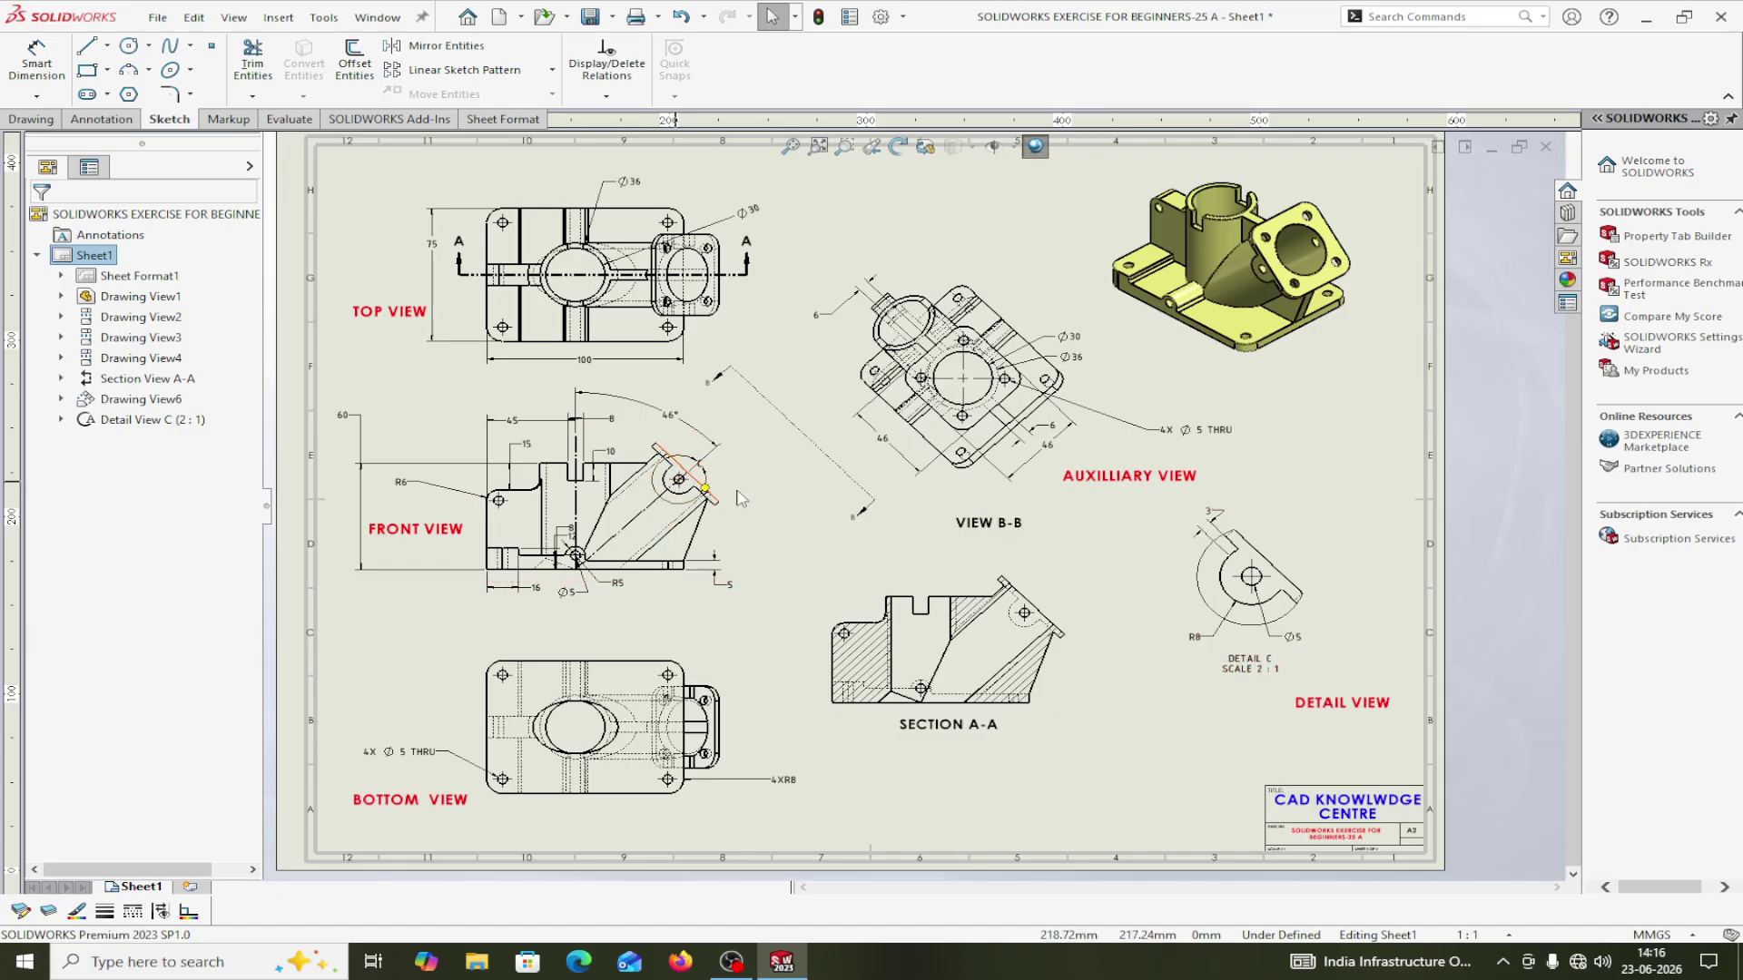
Create a new part document for modelling the bracket in the drawing.
scroll(726, 497, "down", 1)
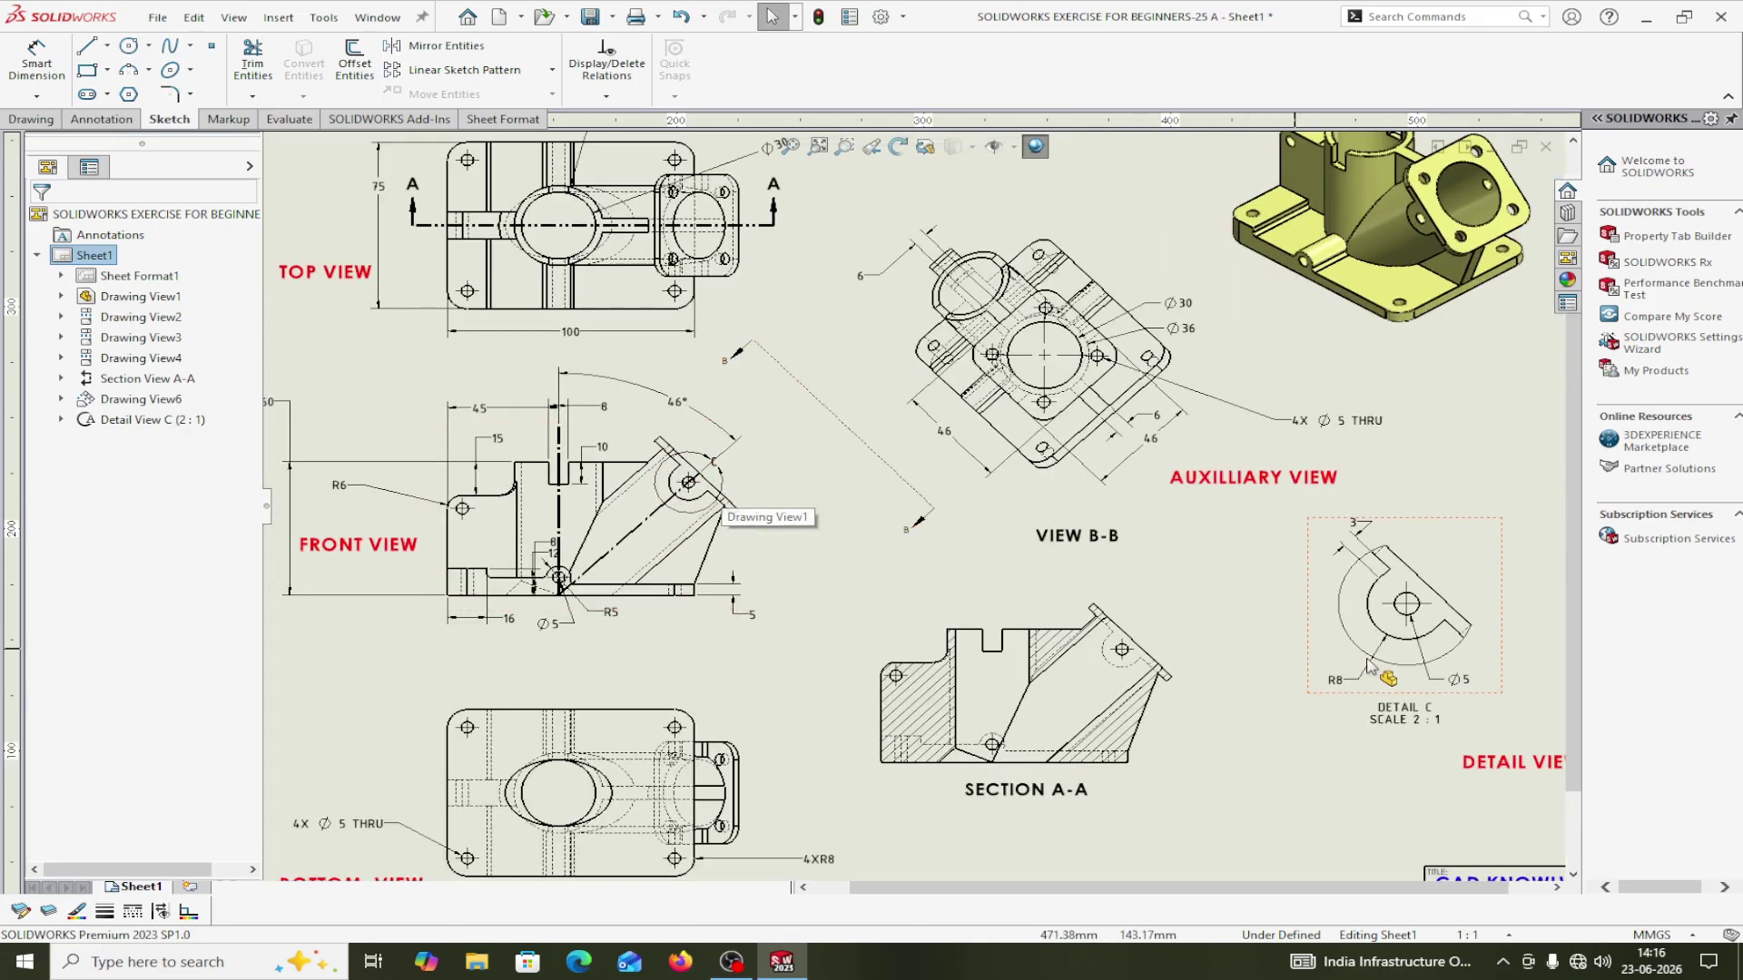
mouse_move(817, 556)
middle_mouse_down()
mouse_move(846, 490)
mouse_move(799, 536)
middle_mouse_up()
scroll(851, 509, "up", 3)
scroll(851, 509, "down", 3)
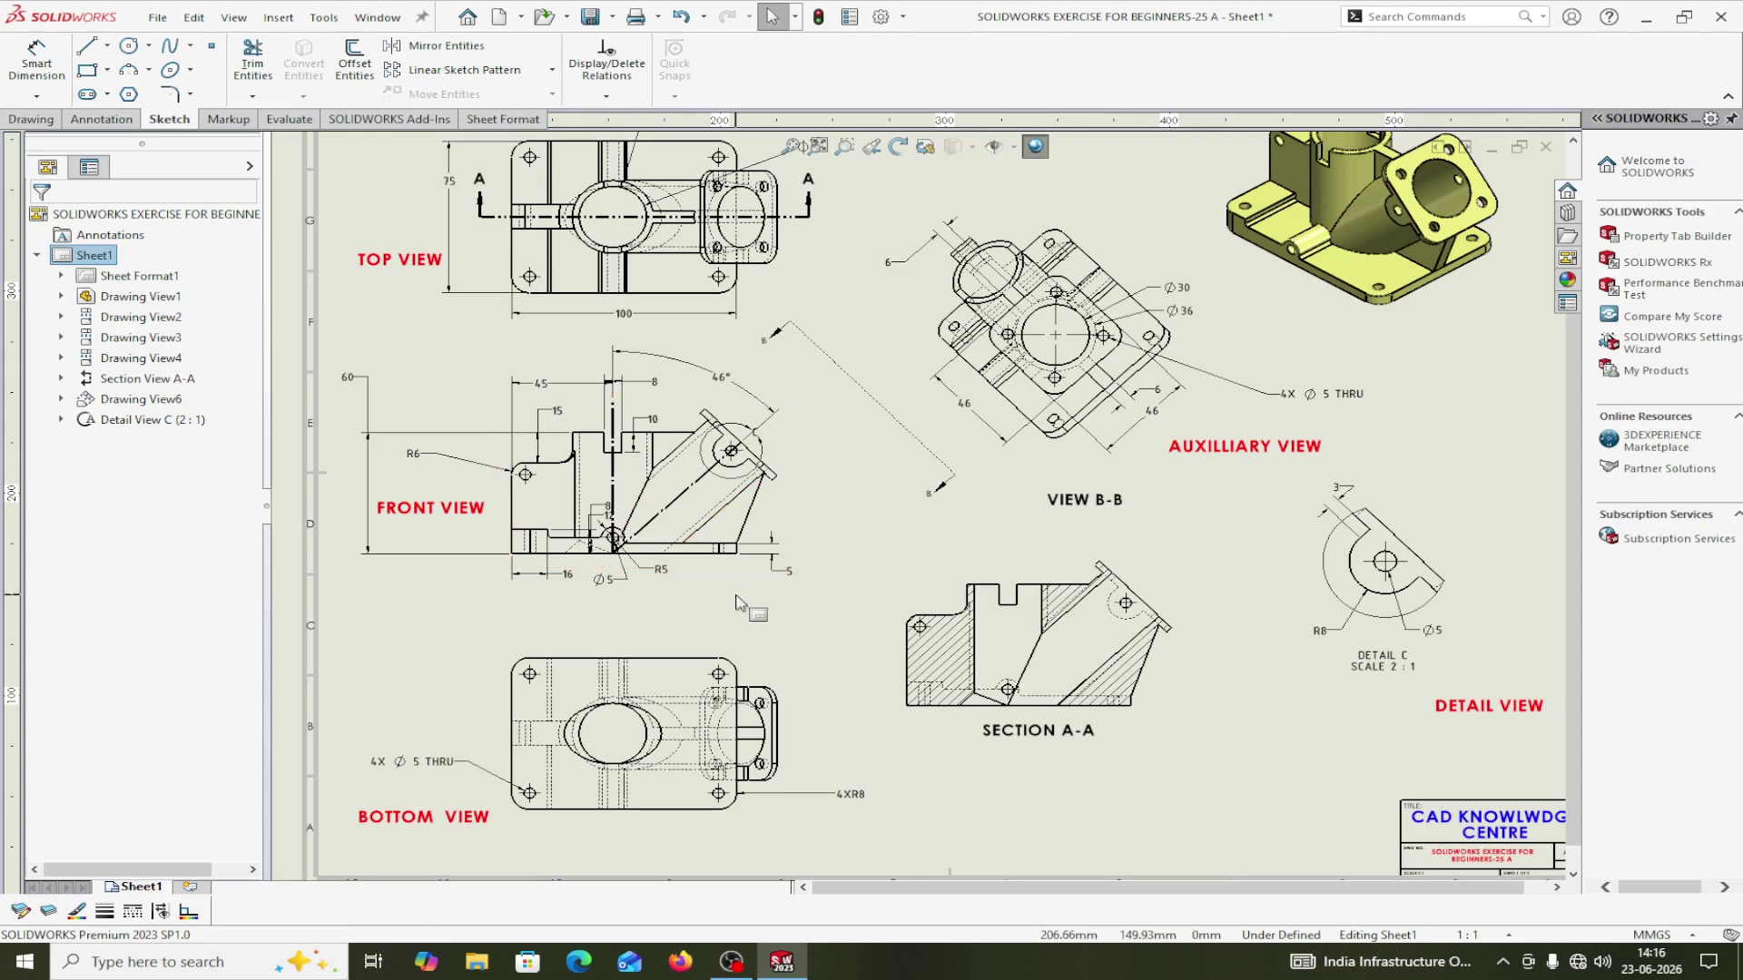
left_click(158, 18)
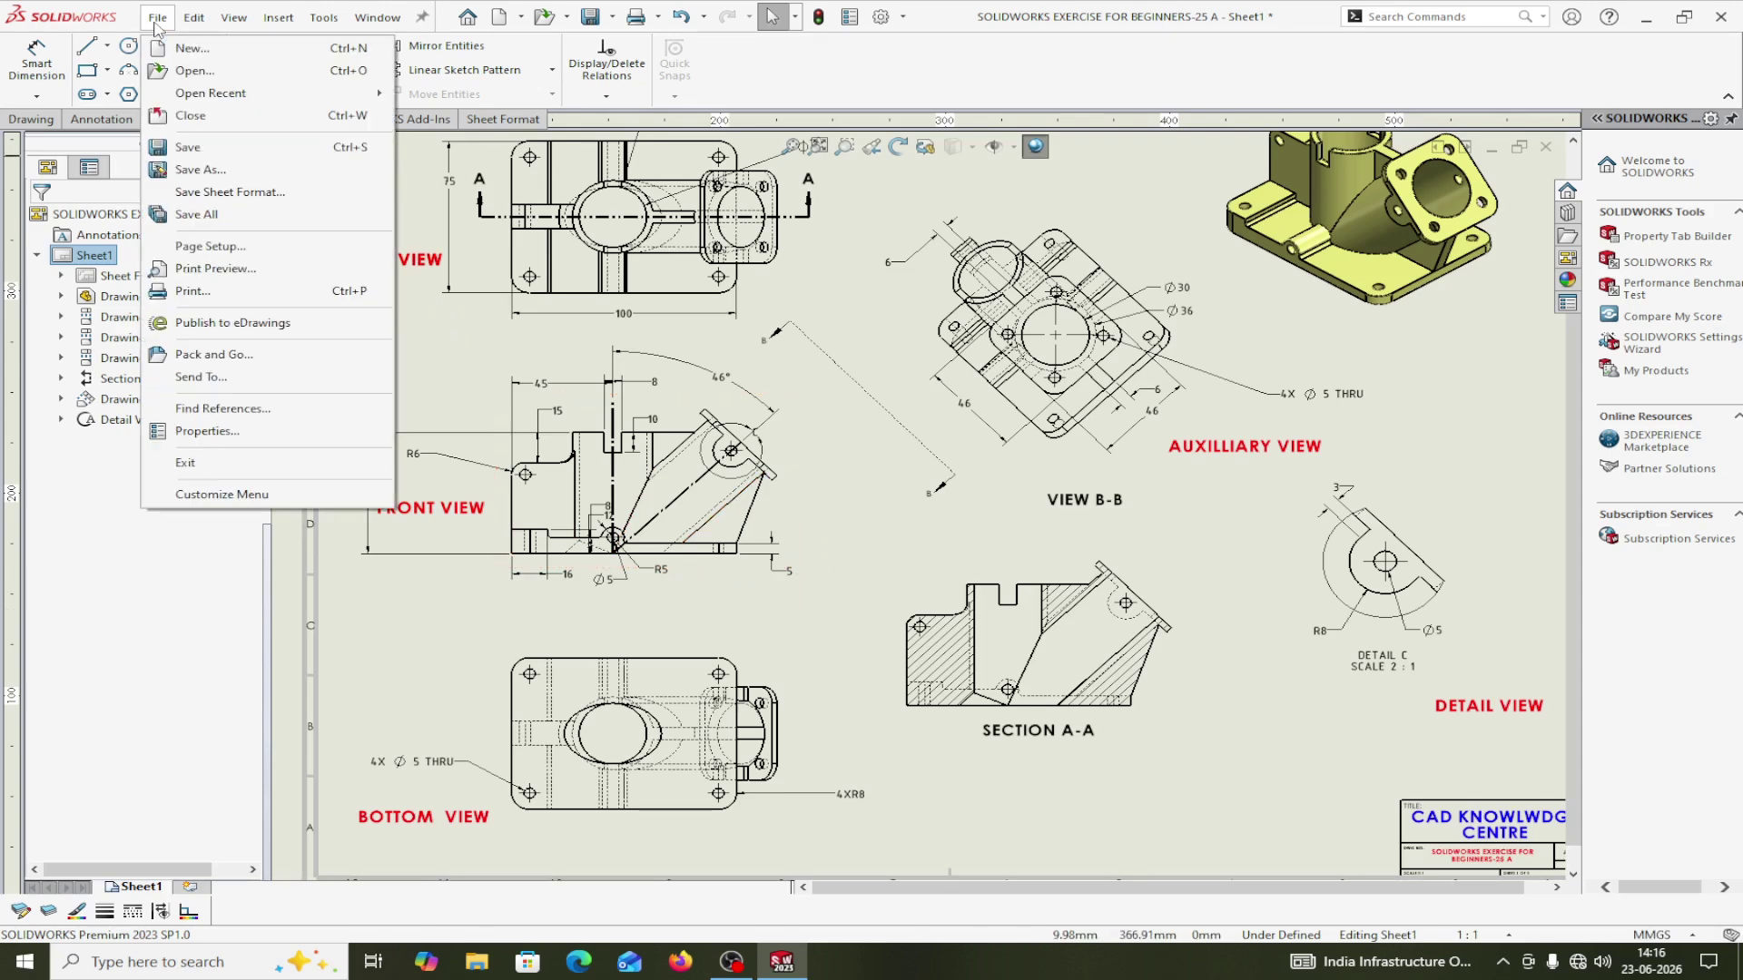
left_click(188, 49)
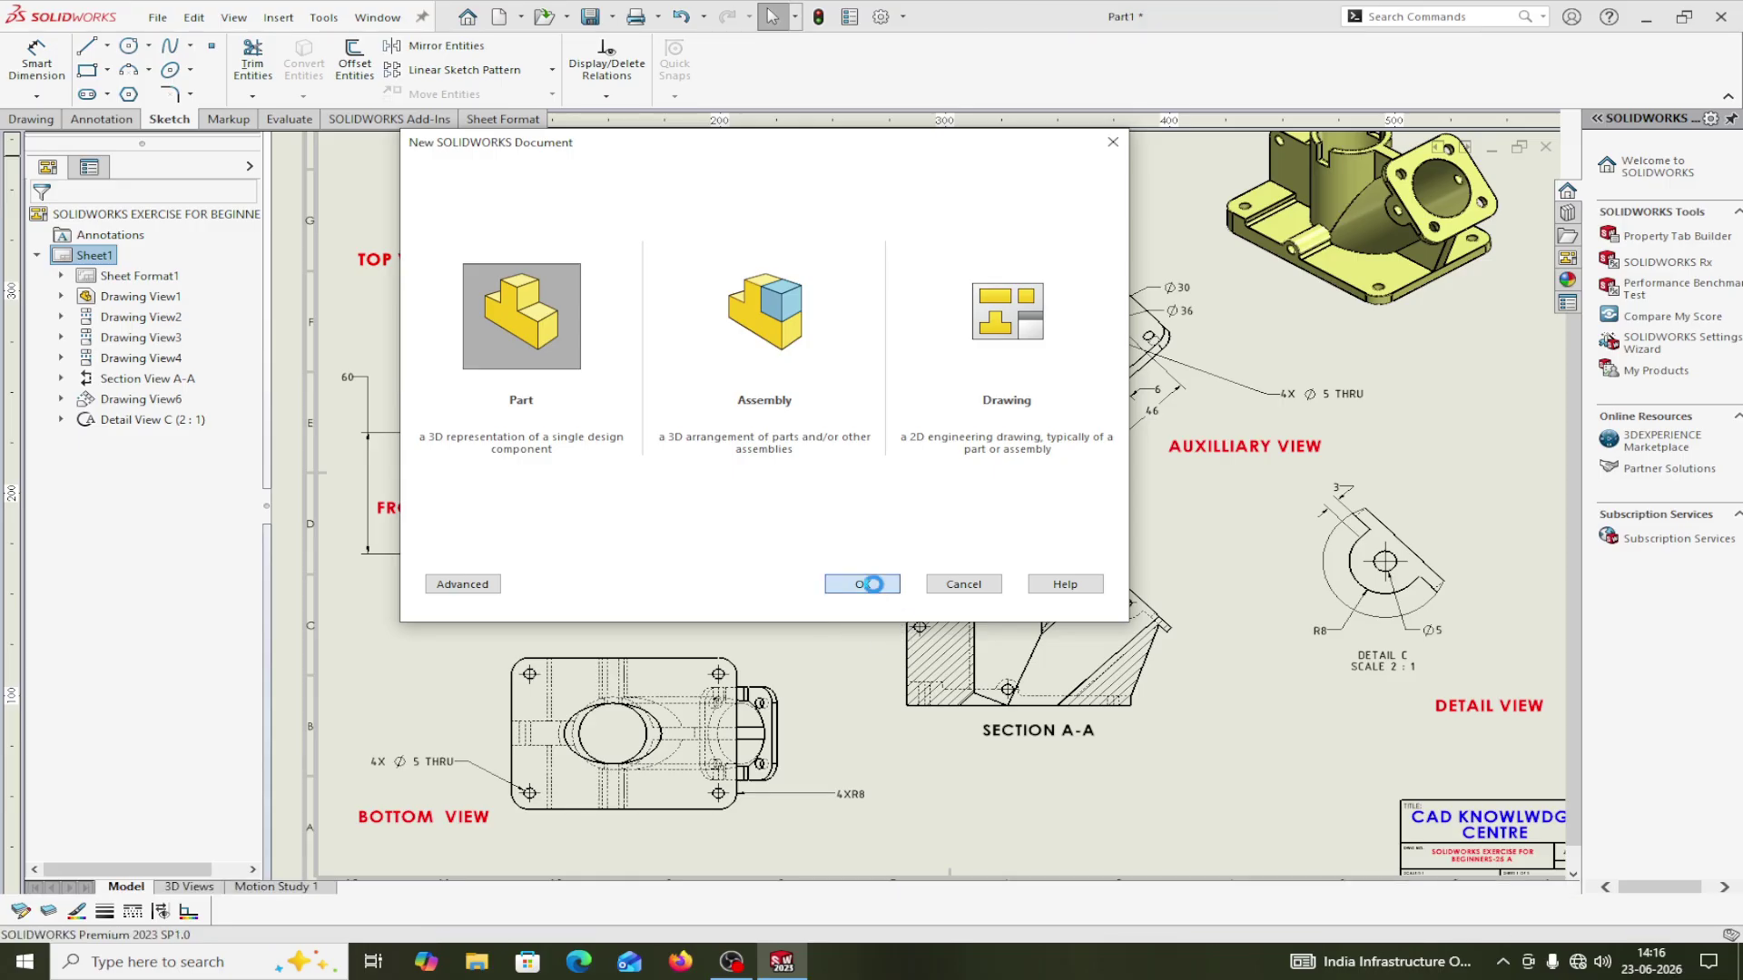
left_click(863, 585)
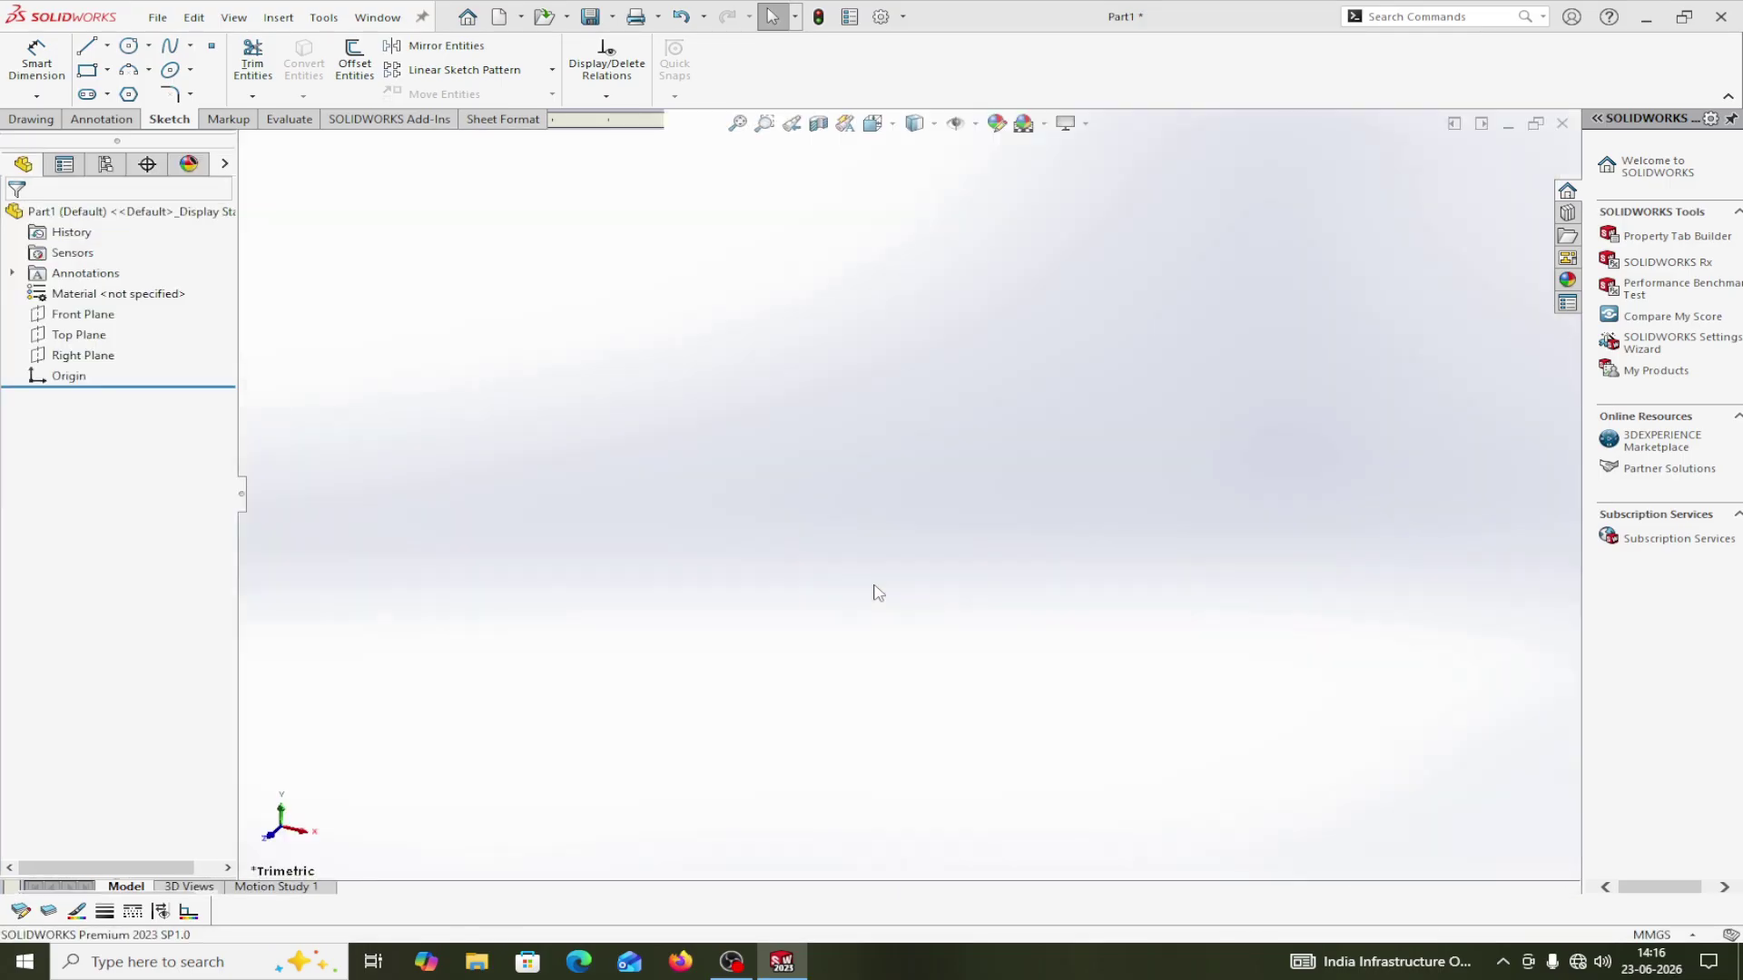
Apply the Plain White scene to the part and open the list of unit systems.
left_click(1042, 130)
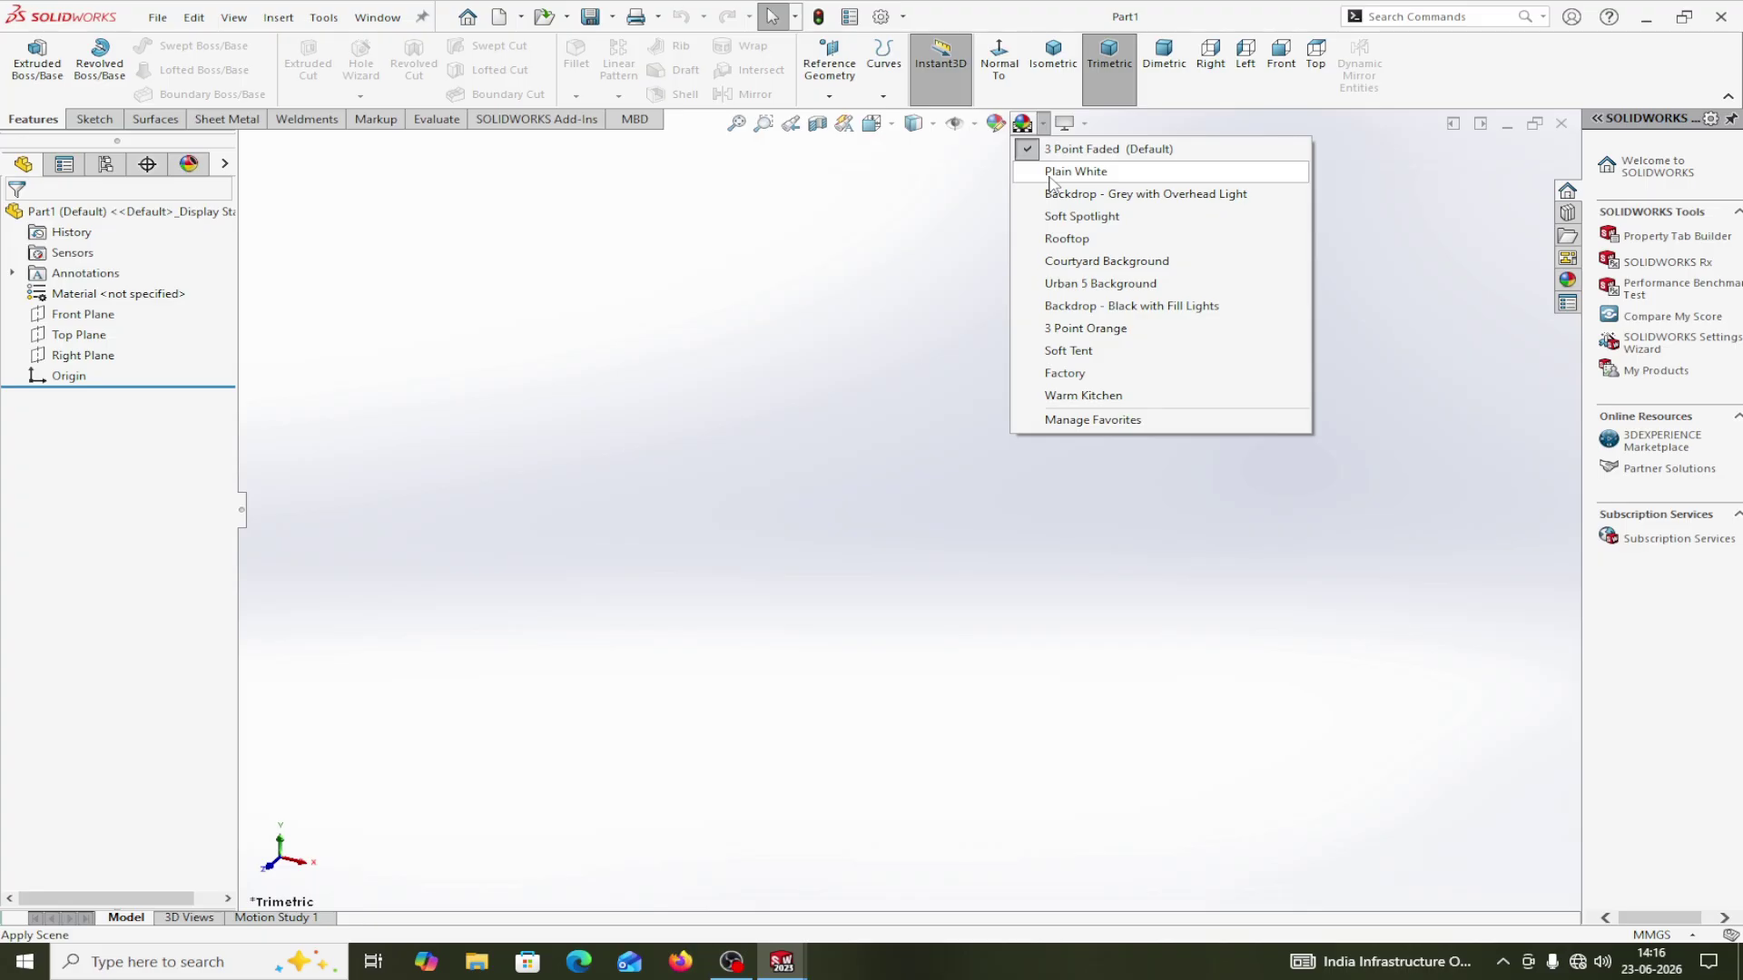
left_click(1053, 167)
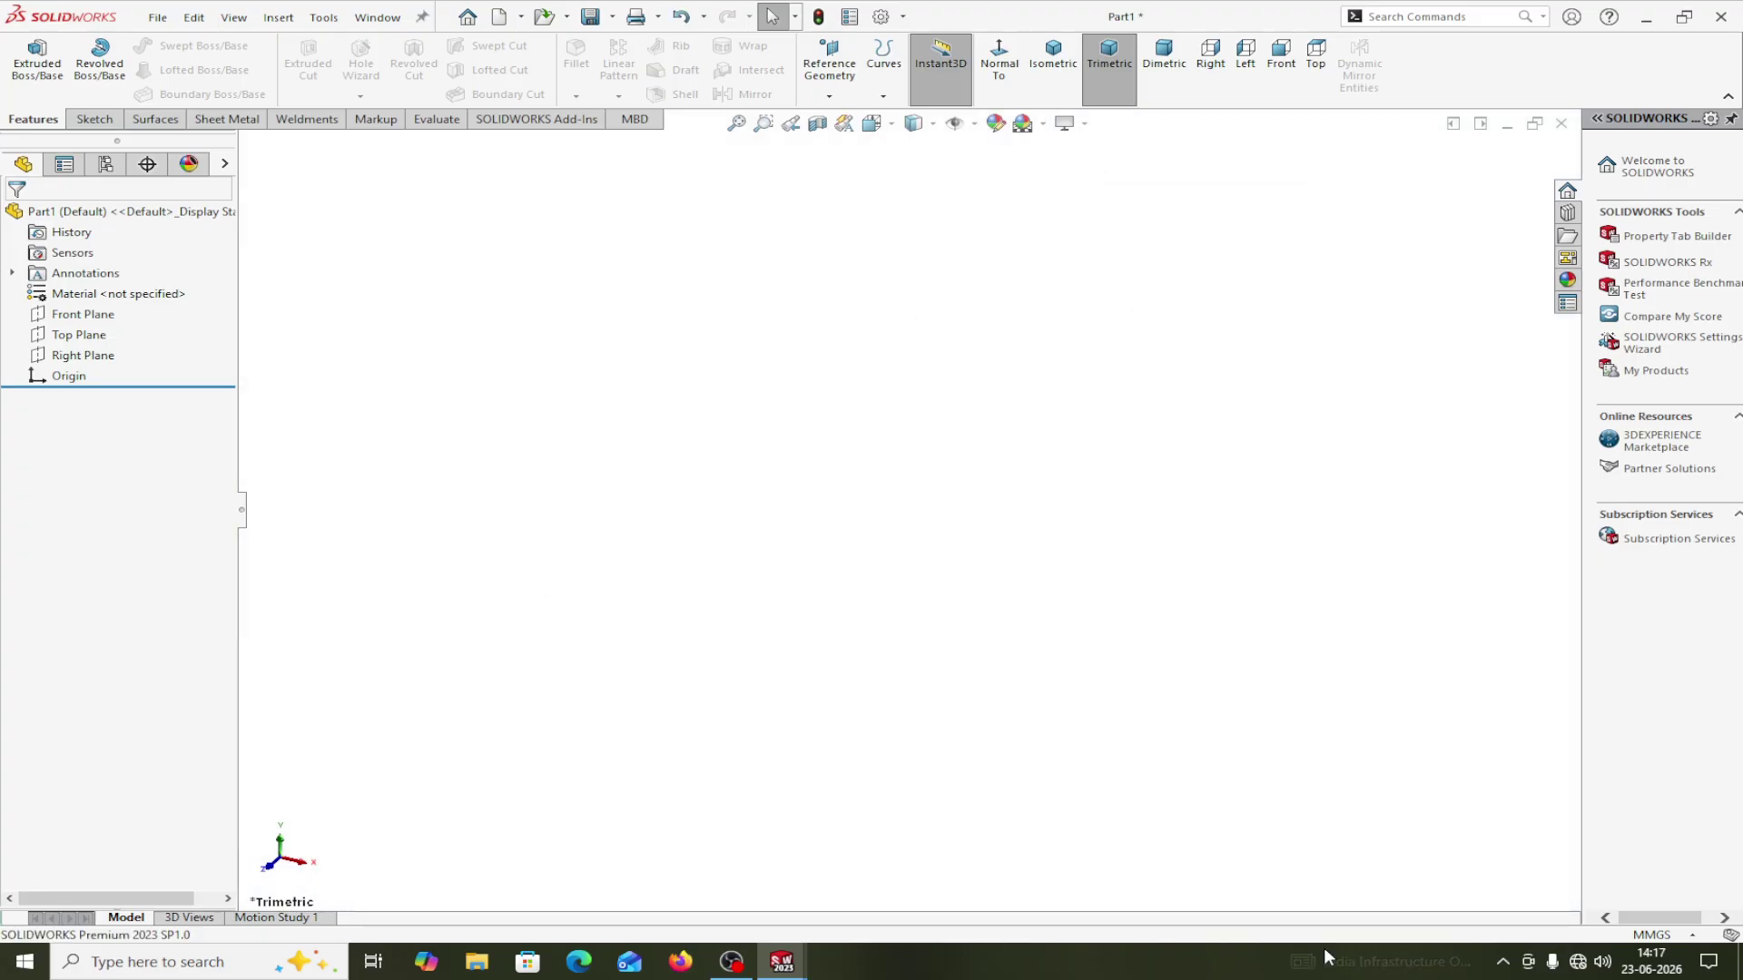
left_click(1686, 939)
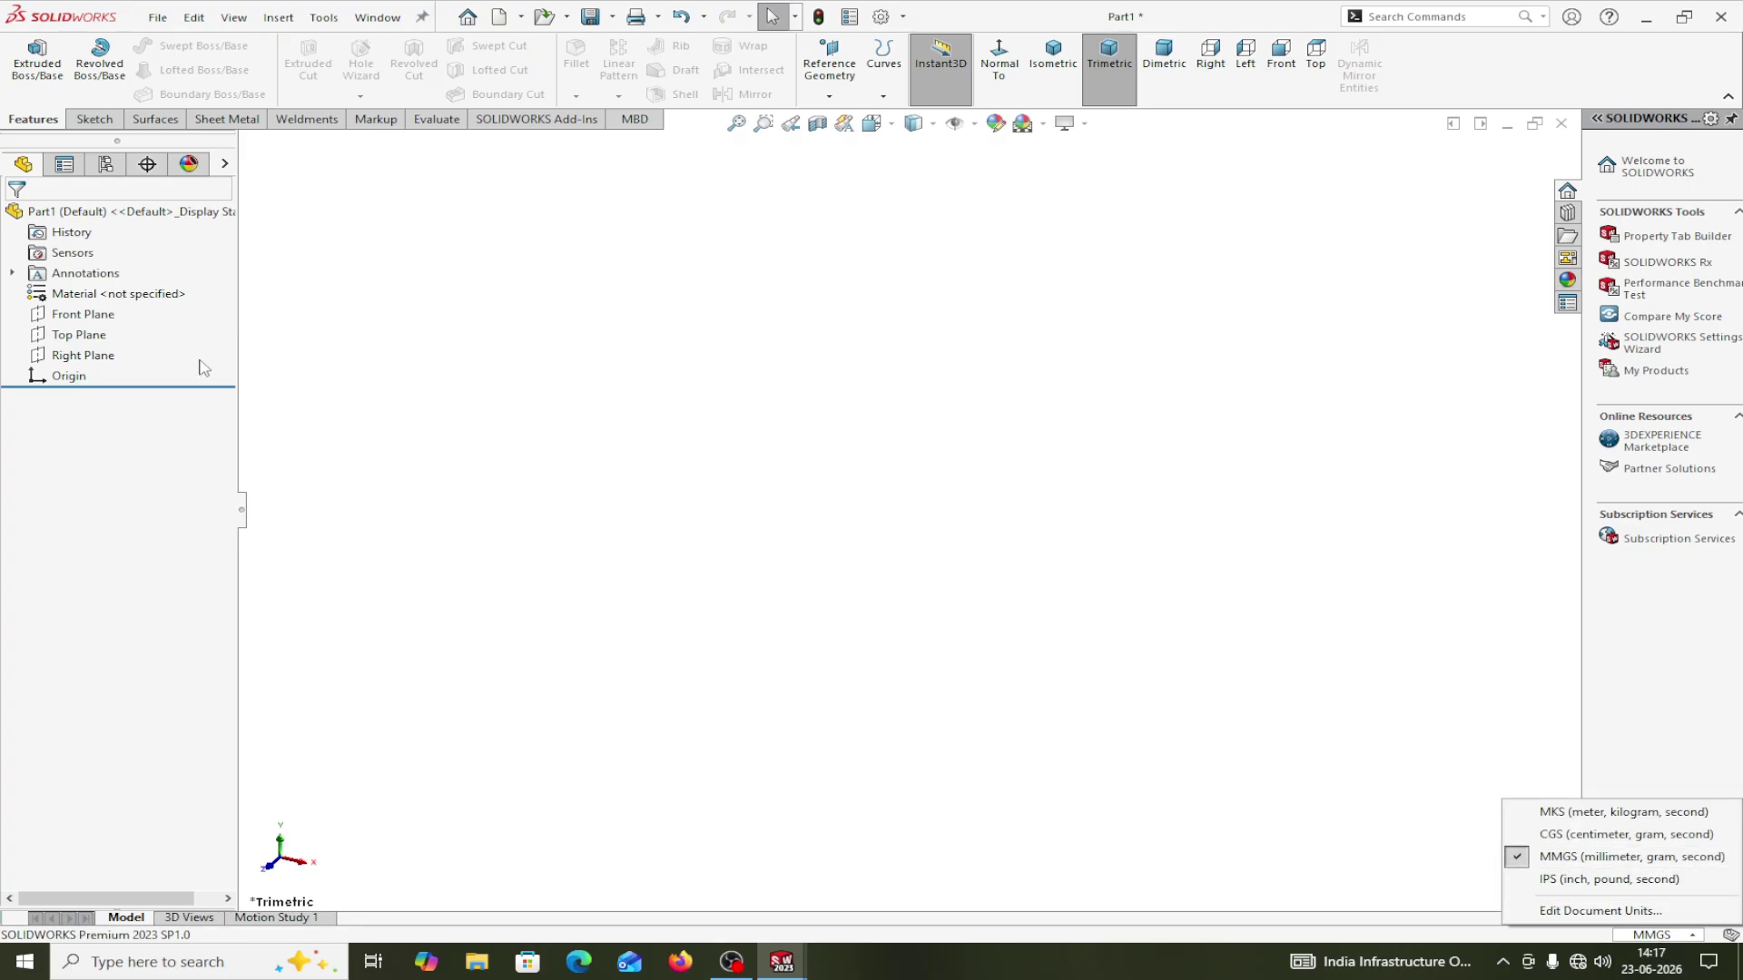
Start a new sketch on the Front Plane.
left_click(68, 316)
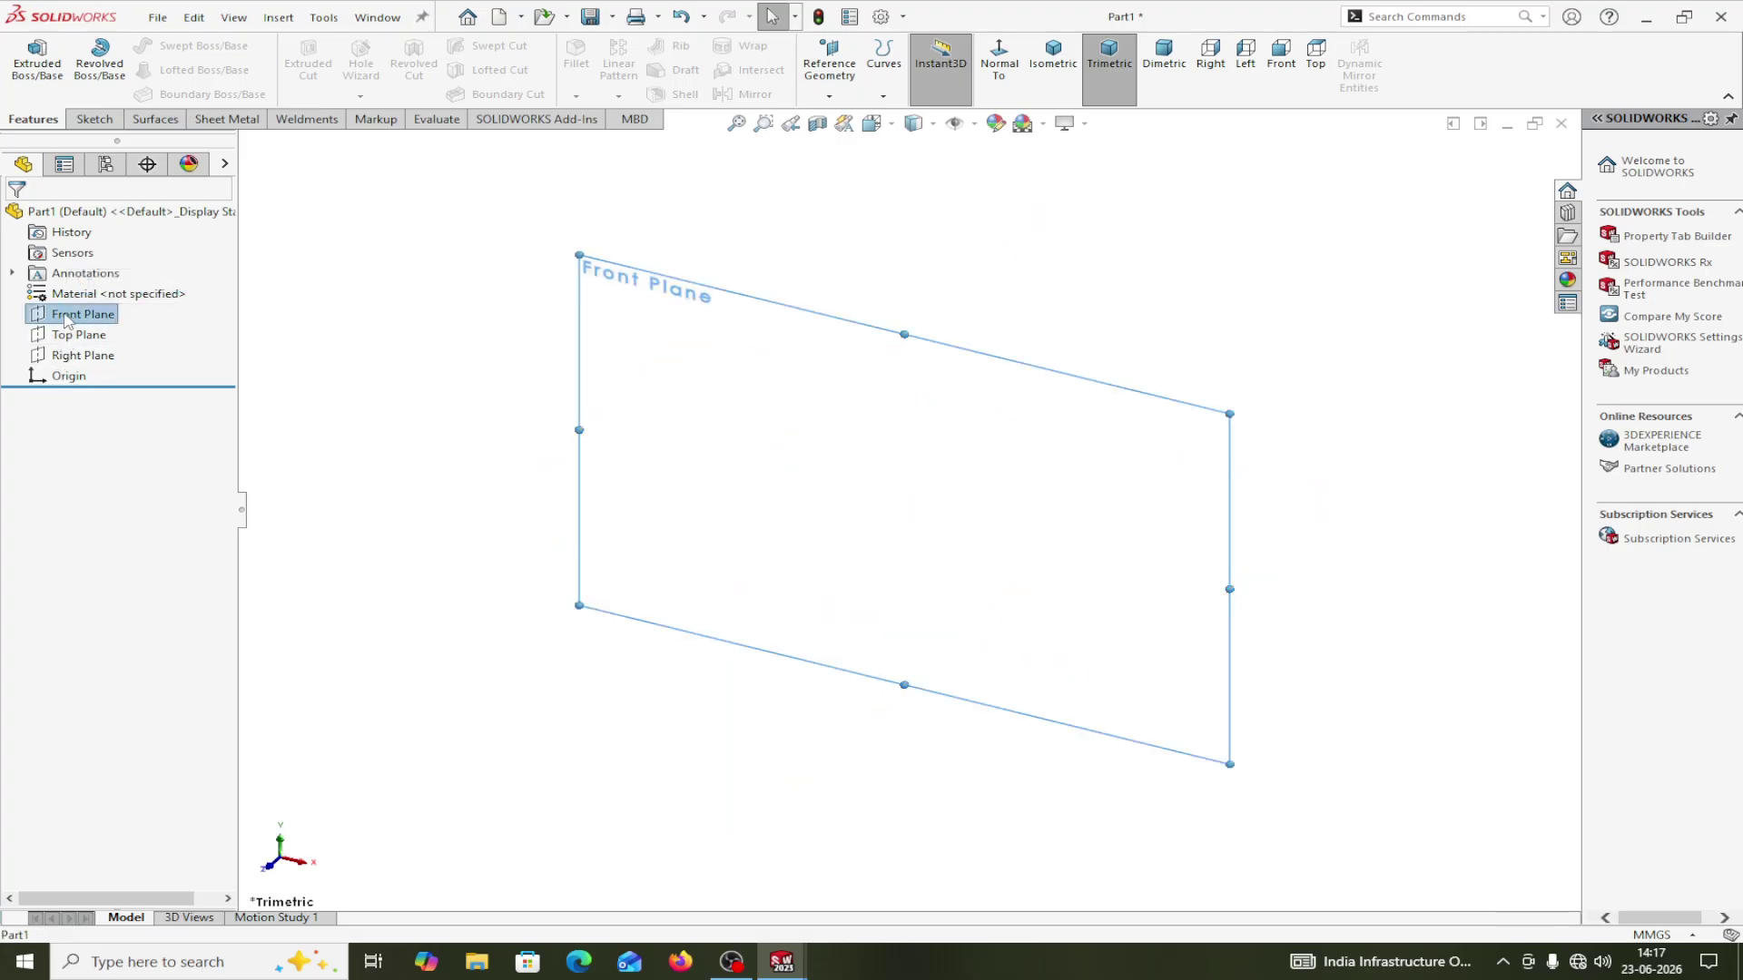
left_click(82, 313)
left_click(41, 323)
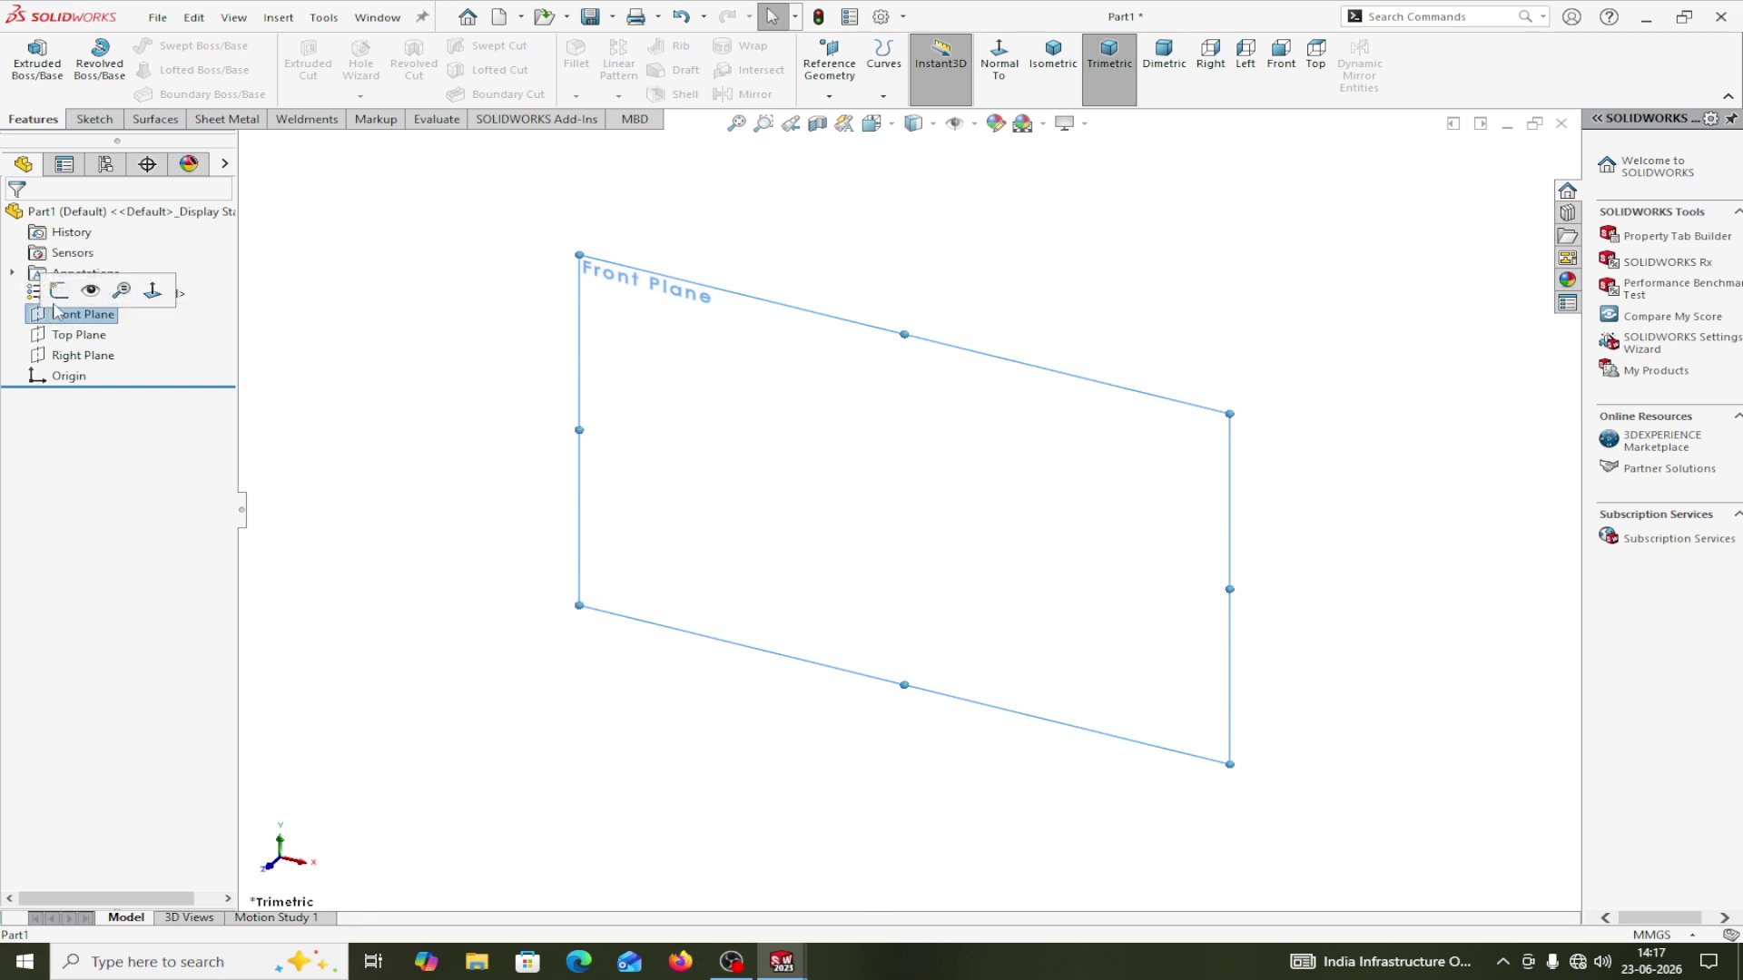
left_click(59, 290)
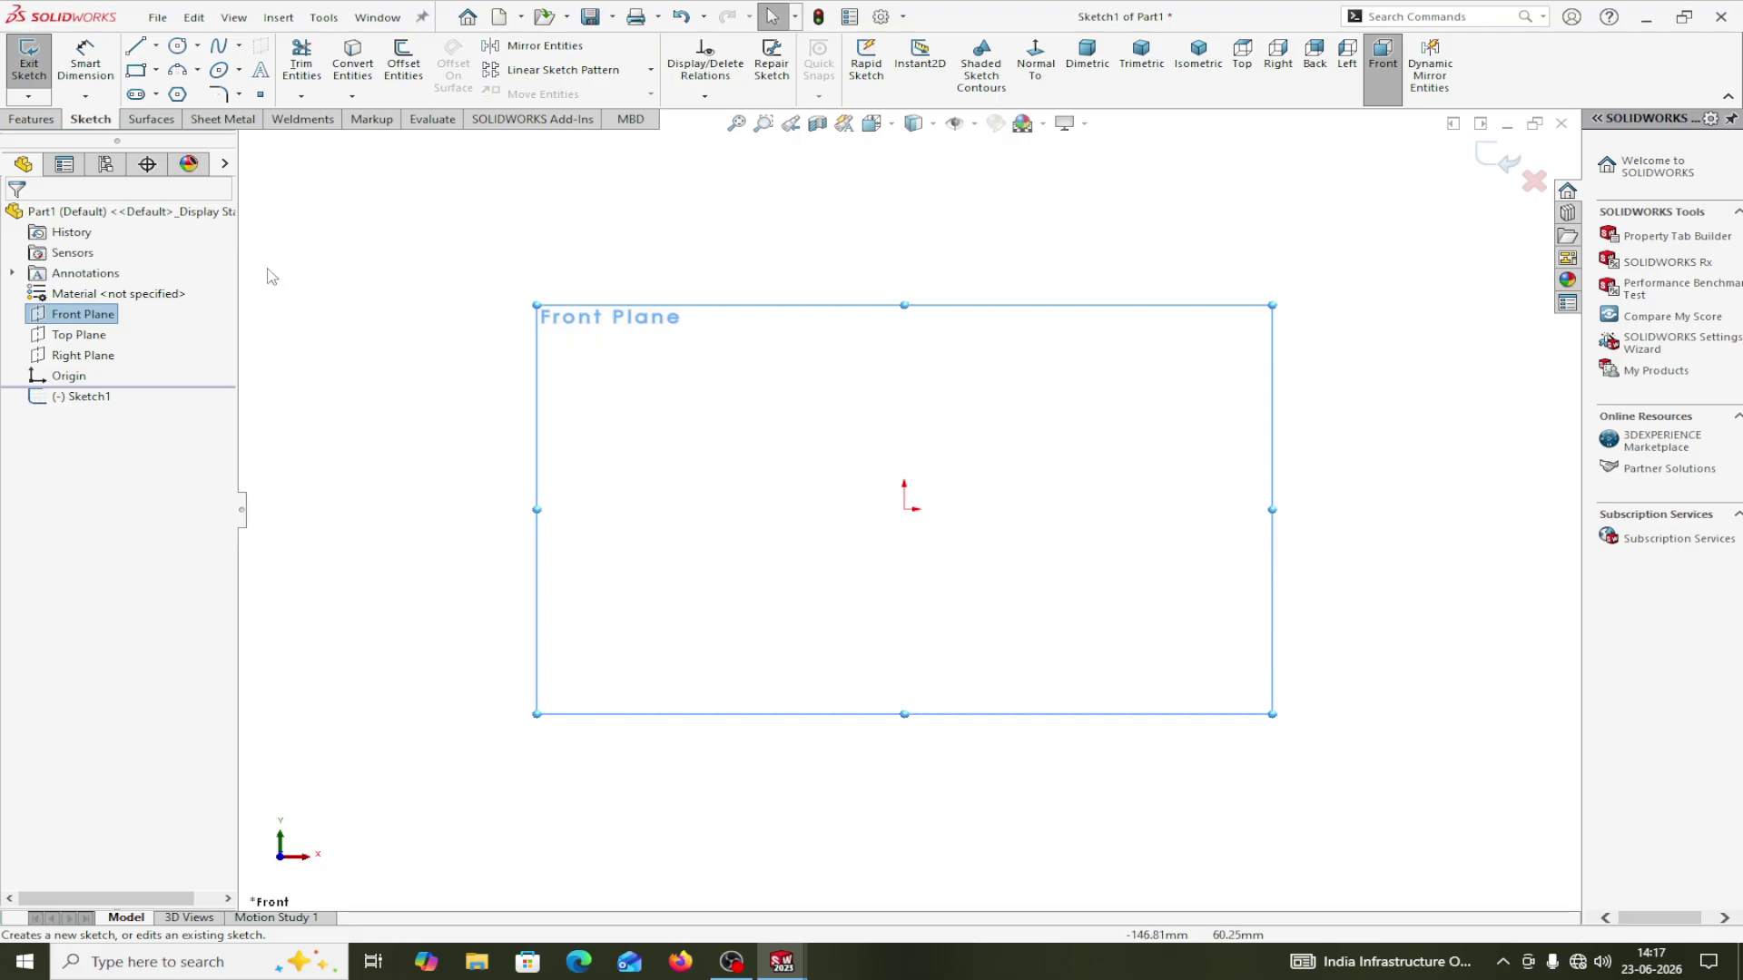
Sketch a closed stepped profile from the origin, about 122 mm long and 21 mm high, with a tangent arc of about 12 mm radius along its upper side.
left_click(136, 45)
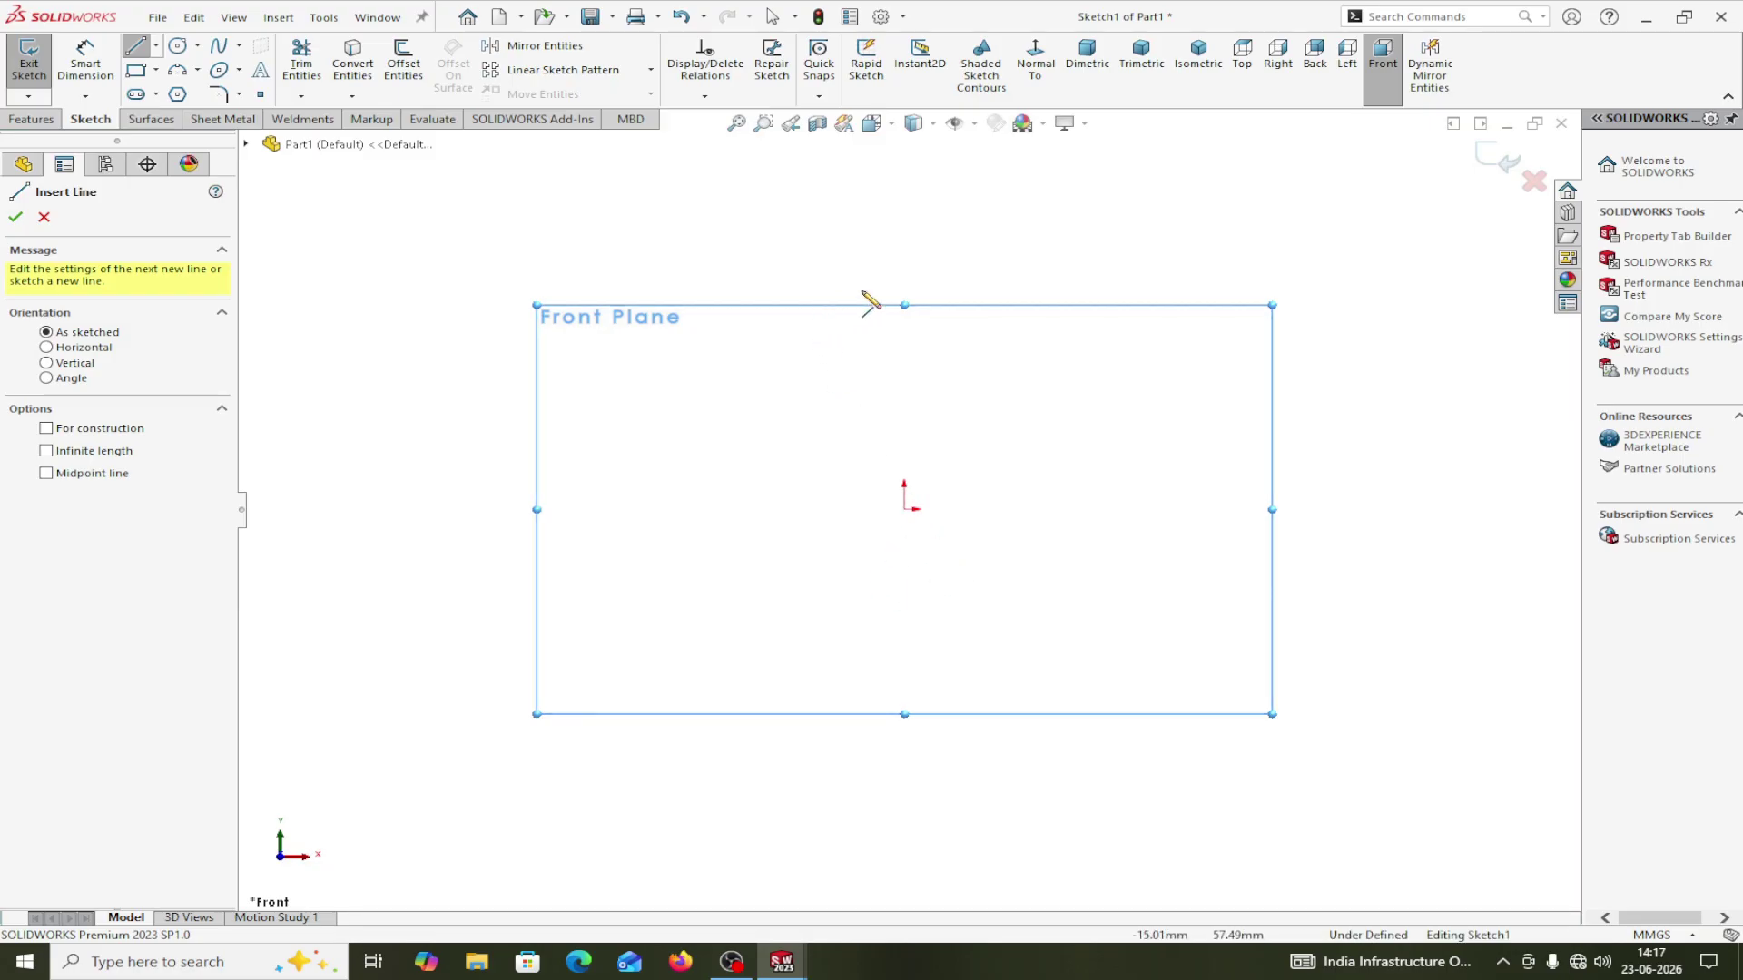
left_click(904, 509)
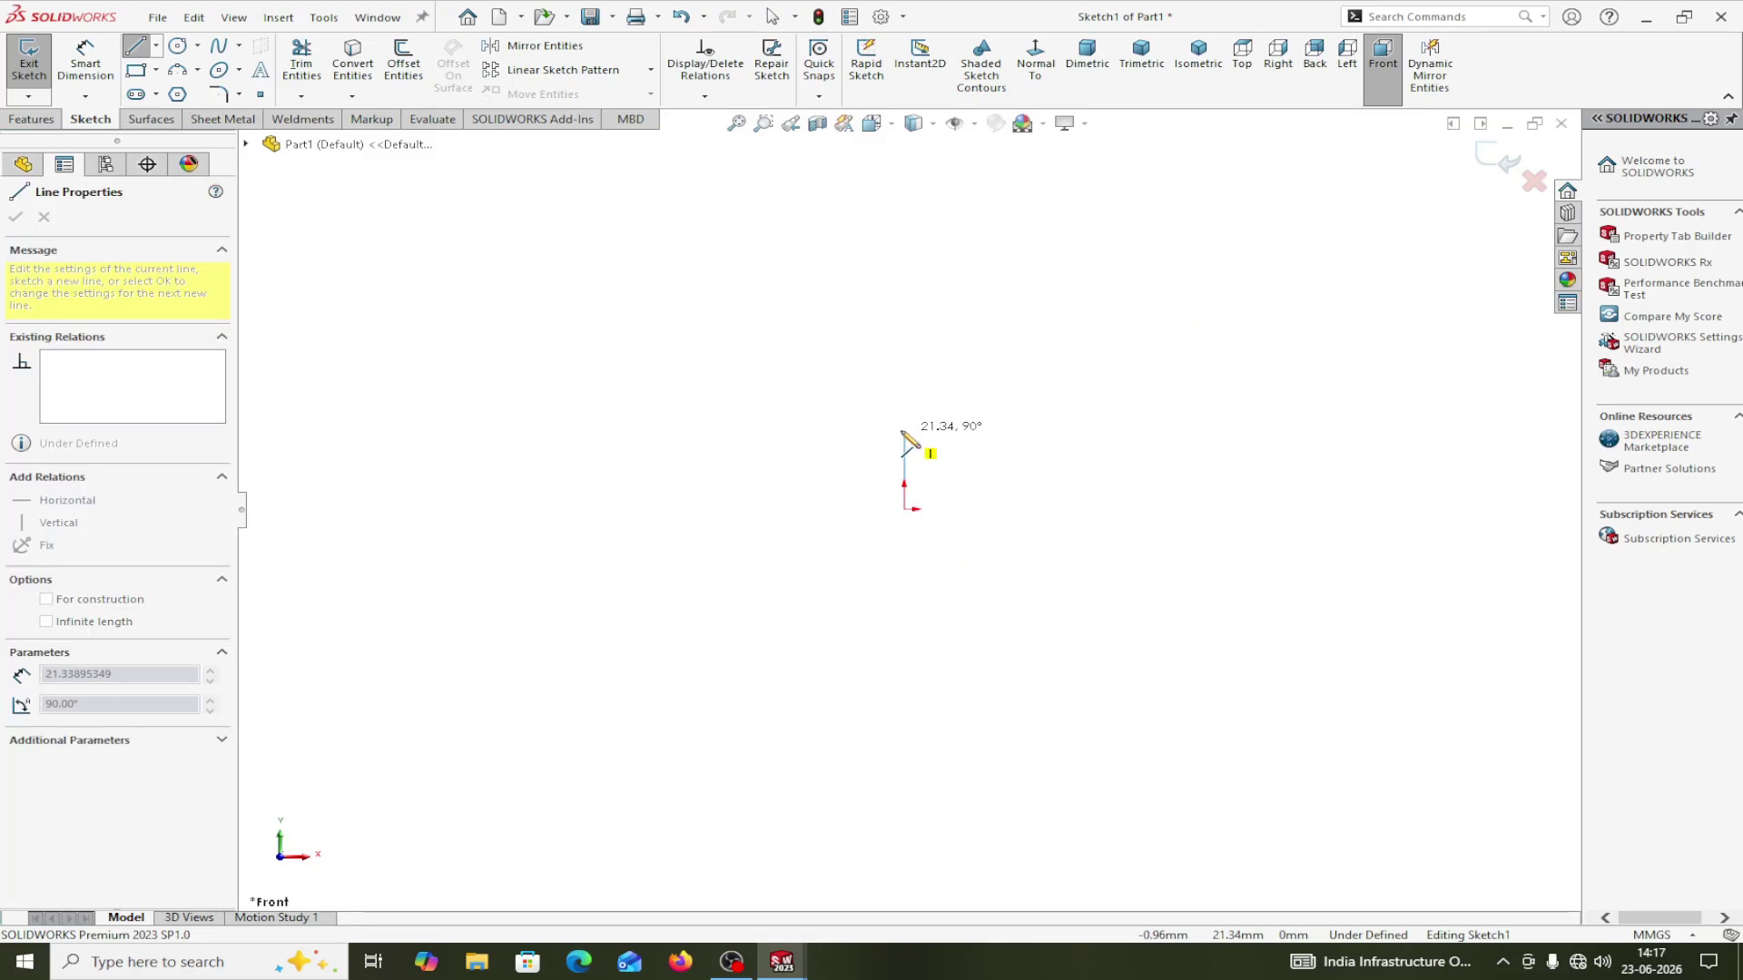
left_click(904, 431)
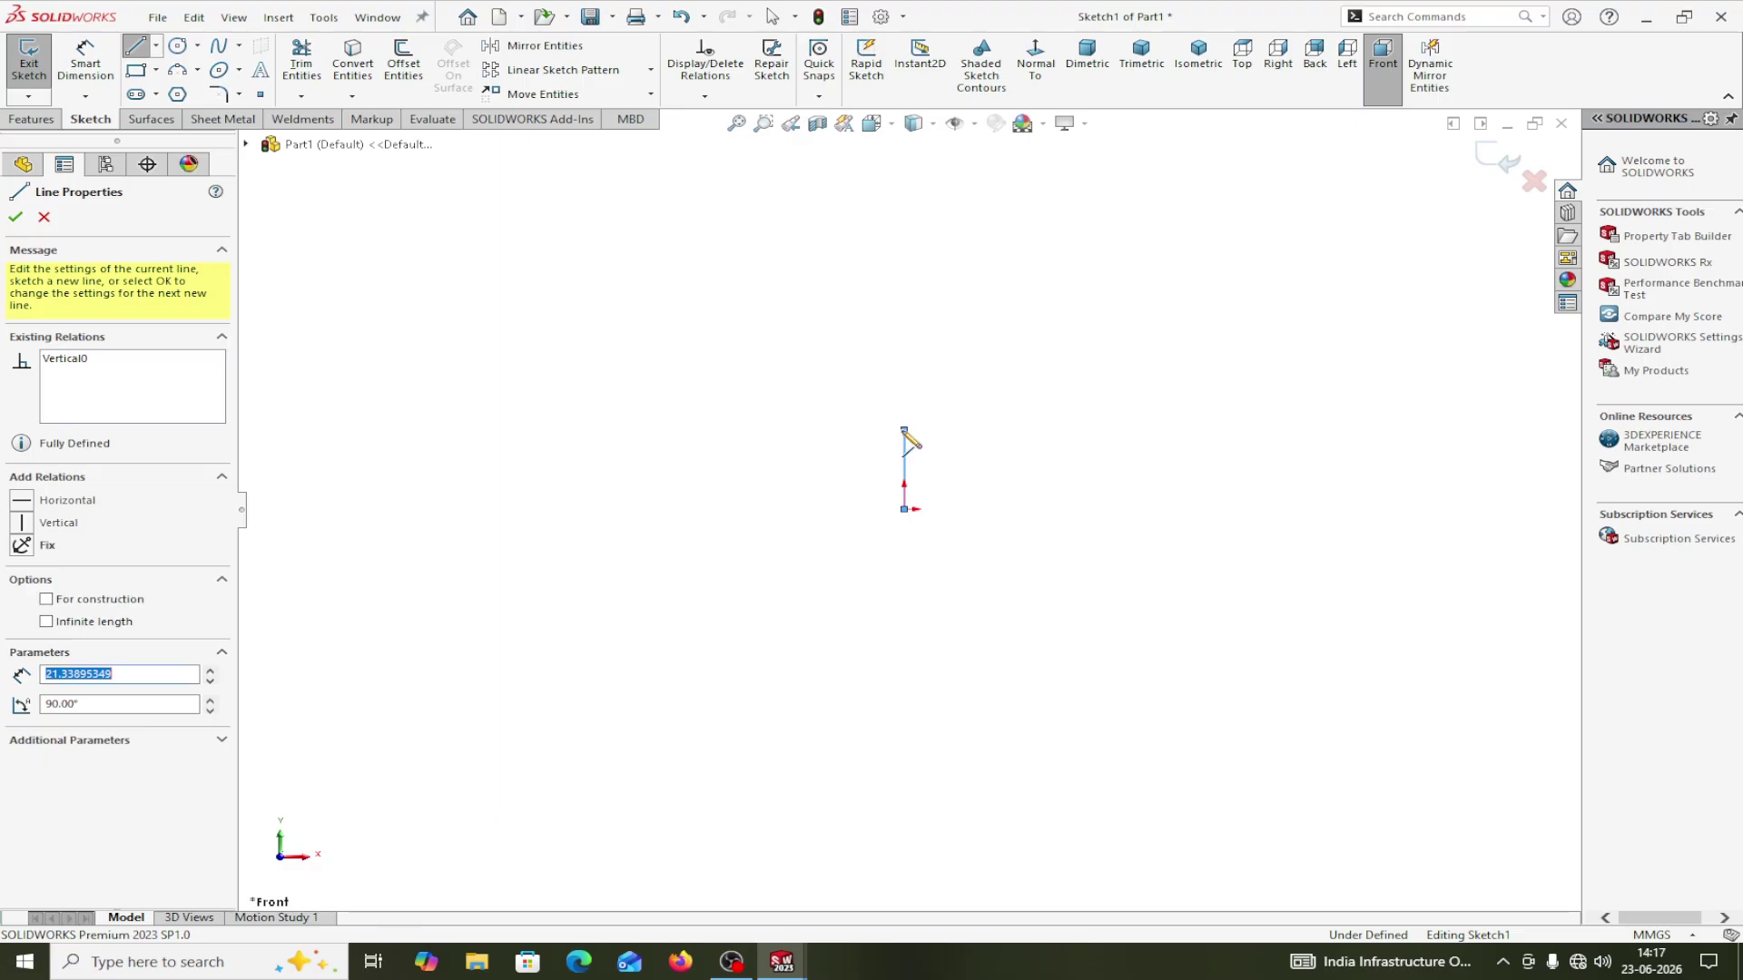
left_click(1043, 430)
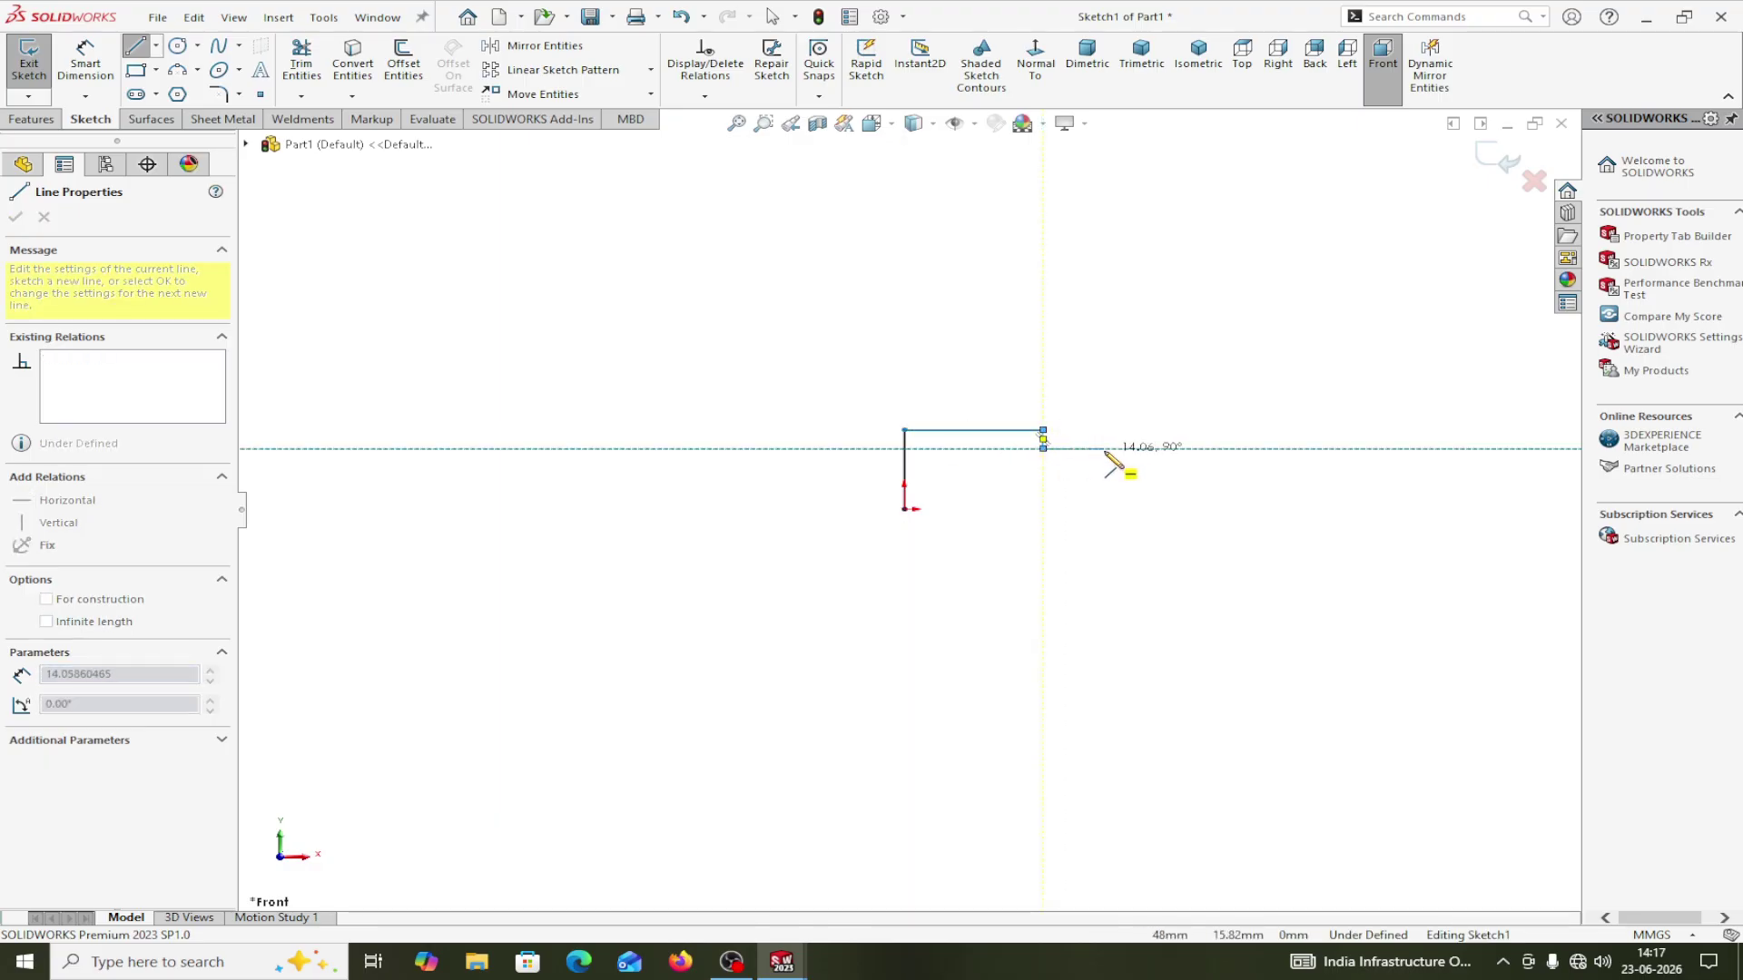
left_click(1141, 448)
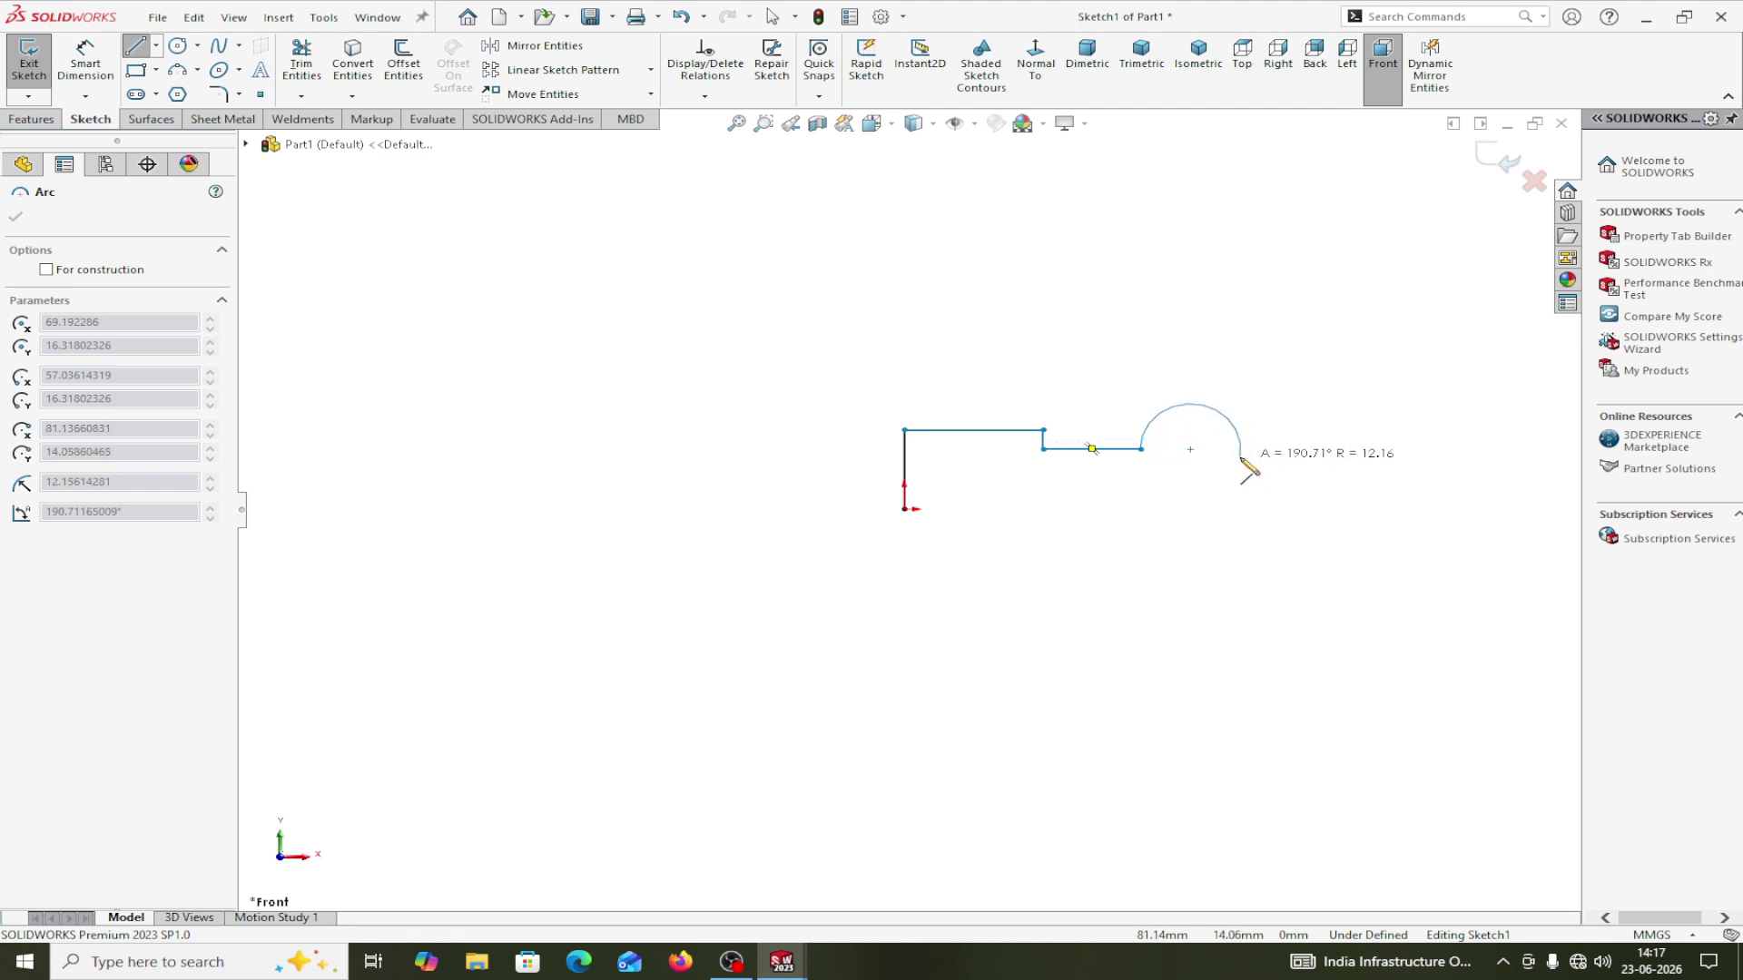
left_click(1242, 462)
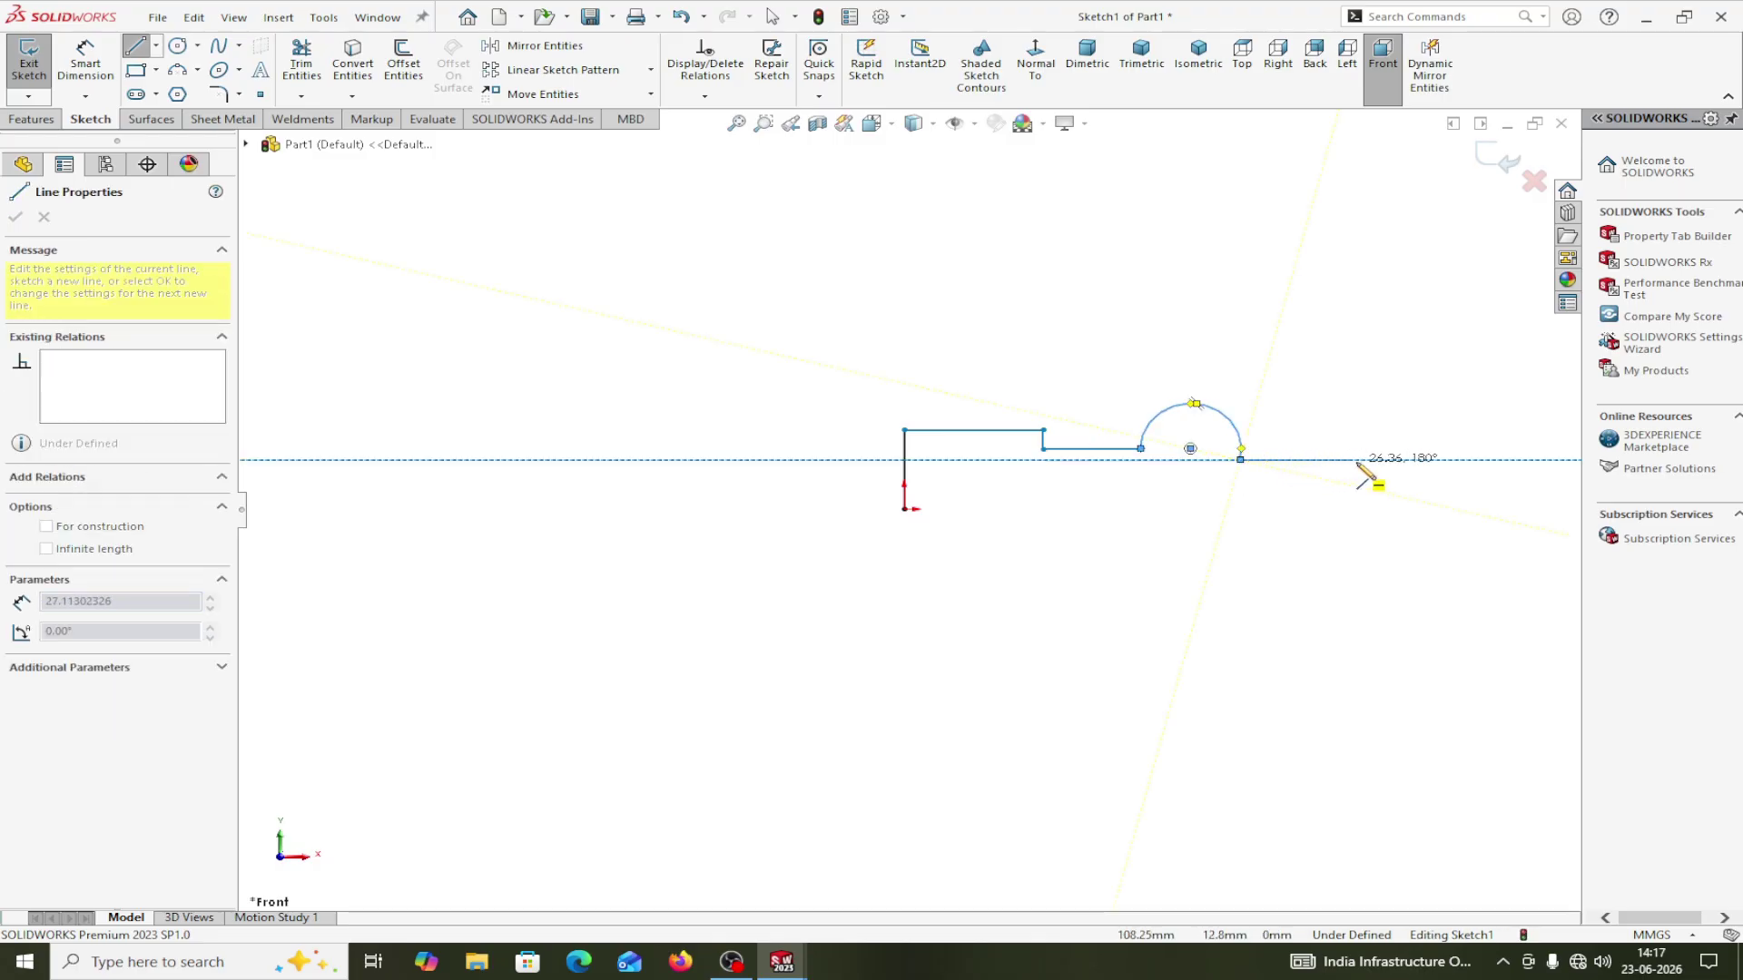
left_click(1408, 462)
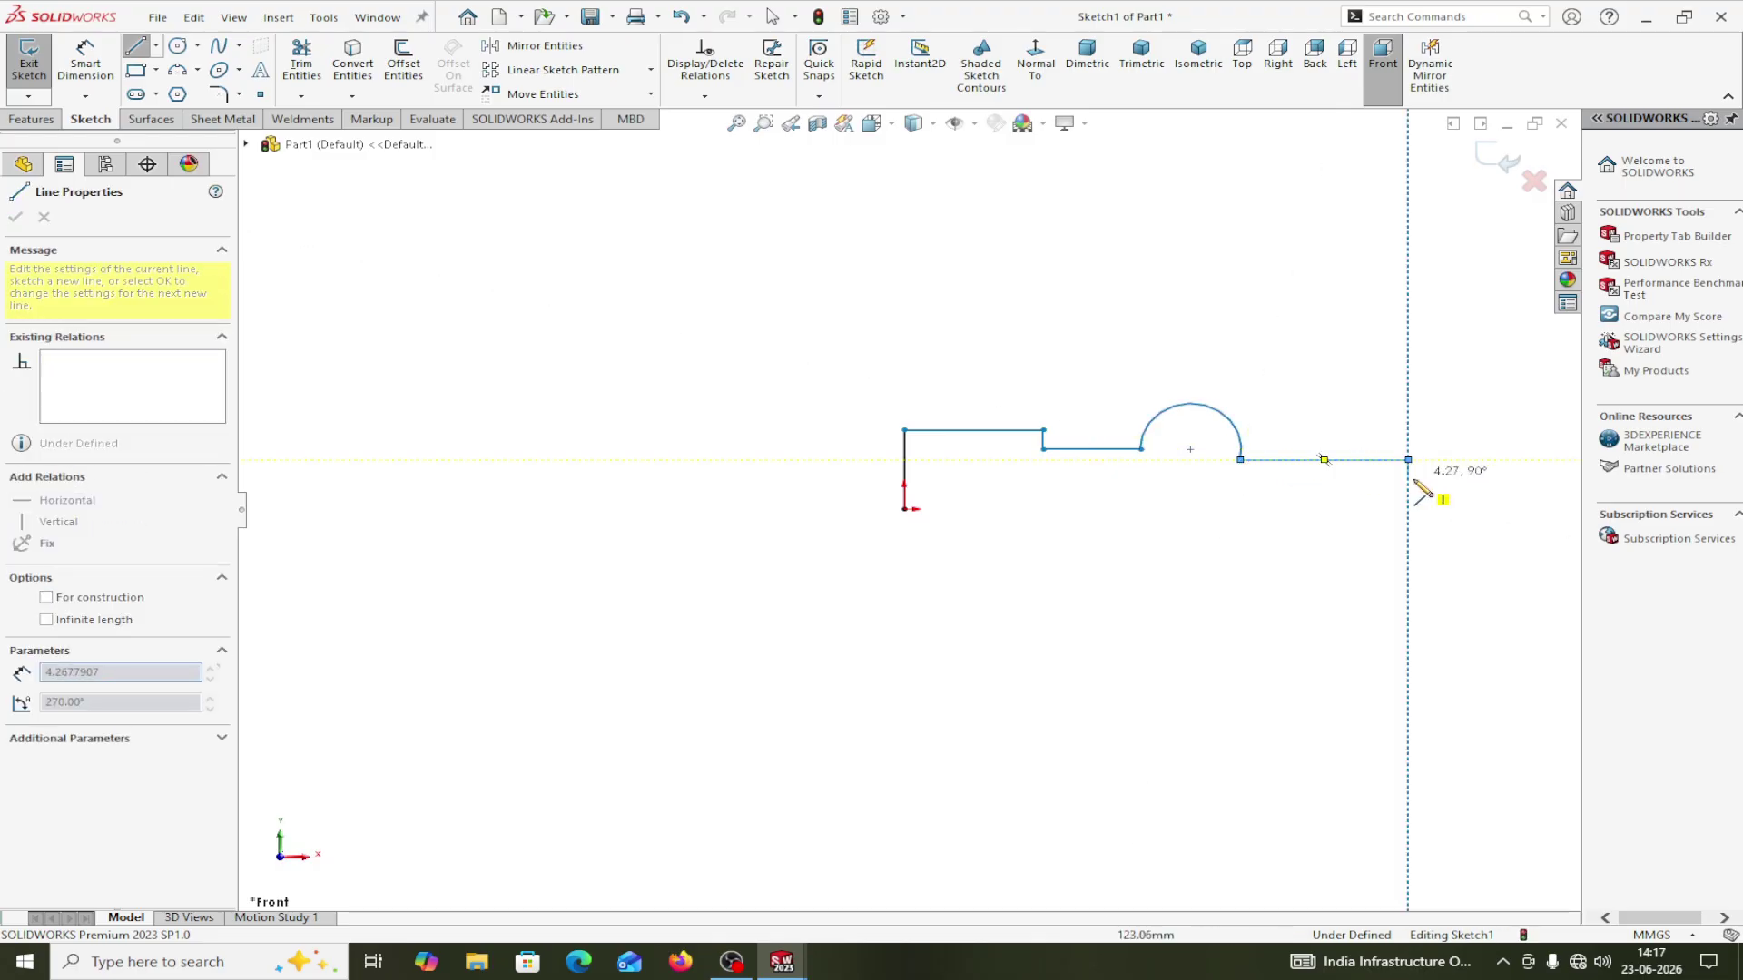
left_click(1408, 509)
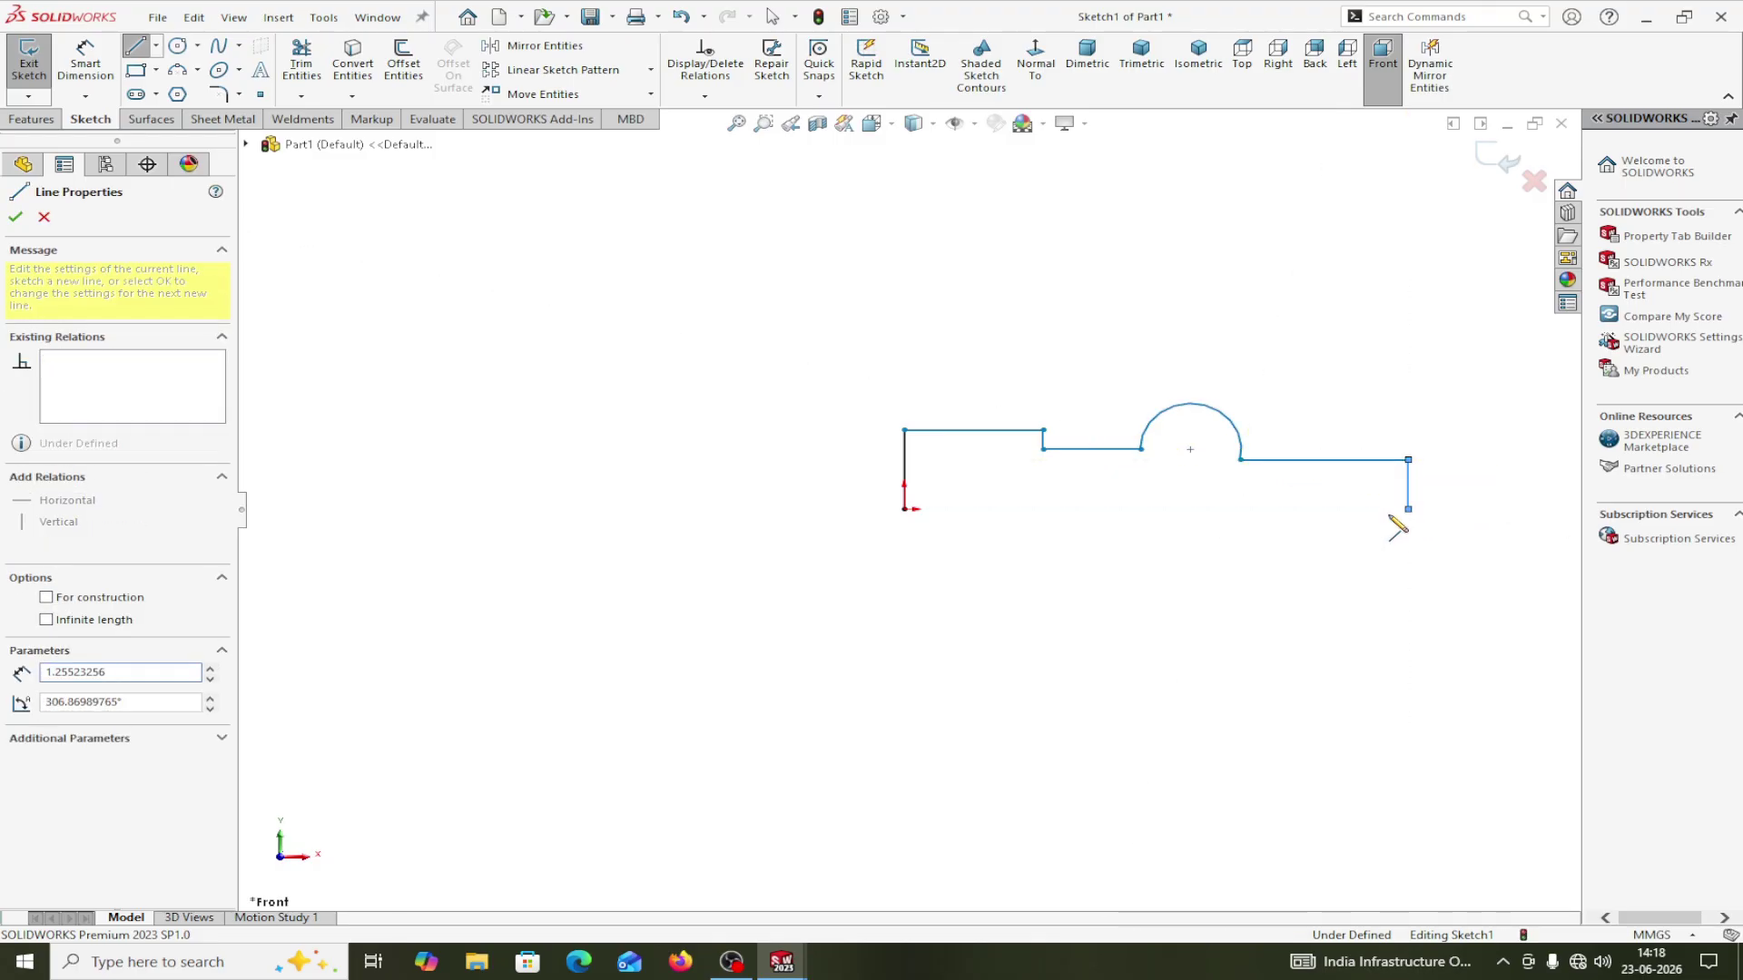
left_click(904, 509)
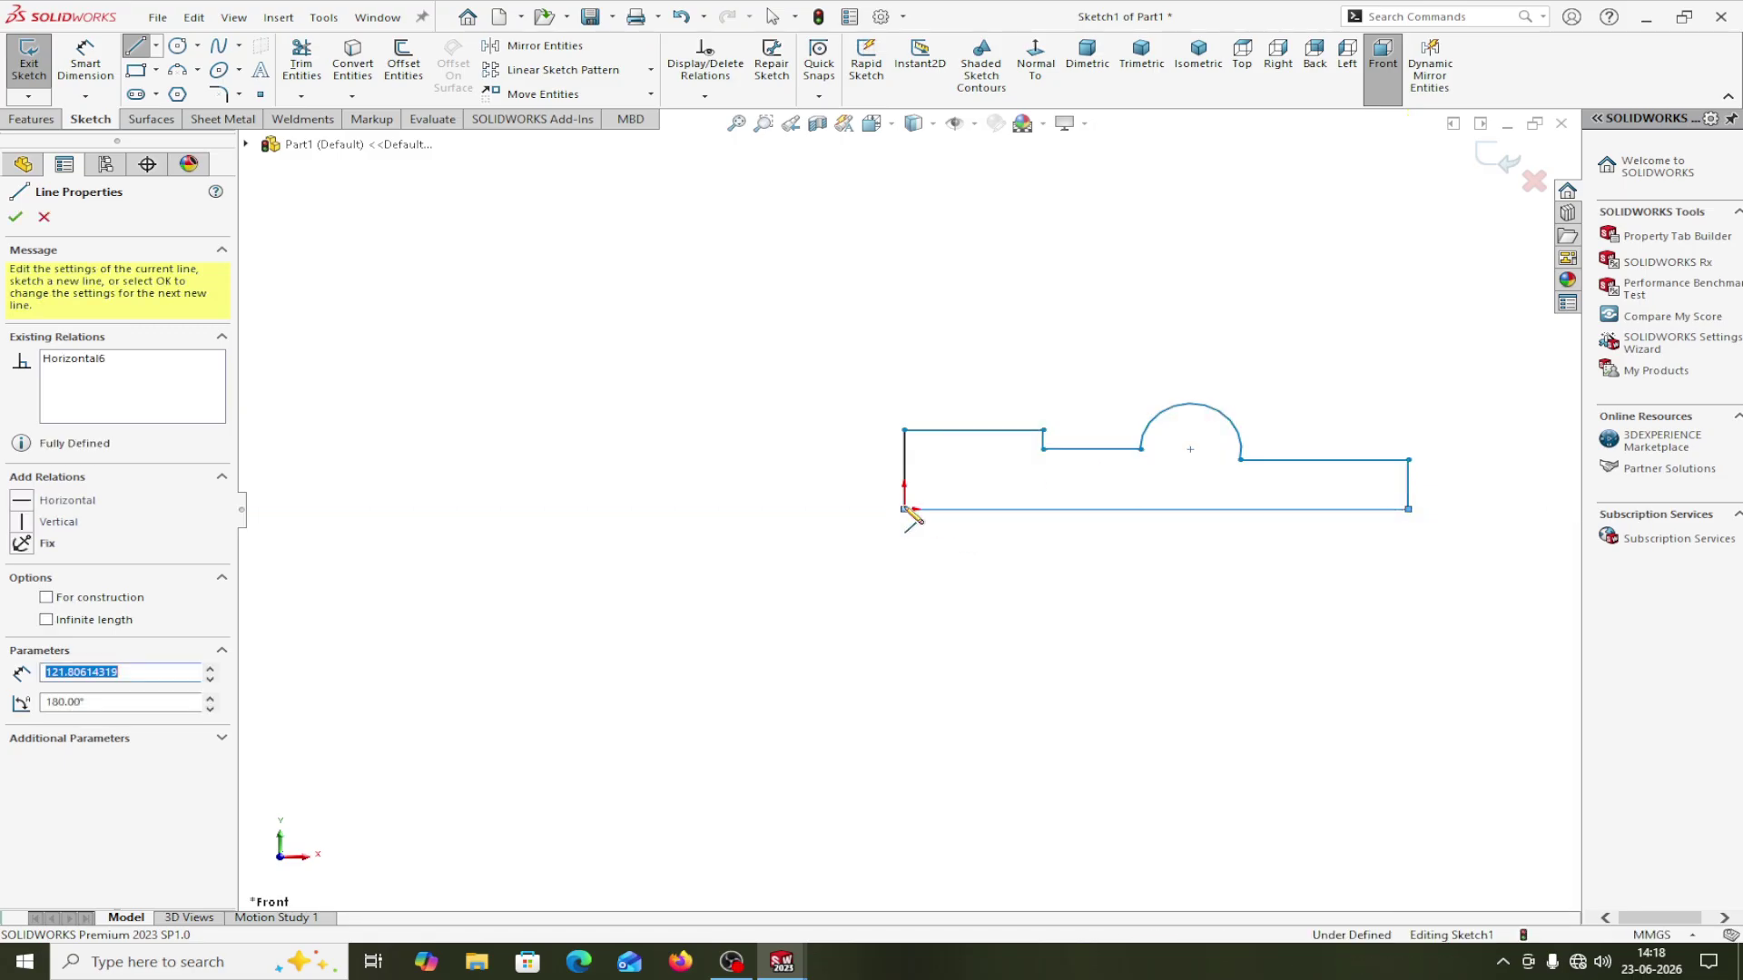
right_click(908, 511)
left_click(944, 518)
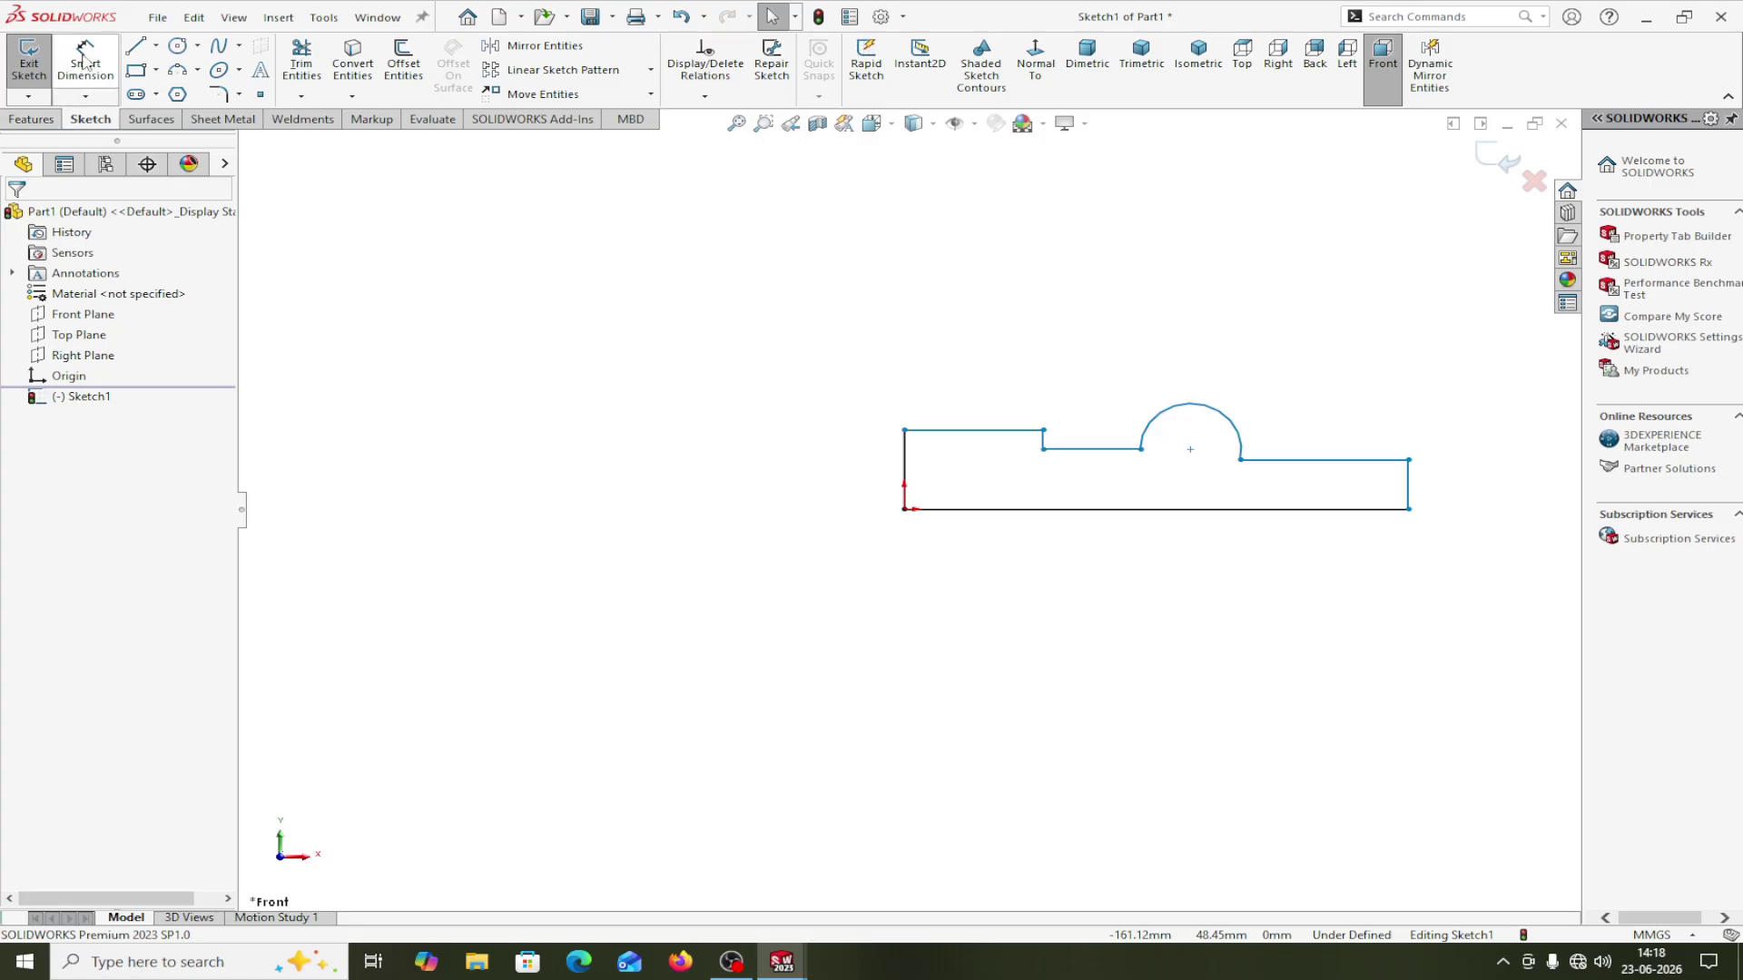
Dimension the overall length of the profile's base line as 100 mm.
left_click(87, 71)
left_click(905, 510)
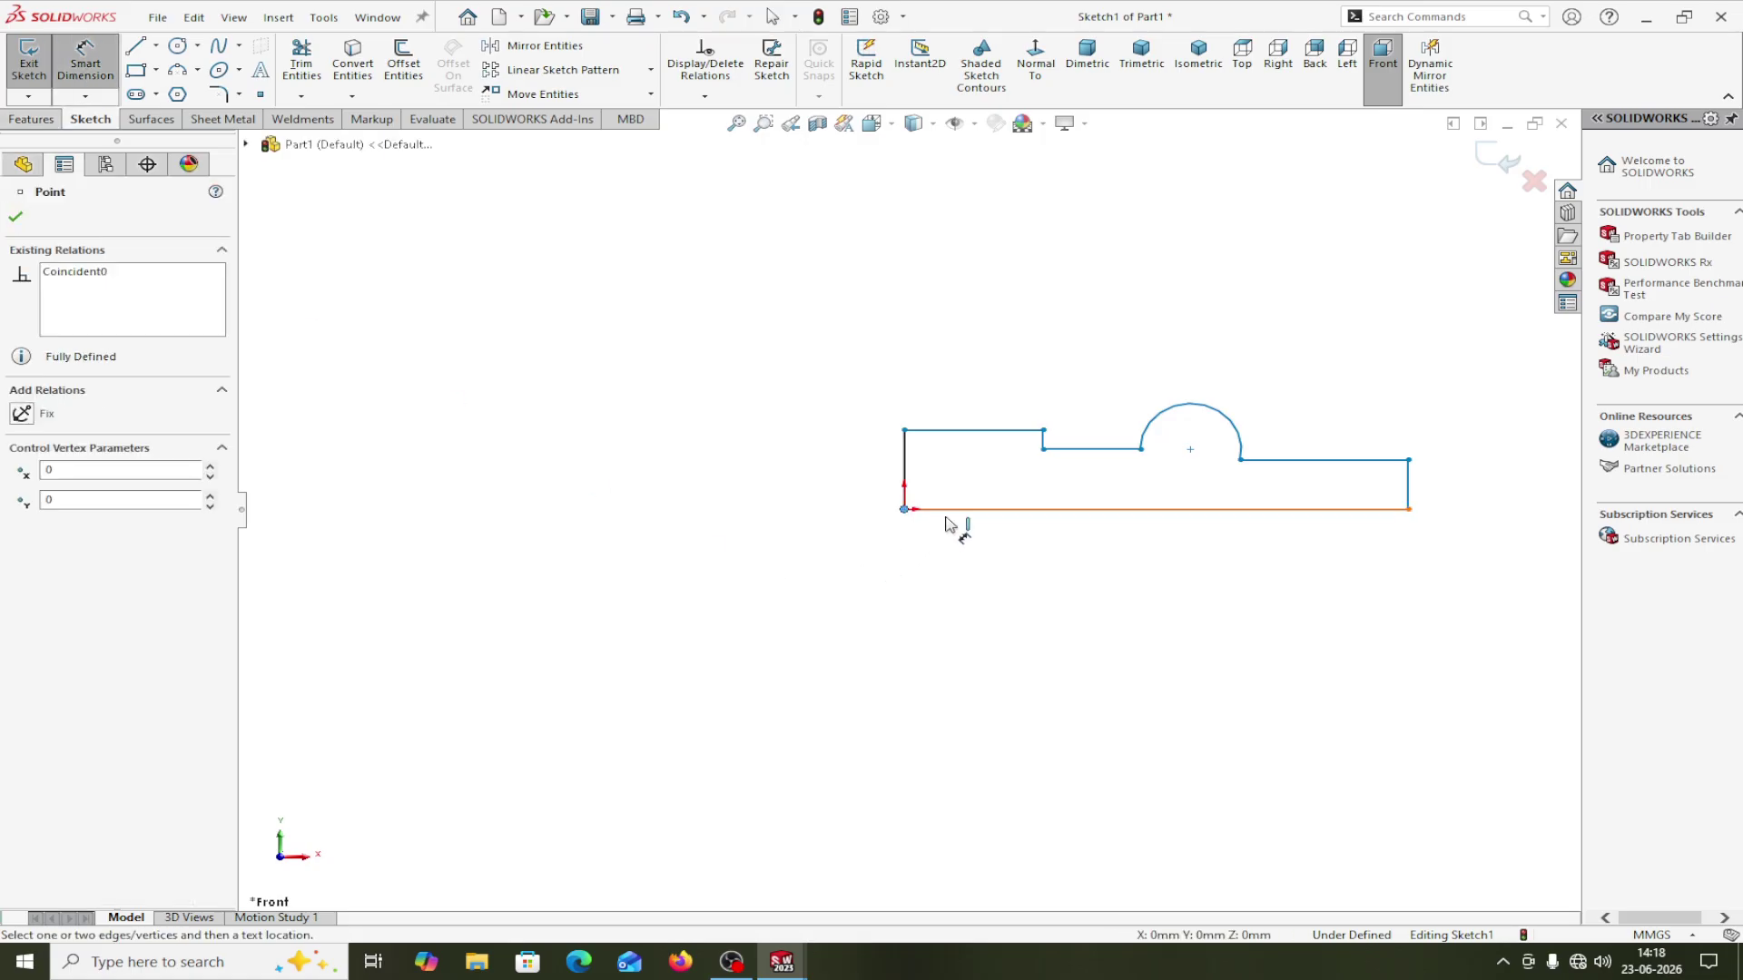
left_click(1409, 511)
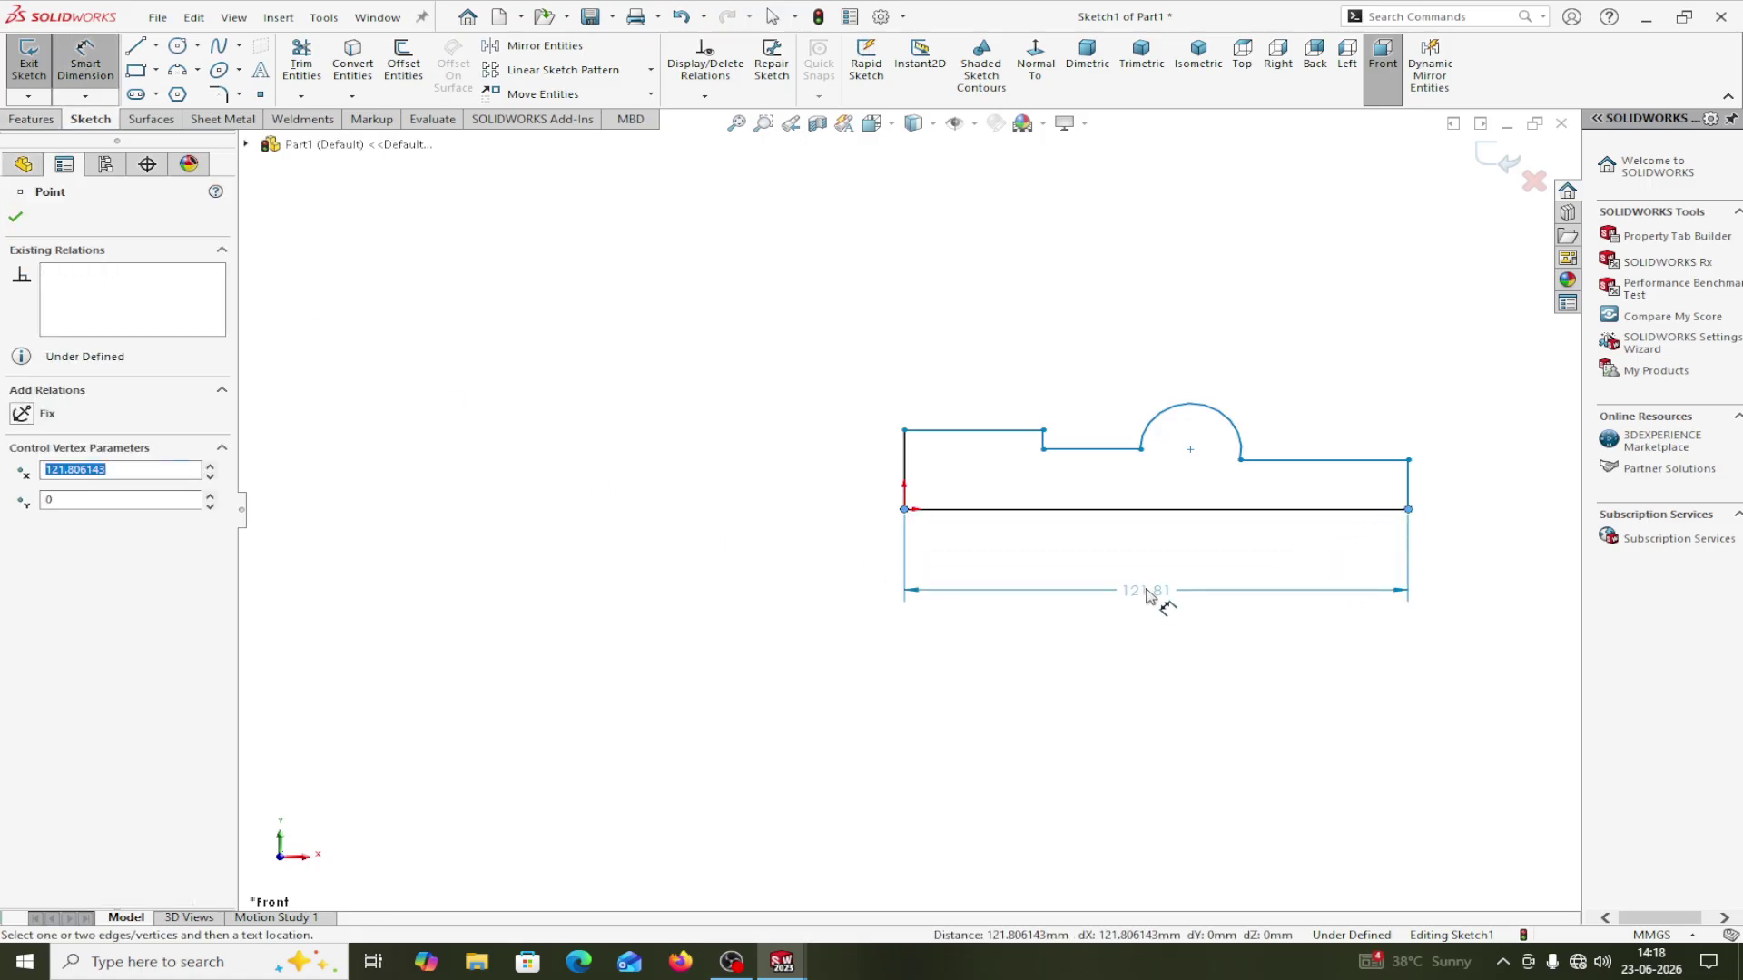
left_click(1157, 589)
type("100")
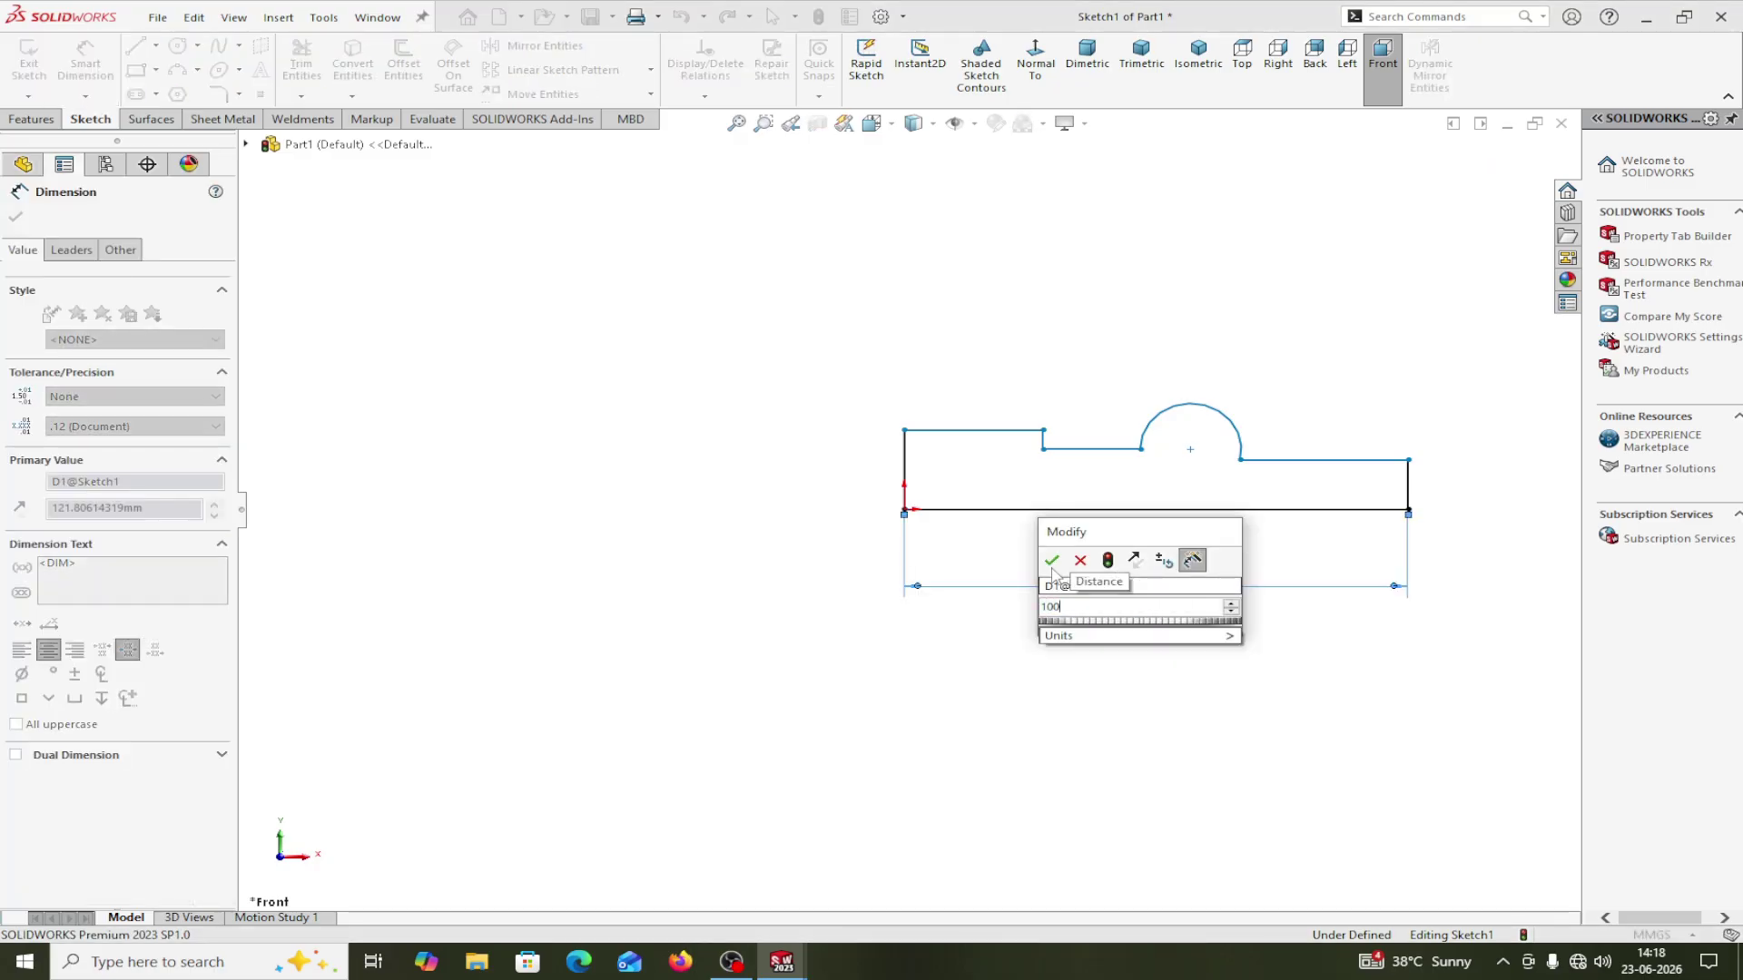
left_click(1051, 561)
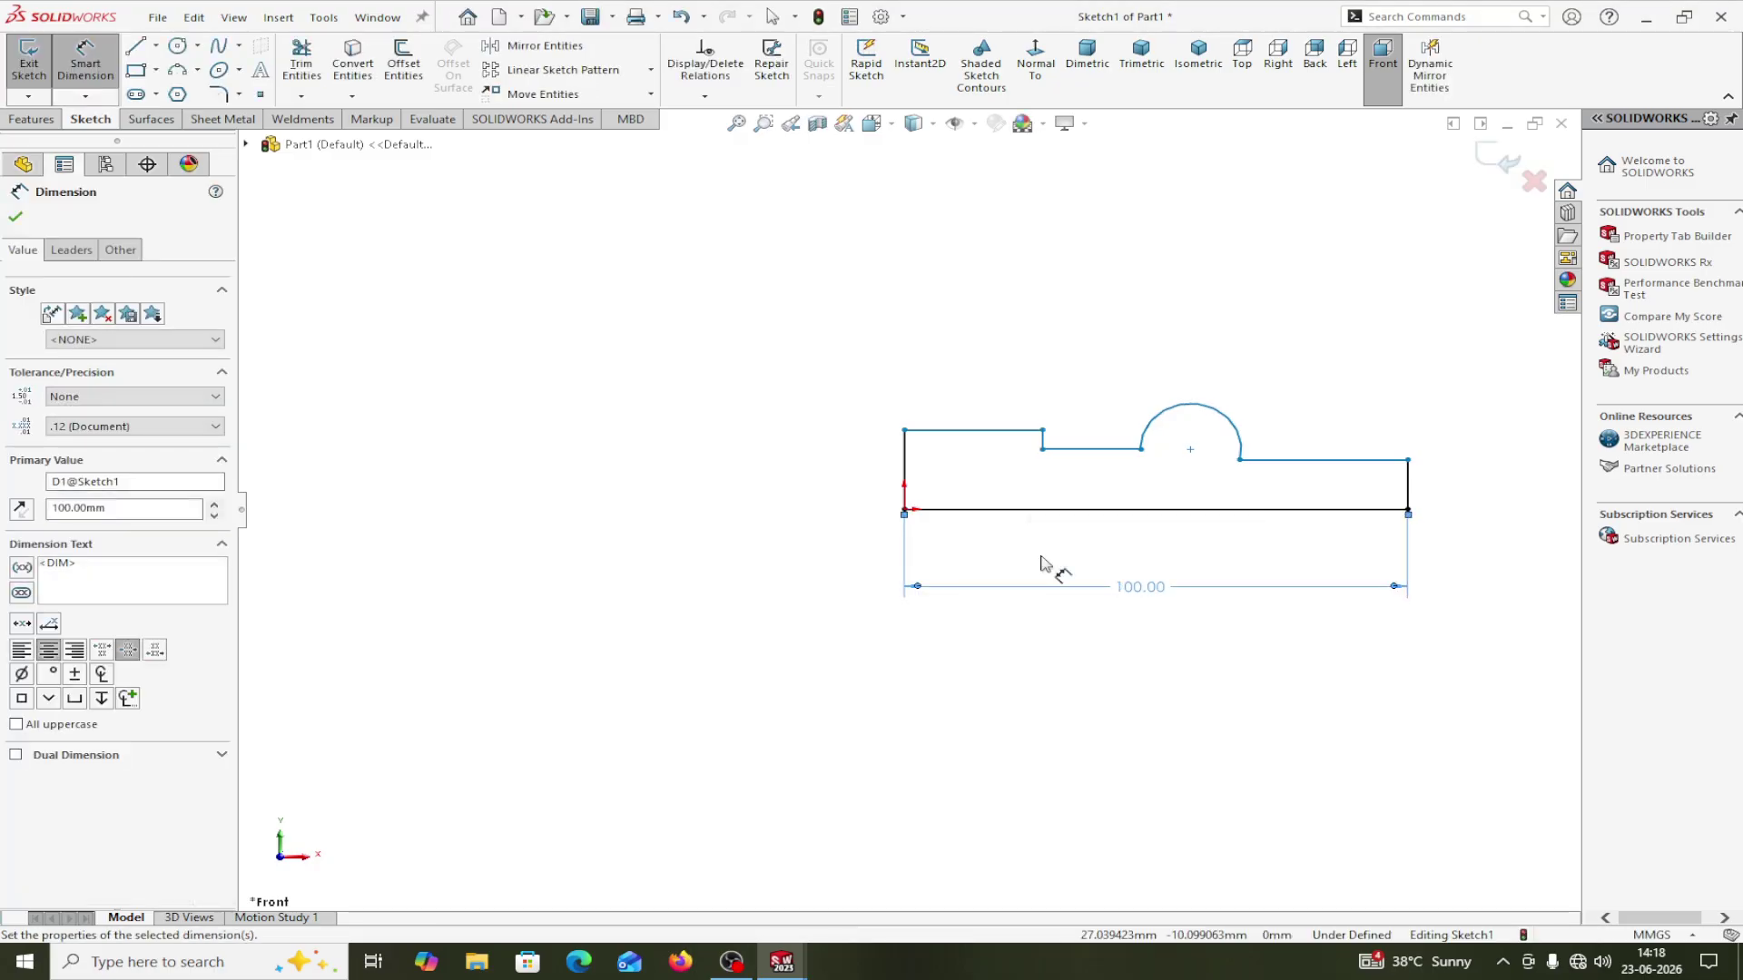
Dimension the height of the profile's end edge opposite the origin as 5 mm.
left_click(1408, 460)
left_click(1413, 509)
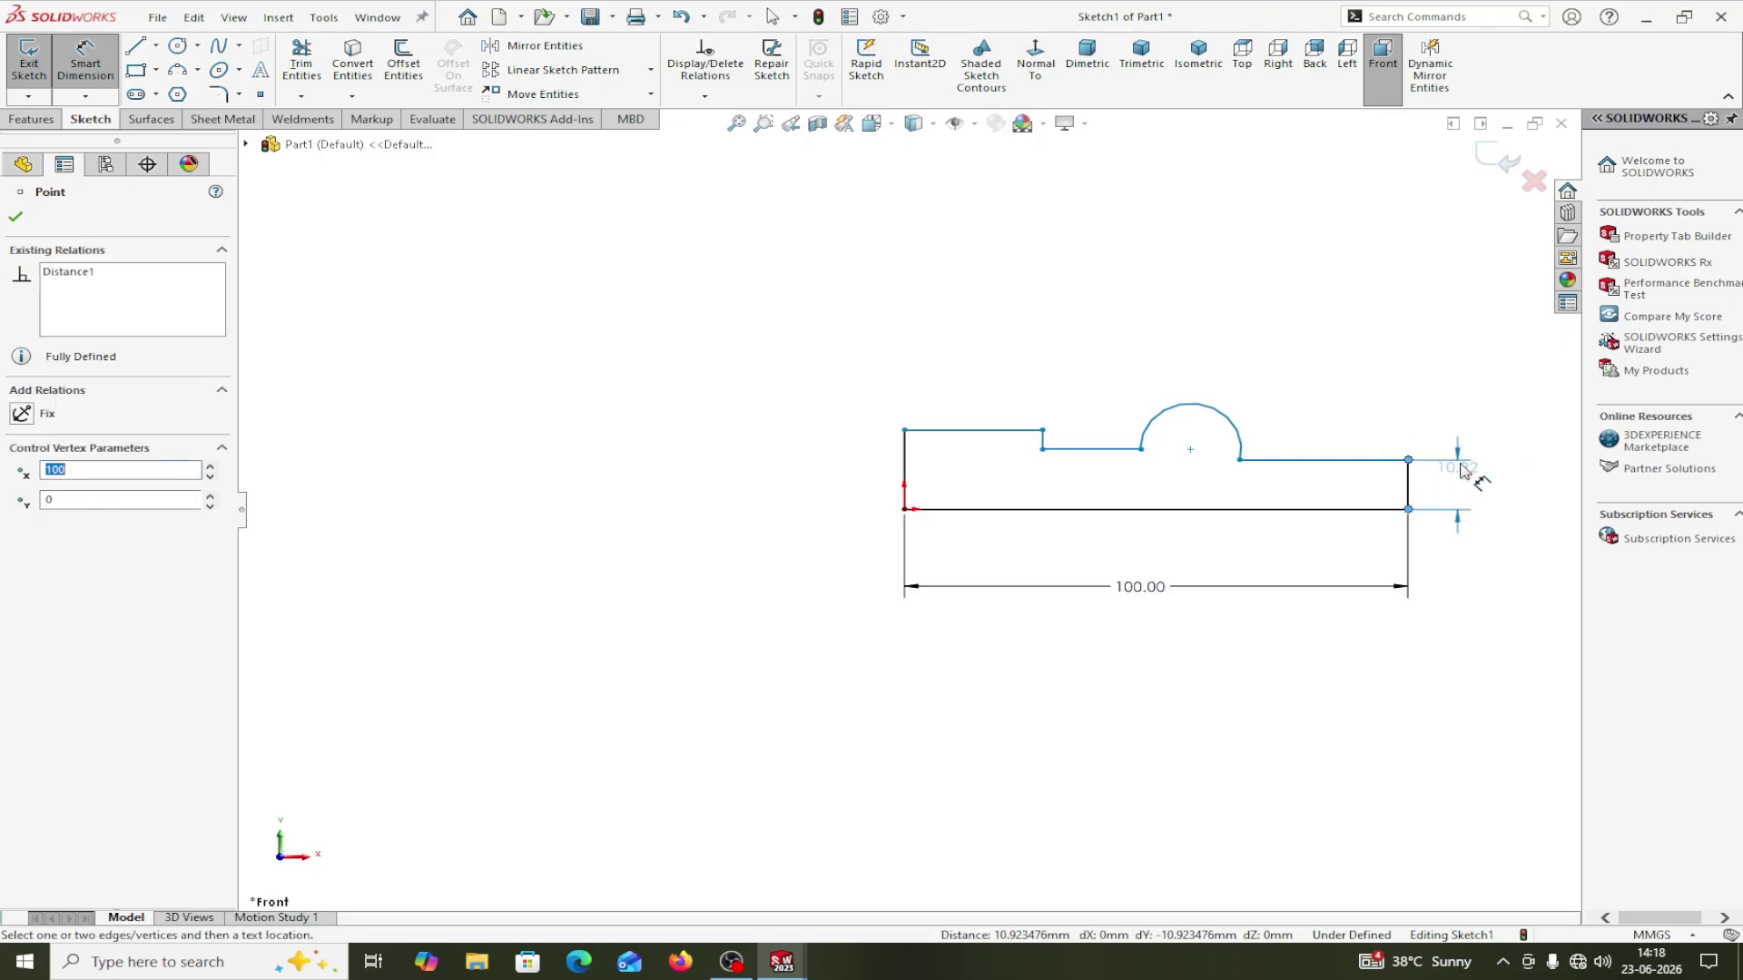
left_click(1463, 418)
type("5")
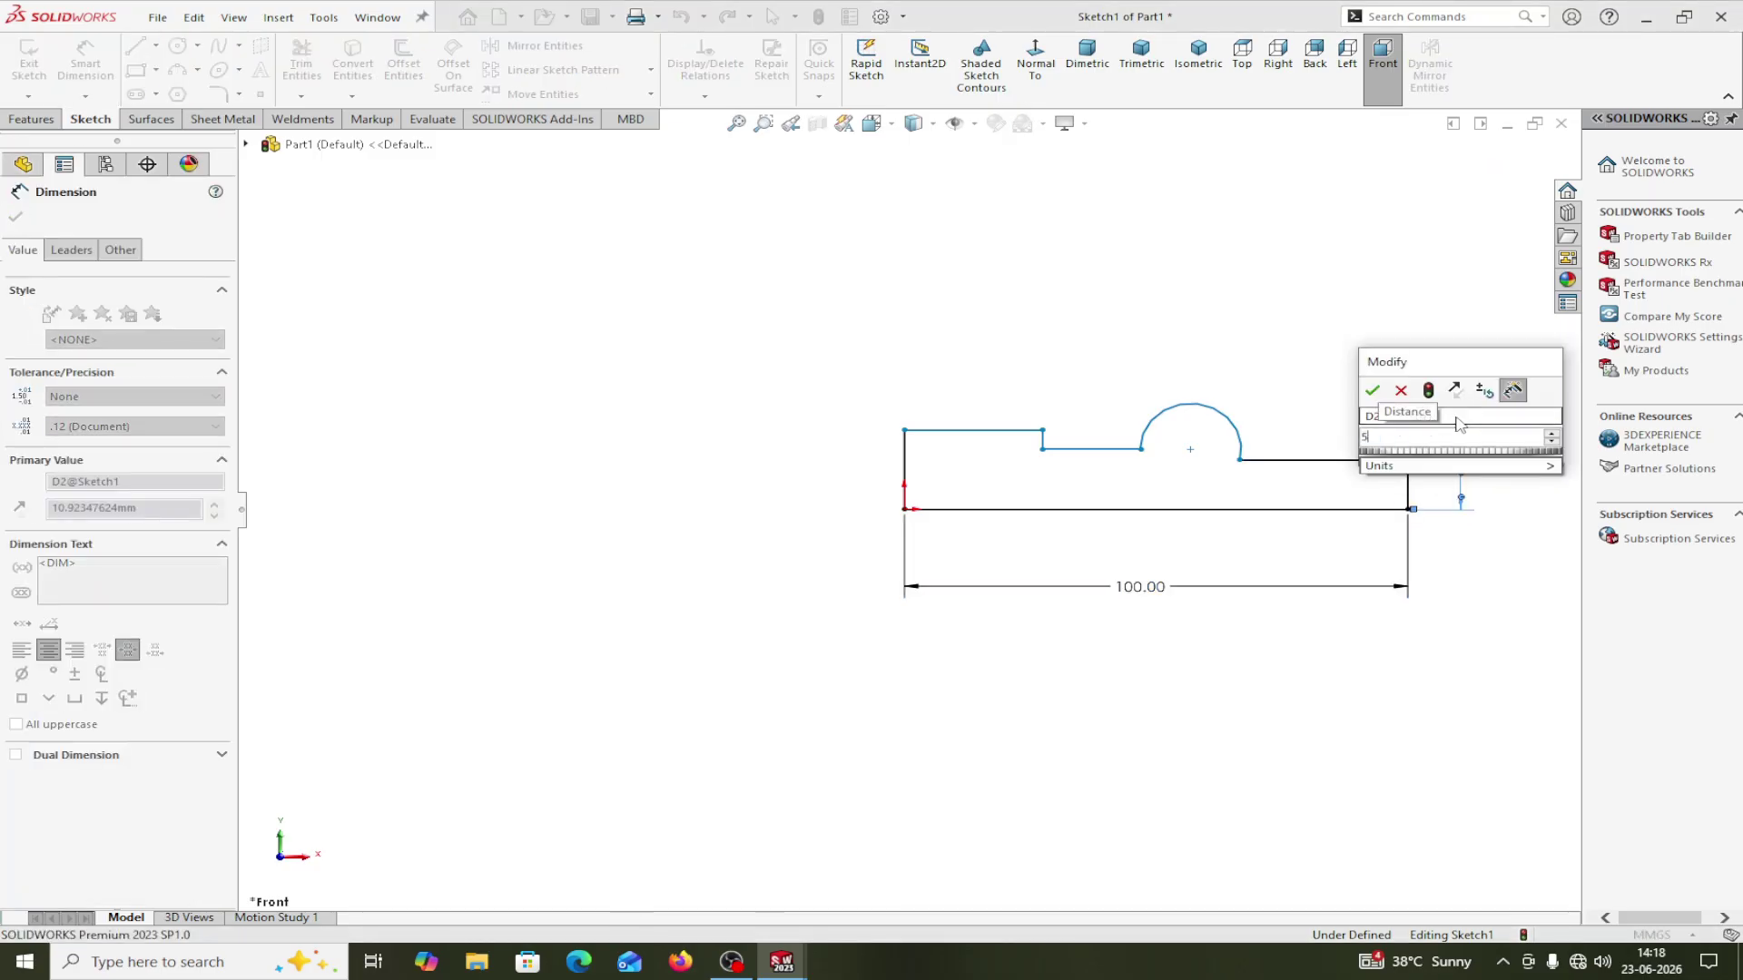
left_click(1373, 391)
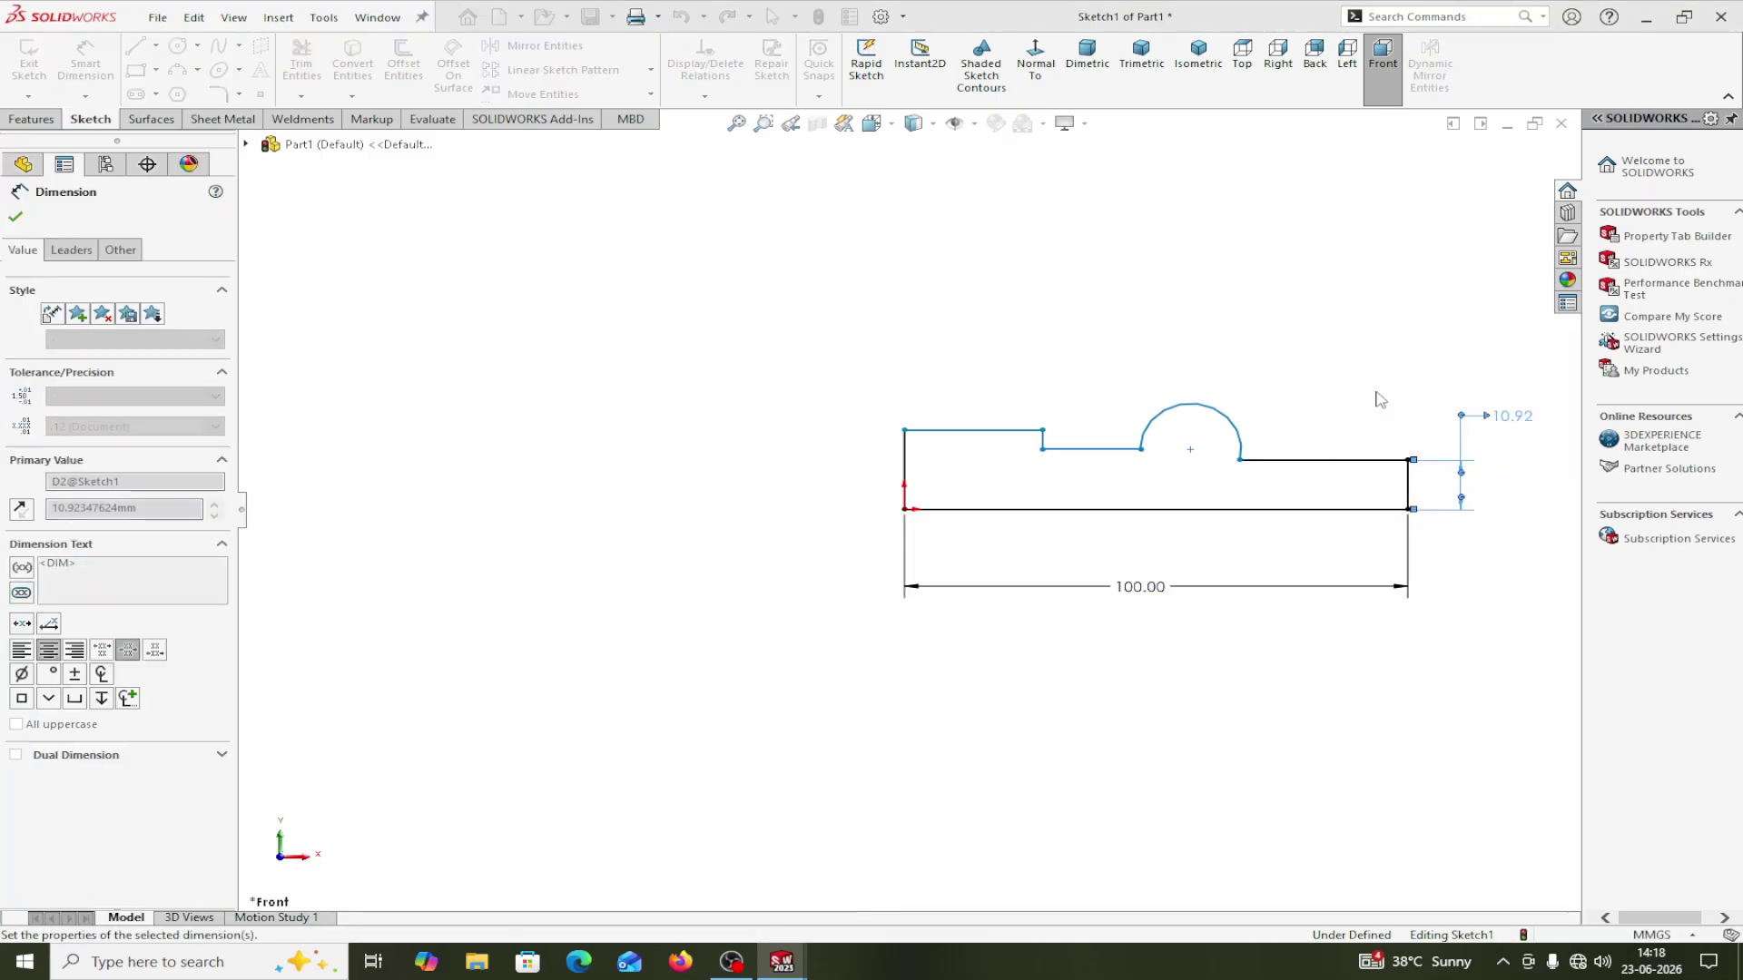
Dimension the radius of the arc on the profile's upper side as 5 mm.
left_click(1229, 441)
left_click(1320, 340)
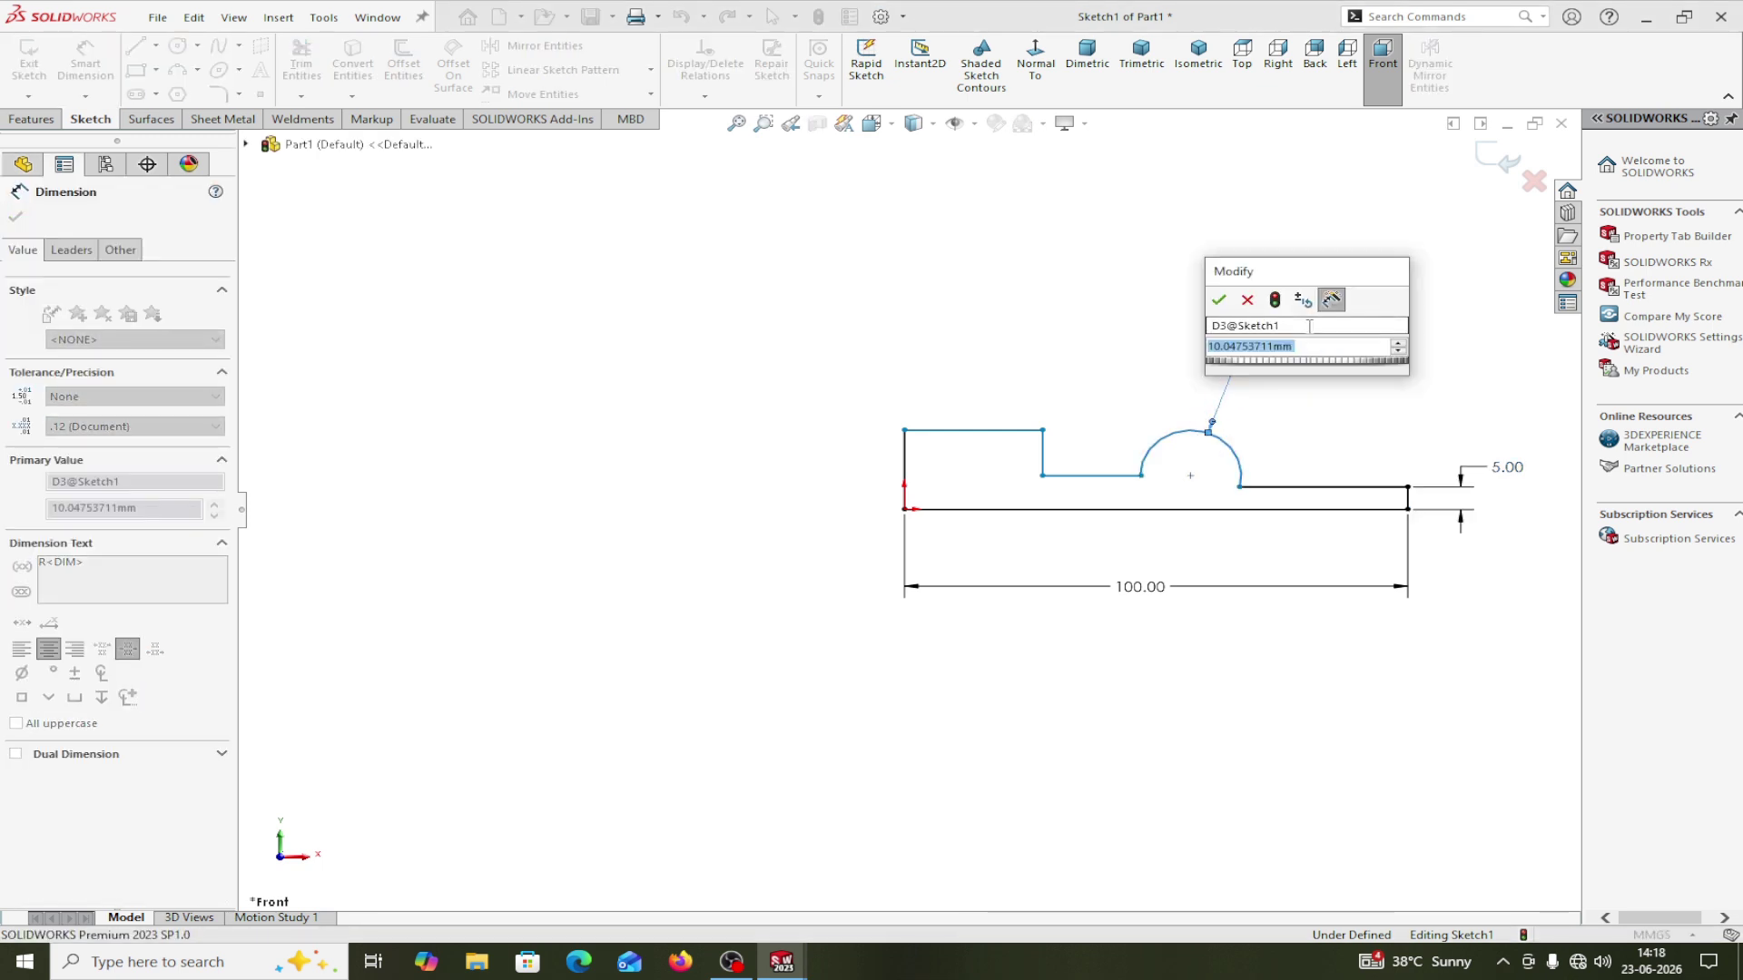
type("5")
left_click(1225, 302)
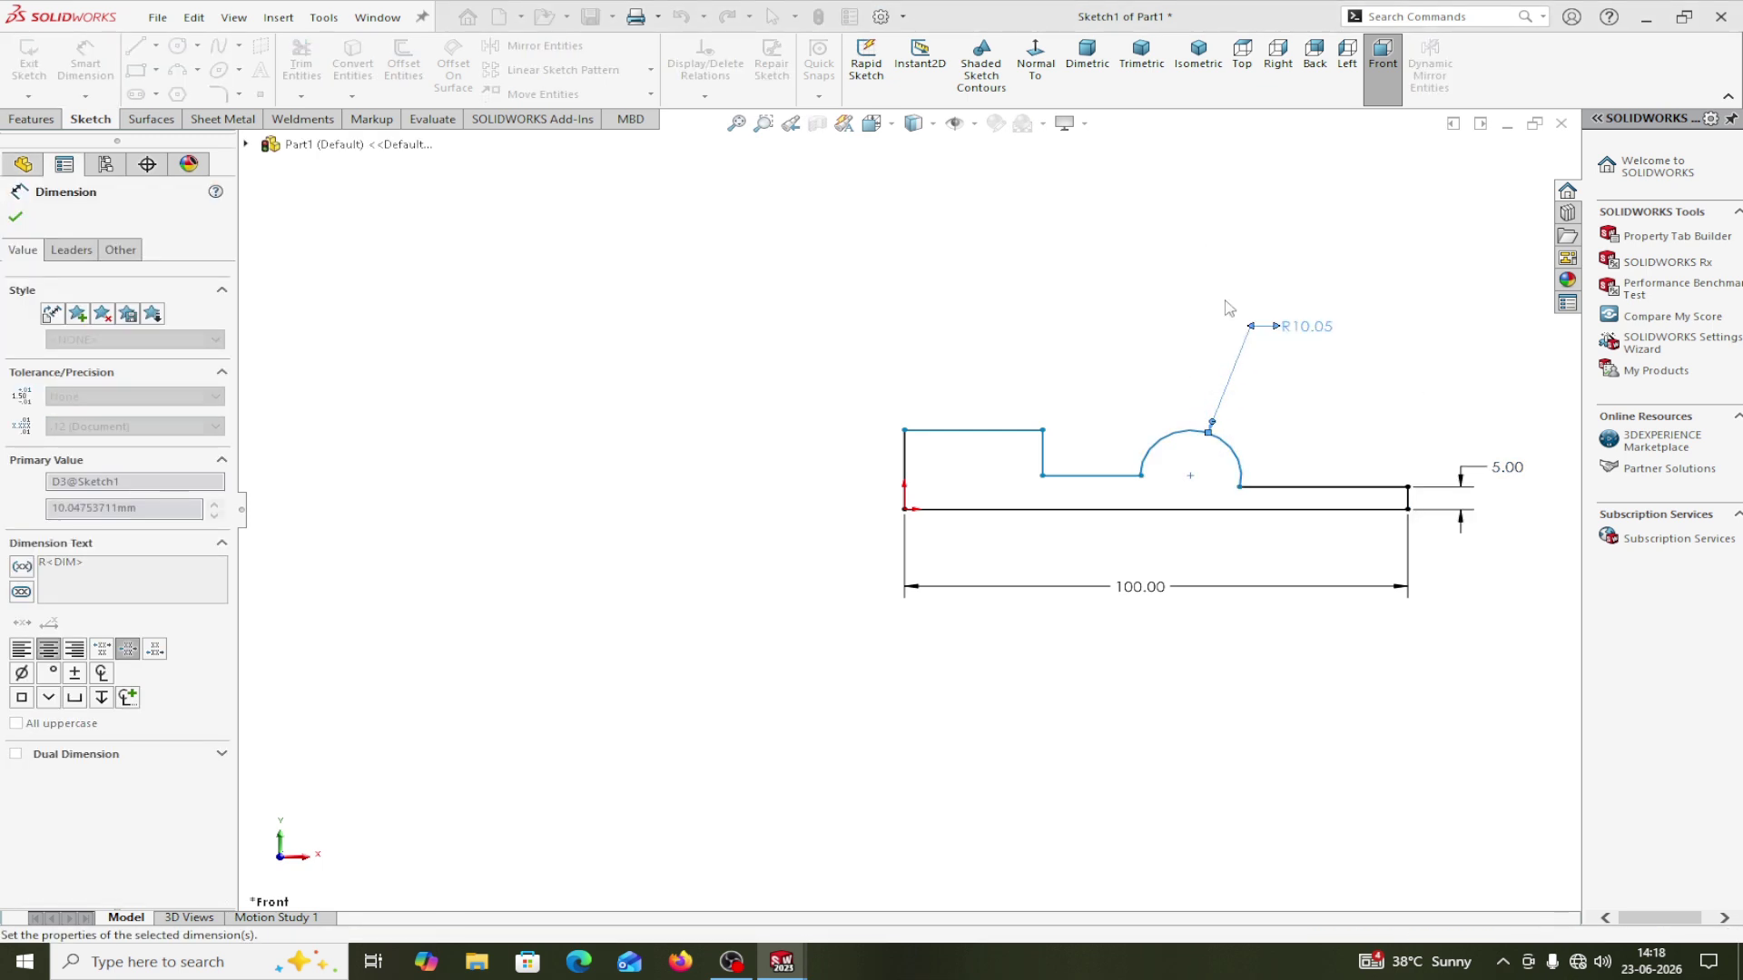
Dimension the height of the horizontal line between the step and the arc as 8 mm above the base line.
left_click(1069, 483)
left_click(1083, 509)
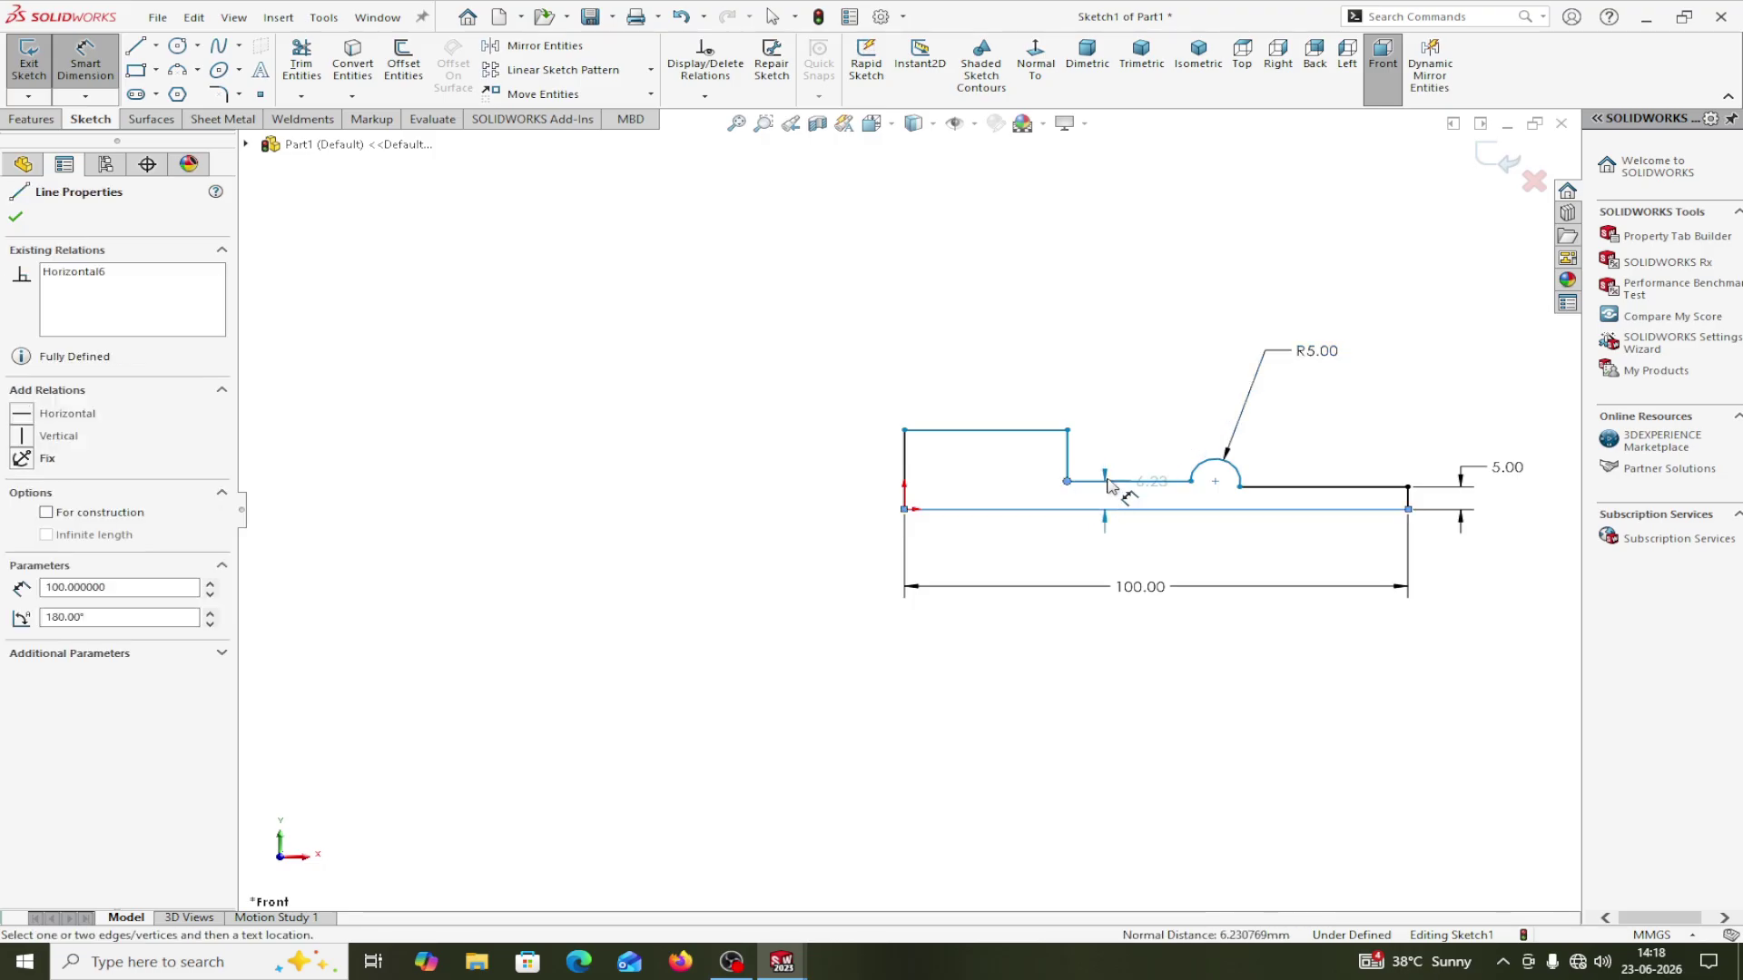
left_click(1122, 420)
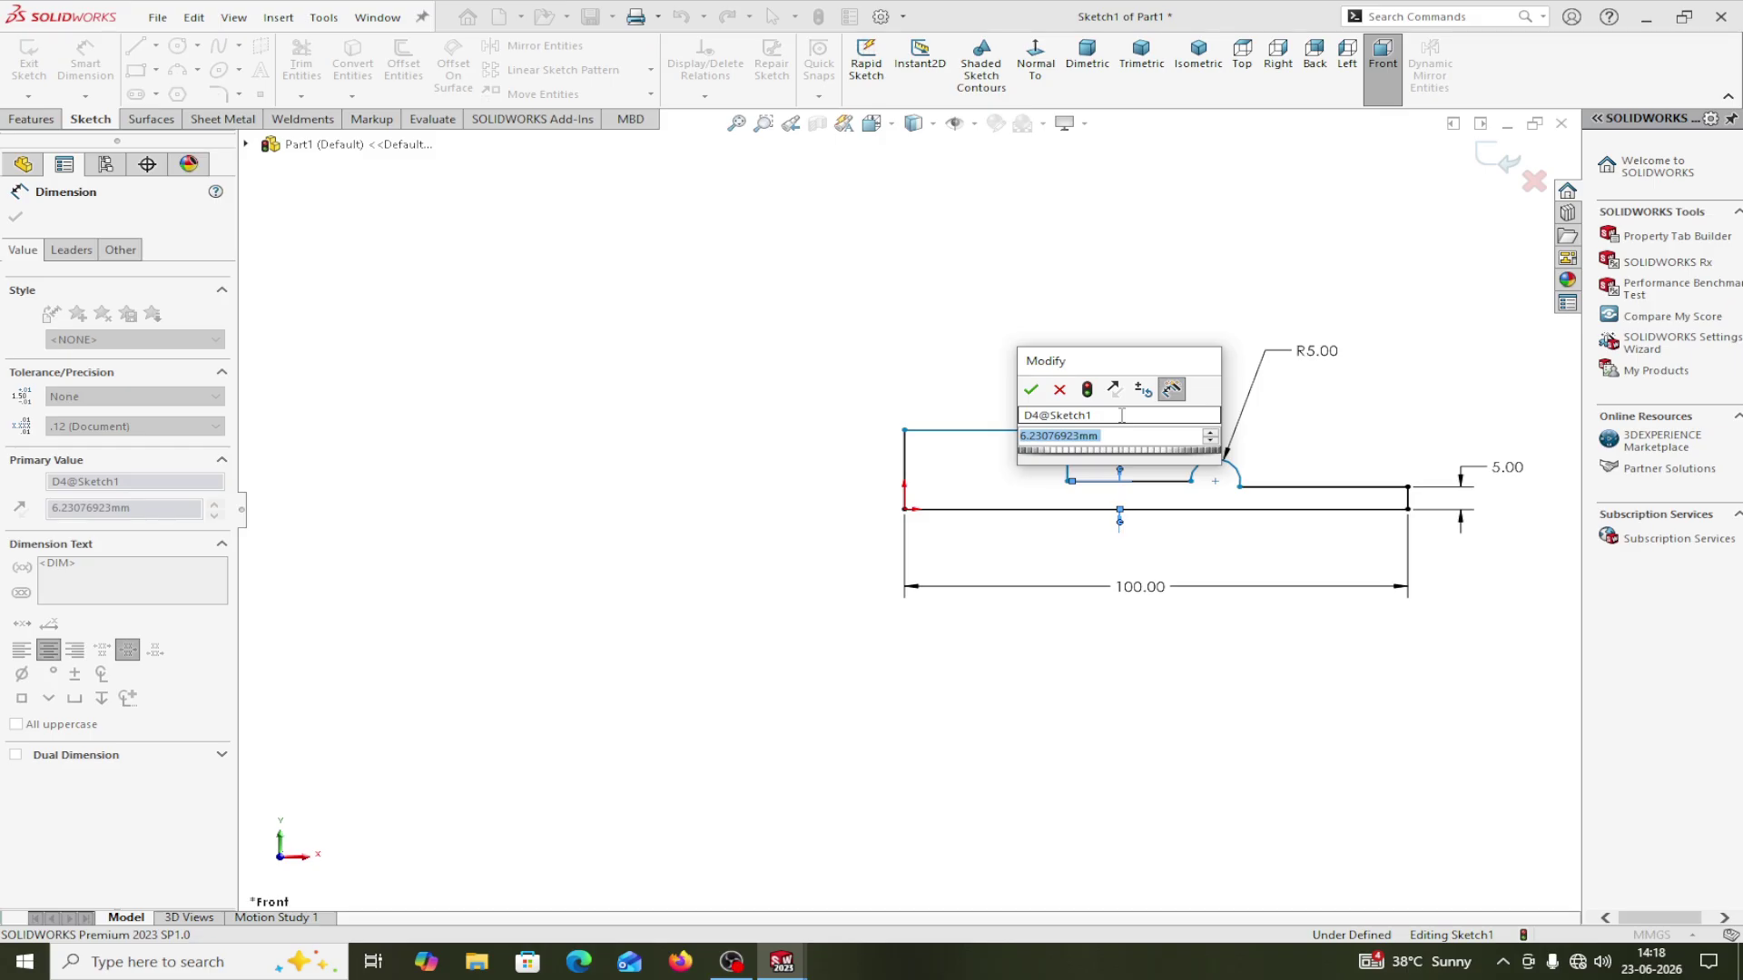
type("8")
left_click(1034, 391)
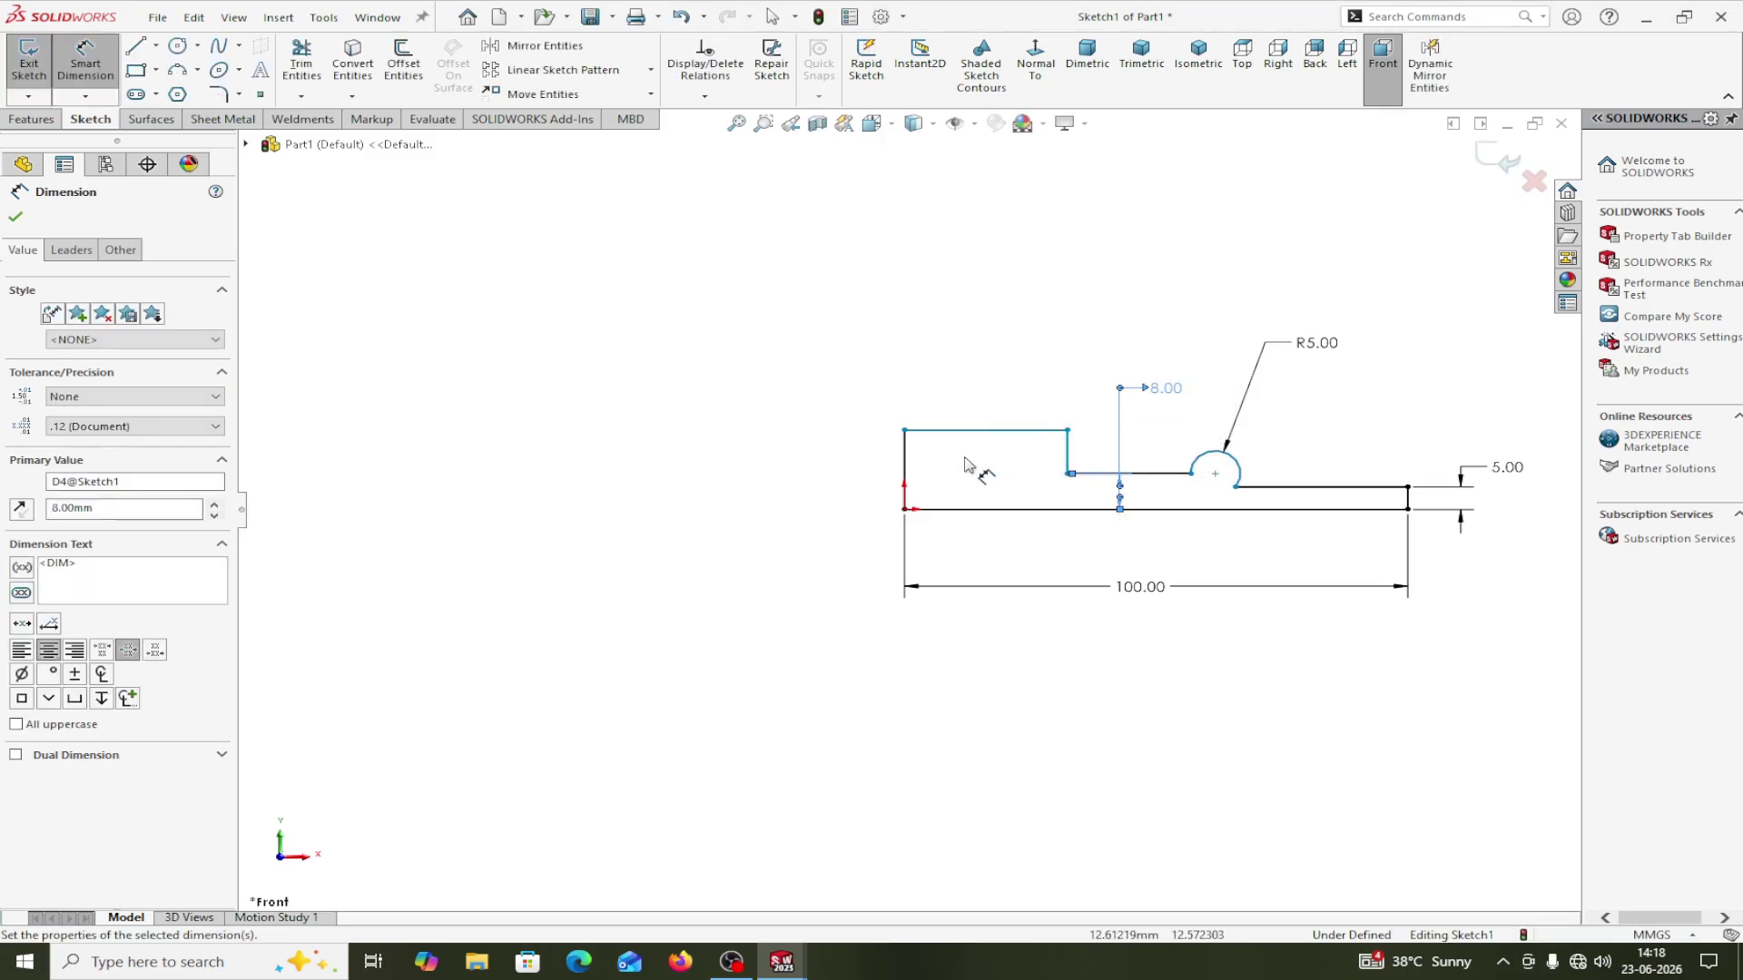
Dimension the height of the profile's vertical edge at the origin as 12 mm.
left_click(904, 509)
left_click(904, 429)
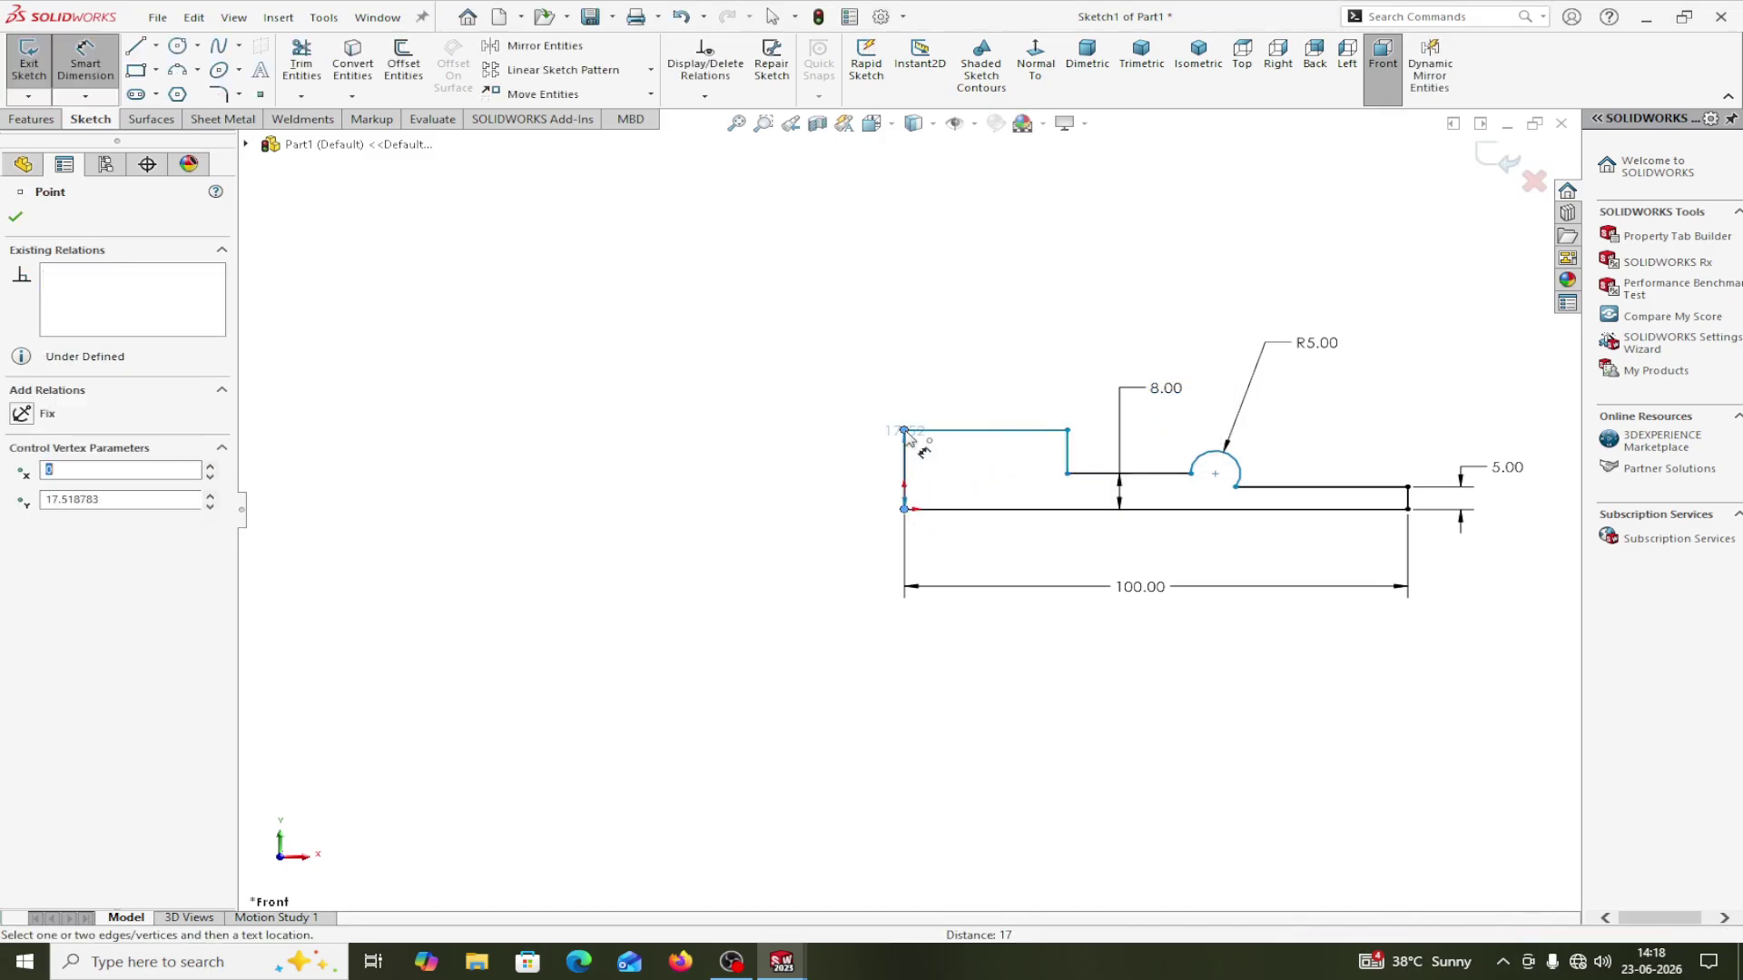
left_click(750, 396)
type("1")
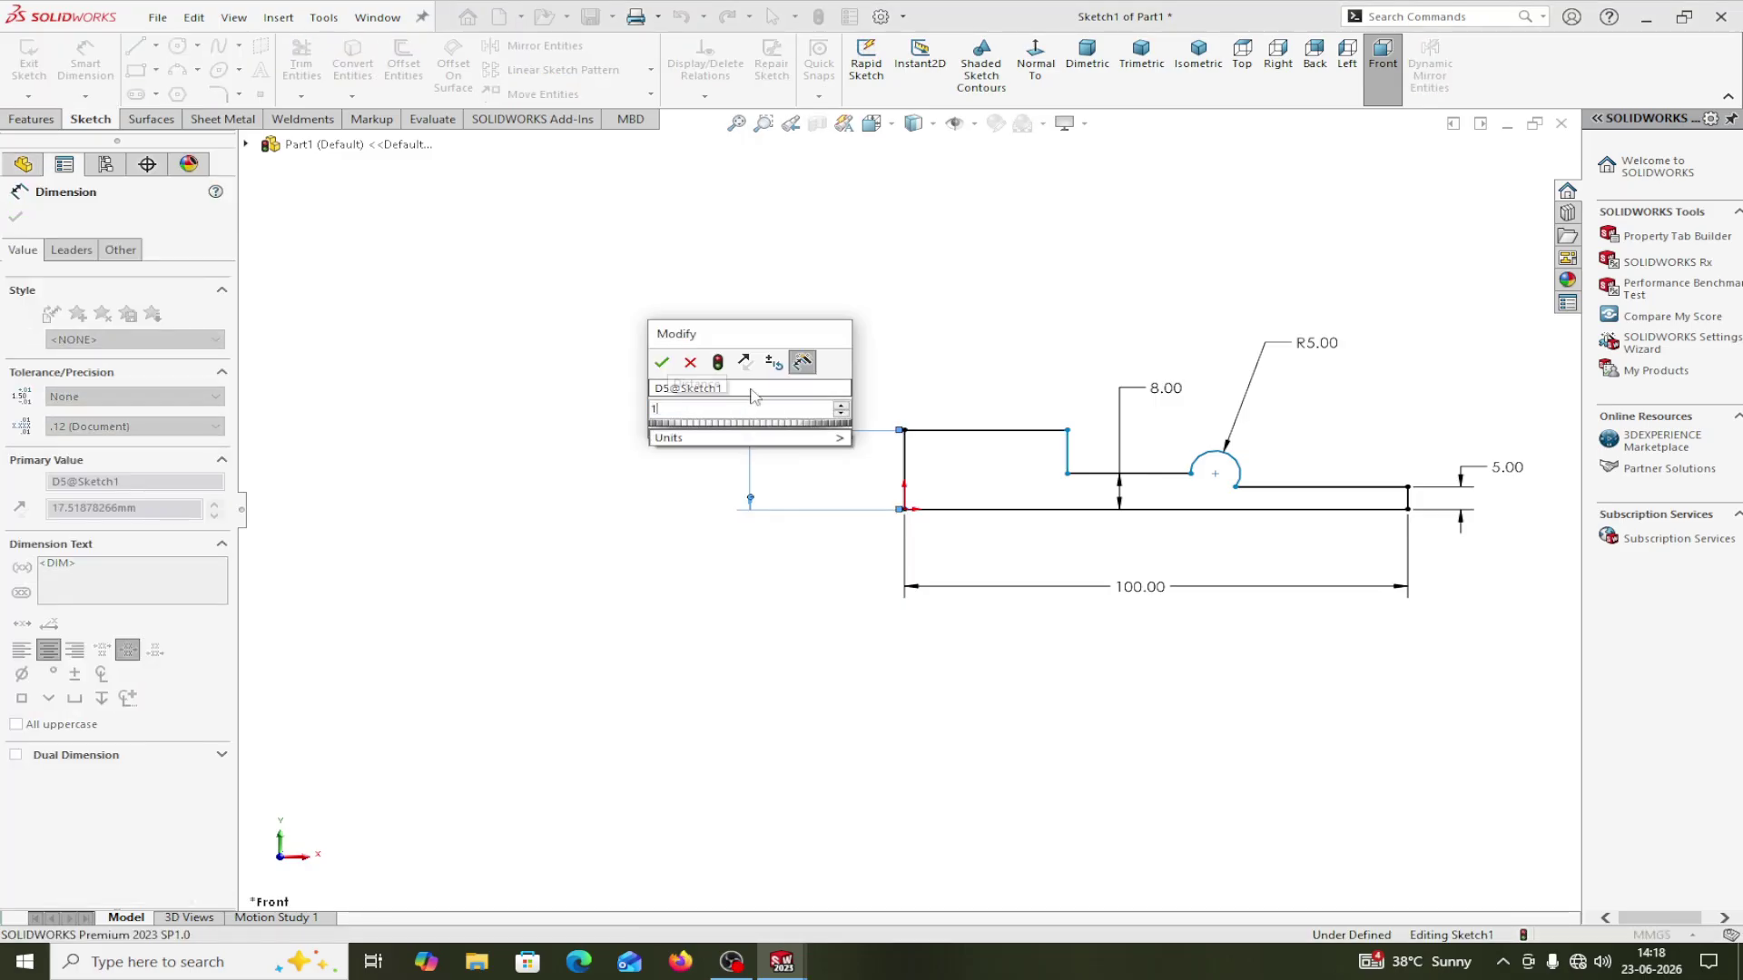
type("2")
left_click(663, 363)
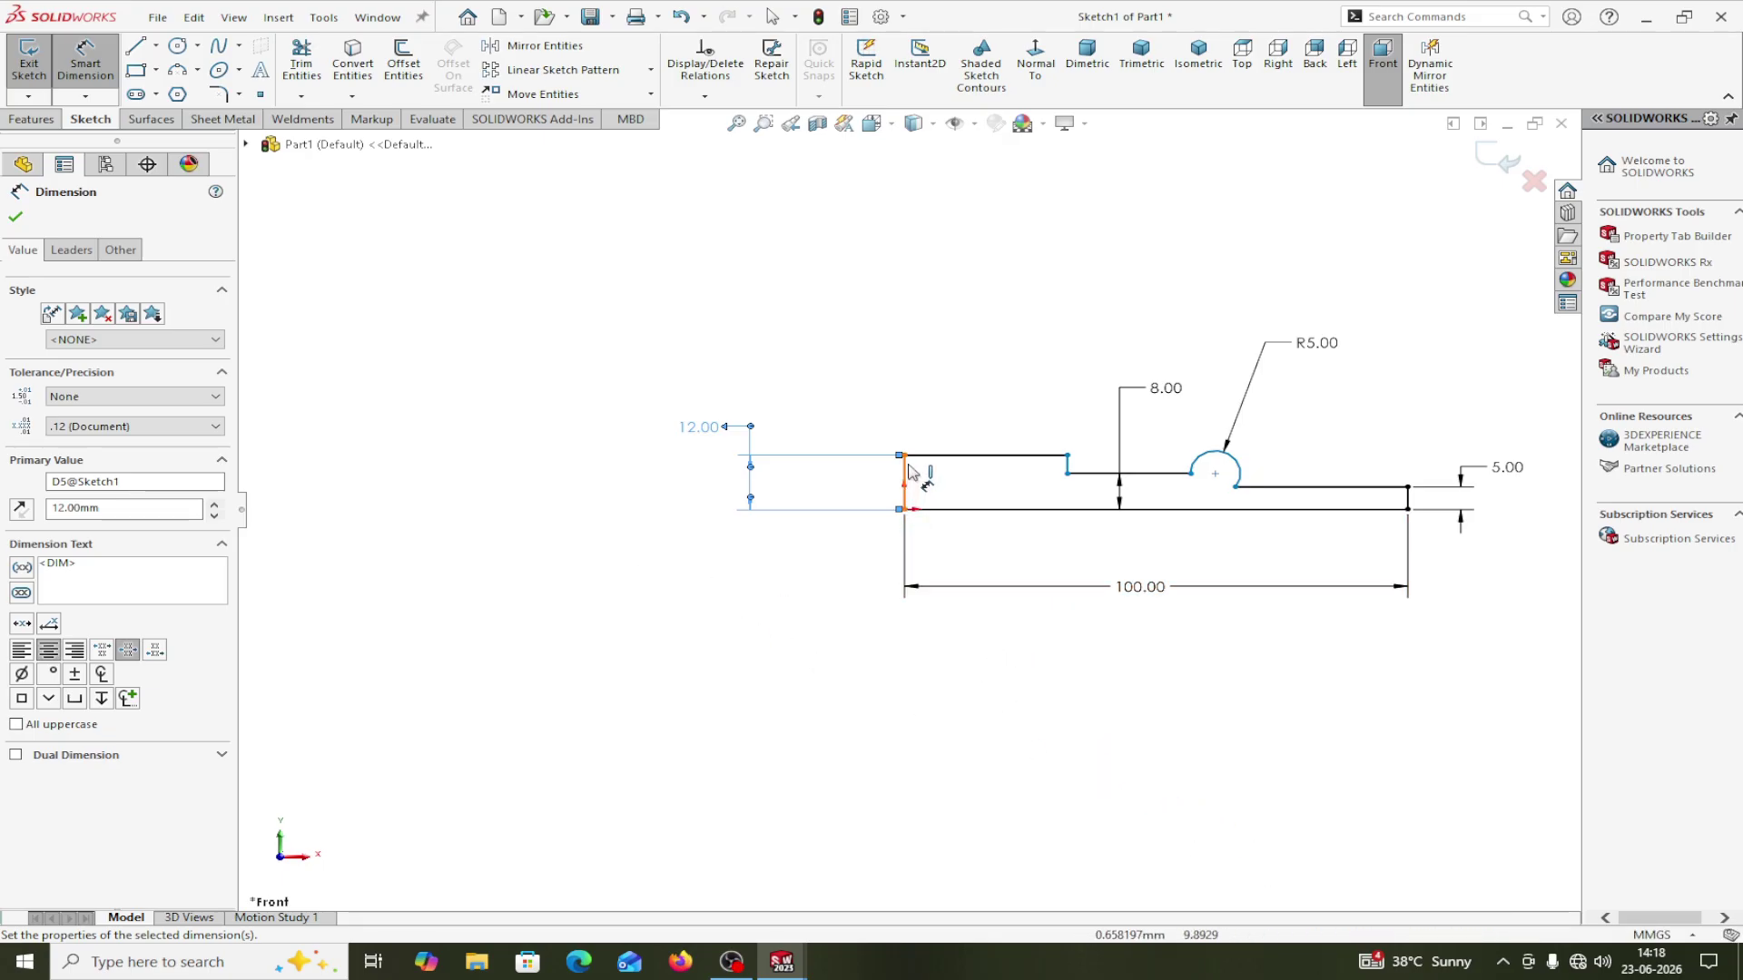
Dimension the horizontal distance from the origin to the arc's centre as 45 mm.
left_click(906, 510)
left_click(1215, 474)
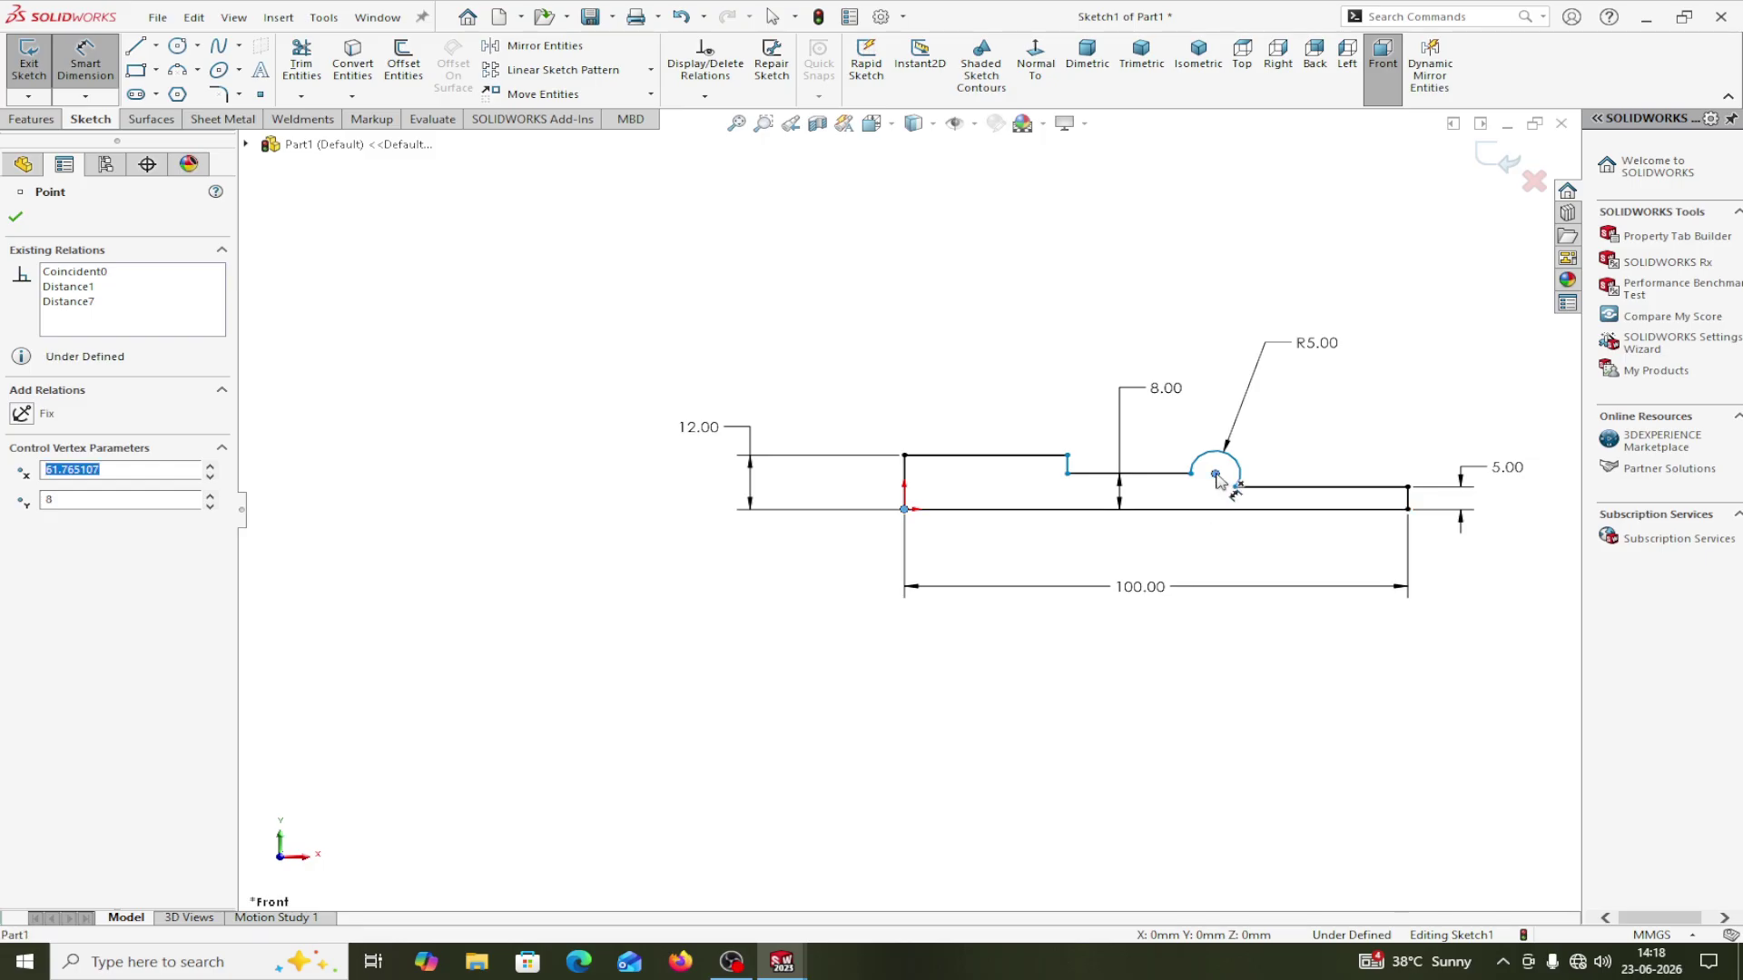
left_click(1100, 550)
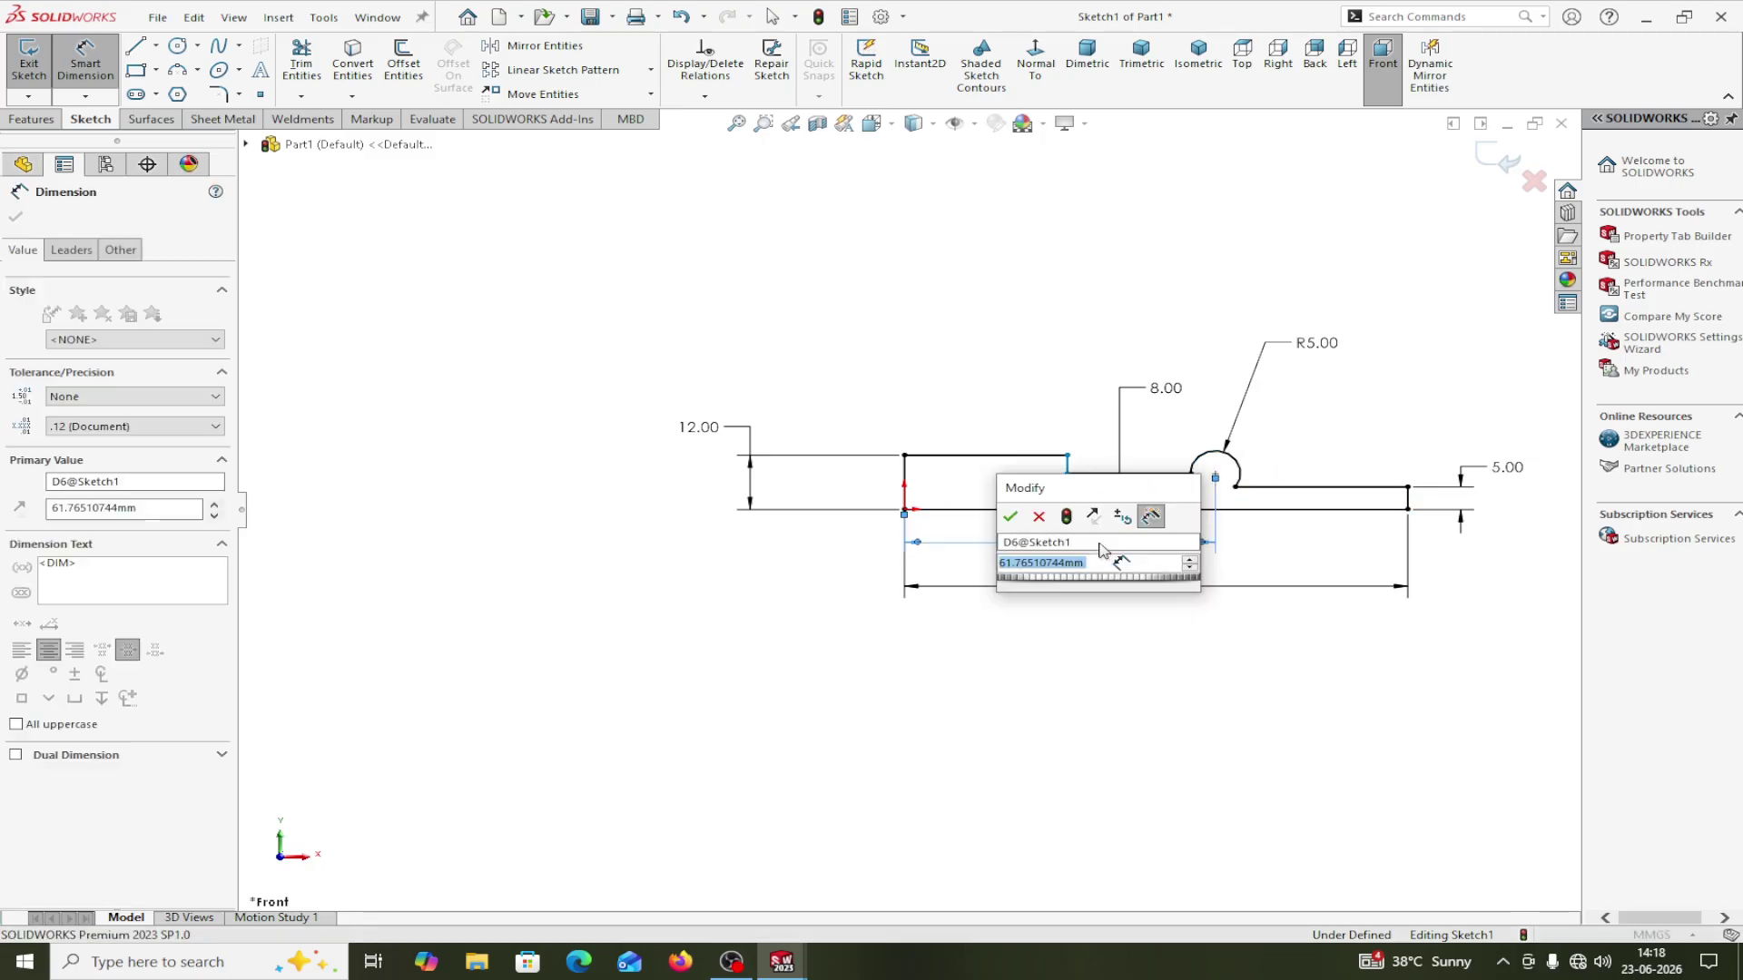
type("45")
left_click(1010, 516)
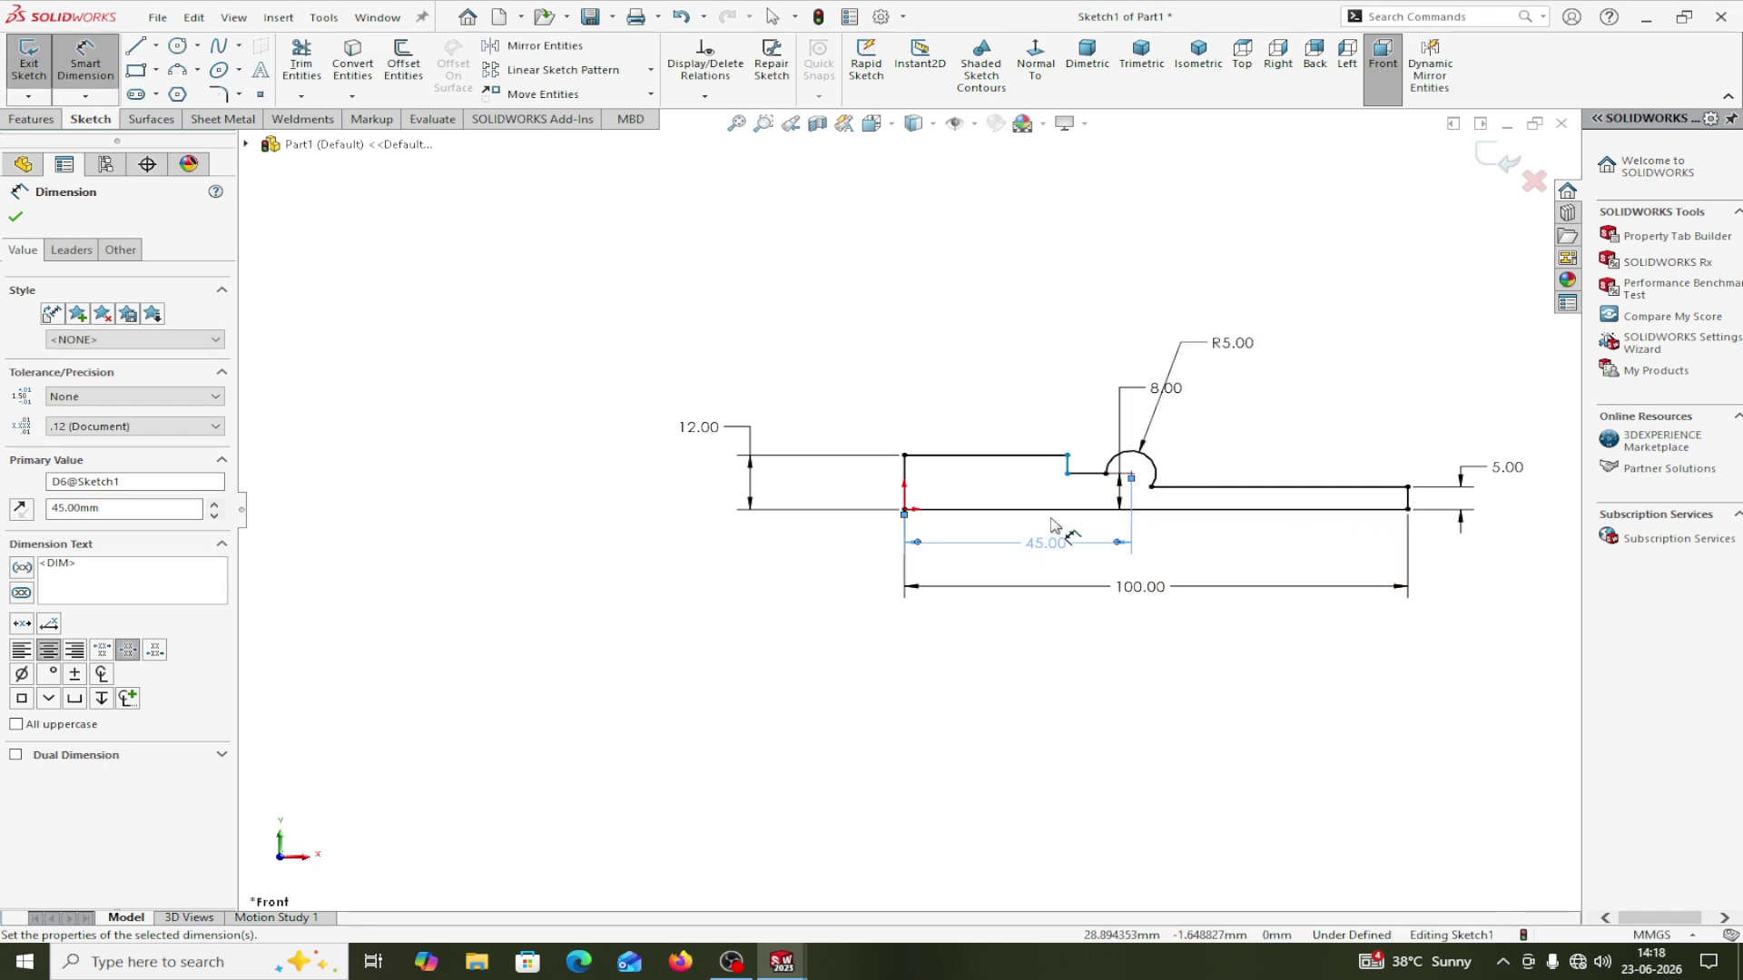
Dimension the length of the raised step's upper line as 16 mm and end dimensioning.
left_click(904, 456)
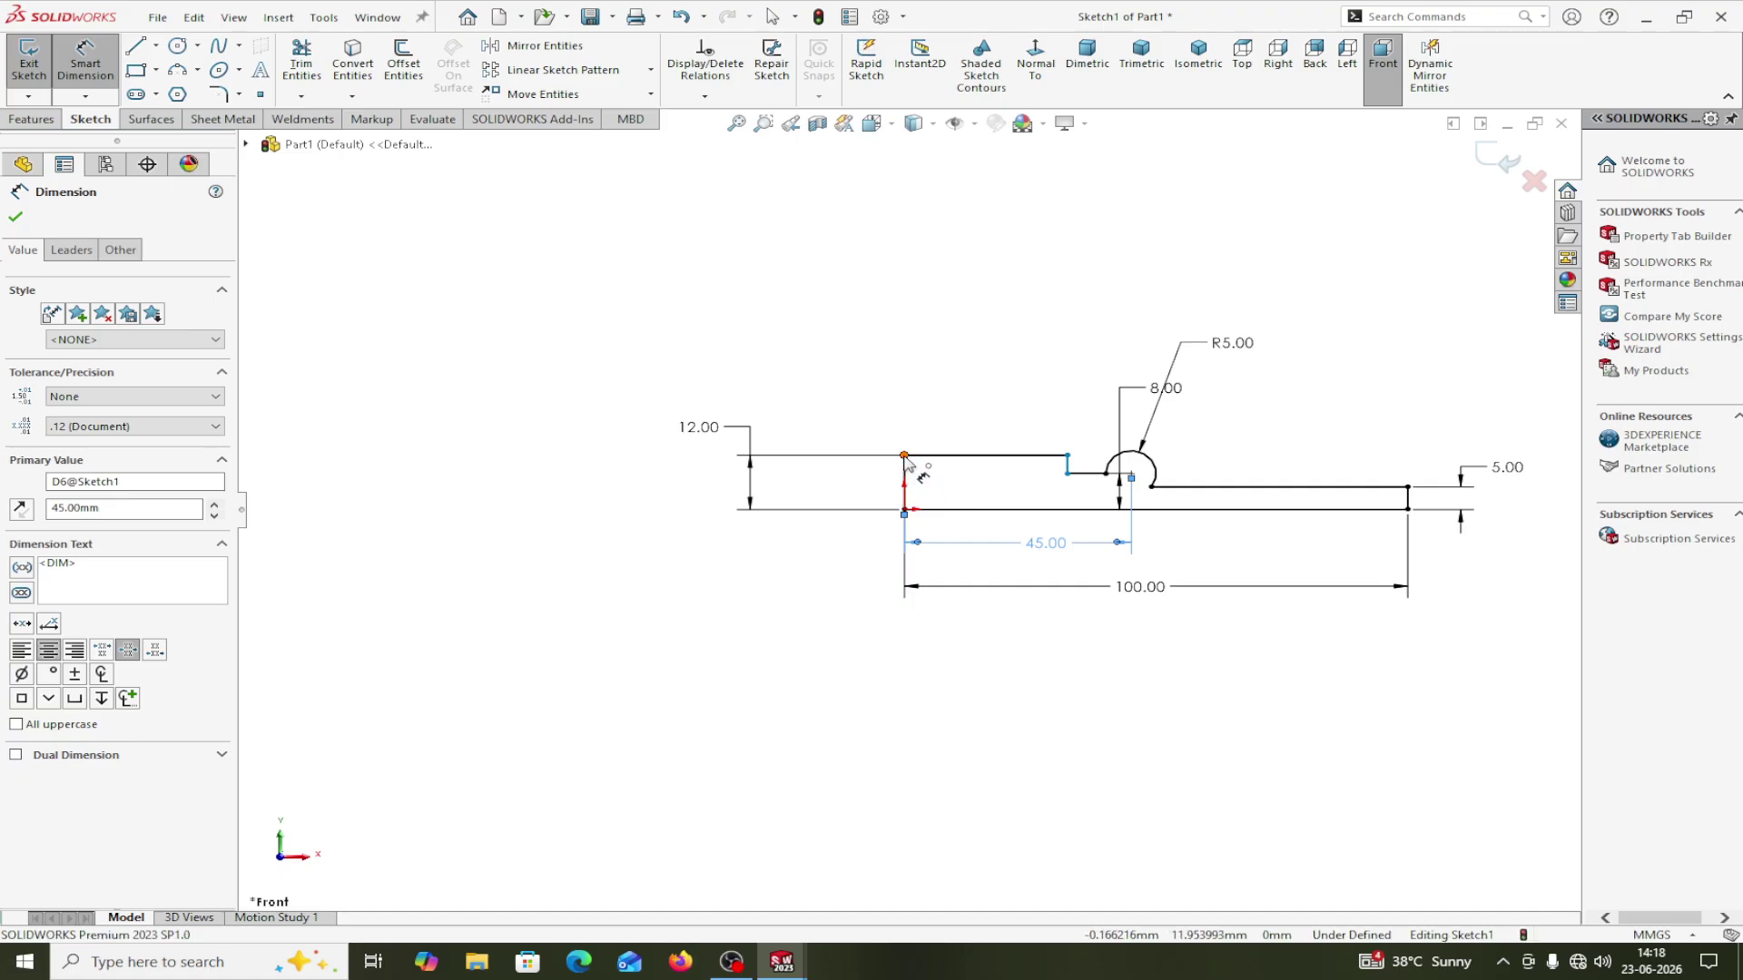
left_click(1068, 456)
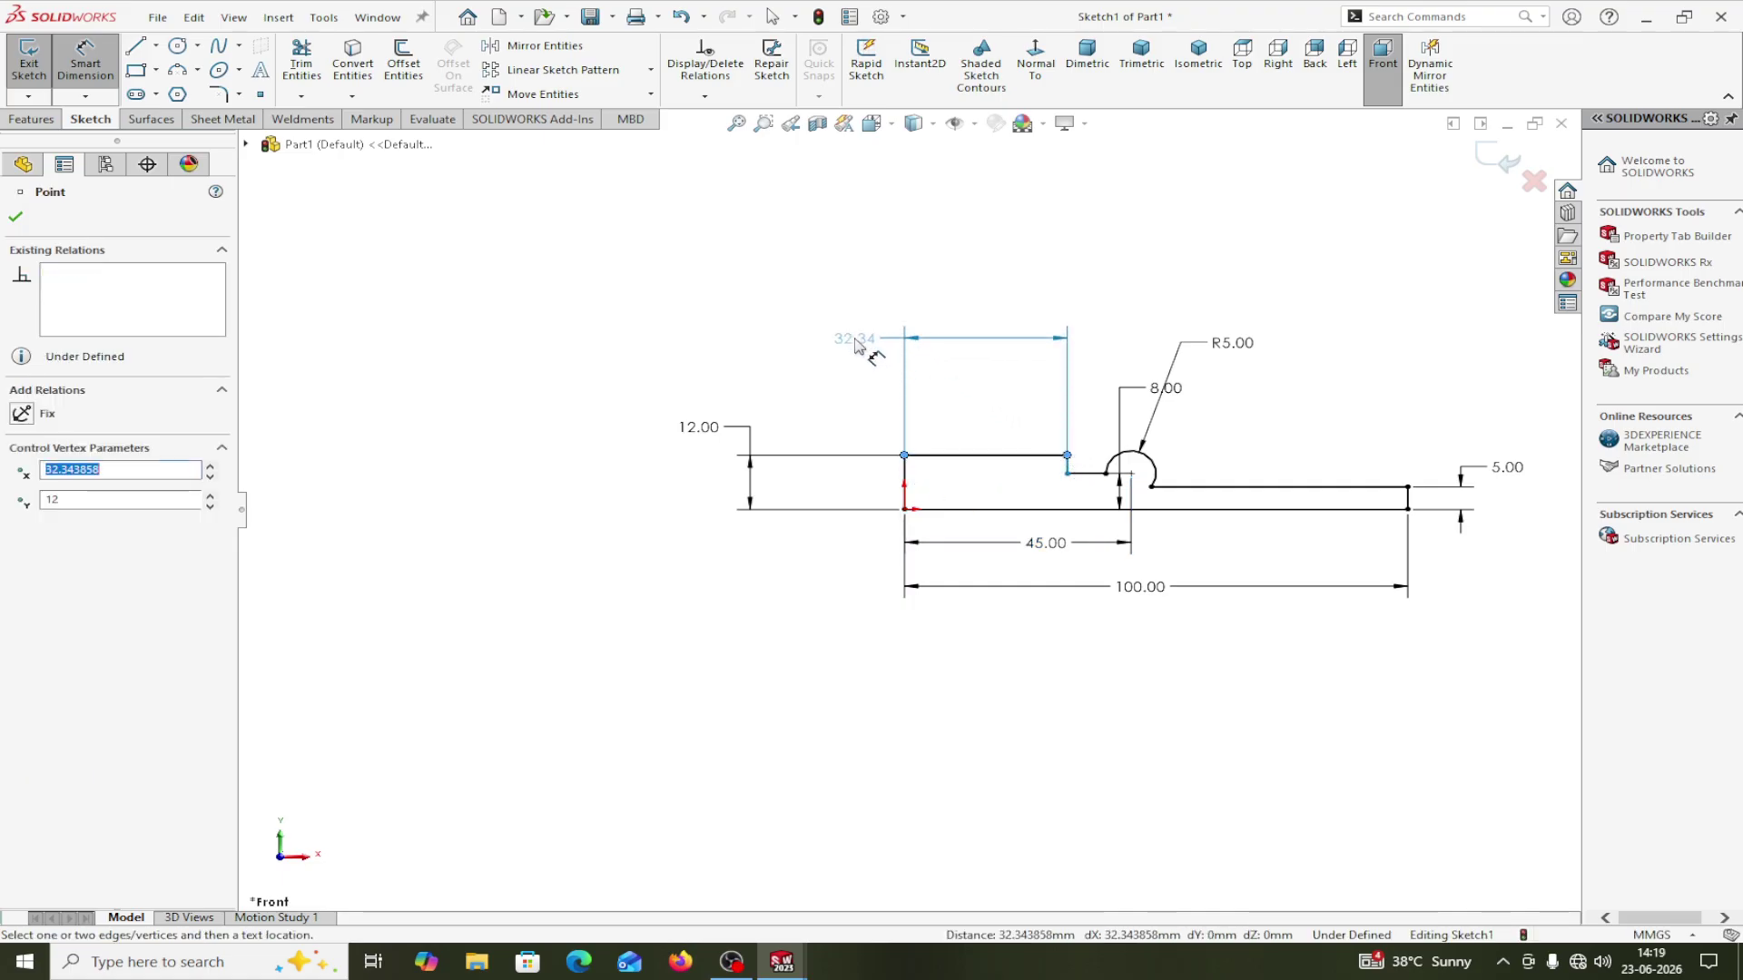
left_click(851, 343)
type("16")
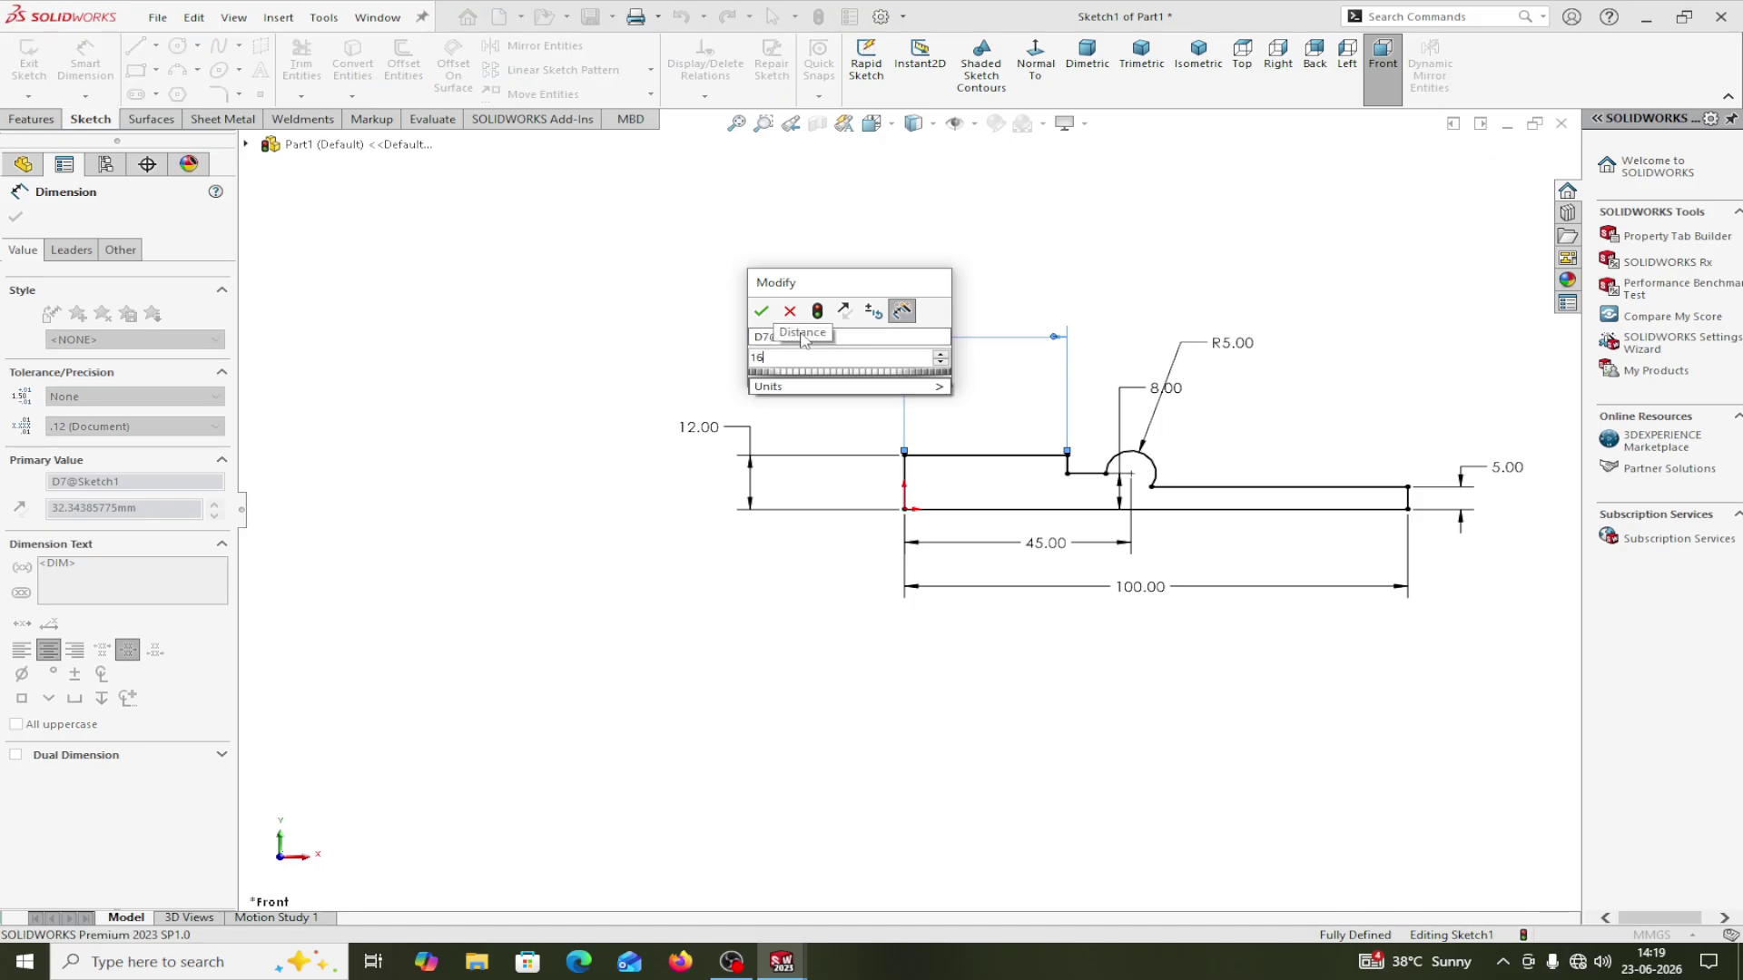
left_click(764, 316)
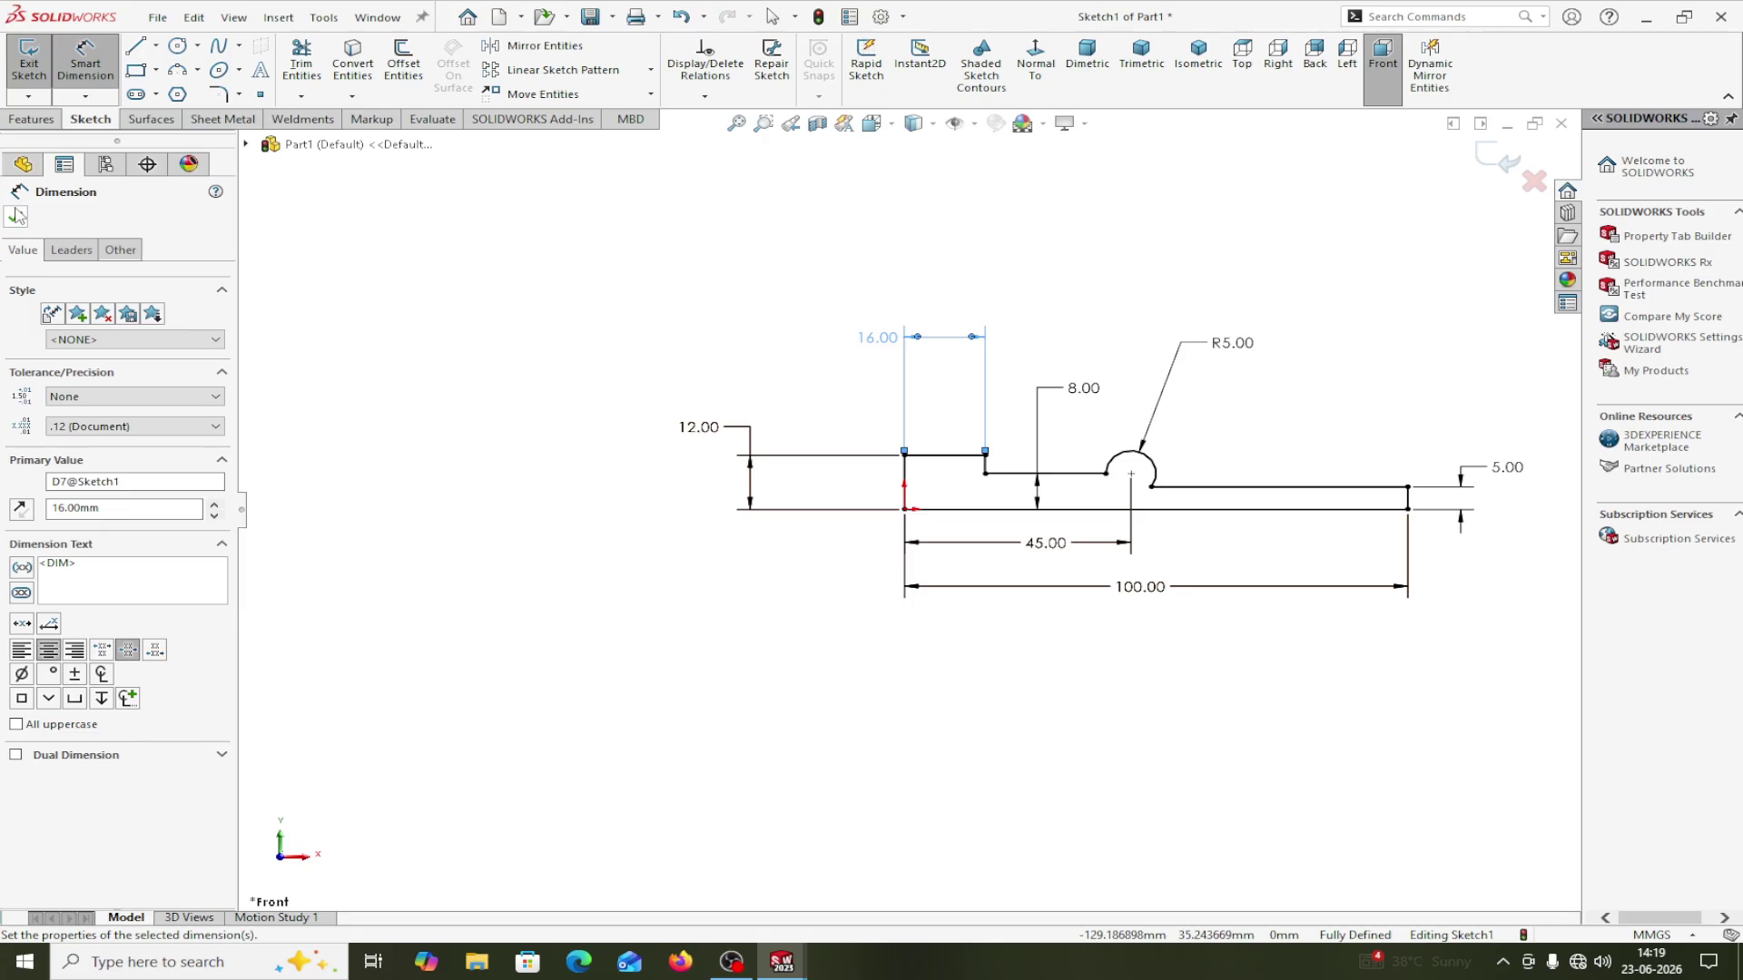
key("Escape")
Sketch a circle about 5.4 mm in diameter centred on the arc's centre point.
left_click(177, 45)
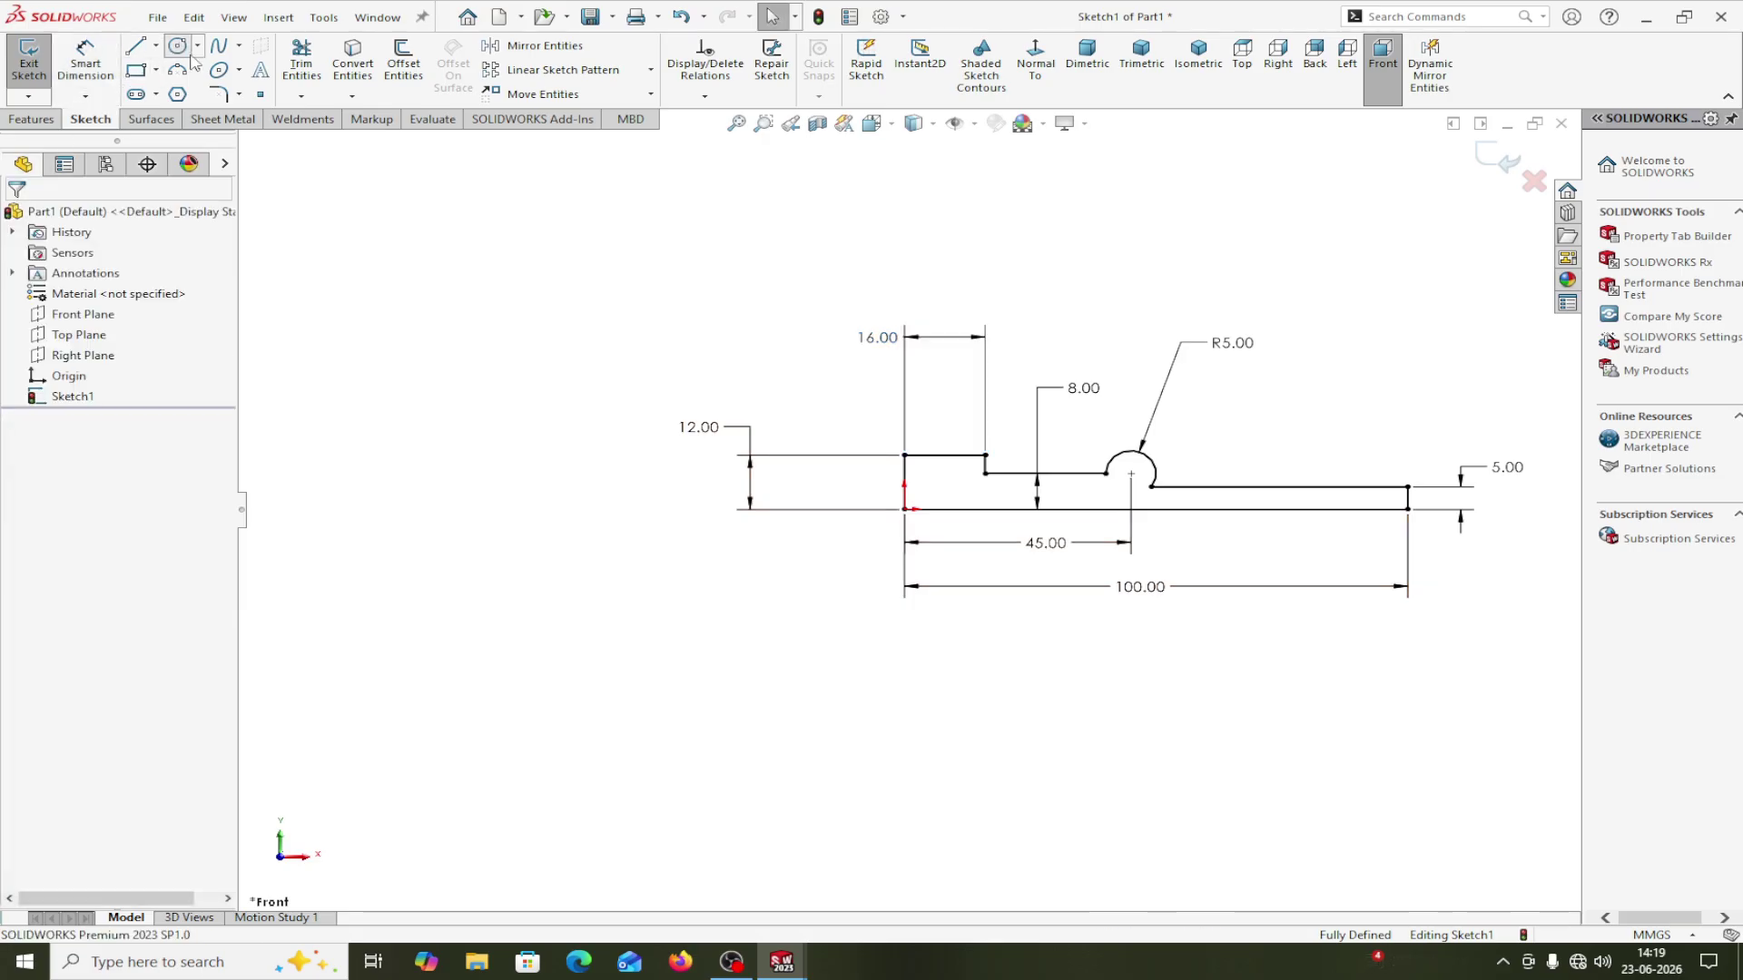
left_click(1130, 473)
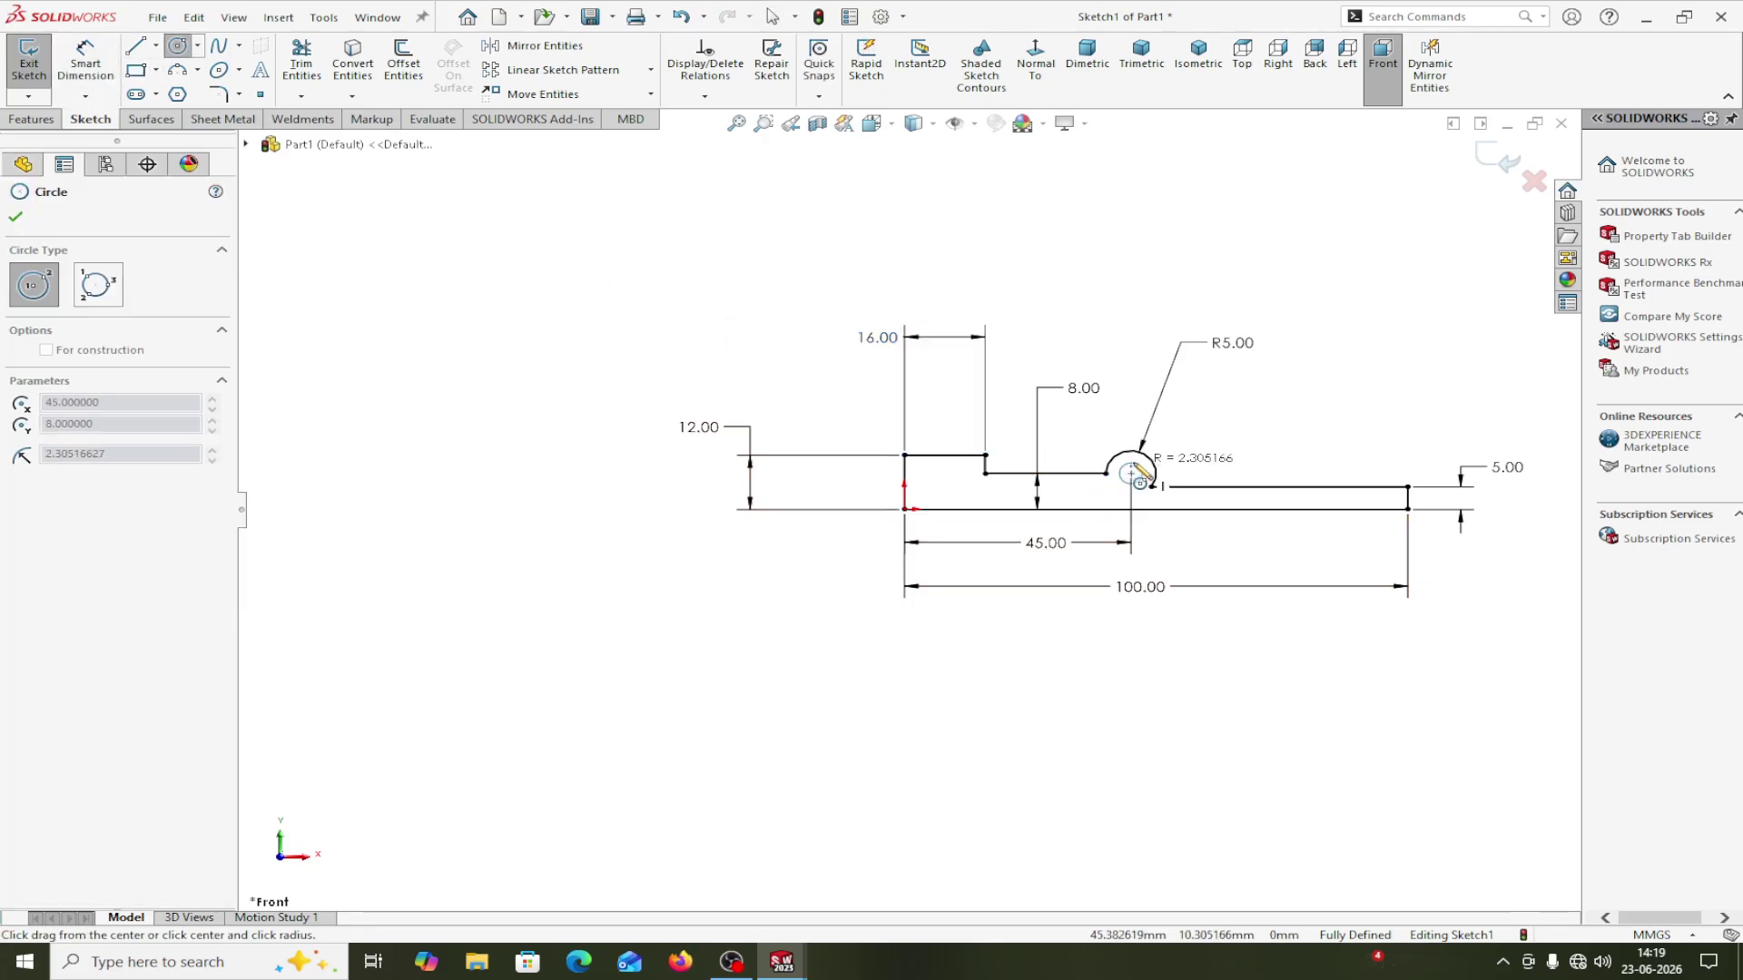
left_click(1144, 471)
right_click(1145, 470)
left_click(1148, 473)
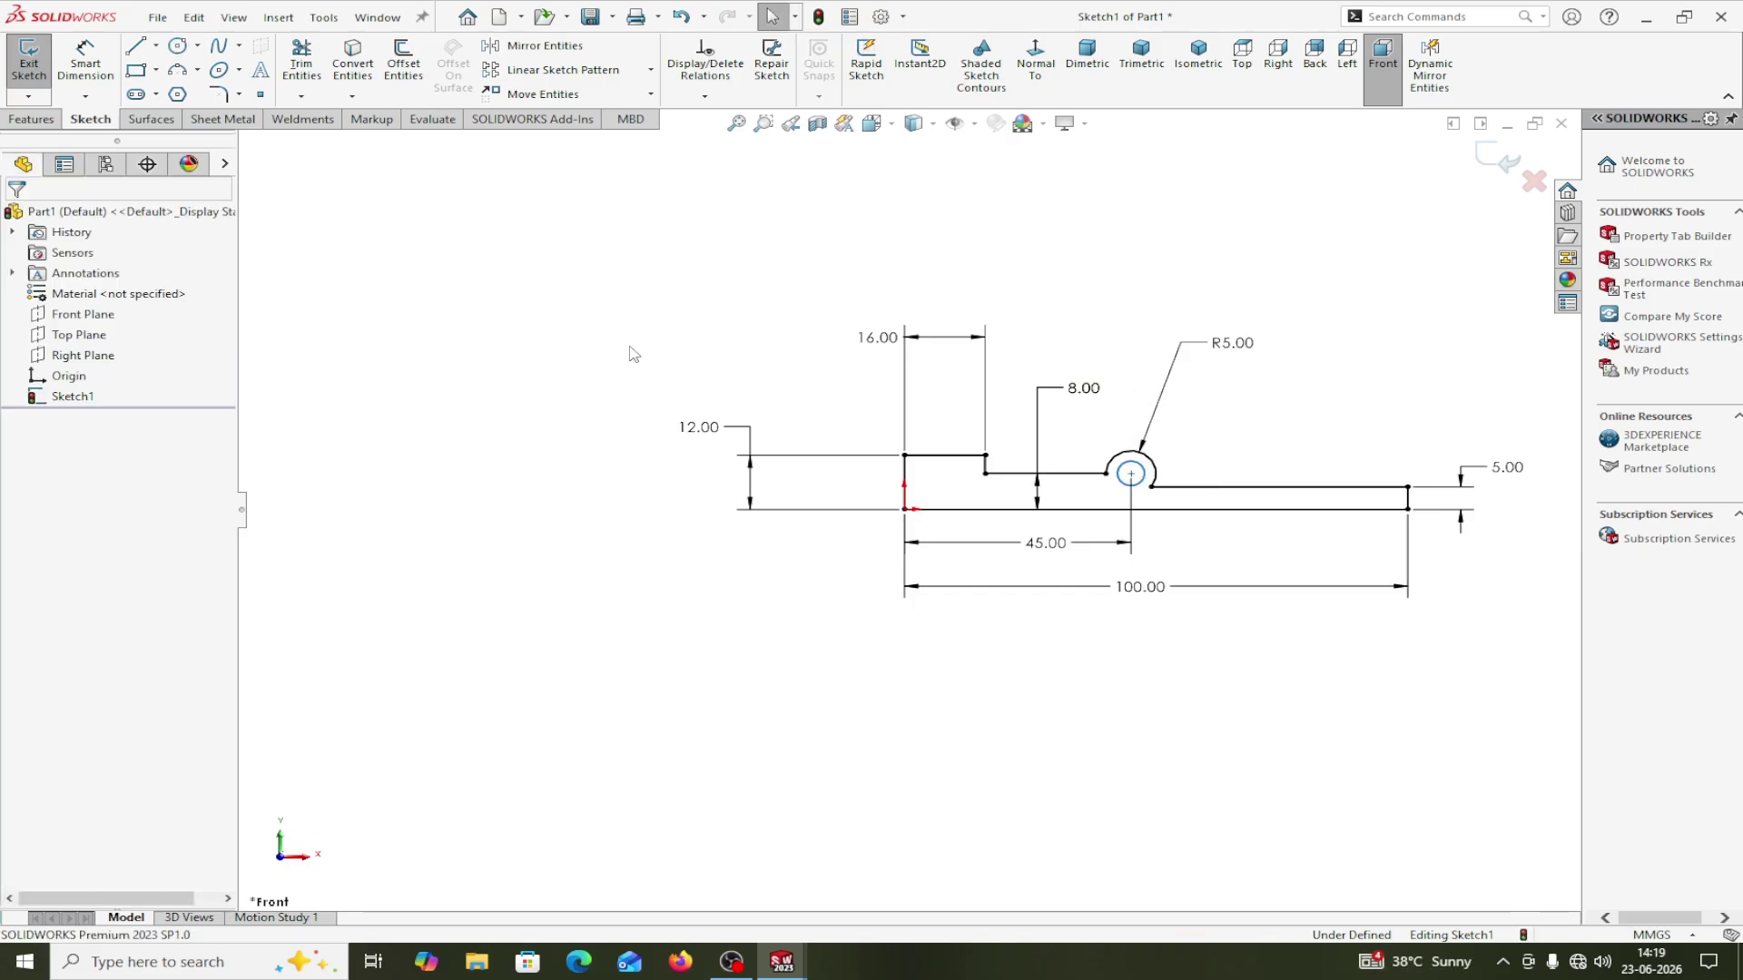
Dimension the diameter of the circle inside the arc as 5 mm and end dimensioning.
left_click(85, 59)
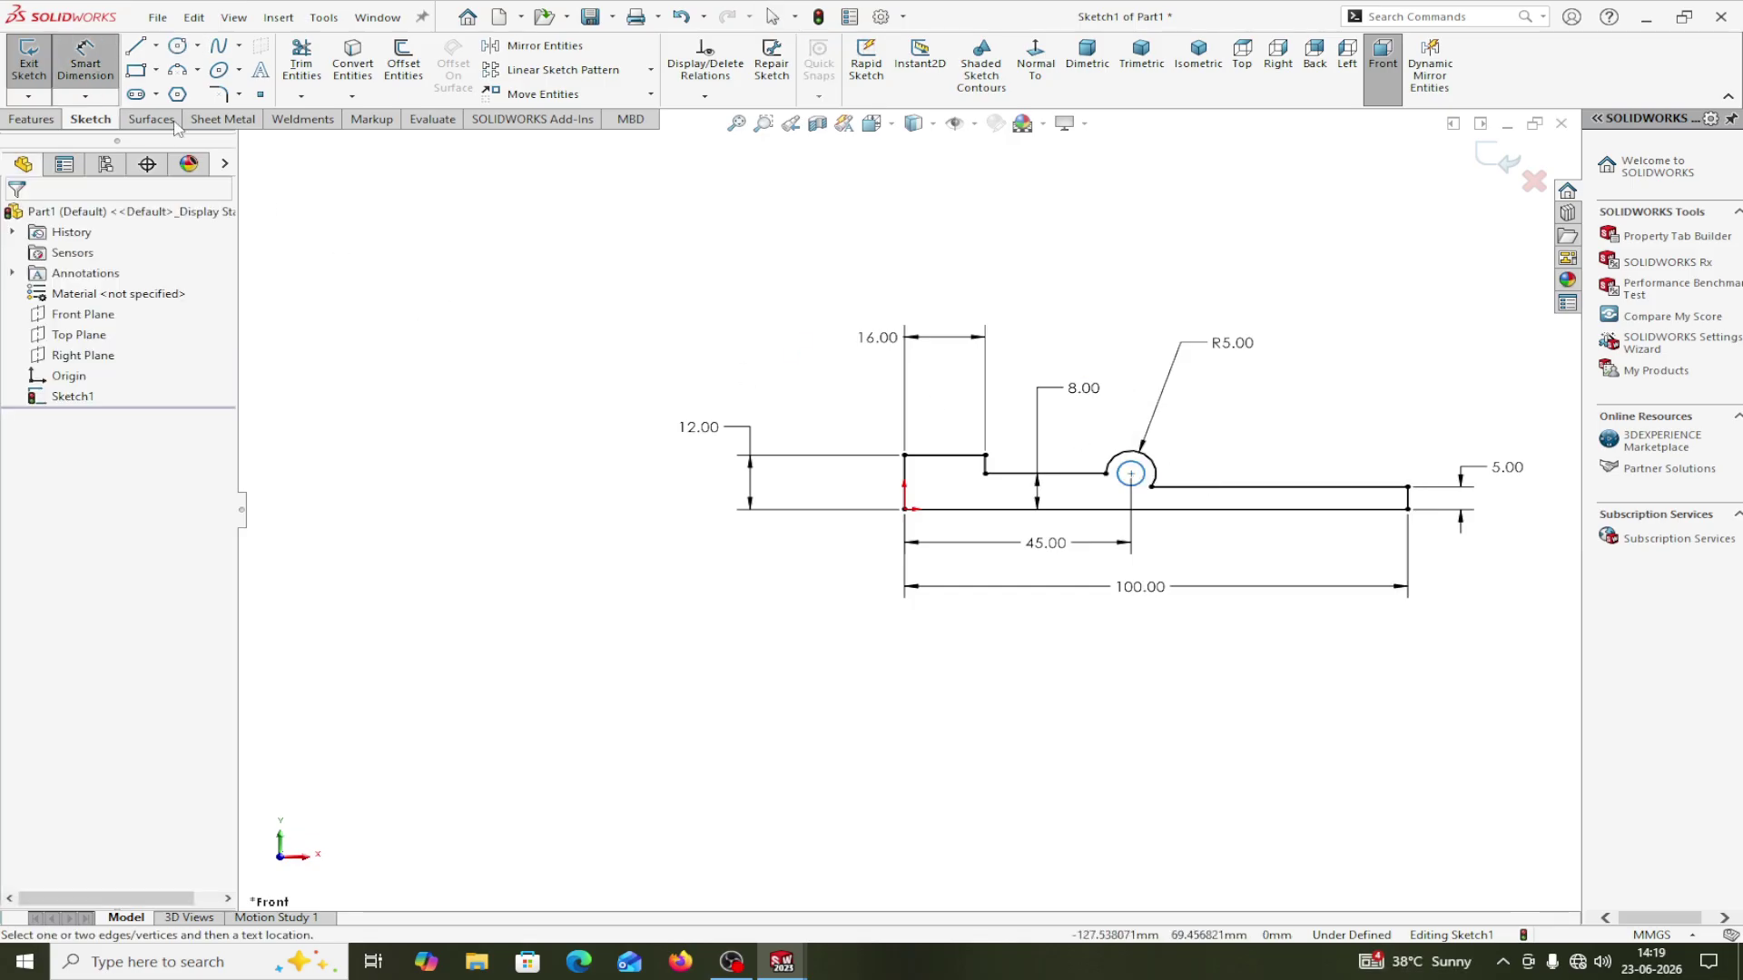
left_click(1123, 490)
left_click(1302, 679)
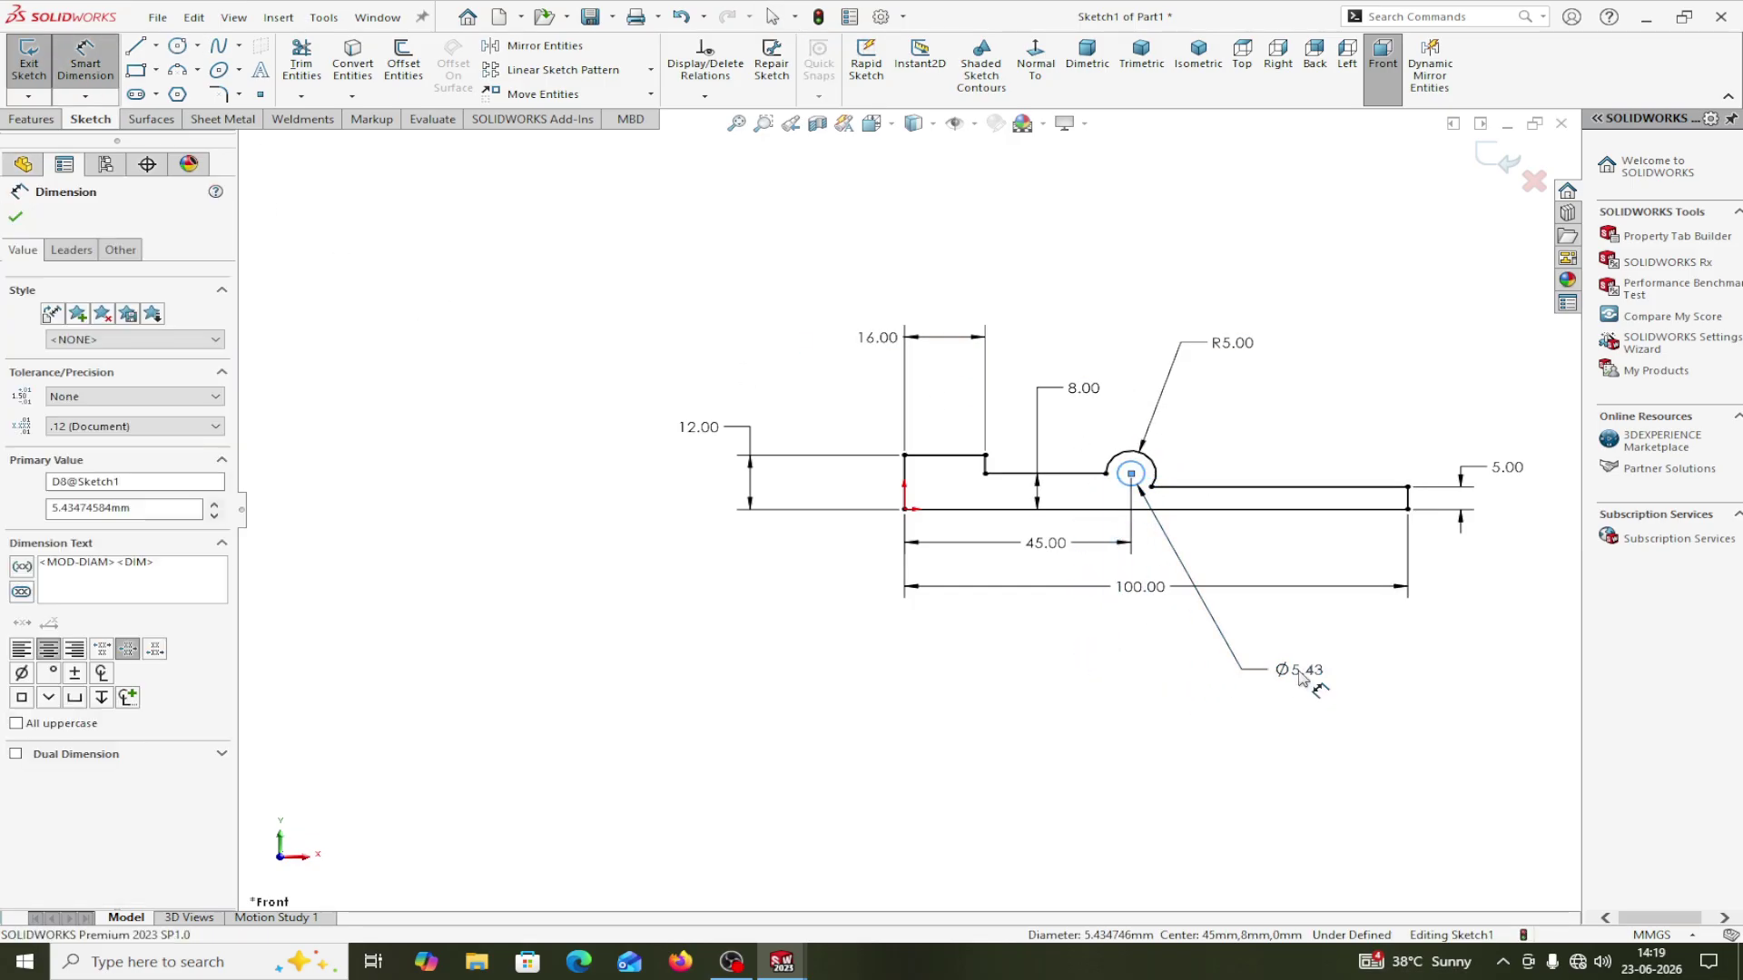
type("5")
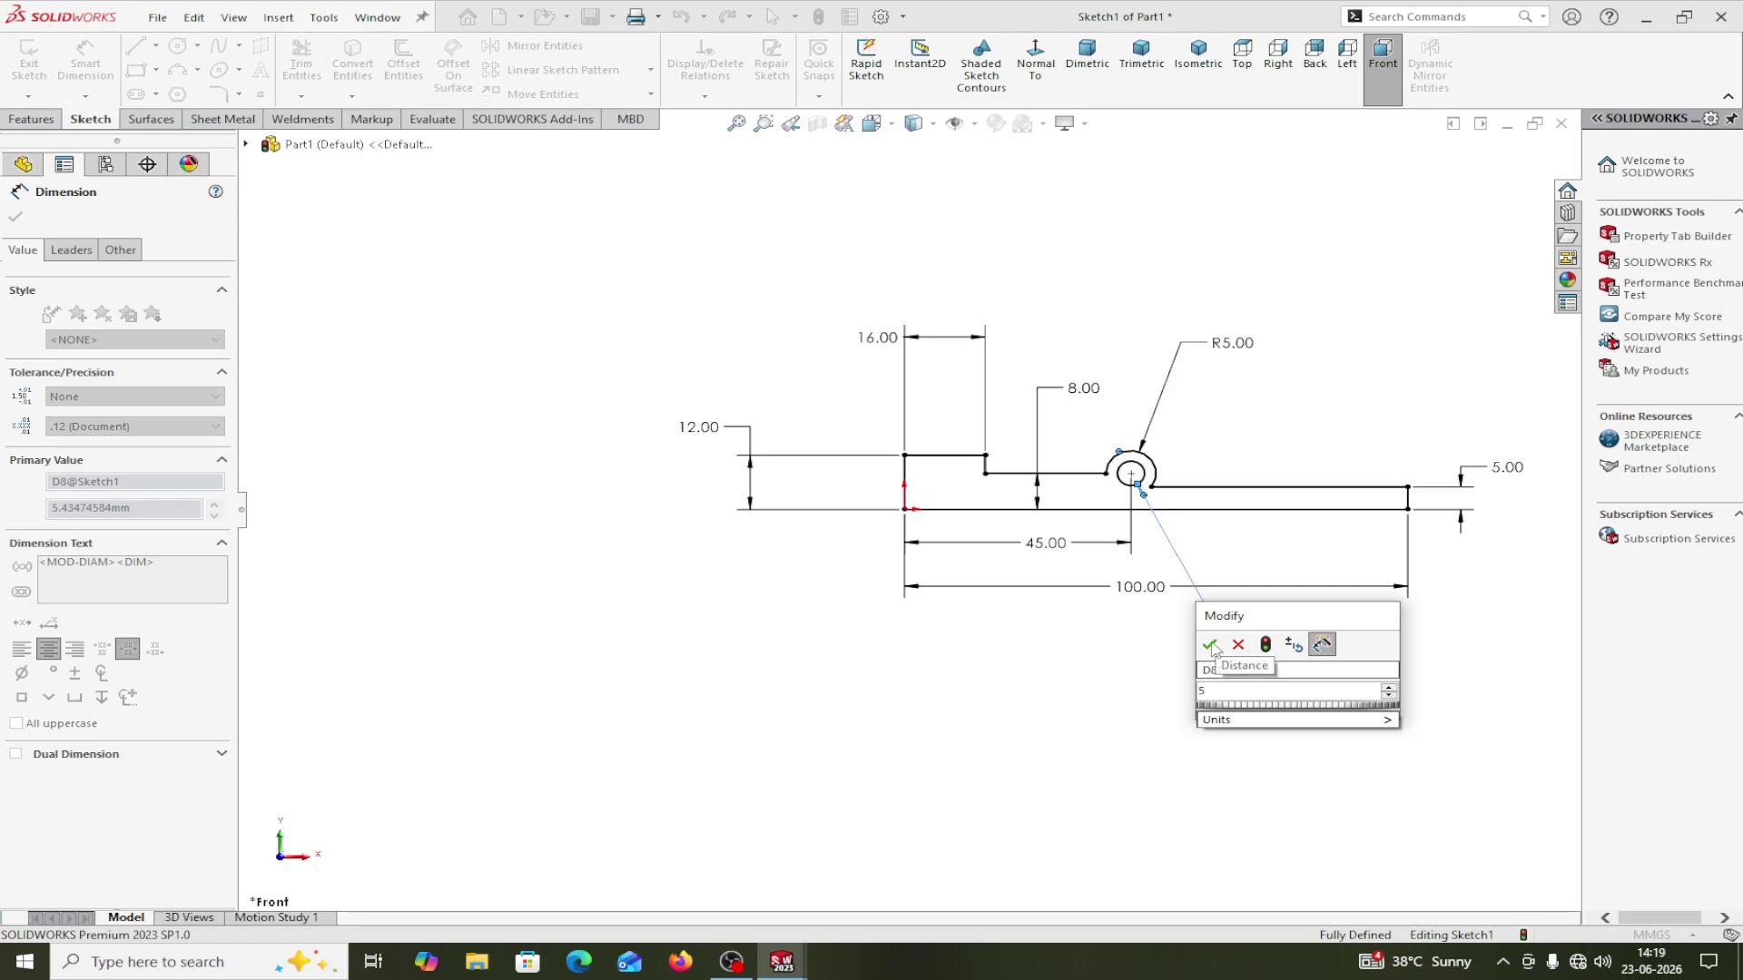
left_click(1211, 646)
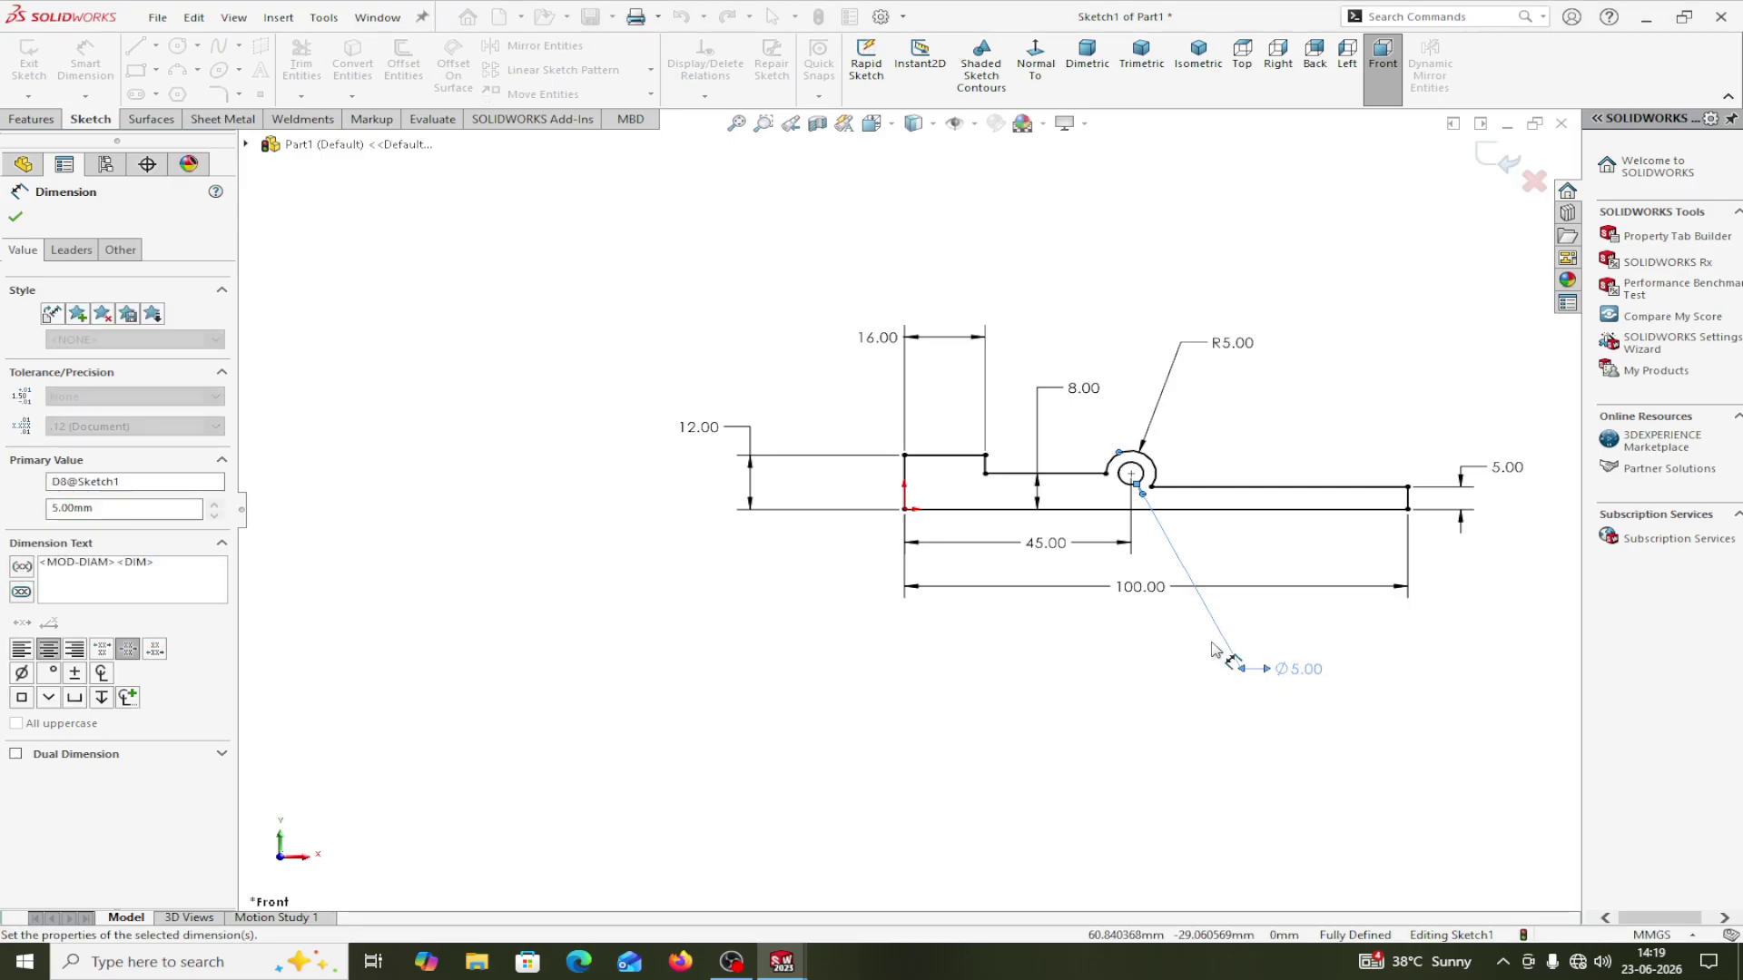
left_click(17, 218)
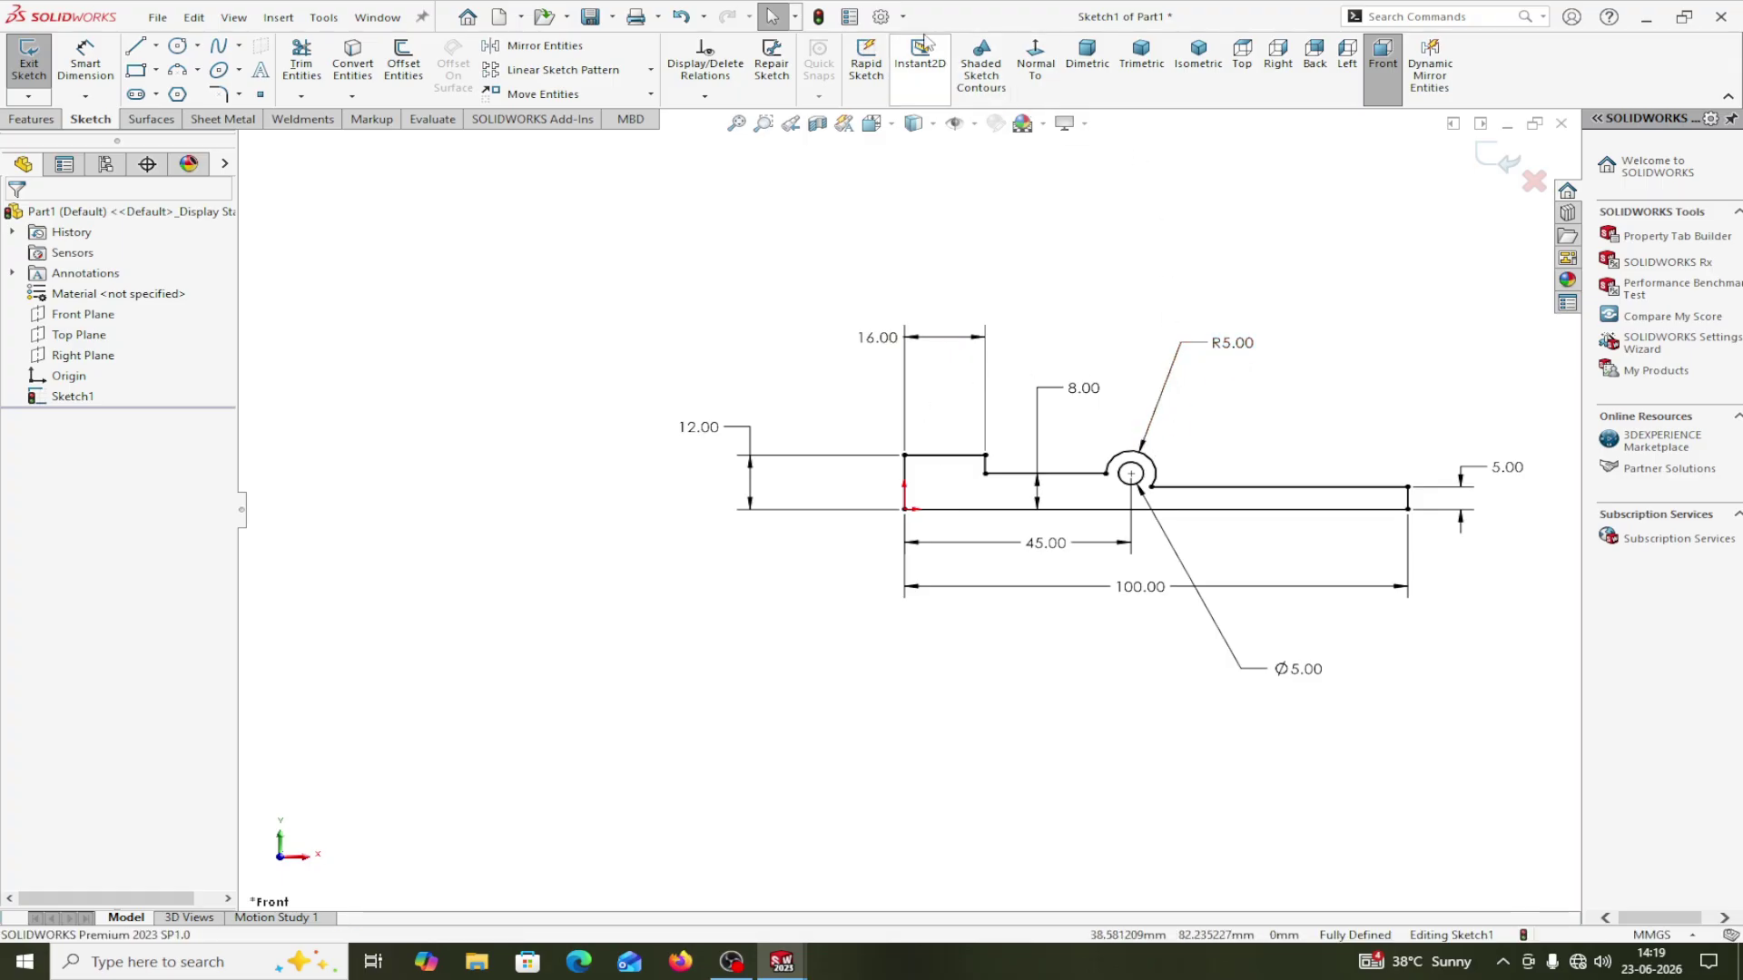
Set the trailing zeroes of dimensions to Remove in the document's dimension properties.
left_click(902, 16)
left_click(912, 44)
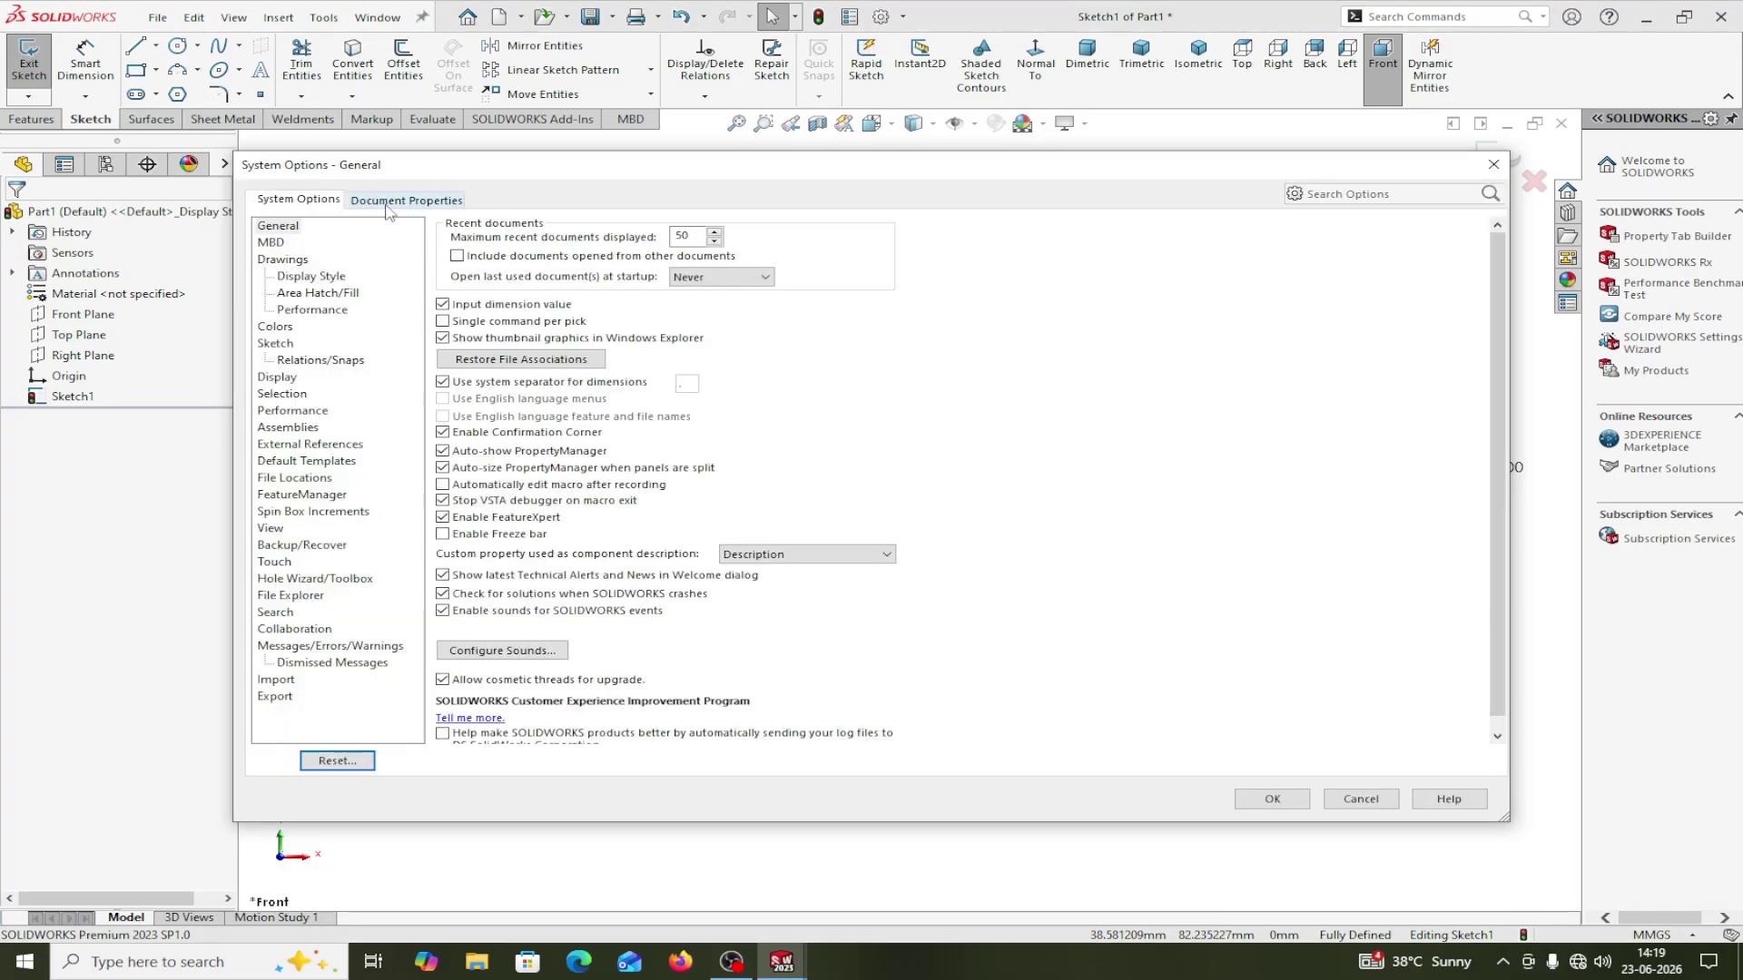
left_click(400, 201)
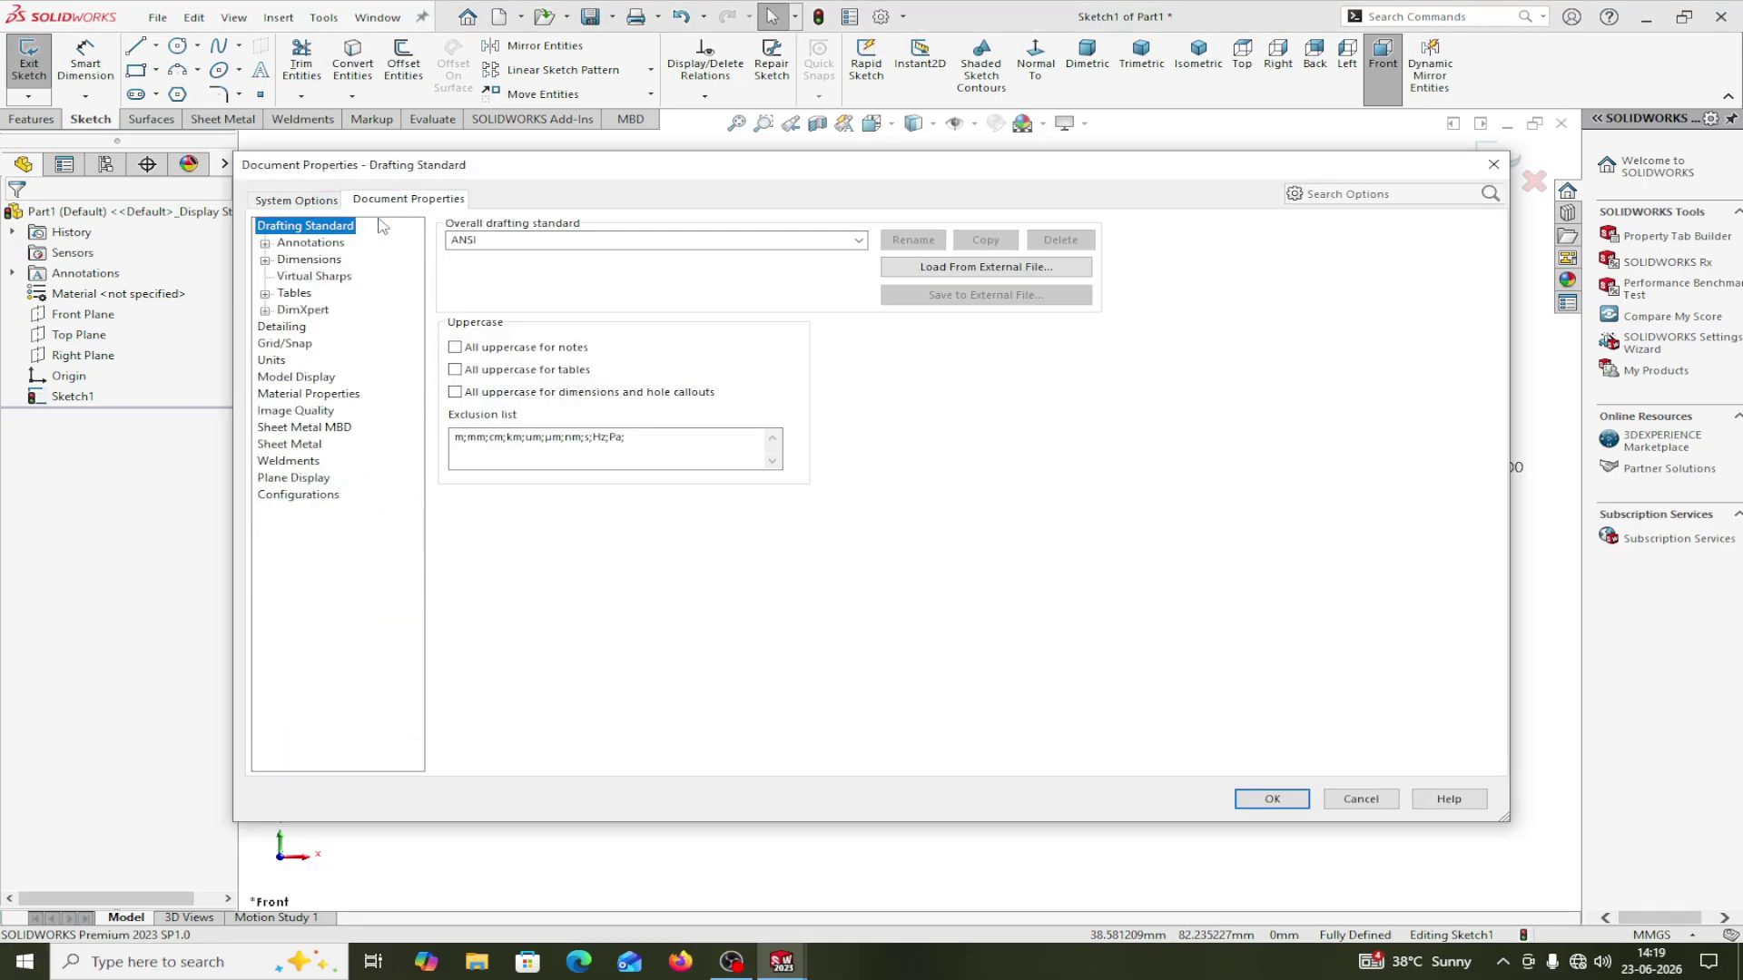
left_click(310, 260)
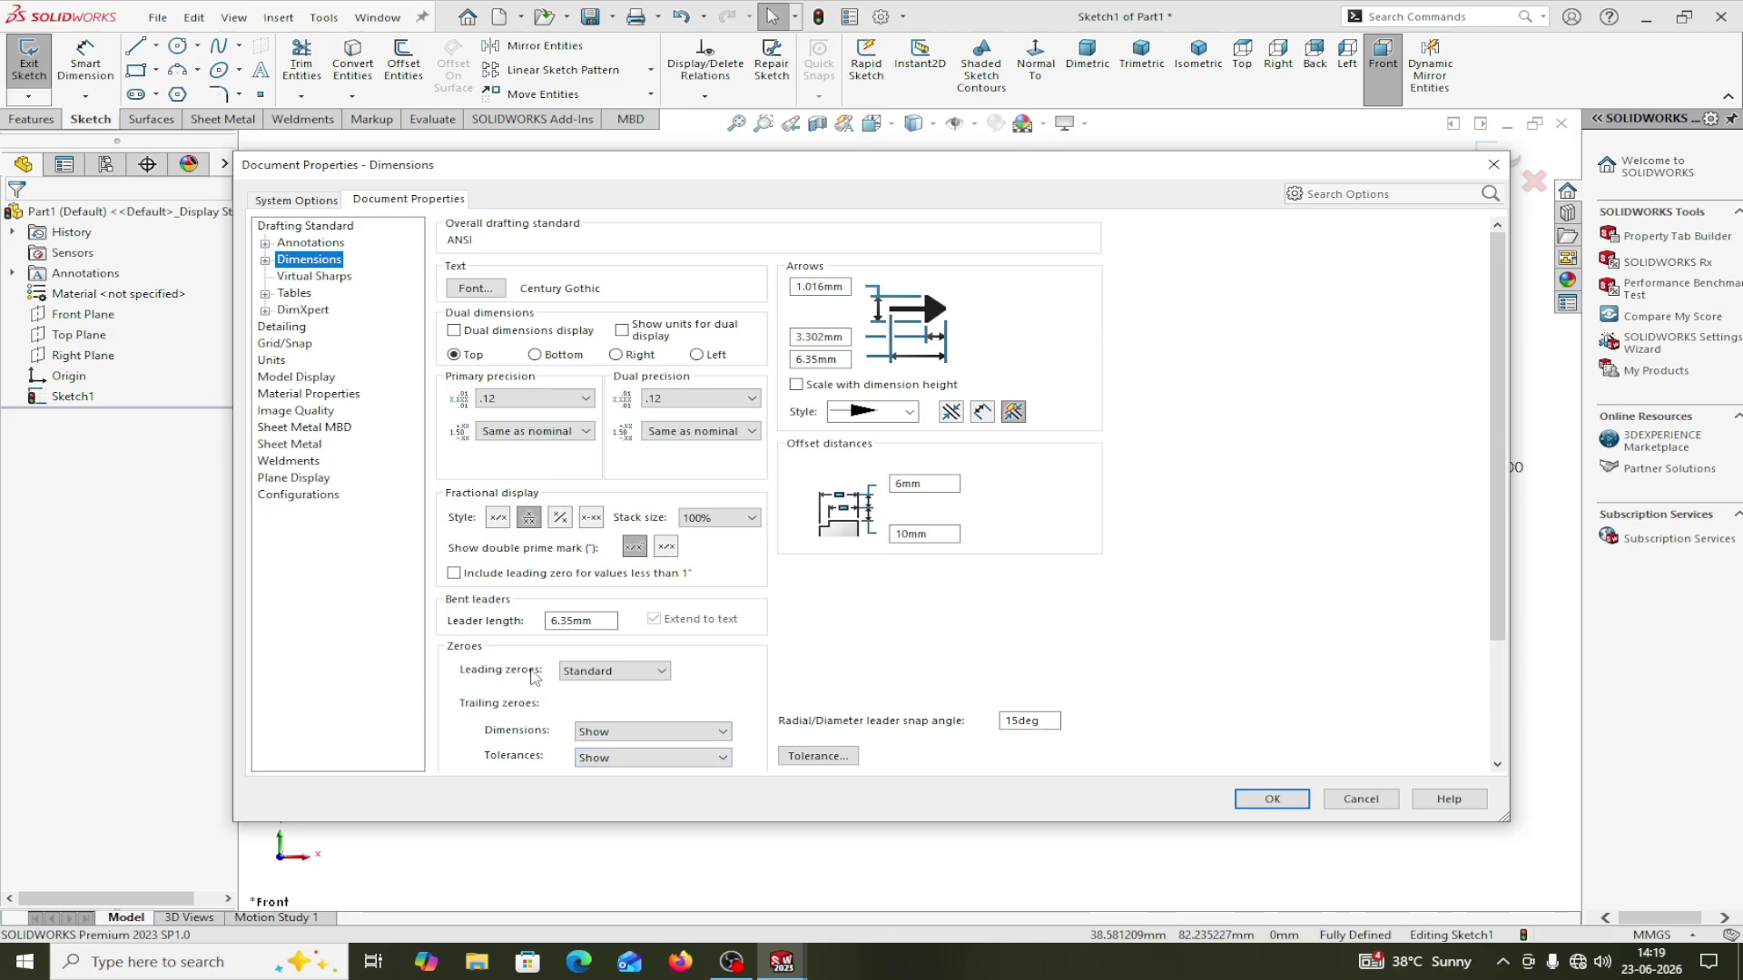
left_click(591, 672)
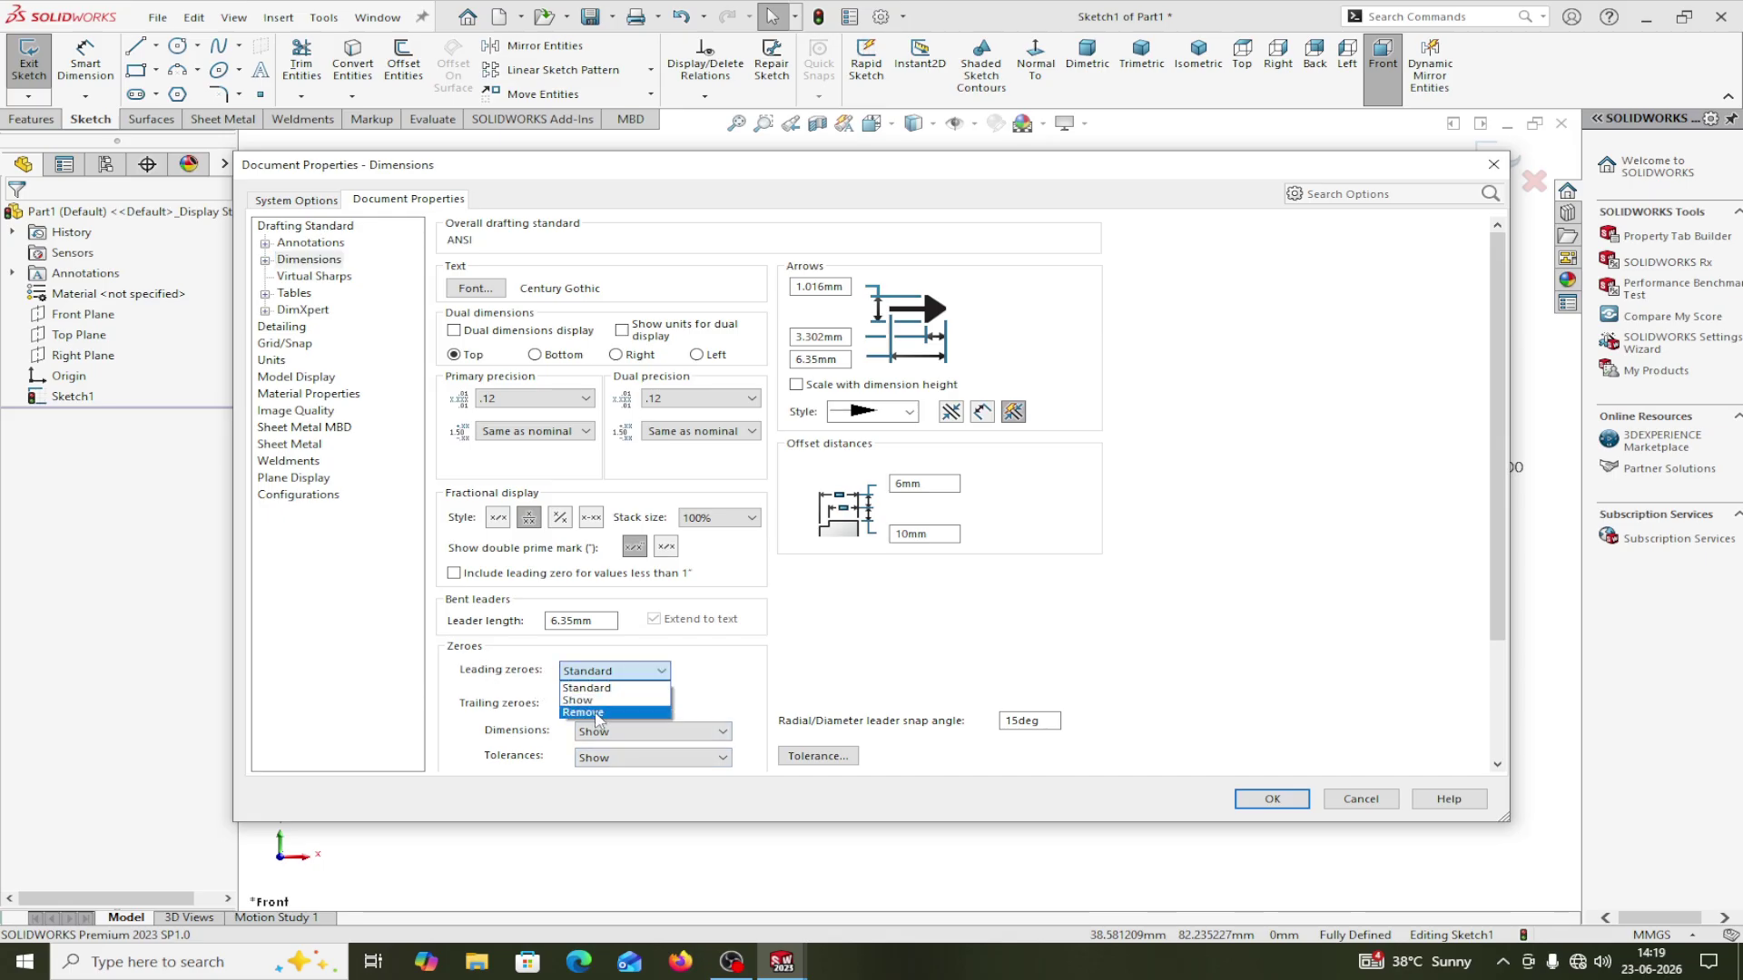
left_click(587, 738)
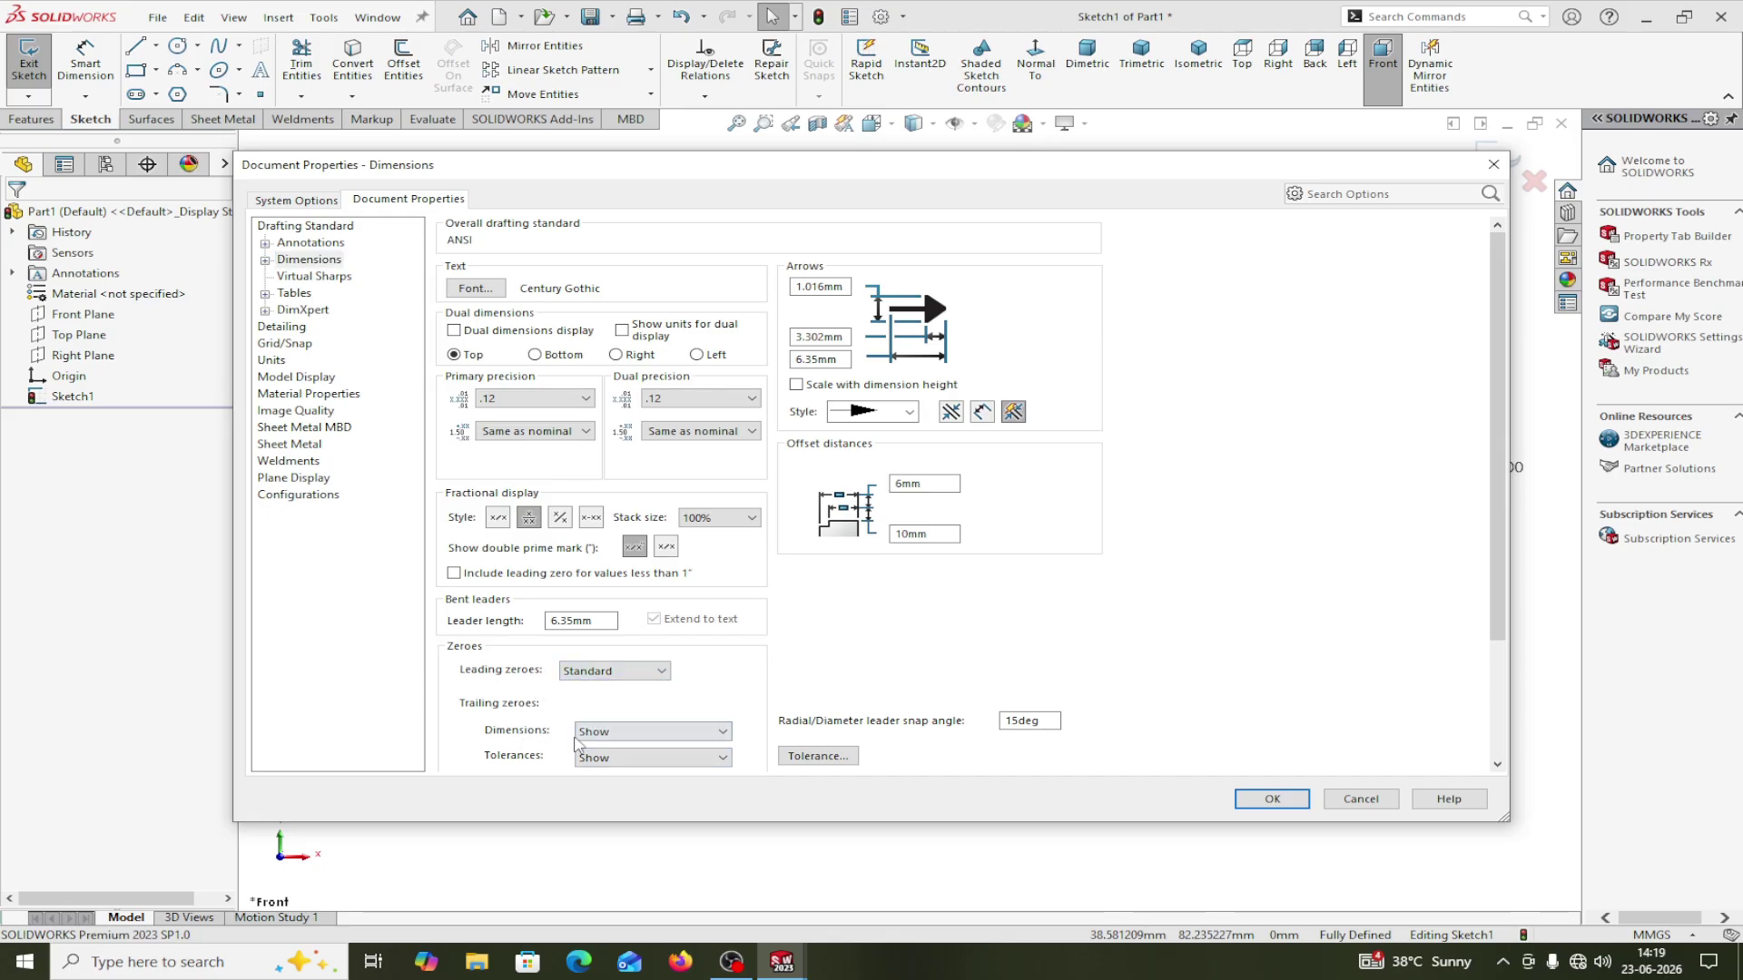
left_click(575, 738)
left_click(604, 762)
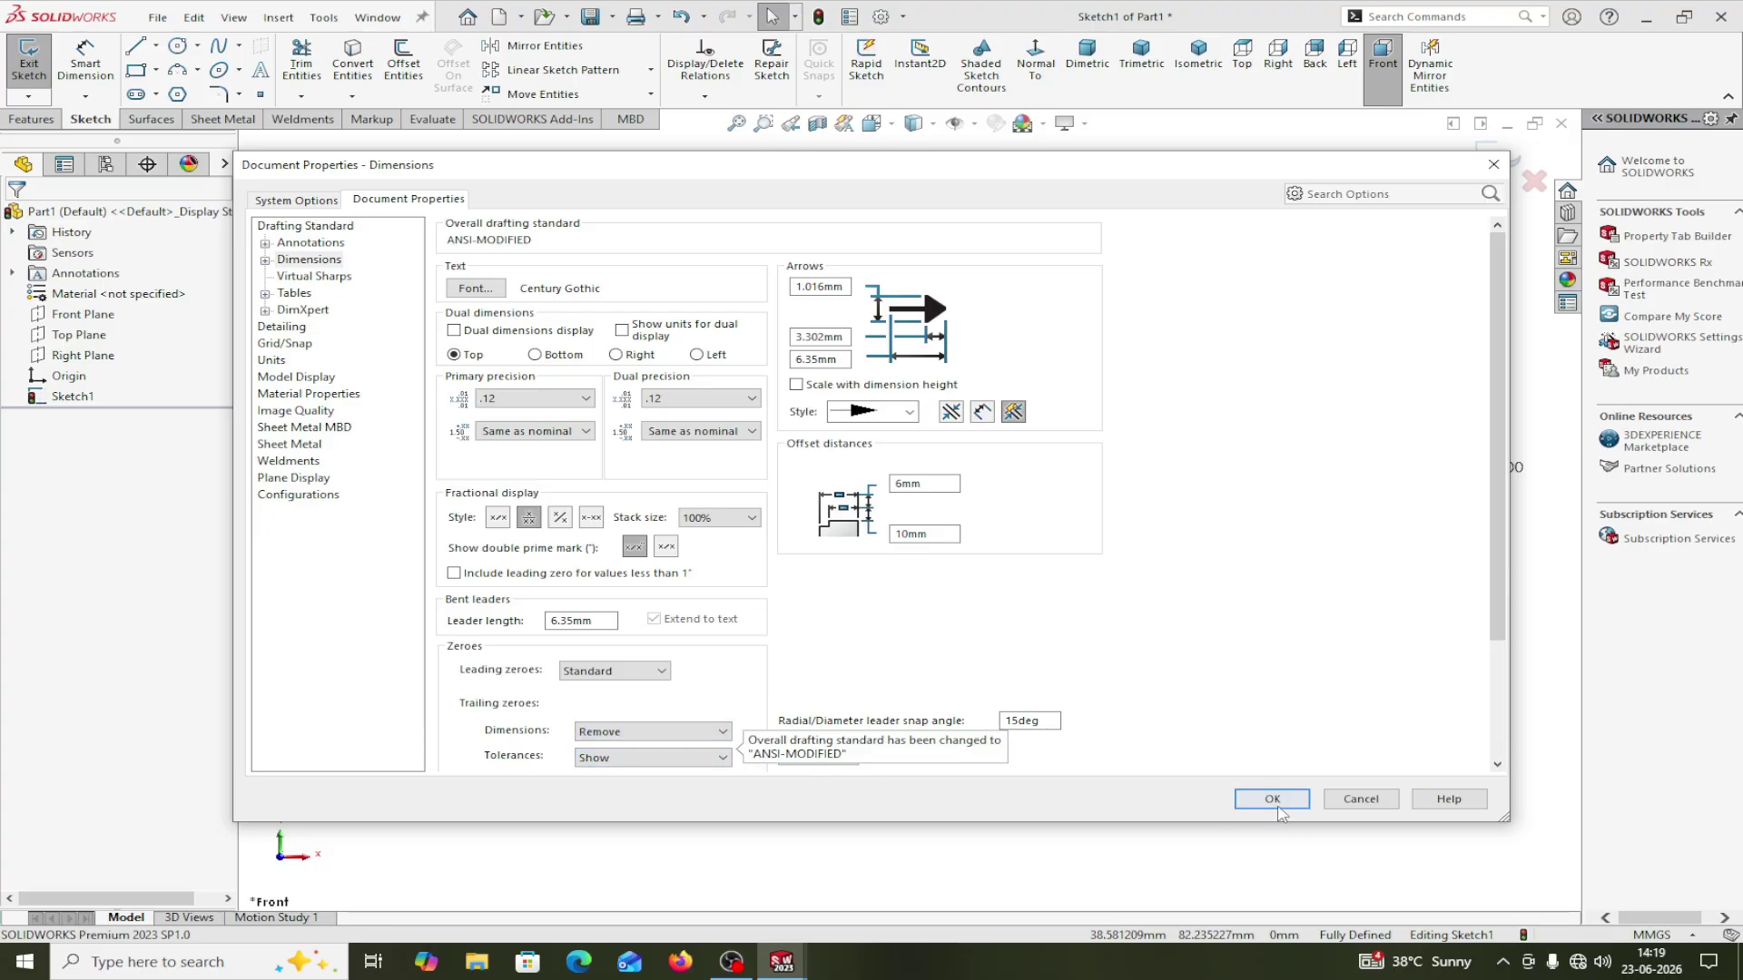
left_click(1275, 804)
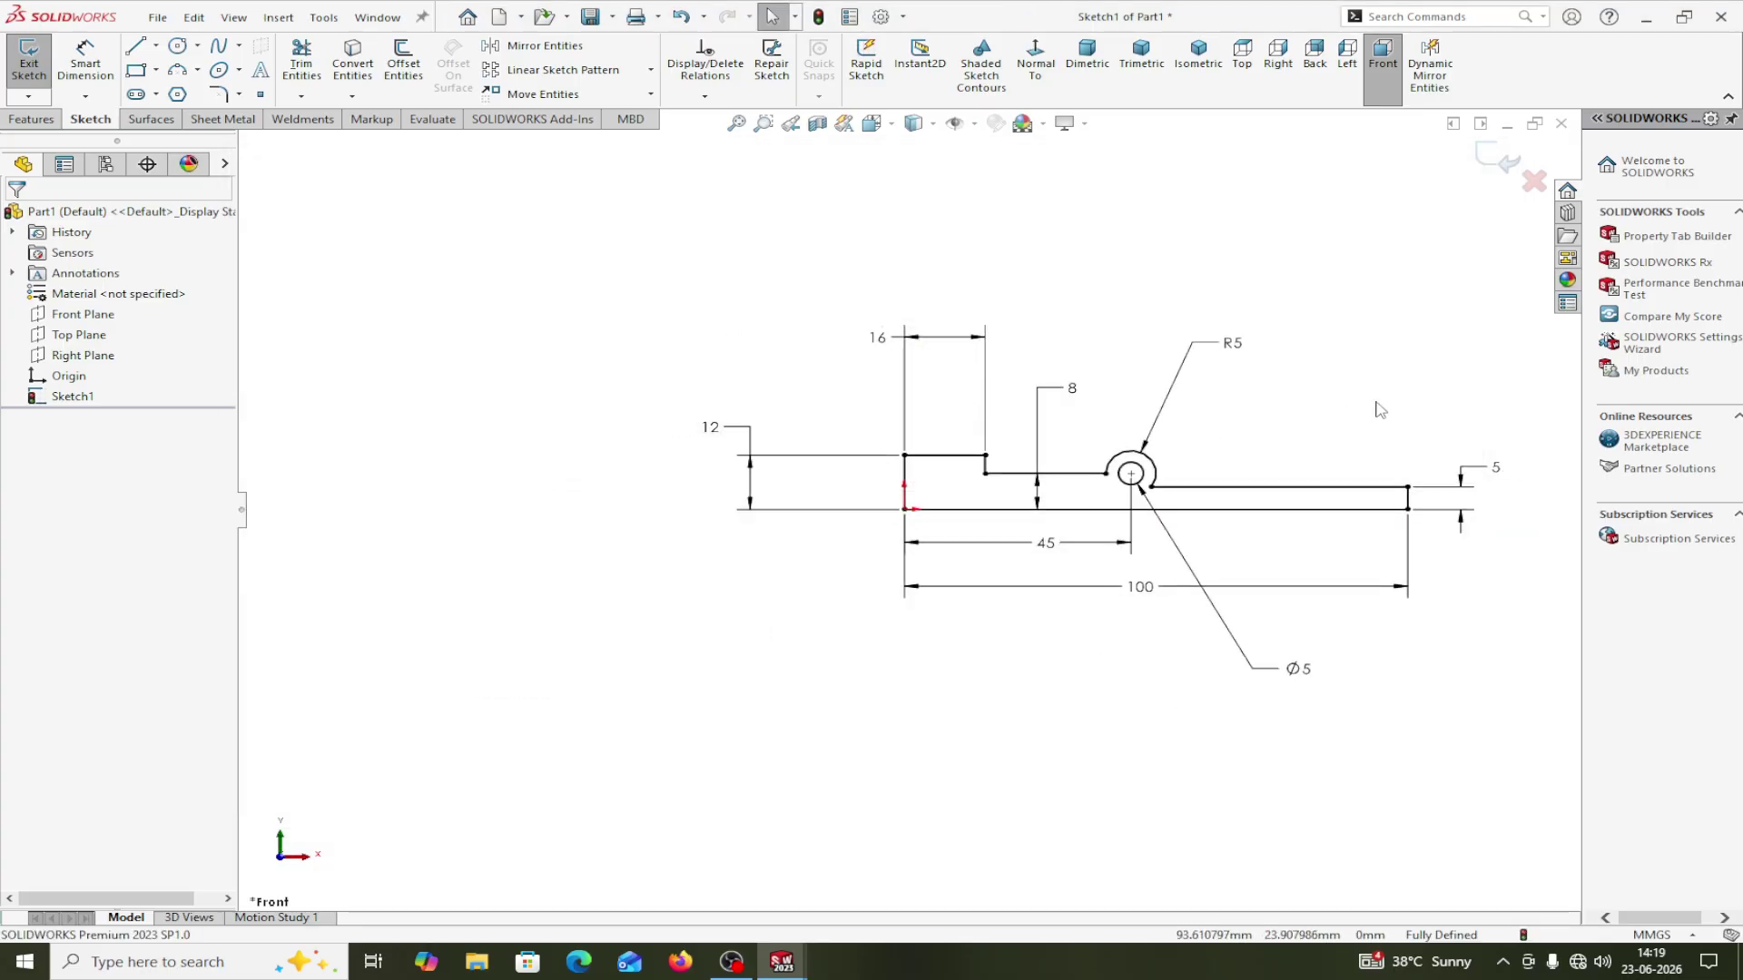
middle_click_drag(1375, 402, 1284, 399)
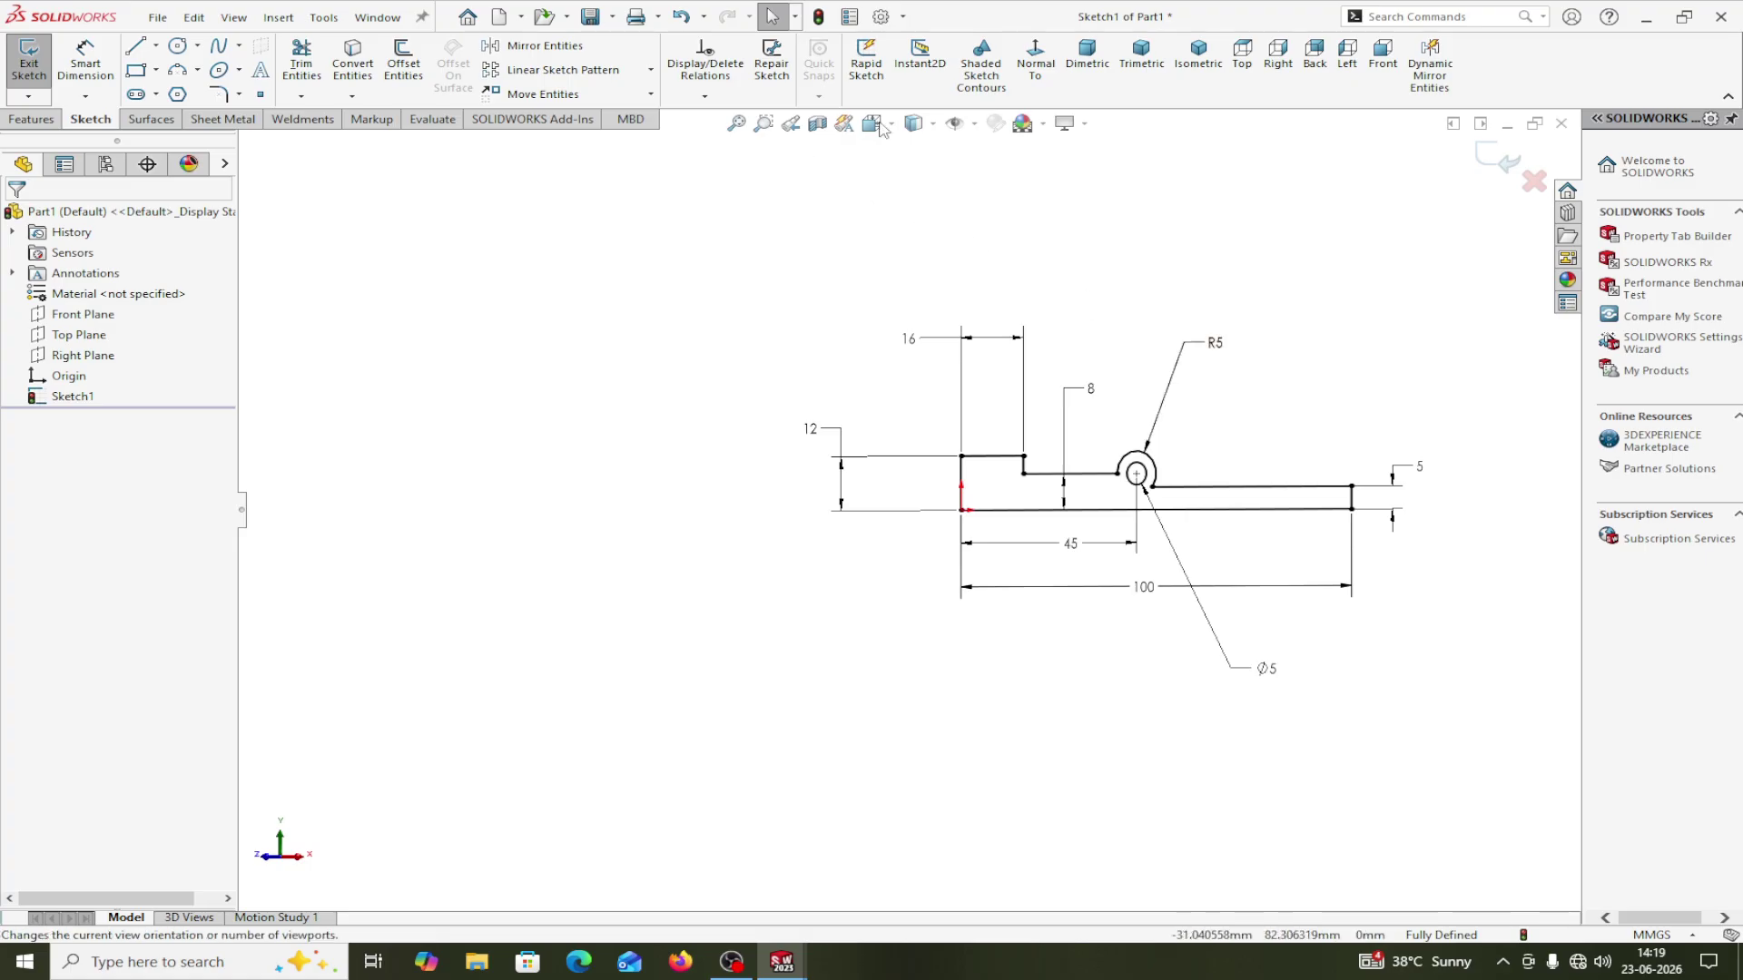
left_click(1382, 54)
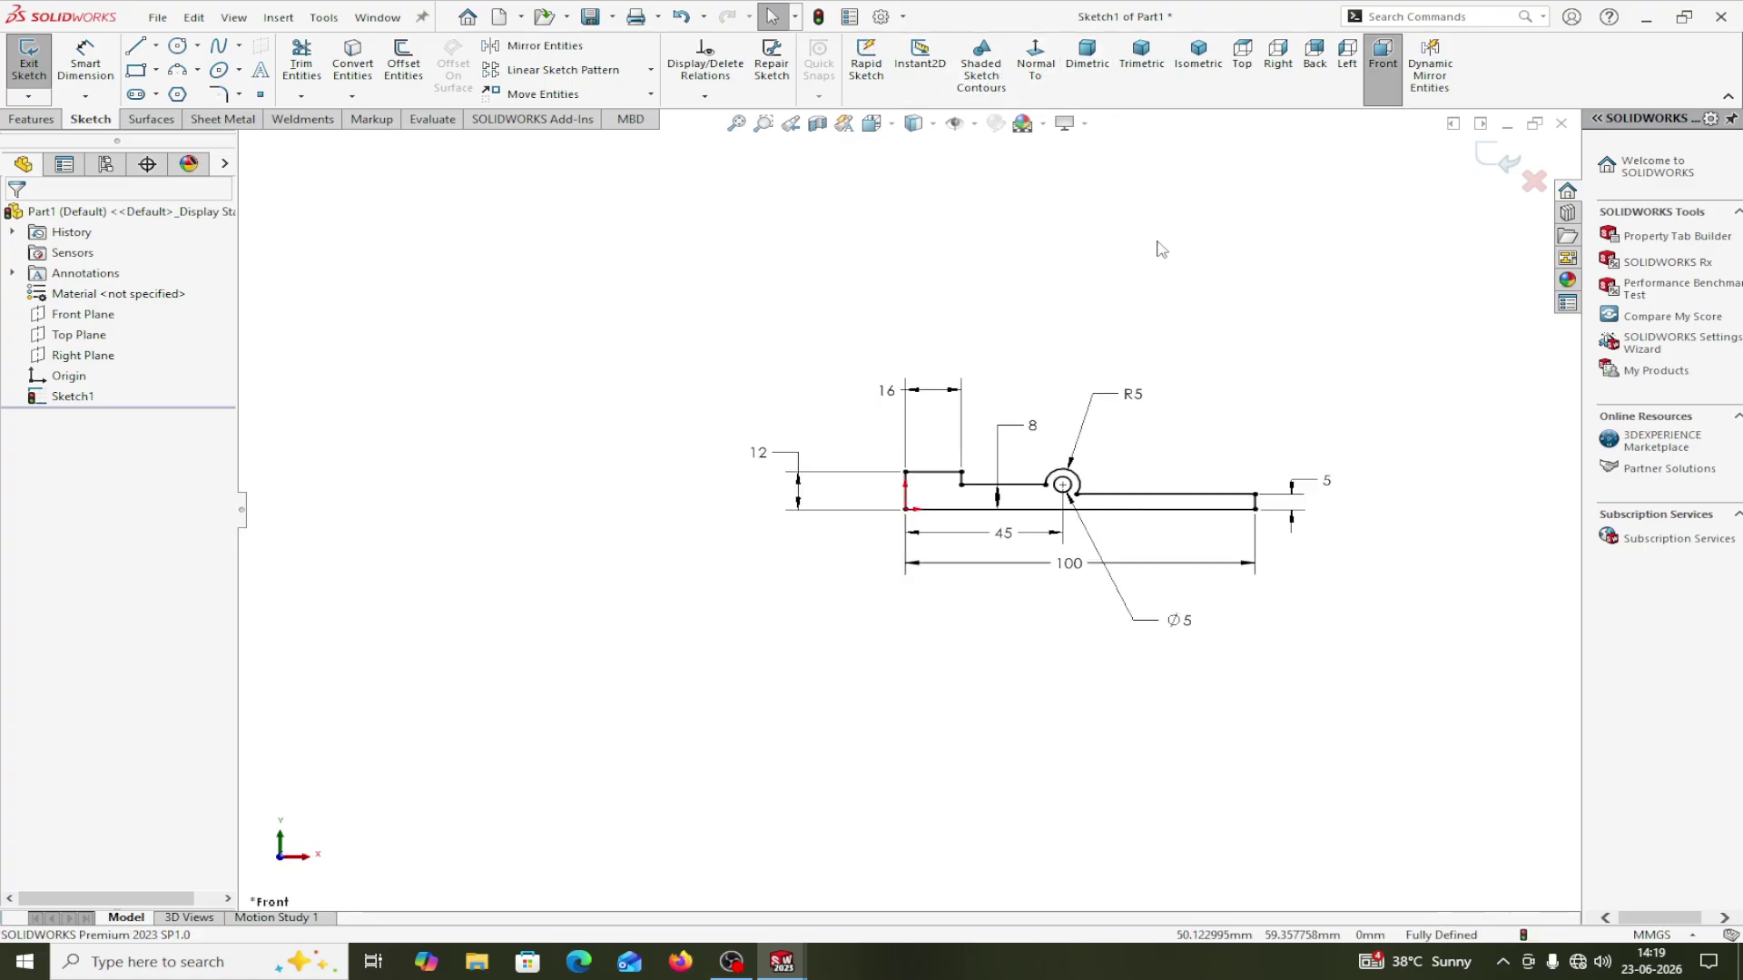
scroll(1158, 253, "down", 1)
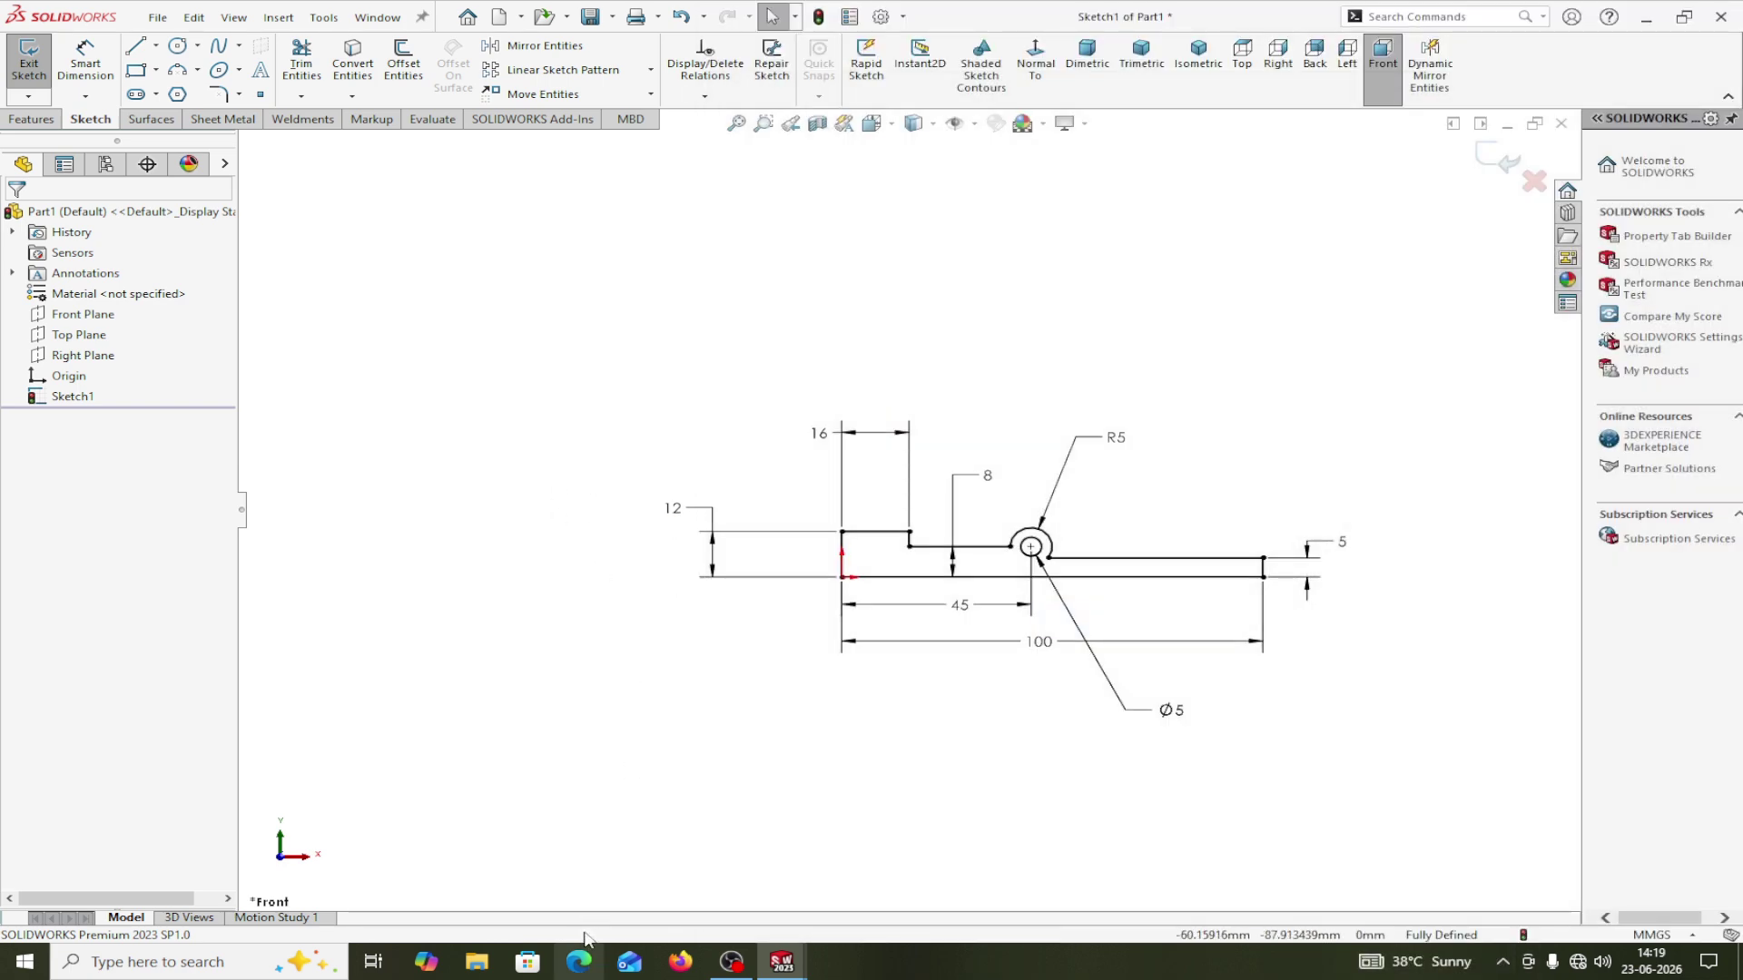
Extrude the bracket profile as a boss with the Mid Plane end condition and a depth of 75 mm.
left_click(34, 119)
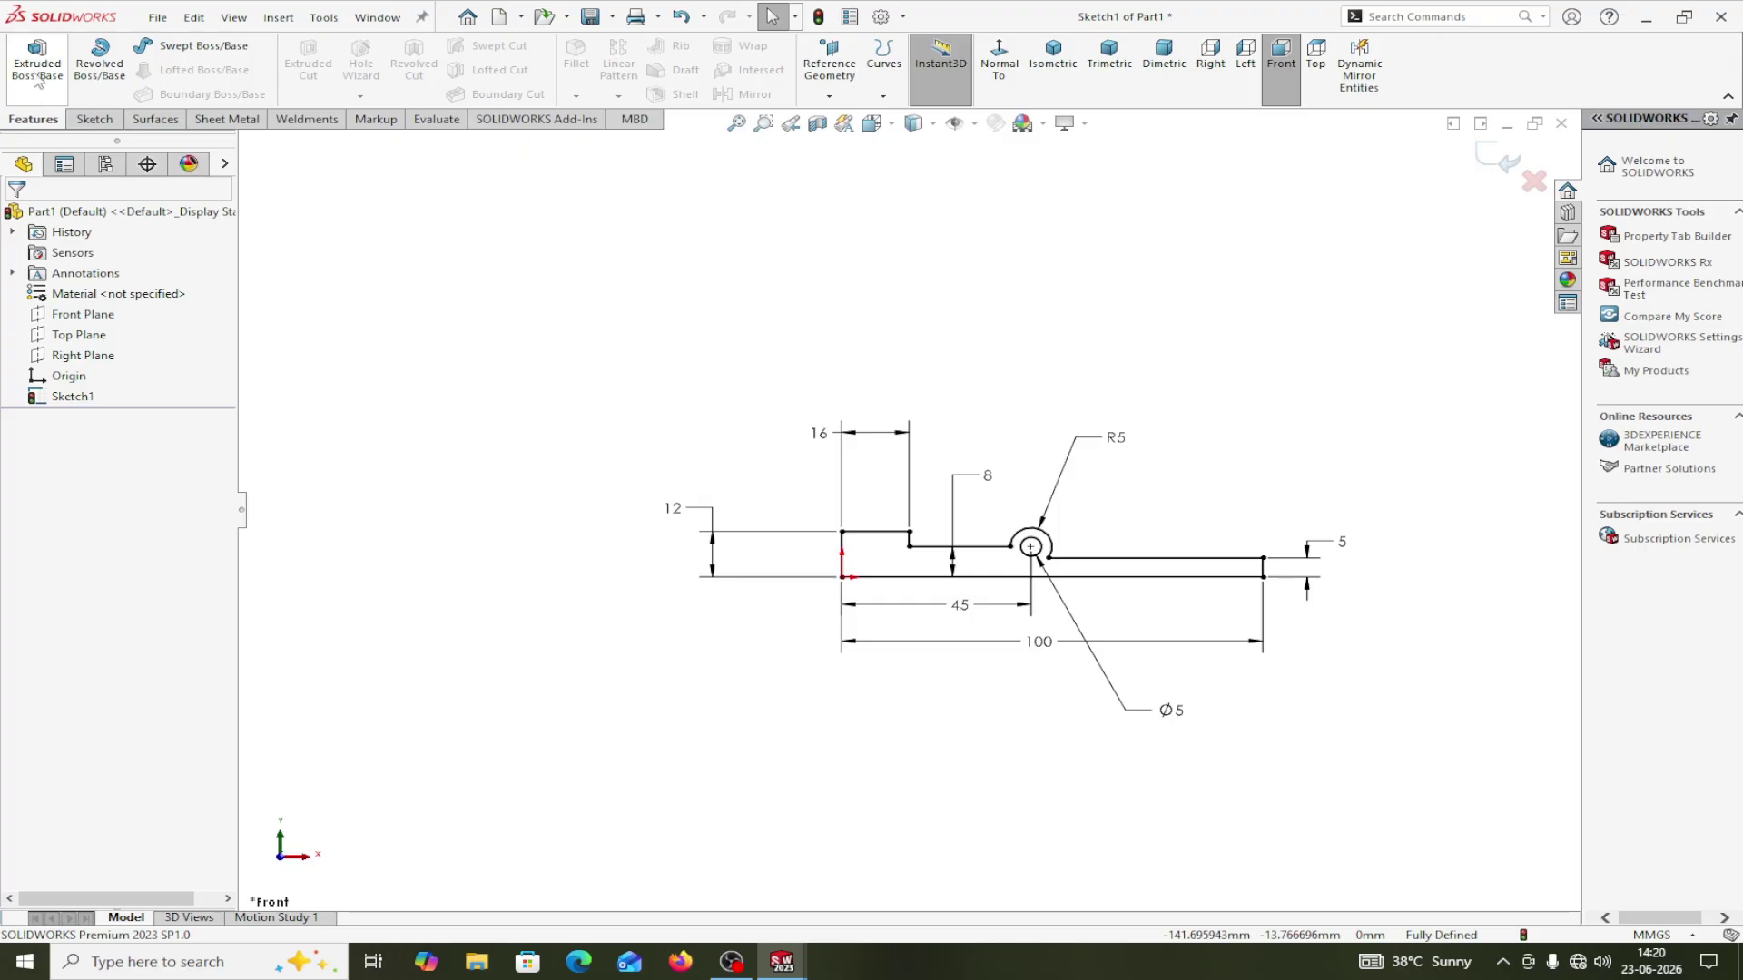
left_click(36, 60)
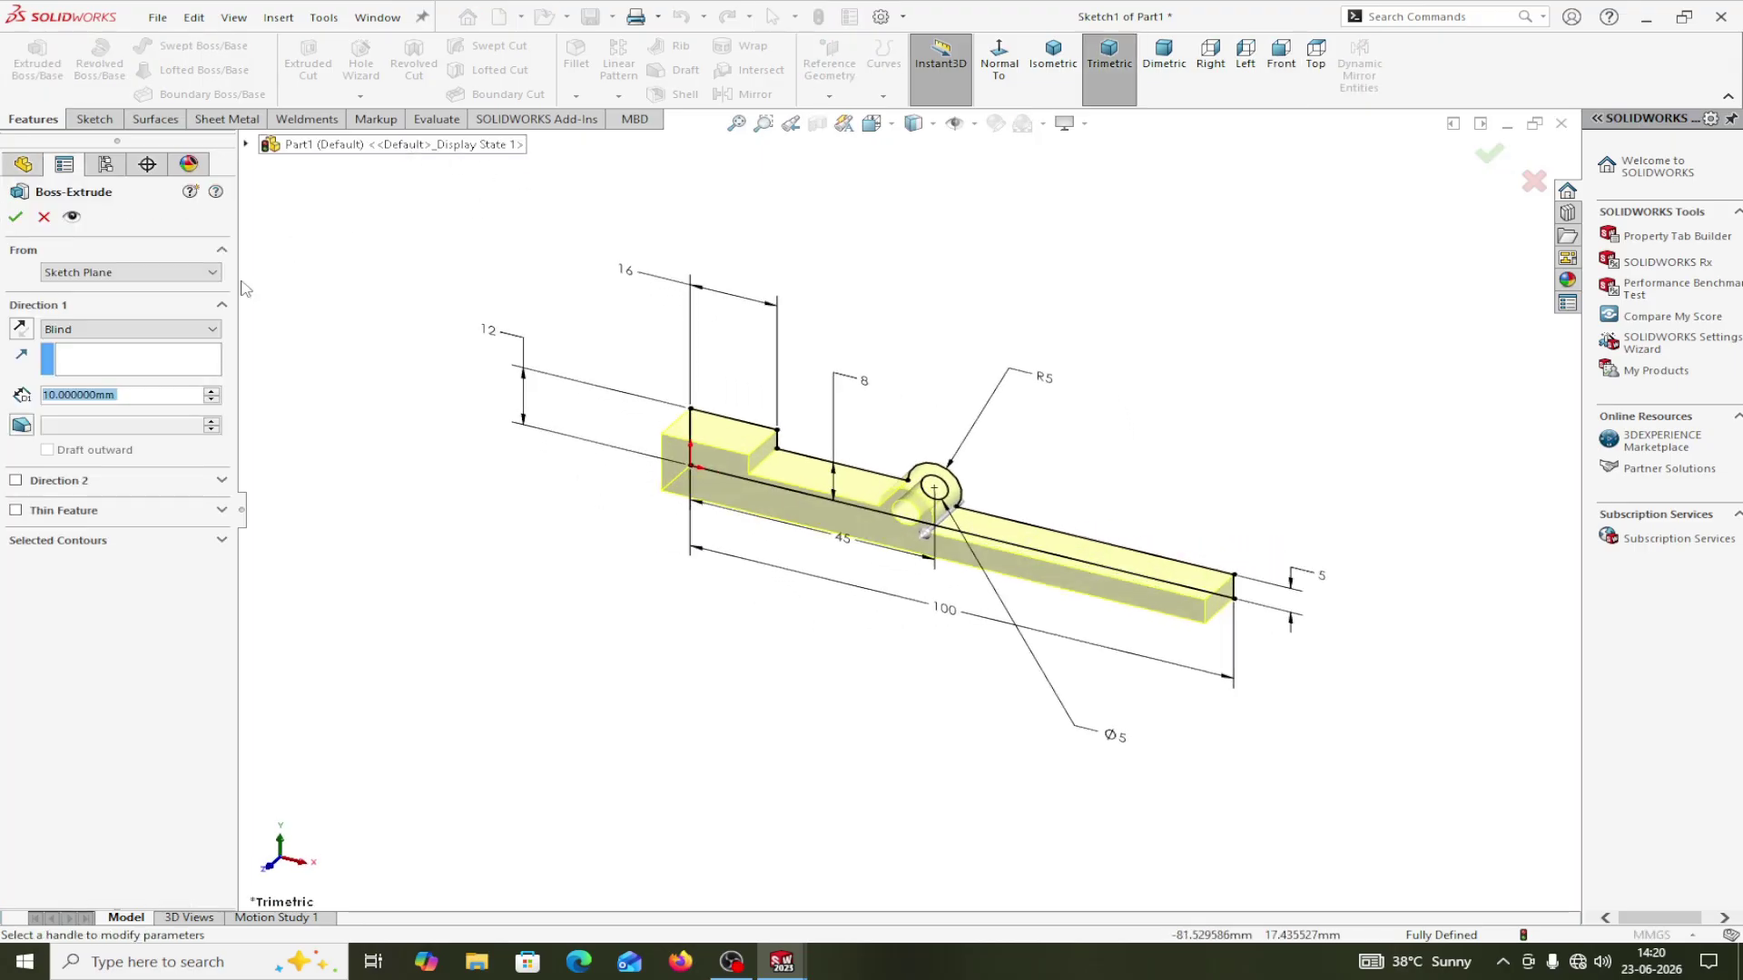
left_click(214, 332)
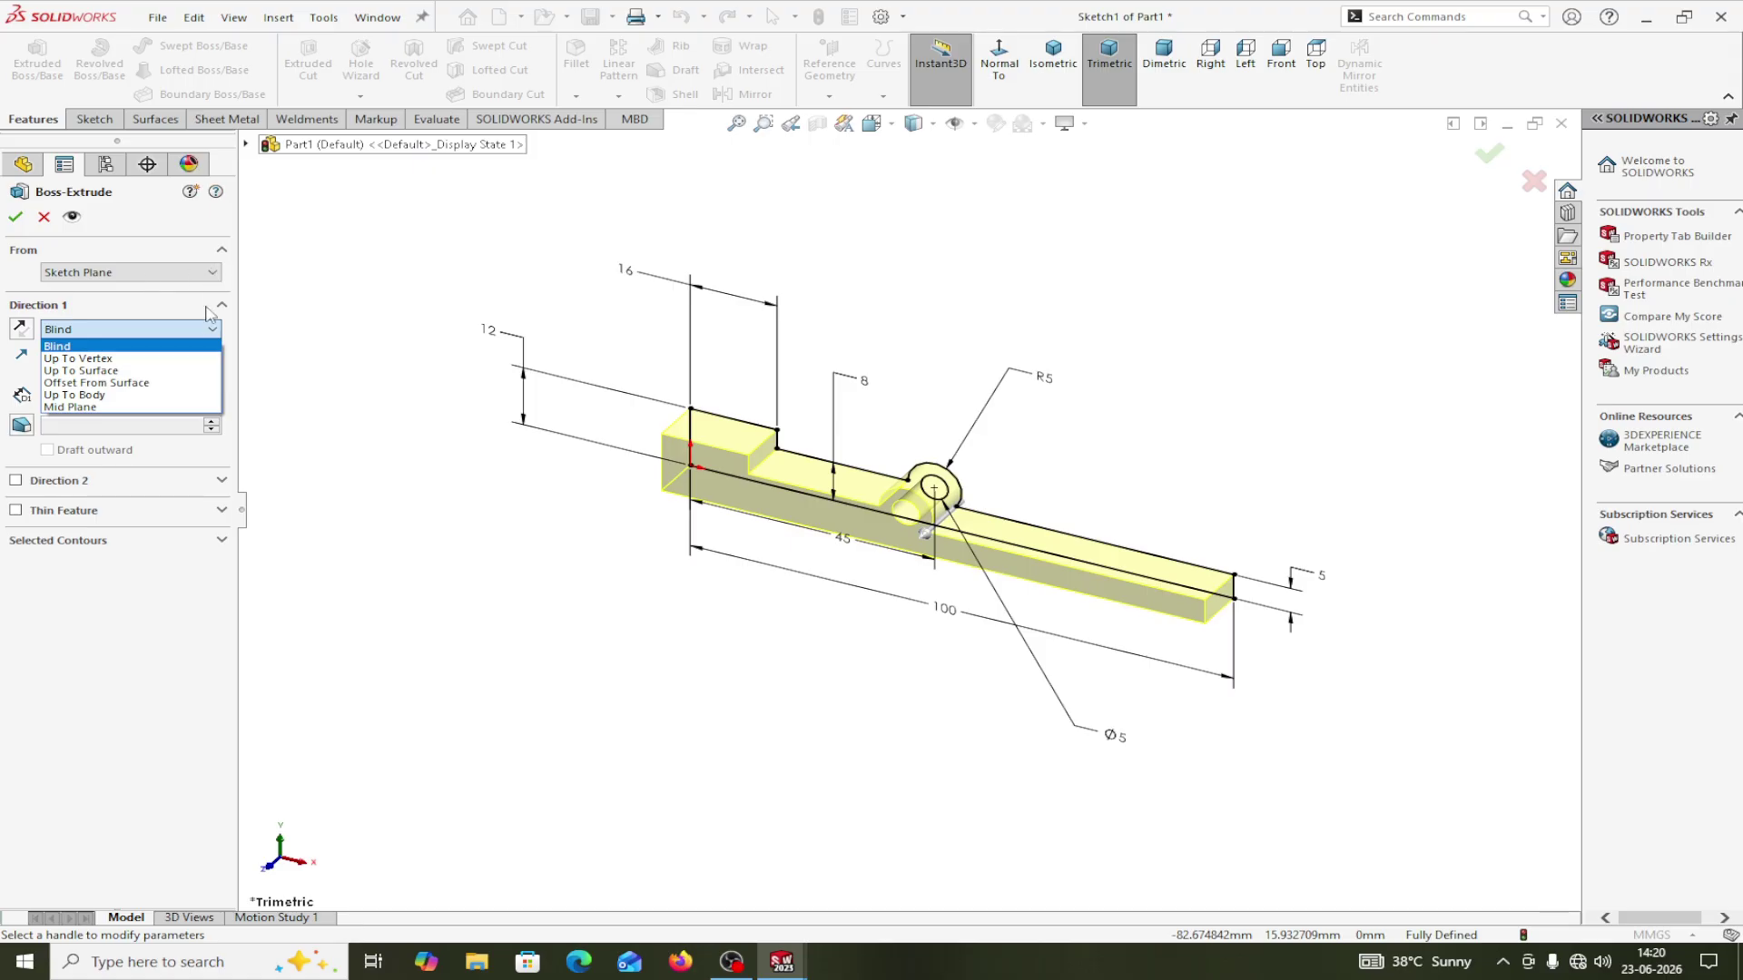
left_click(216, 338)
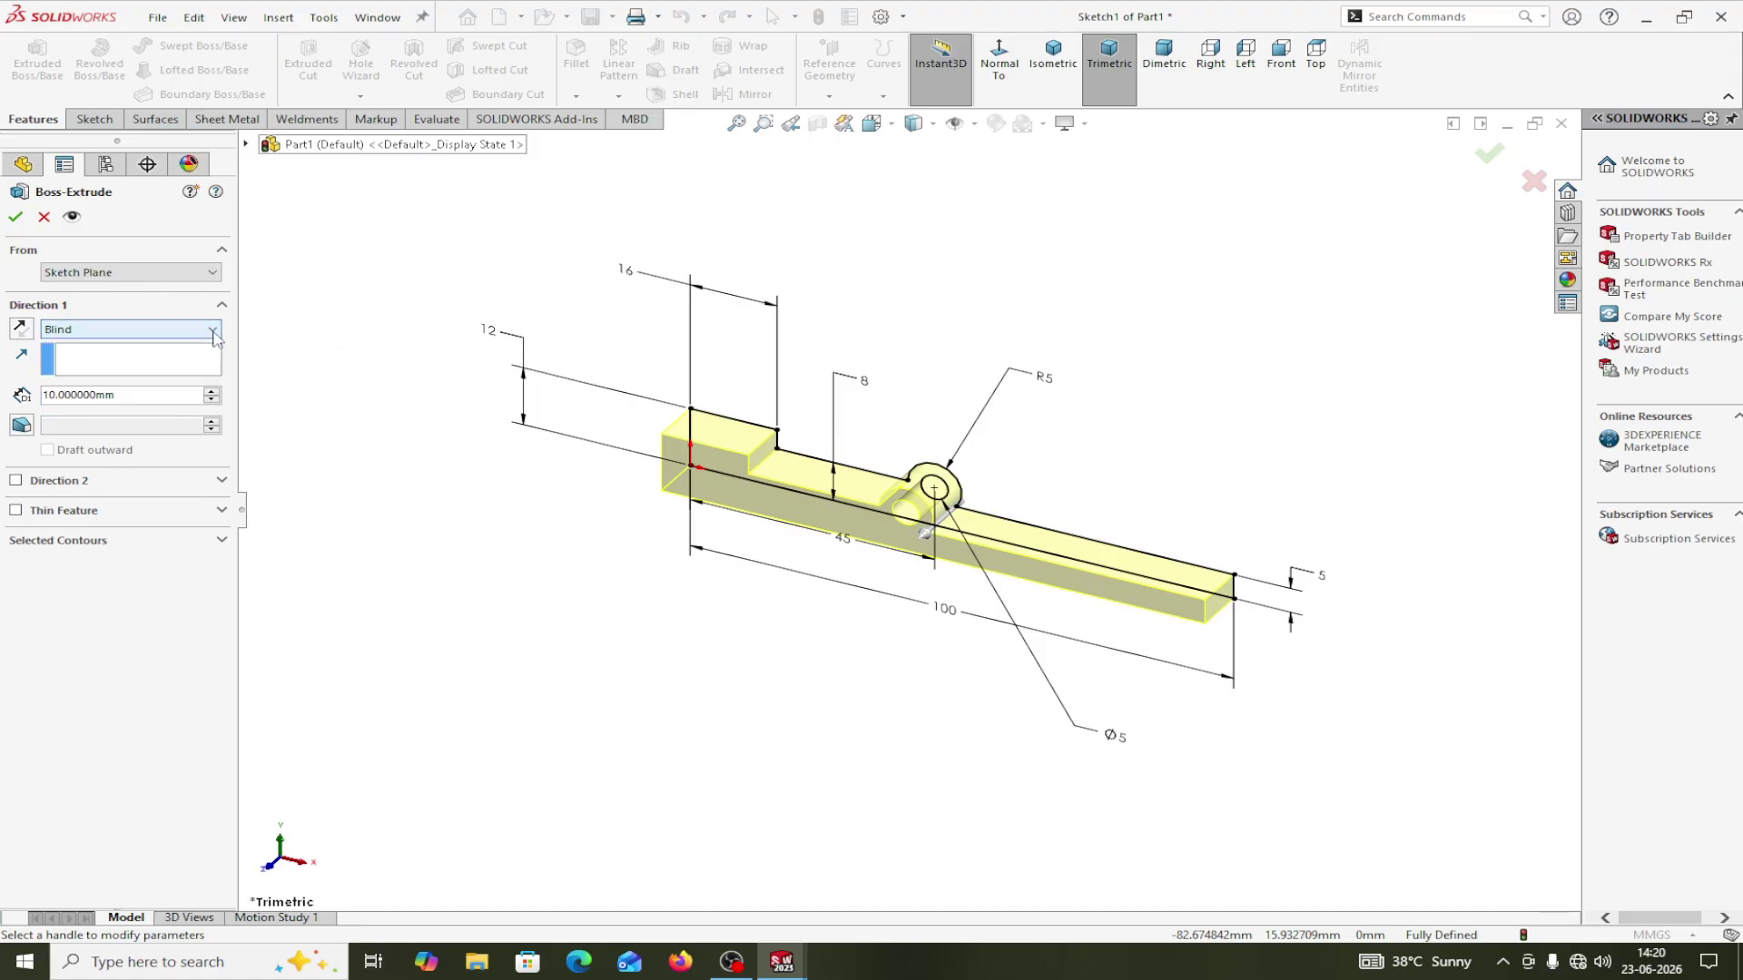
left_click(215, 339)
left_click(115, 413)
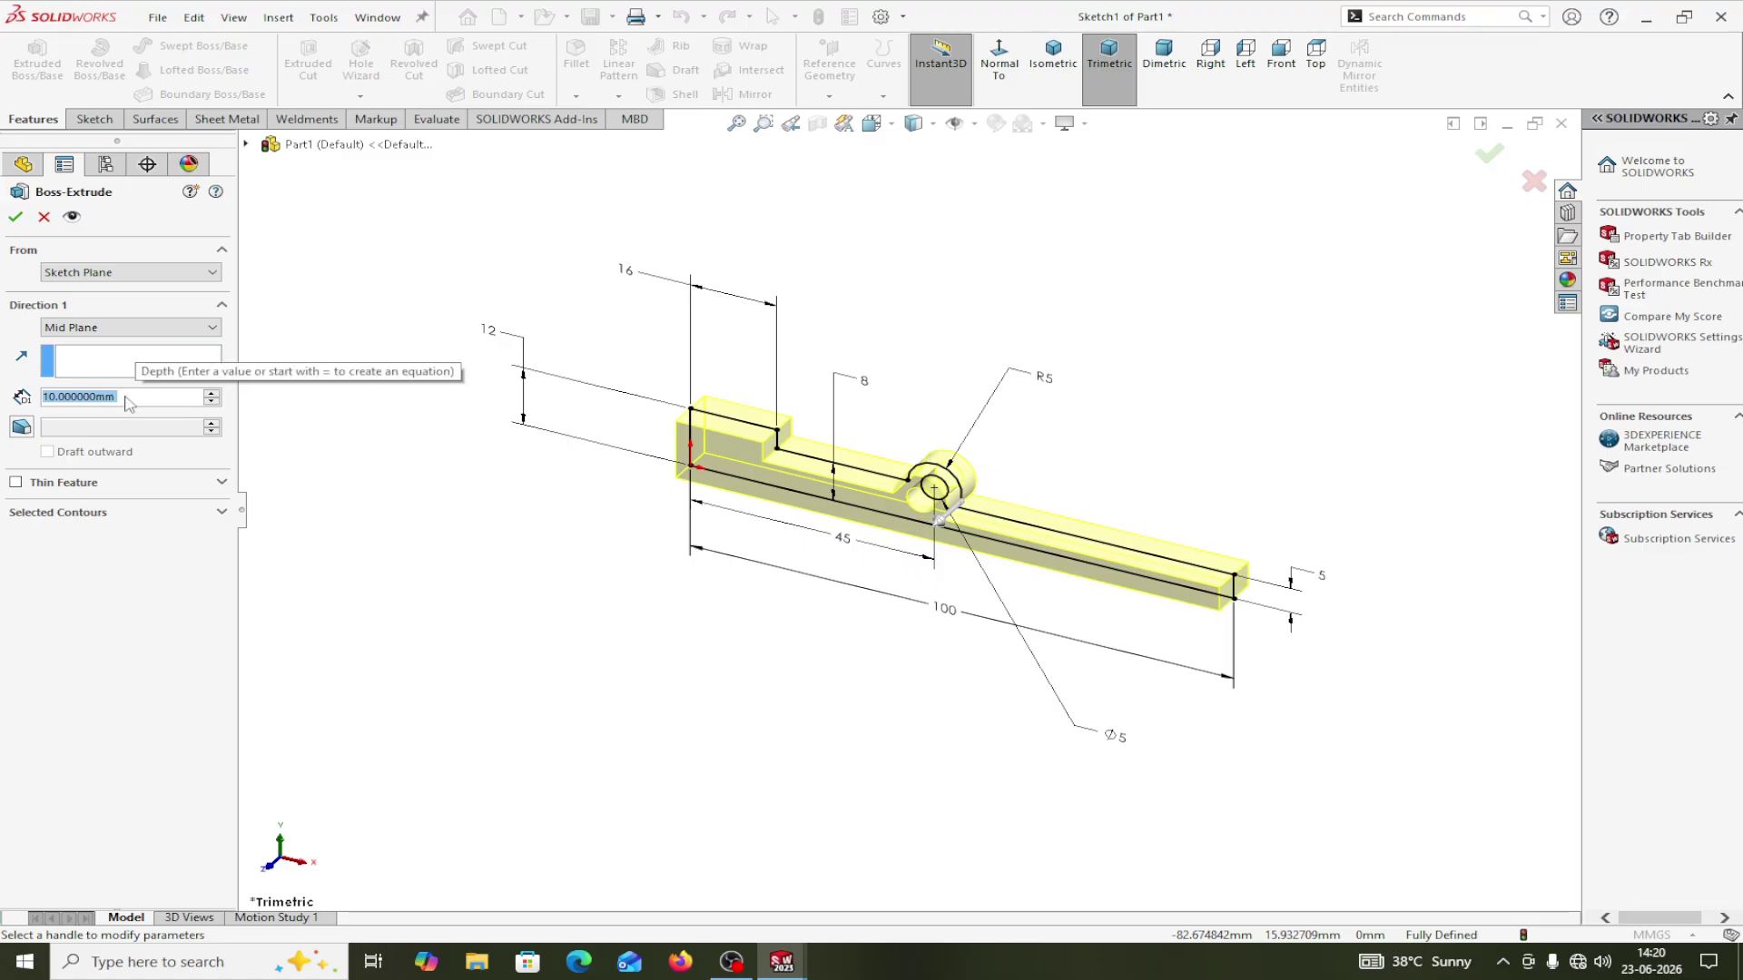
type("7")
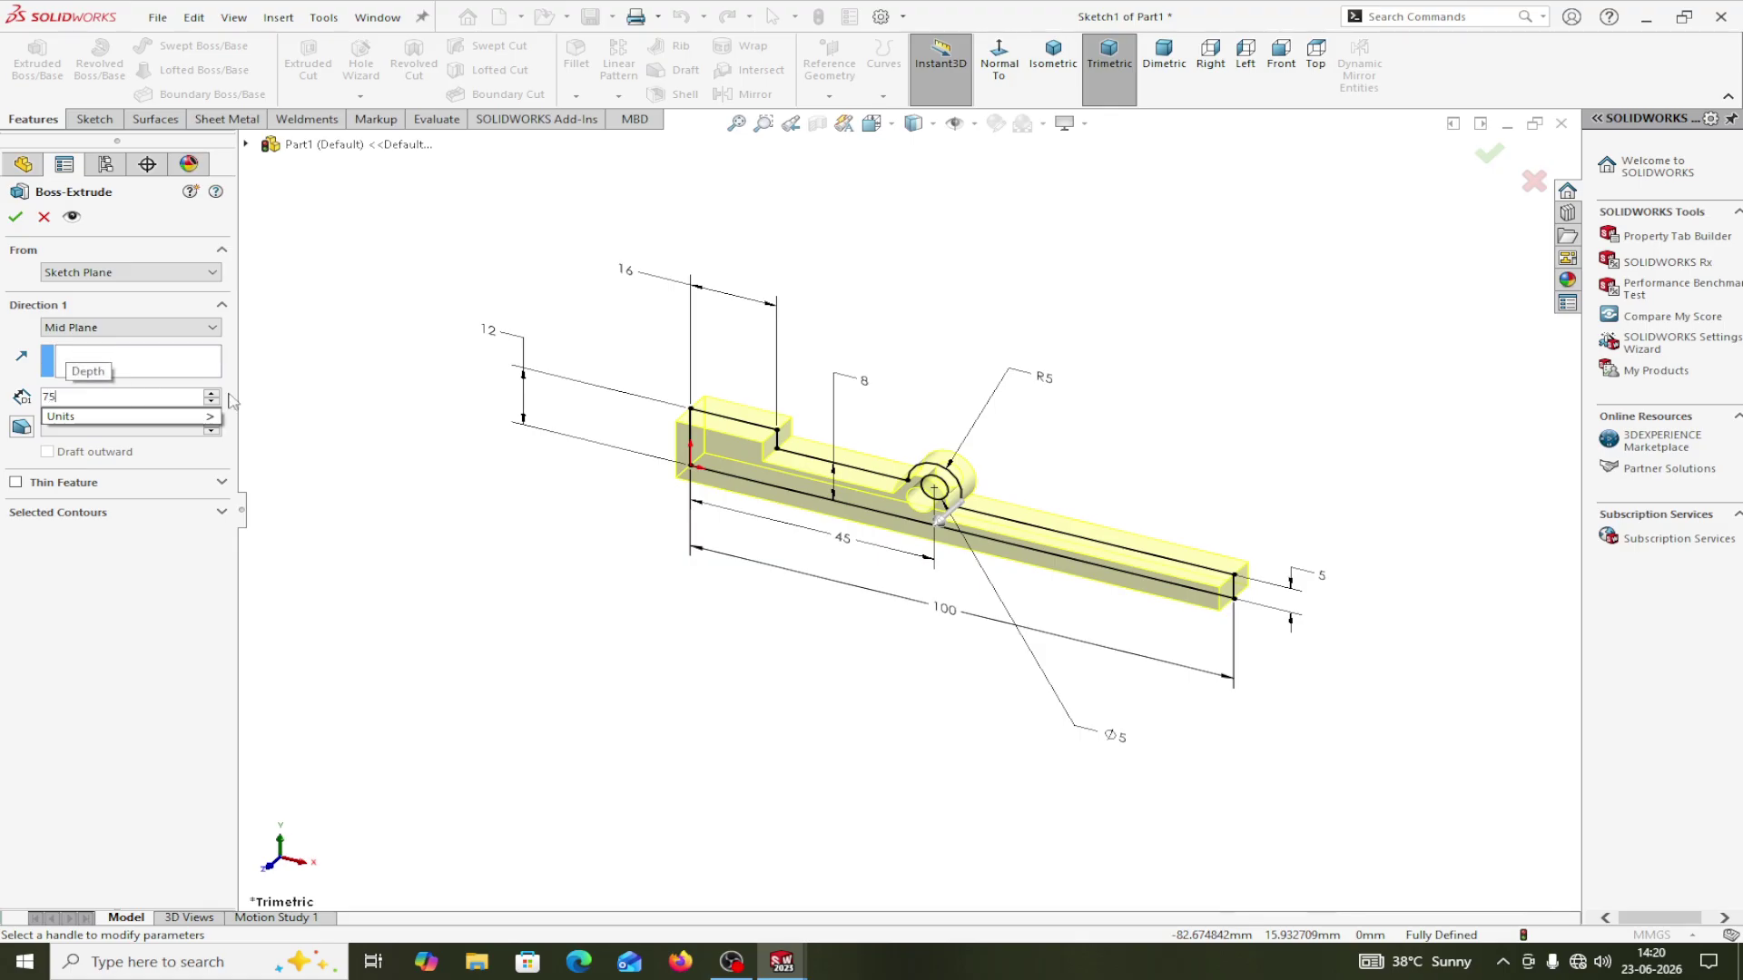
type("5")
key("Return")
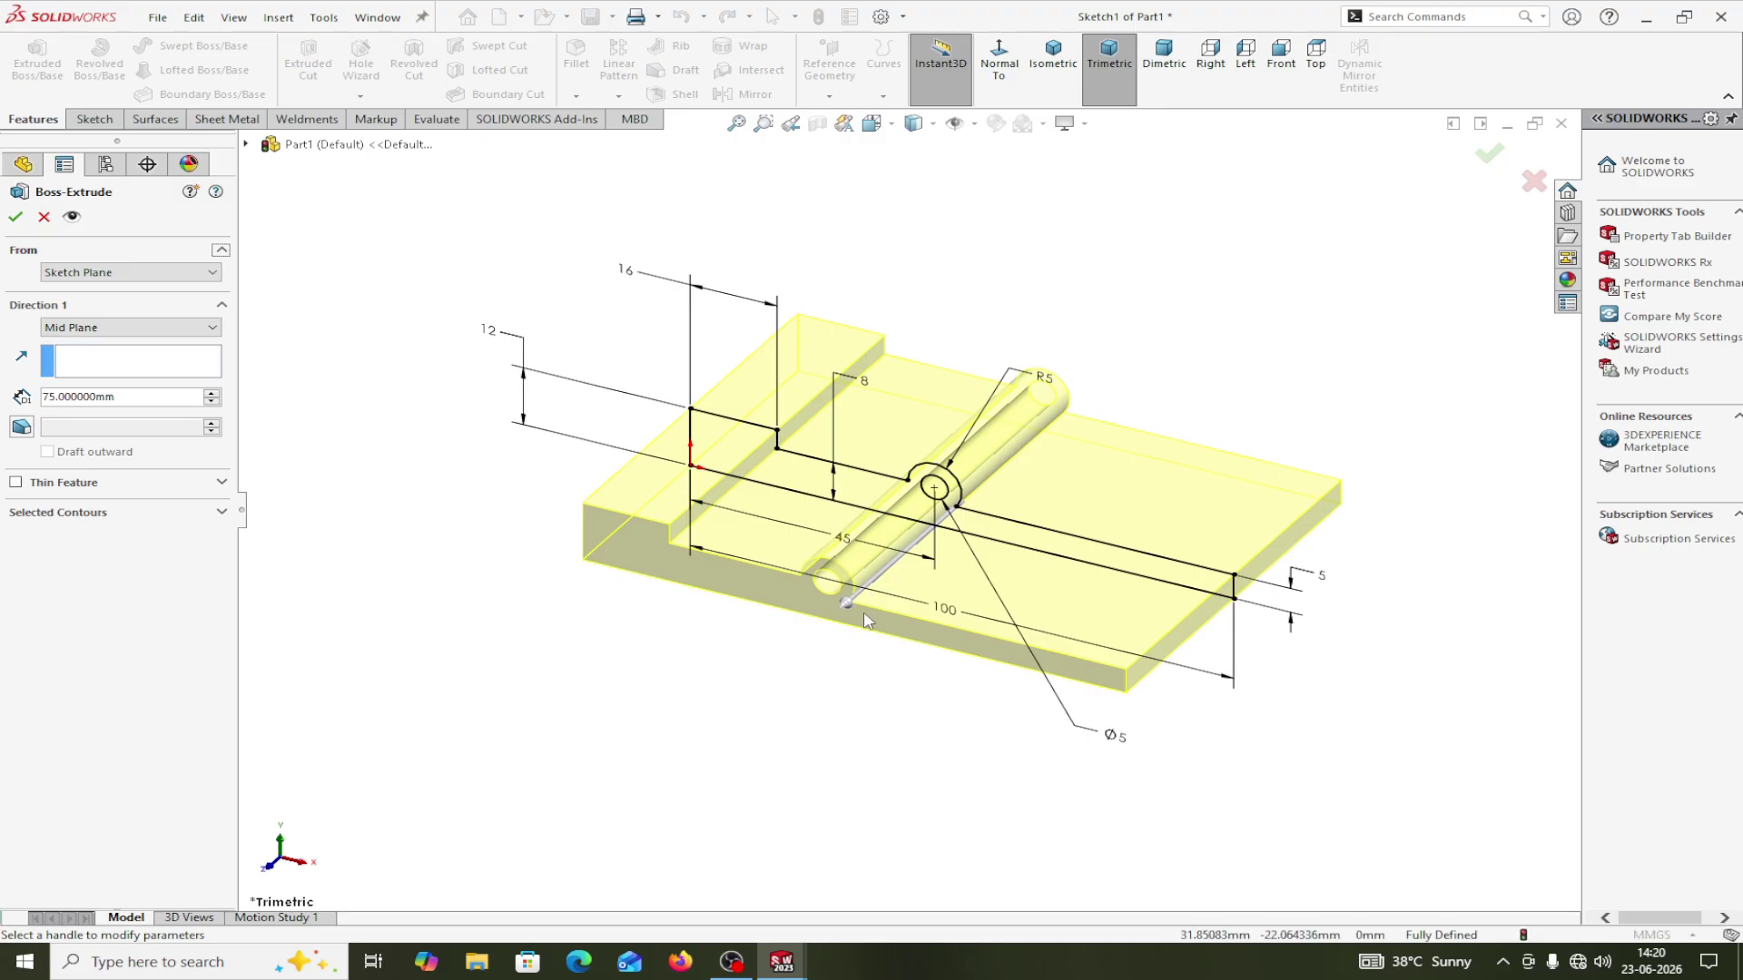
left_click(16, 216)
left_click(727, 778)
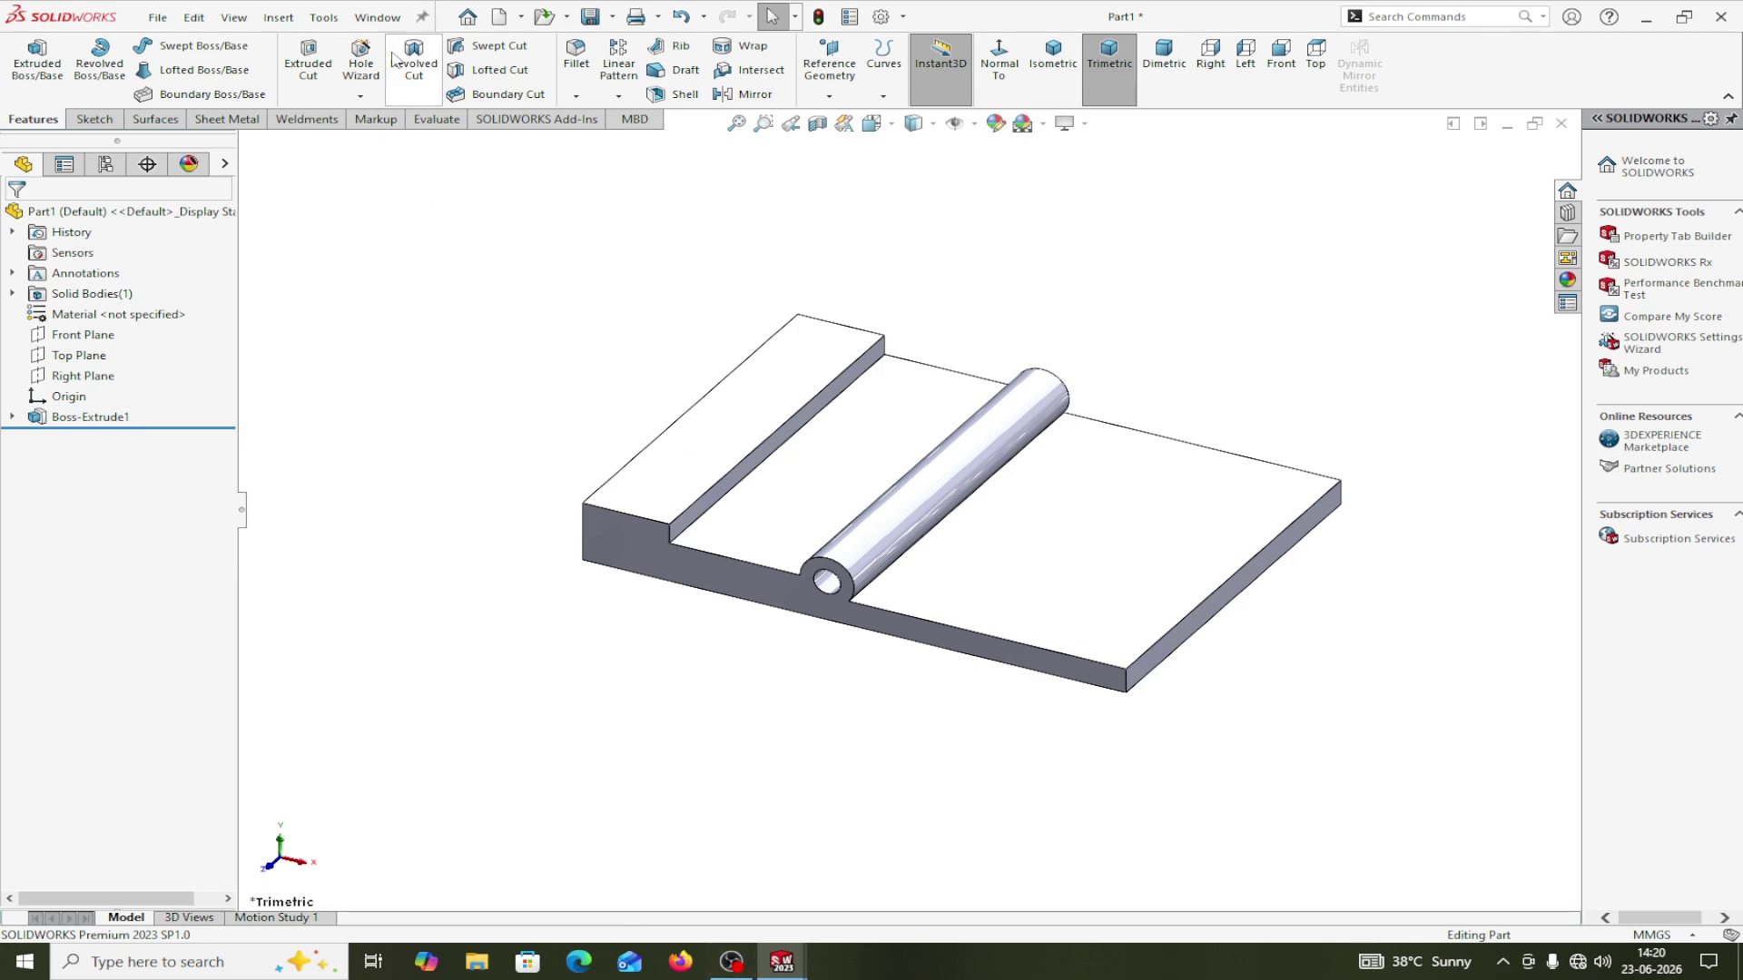
Check the exercise drawing's top and front views for the vertical cylinder's height, diameter and position, and return to the part.
left_click(393, 20)
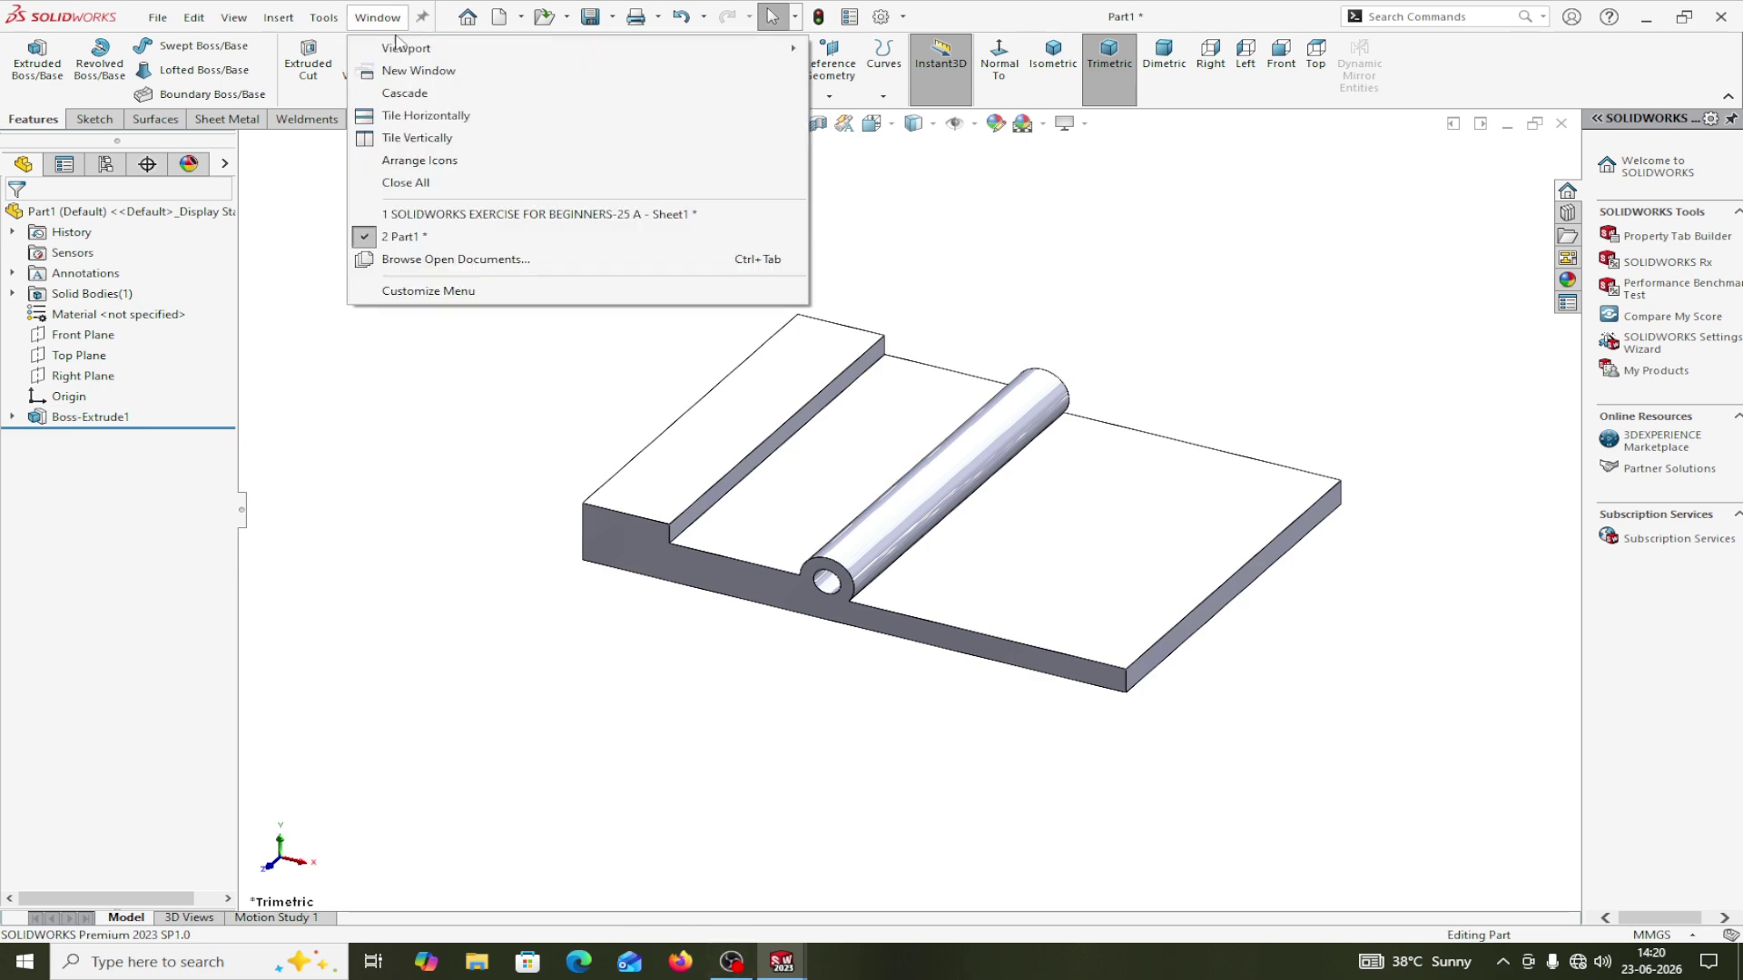
left_click(418, 215)
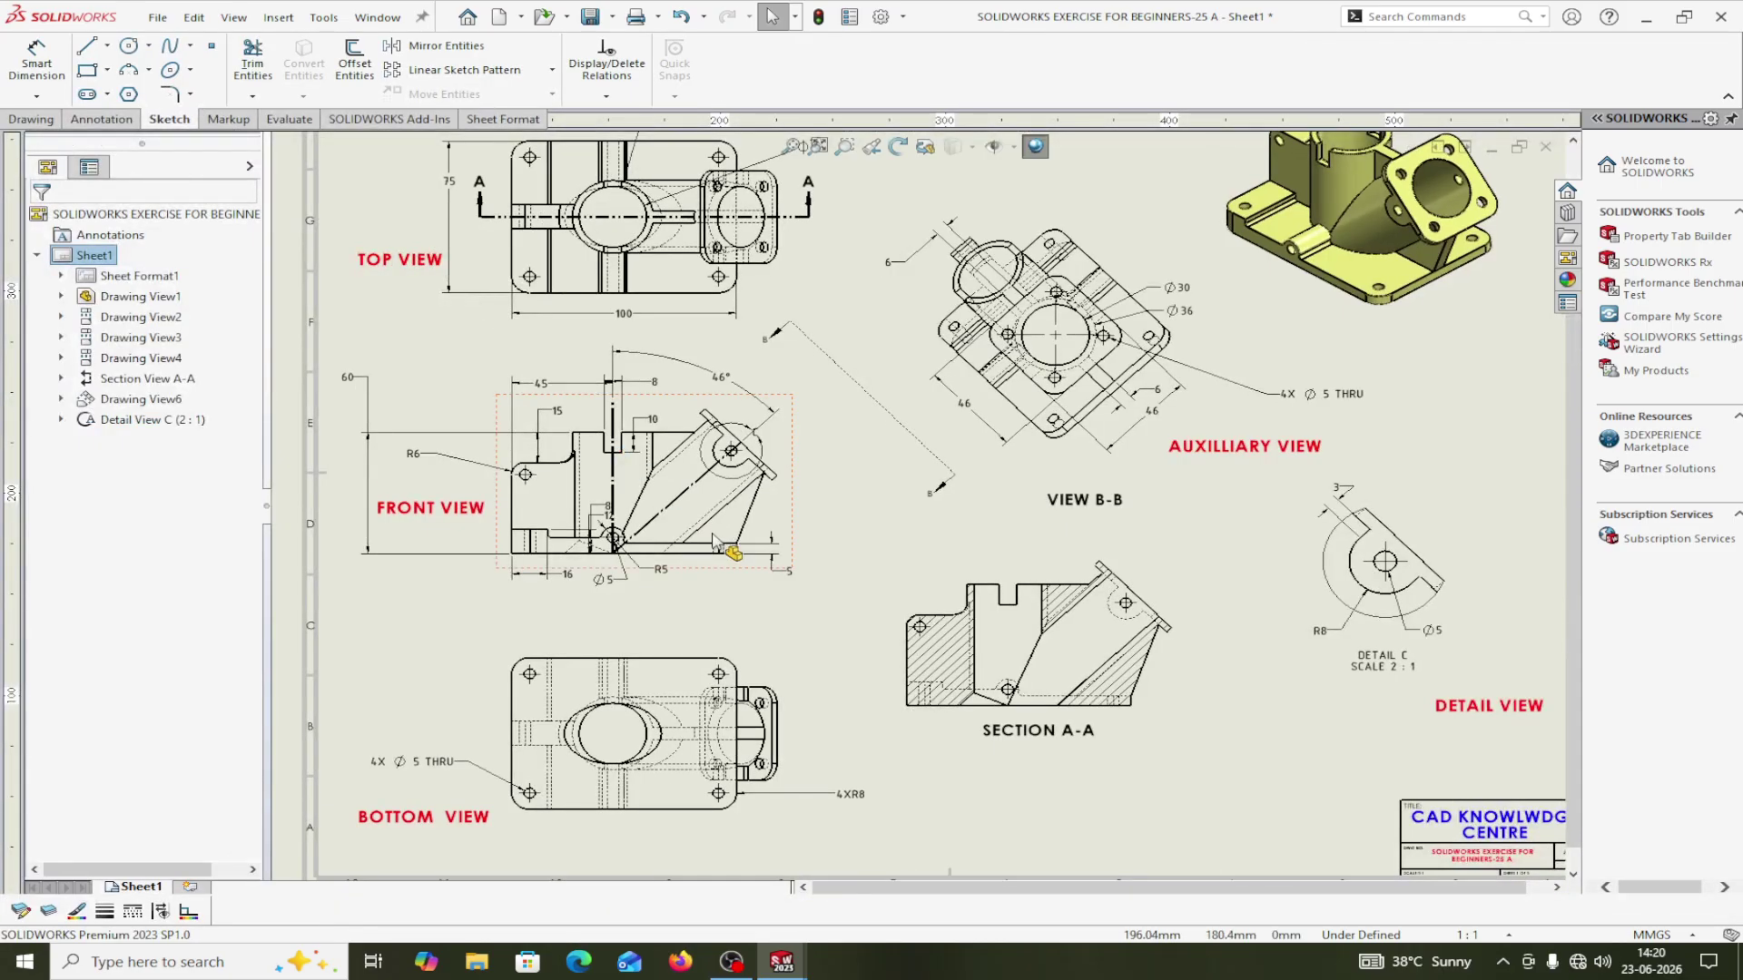
scroll(712, 535, "down", 1)
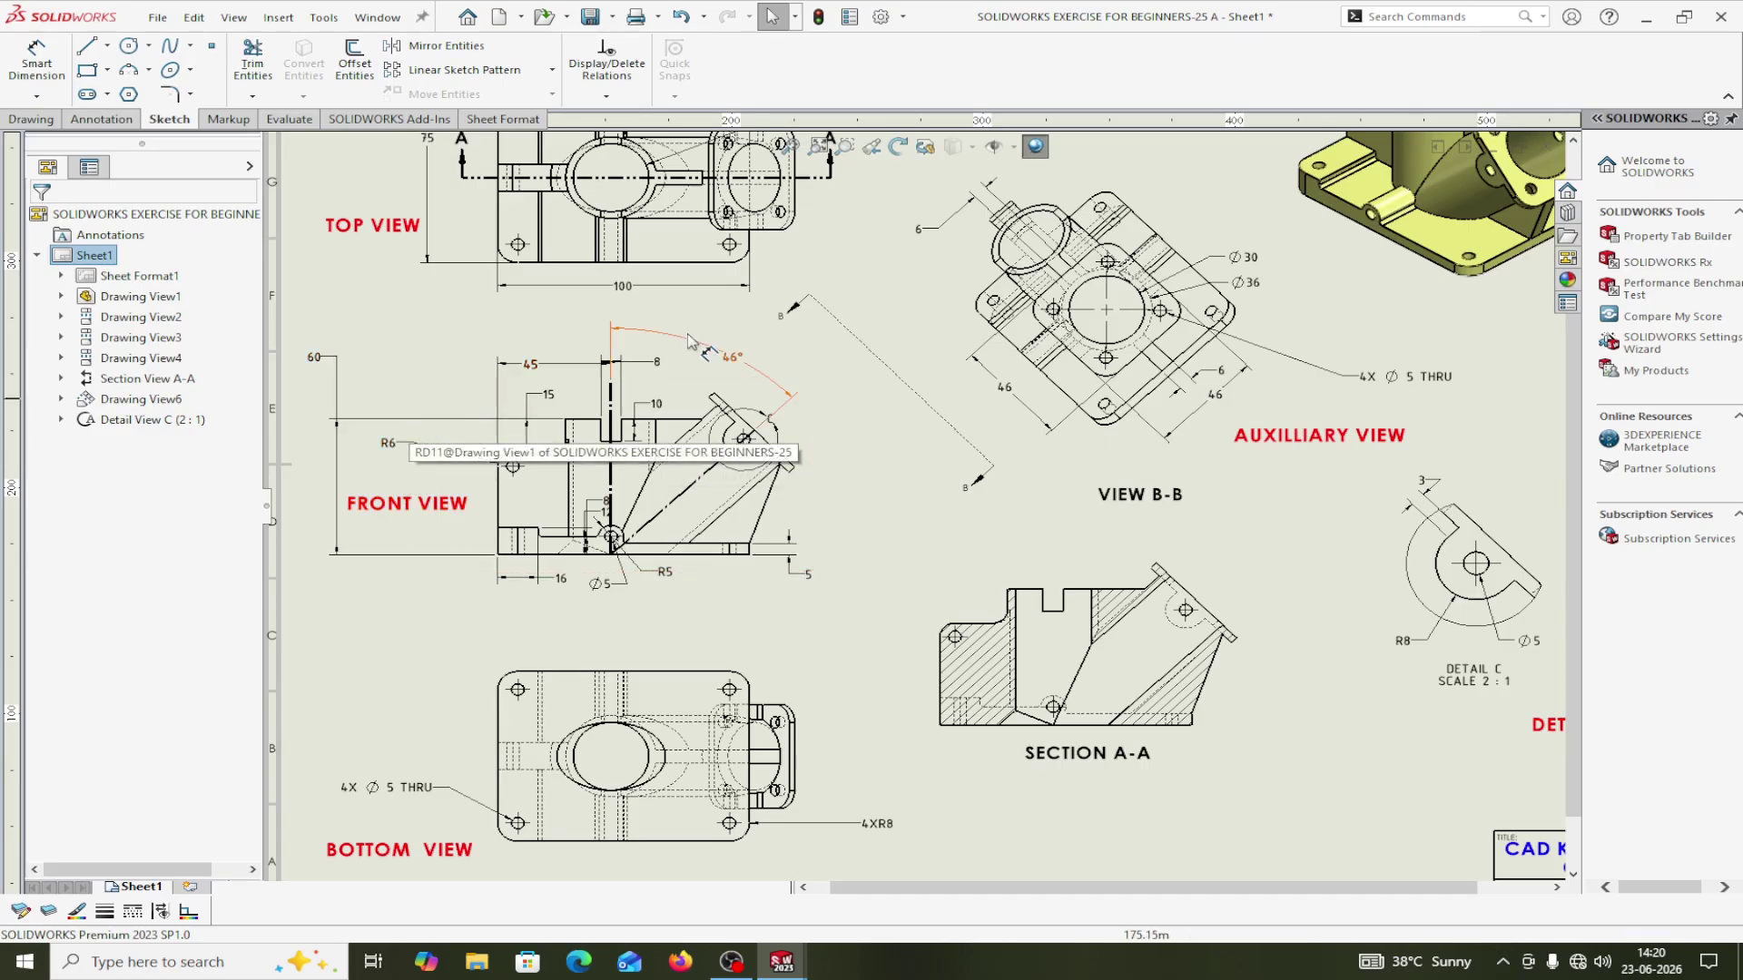
middle_click_drag(771, 328, 771, 436)
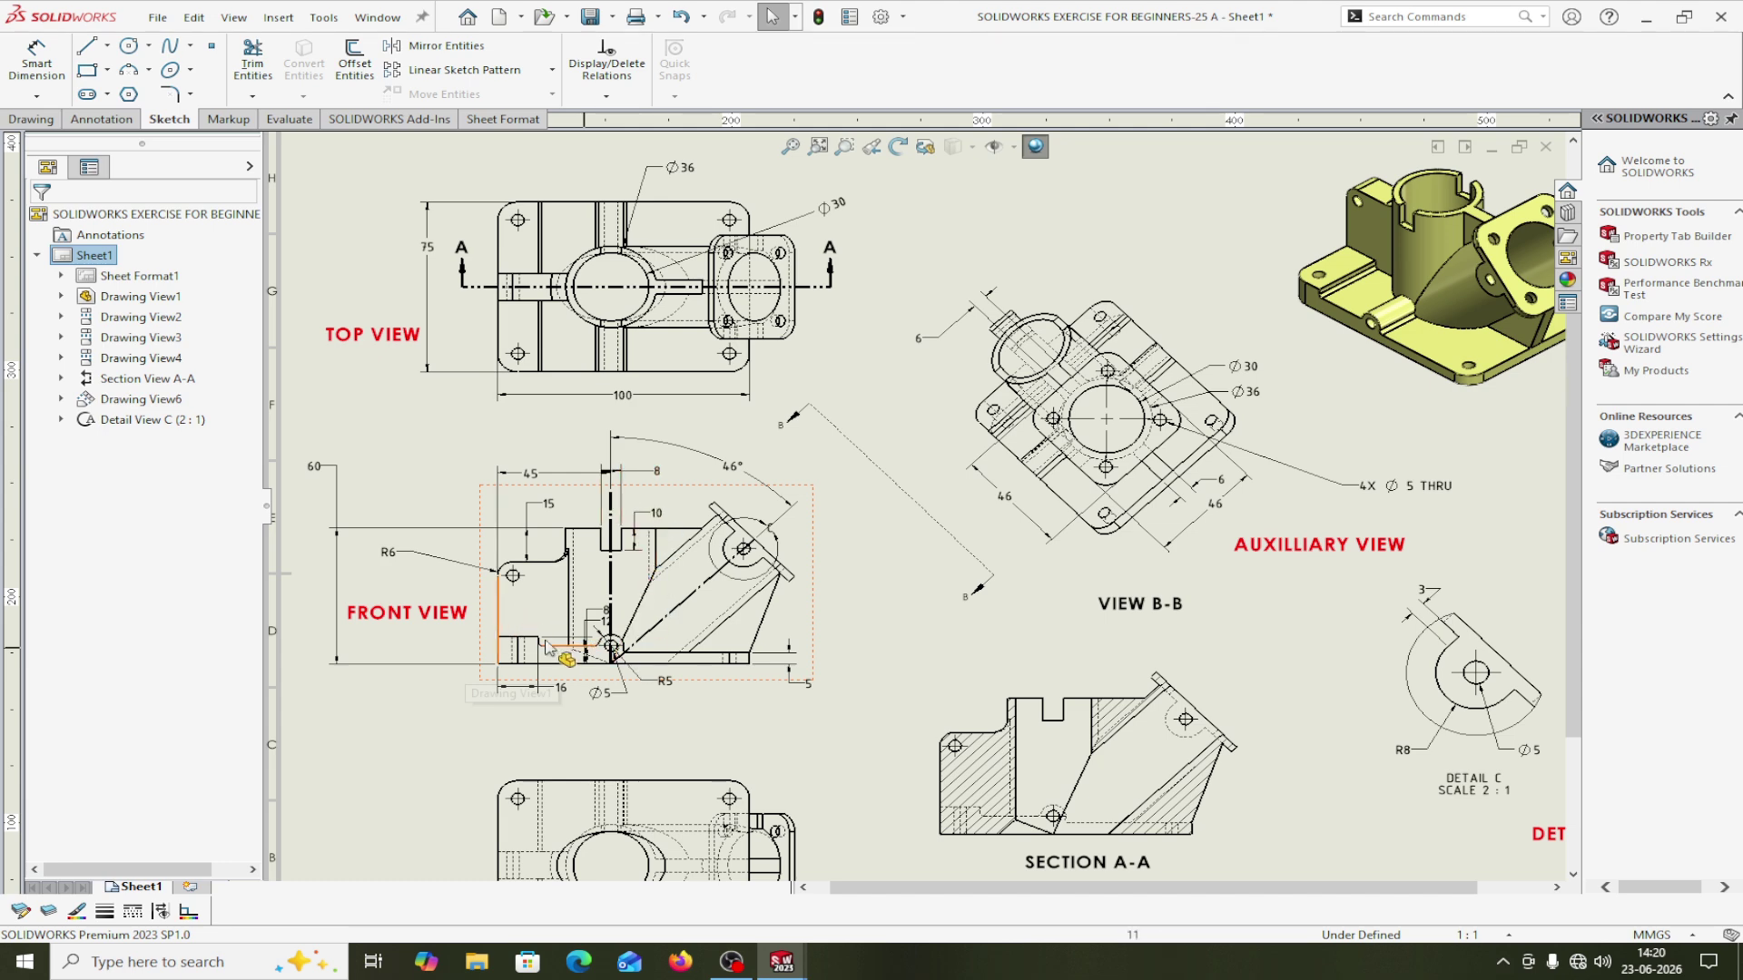
left_click(375, 20)
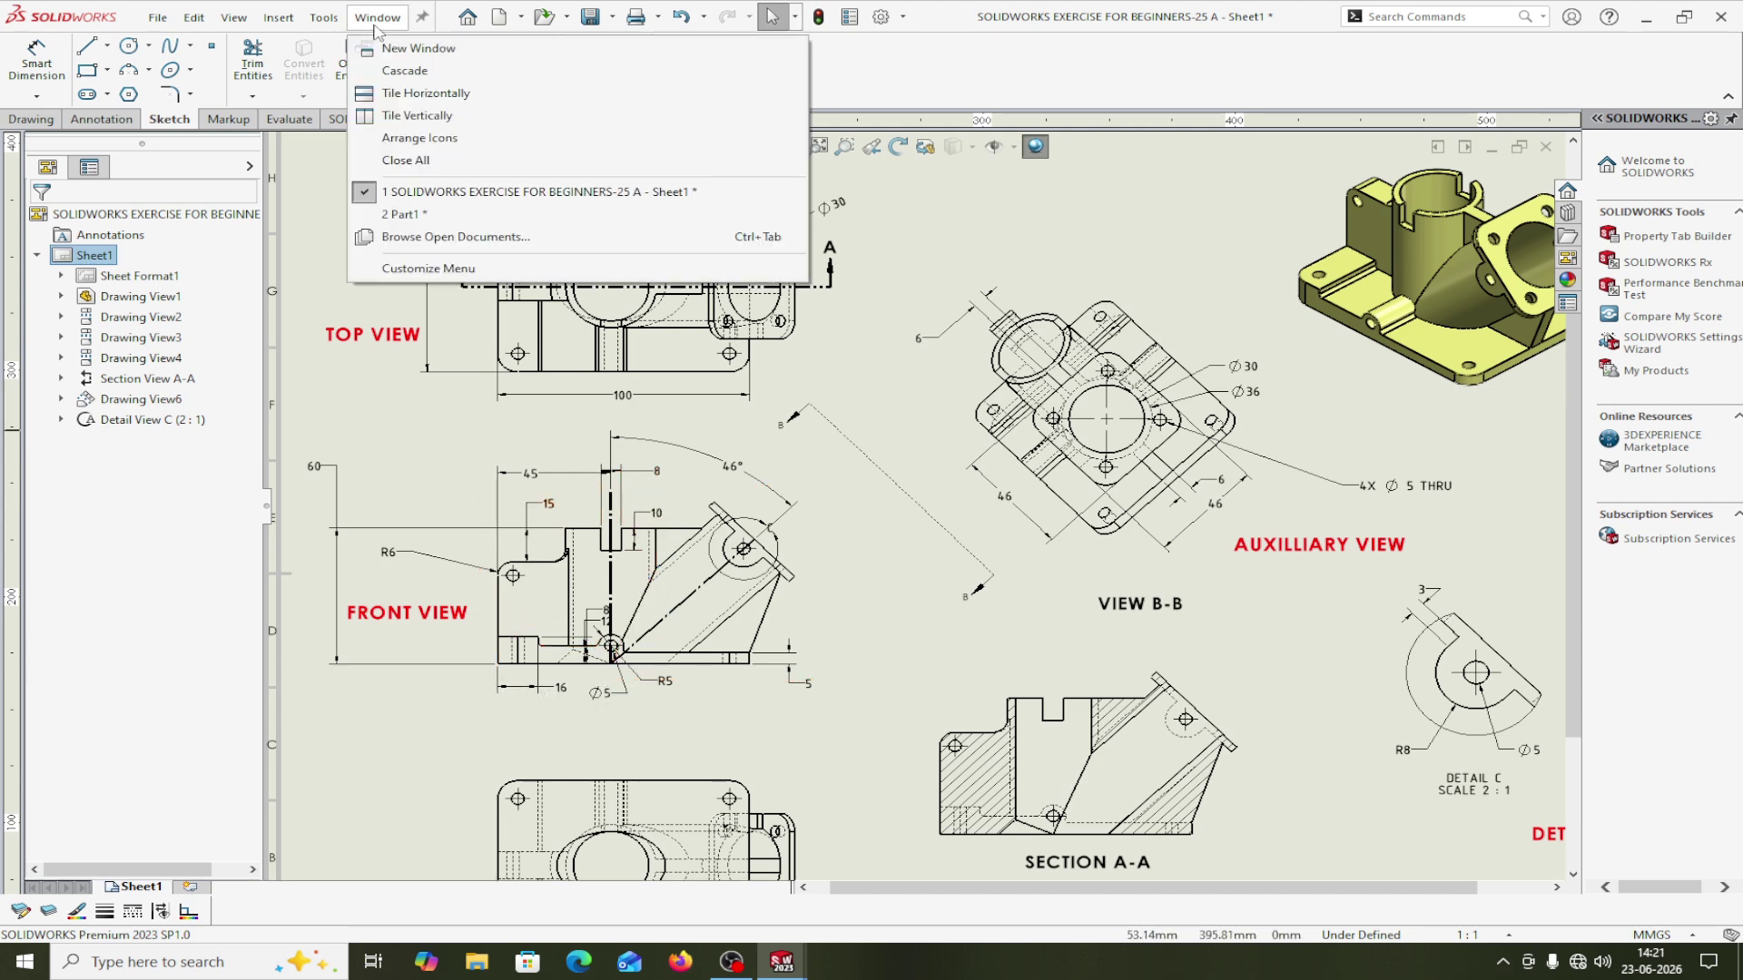
left_click(406, 216)
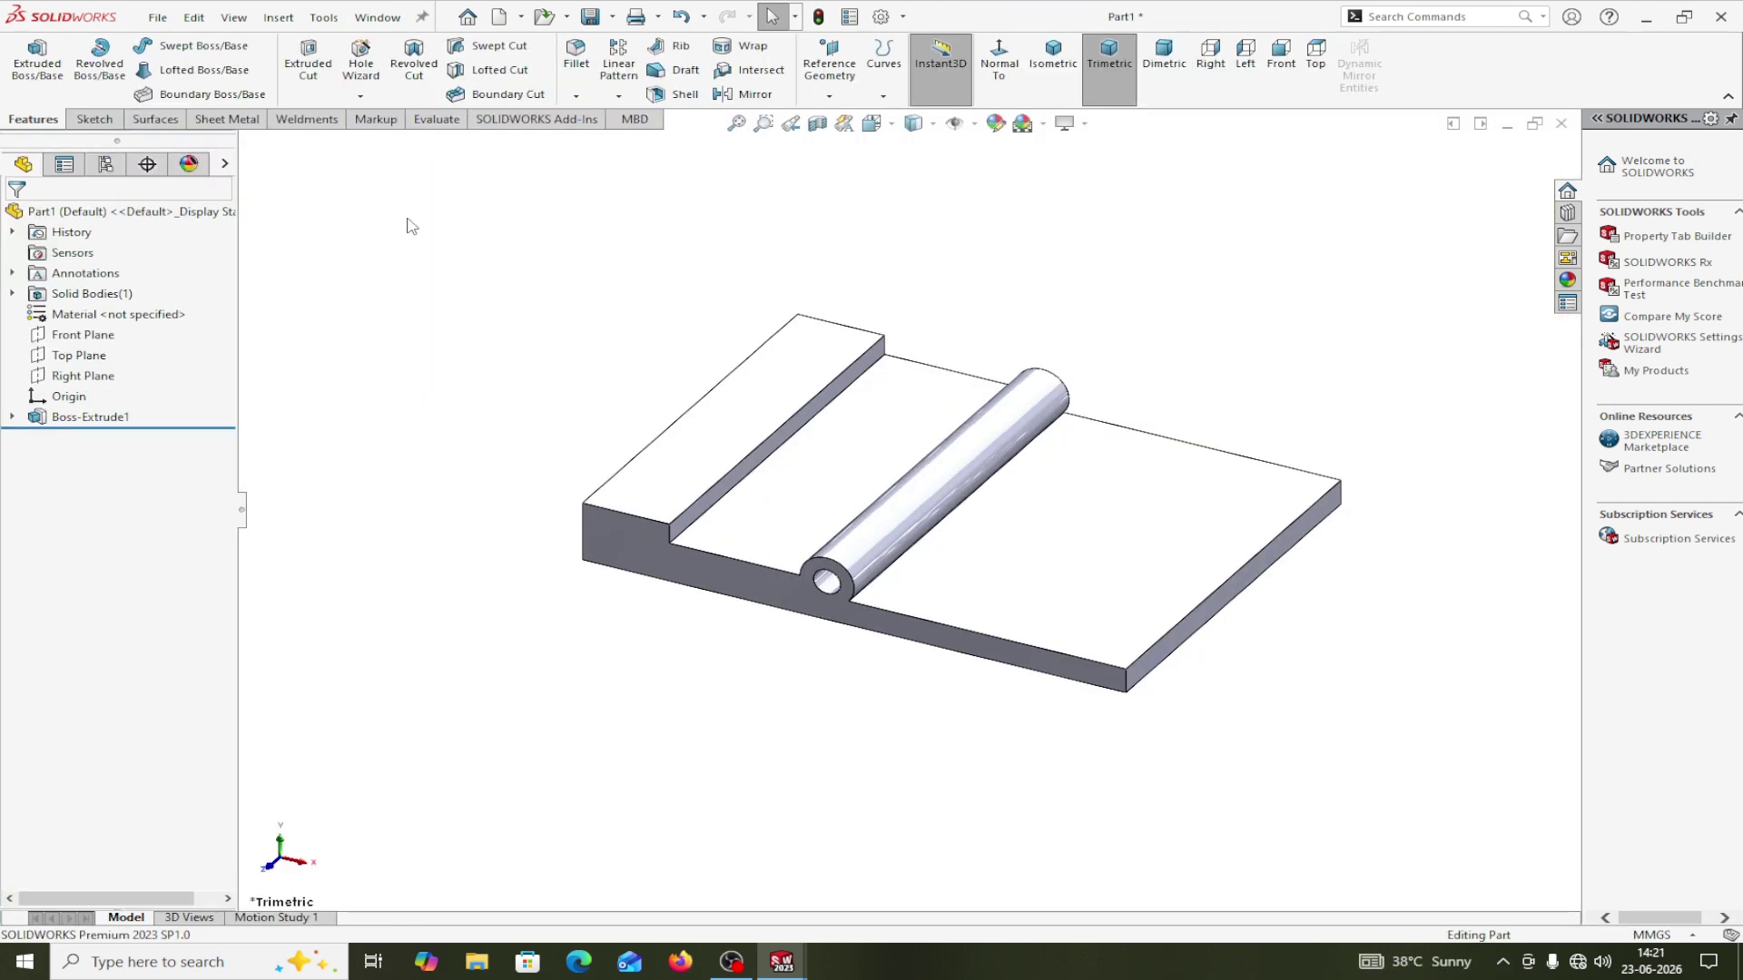
Create a reference plane offset 60 mm from the base's bottom face, flipped so that it lies above the body.
left_click(828, 68)
left_click(846, 119)
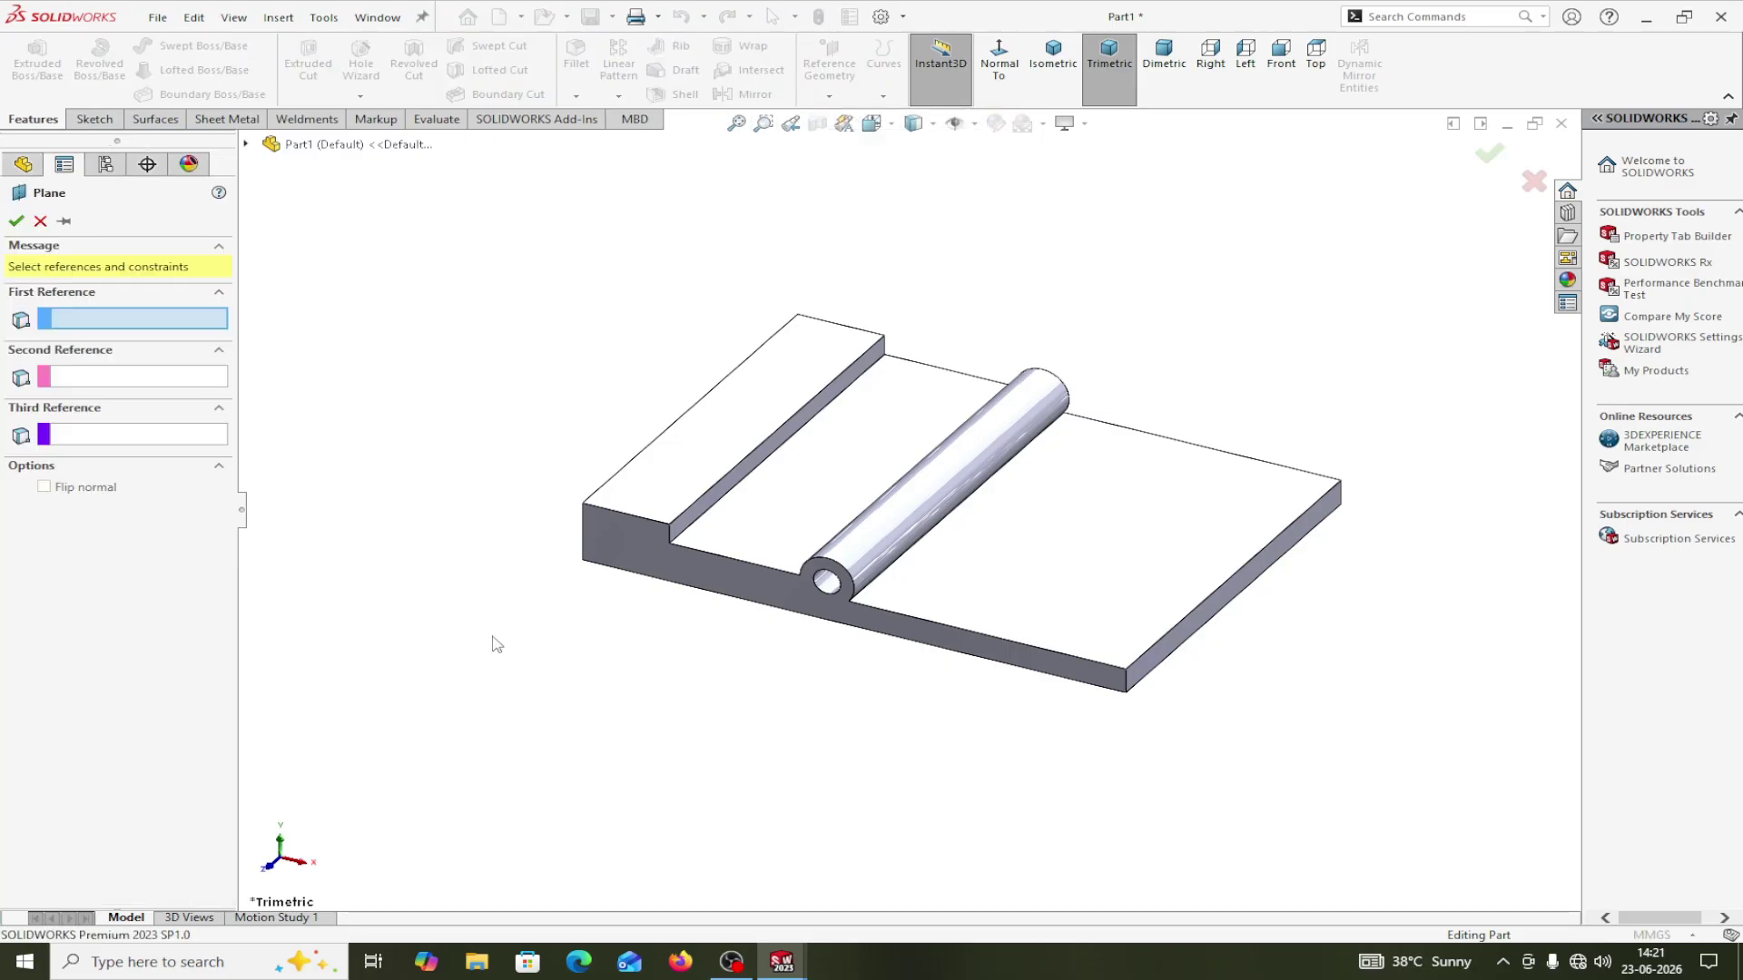
middle_click_drag(497, 644, 614, 361)
left_click(739, 519)
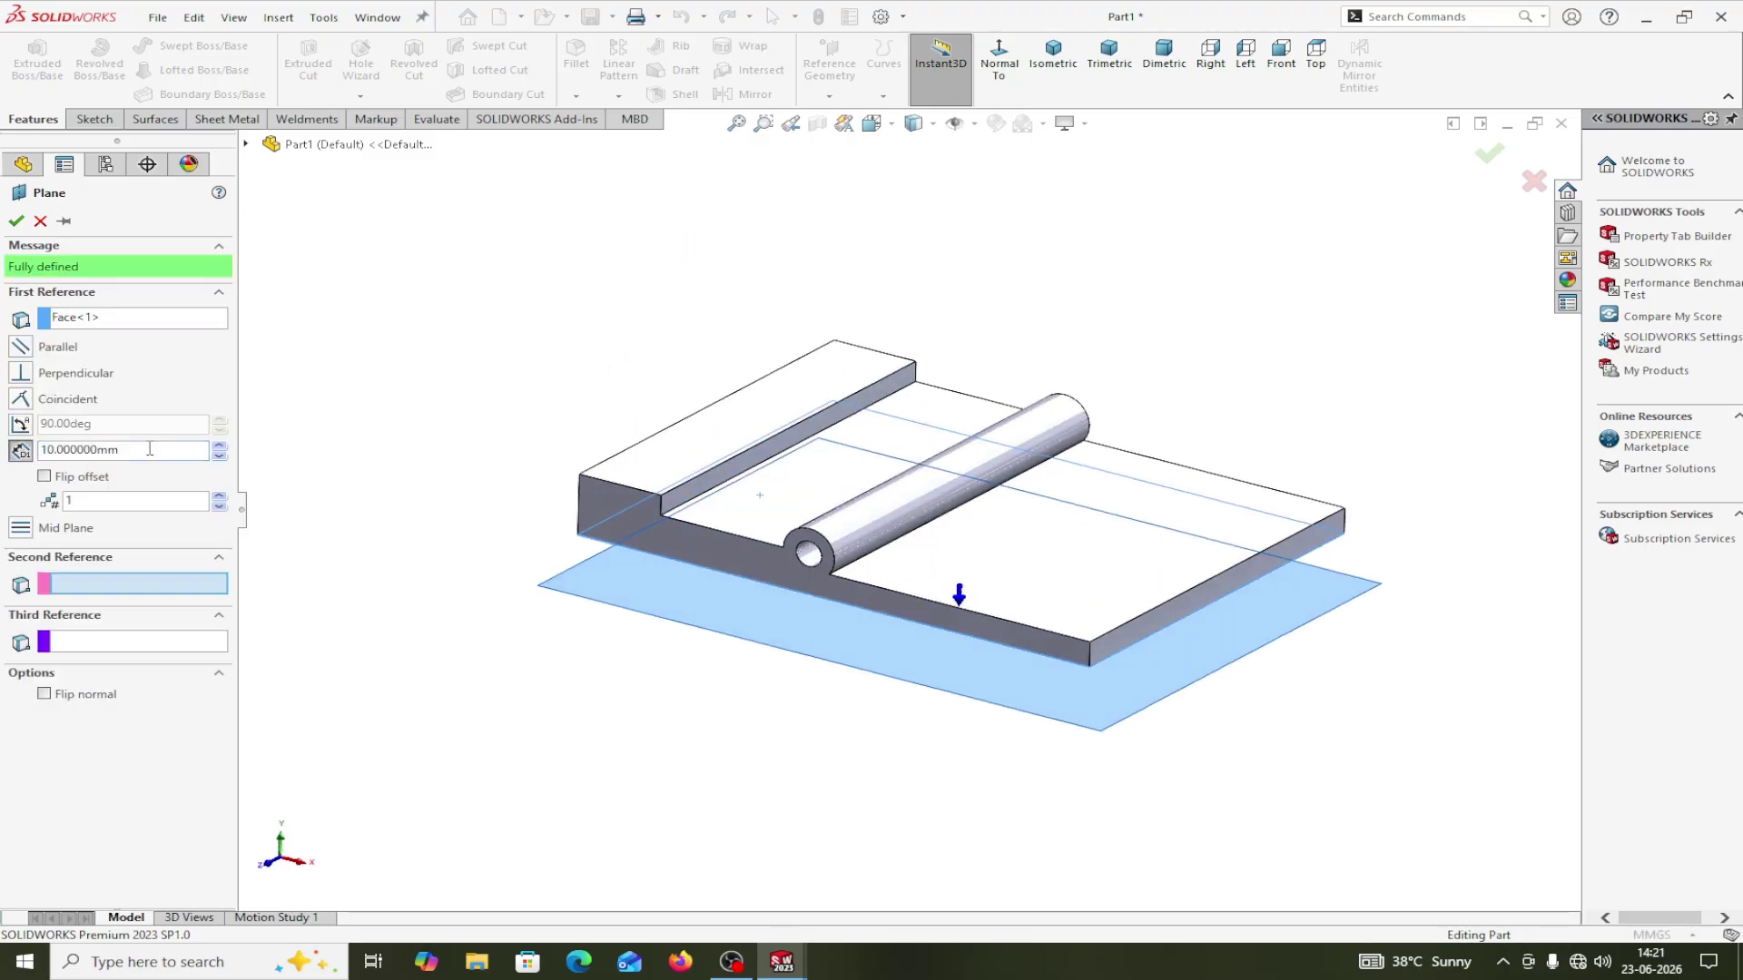
type("60")
key("Return")
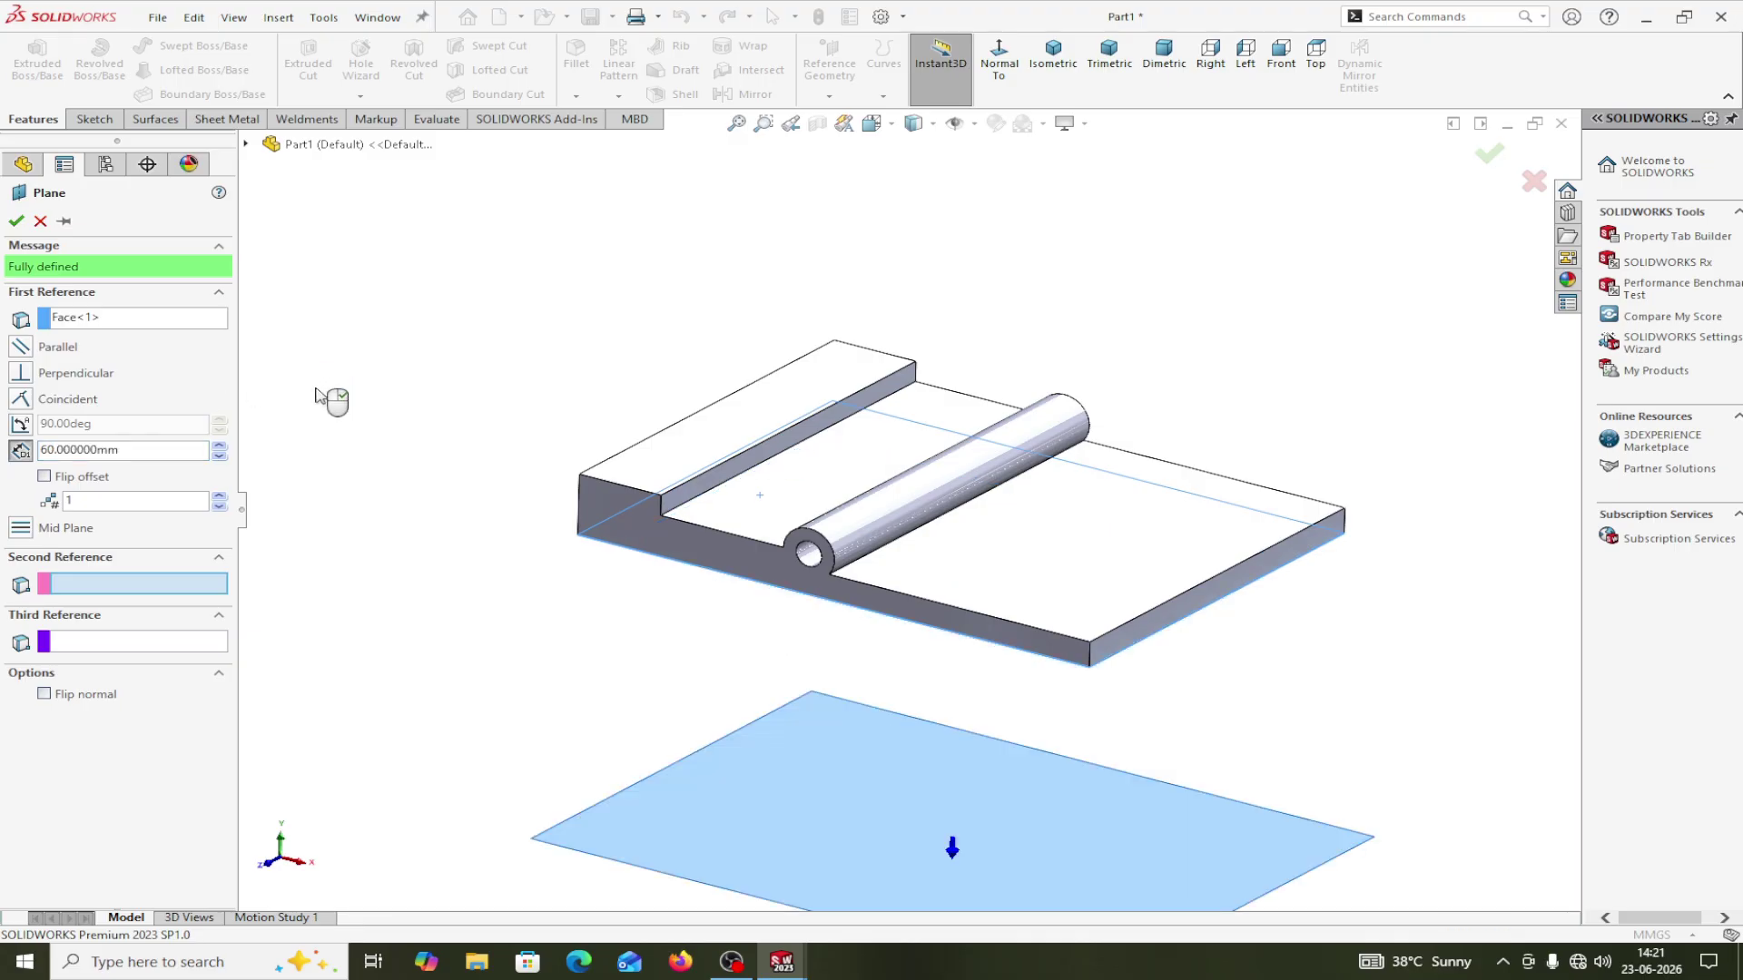
left_click(43, 476)
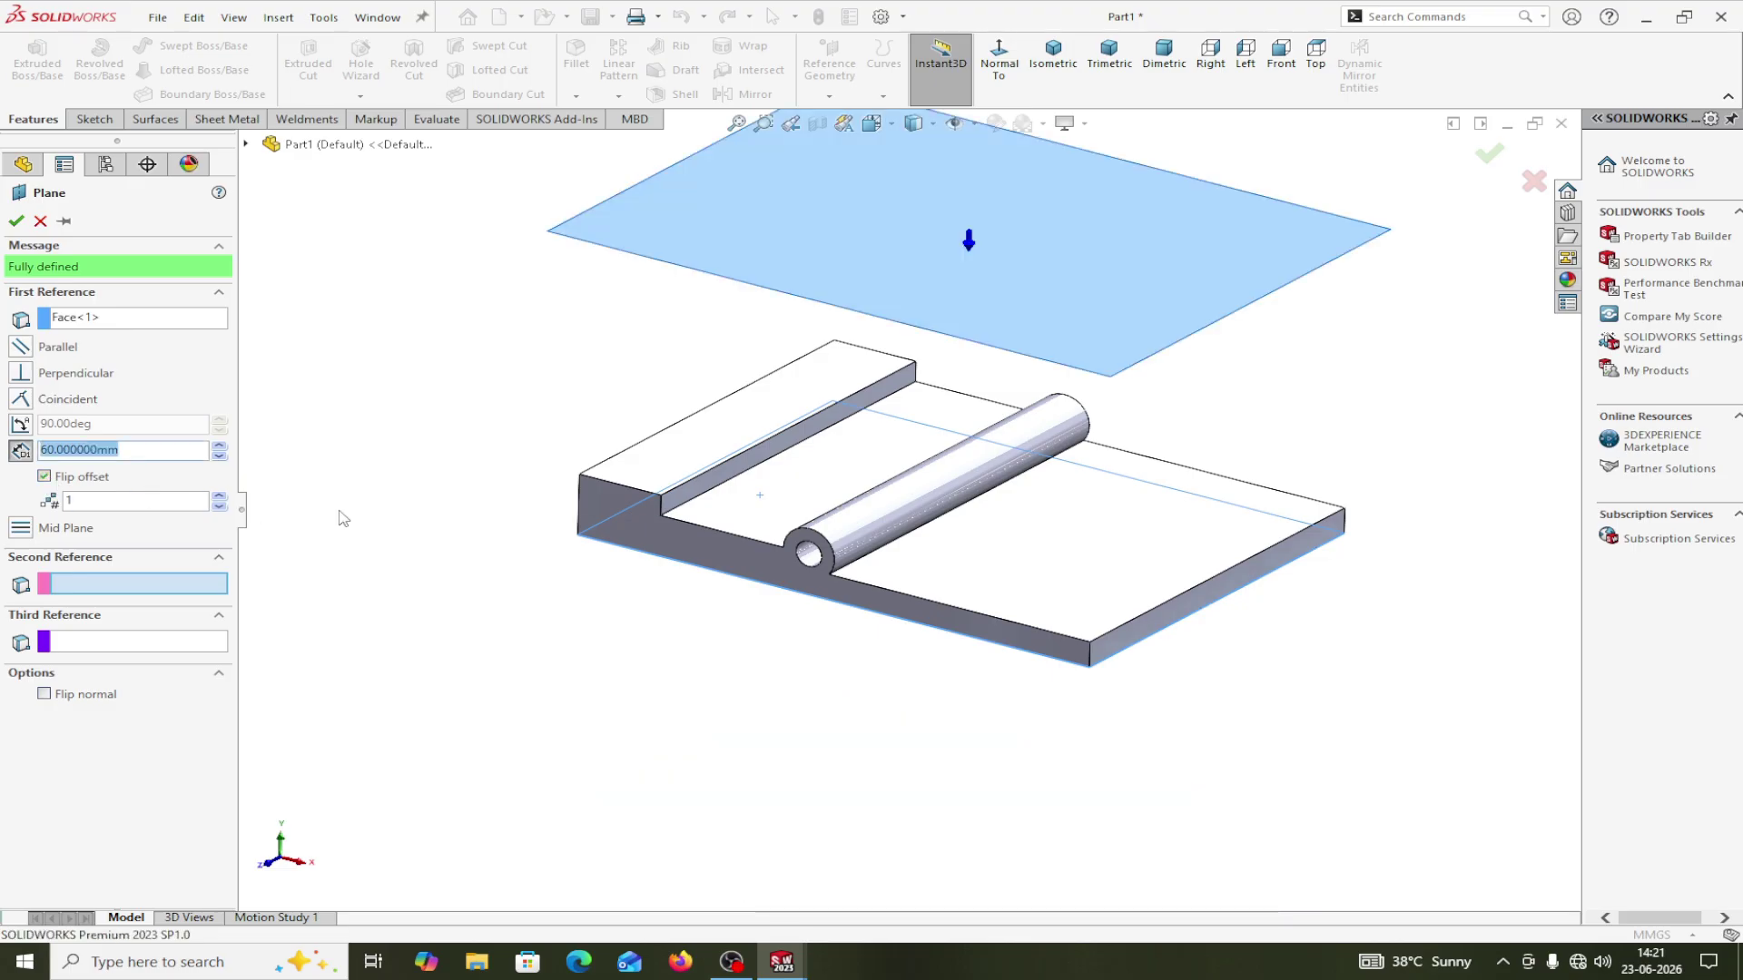
left_click(17, 220)
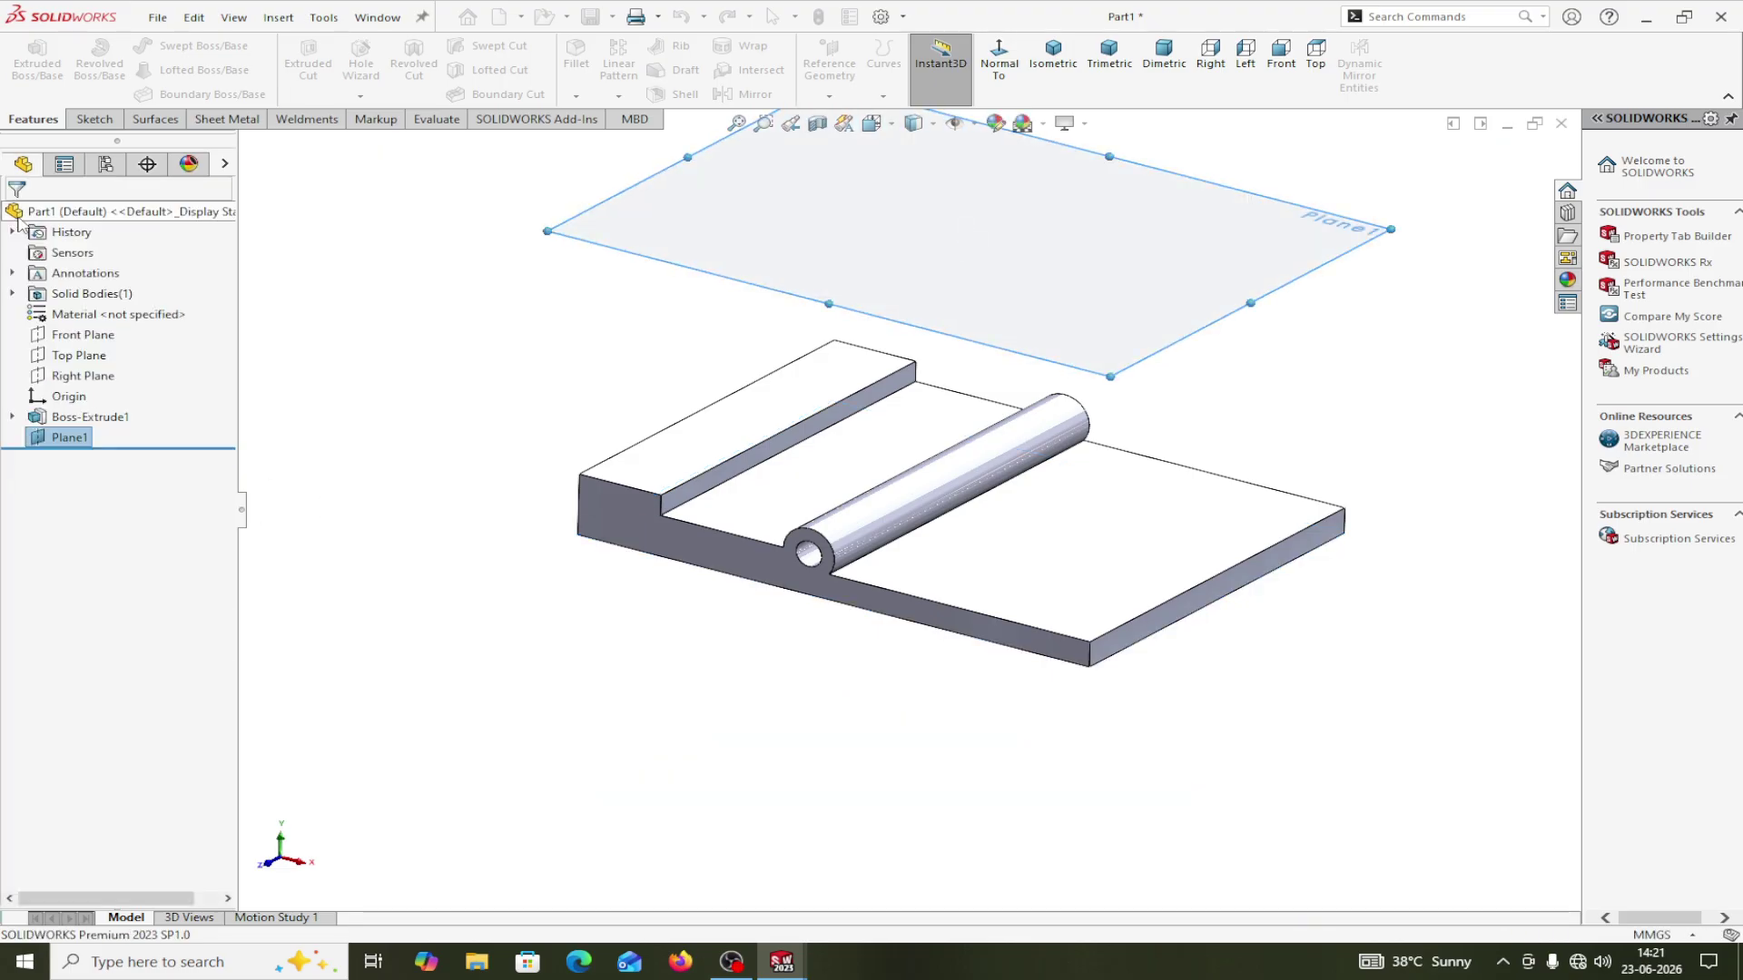
Start a sketch on the offset plane, viewed from above, and draw a circle about 17.3 mm in diameter beyond the cylindrical rib.
left_click(48, 444)
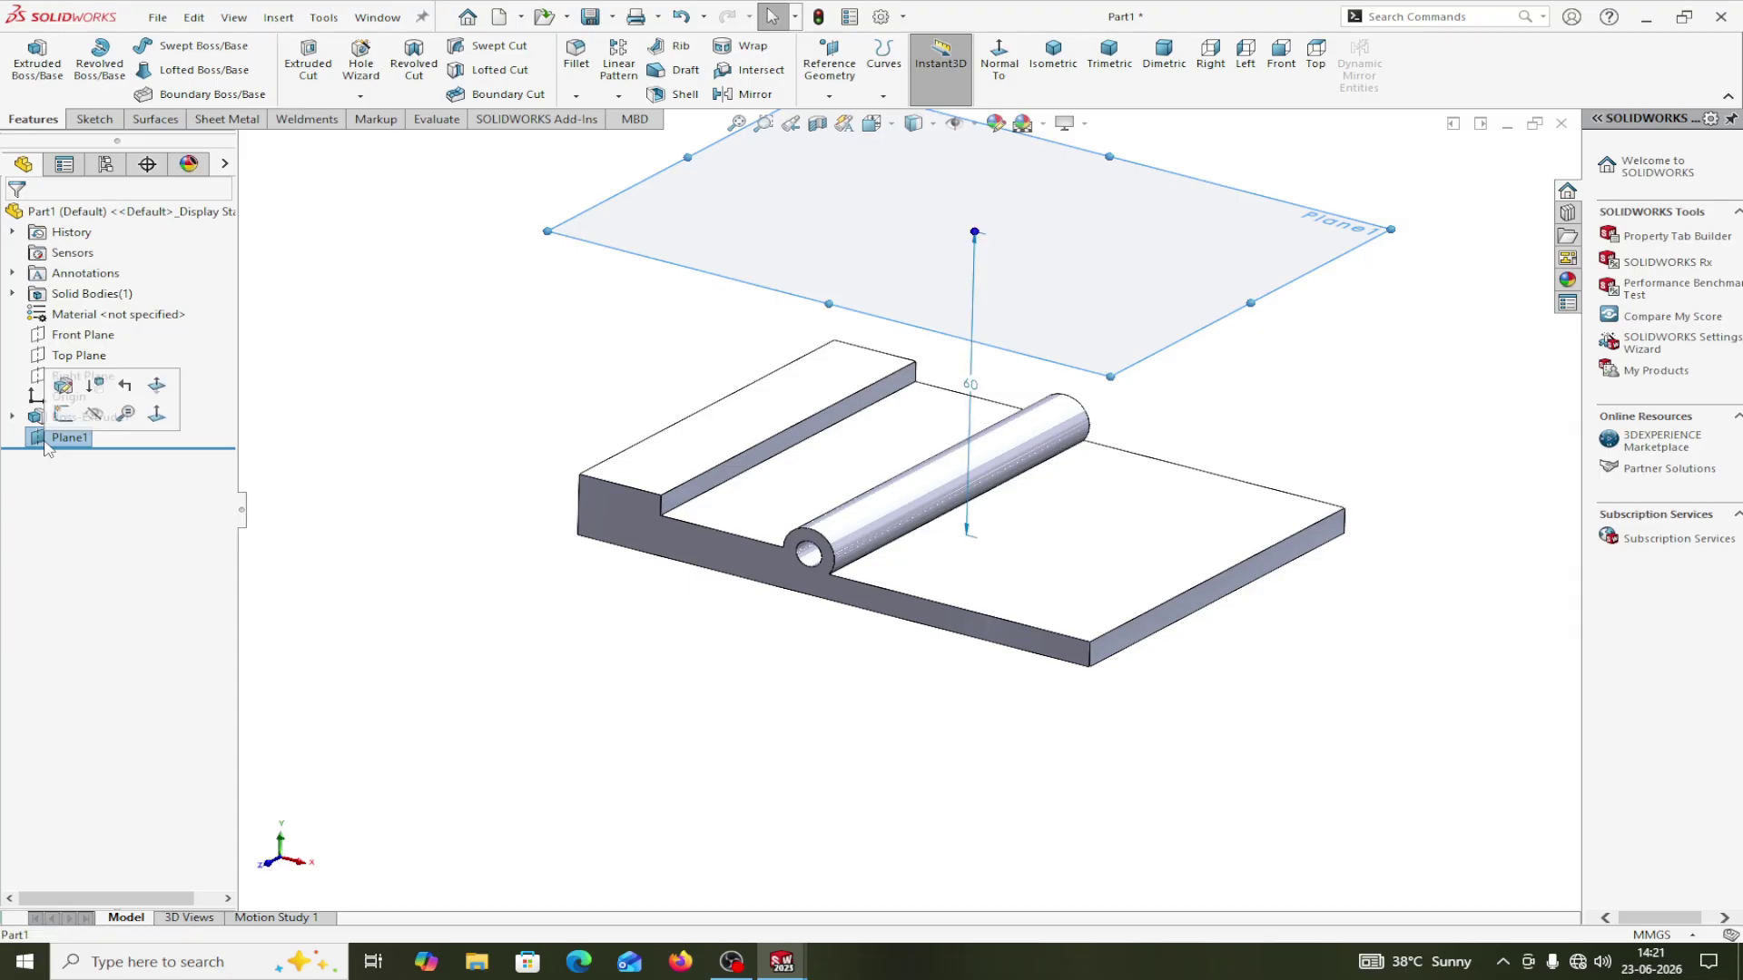
left_click(62, 413)
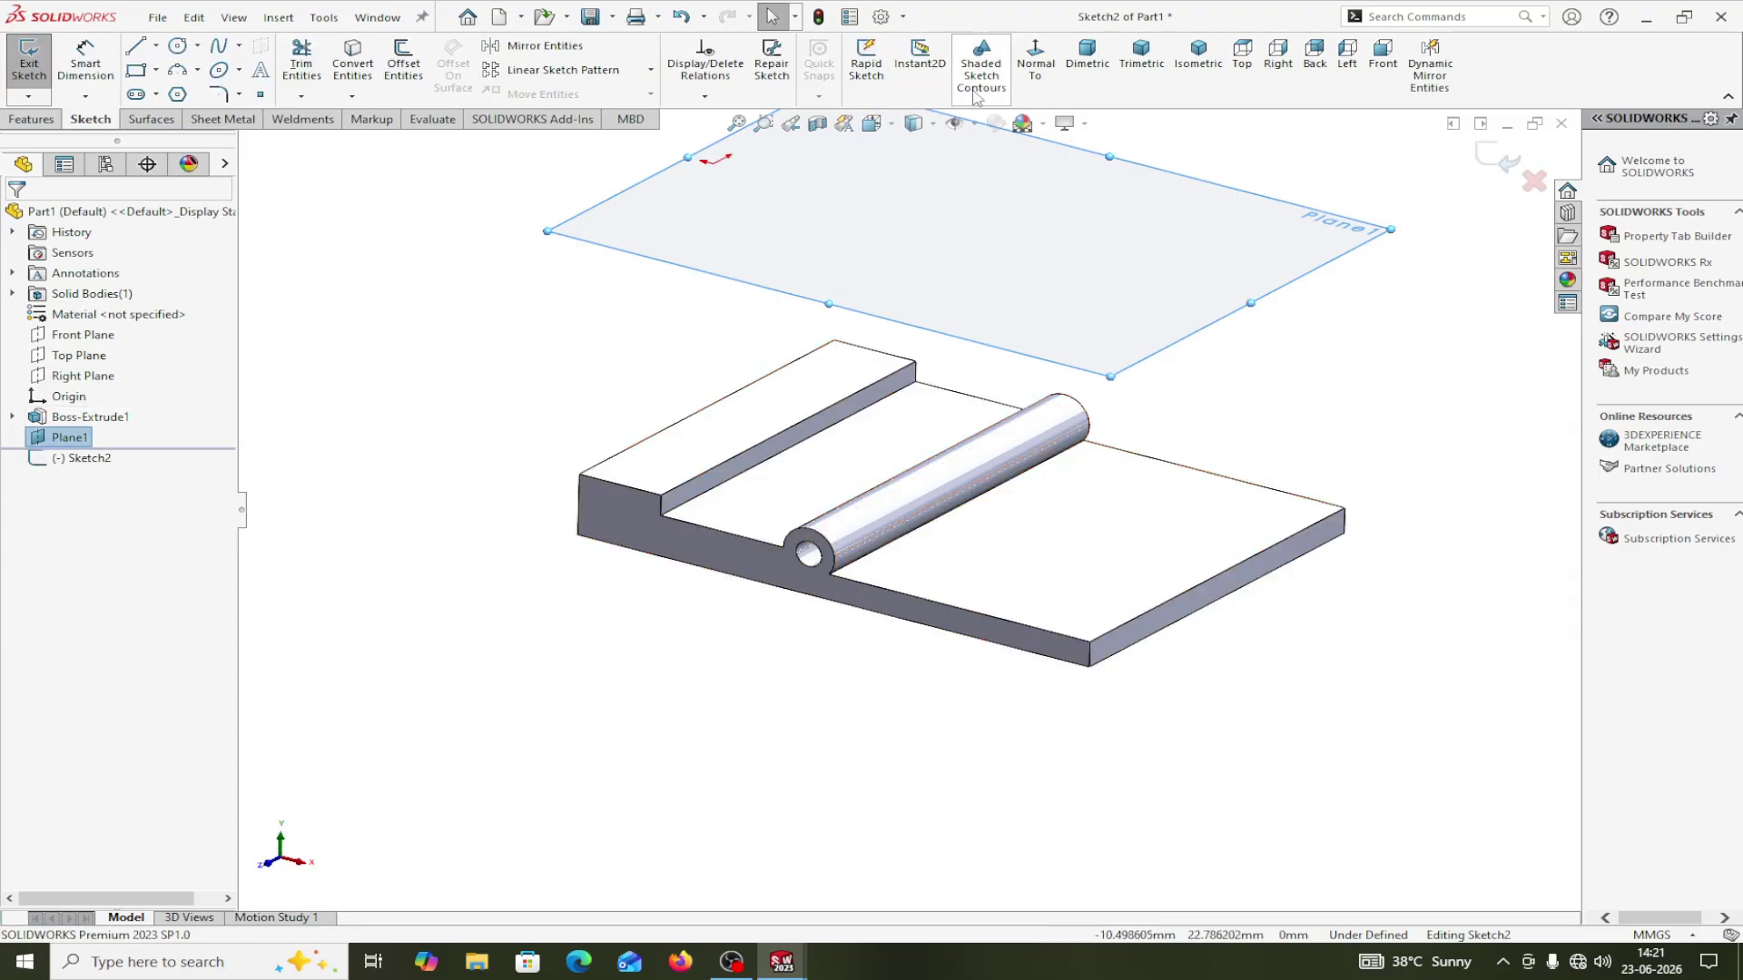
left_click(1038, 75)
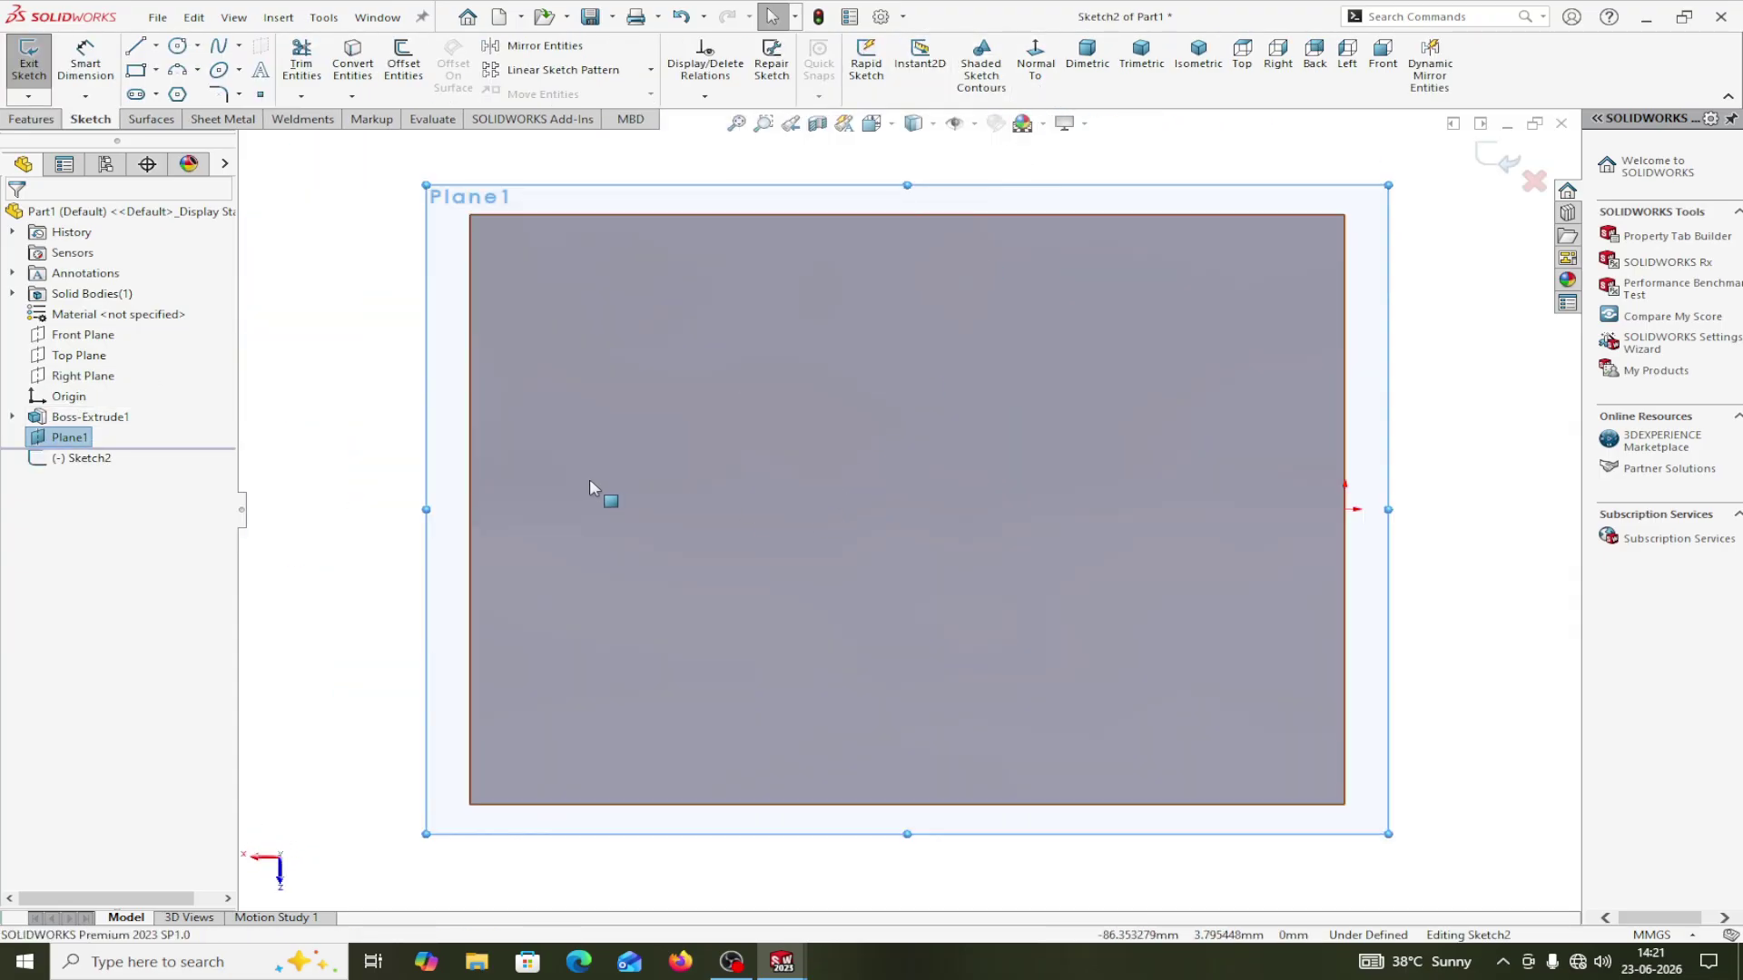
left_click(1044, 68)
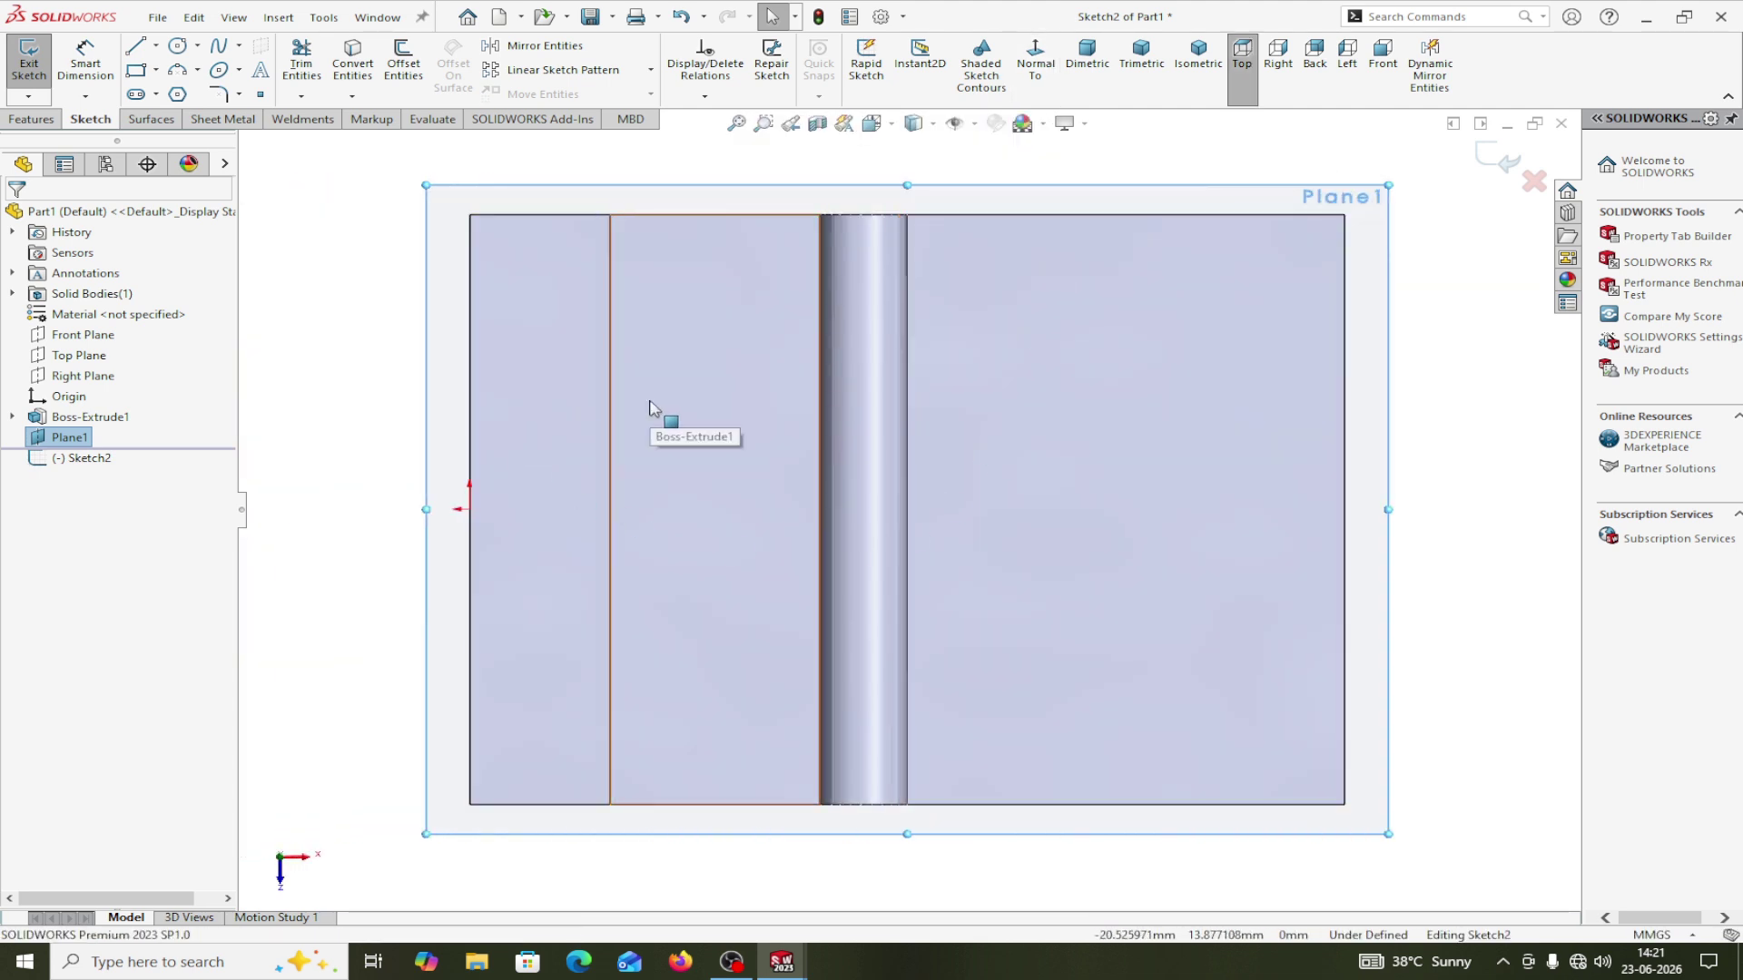
left_click(178, 46)
left_click(1014, 382)
left_click(1065, 438)
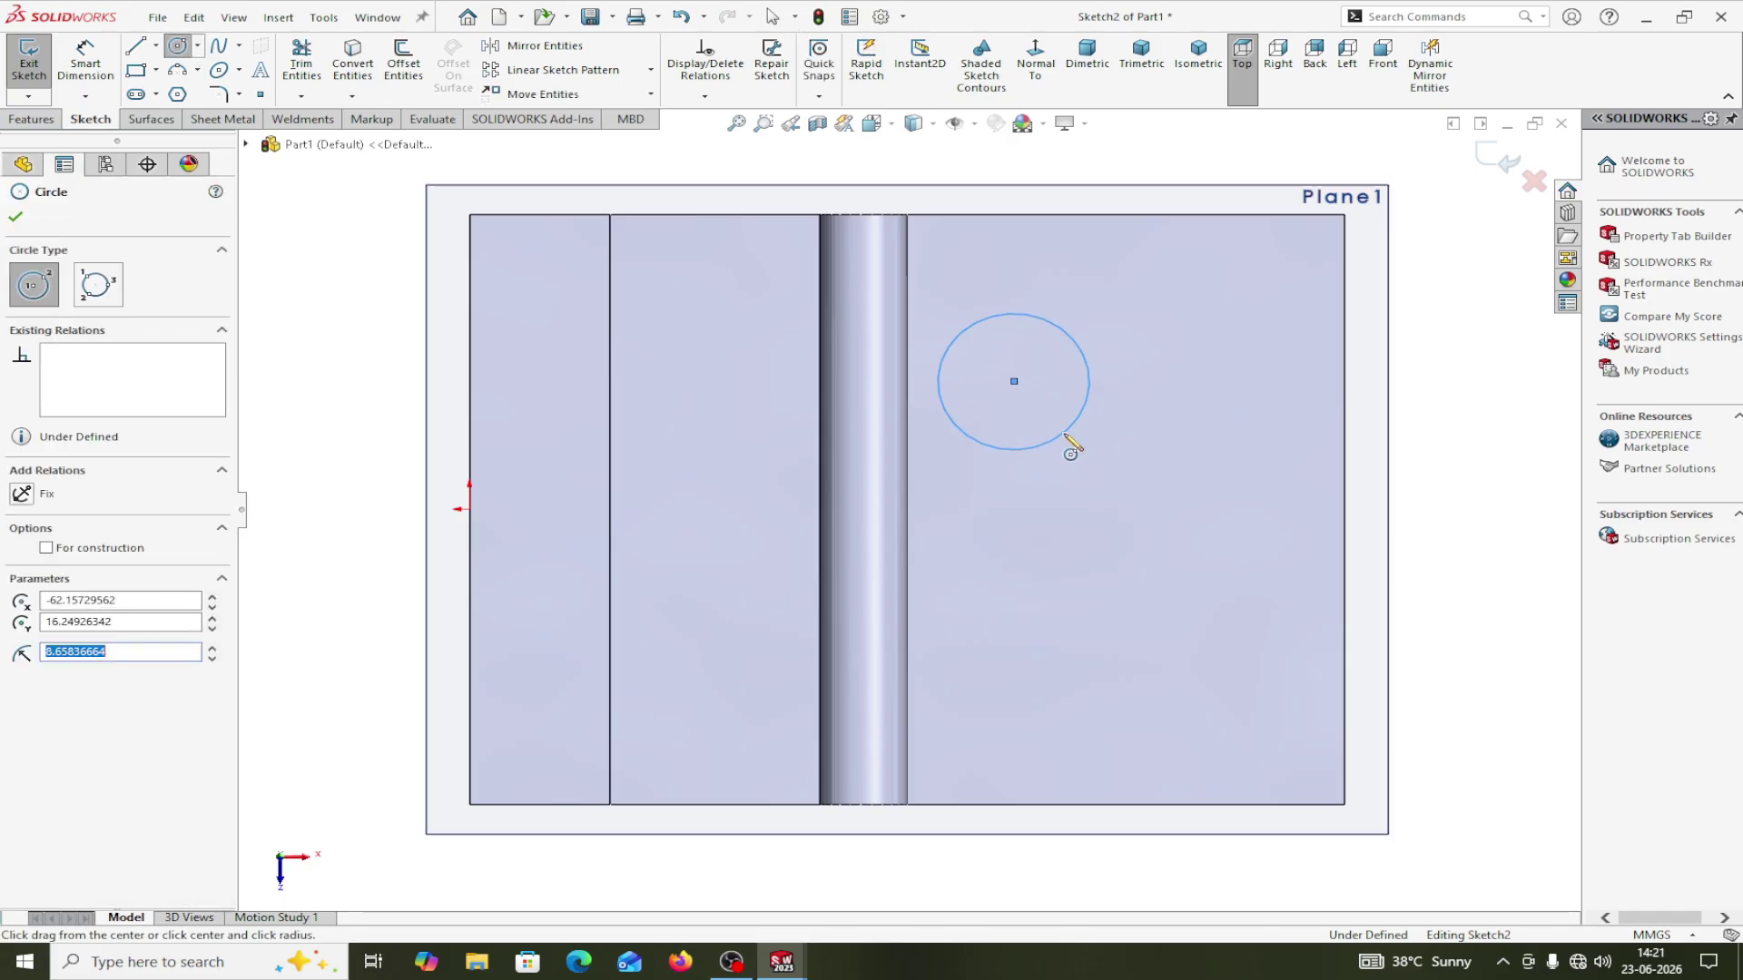
right_click(1071, 445)
left_click(1135, 454)
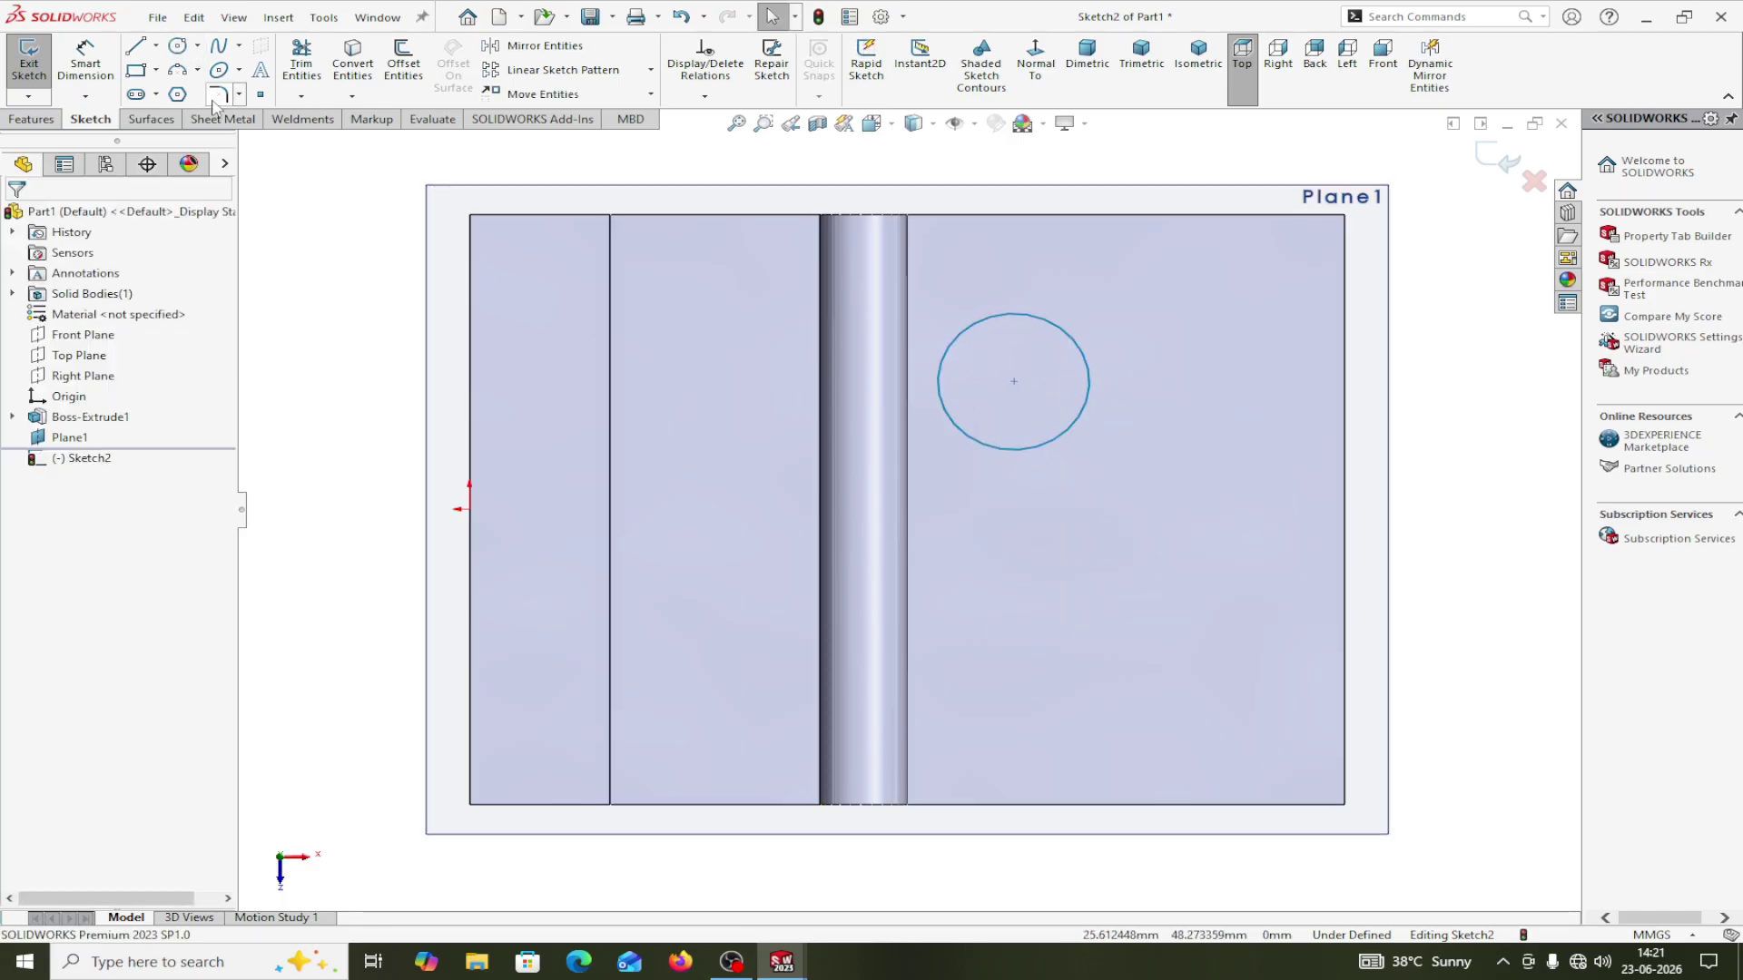
Draw a centerline from the origin to the circle's centre and make it horizontal.
left_click(155, 46)
left_click(182, 90)
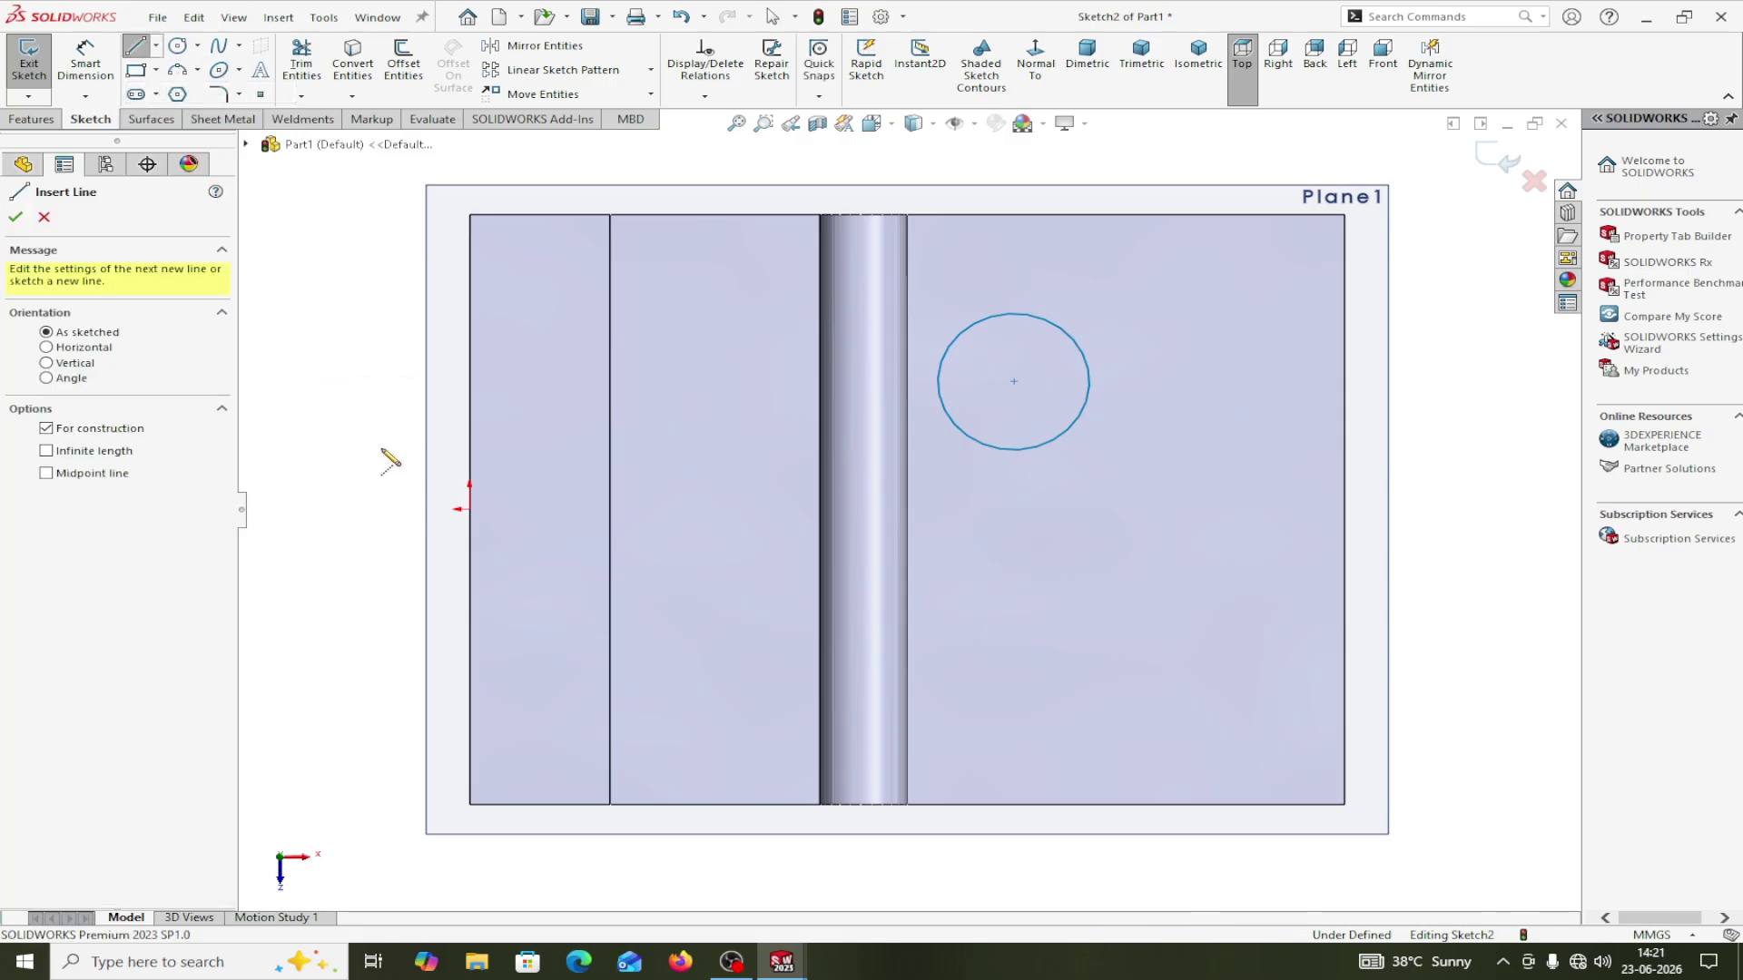
left_click(469, 509)
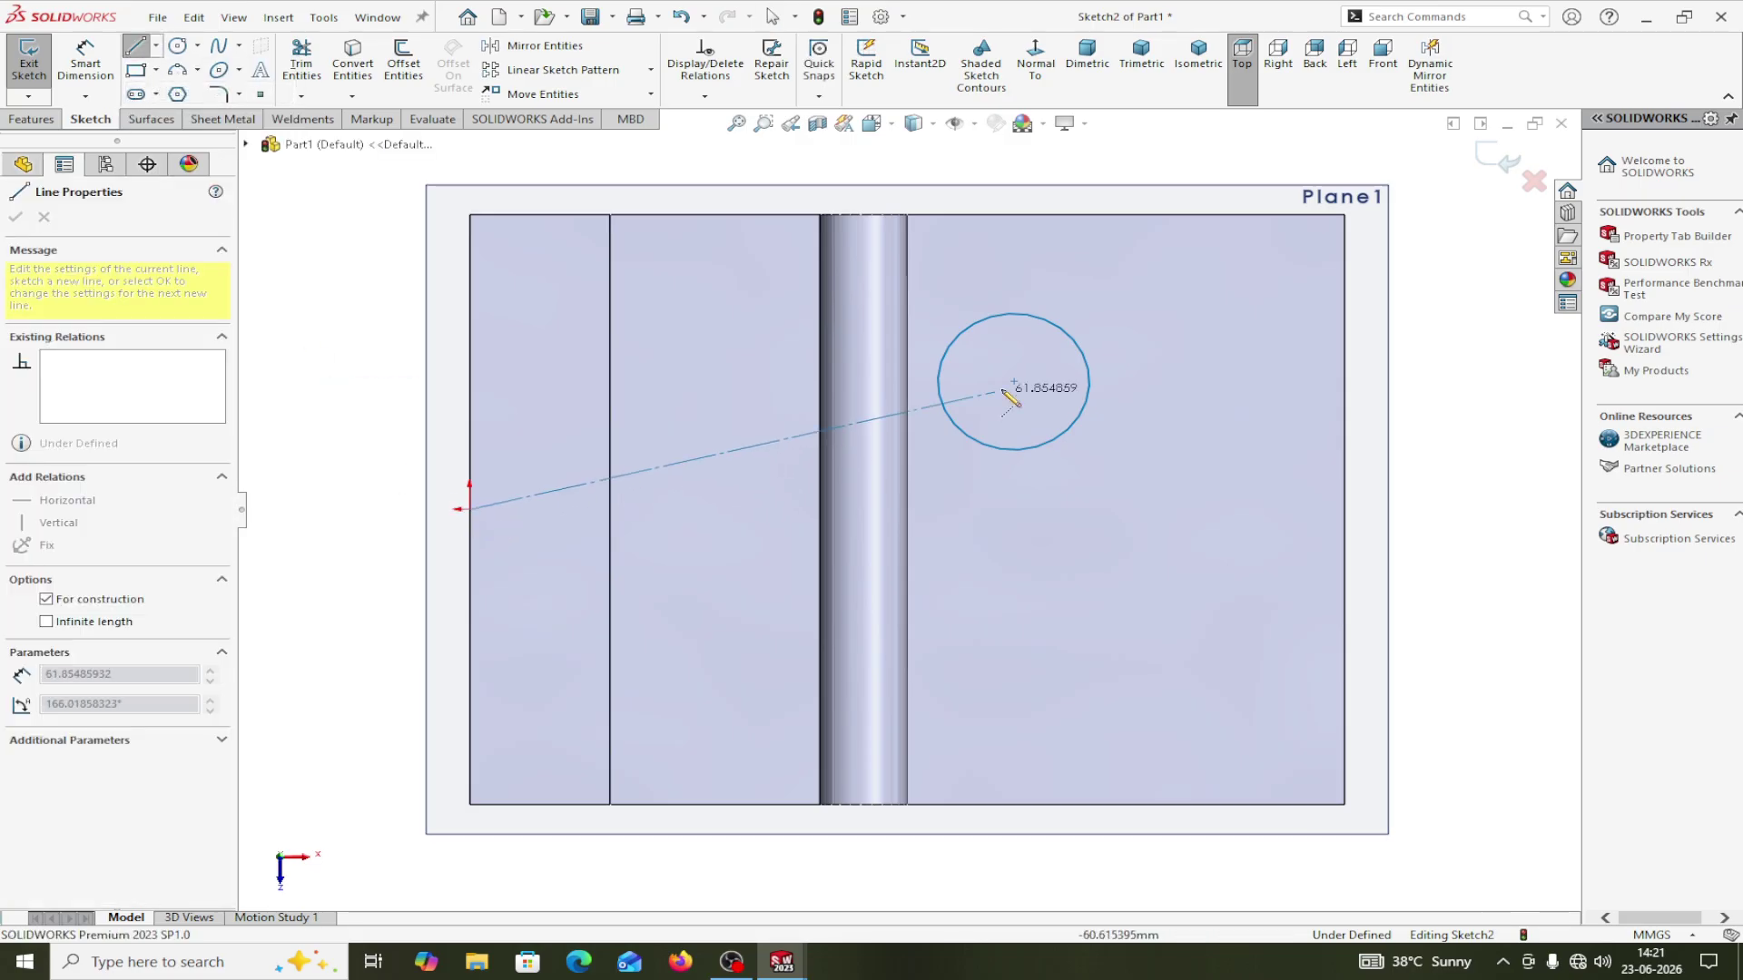
left_click(1014, 381)
right_click(1014, 383)
left_click(1053, 397)
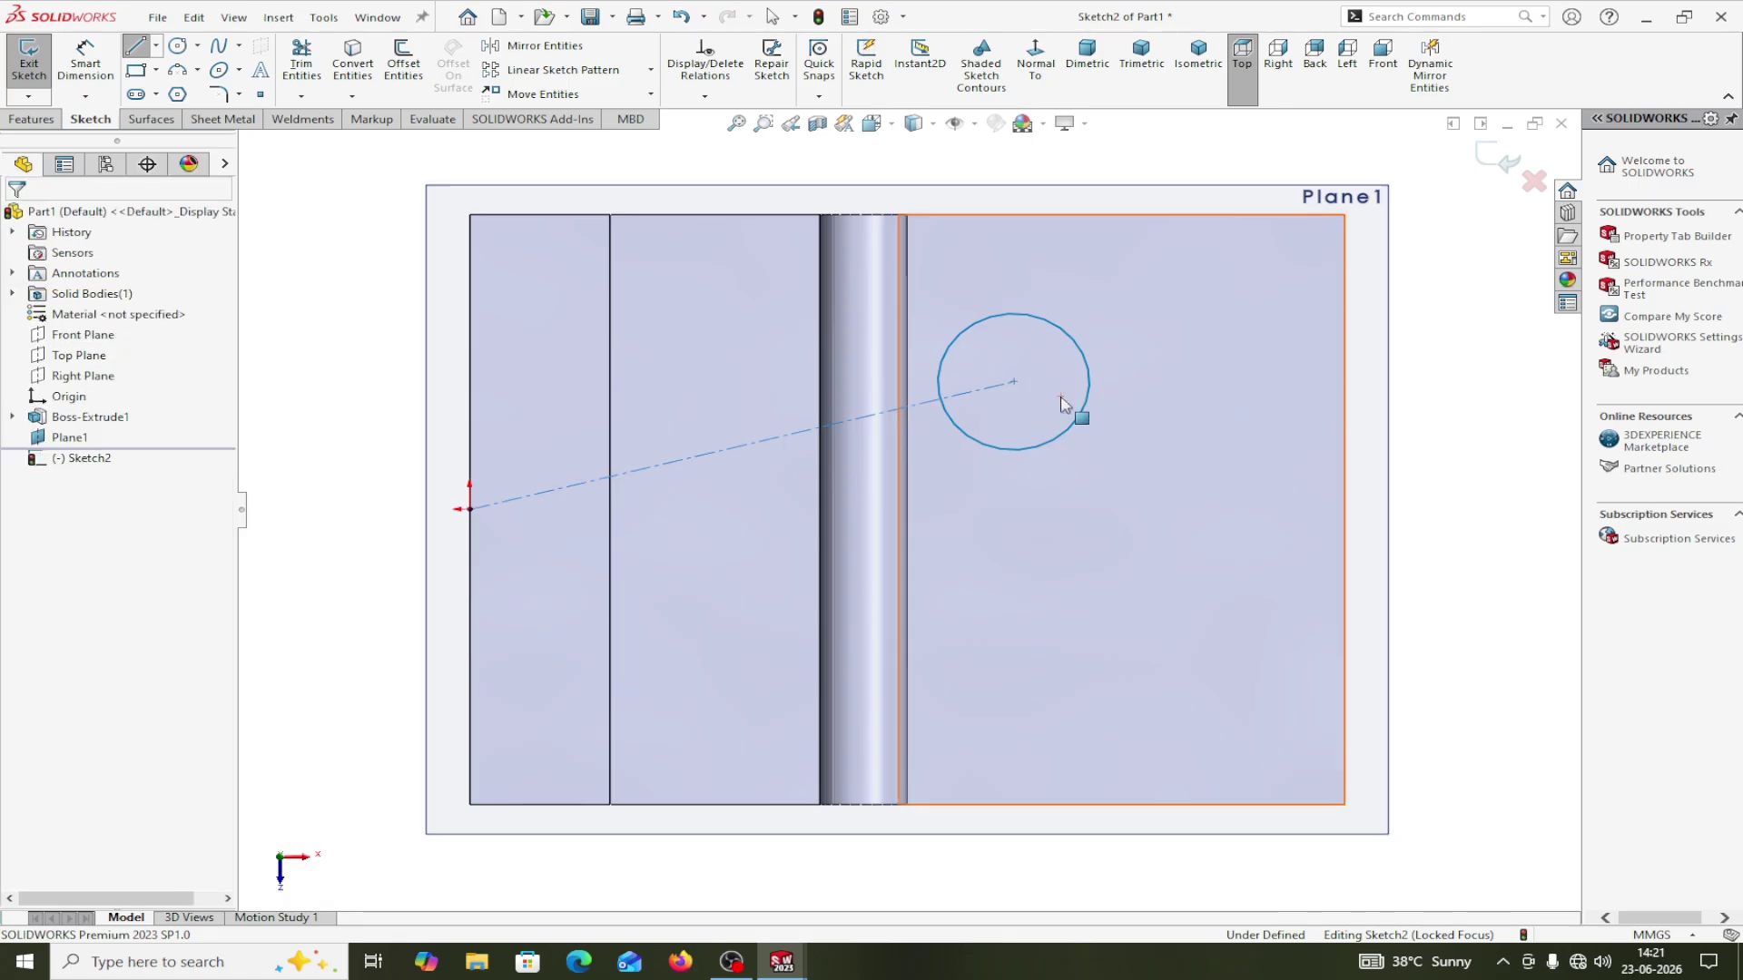
left_click(769, 447)
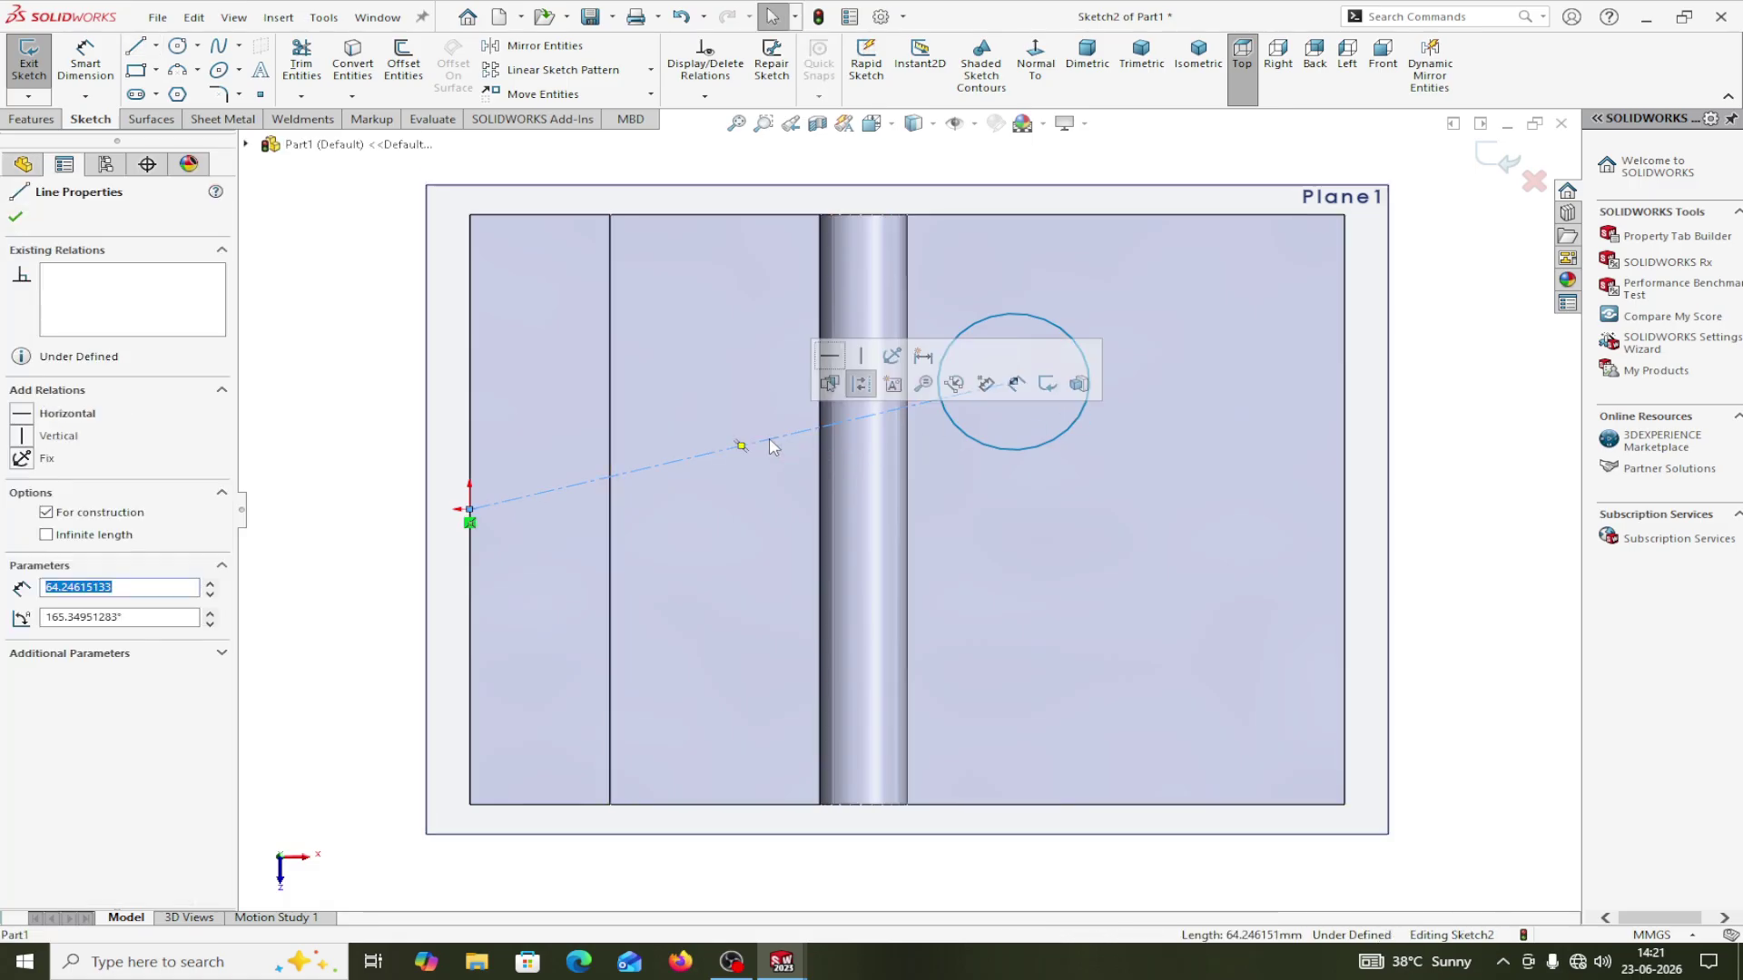
left_click(829, 356)
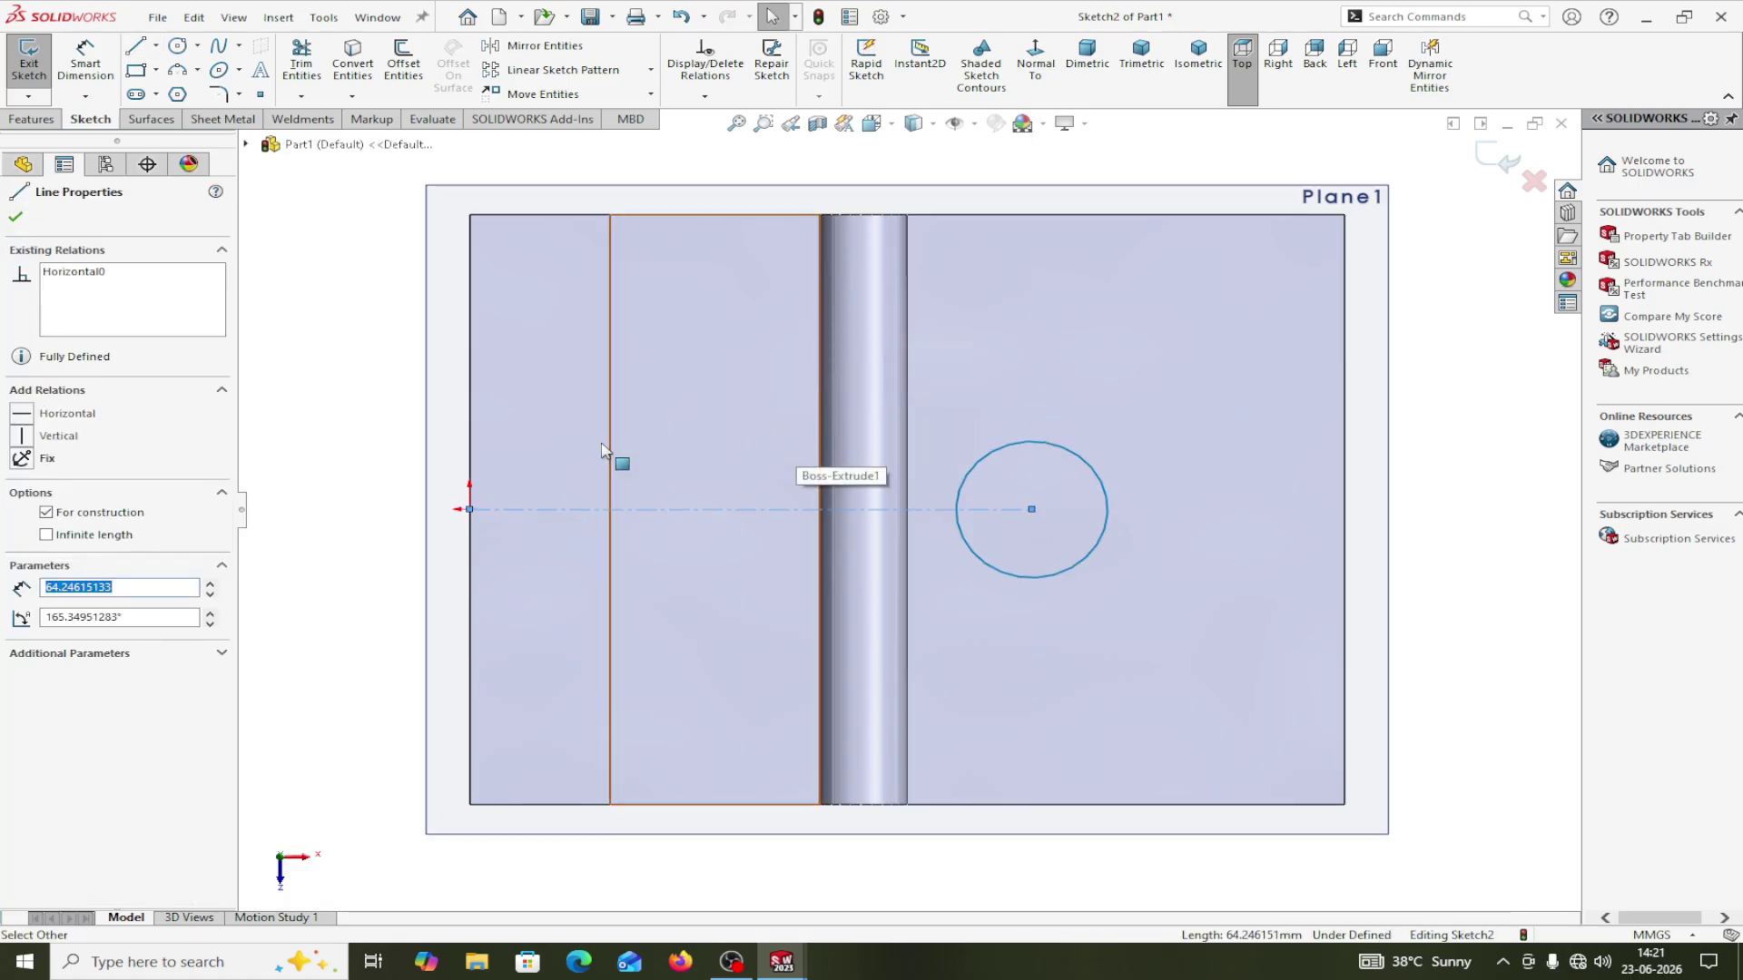
left_click(16, 218)
Dimension the circle's diameter as 36 mm.
left_click(85, 63)
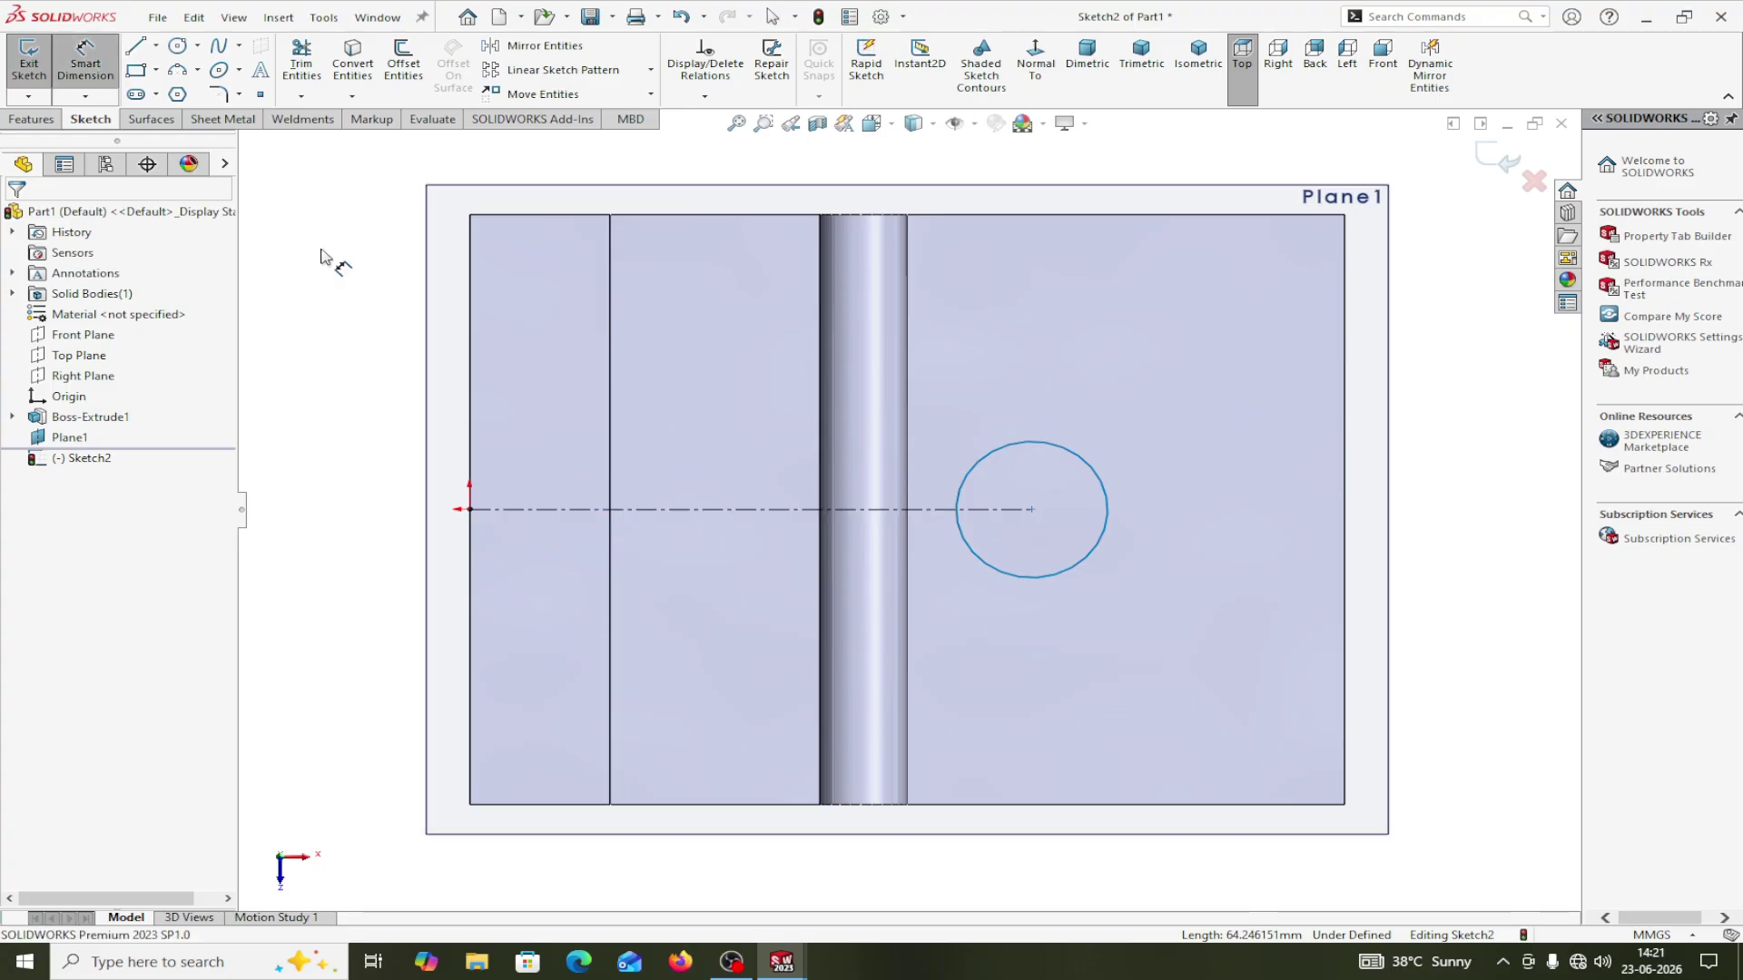
left_click(1030, 582)
left_click(733, 641)
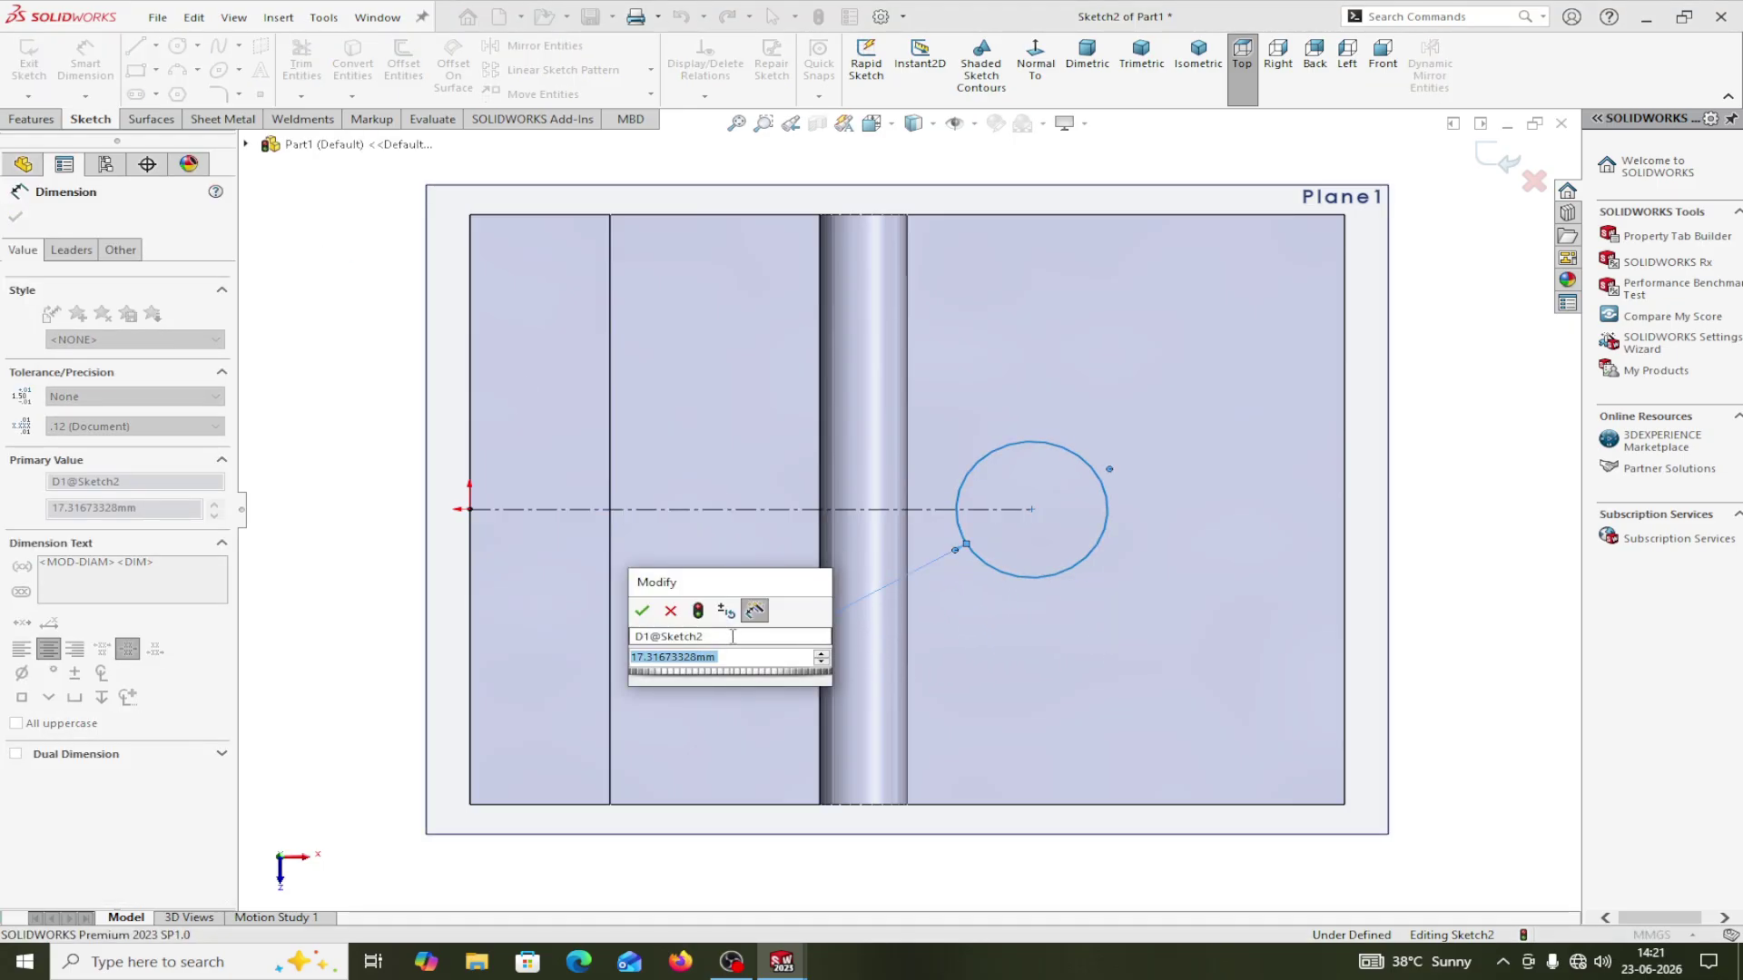
type("36")
left_click(646, 610)
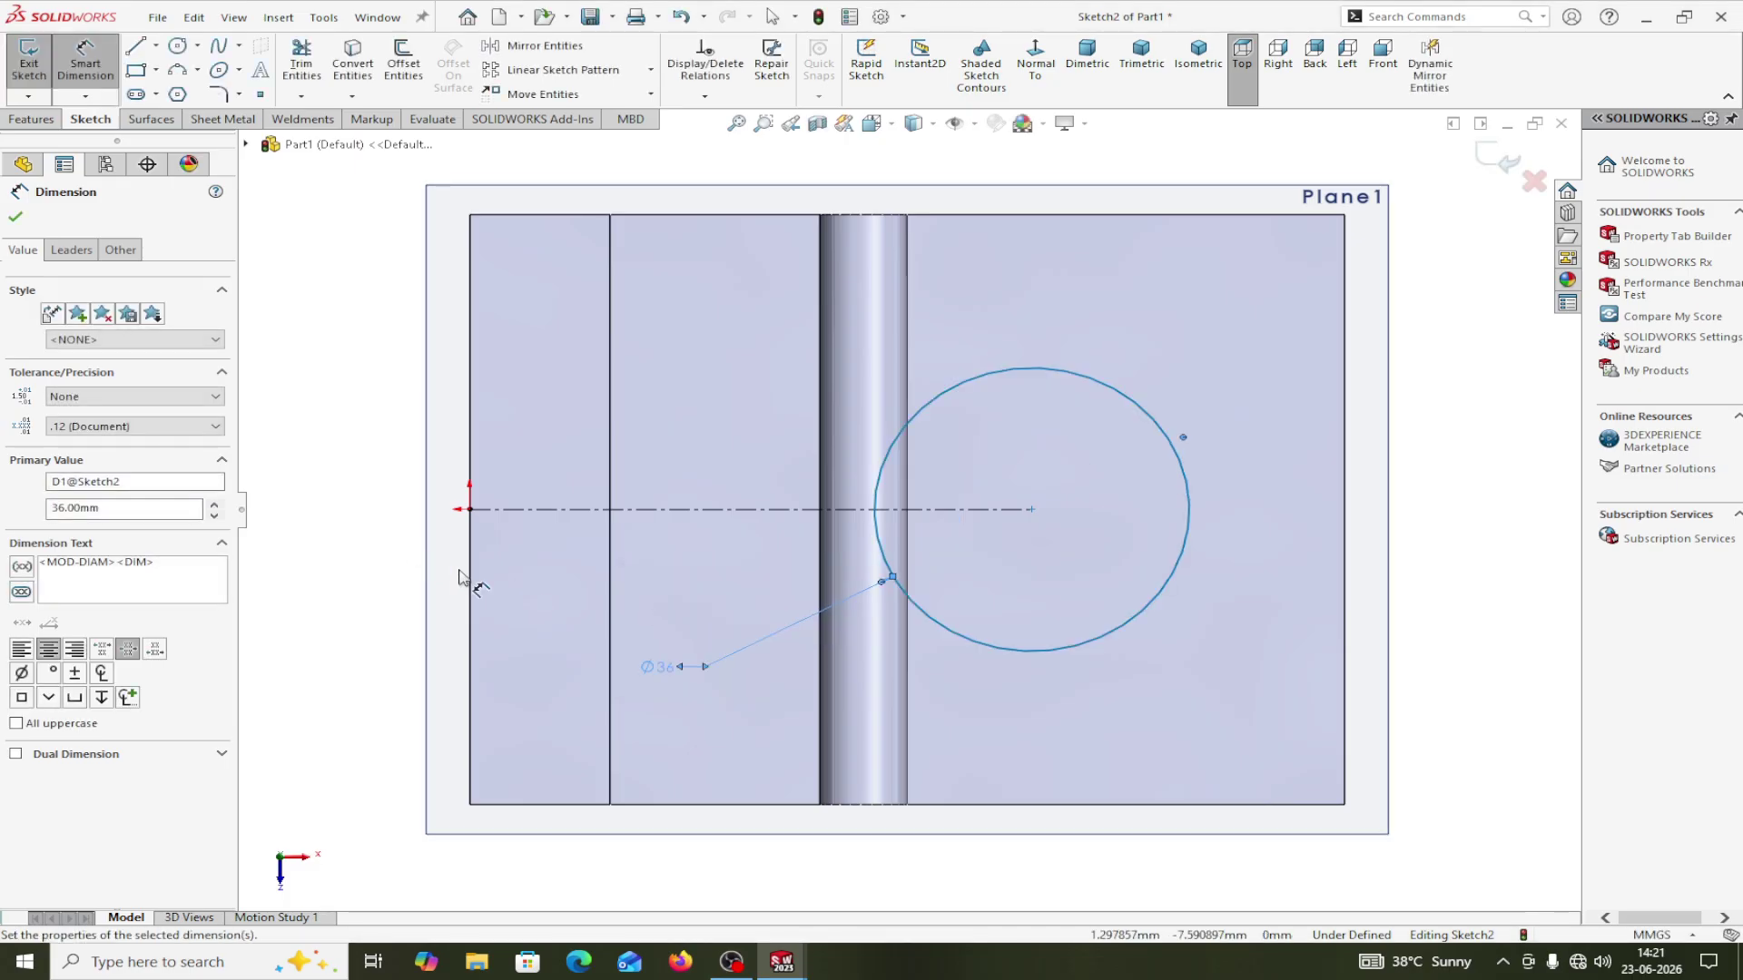
Dimension the horizontal distance from the origin to the circle's centre as 45 mm.
left_click(471, 510)
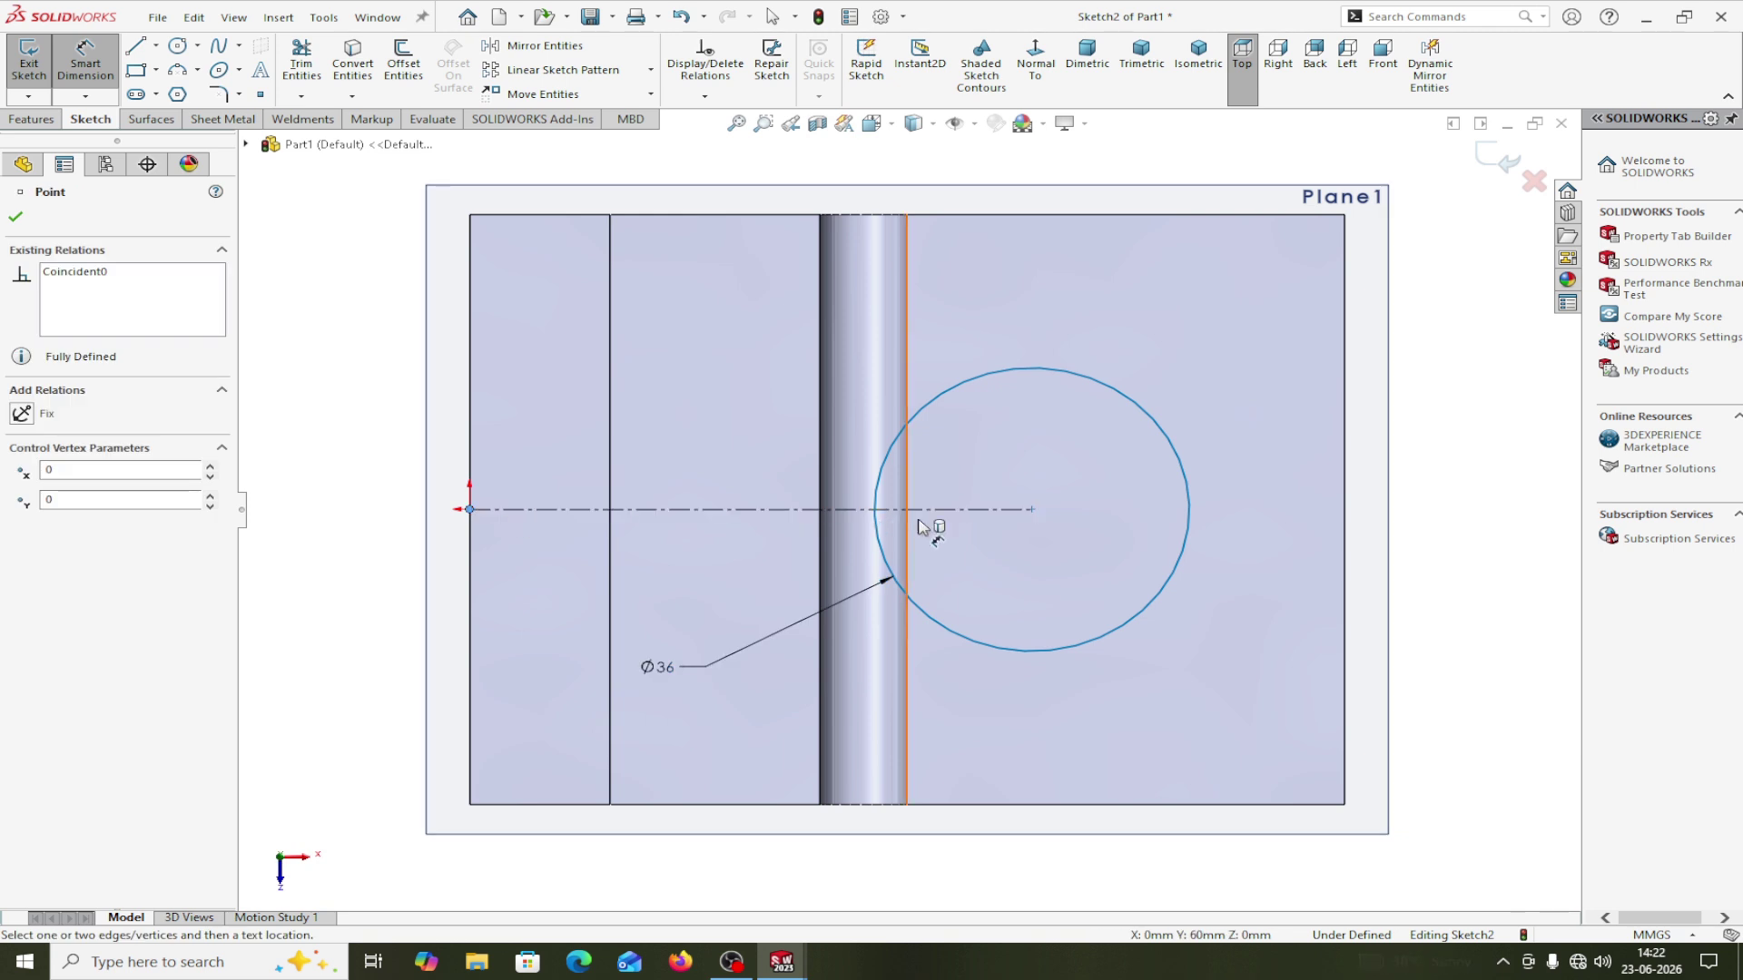
left_click(1033, 510)
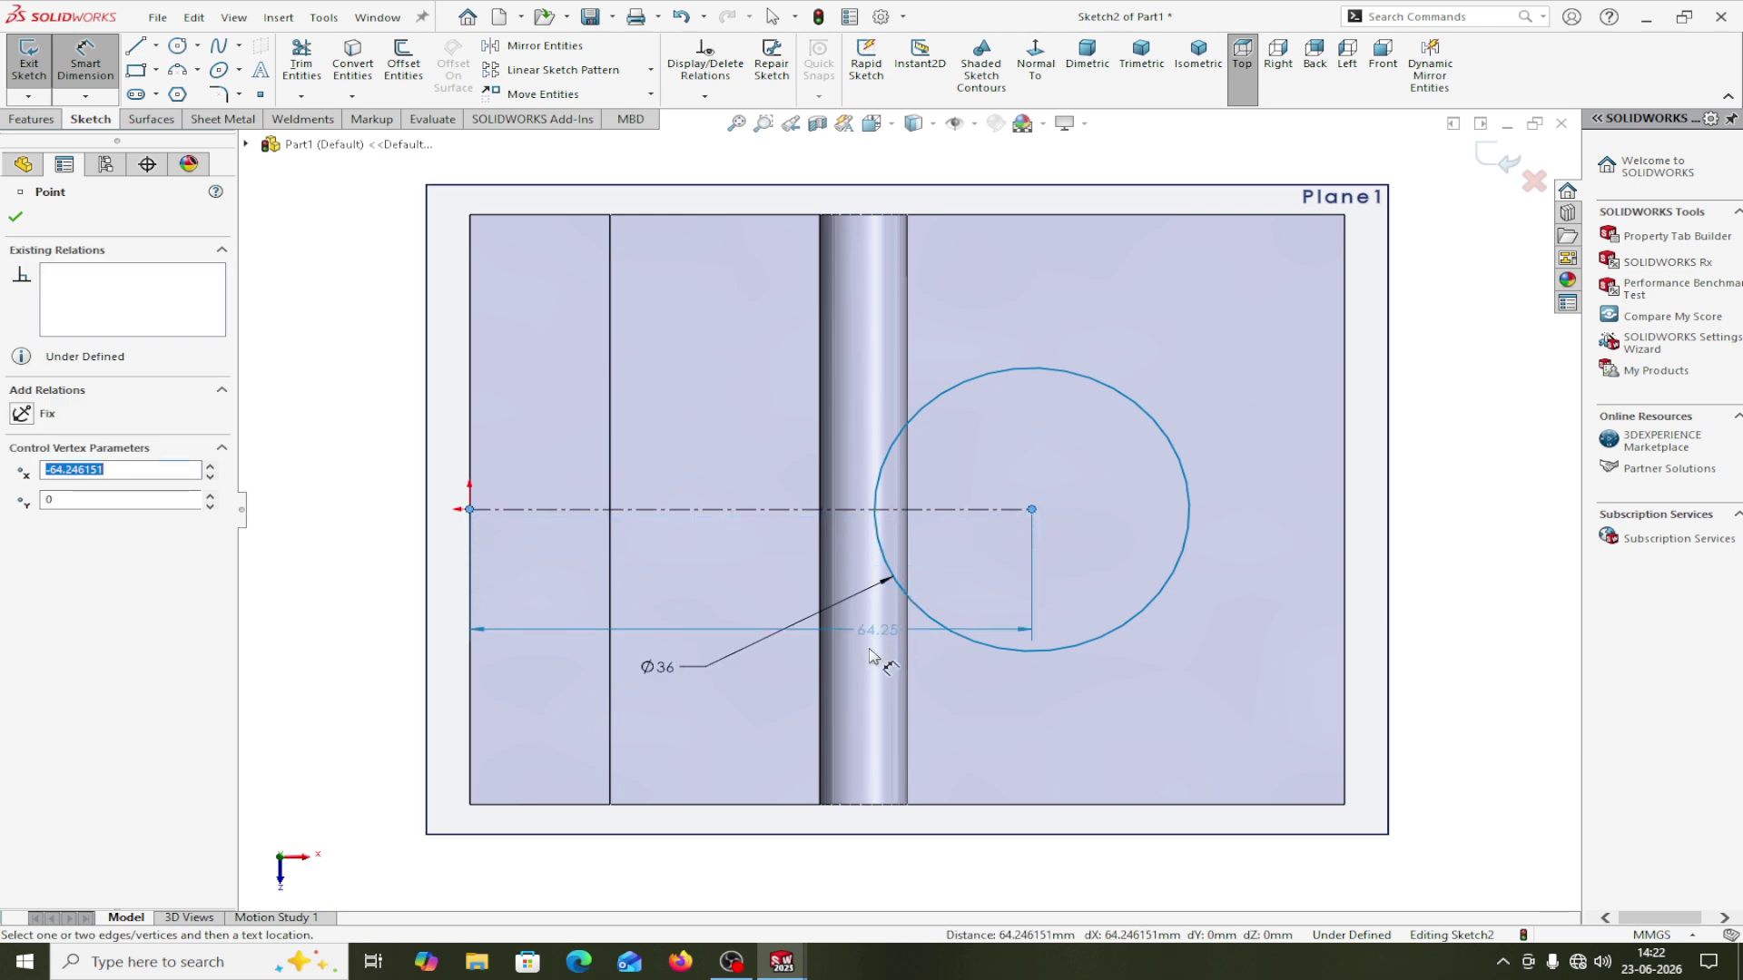
left_click(761, 717)
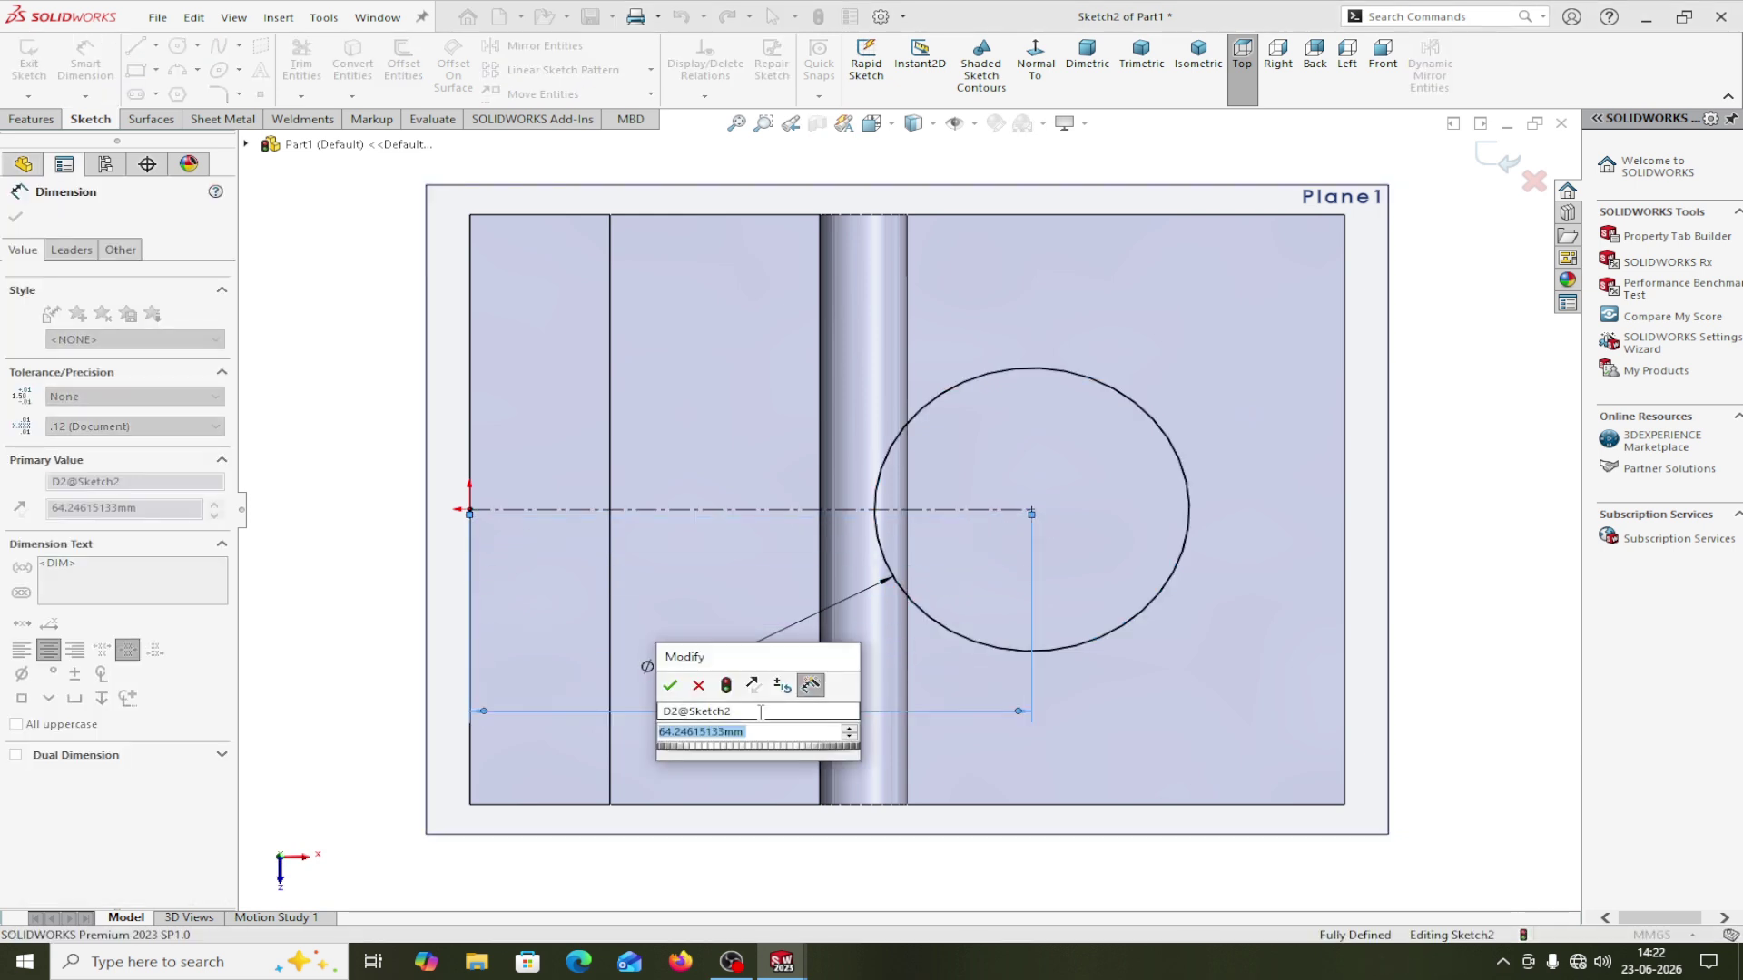
type("45")
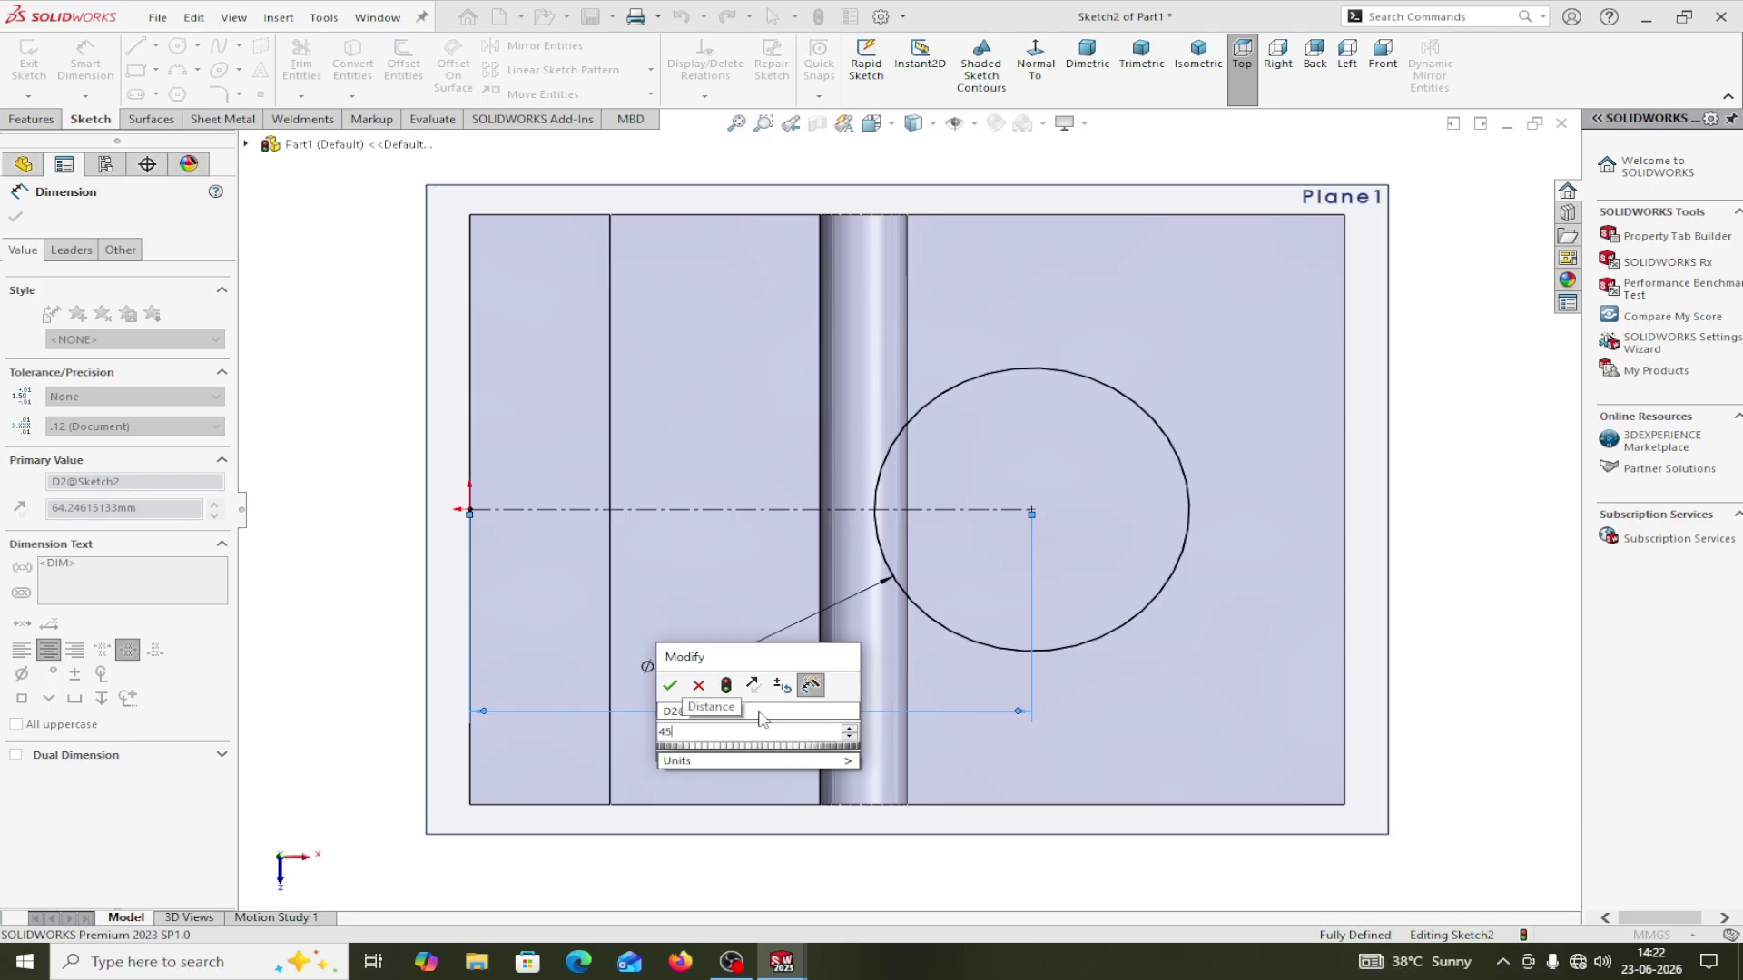
key("Return")
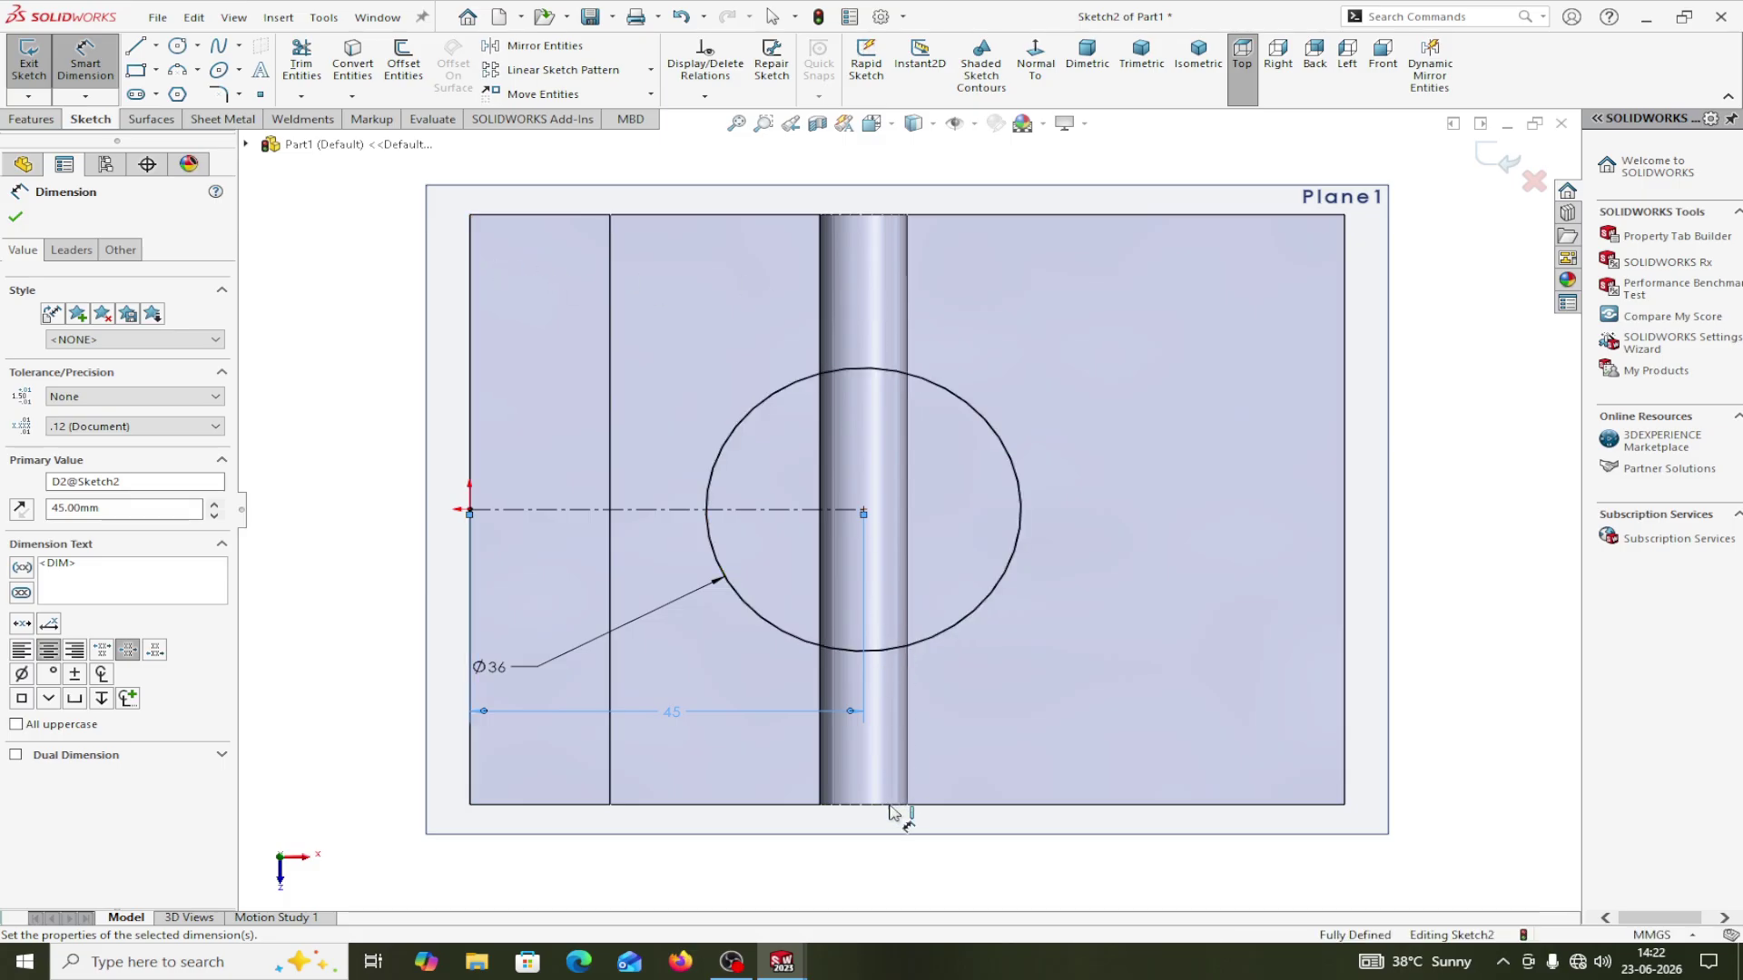
left_click(15, 216)
Extrude the 36 mm circle down to the base as a boss with the Up To Next end condition, merging the result.
left_click(38, 119)
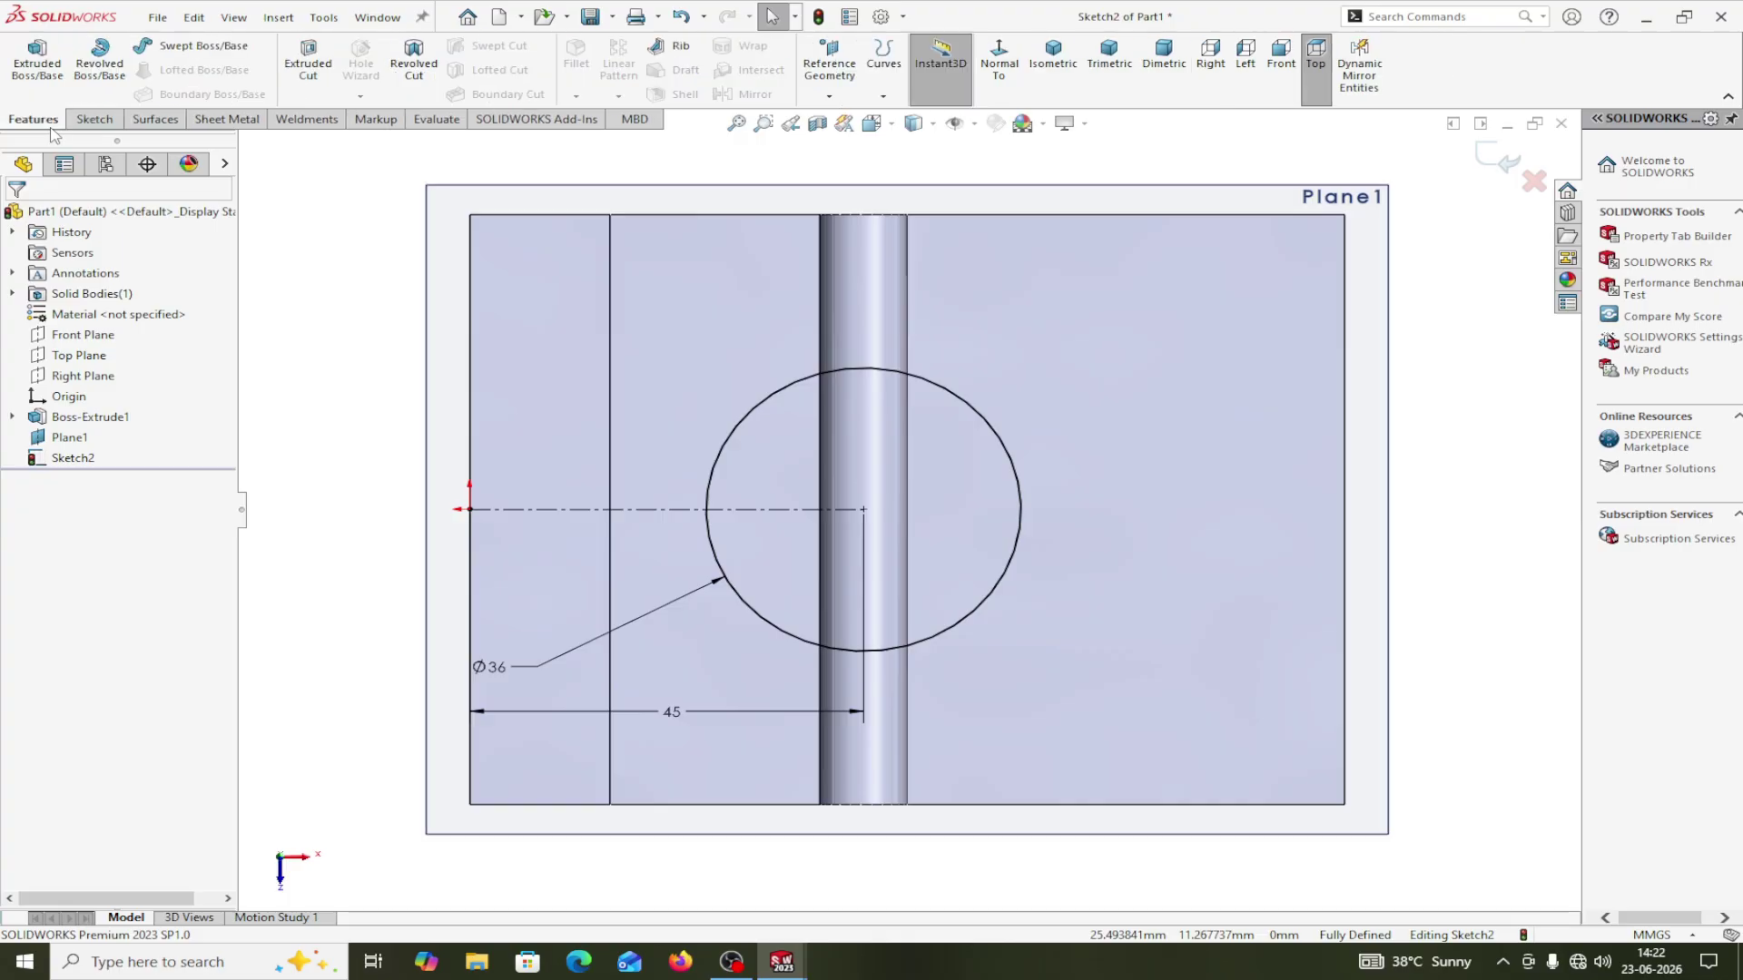
left_click(37, 62)
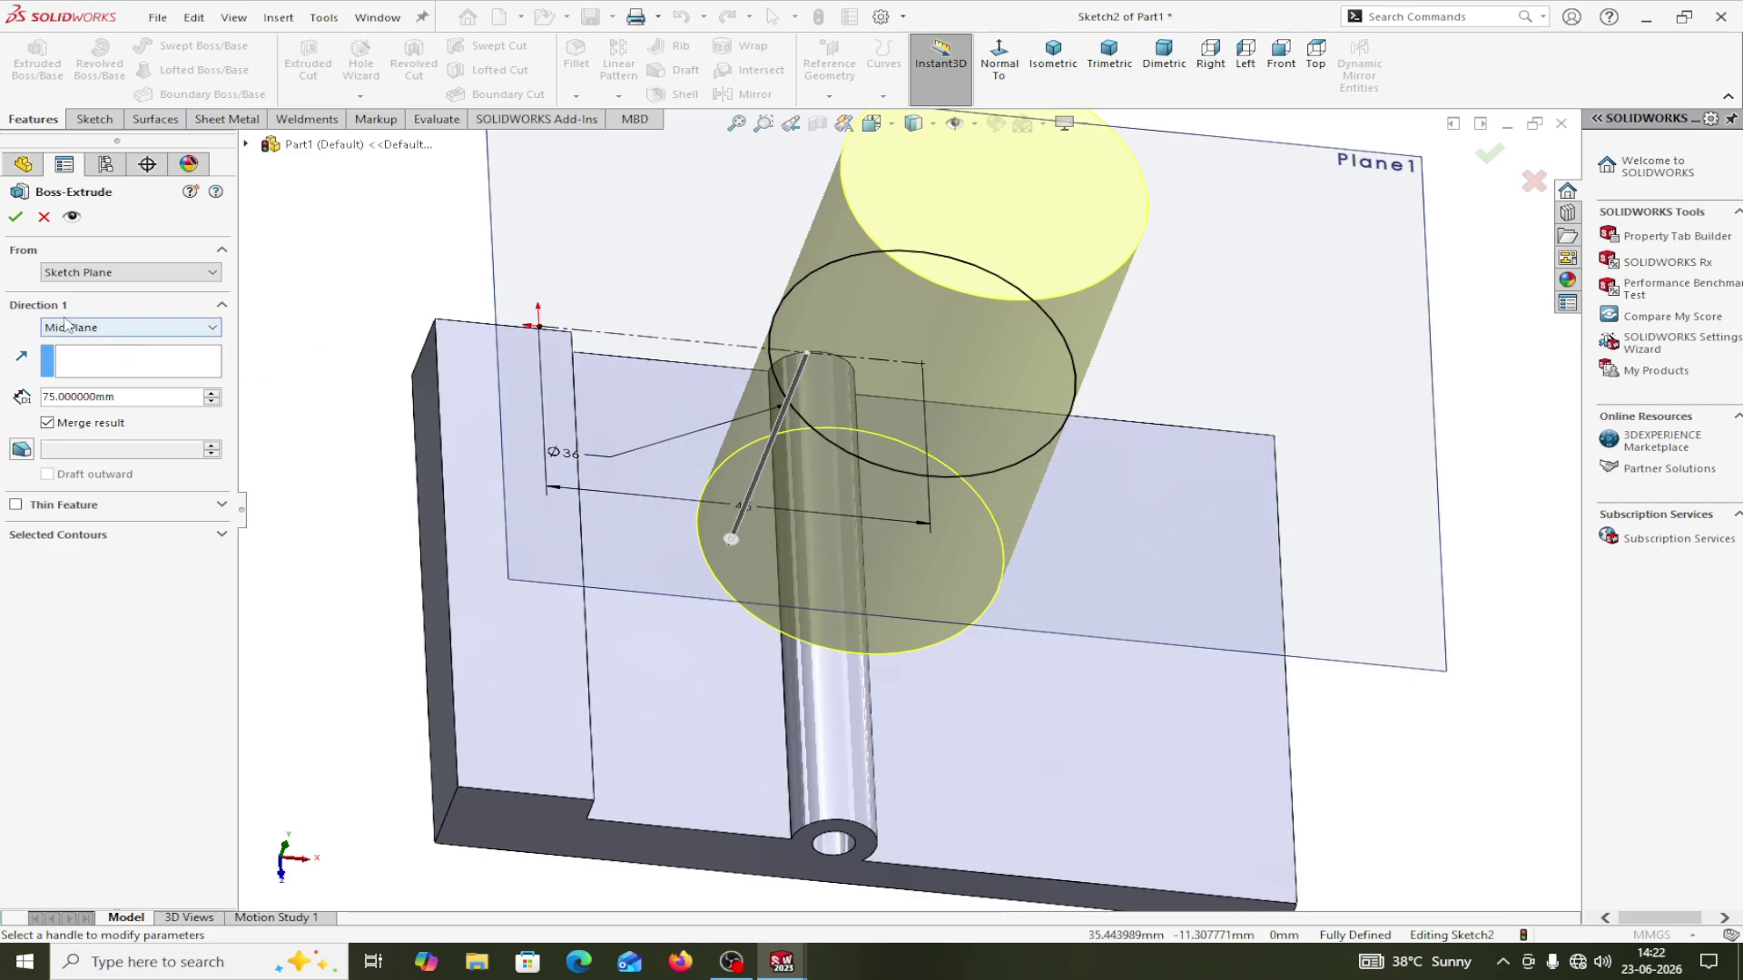
left_click(104, 329)
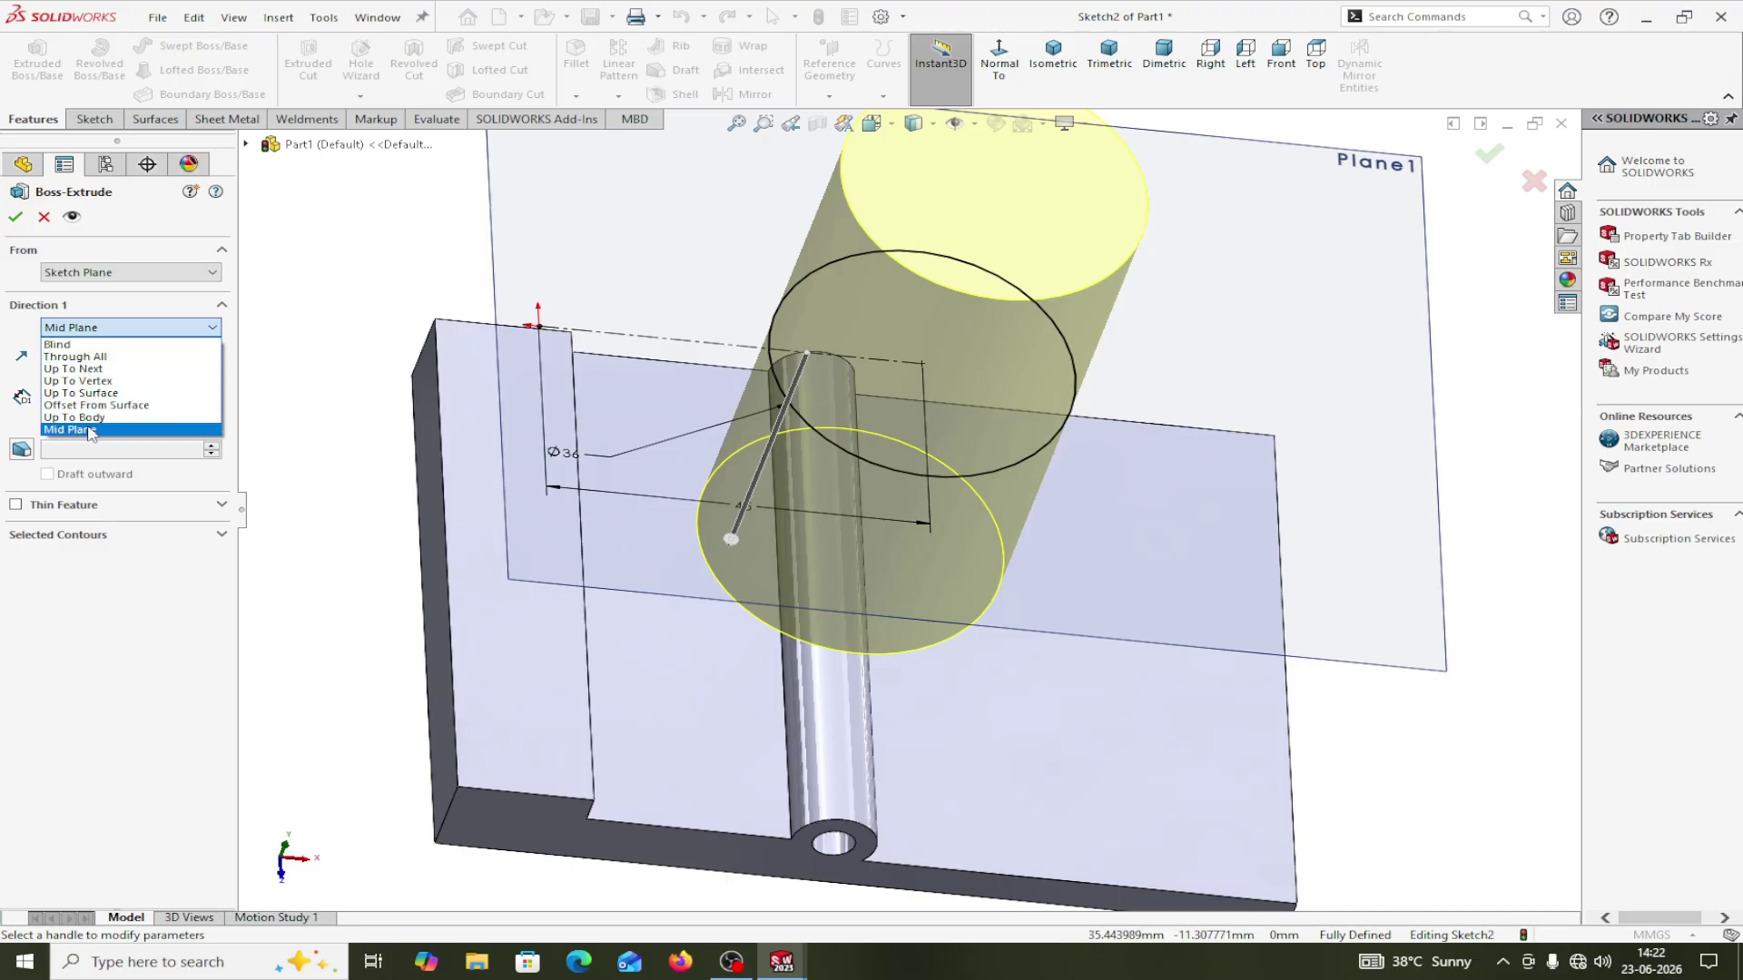
left_click(82, 370)
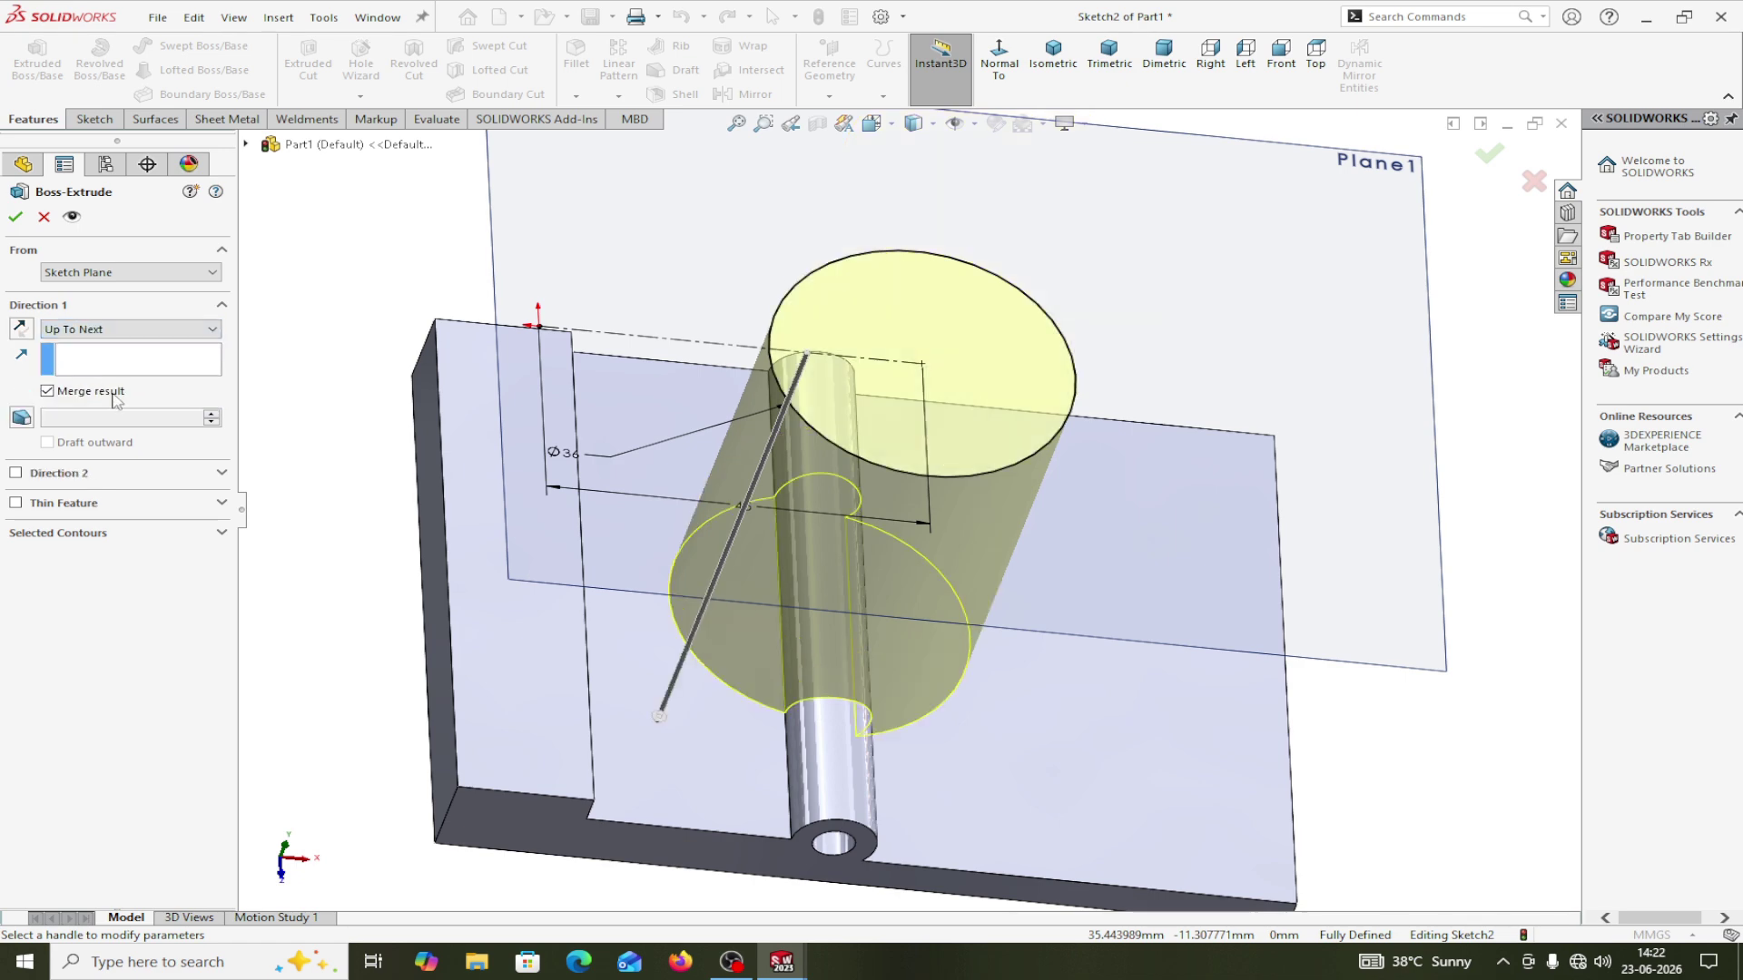
middle_click_drag(293, 491, 269, 343)
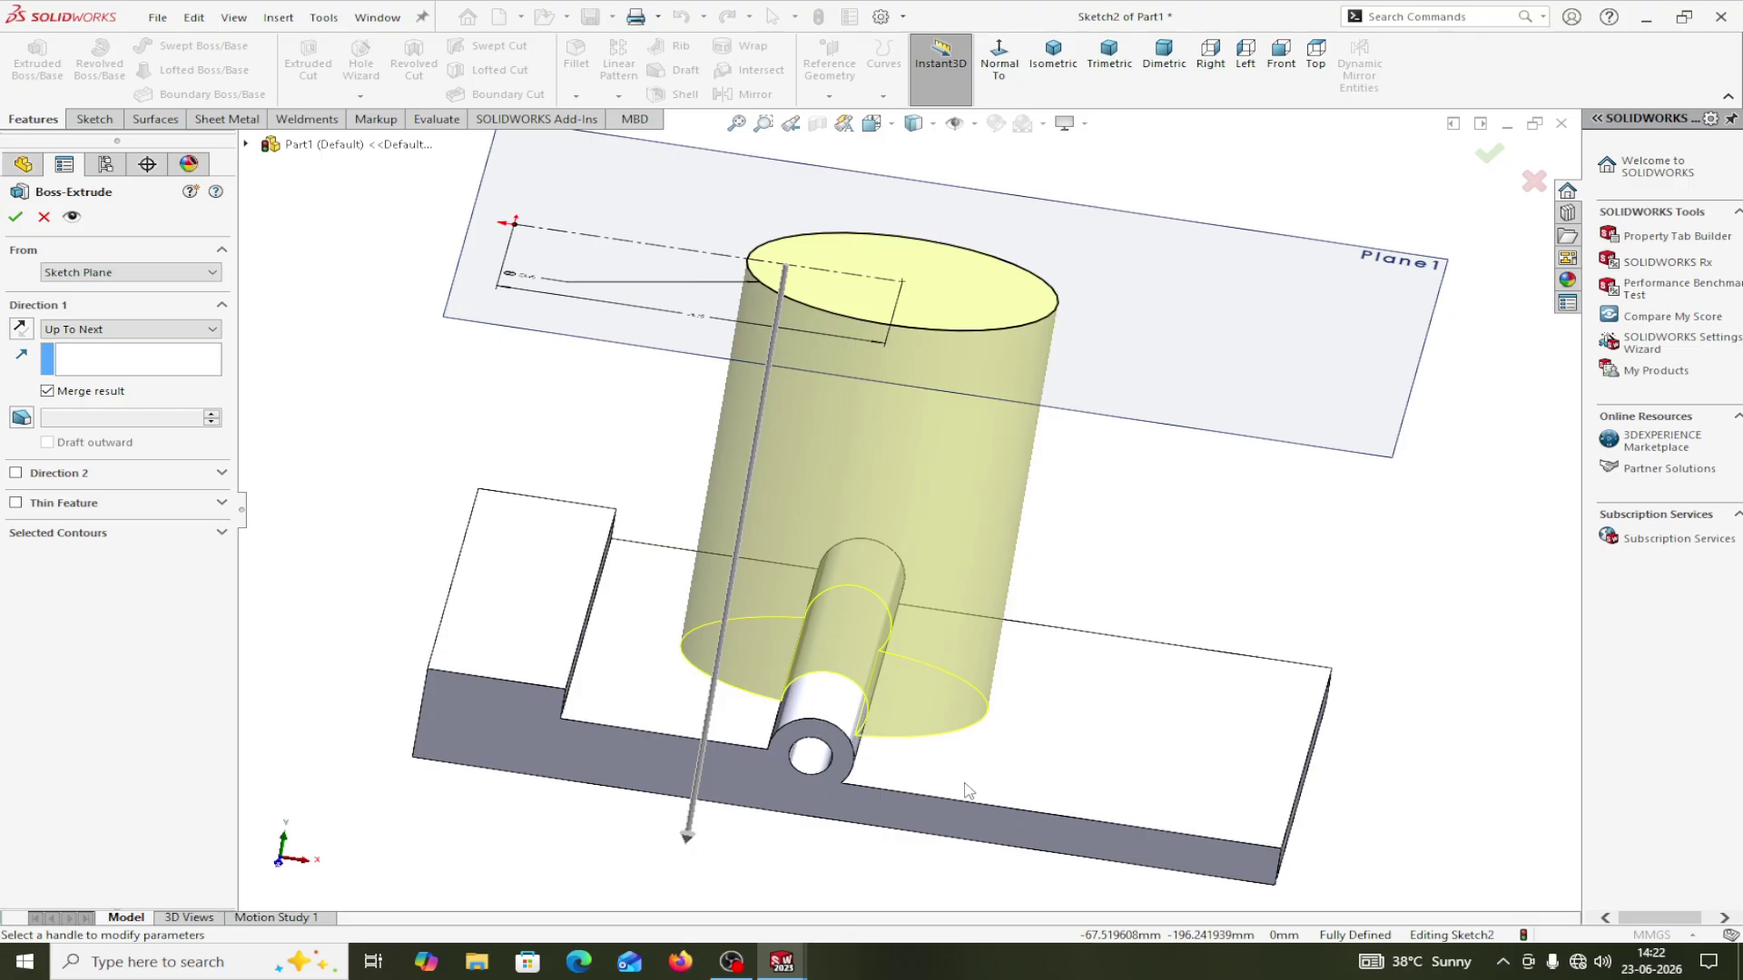
left_click(16, 216)
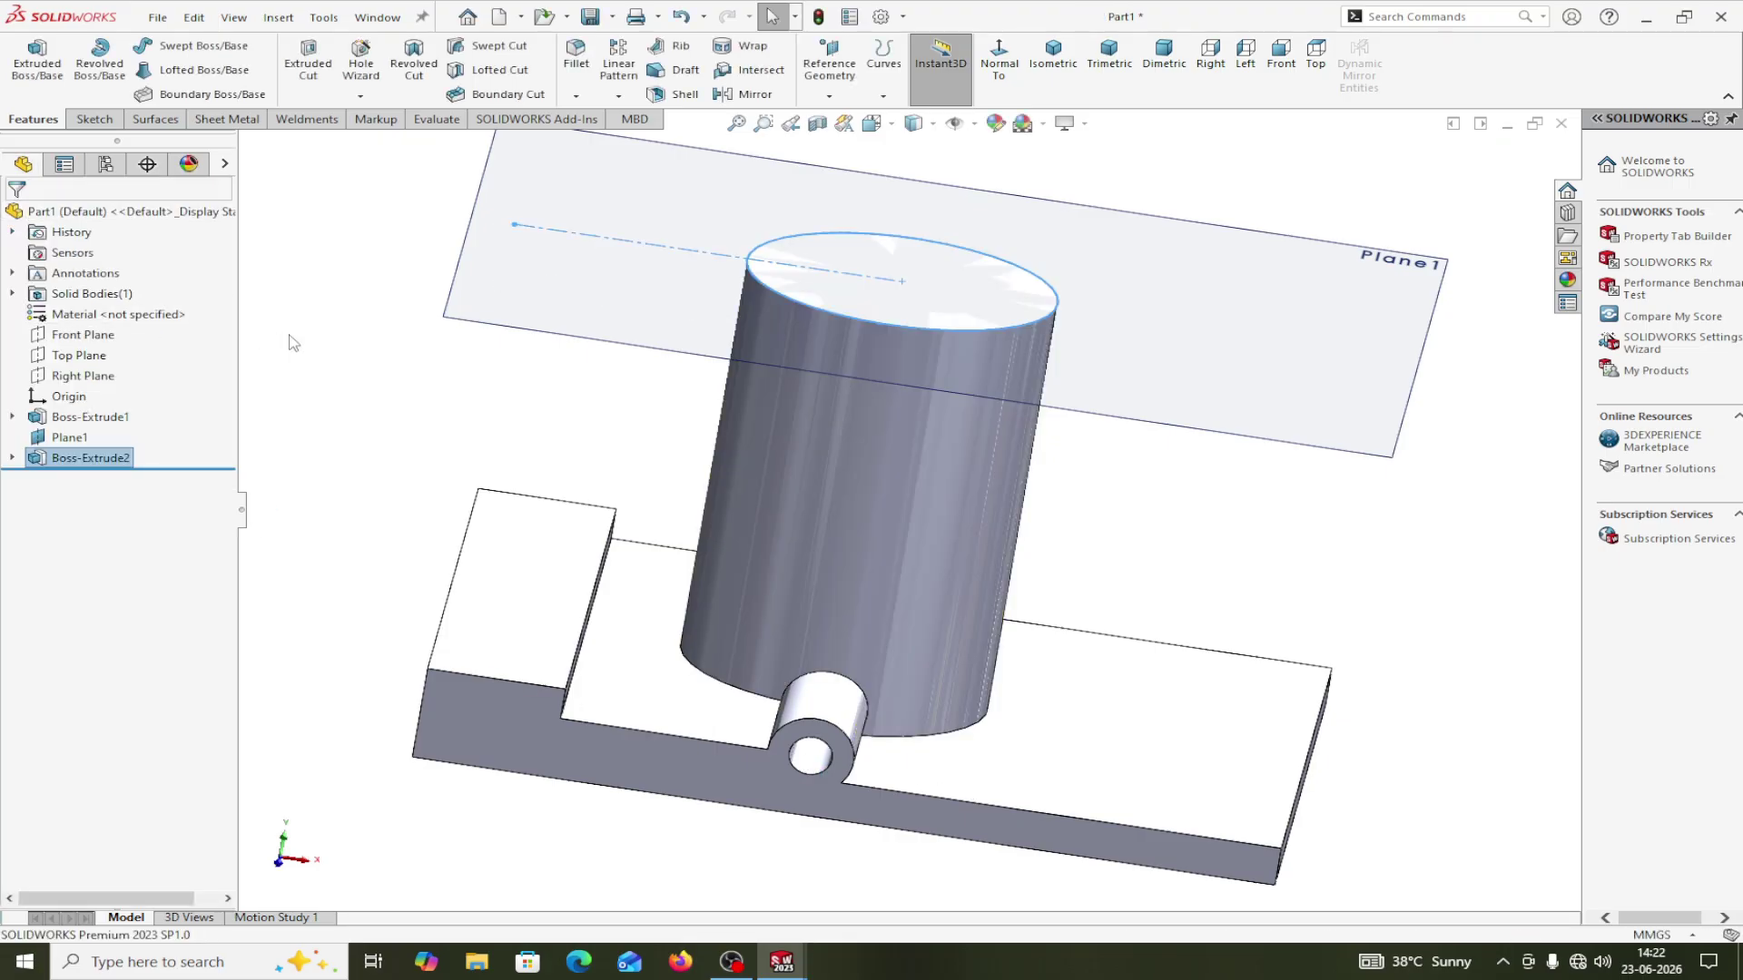
Hide the offset reference plane at the top of the cylinder.
left_click(534, 306)
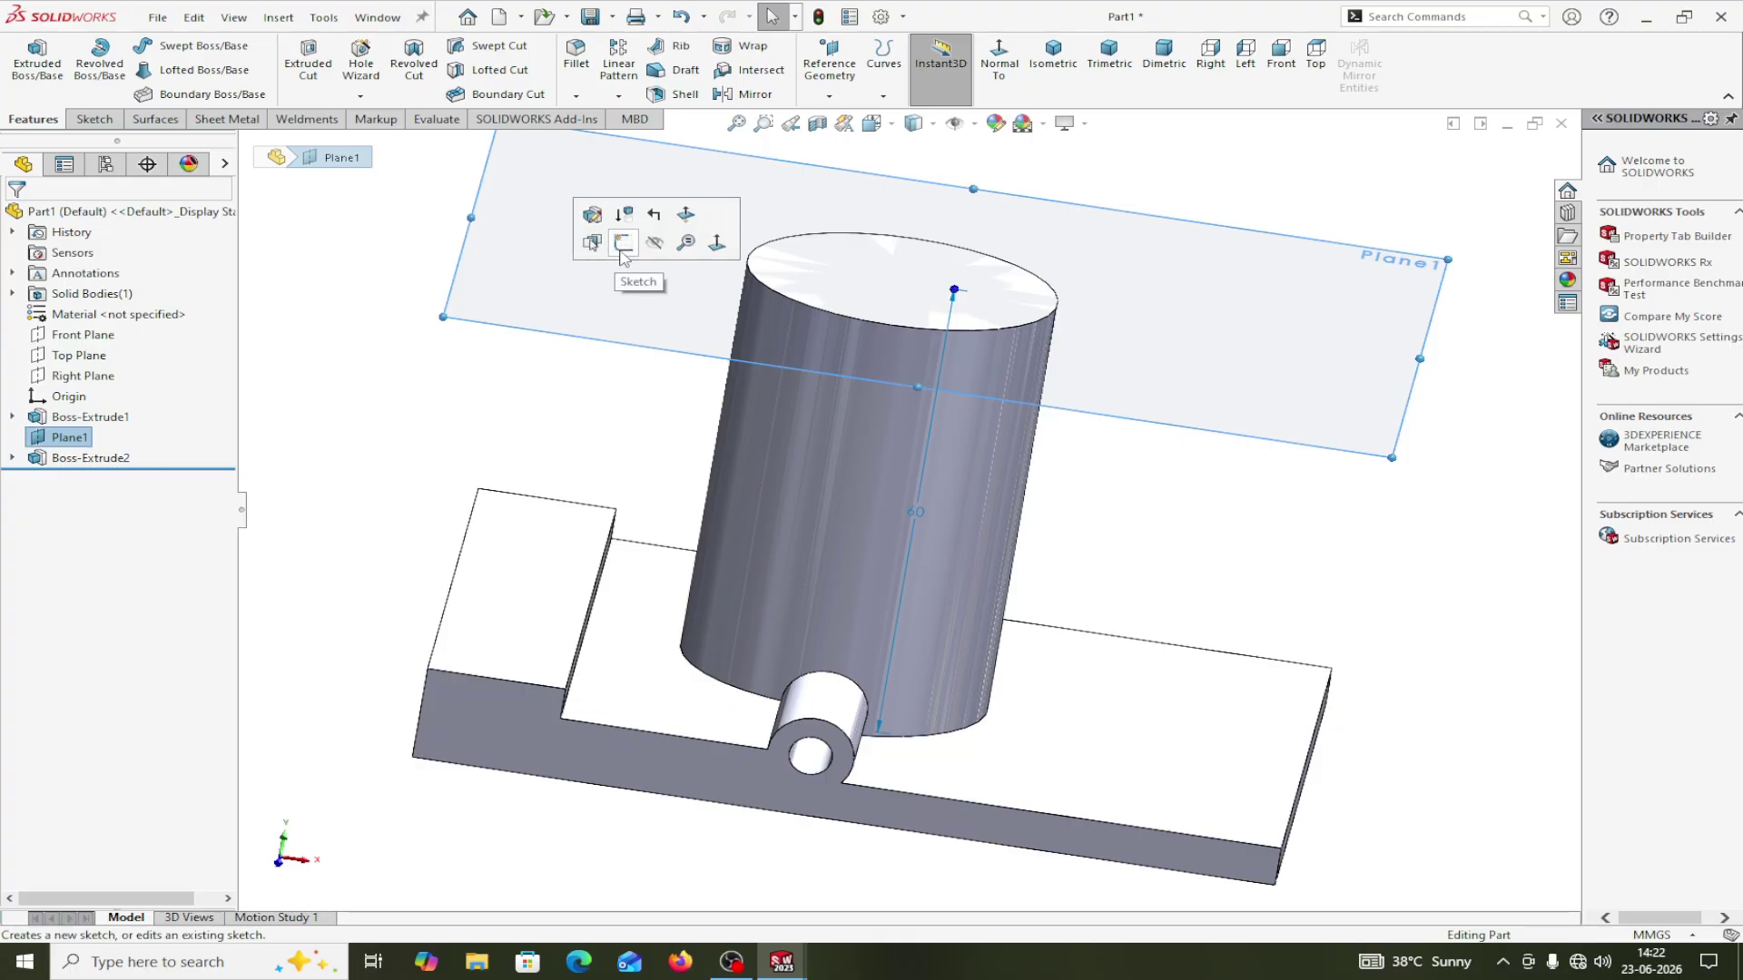
left_click(655, 249)
scroll(1126, 533, "up", 2)
middle_click_drag(1125, 533, 1109, 475)
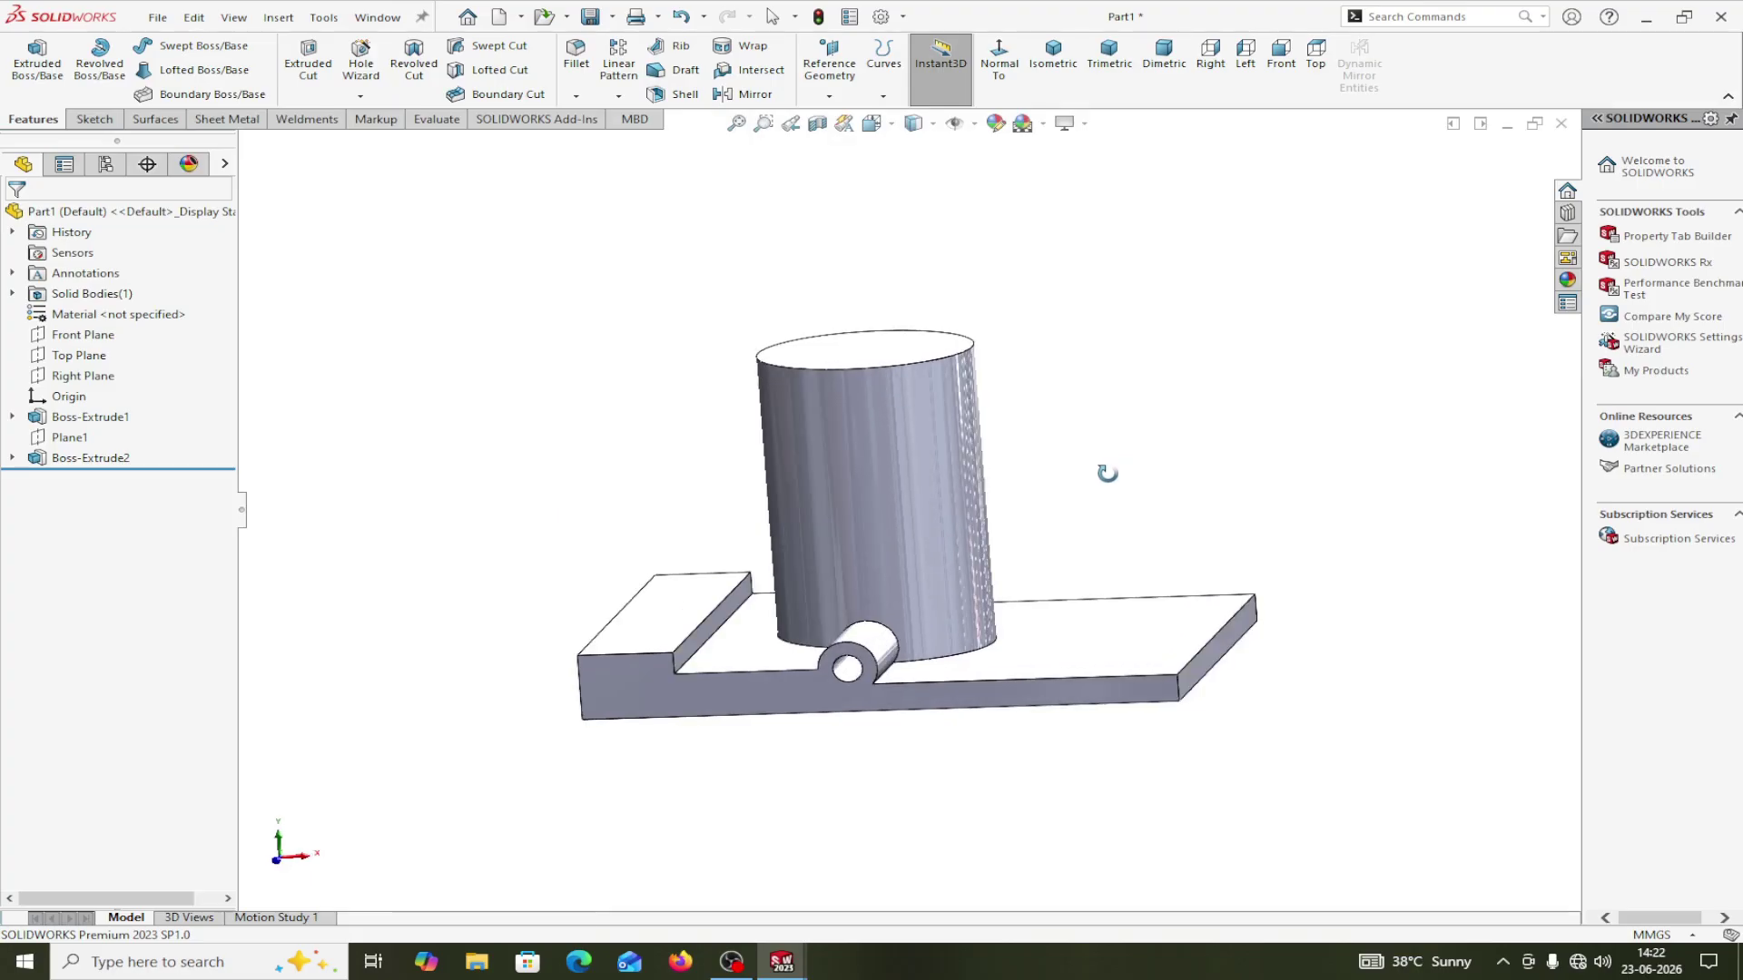
Switch to the exercise drawing and dimension the width of the rib between the base's outer edge and the cylinder in the top view.
left_click(377, 17)
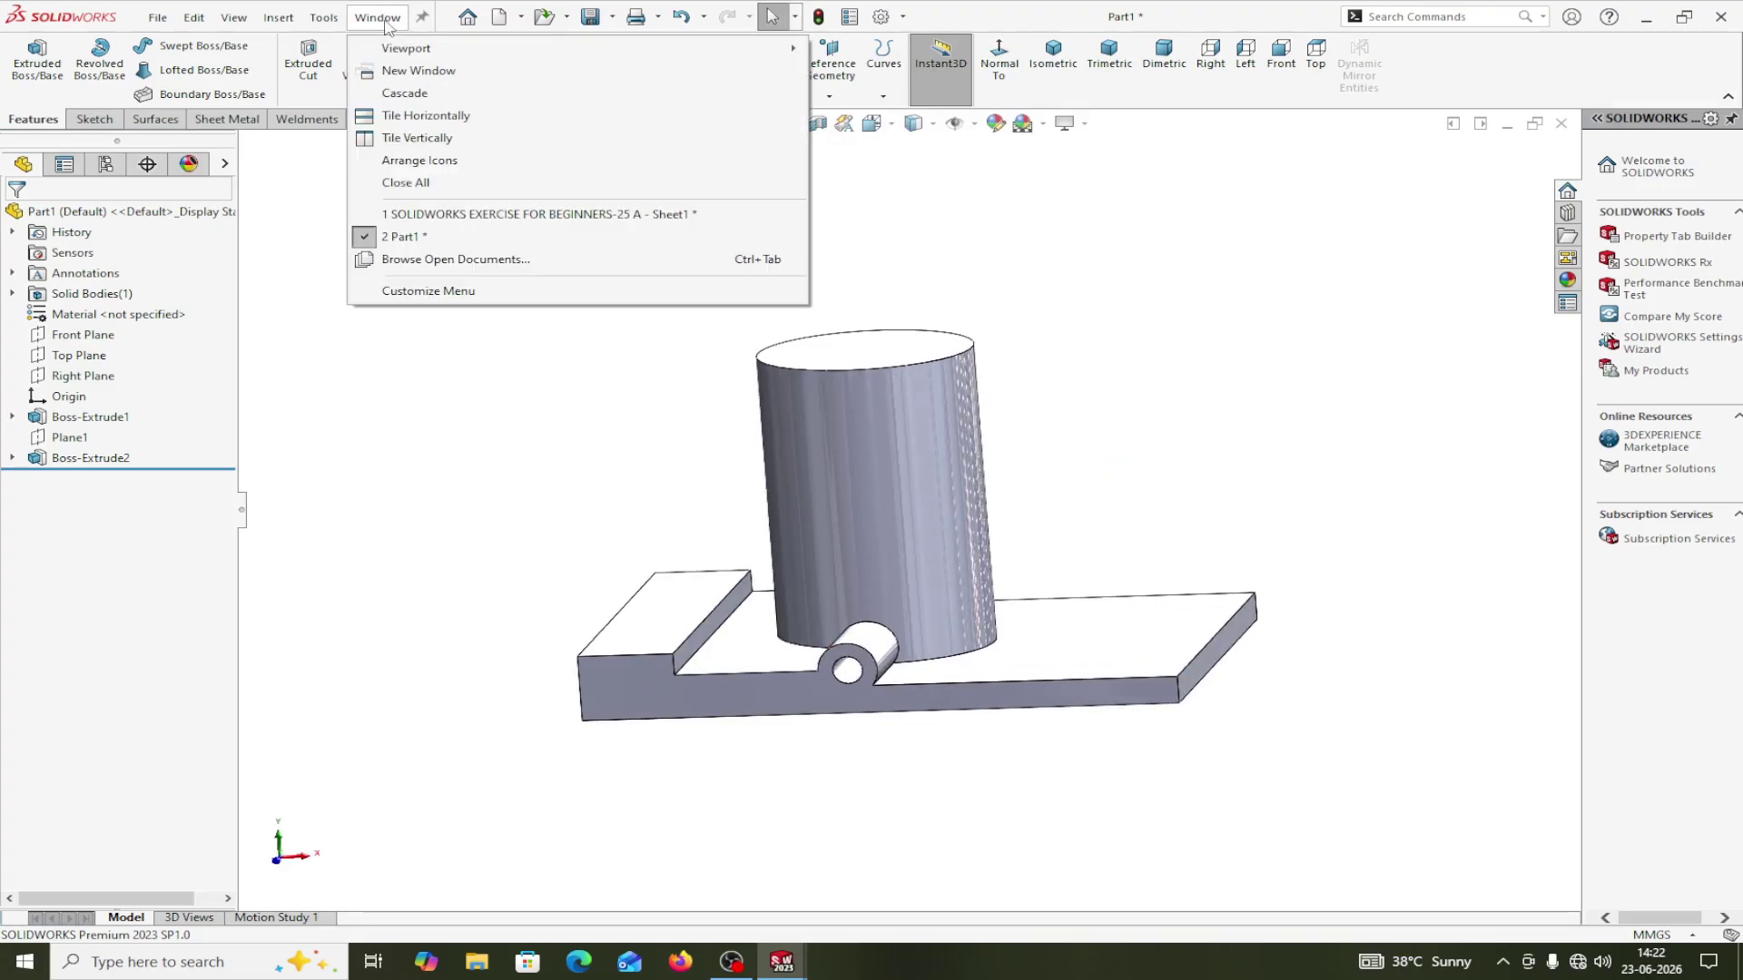
left_click(419, 217)
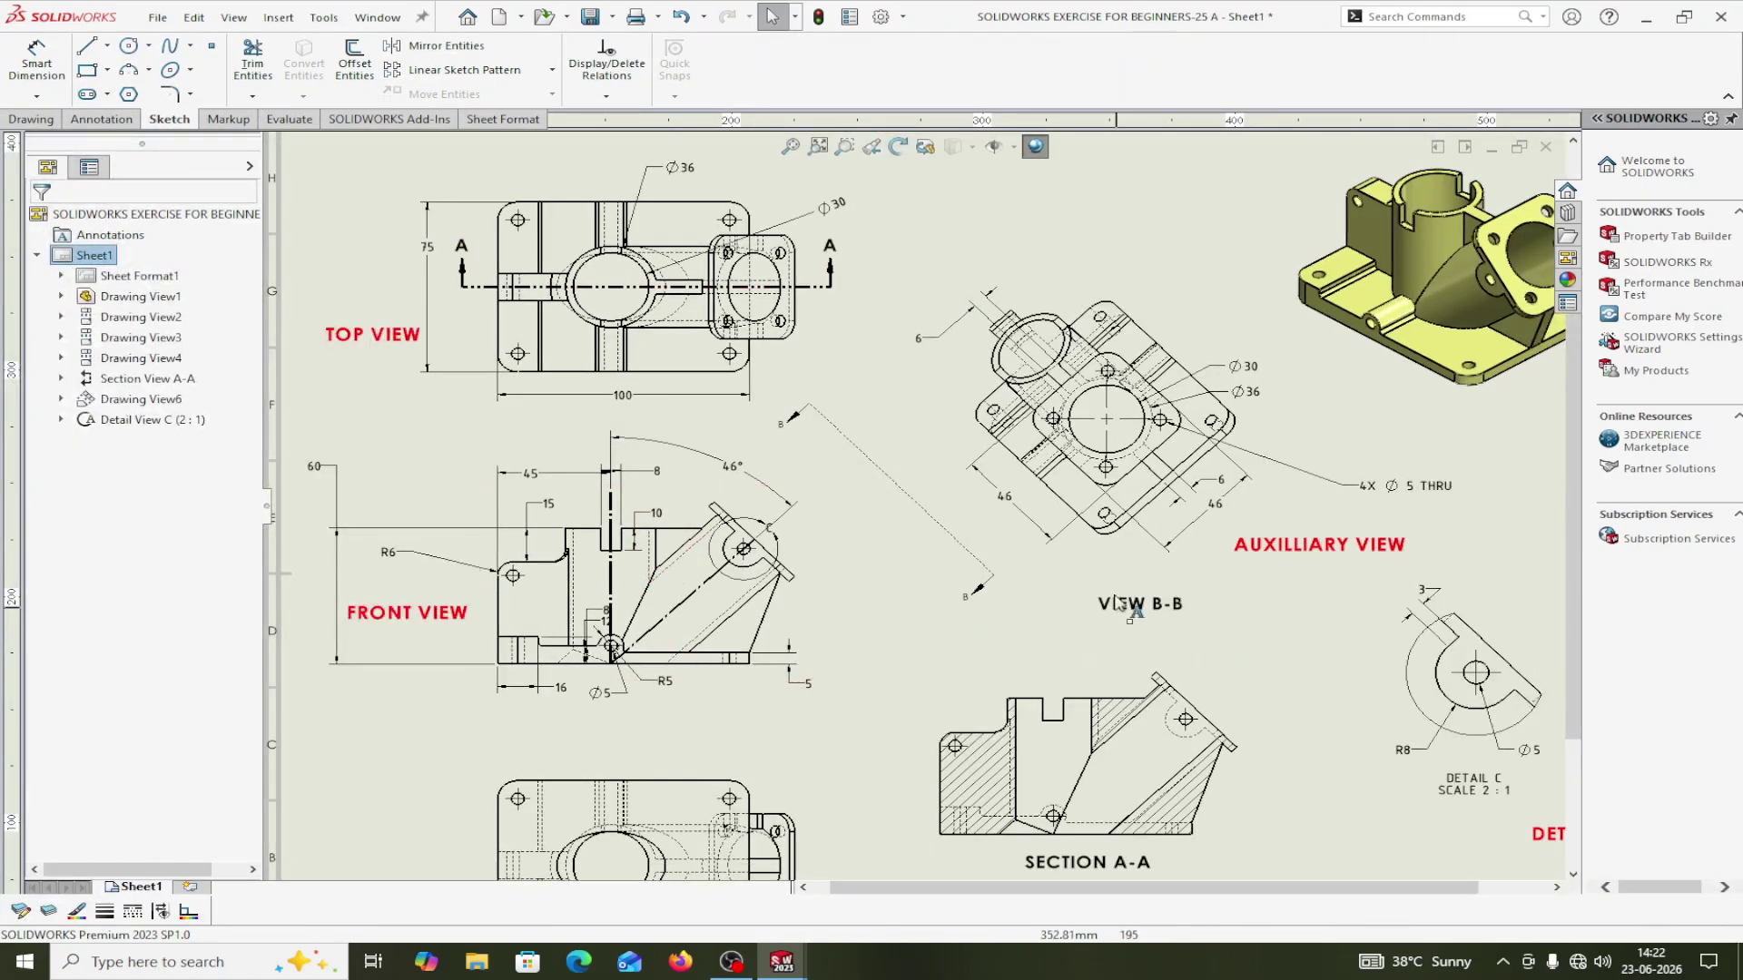
scroll(1120, 572, "up", 1)
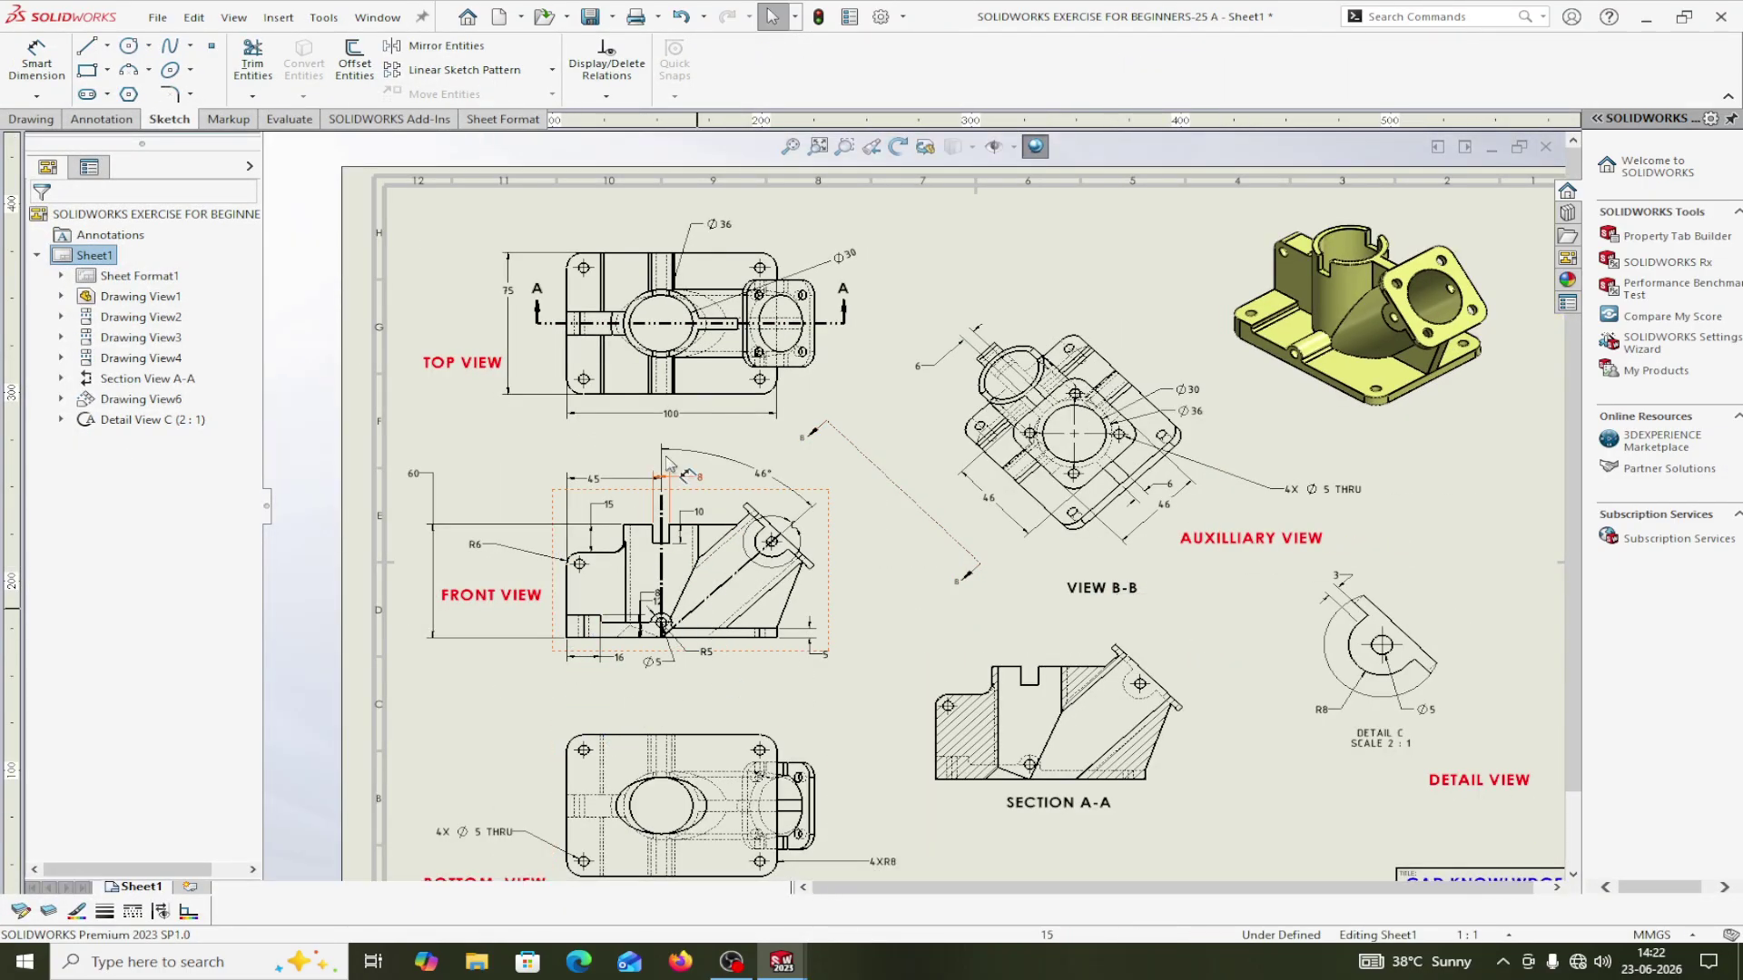
scroll(678, 381, "down", 1)
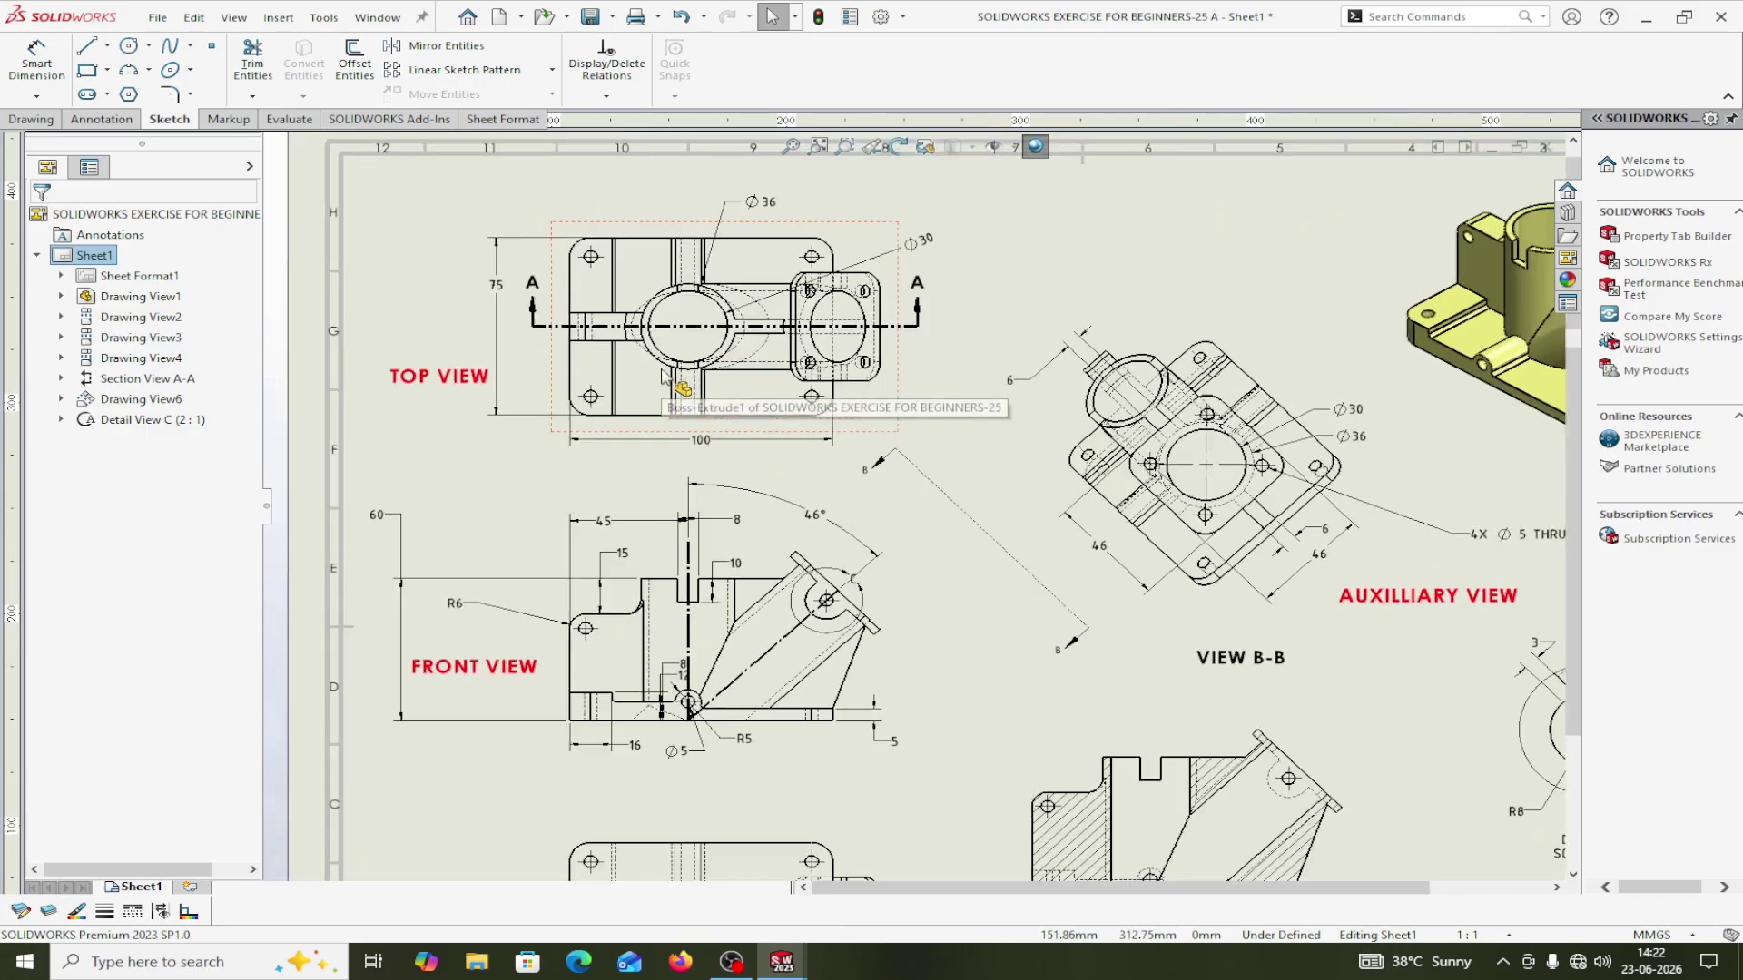
scroll(748, 497, "up", 3)
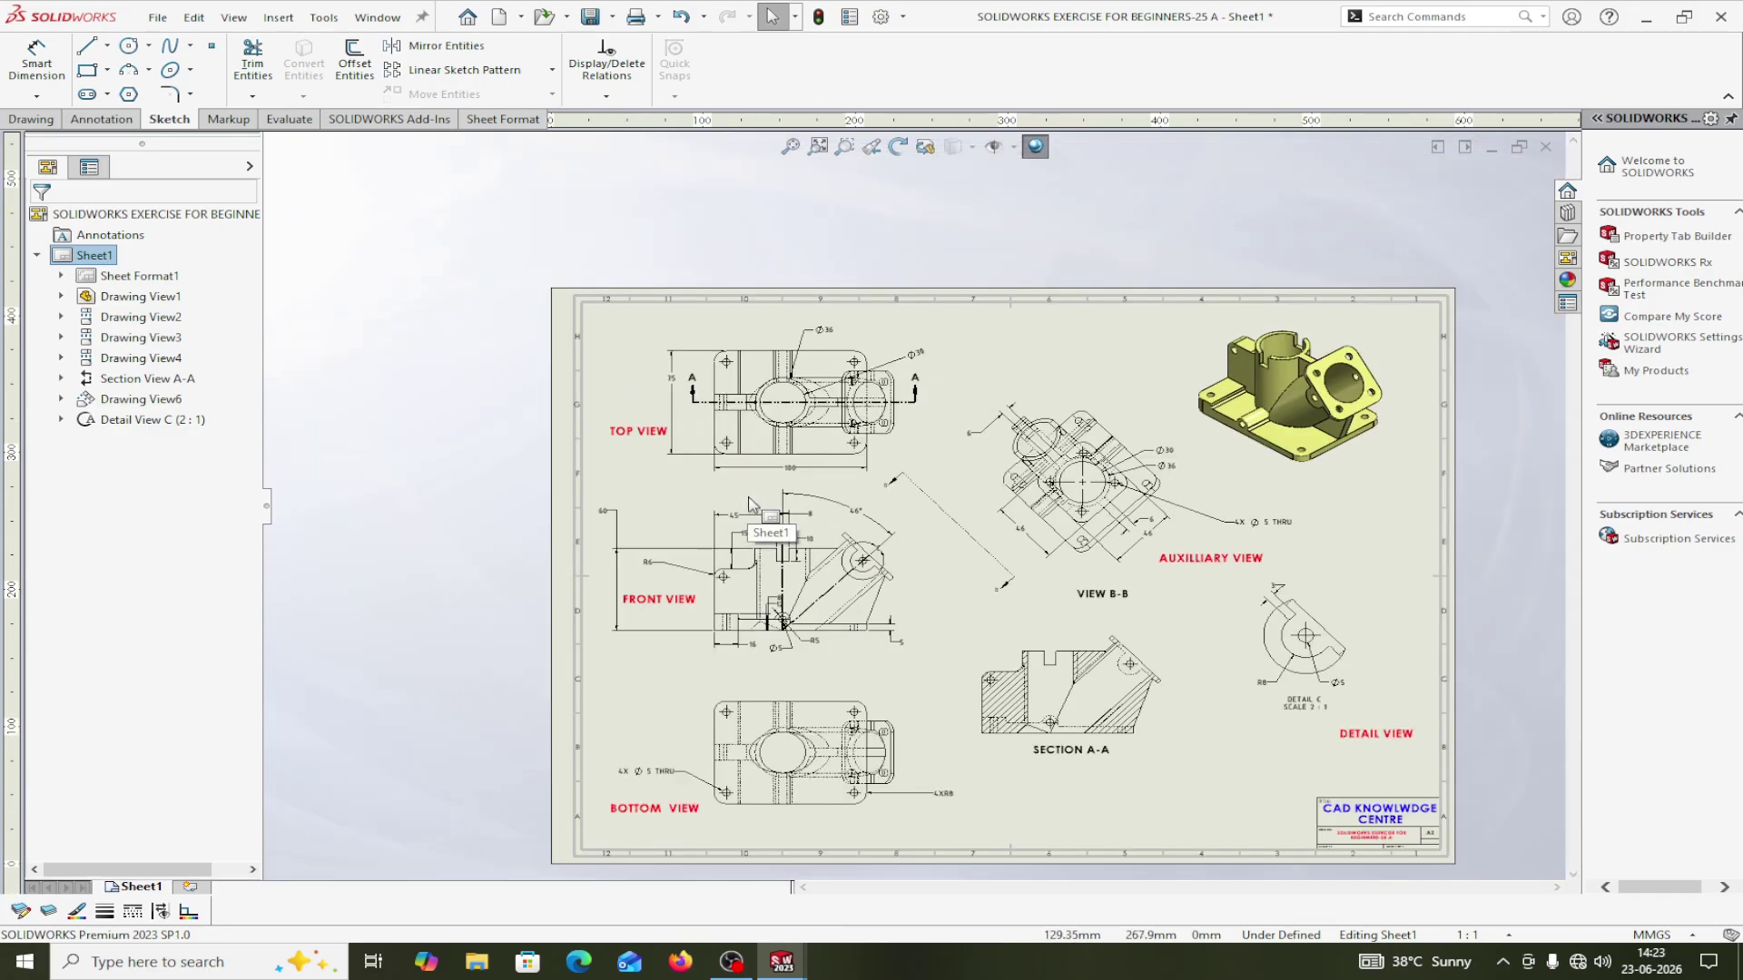
scroll(750, 505, "down", 2)
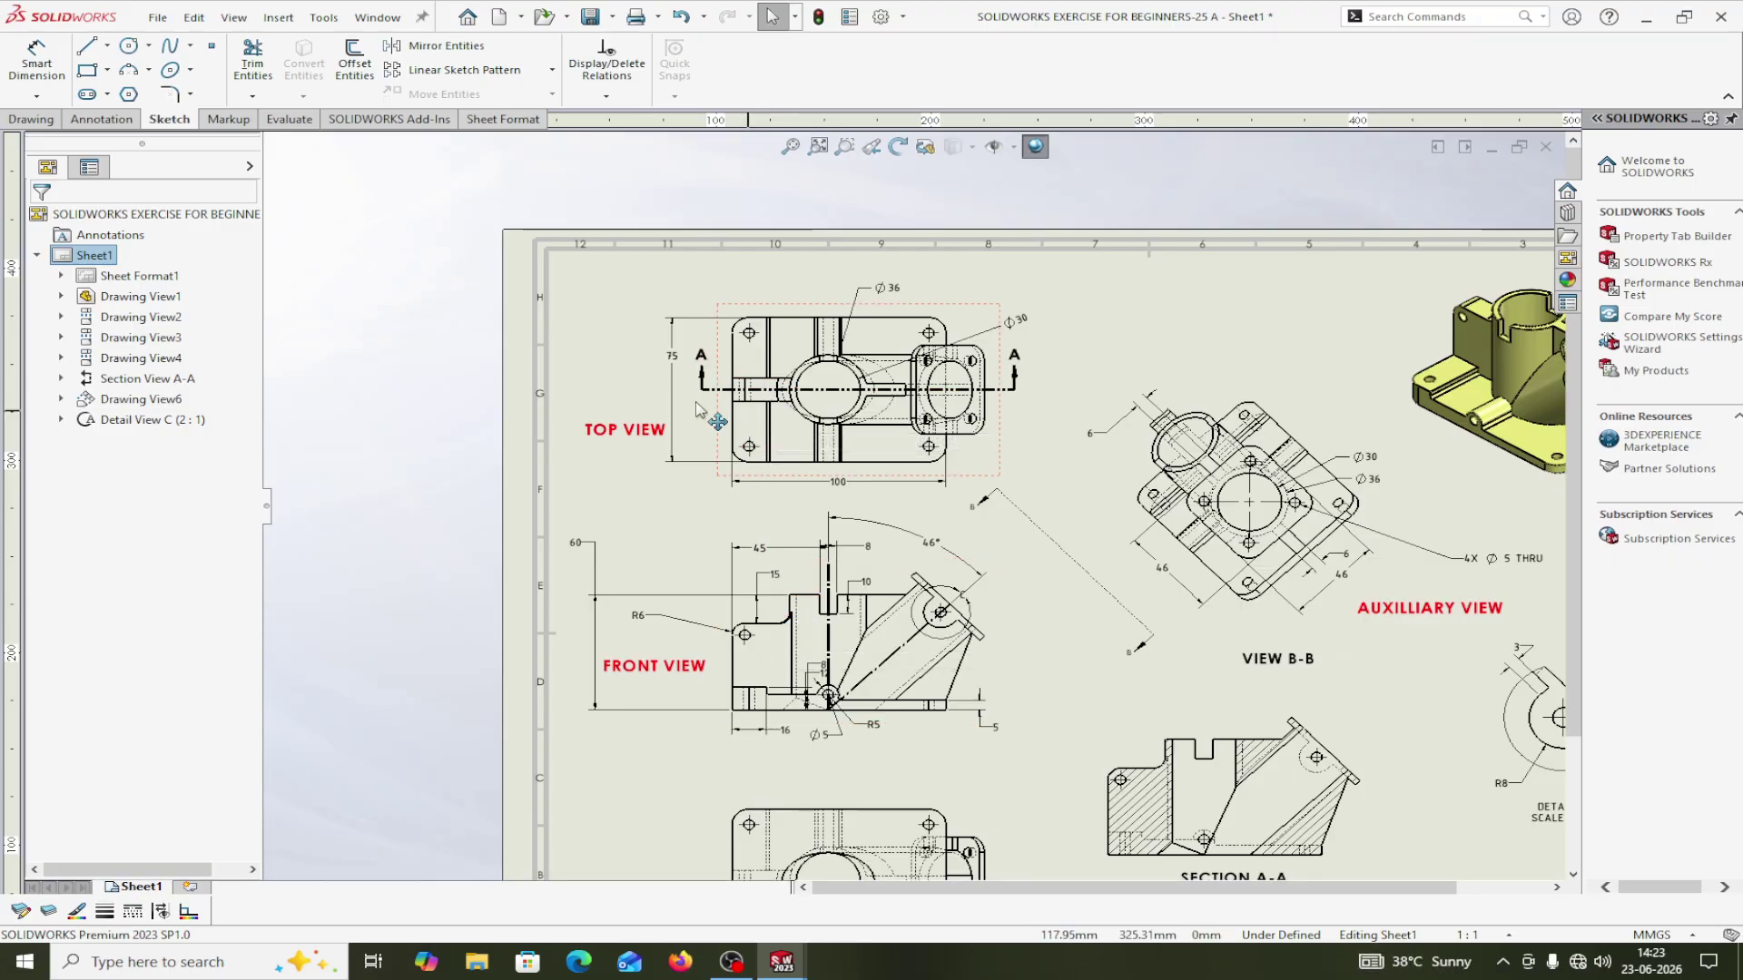
left_click(38, 65)
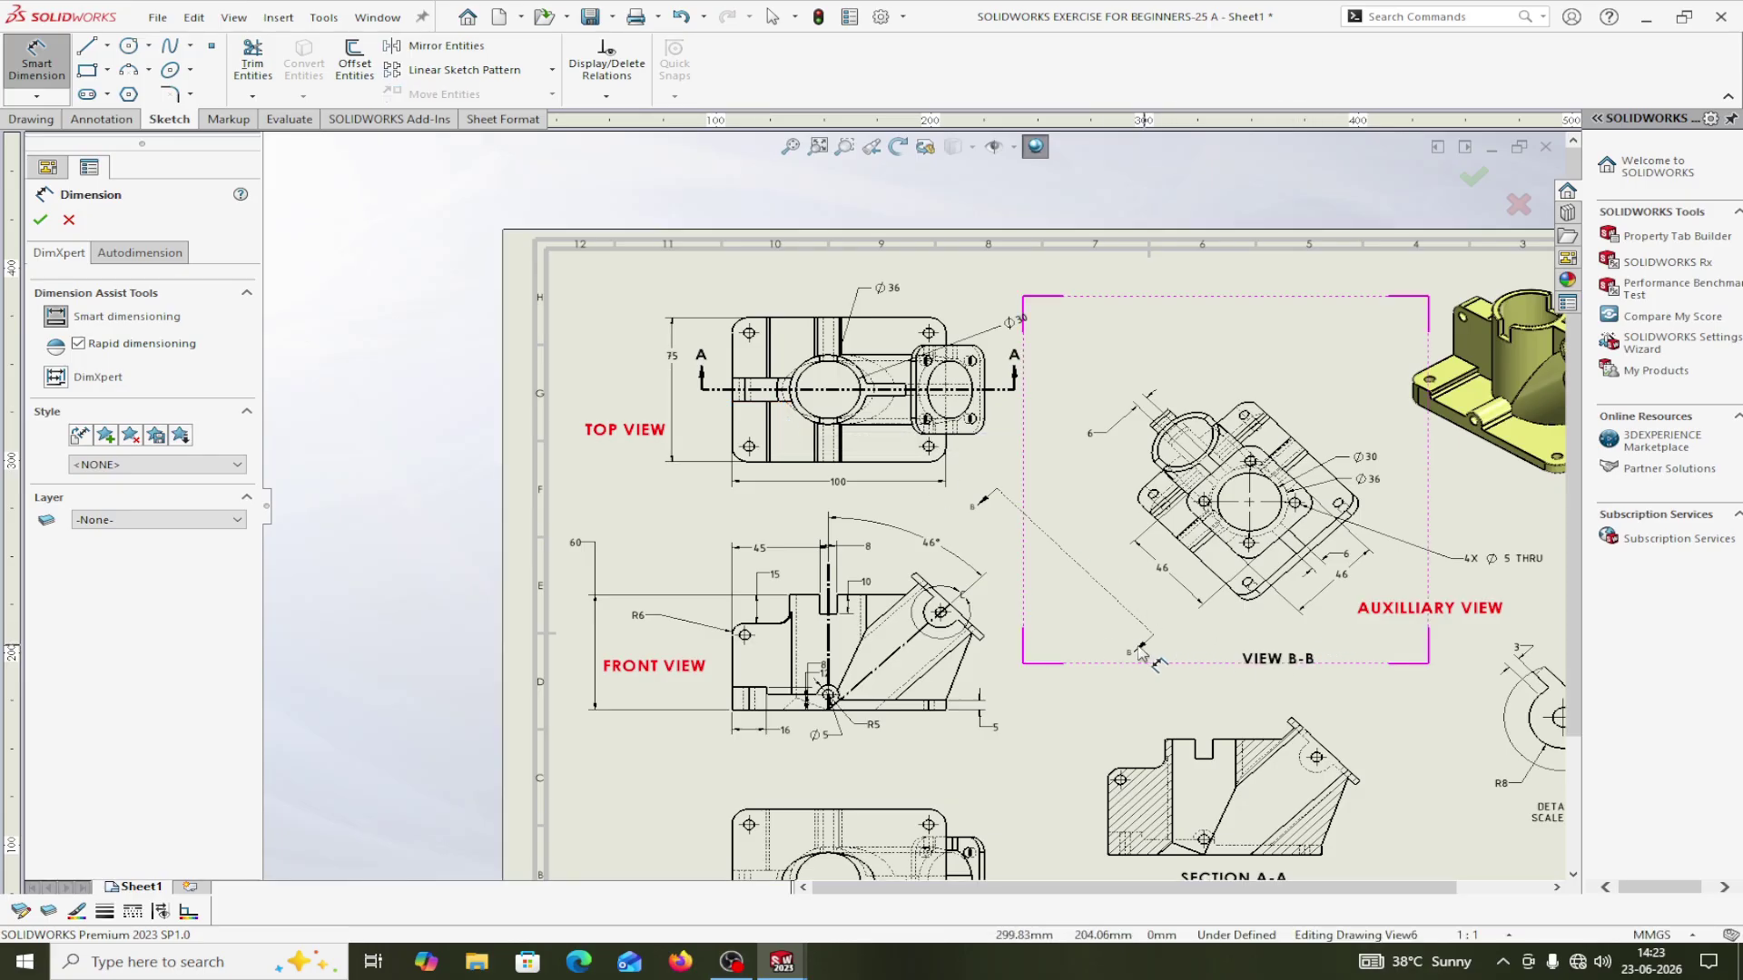
left_click(760, 402)
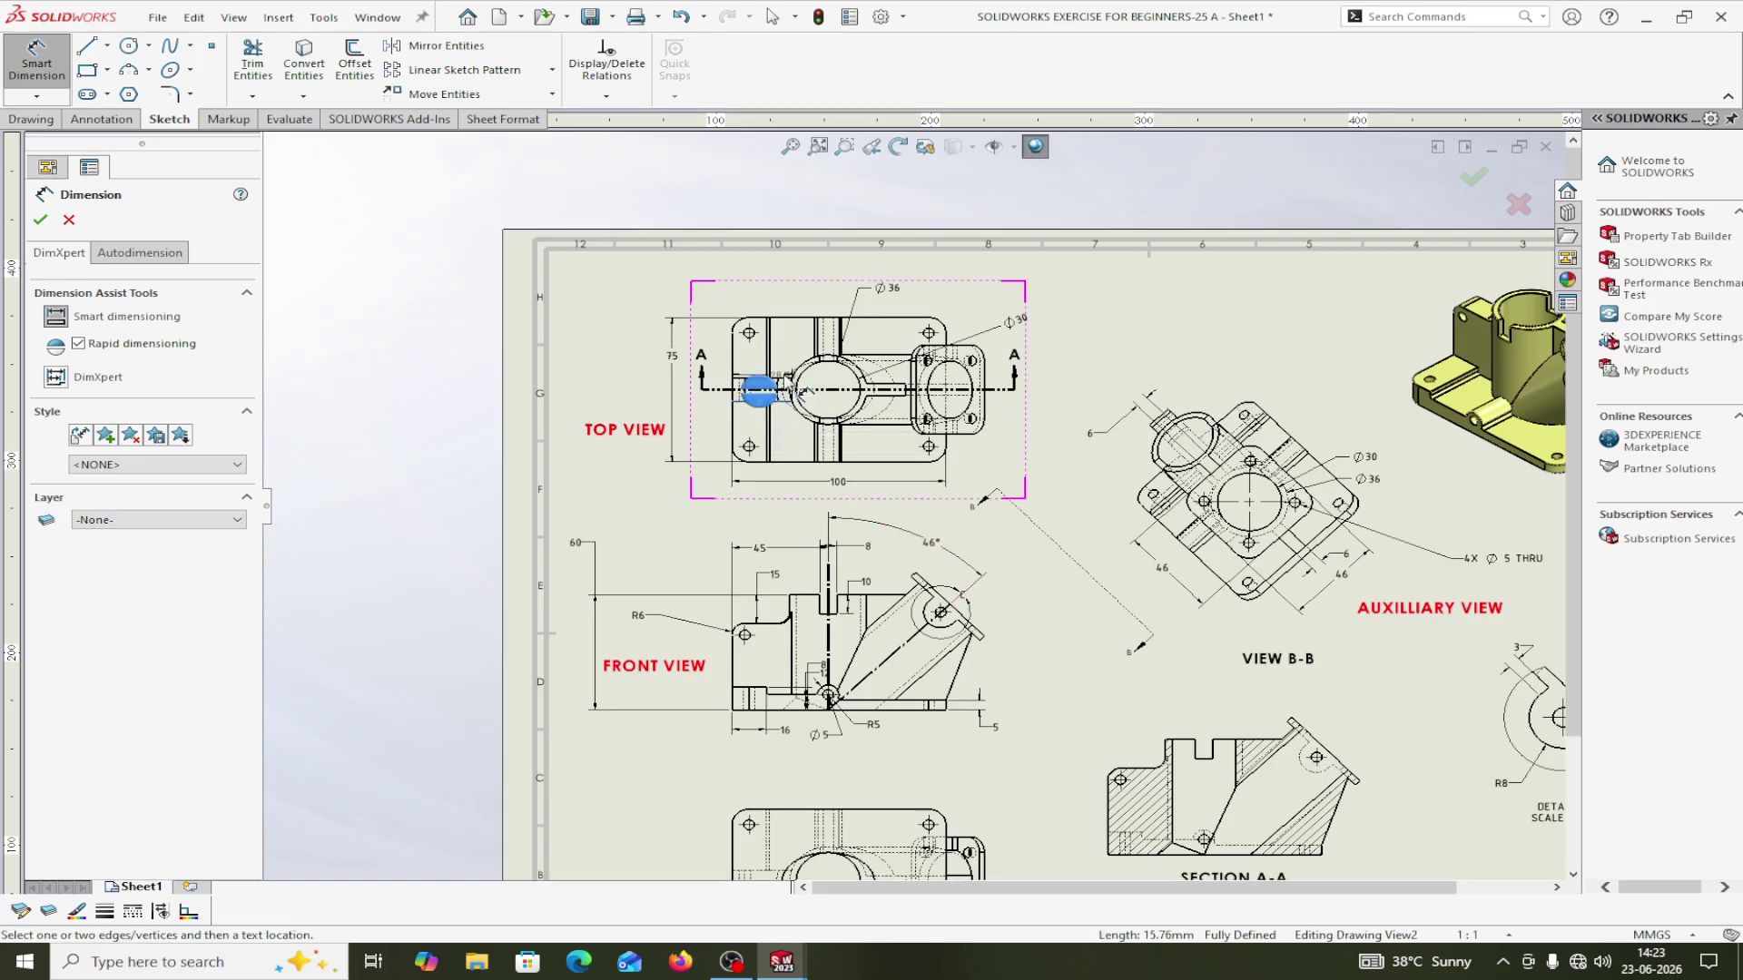
left_click(778, 378)
left_click(604, 355)
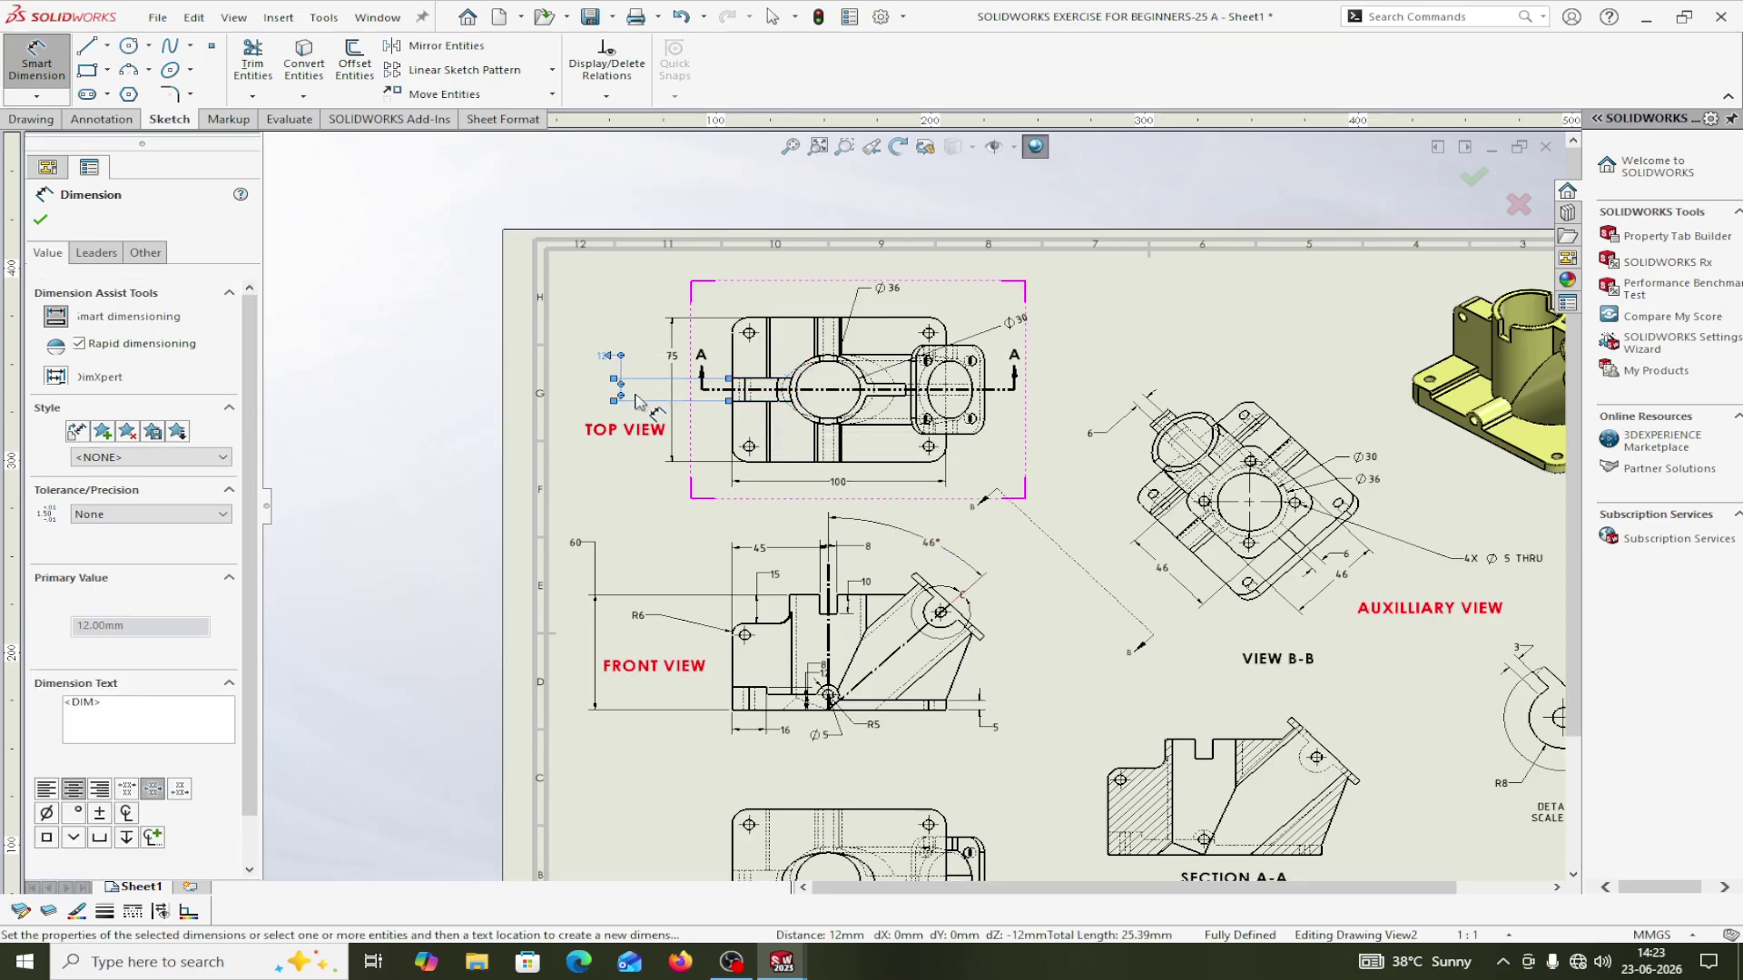
key("Escape")
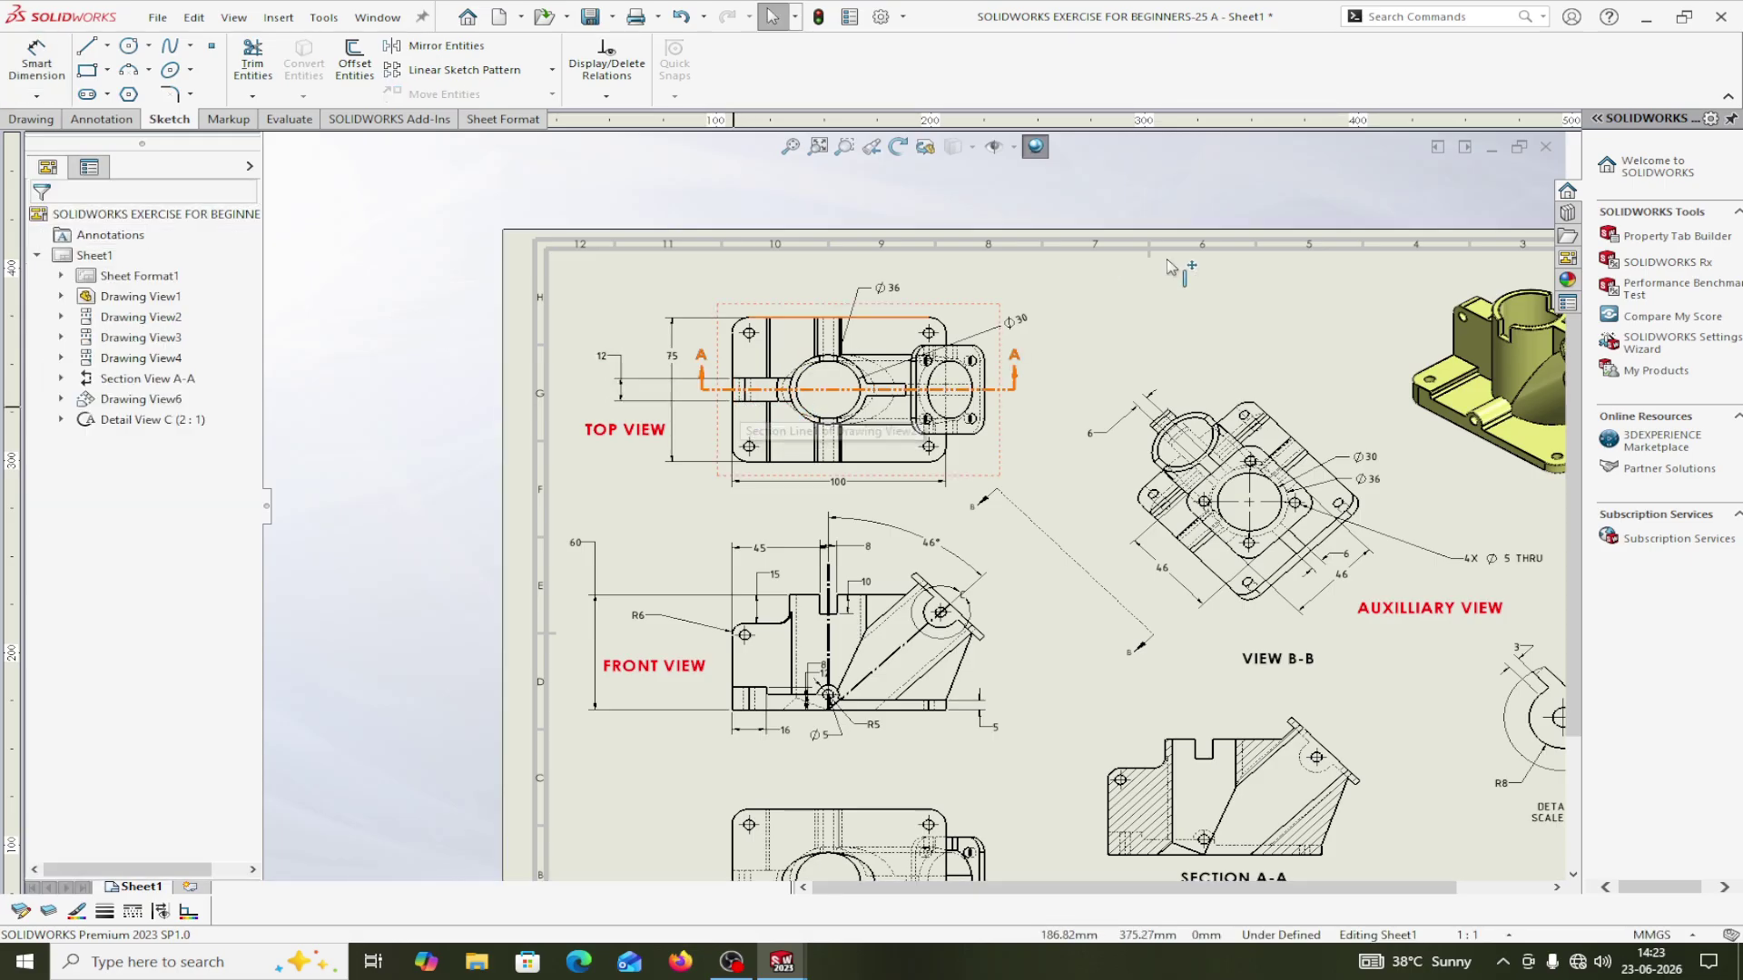
Save the exercise drawing and switch back to the Part1 model.
left_click(376, 20)
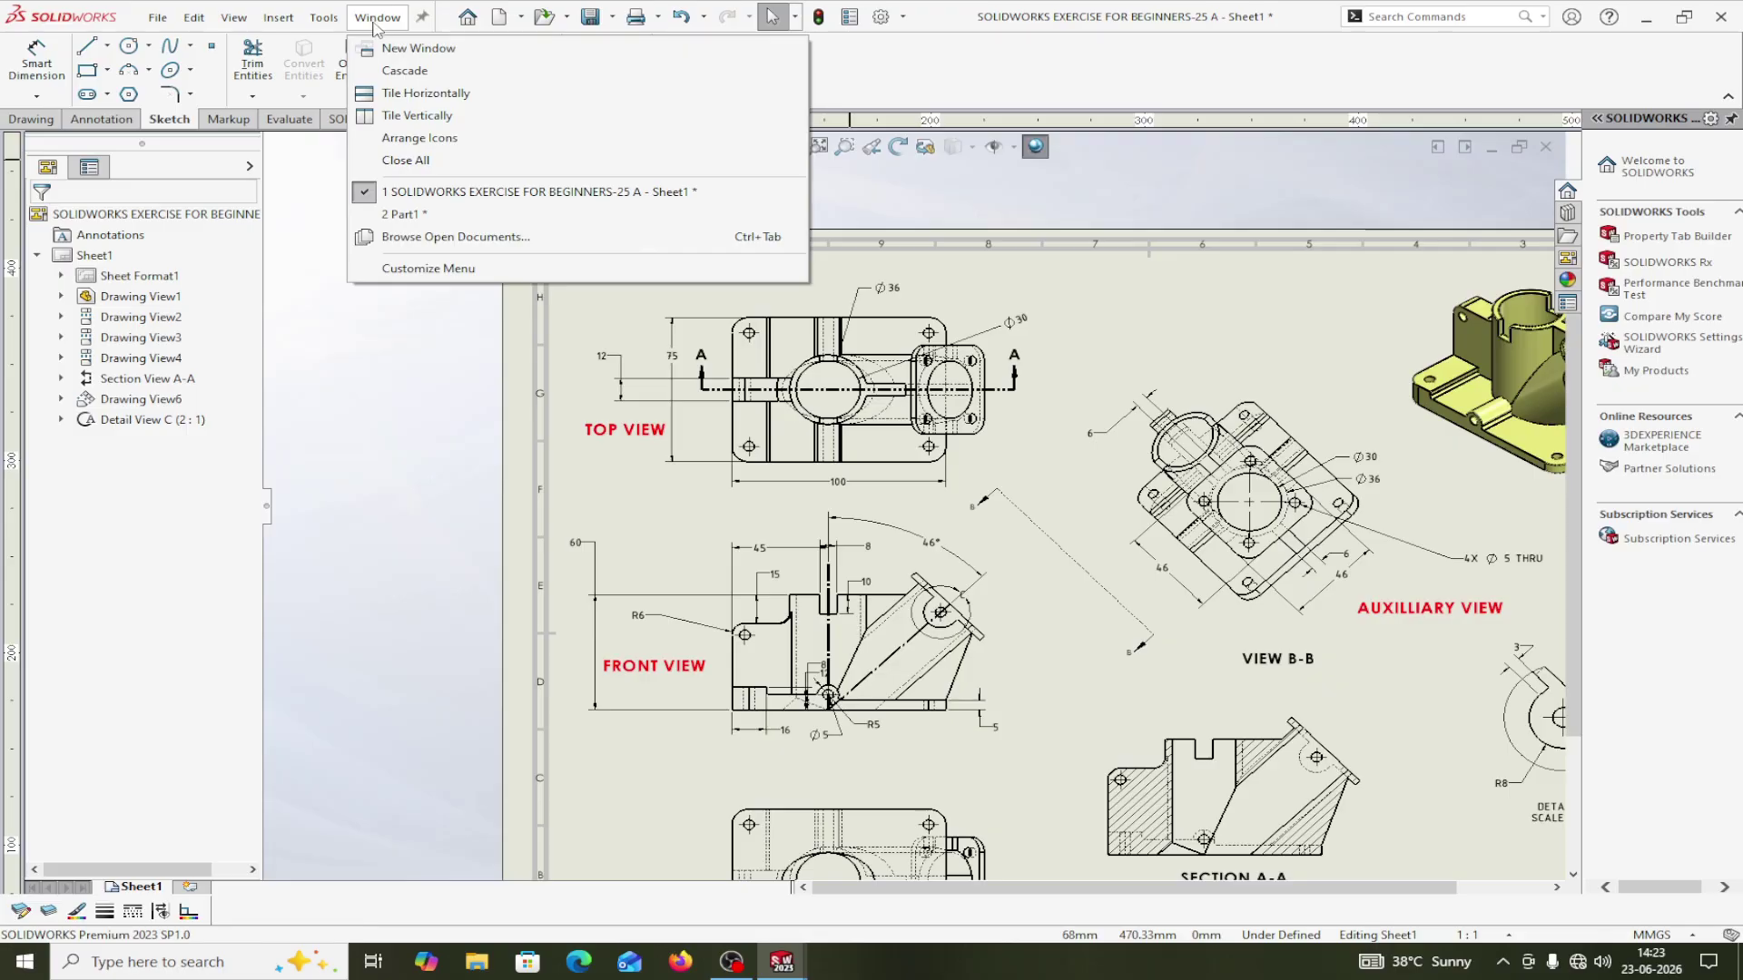
left_click(590, 20)
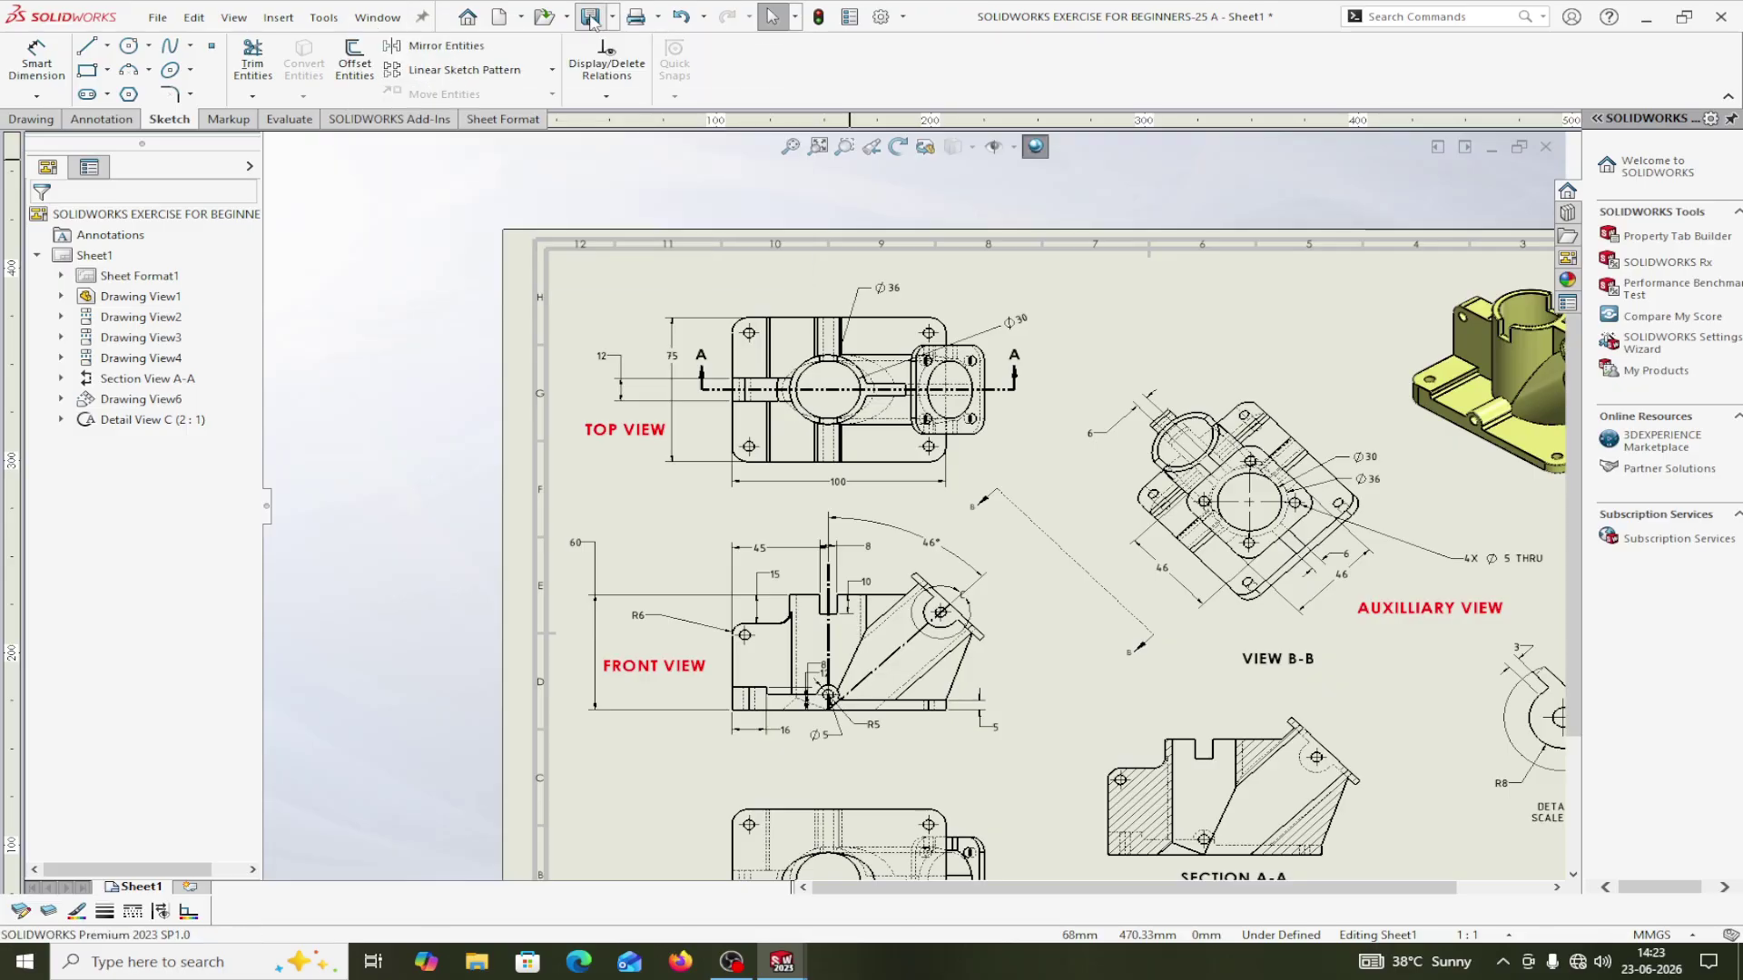
left_click(379, 20)
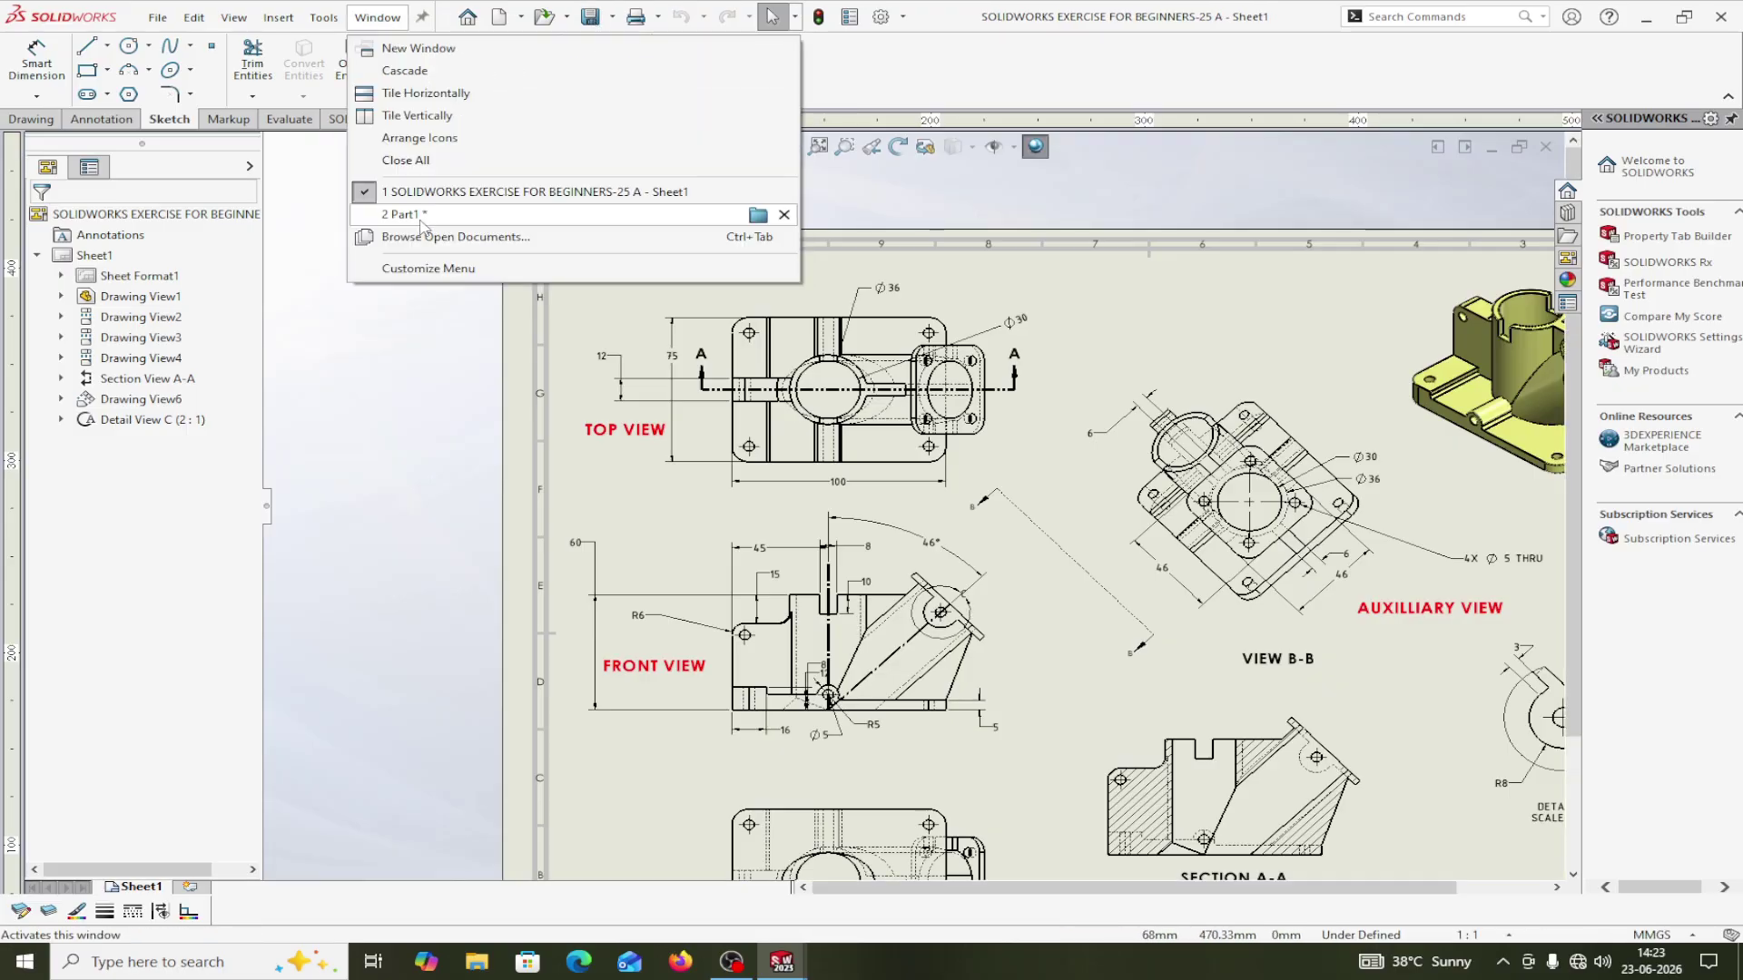
left_click(410, 216)
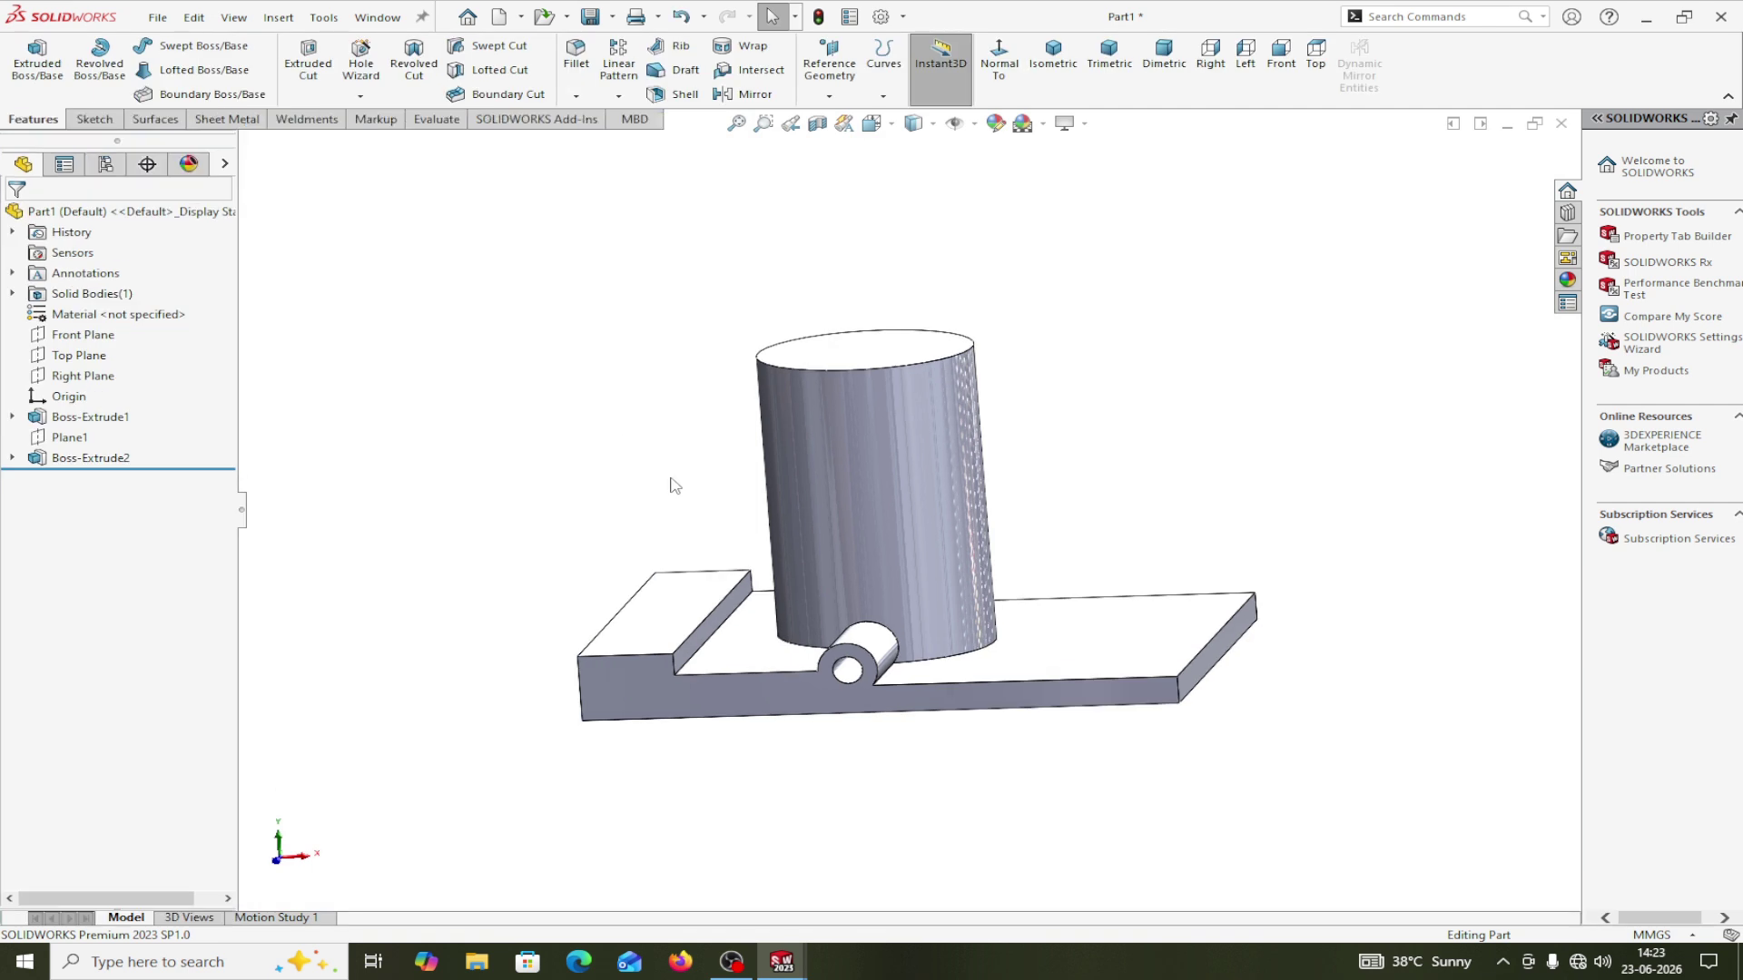
Start a constant-size symmetric fillet with a radius of 1.5 mm.
middle_click_drag(699, 543, 742, 528)
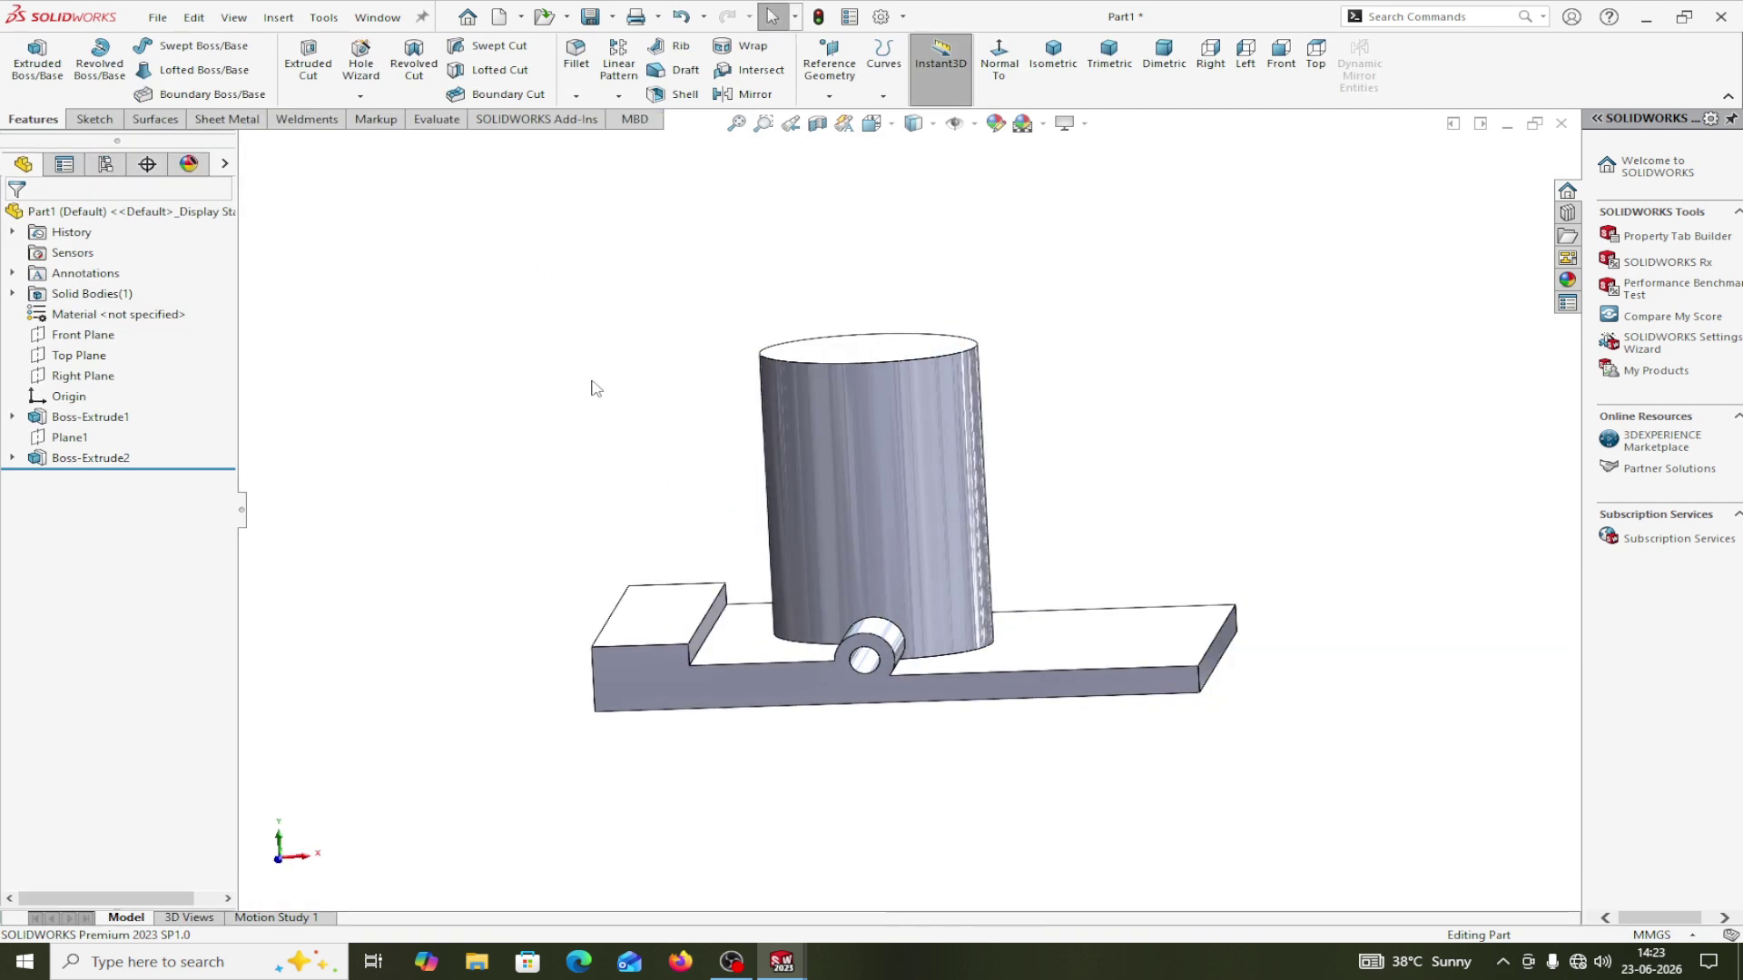
middle_click_drag(595, 389, 599, 433)
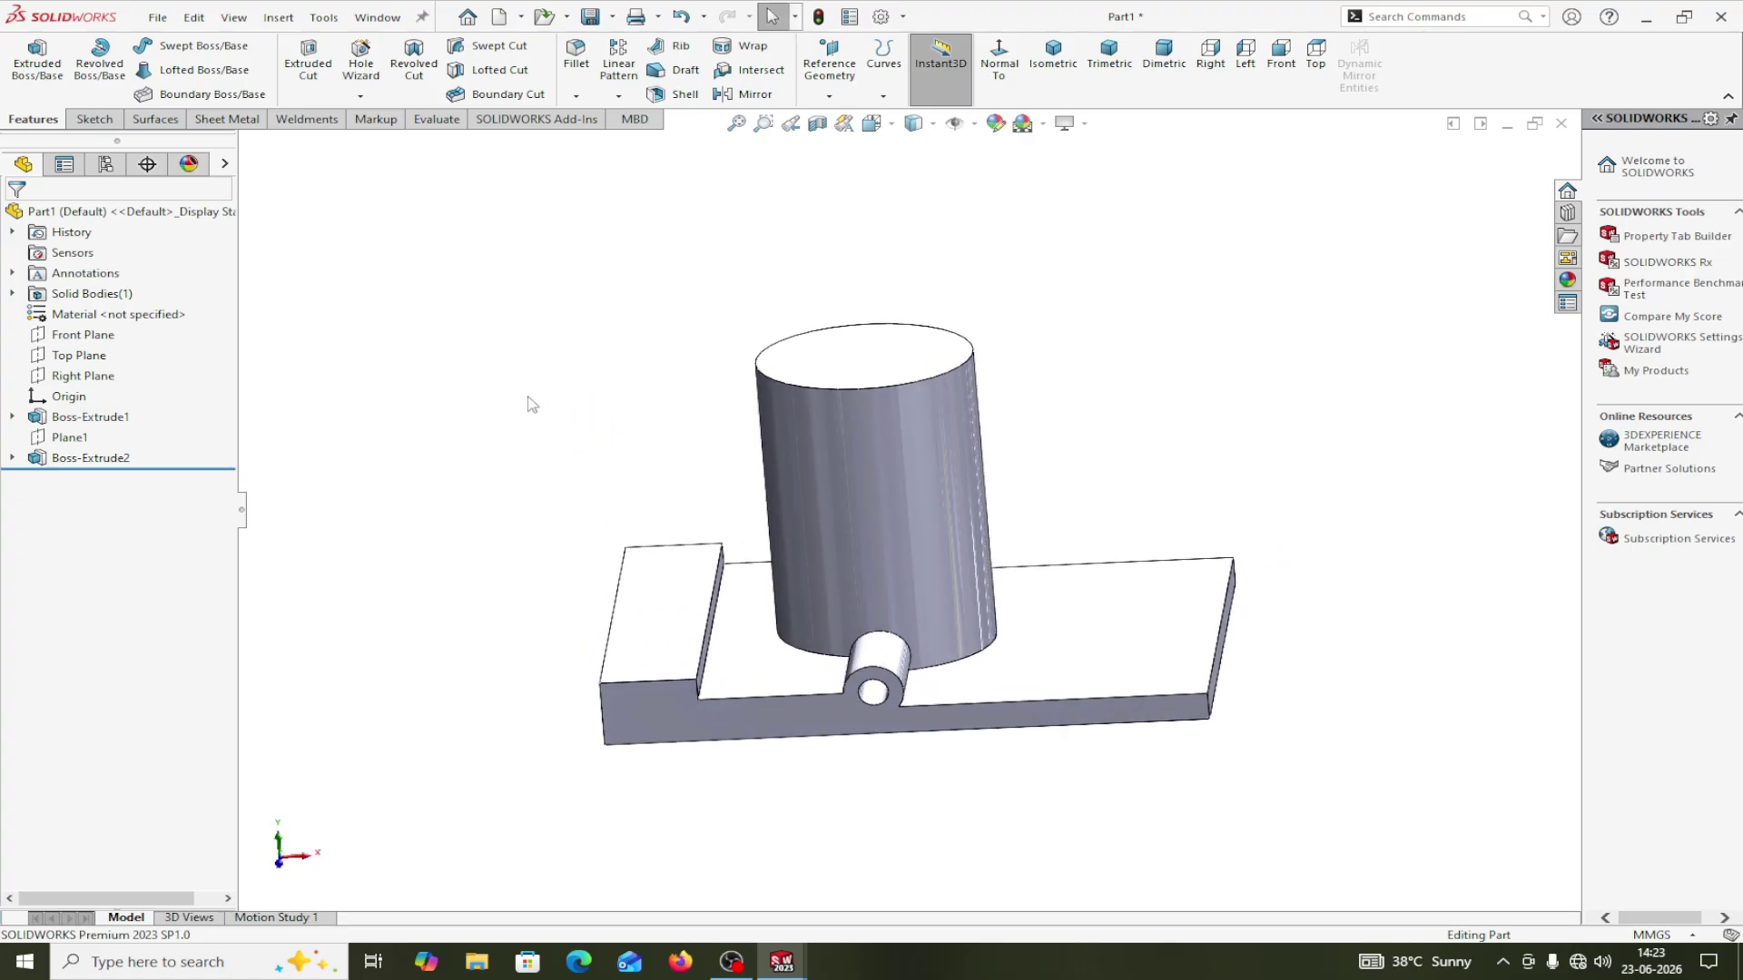
left_click(577, 97)
left_click(588, 117)
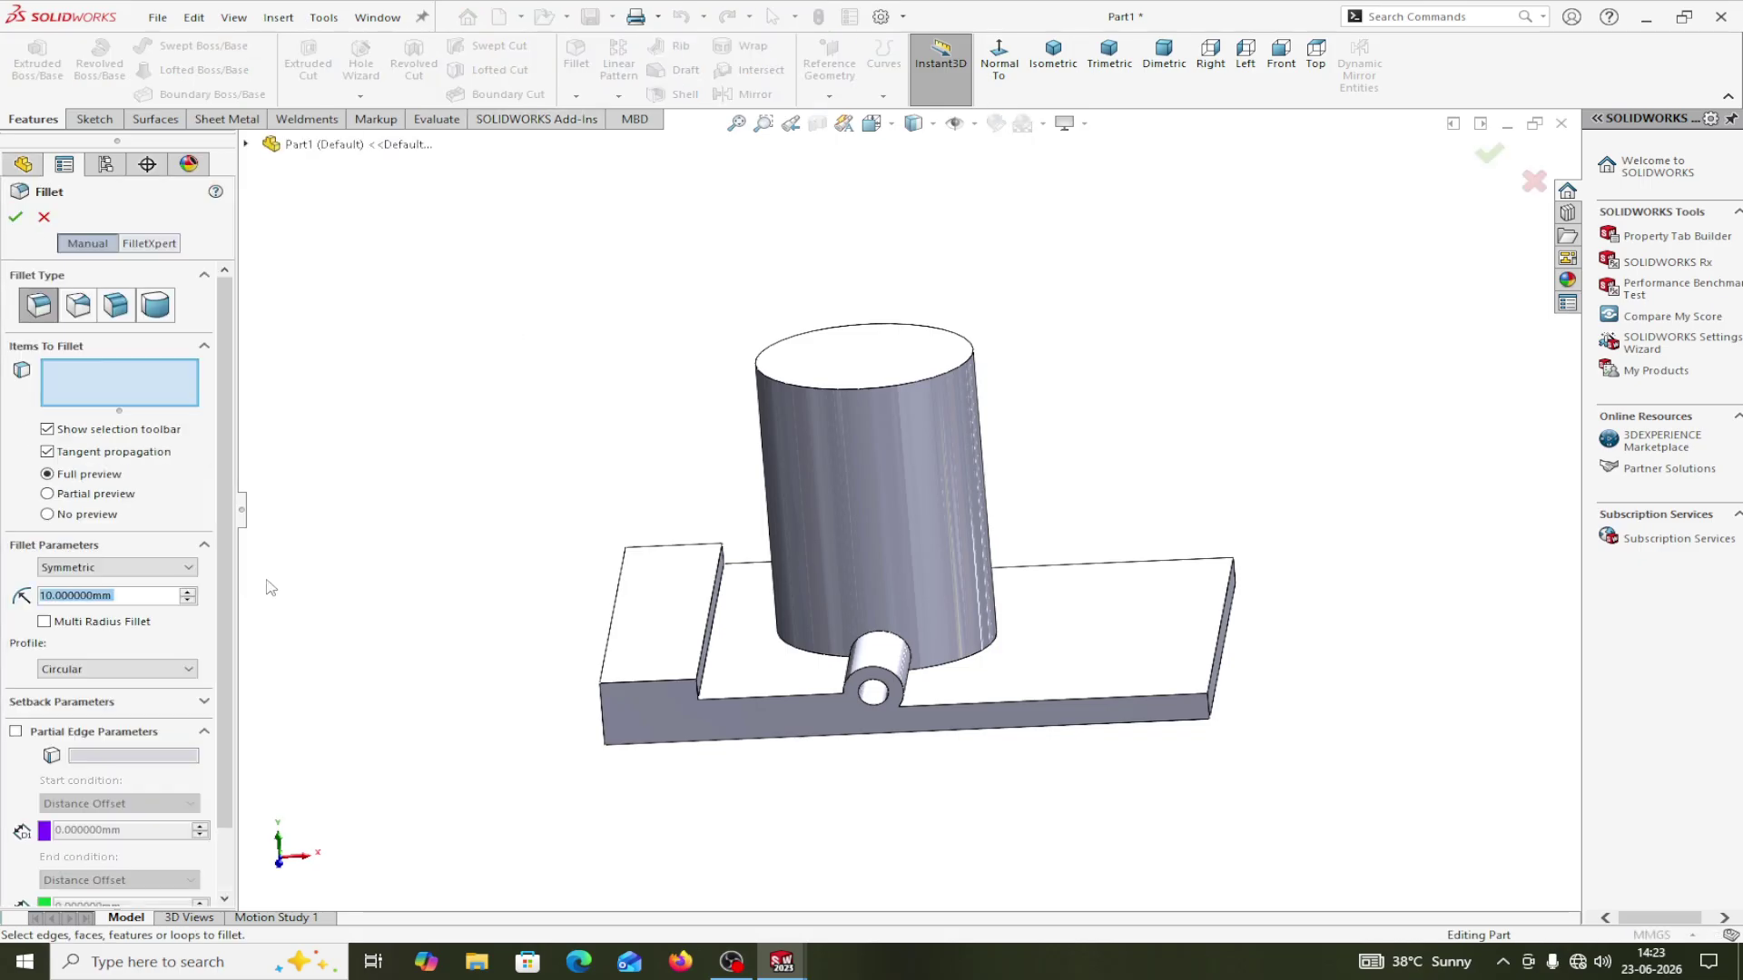
left_click(135, 598)
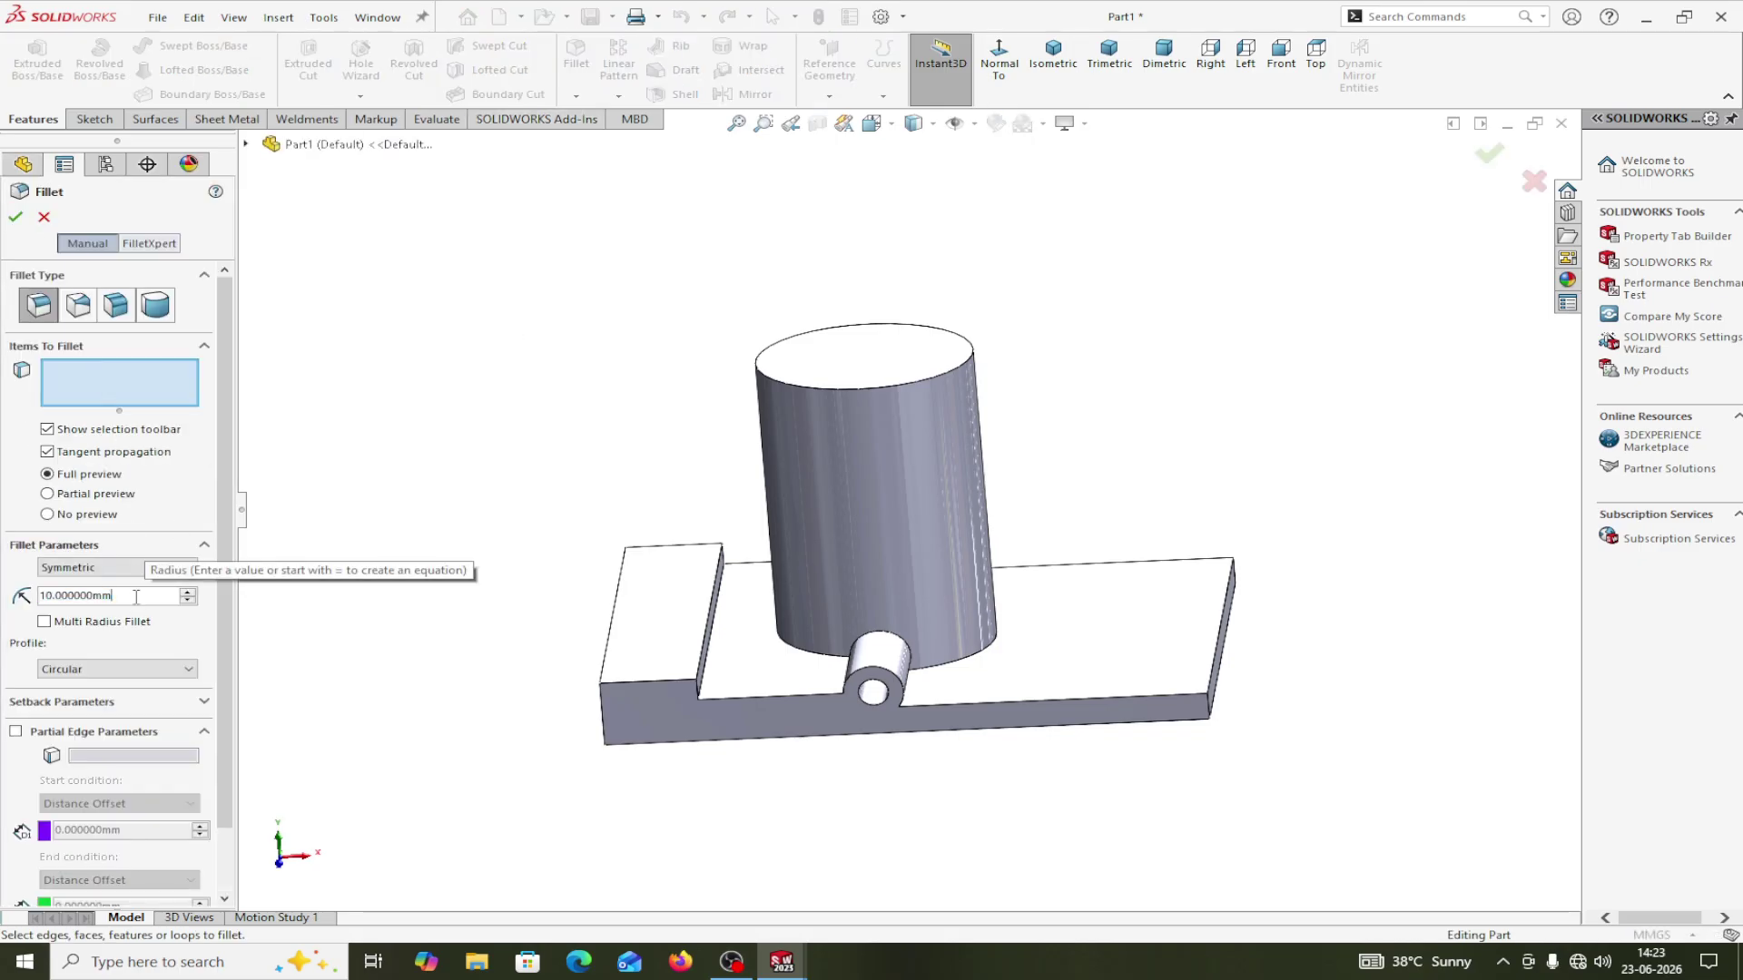
left_click_drag(47, 596, 2, 591)
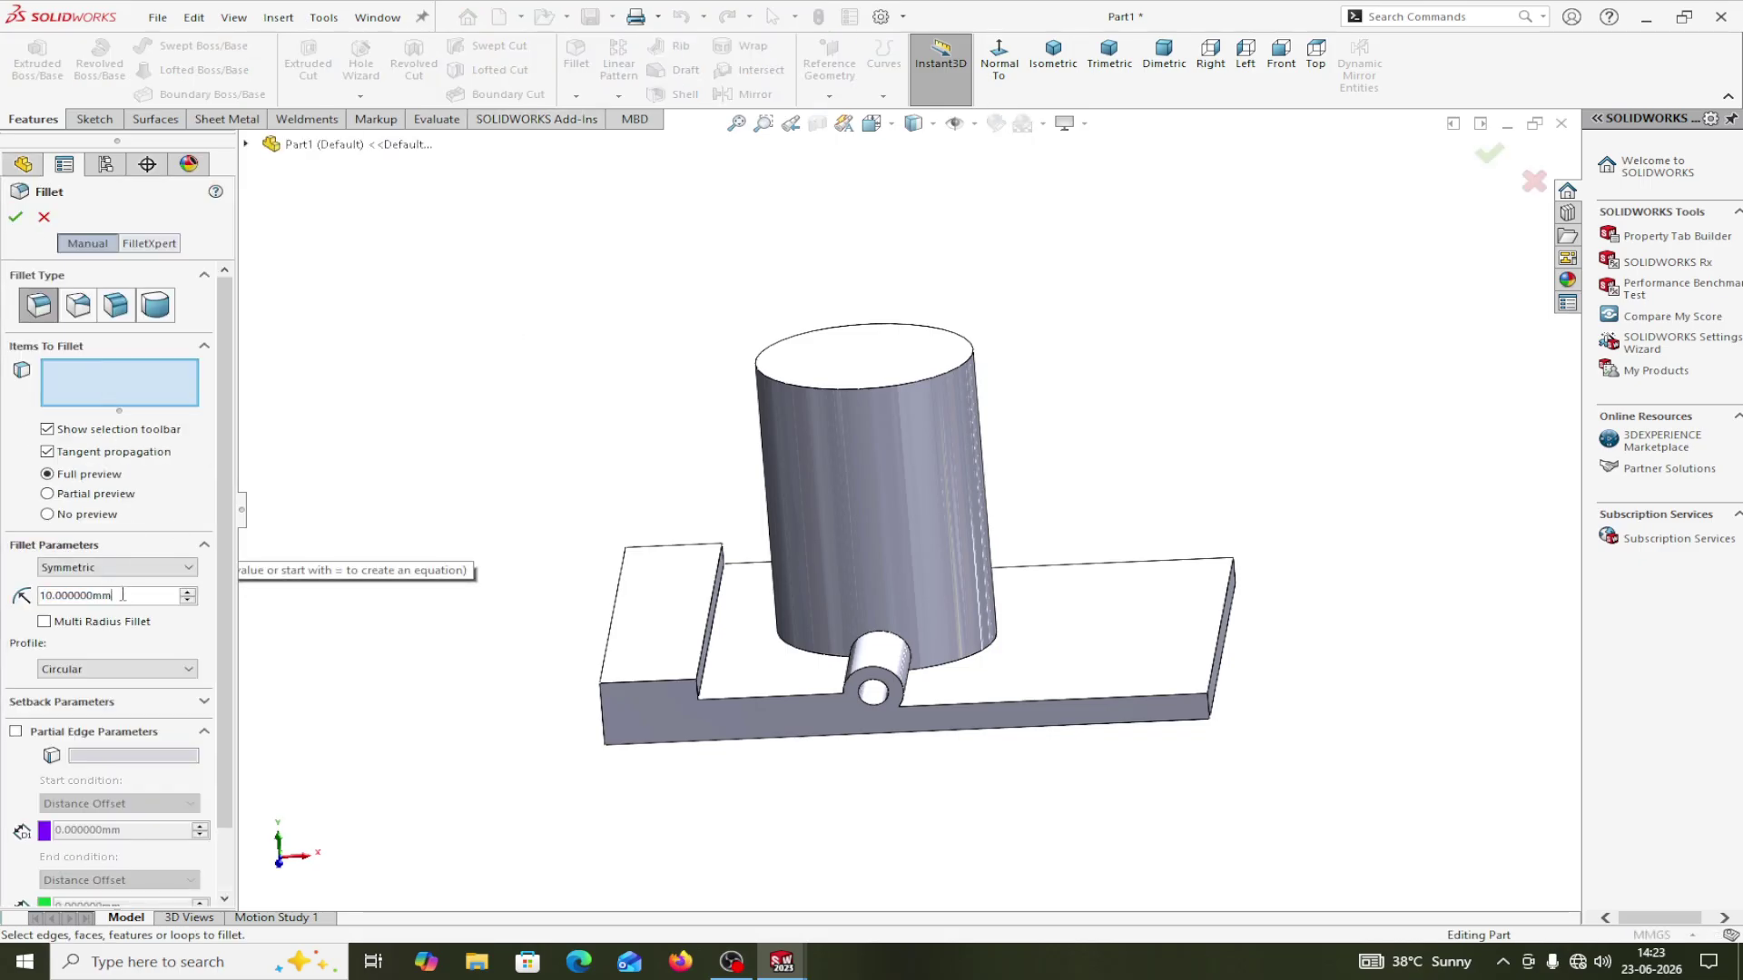
type("1")
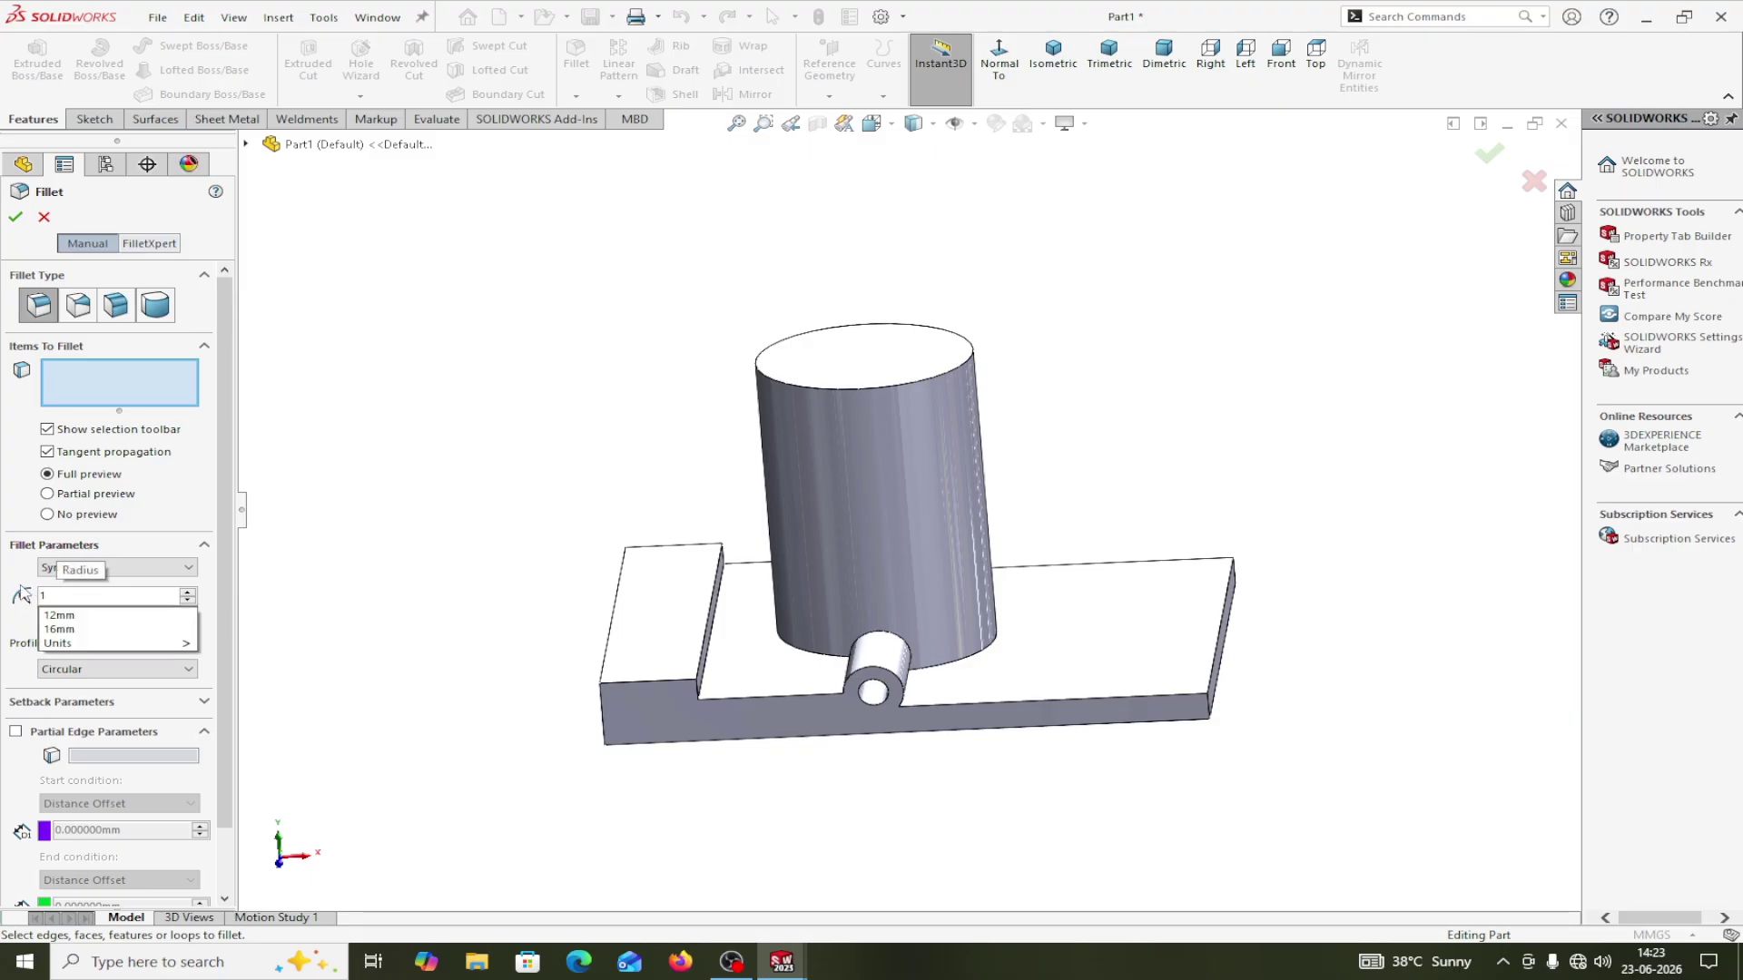
type(".5")
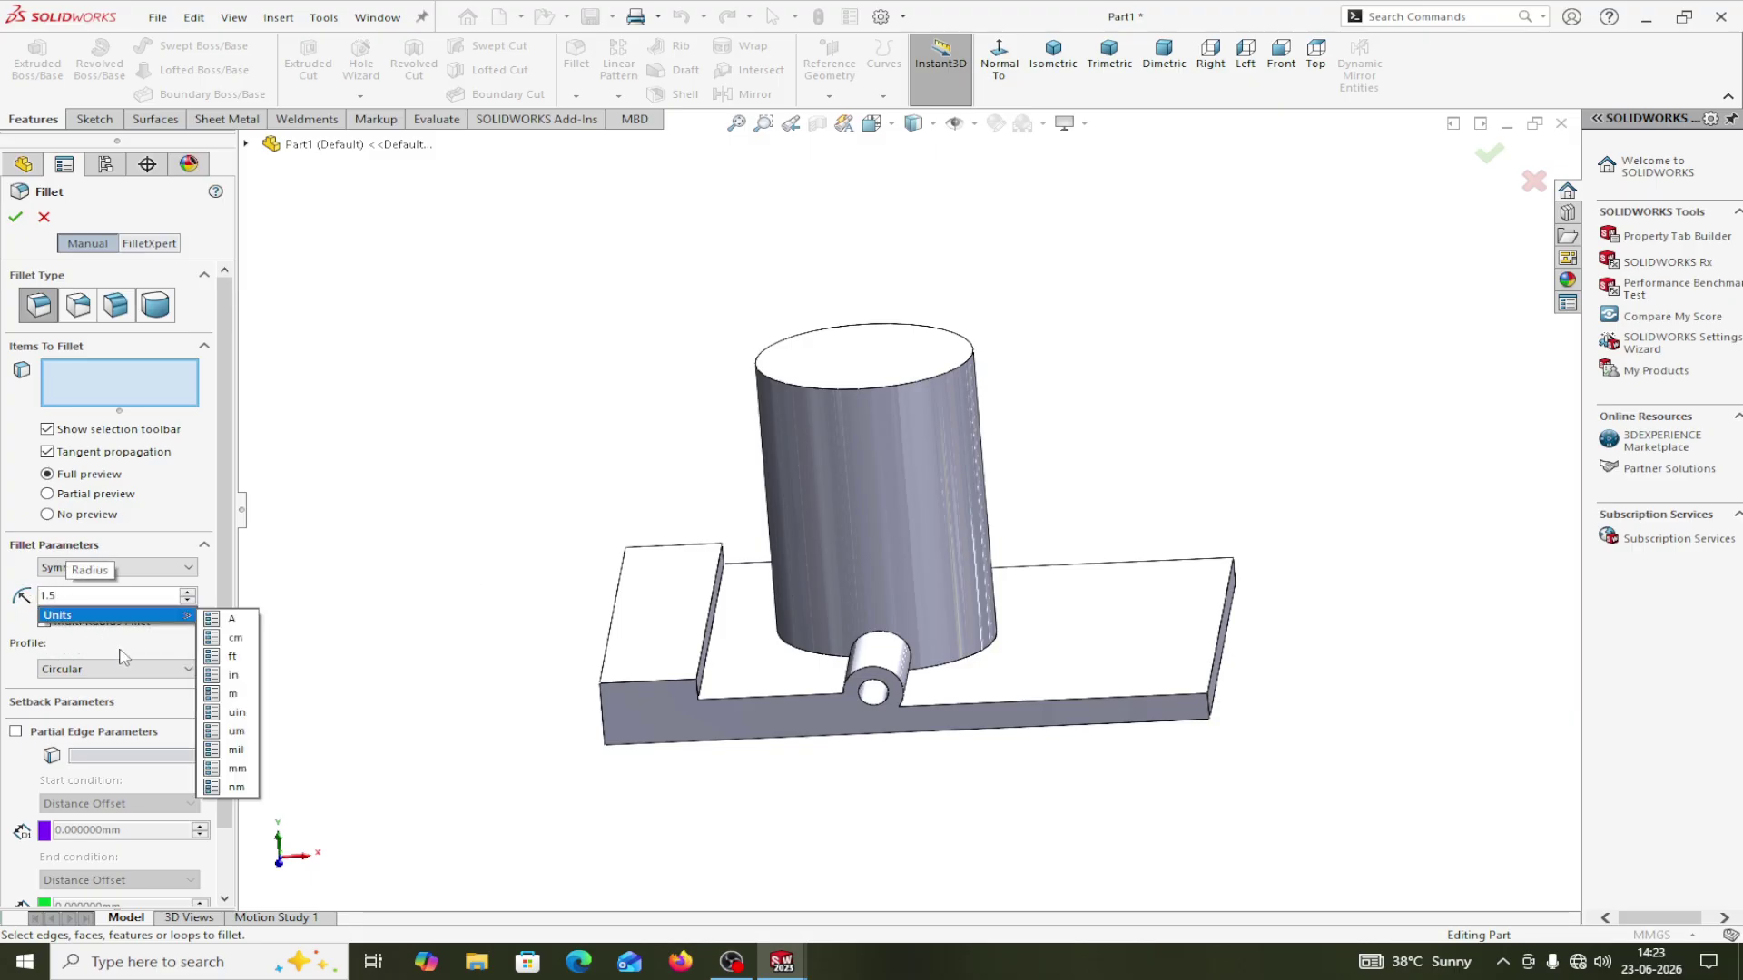
left_click(348, 618)
Fillet the raised block's inner step edge and the edges where the small hollow boss meets the base, on both sides of the cylinder.
scroll(718, 699, "down", 2)
scroll(718, 699, "down", 4)
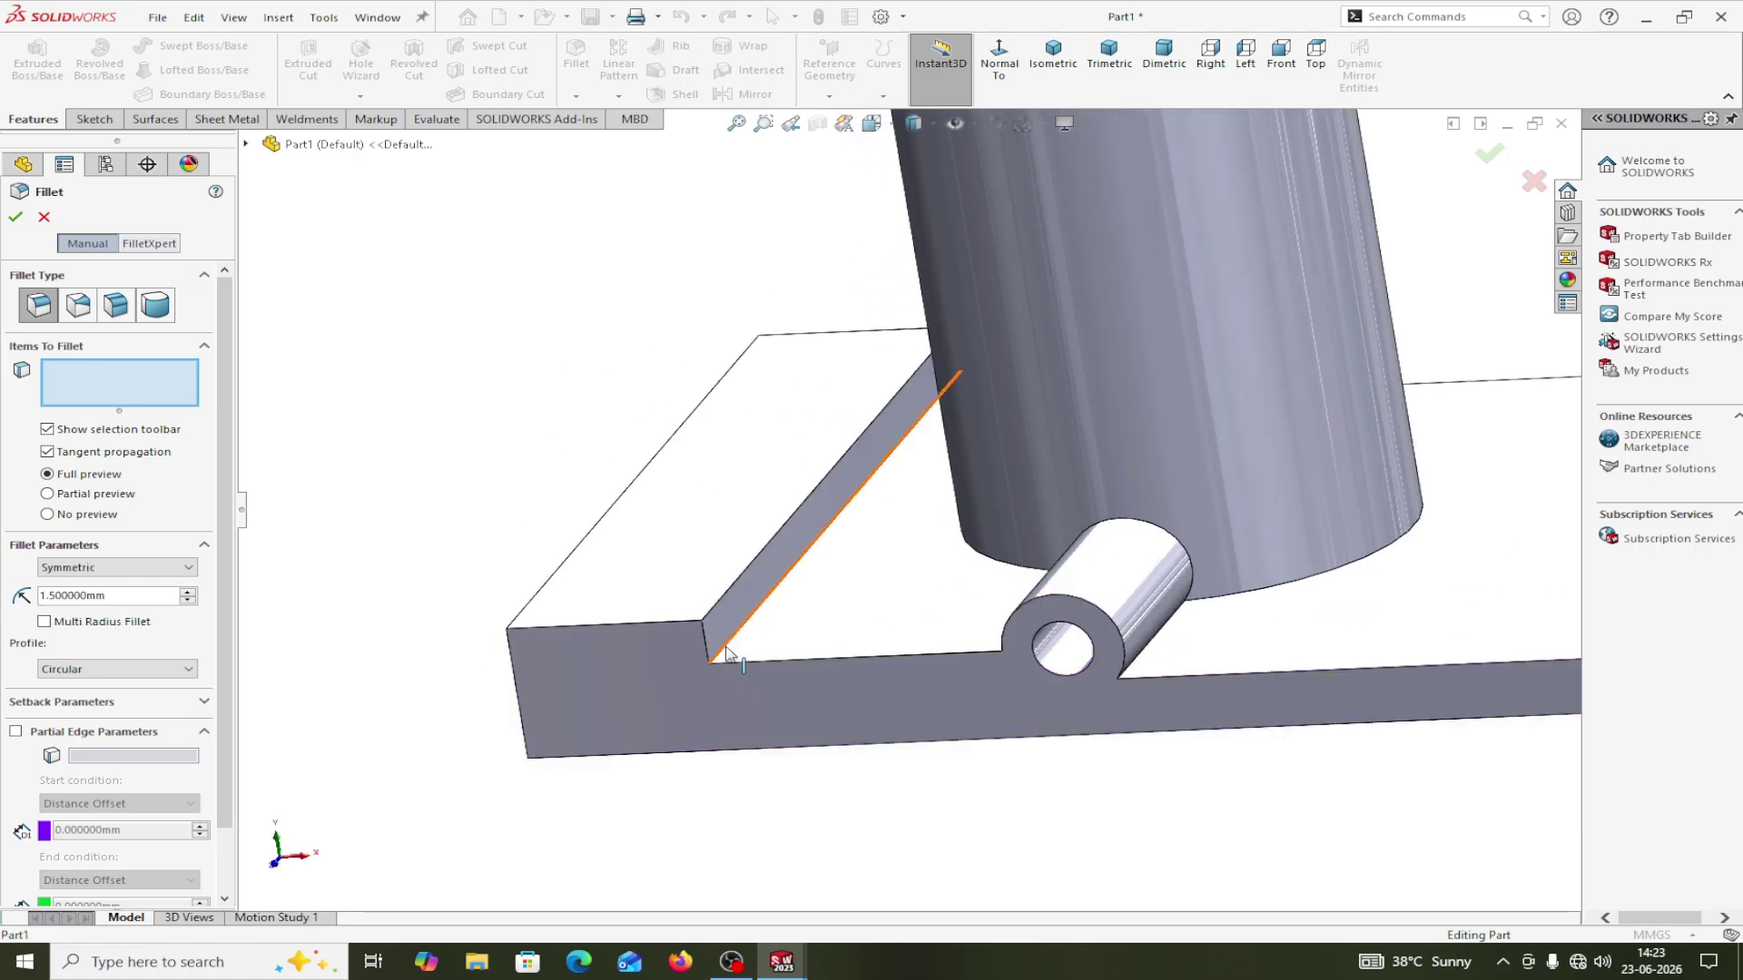
left_click(727, 653)
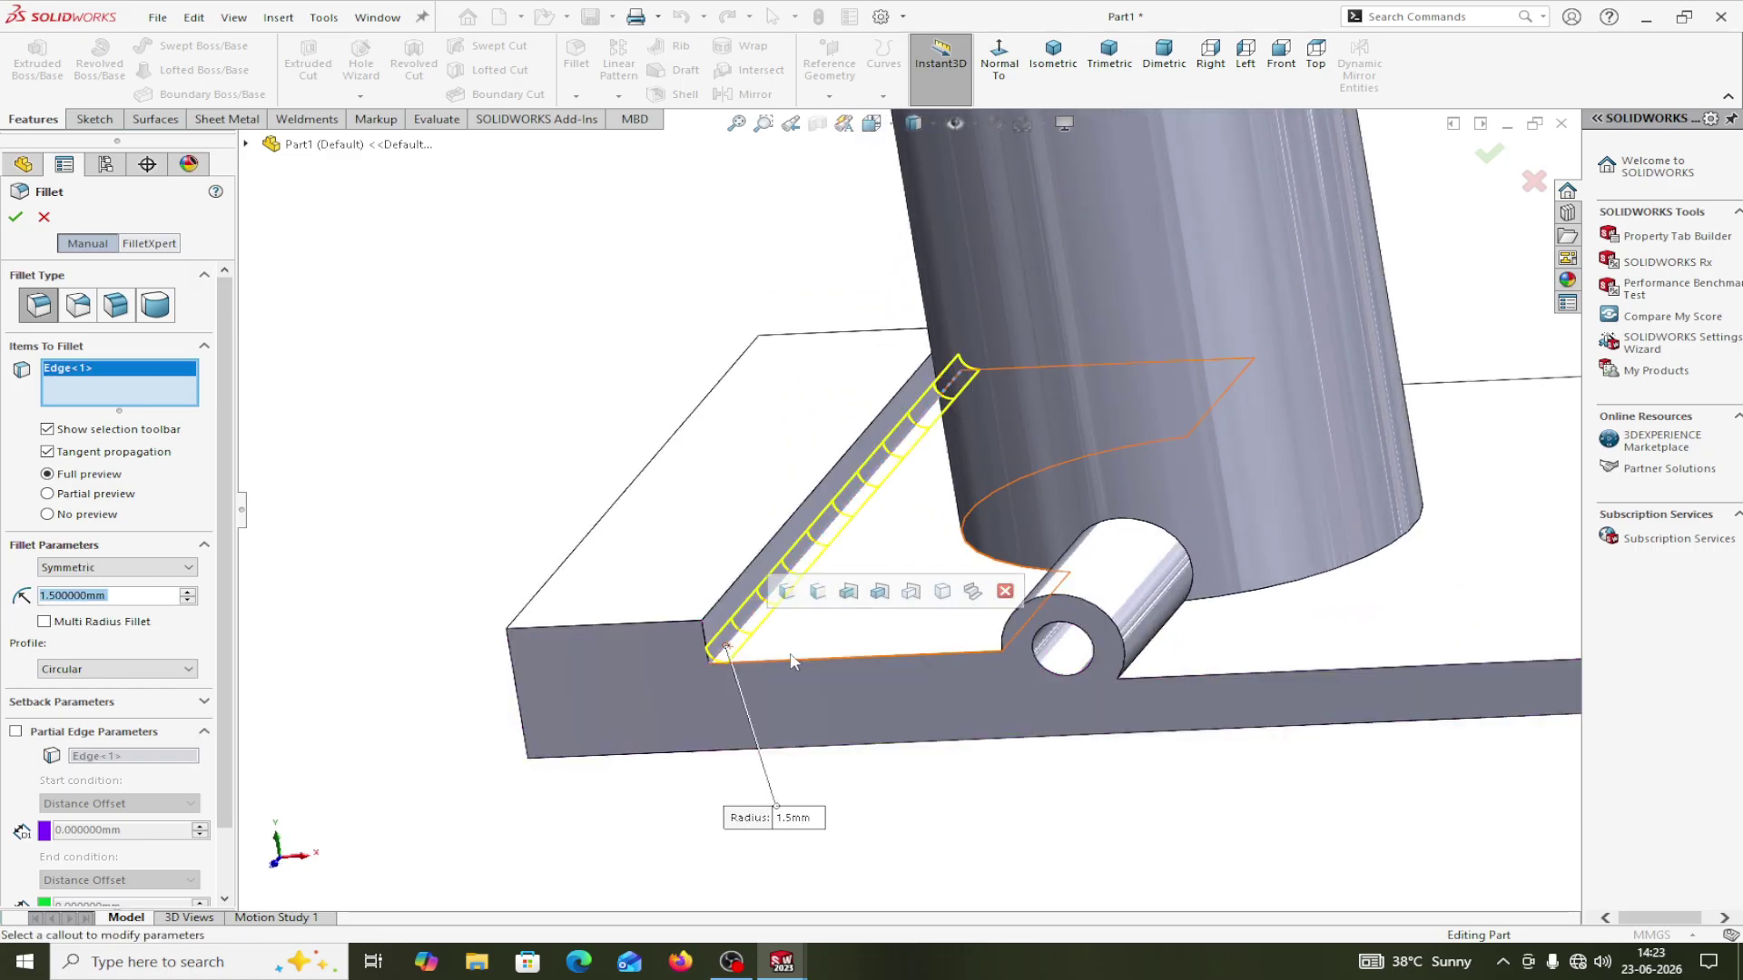
left_click(1132, 676)
middle_click_drag(1063, 759, 1089, 727)
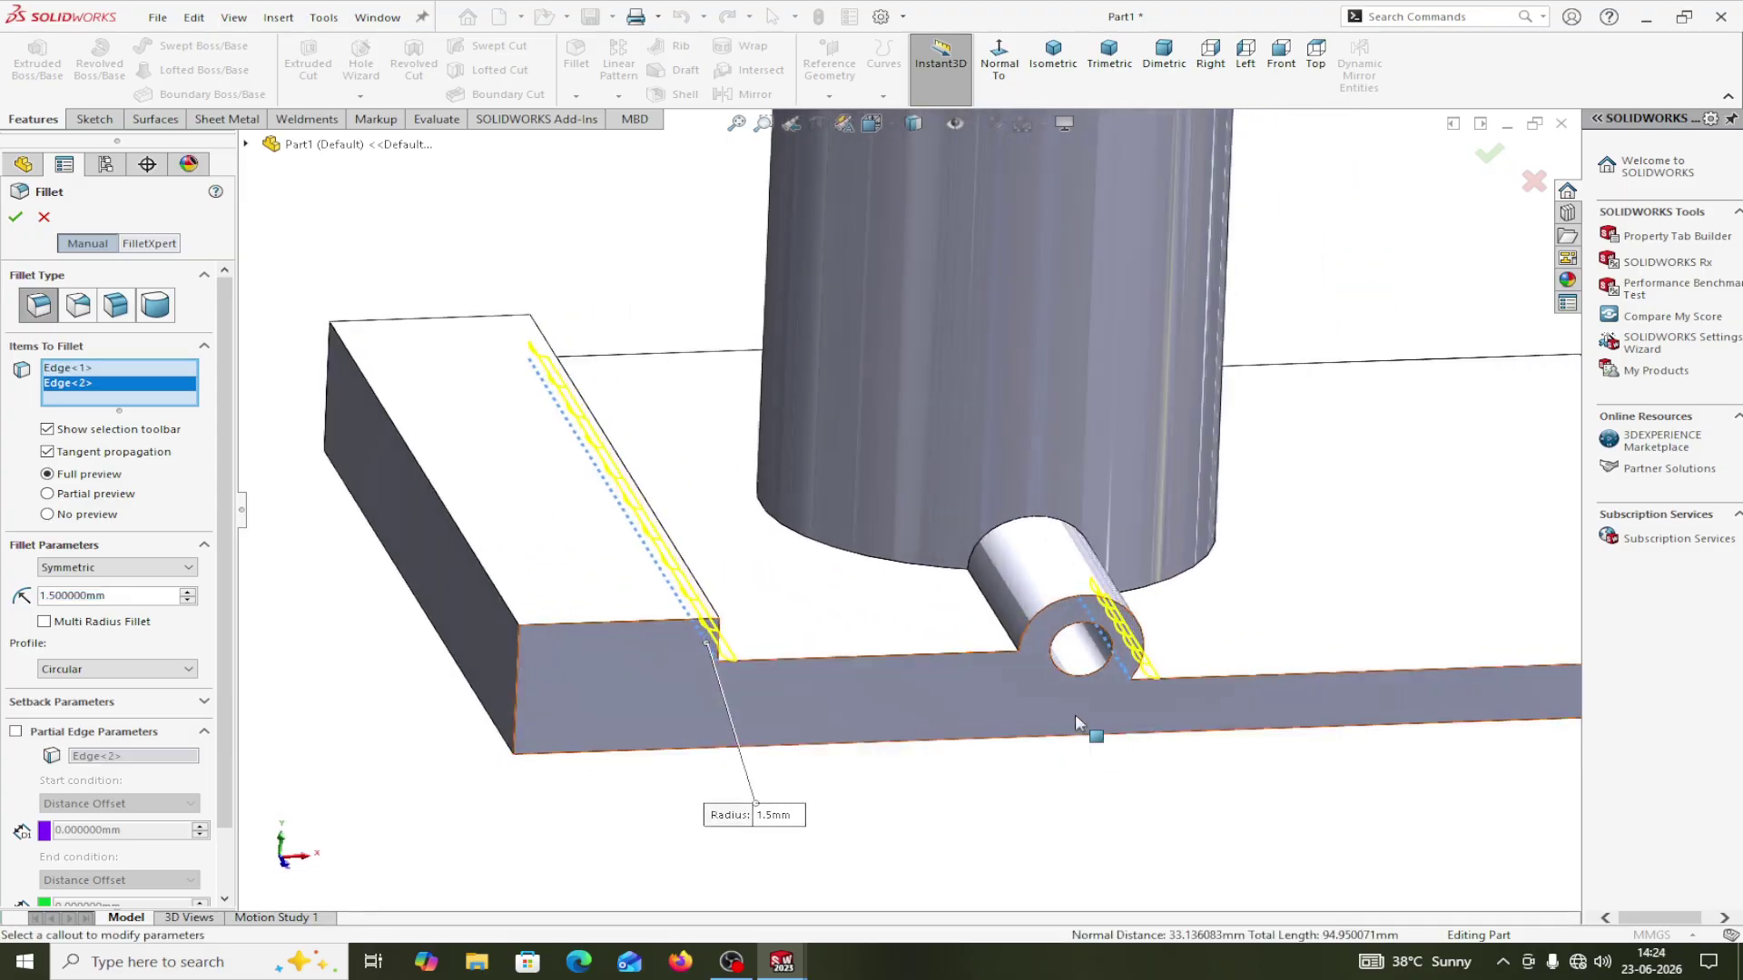
left_click(1008, 637)
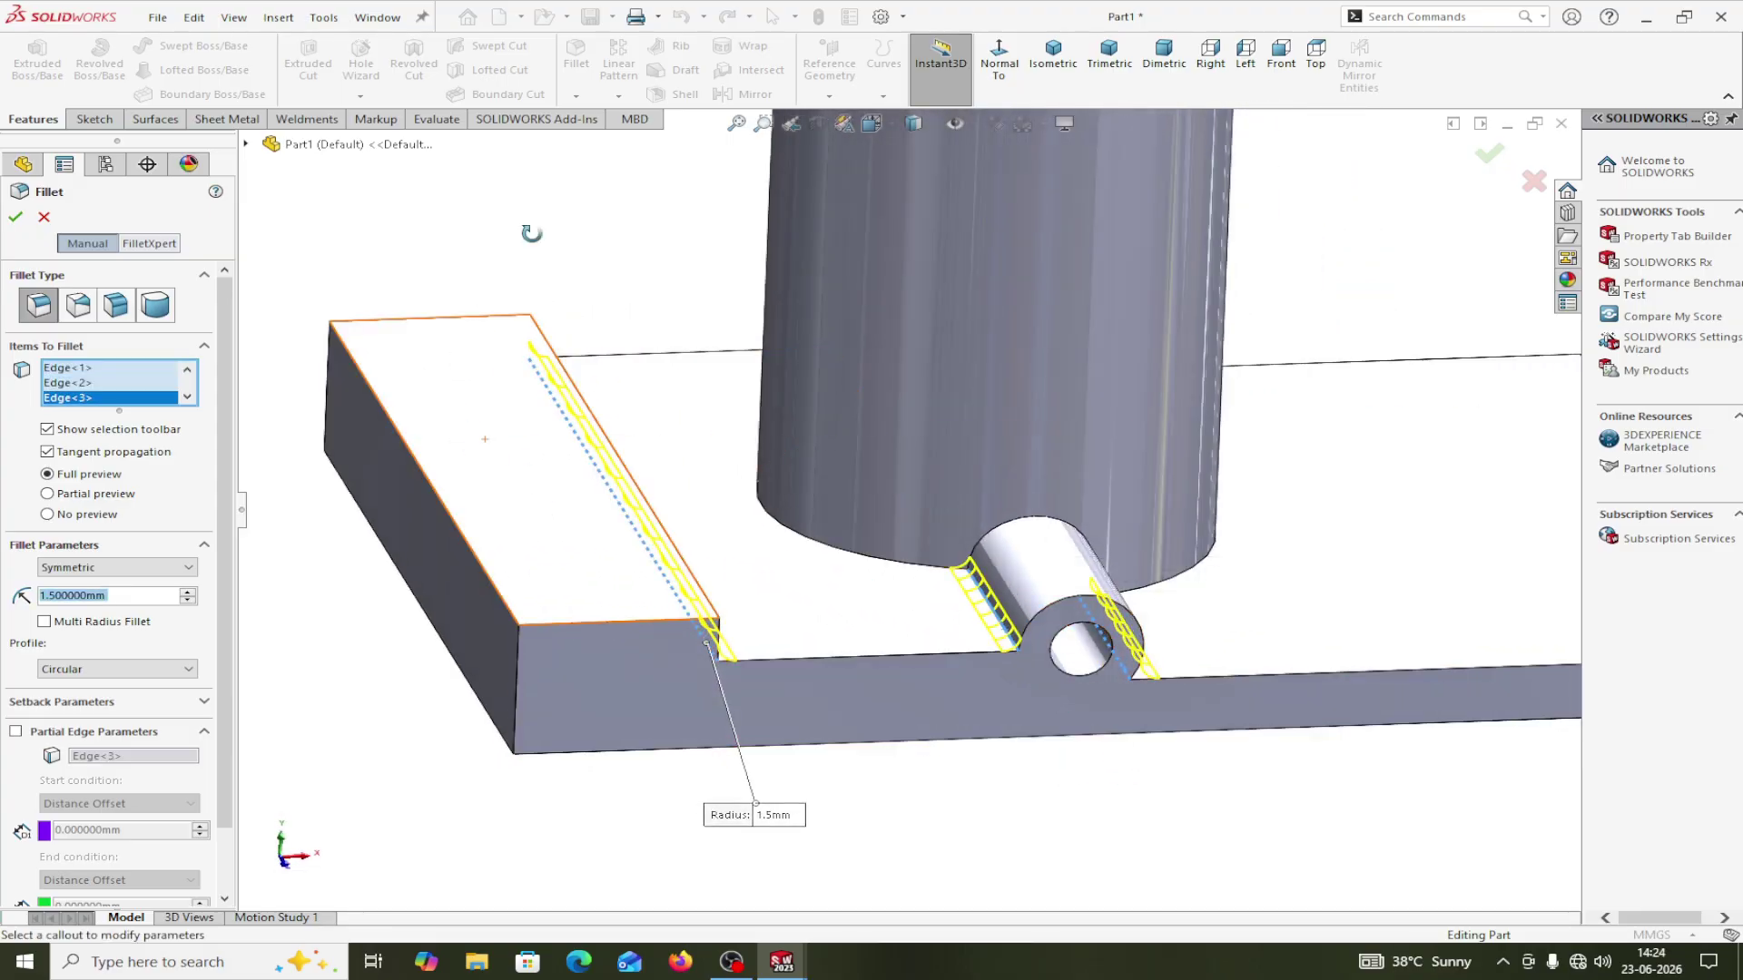
middle_click_drag(532, 233, 634, 366)
left_click(793, 337)
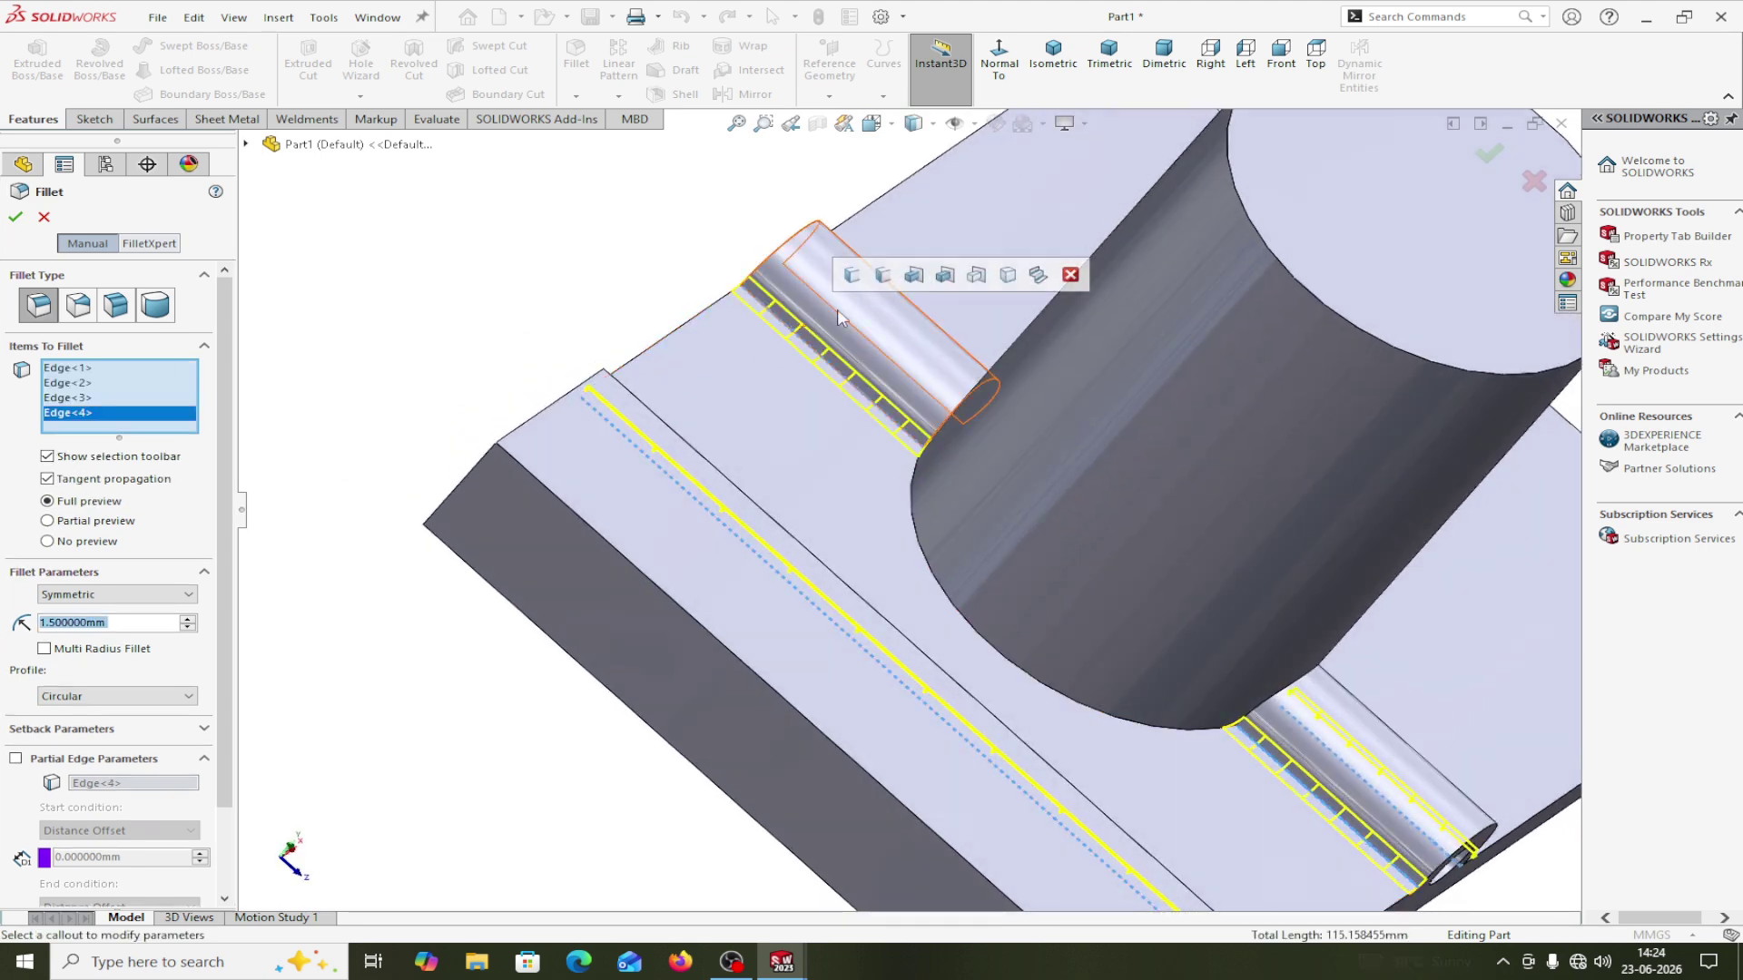
middle_click_drag(839, 317, 814, 360)
left_click(802, 364)
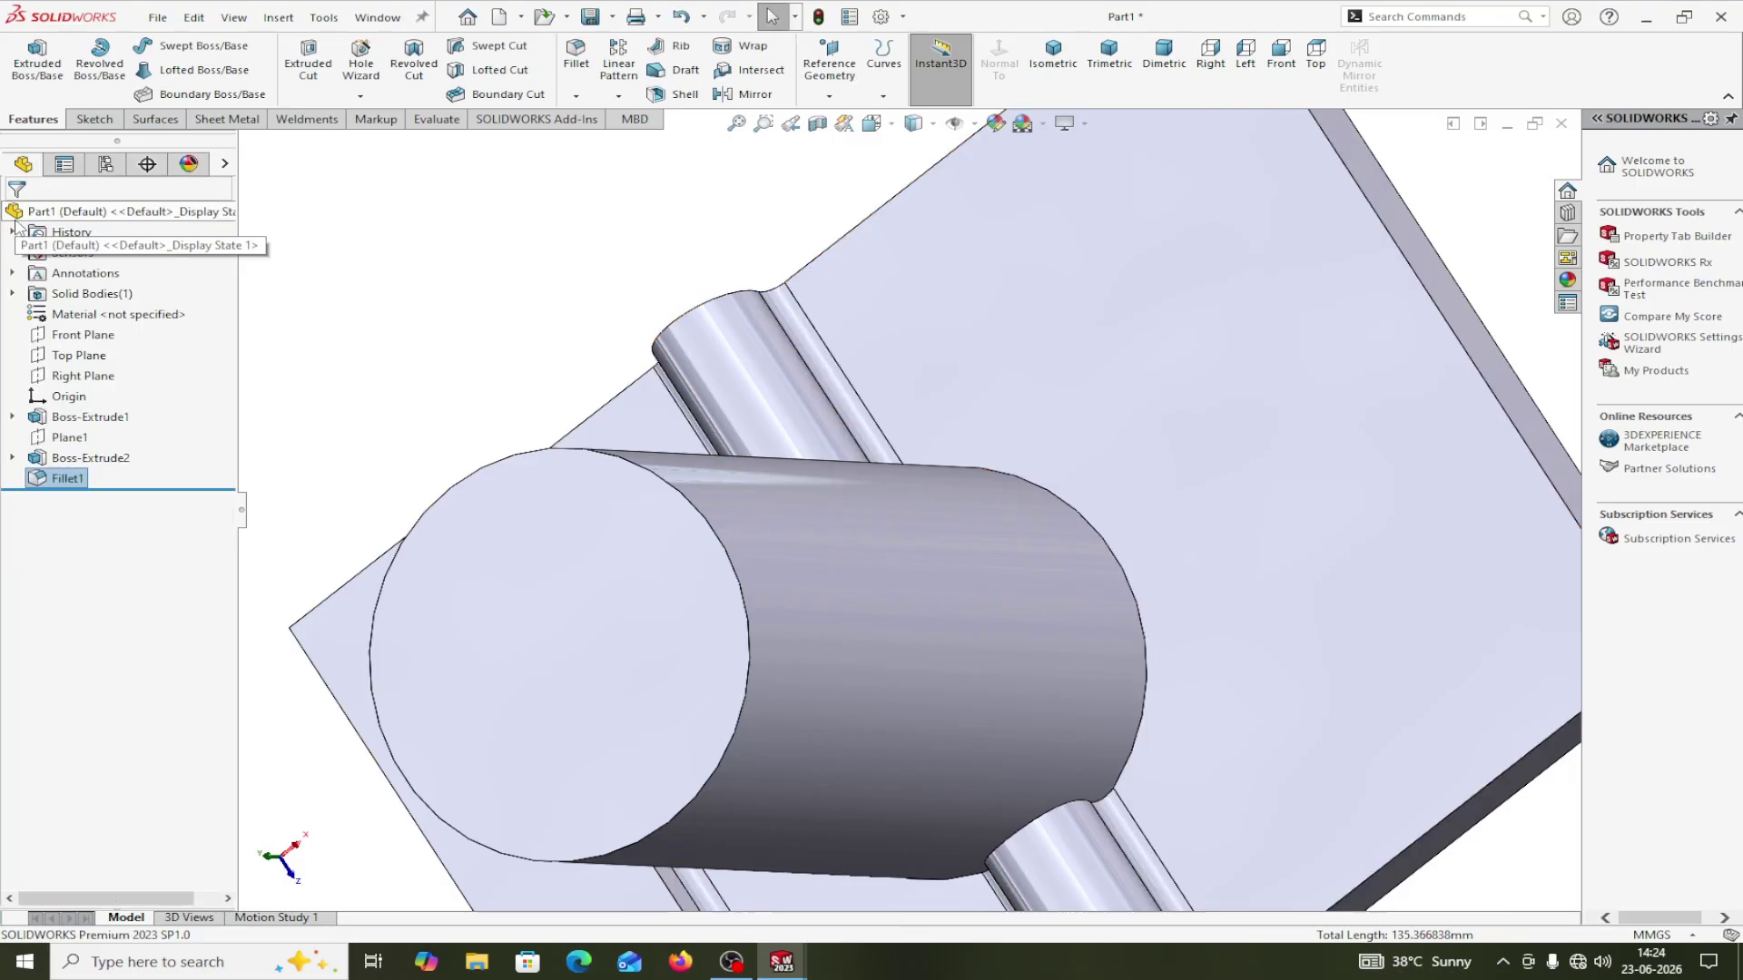
Open a new sketch on the Front Plane and view it face-on.
scroll(396, 281, "up", 3)
middle_click_drag(397, 280, 700, 344)
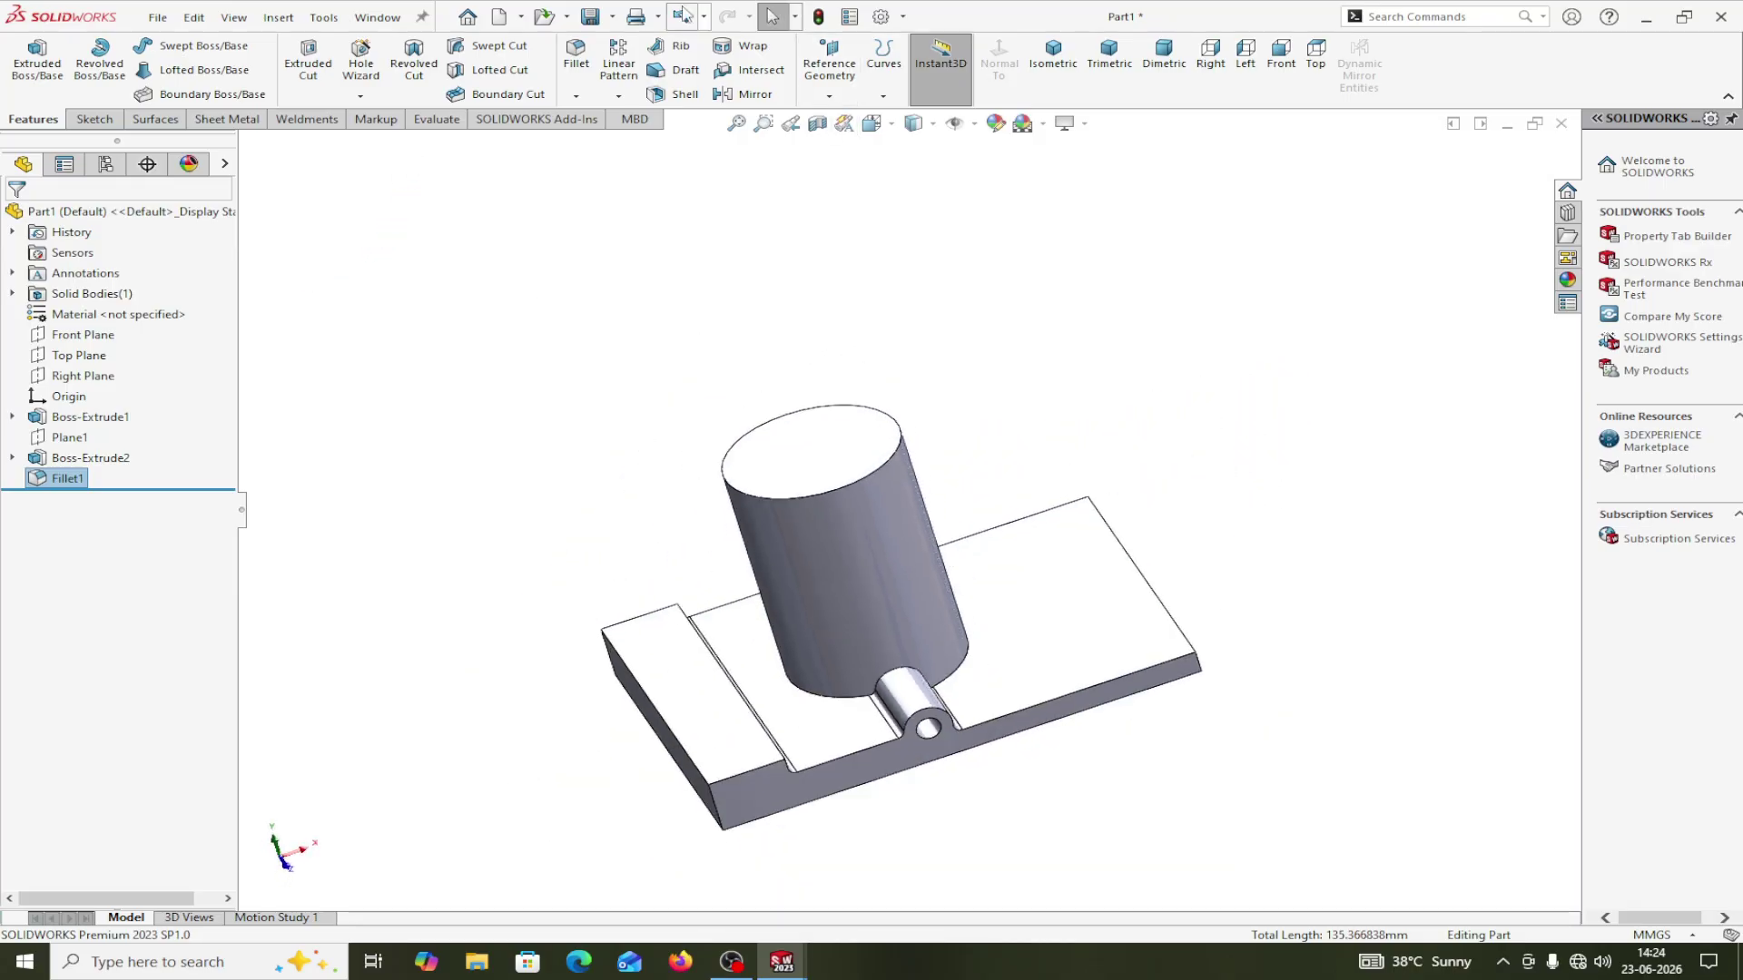
scroll(962, 288, "up", 1)
middle_click_drag(962, 288, 830, 524)
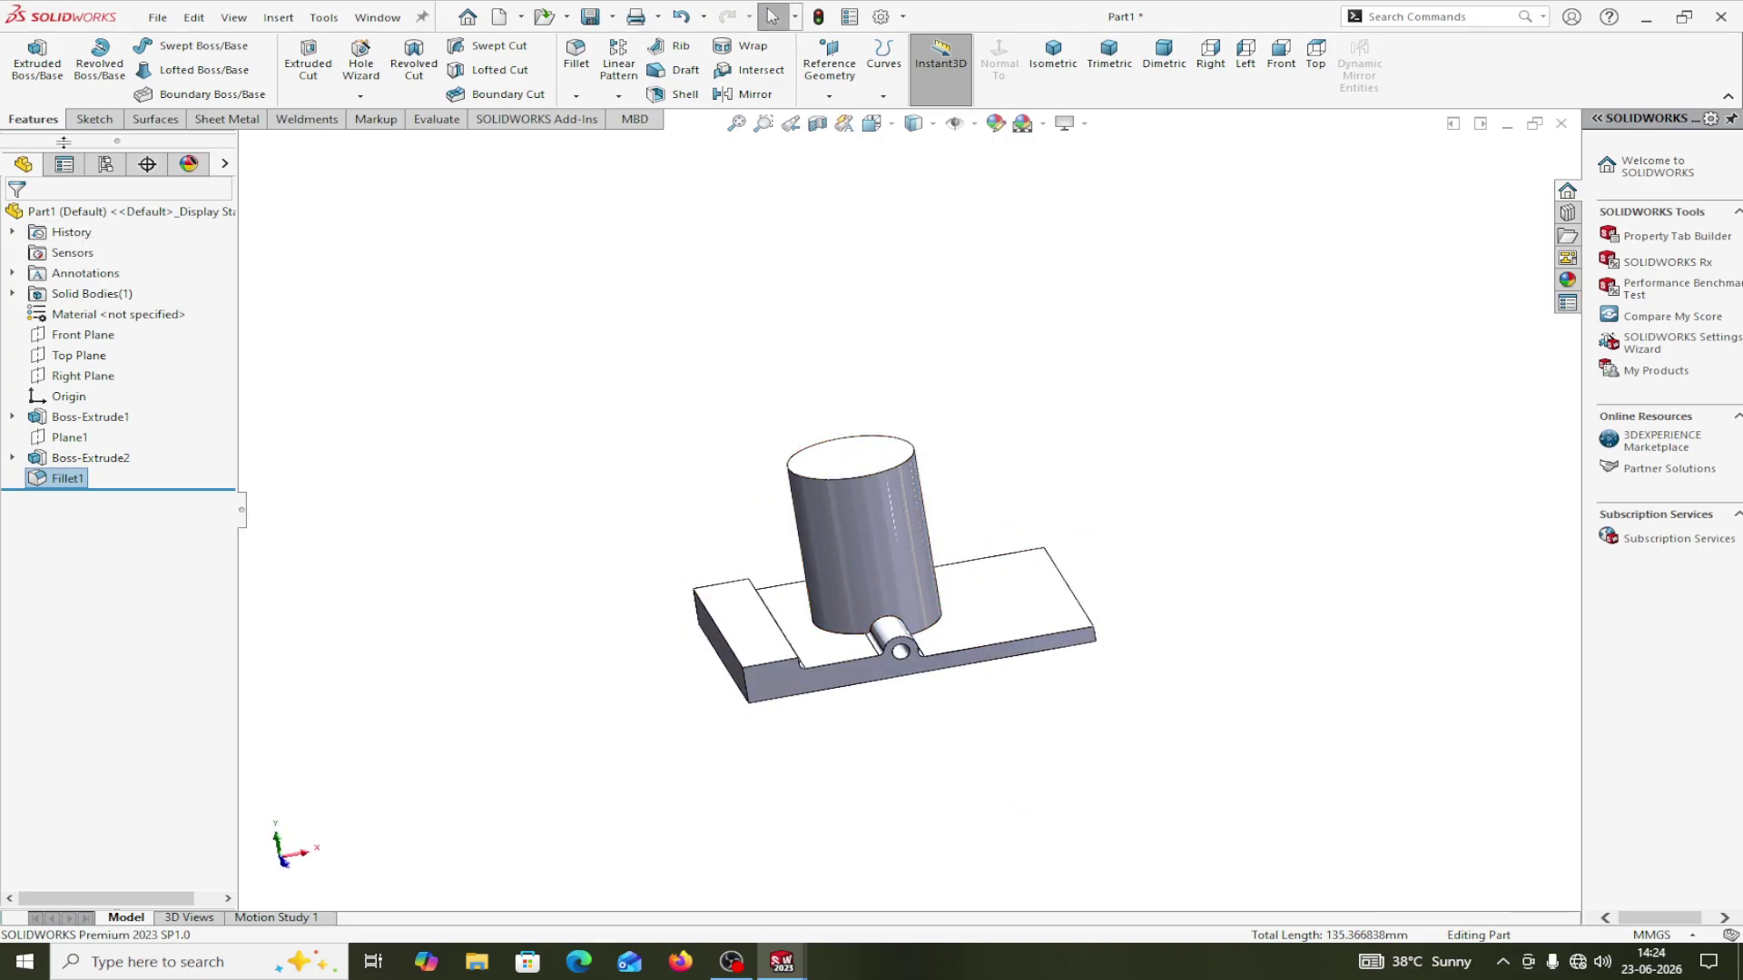
left_click(71, 337)
left_click(95, 311)
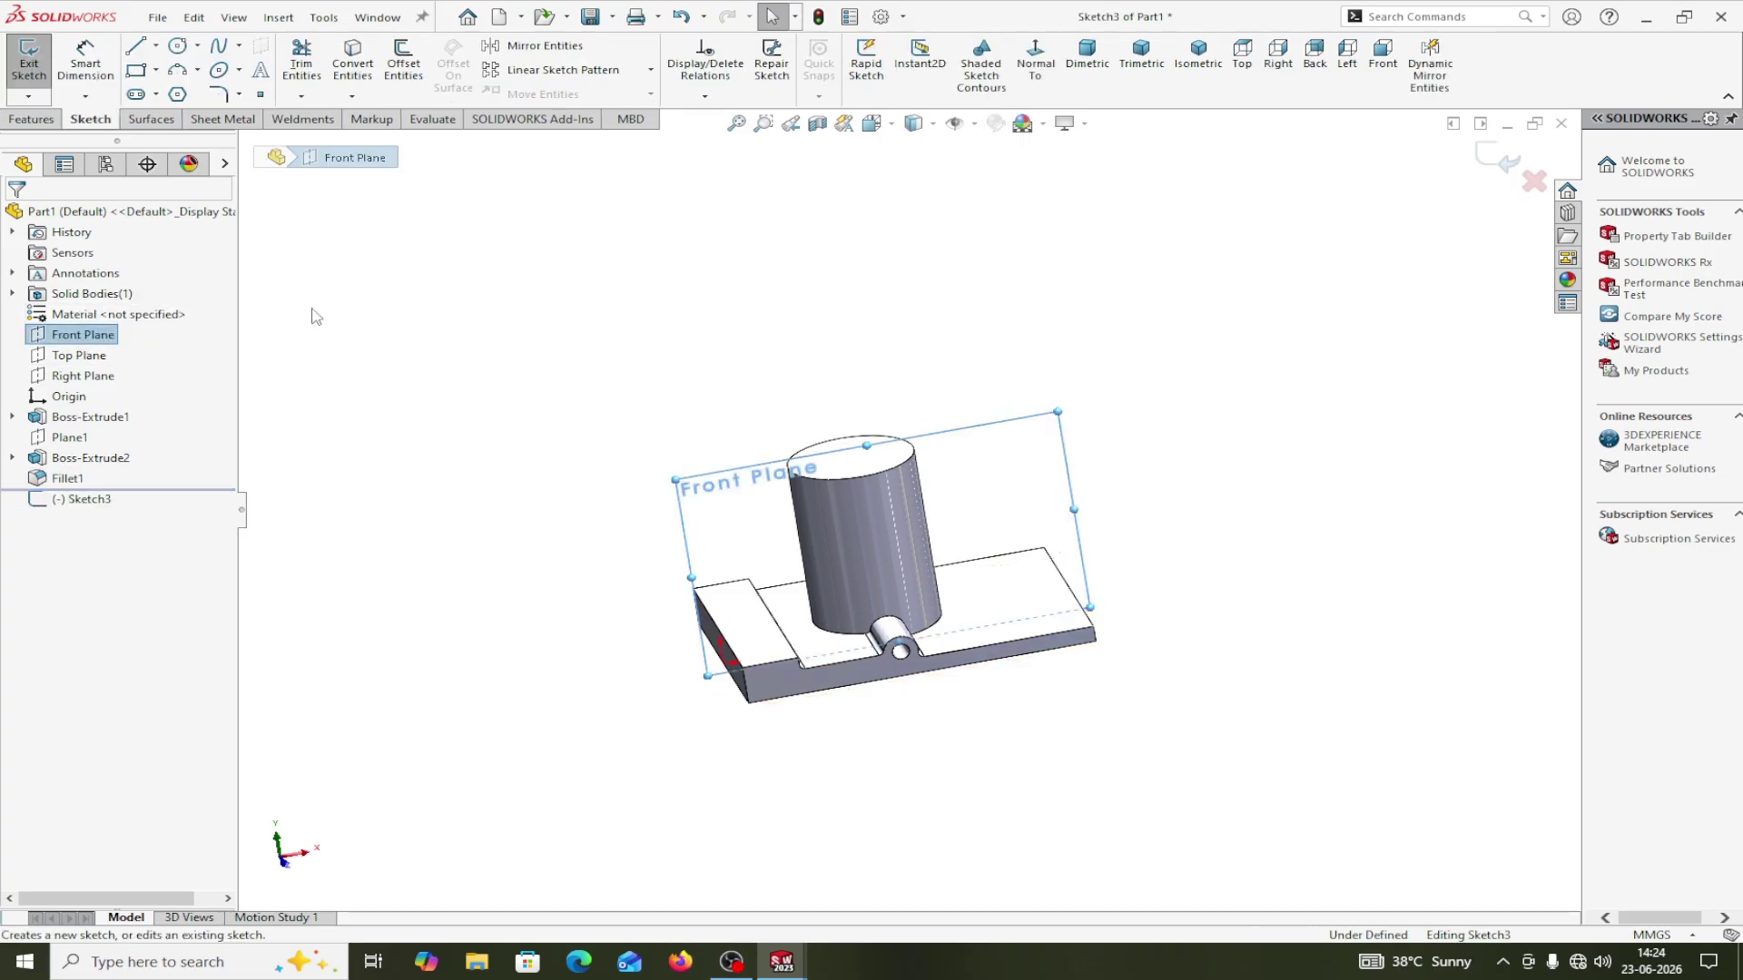
left_click(1032, 77)
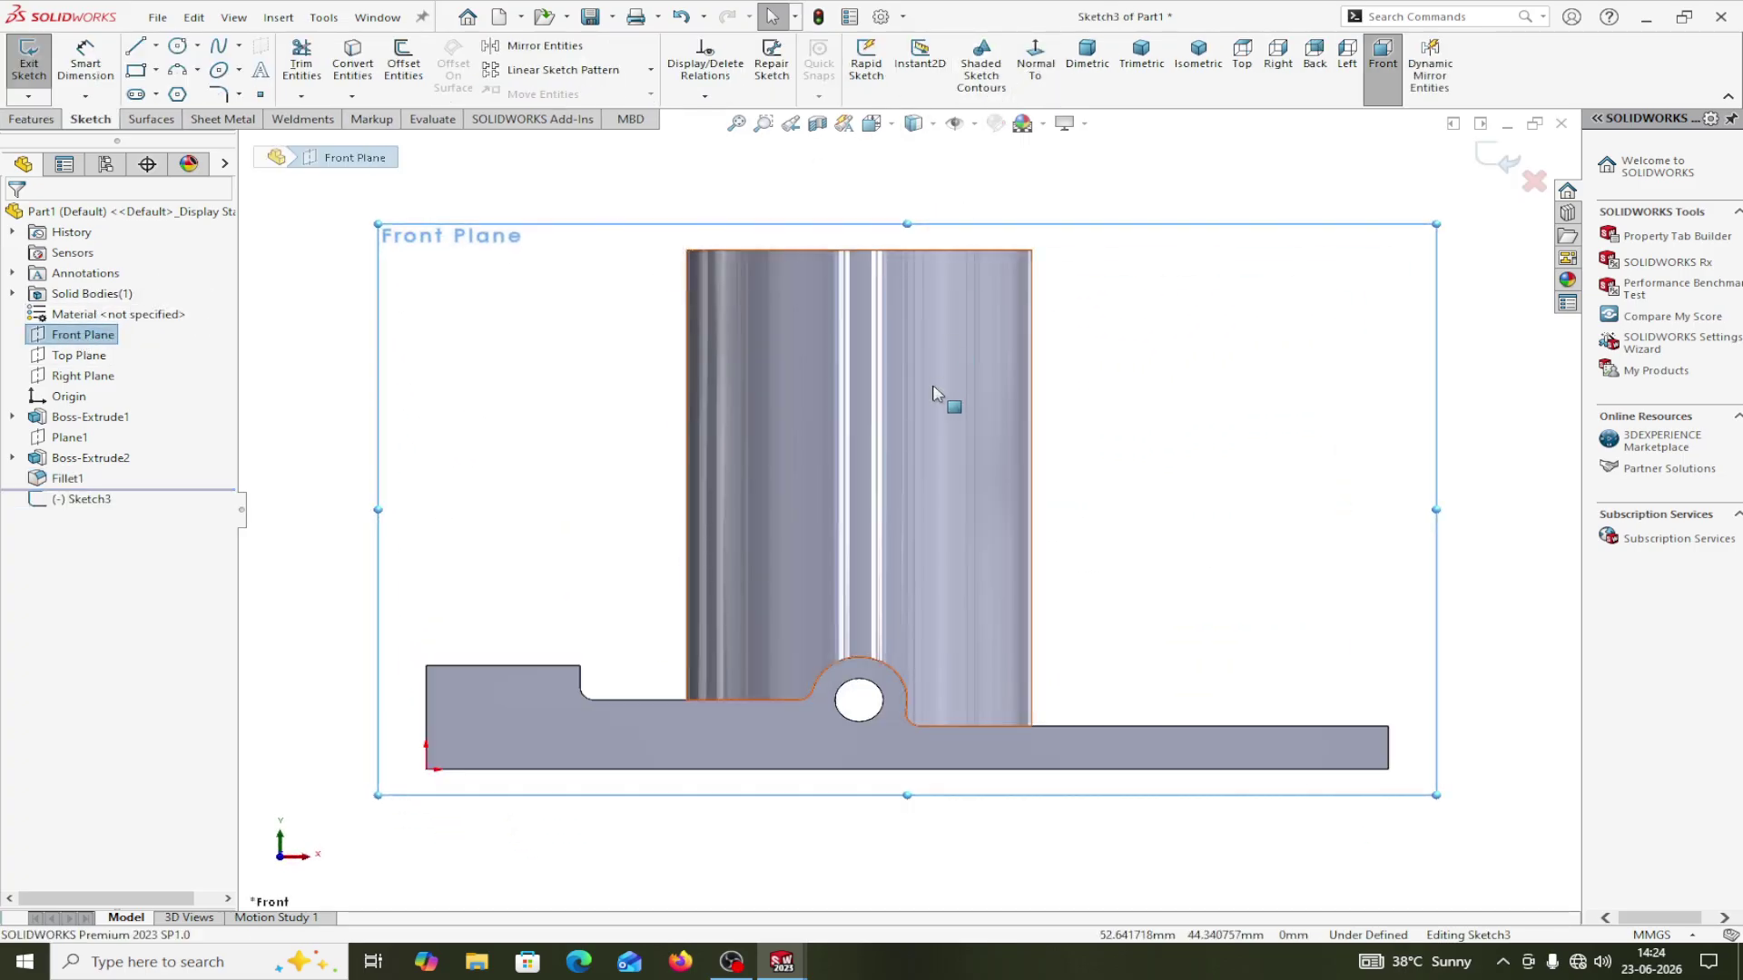
Sketch a vertical line about 30 mm up from the raised block's outer top corner and a horizontal line about 21 mm towards the cylinder.
left_click(136, 48)
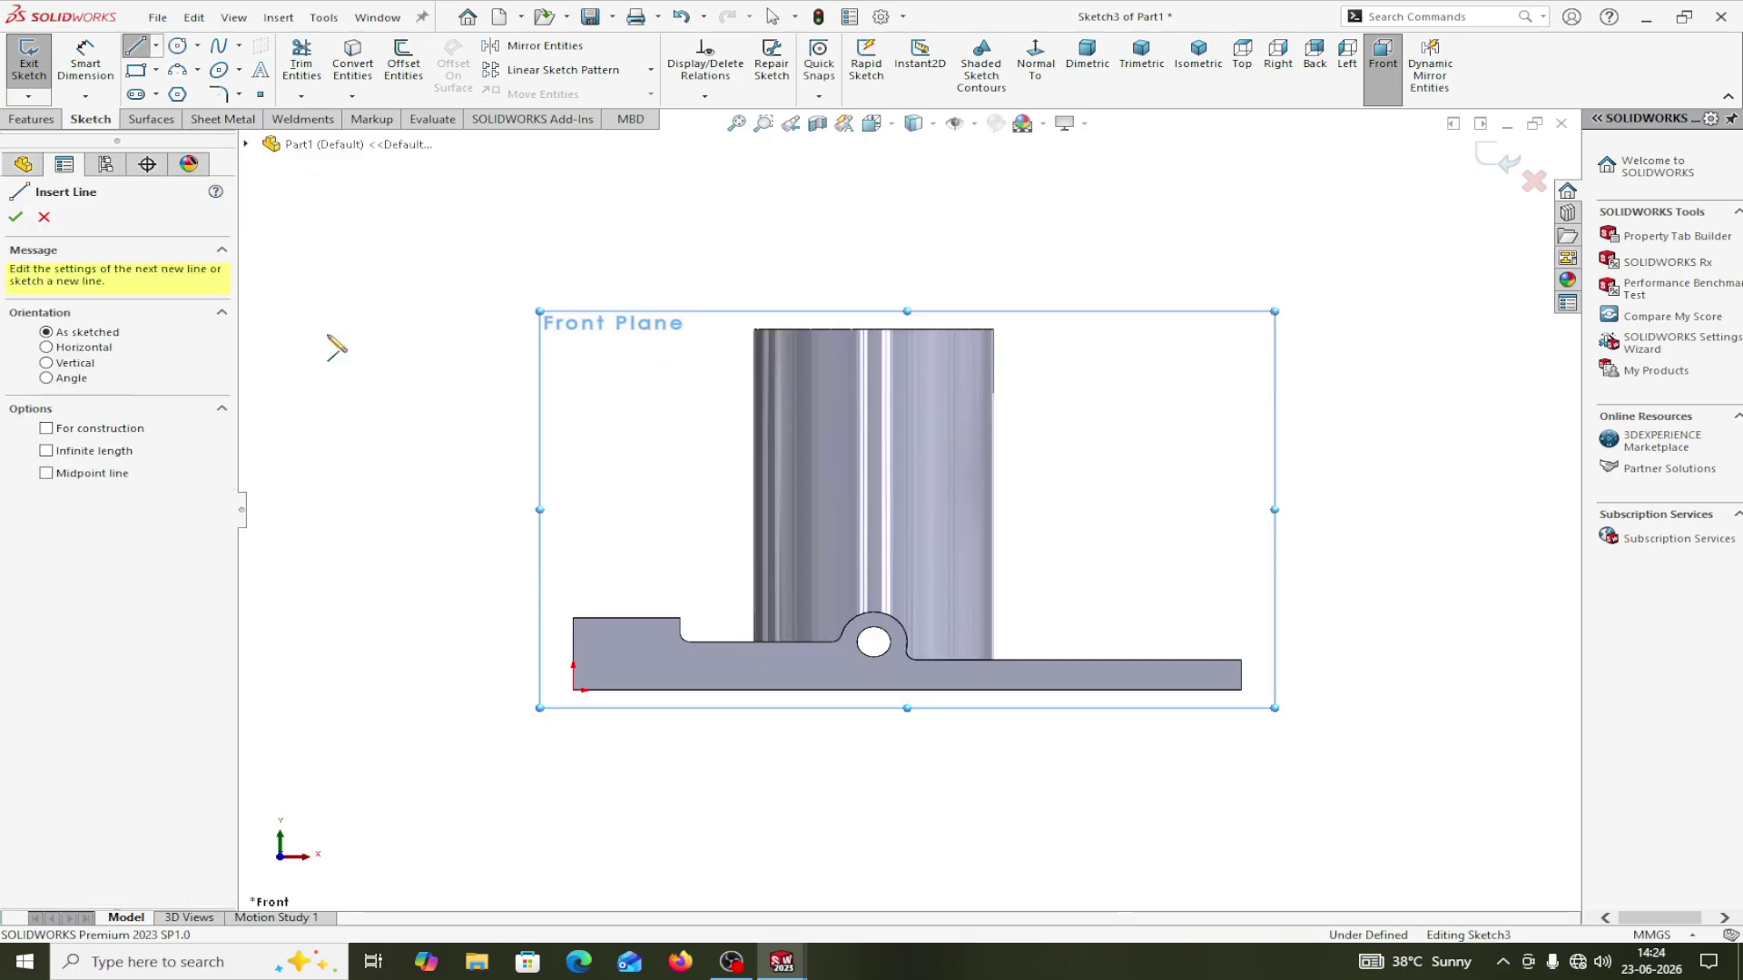
left_click(573, 619)
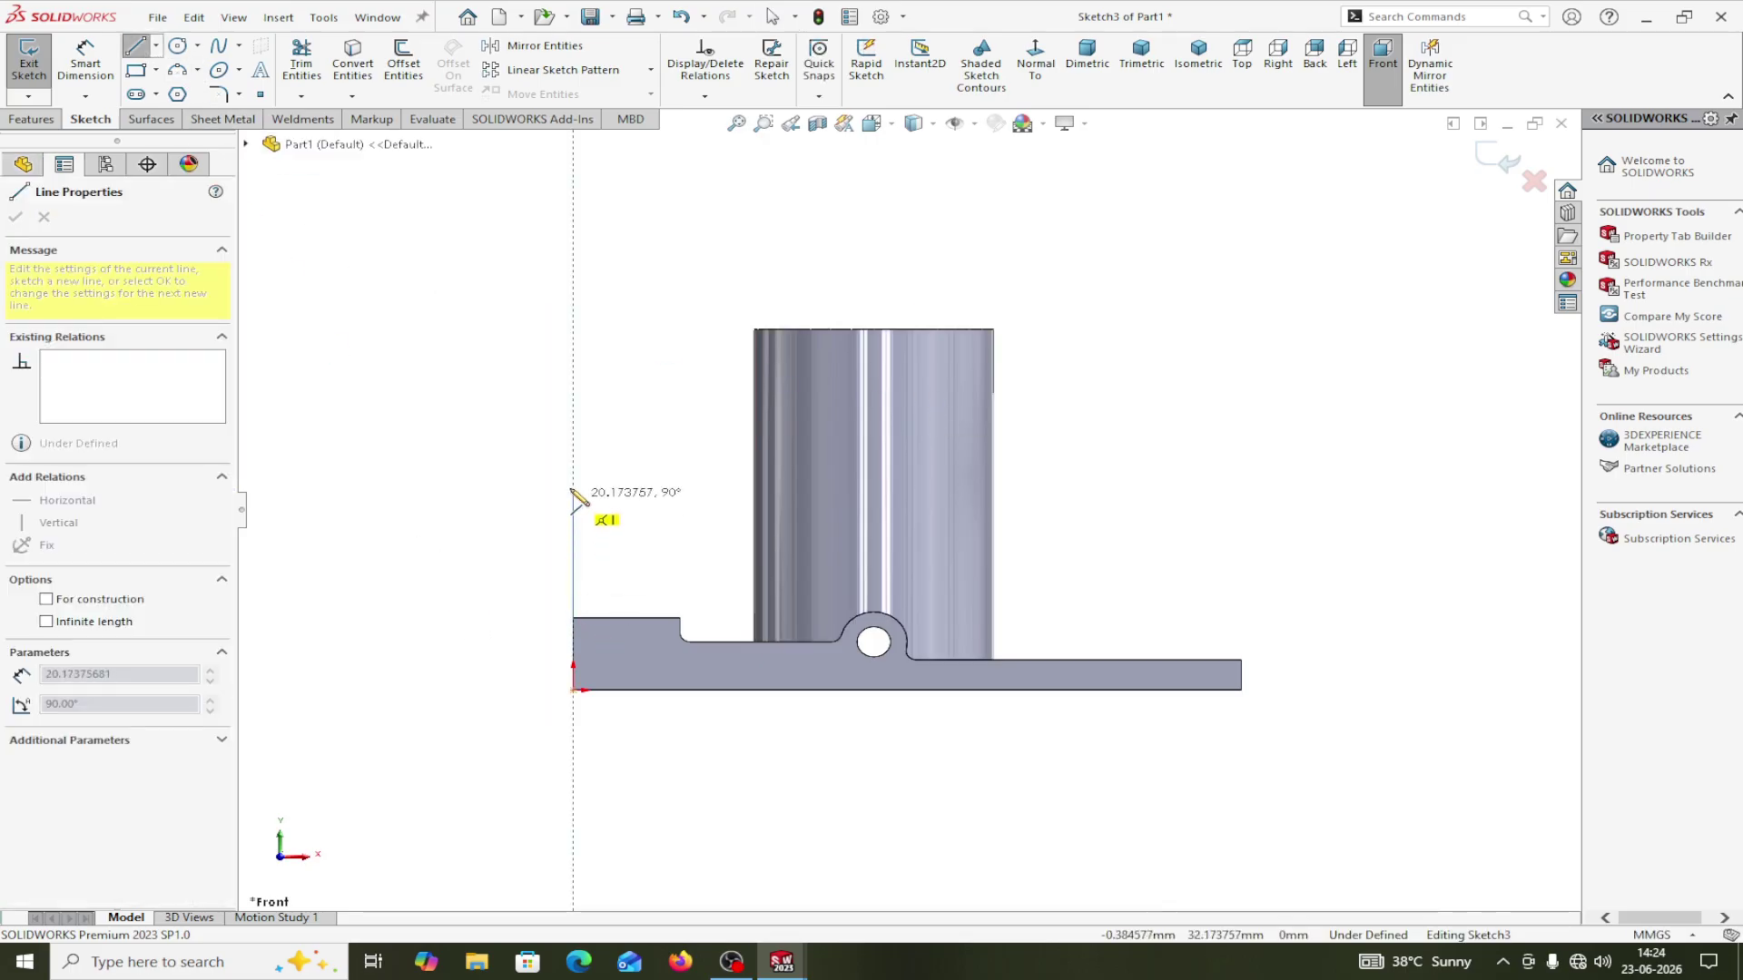
left_click(573, 437)
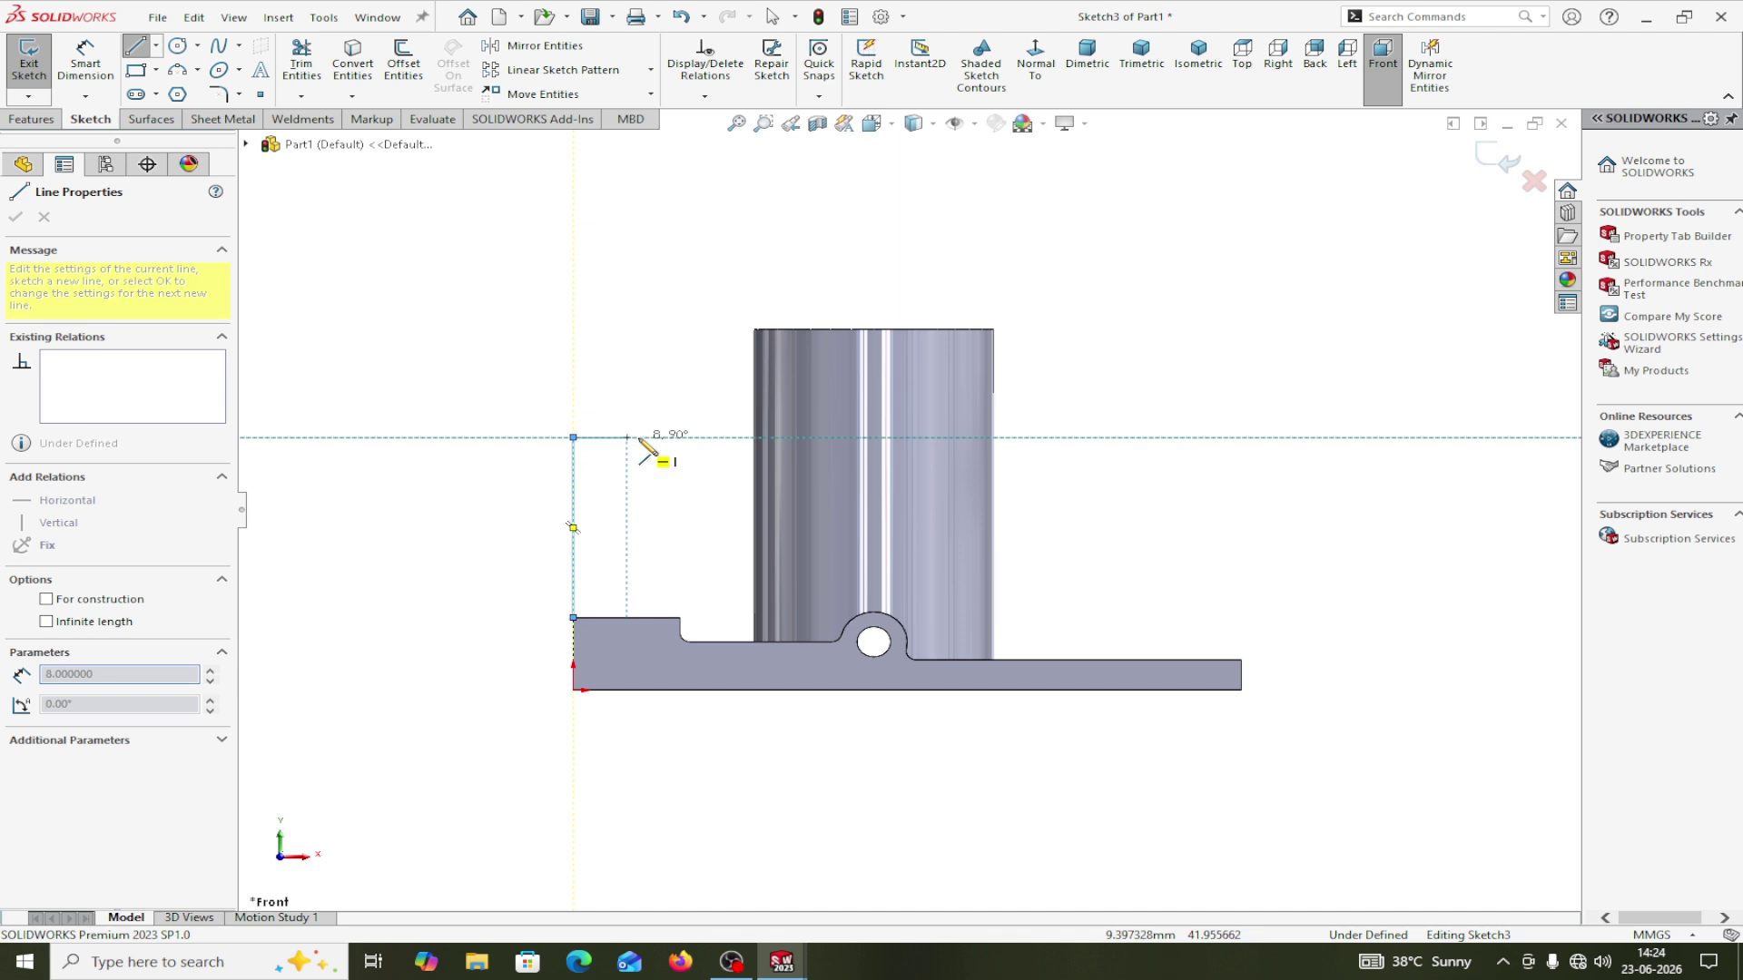
left_click(715, 438)
right_click(716, 440)
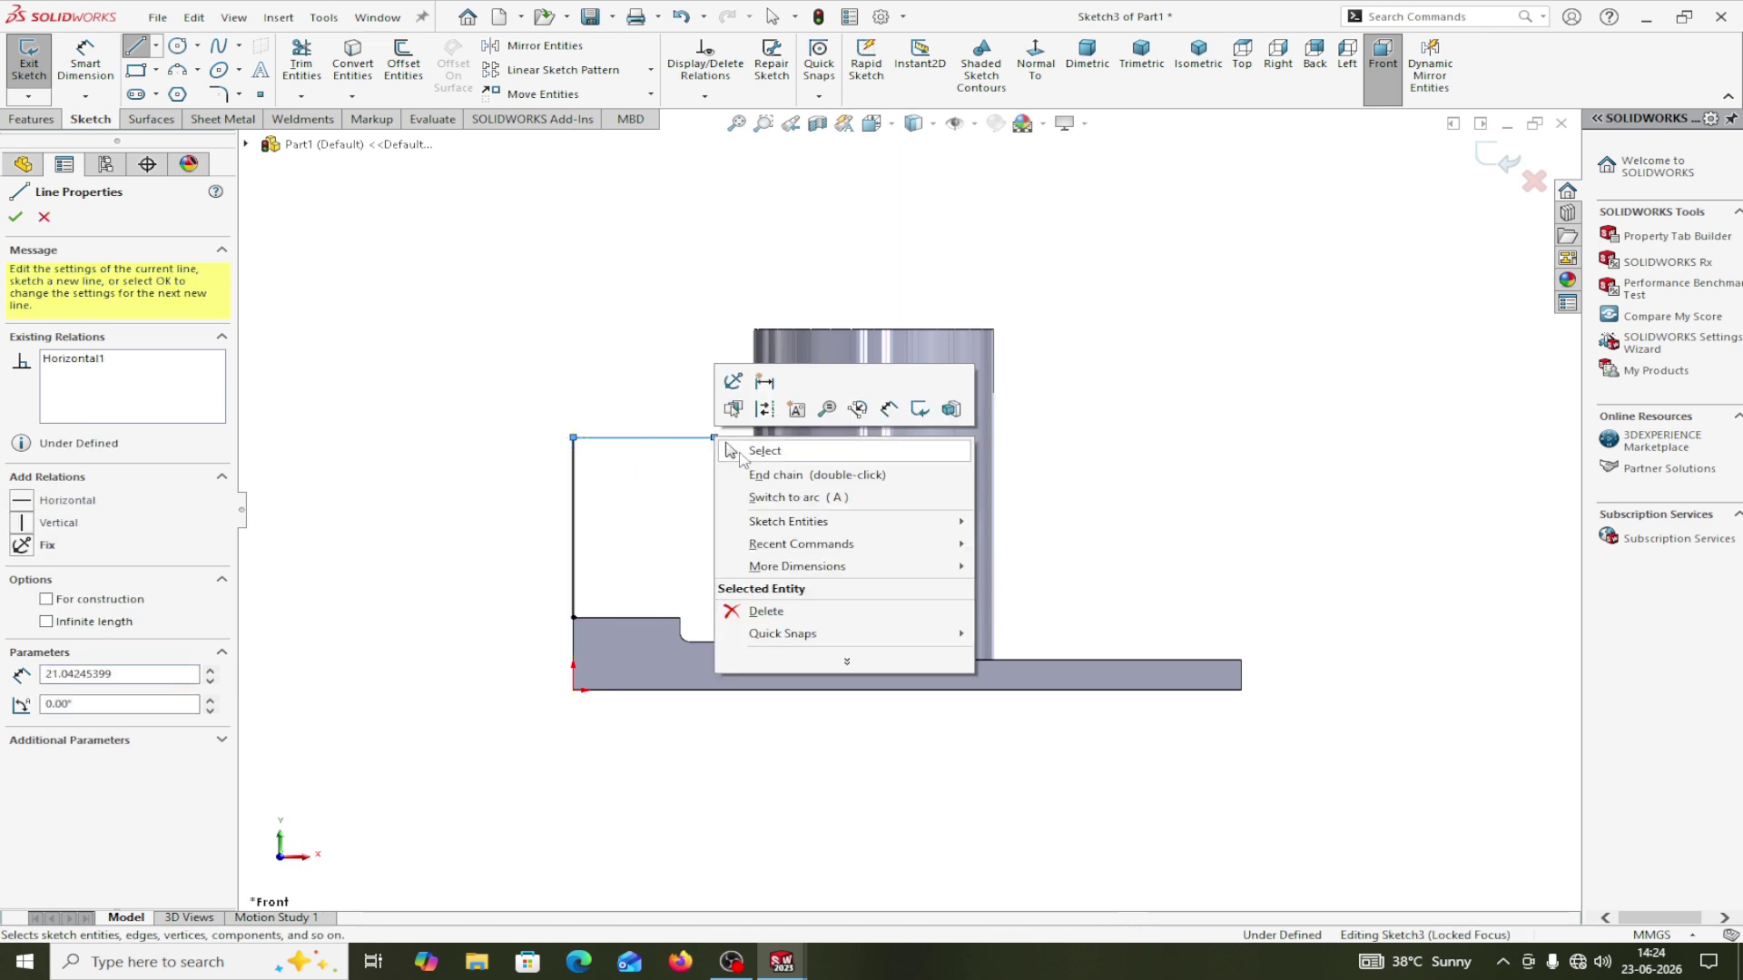
left_click(743, 462)
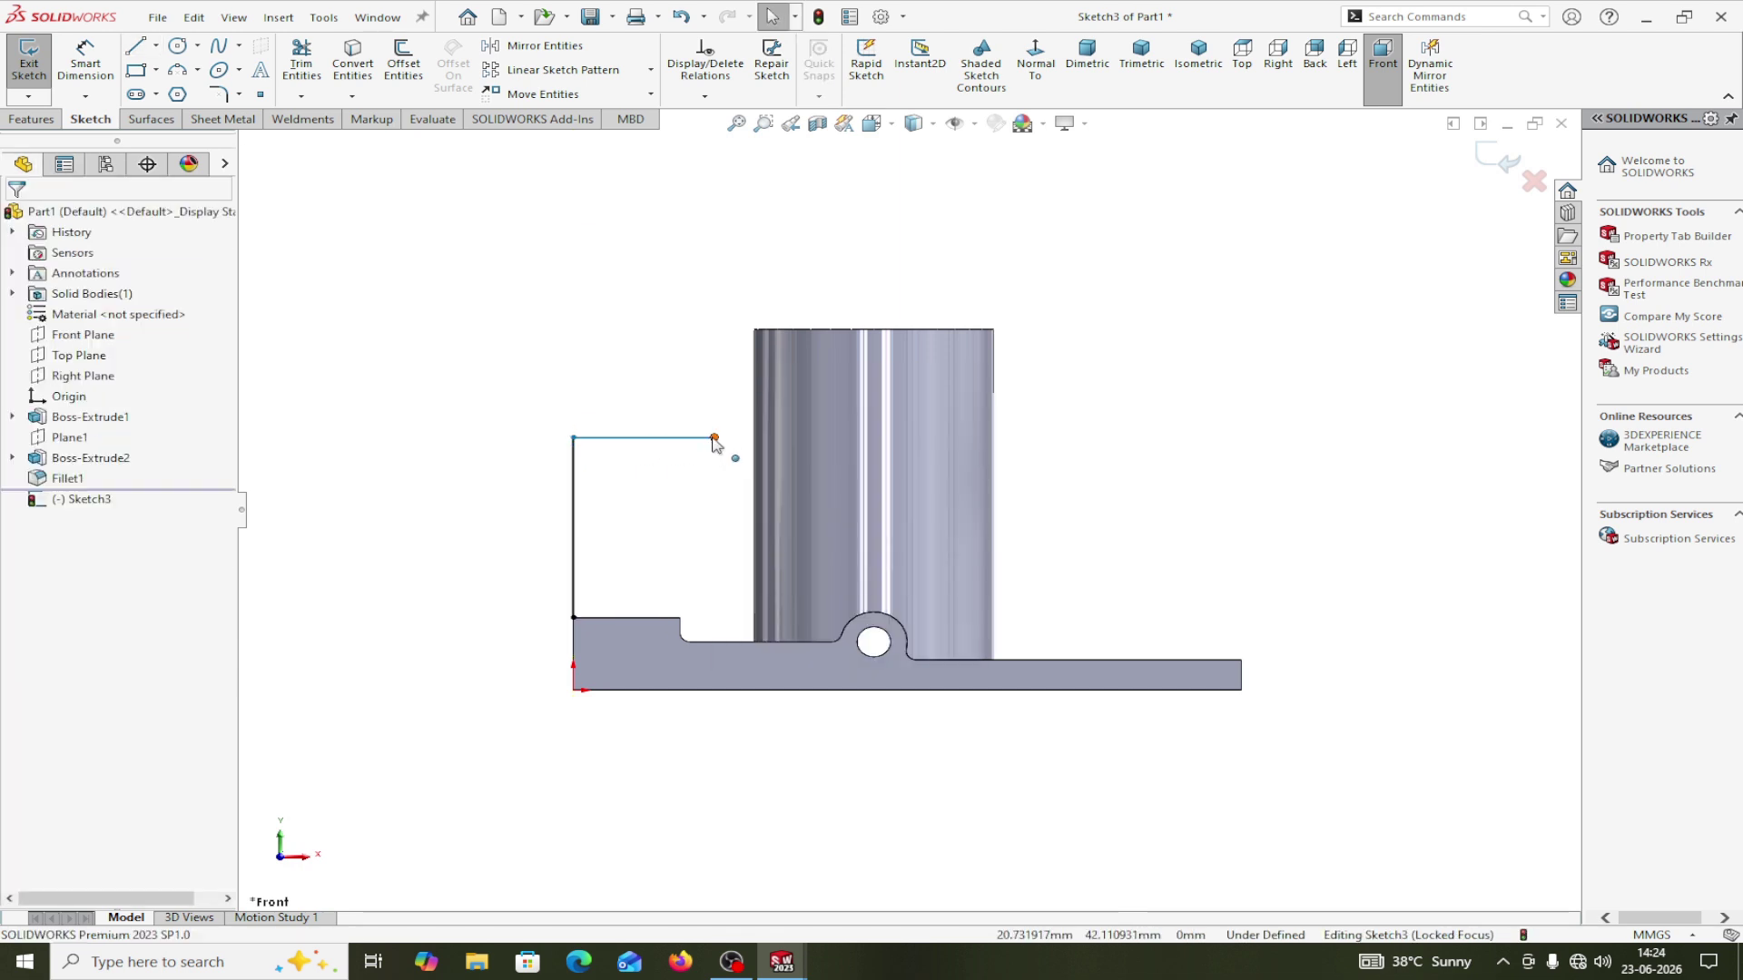
Make the horizontal line's free endpoint coincident with the cylinder's silhouette edge.
left_click(714, 438)
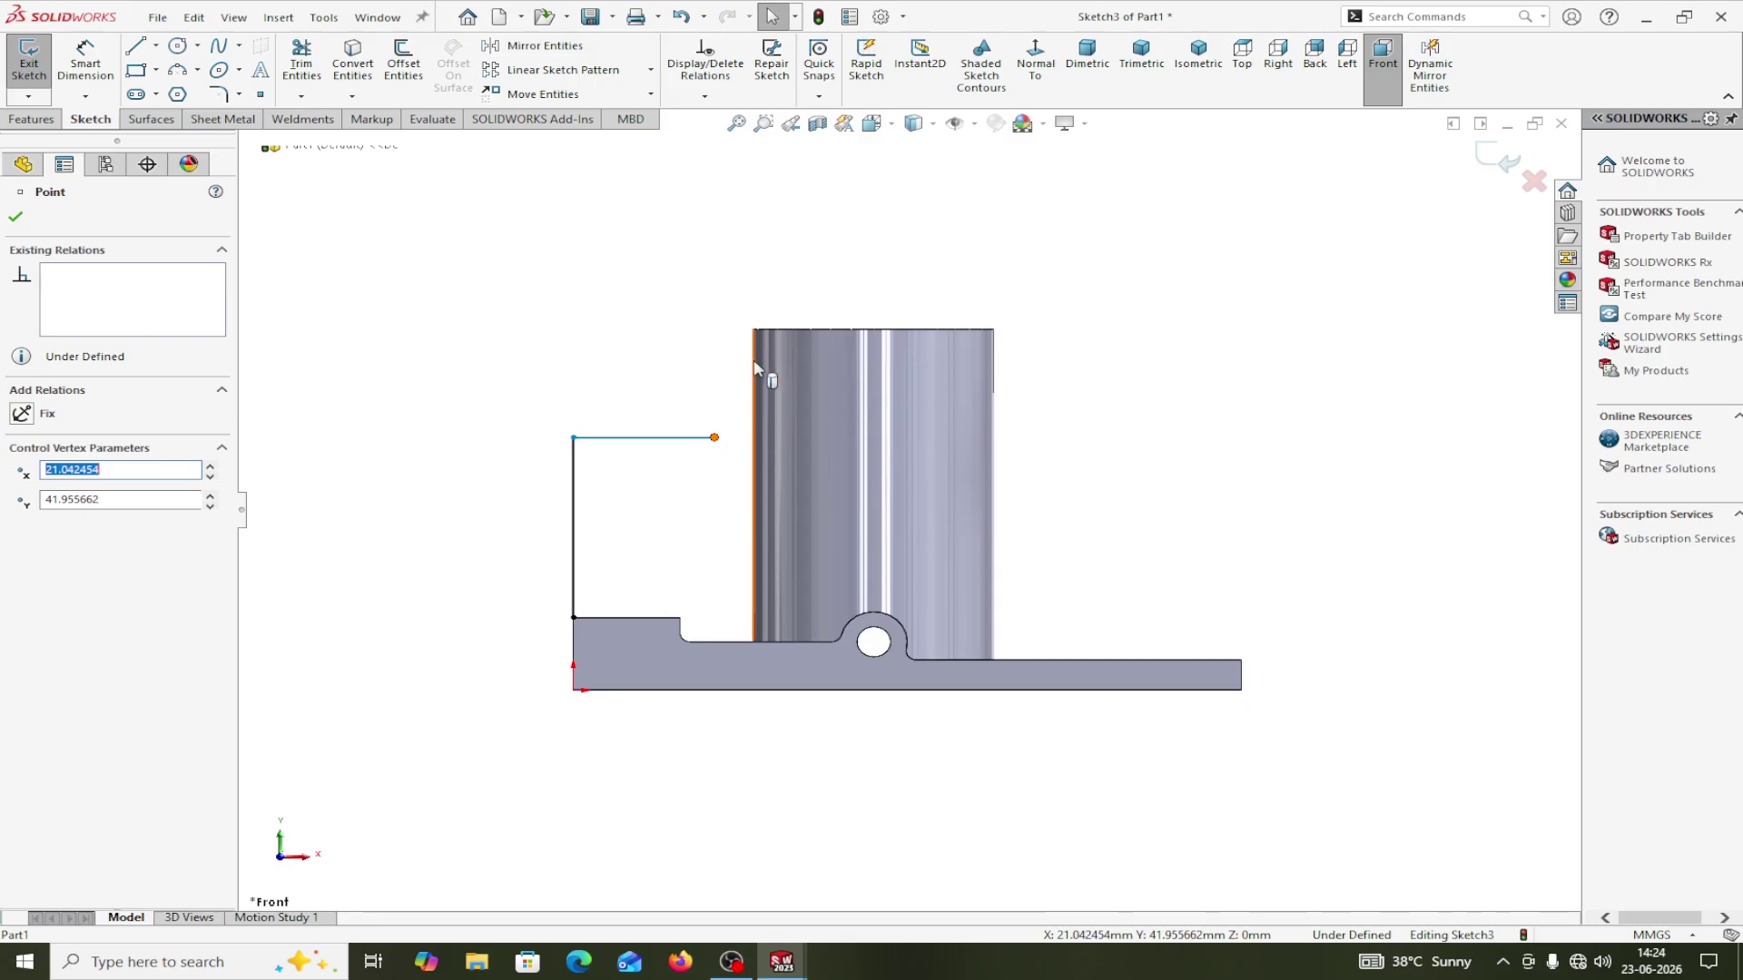
left_click(753, 359, "ctrl")
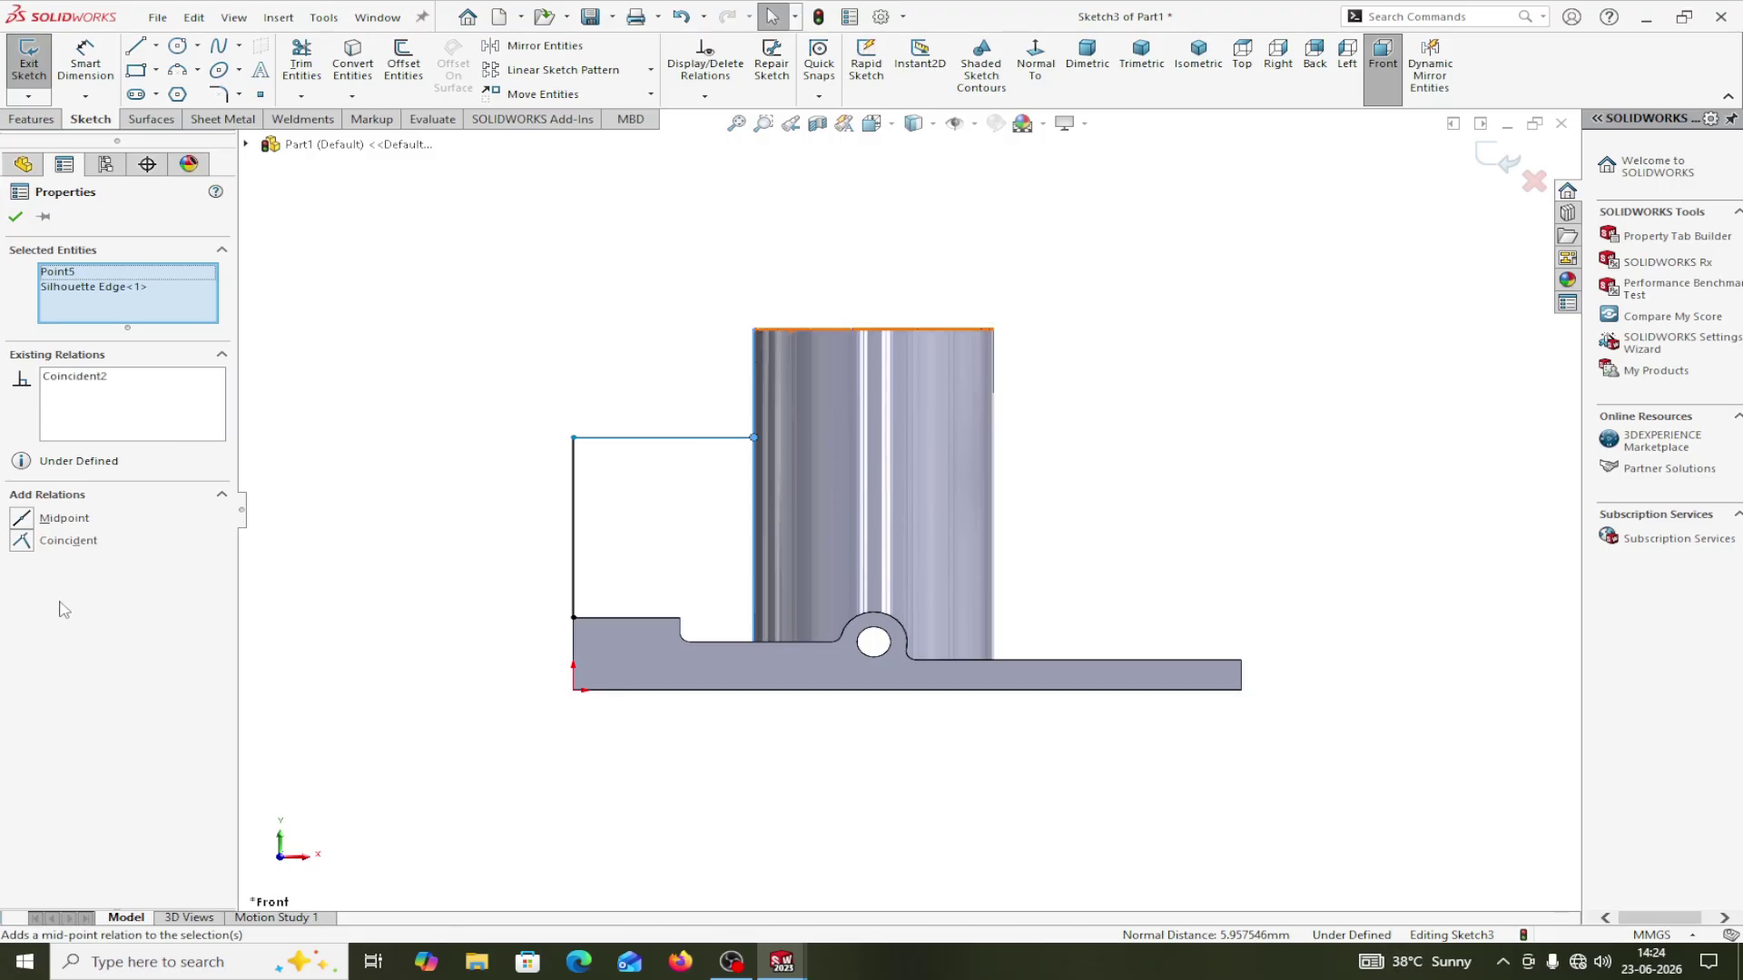
left_click(15, 217)
Dimension the horizontal line's end 15 mm below the cylinder's top edge.
left_click(85, 65)
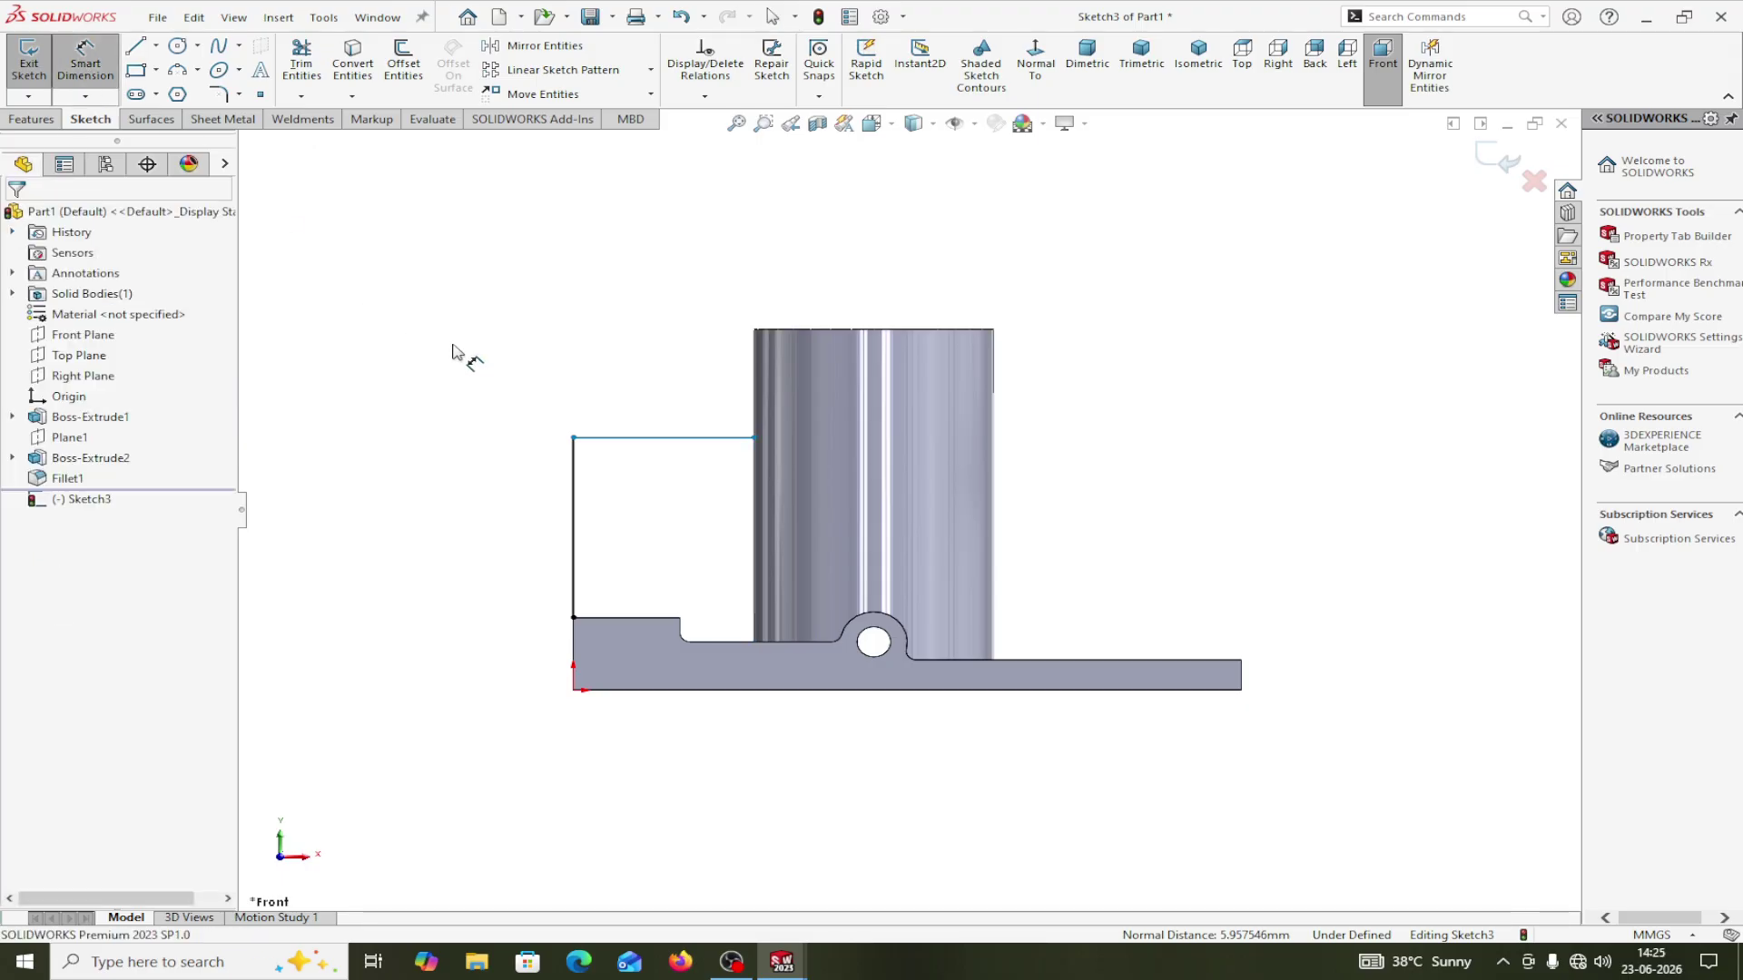
left_click(754, 439)
left_click(771, 336)
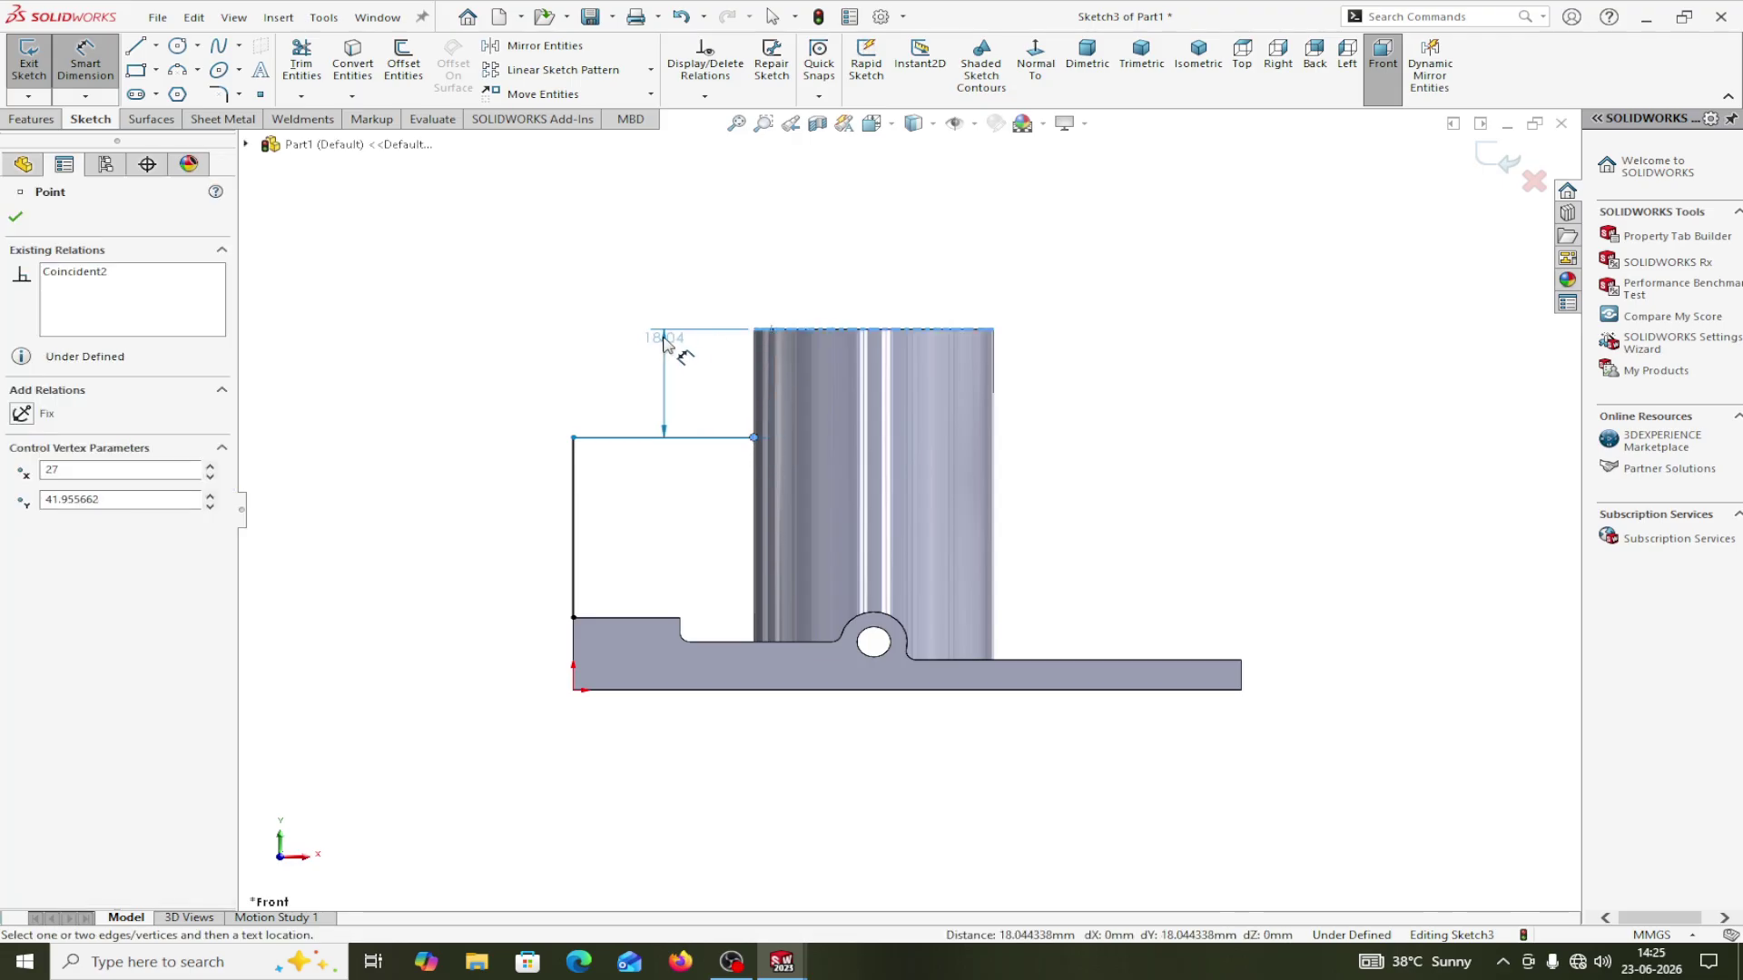
left_click(620, 298)
type("15")
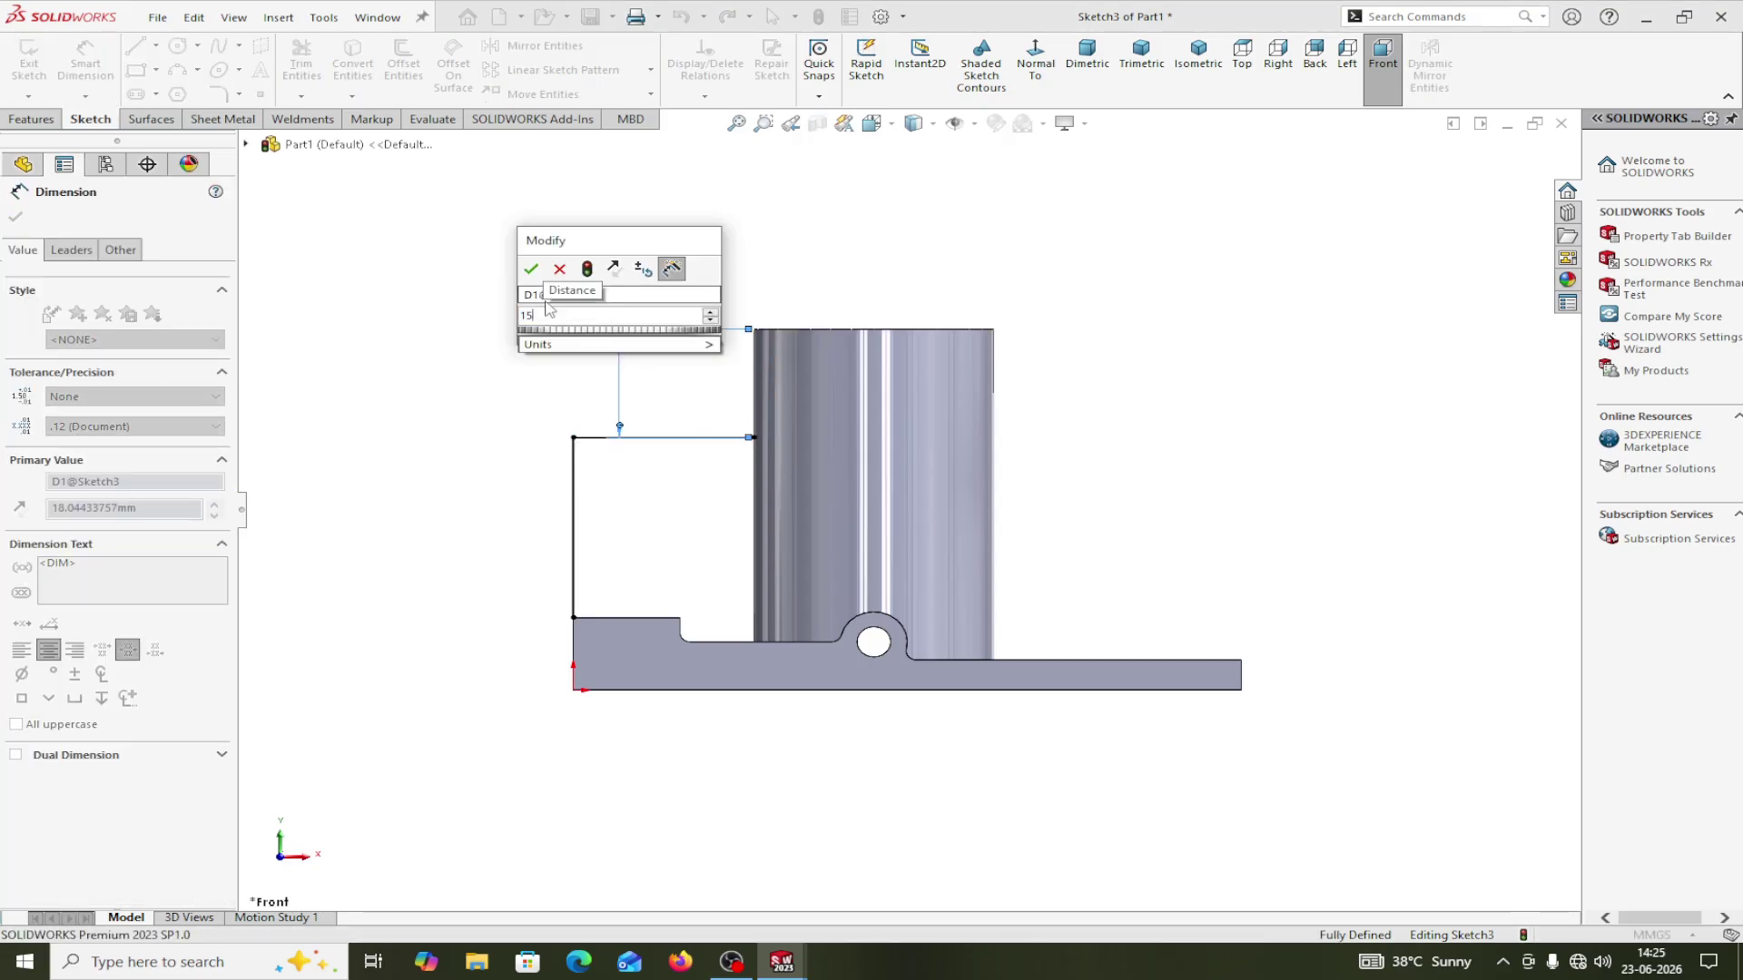
left_click(531, 270)
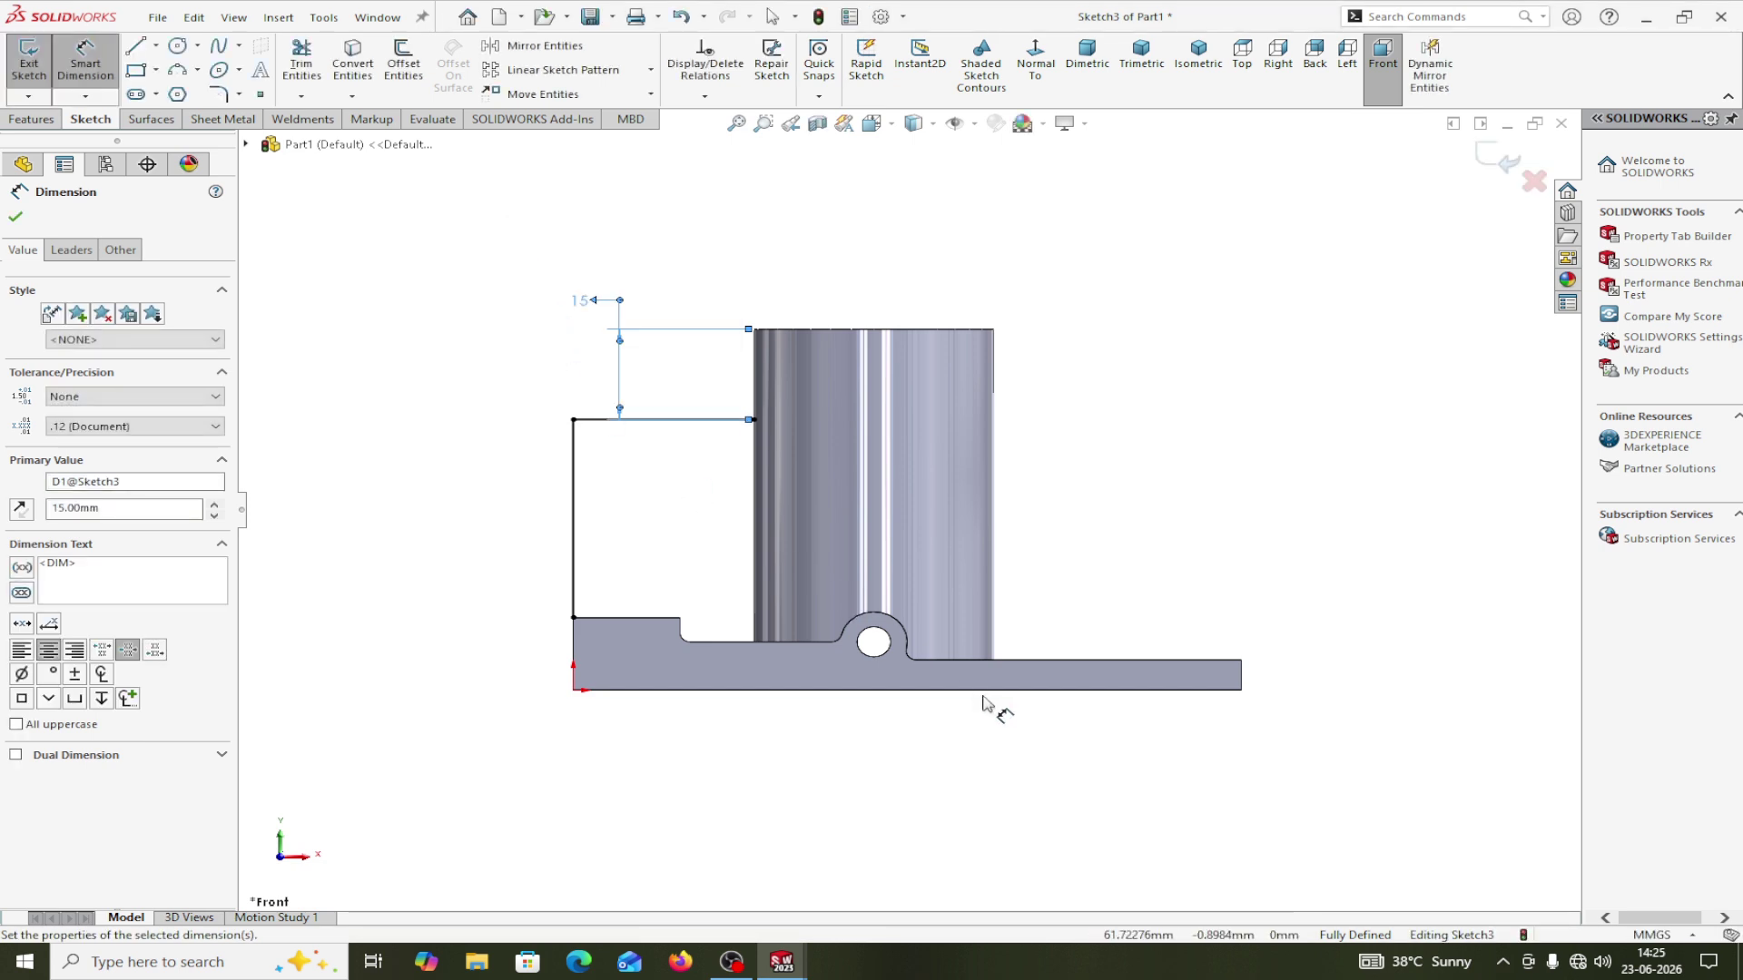
left_click(15, 218)
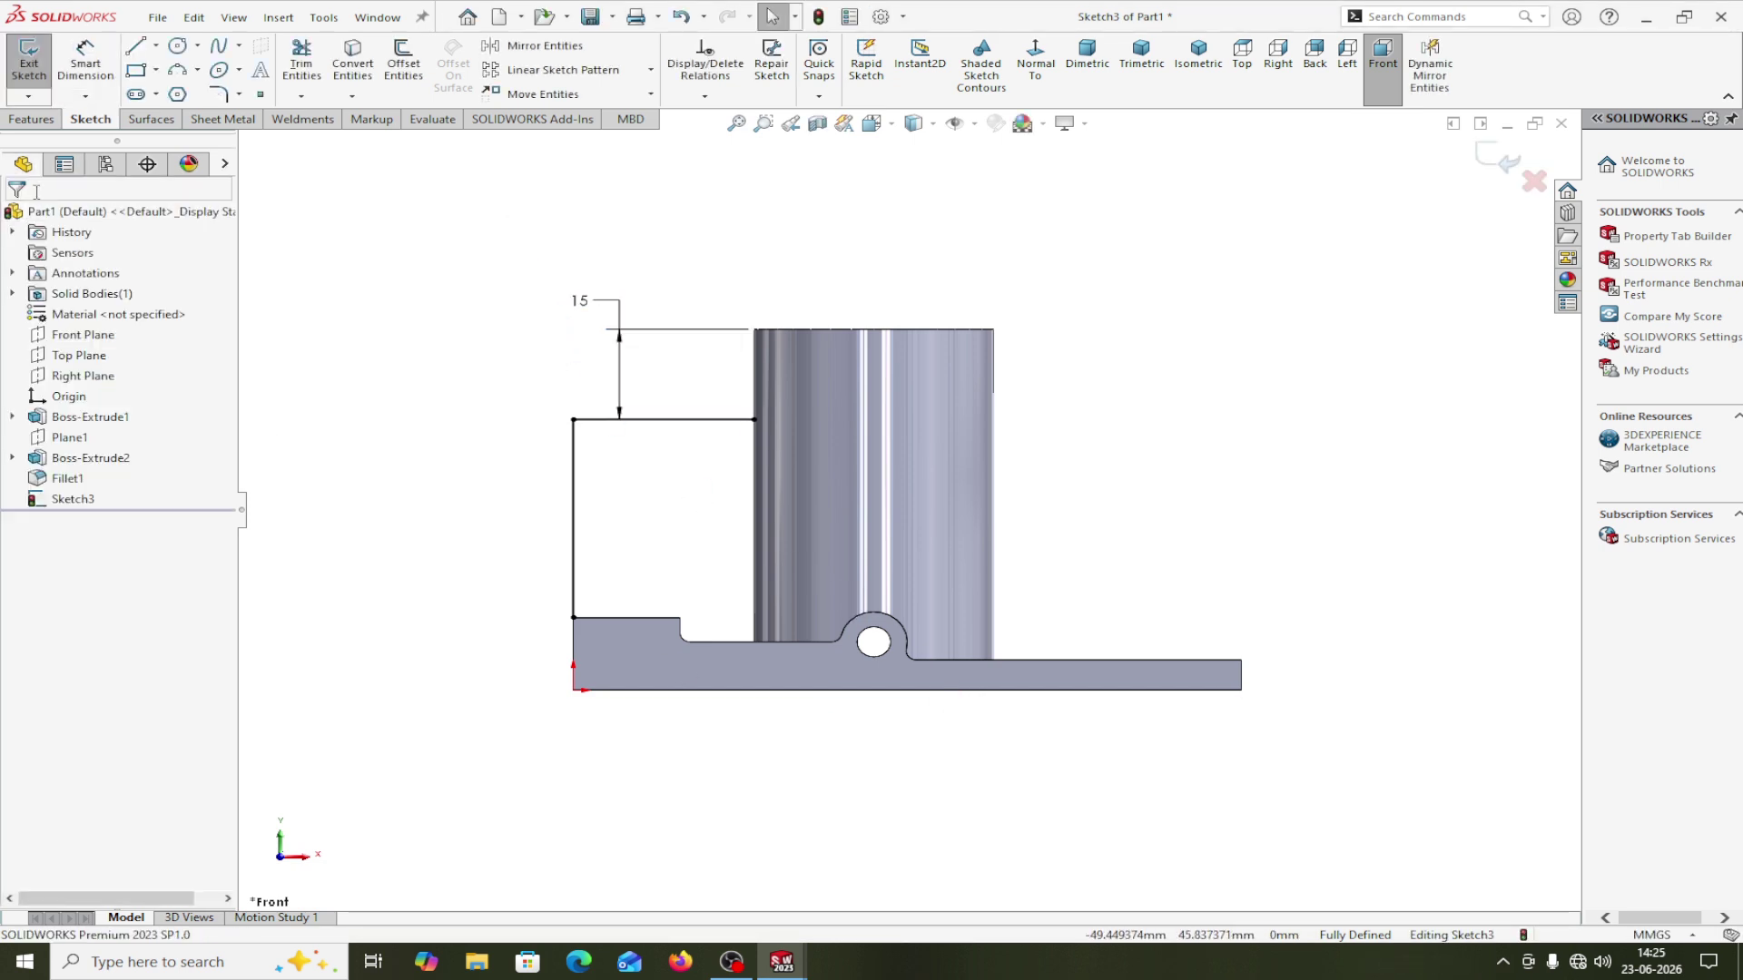
Create a rib from the open sketch with 12 mm thickness on both sides, filling towards the cylinder.
left_click(32, 121)
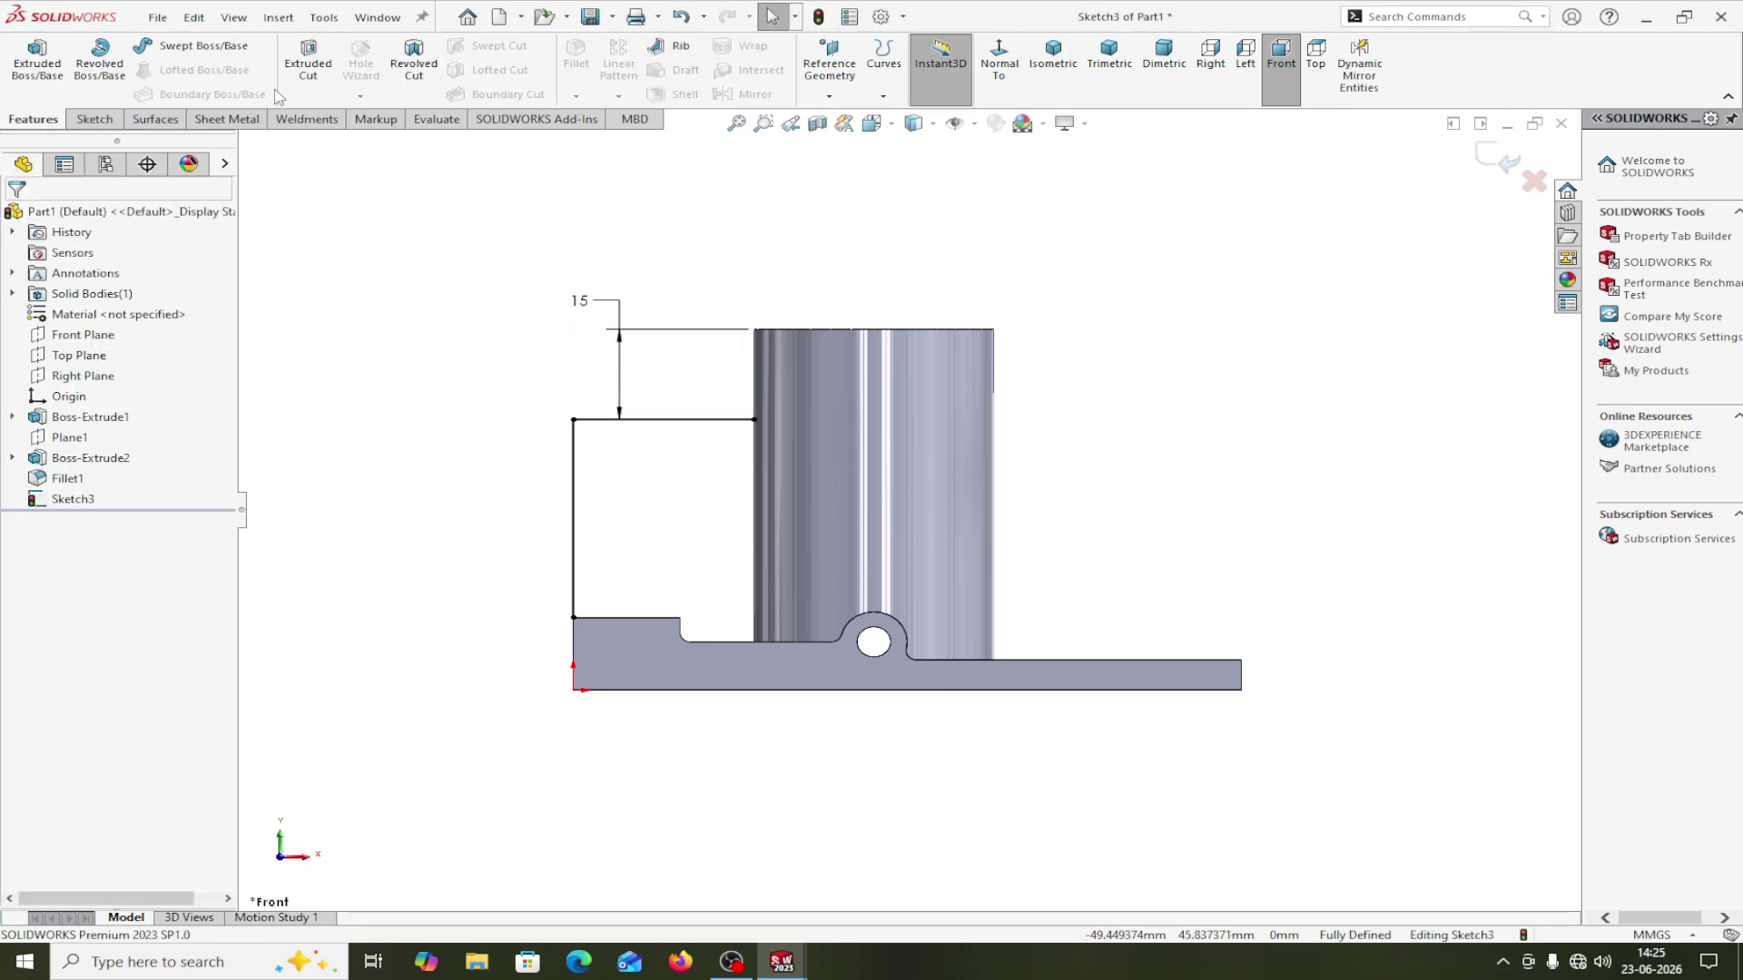
left_click(681, 48)
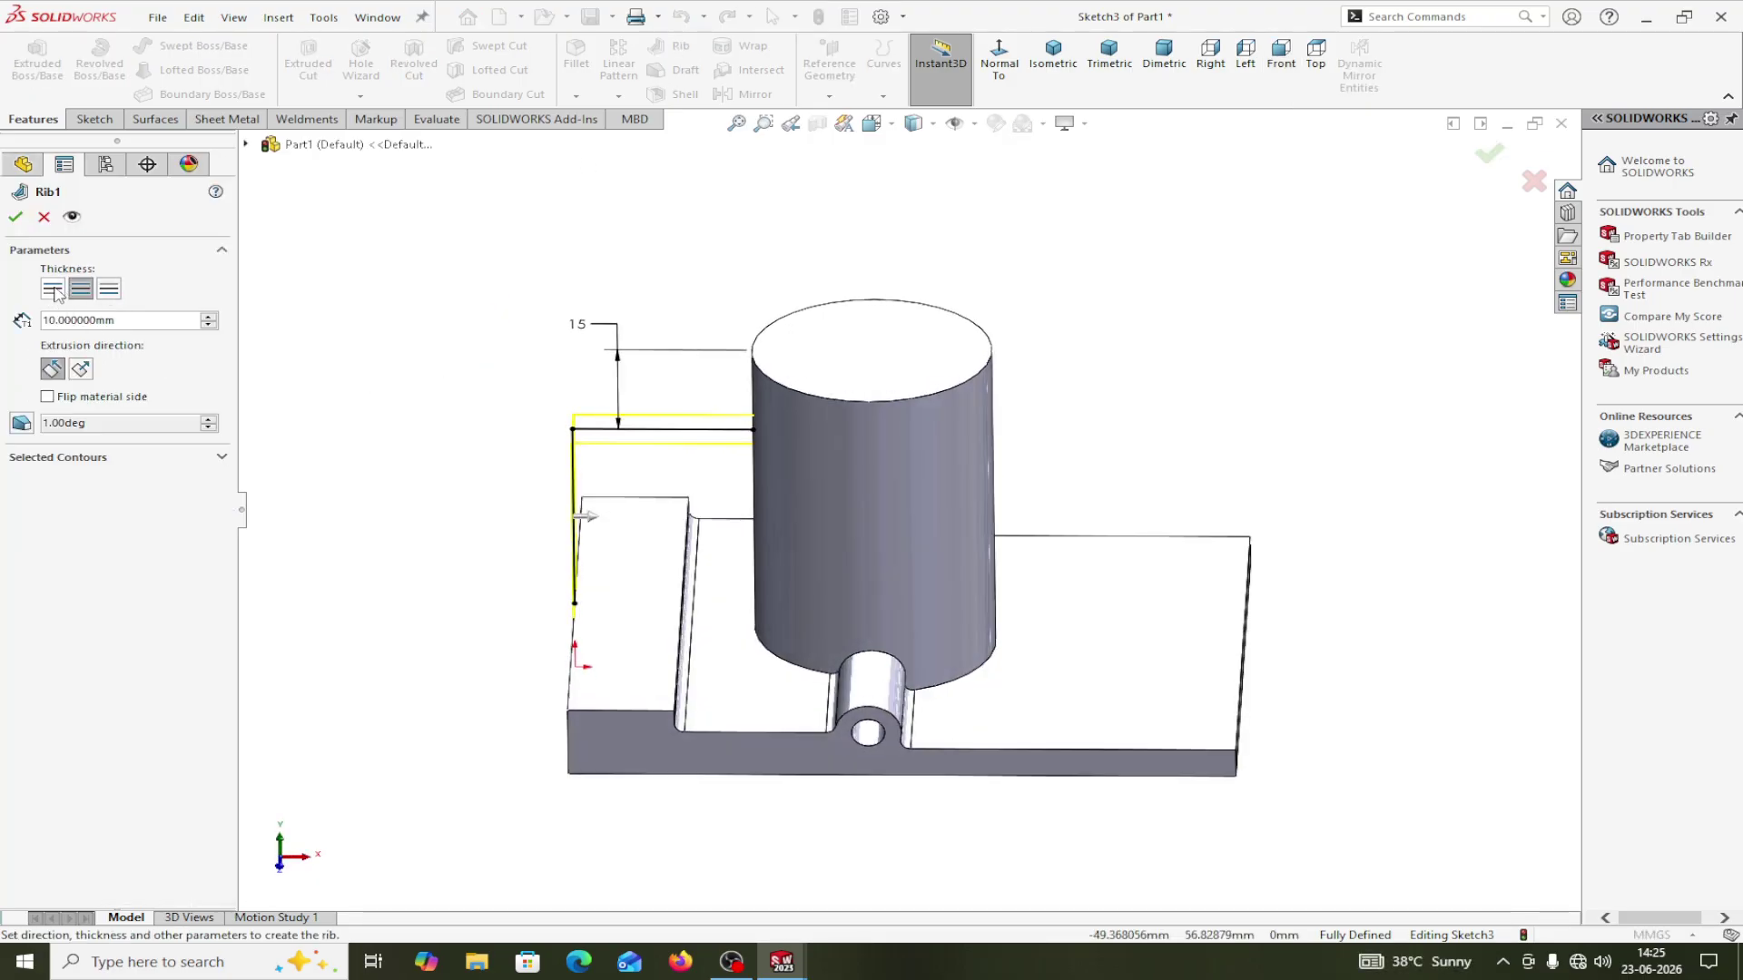
left_click(52, 290)
left_click(109, 290)
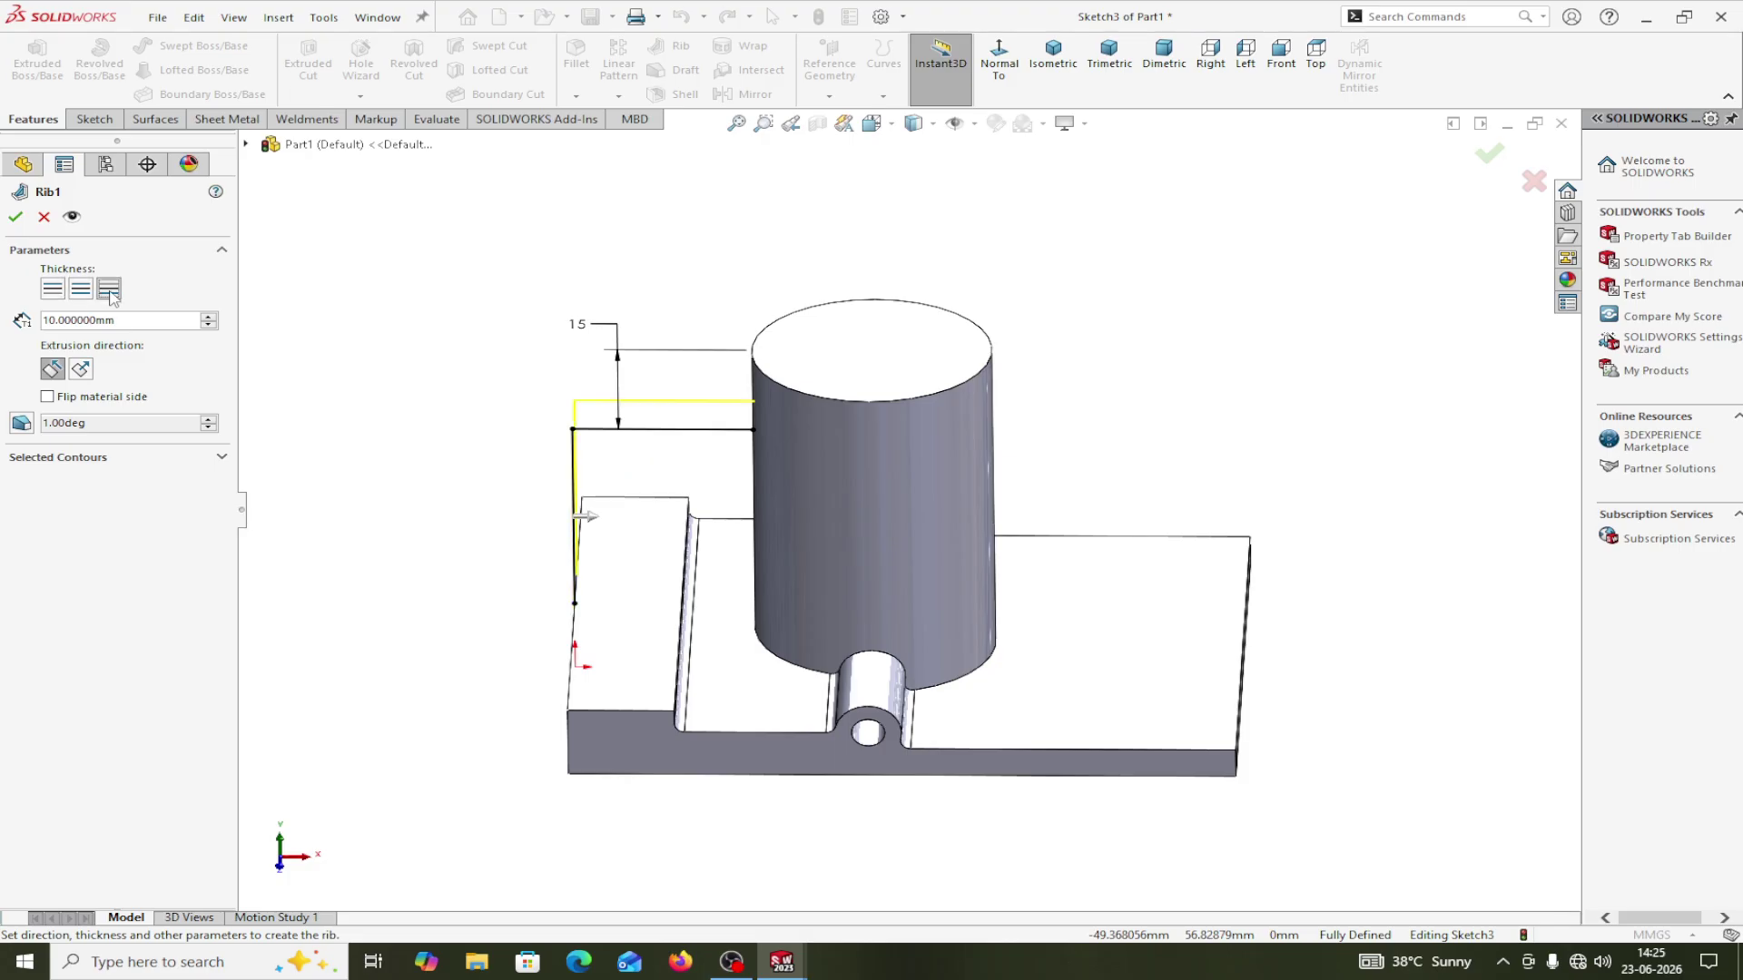
left_click(78, 291)
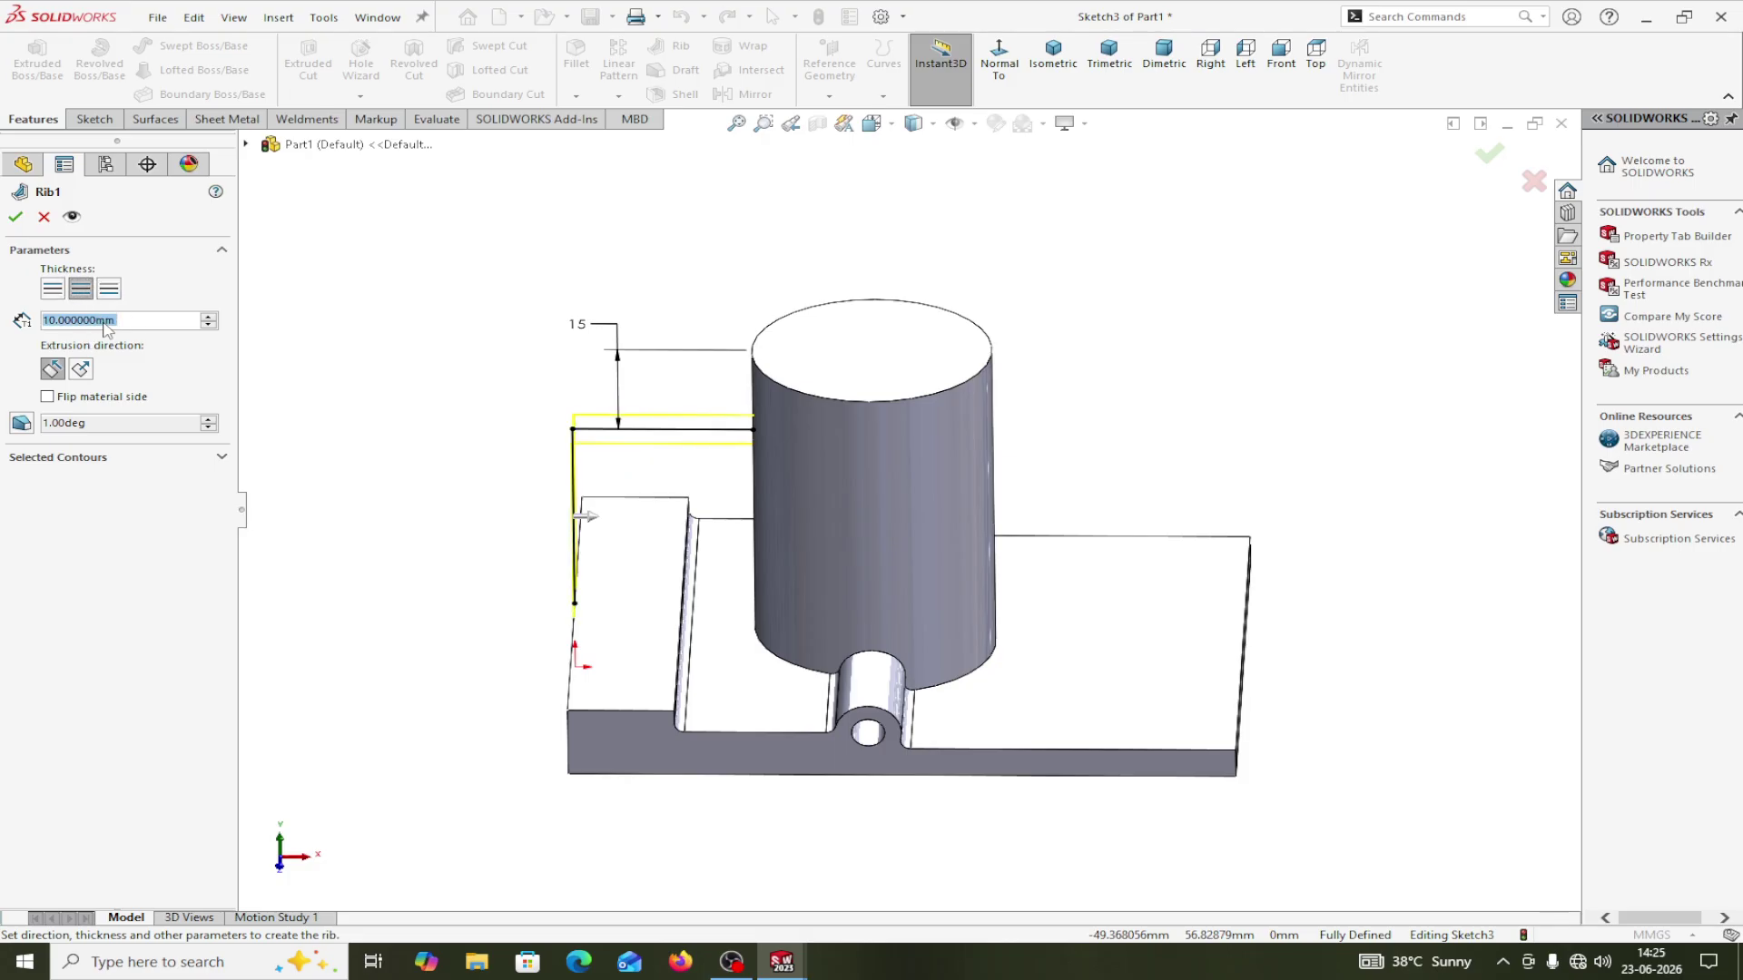
type("12")
key("Return")
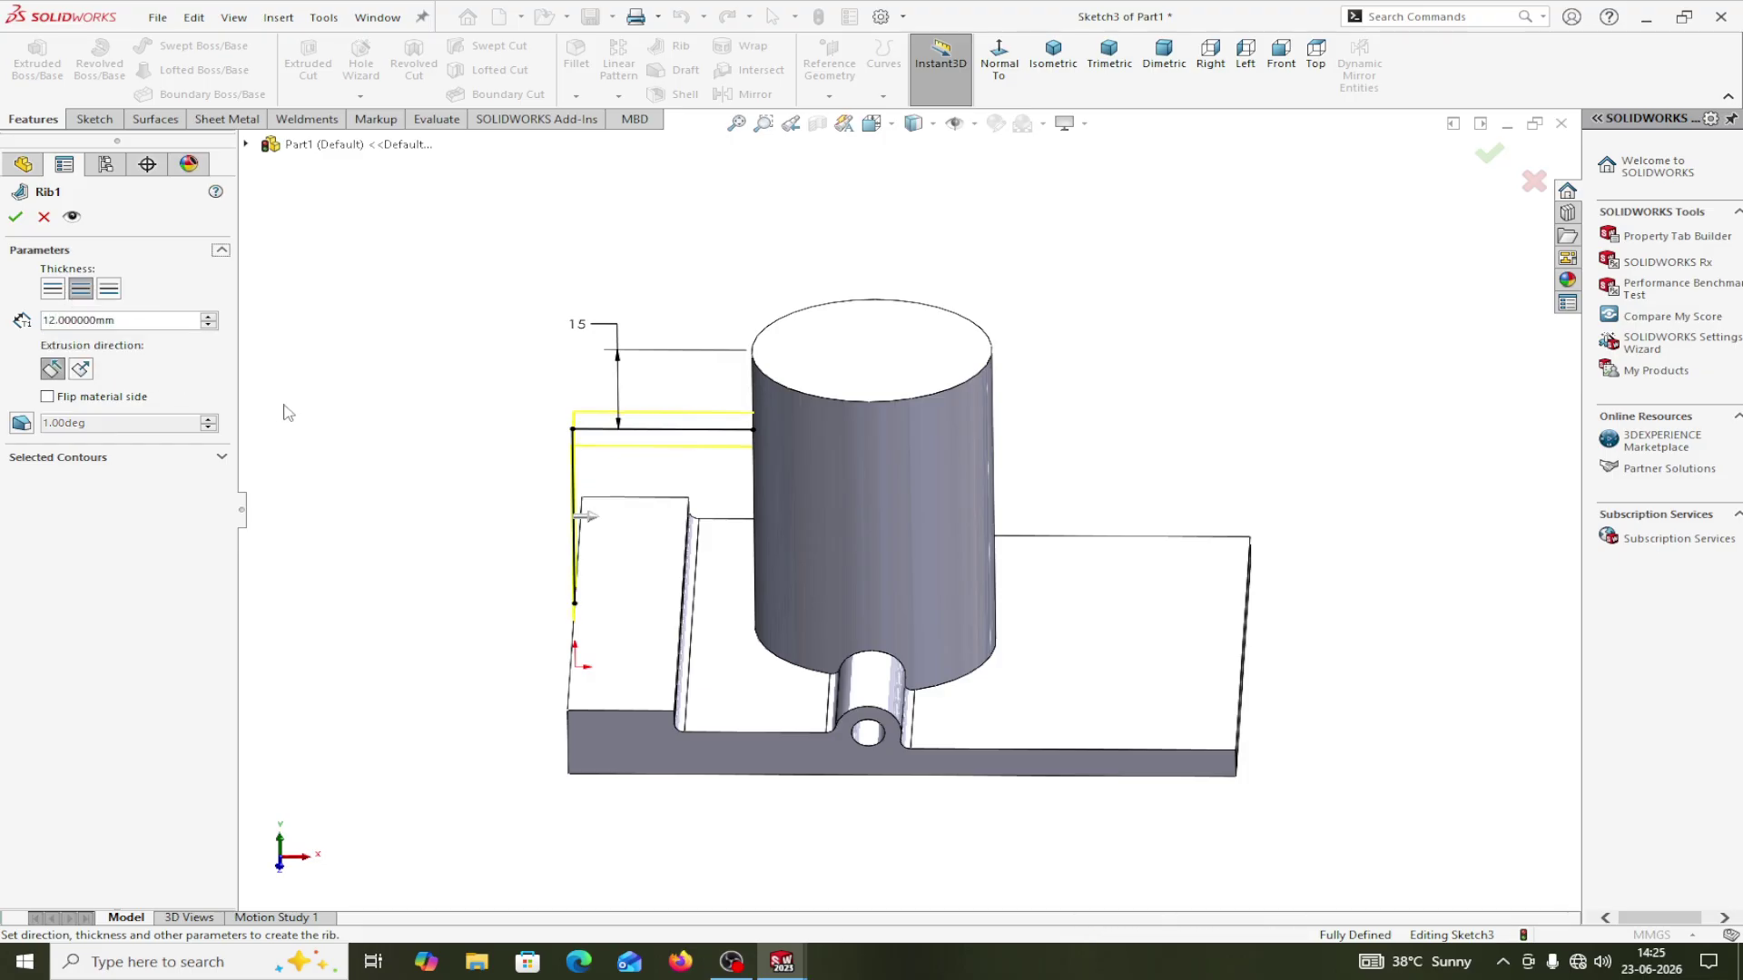
middle_click_drag(373, 505, 388, 467)
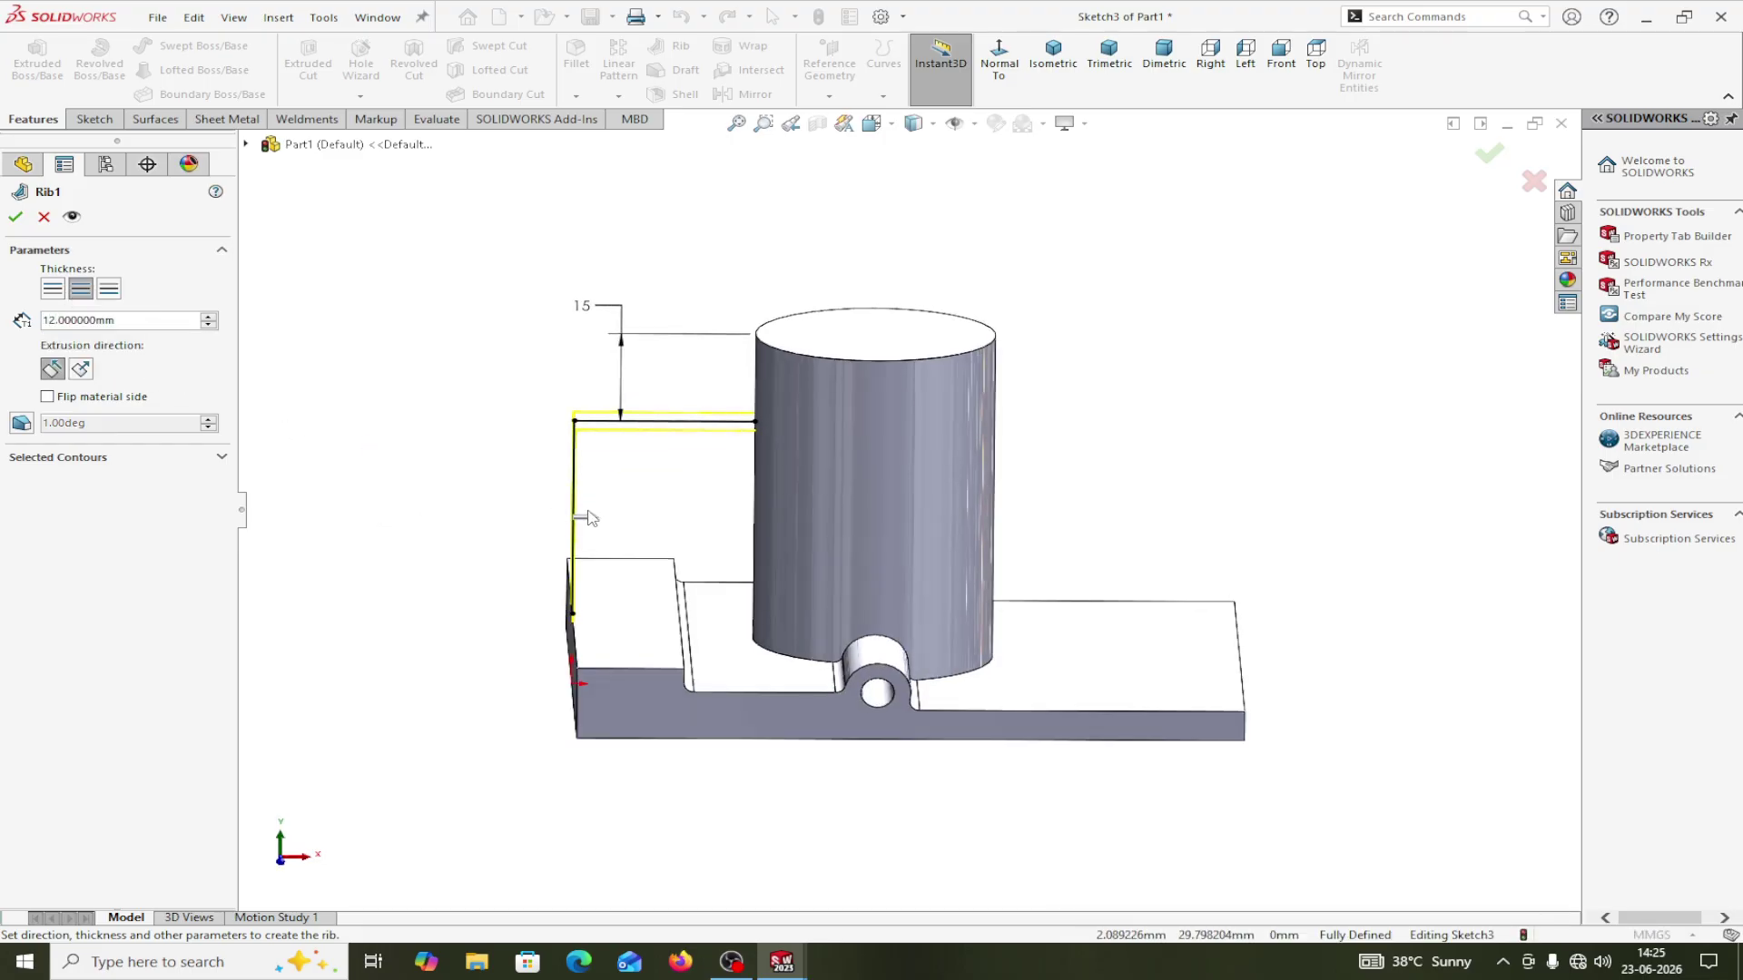
left_click(16, 217)
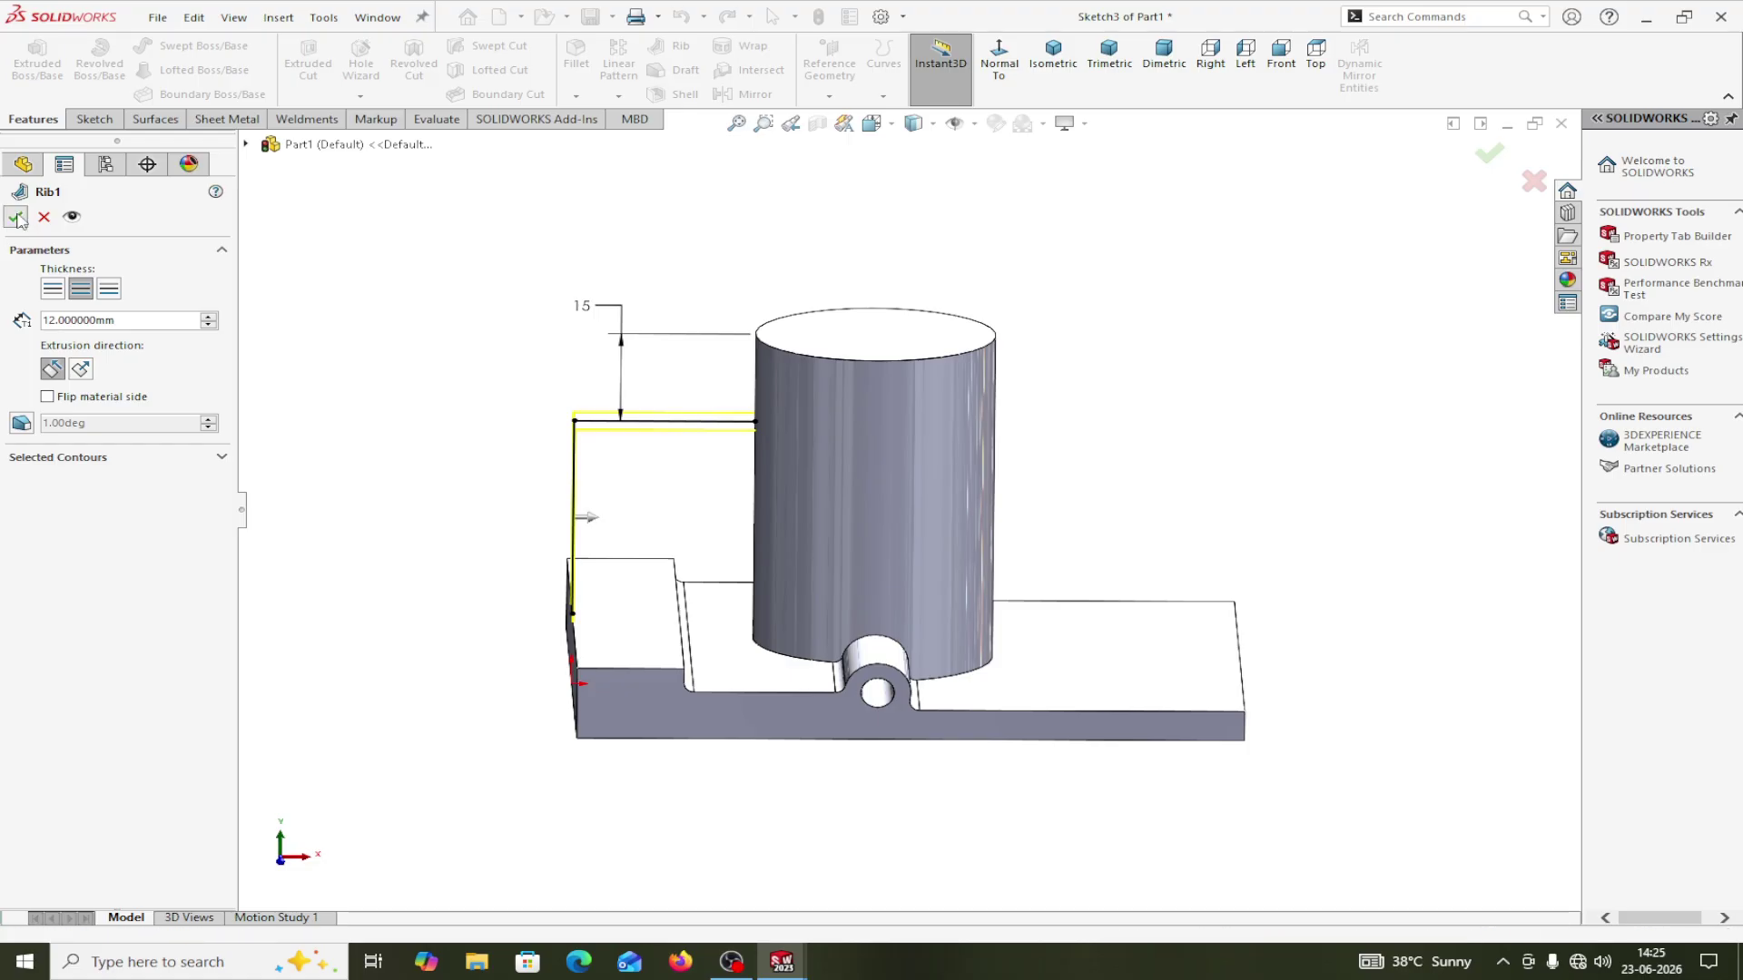
middle_click_drag(325, 363, 416, 354)
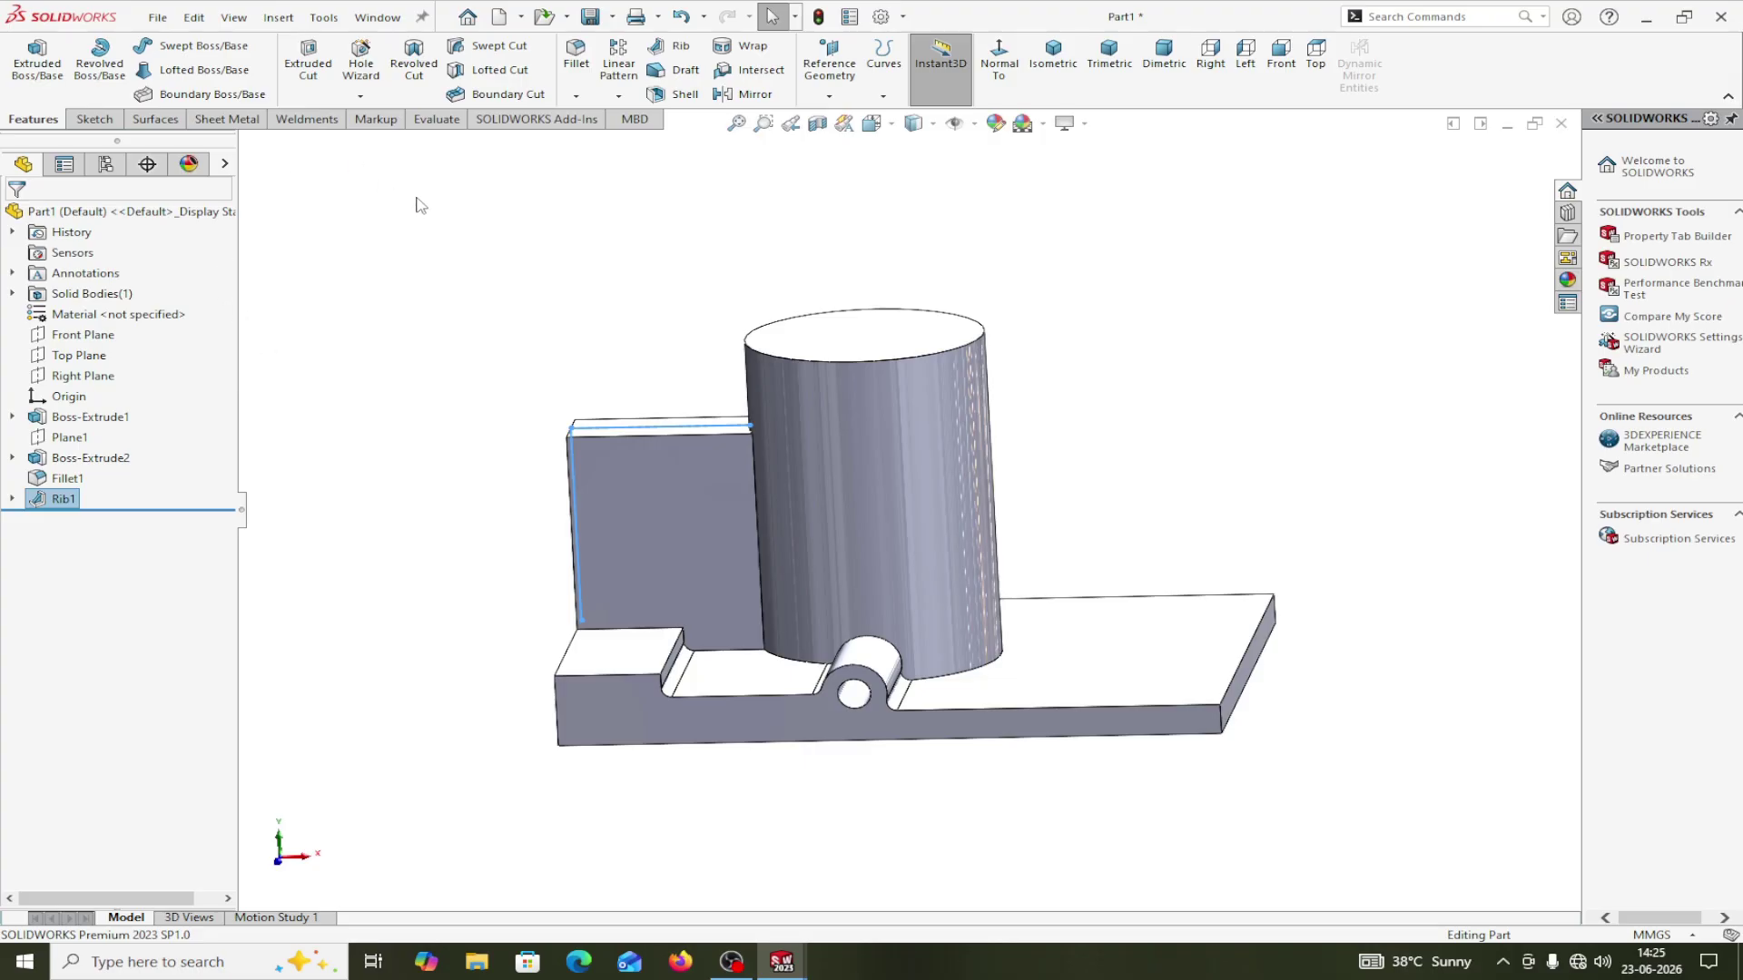
middle_click_drag(420, 205, 437, 198)
mouse_move(381, 298)
middle_mouse_down()
mouse_move(436, 253)
mouse_move(393, 272)
mouse_move(394, 291)
middle_mouse_up()
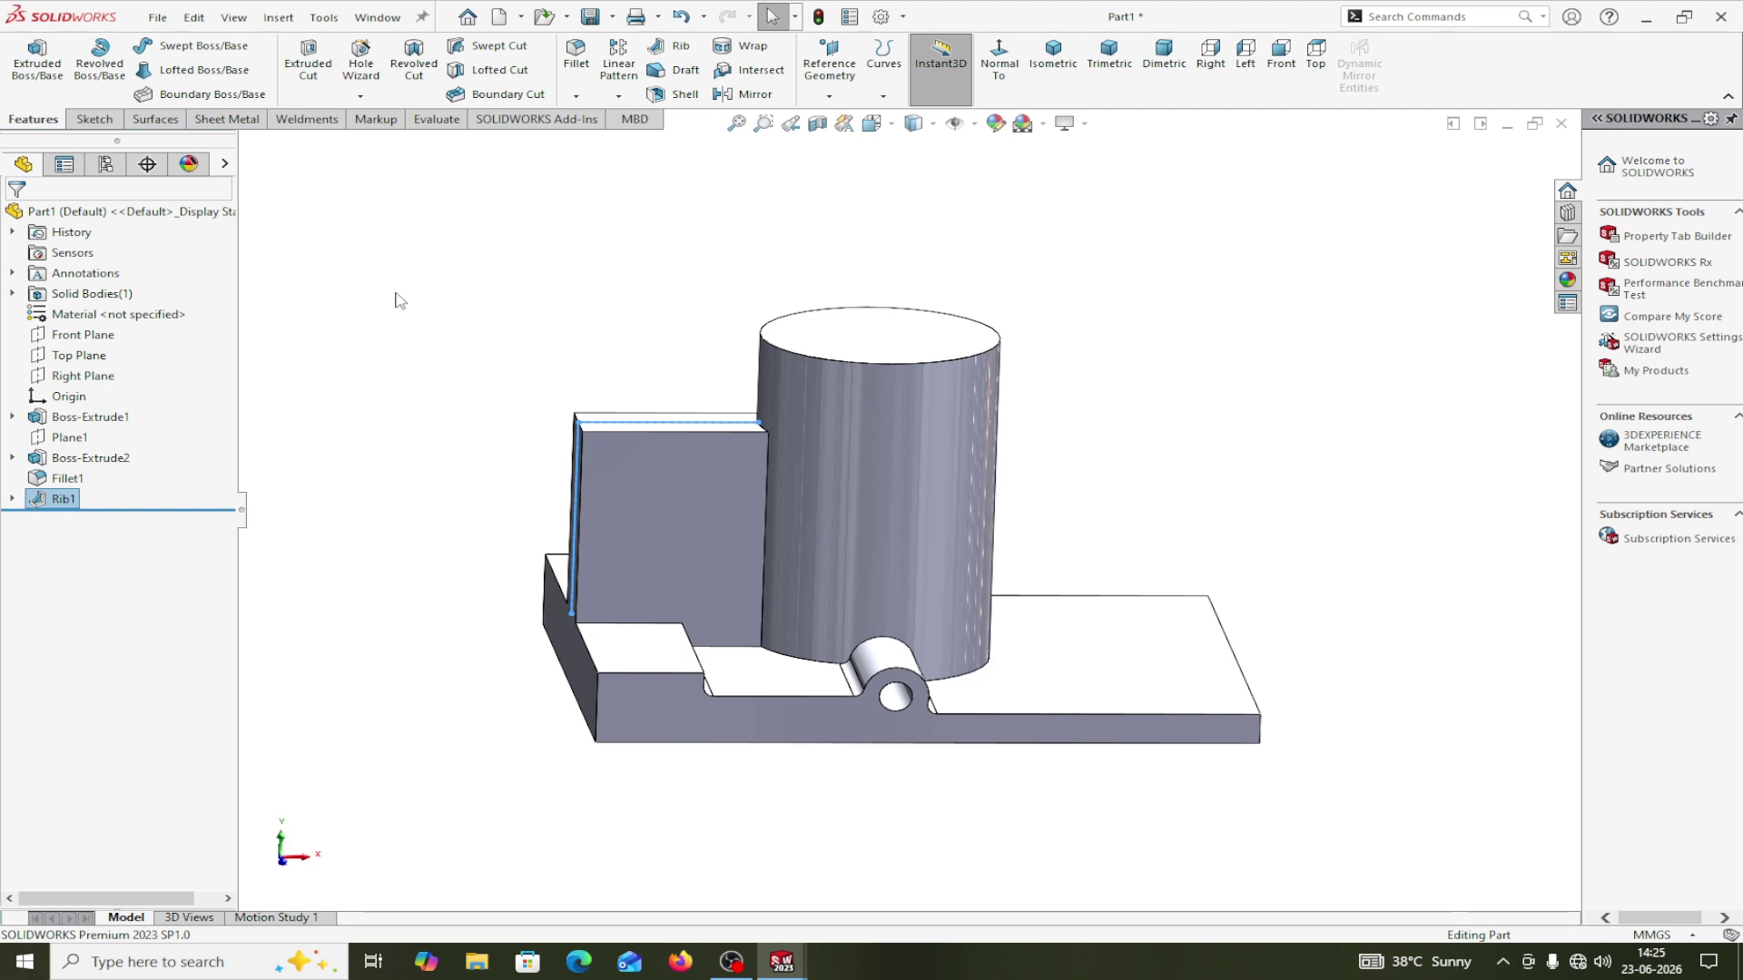
scroll(399, 295, "up", 2)
mouse_move(538, 351)
middle_mouse_down()
mouse_move(494, 350)
mouse_move(623, 338)
mouse_move(521, 345)
middle_mouse_up()
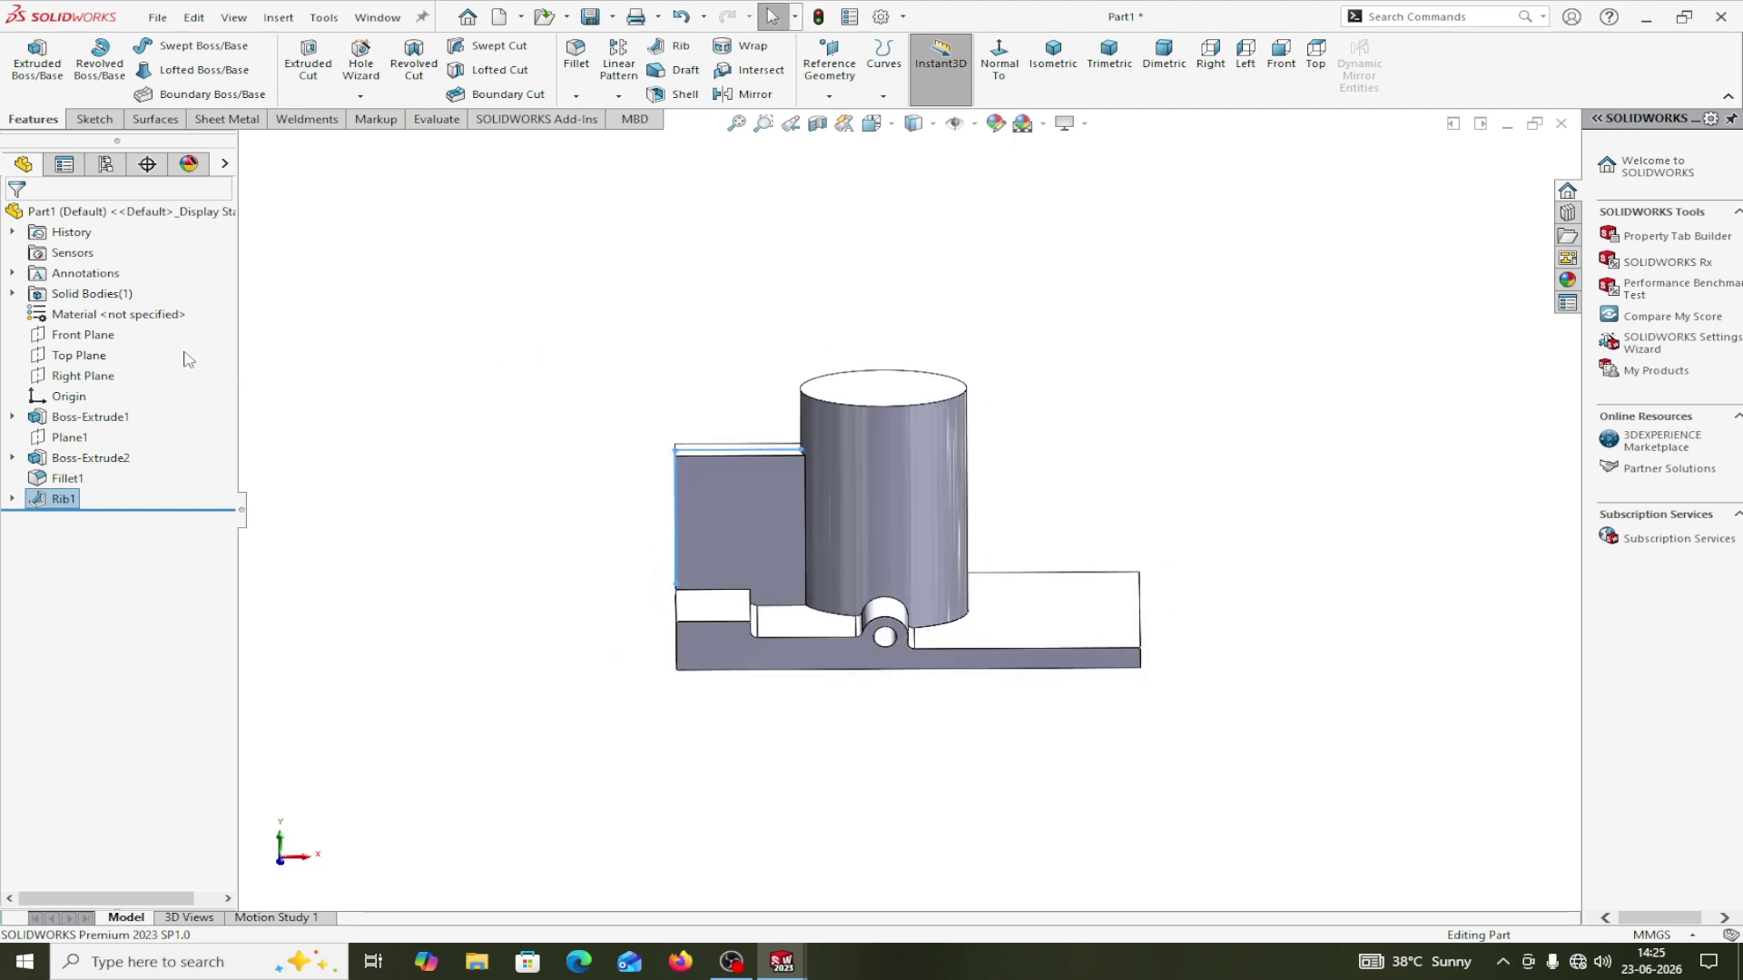
Switch to the exercise drawing and add a driven vertical dimension from the angled flange's midpoint to the base's bottom edge in the front view.
left_click(377, 22)
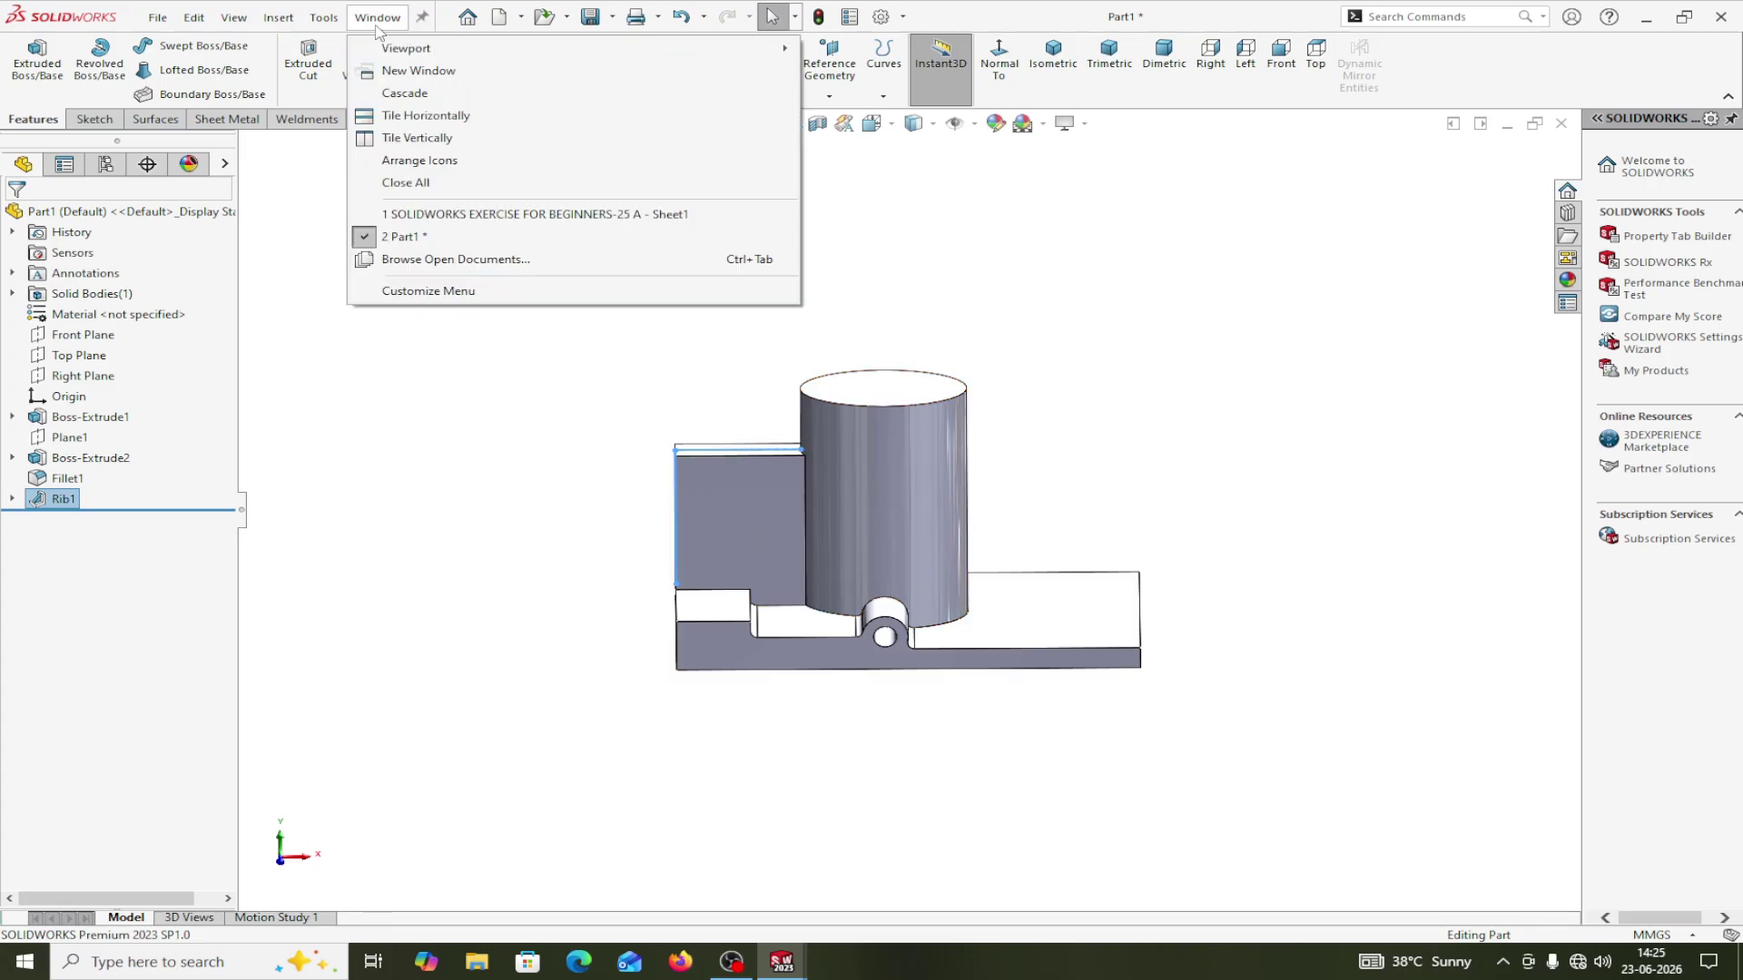
left_click(427, 216)
scroll(765, 675, "up", 2)
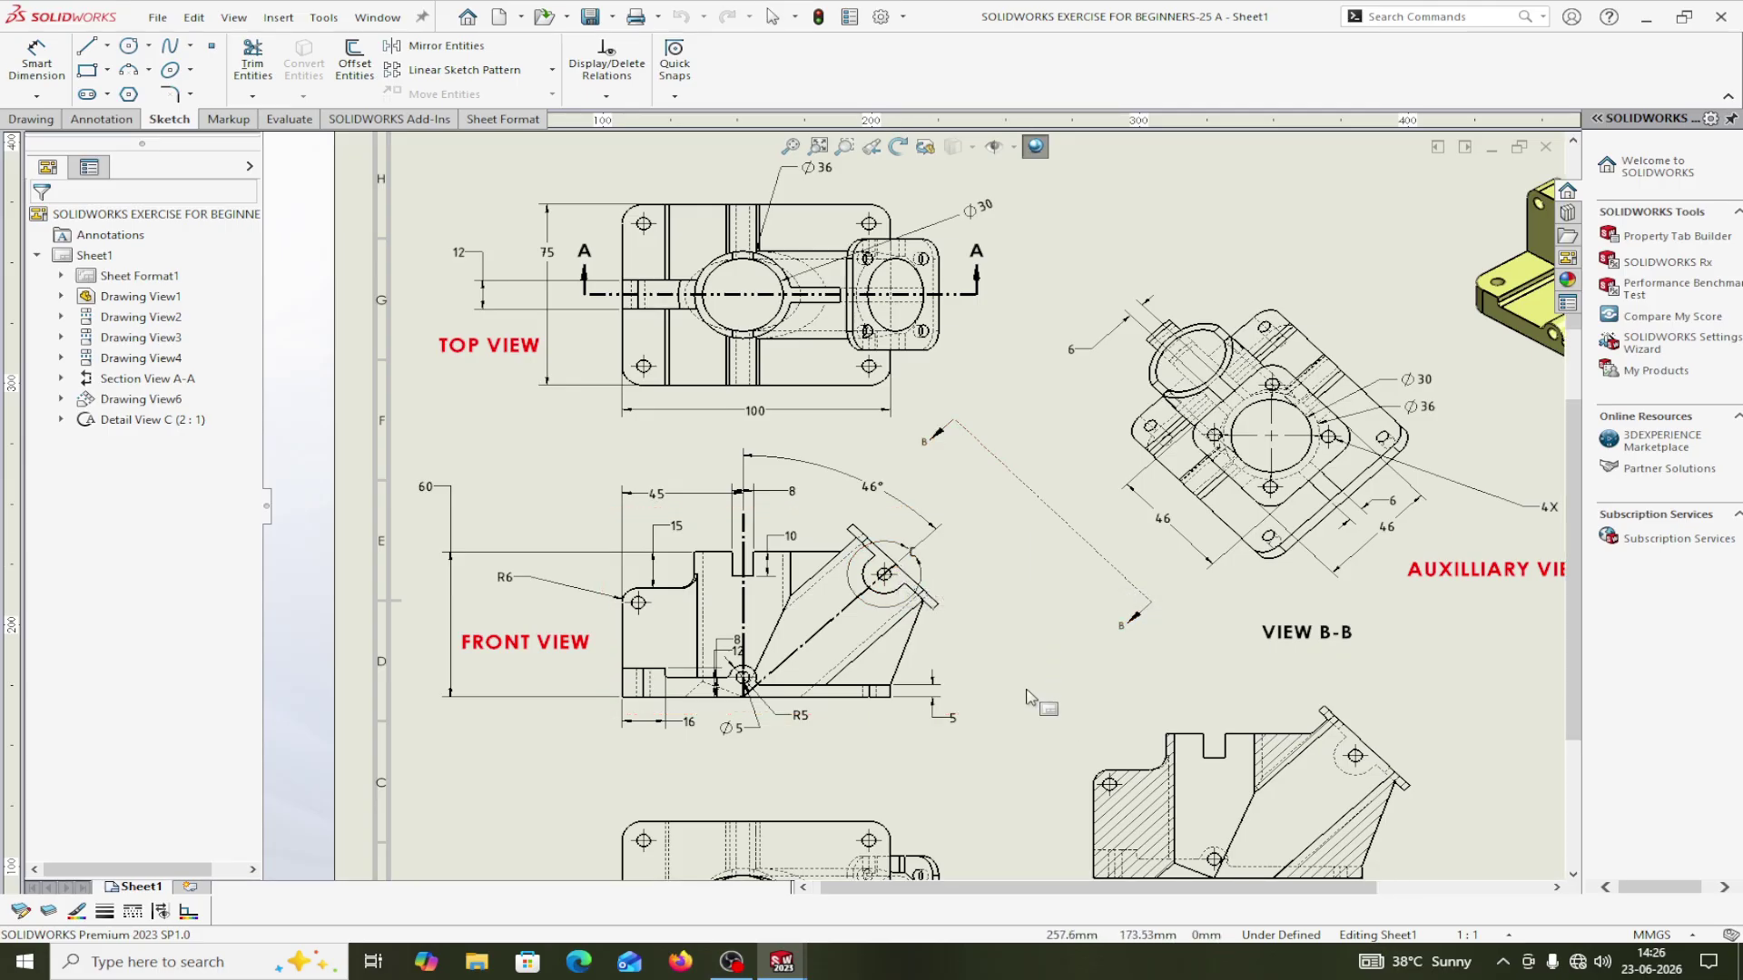
scroll(1053, 735, "down", 1)
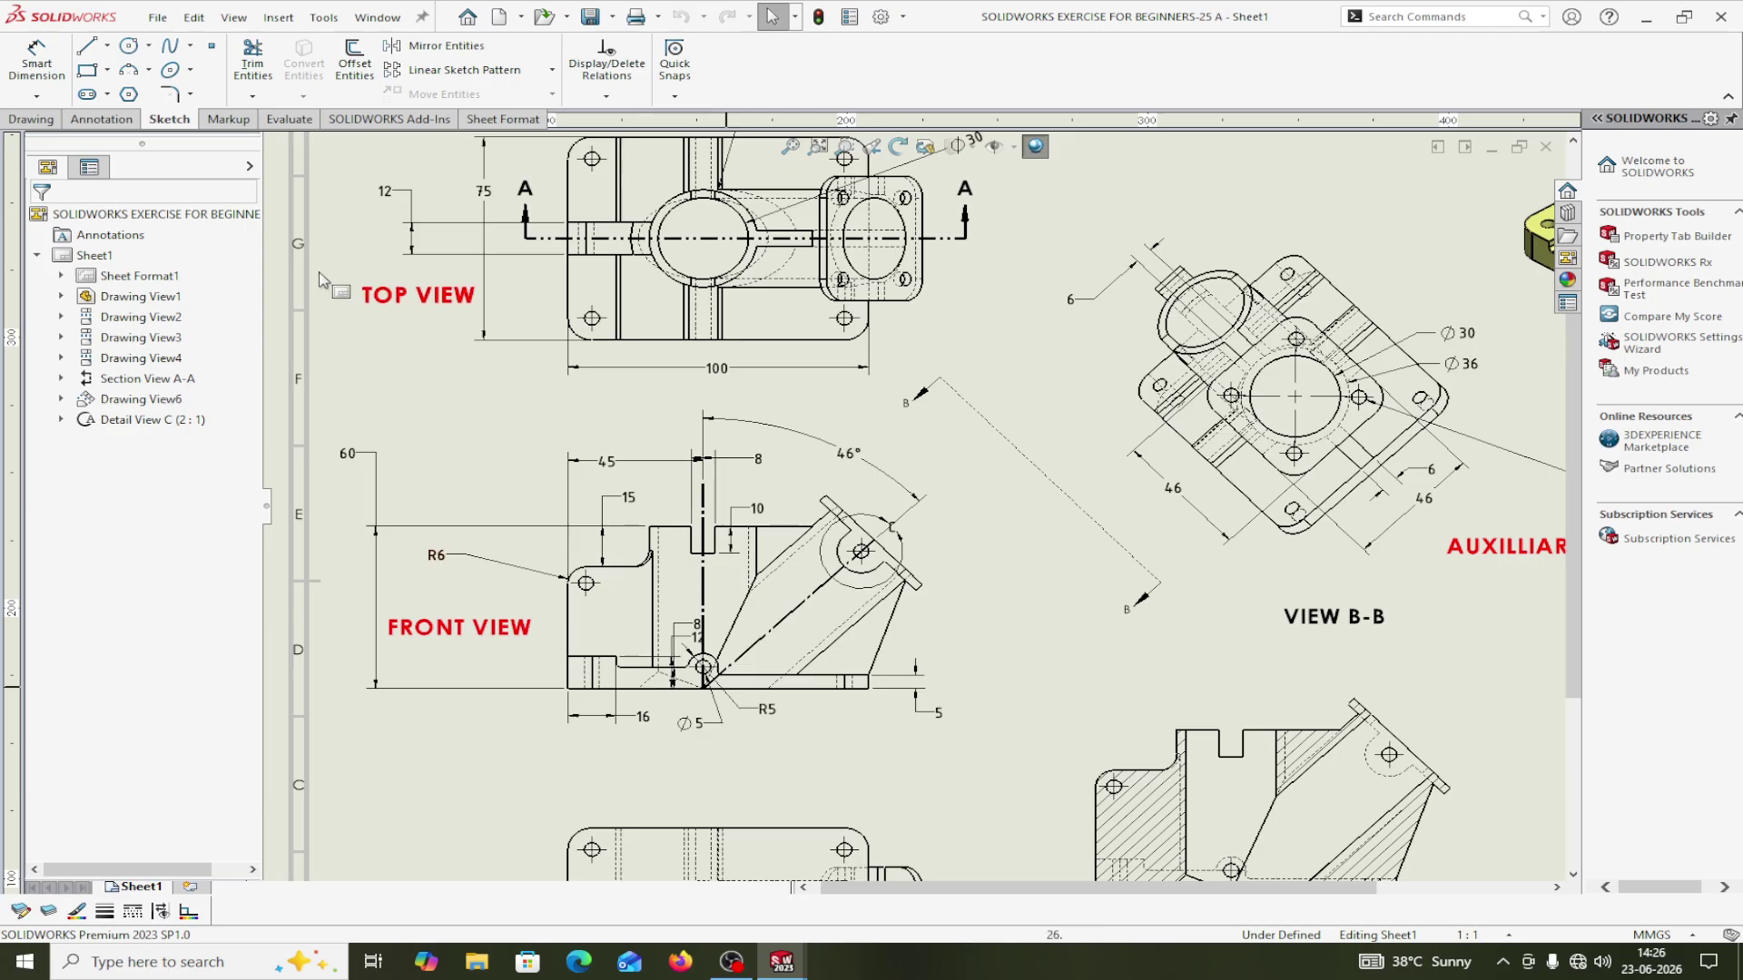
left_click(36, 51)
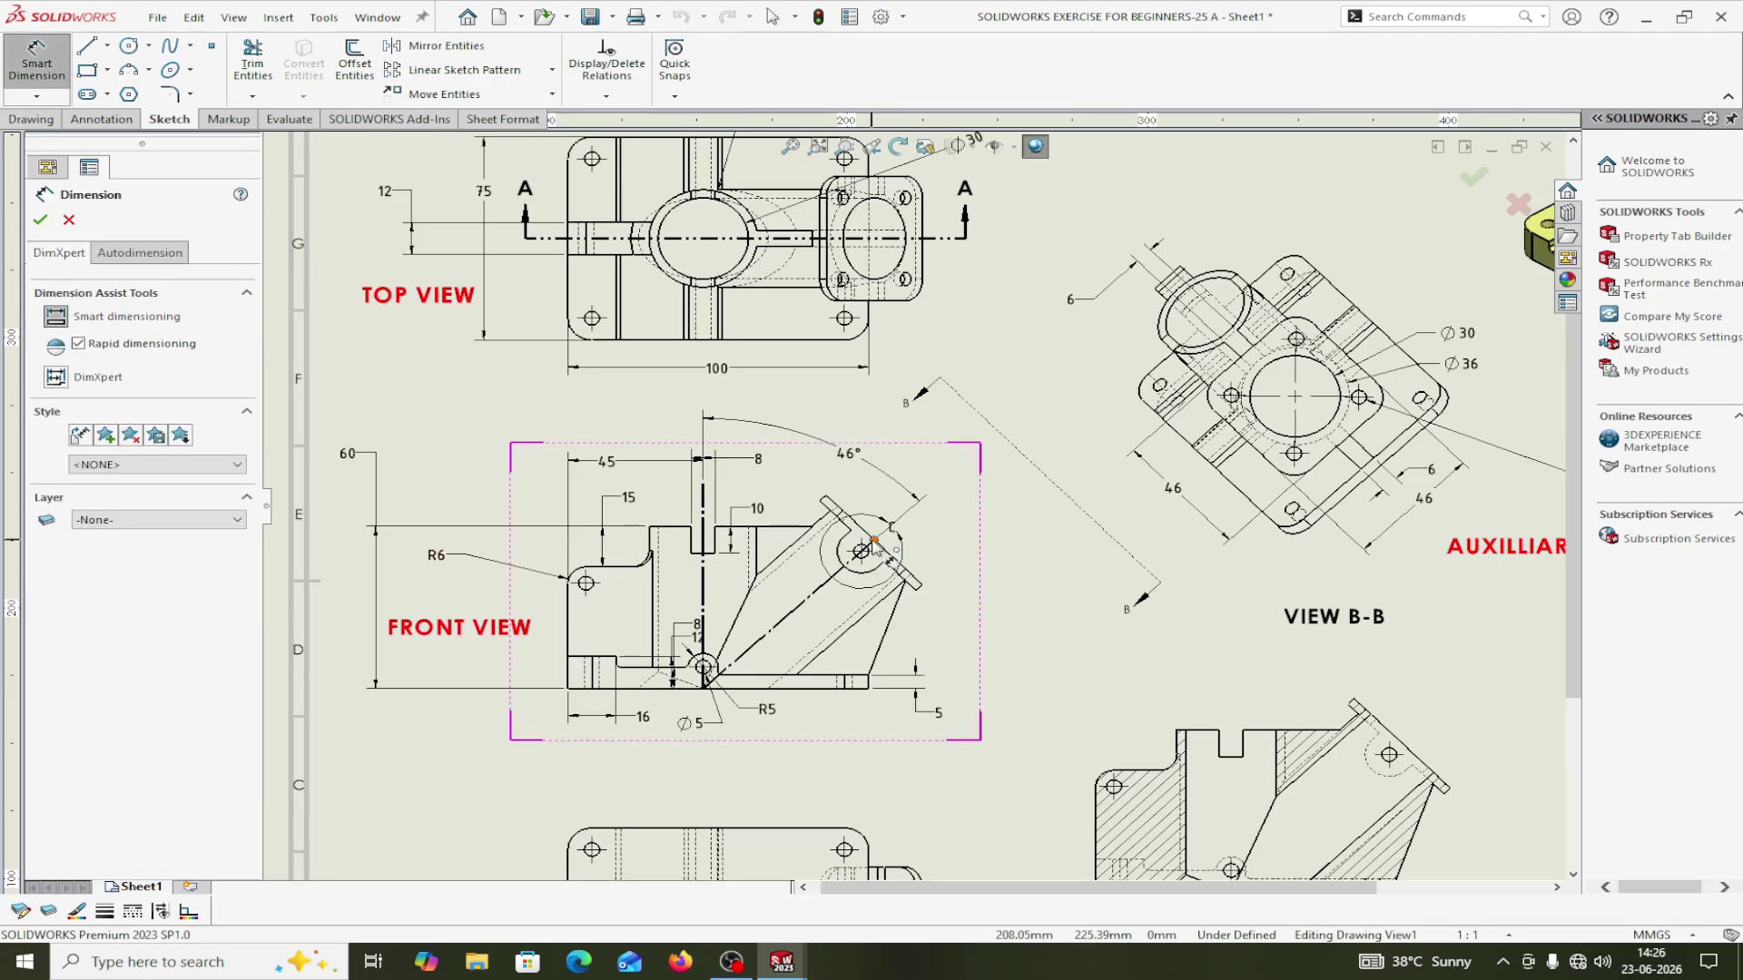
left_click(874, 543)
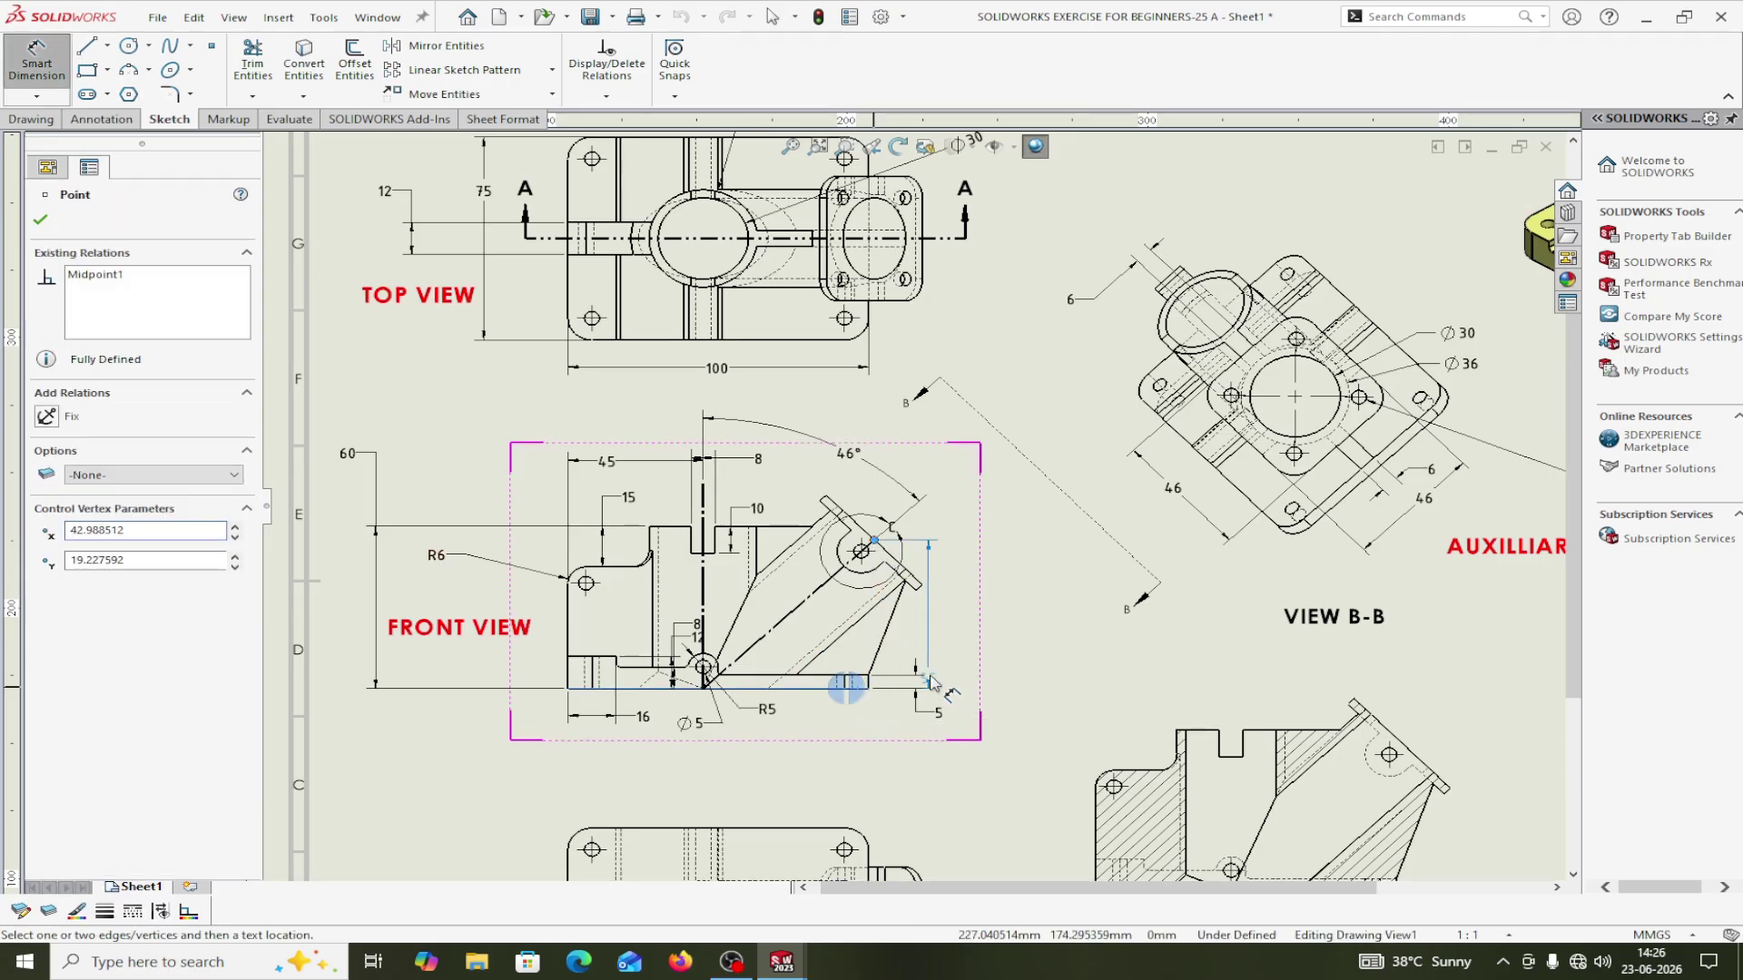
left_click(1028, 692)
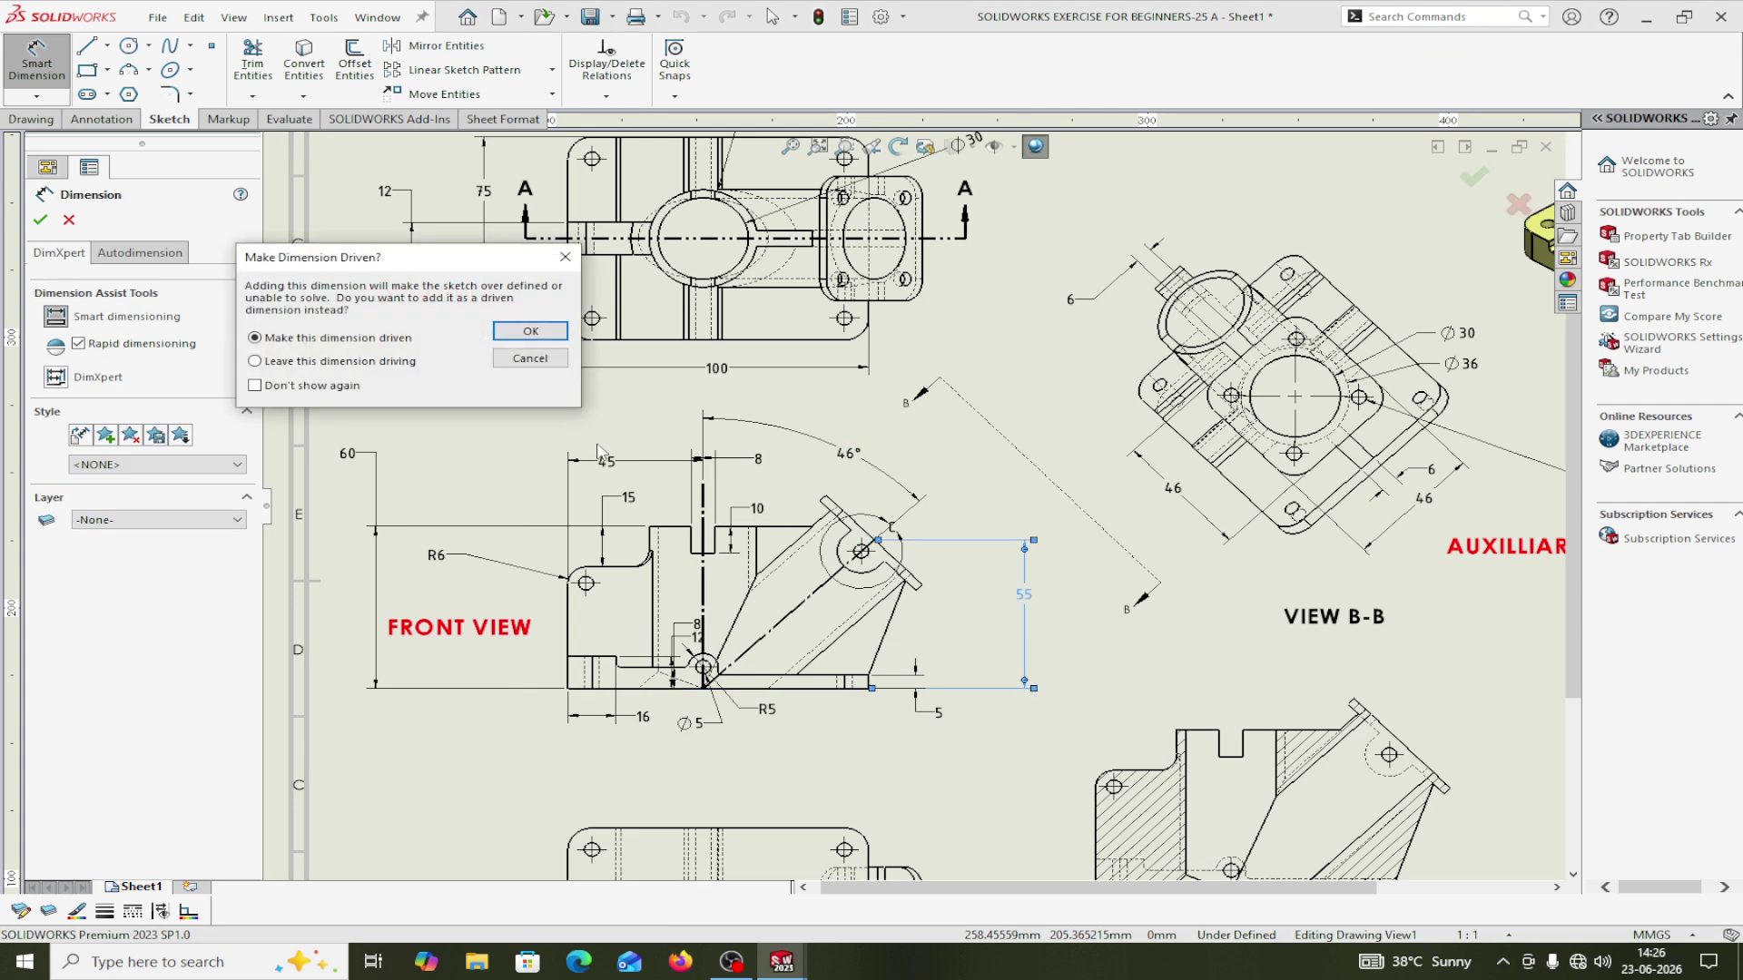
left_click(539, 335)
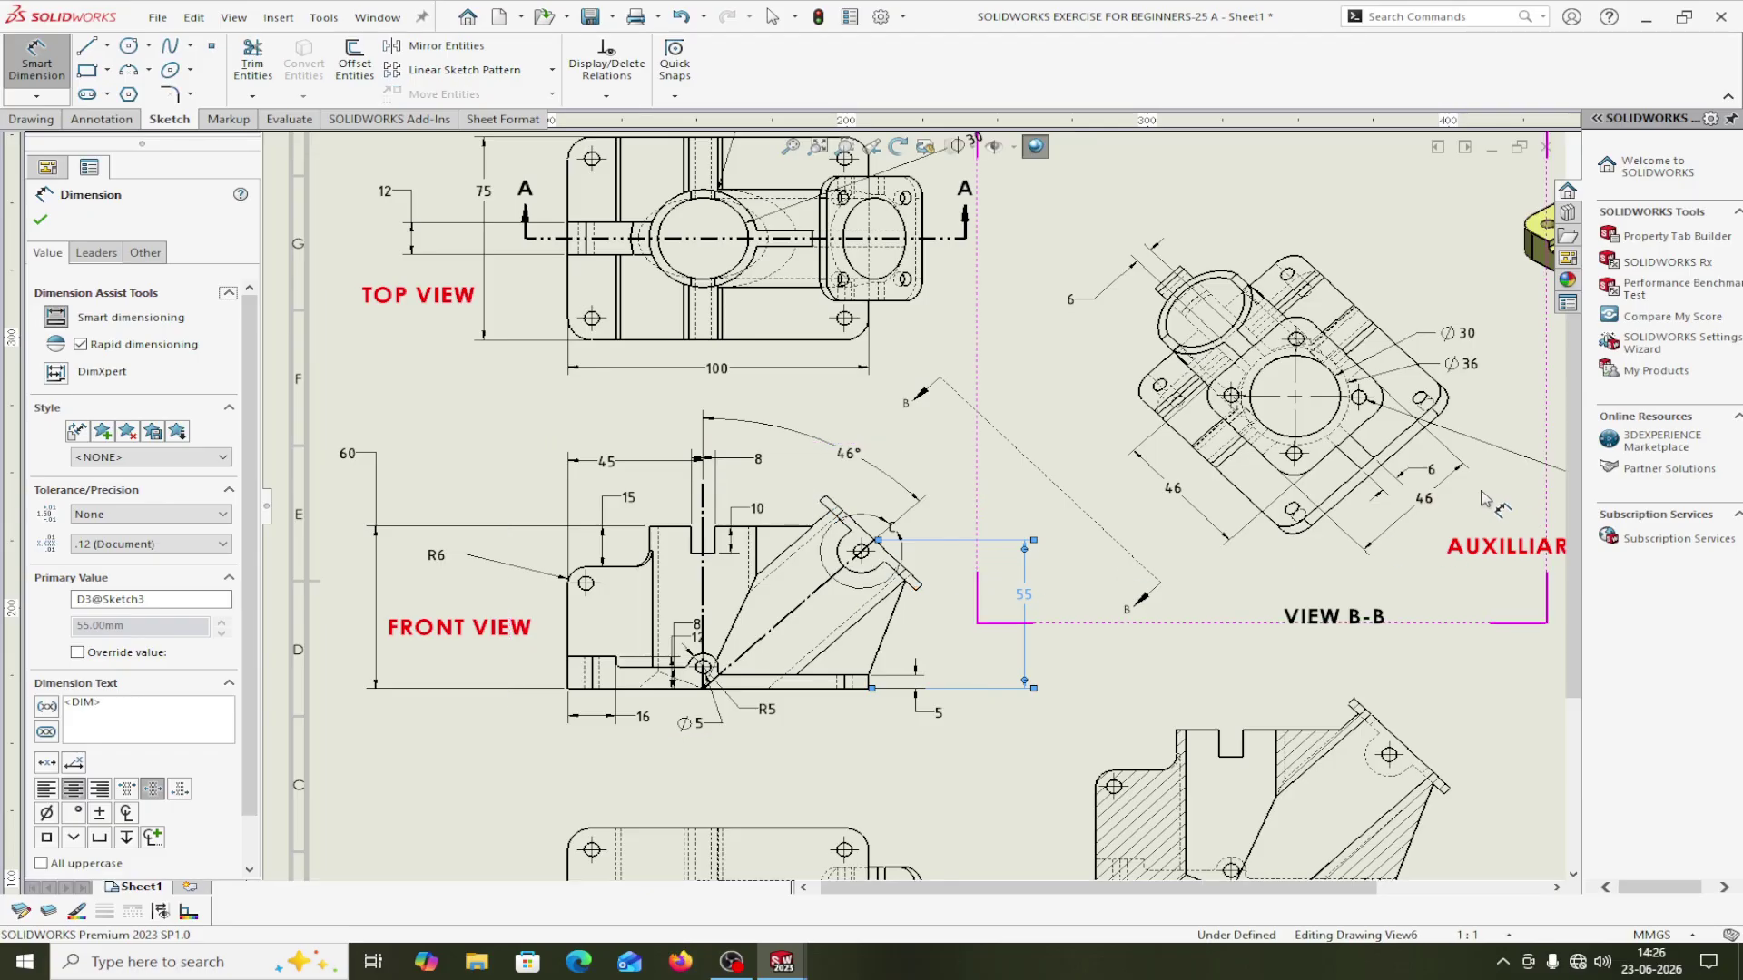
scroll(1489, 504, "up", 3)
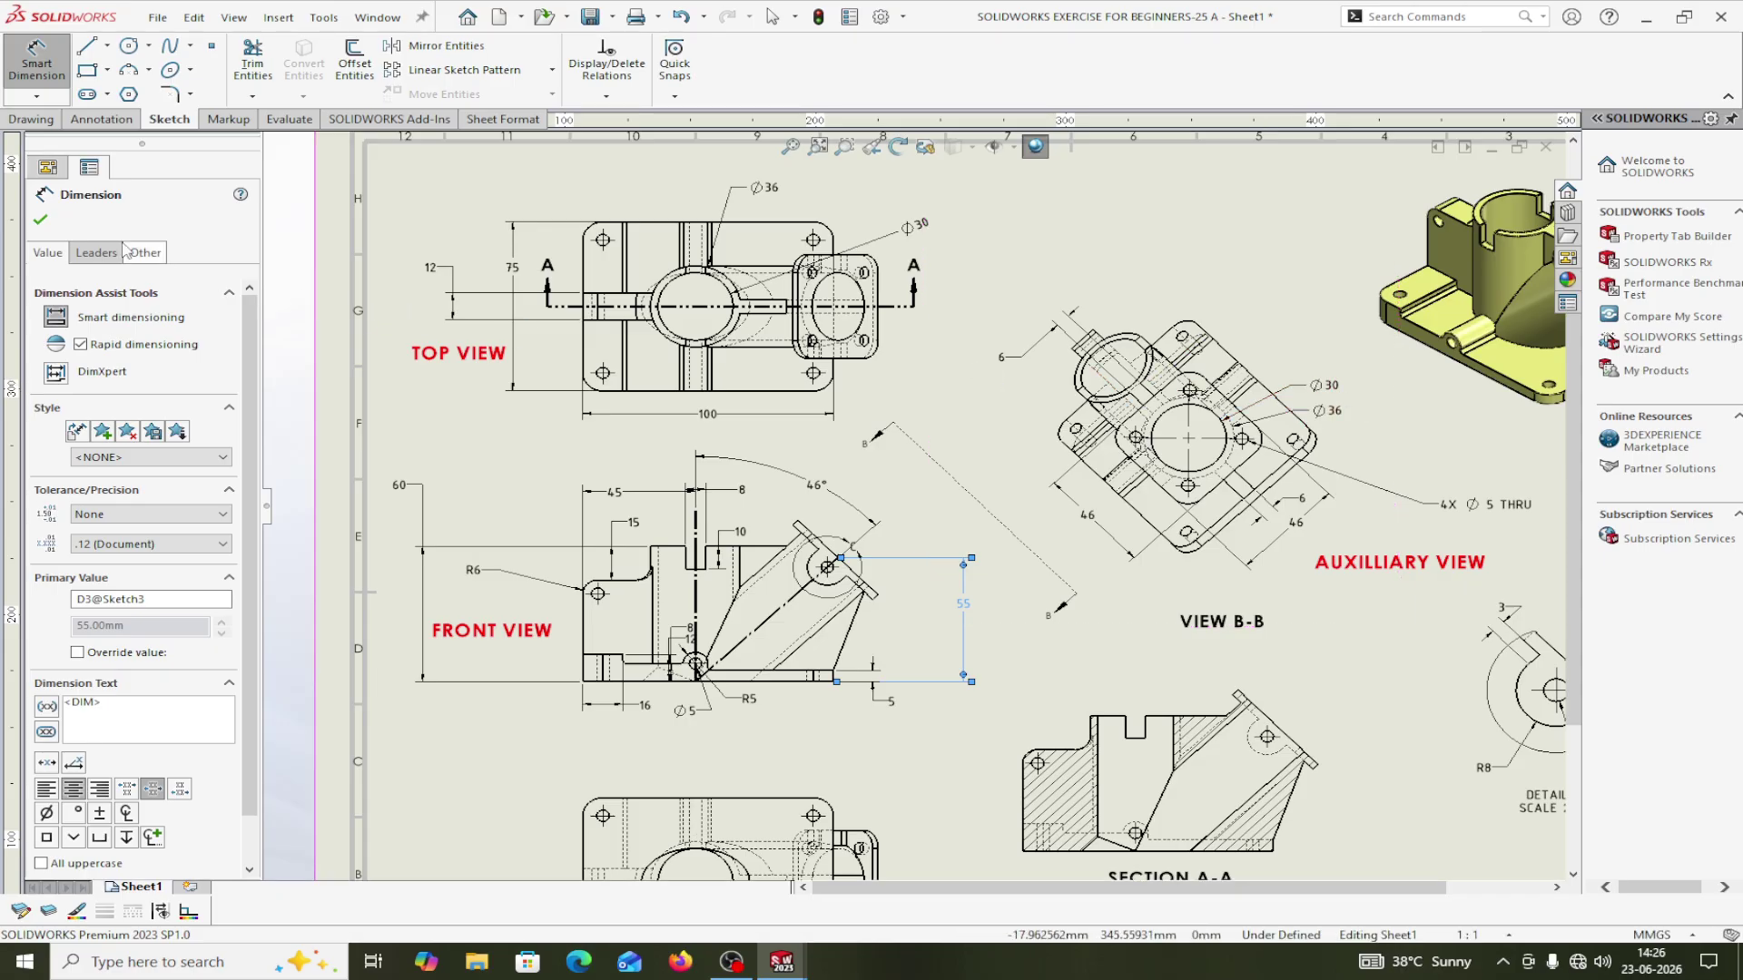
left_click(40, 219)
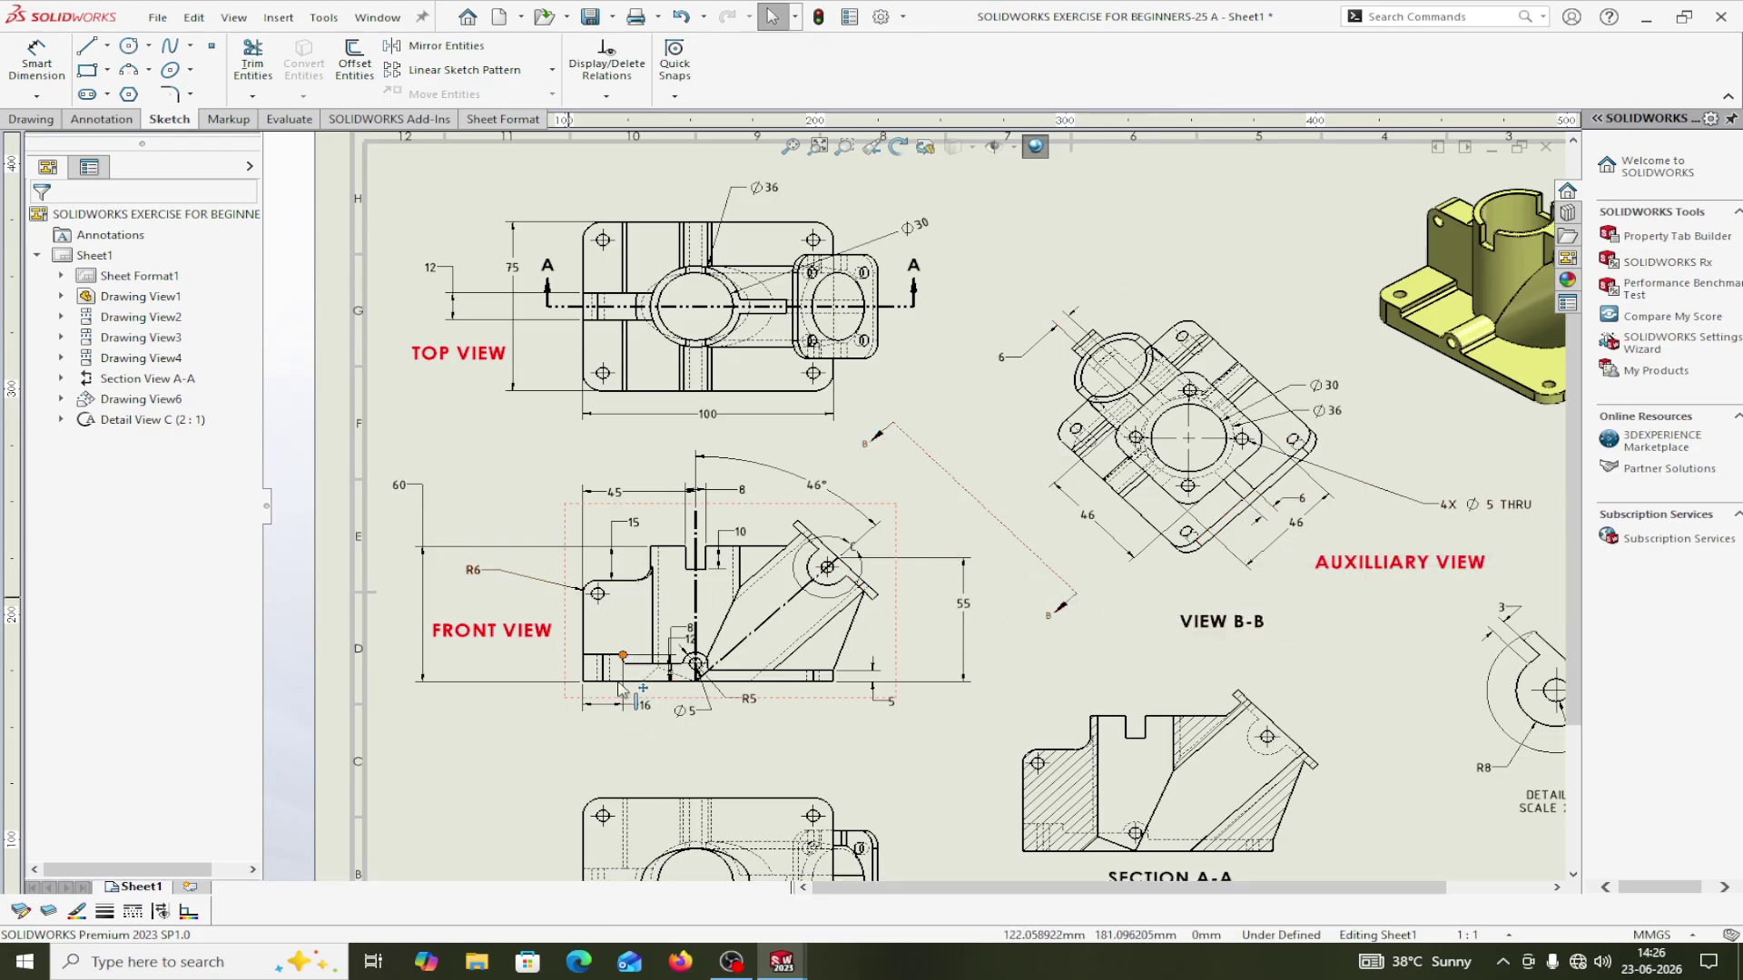
Return to the part, open a new sketch on the Front Plane and view it face-on.
left_click(379, 18)
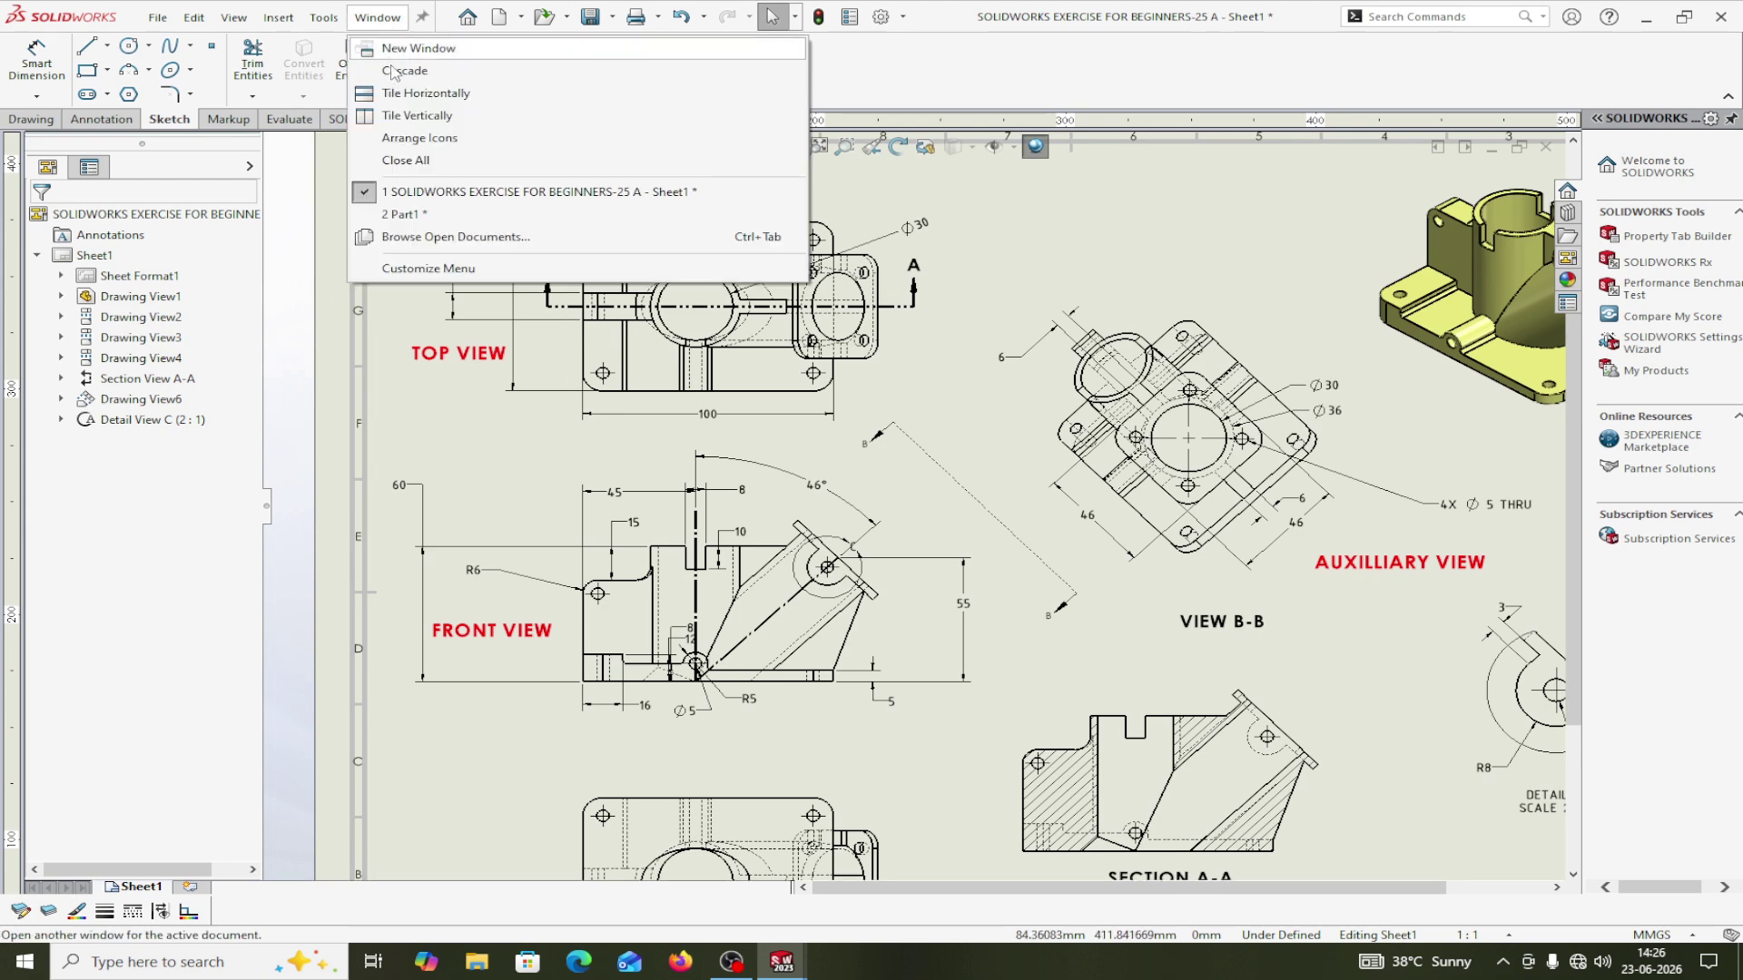
left_click(414, 208)
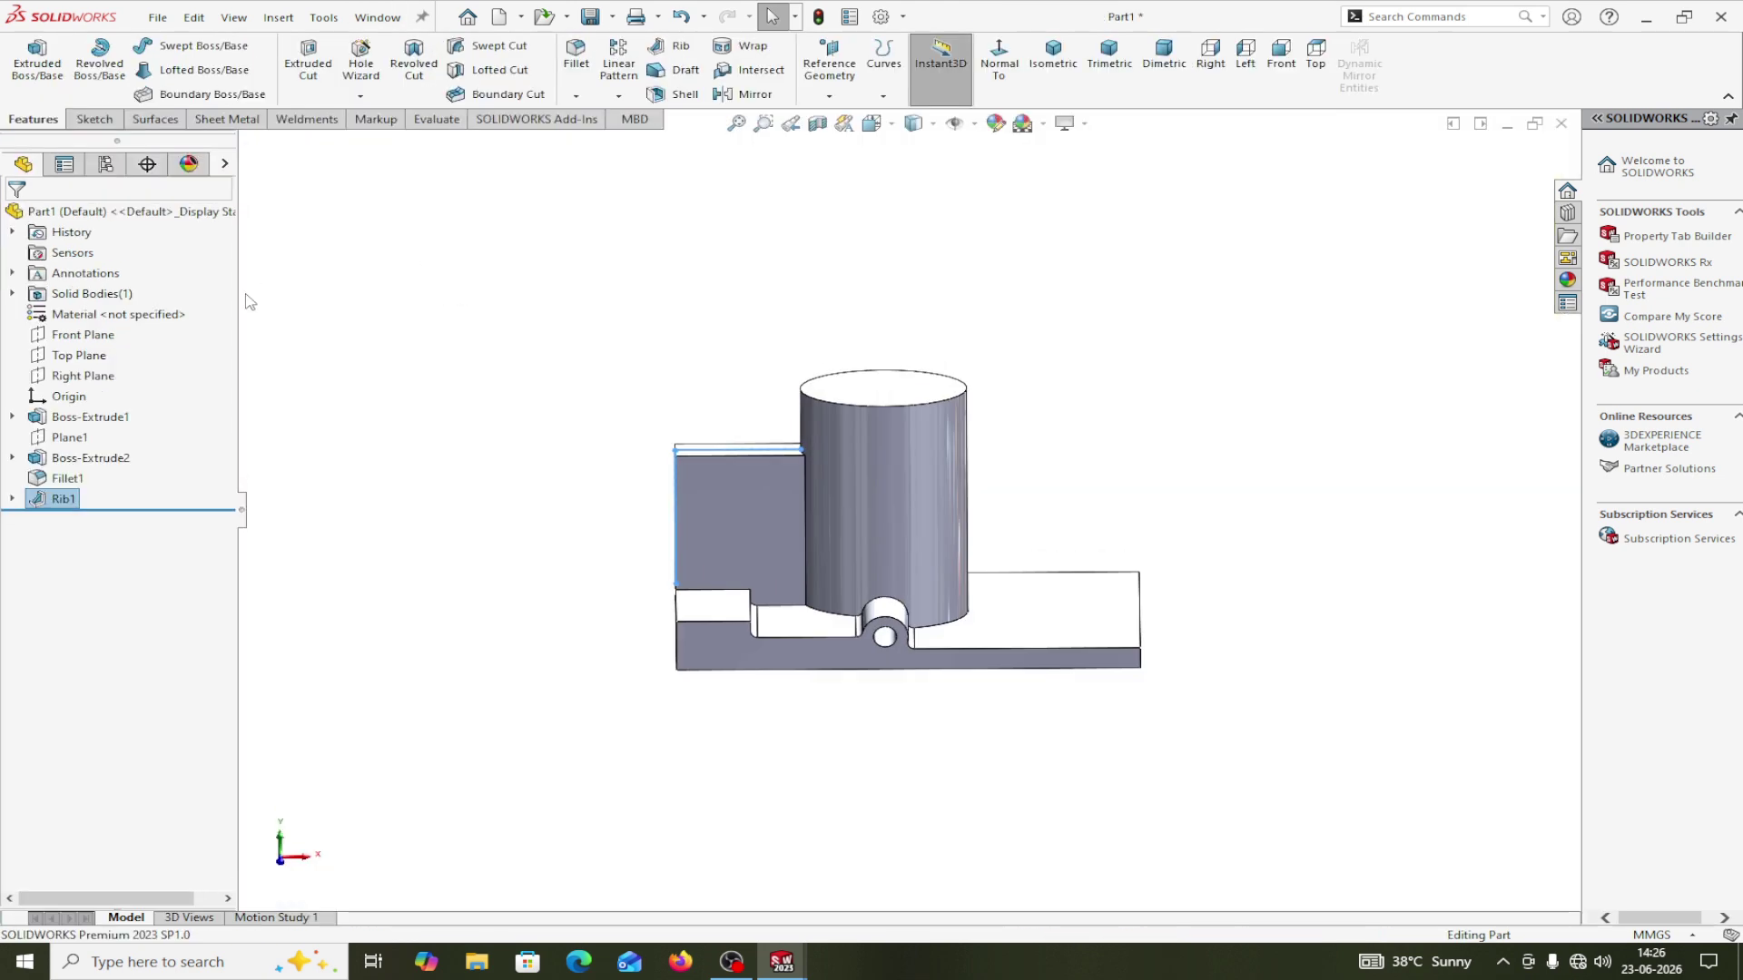
left_click(101, 338)
left_click(116, 317)
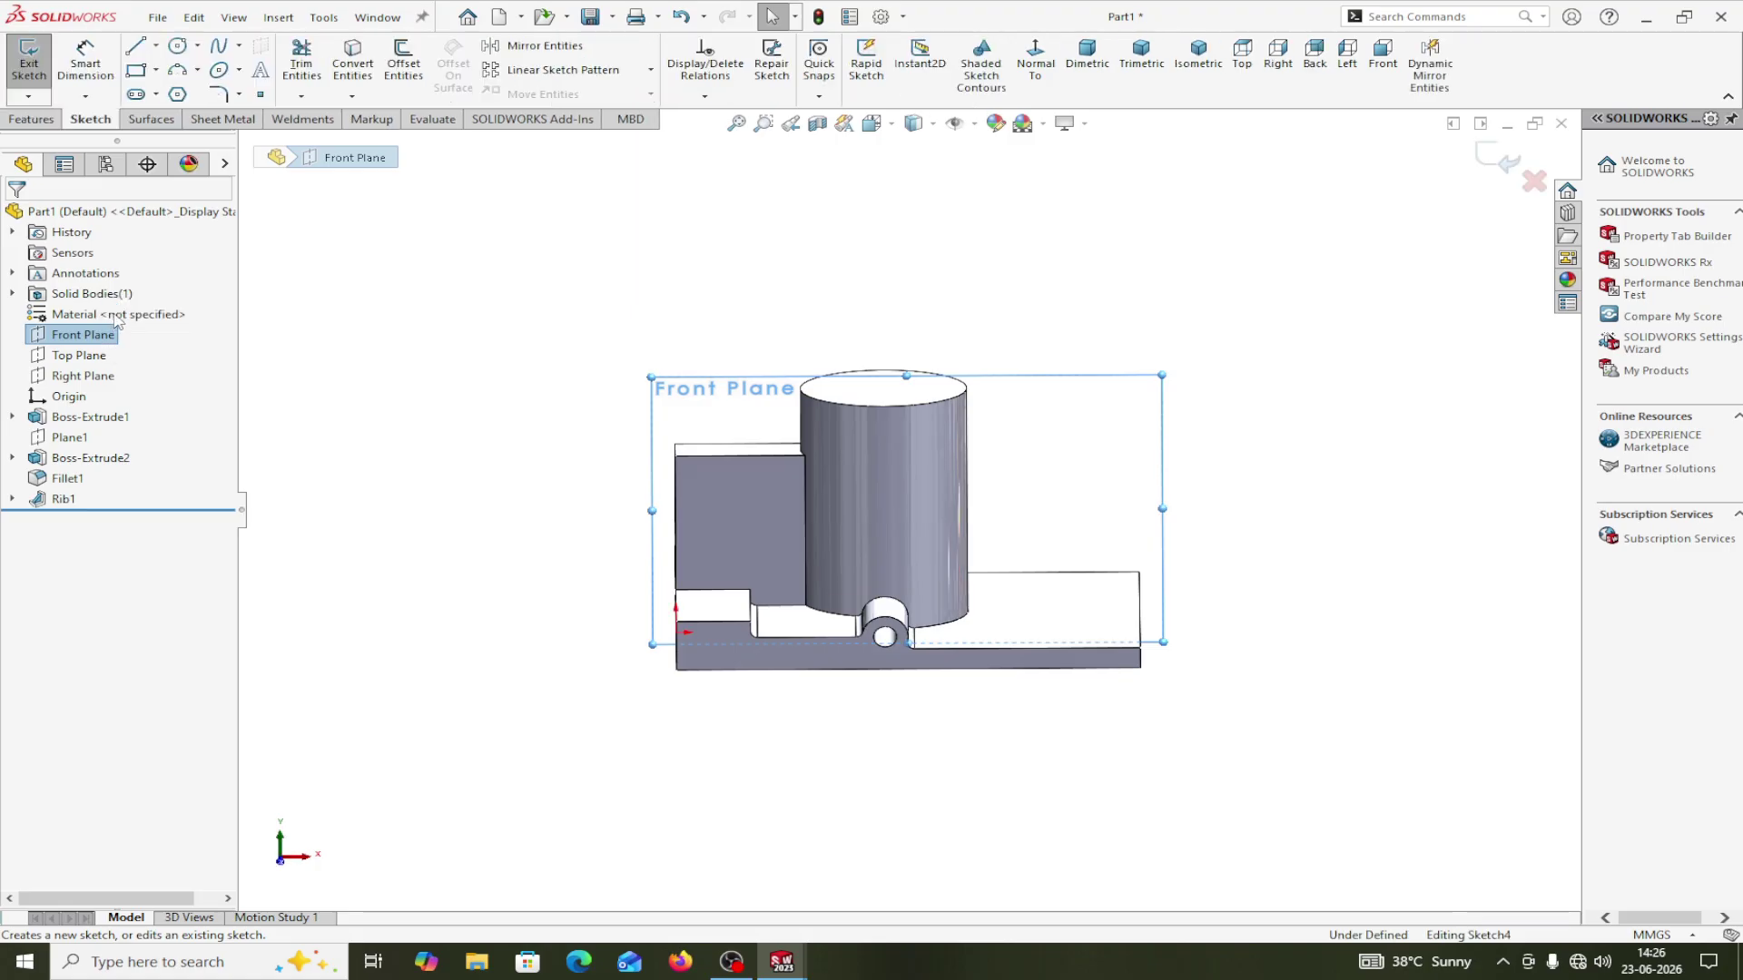
left_click(1035, 62)
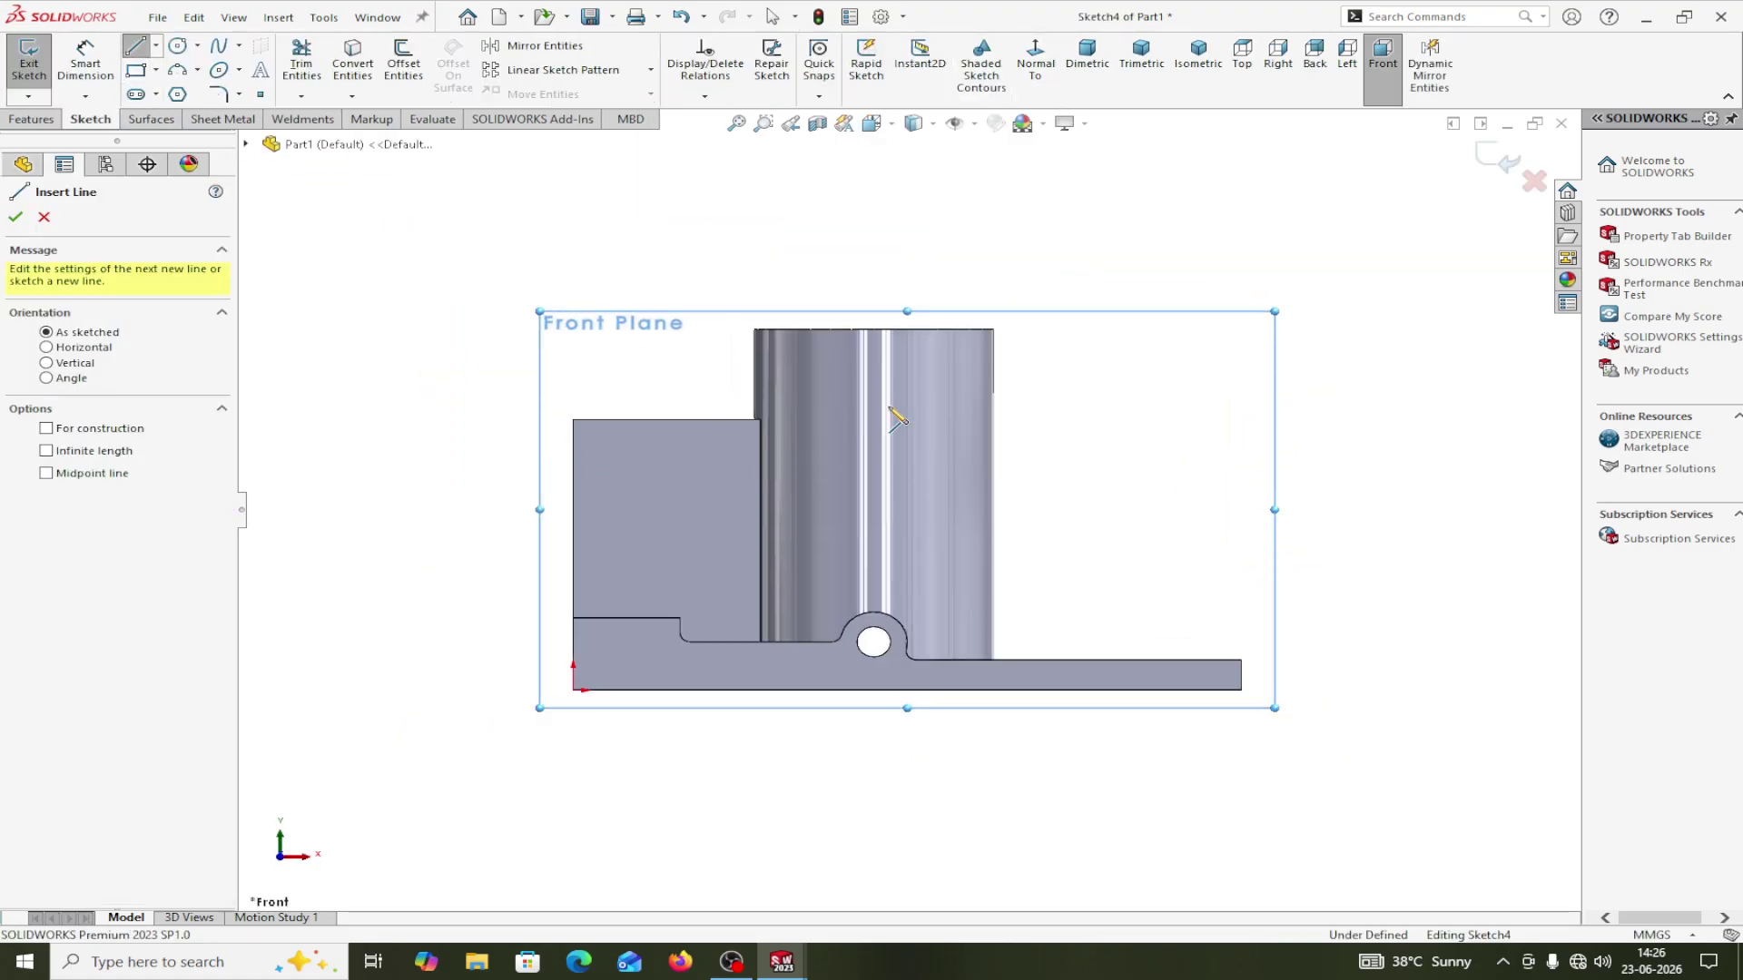
Sketch a 60 mm vertical line from the cylinder's top midpoint to the base's bottom edge and a line rising from its lower end at about 43° to it.
left_click(873, 330)
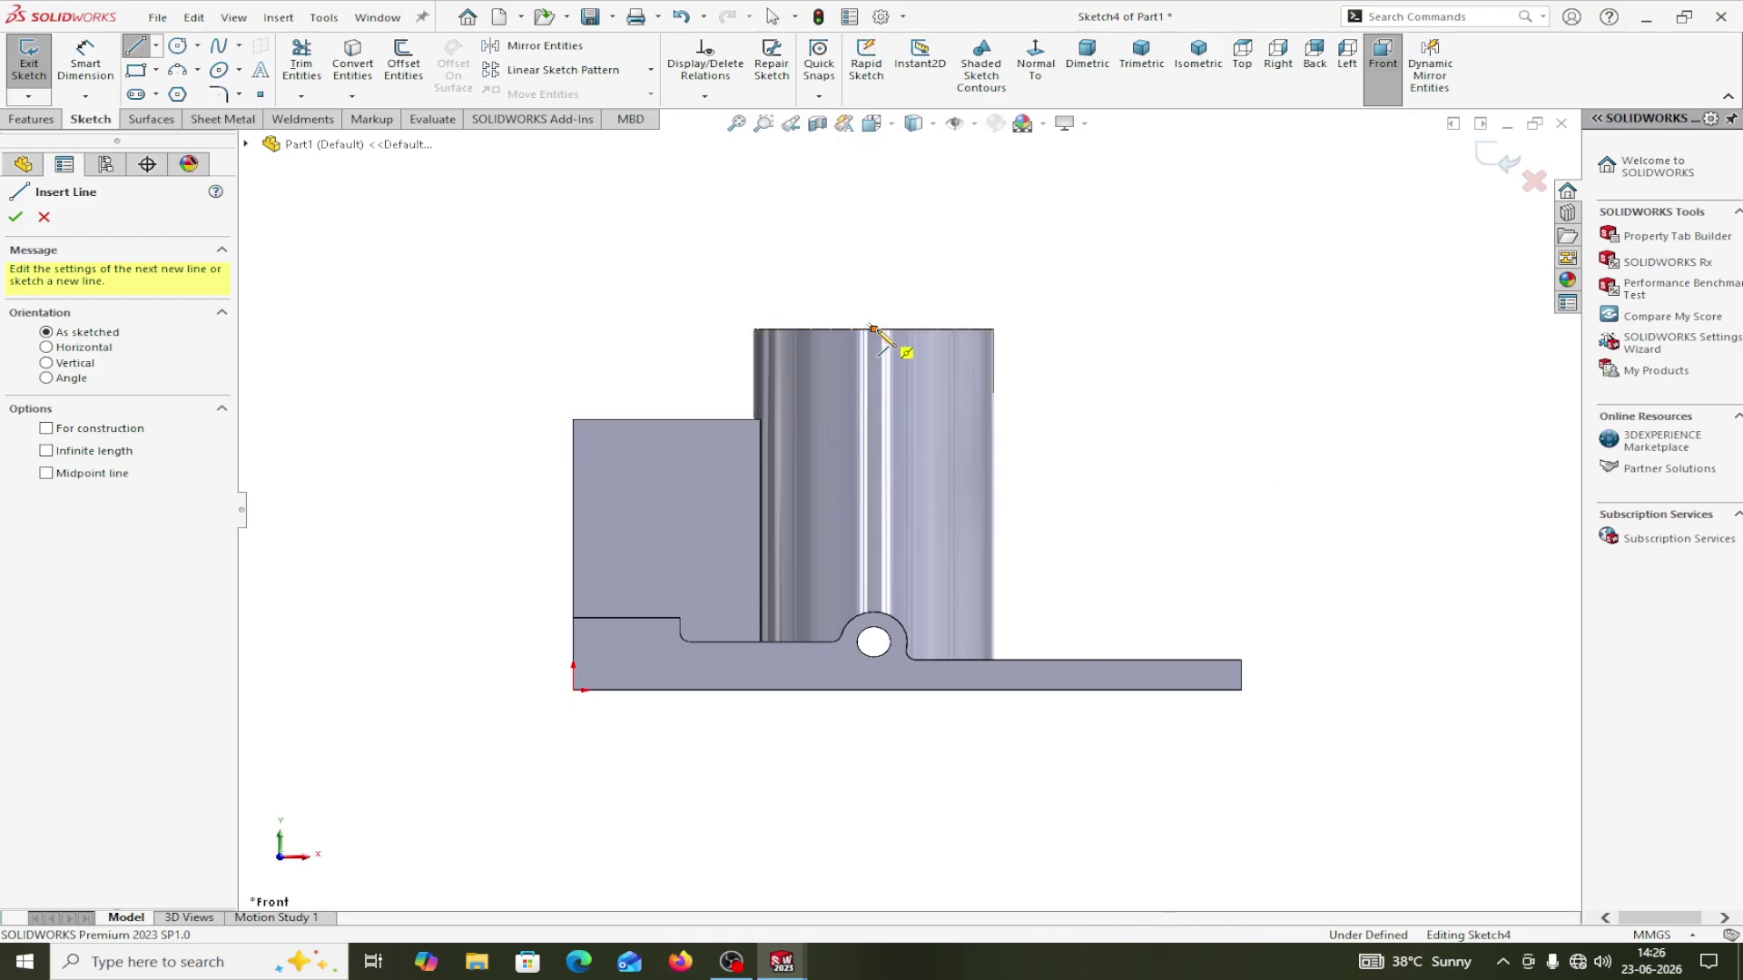
left_click(873, 690)
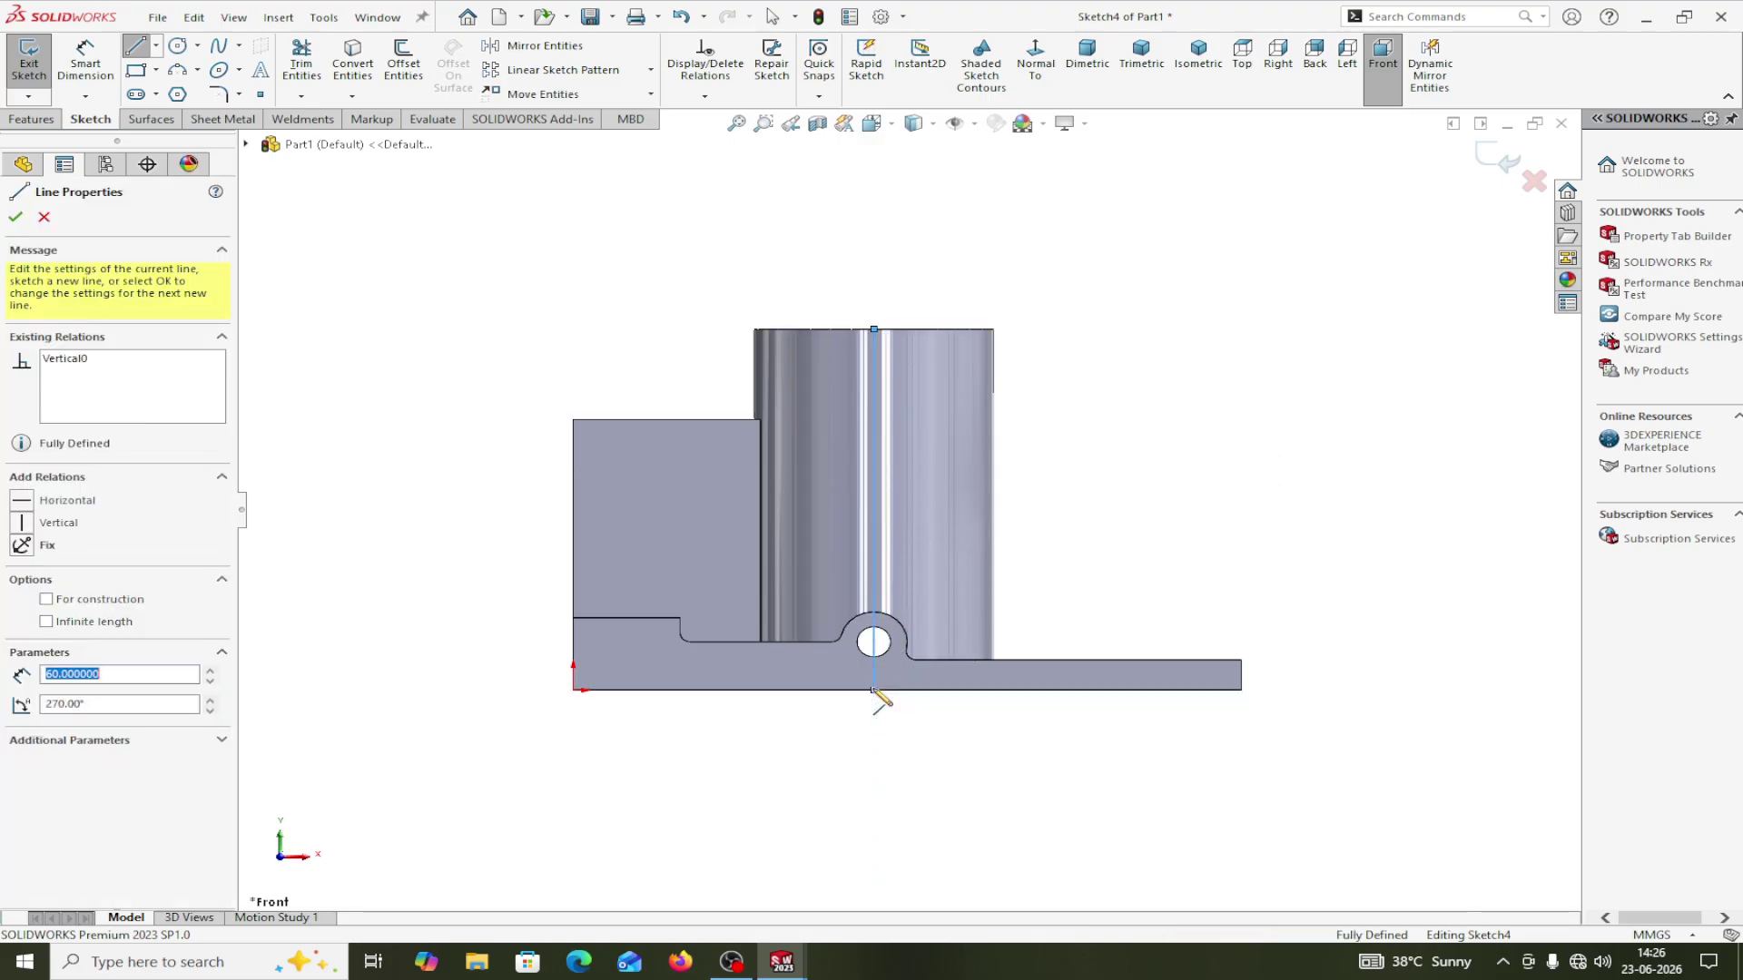
left_click(1198, 374)
right_click(1196, 372)
left_click(1258, 397)
key("Escape")
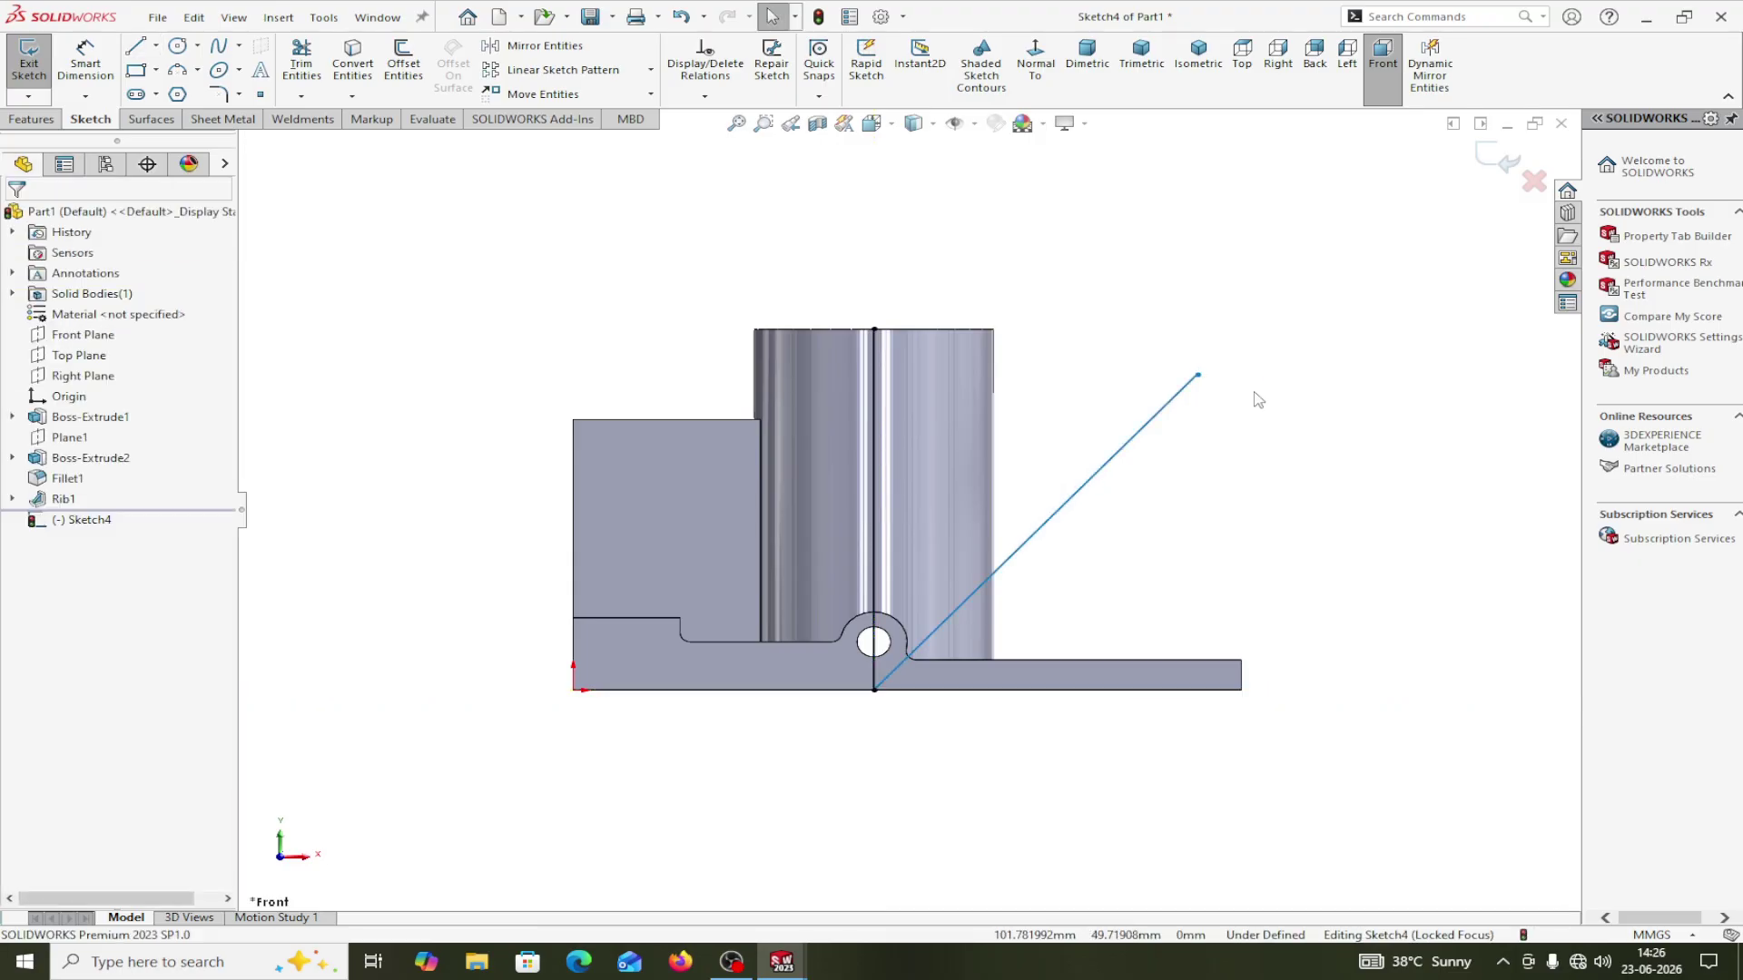
Make the angled line collinear with the vertical line through the cylinder's axis.
left_click(879, 579)
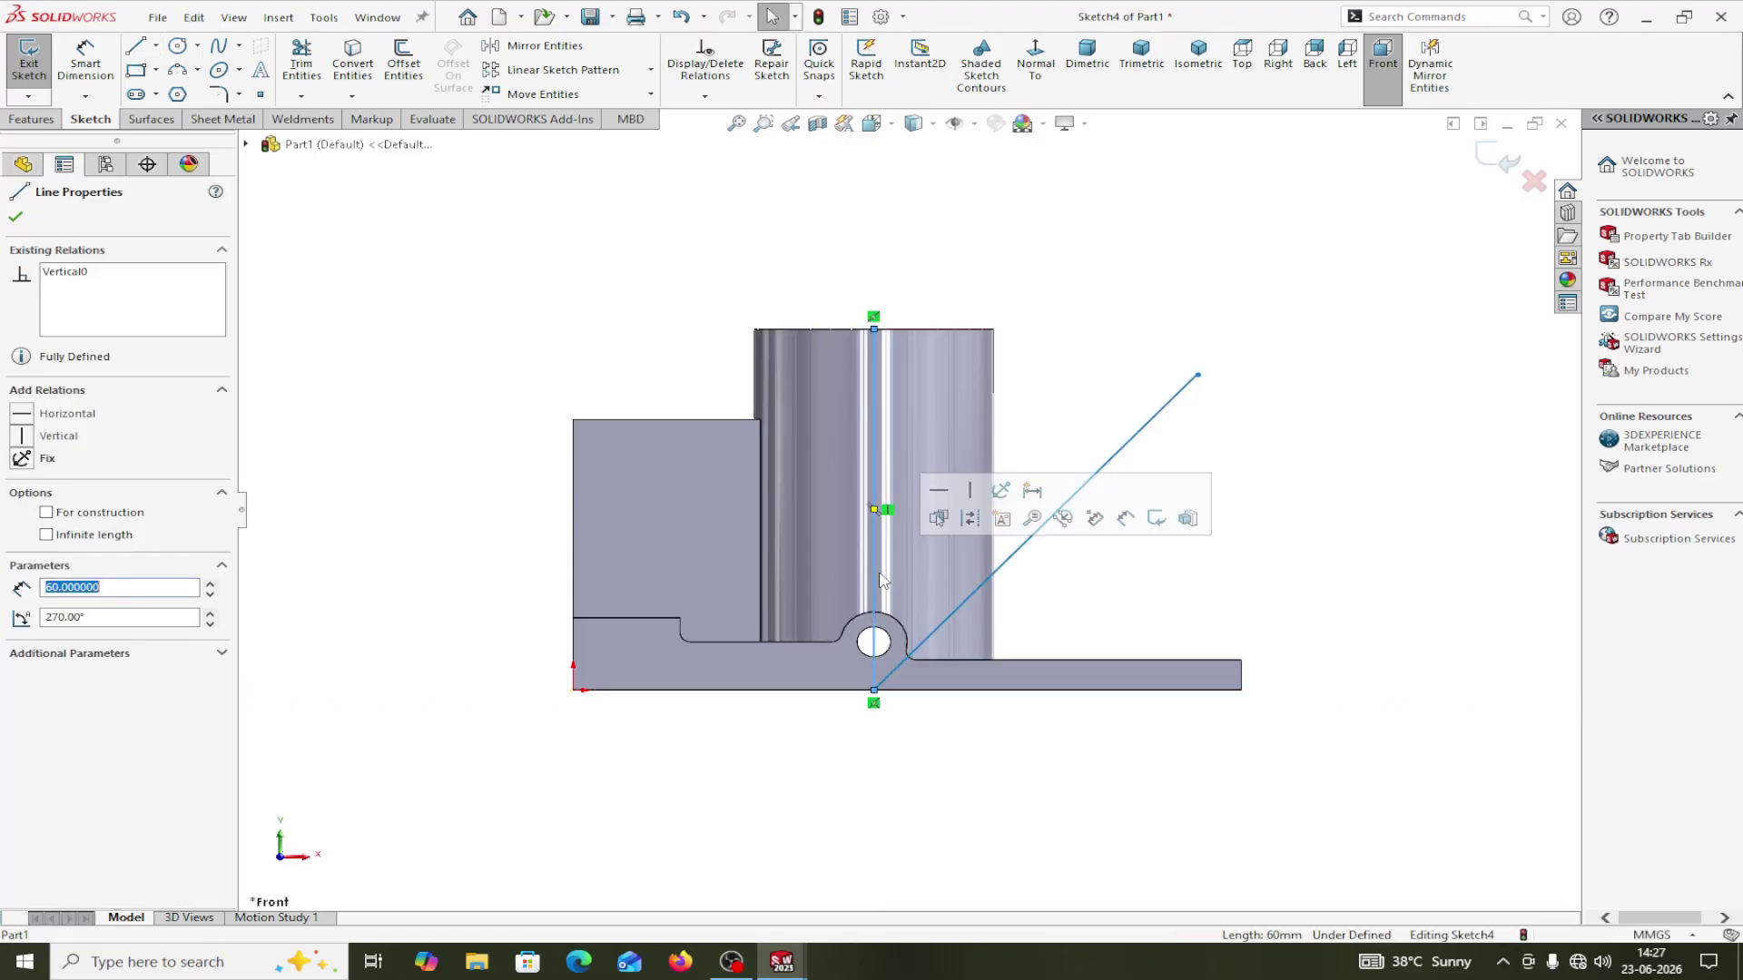
left_click(989, 588, "ctrl")
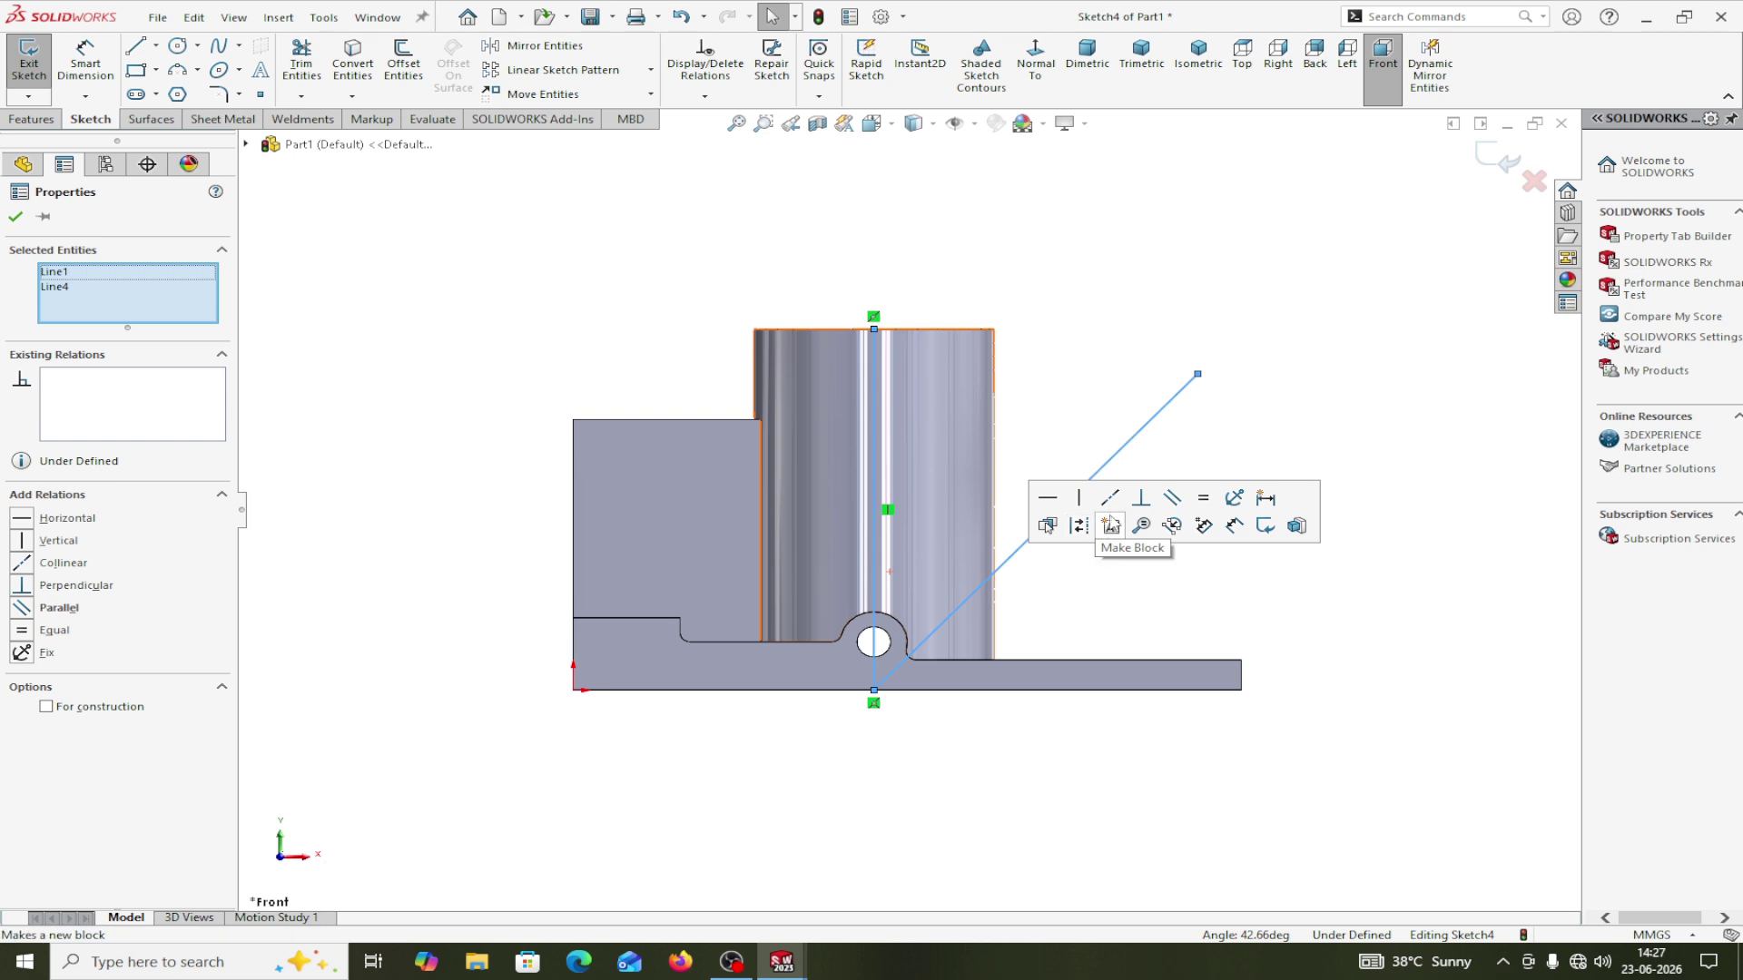
left_click(1109, 497)
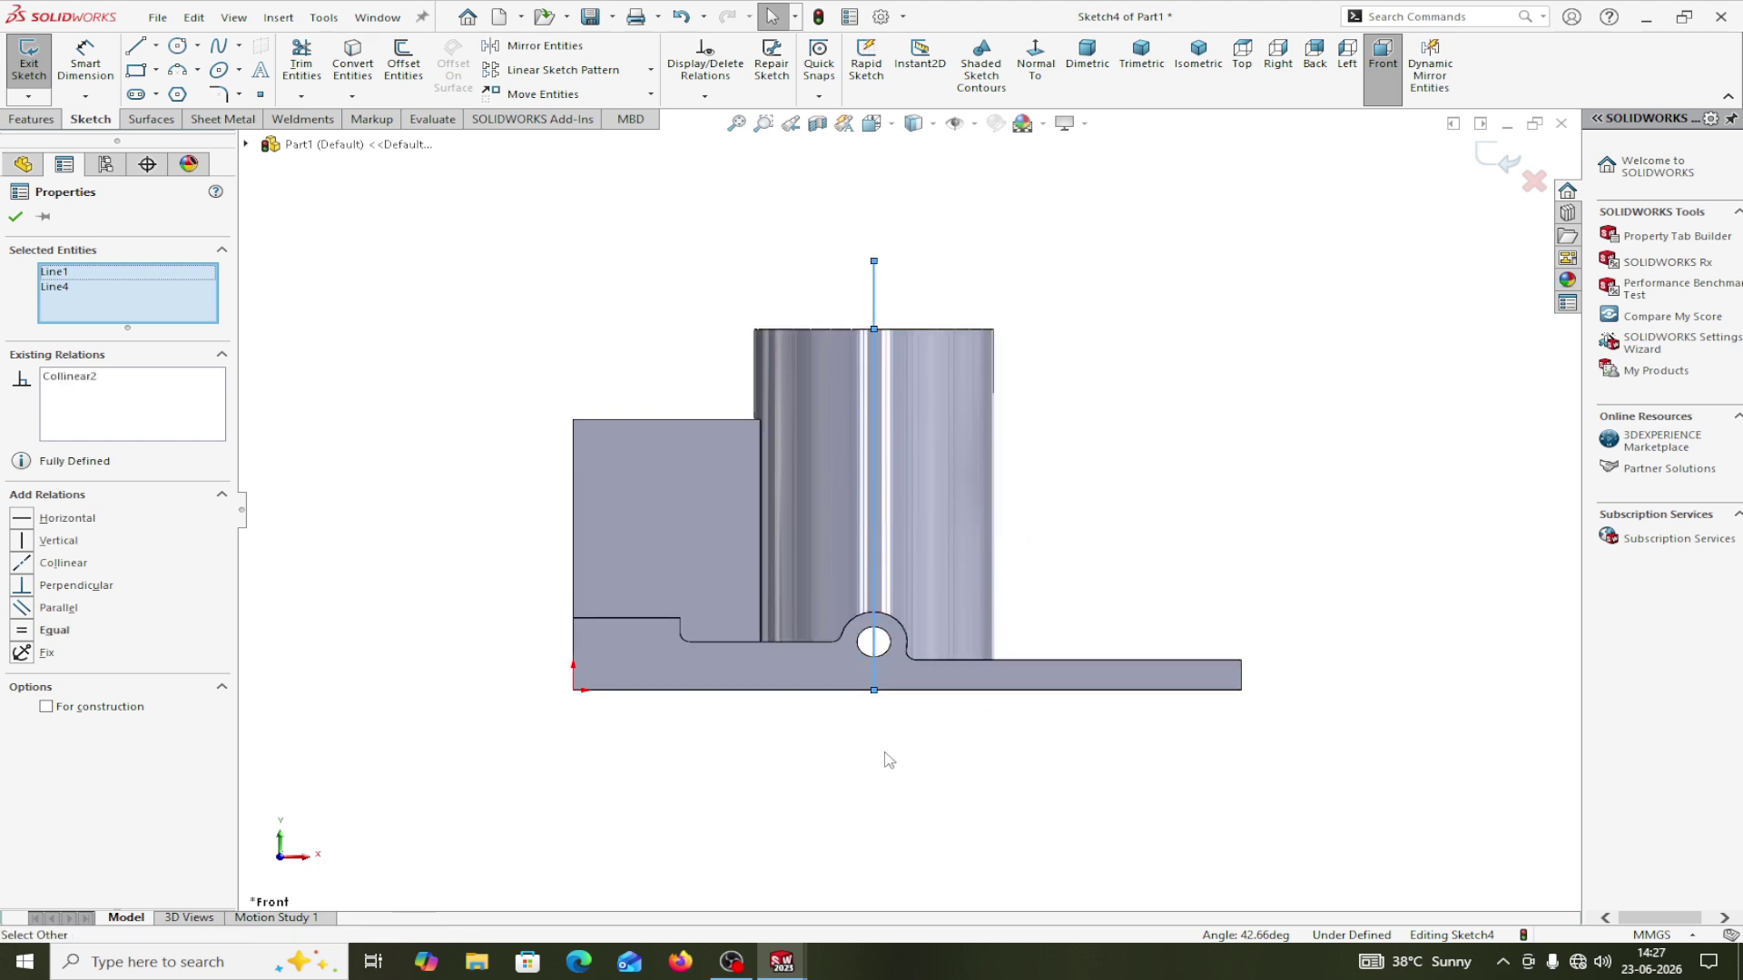
left_click(550, 338)
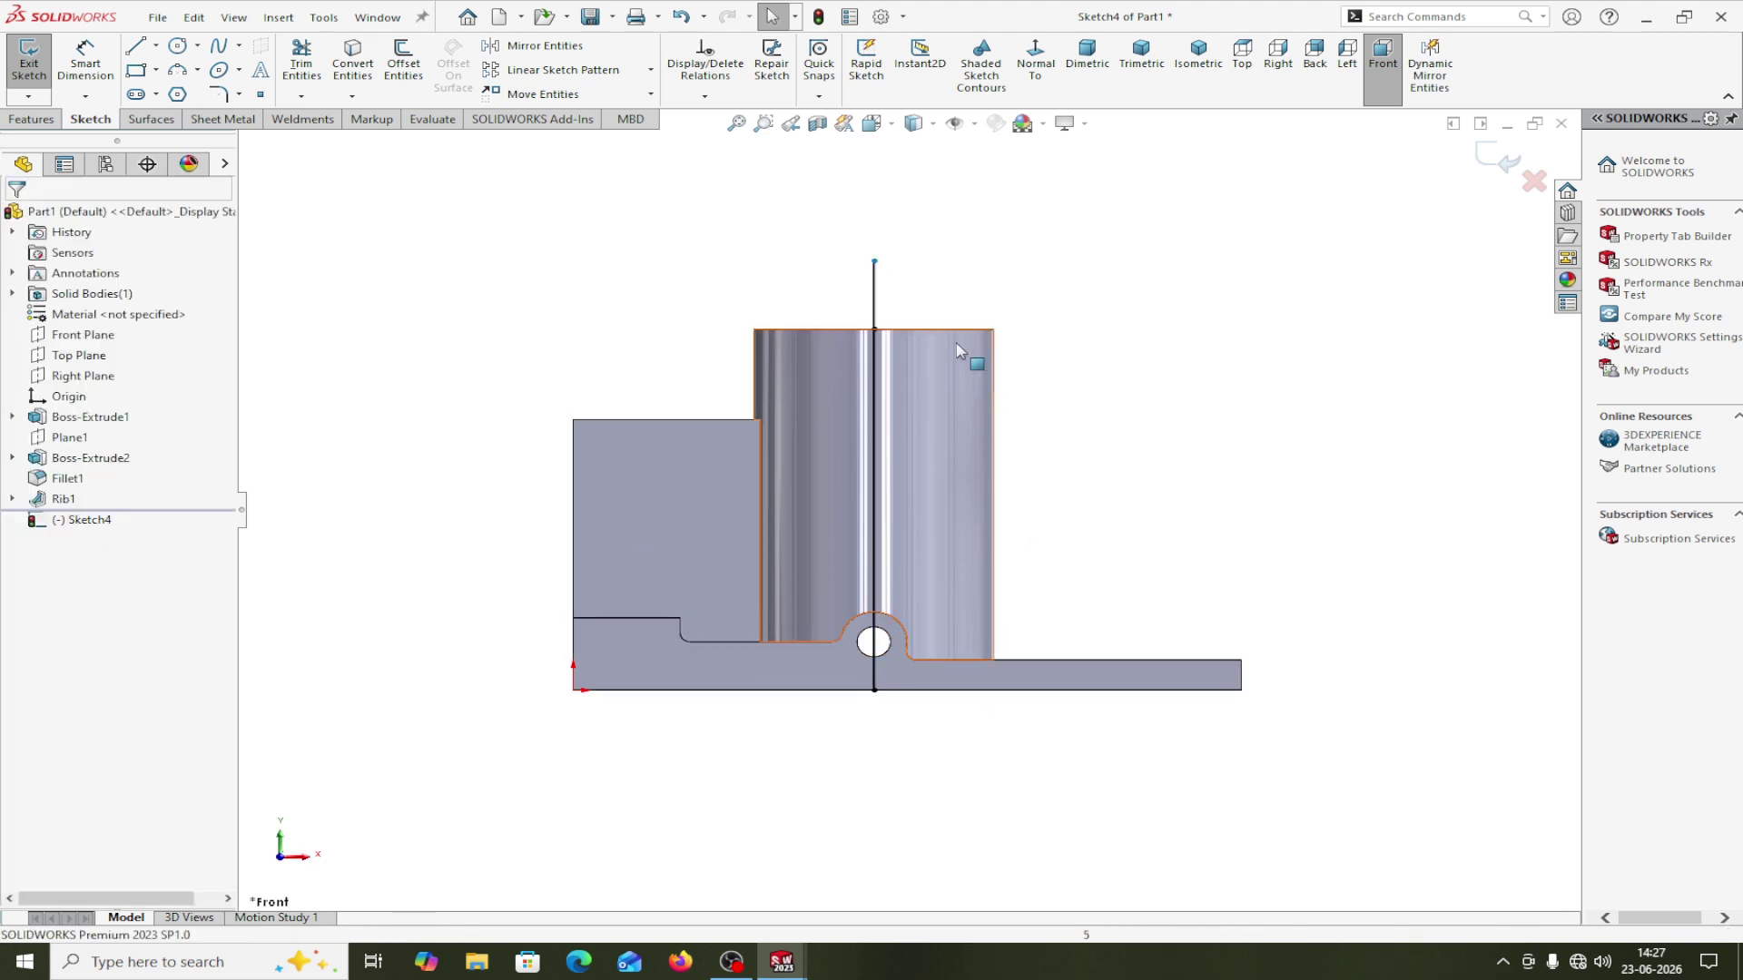
Sketch a line about 66.5 mm long at about 50° from the vertical line's lower end, and delete the shorter overlapping vertical line.
left_click(157, 46)
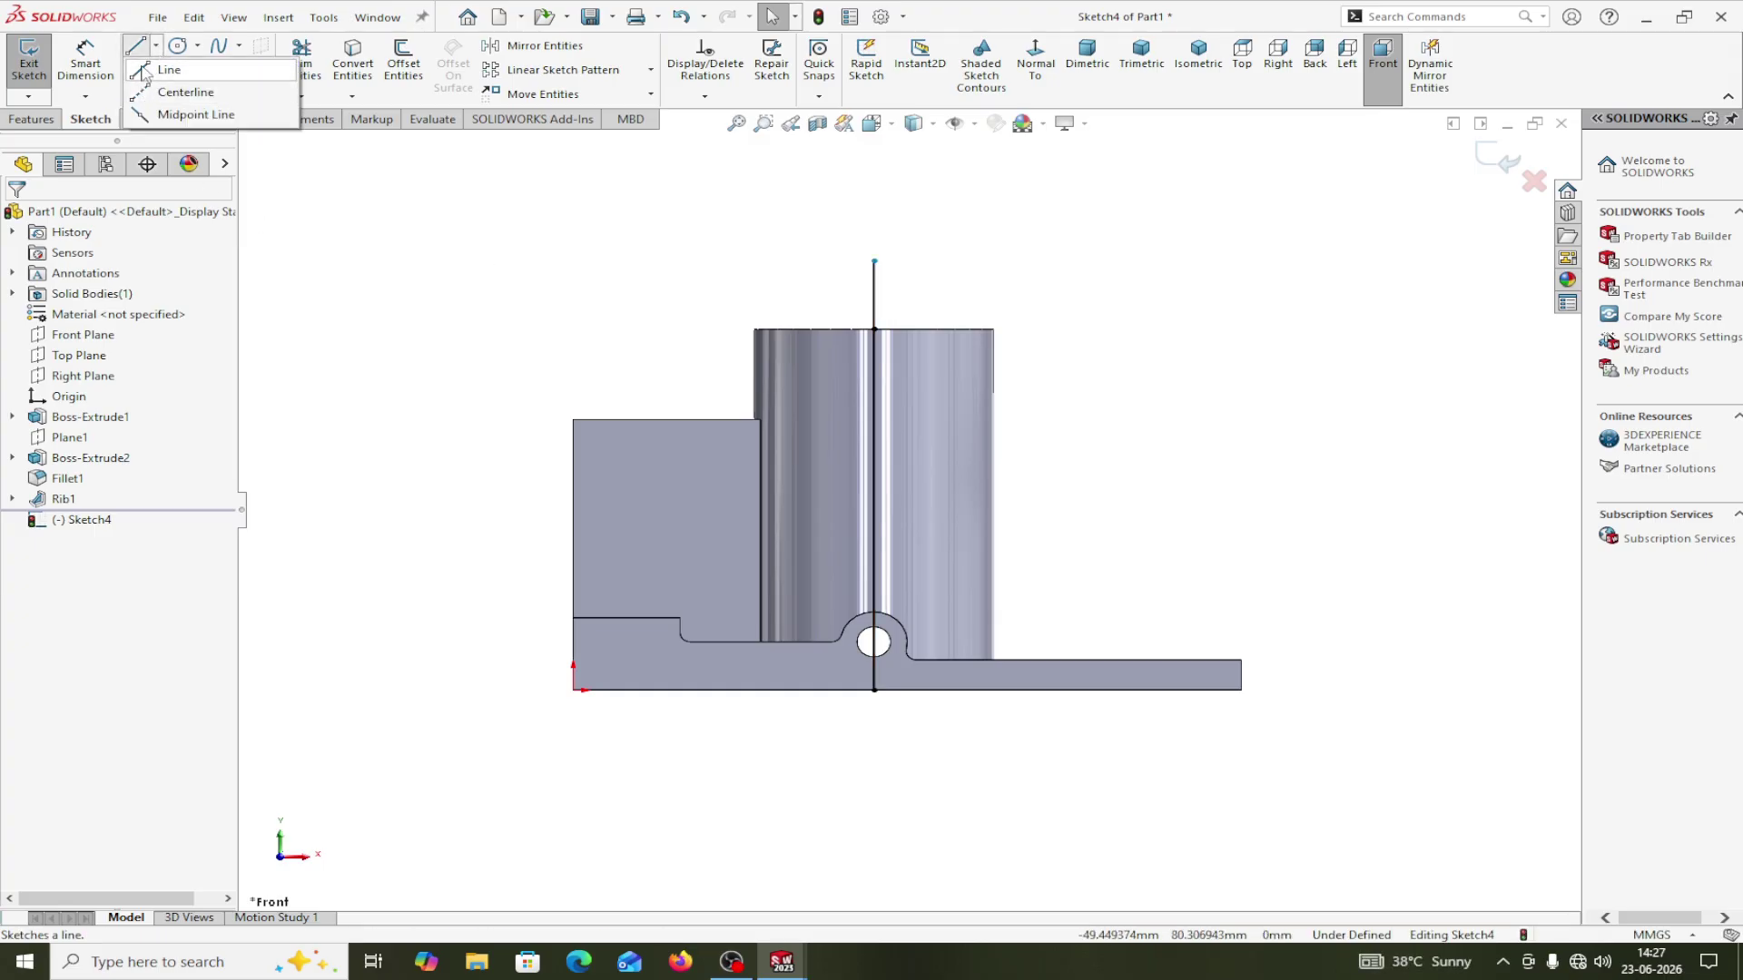
left_click(143, 71)
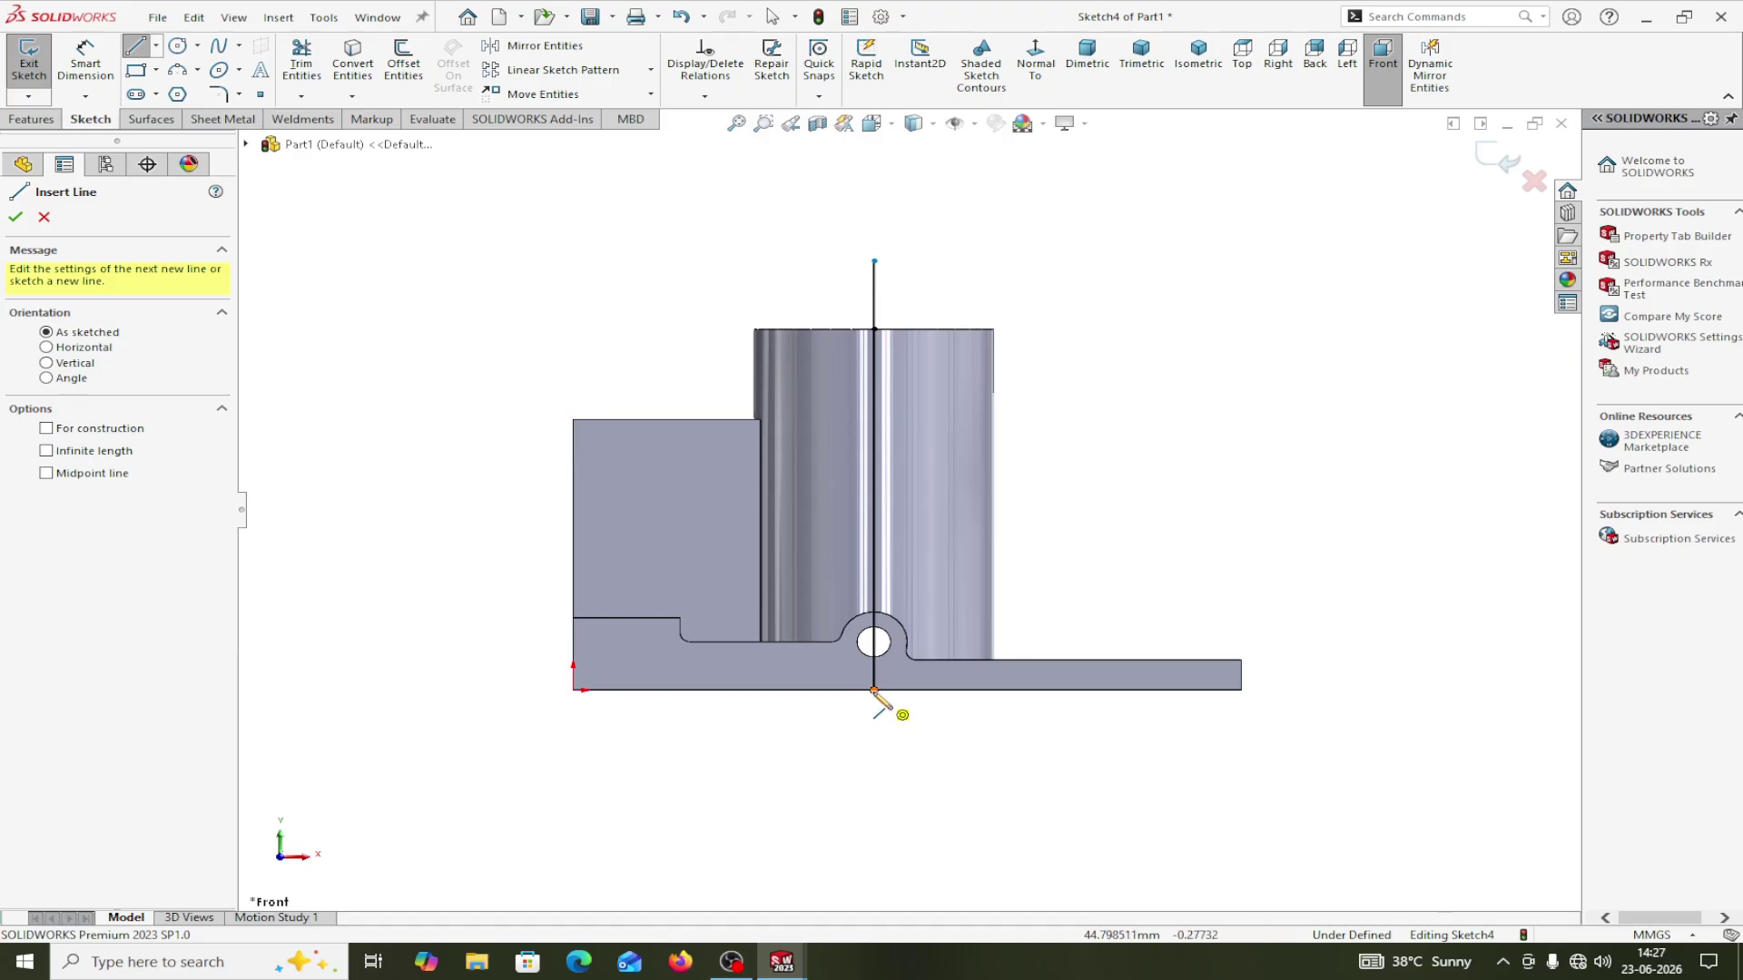
left_click(1157, 381)
right_click(1157, 382)
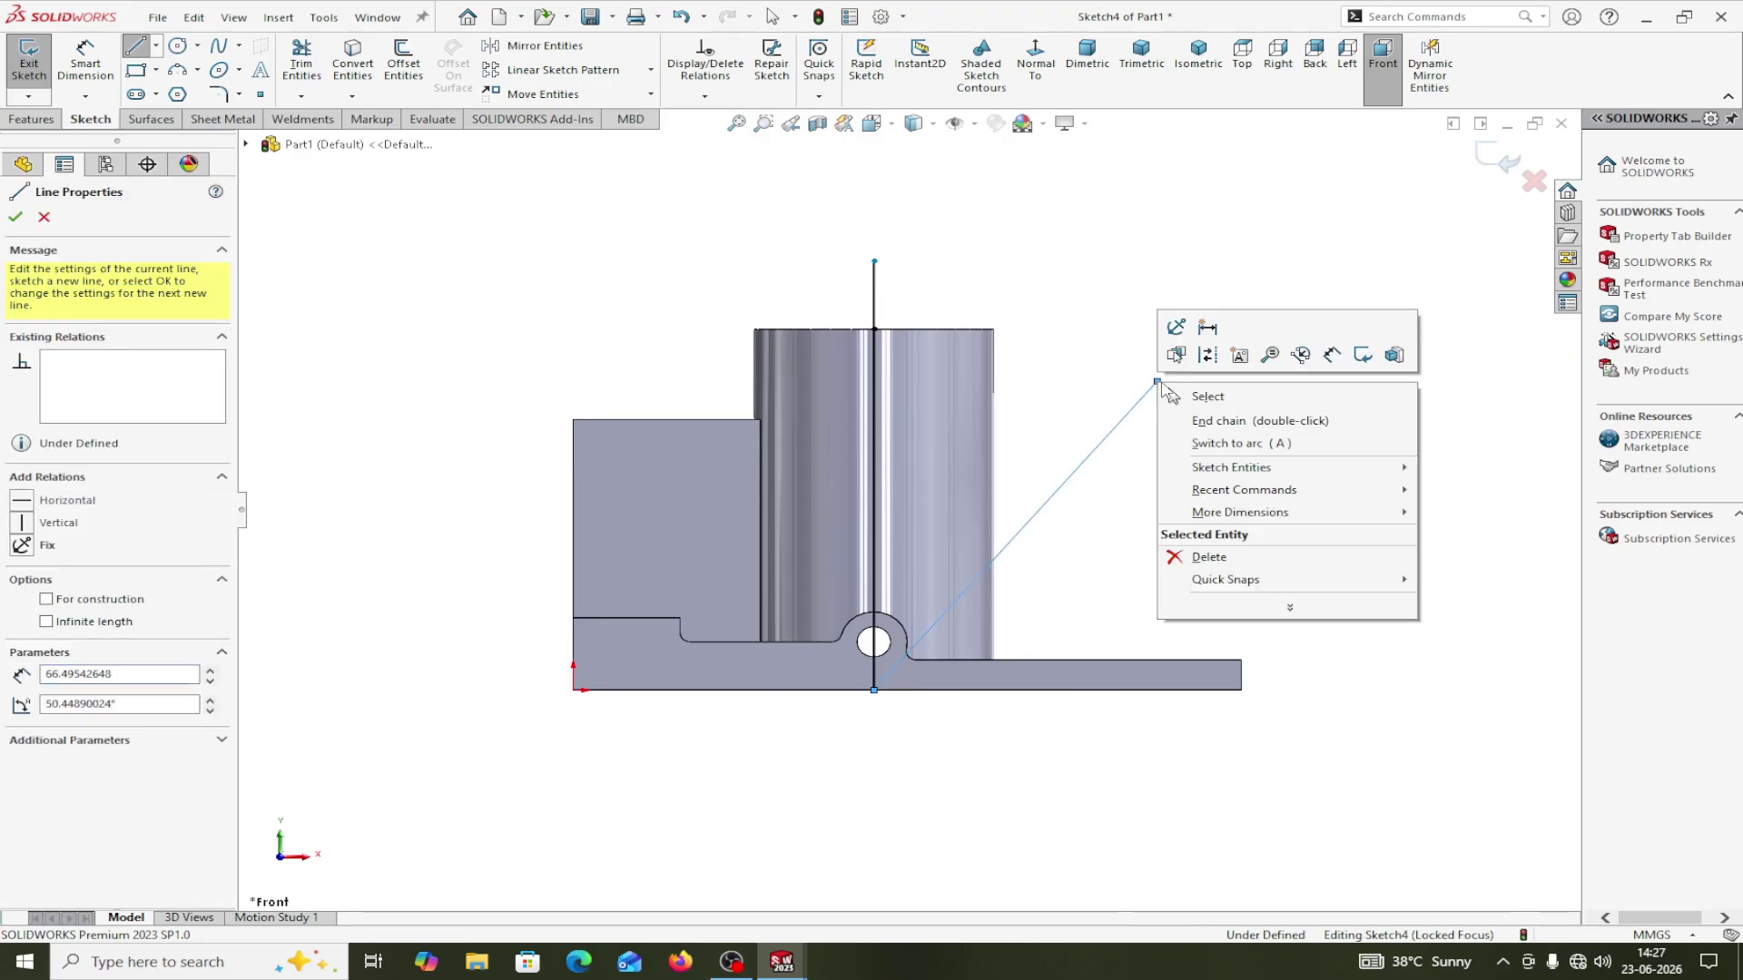
left_click(1206, 398)
left_click(1113, 447)
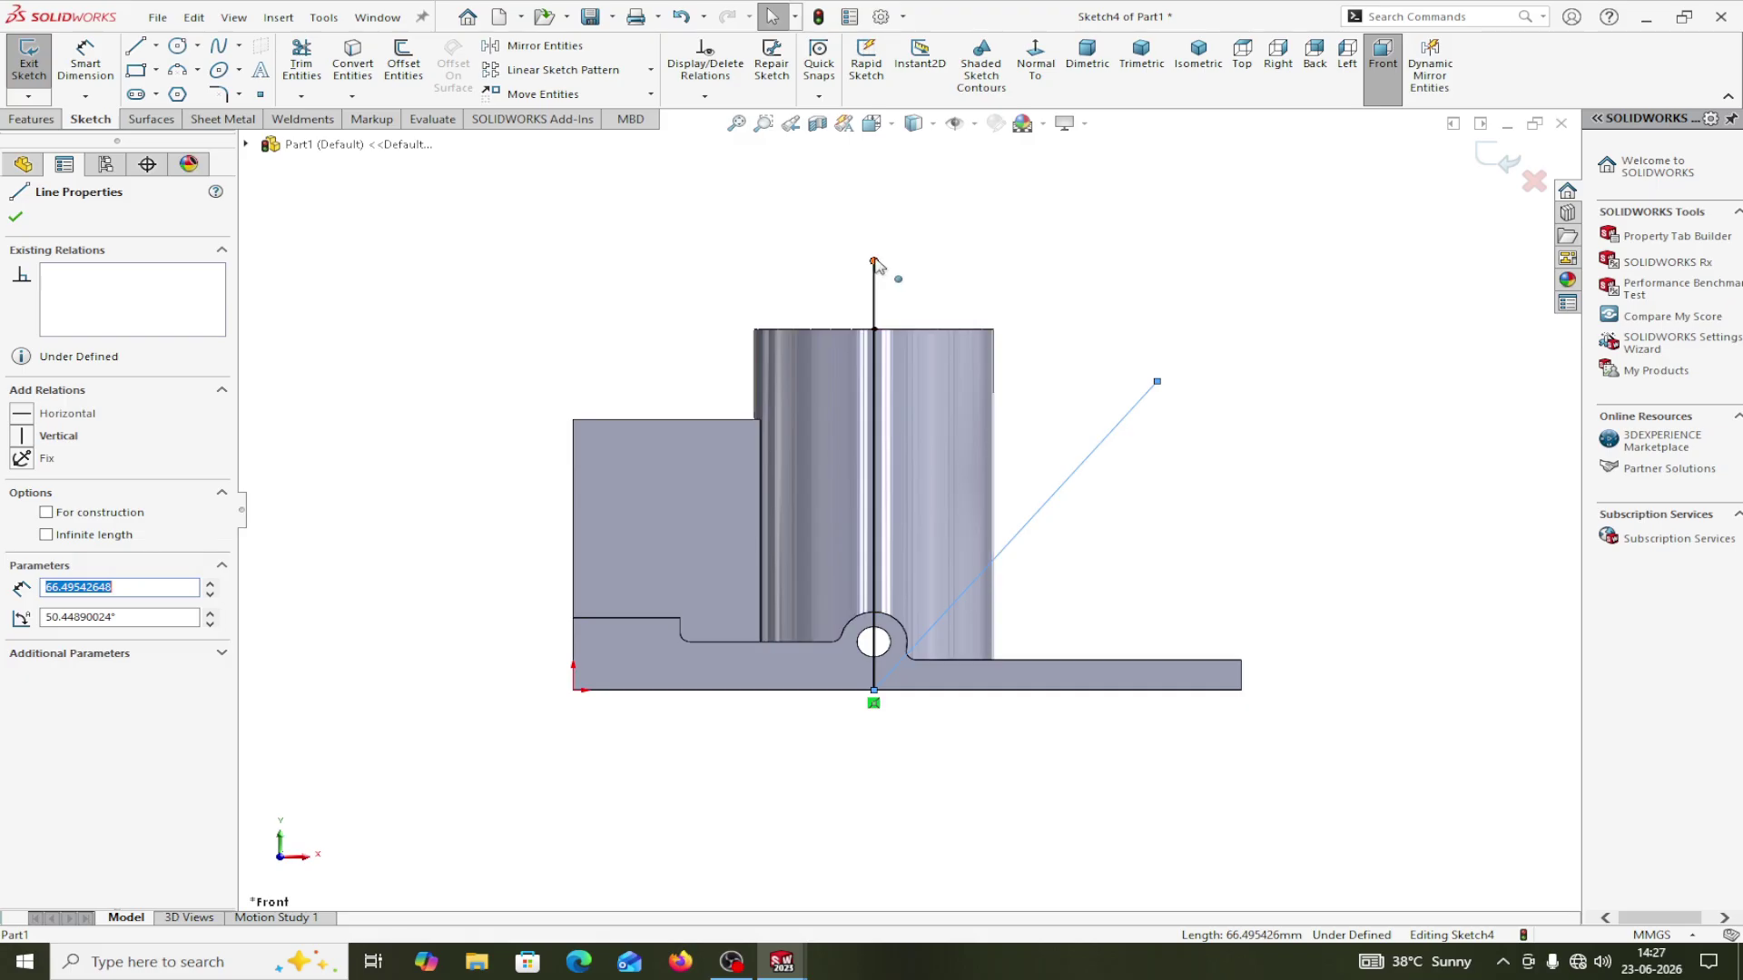
double_click(875, 345)
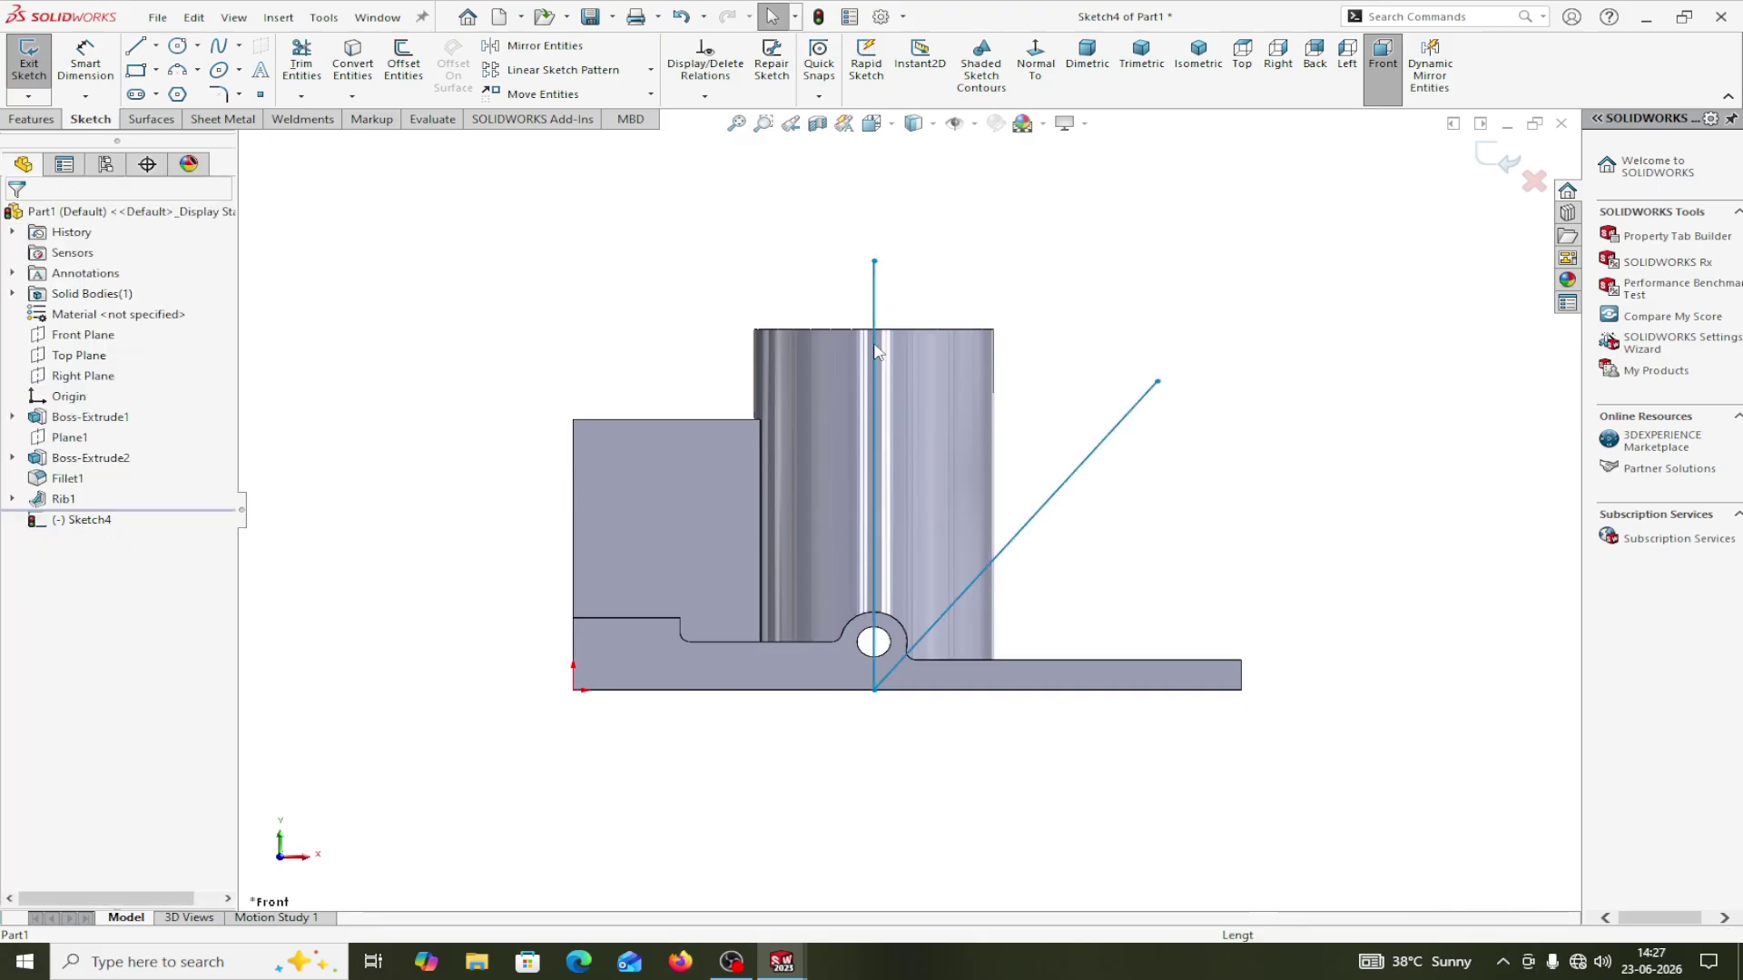
Delete the vertical line and the angled line from the sketch.
left_click(875, 326)
key("Delete")
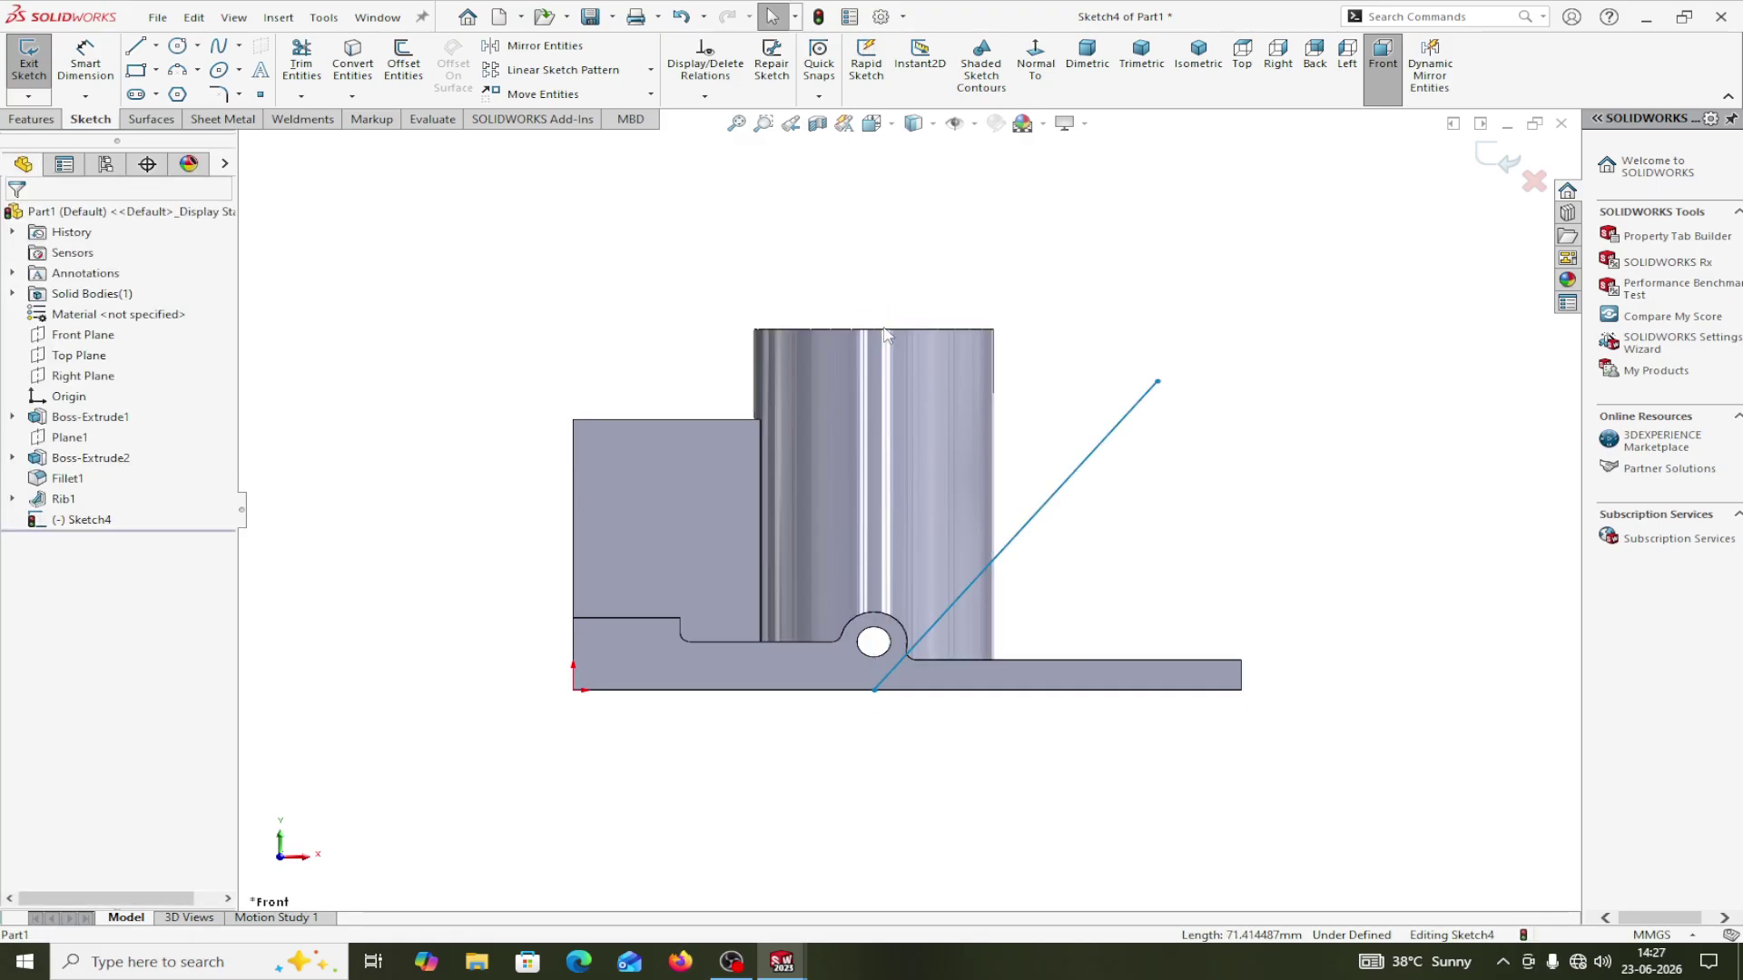
left_click(1096, 464)
key("Delete")
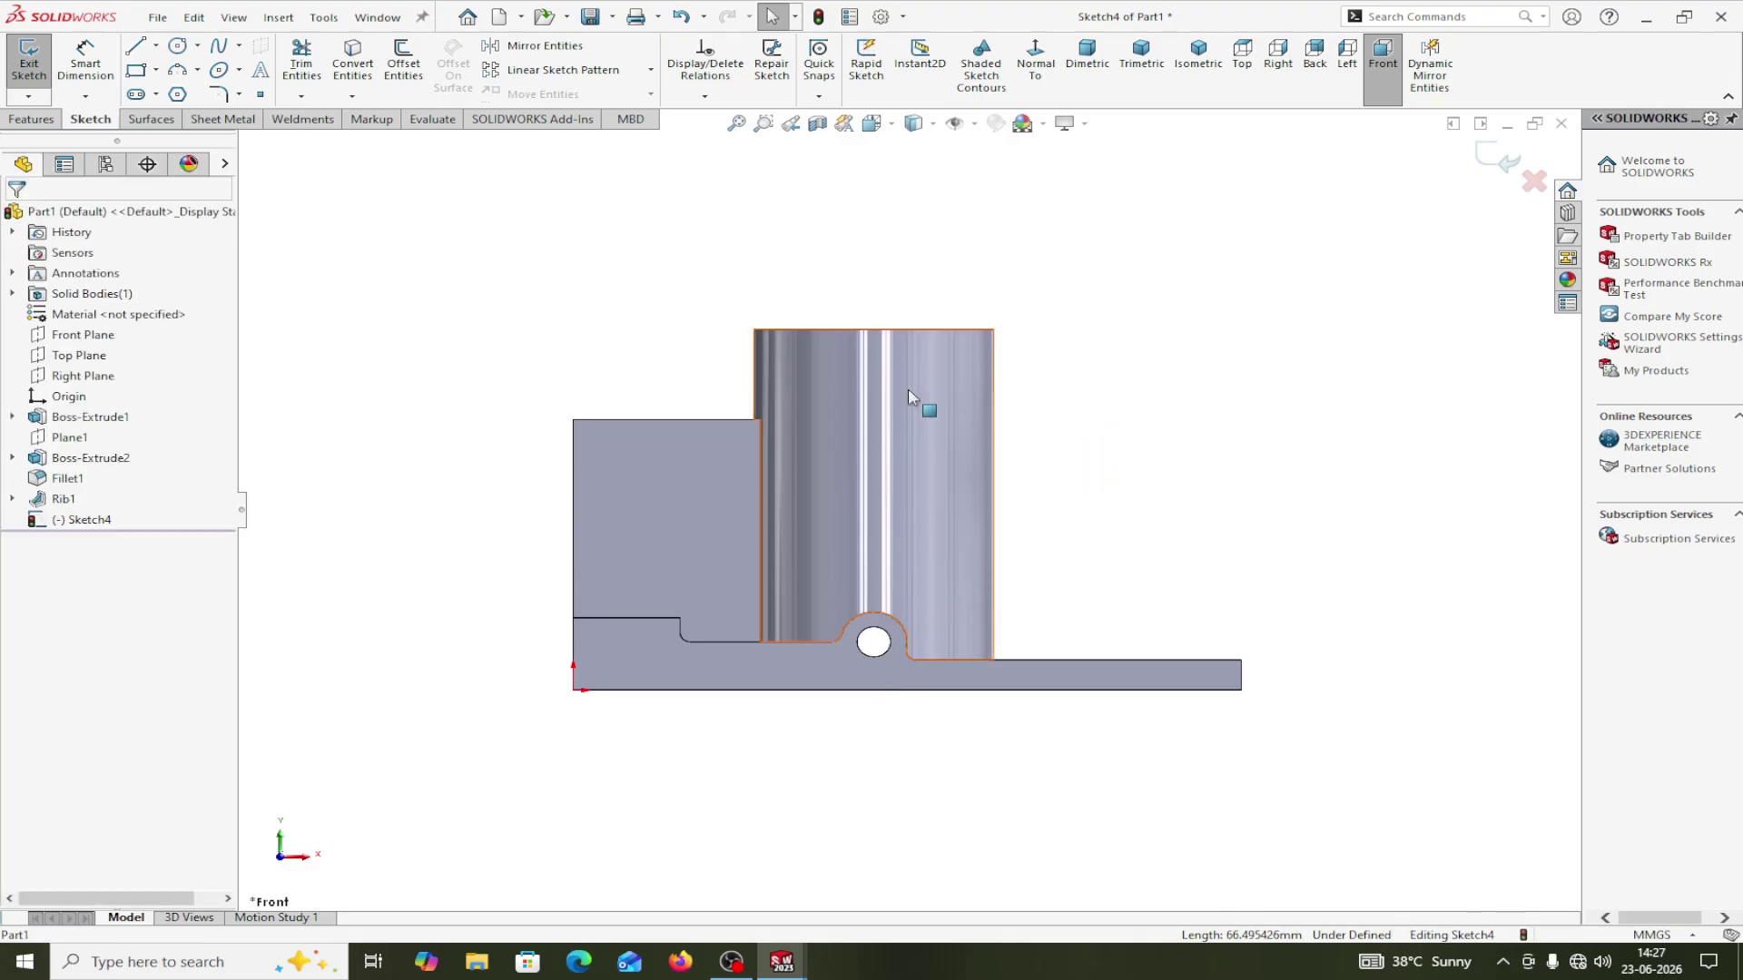
Sketch a vertical centerline from the cylinder's top midpoint to the base's bottom edge and another about 65 mm long rising at about 44° to horizontal from its lower end.
left_click(157, 47)
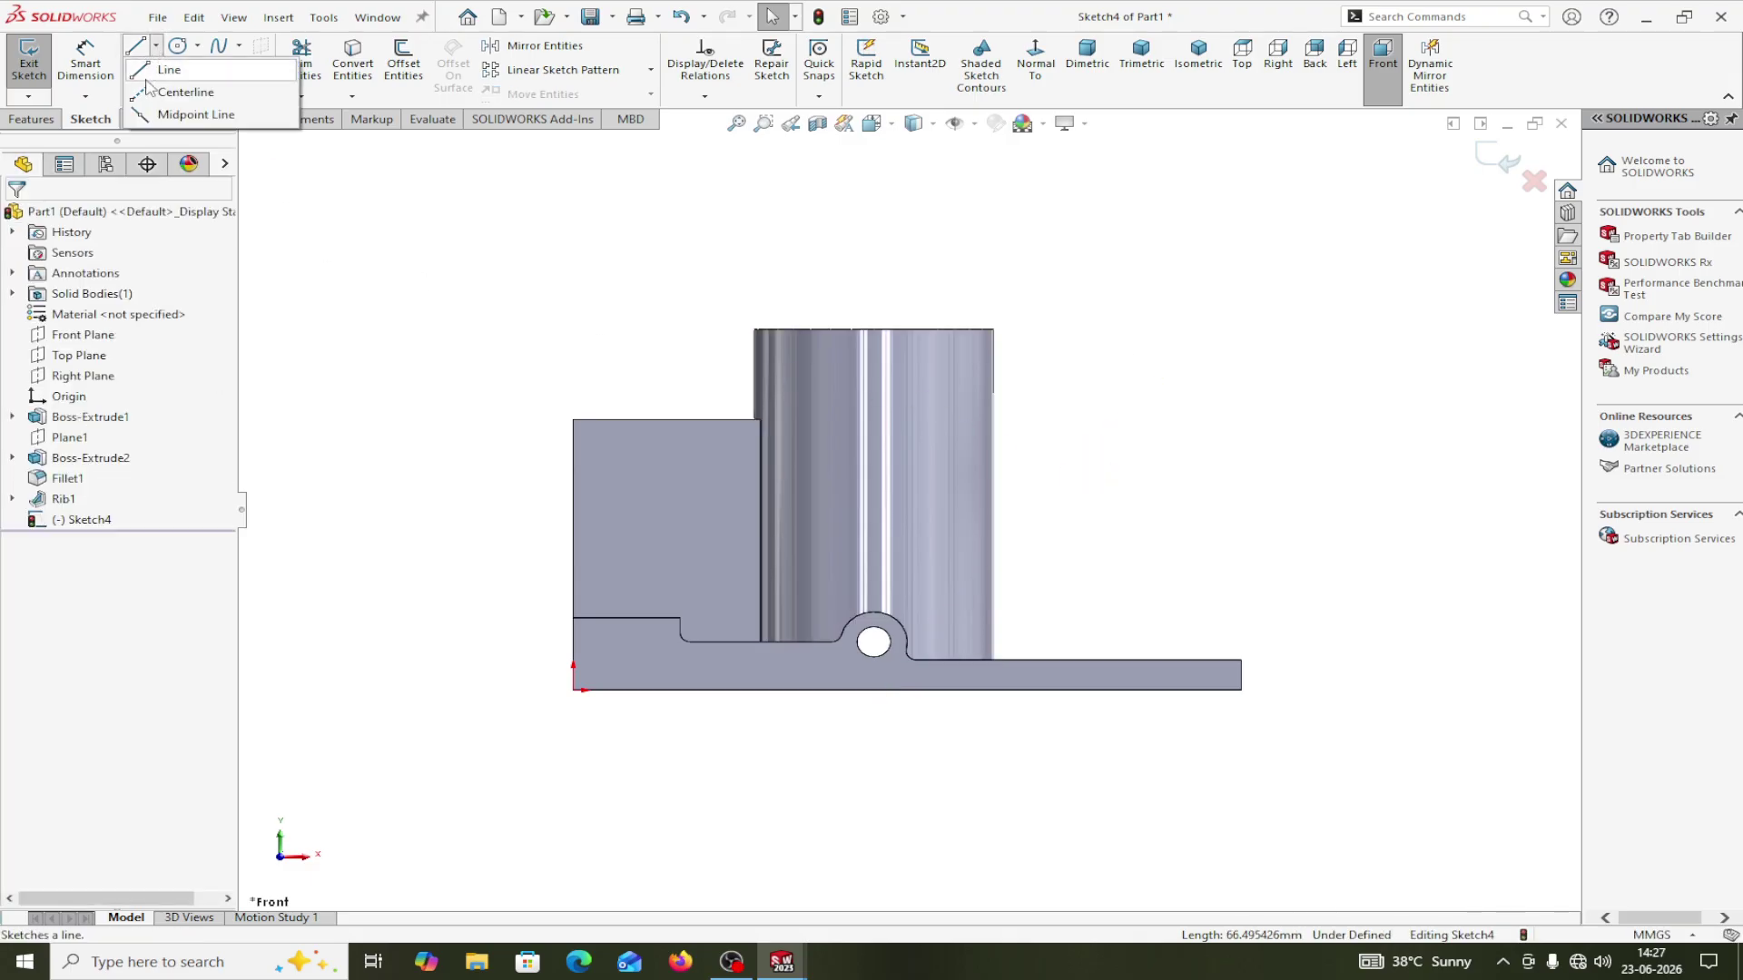
left_click(177, 89)
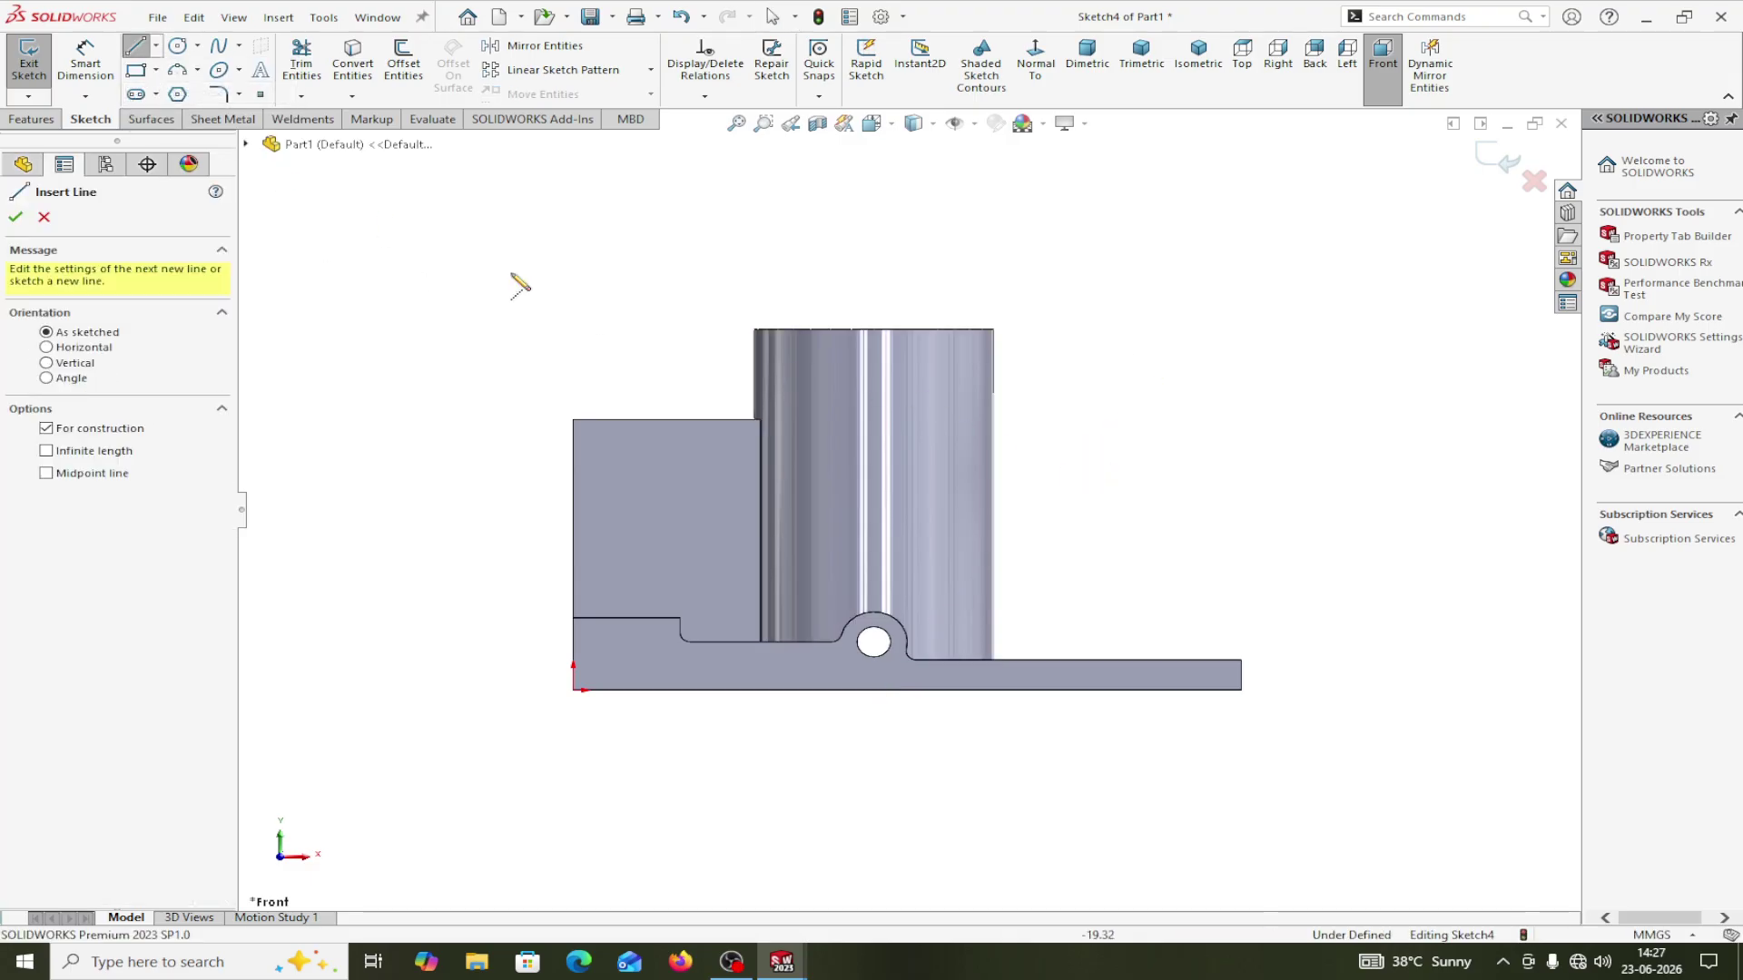
left_click(873, 329)
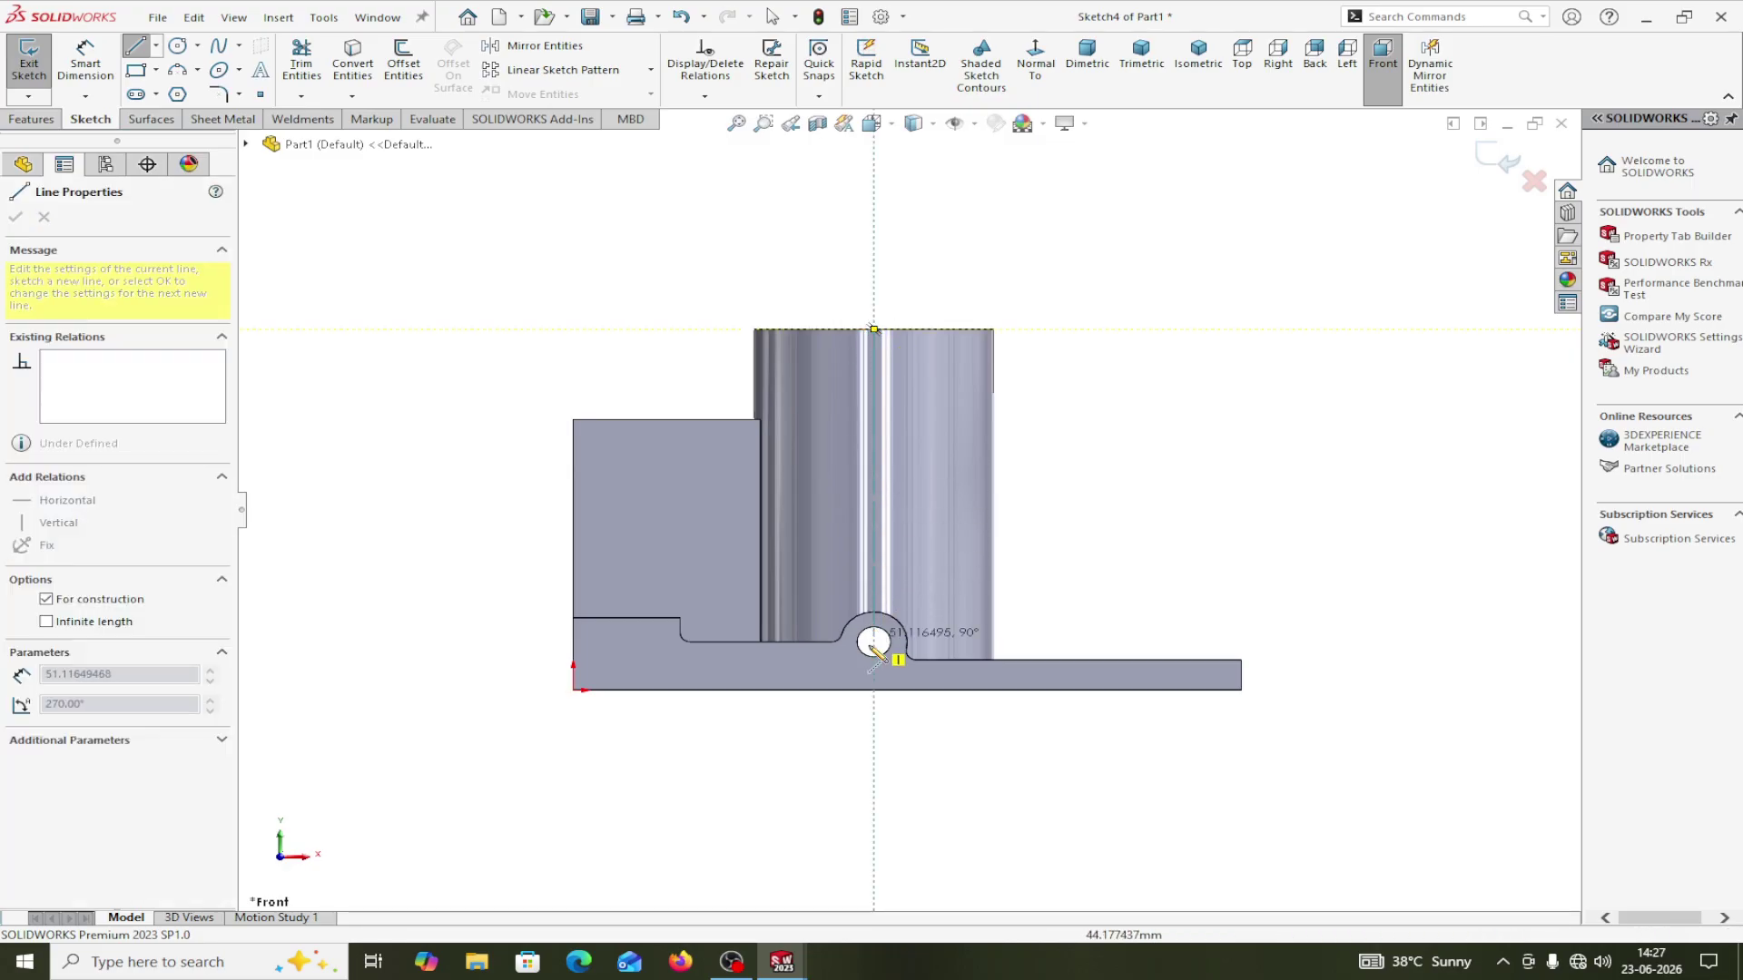
left_click(873, 690)
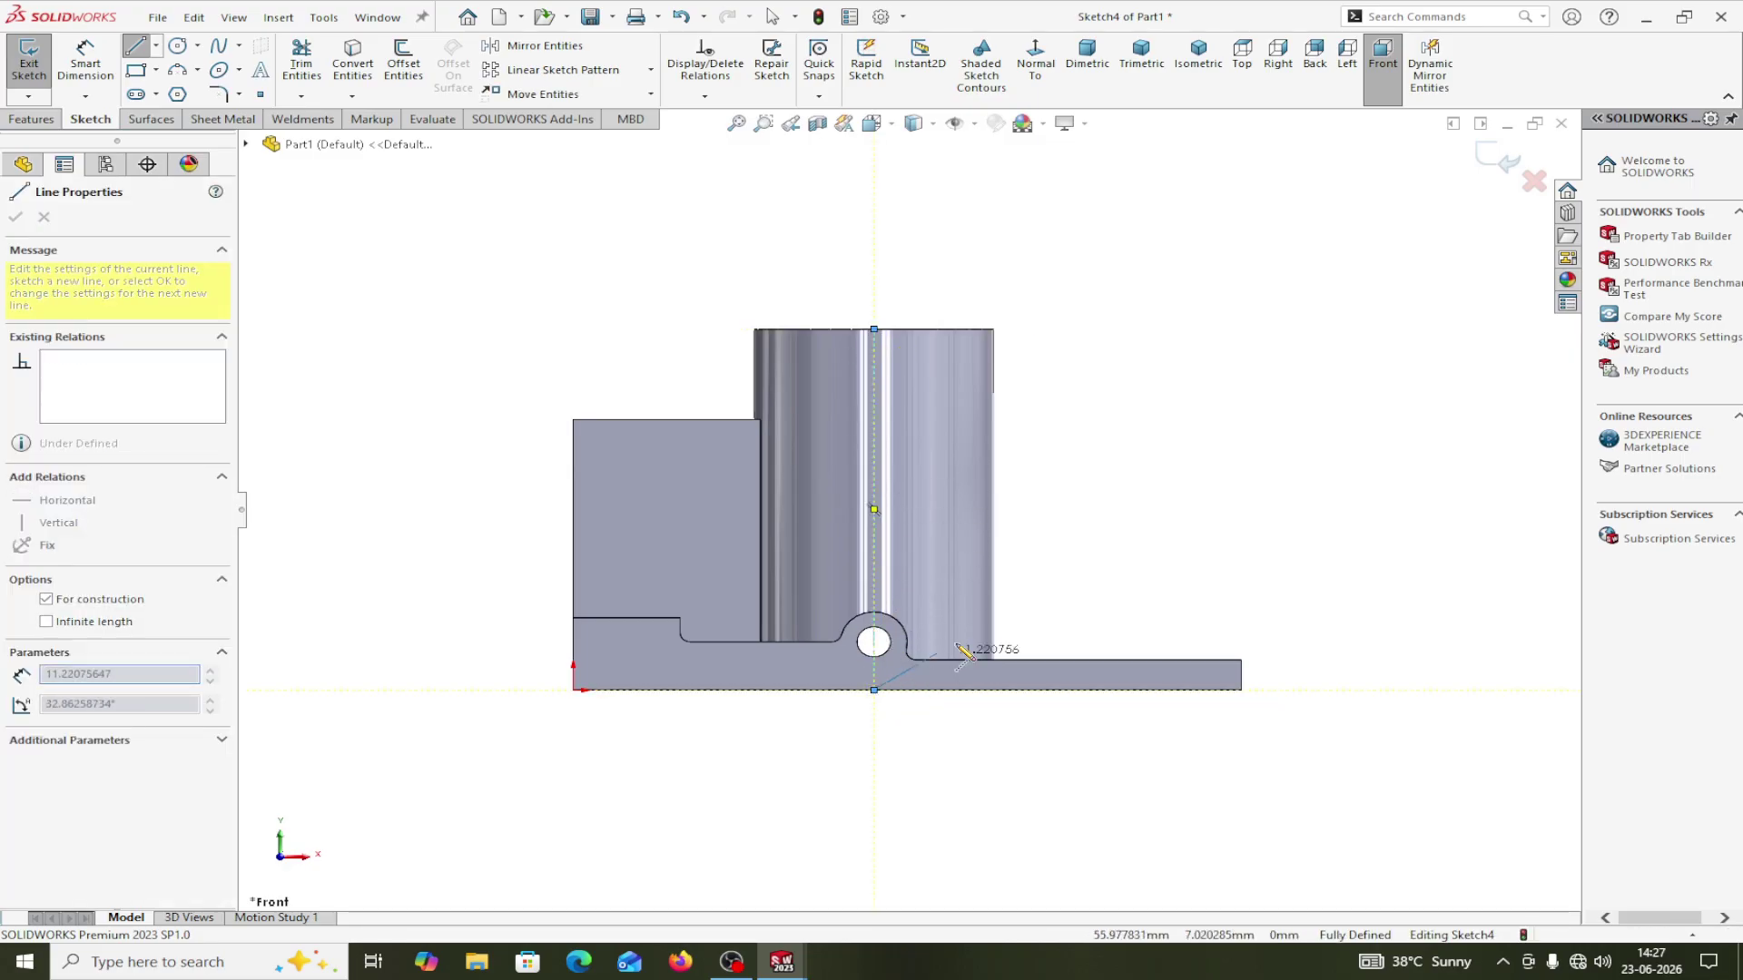
left_click(1191, 420)
right_click(1190, 417)
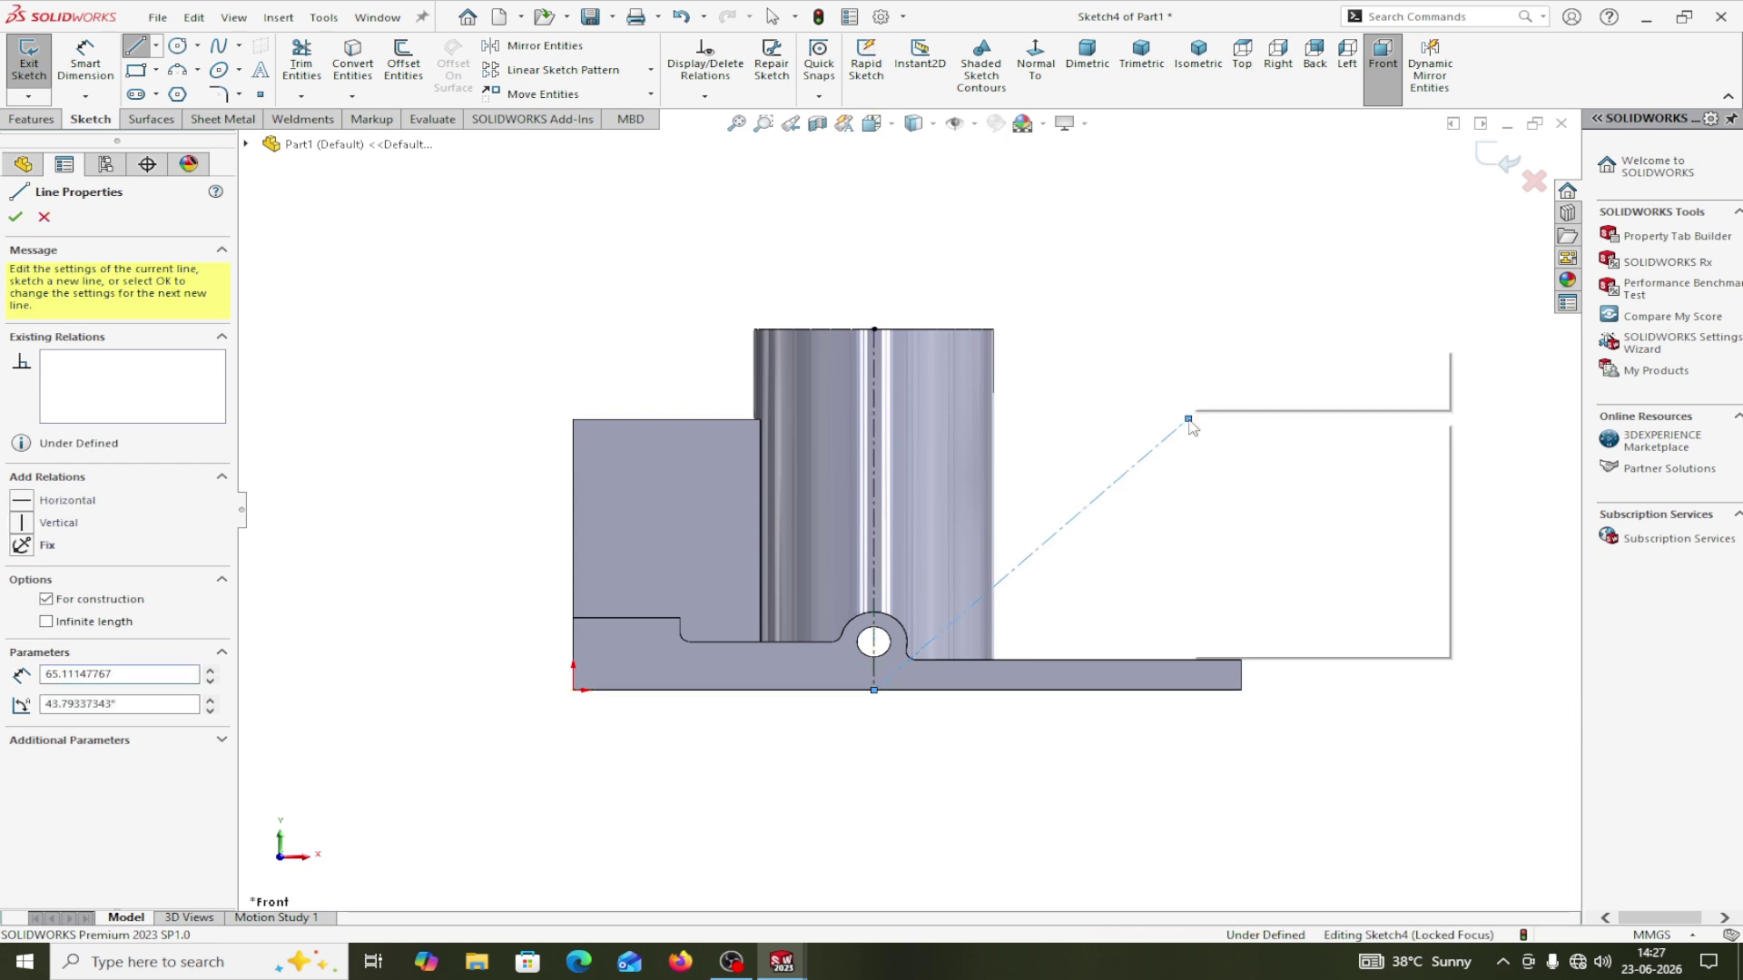
left_click(1254, 445)
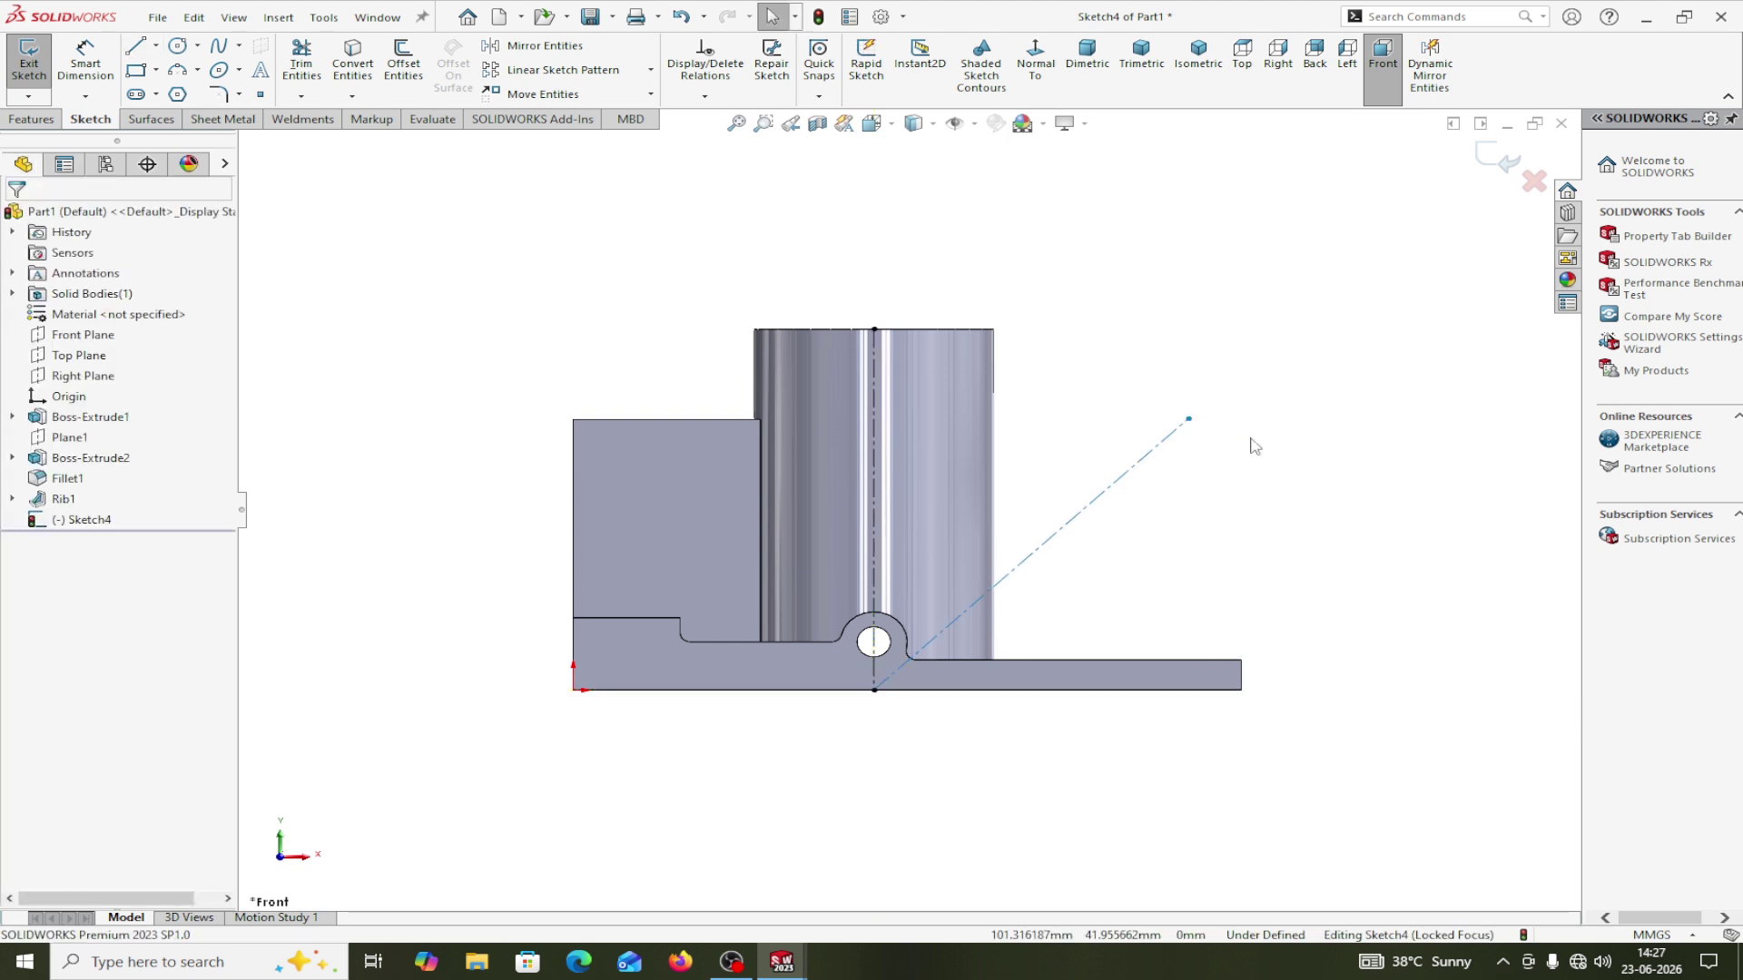
Dimension the angle between the vertical and inclined centerlines as 46°.
left_click(85, 59)
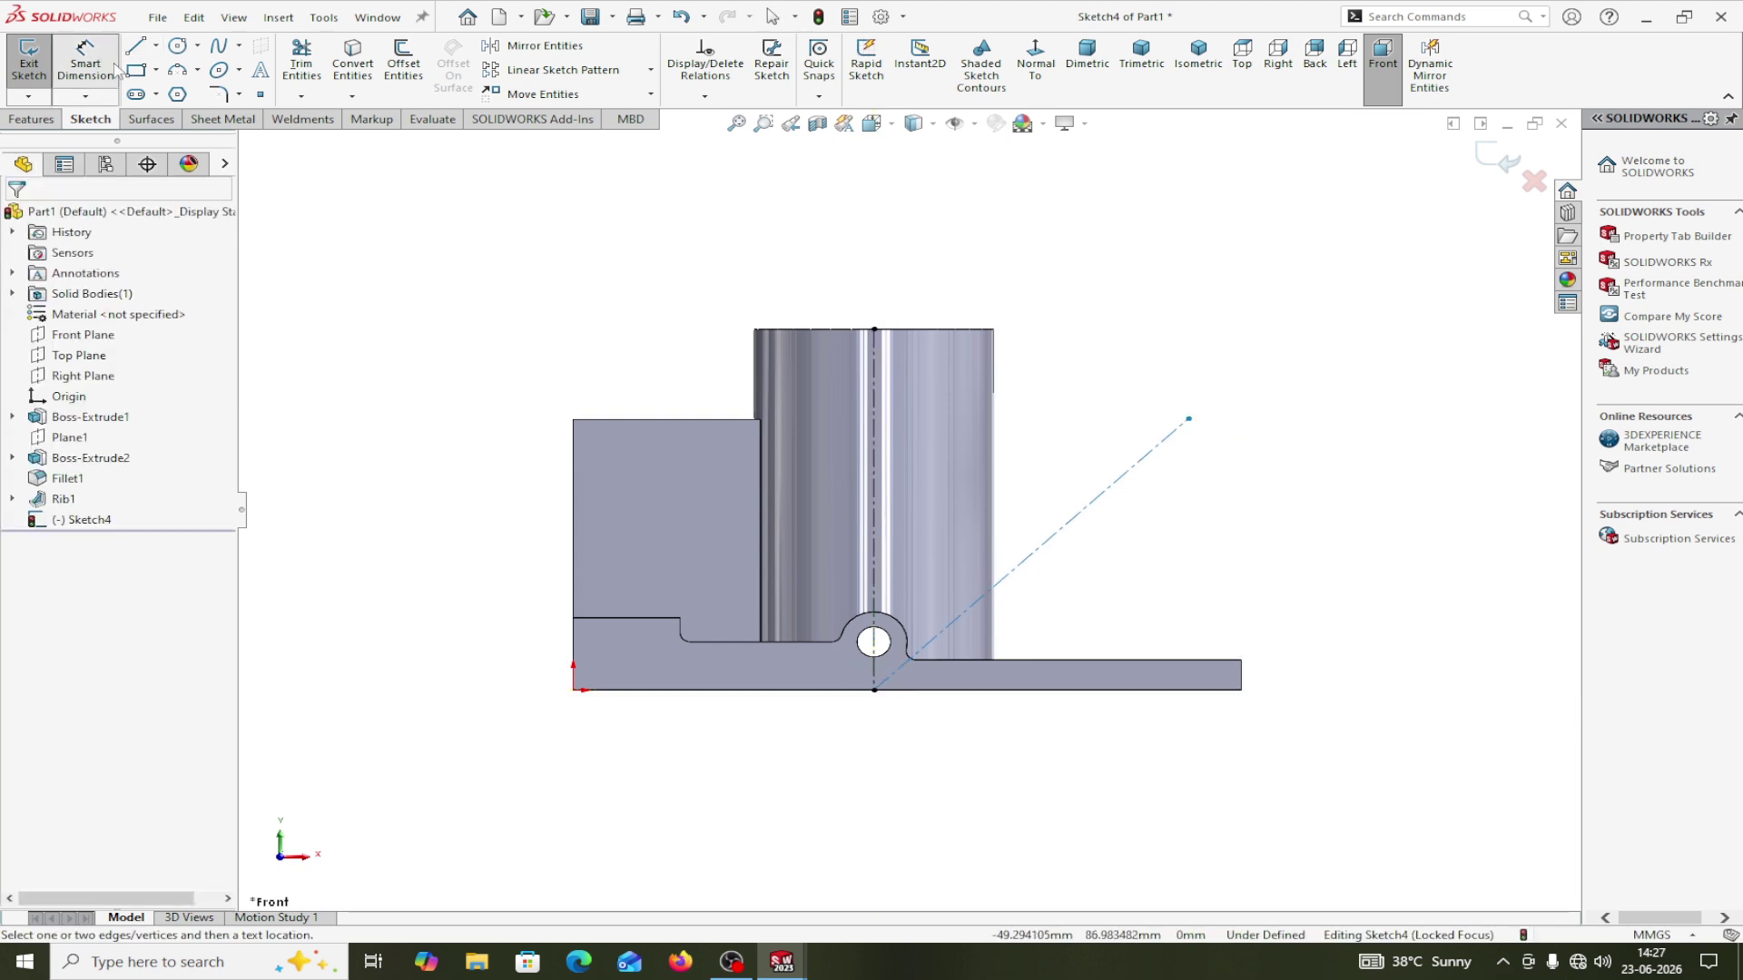
left_click(874, 409)
left_click(1085, 509)
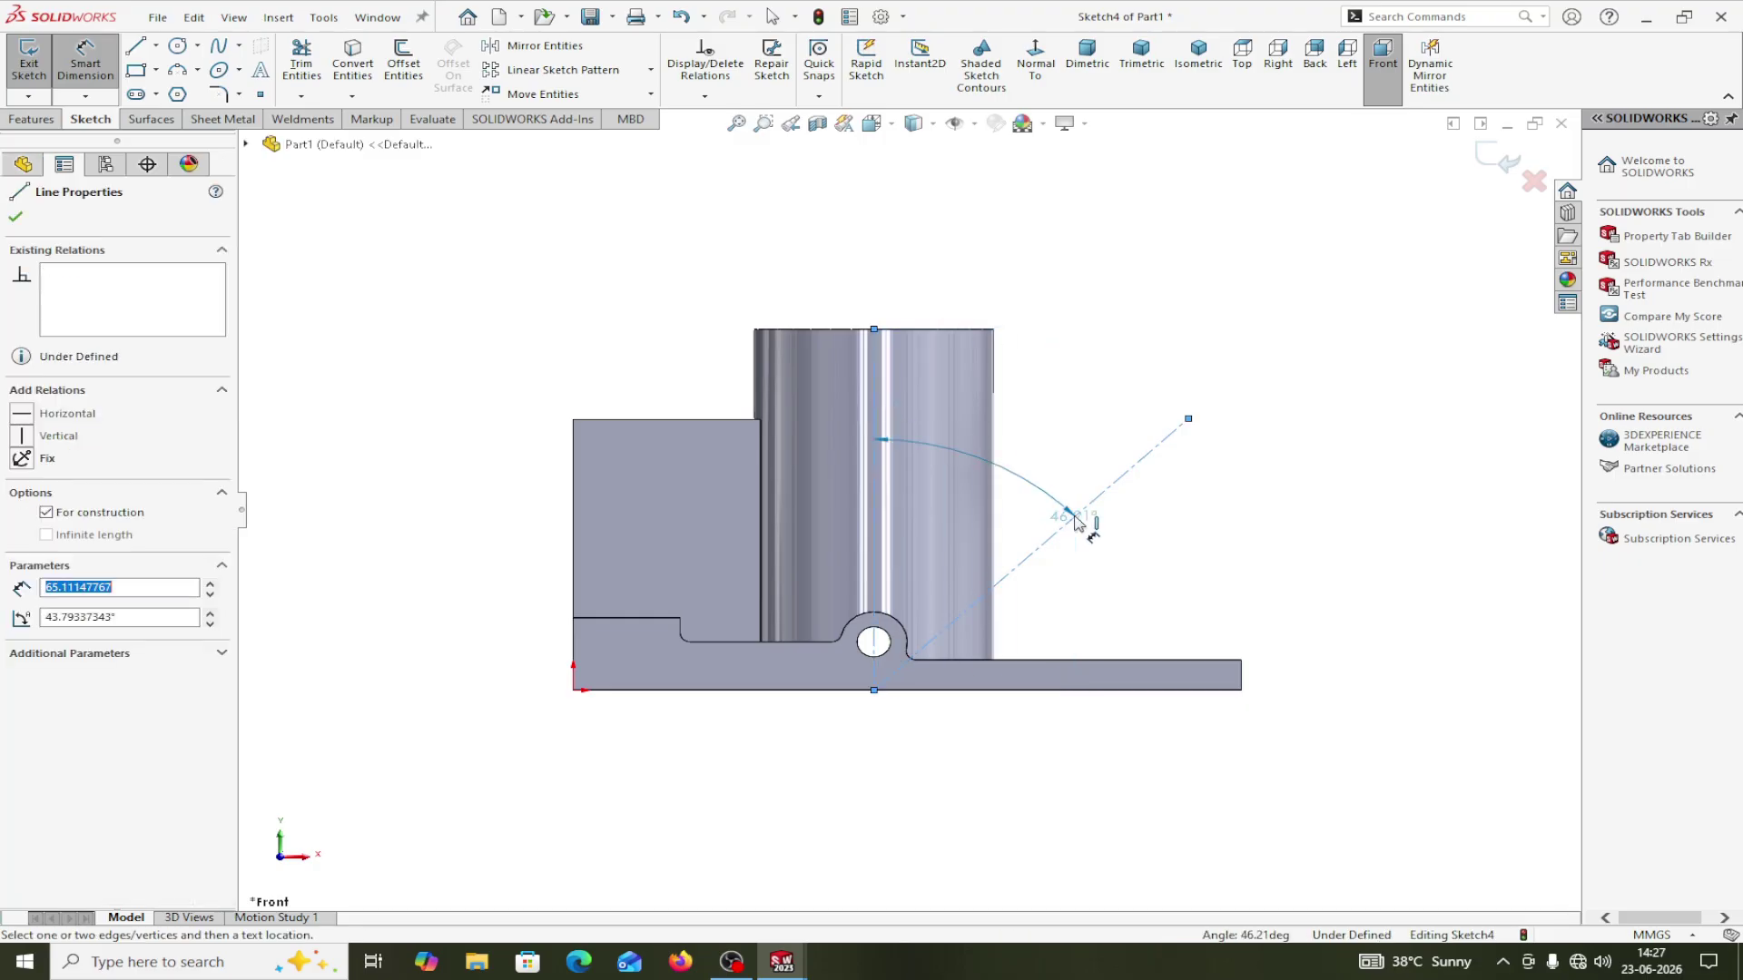
left_click(1076, 424)
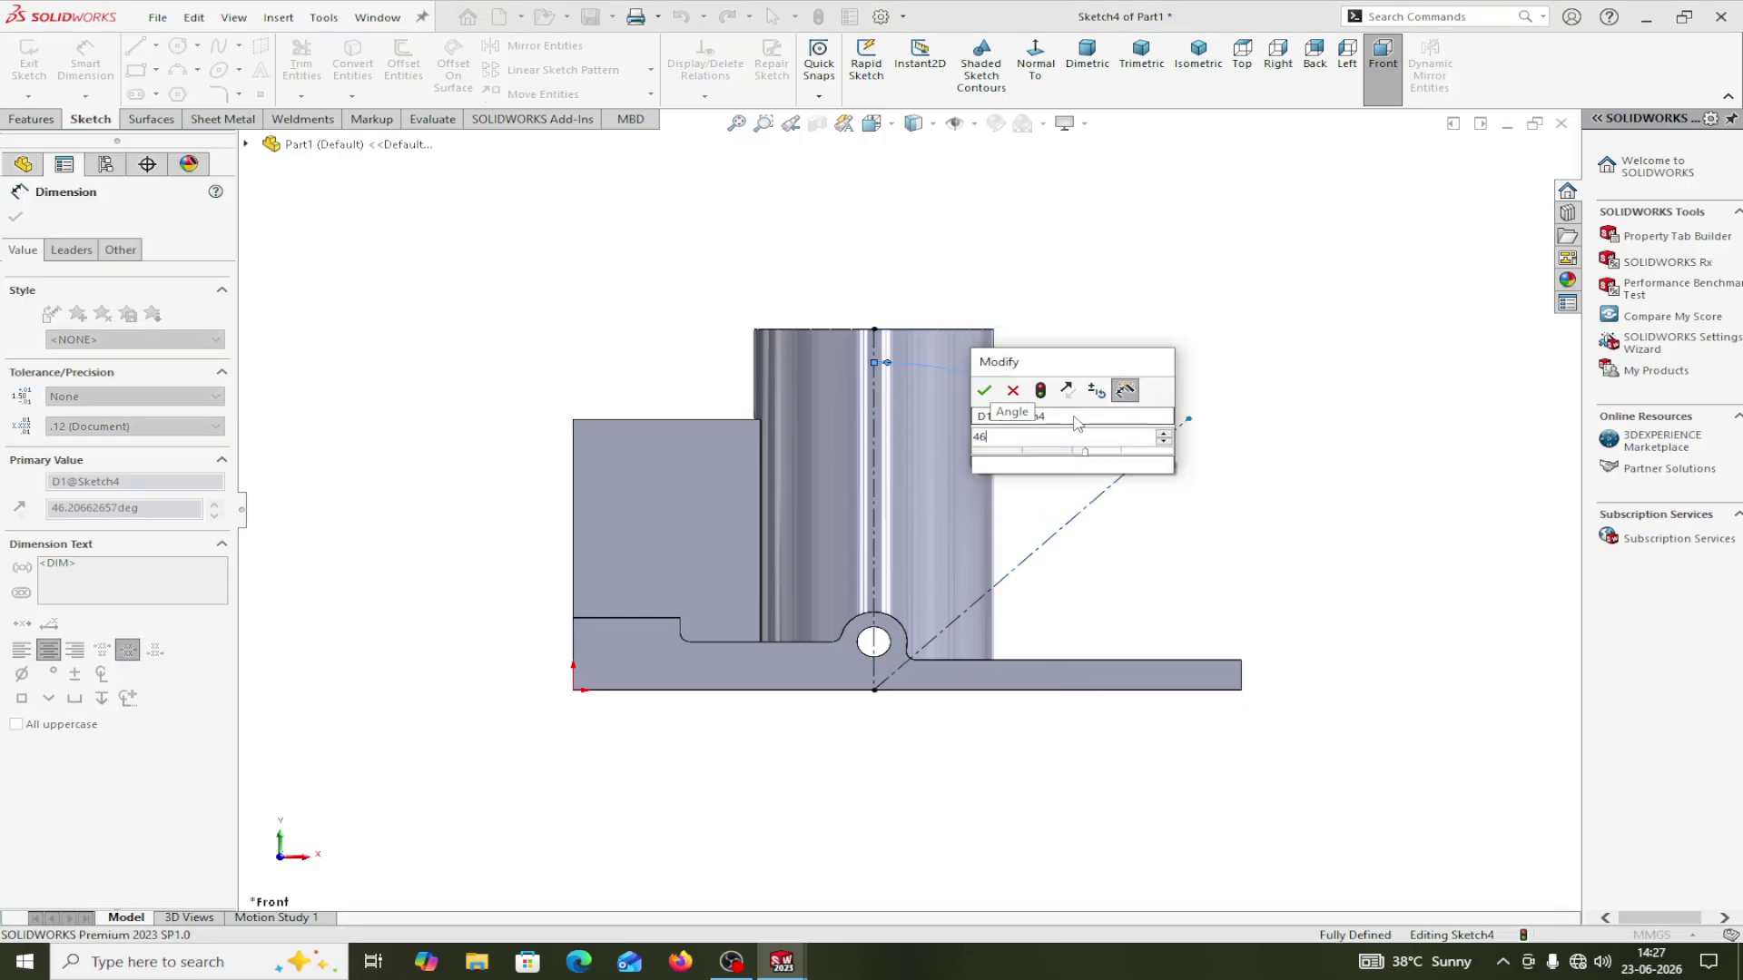
left_click(987, 392)
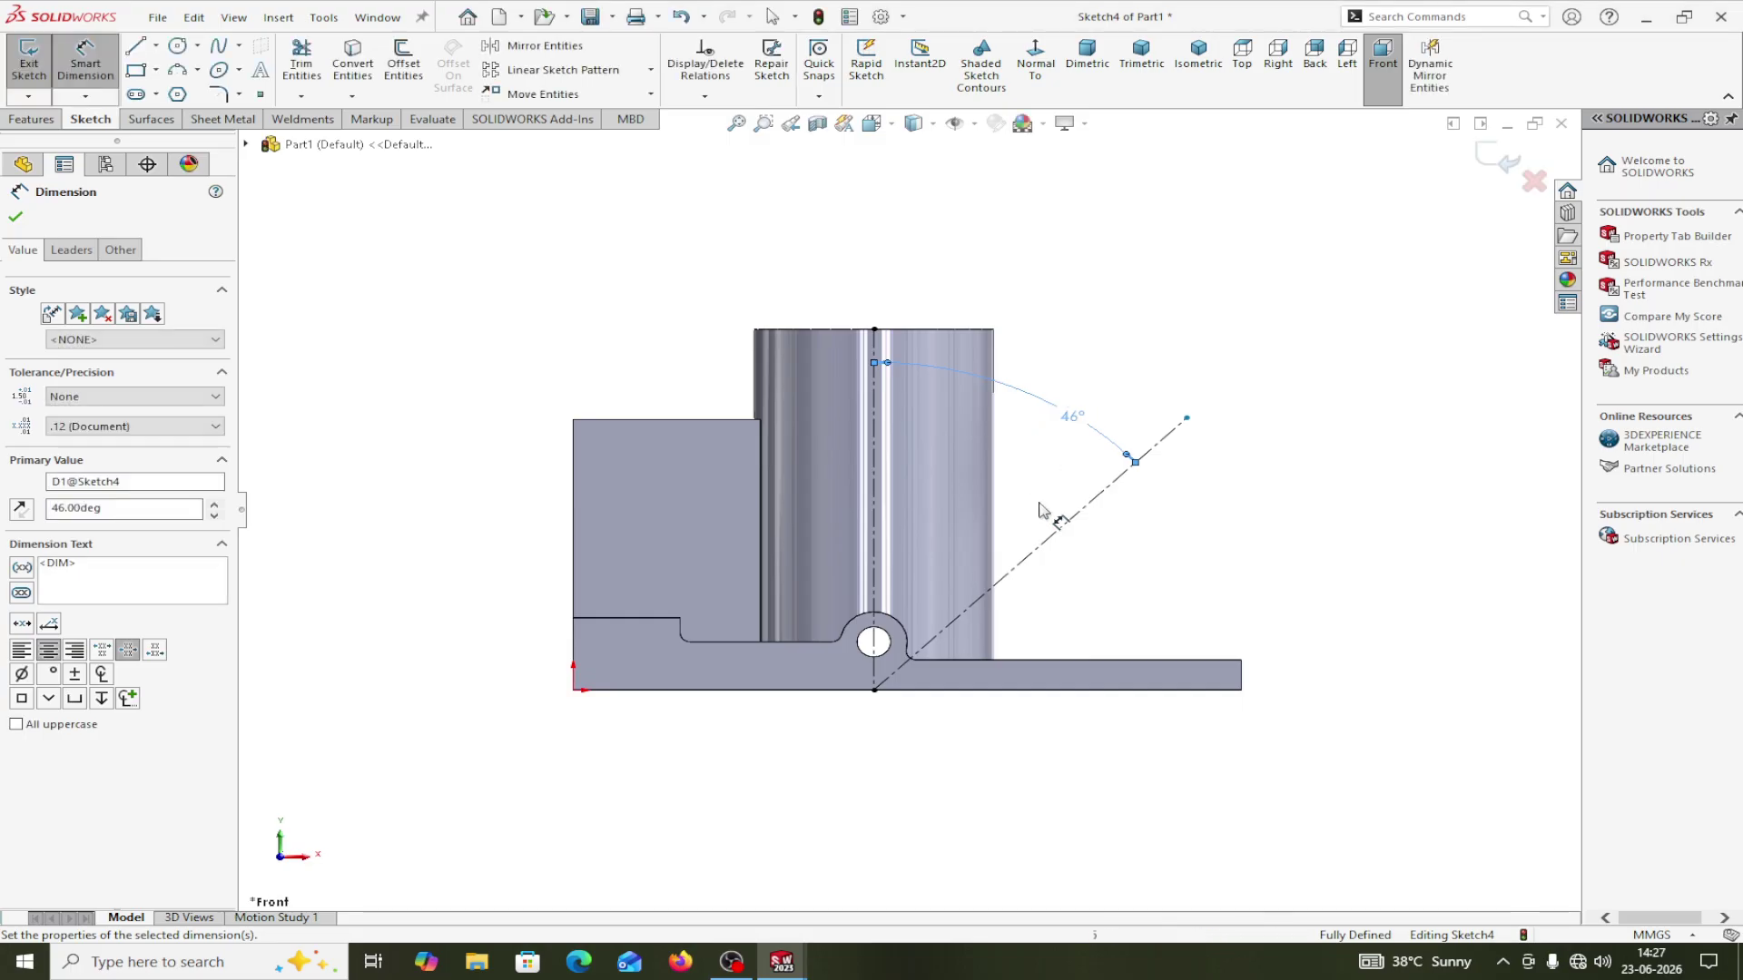
Set the inclined centerline's upper endpoint 55 mm above the base's bottom edge and exit the sketch.
left_click(1187, 423)
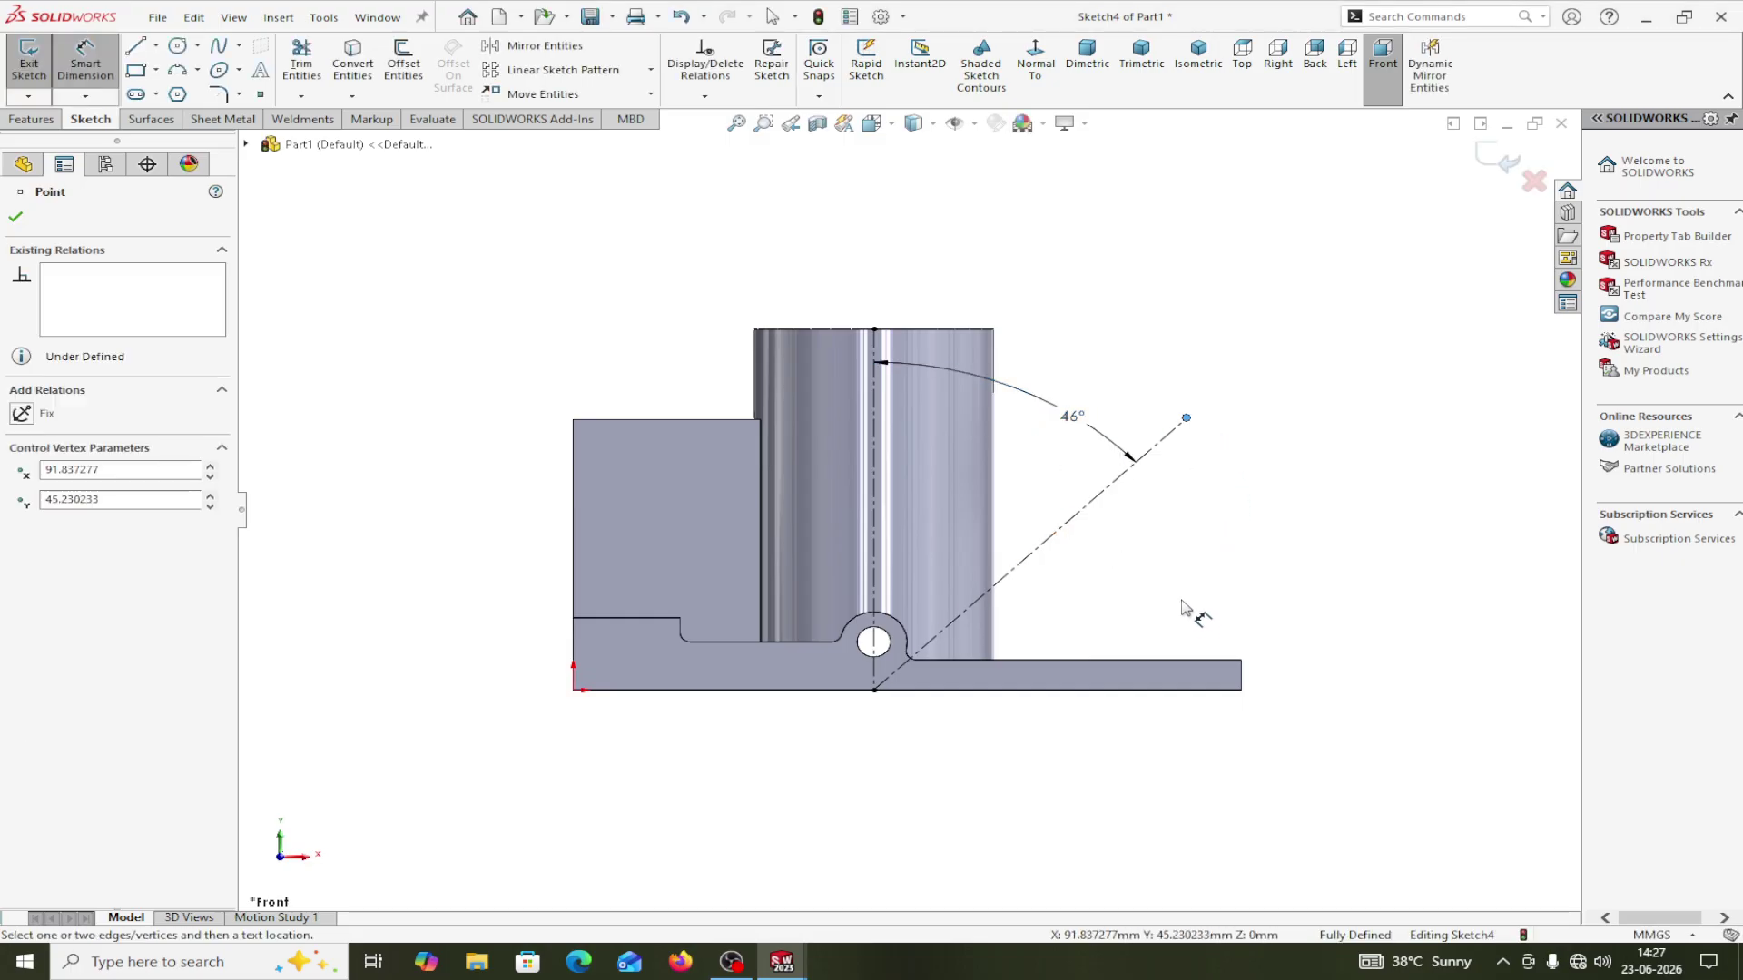
left_click(1186, 690)
left_click(1345, 611)
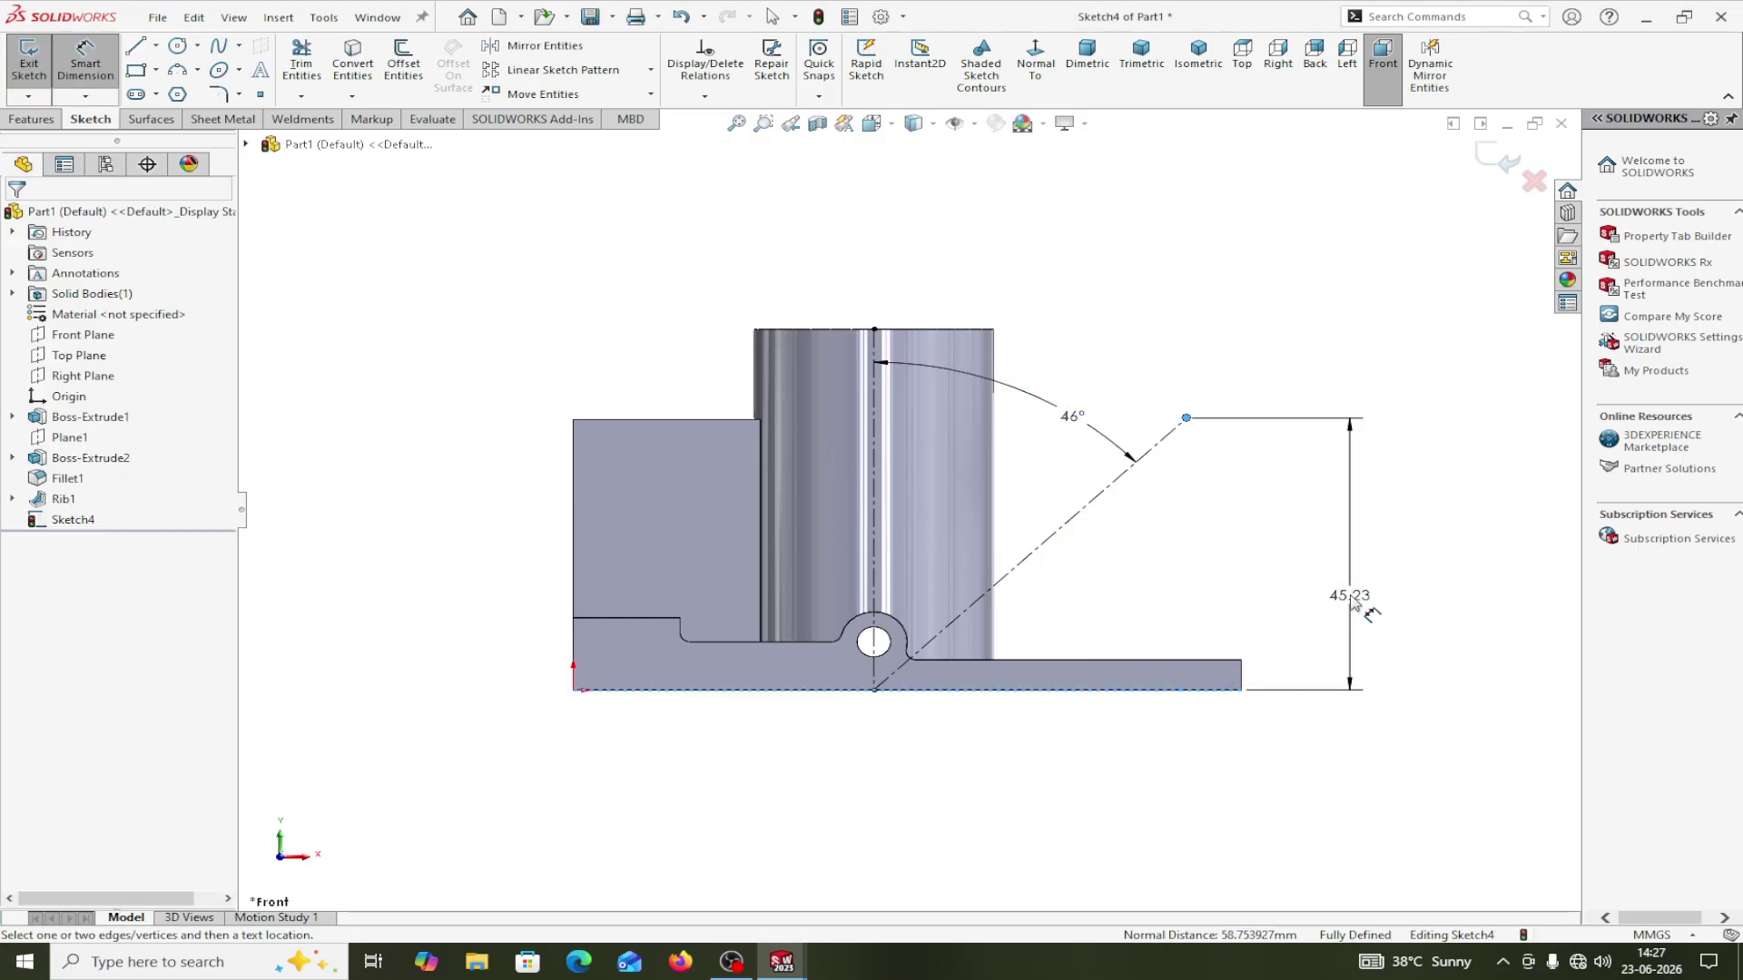
type("55")
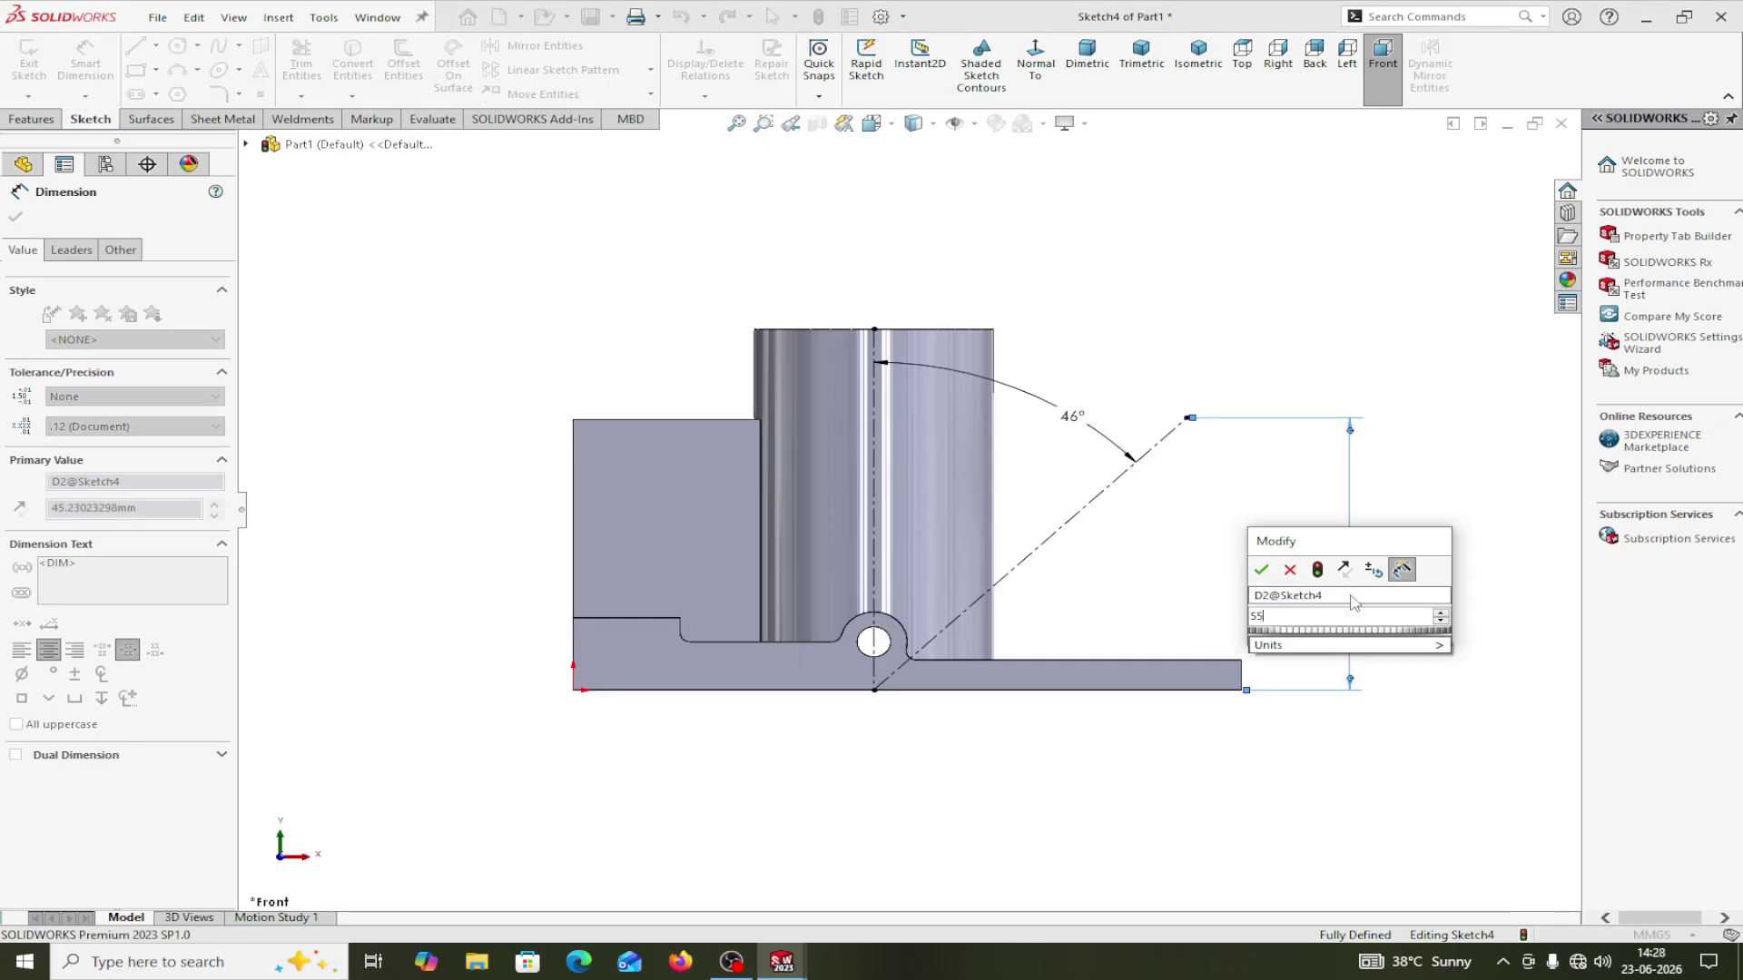
left_click(1262, 571)
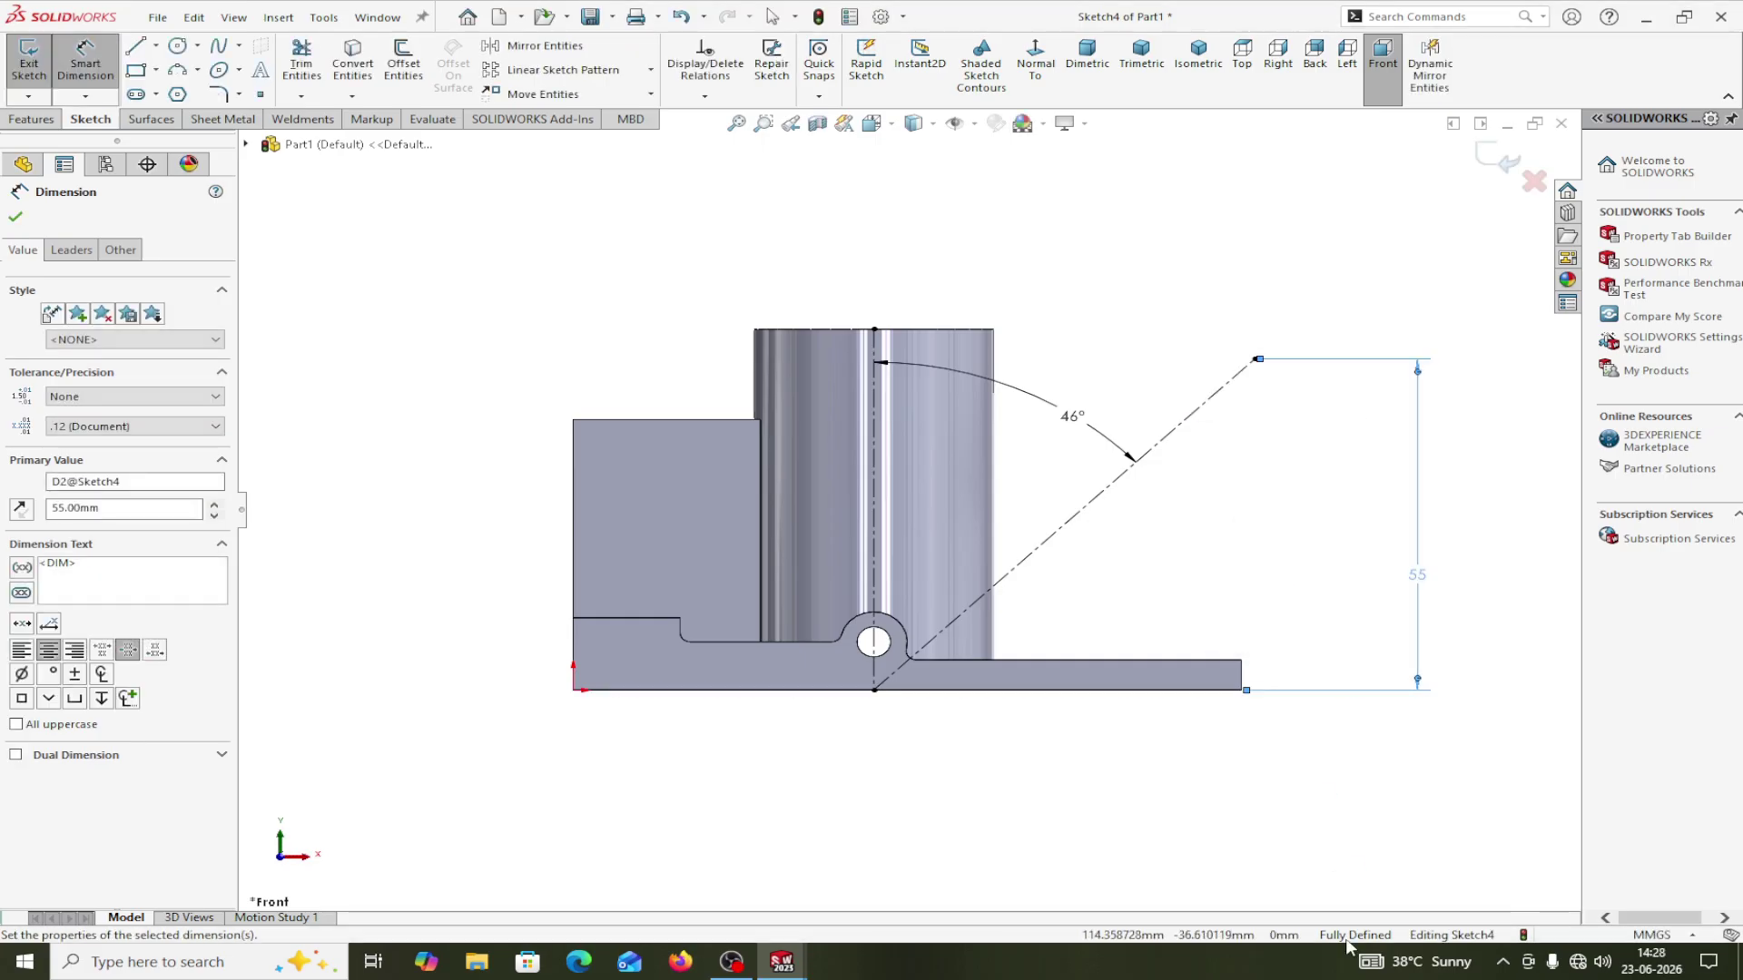
left_click(19, 219)
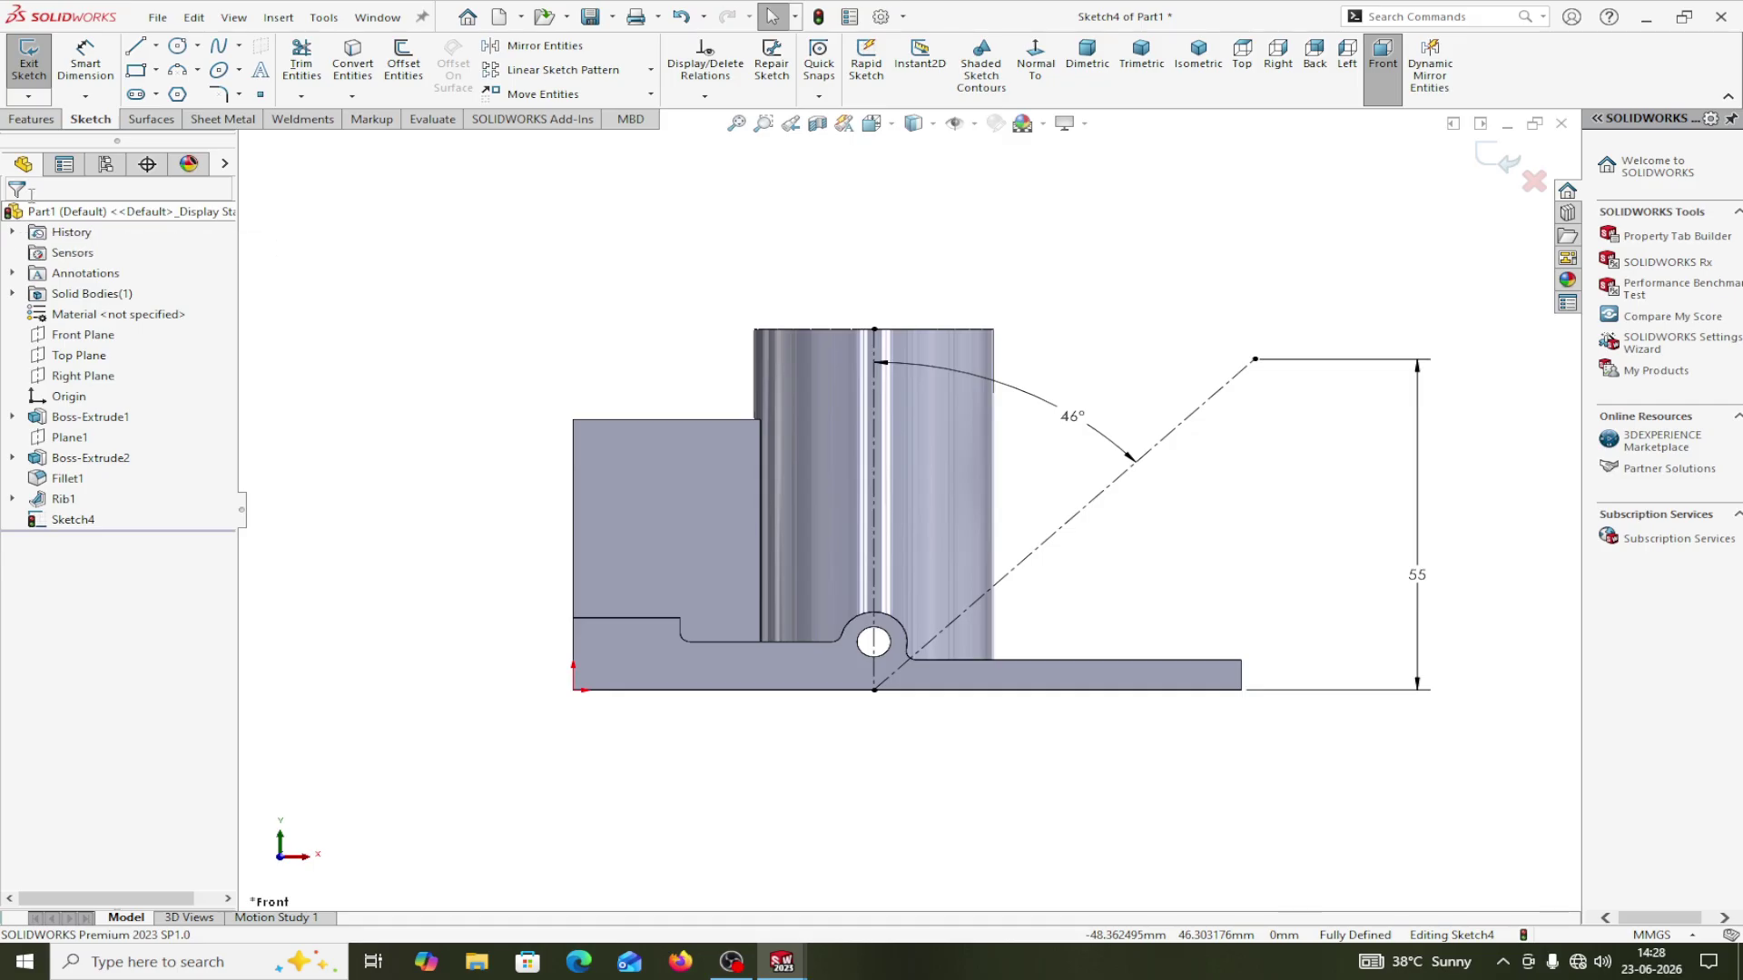
left_click(34, 122)
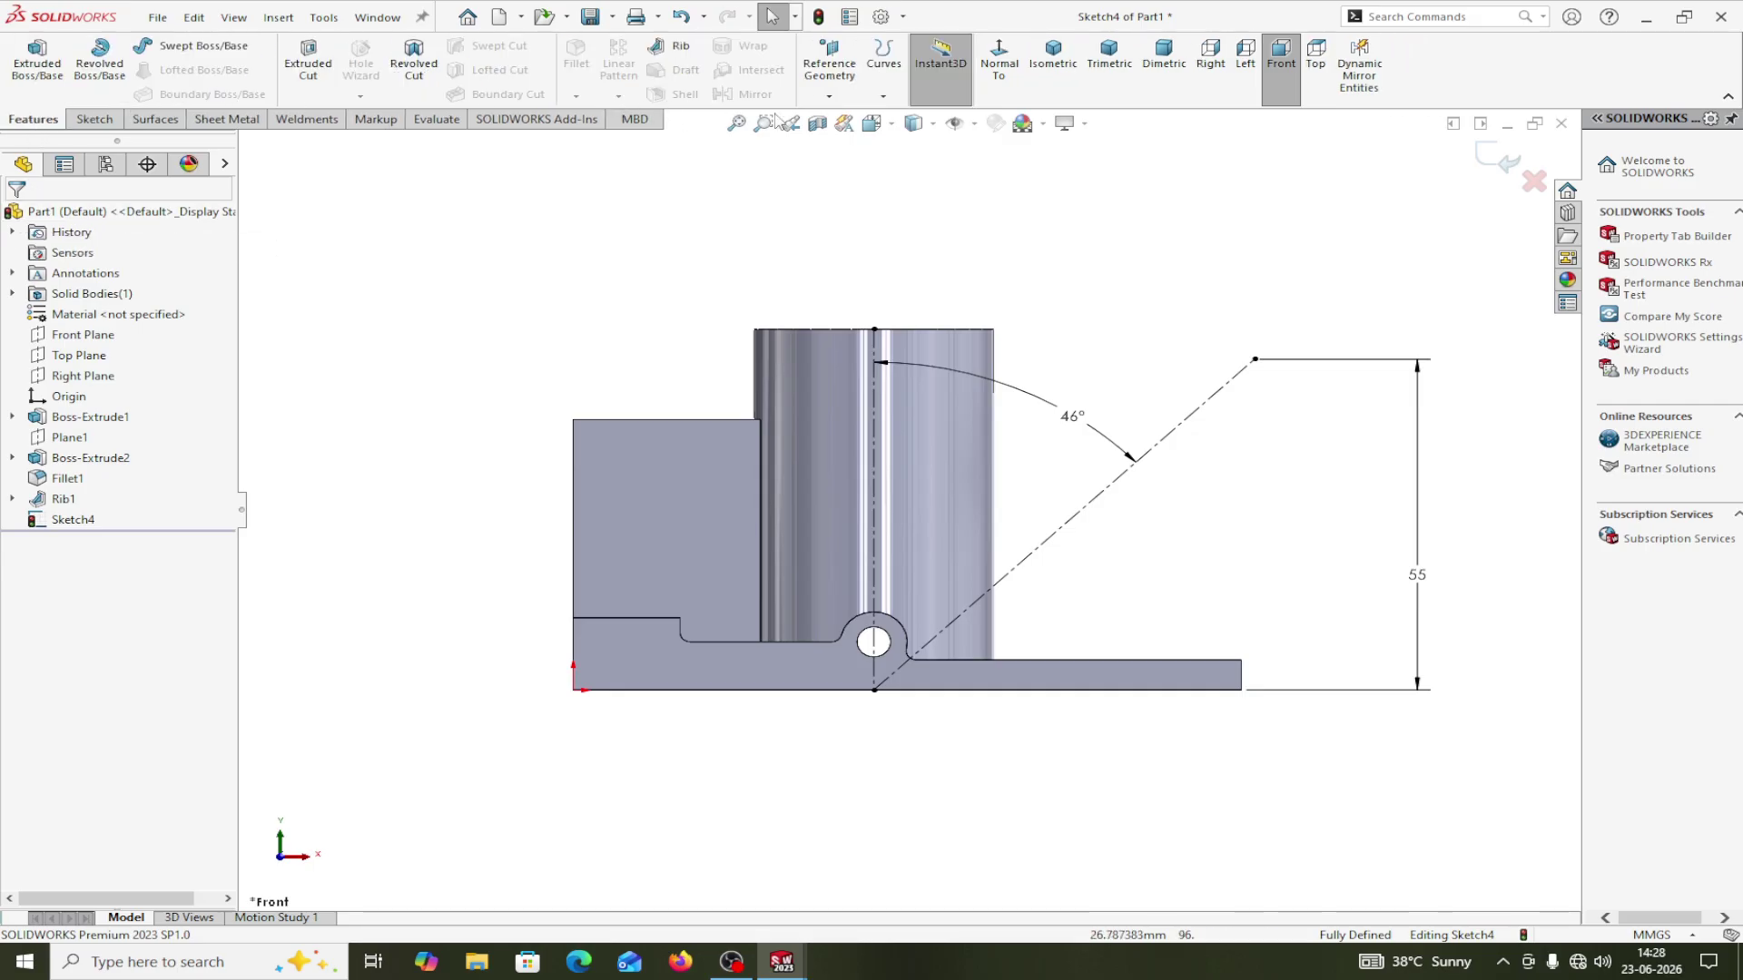
left_click(1496, 157)
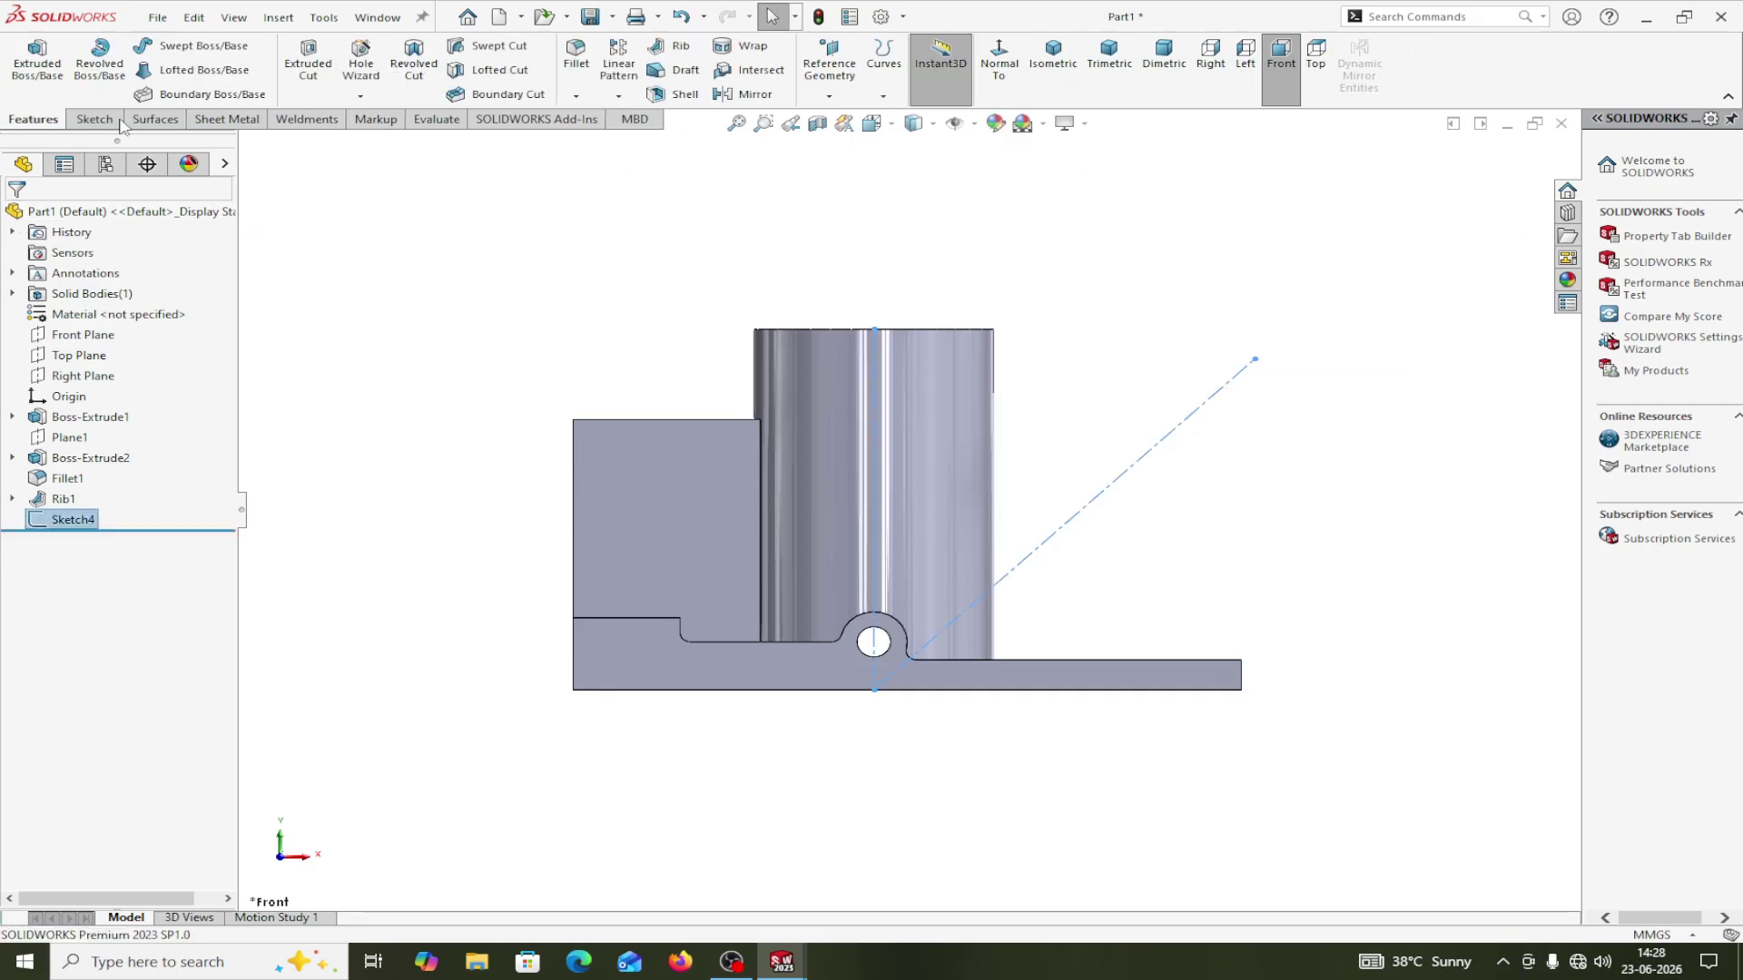
Create a reference plane perpendicular to the inclined centerline through its upper endpoint.
left_click(829, 64)
left_click(844, 120)
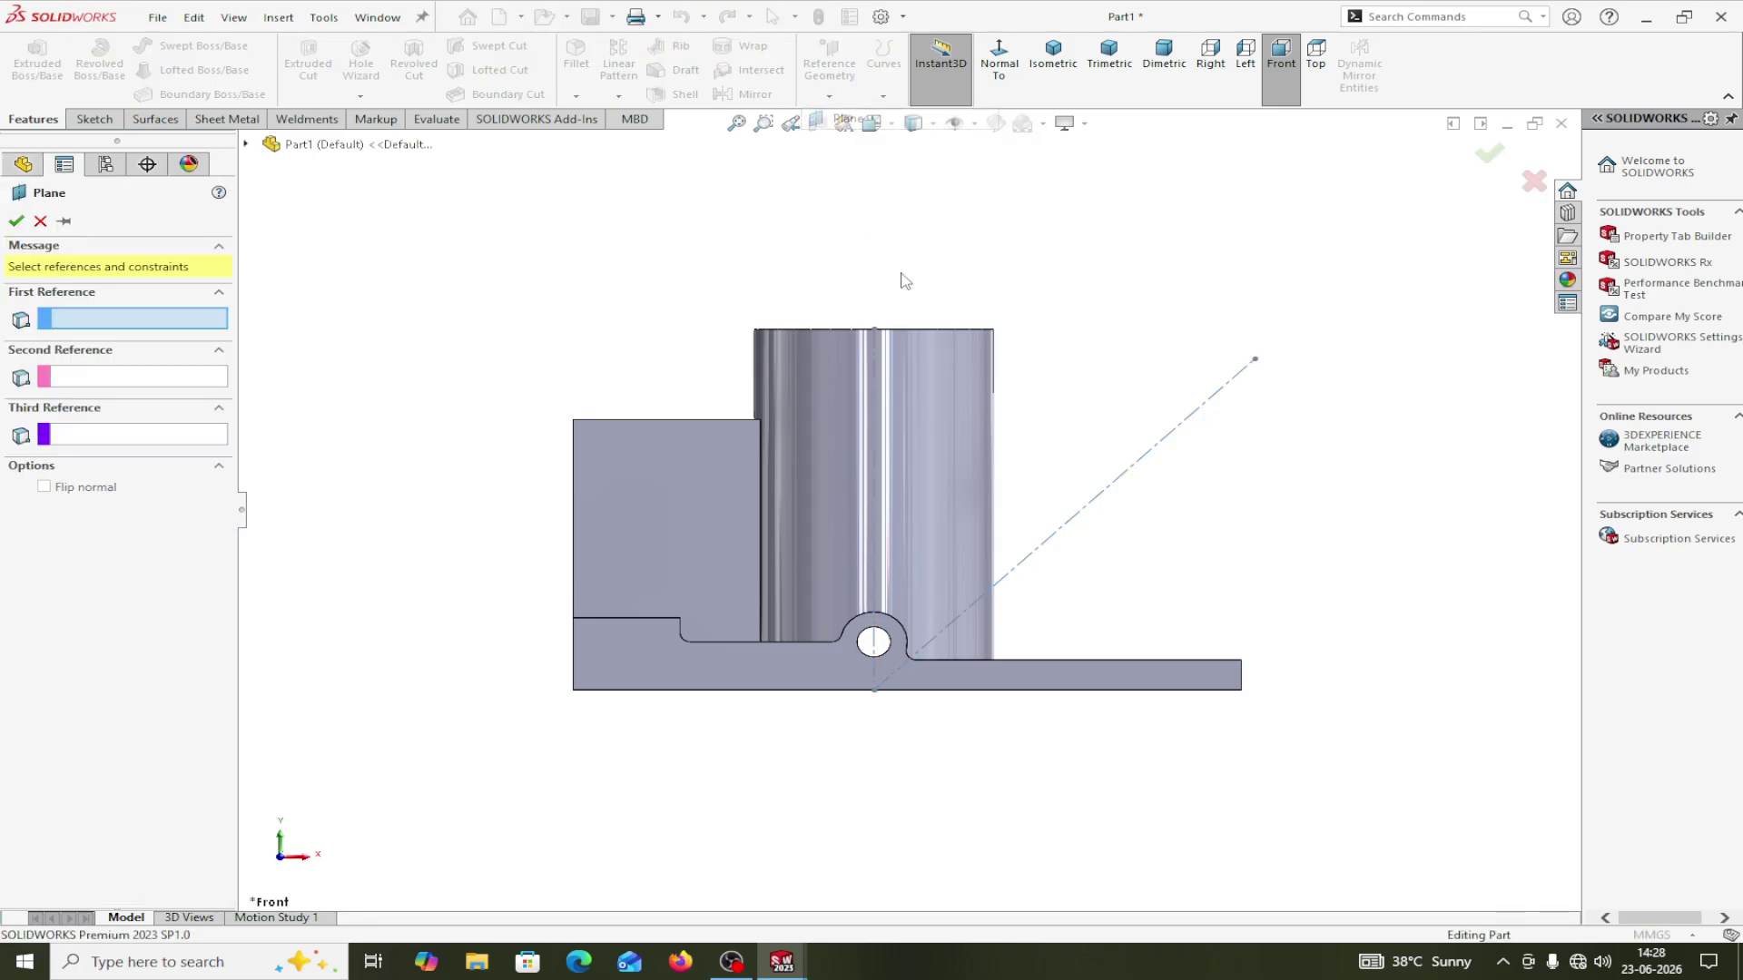
left_click(1122, 487)
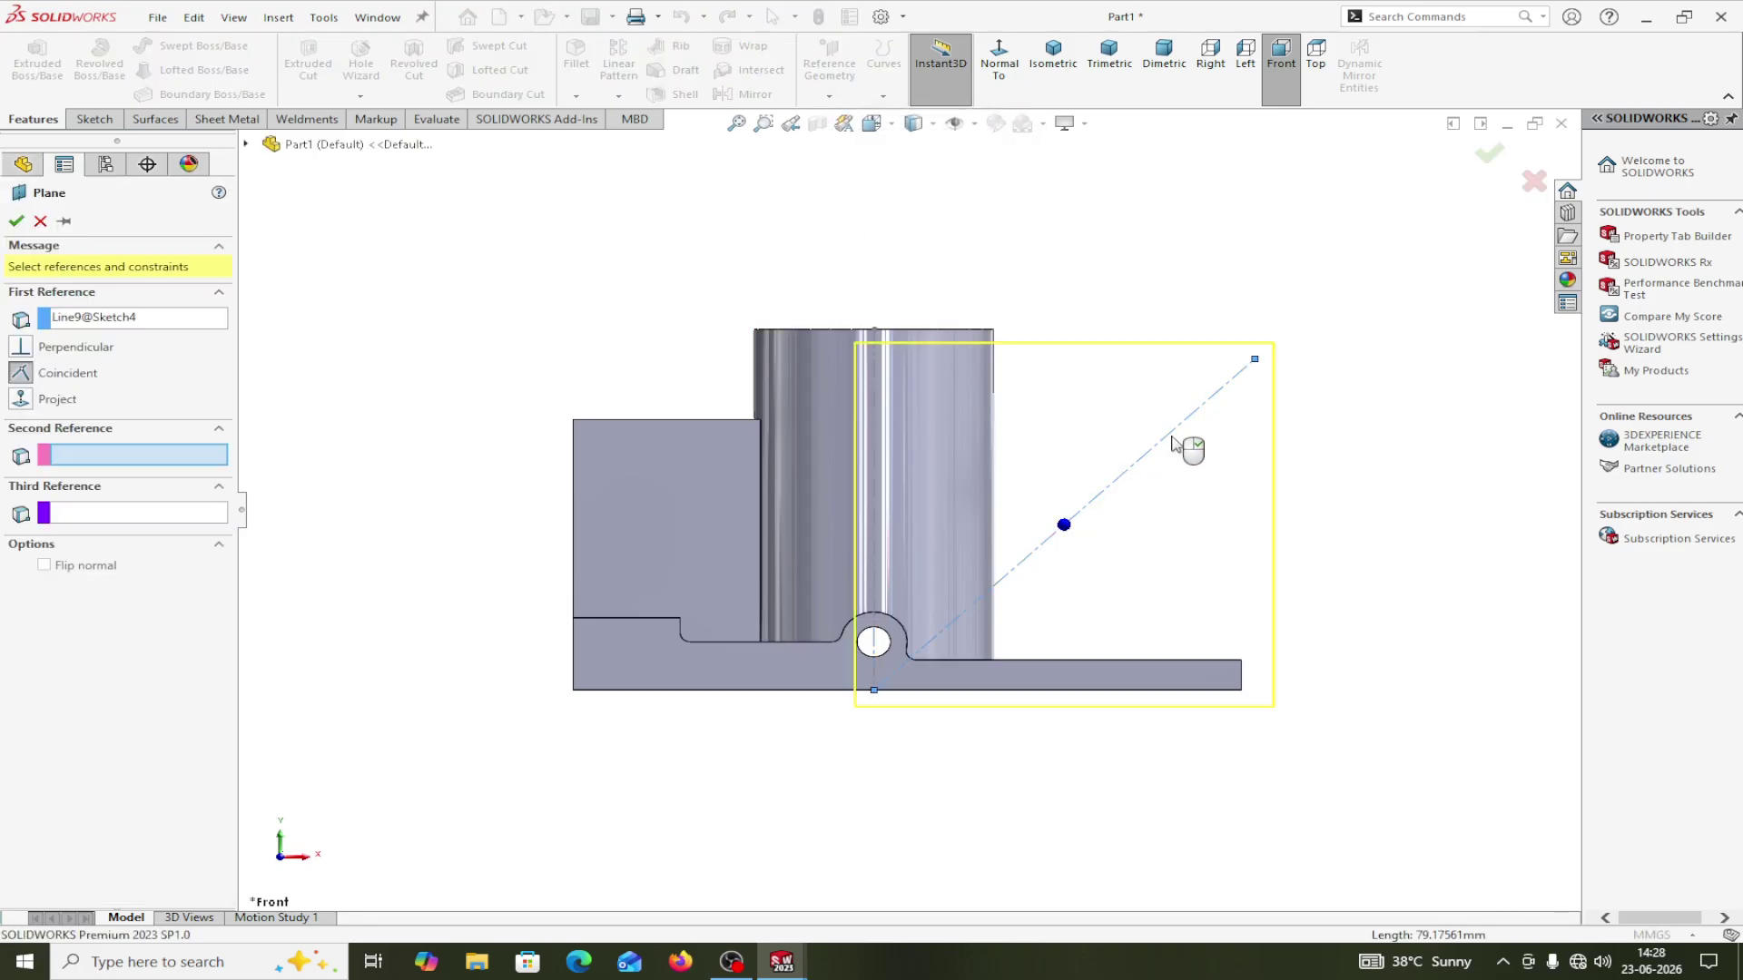
left_click(1255, 361)
left_click(15, 222)
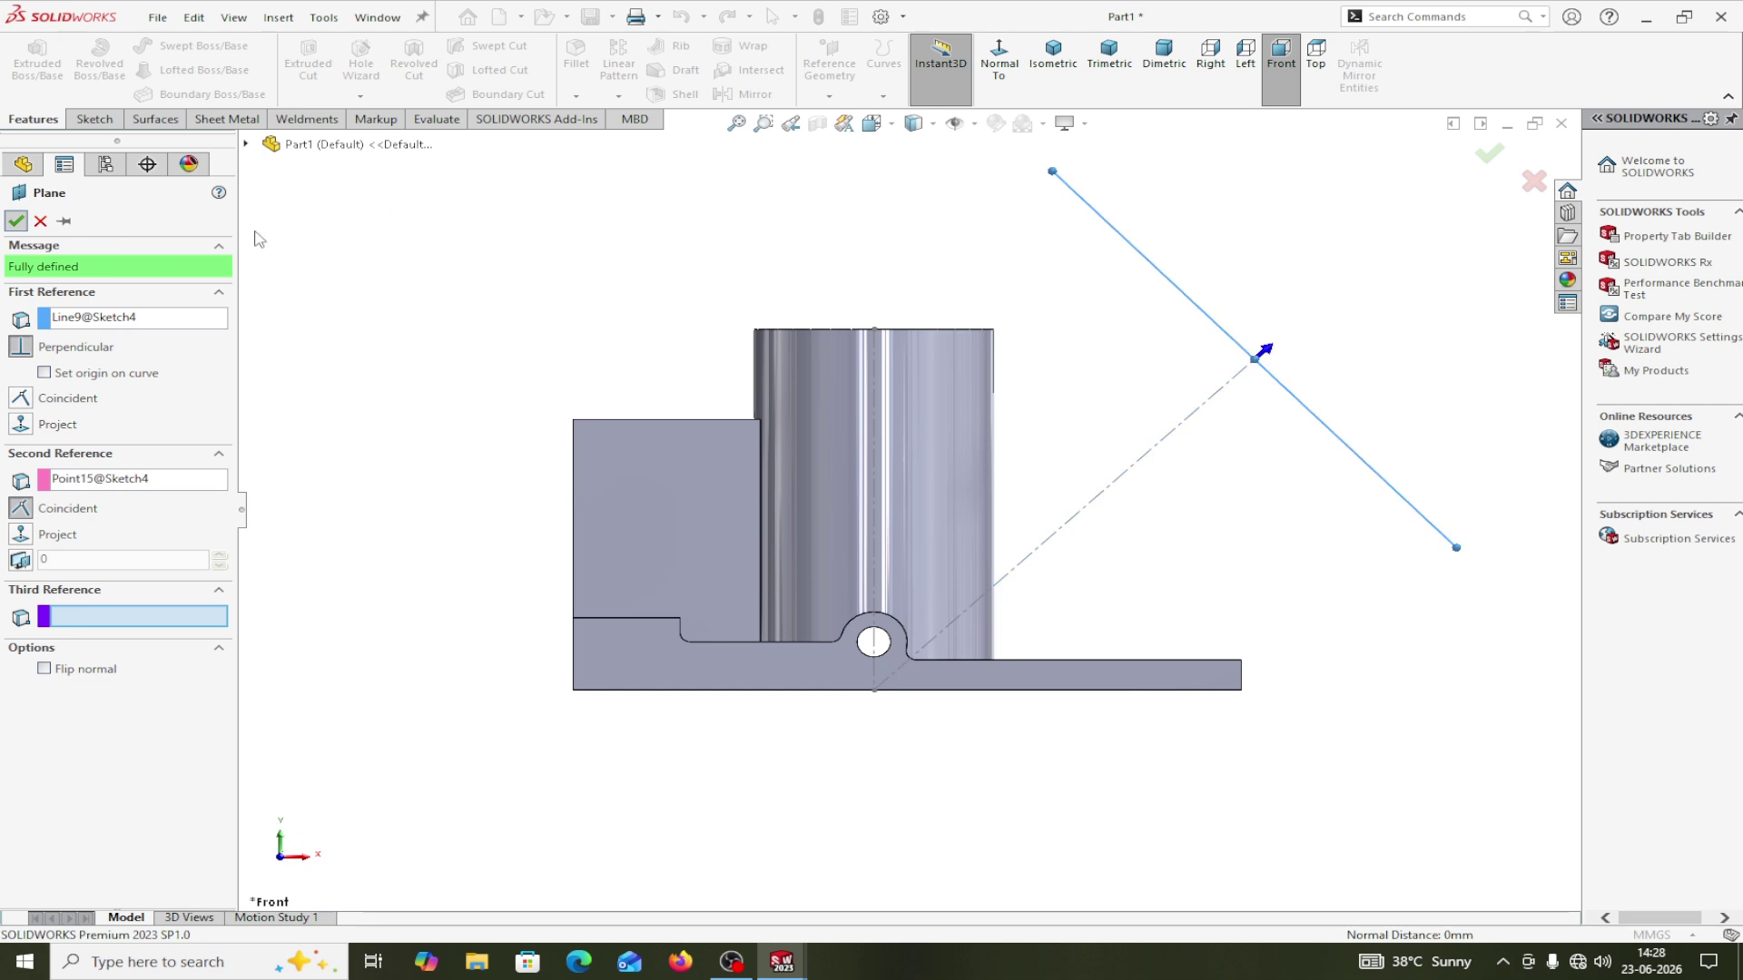
Open a new sketch on the inclined reference plane and view it face-on.
key("ctrl+7")
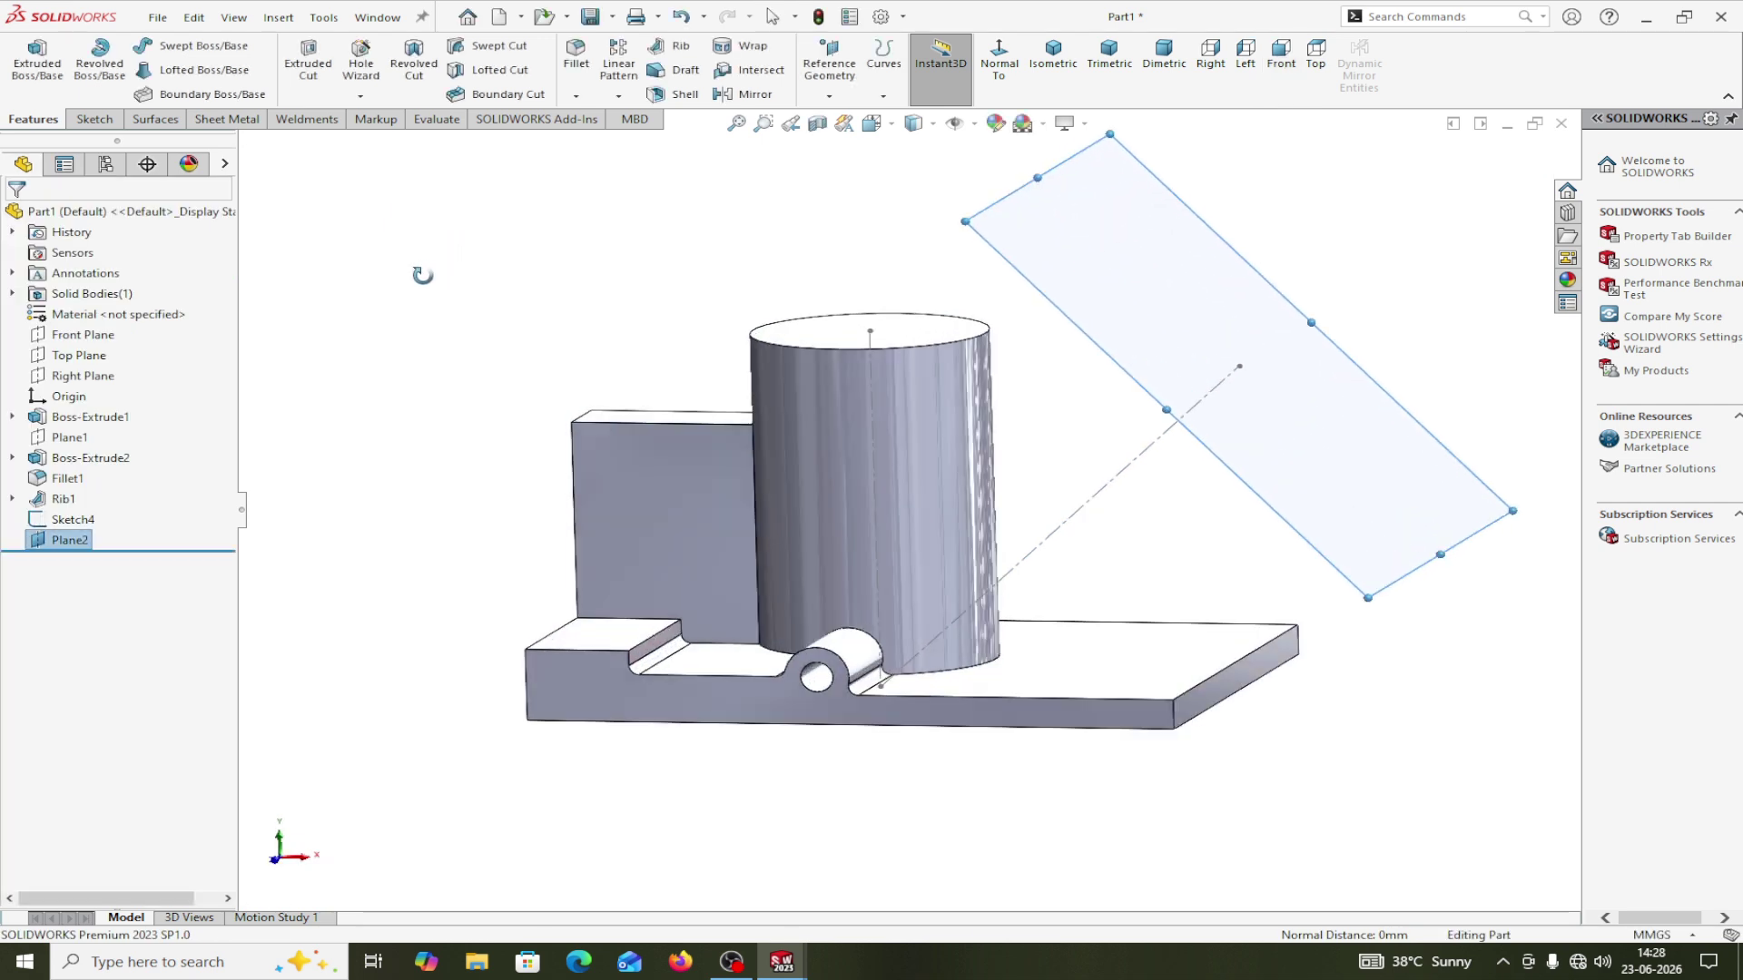
left_click(40, 542)
left_click(54, 514)
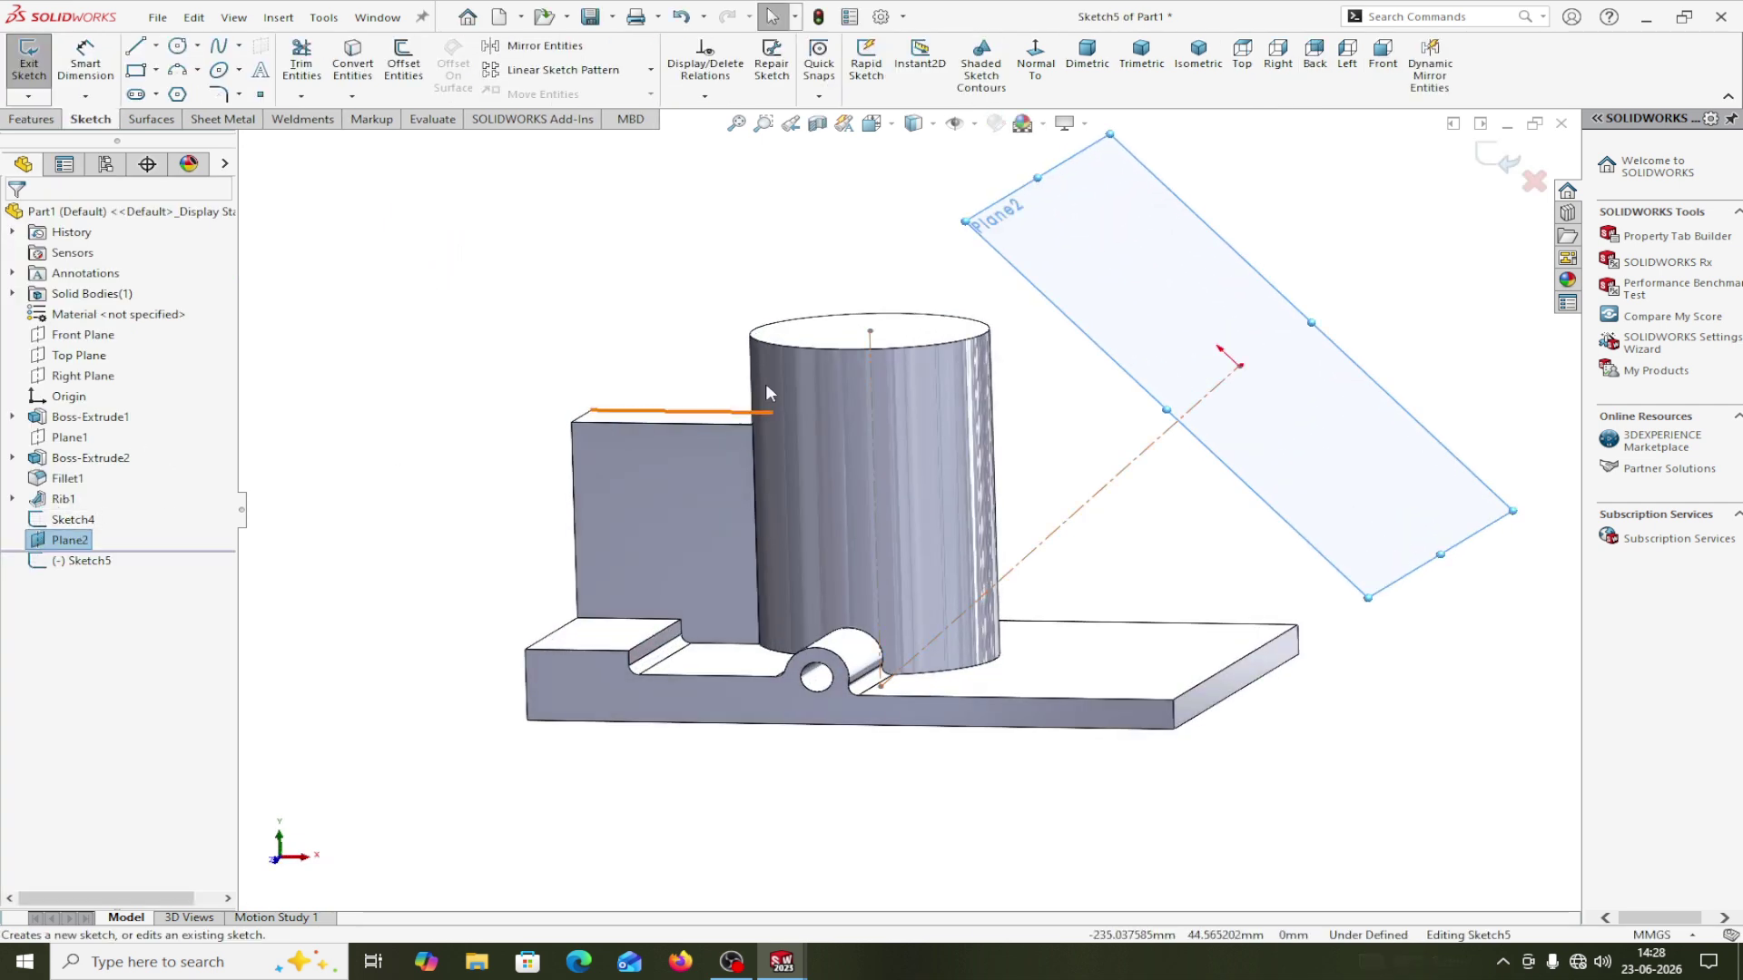
left_click(1039, 73)
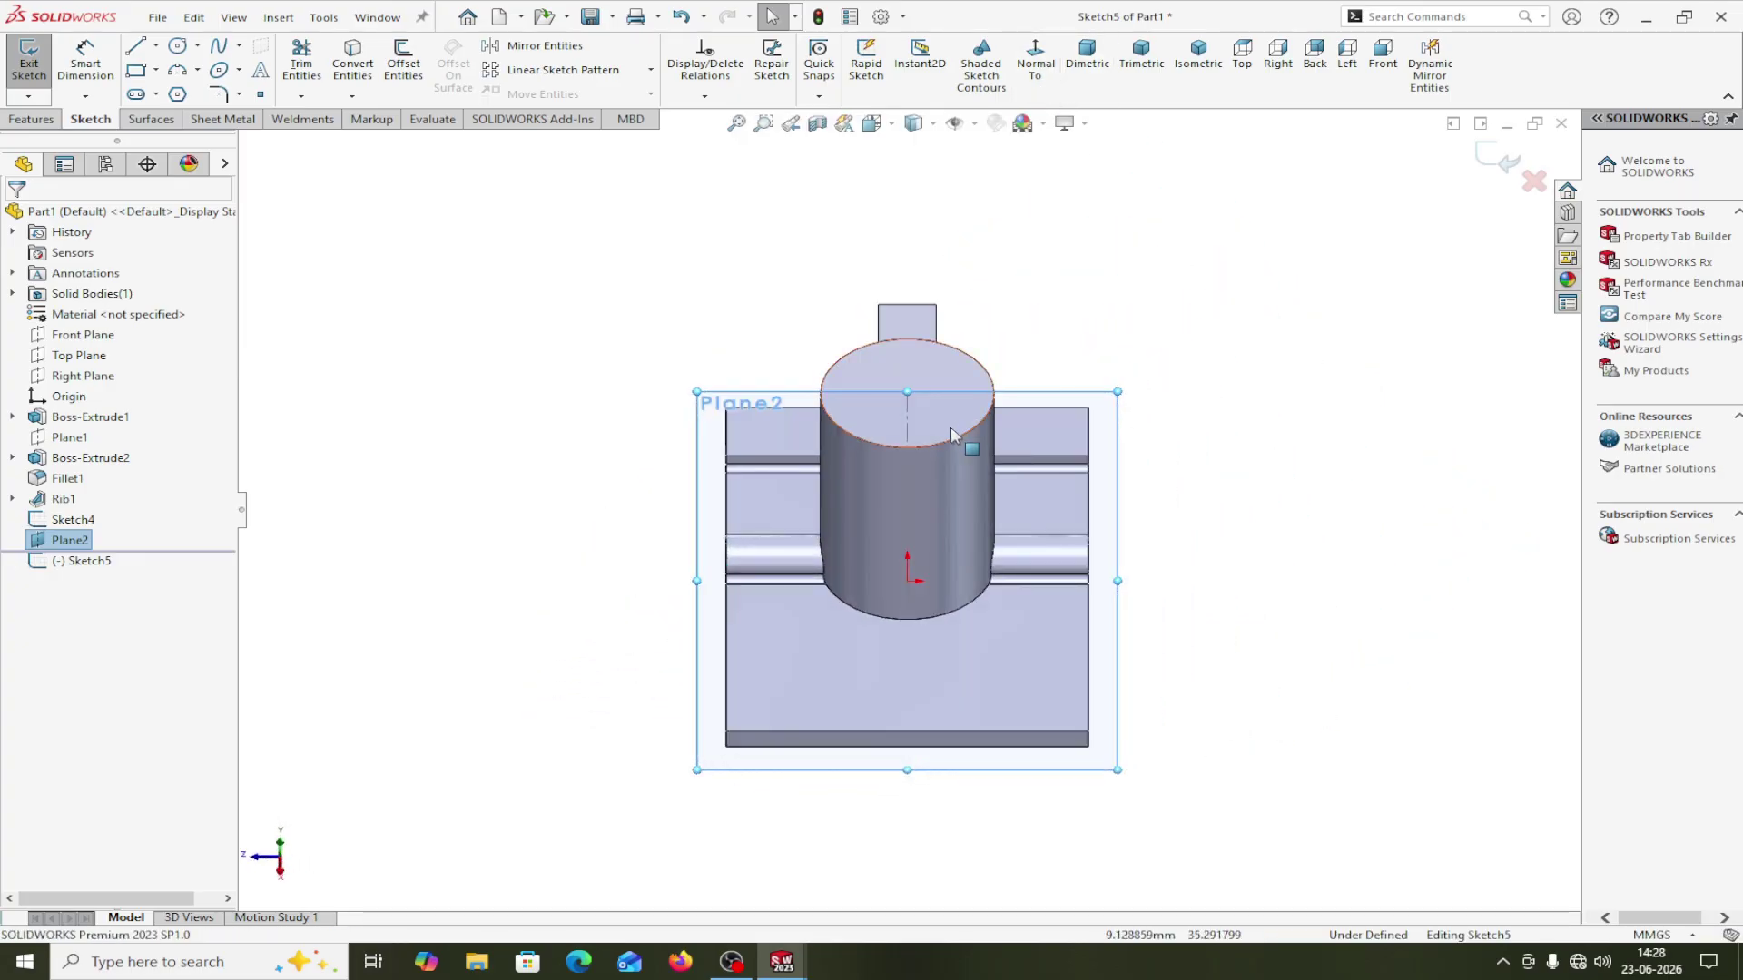
Sketch a center rectangle about 47 mm wide, centred on the sketch origin.
left_click(156, 70)
left_click(150, 111)
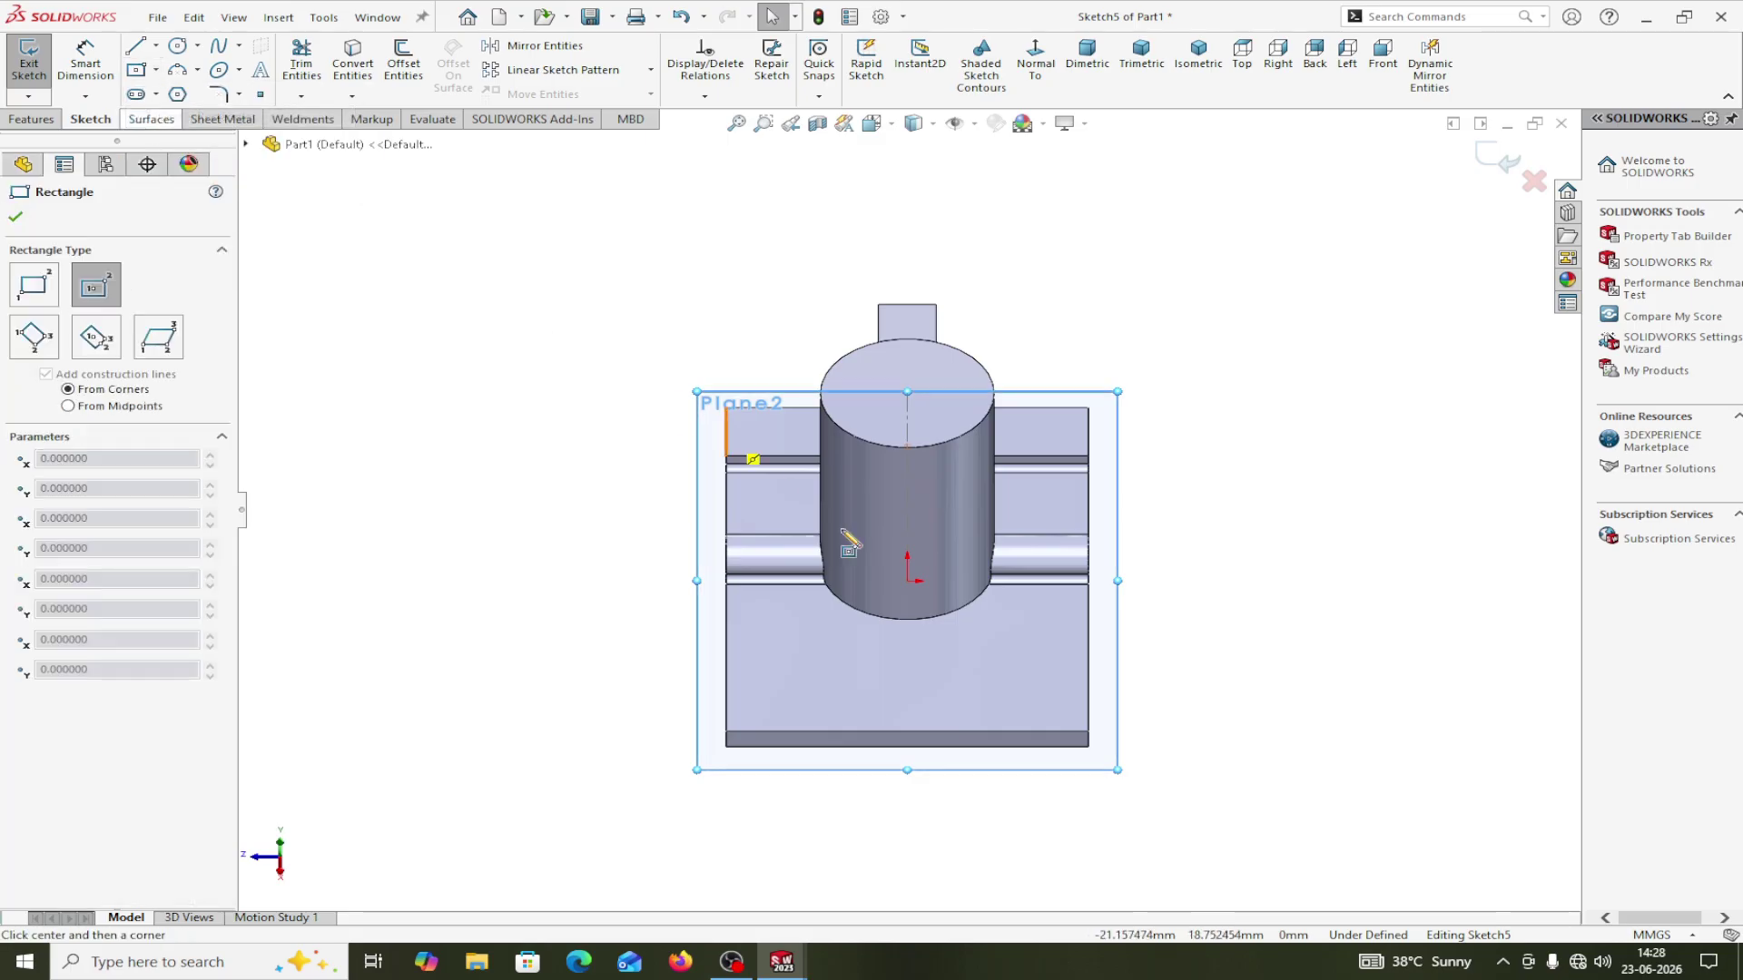
left_click(908, 582)
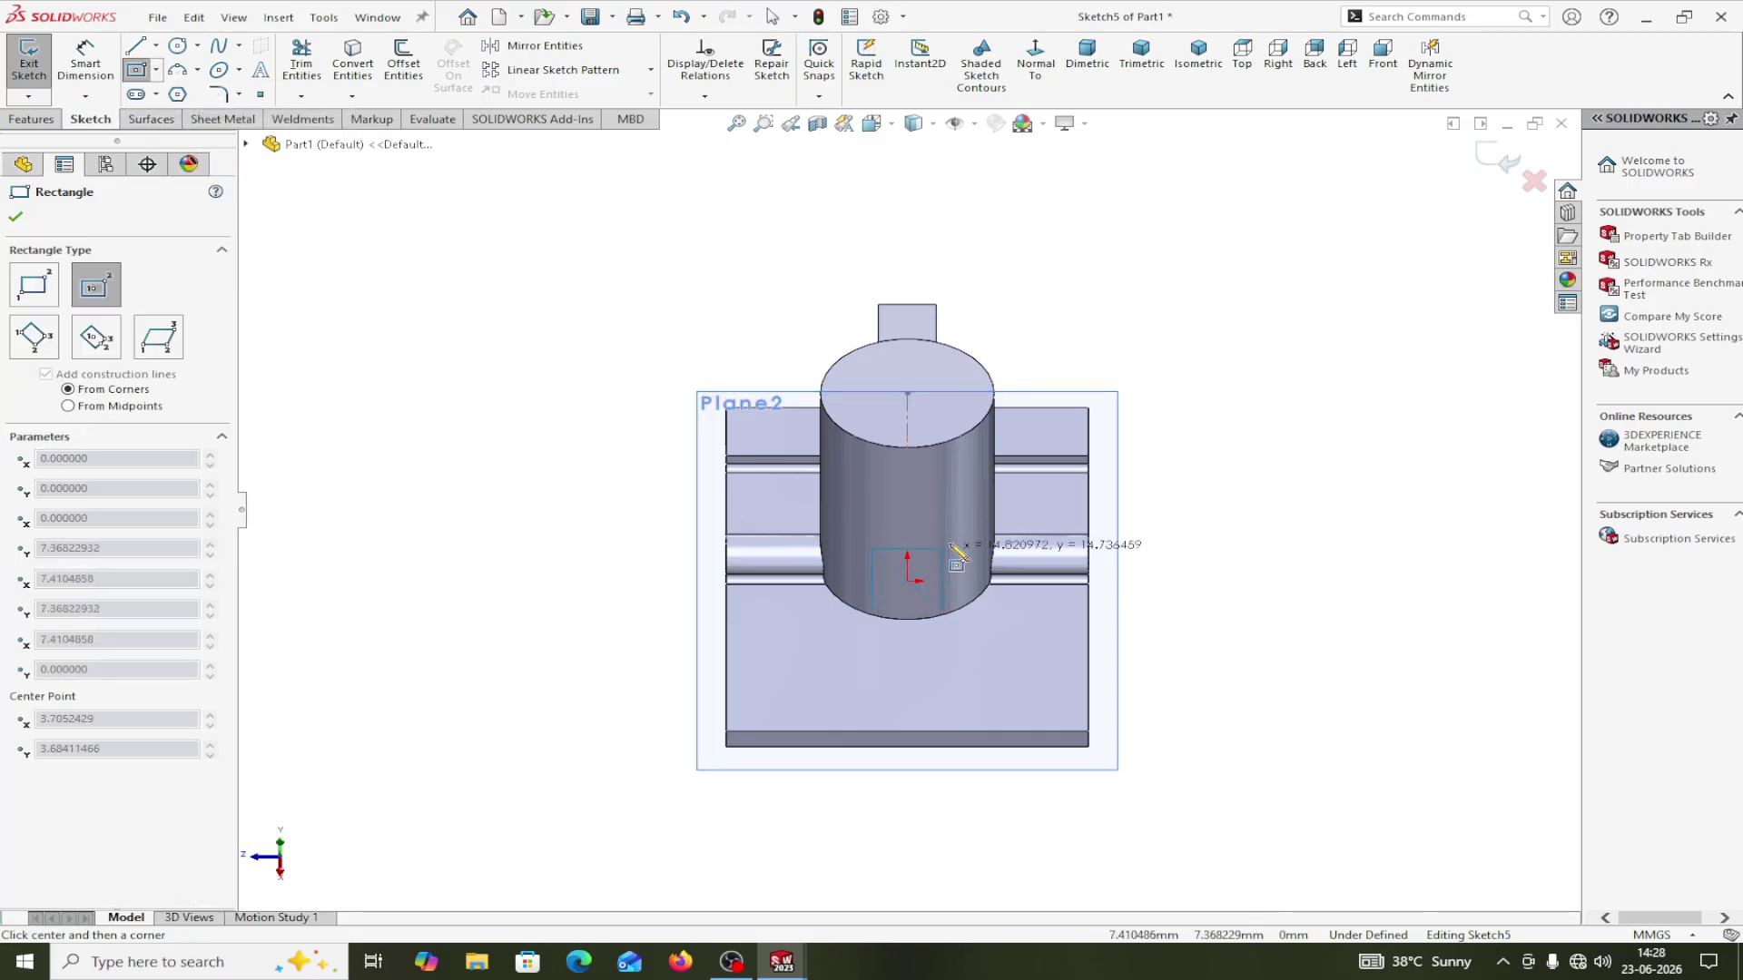
left_click(1020, 492)
right_click(1020, 493)
left_click(1064, 507)
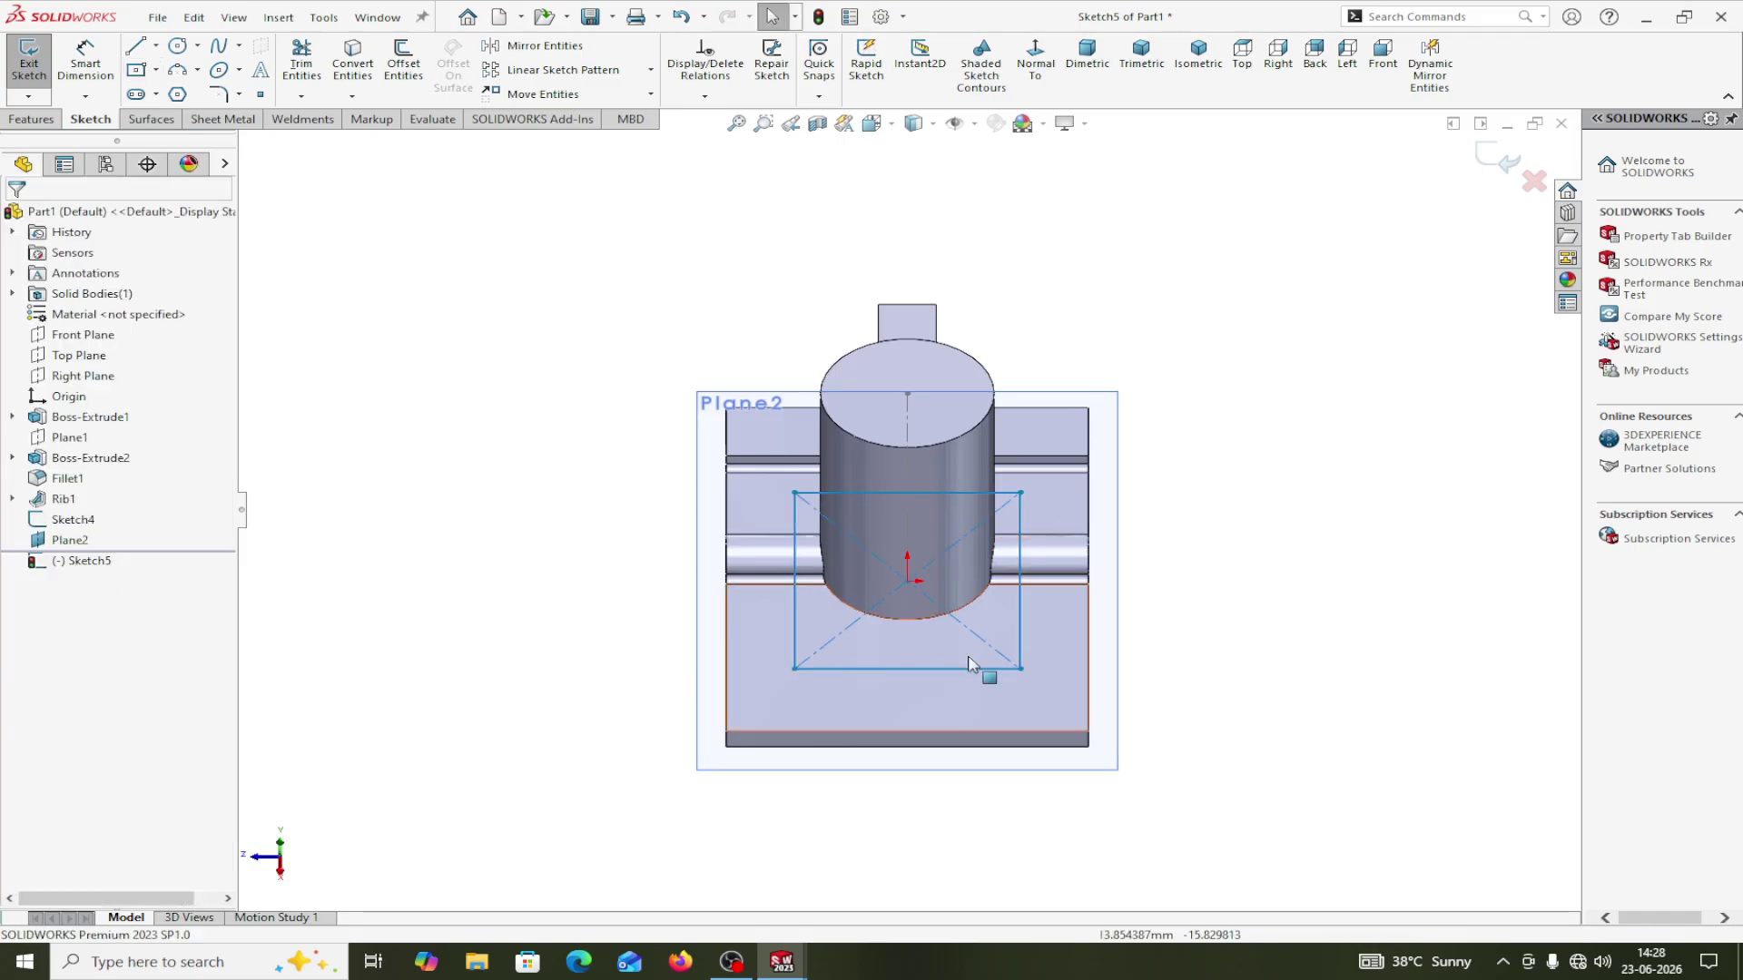
Make two adjacent sides of the rectangle equal in length to form a square.
left_click(959, 671)
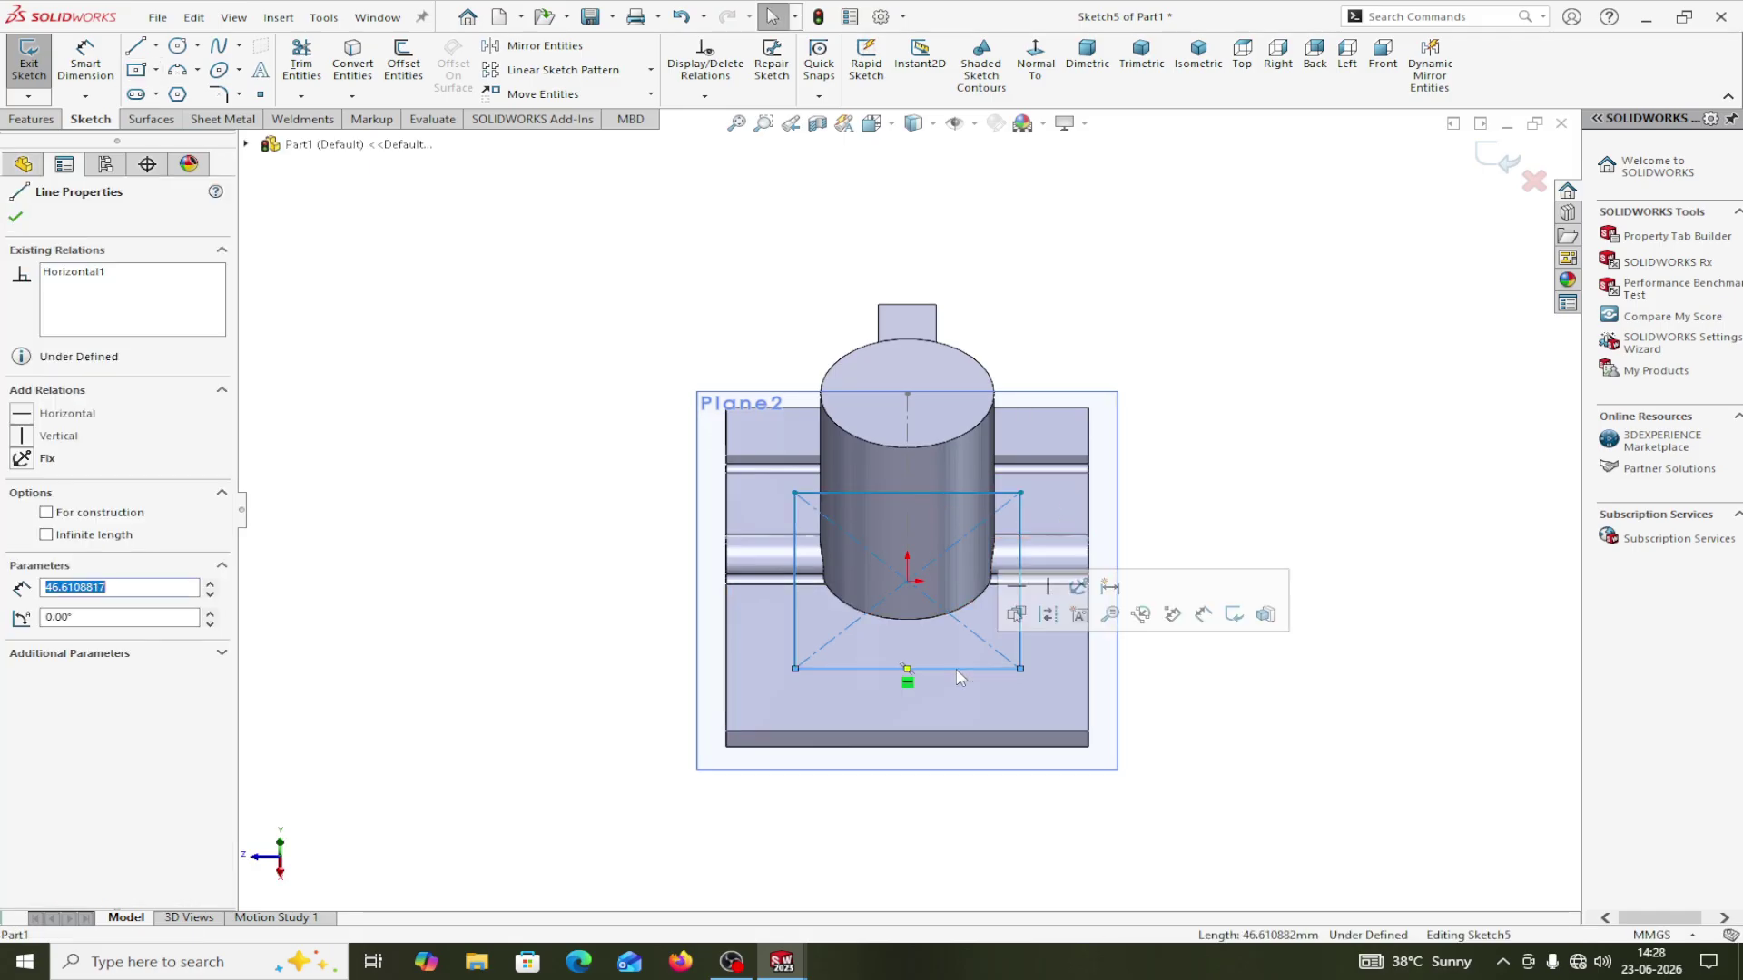
left_click(1021, 641, "ctrl")
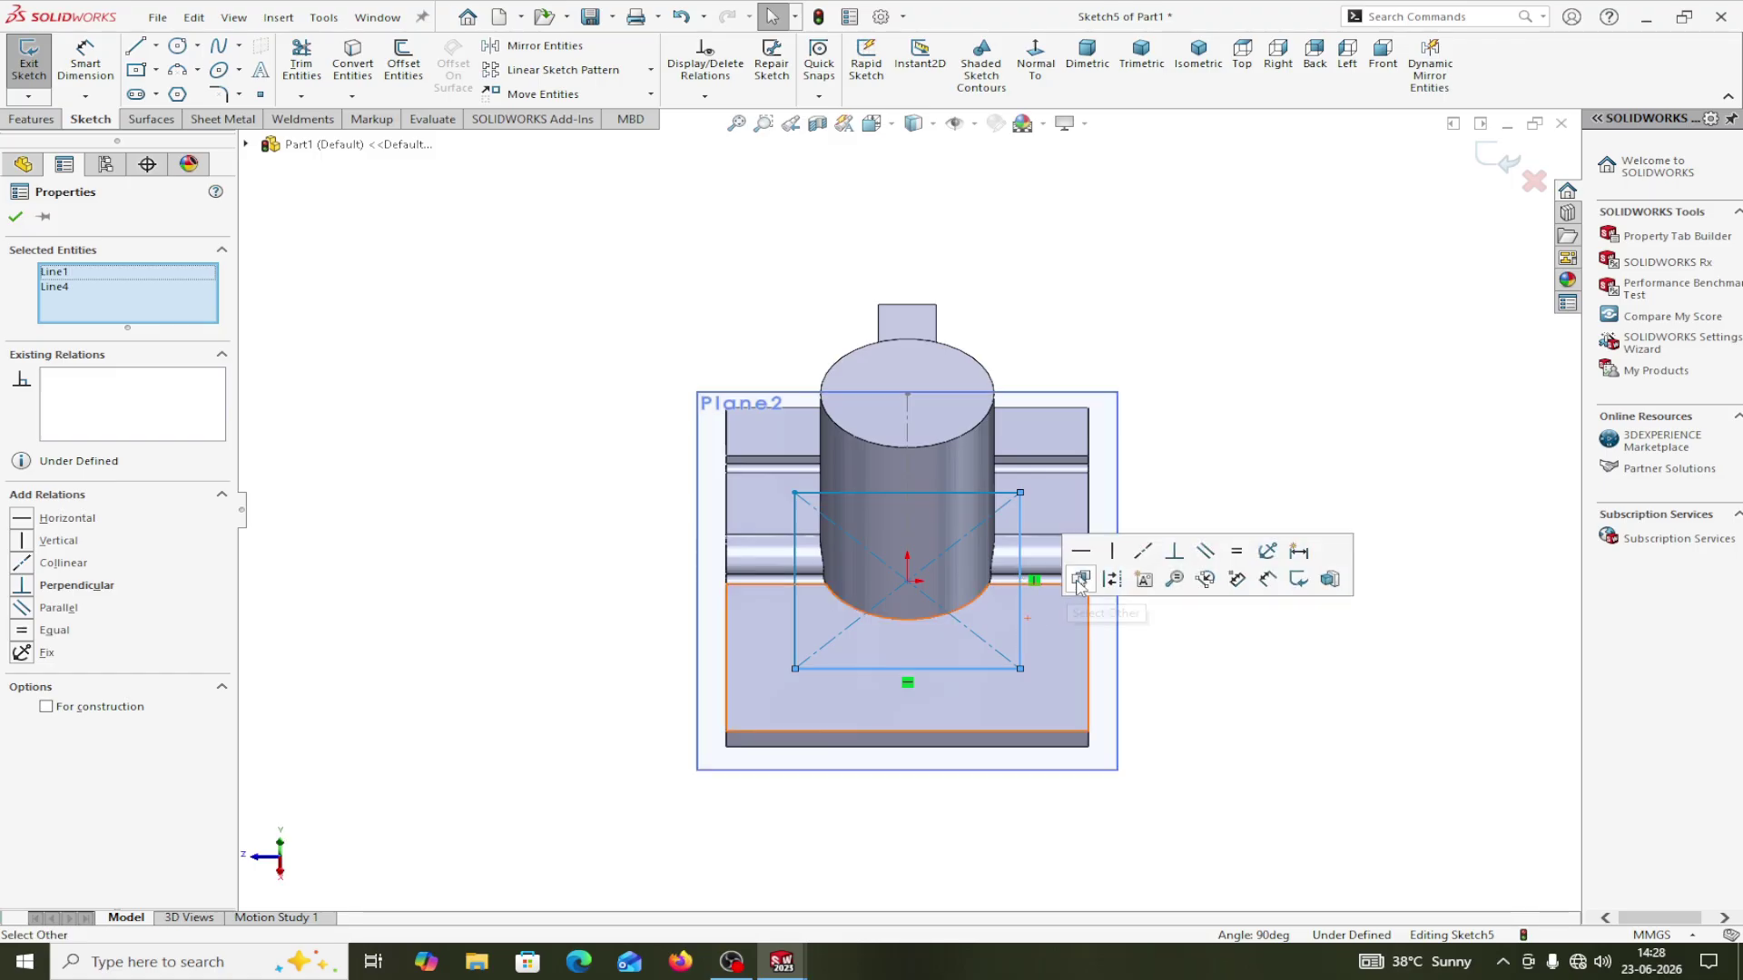
left_click(1237, 551)
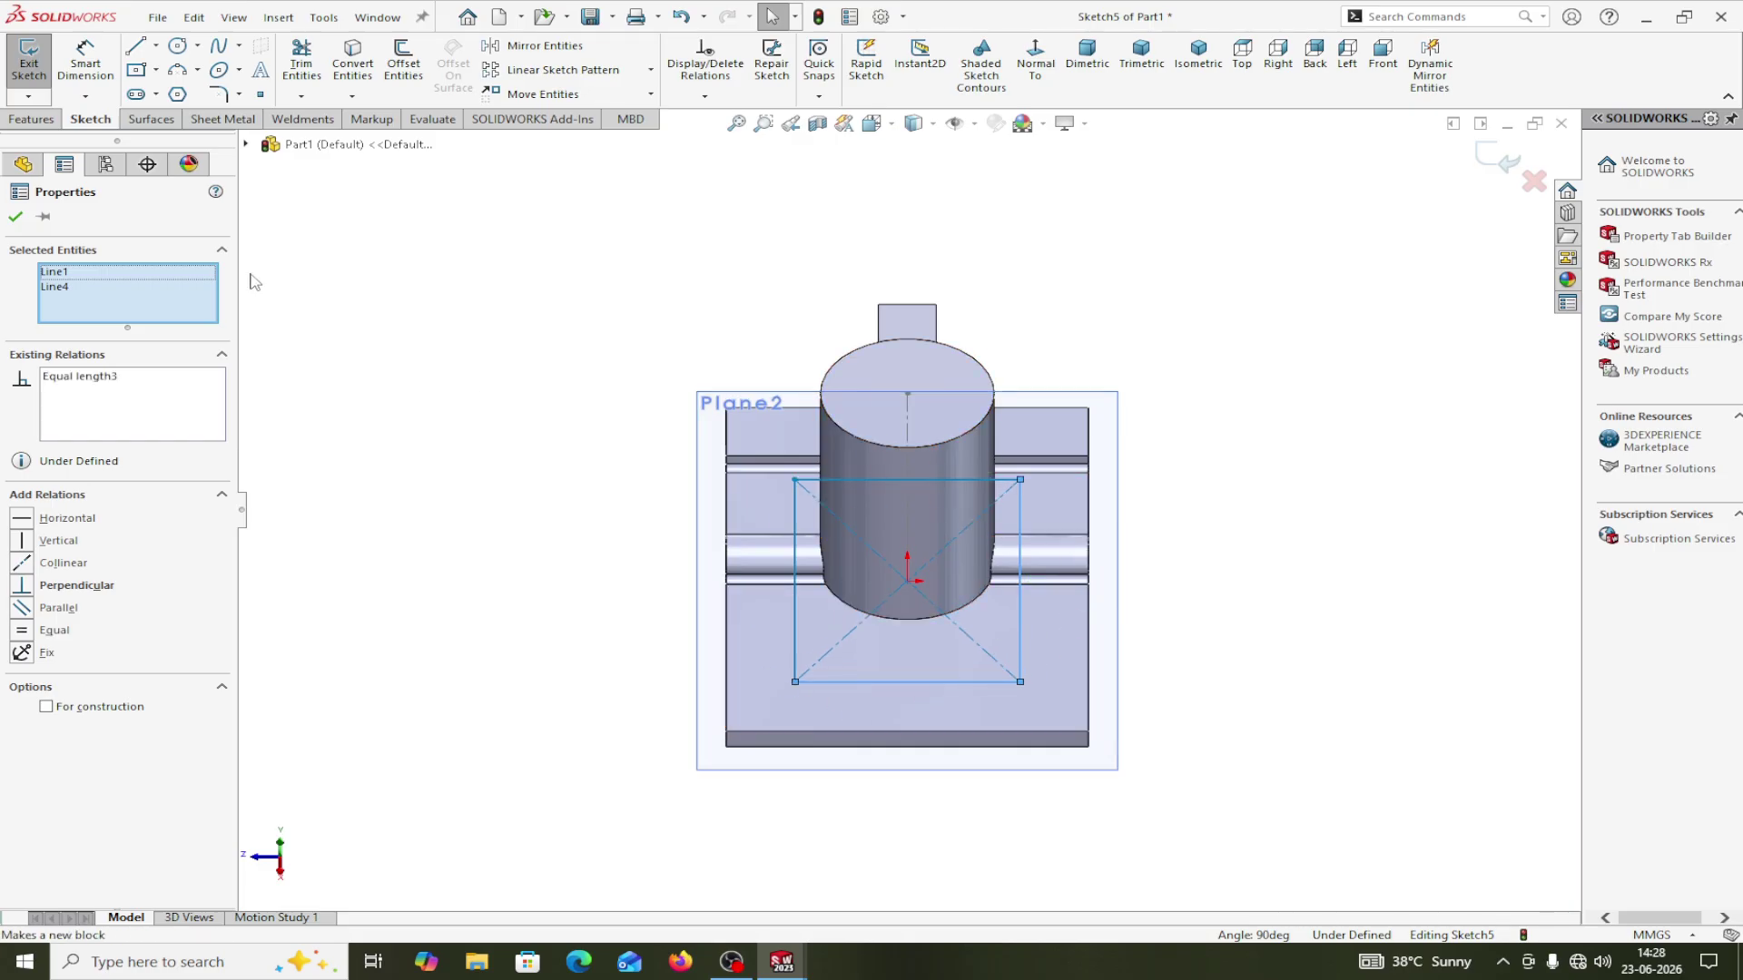
left_click(16, 218)
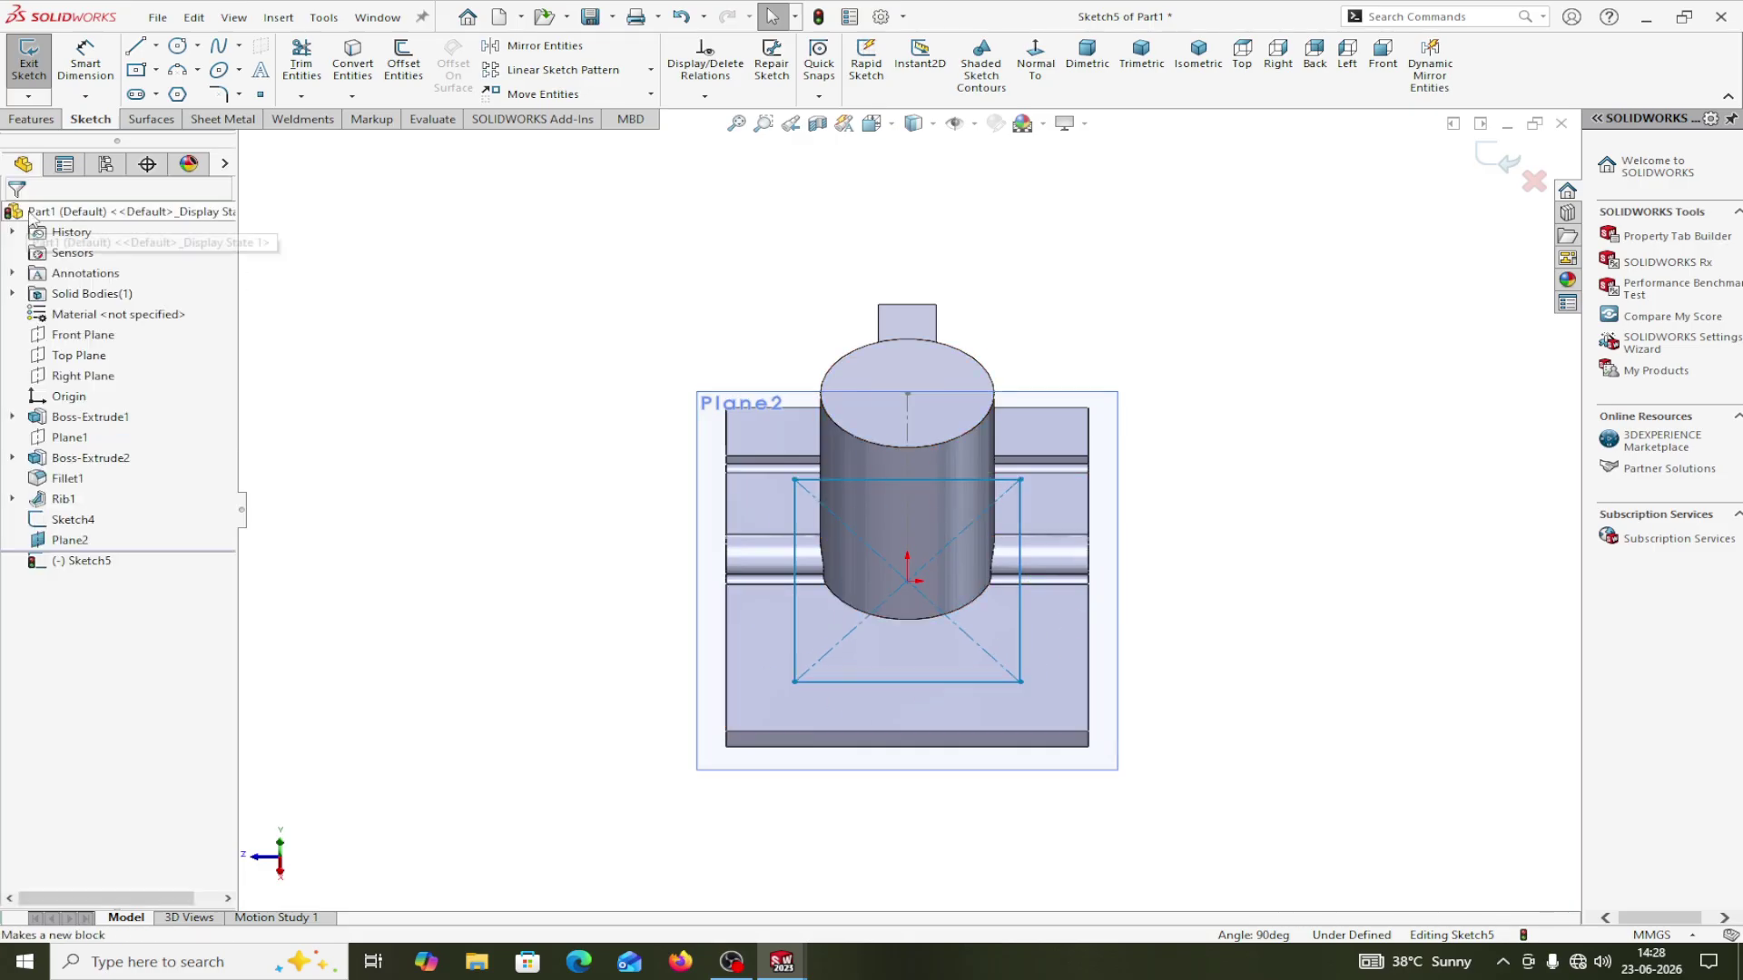
Sketch a circle with a radius of about 17.3 mm centred in the square.
left_click(178, 47)
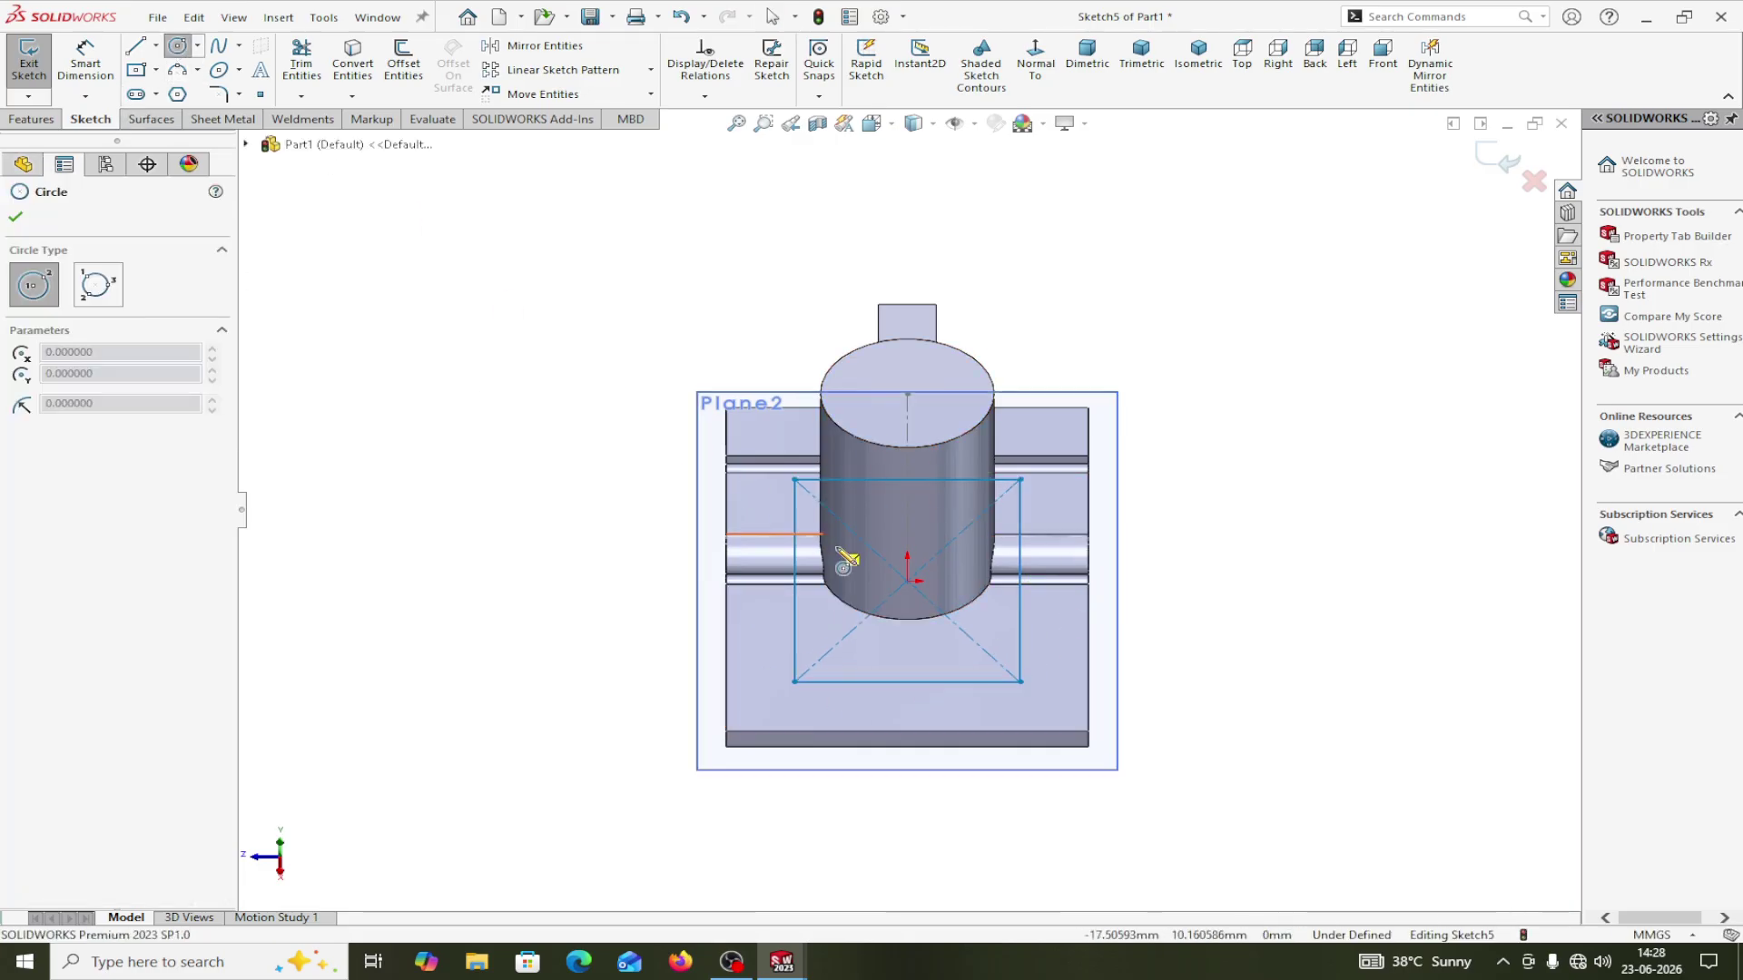
left_click(906, 582)
left_click(907, 499)
right_click(928, 515)
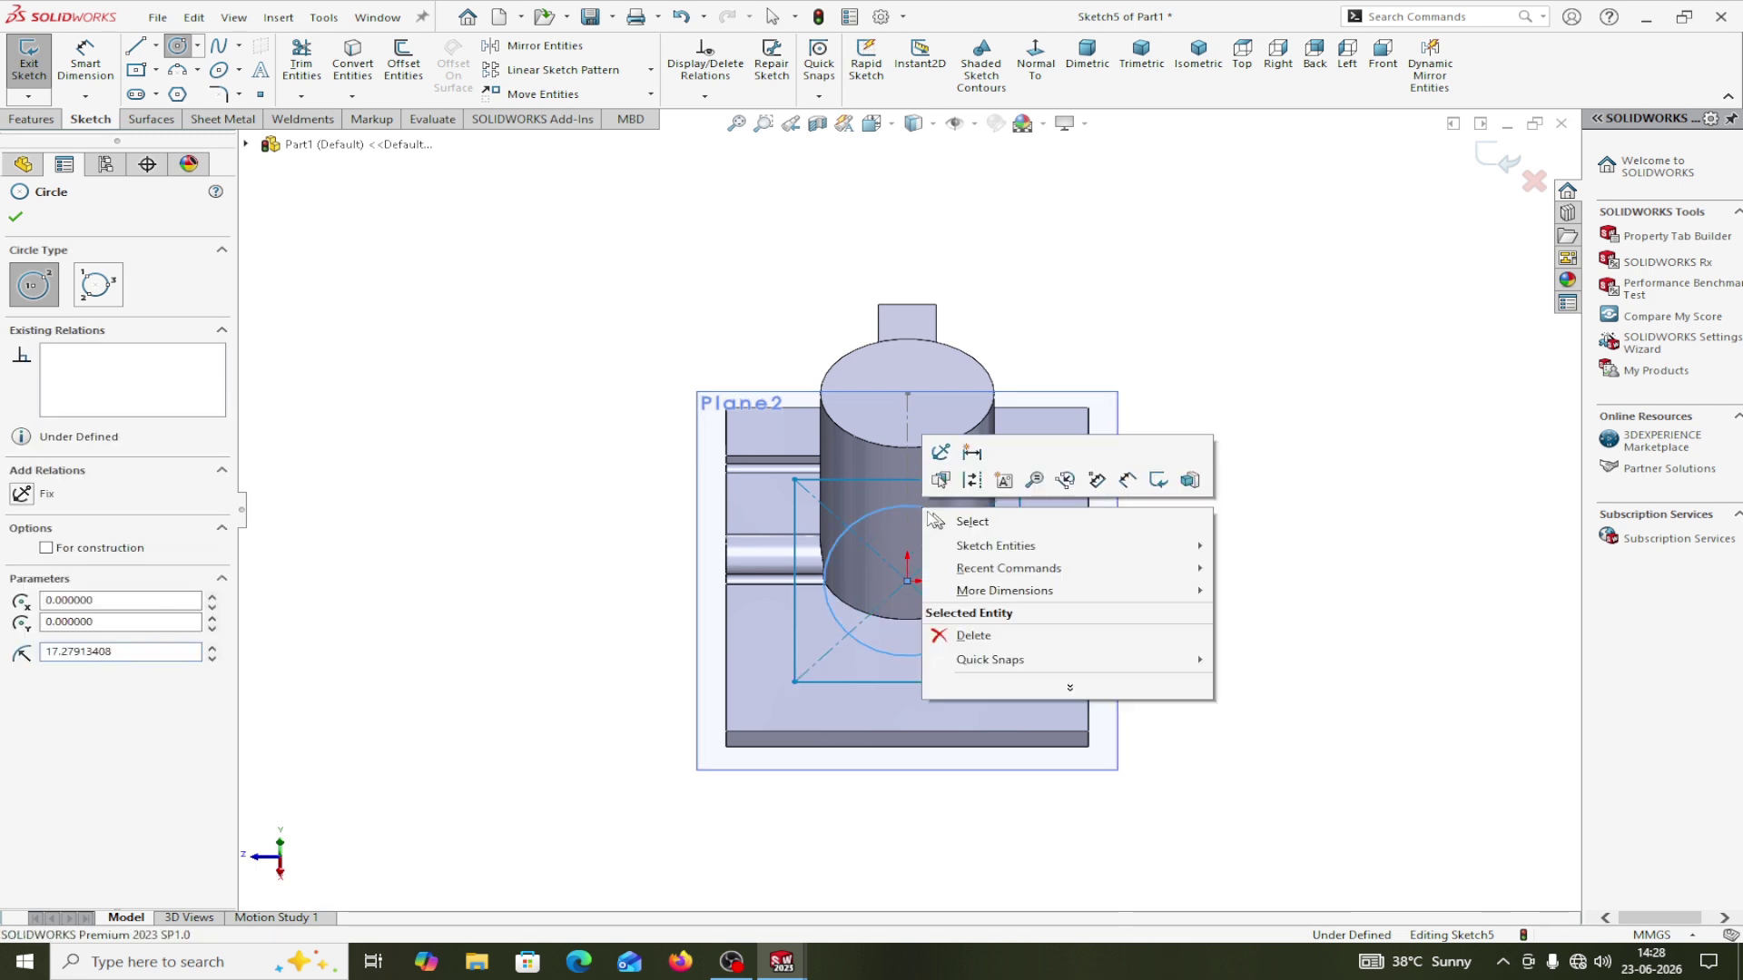
left_click(971, 521)
Dimension the circle's diameter and set it to 36 mm.
key("d")
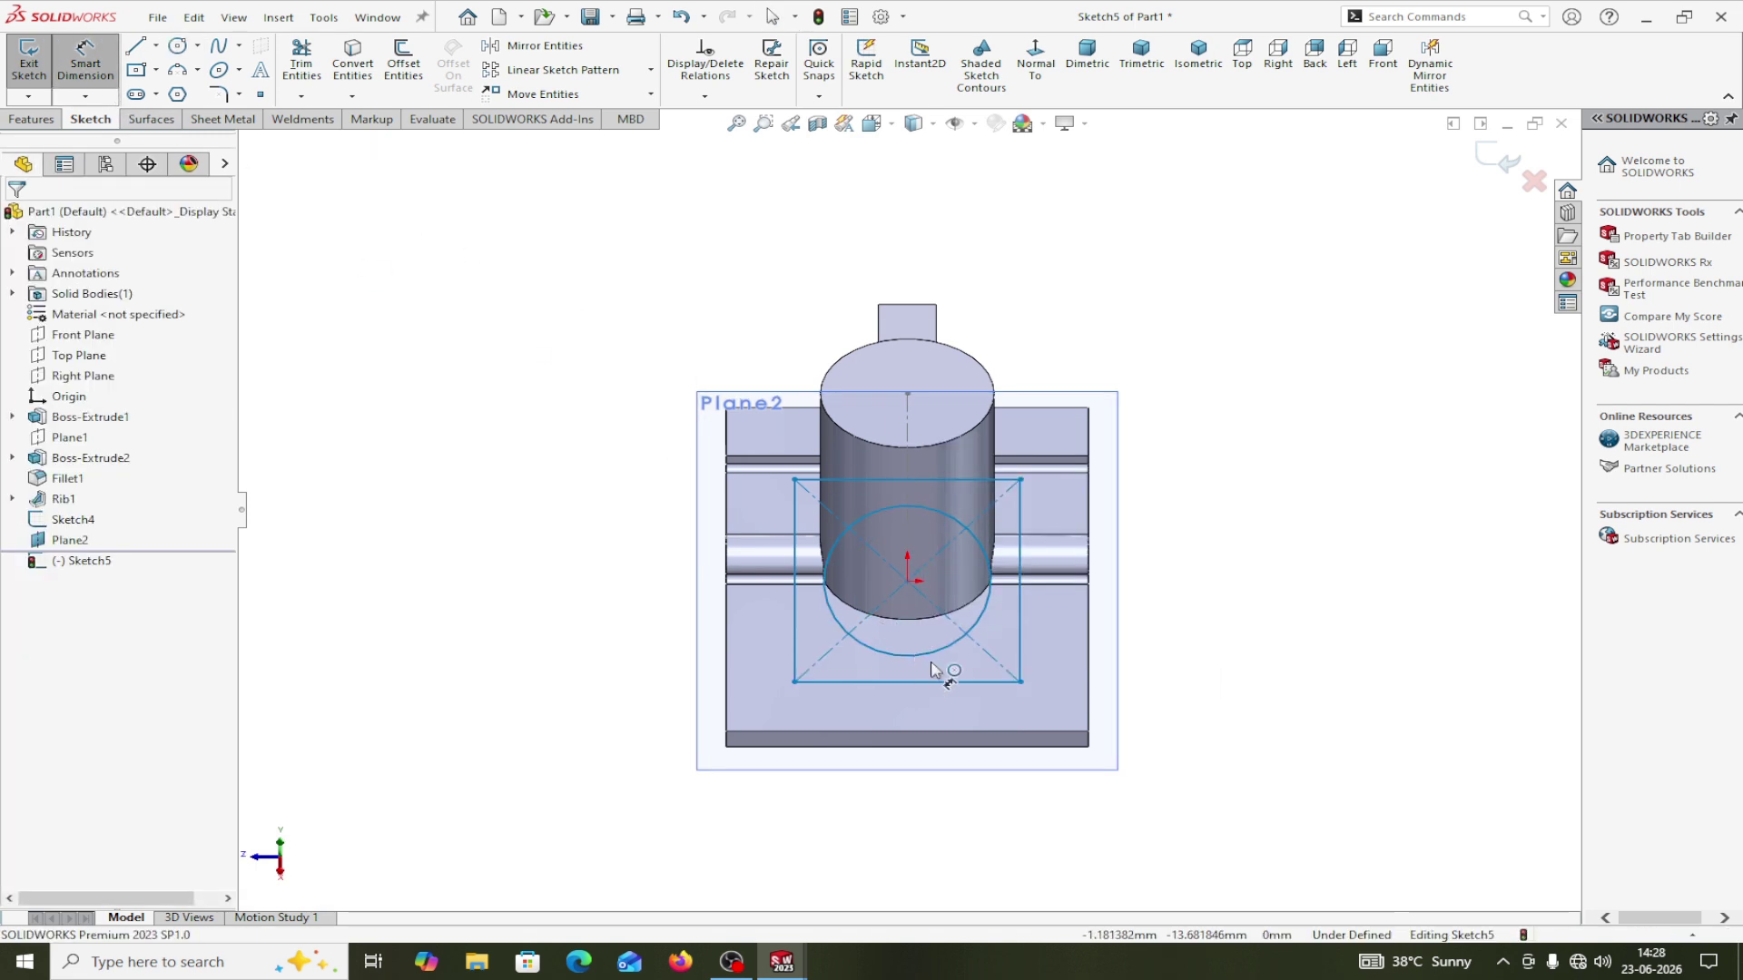
left_click(940, 657)
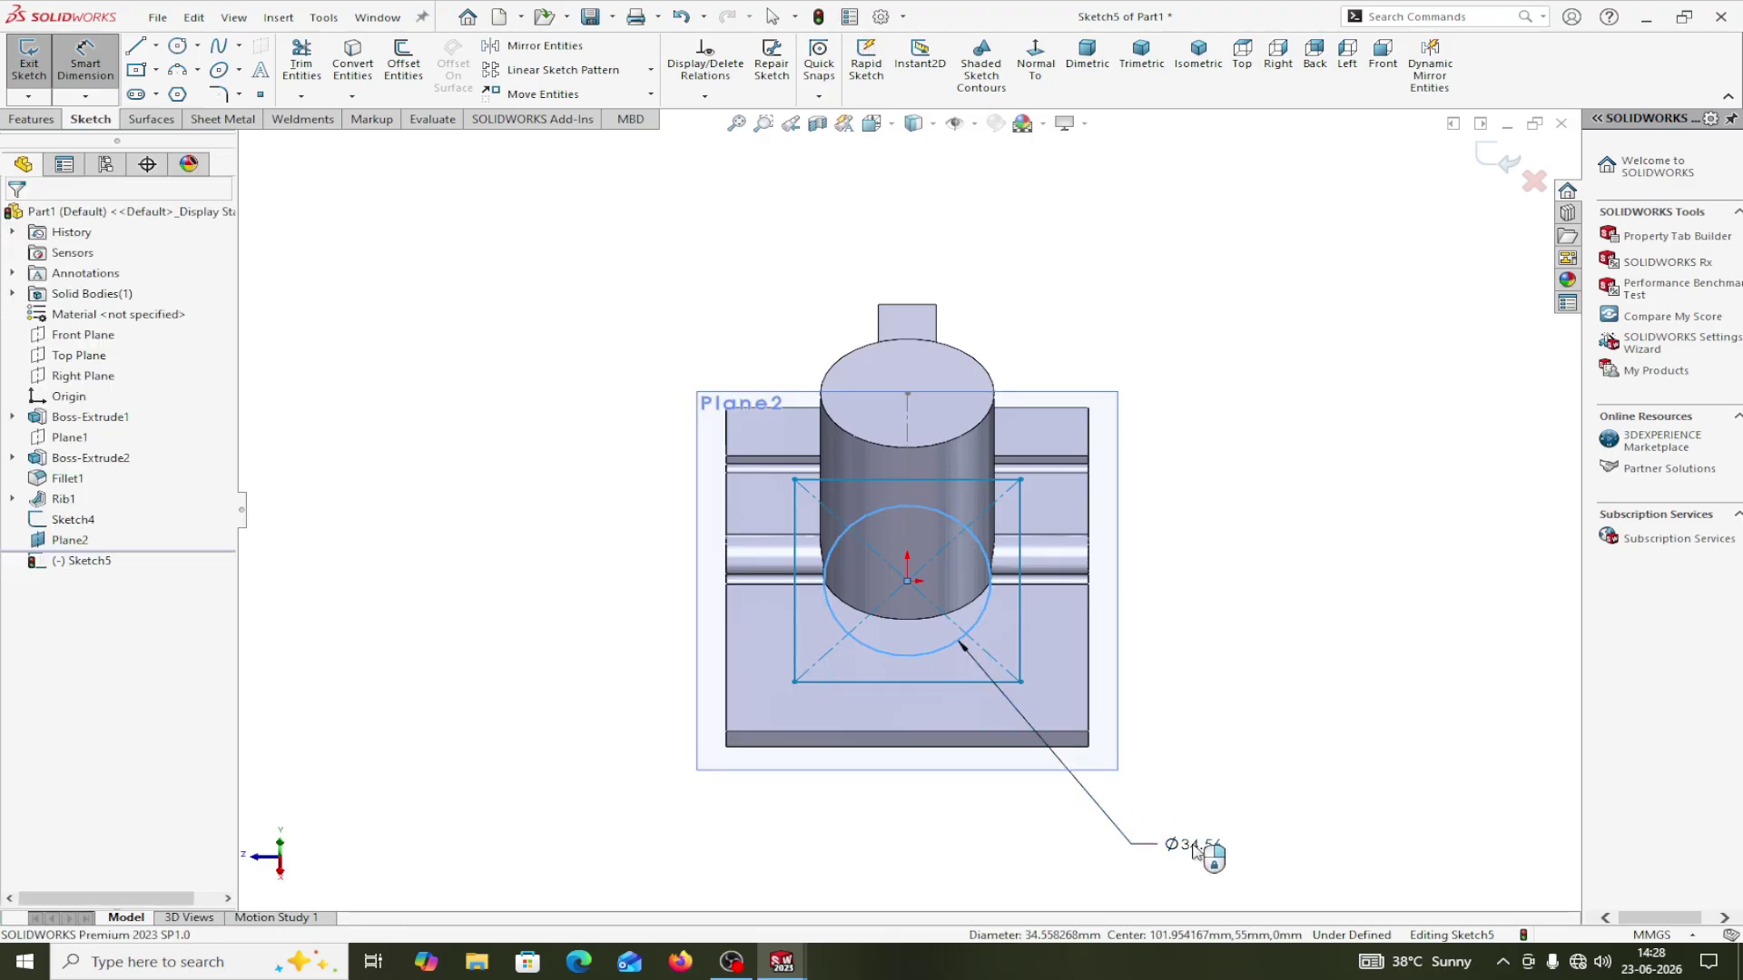
left_click(1195, 851)
type("3")
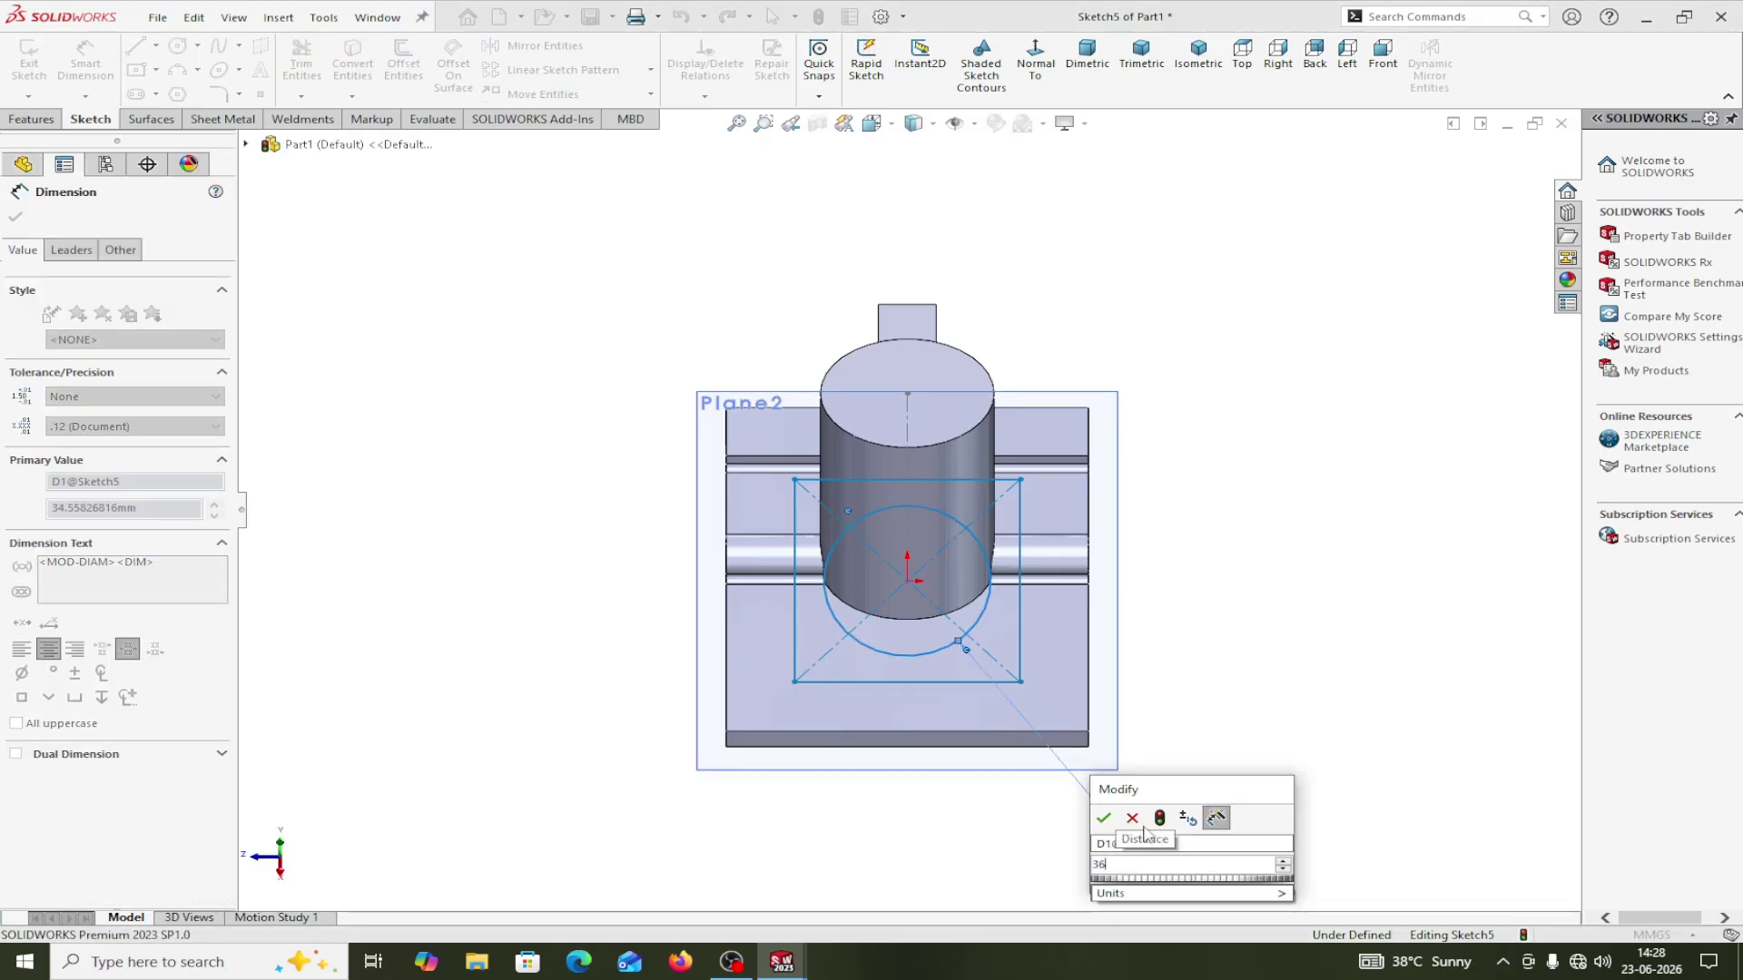
type("6")
left_click(1104, 818)
mouse_move(1237, 754)
middle_mouse_down()
mouse_move(1238, 724)
mouse_move(1305, 672)
mouse_move(1284, 471)
middle_mouse_up()
left_click(15, 219)
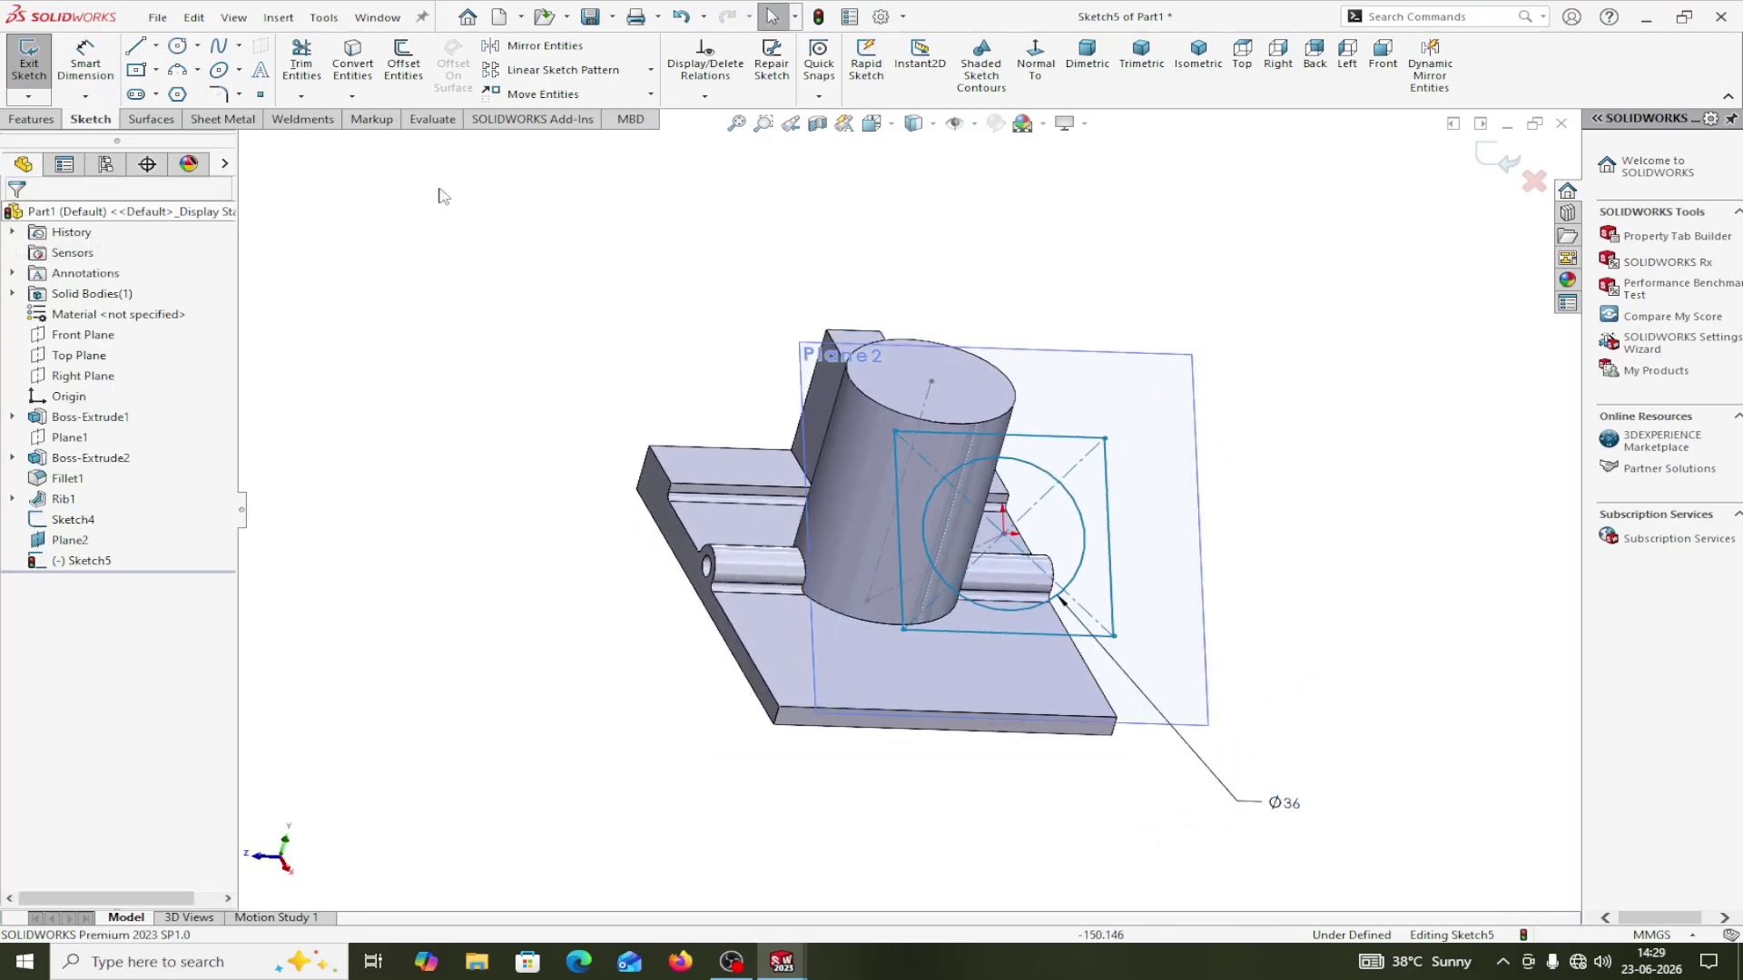
View the sketch face-on and set the square's vertical side length to 46 mm.
left_click(1035, 65)
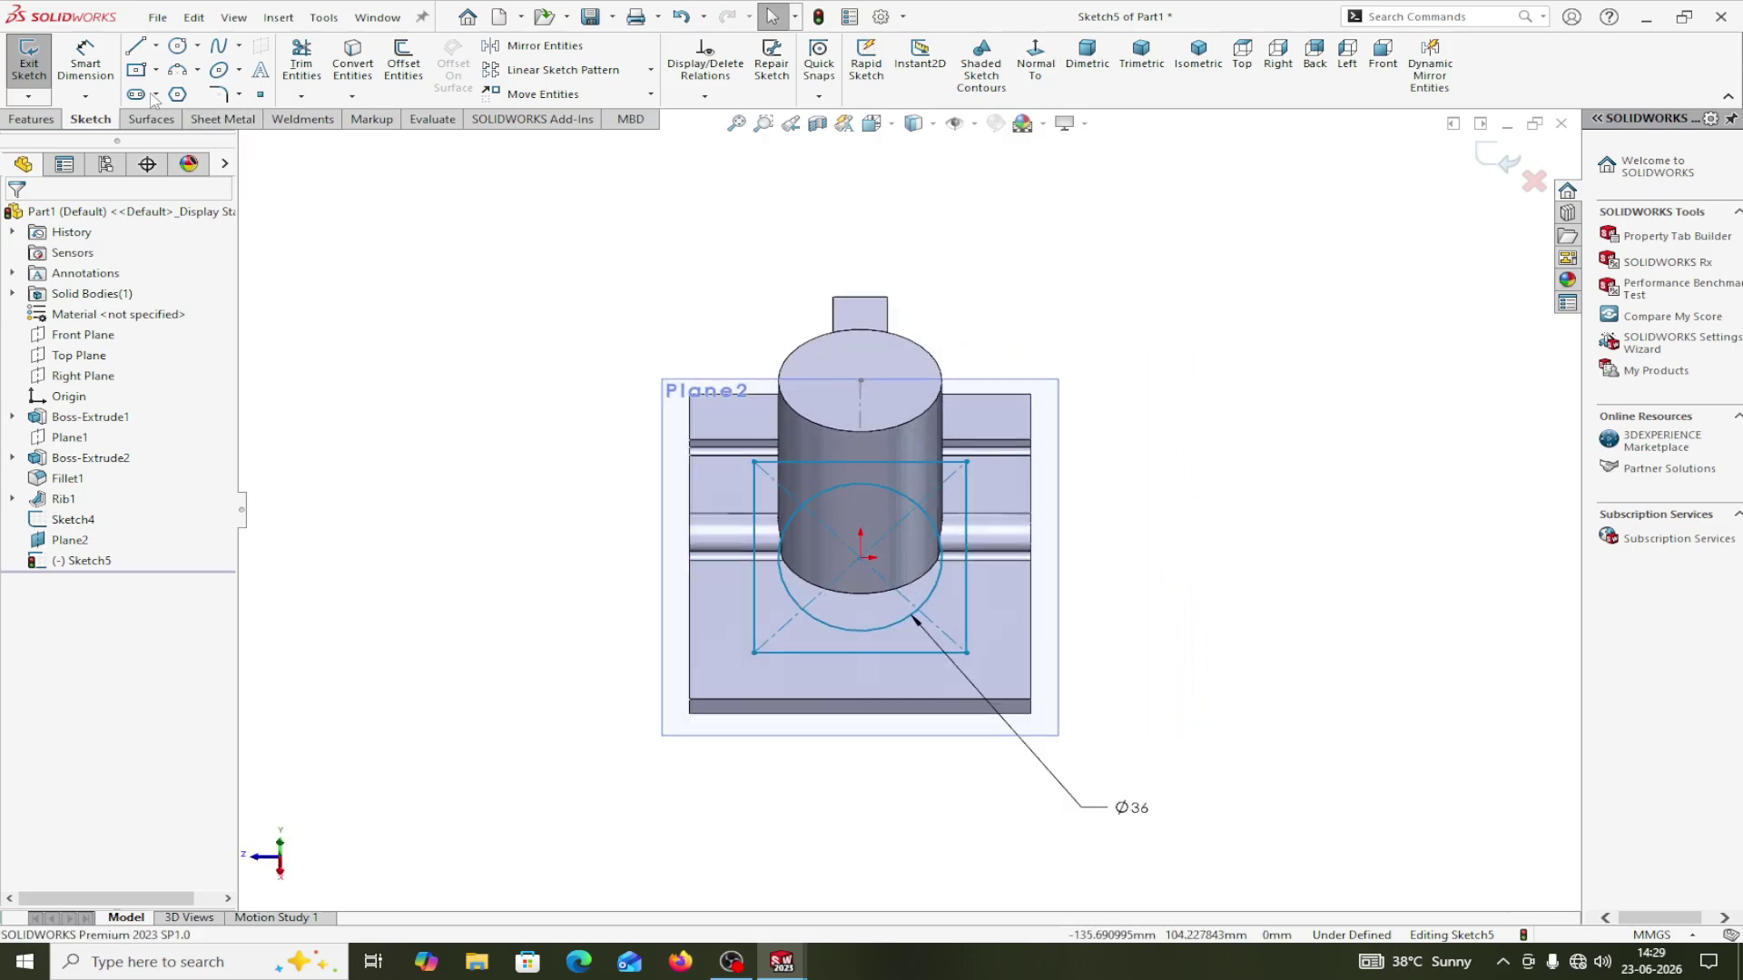
left_click(965, 505)
left_click(1171, 514)
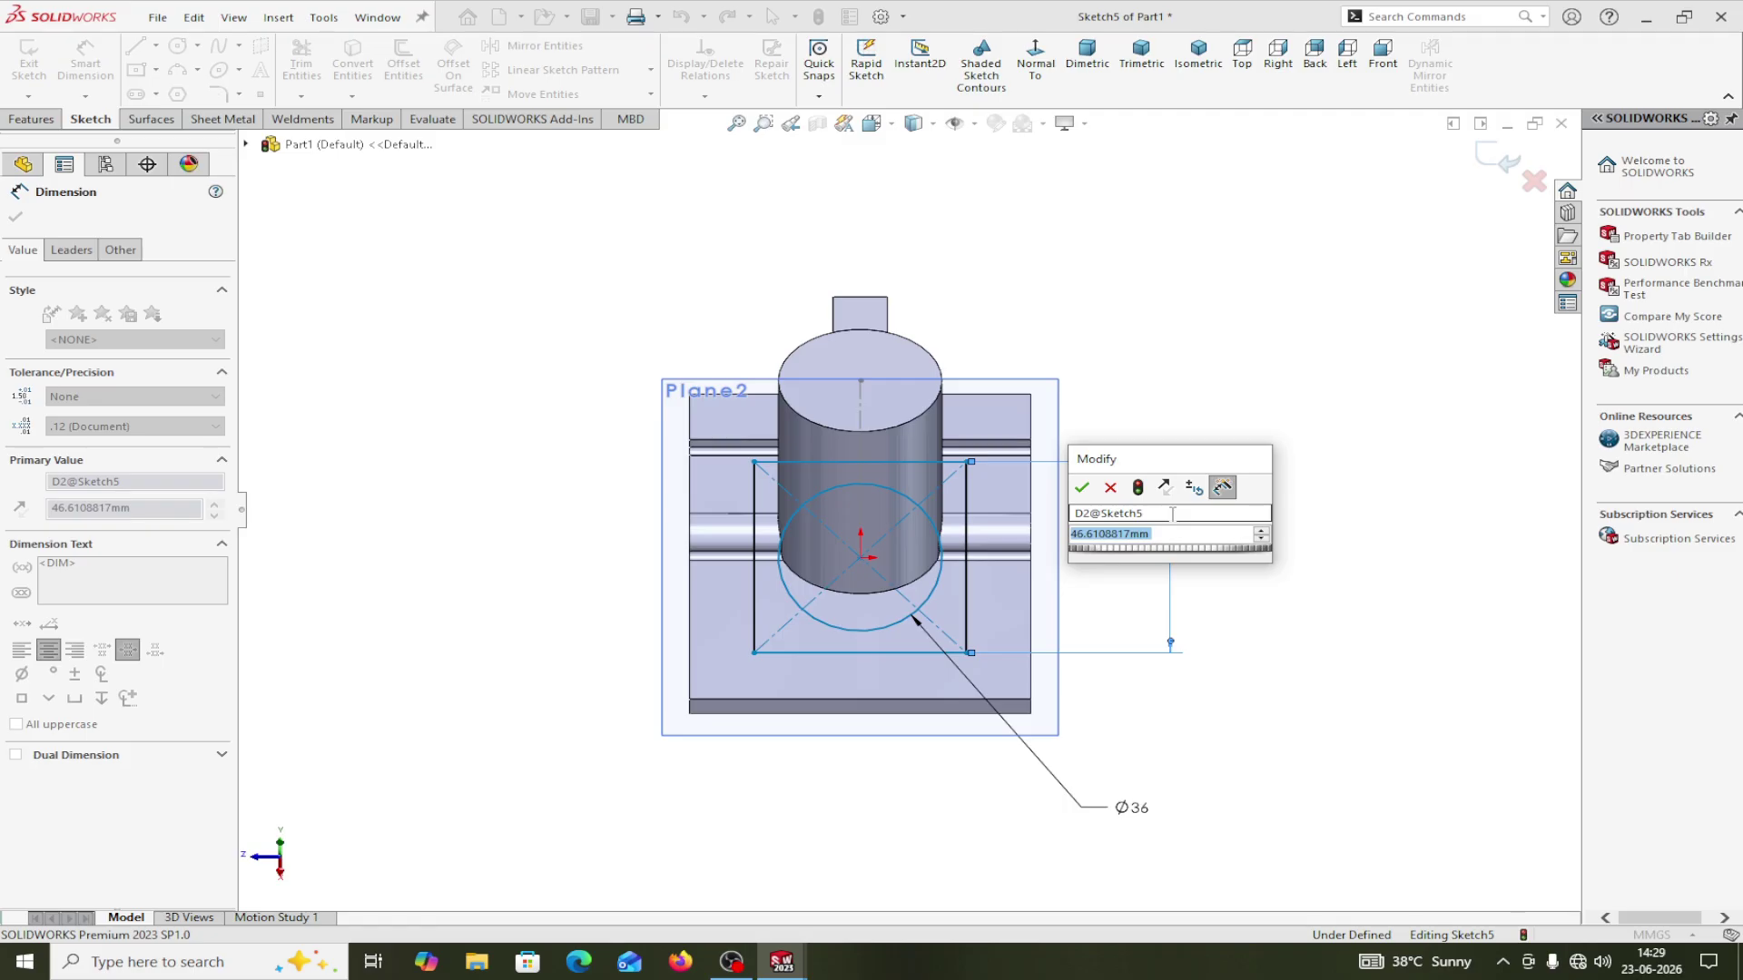
type("46")
key("Return")
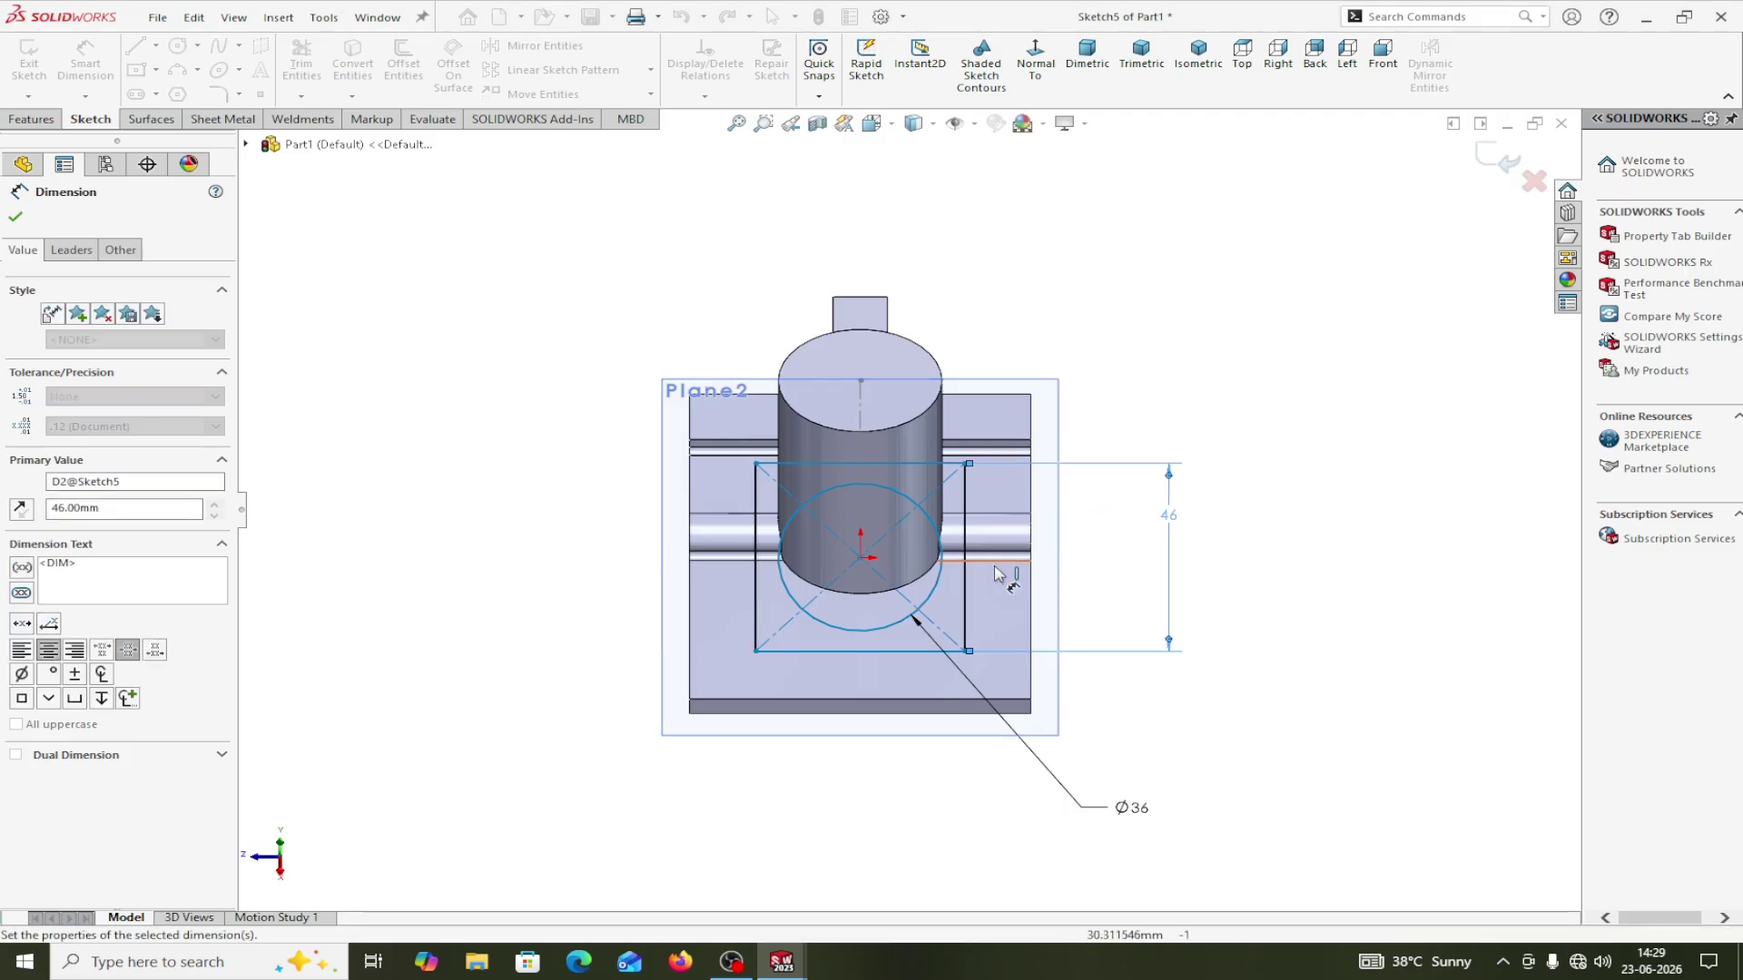
left_click(945, 597)
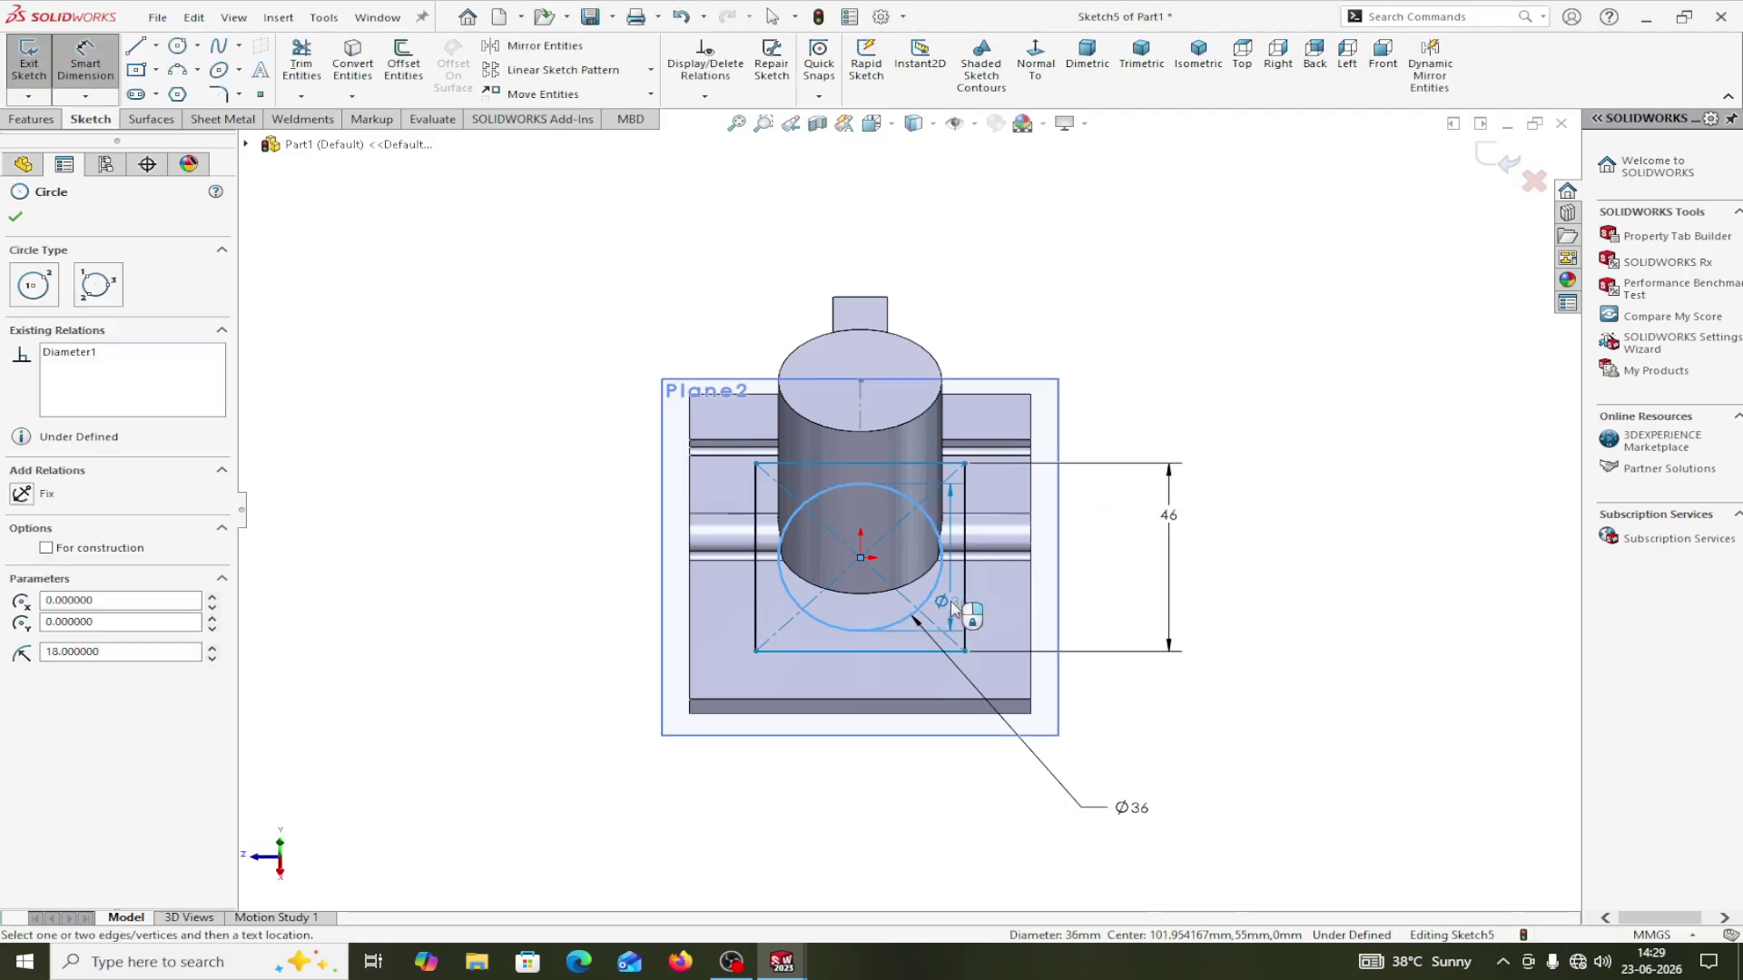
key("Escape")
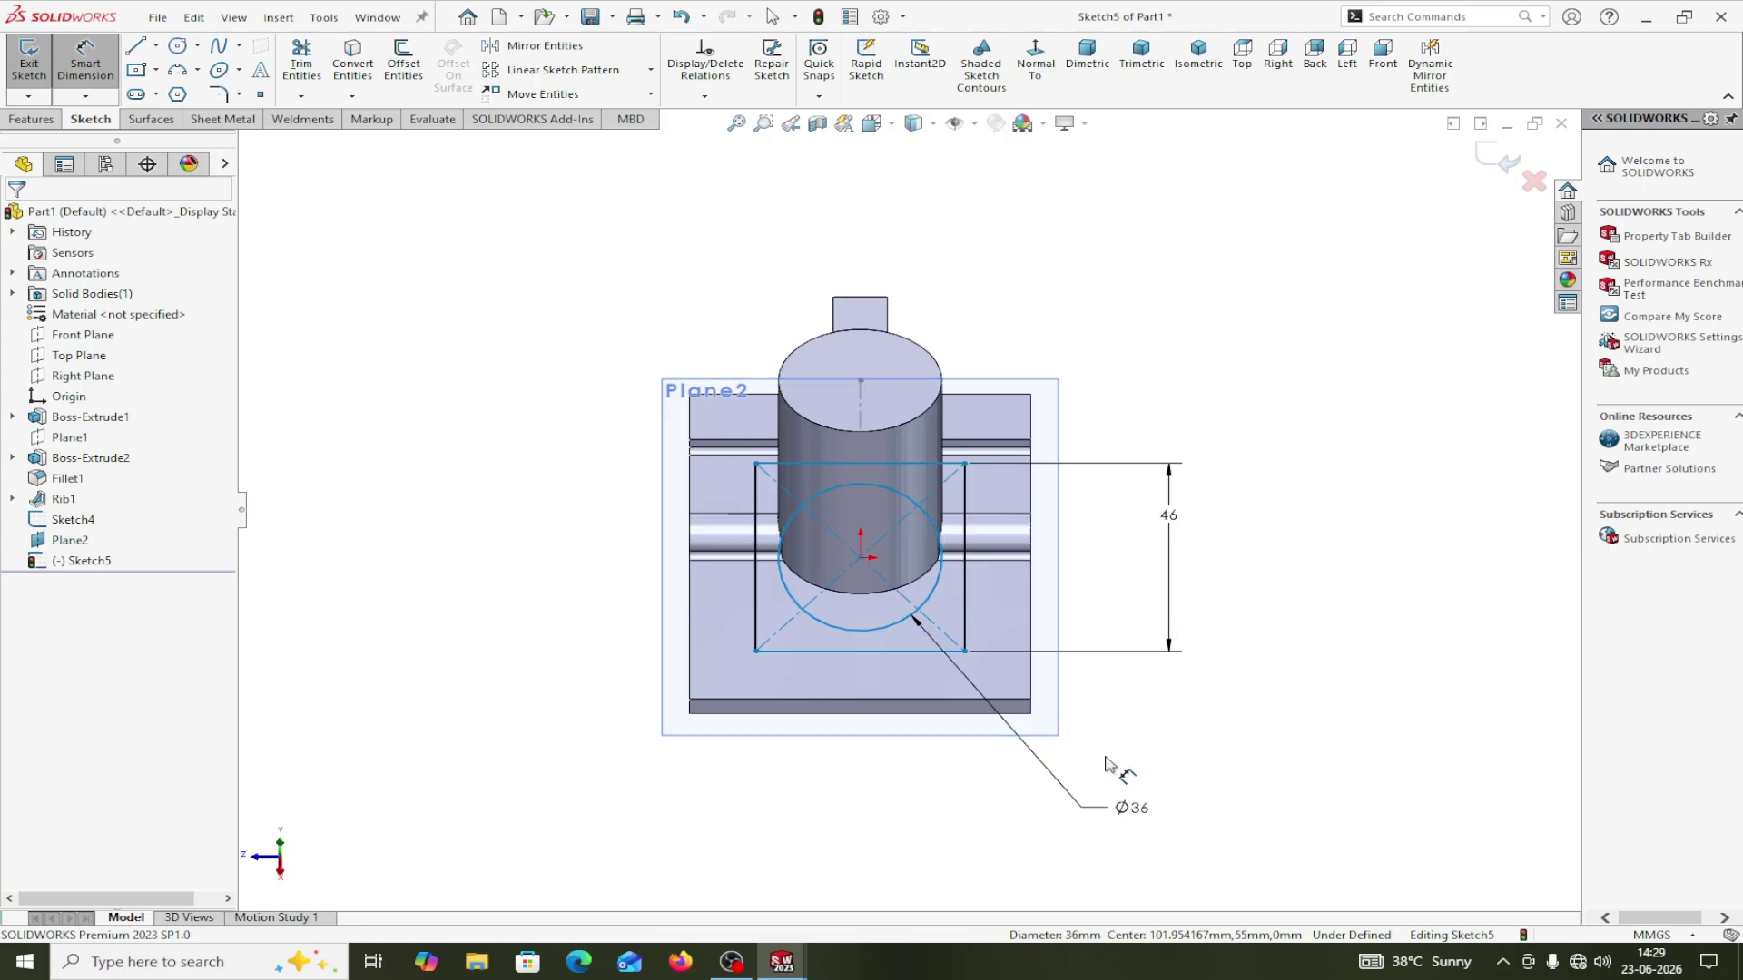
Delete the circle's diameter dimension and dimension the circle again at 36 mm.
middle_click_drag(1100, 750, 1156, 704)
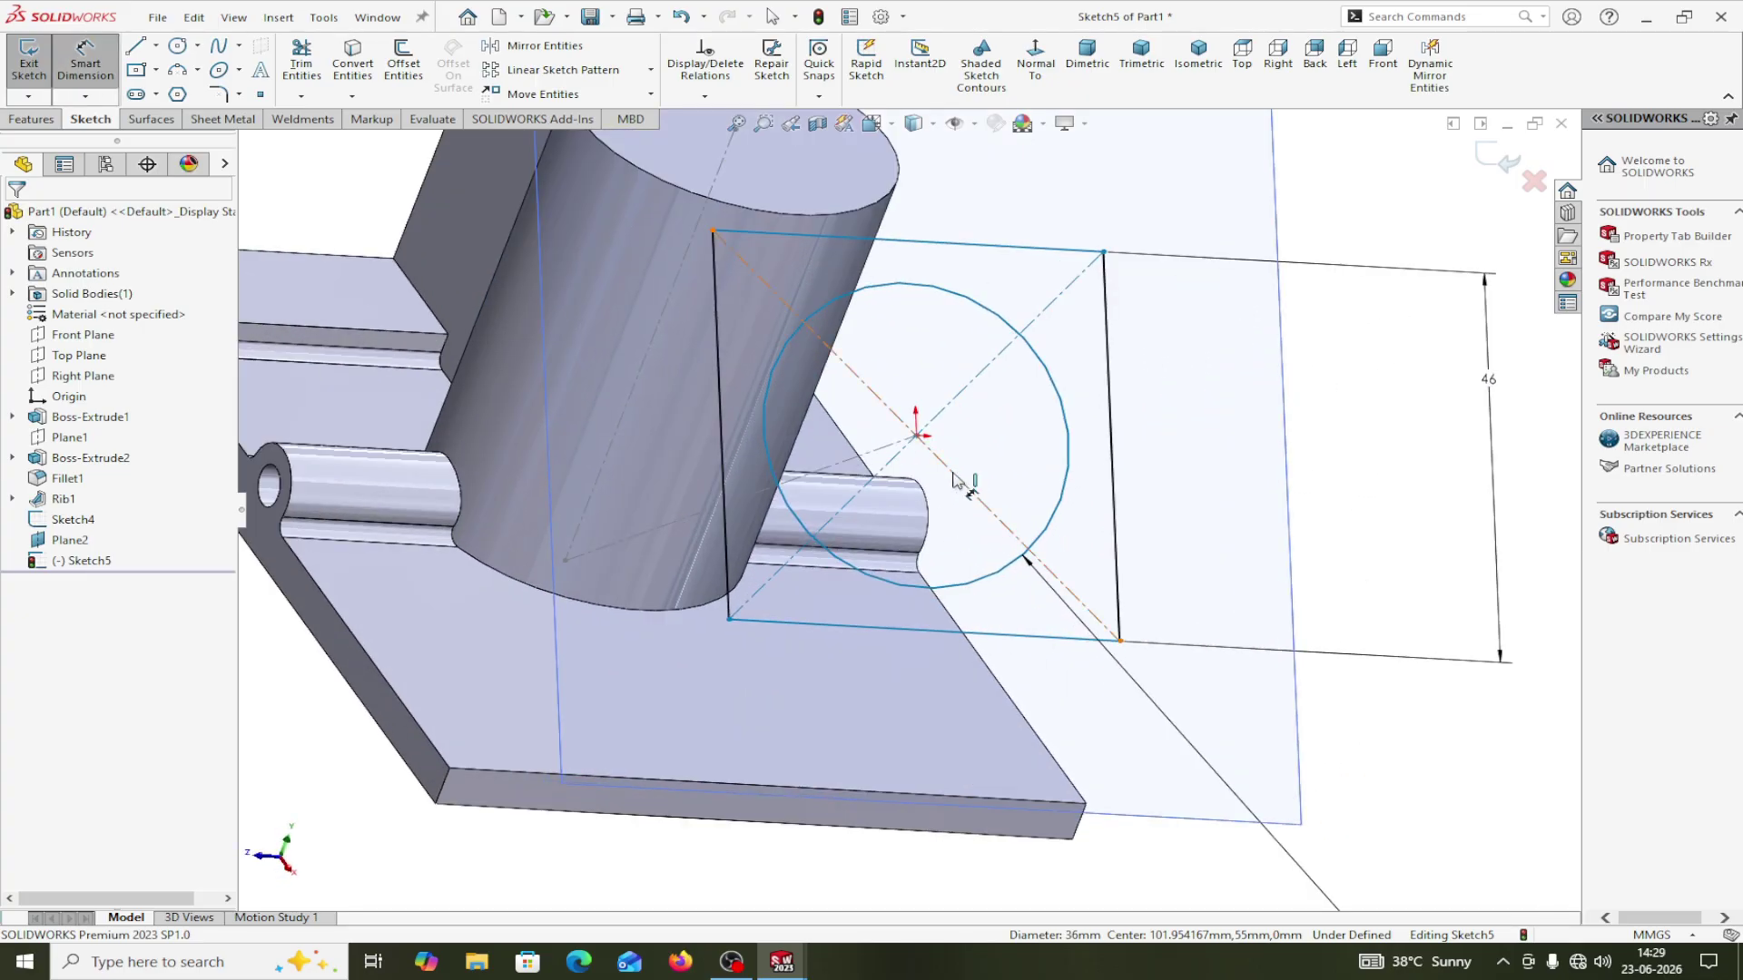
scroll(939, 498, "up", 2)
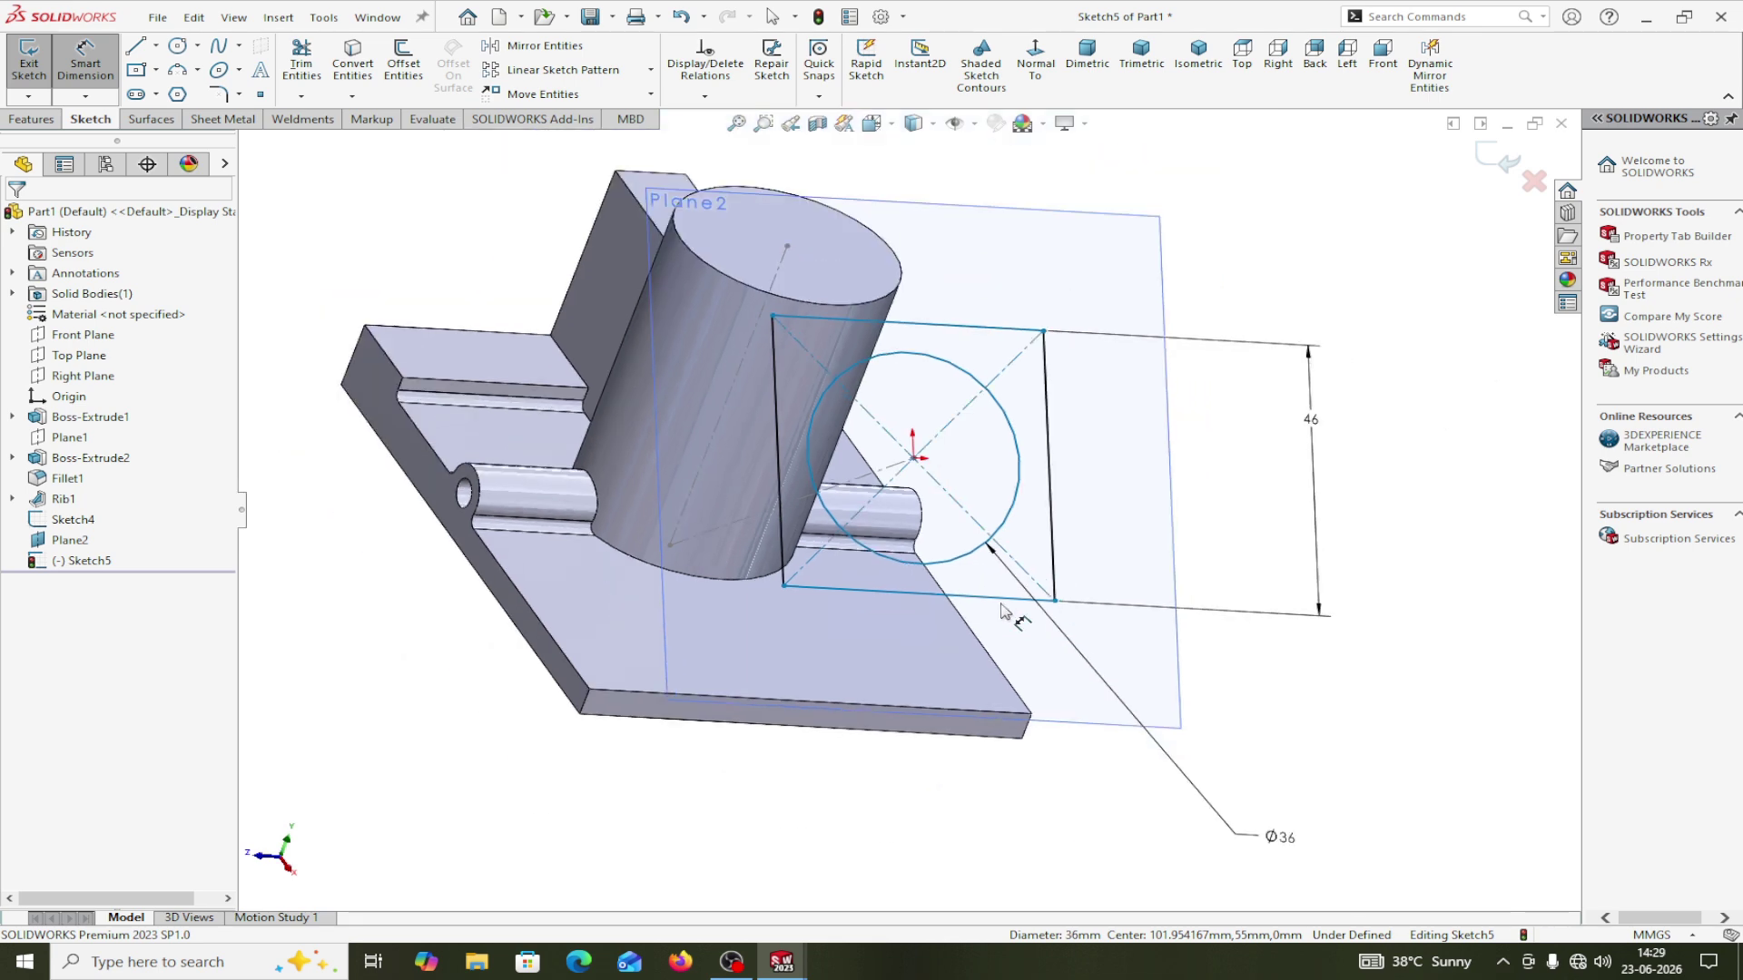
left_click(1287, 846)
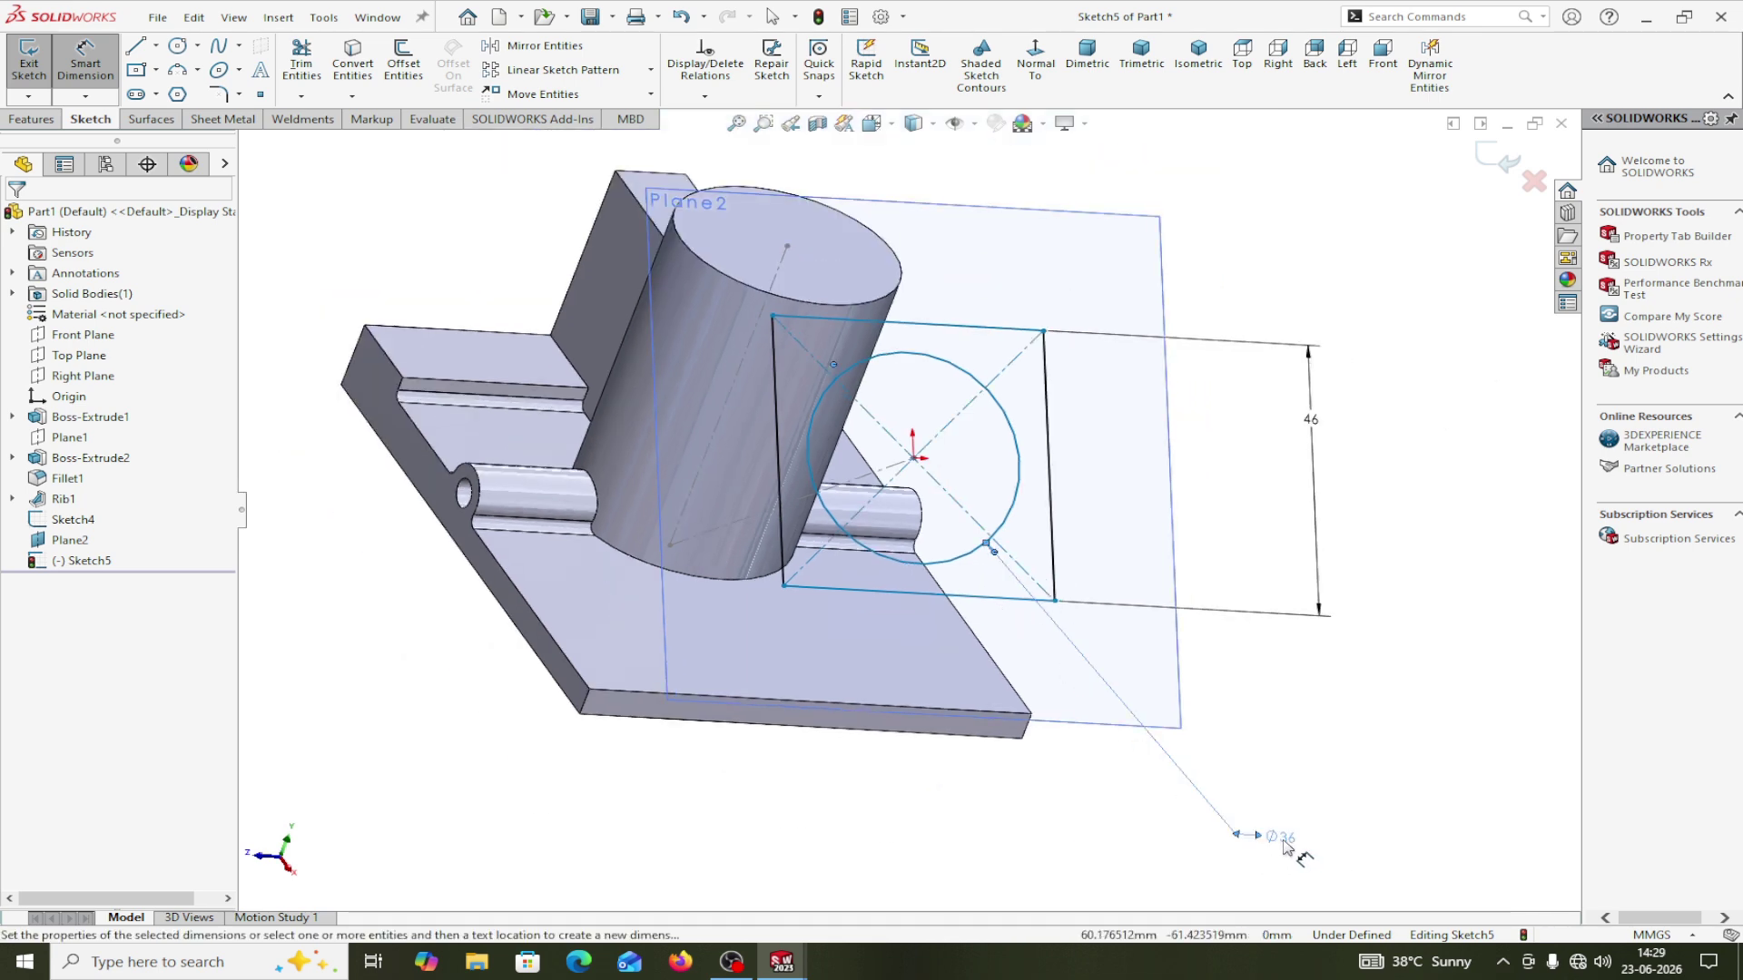
key("Delete")
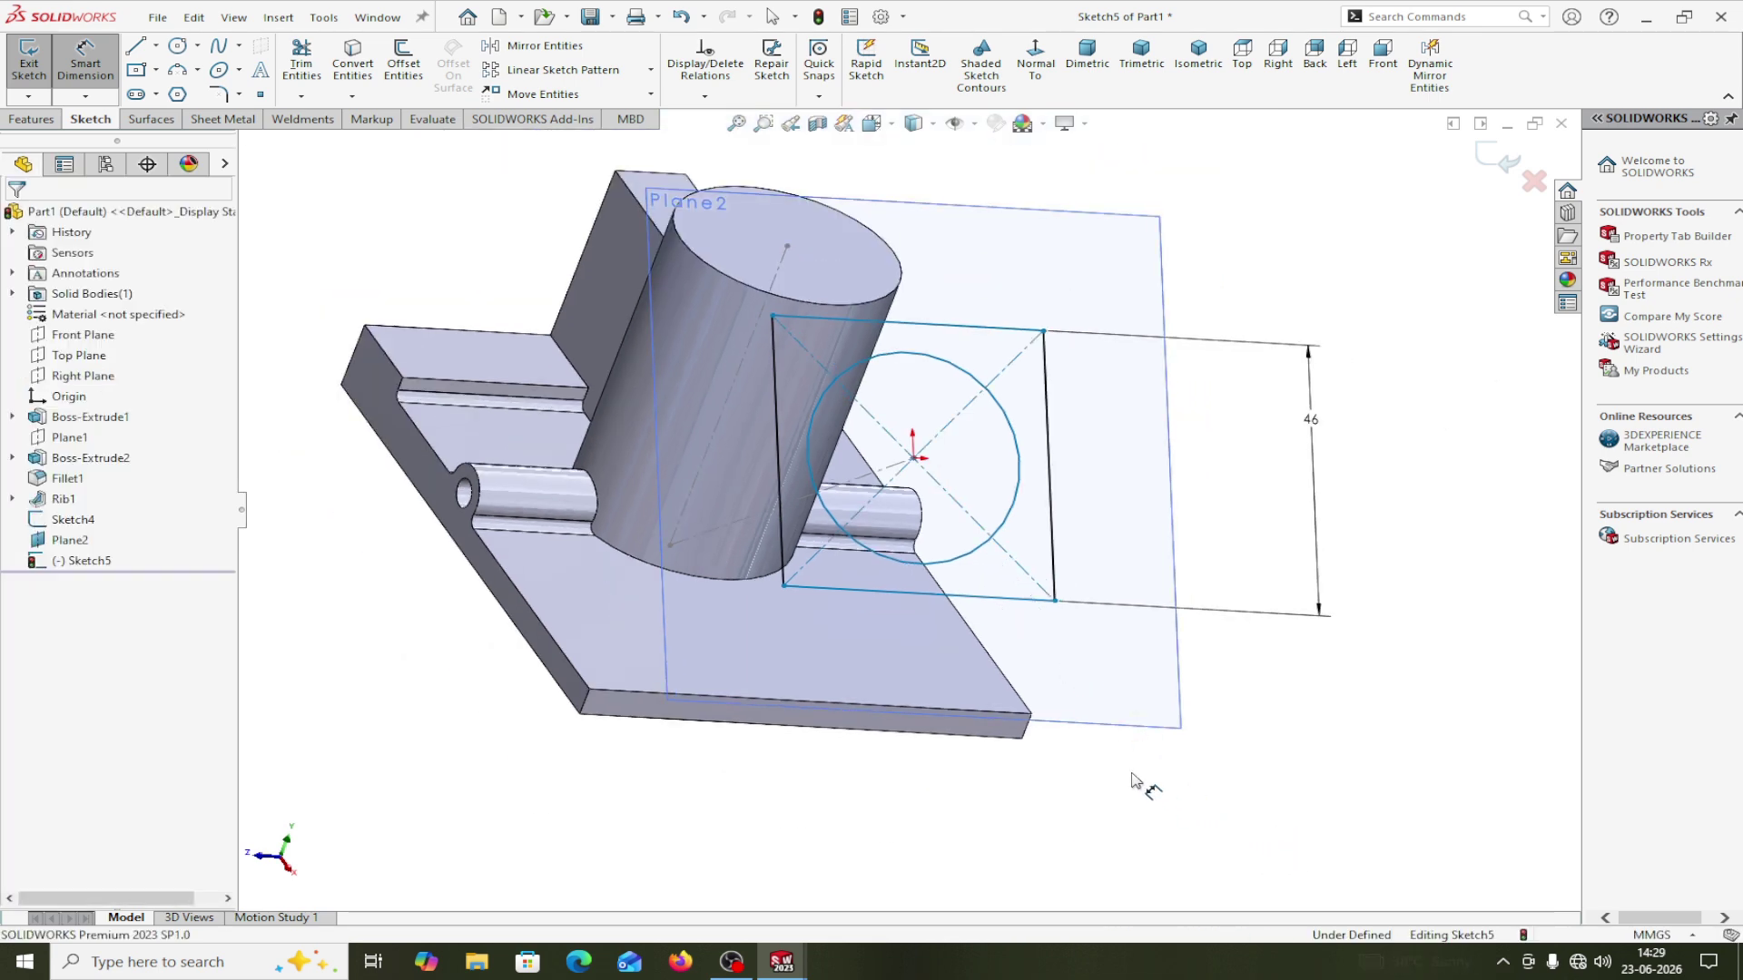
left_click(980, 556)
left_click(1205, 826)
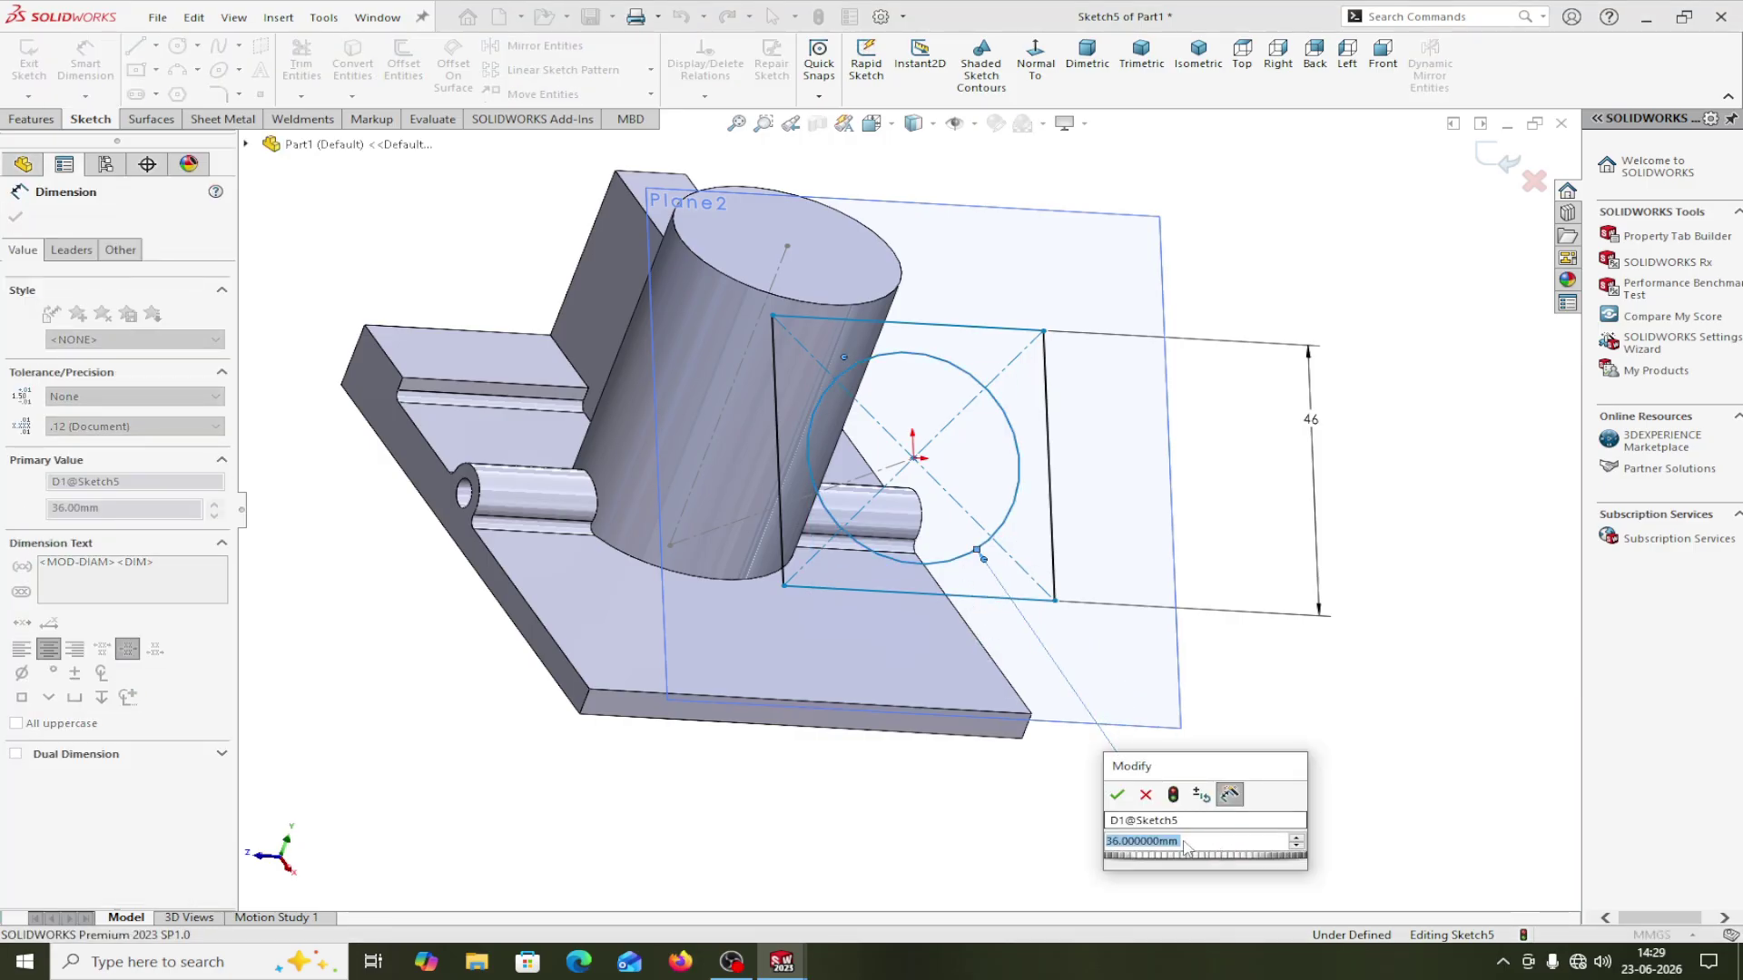
left_click(1119, 795)
mouse_move(1152, 794)
middle_mouse_down()
mouse_move(1089, 818)
mouse_move(1179, 809)
mouse_move(1229, 771)
mouse_move(1257, 780)
mouse_move(1153, 799)
middle_mouse_up()
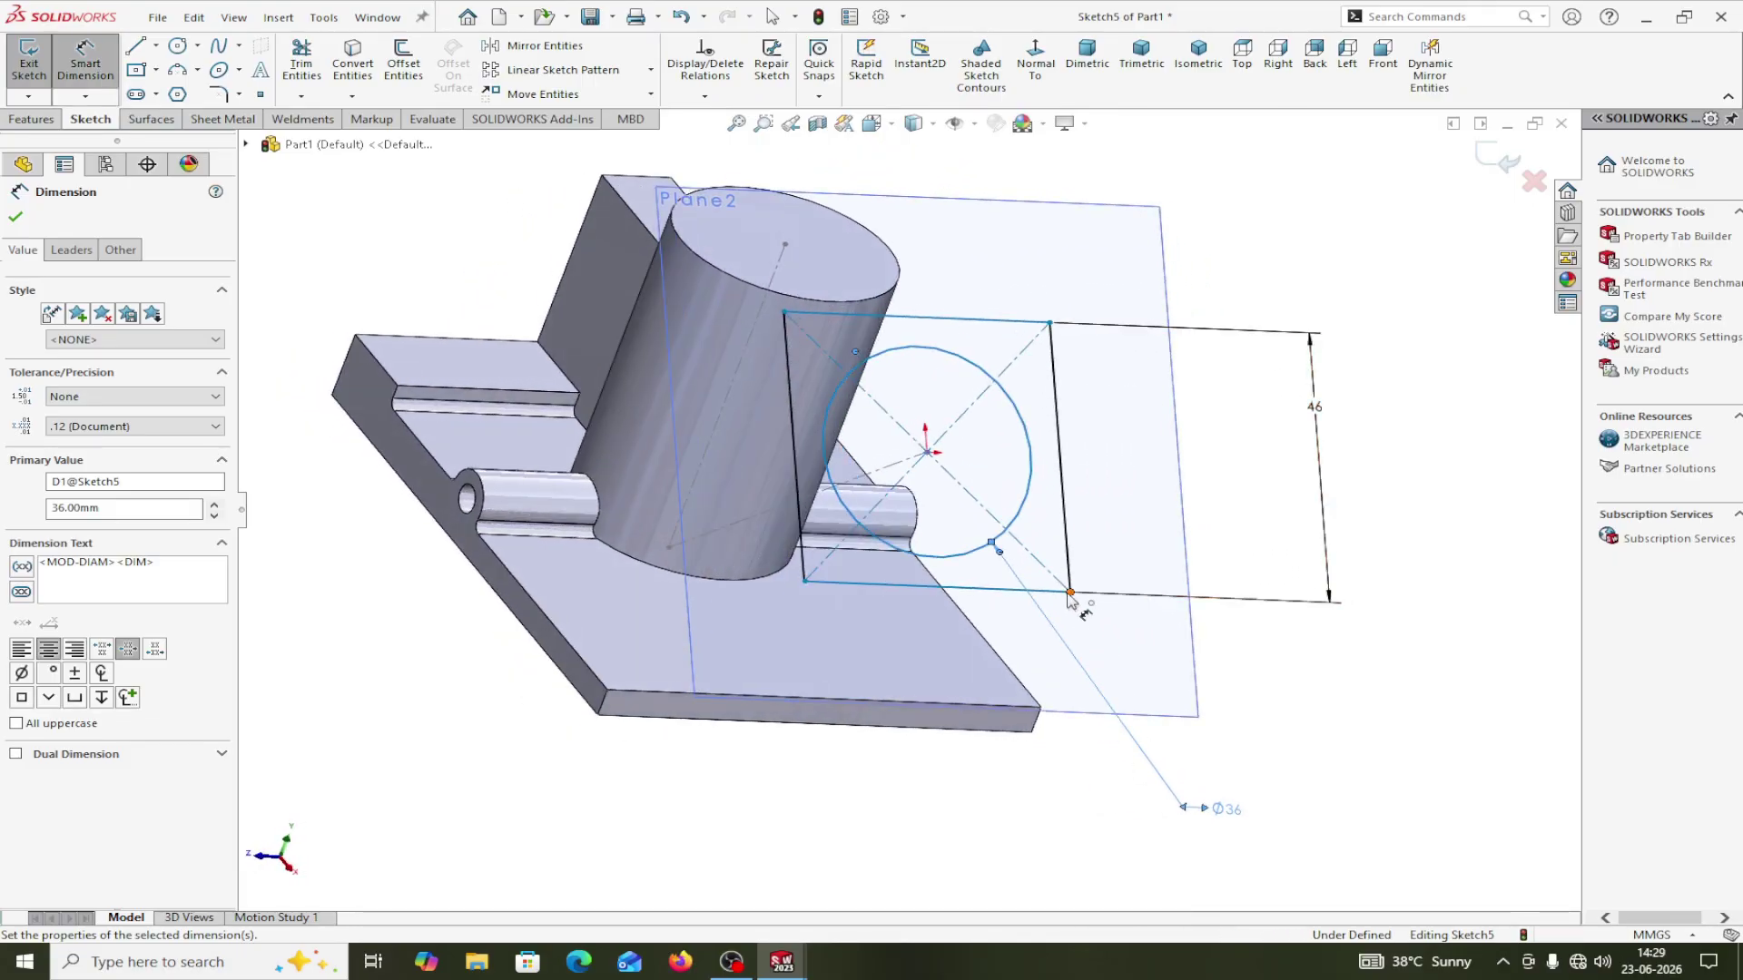
Delete the circle inside the square along with its diameter dimension.
left_click(962, 558)
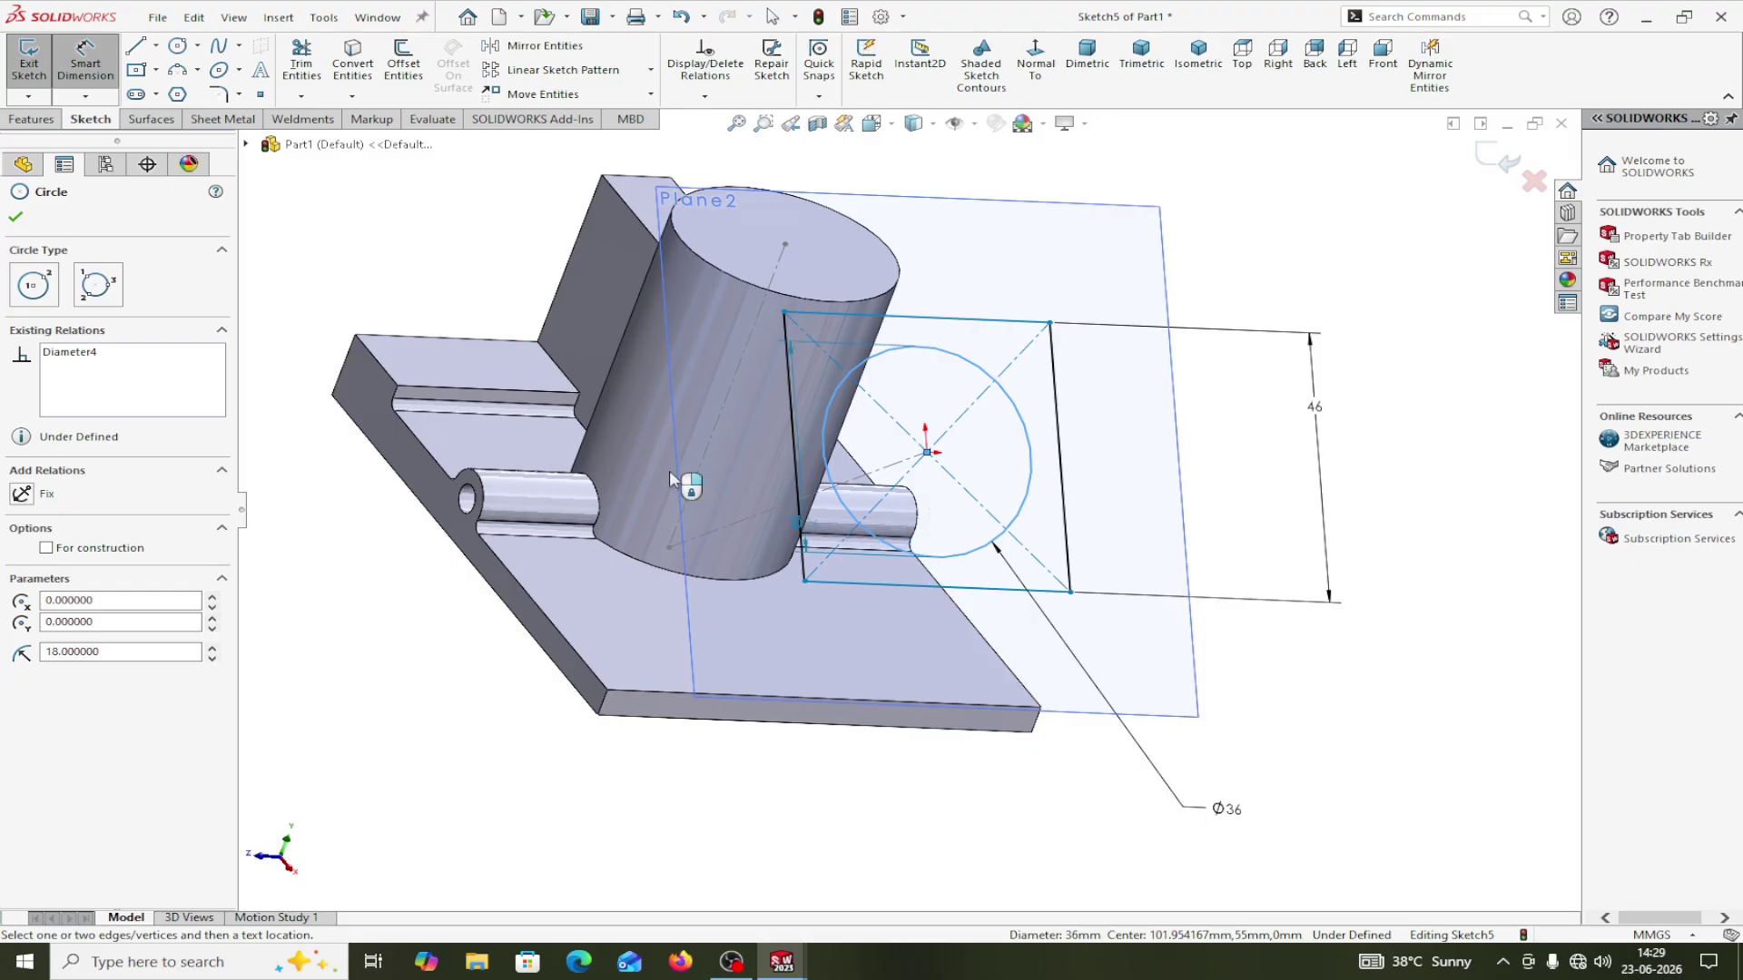
left_click(16, 218)
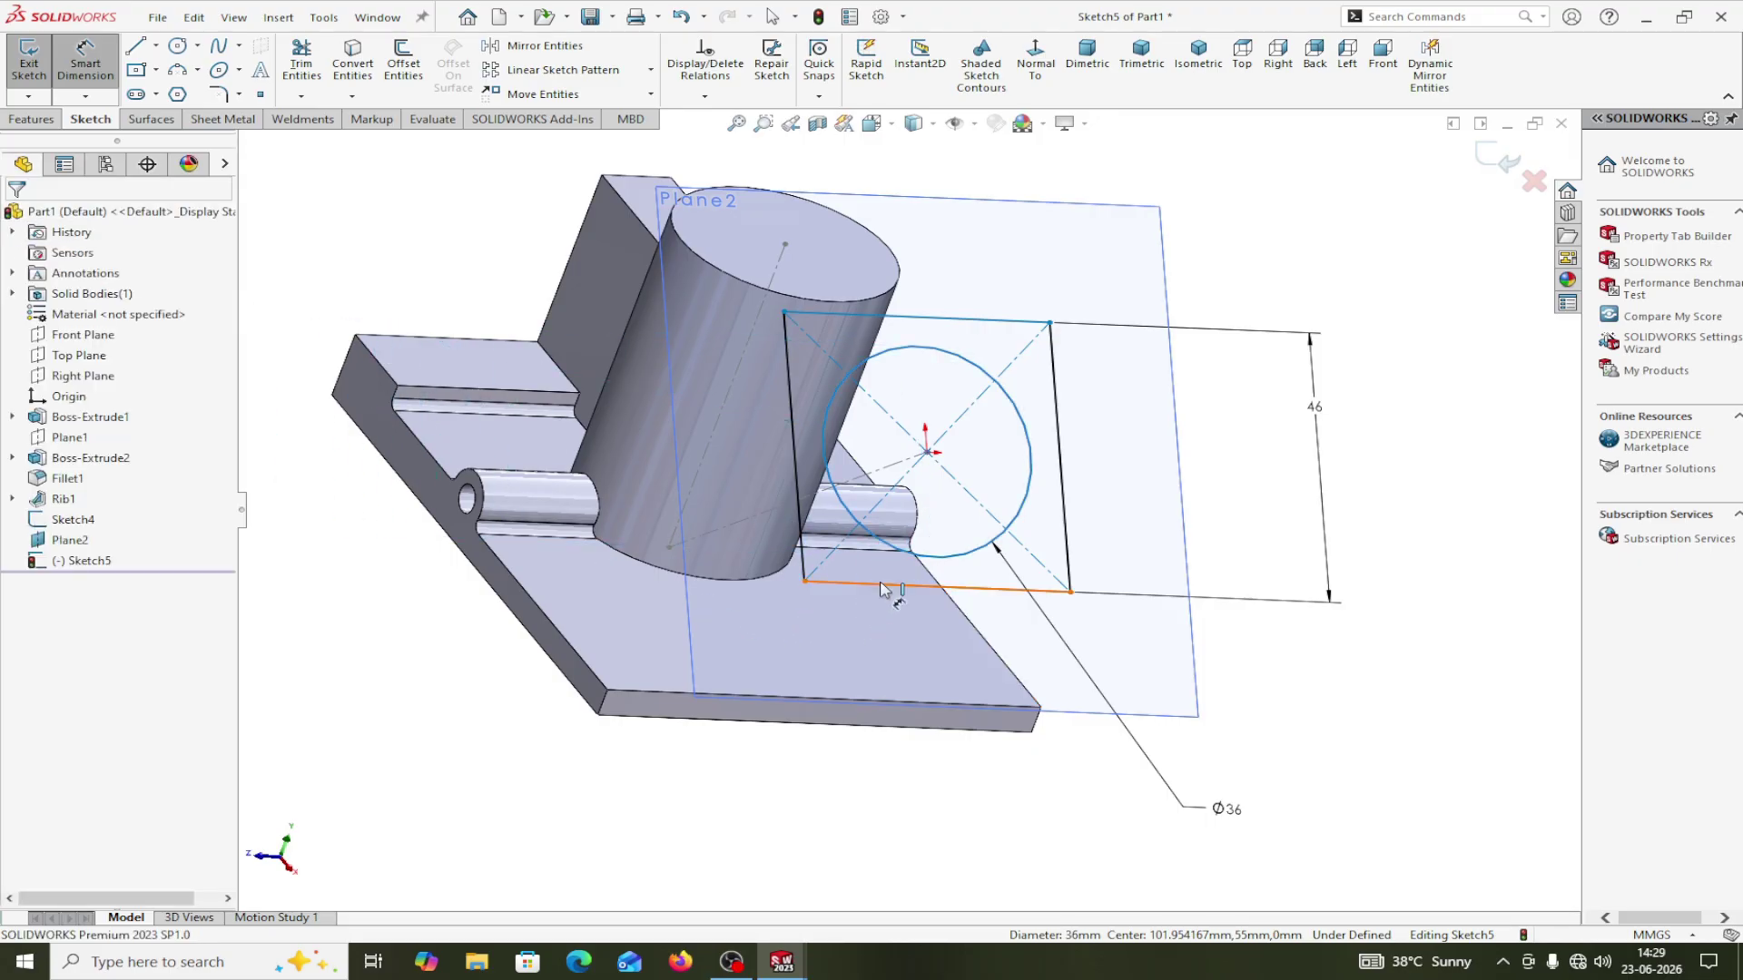
left_click(948, 559)
key("Delete")
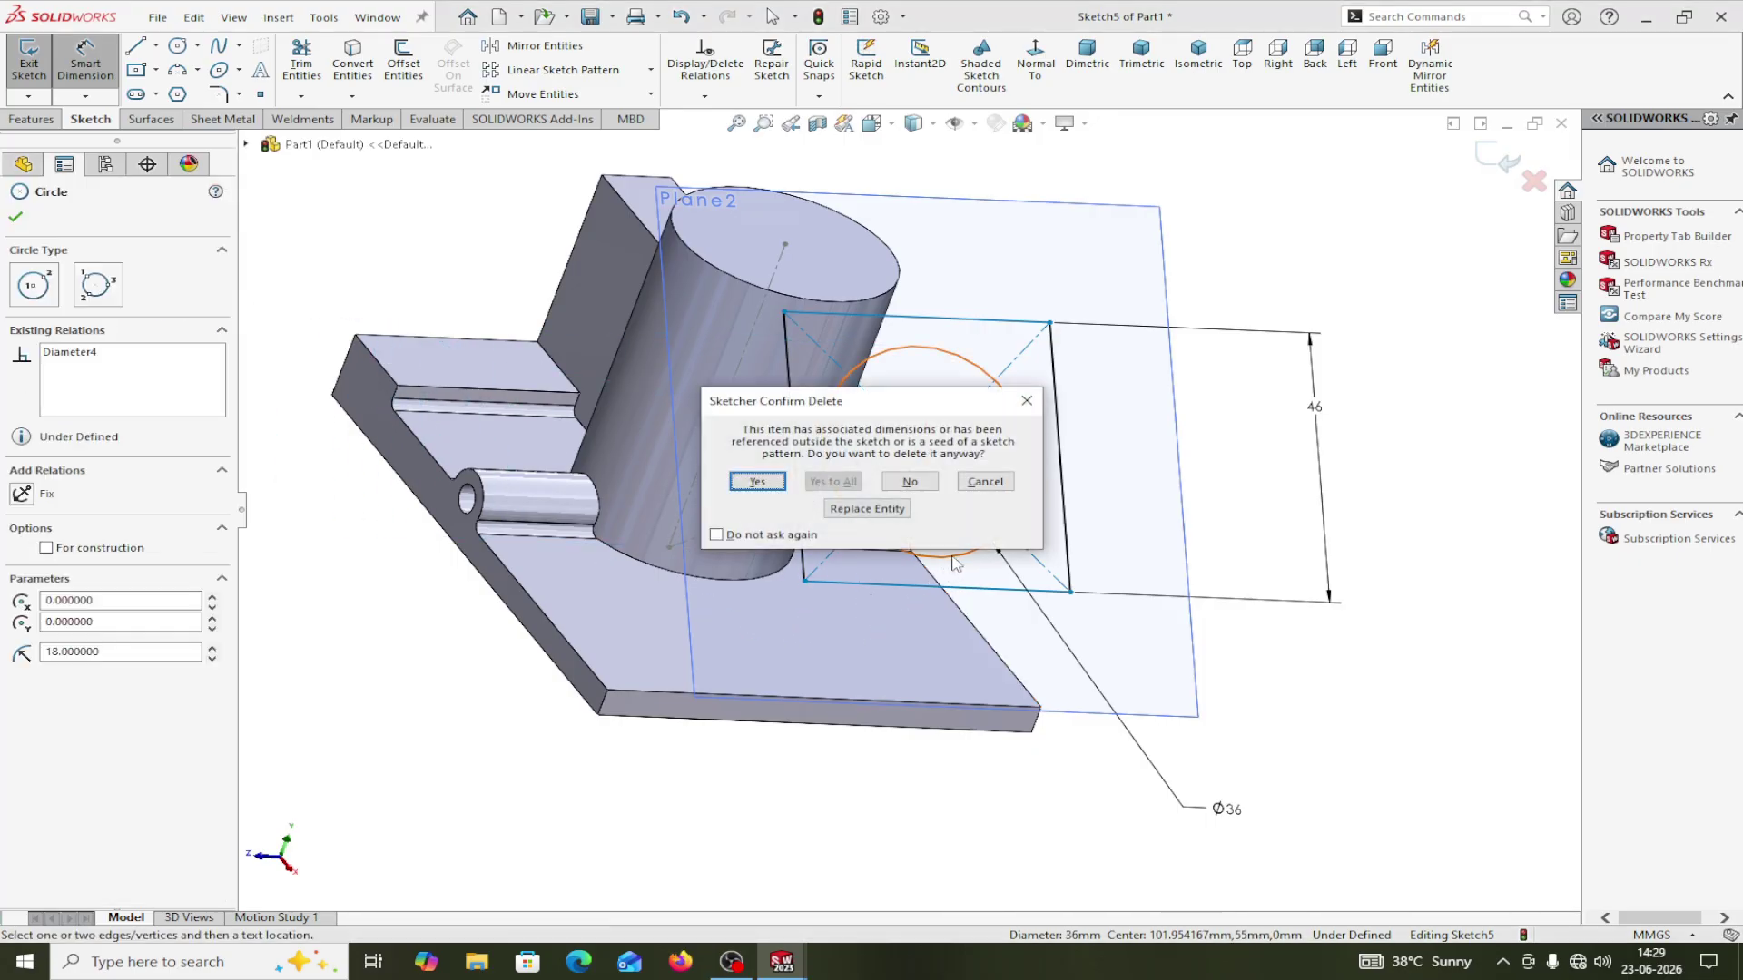
left_click(783, 486)
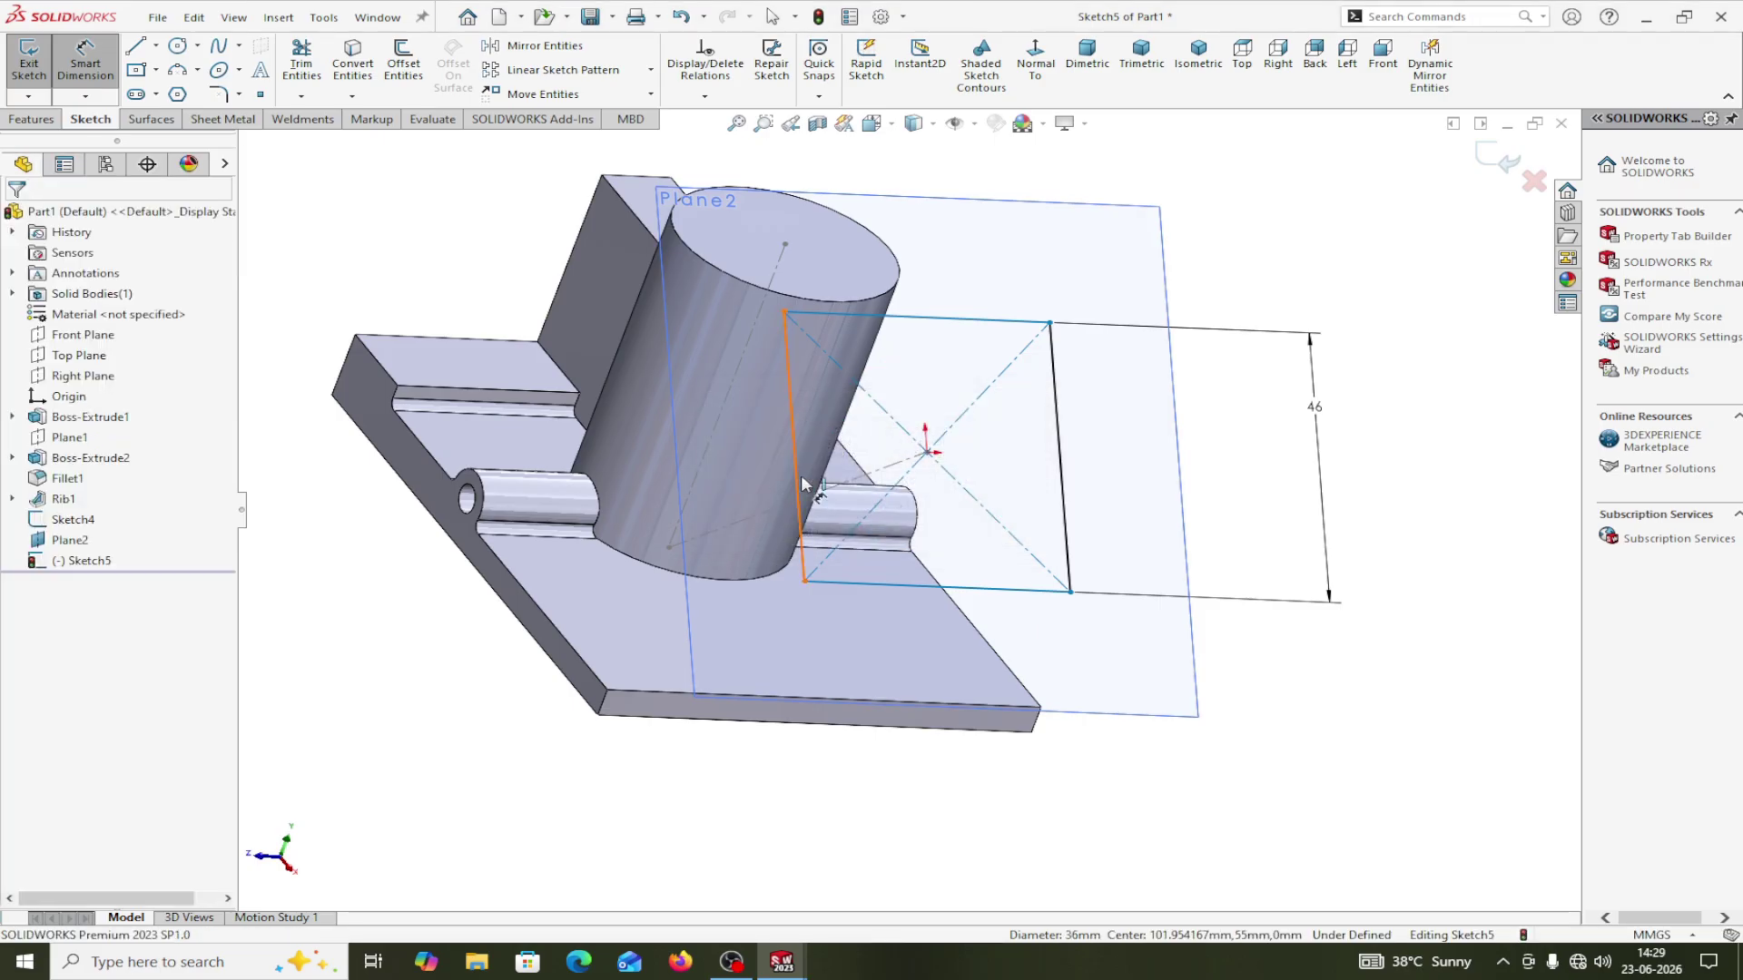
Try to add a length dimension to the square's lower horizontal side.
middle_click_drag(1319, 712, 1201, 720)
key("d")
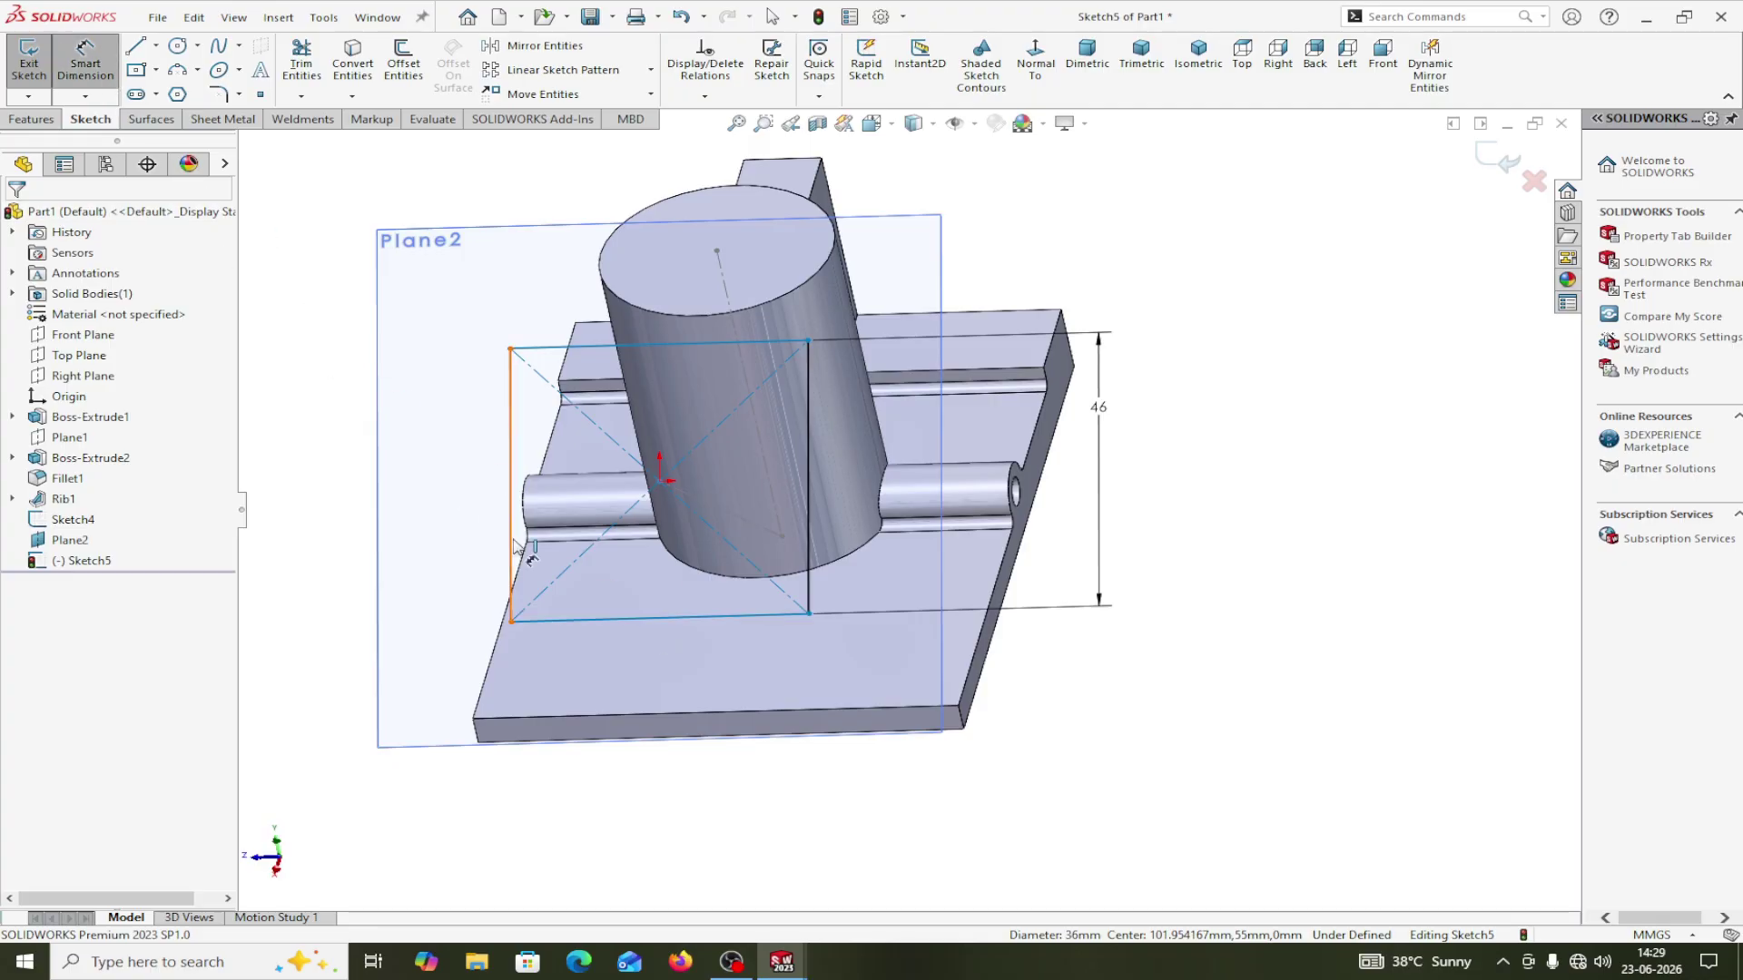
left_click(1036, 64)
left_click(844, 681)
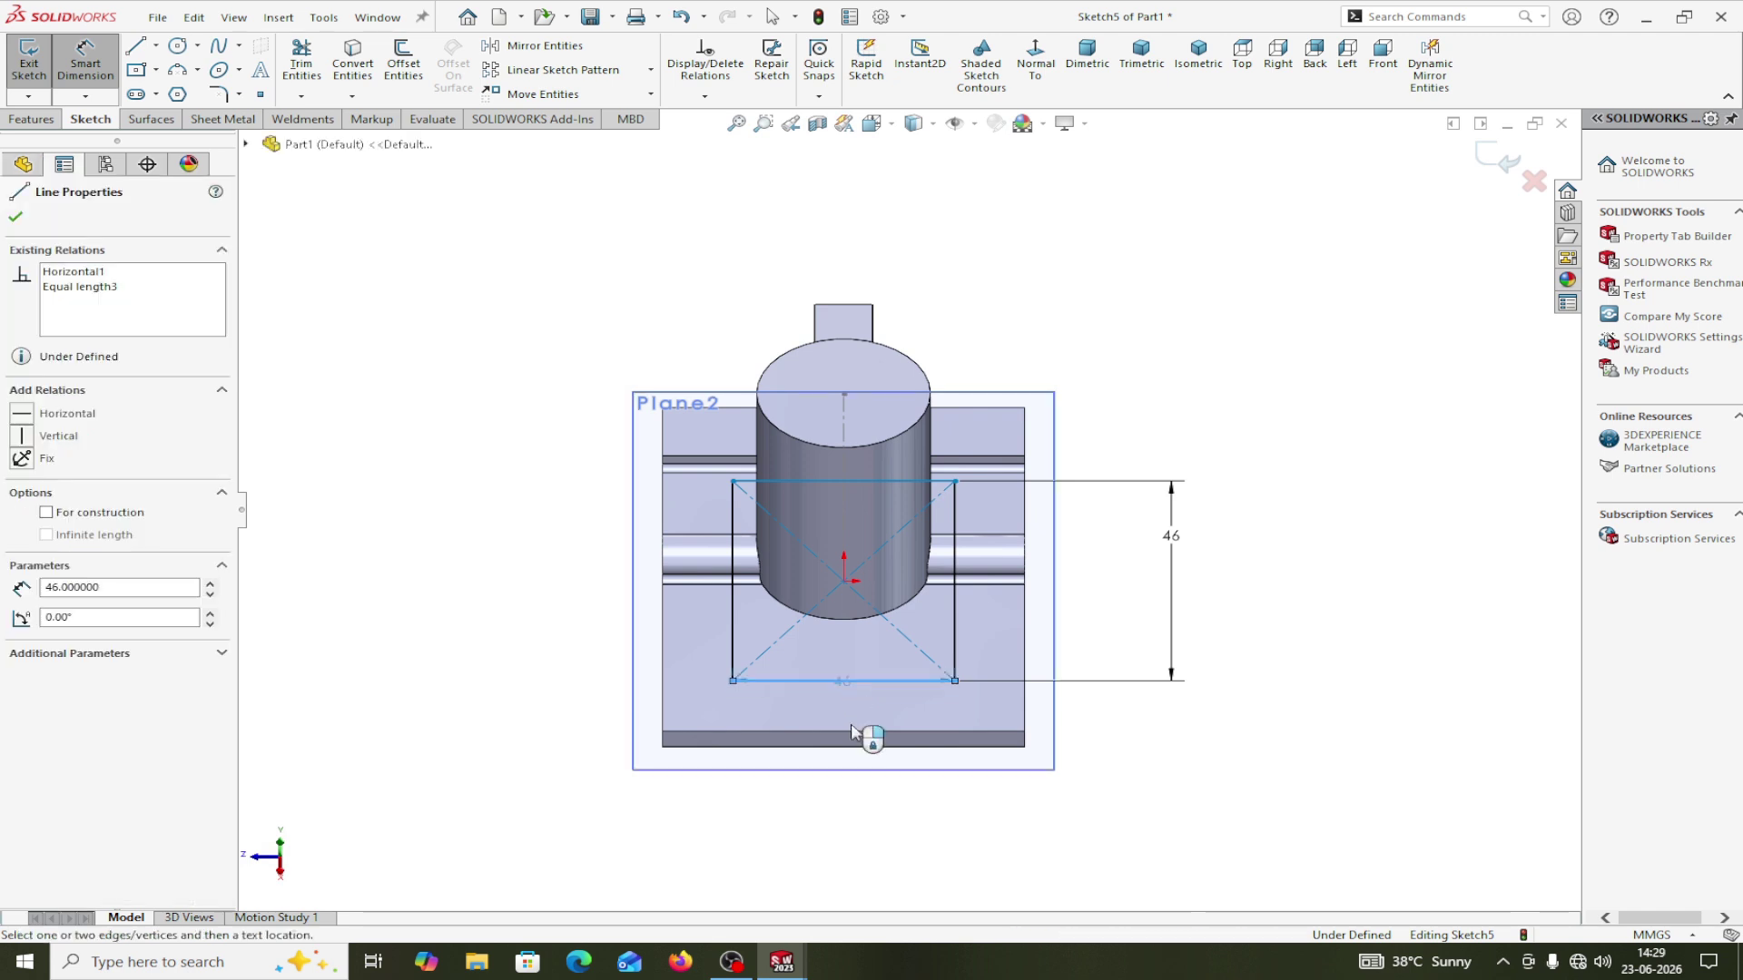
left_click(849, 823)
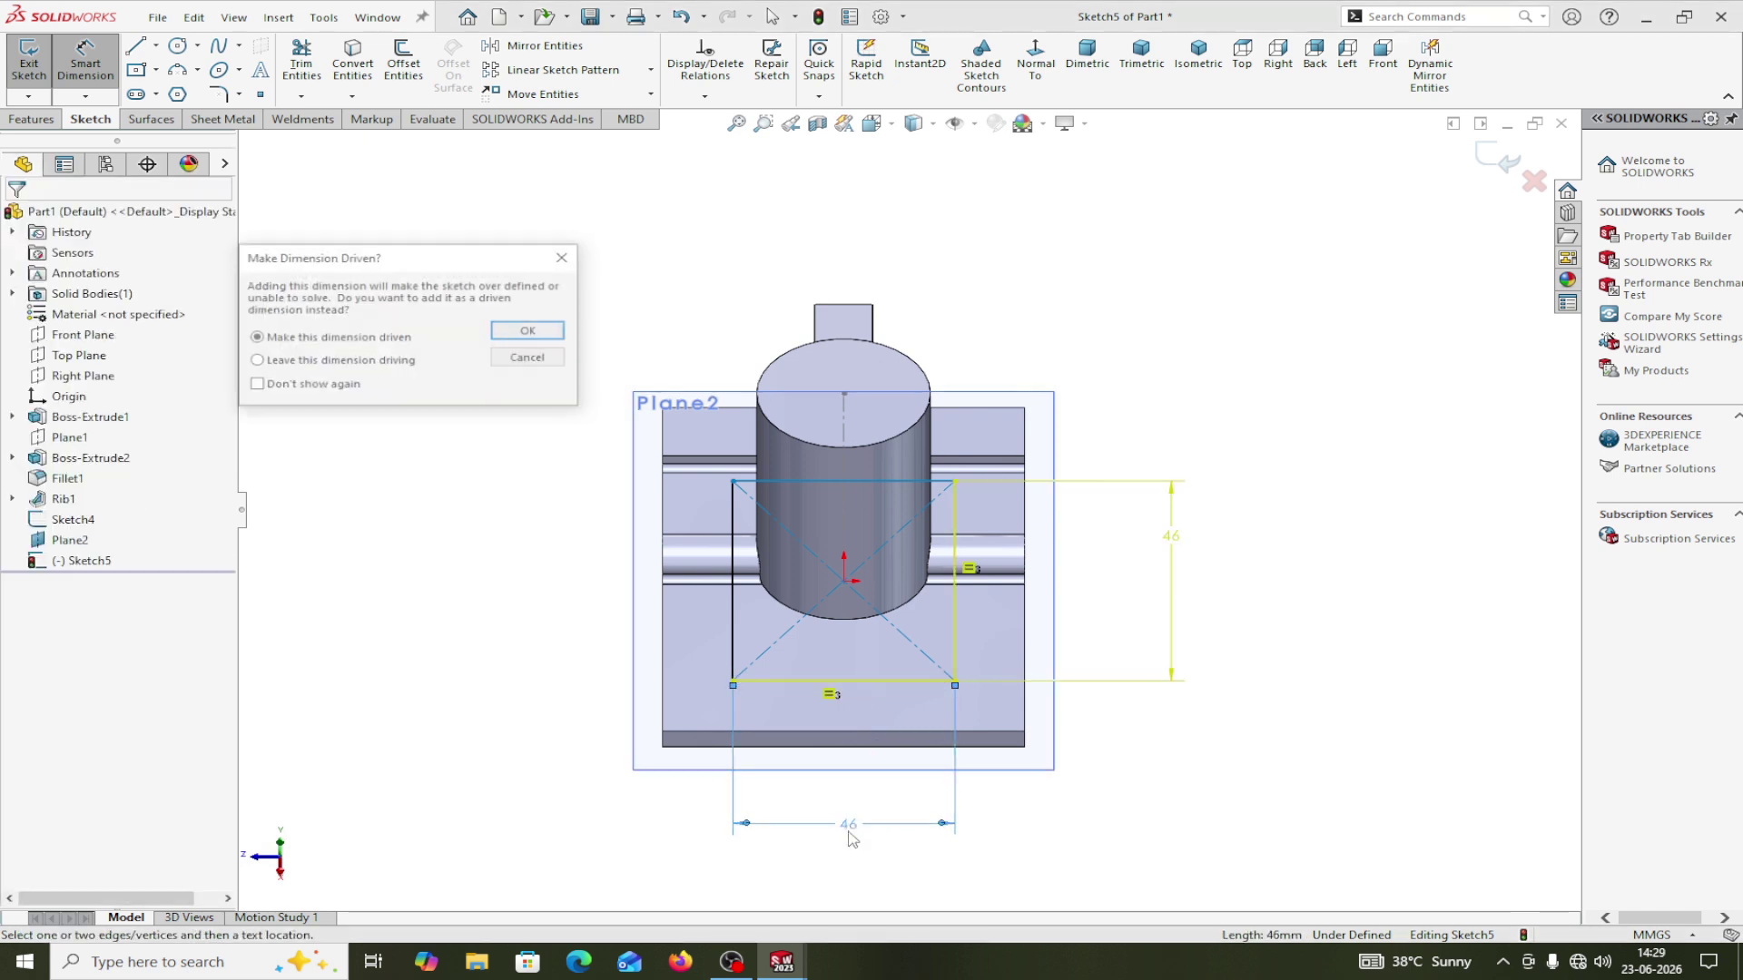
left_click(566, 257)
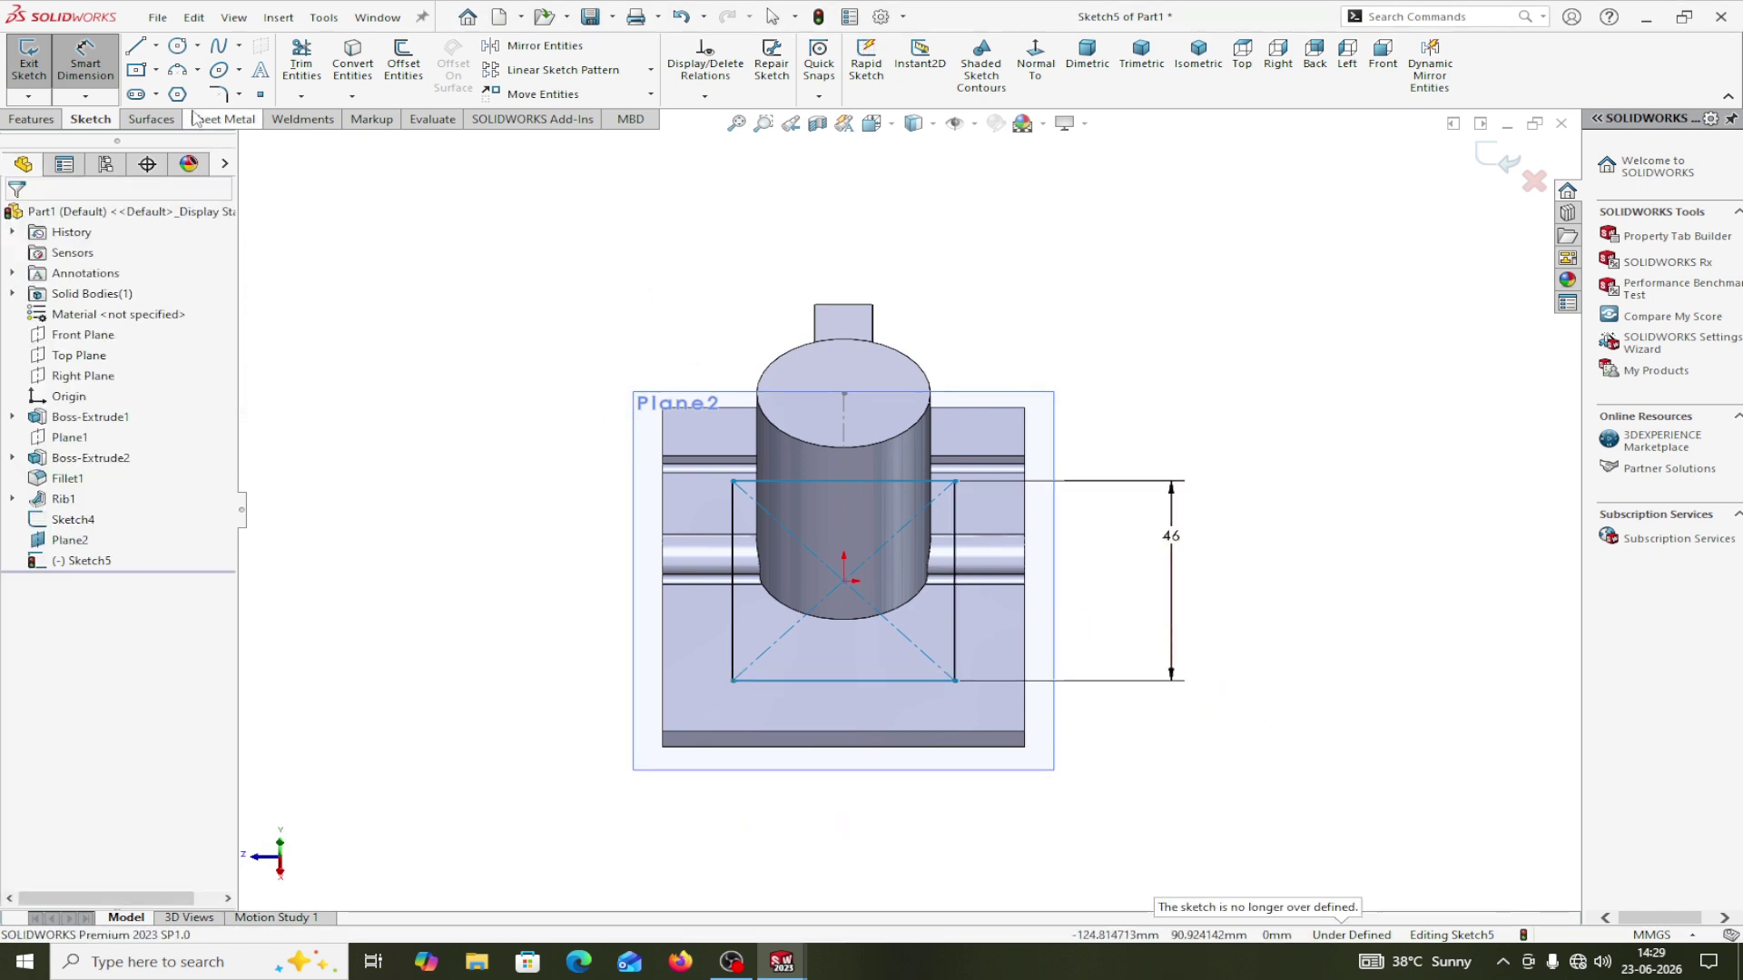
Sketch a new circle with a radius of about 16.3 mm centred on the square's centre point.
left_click(178, 46)
middle_click_drag(1237, 592, 1244, 535)
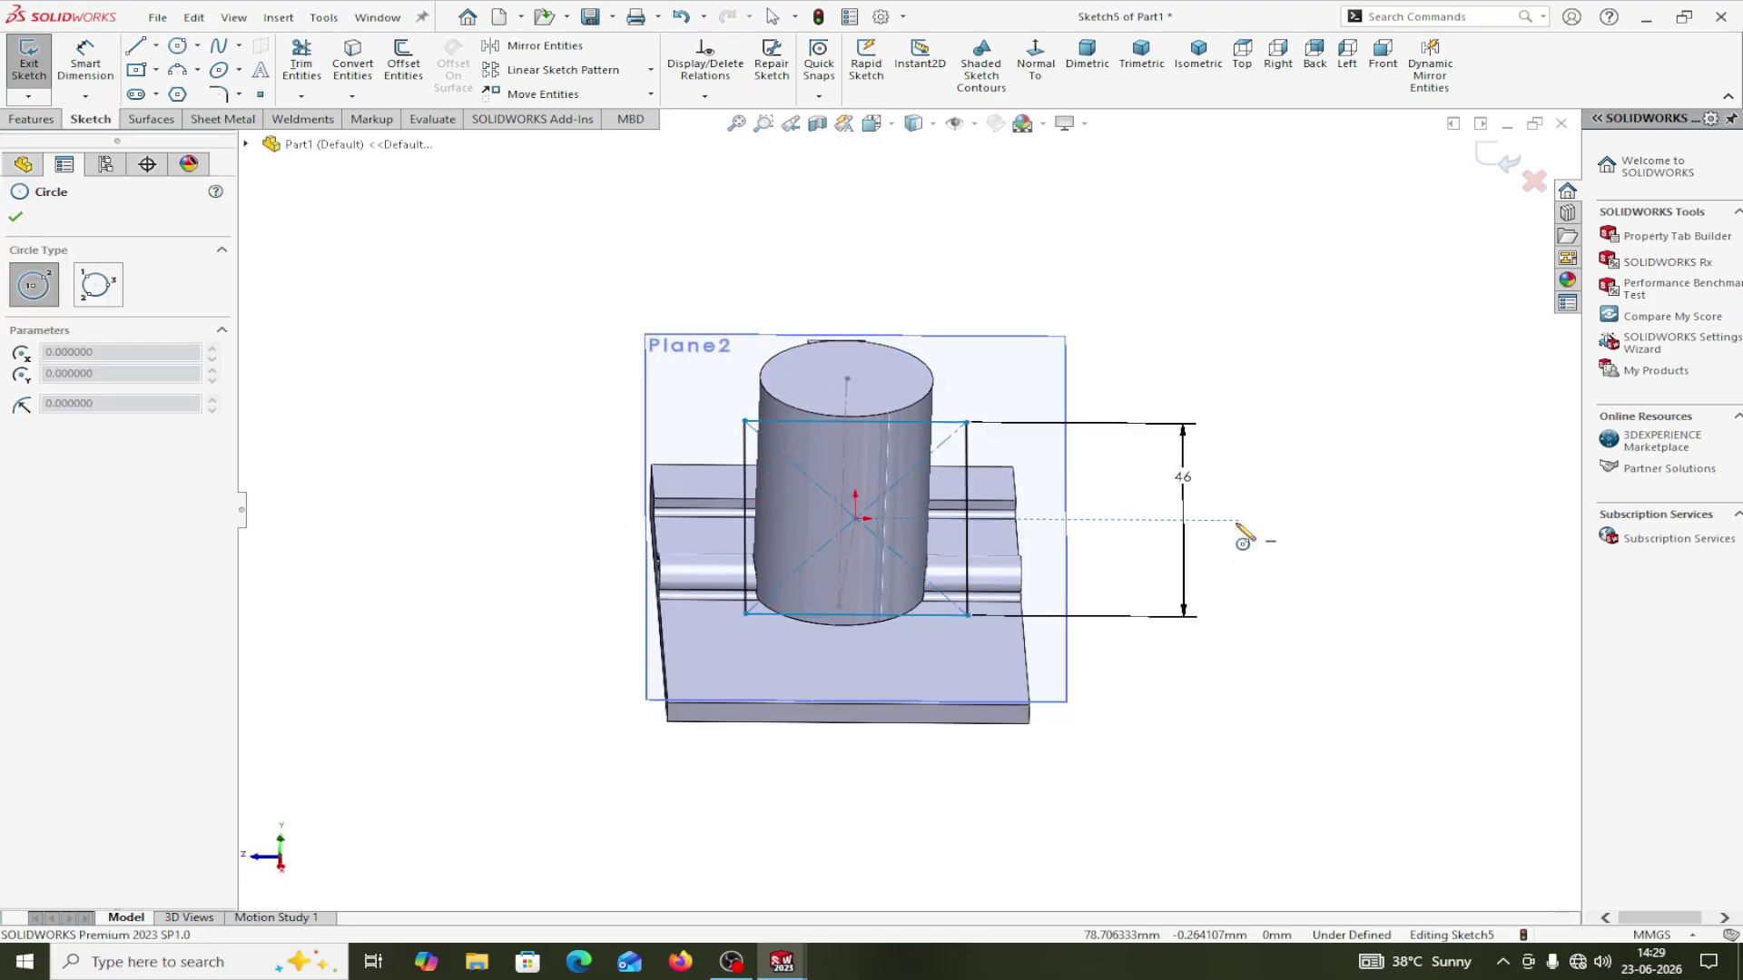
left_click(855, 519)
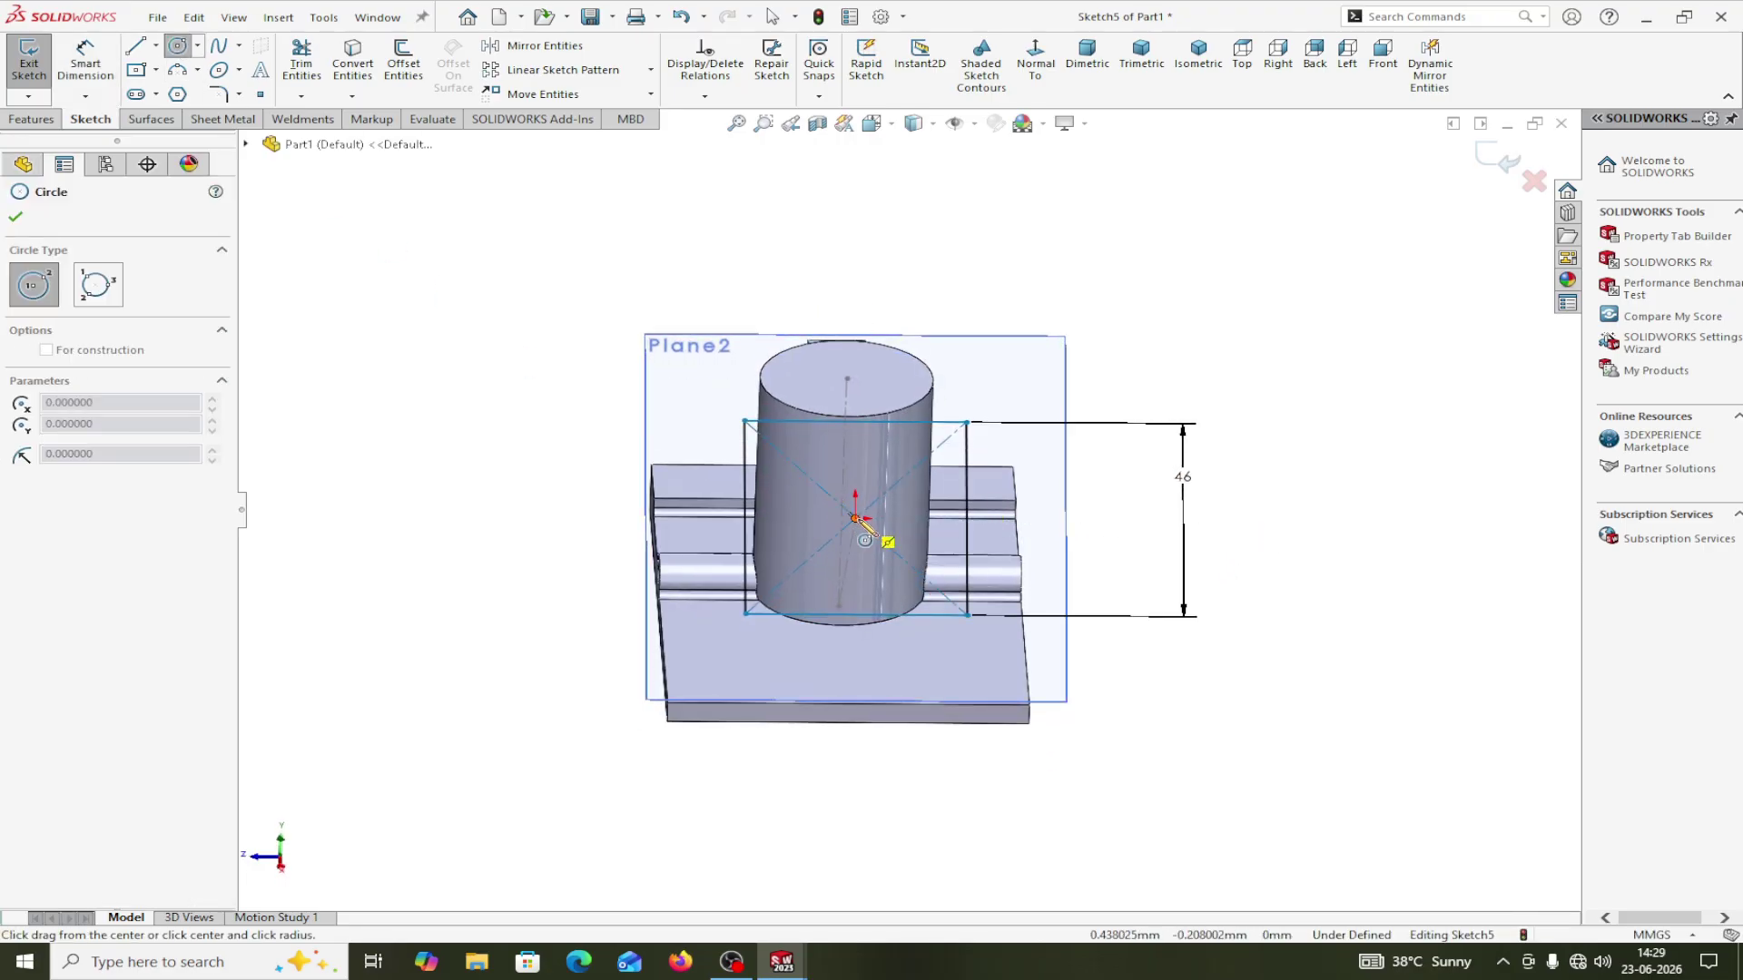
left_click(870, 444)
right_click(876, 461)
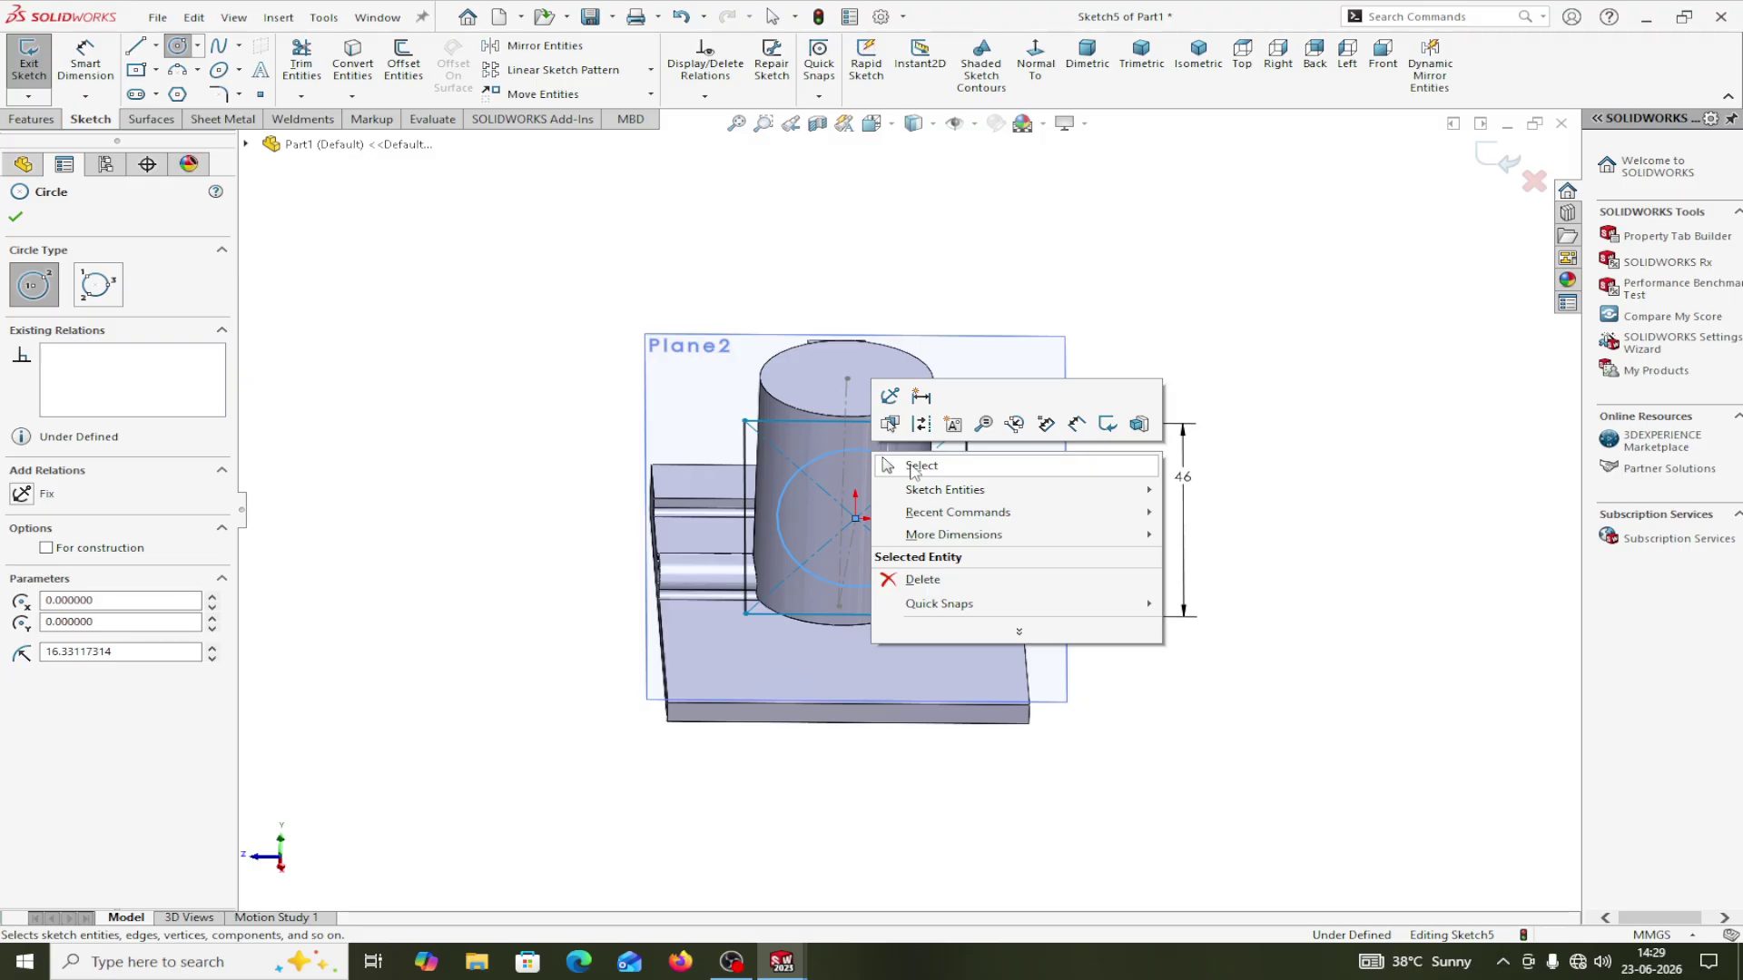
left_click(882, 465)
Set the new circle's diameter to 36 mm.
left_click(91, 59)
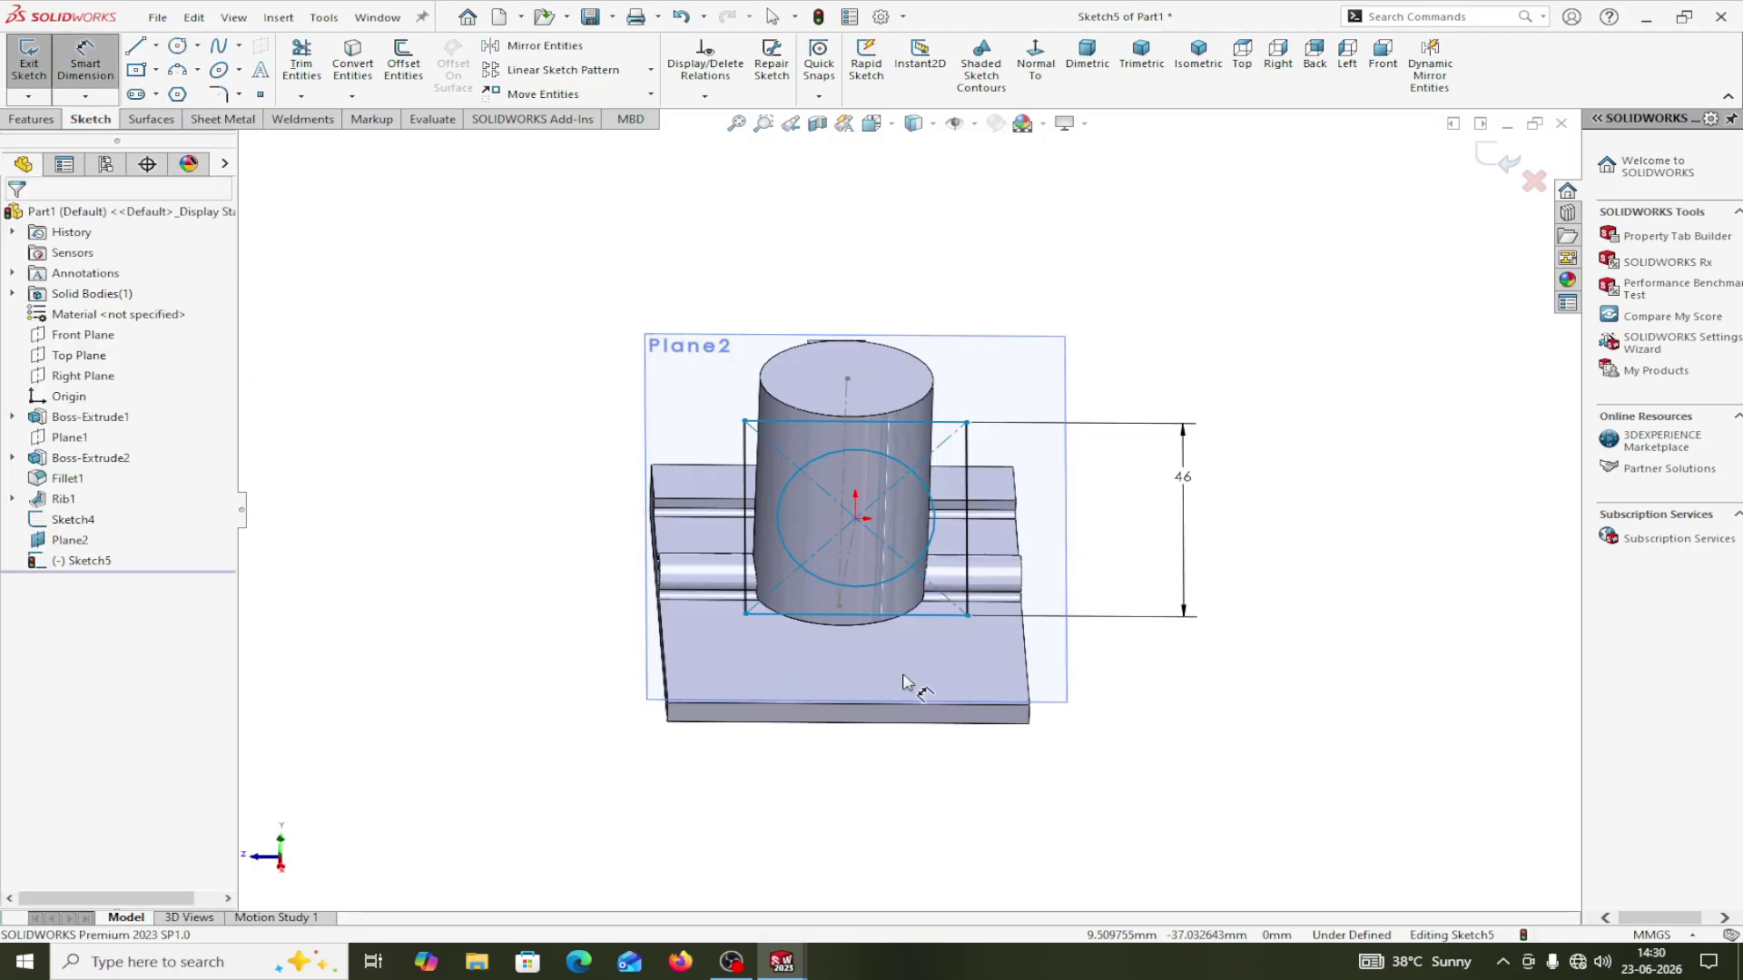
left_click(880, 586)
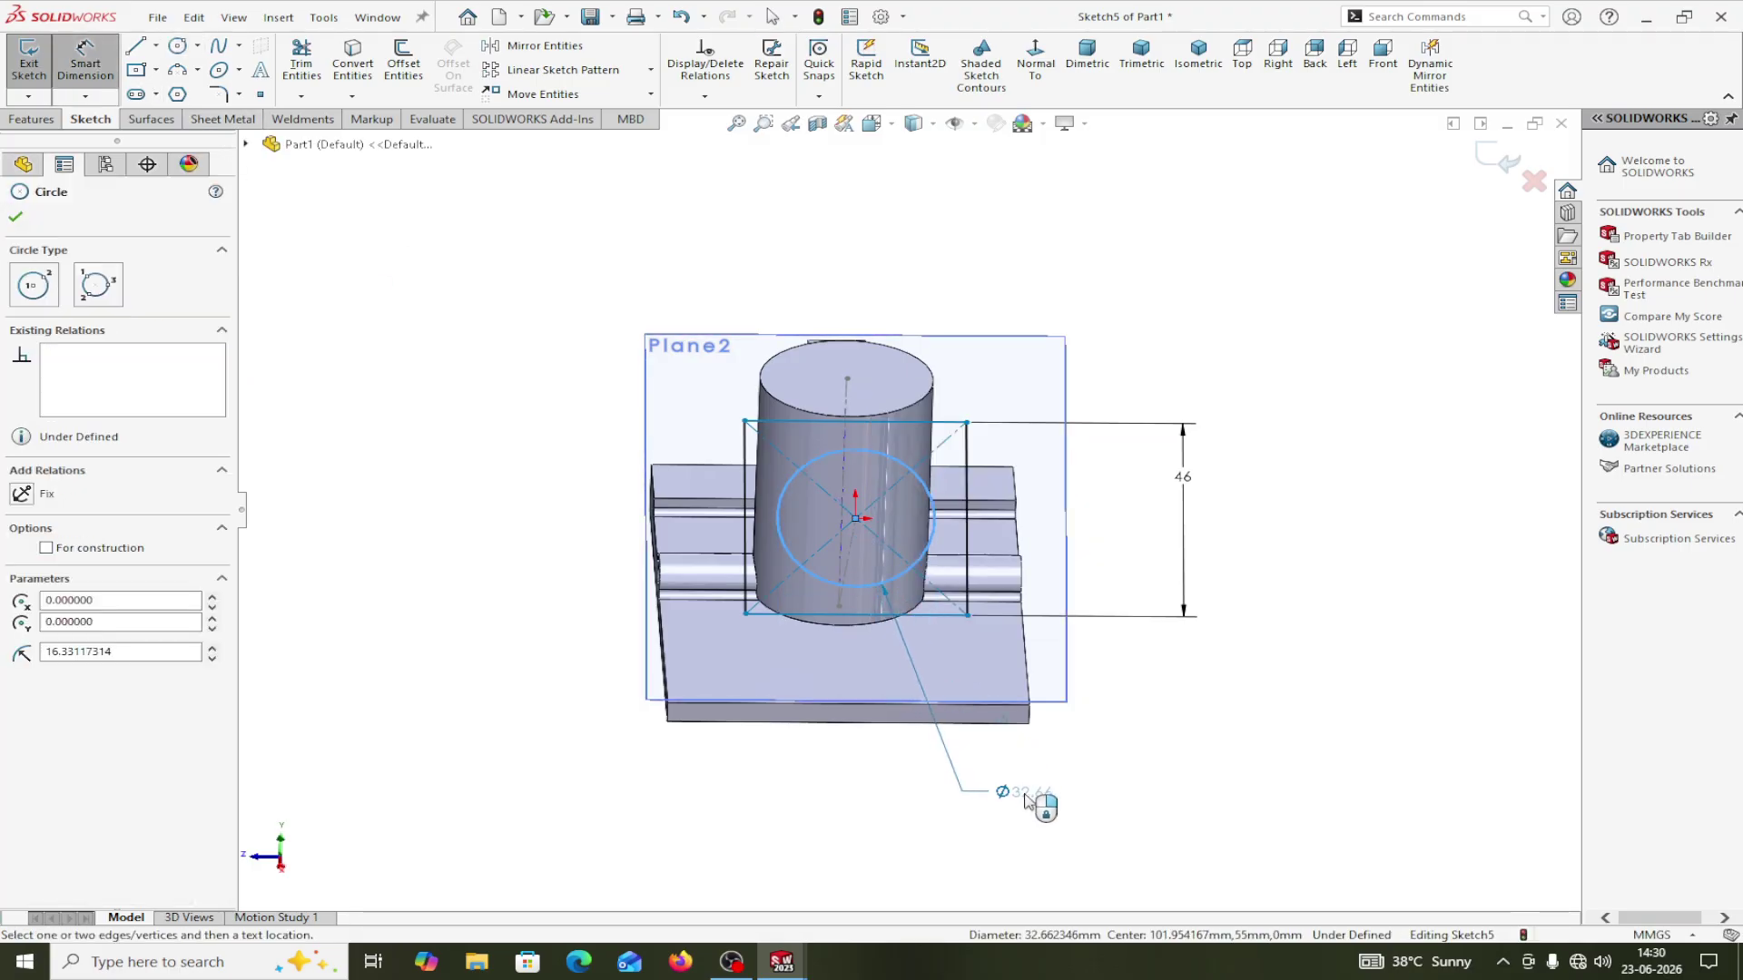
left_click(1025, 797)
type("3")
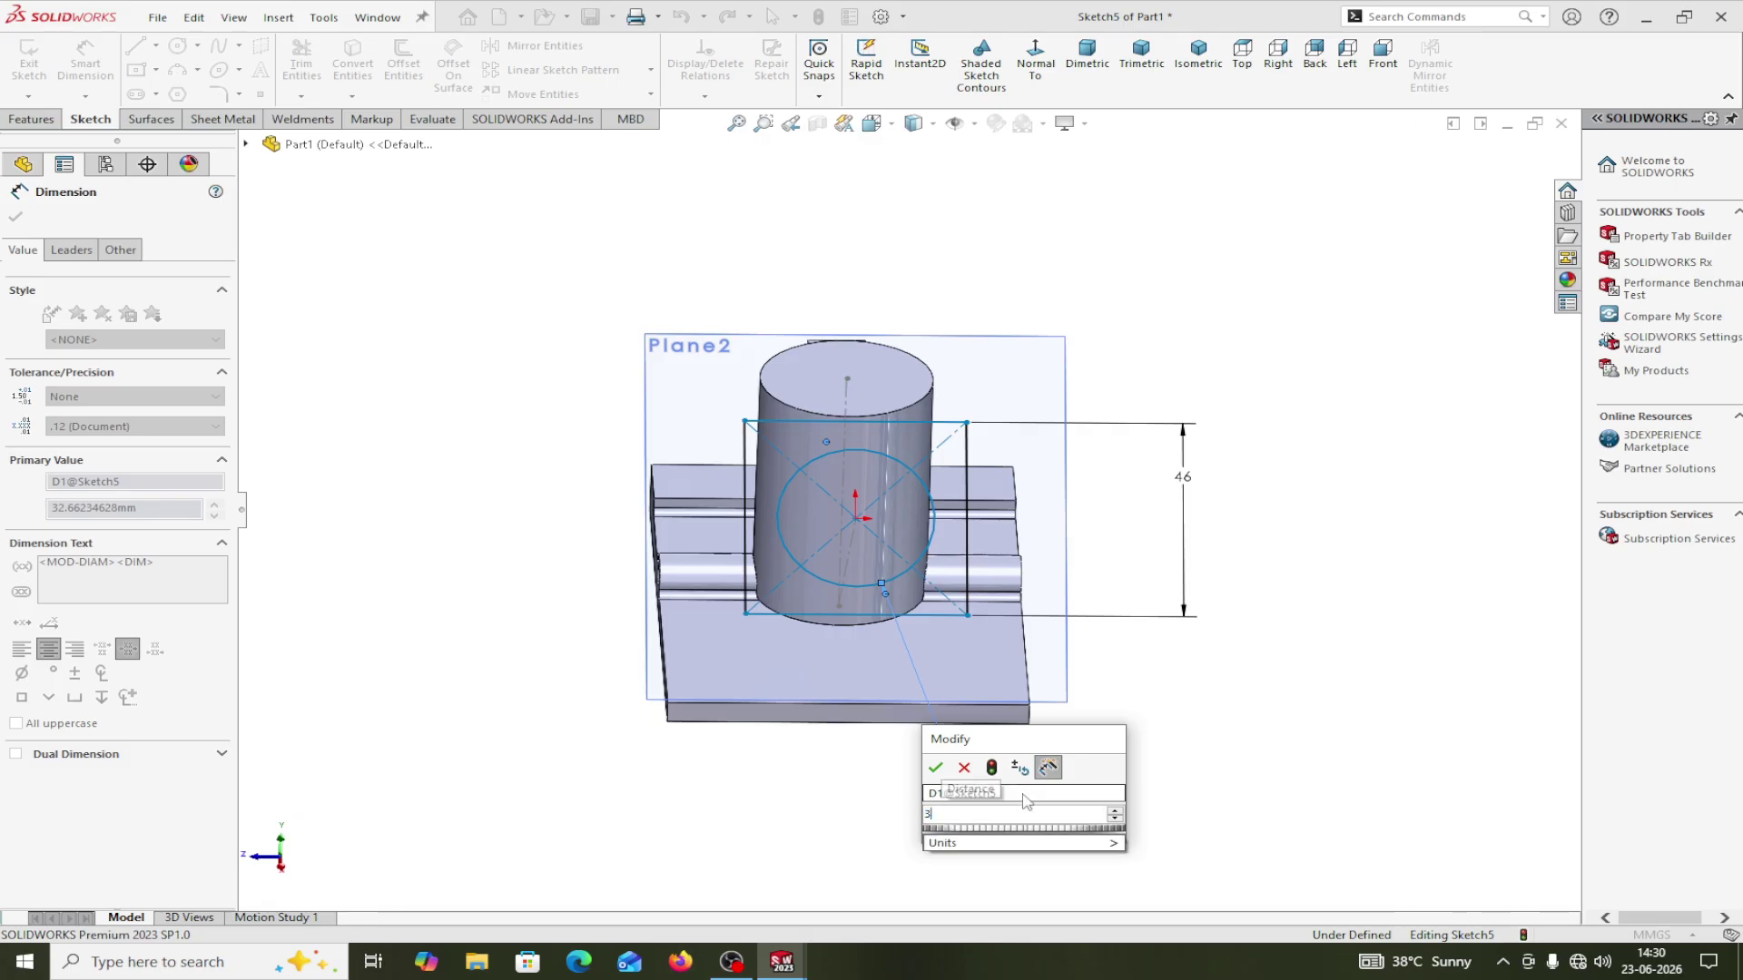
type("6")
left_click(936, 768)
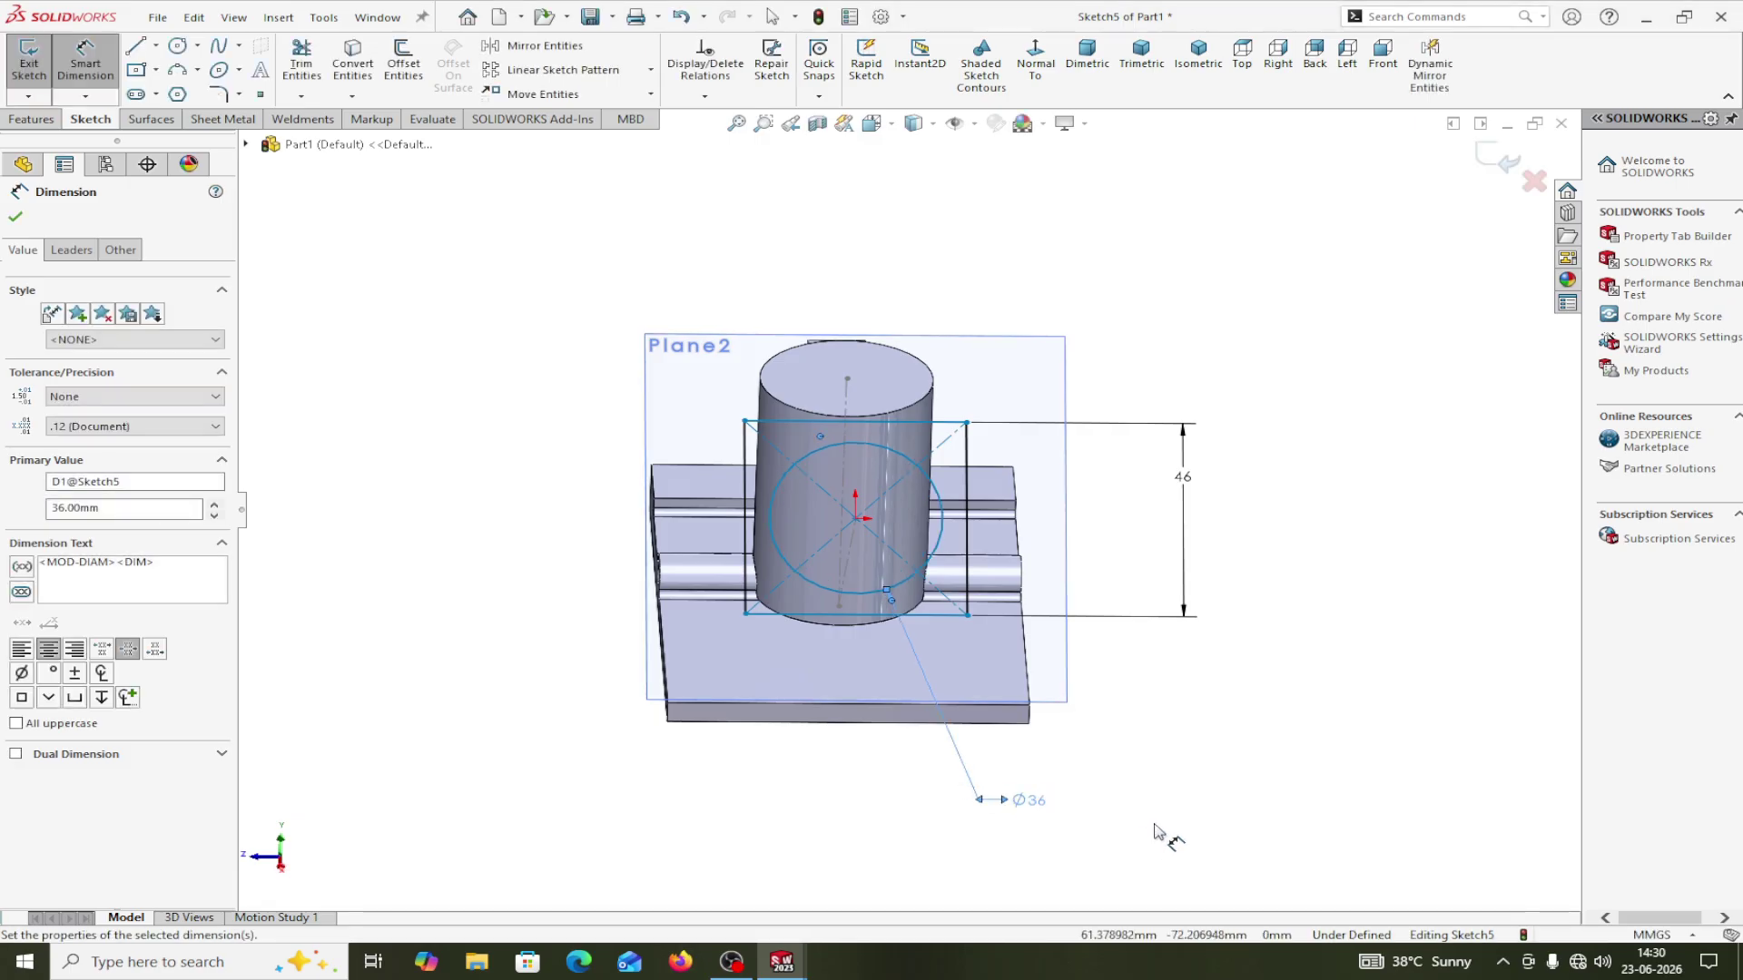
Try to add a Coincident relation between the 36 mm circle and the square's centre point.
mouse_move(1155, 831)
middle_mouse_down()
mouse_move(1216, 706)
mouse_move(1250, 765)
mouse_move(1329, 773)
mouse_move(1265, 700)
middle_mouse_up()
scroll(1131, 518, "down", 5)
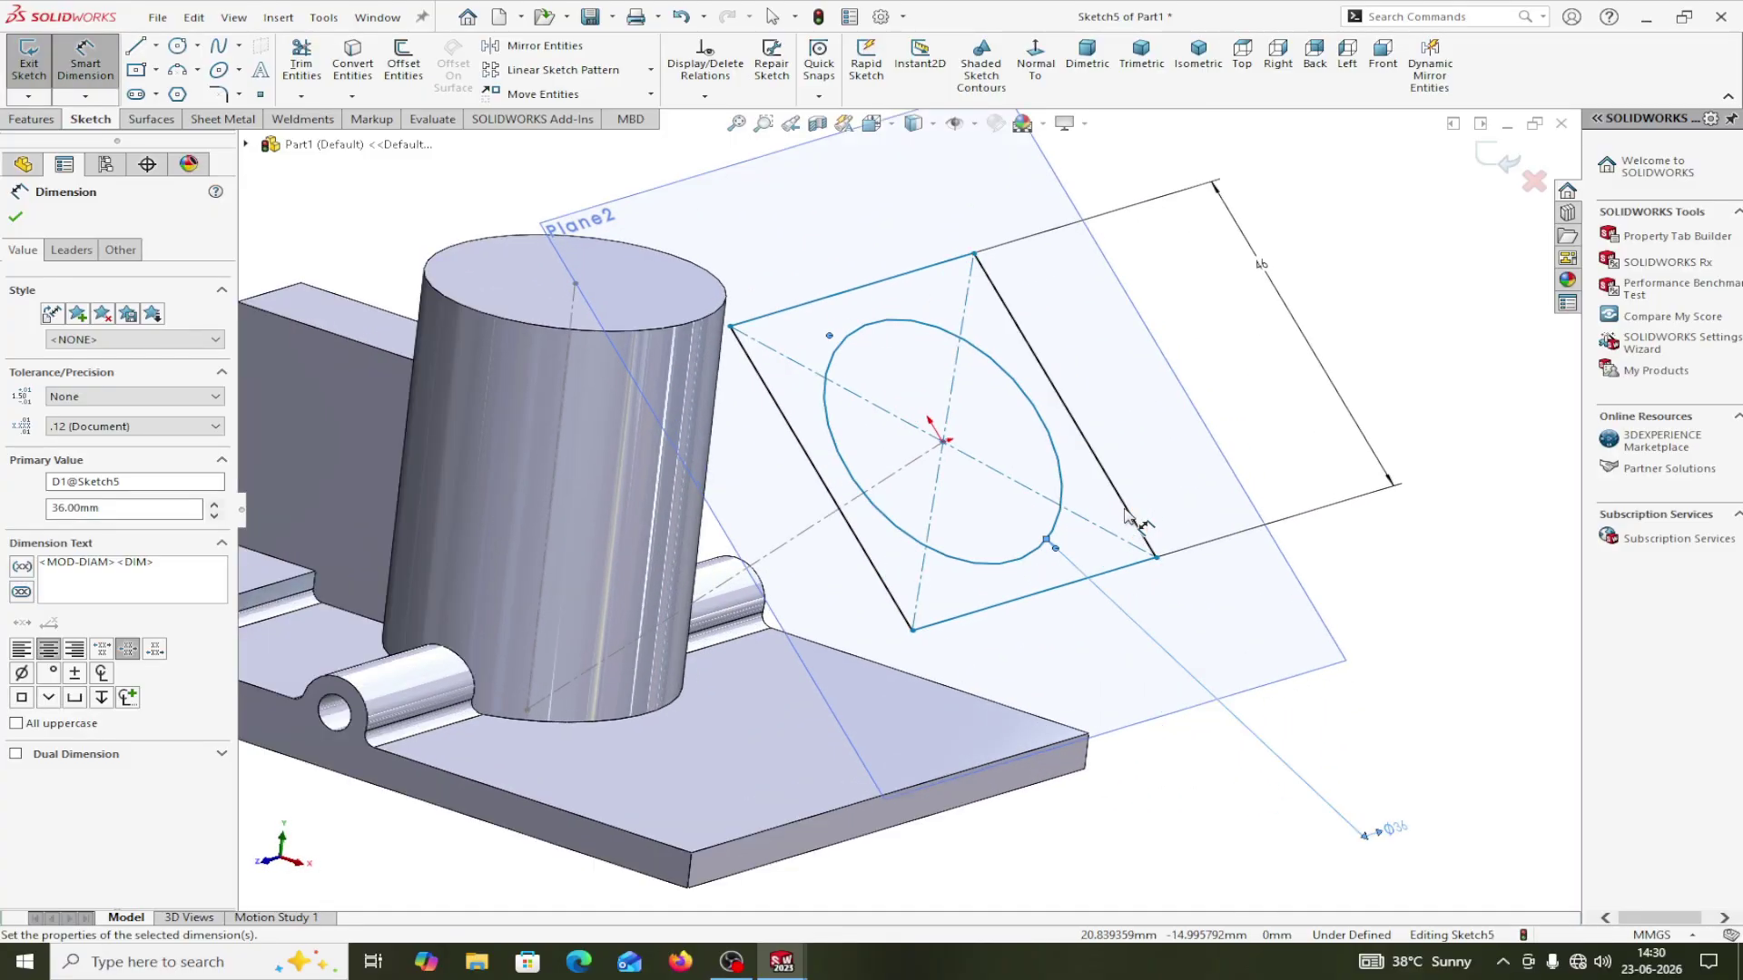
scroll(1126, 514, "down", 2)
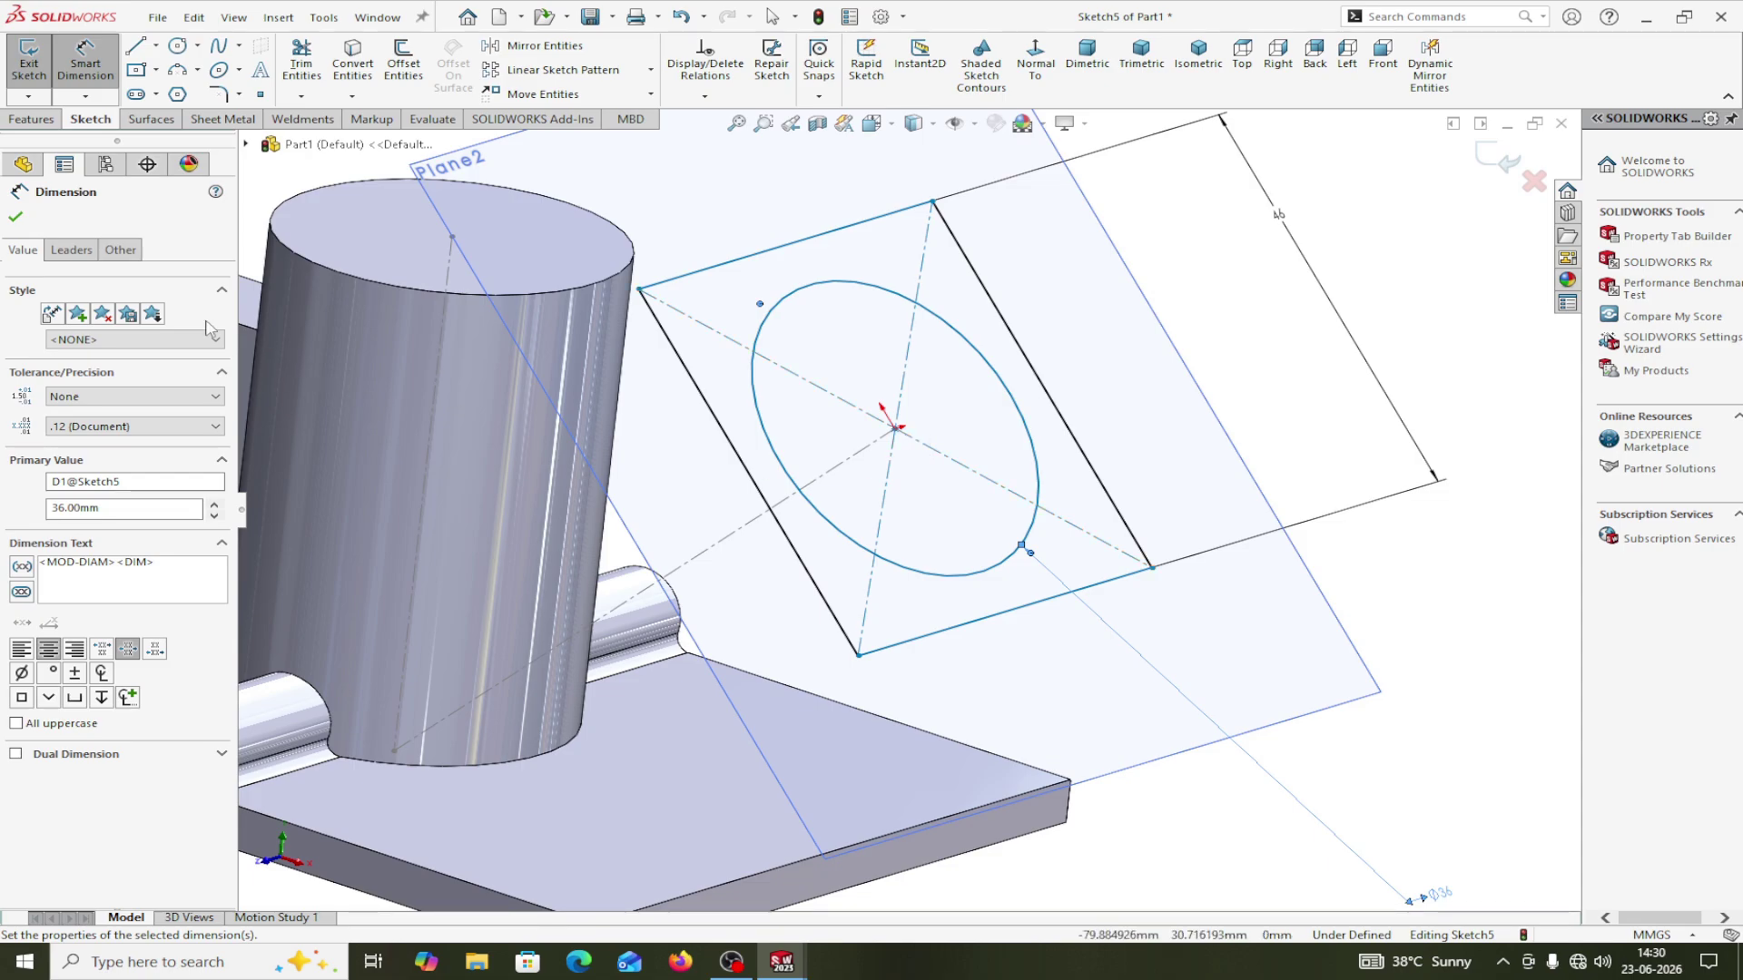
left_click(20, 218)
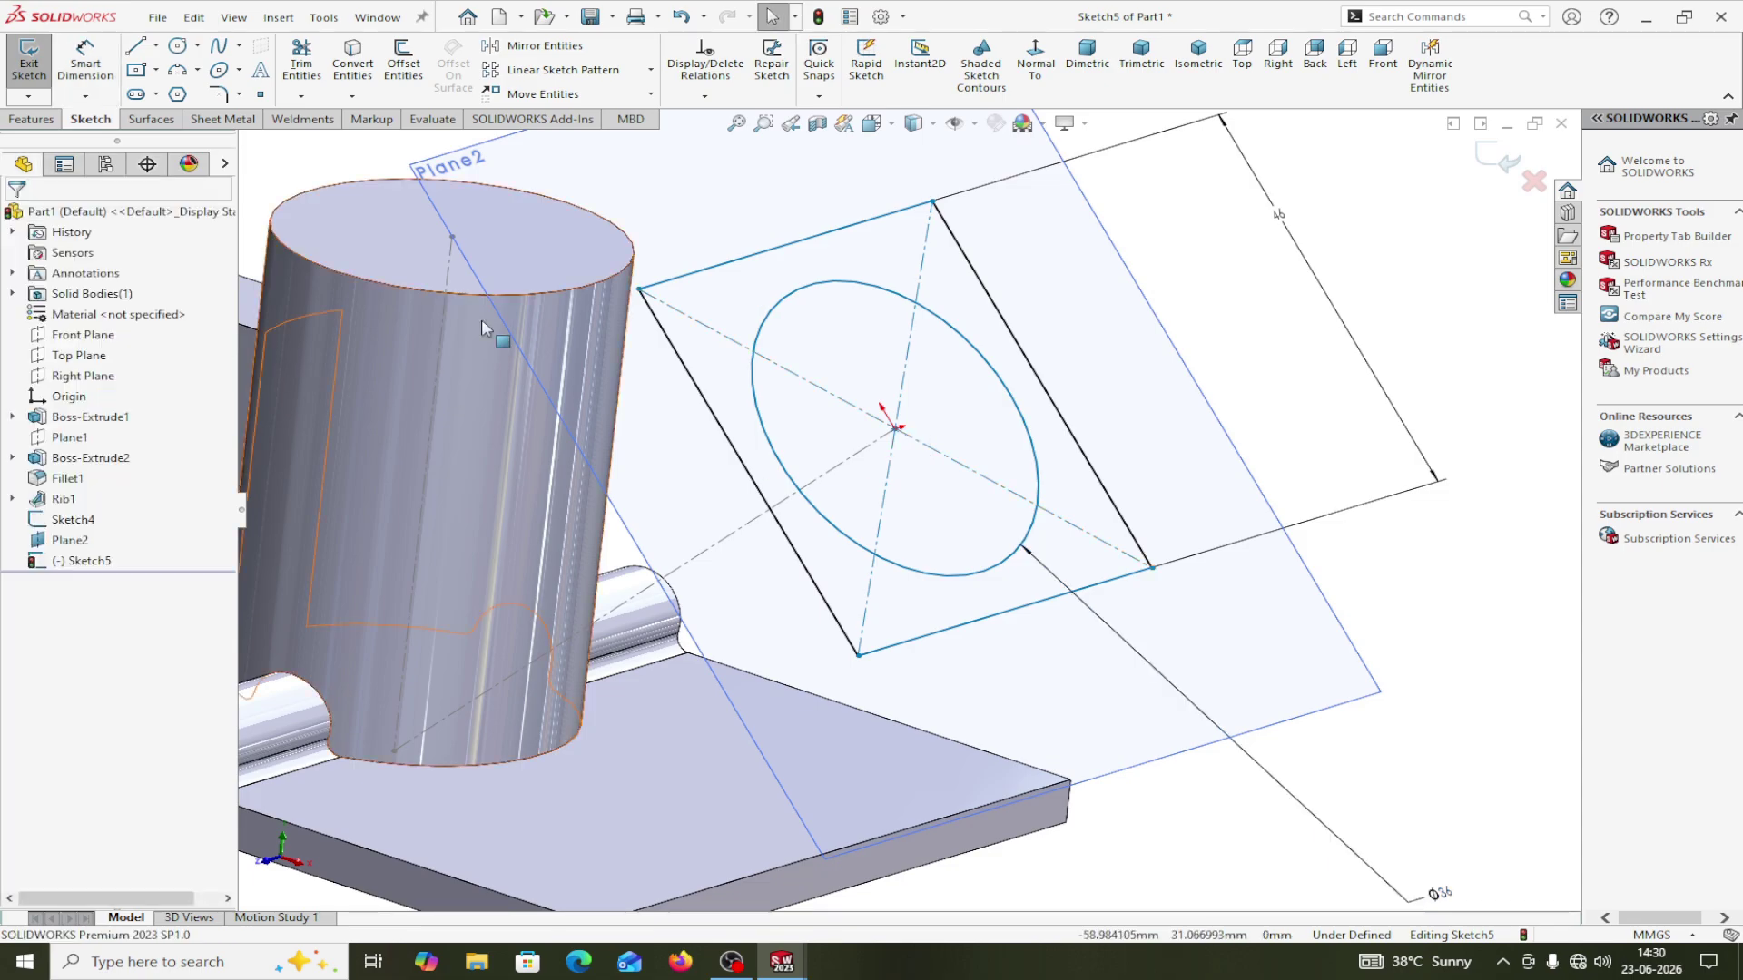
left_click(899, 437)
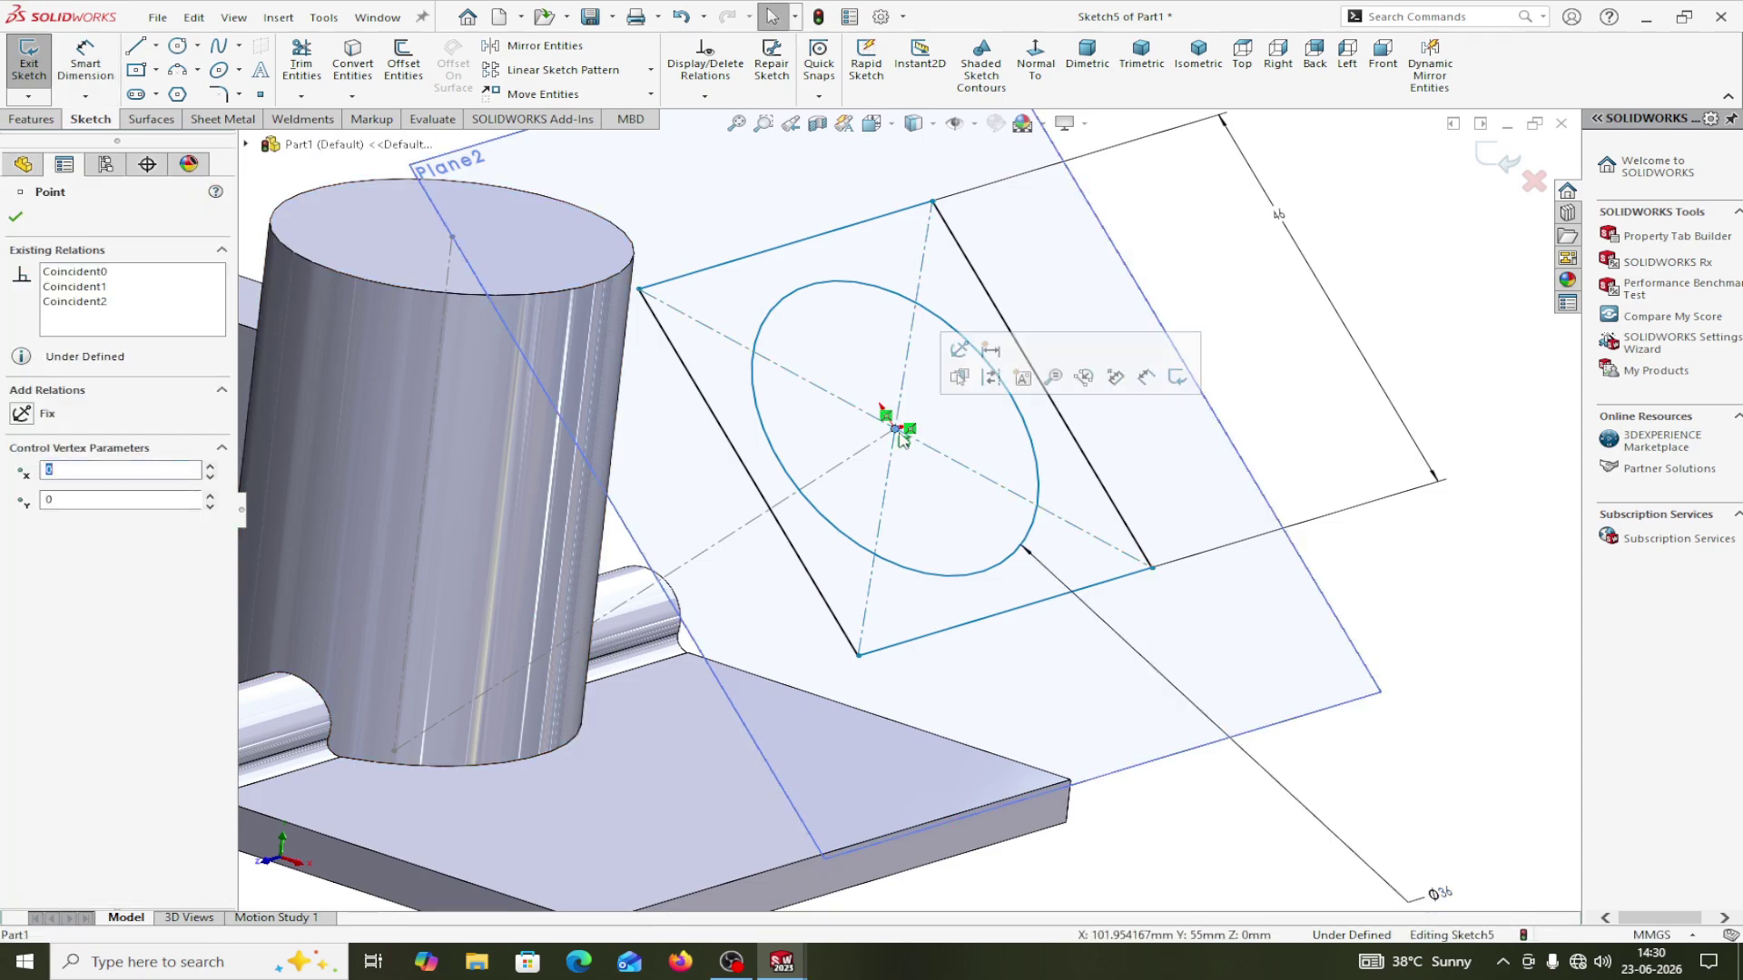
left_click(1044, 482, "ctrl")
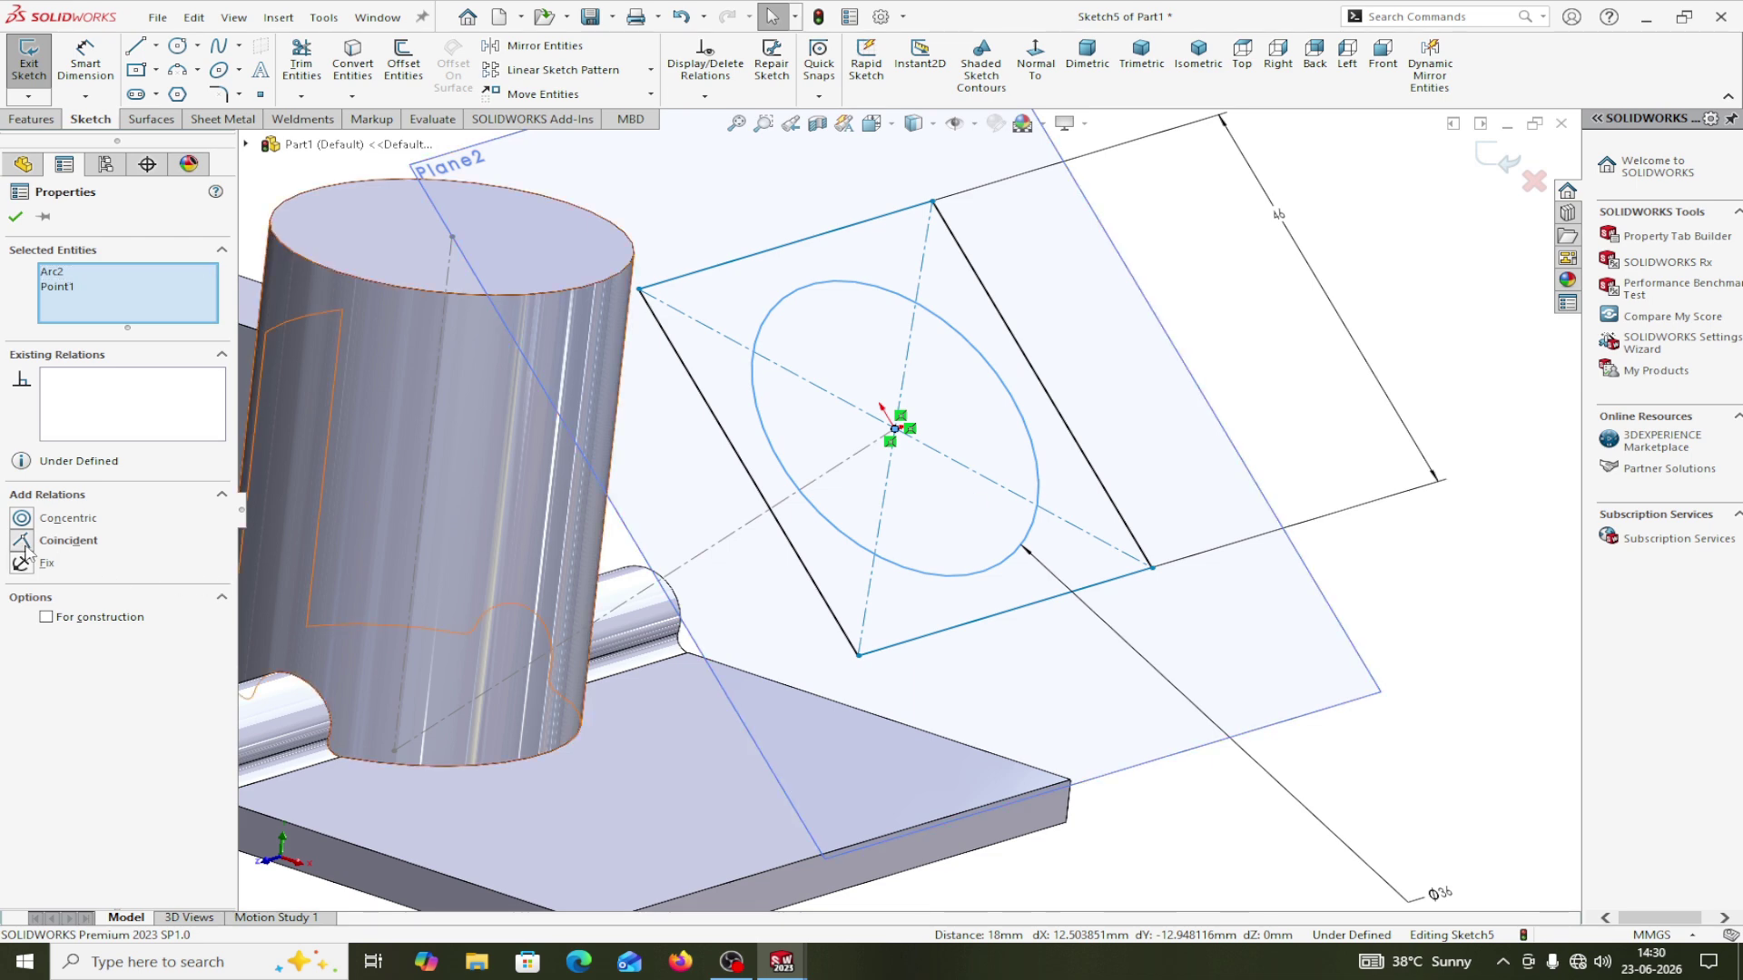
left_click(27, 541)
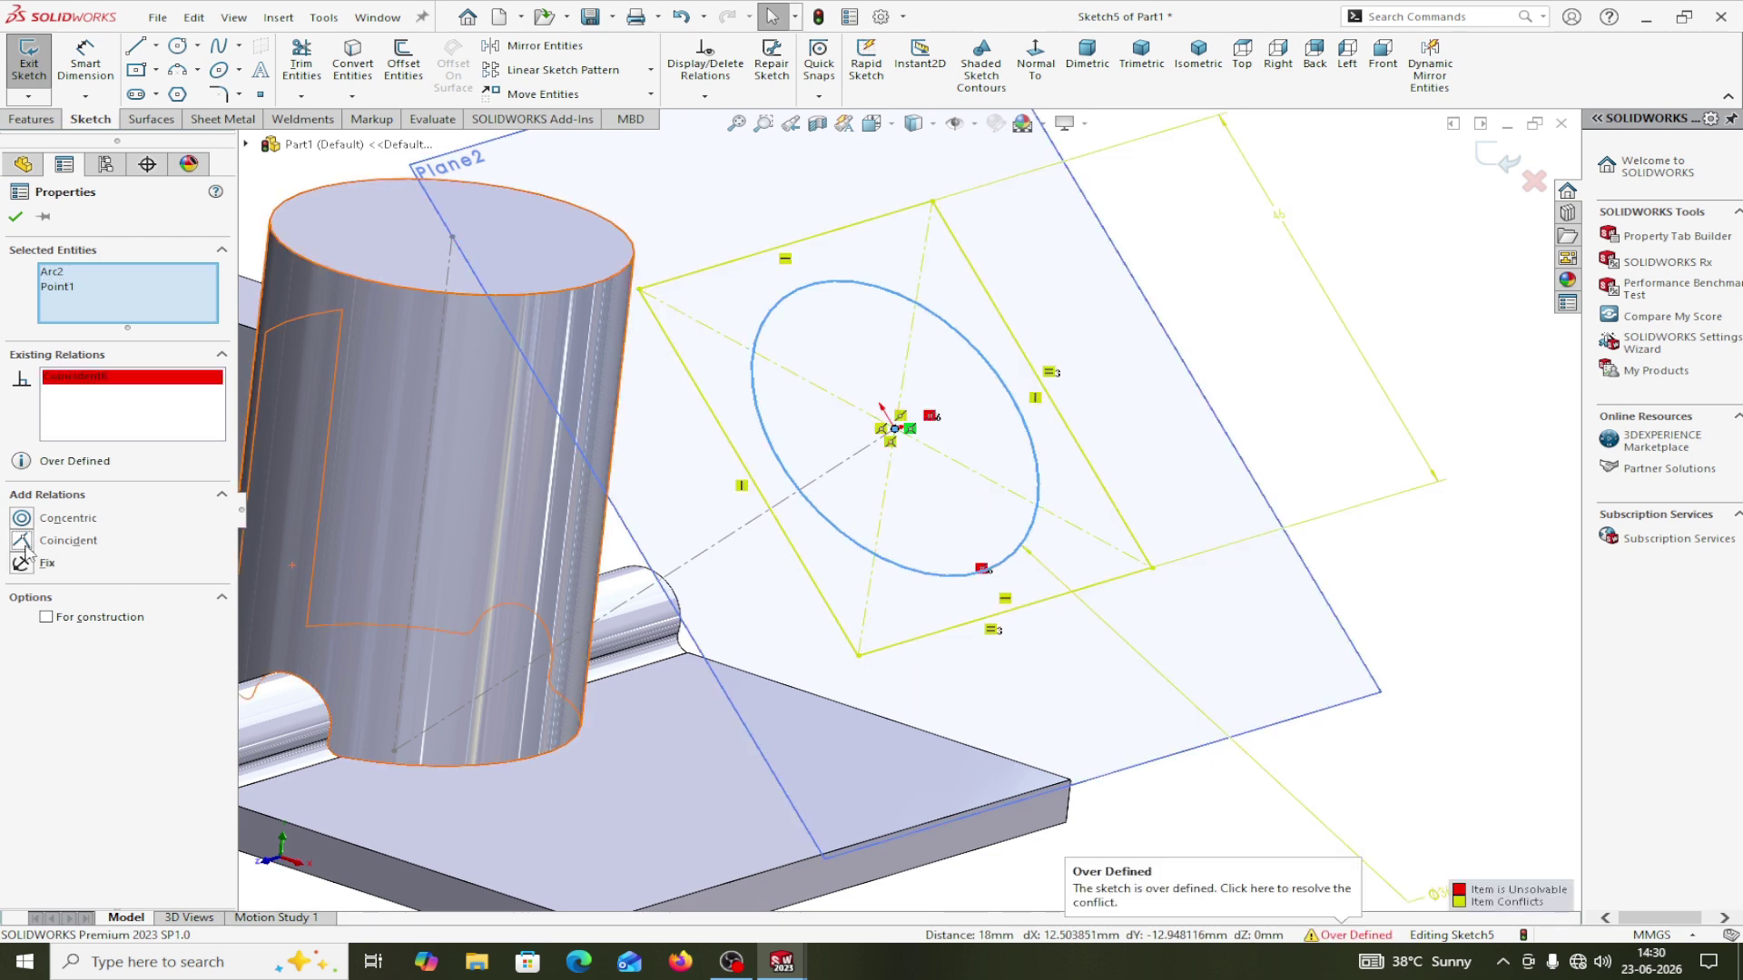
left_click(679, 17)
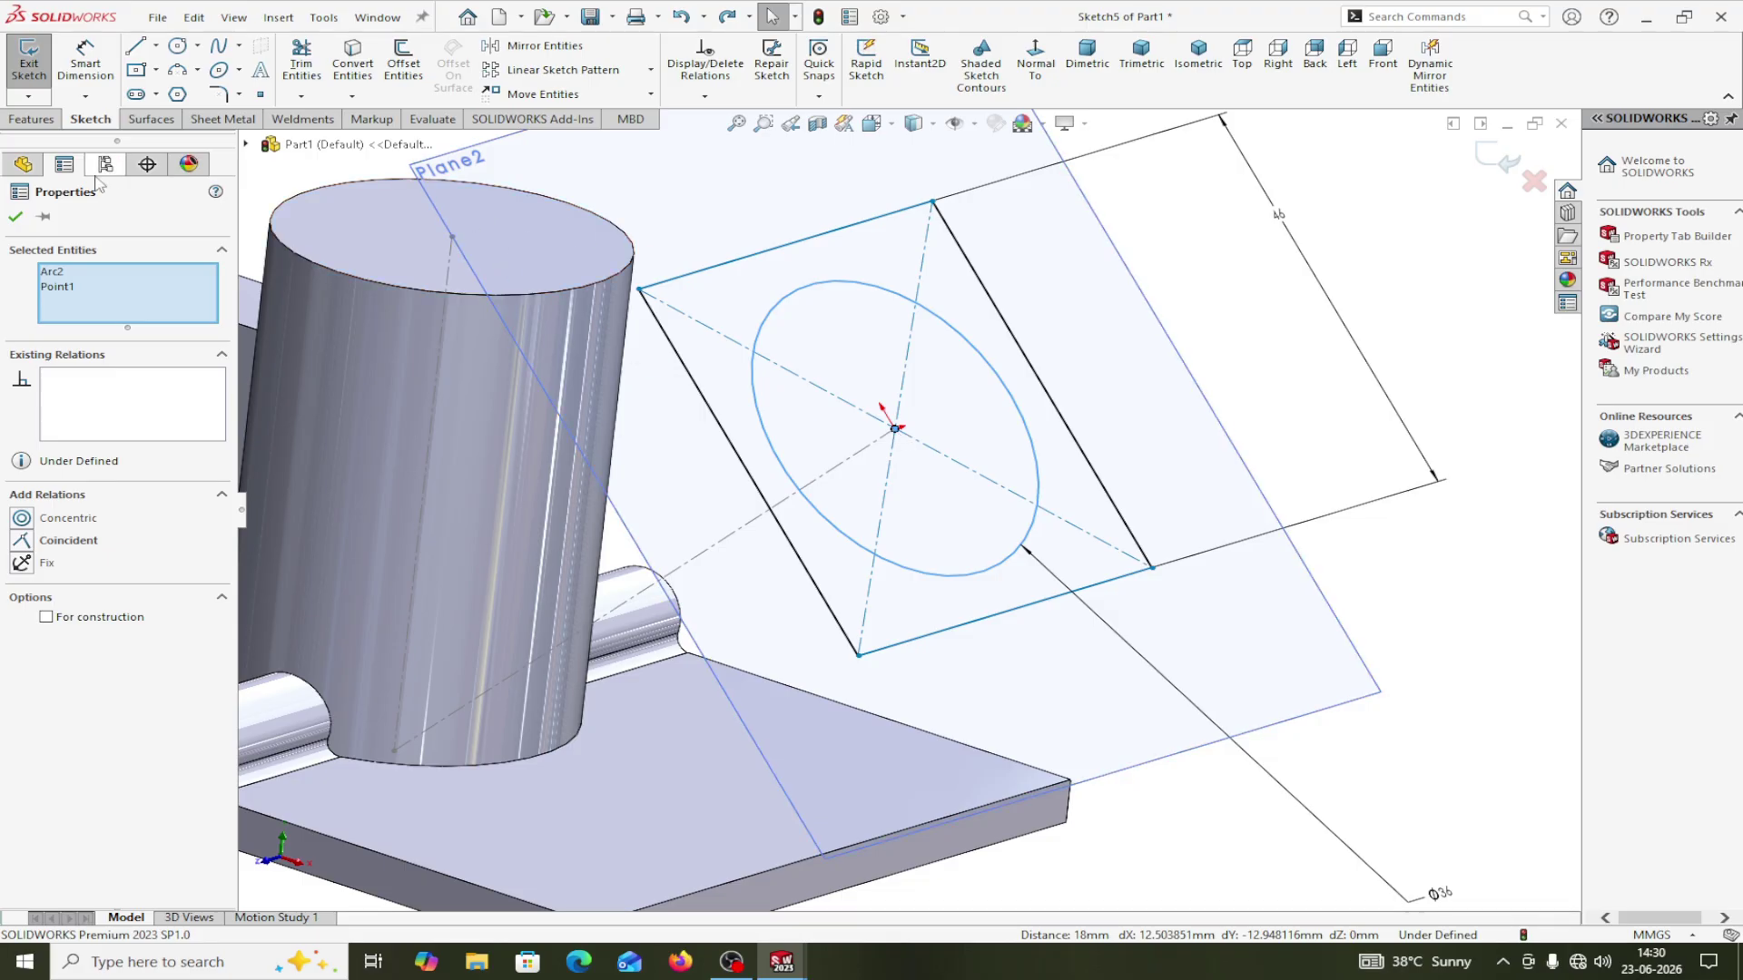
left_click(15, 218)
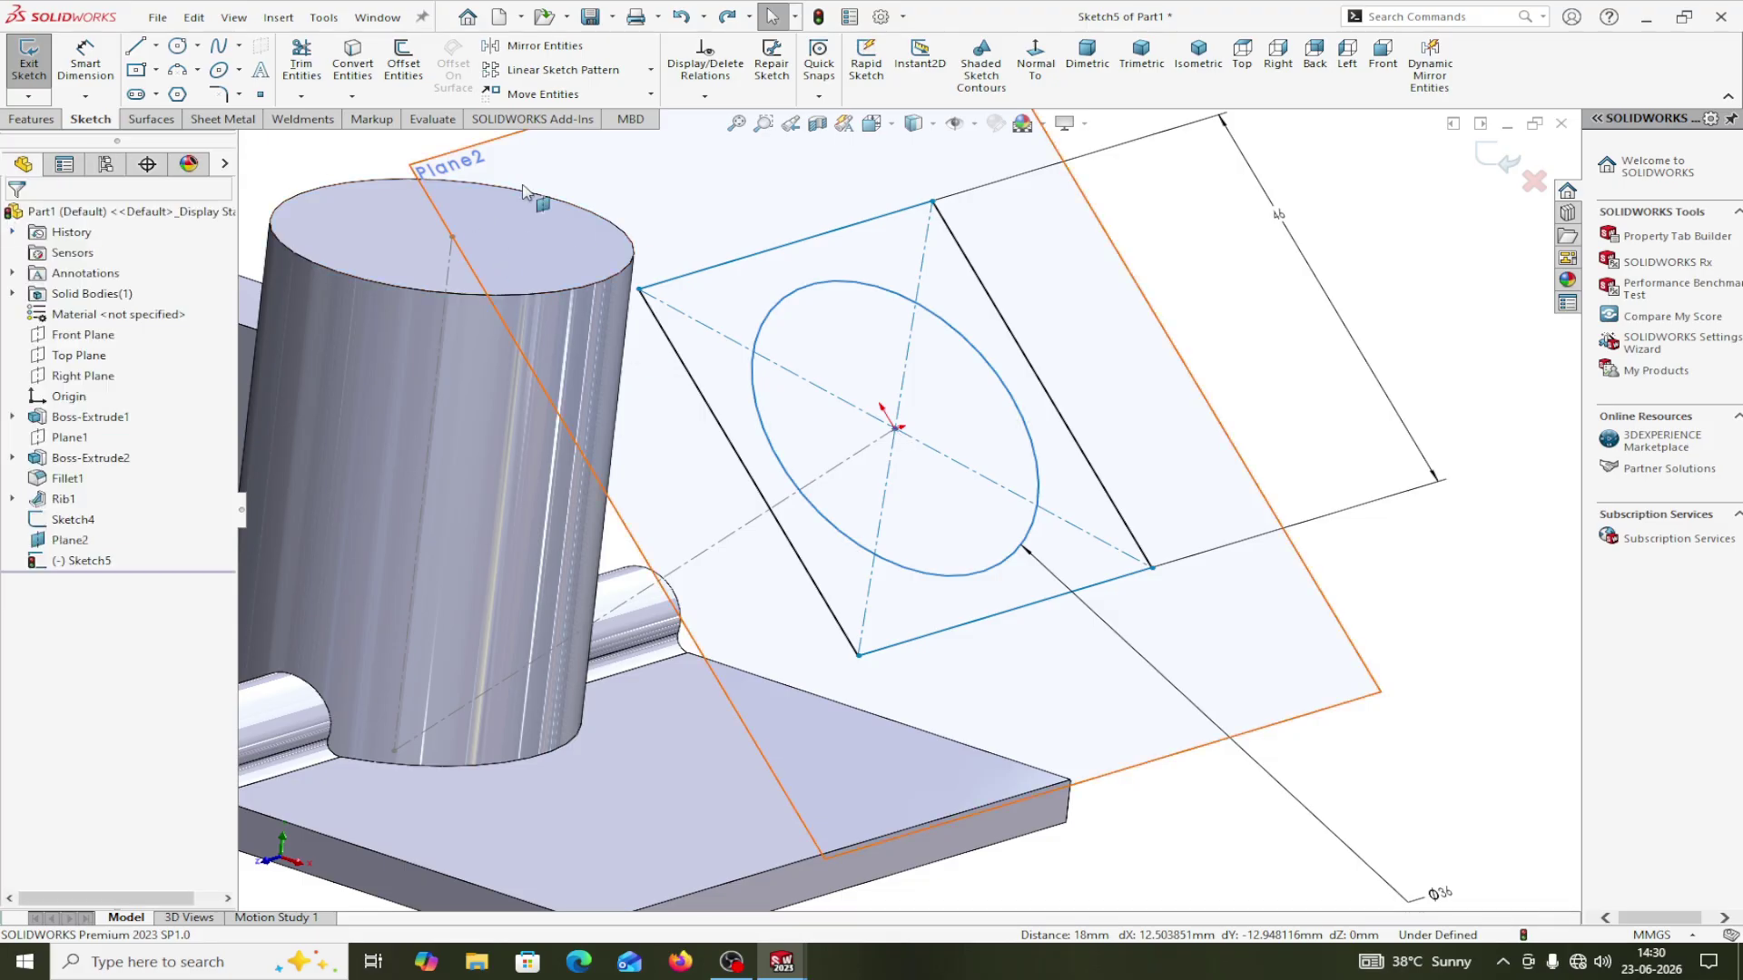
Add a Concentric relation between the 36 mm circle and the square's centre point.
left_click(934, 577)
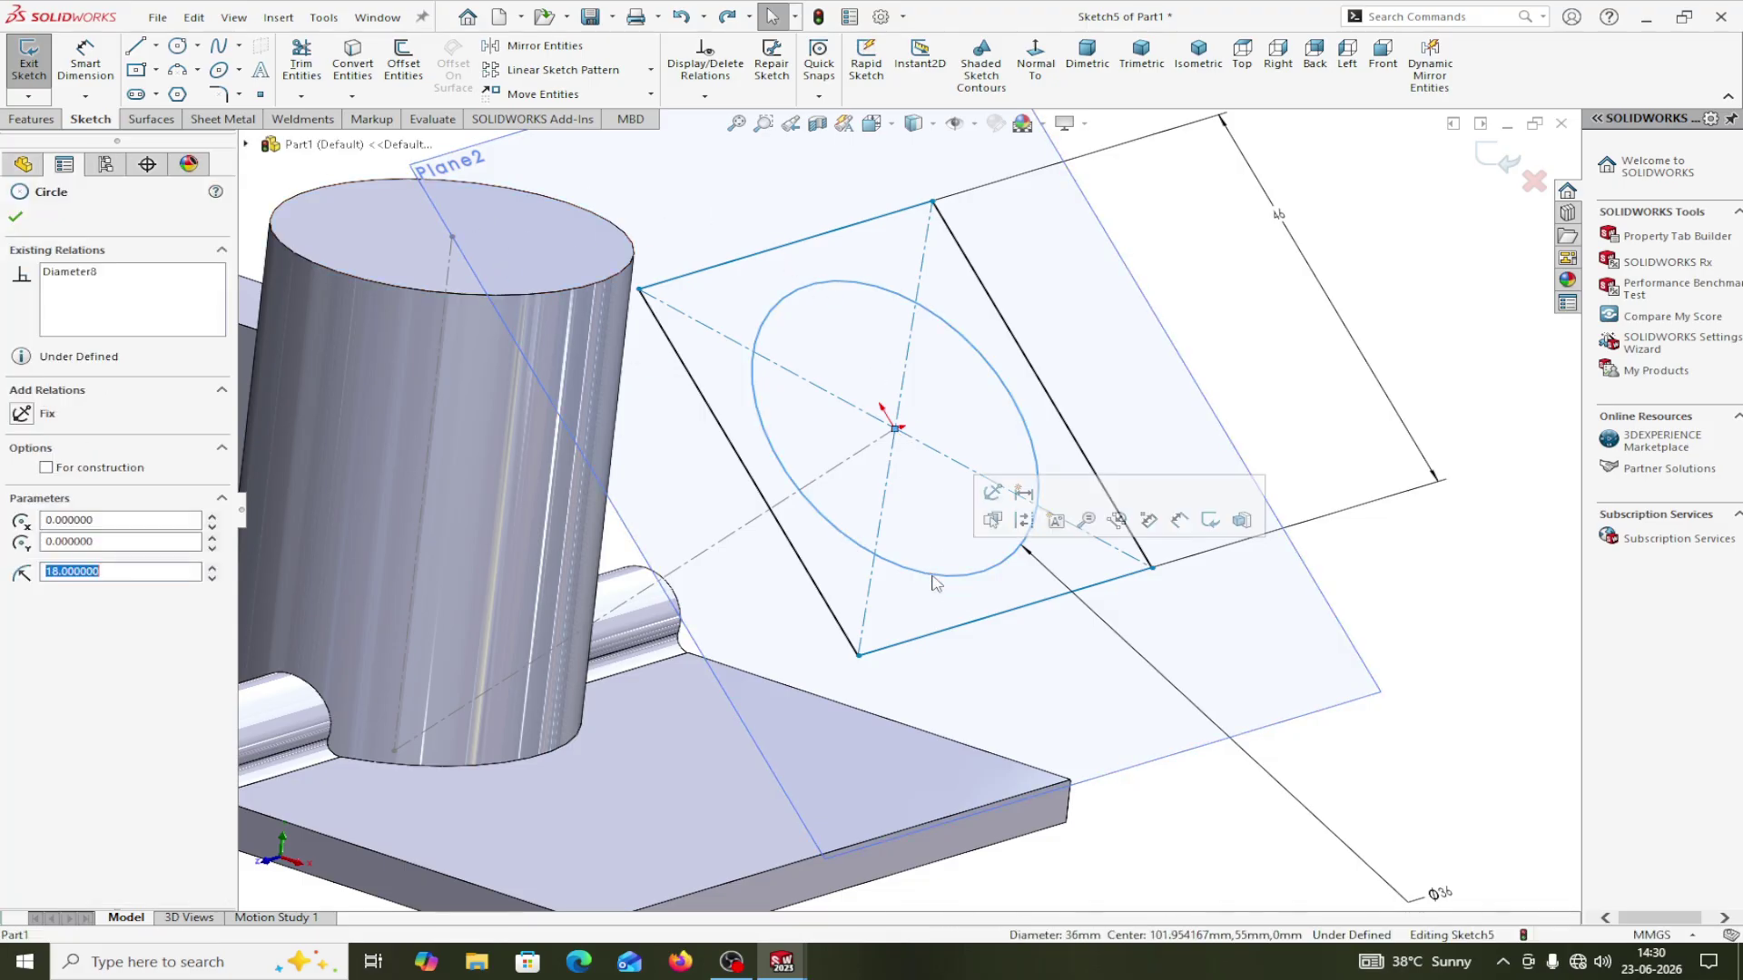
left_click(896, 430, "ctrl")
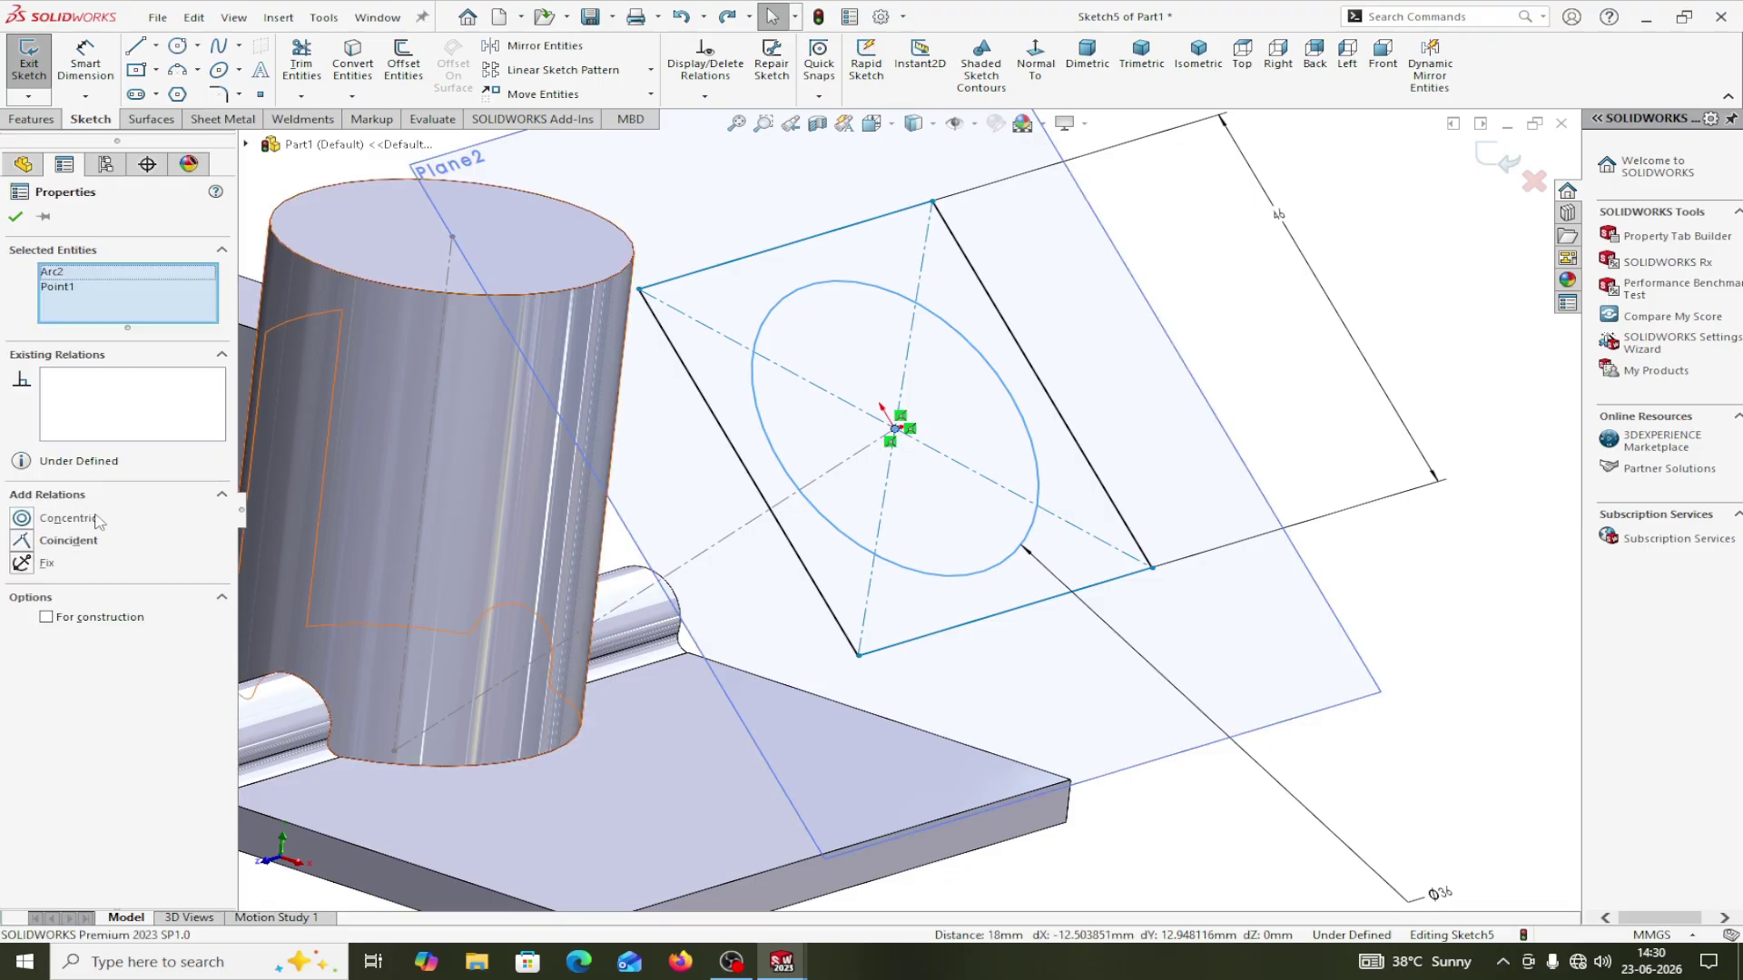
left_click(24, 518)
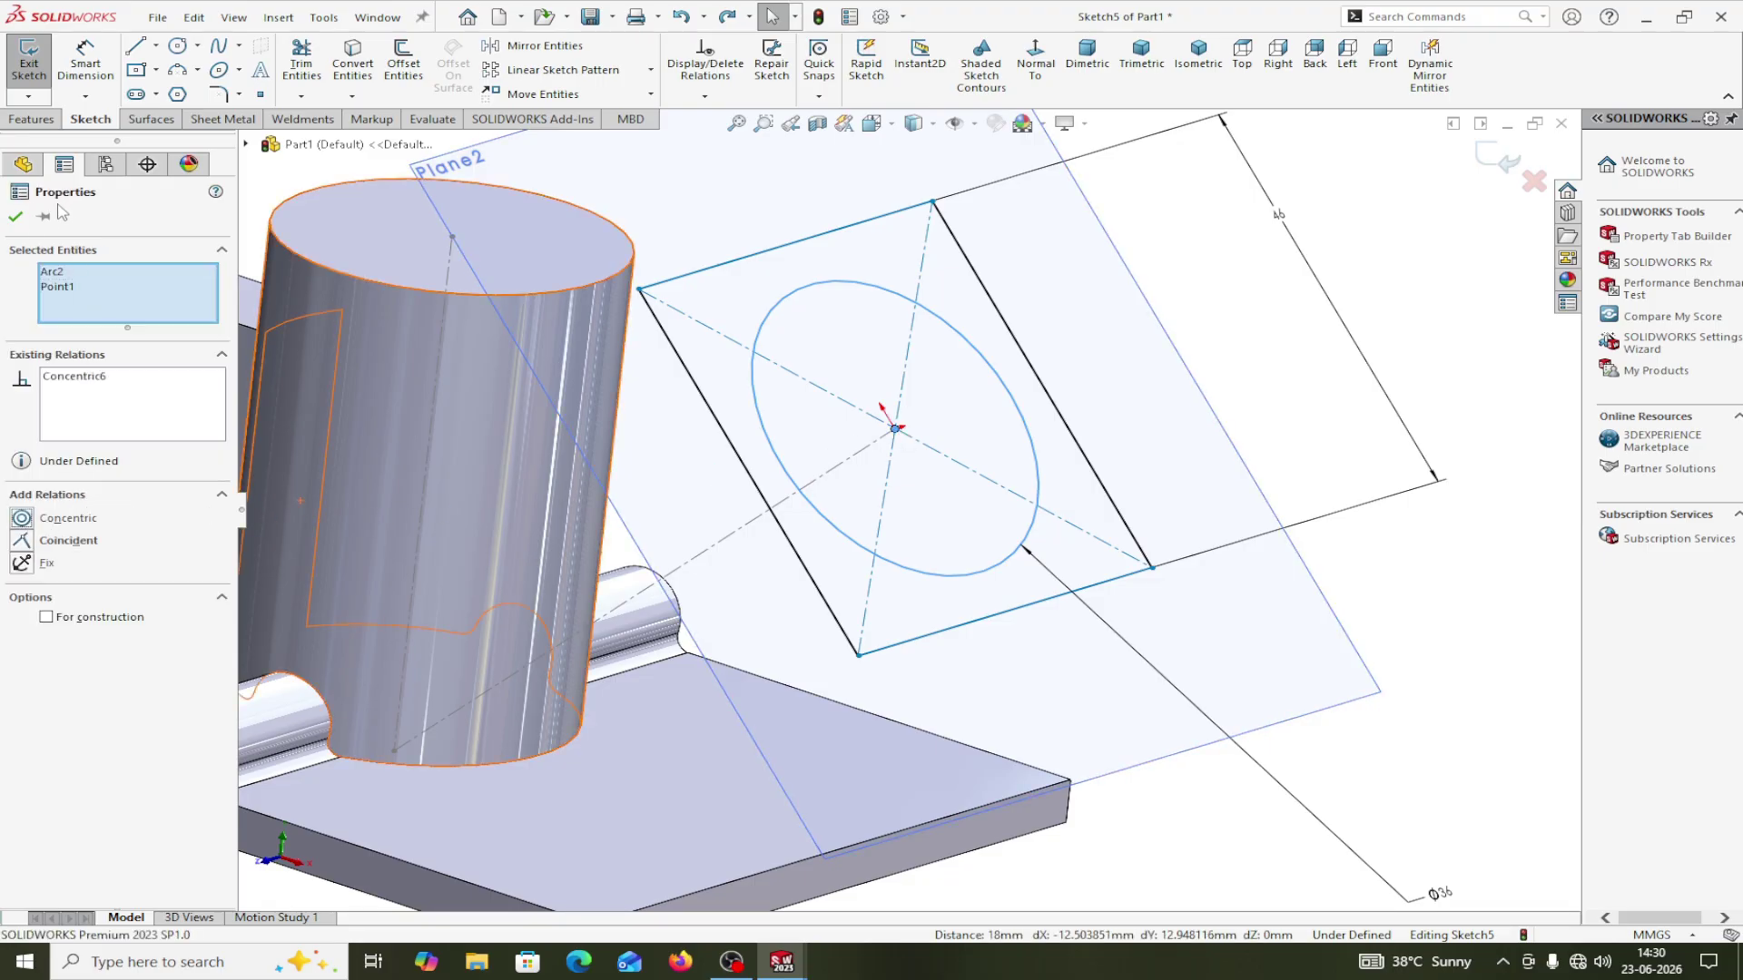
left_click(16, 216)
Run Fully Define Sketch on all entities of the angled flange sketch.
scroll(1171, 740, "up", 5)
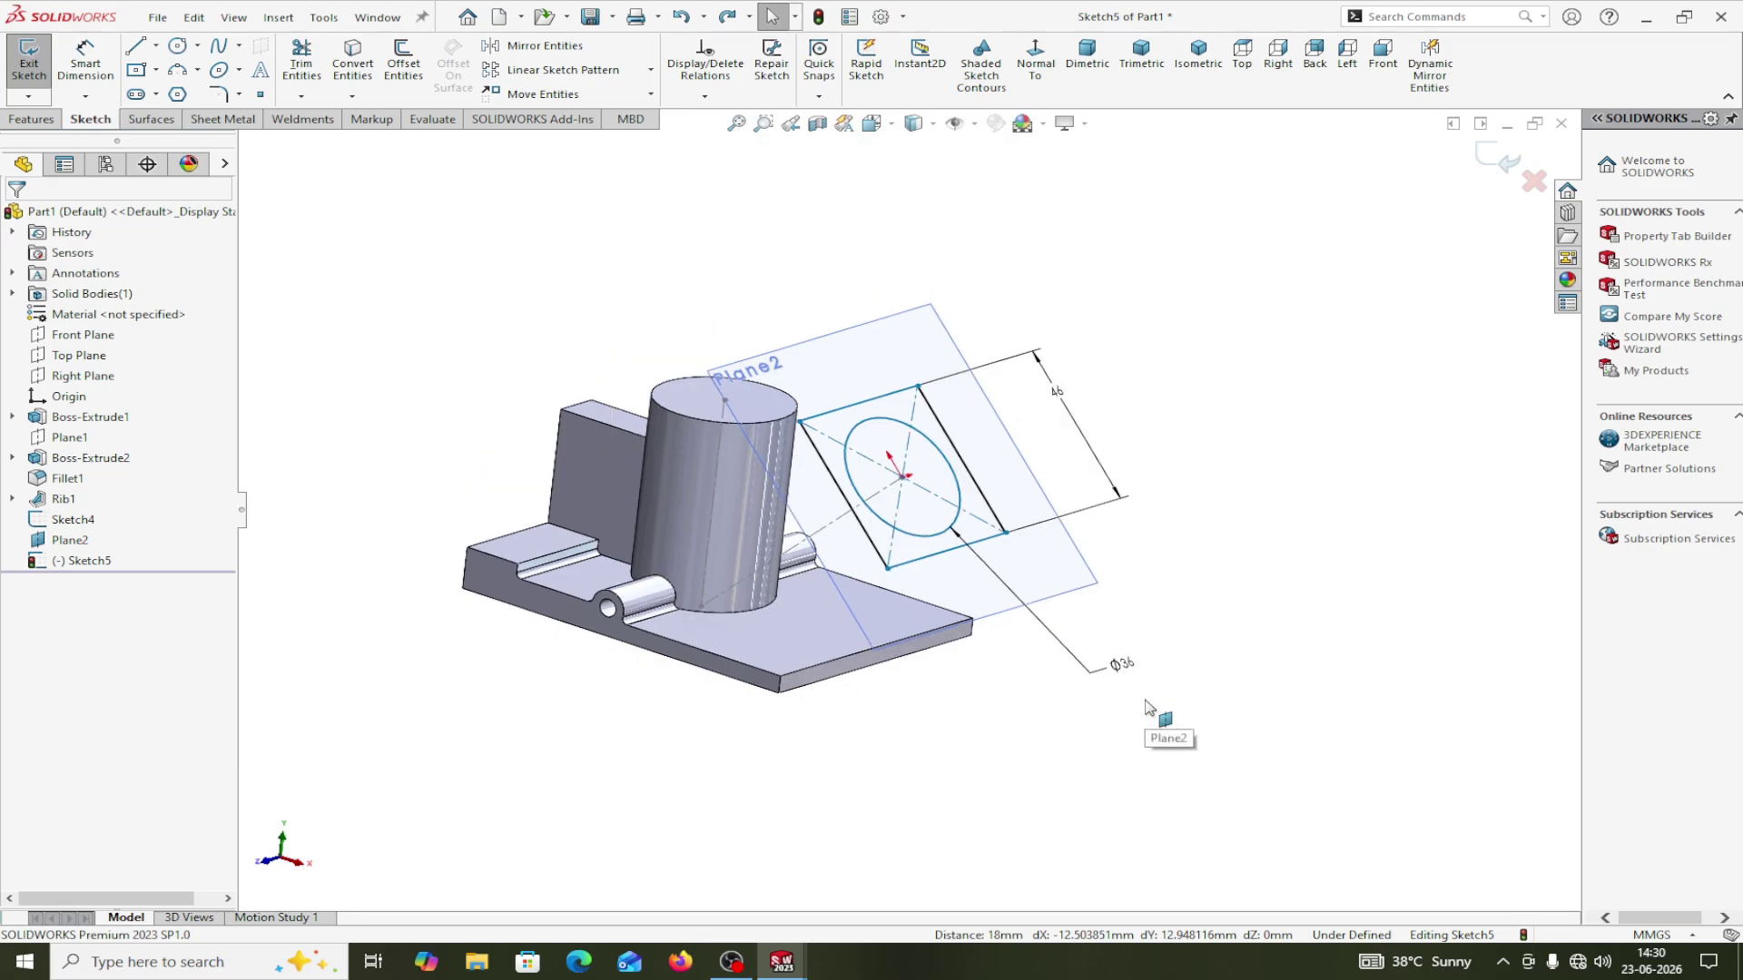
middle_click_drag(1279, 671, 1270, 679)
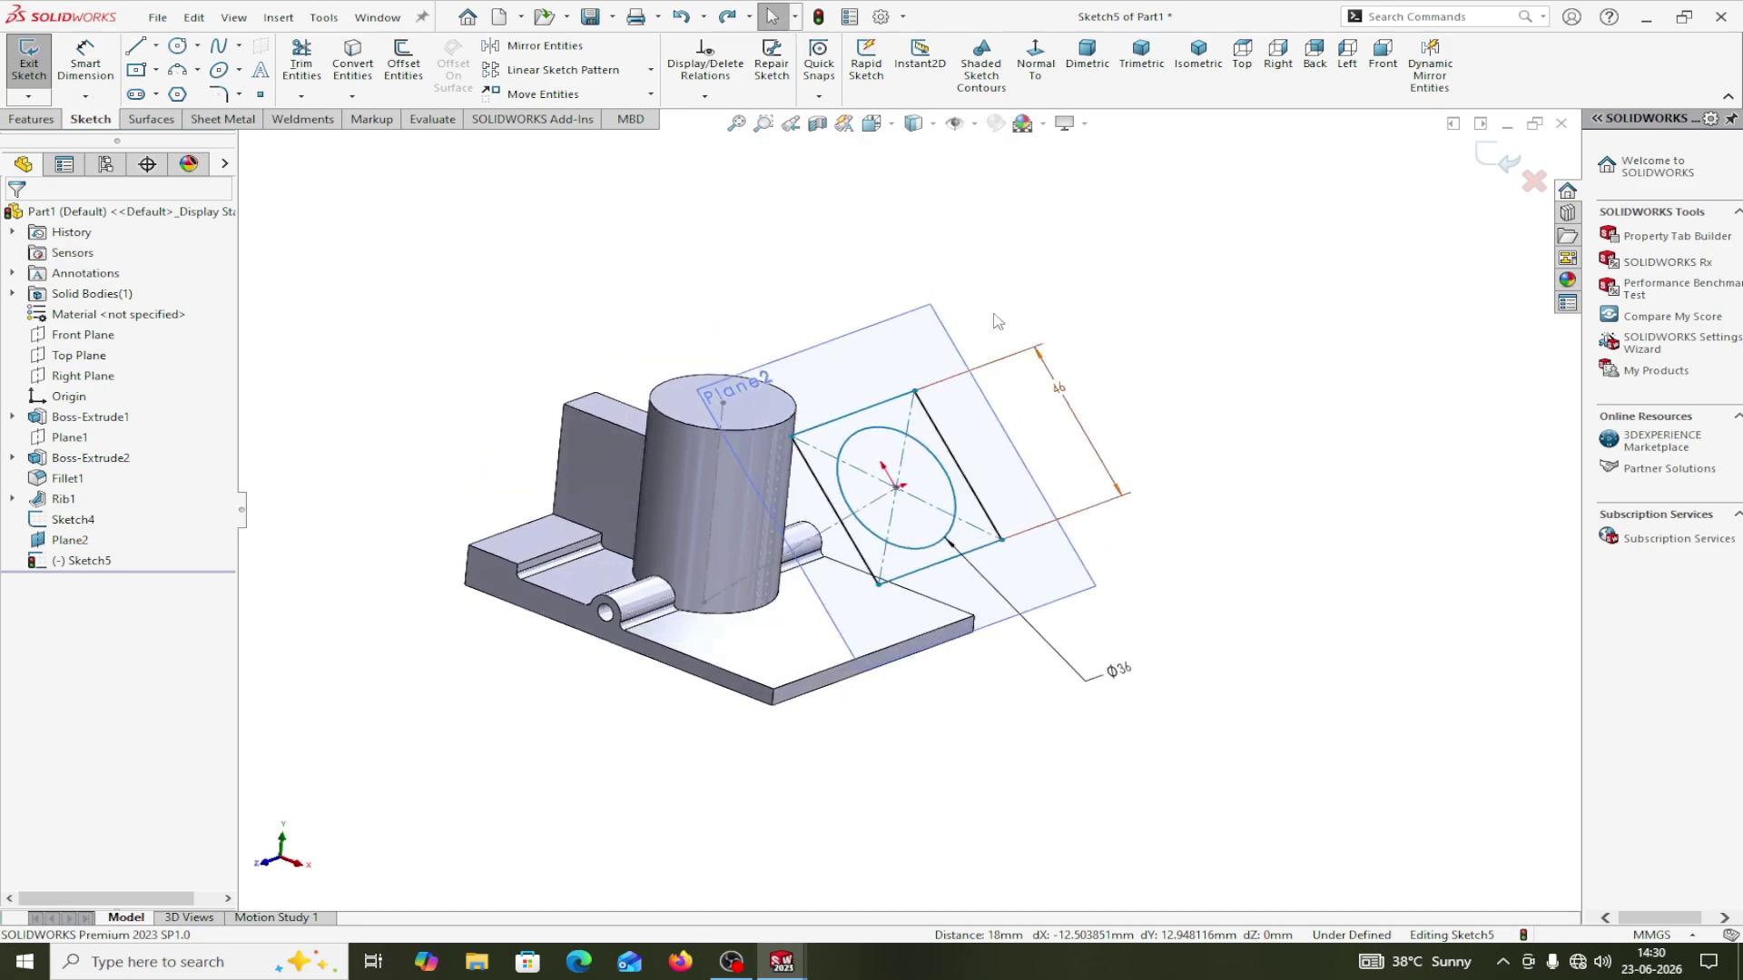
left_click(707, 98)
left_click(731, 159)
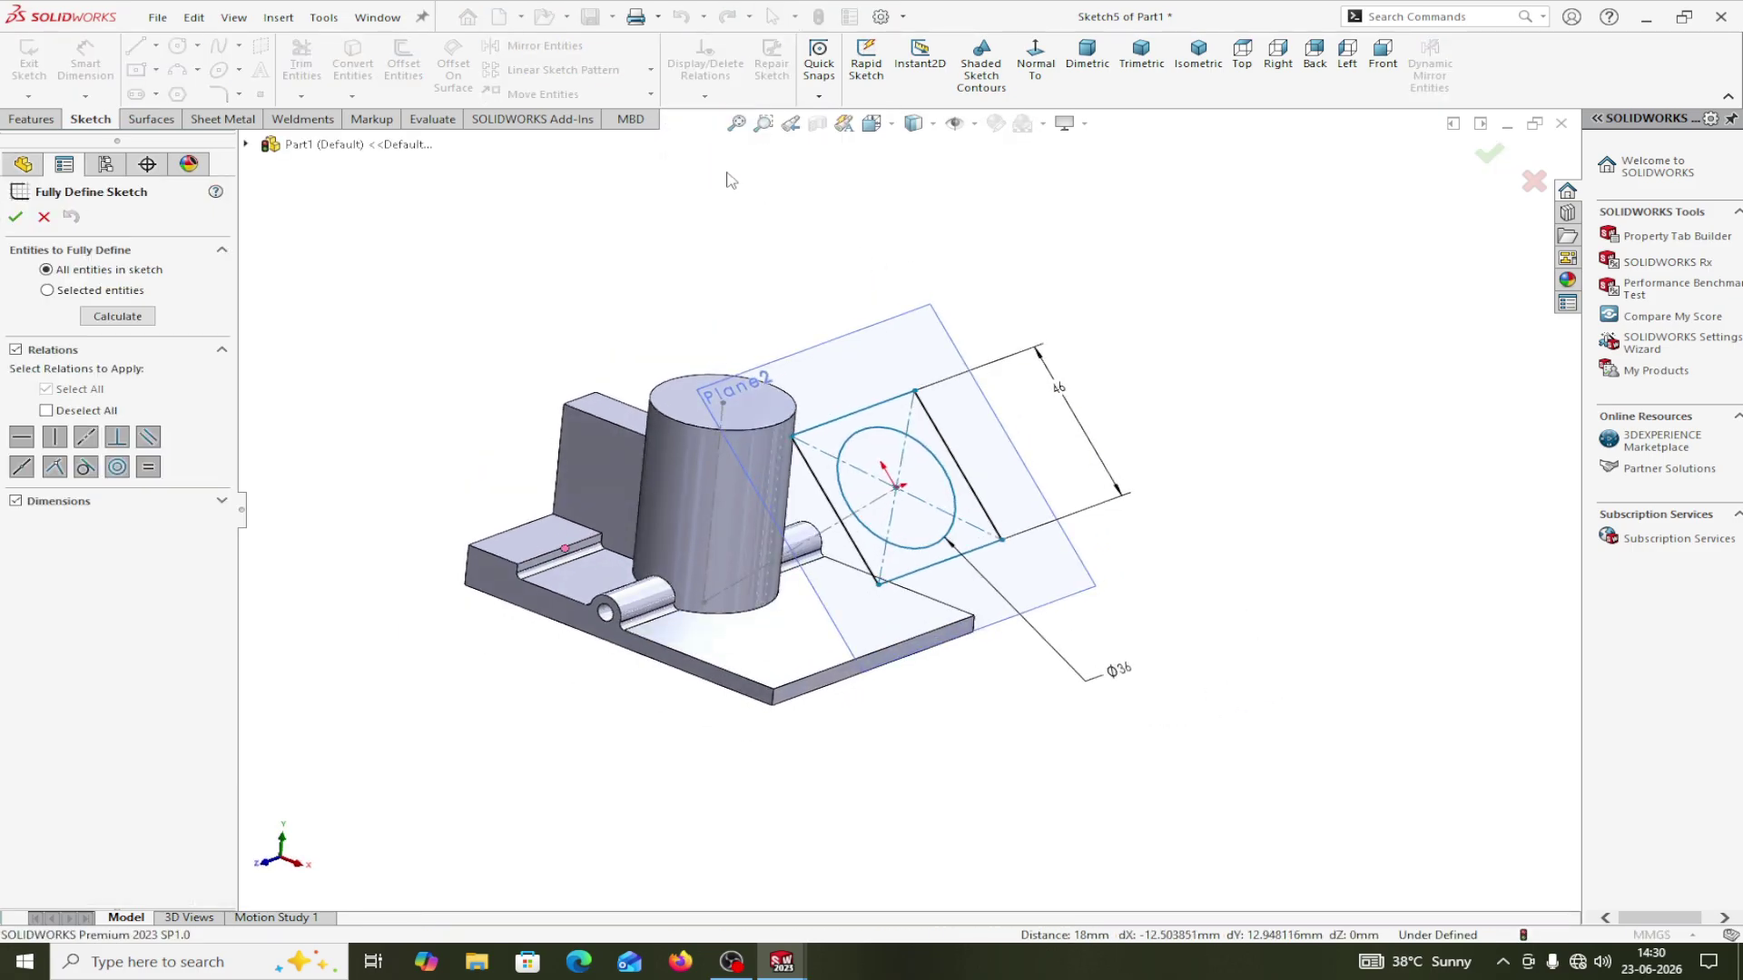
left_click(15, 218)
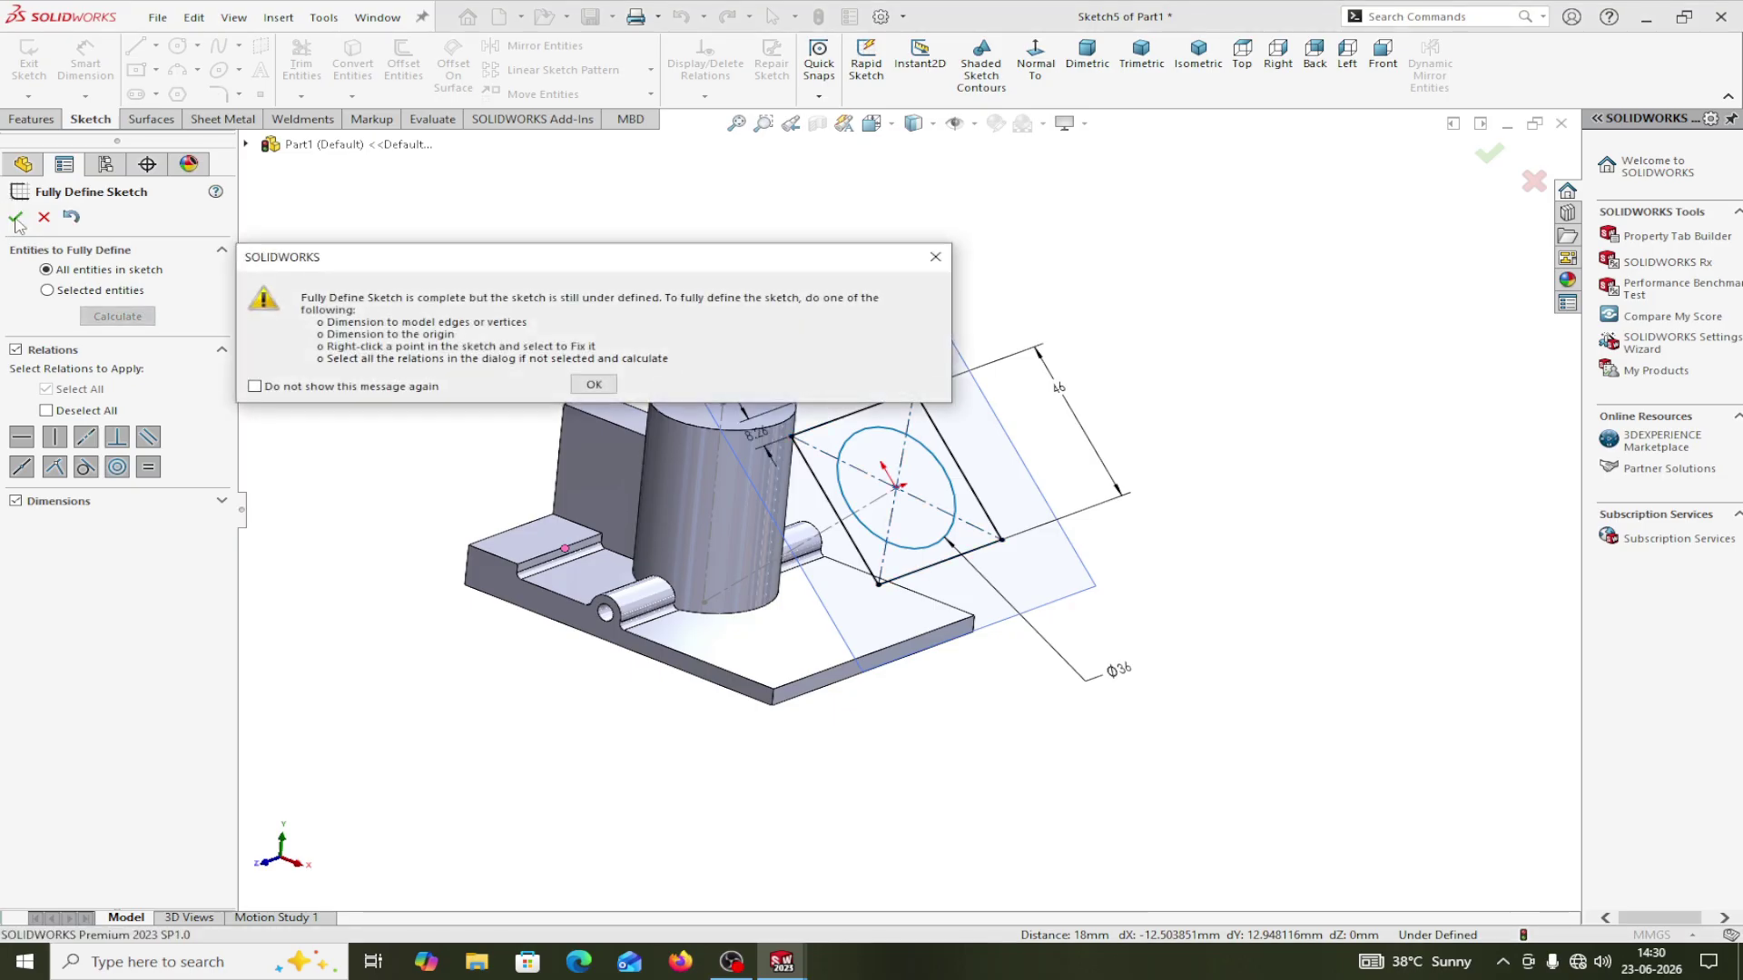
left_click(935, 259)
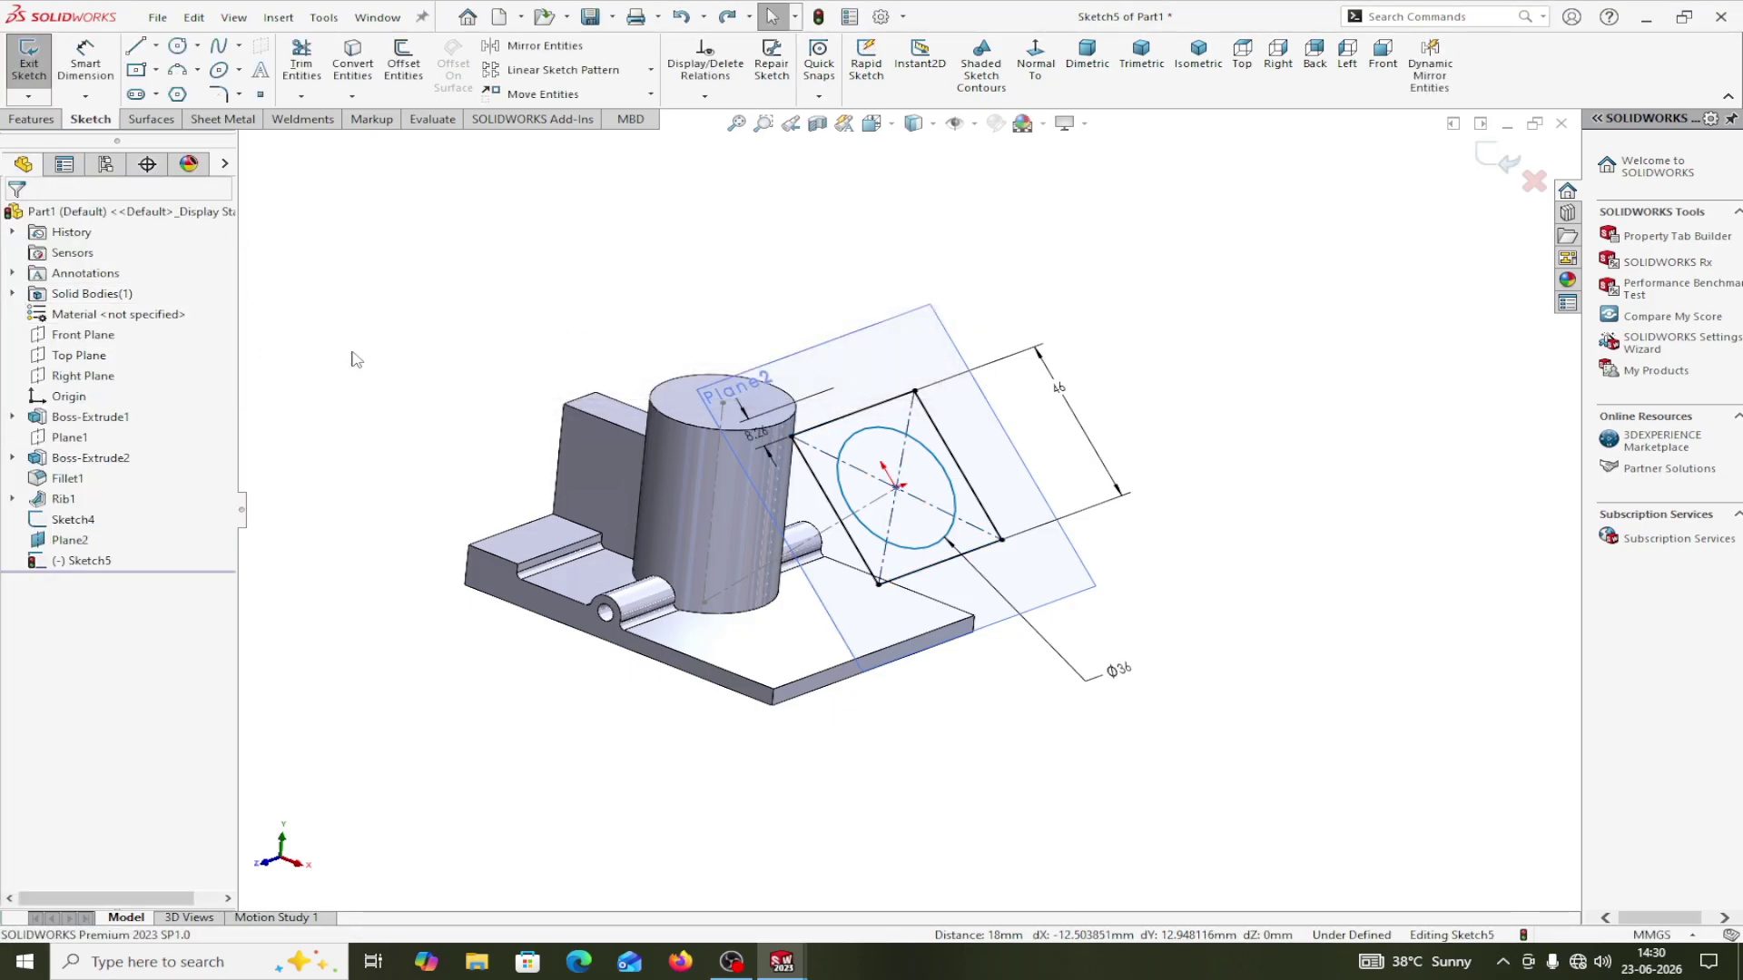
middle_click_drag(1480, 514, 1423, 541)
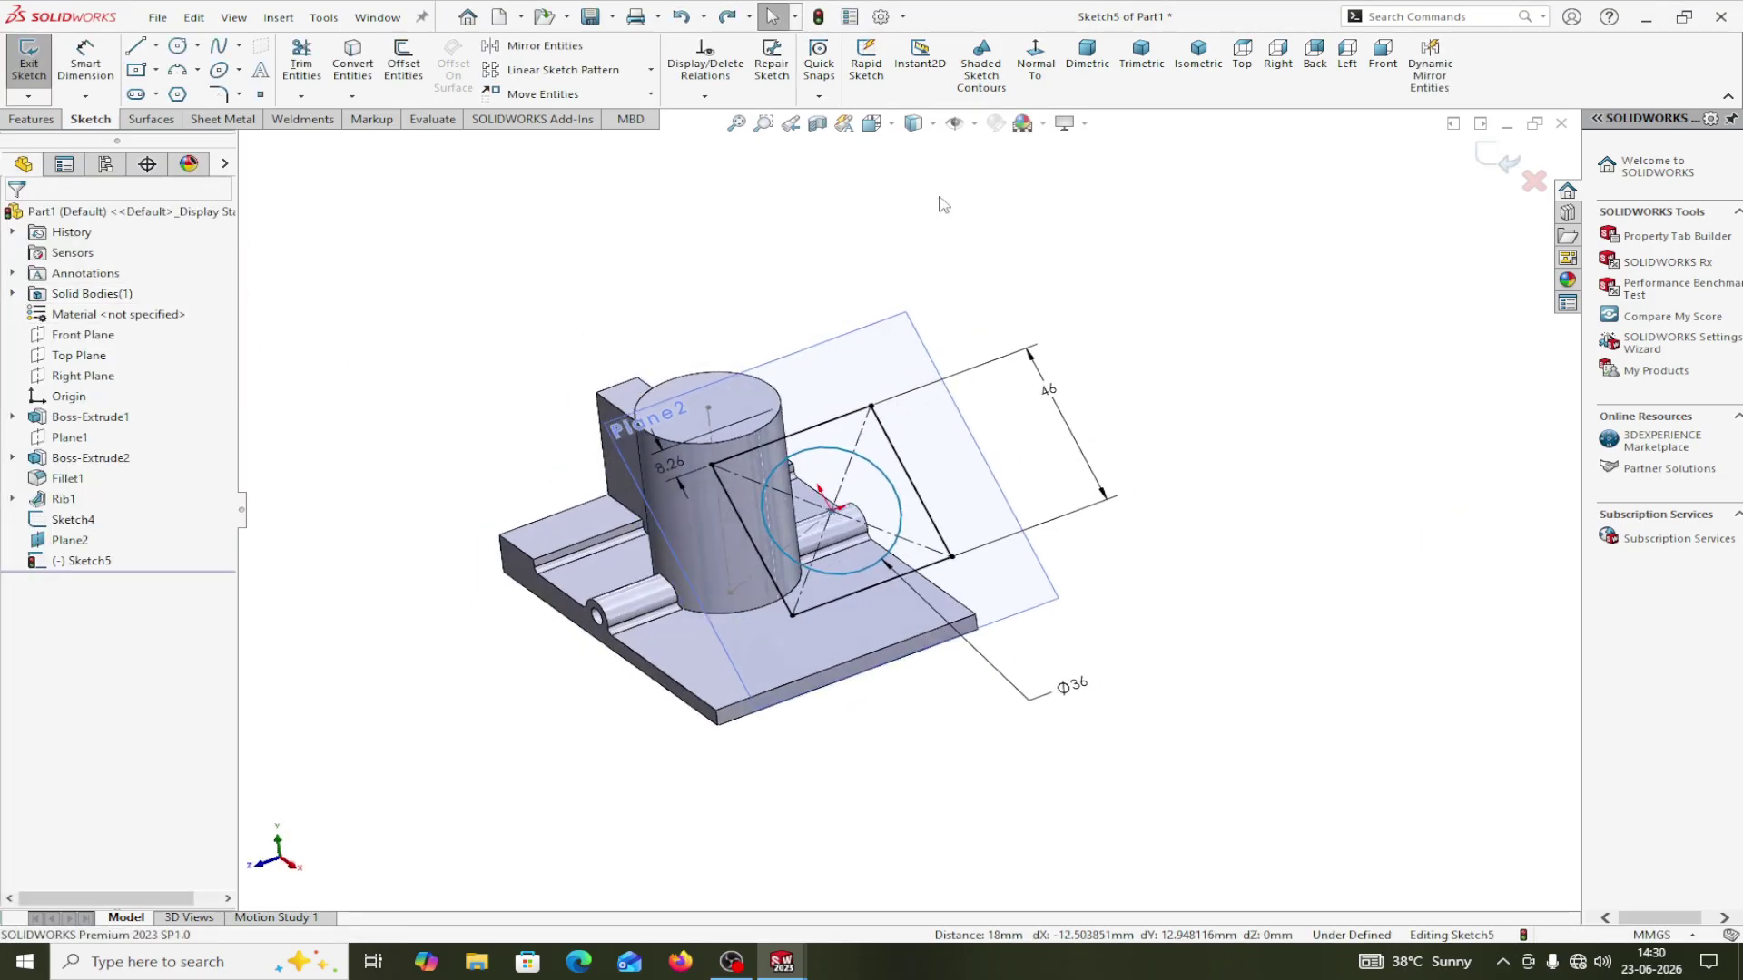
left_click(707, 97)
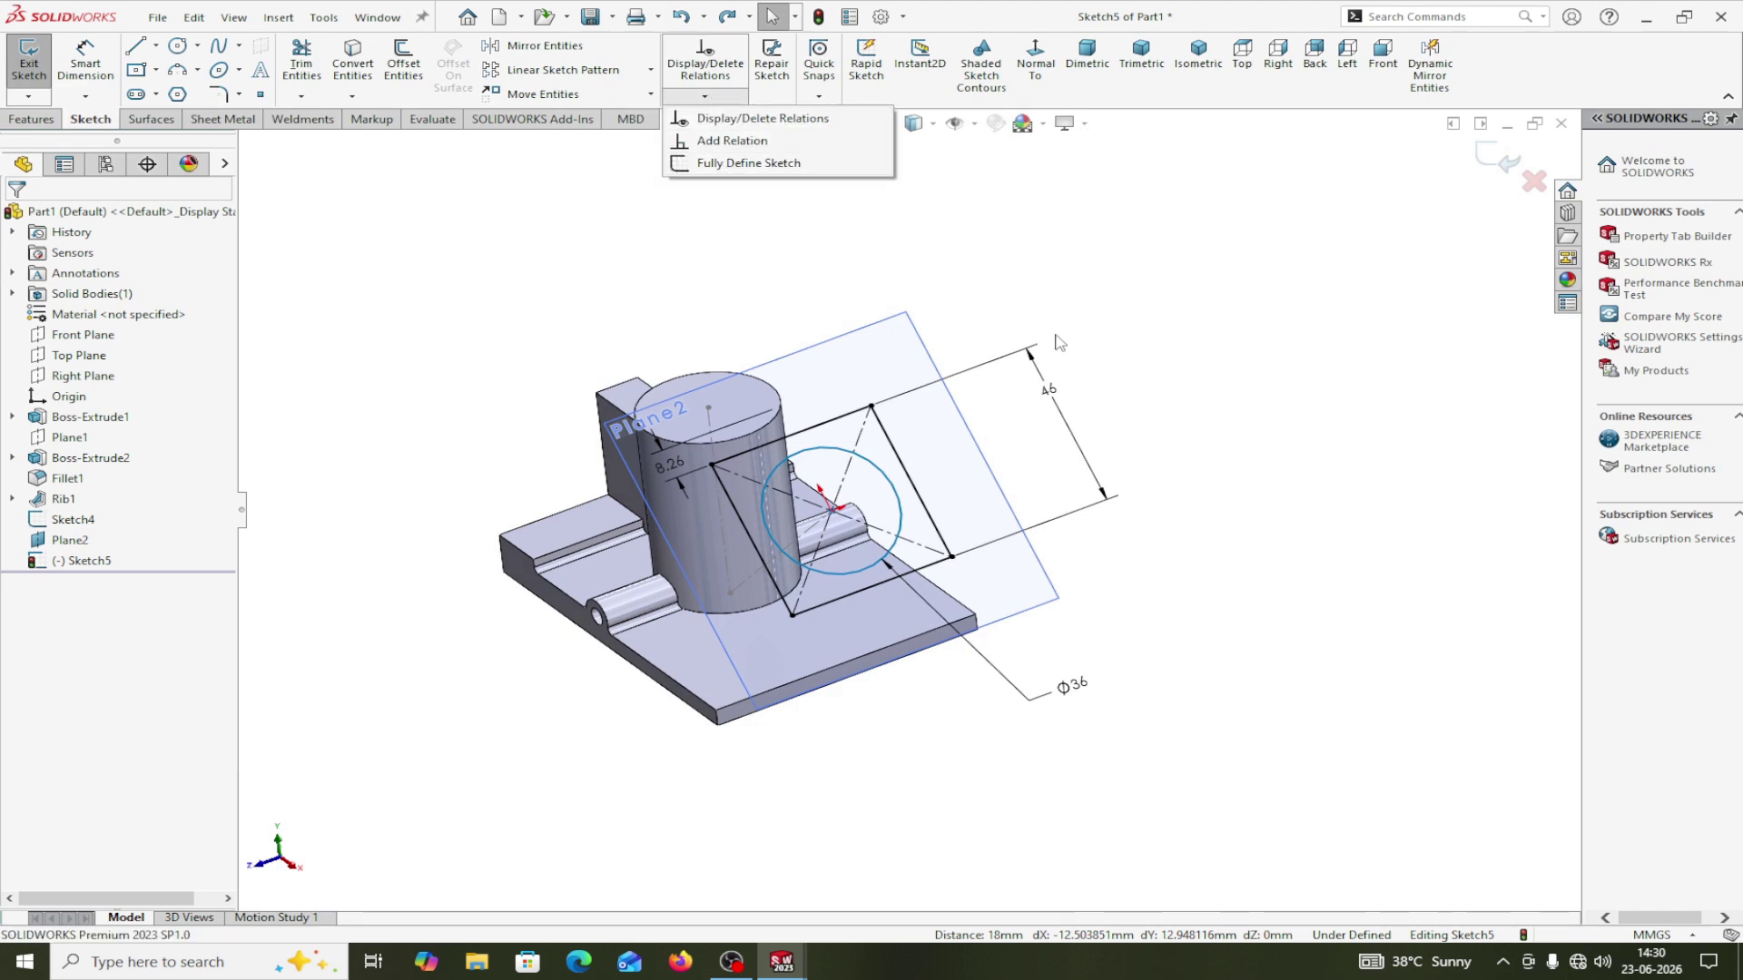
left_click(1111, 509)
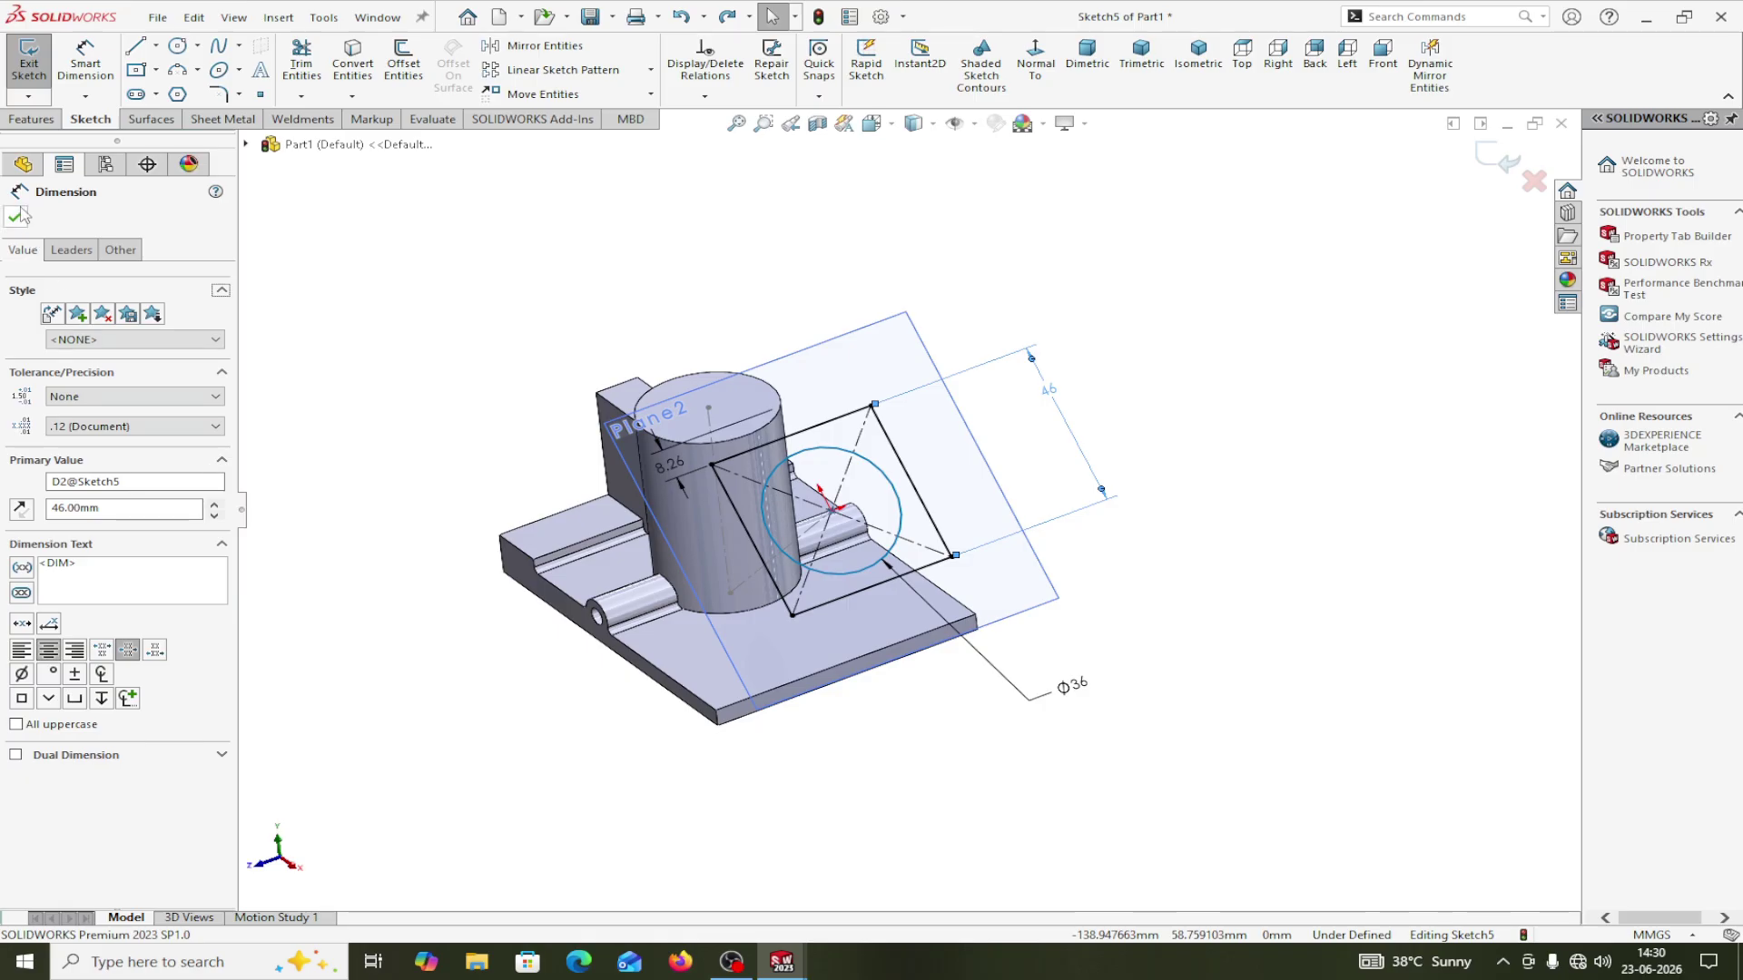
left_click(17, 221)
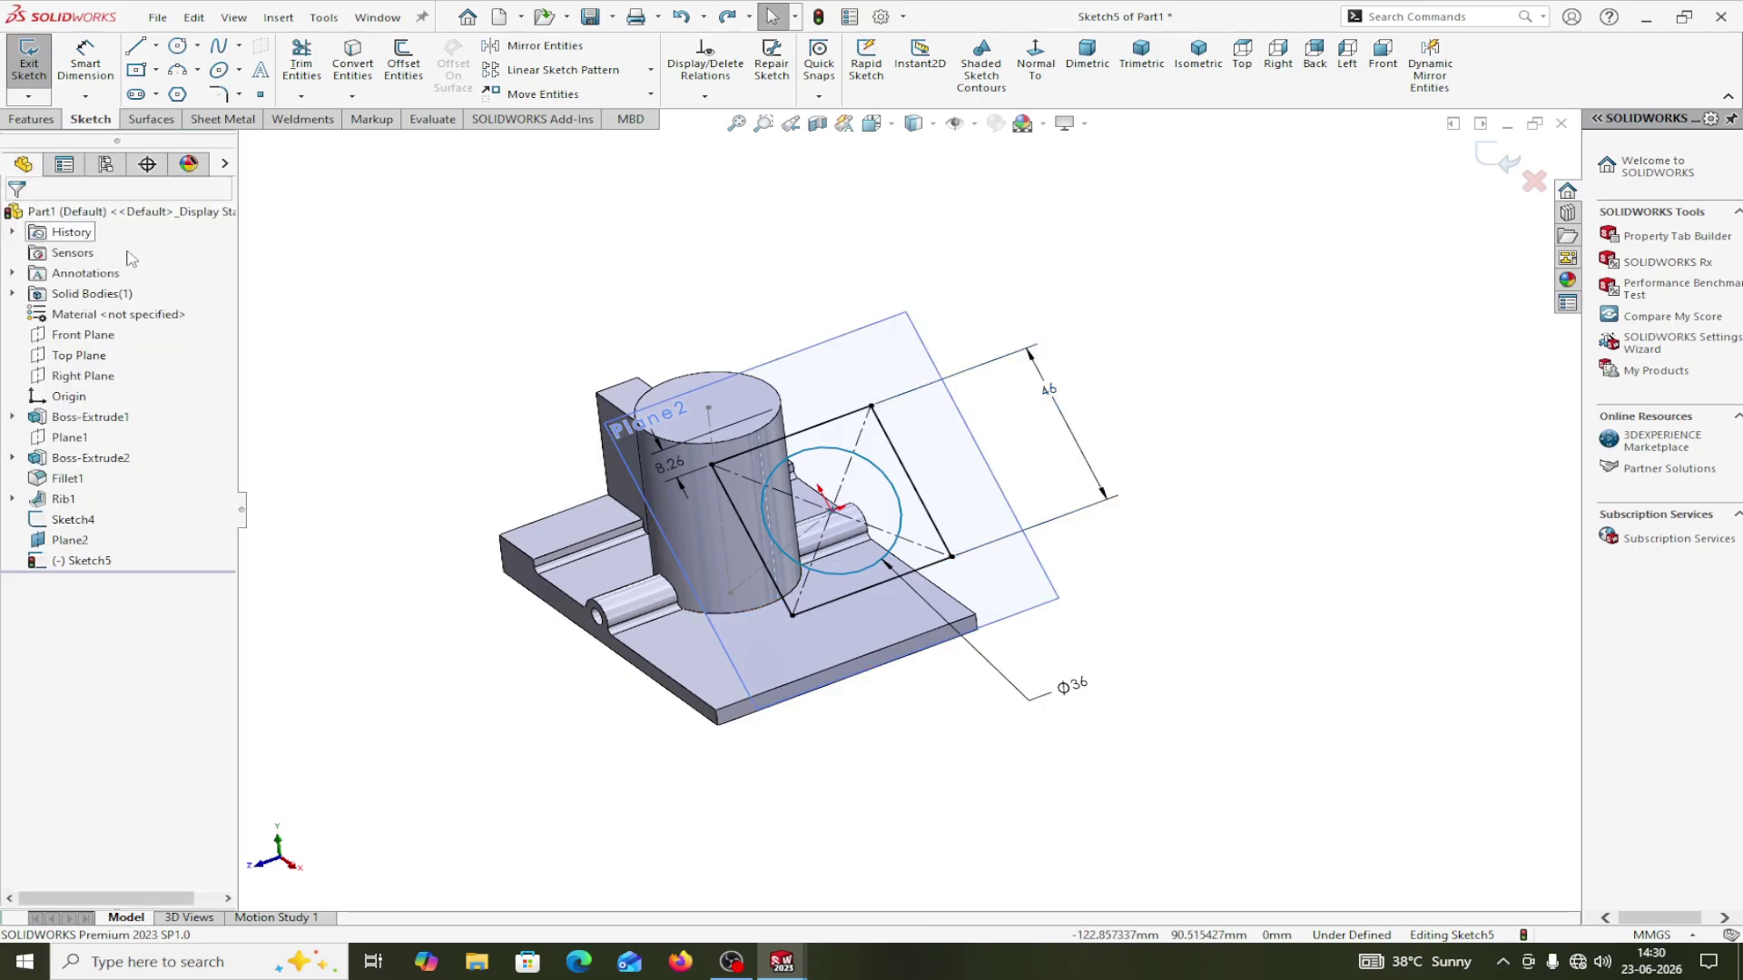
Run Fully Define Sketch on selected entities only, choosing the 36 mm circle and the square's four sides.
middle_click_drag(1140, 553, 908, 382)
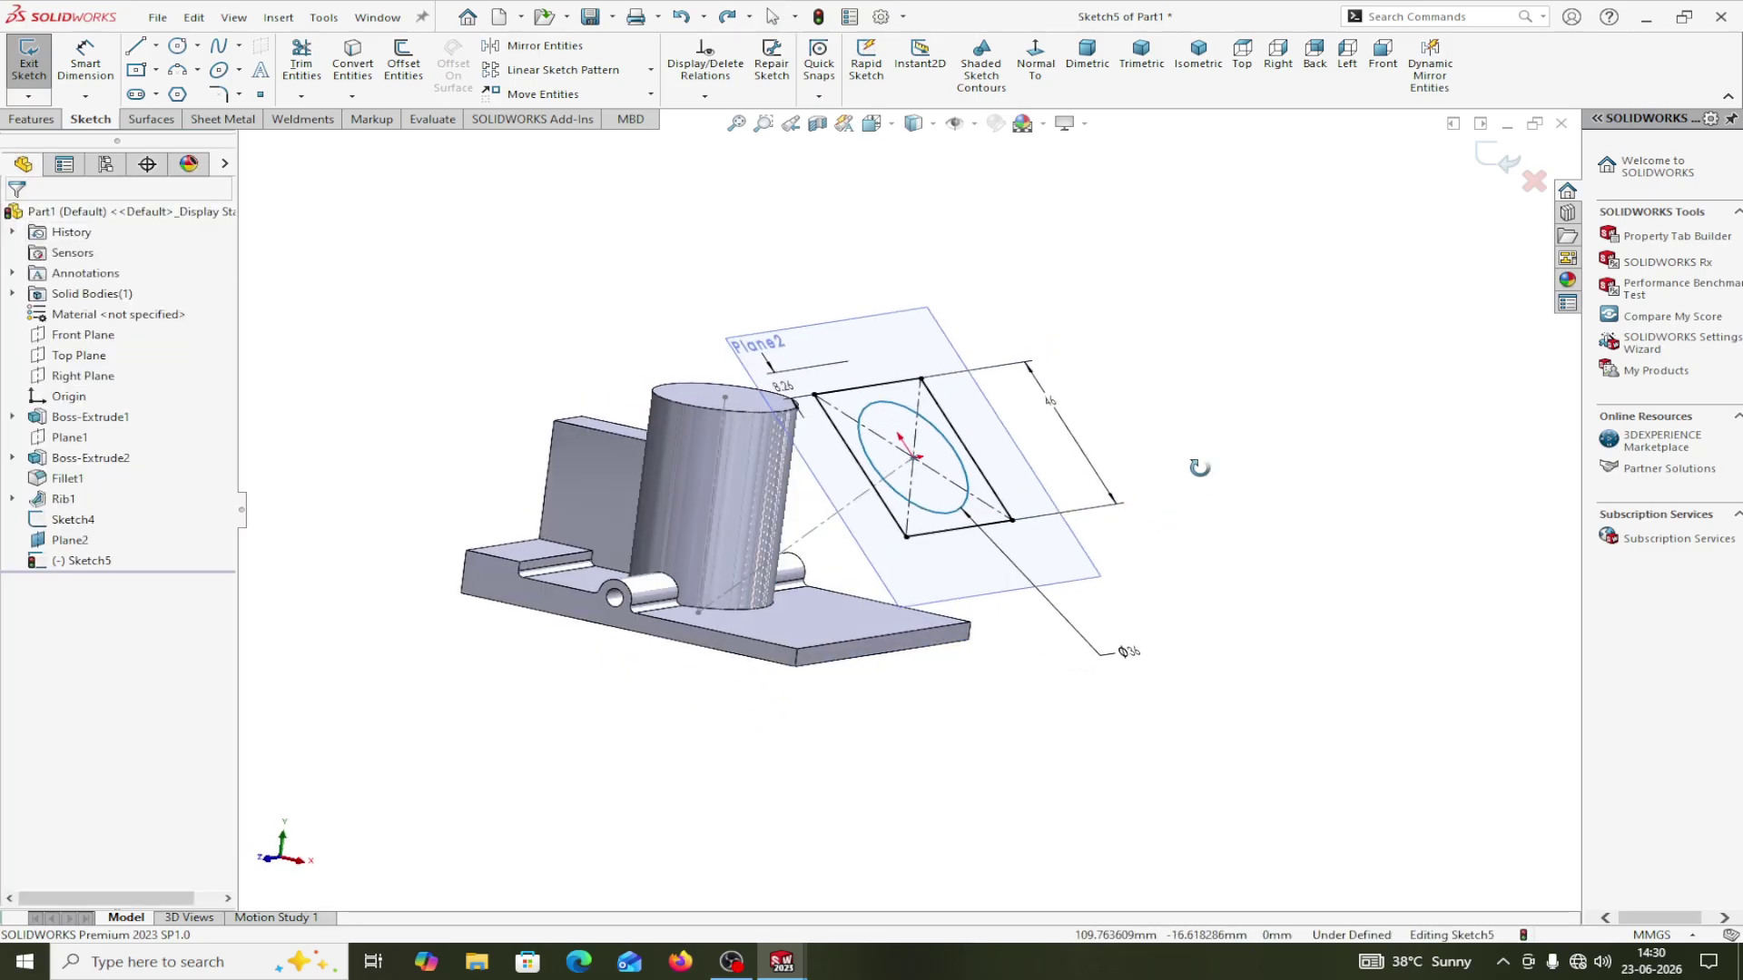
left_click(703, 97)
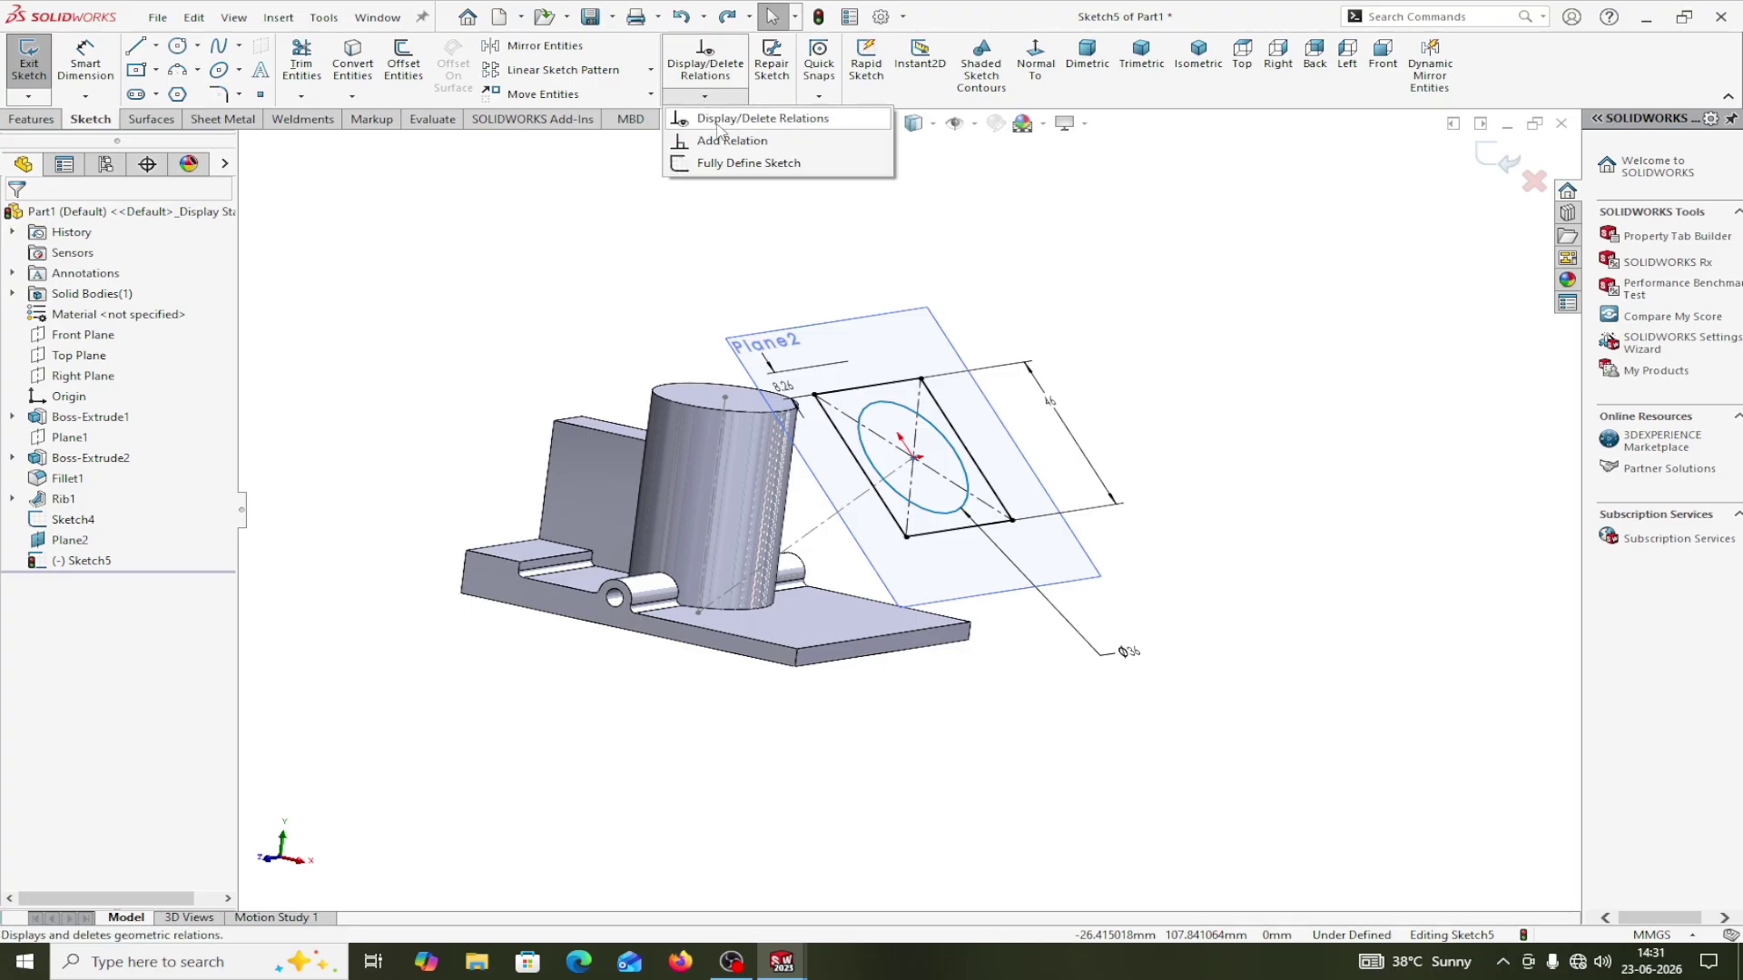
left_click(727, 164)
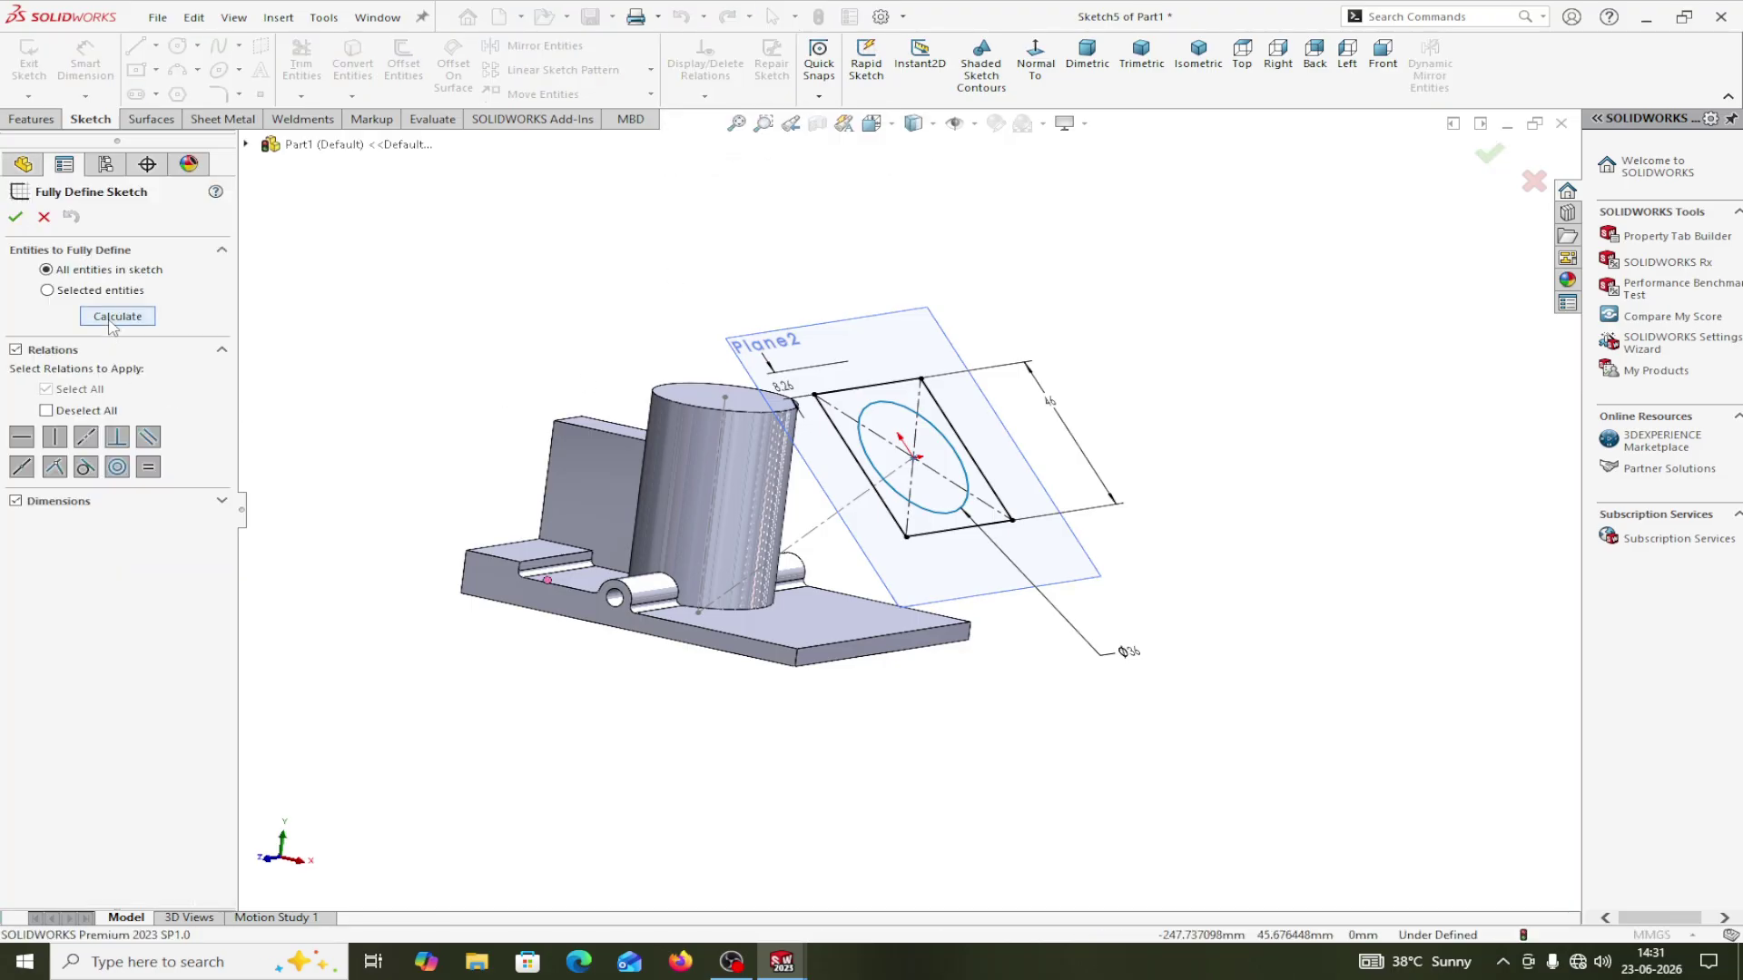
left_click(47, 290)
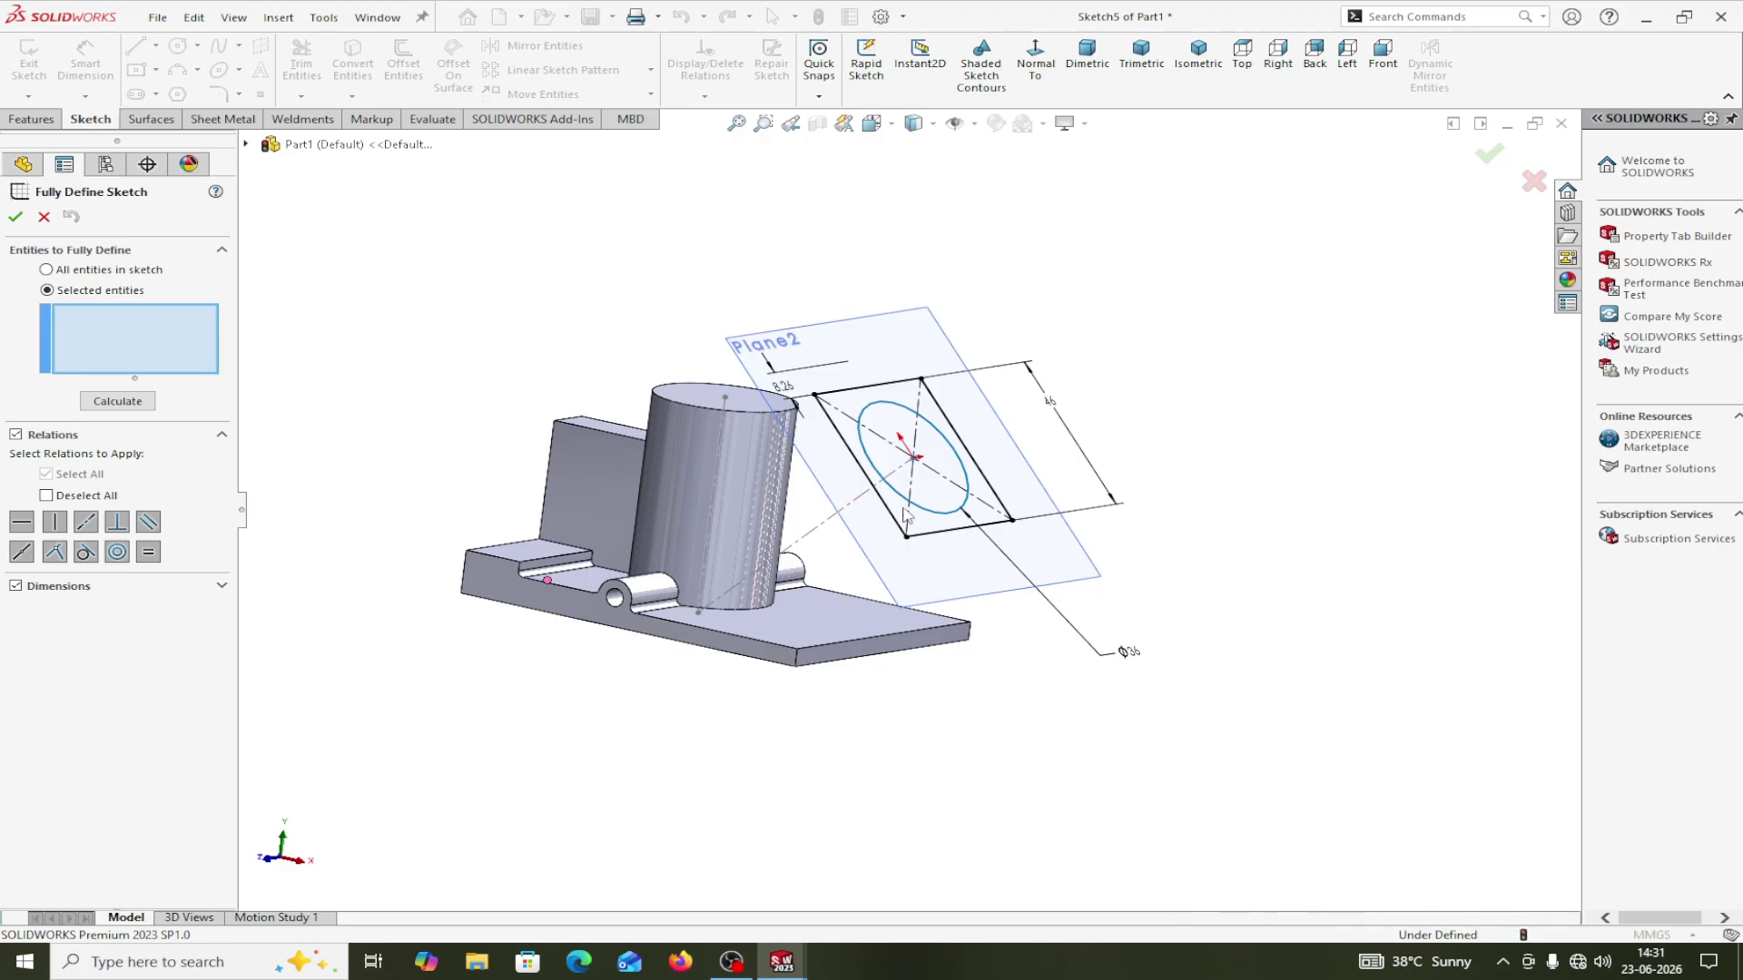
left_click(936, 520)
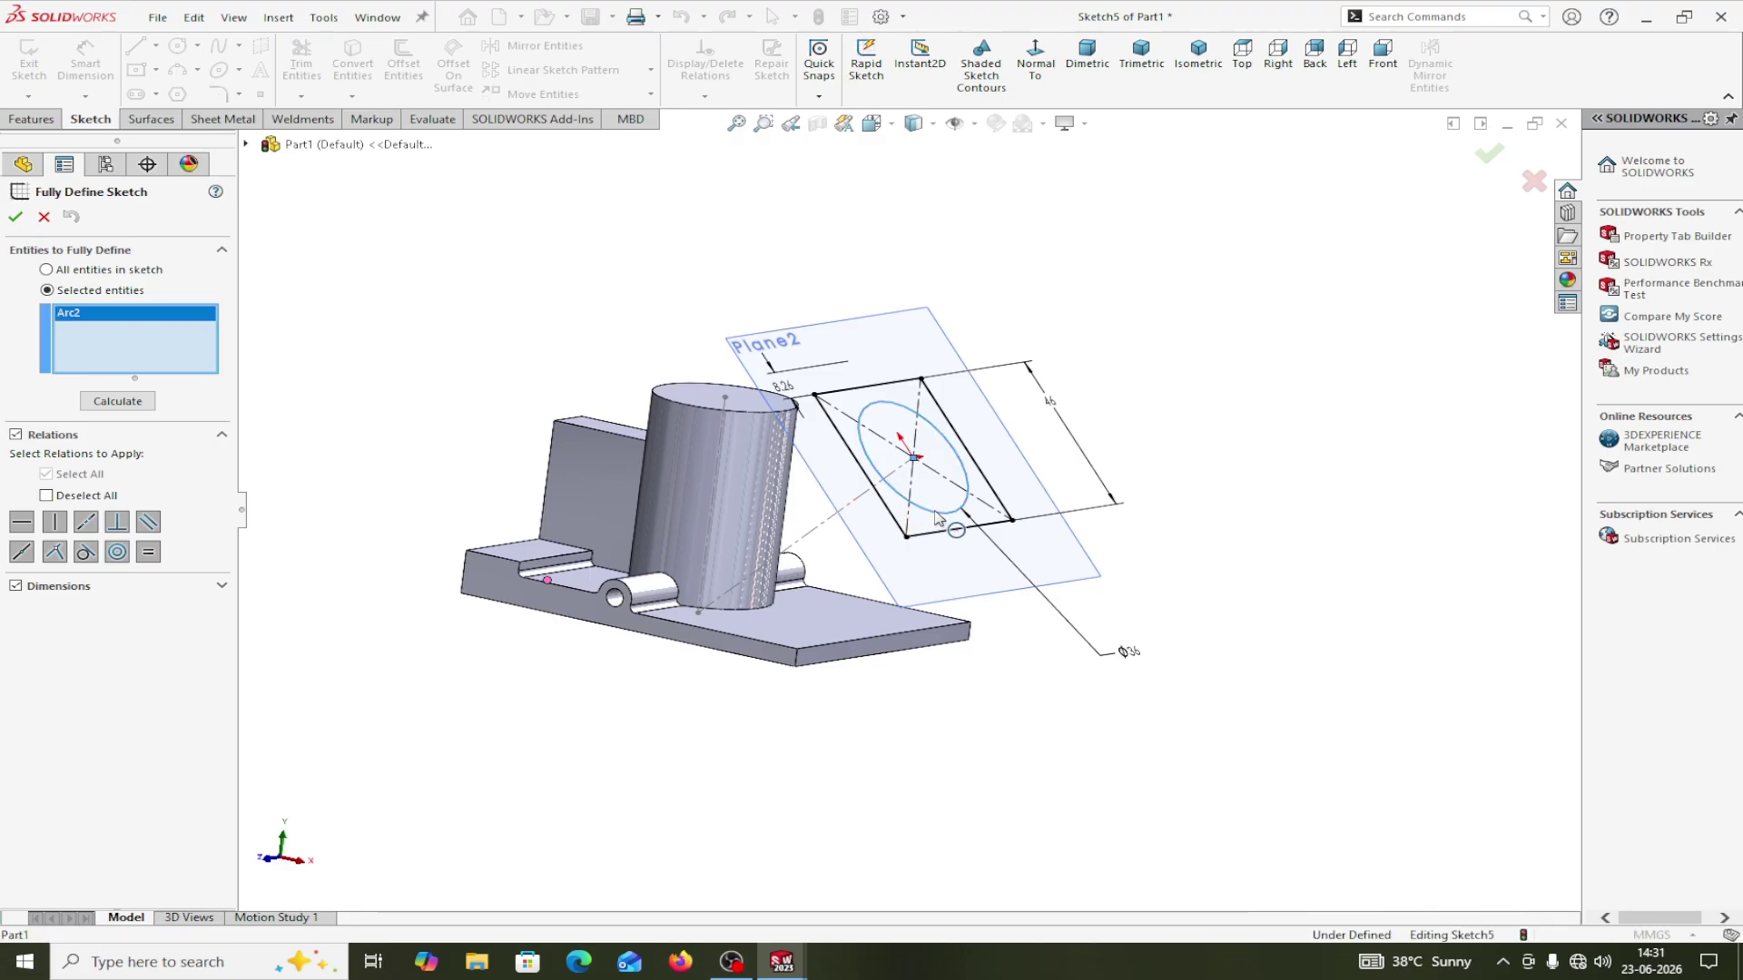
left_click(946, 536)
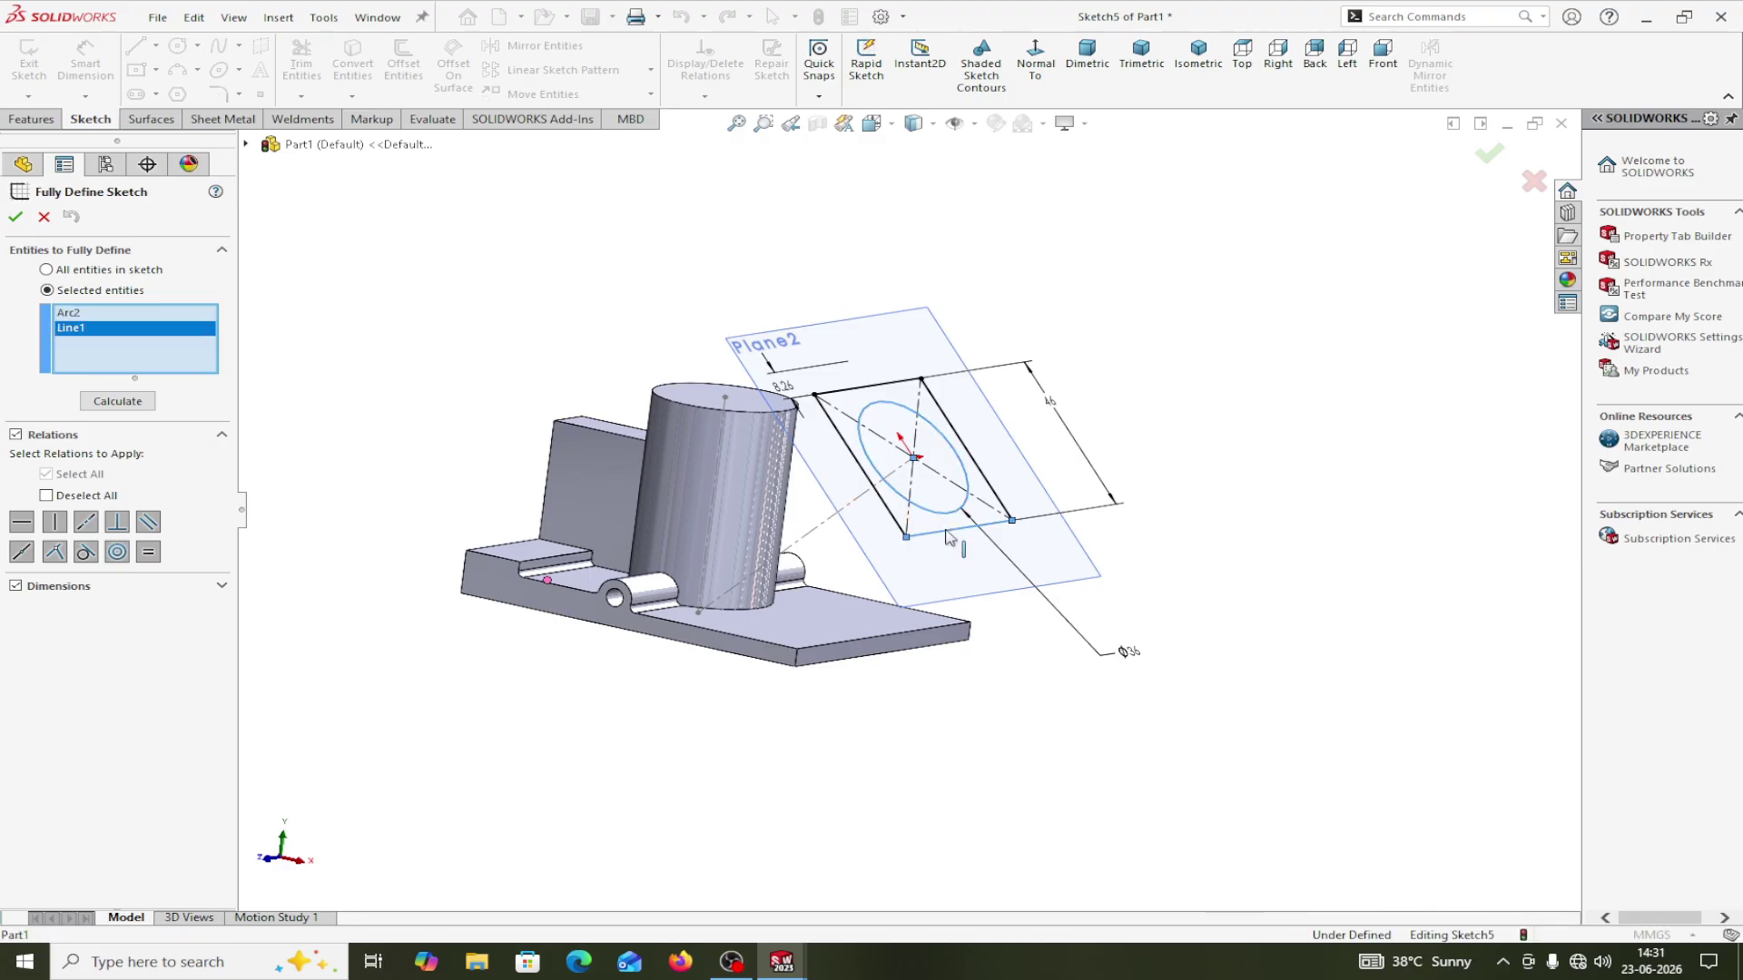
left_click(898, 521)
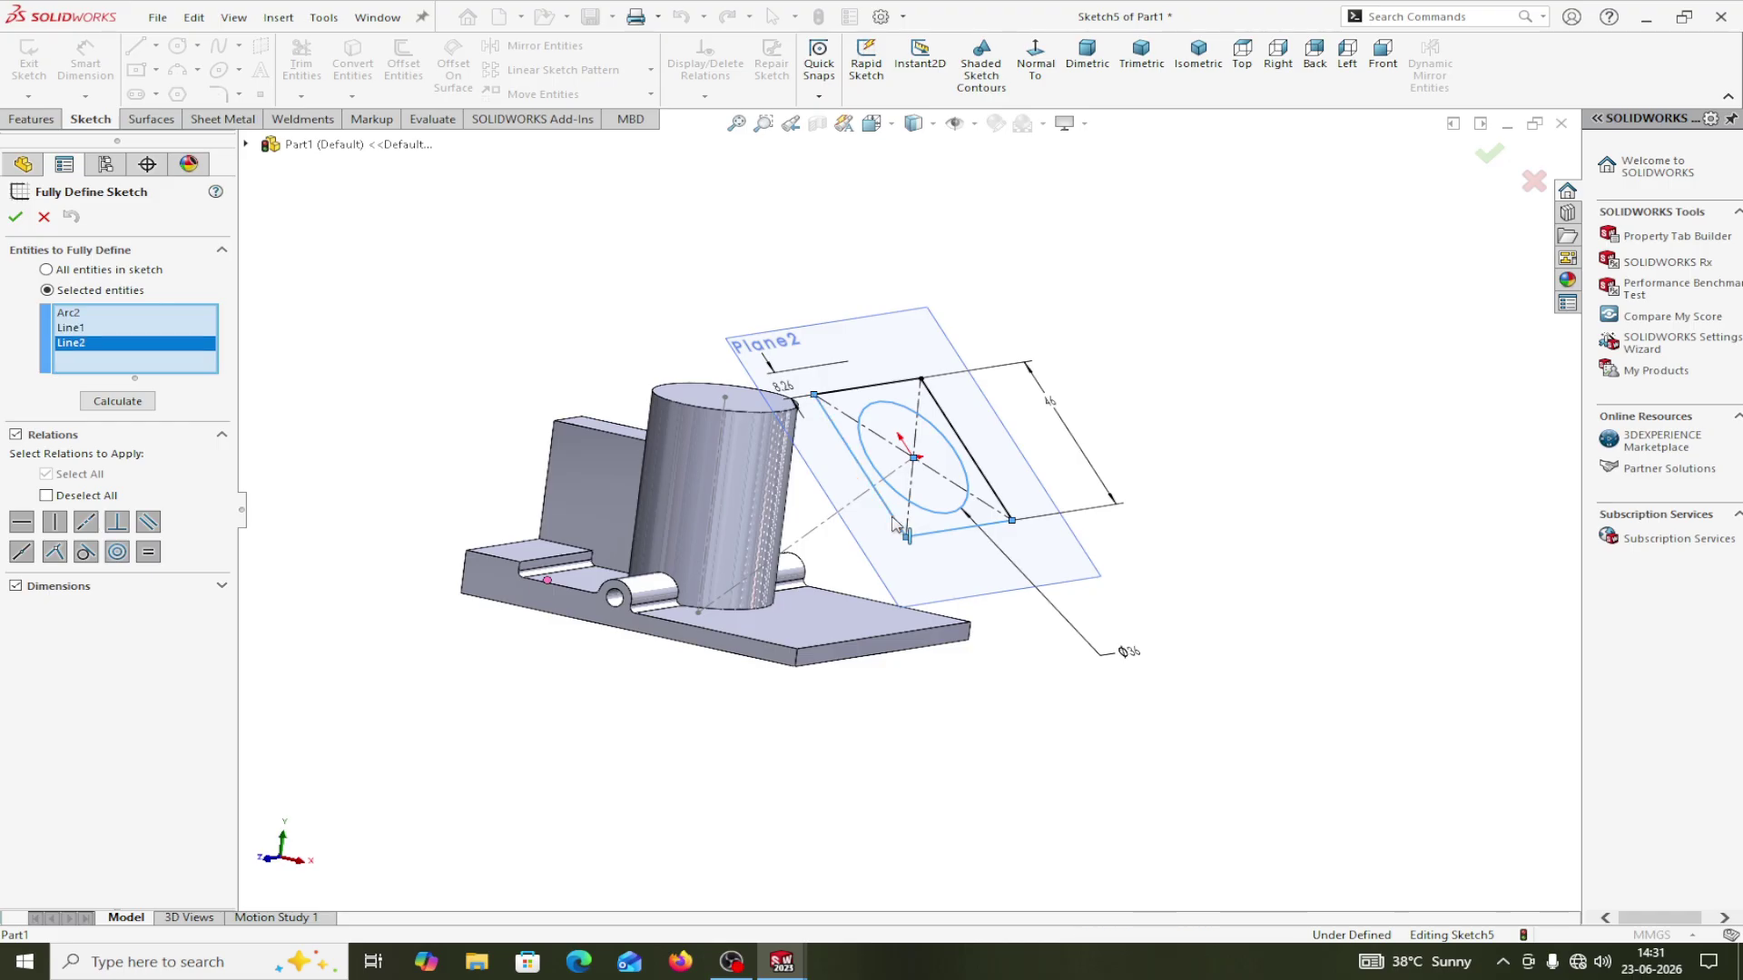
left_click(972, 459)
left_click(889, 392)
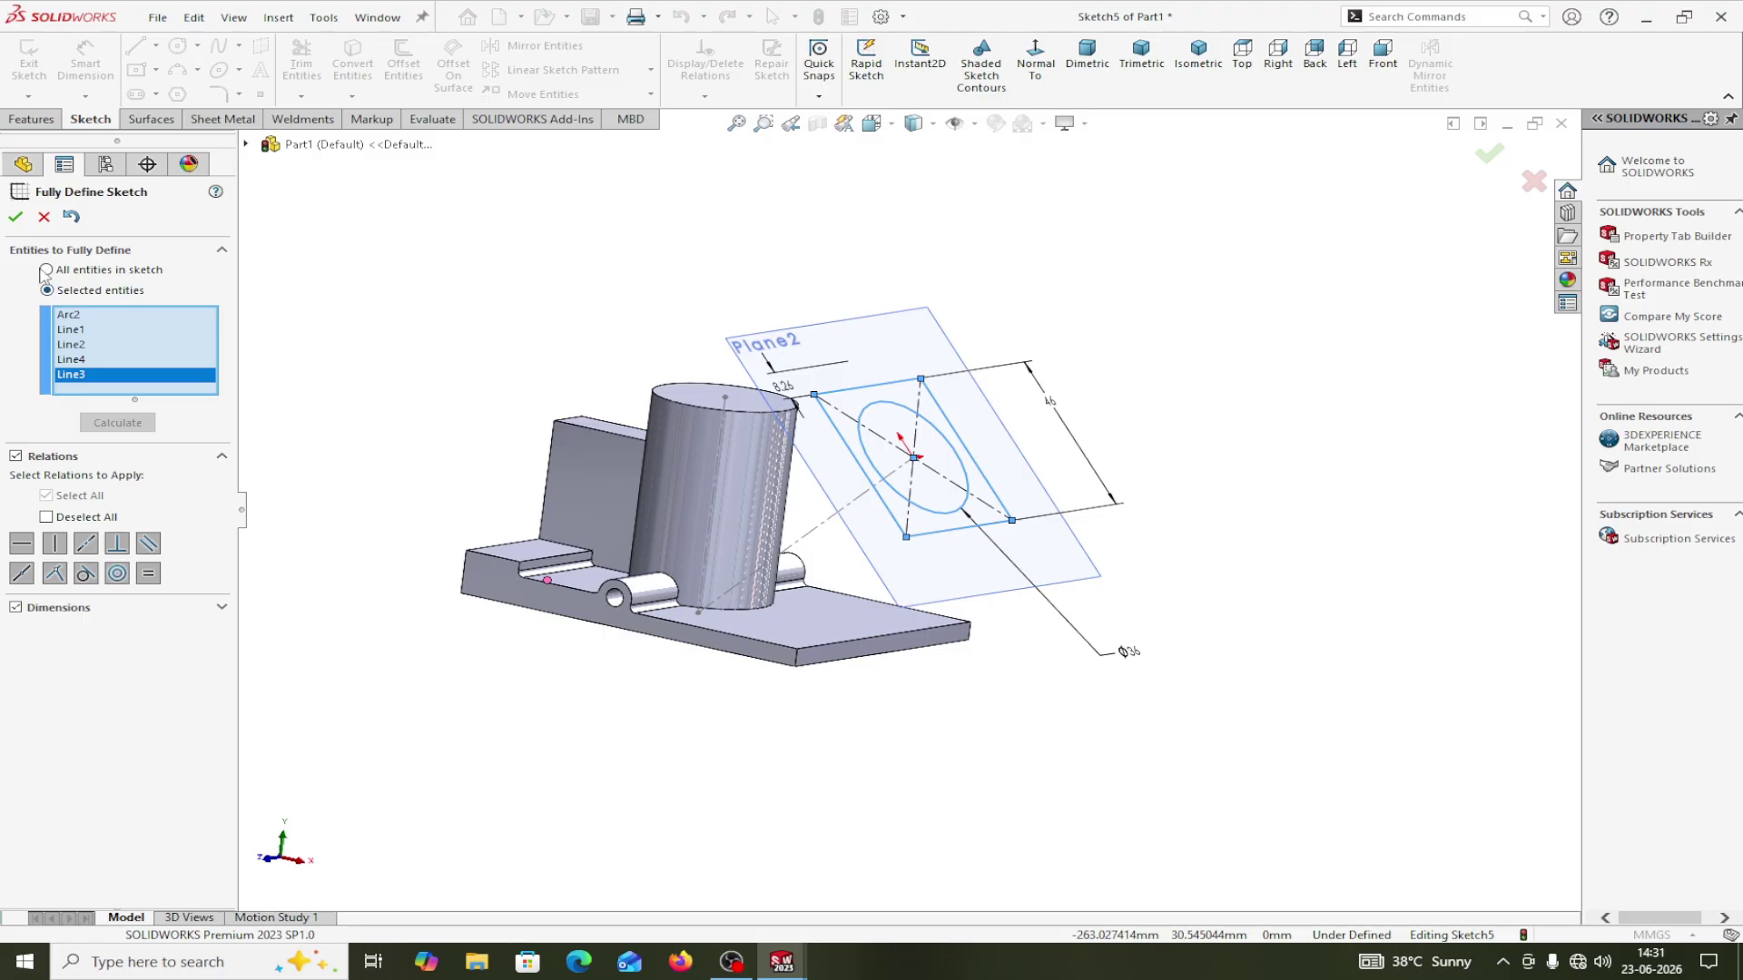
left_click(20, 219)
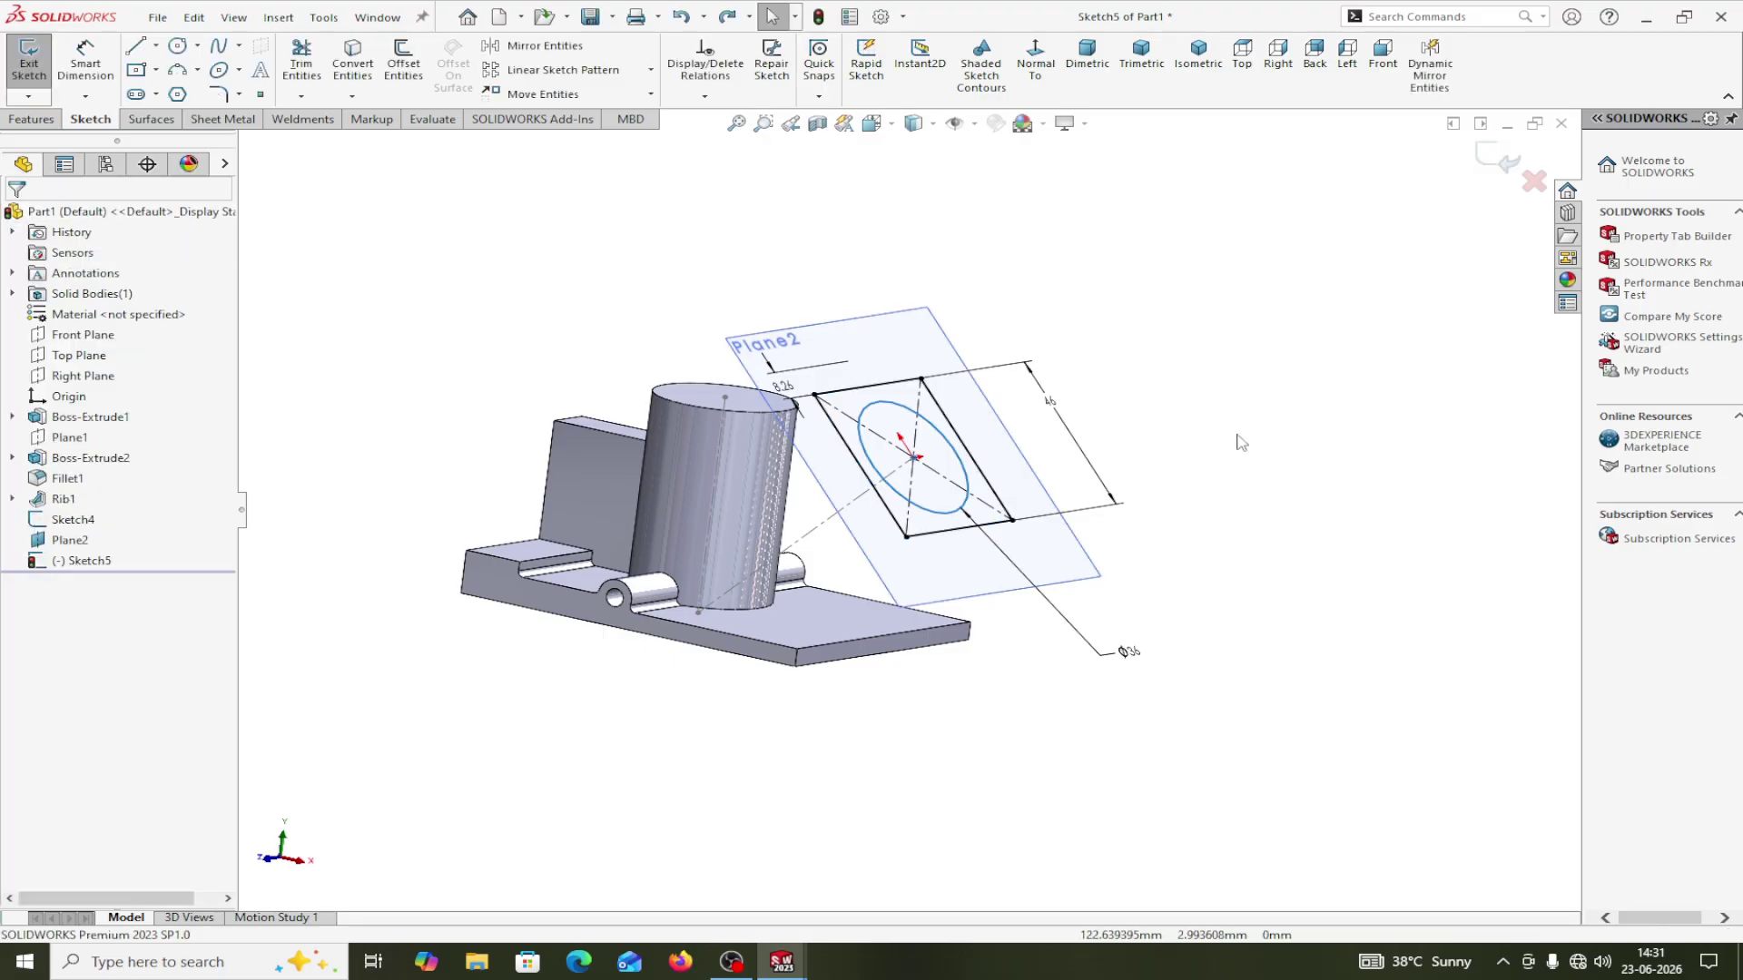
Delete the 46 mm dimension from the square.
middle_click_drag(1285, 468, 1217, 524)
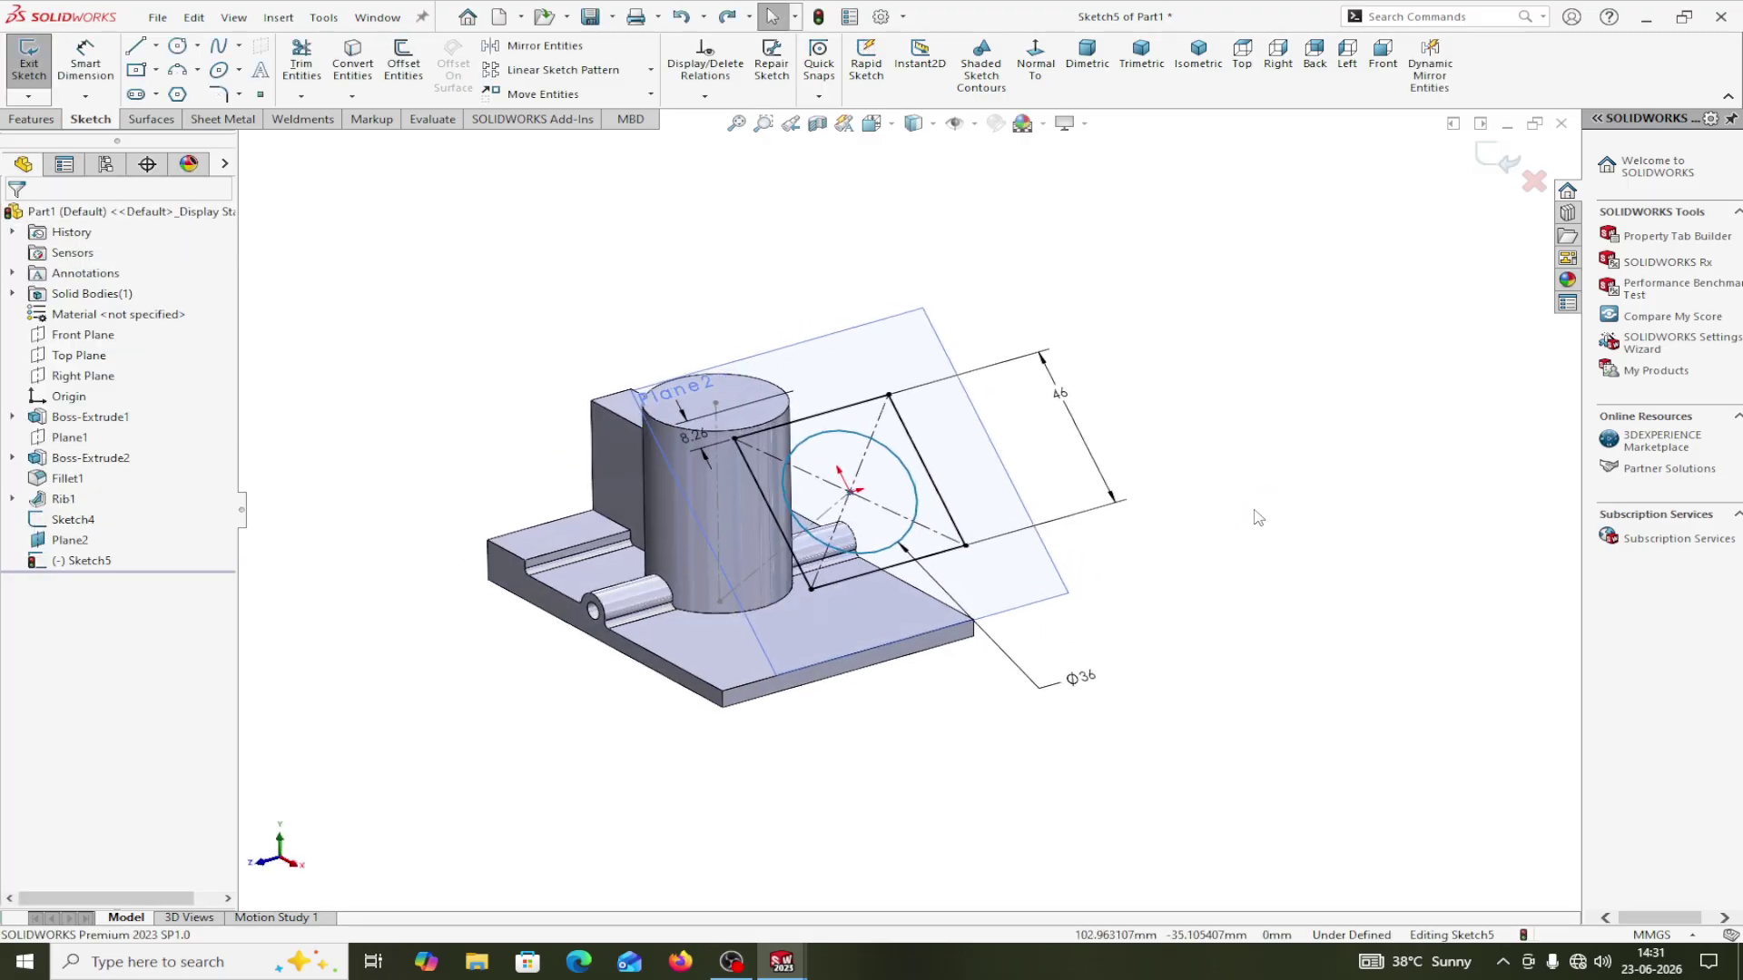
middle_click_drag(999, 566, 1106, 511)
left_click(1106, 511)
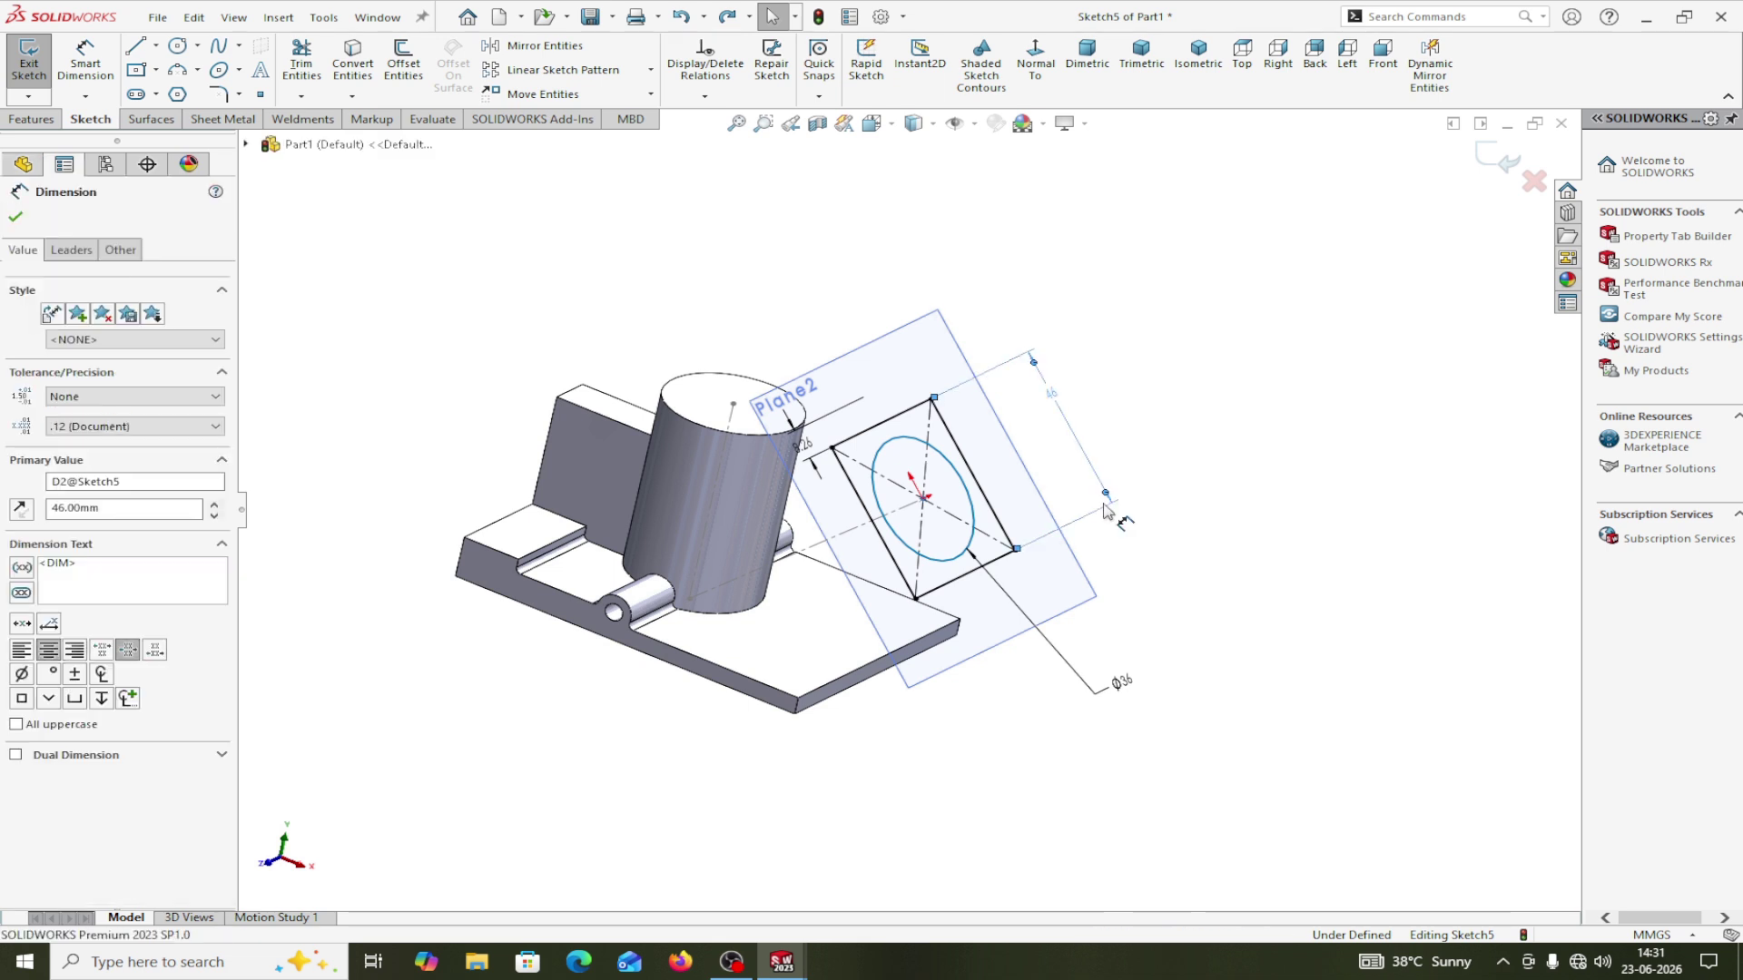
key("Delete")
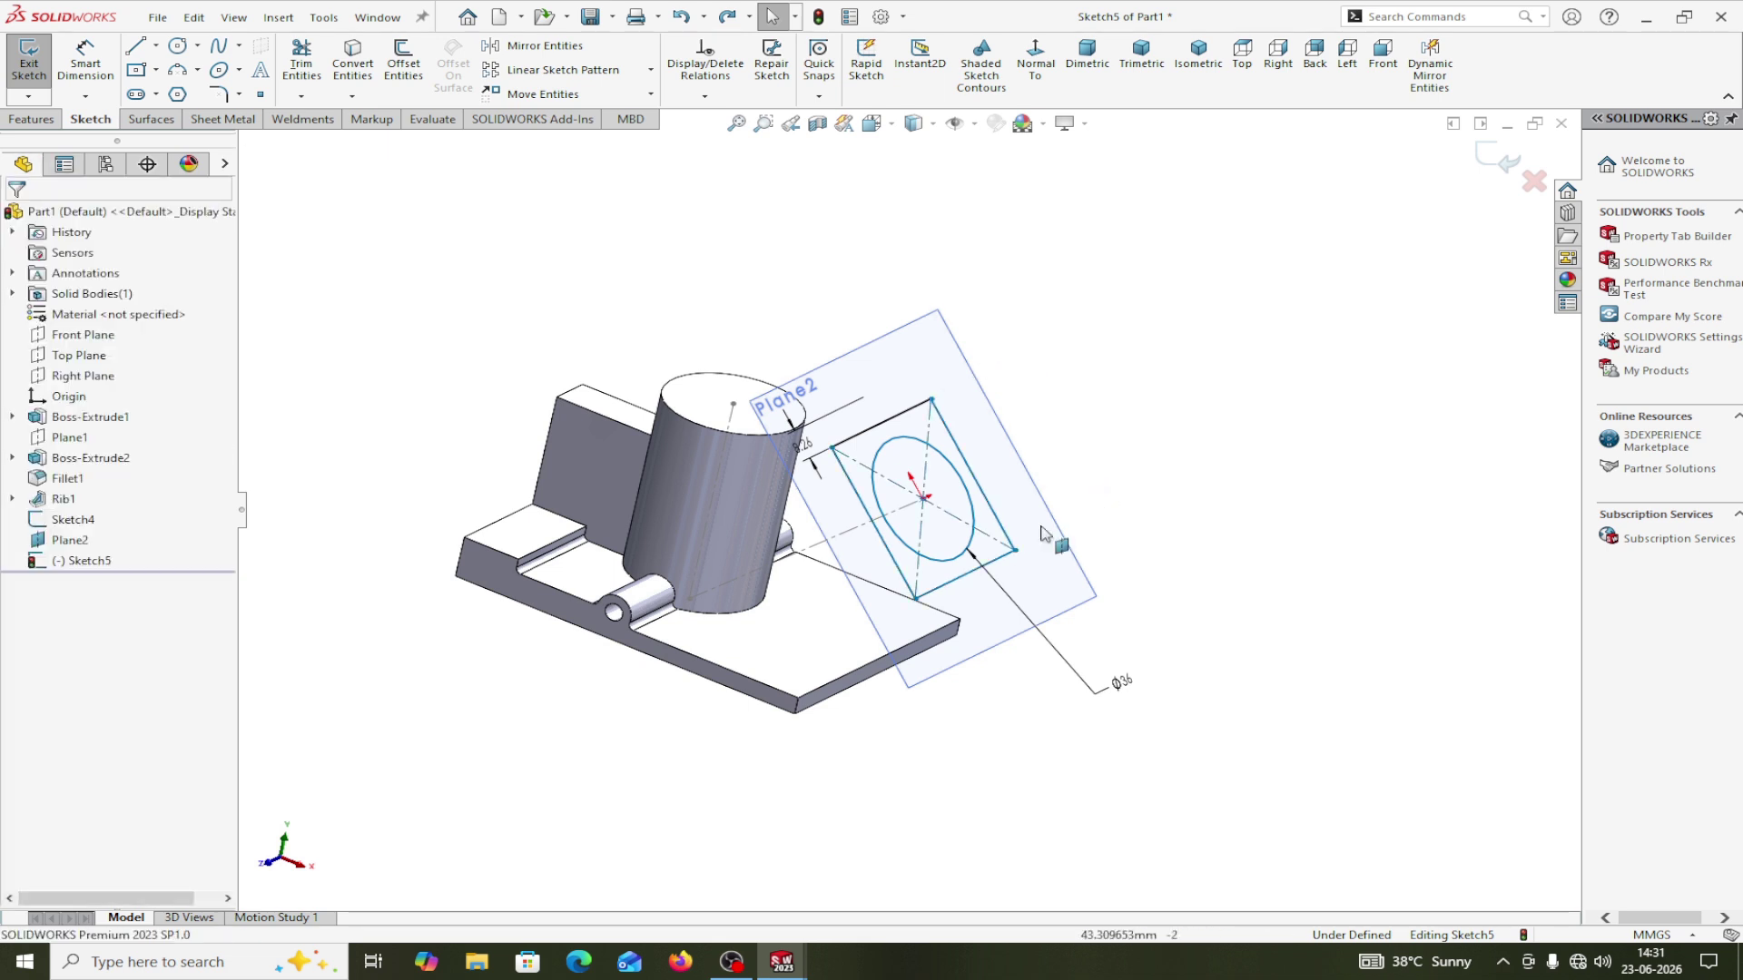
Close the properties of the square's lower side and cancel out of the flange sketch on Plane2.
left_click(1008, 566)
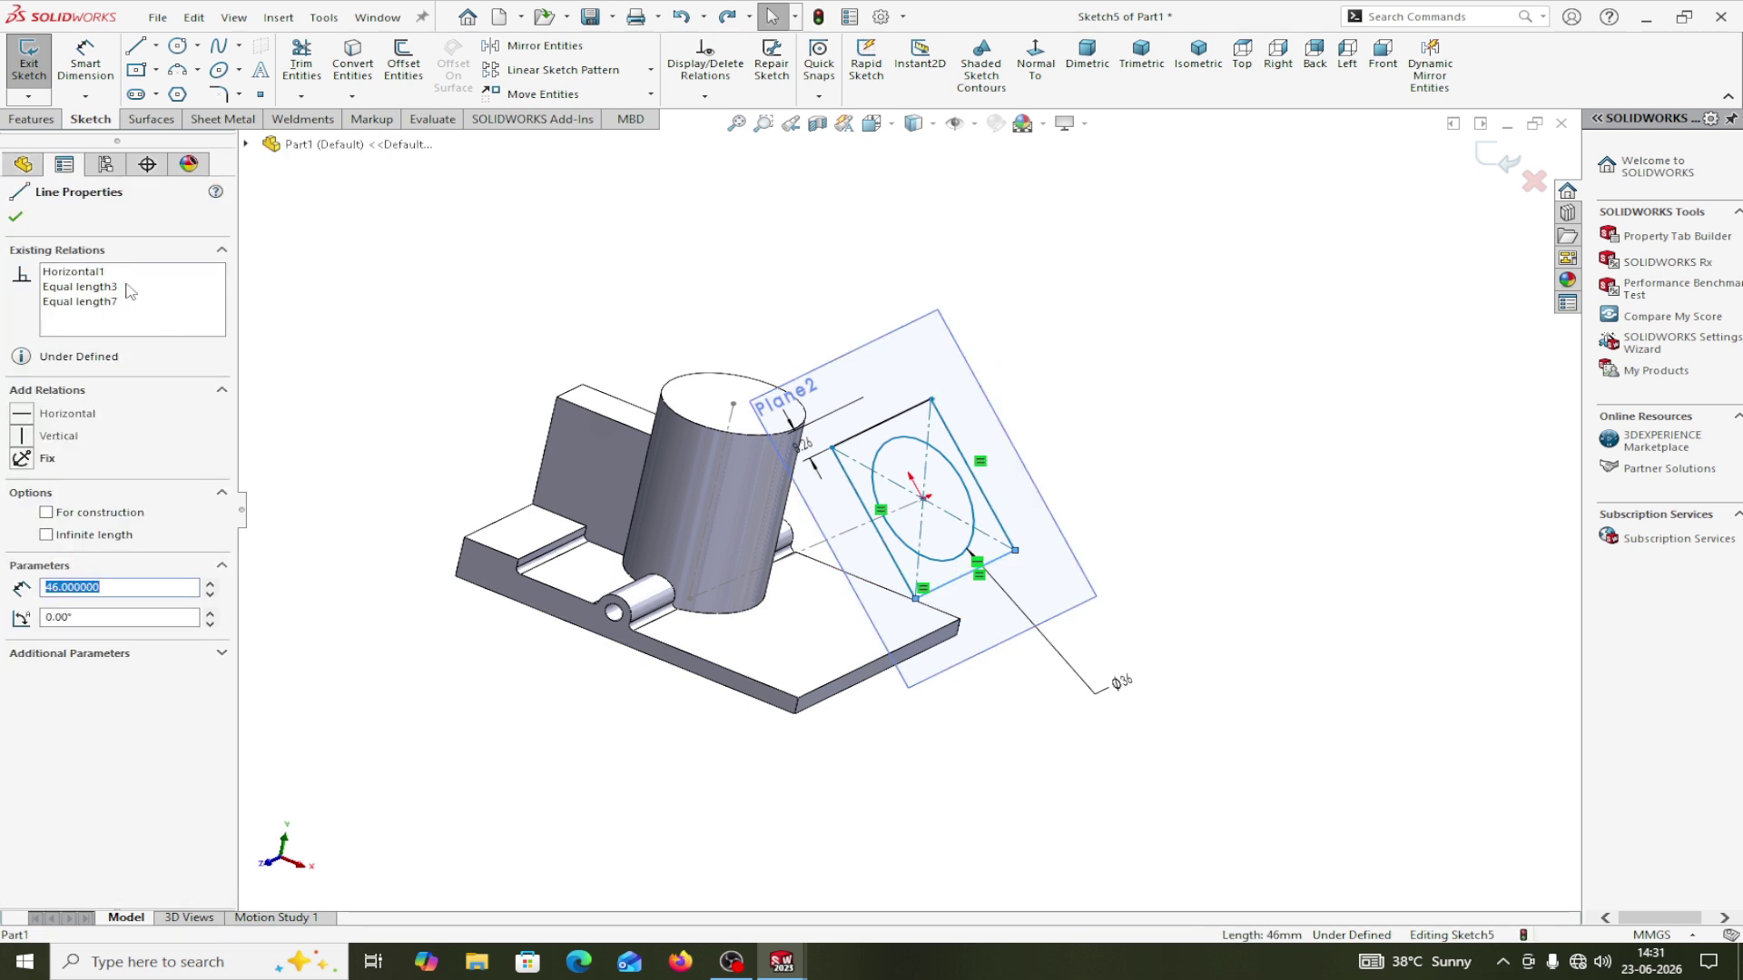
left_click(15, 216)
left_click(1534, 182)
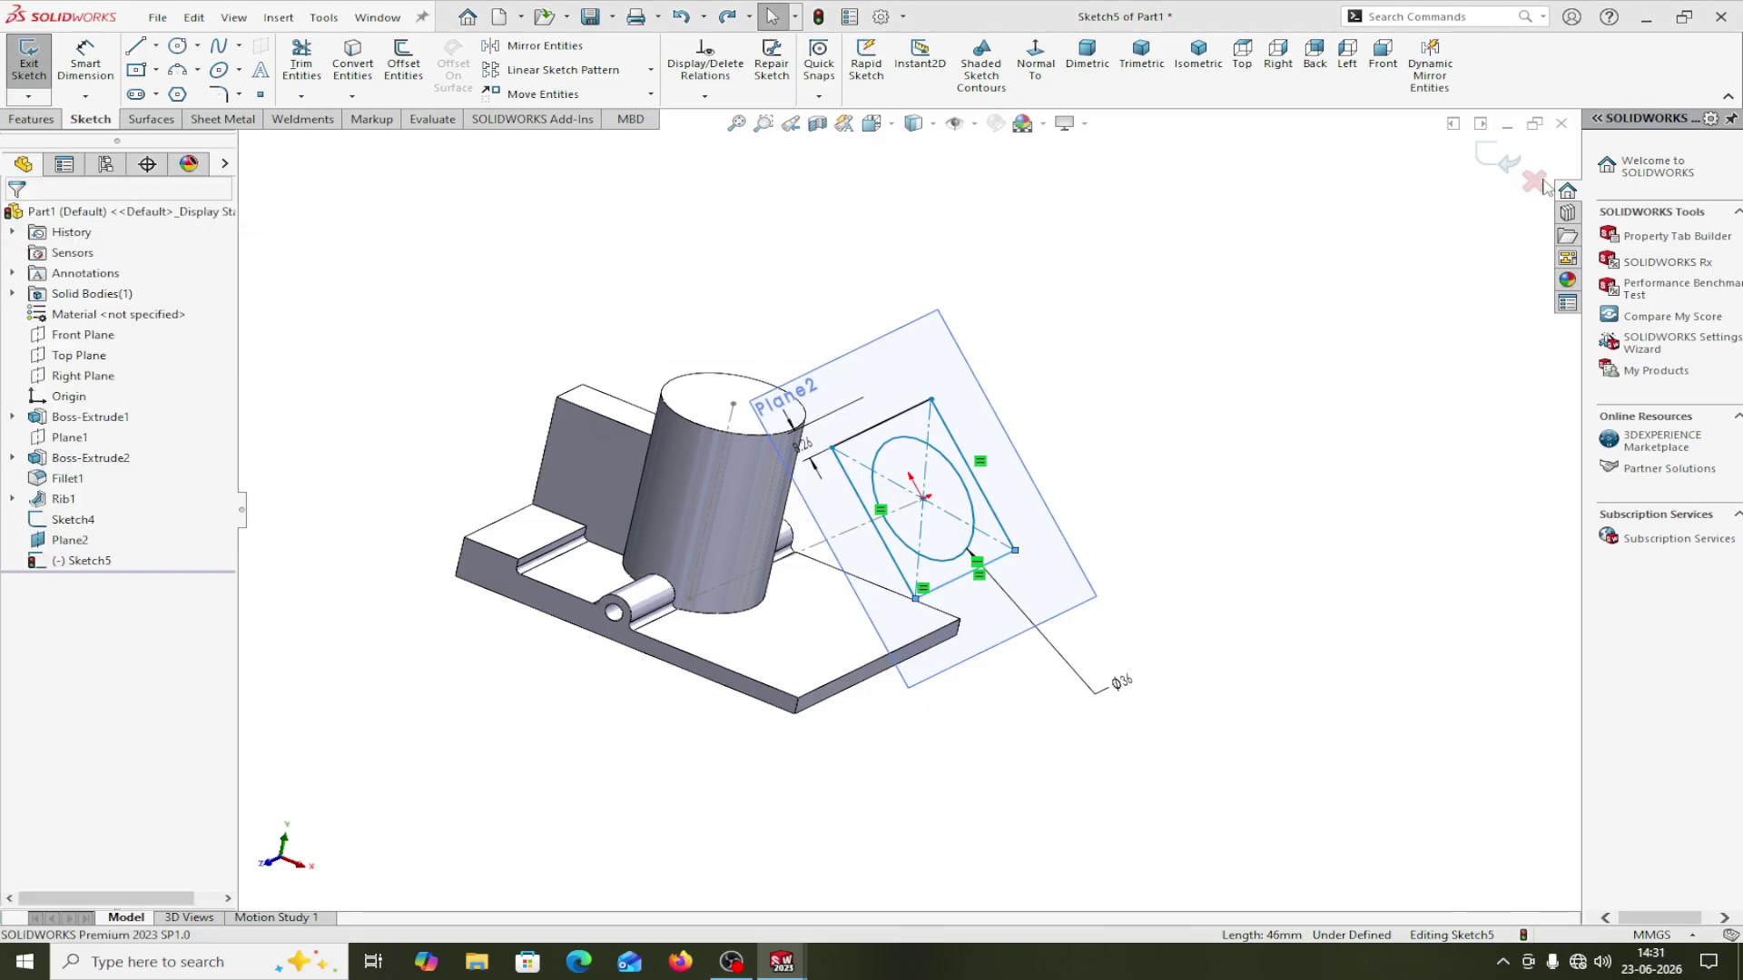
left_click(841, 491)
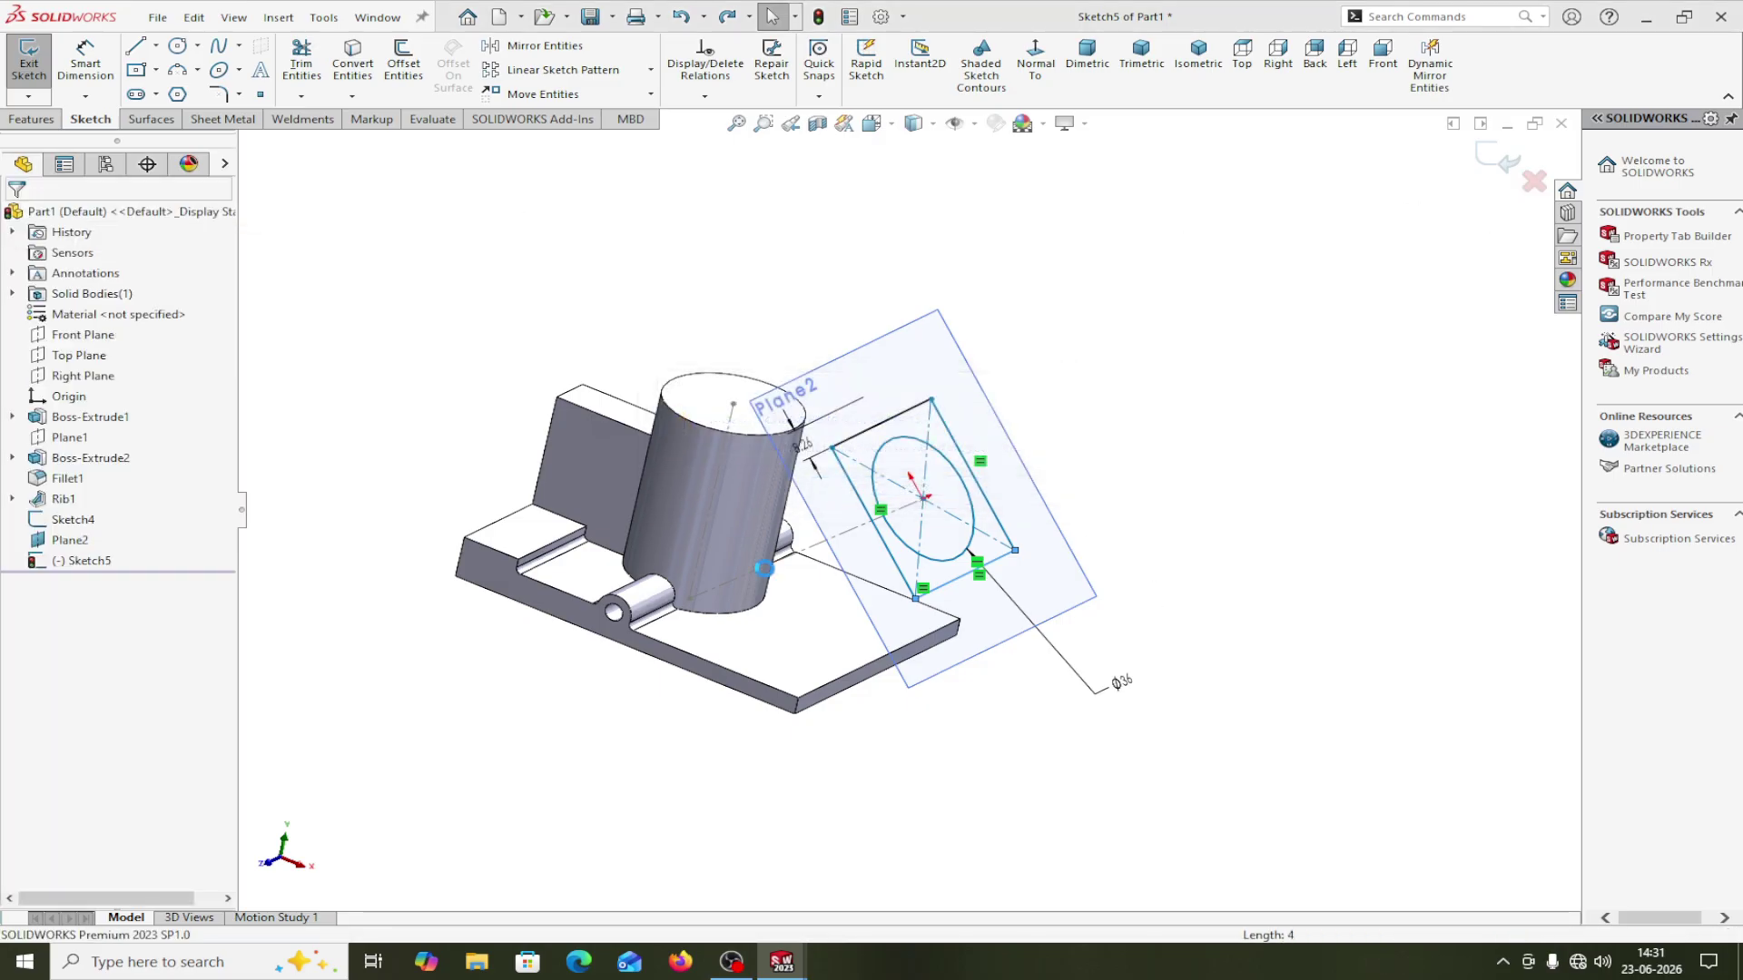
Discard the flange sketch with the square and 36 mm circle on Plane2.
middle_click_drag(345, 543, 492, 501)
middle_click_drag(1335, 545, 1357, 449)
left_click(1229, 517)
left_click(1340, 449)
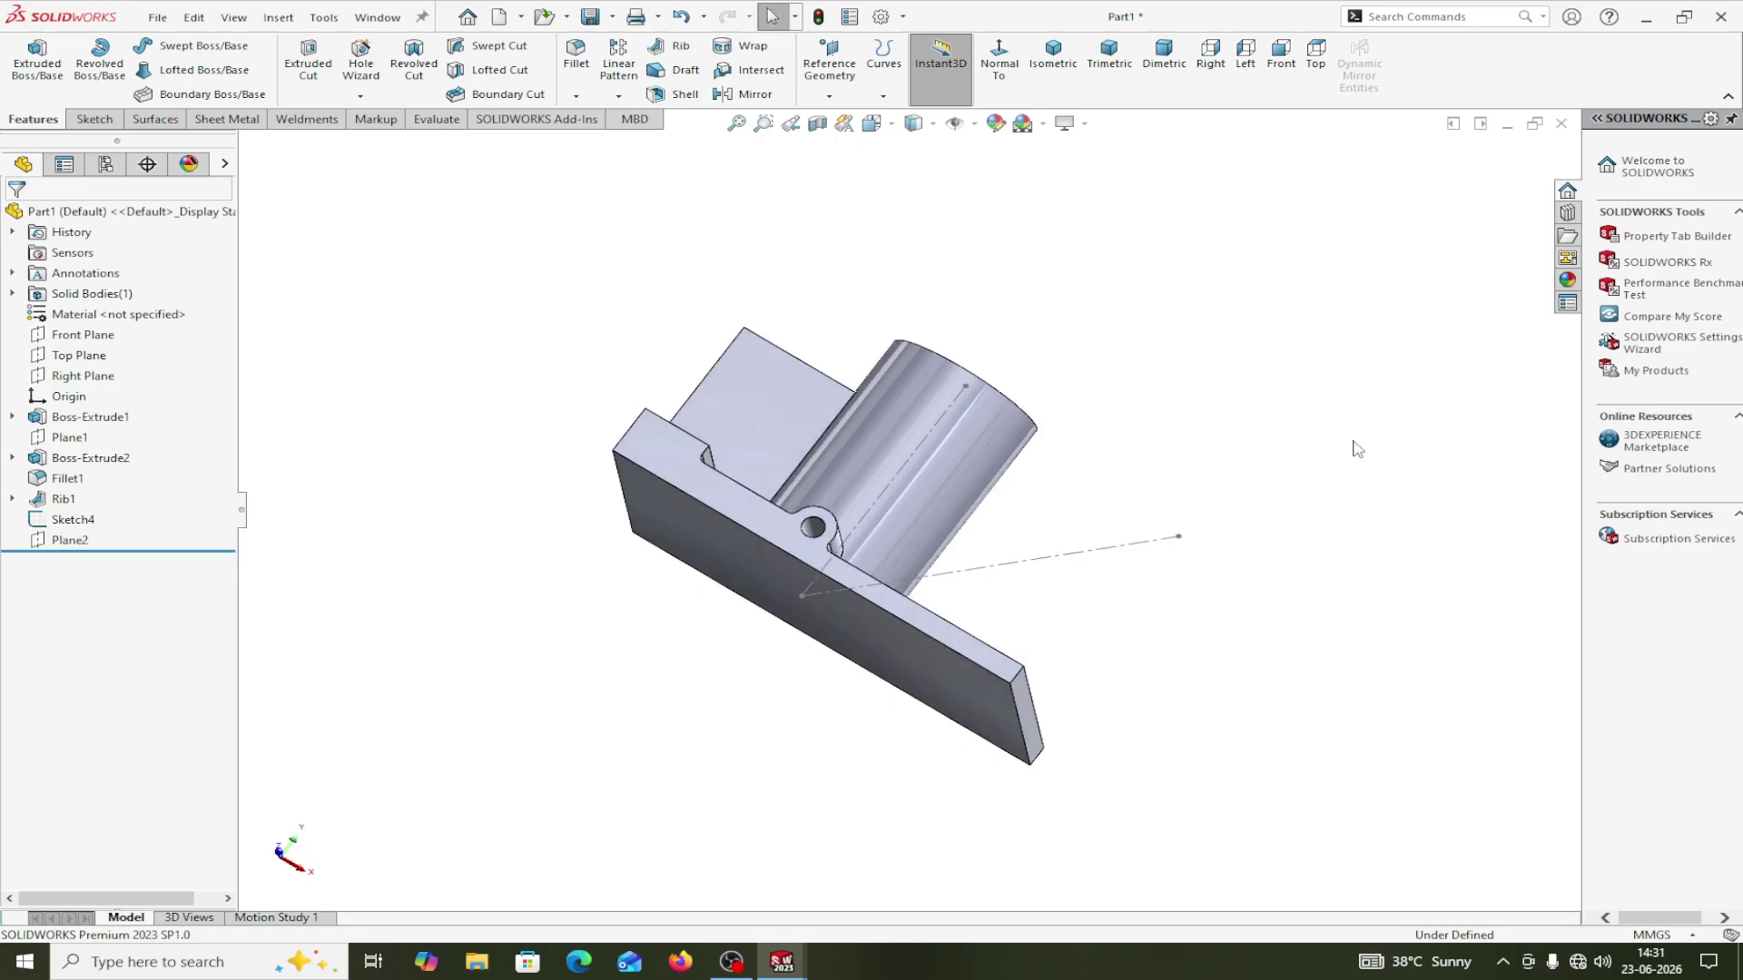
Open the angled centerline sketch, examine its geometry and dimensions, and exit it.
right_click(60, 527)
left_click(73, 490)
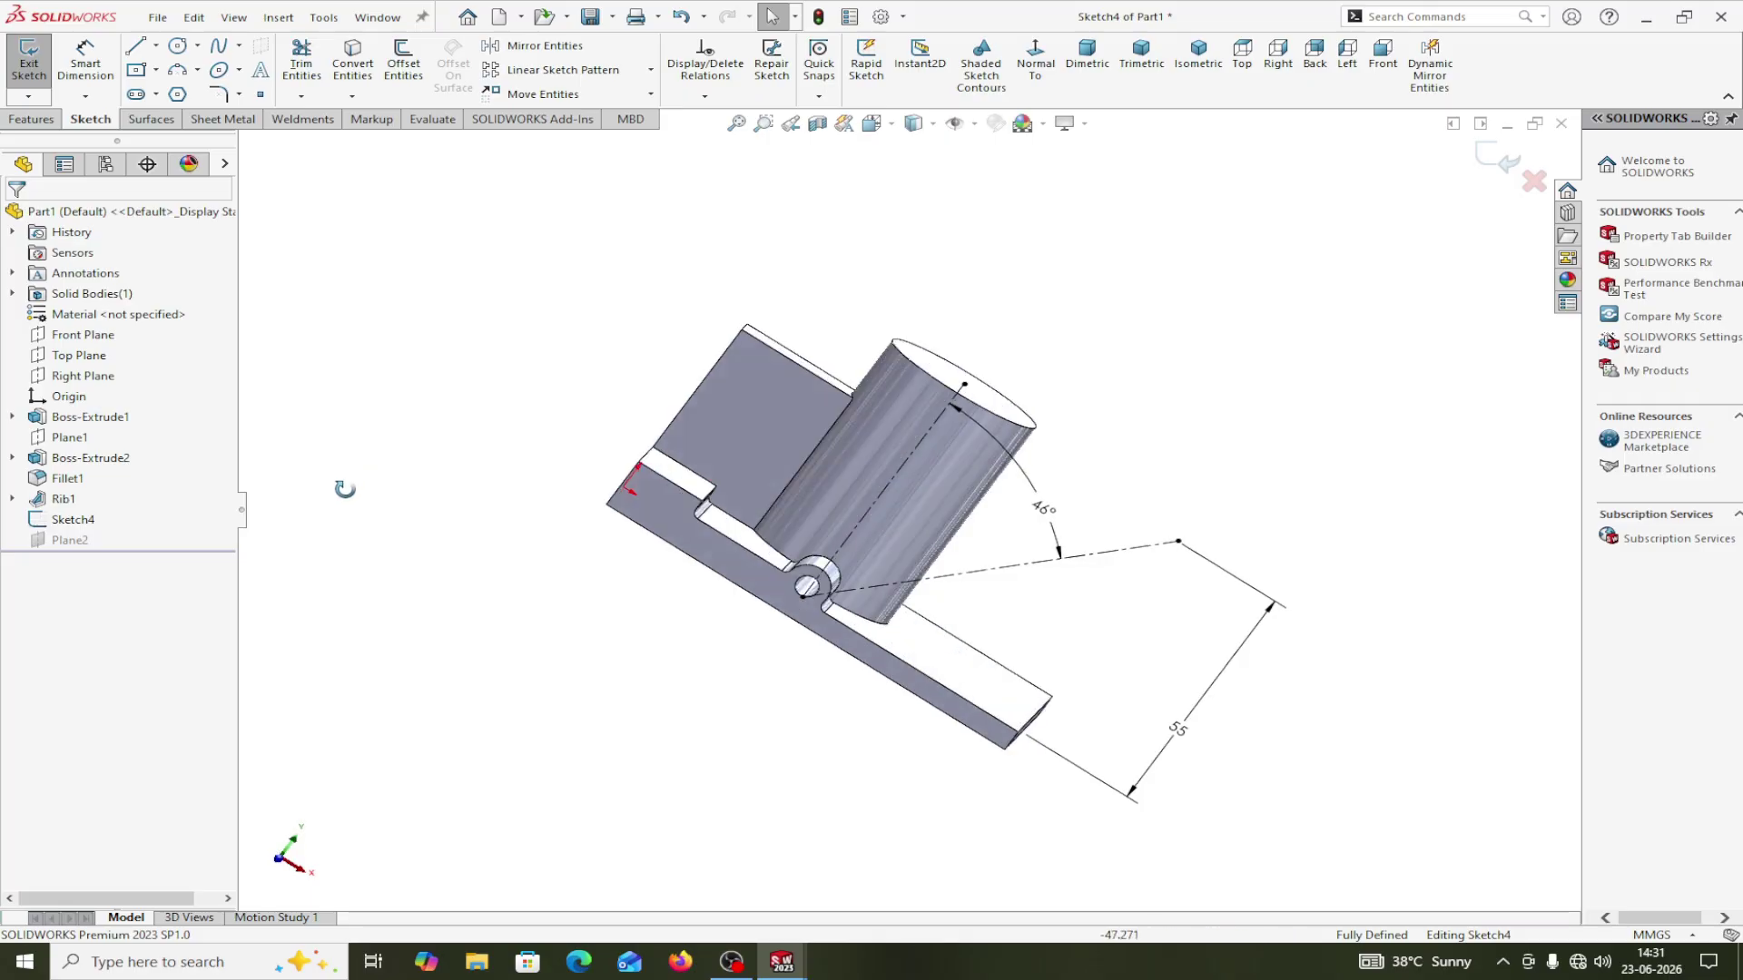
middle_click_drag(345, 490, 329, 449)
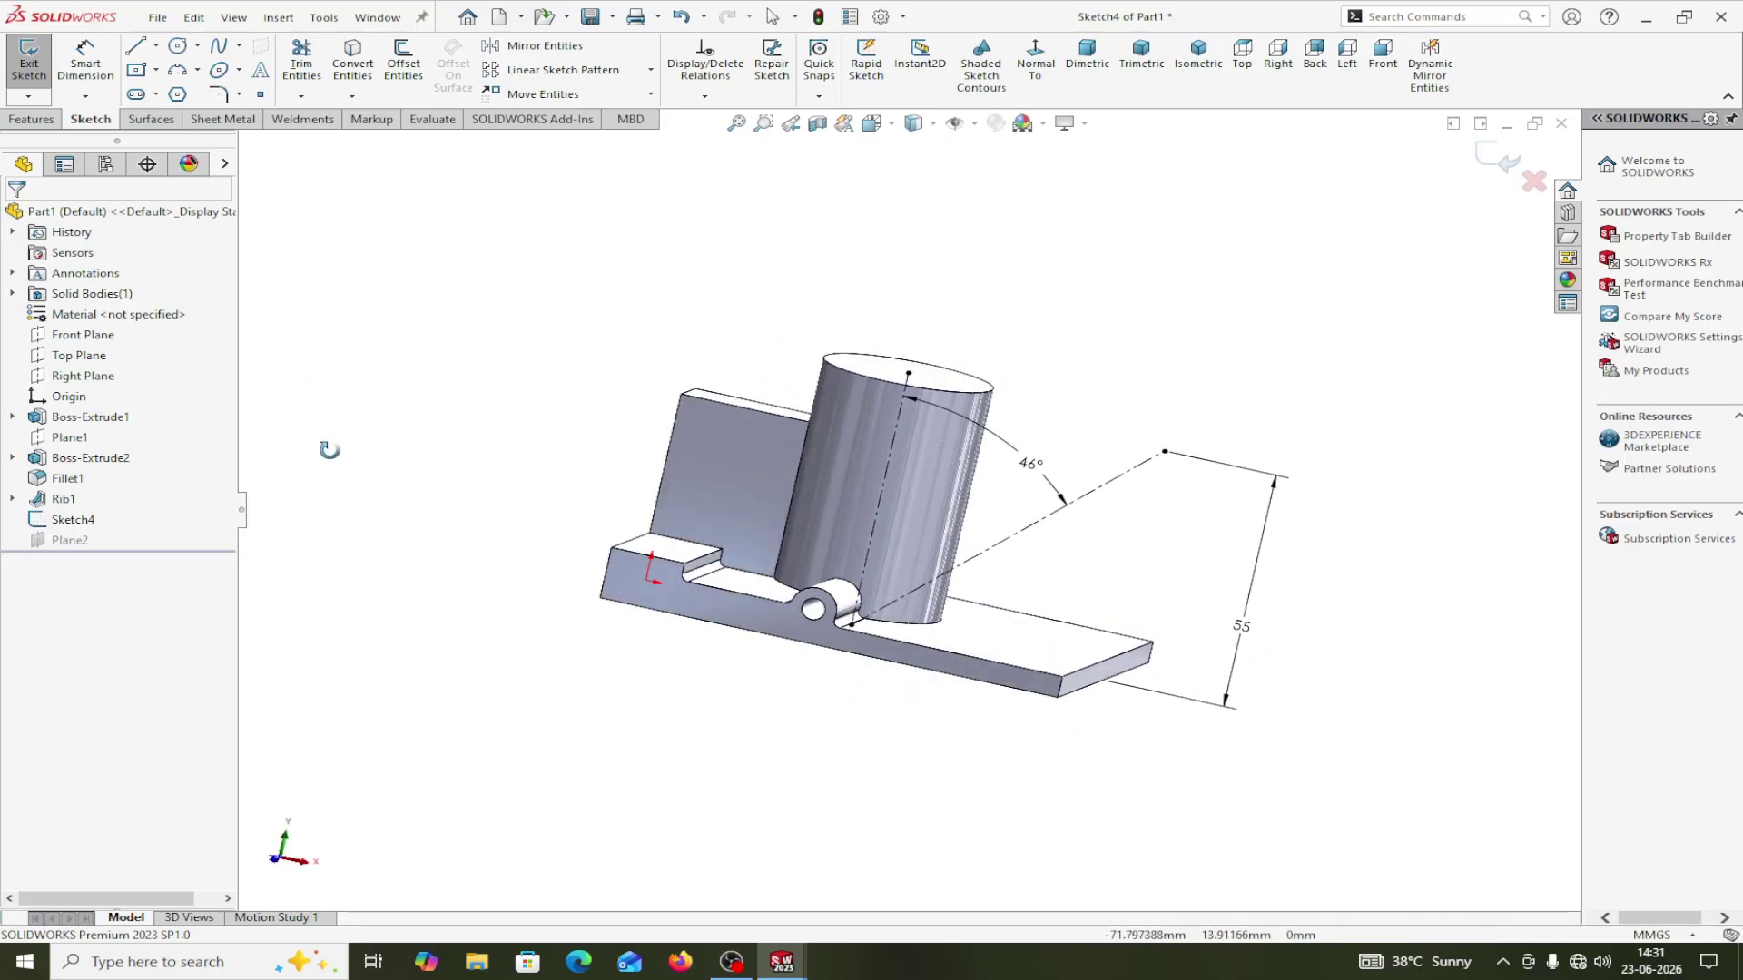
left_click(1498, 161)
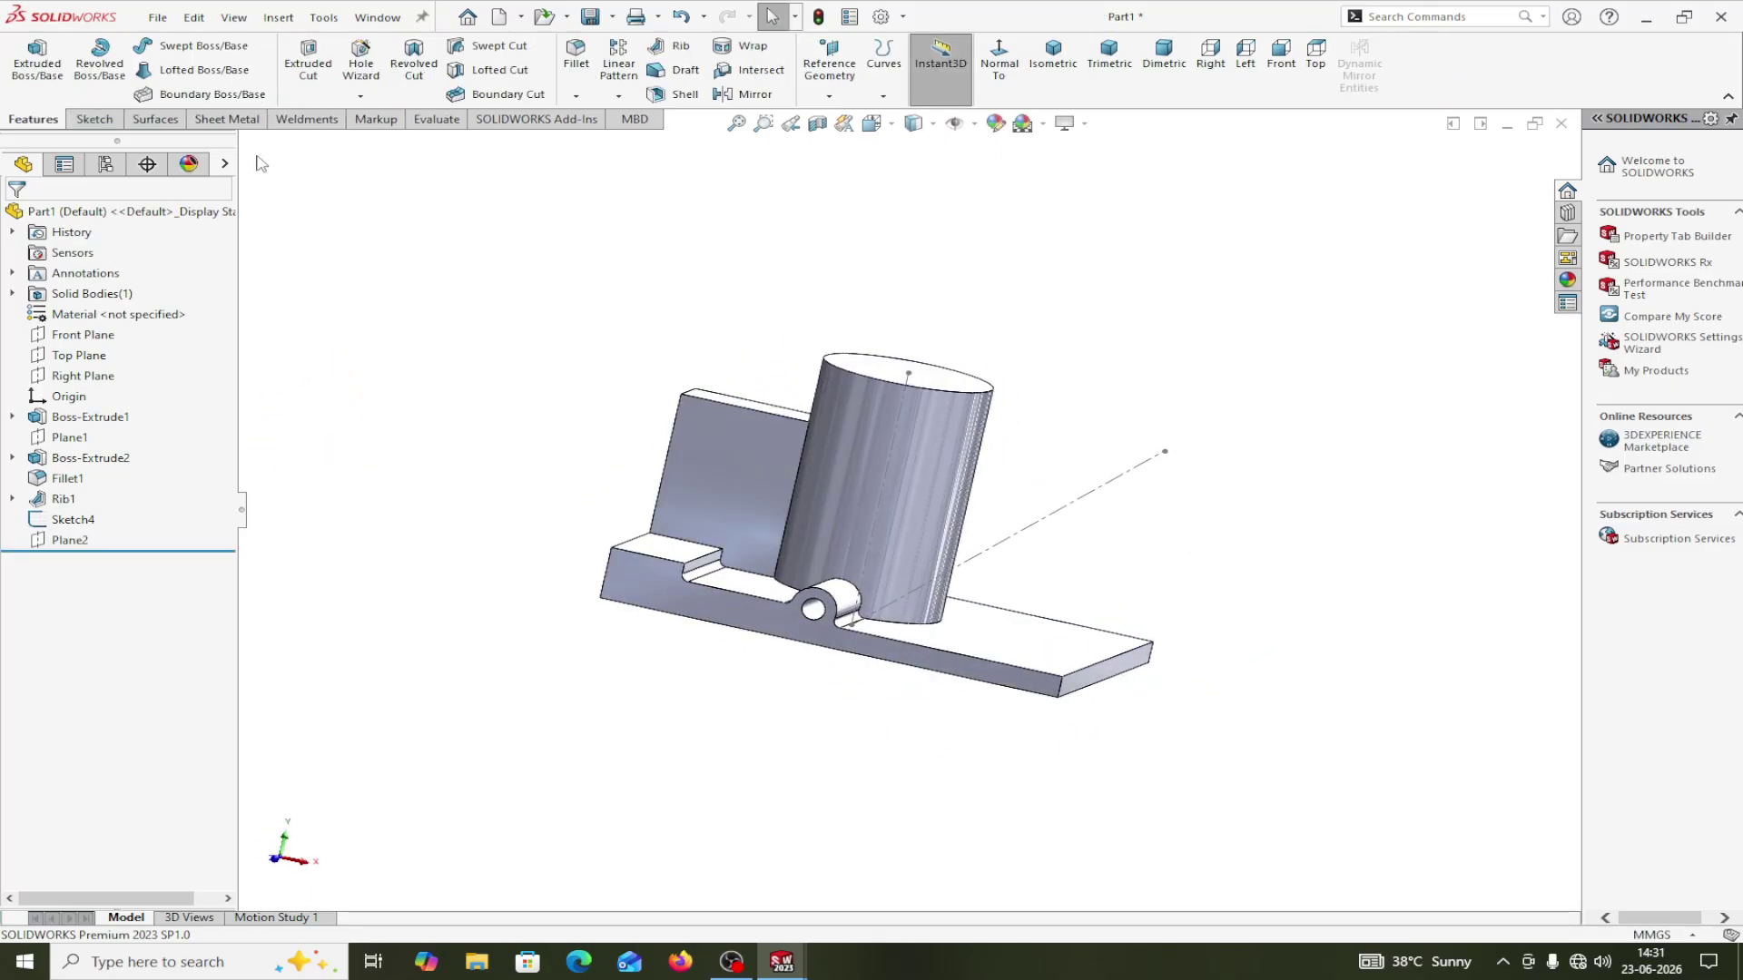
Create a reference plane perpendicular to the angled centerline and coincident with its upper free endpoint.
left_click(829, 95)
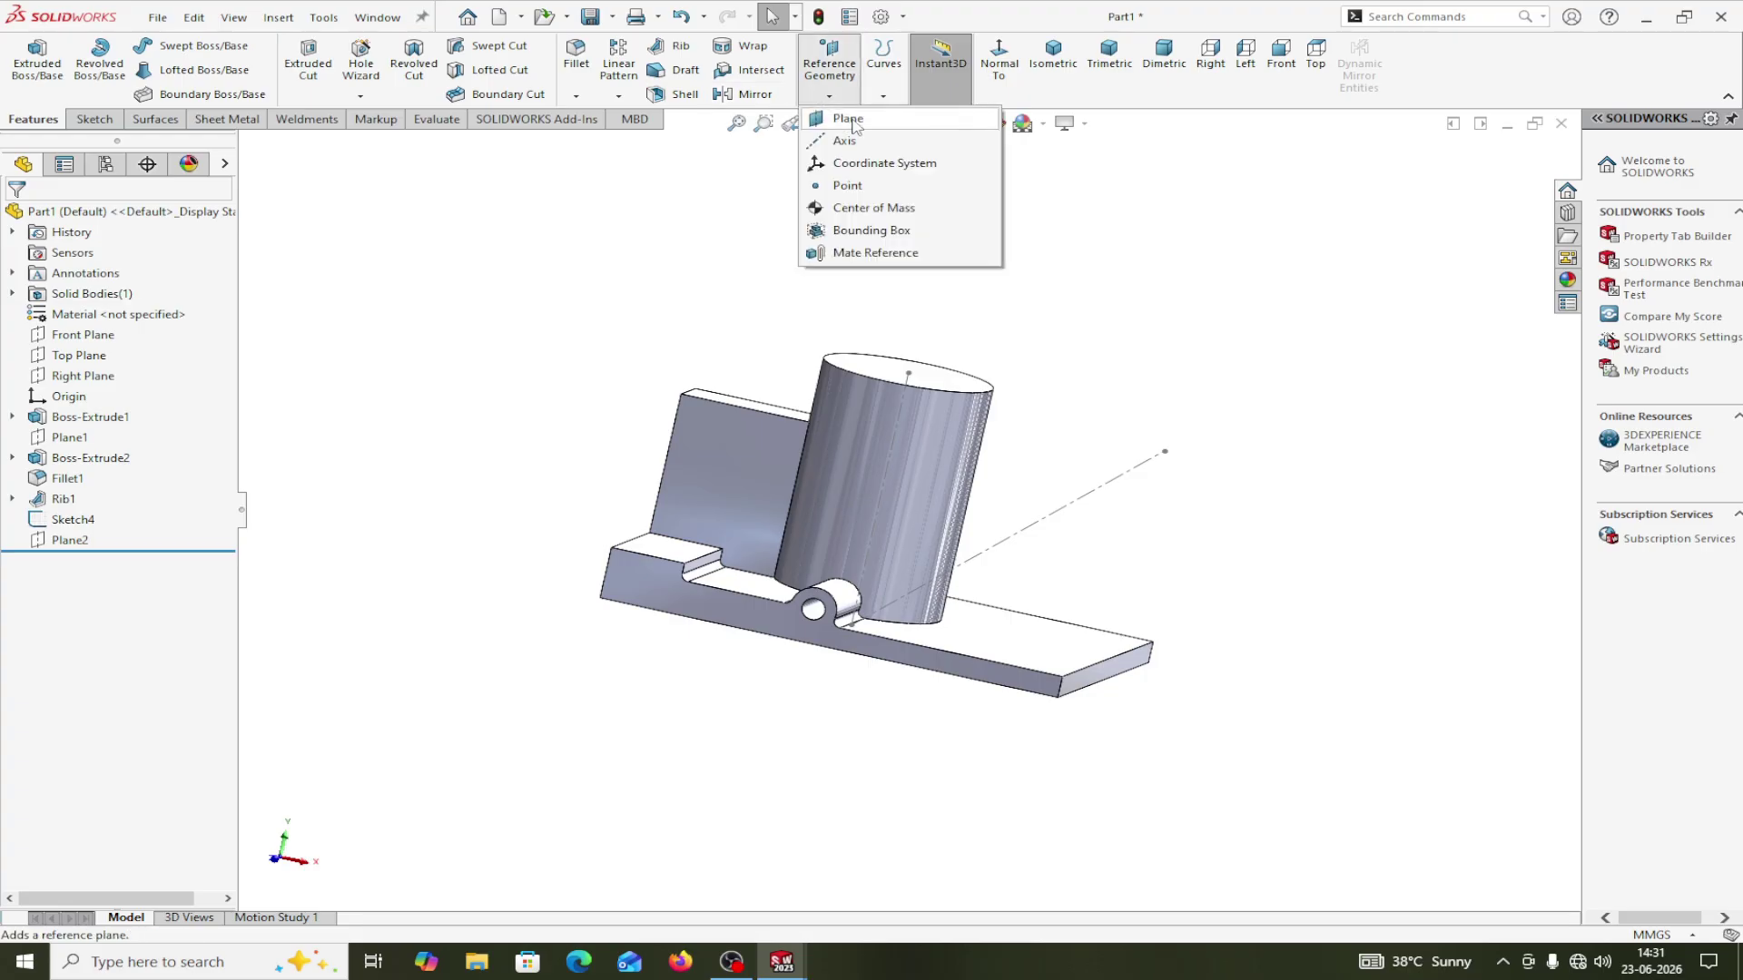
left_click(833, 120)
left_click(1123, 483)
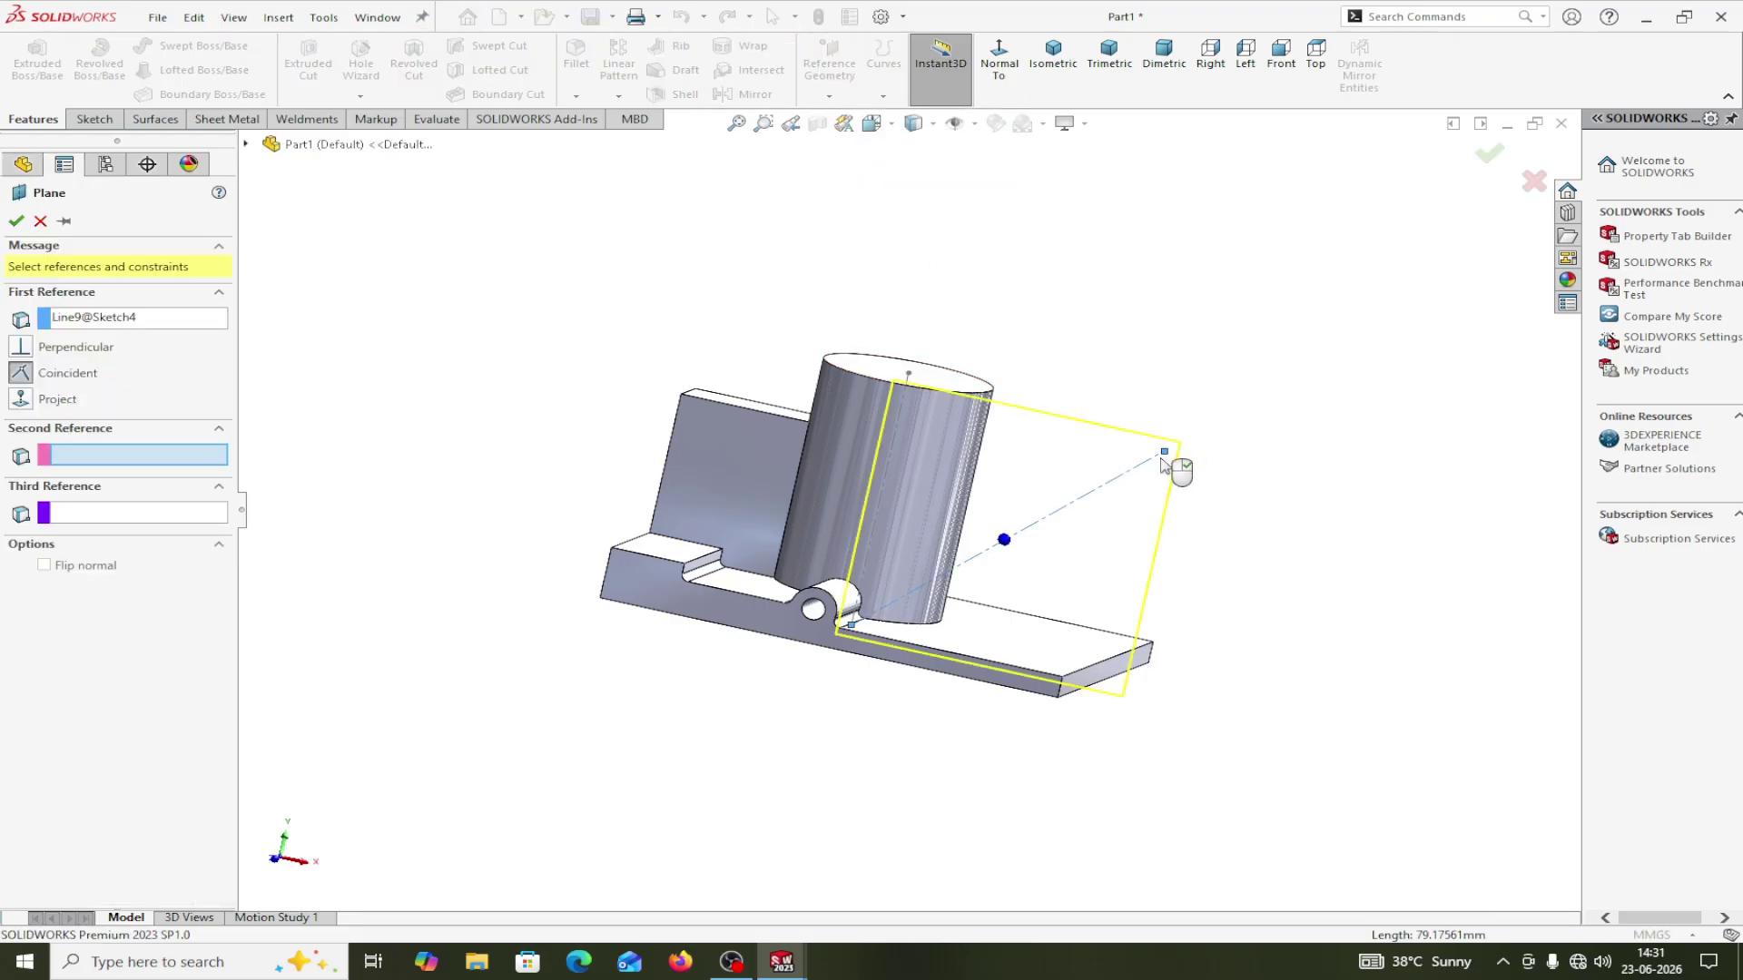
left_click(1165, 452)
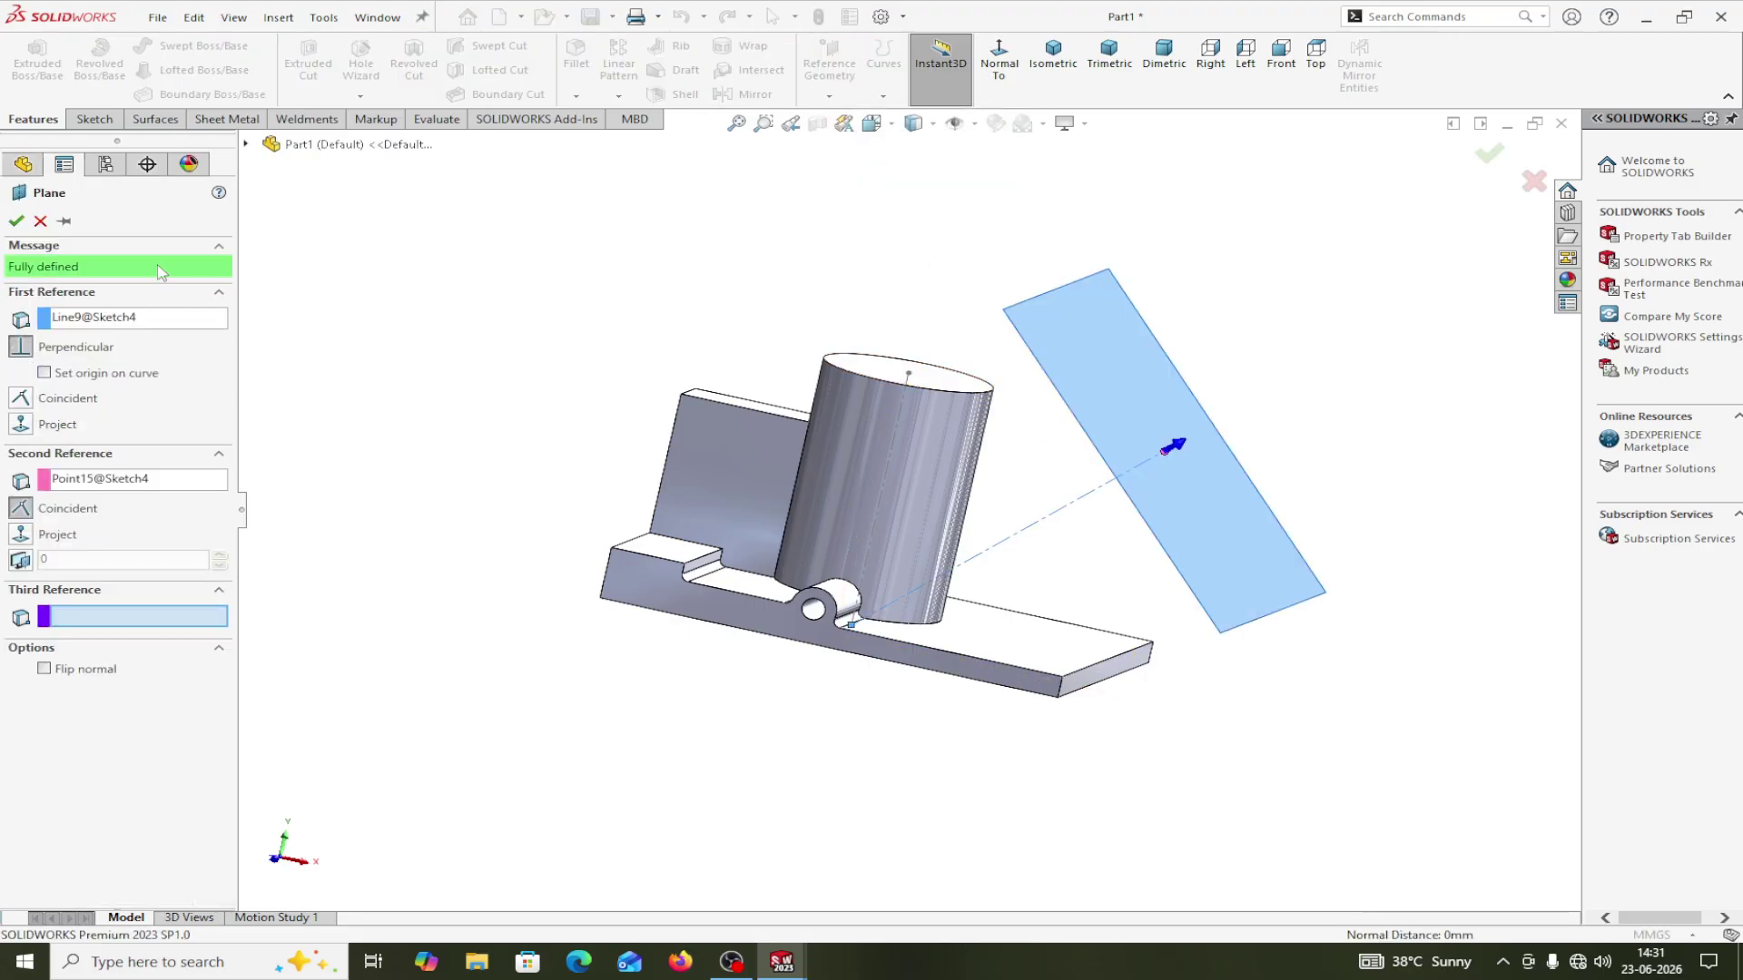
left_click(16, 221)
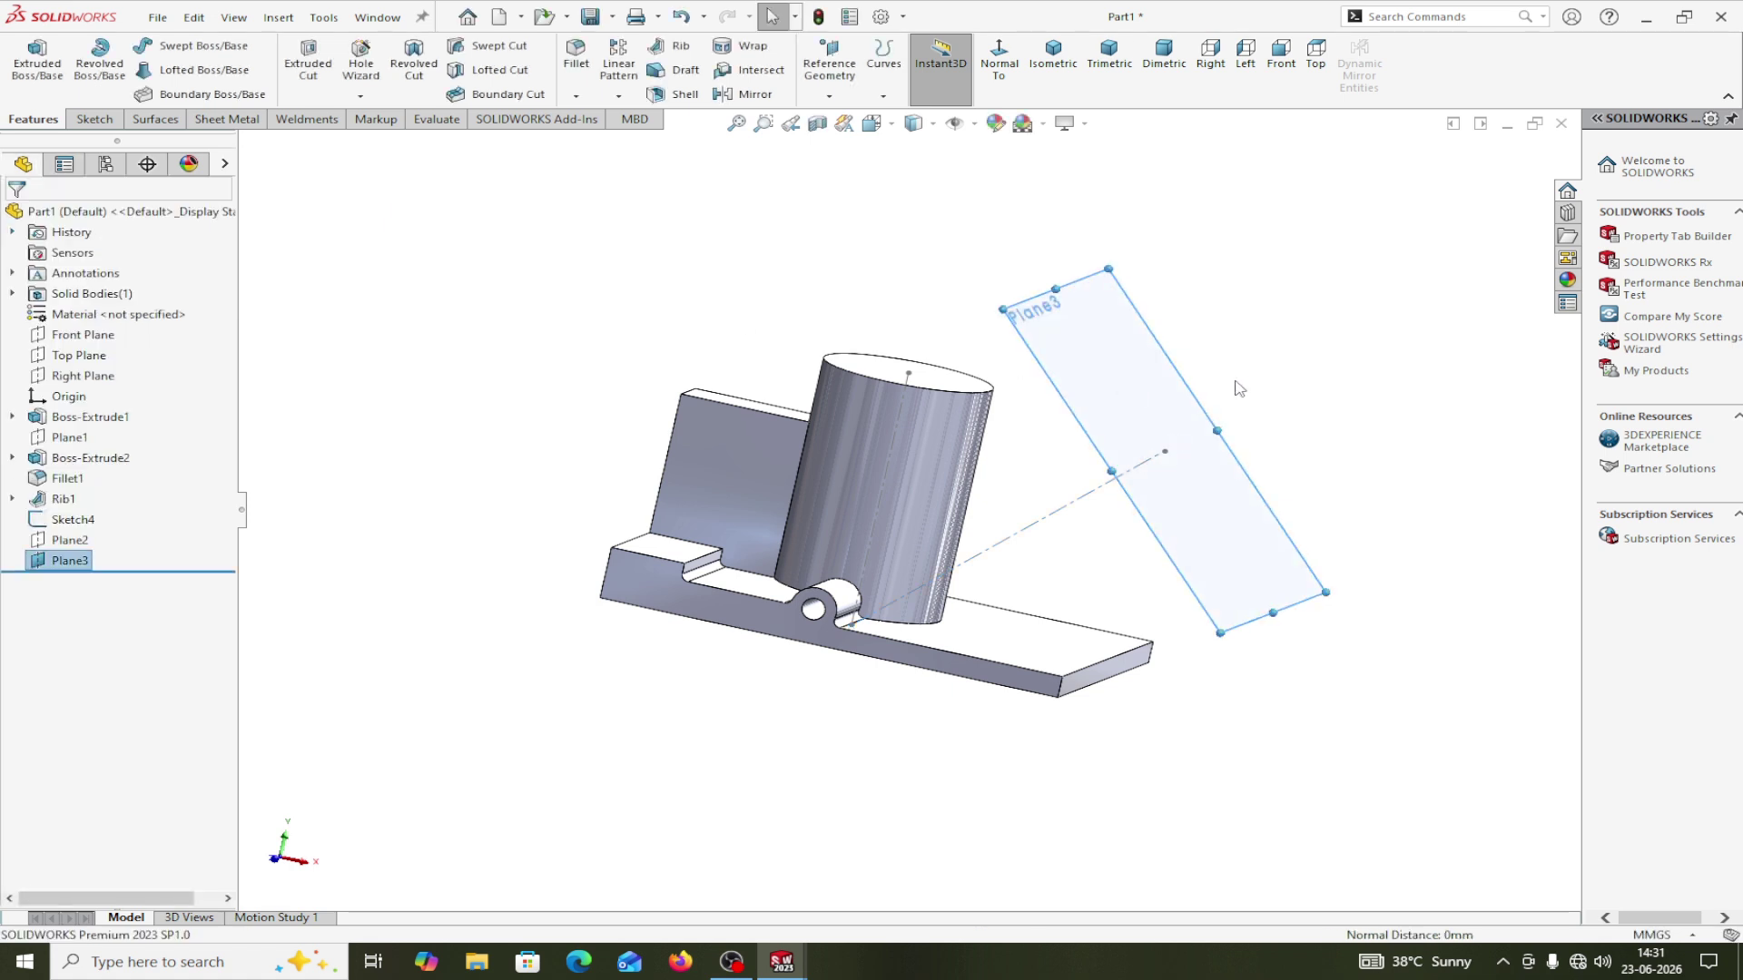
Select the new reference plane at the upper end of the angled centerline.
left_click(1151, 386)
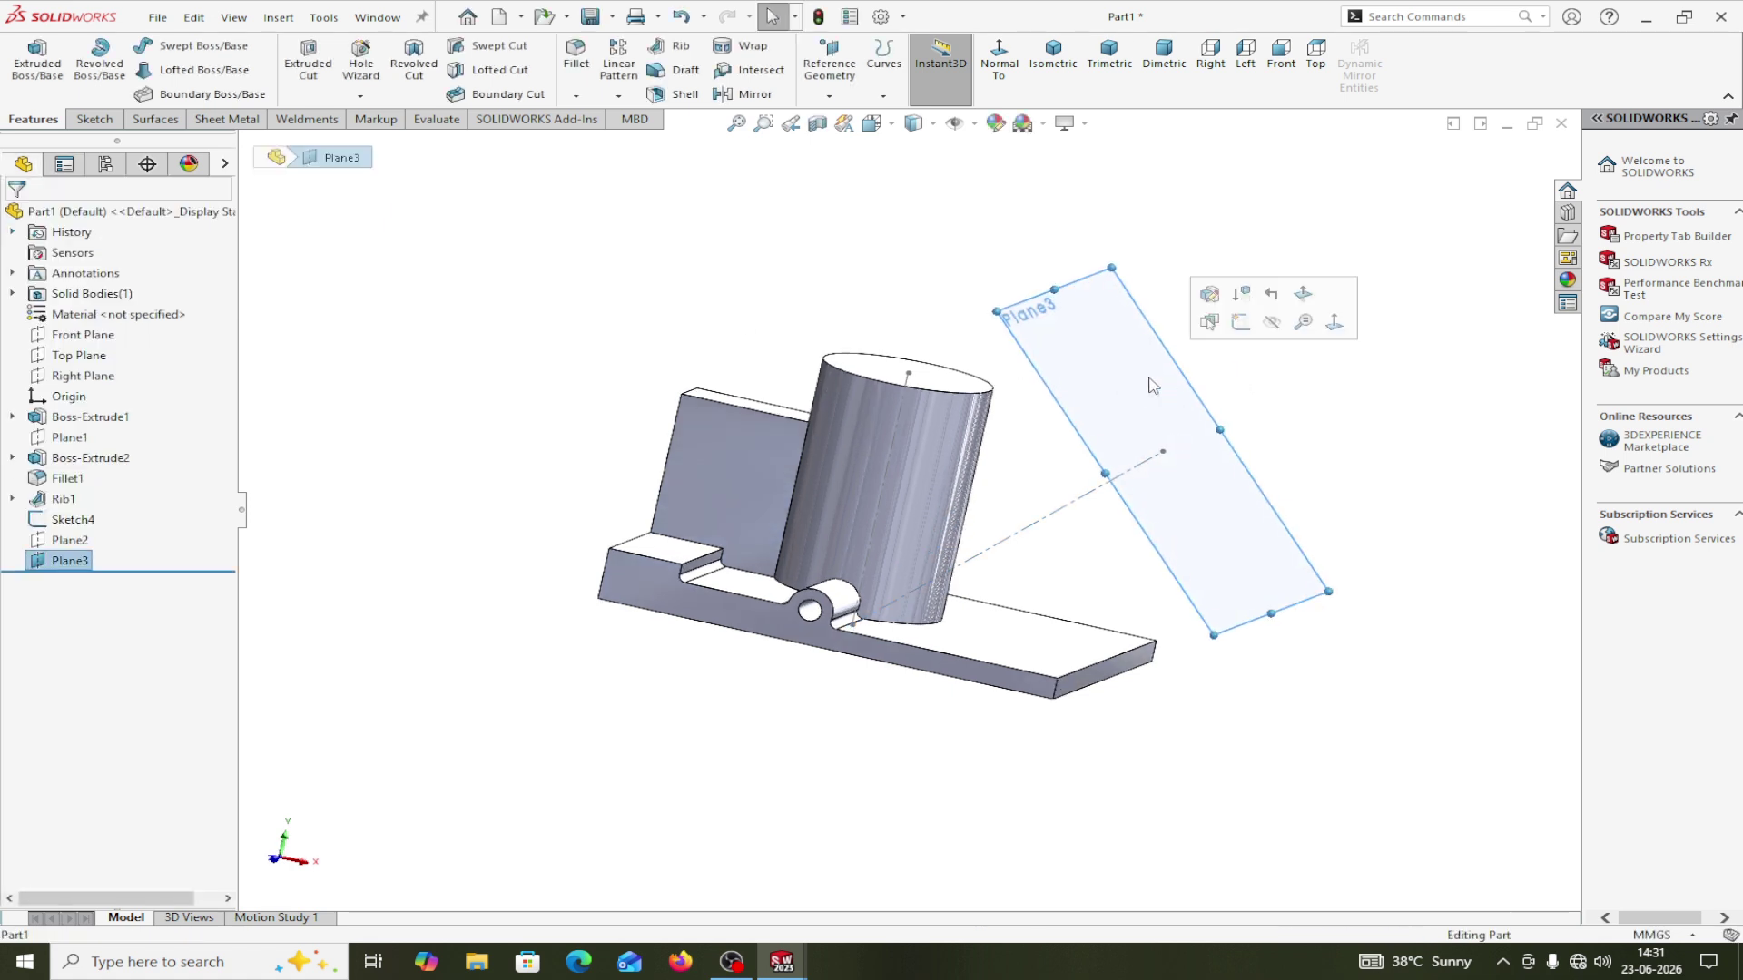
Sketch a center rectangle about 42 by 36 mm on Plane3, centred on the sketch origin.
left_click(1245, 330)
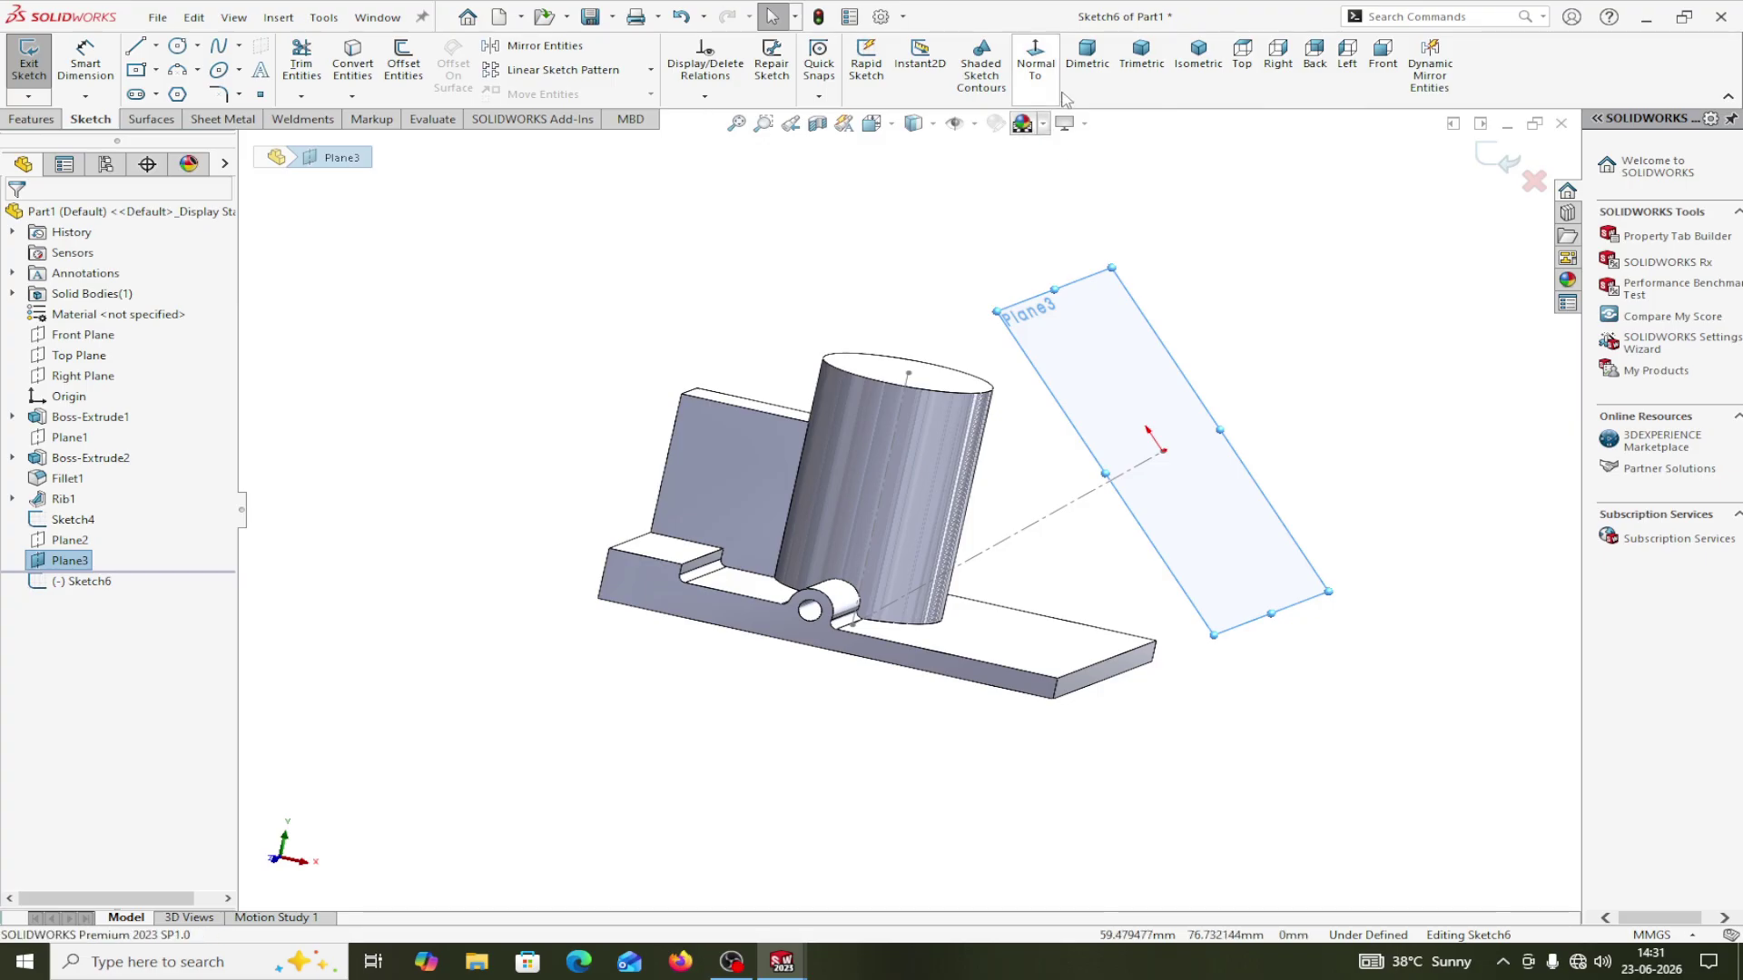
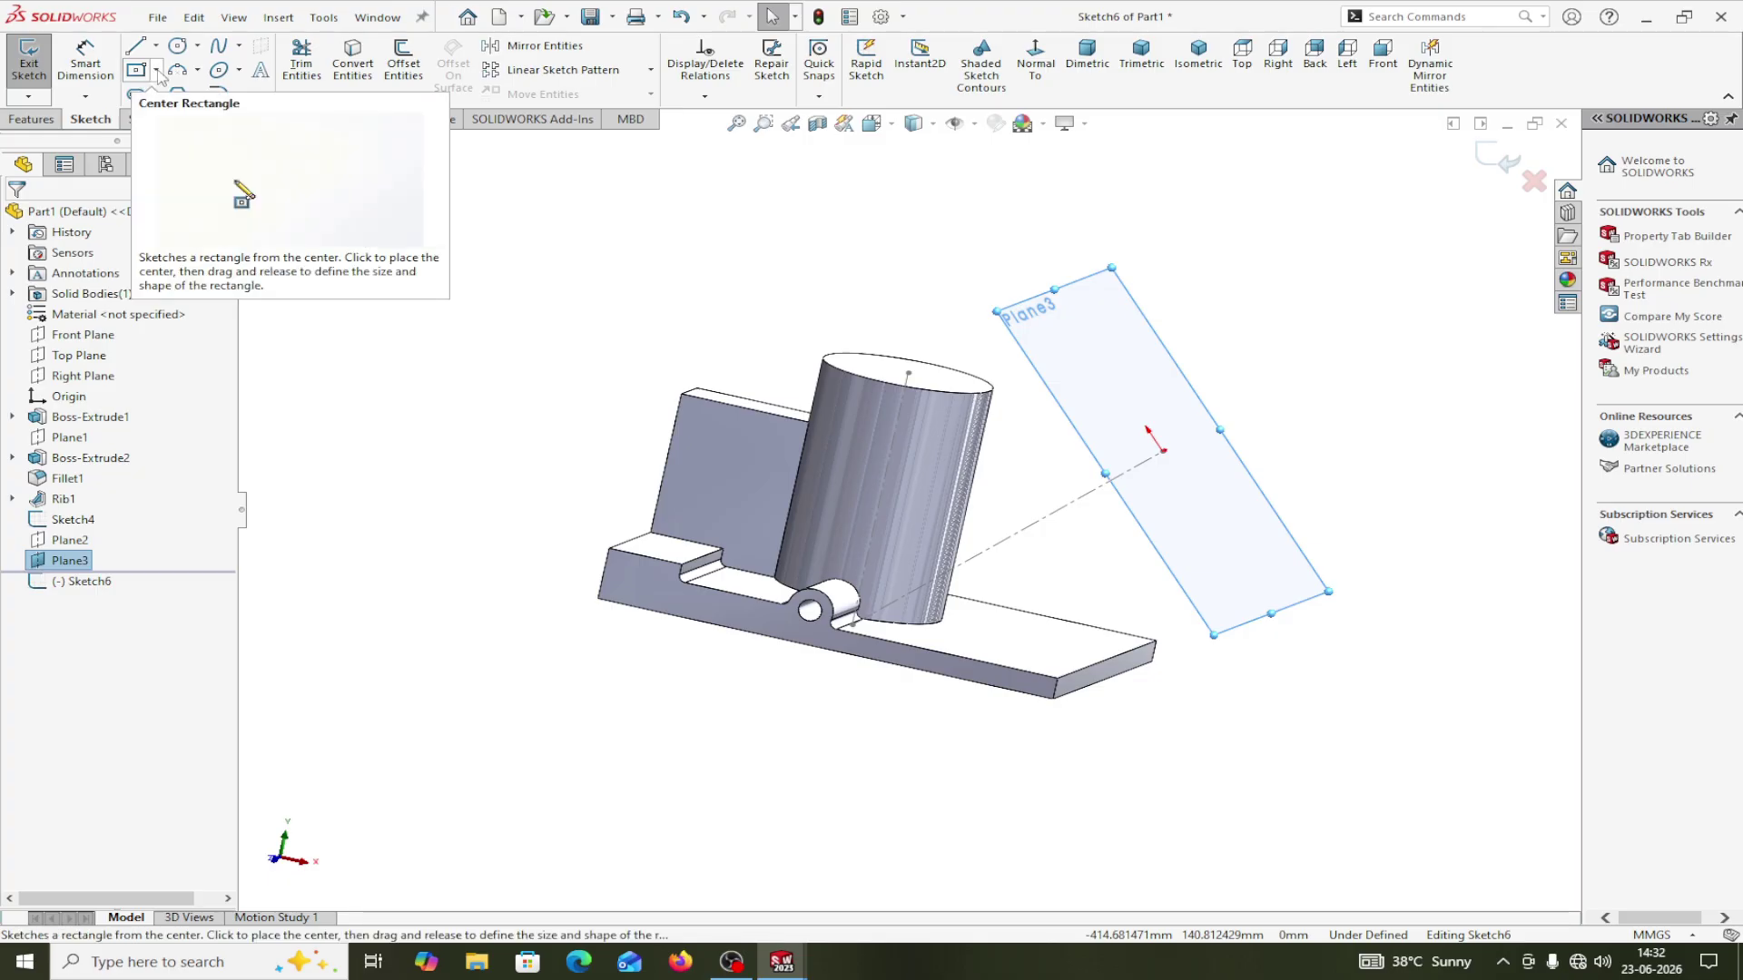
left_click(157, 71)
left_click(195, 105)
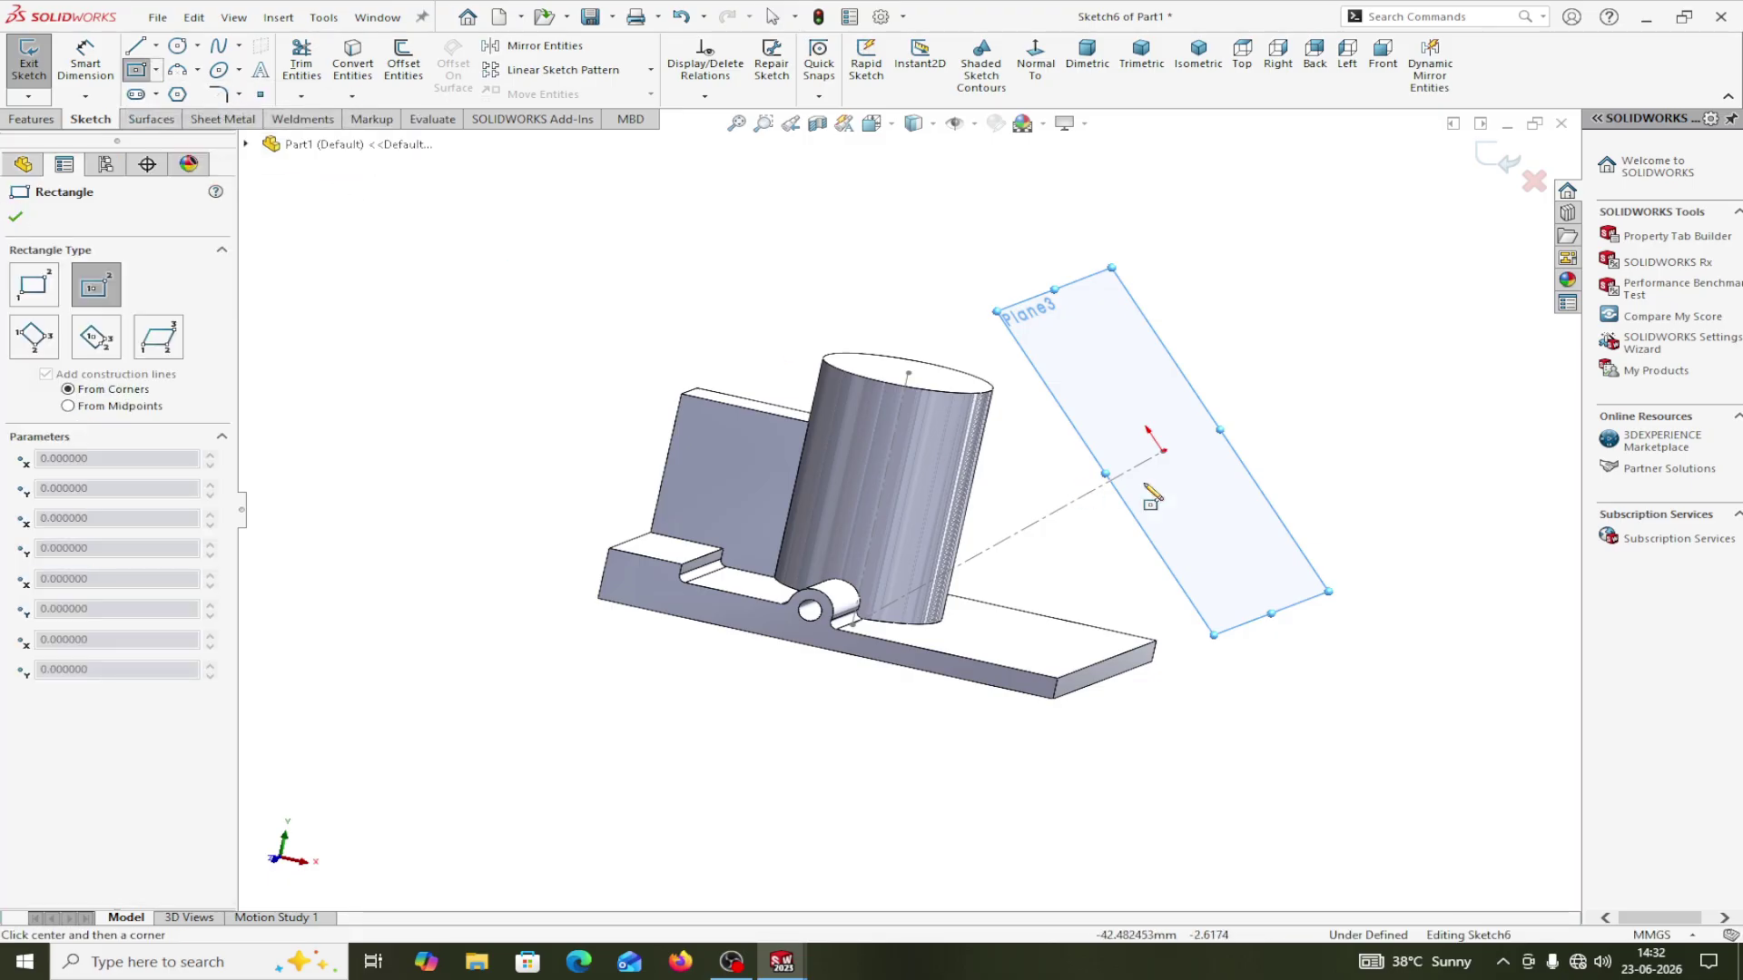
middle_click_drag(1360, 443, 1173, 454)
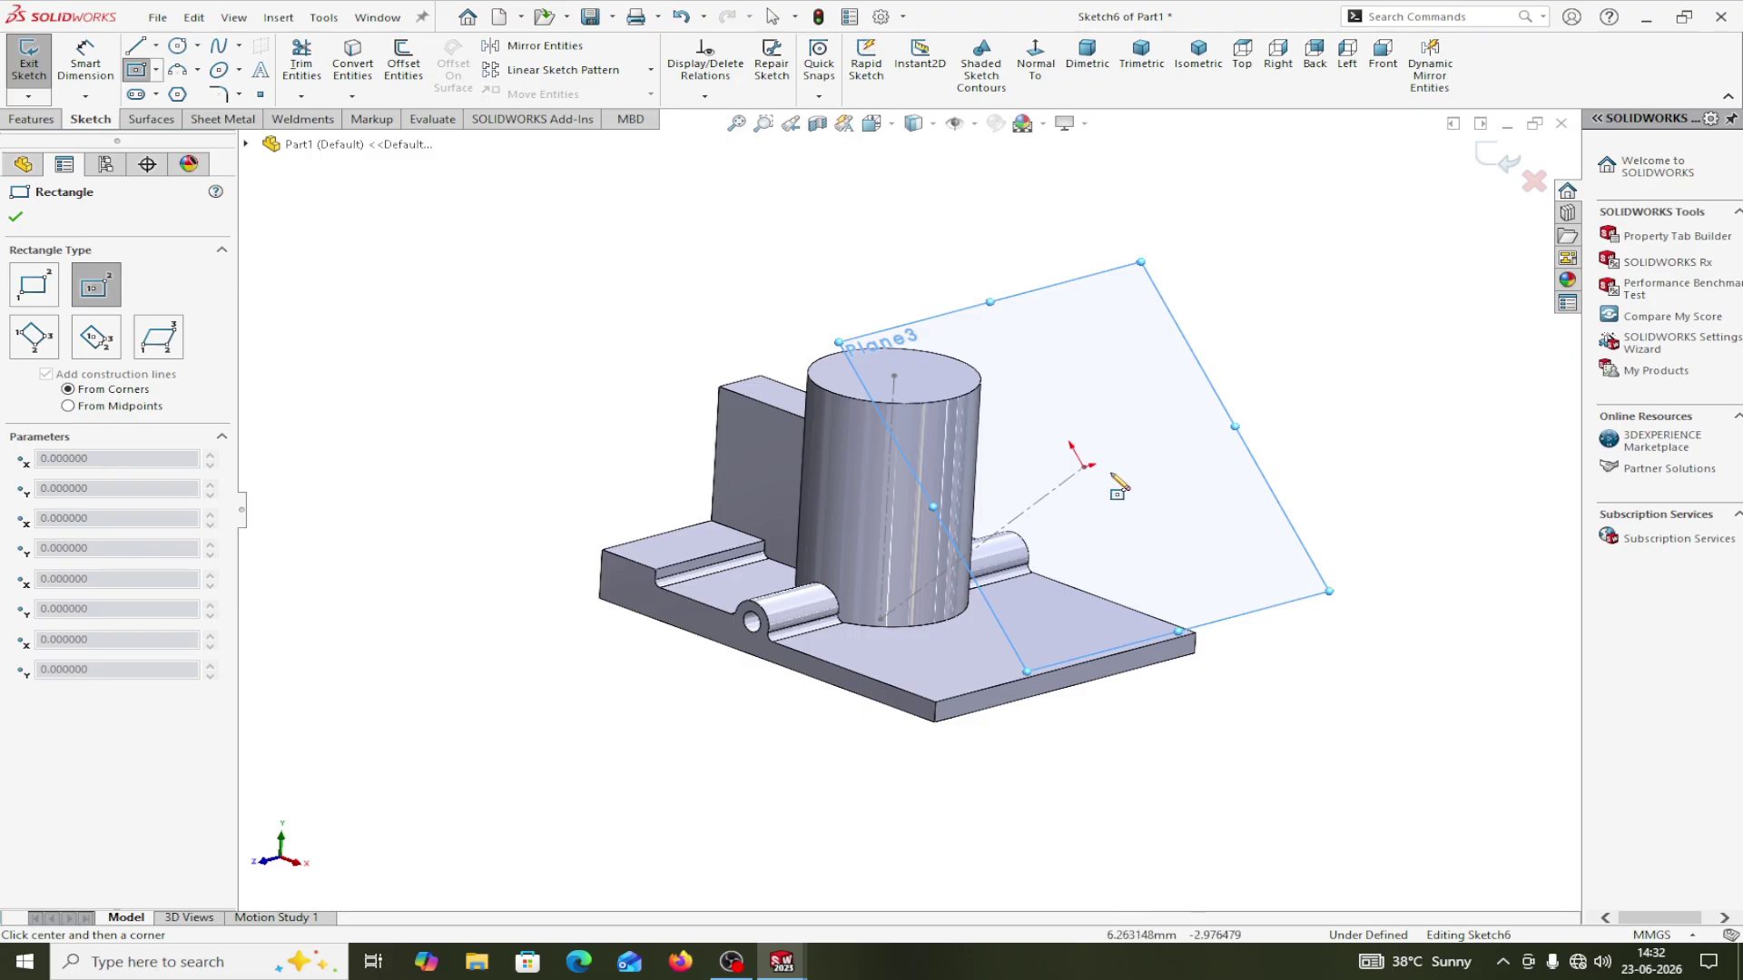
left_click(1083, 466)
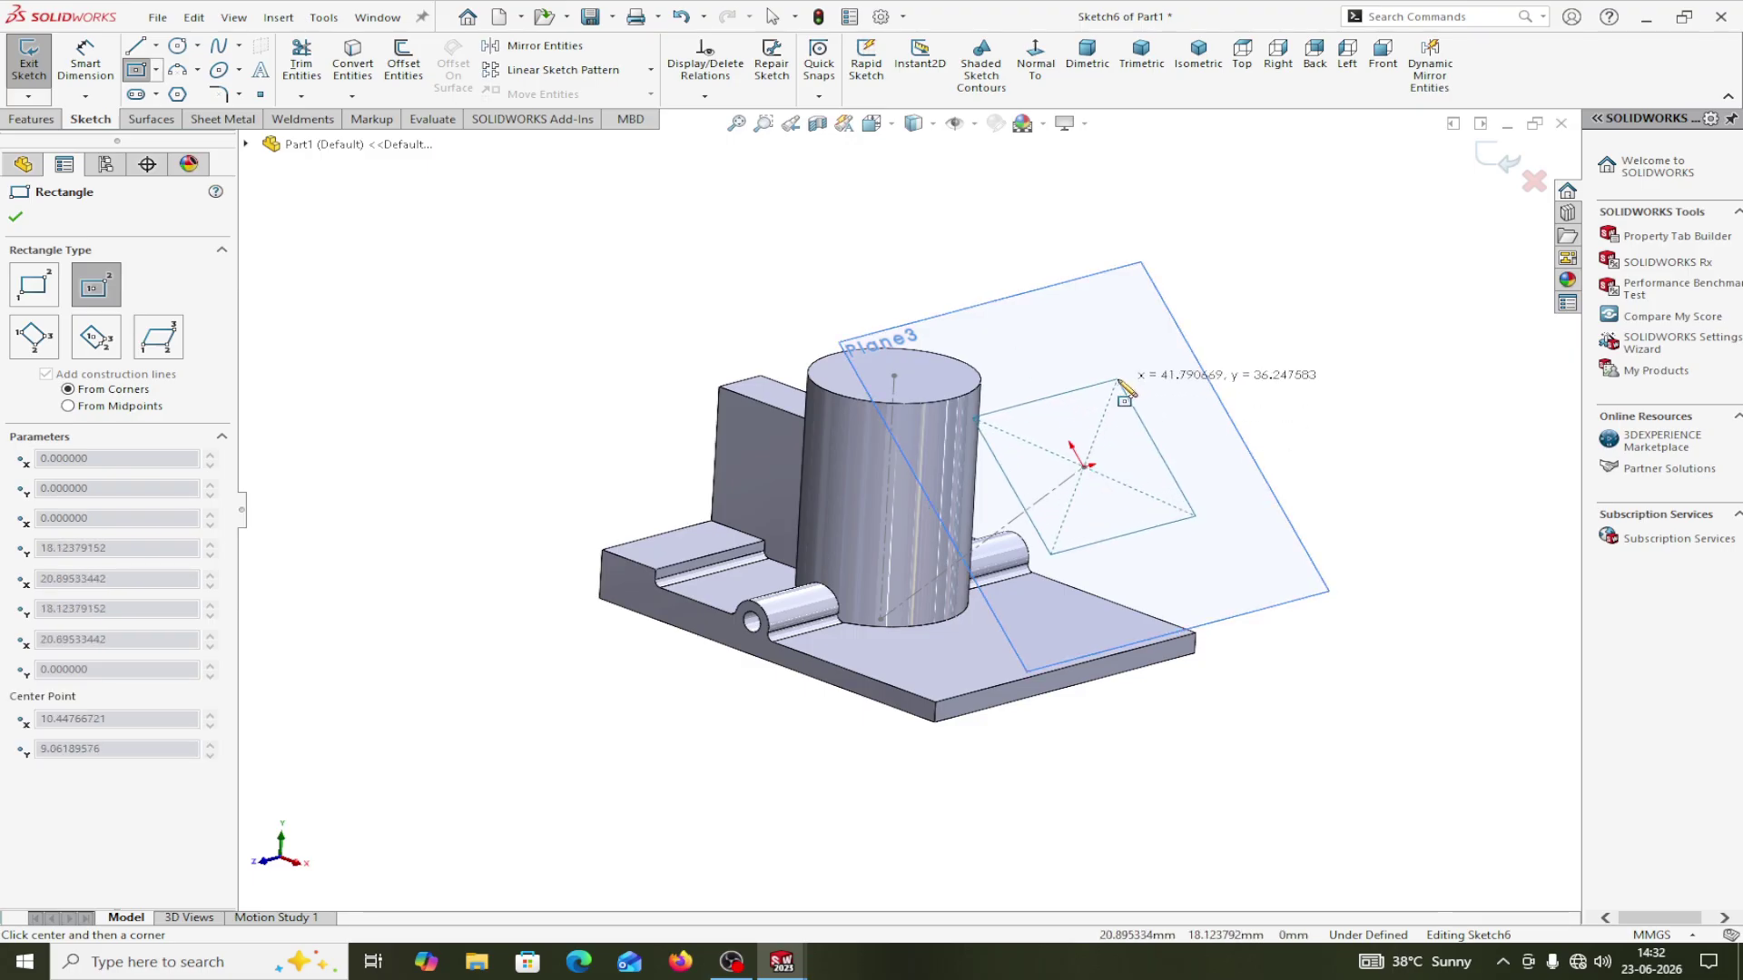
left_click(1117, 378)
right_click(1121, 382)
left_click(1165, 400)
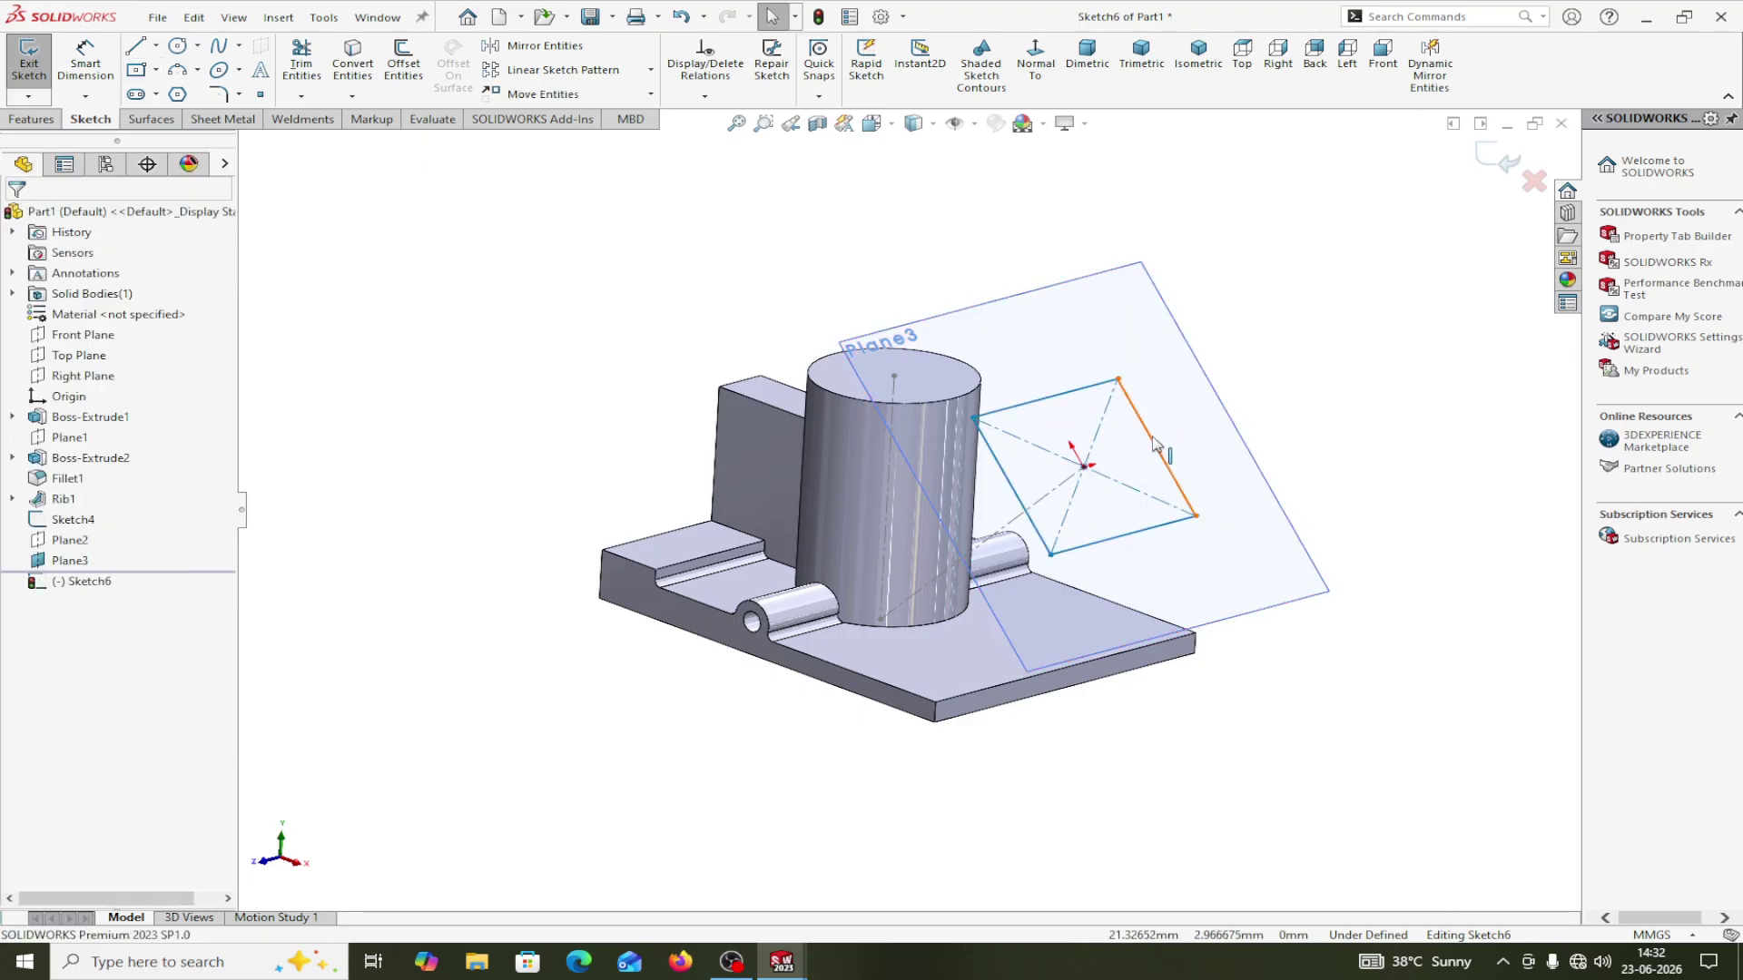
Add an Equal relation between two adjacent sides of the rectangle to make it square.
left_click(1154, 444)
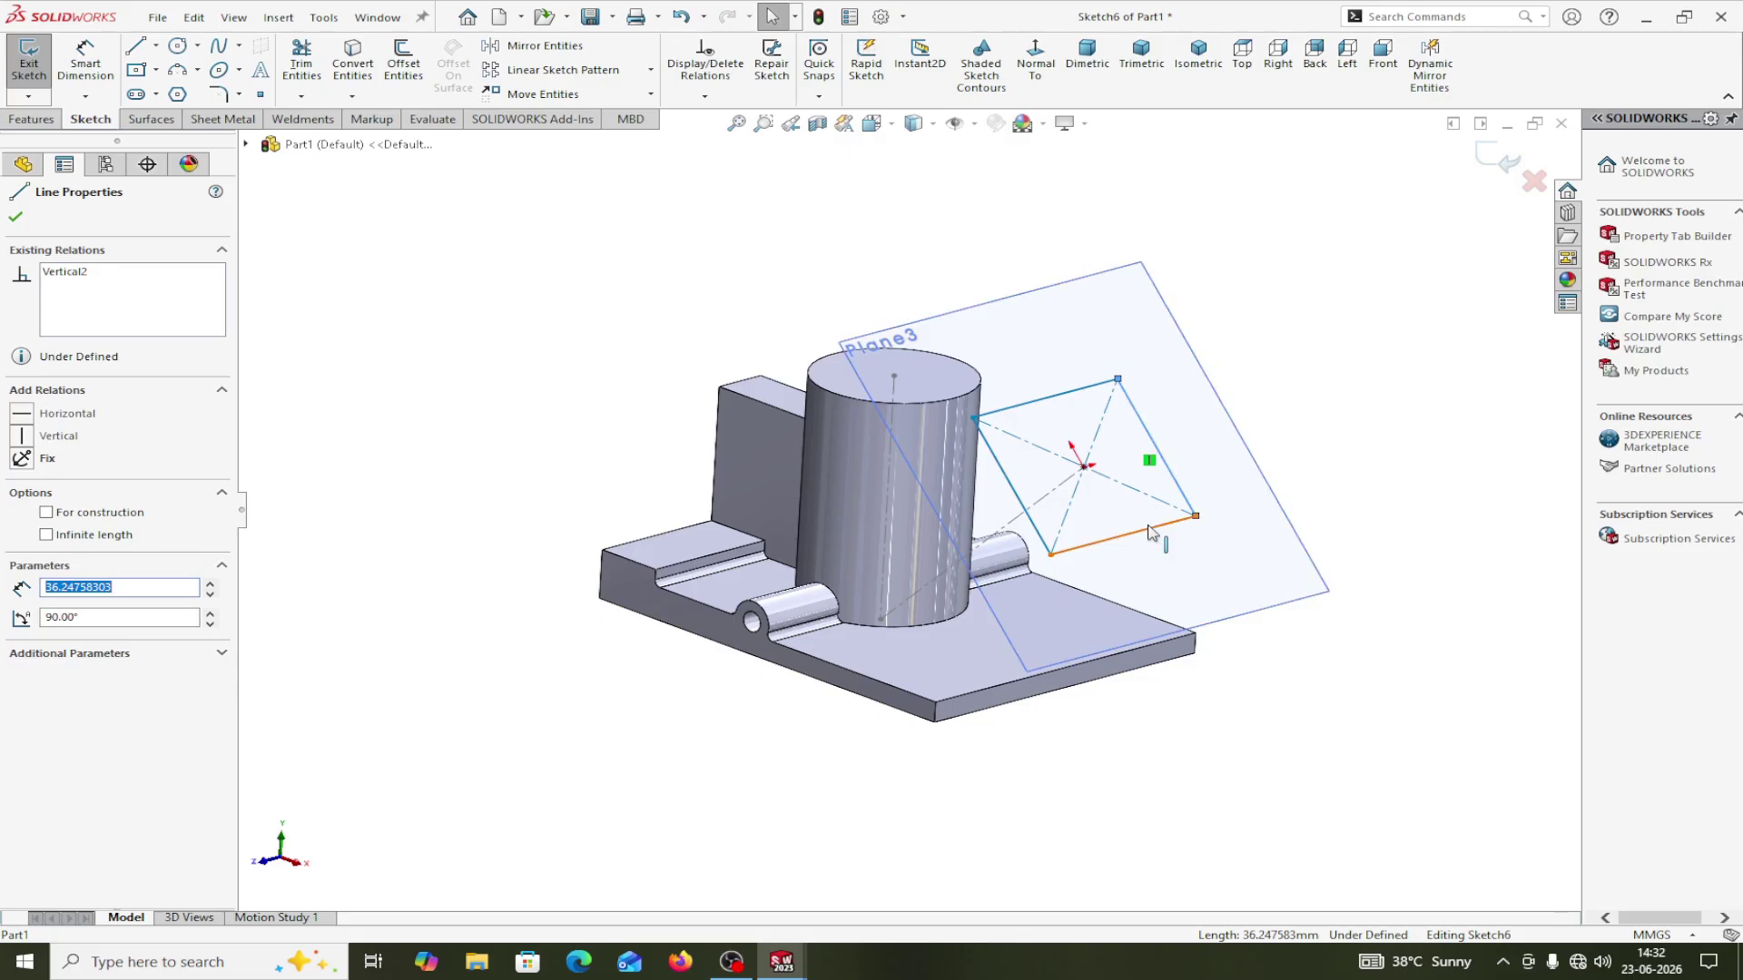
left_click(1154, 526, "ctrl")
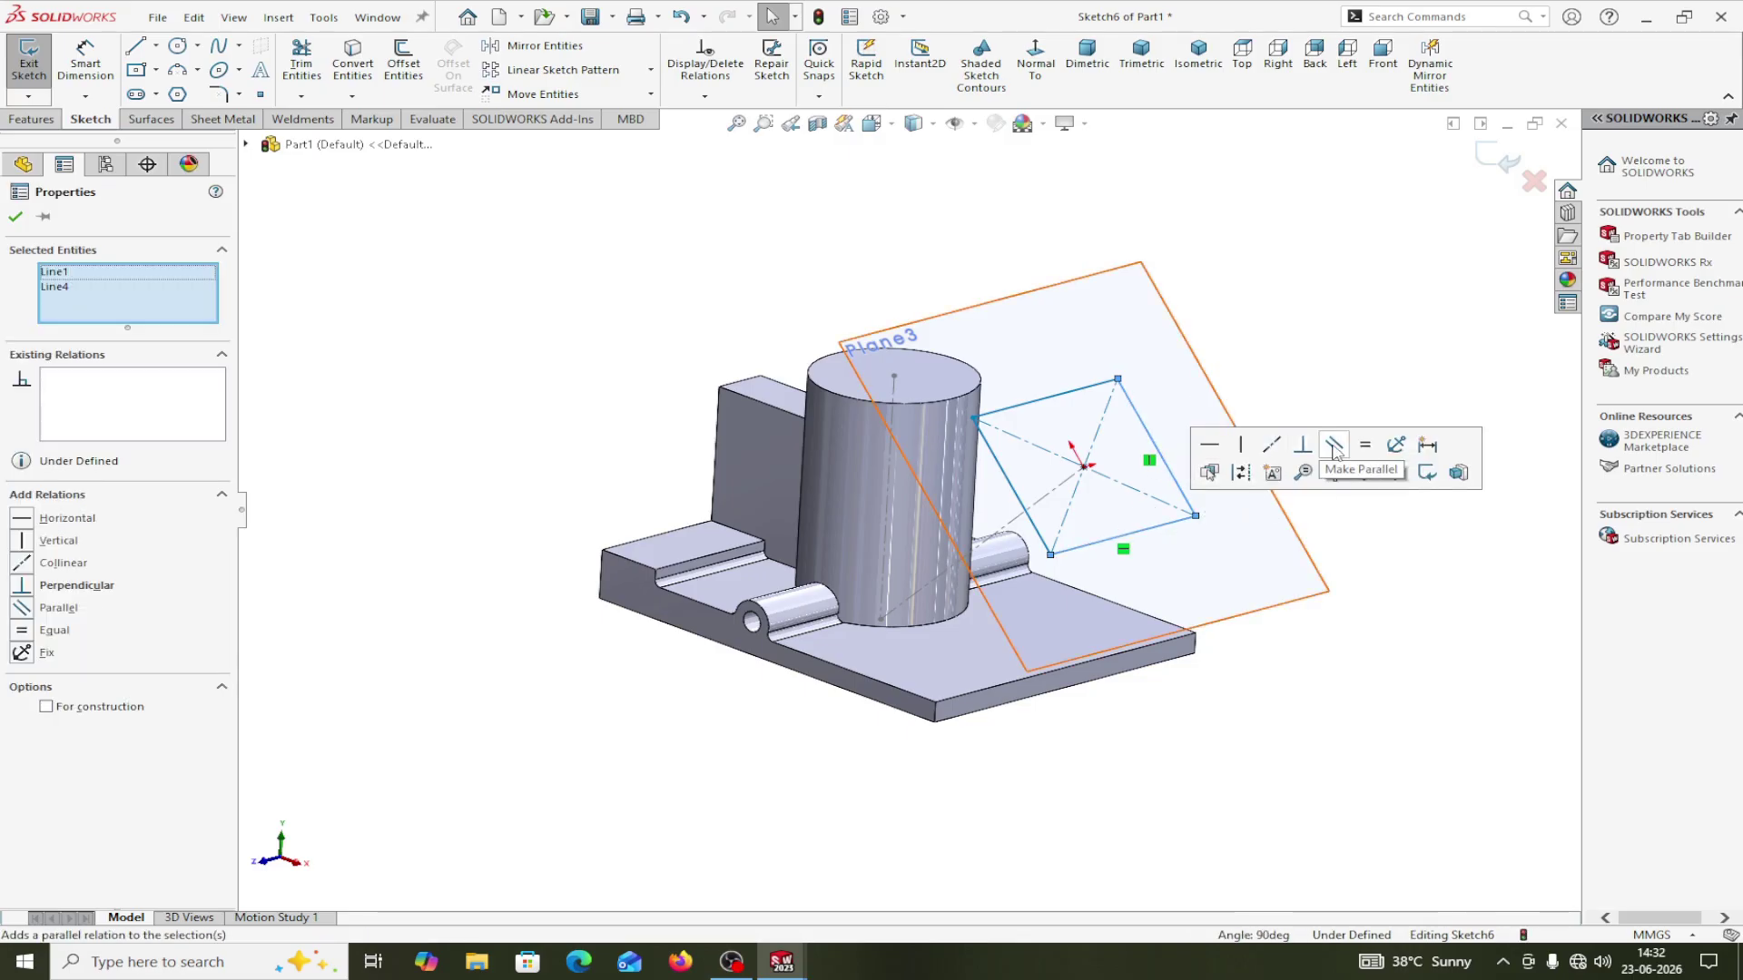
left_click(1366, 445)
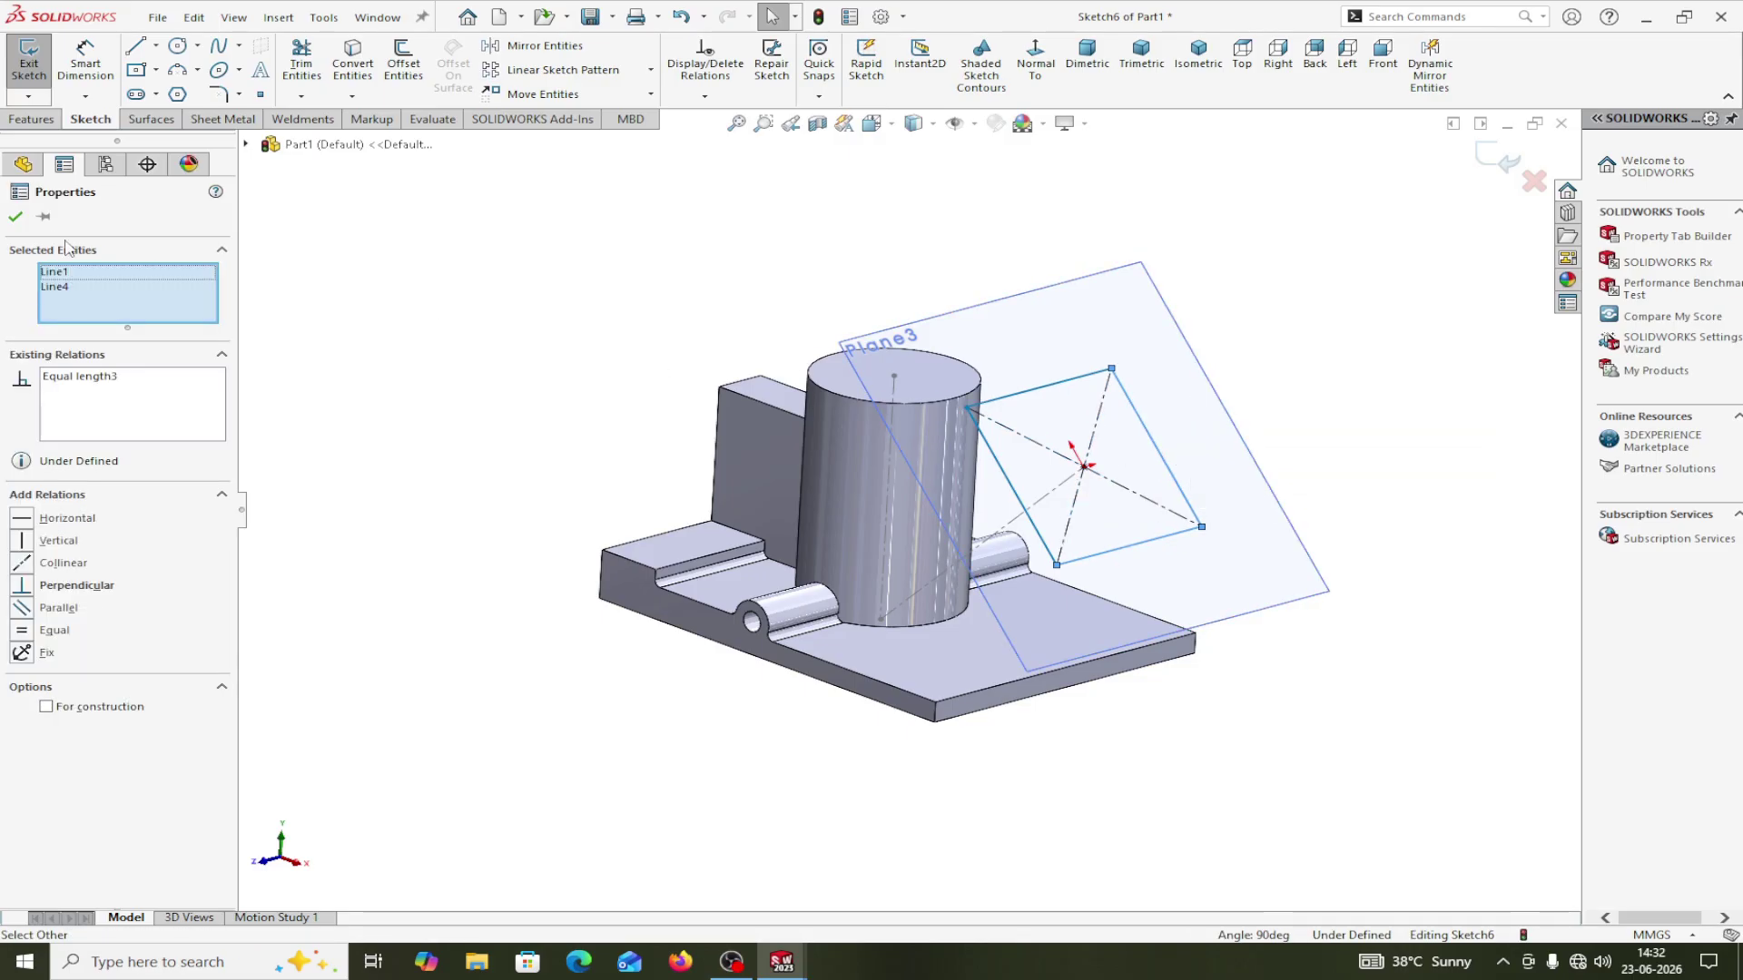
left_click(17, 218)
Sketch a circle about 29 mm in diameter centred on the origin inside the square.
left_click(179, 45)
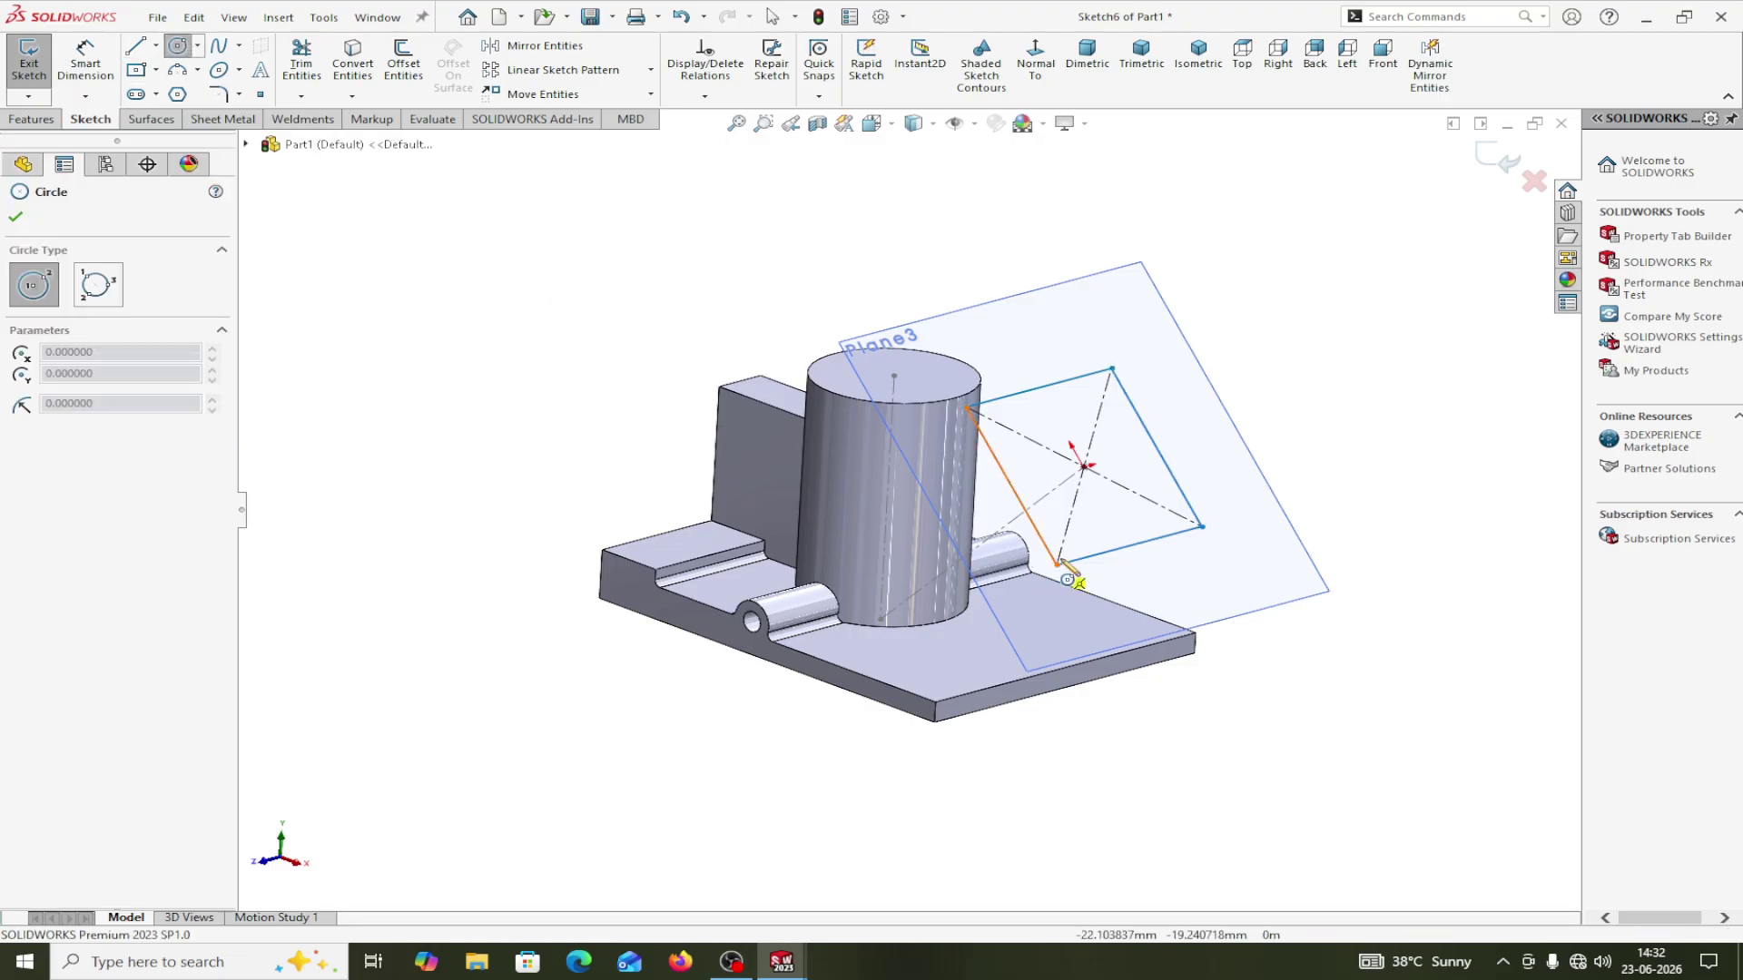
left_click(1084, 466)
left_click(1118, 433)
right_click(1119, 432)
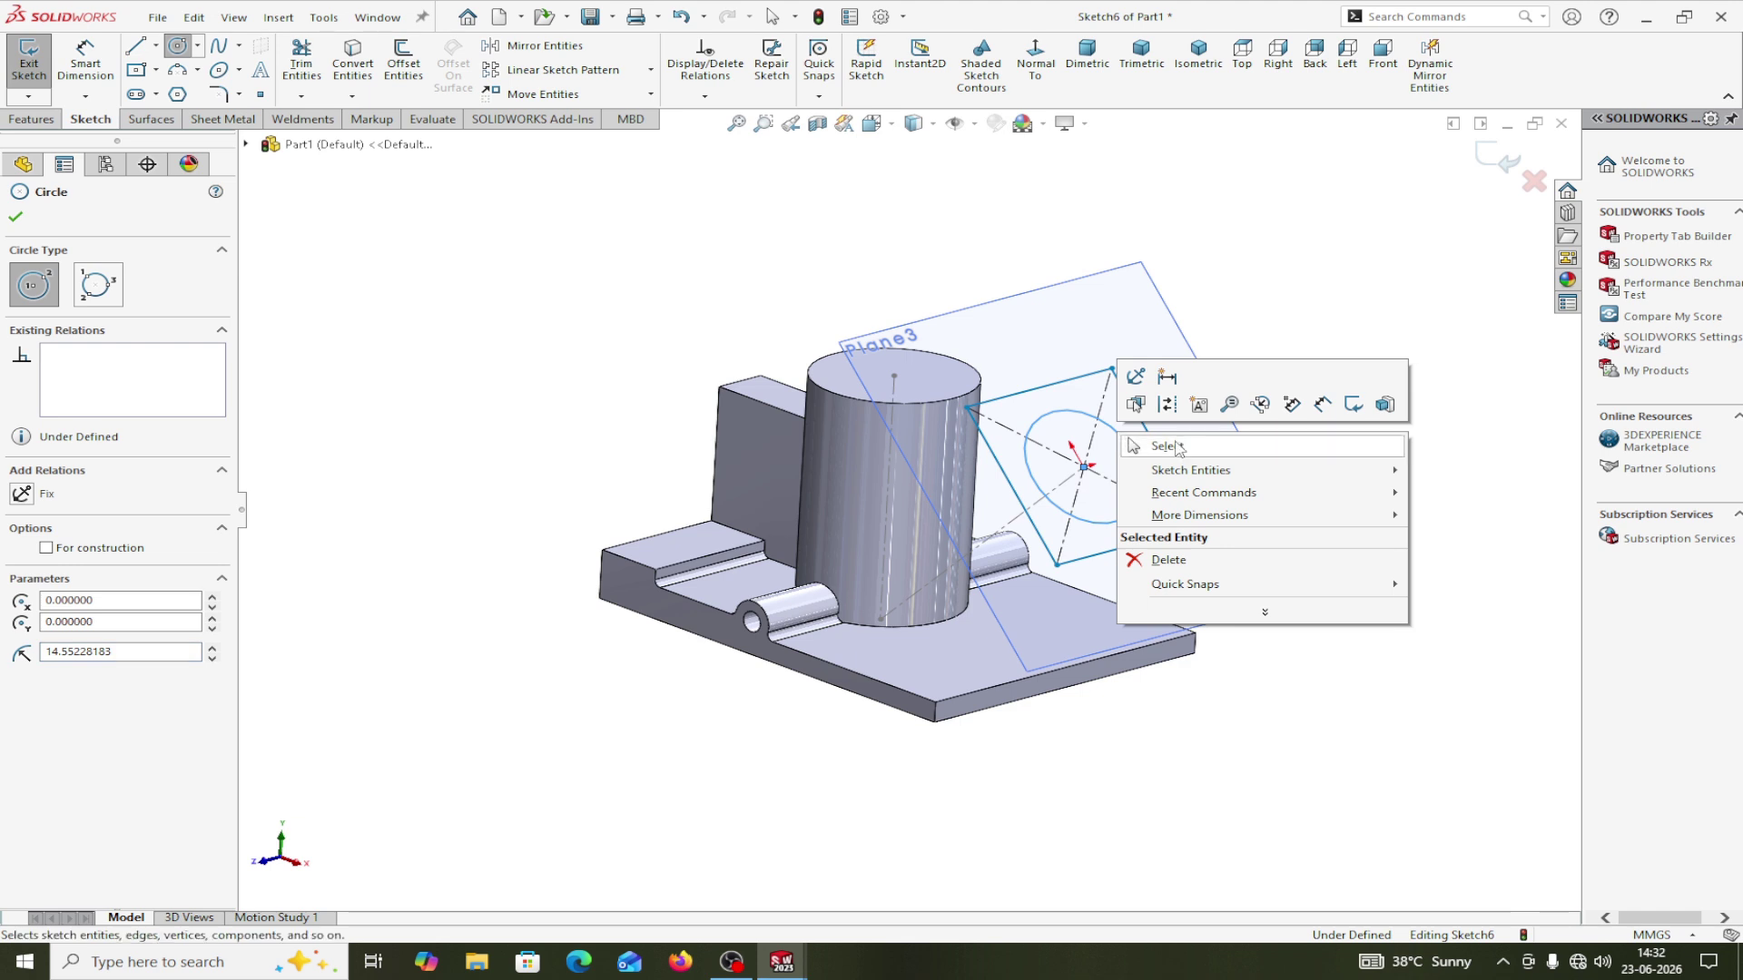
left_click(1165, 446)
Dimension the square's lower side to 46 mm.
left_click(85, 62)
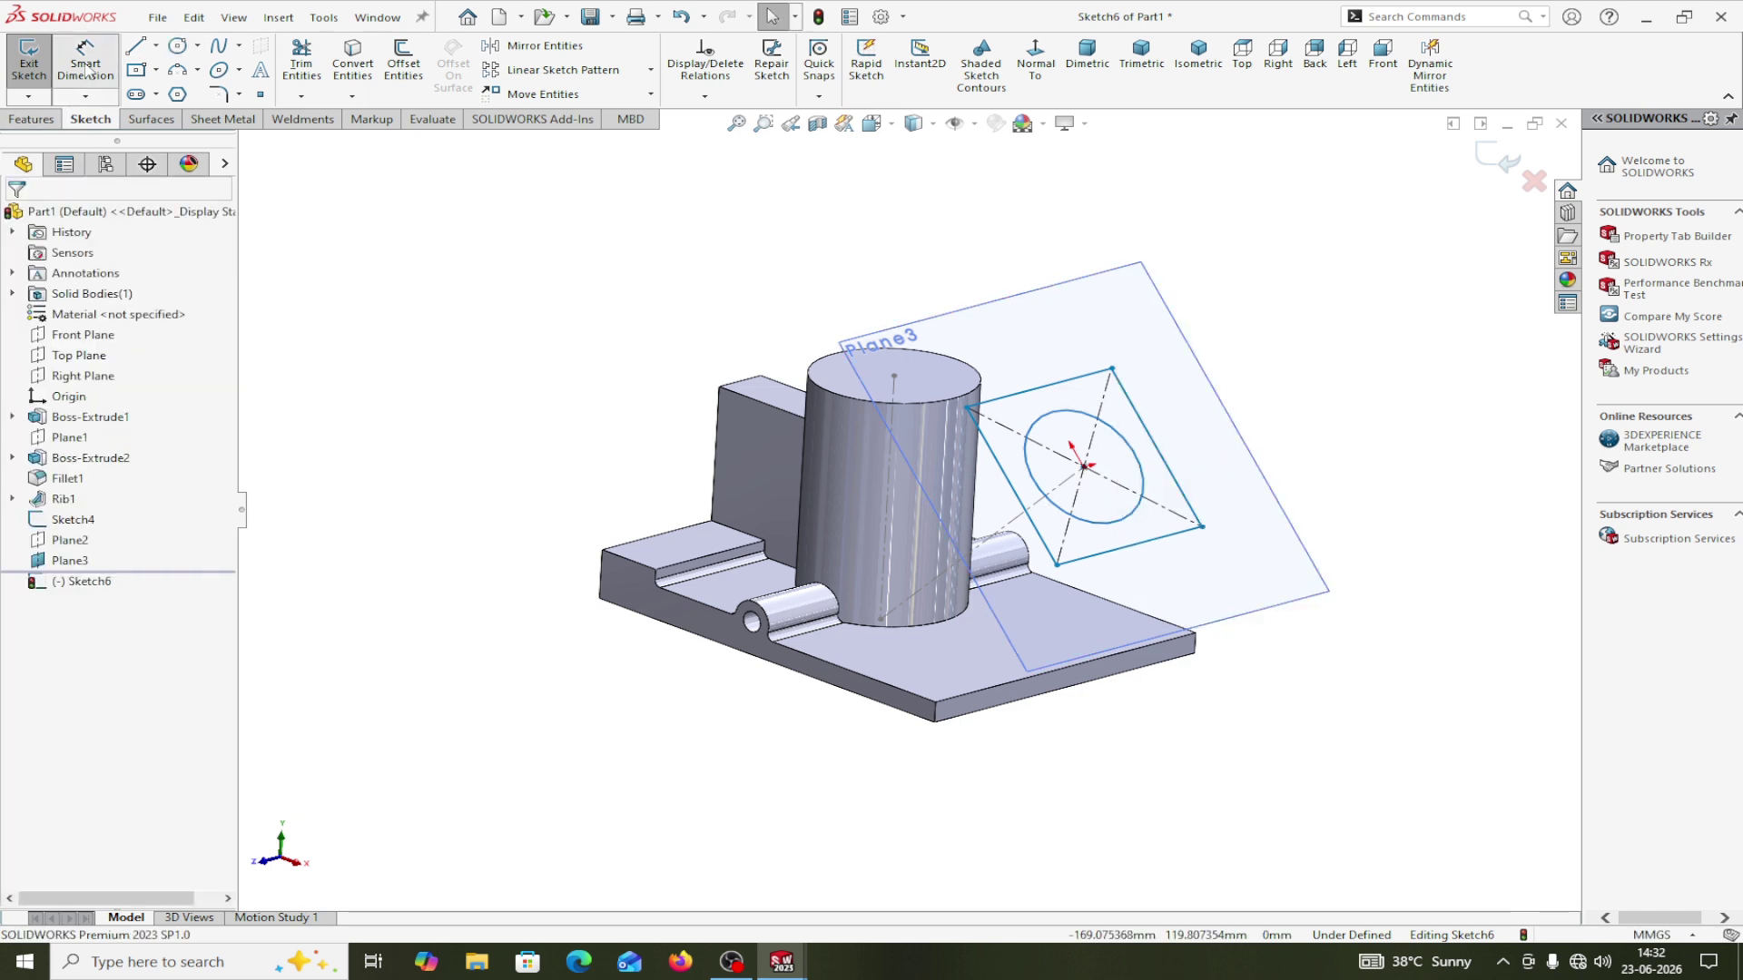
left_click(1157, 544)
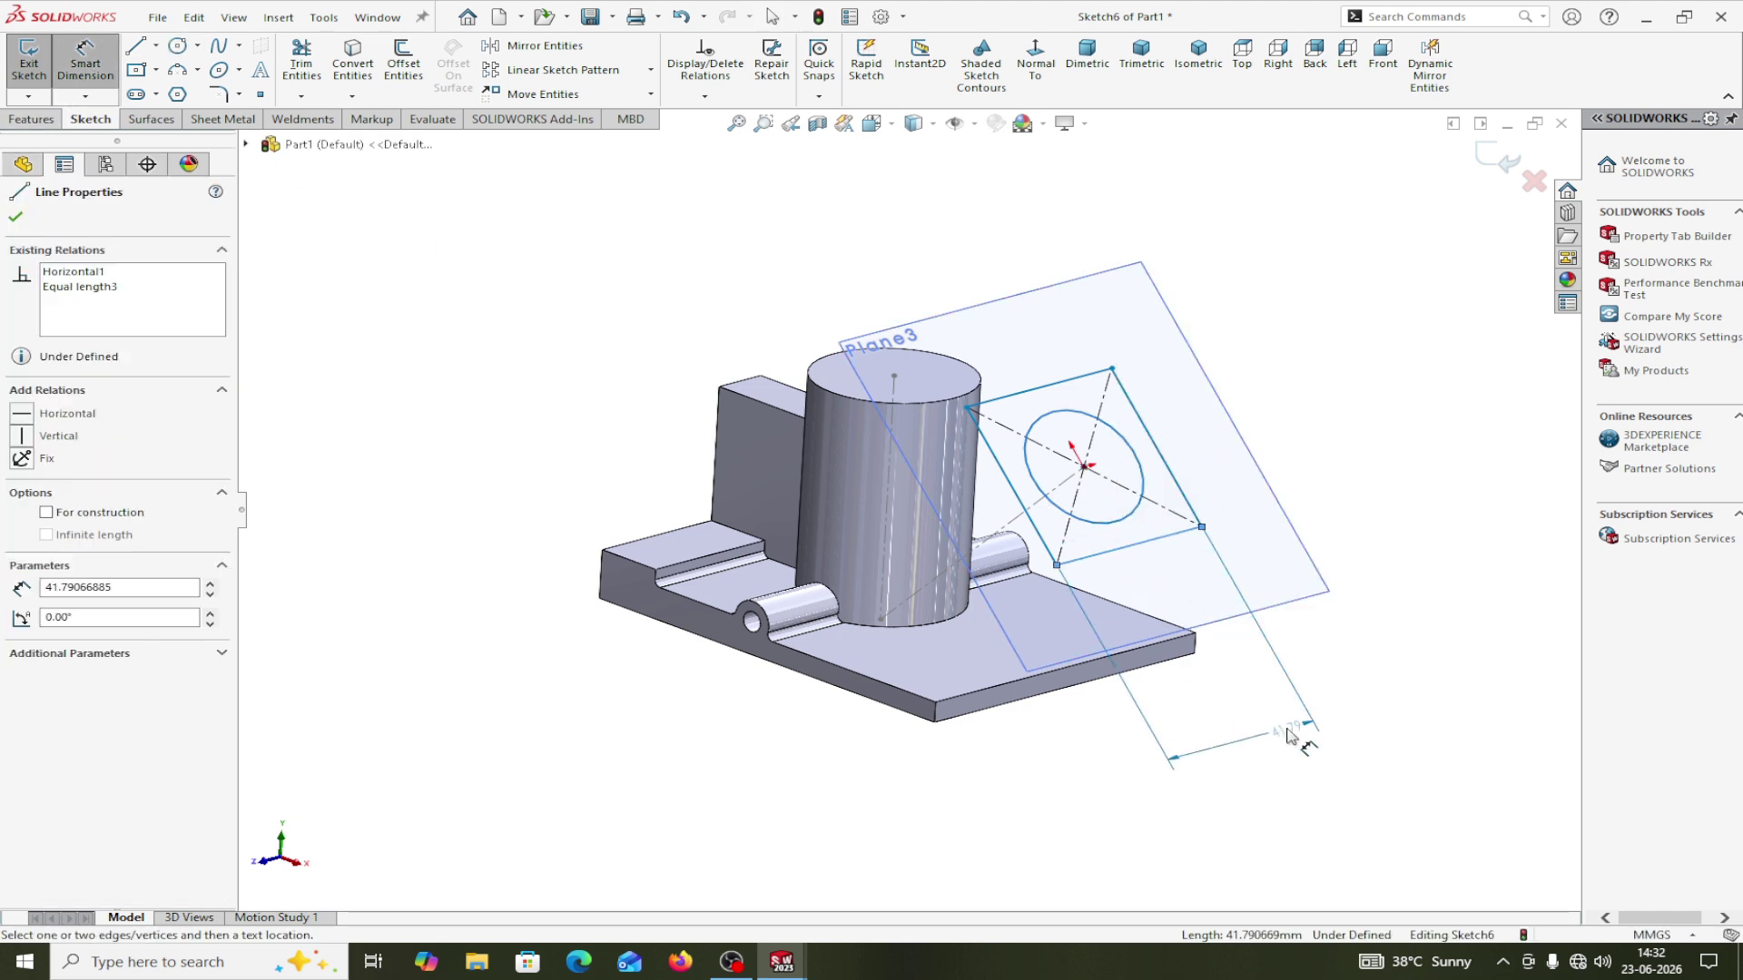
left_click(1289, 728)
type("46")
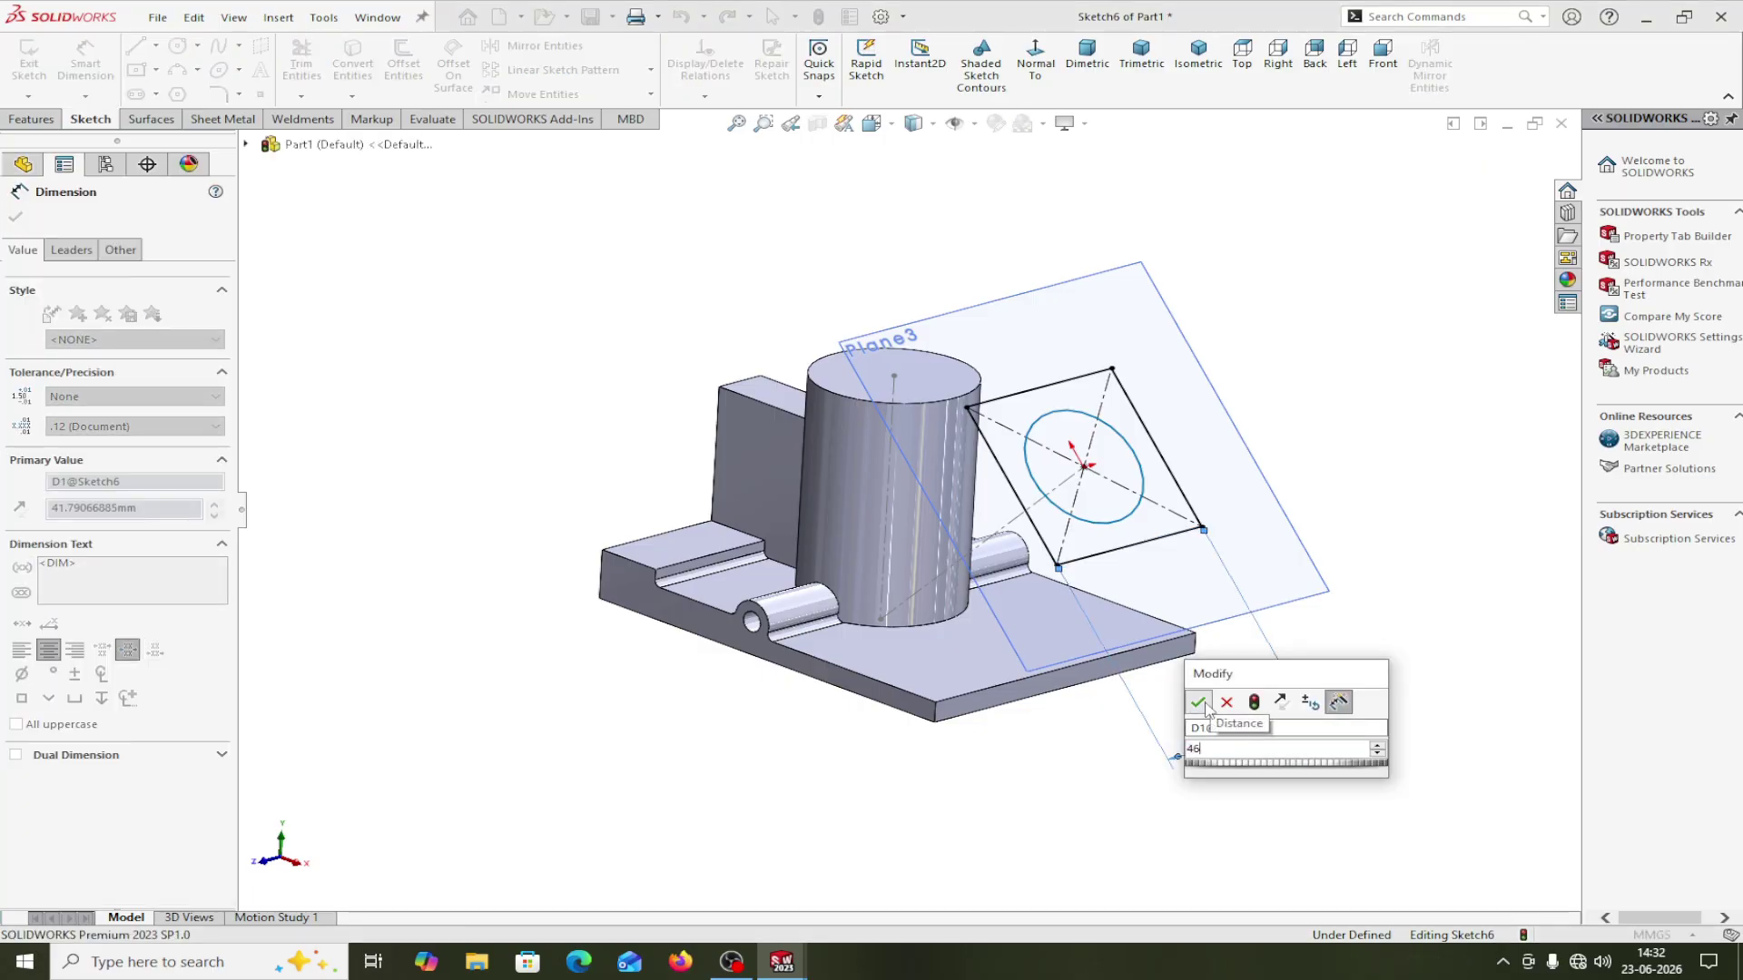
left_click(1197, 701)
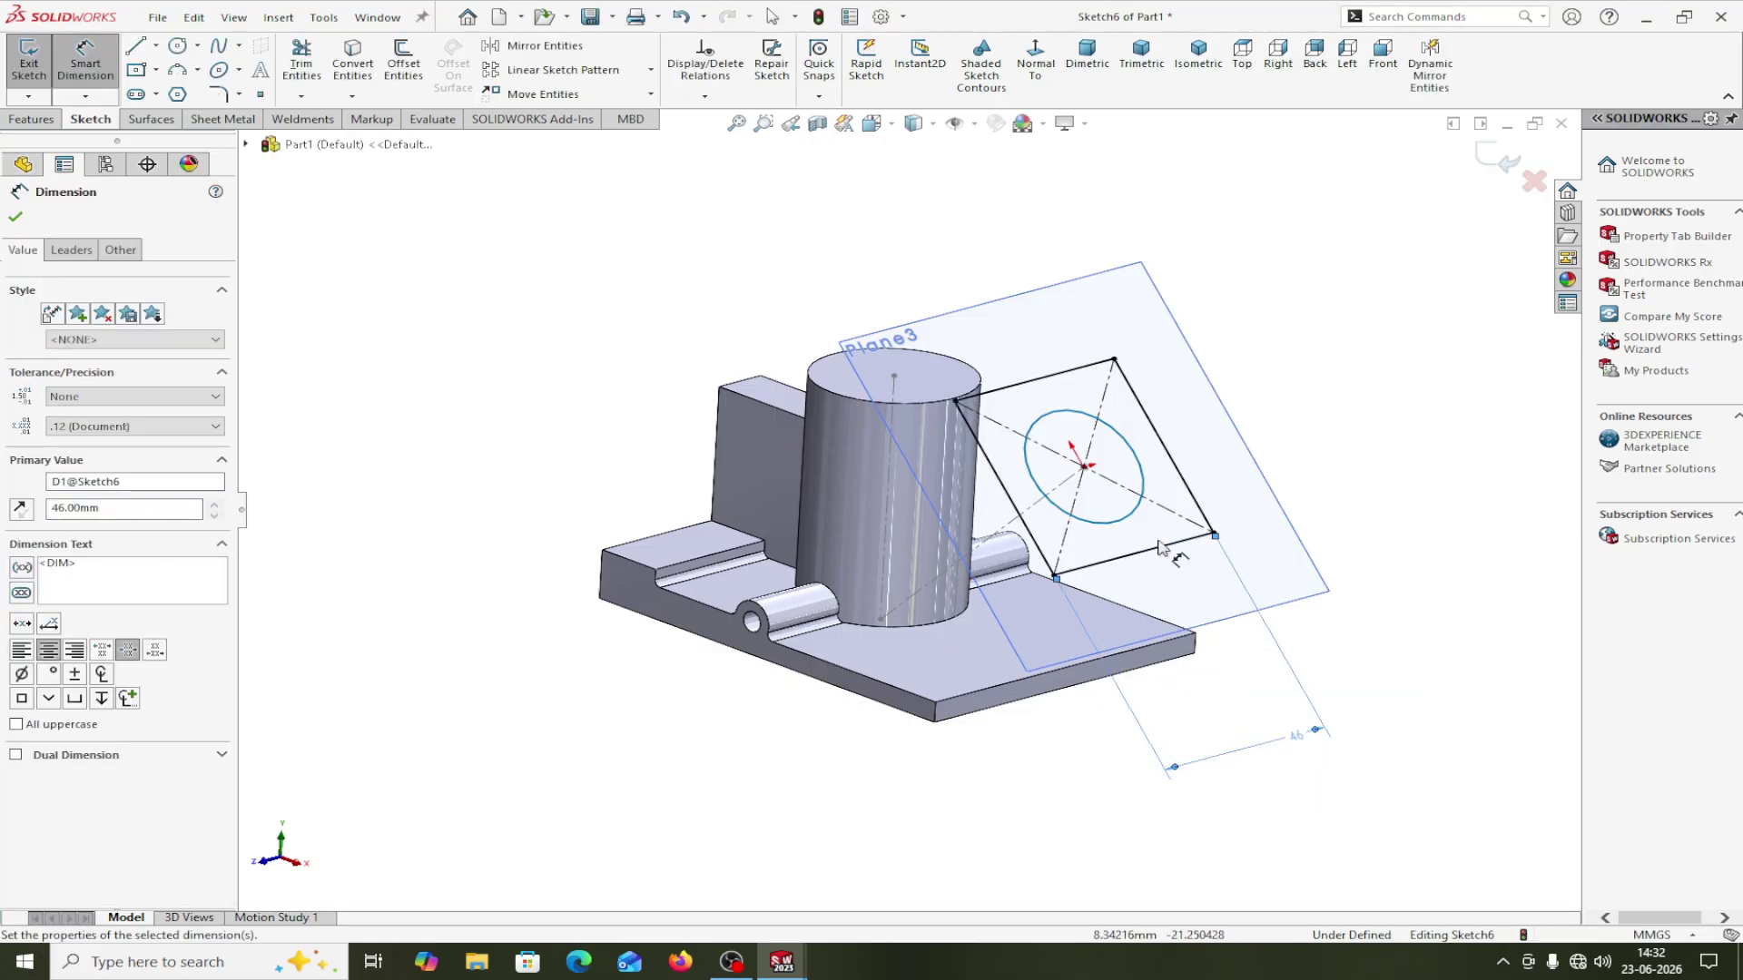
Dimension the circle inside the square to a diameter of 36 mm.
left_click(1139, 521)
left_click(1381, 490)
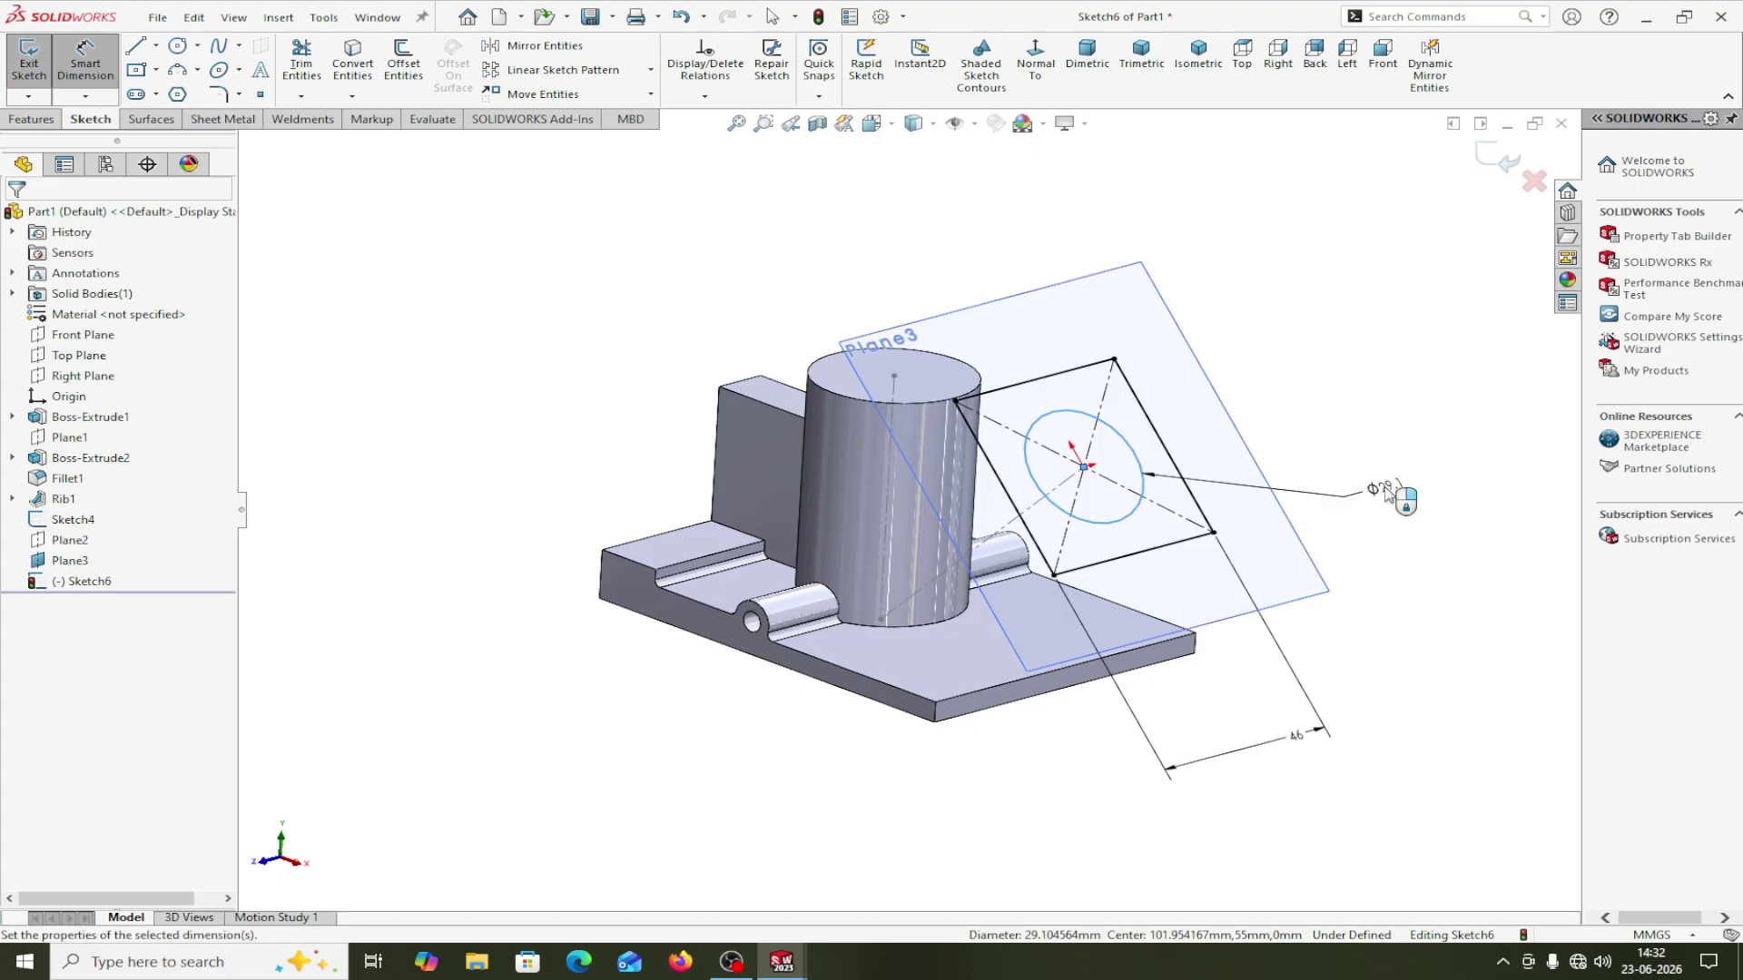
type("36")
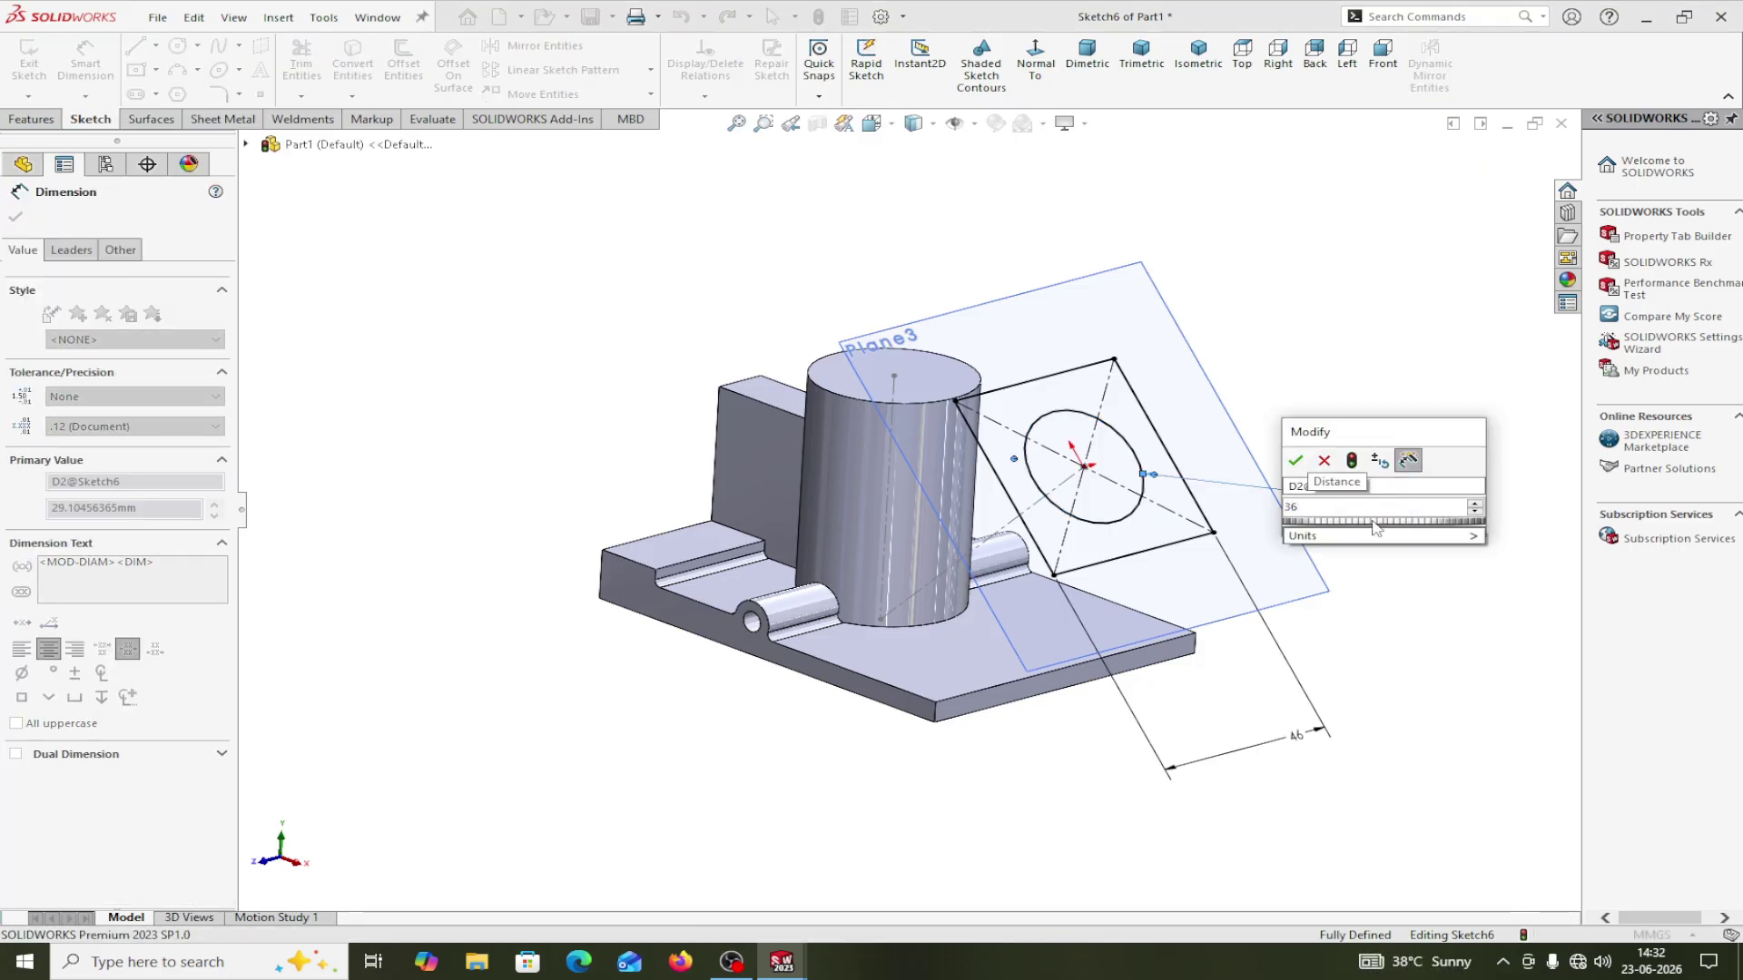
left_click(1297, 463)
middle_click_drag(1293, 556, 1305, 561)
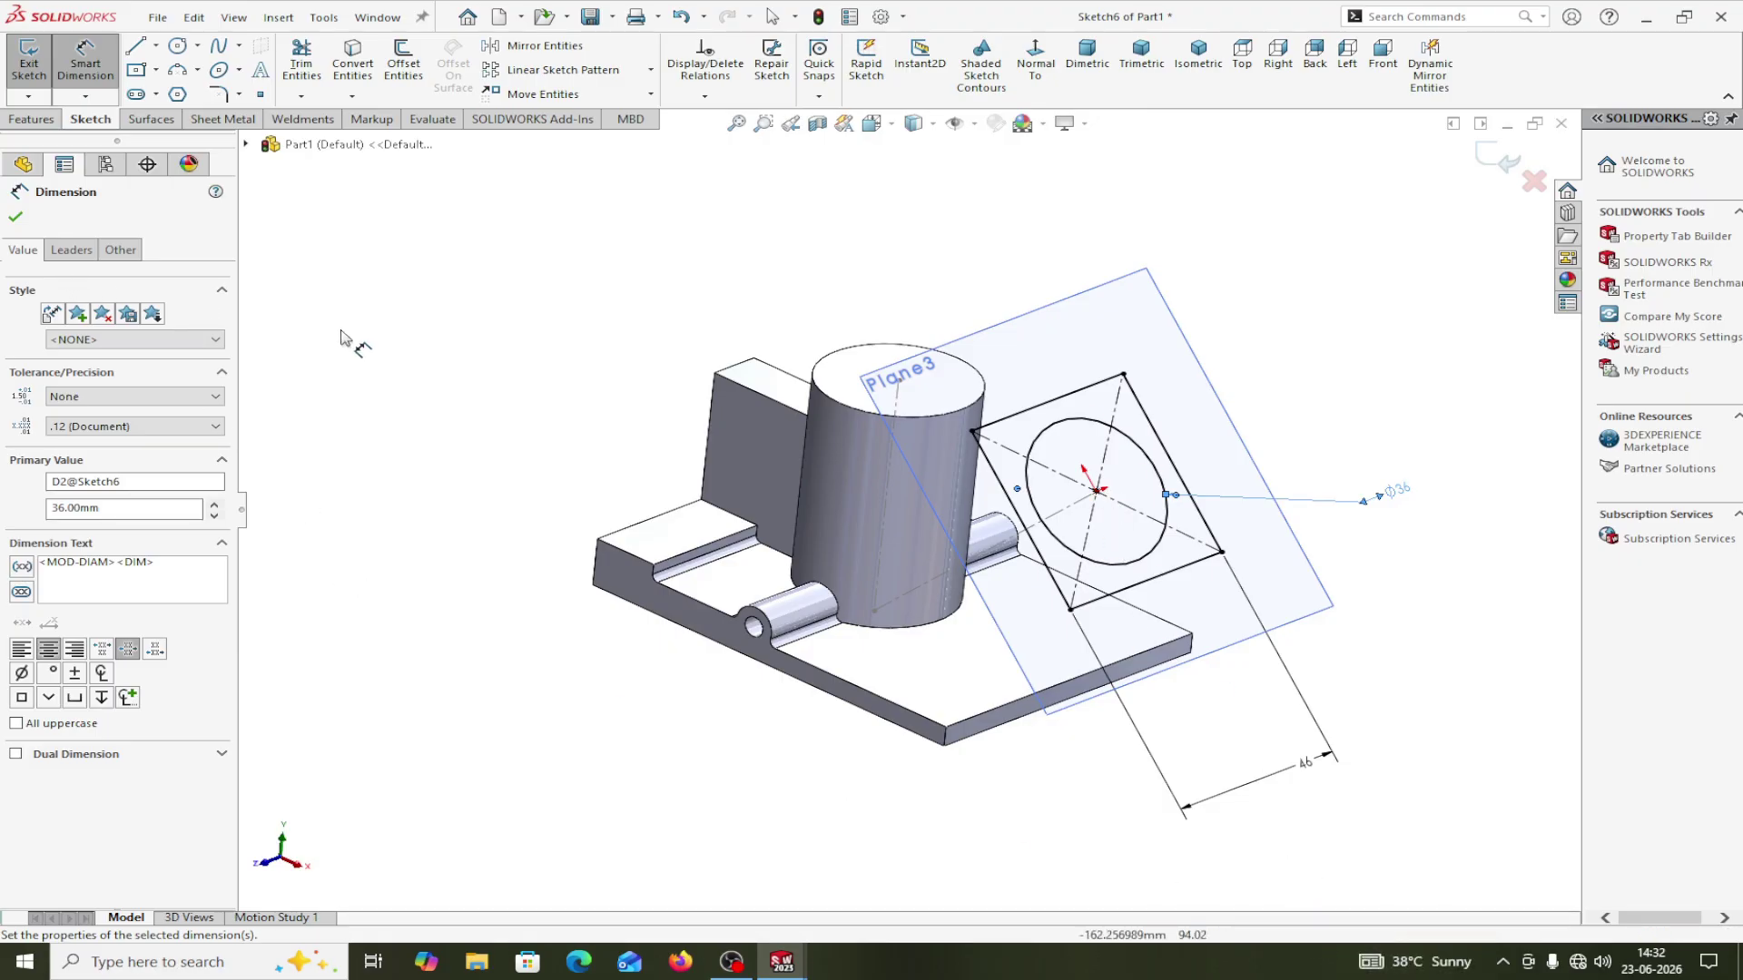
left_click(15, 218)
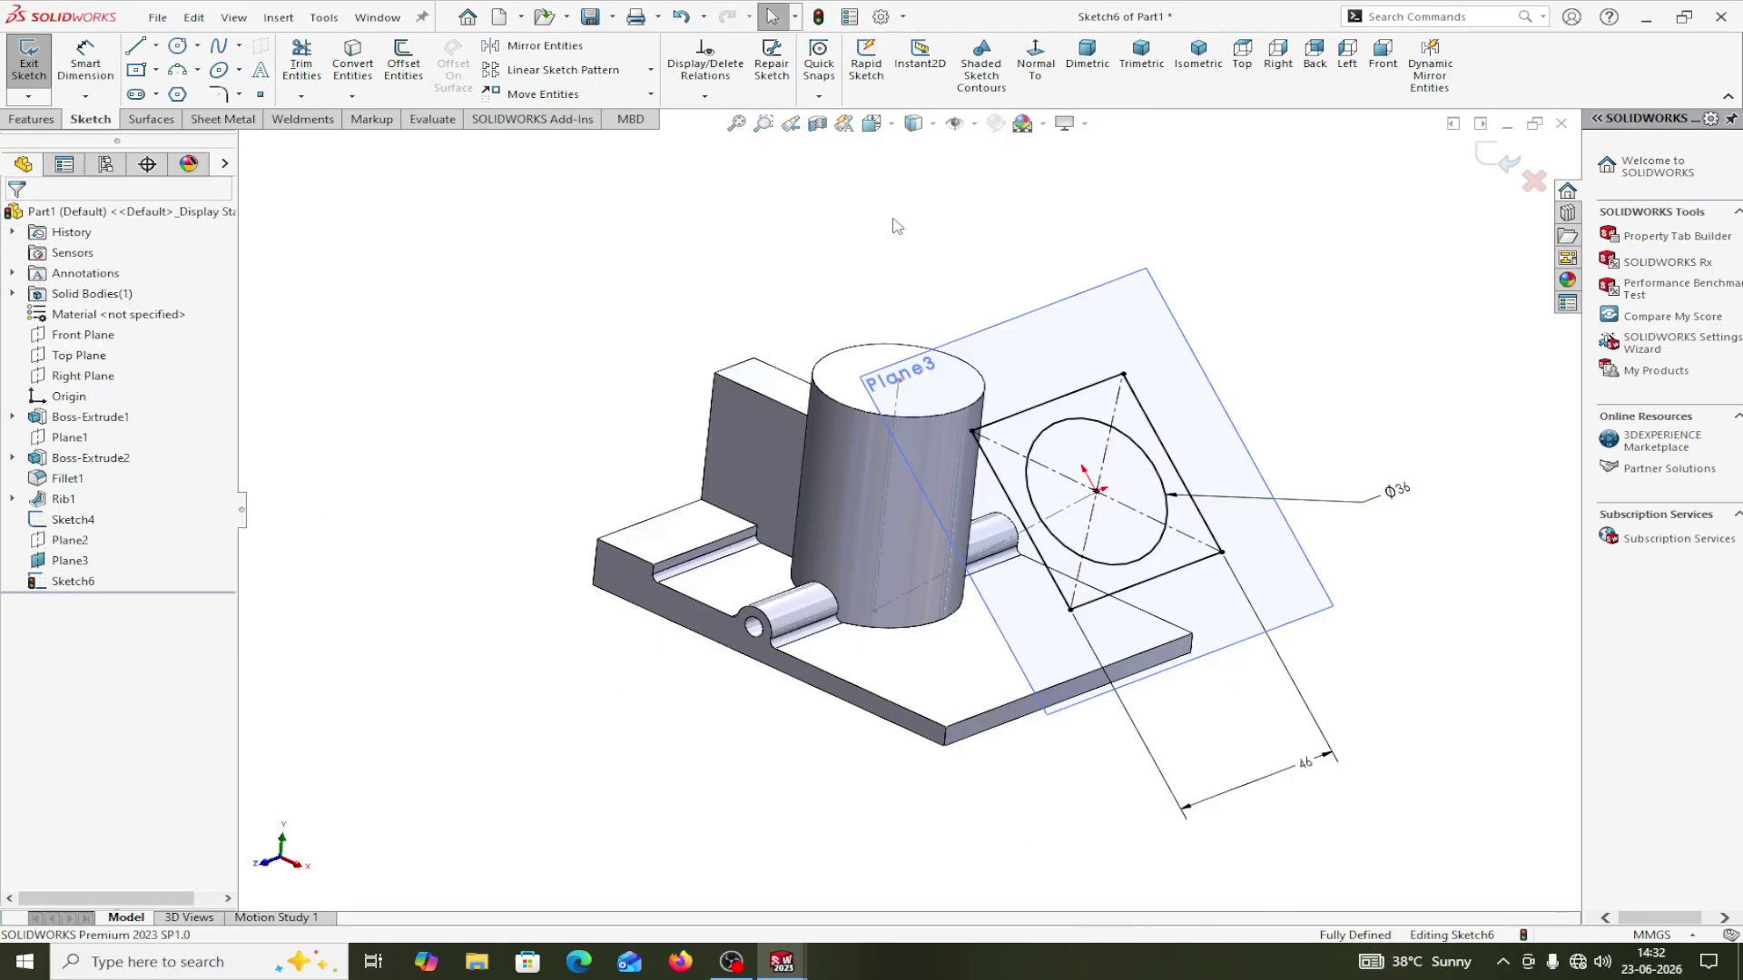
Extrude only the square outer contour as a solid boss 3 mm deep, in the reversed direction toward the cylinder.
left_click(1039, 66)
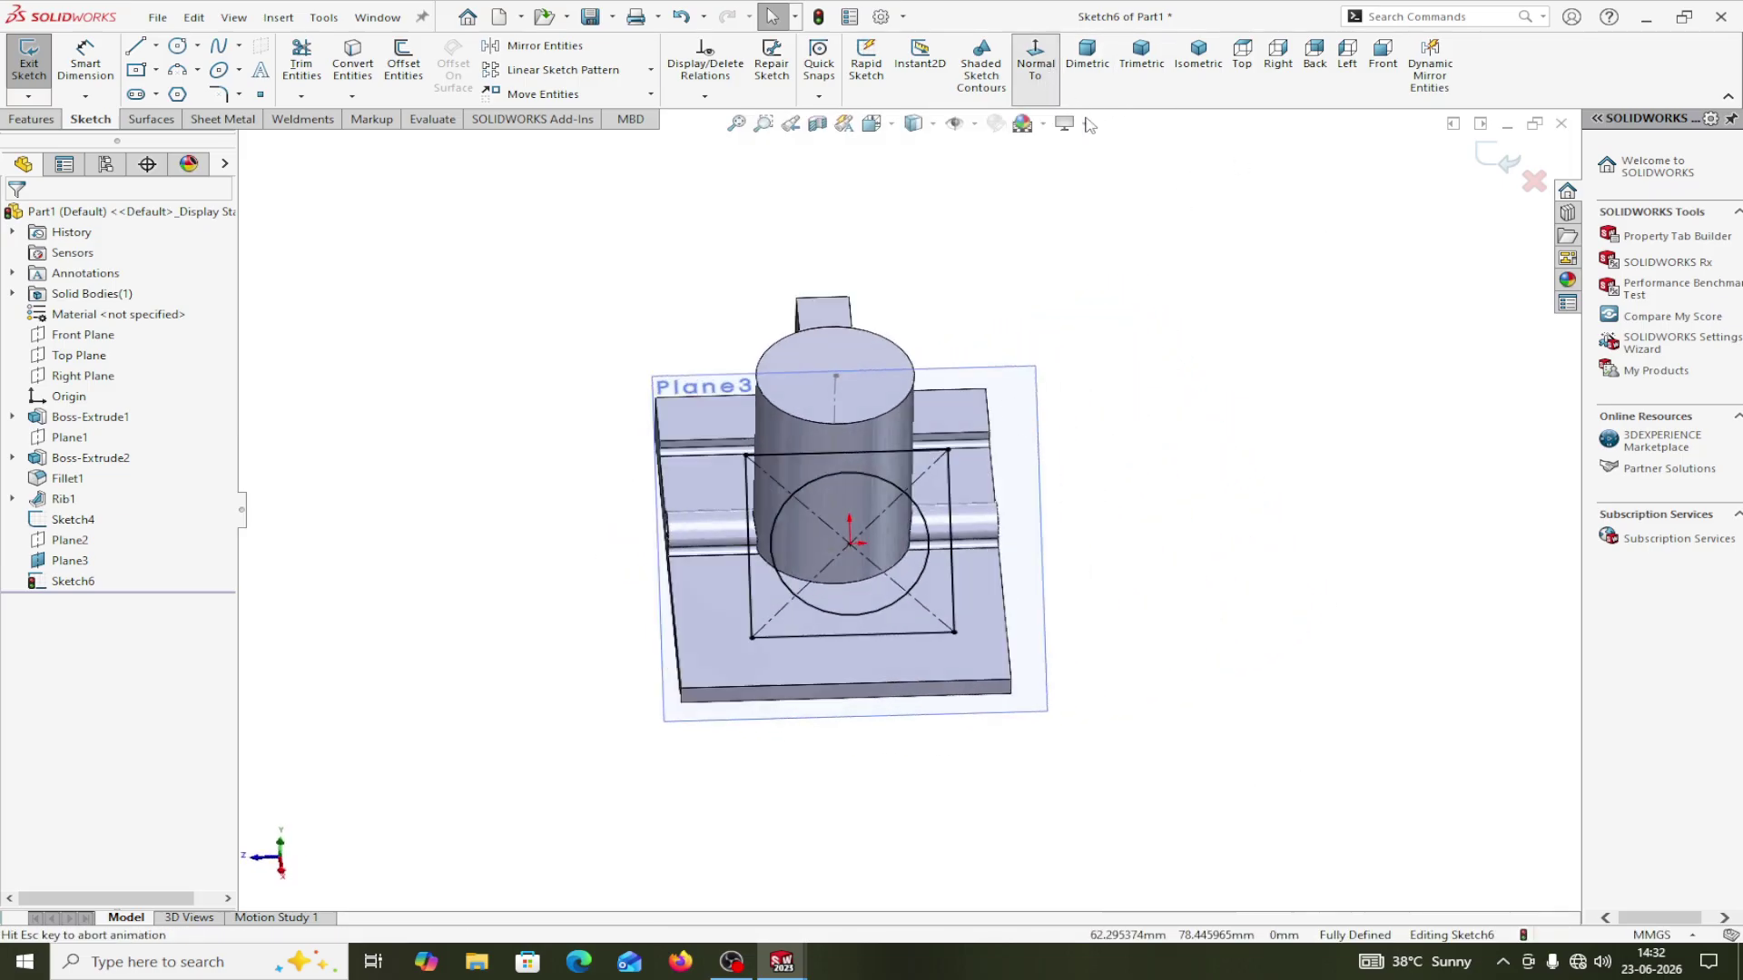
left_click(32, 120)
left_click(37, 56)
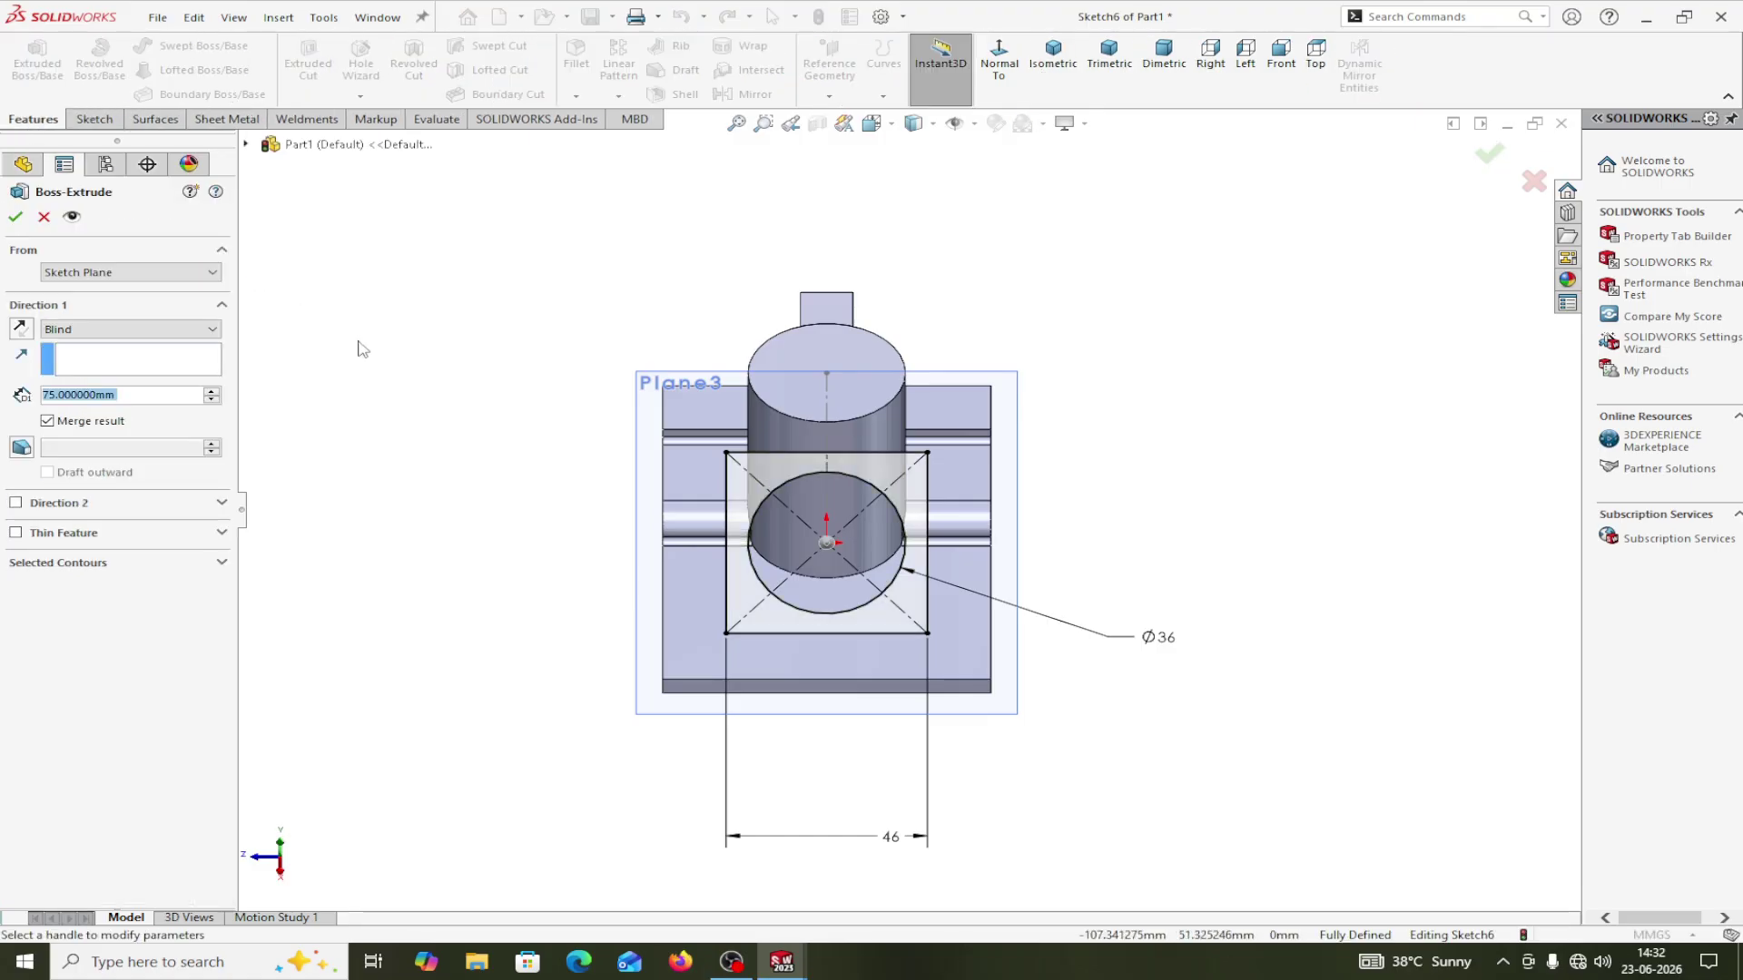
middle_click_drag(425, 295, 602, 299)
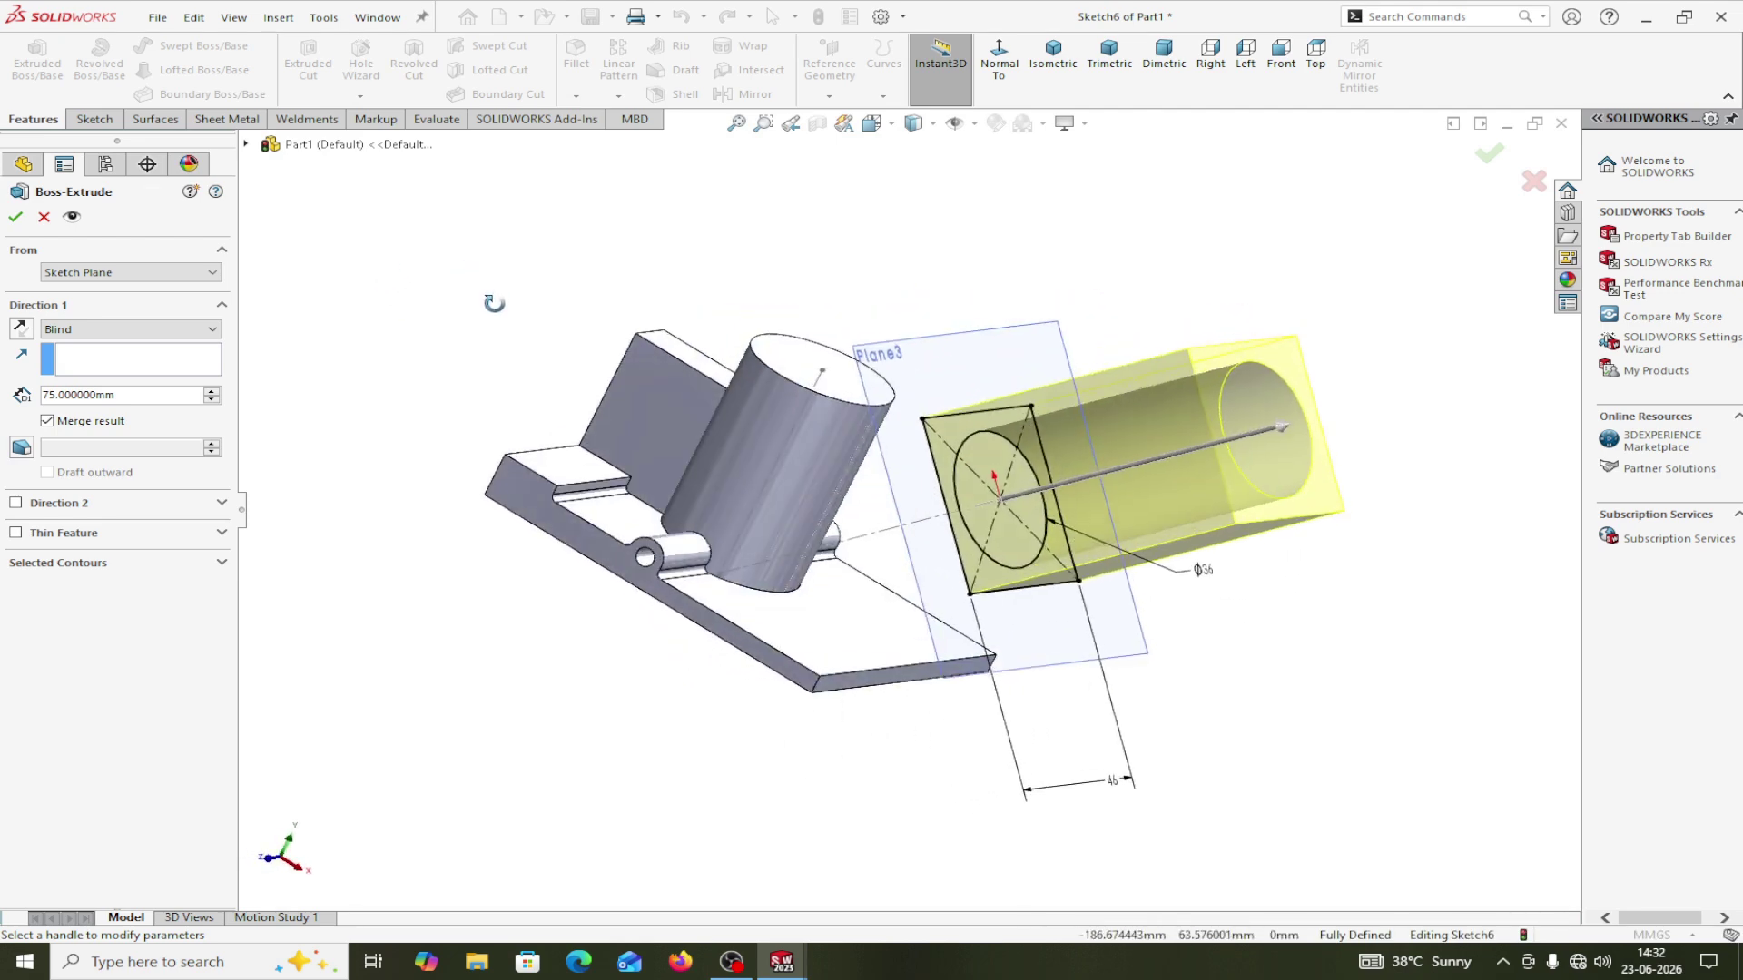
left_click(103, 564)
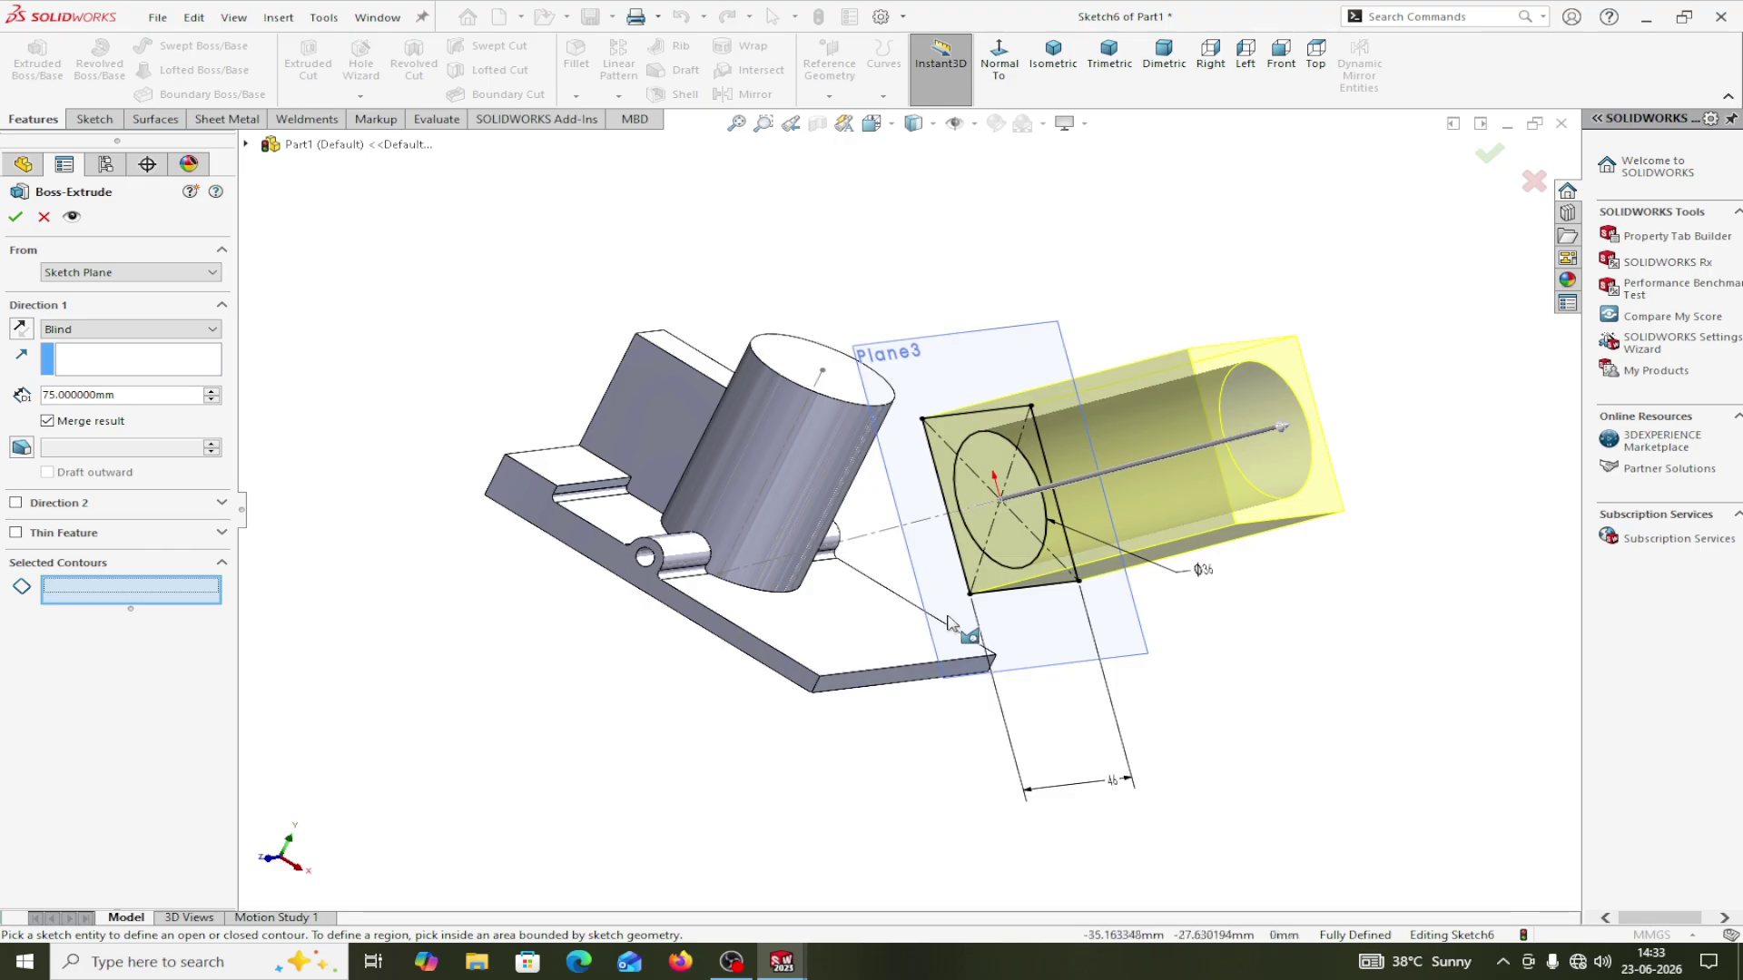
left_click(984, 602)
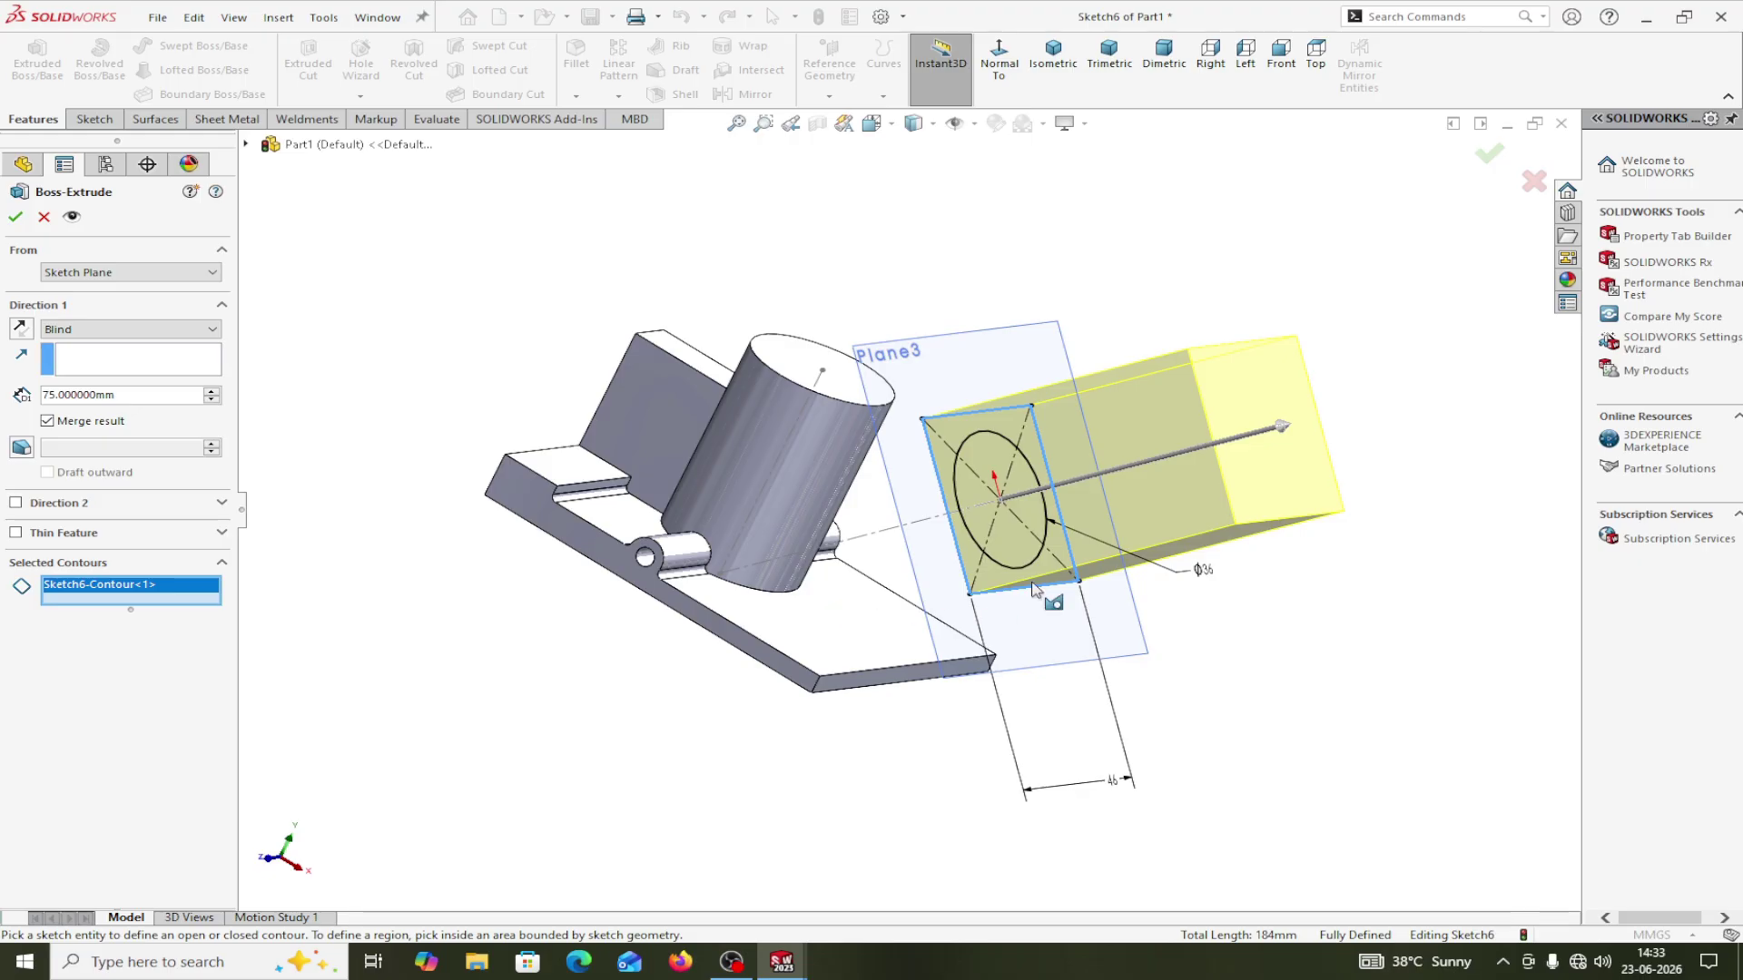
left_click(20, 328)
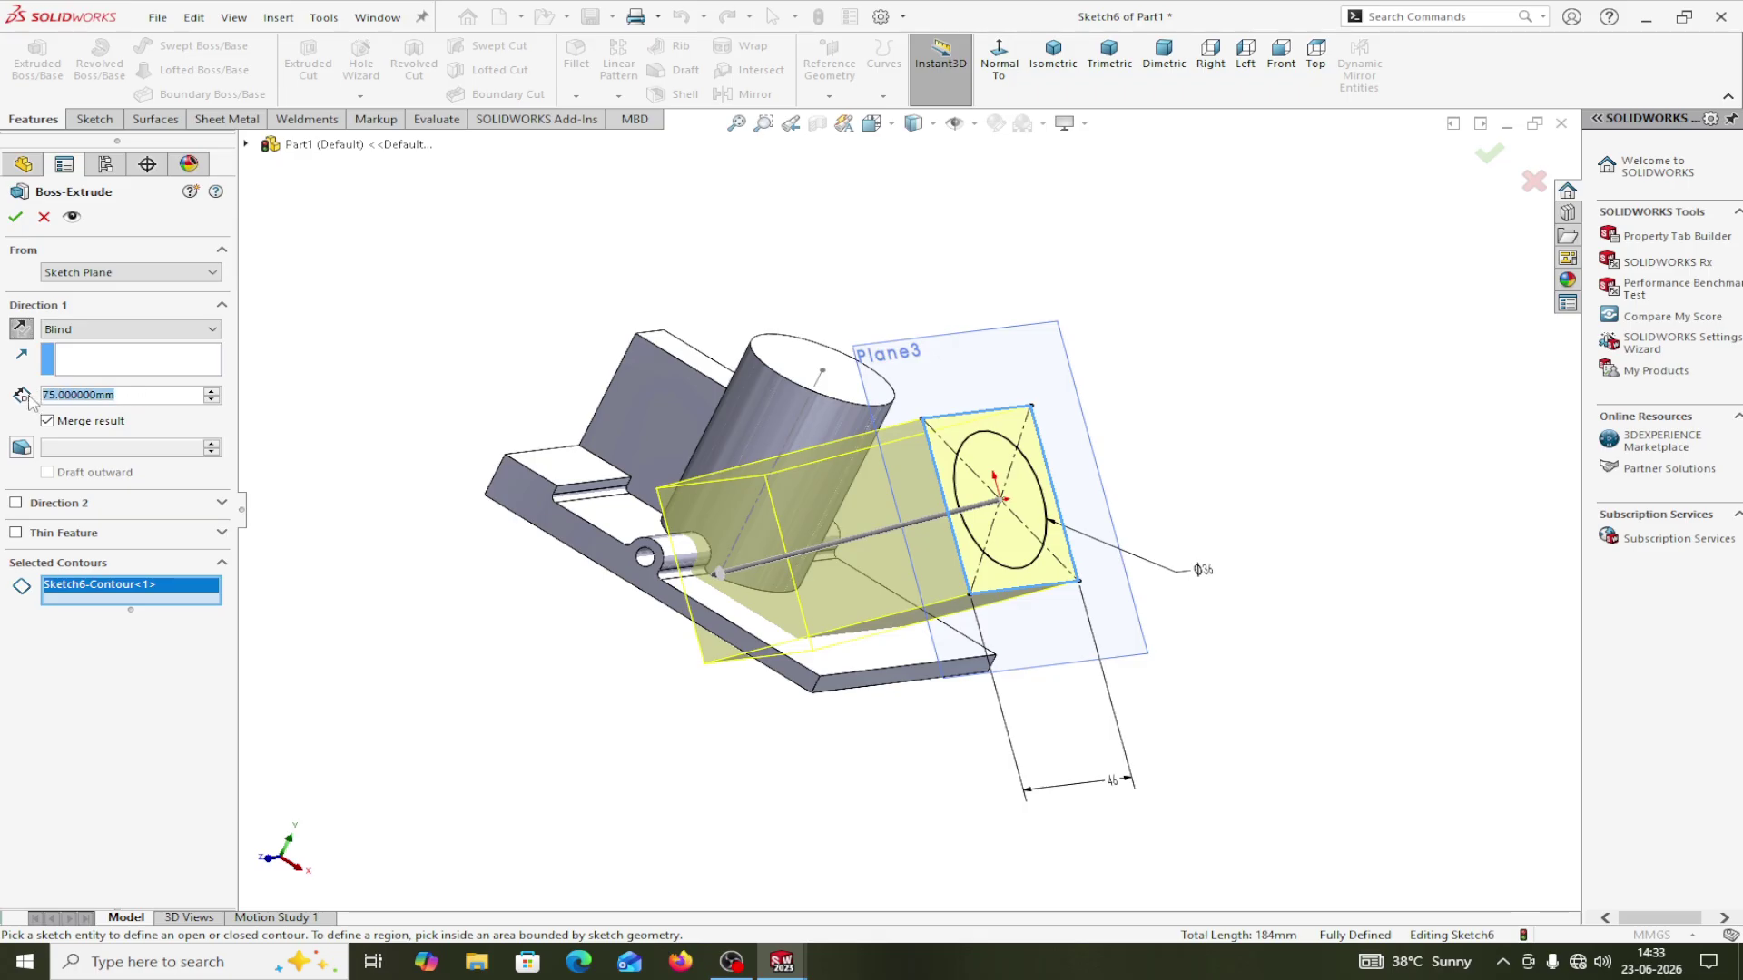
type("3")
key("Return")
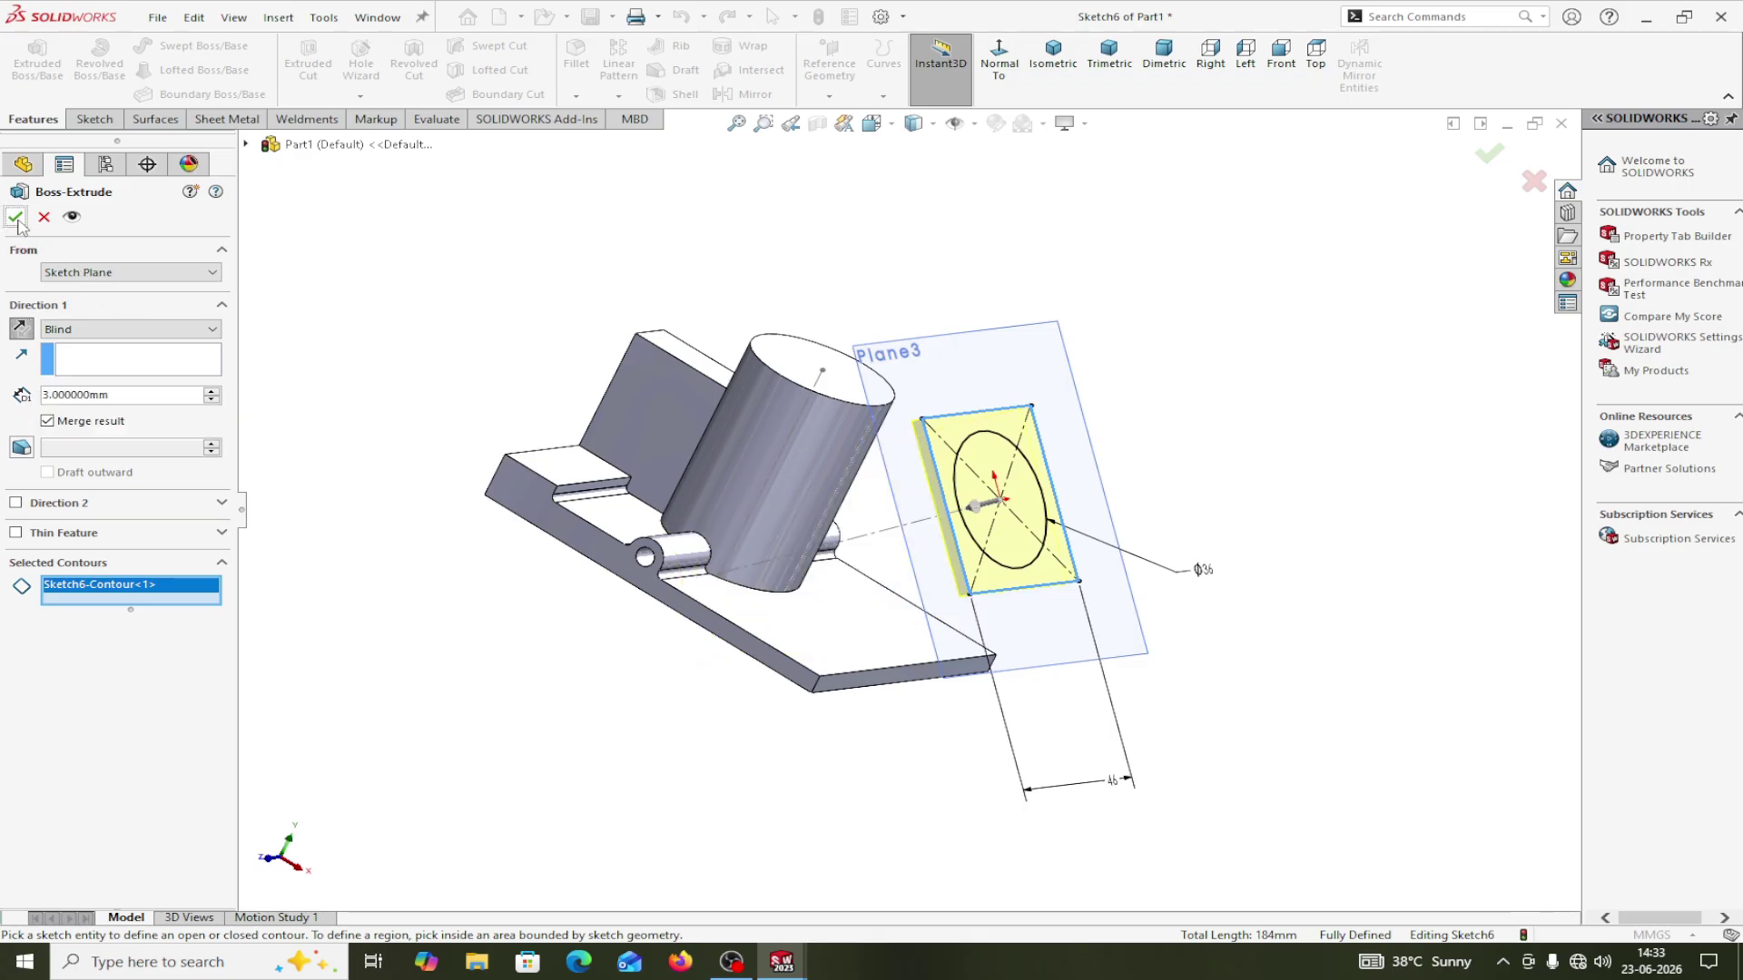
left_click(16, 217)
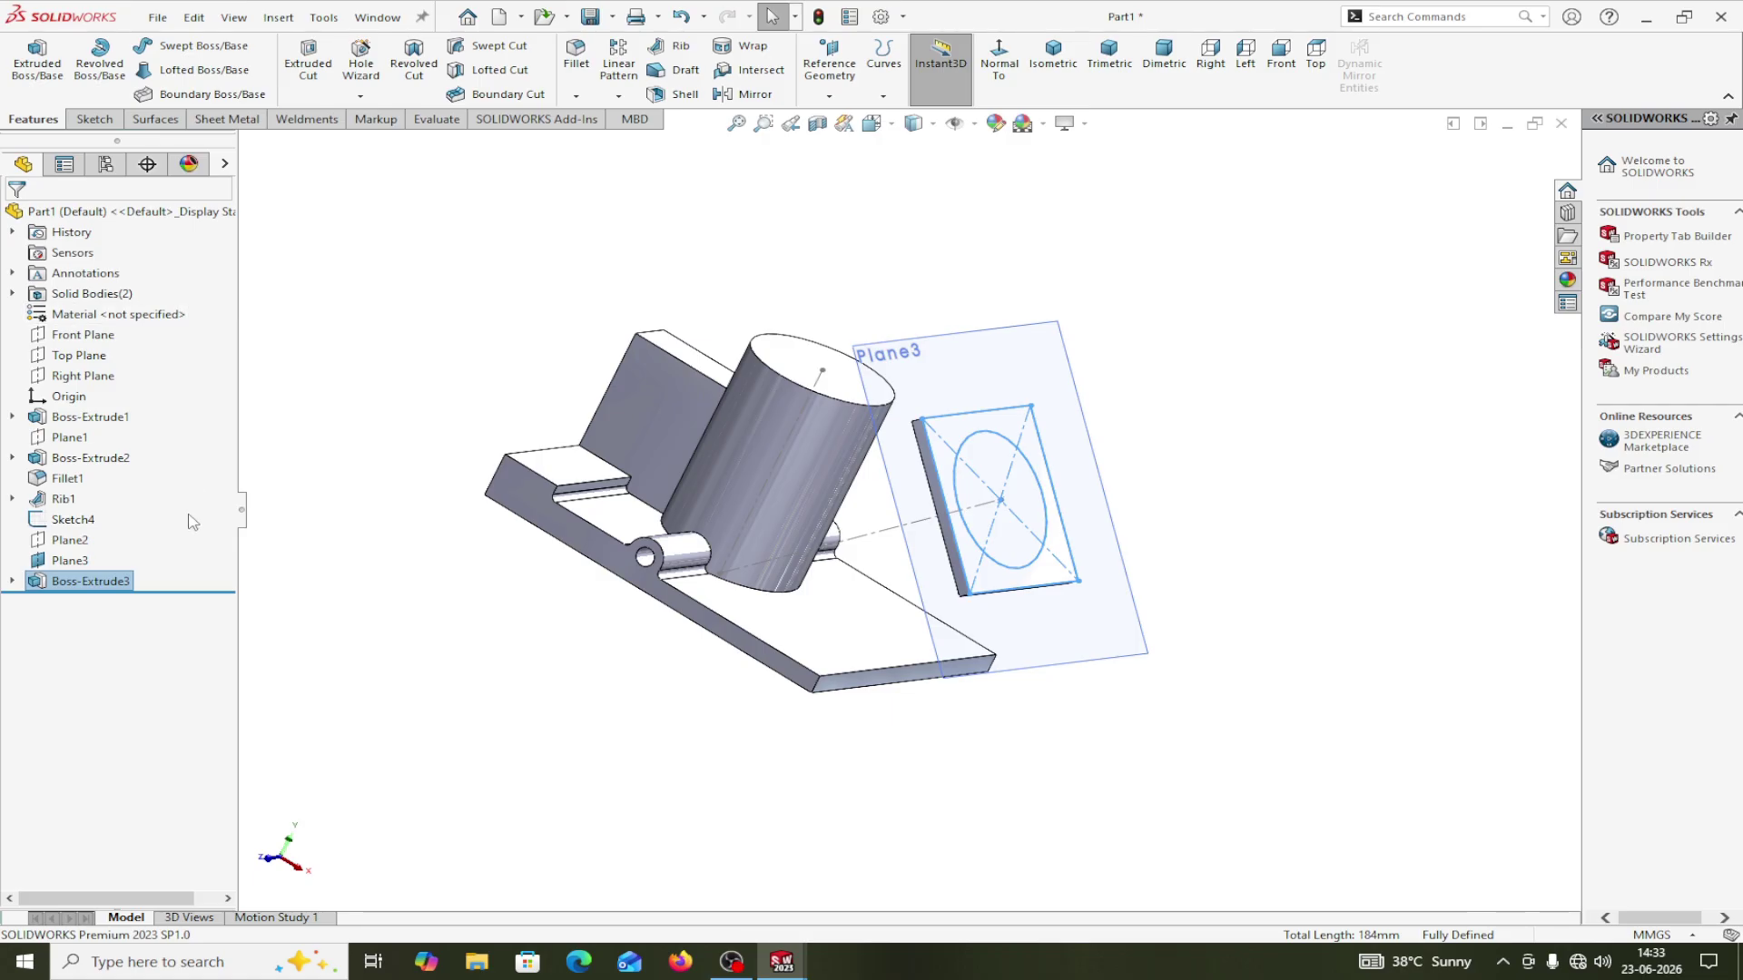
Extrude only the circular contour of the flange sketch as a solid boss in the reversed direction, up to the body of the bracket.
left_click(13, 582)
left_click(91, 602)
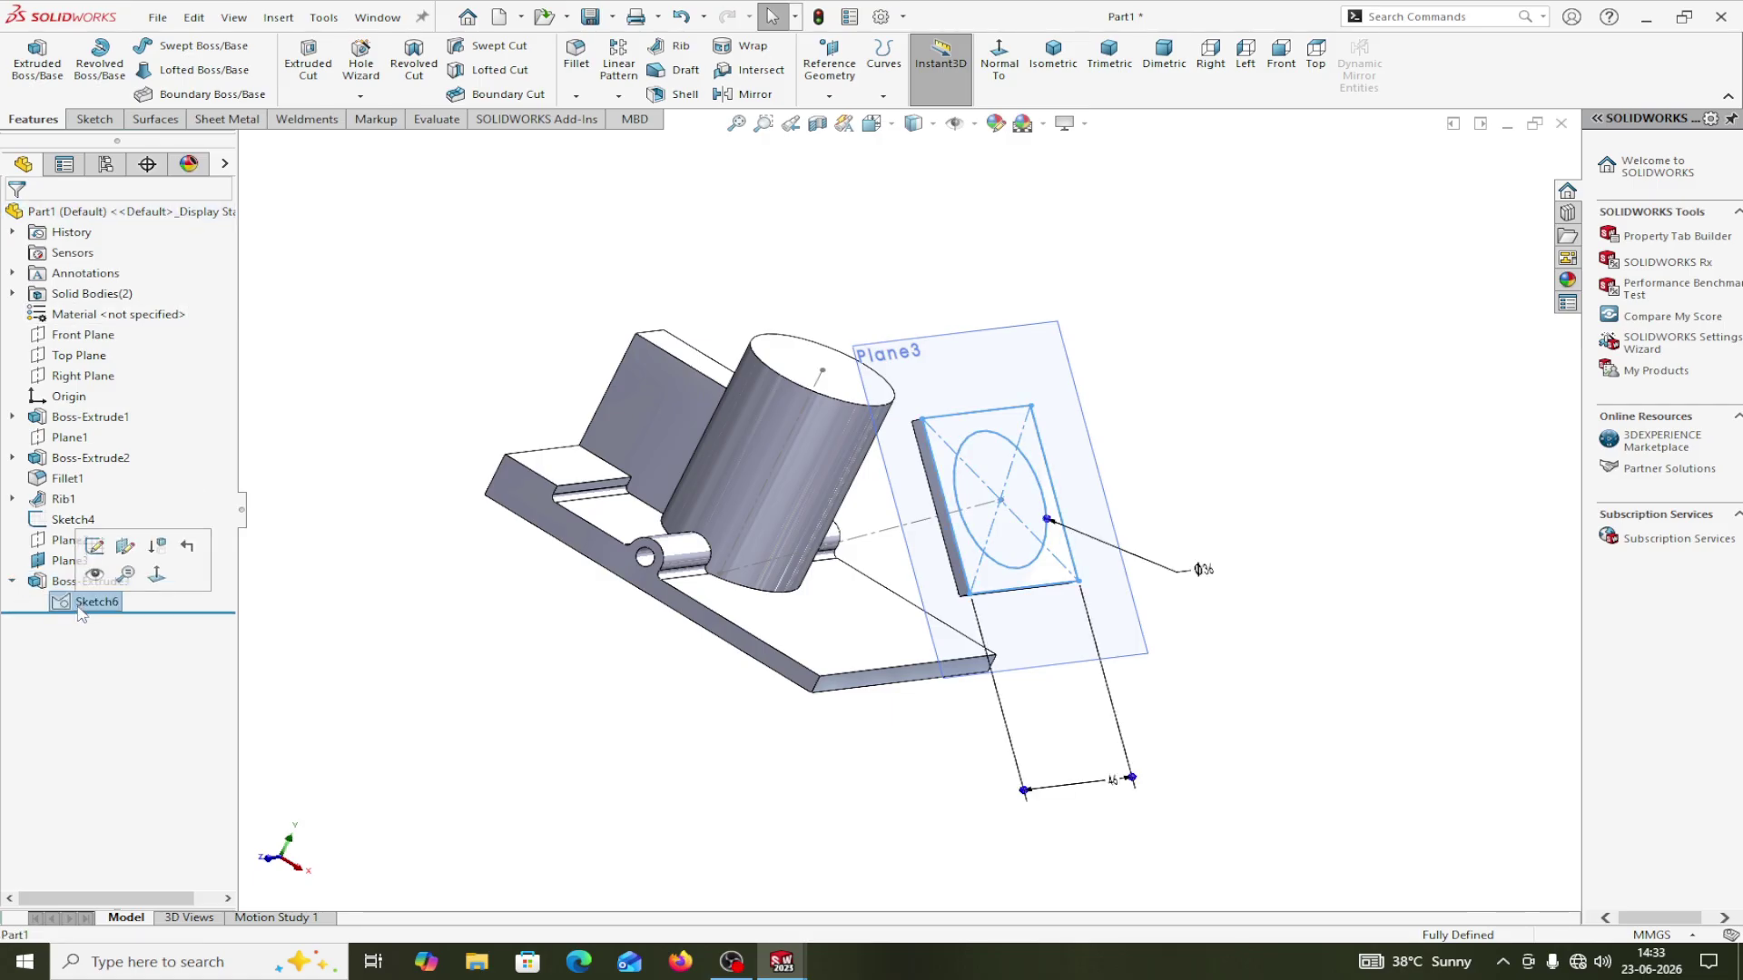
left_click(37, 68)
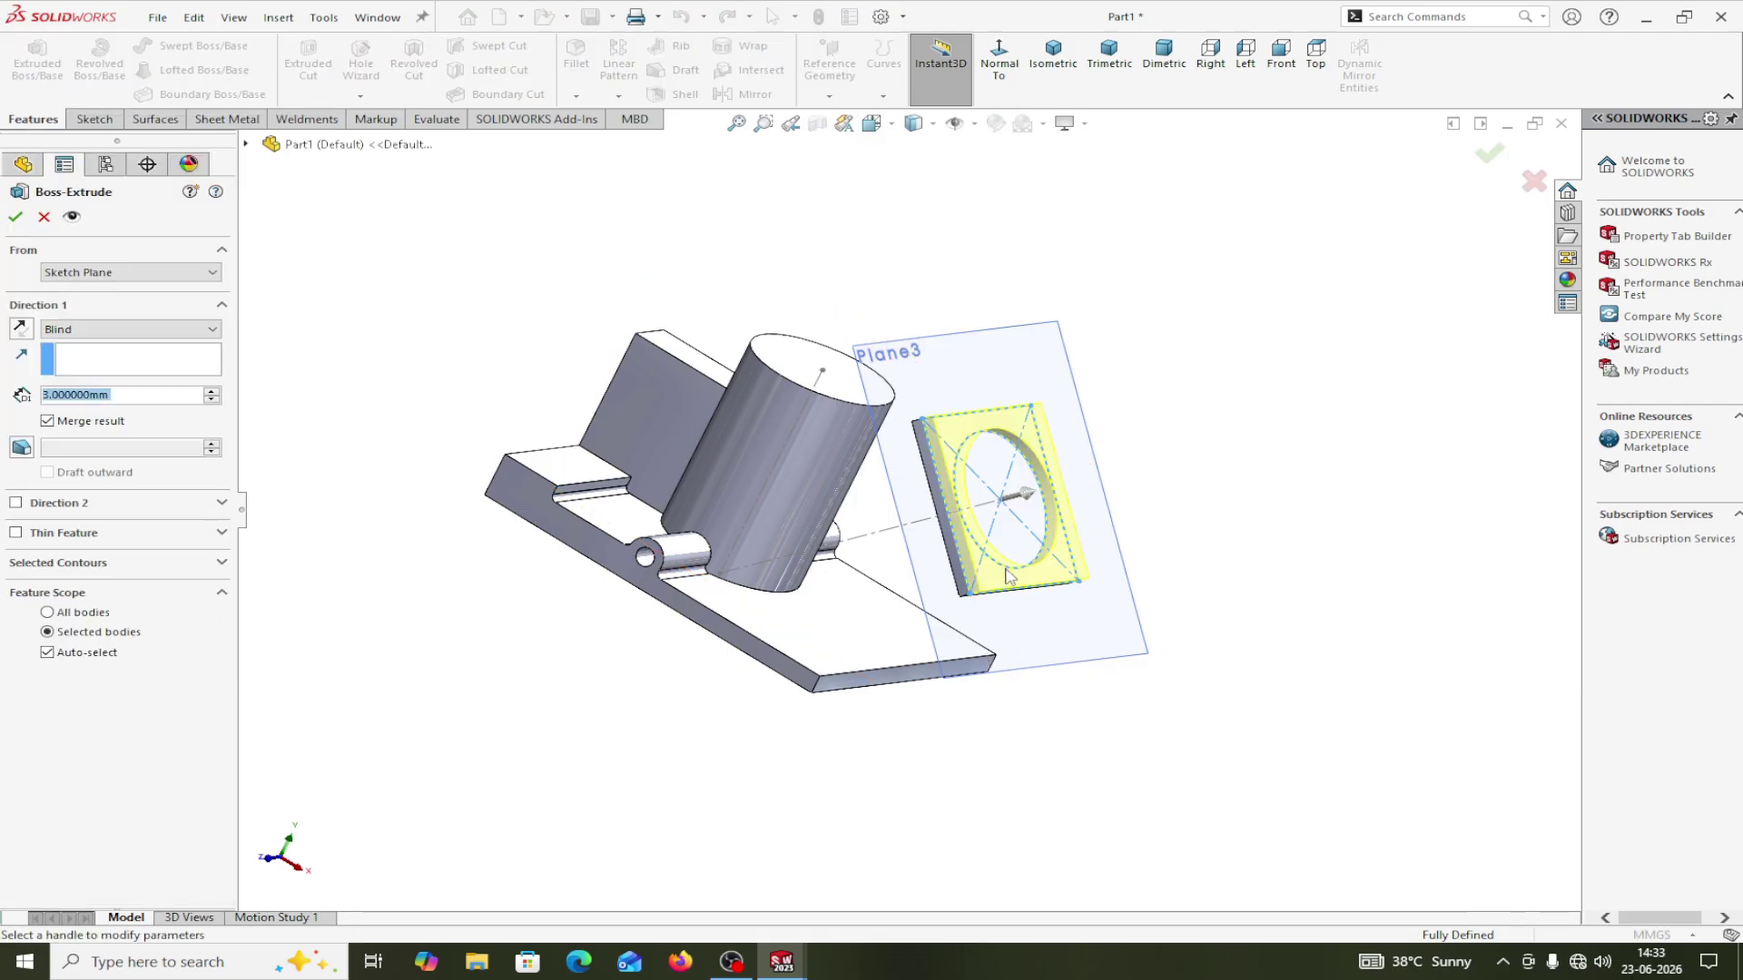
middle_click_drag(1237, 587, 1232, 587)
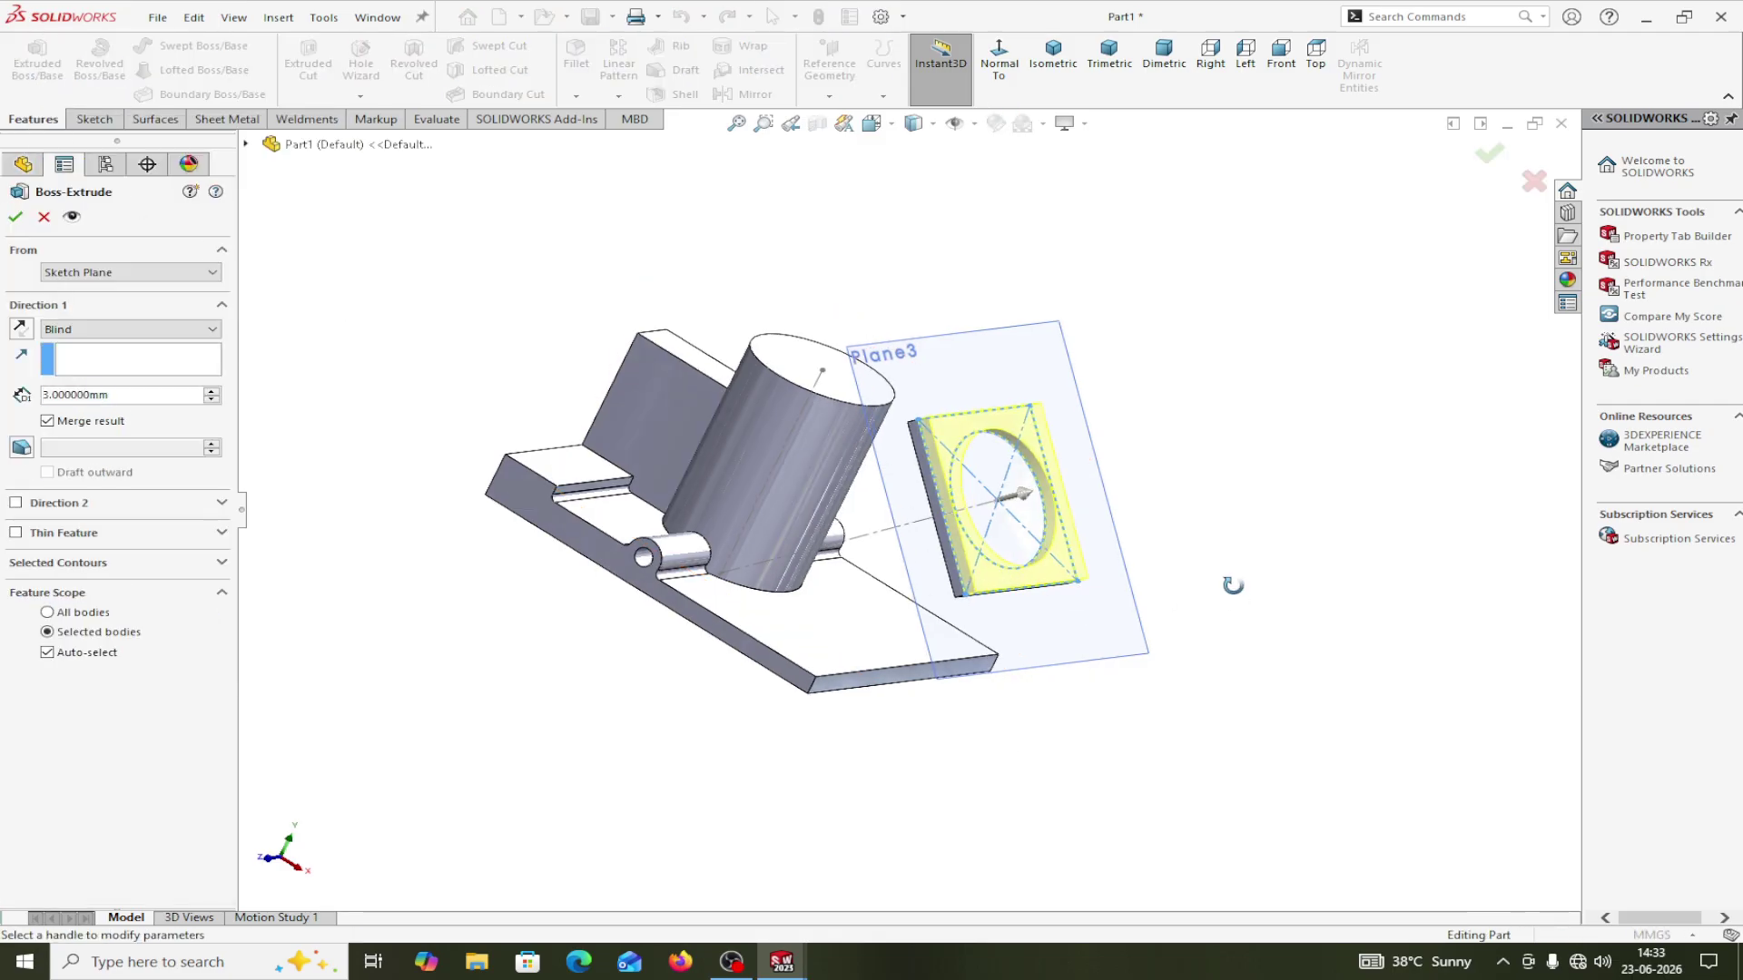
left_click(102, 564)
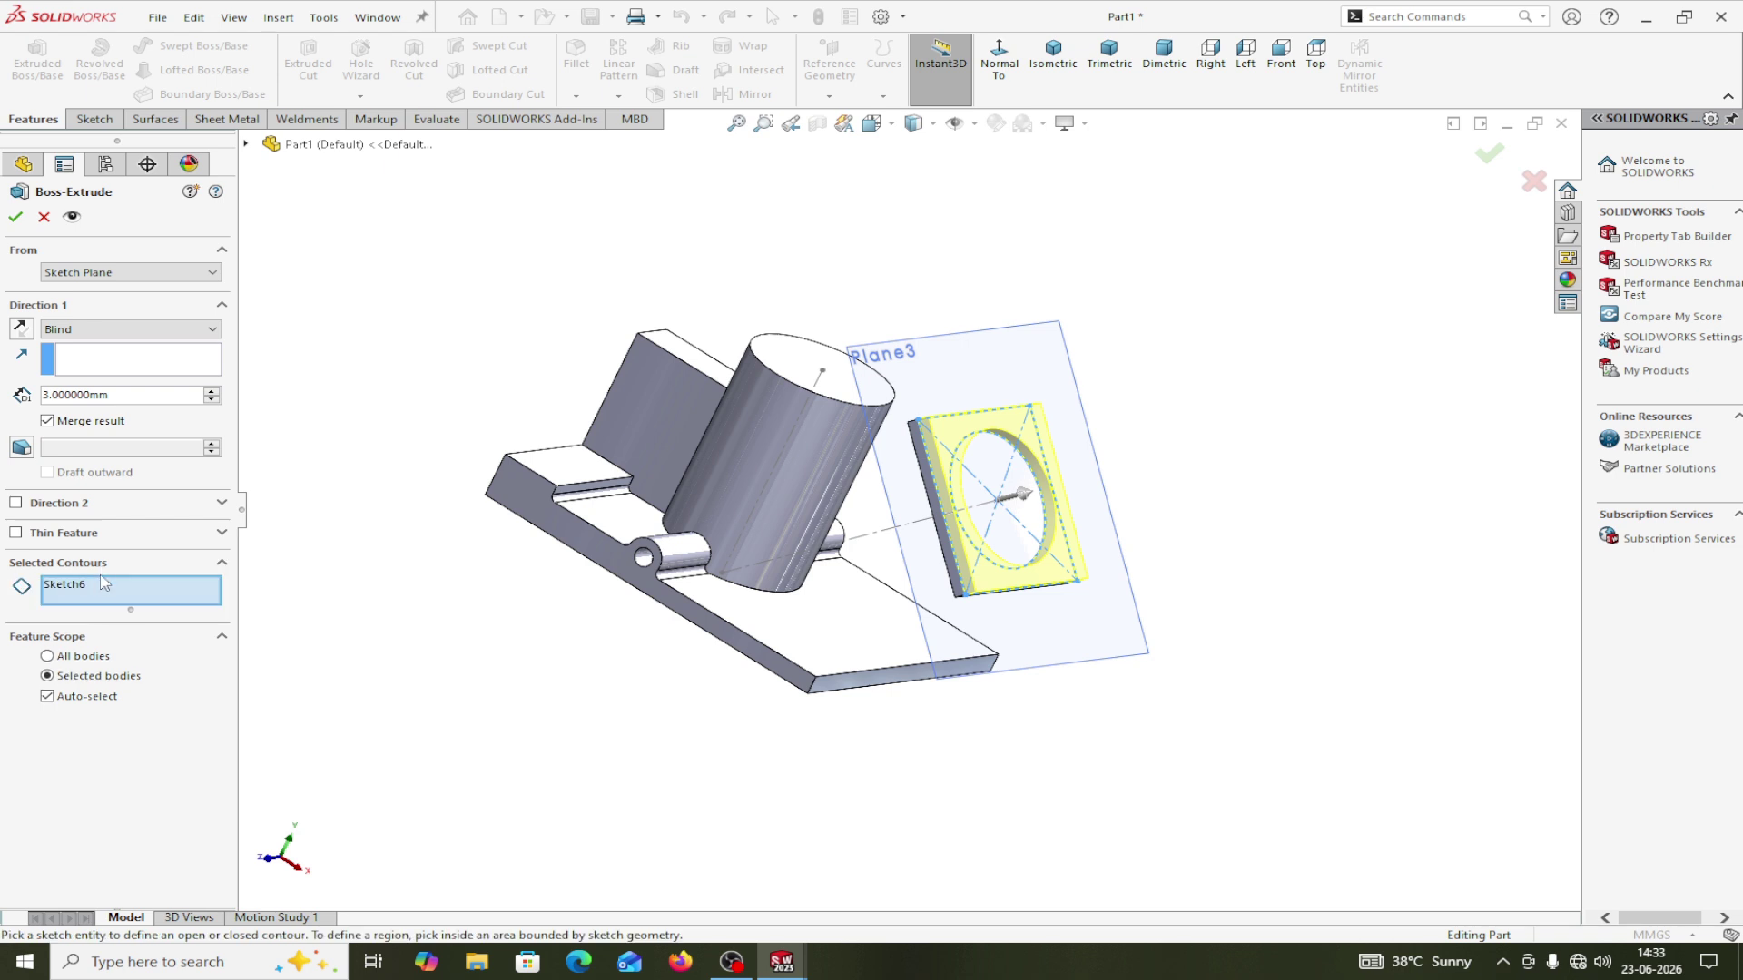
left_click(1019, 573)
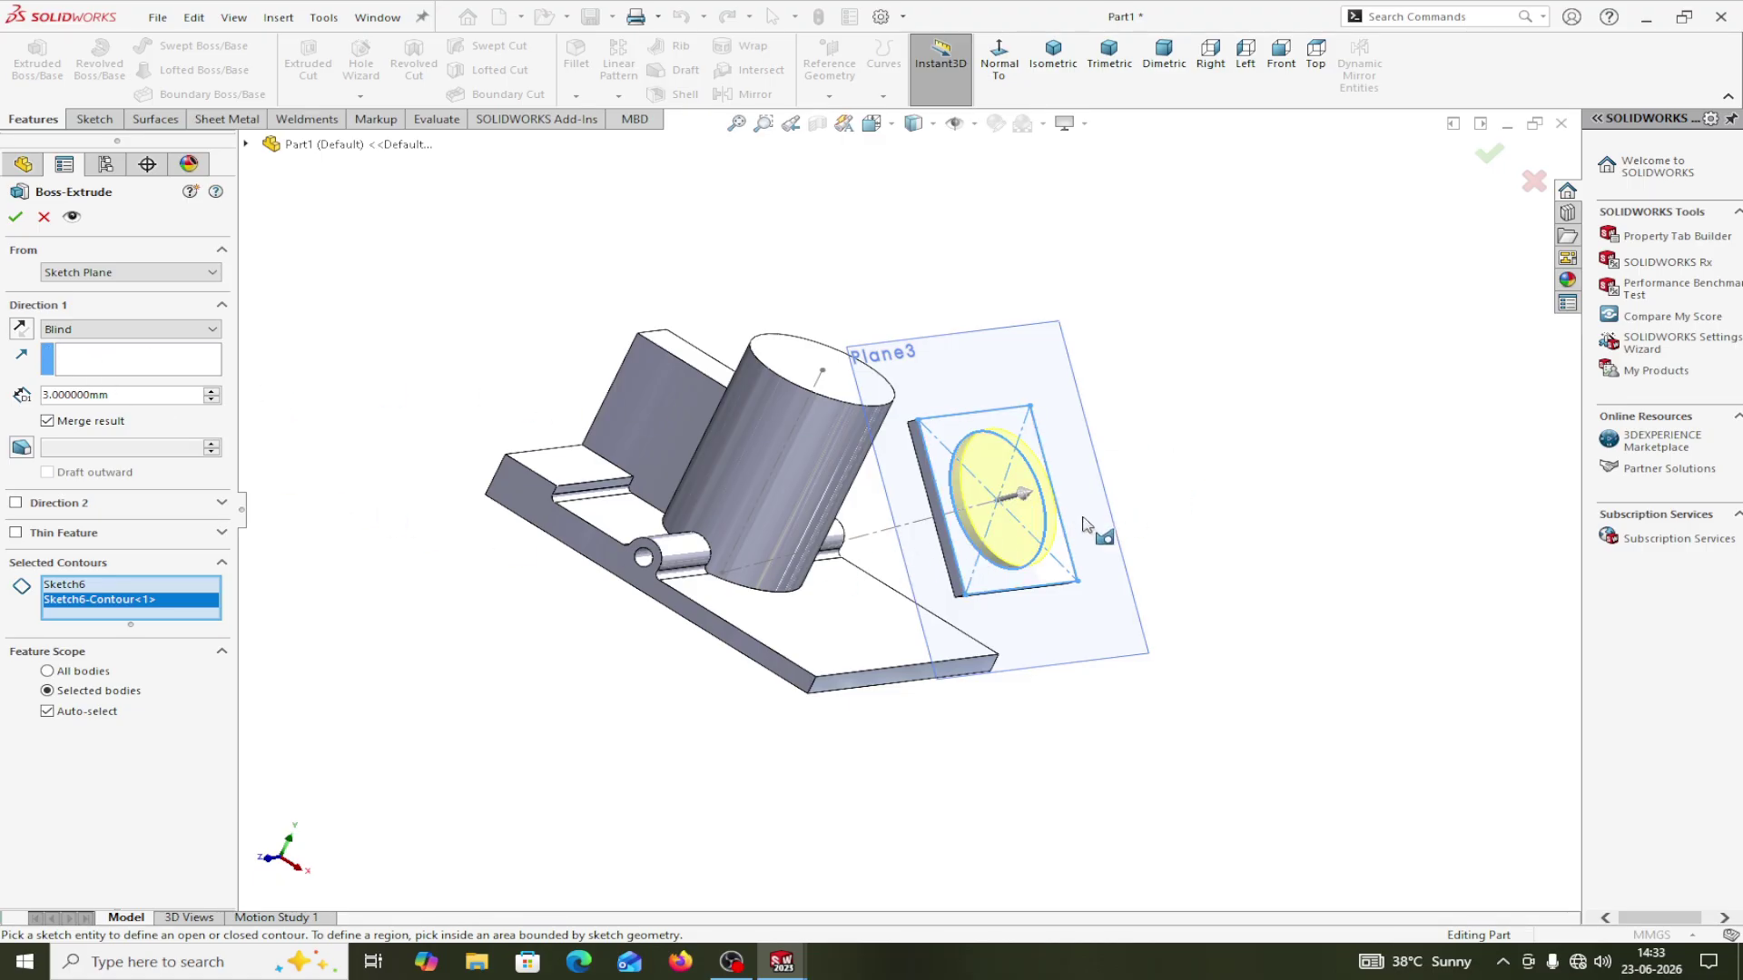
left_click(20, 329)
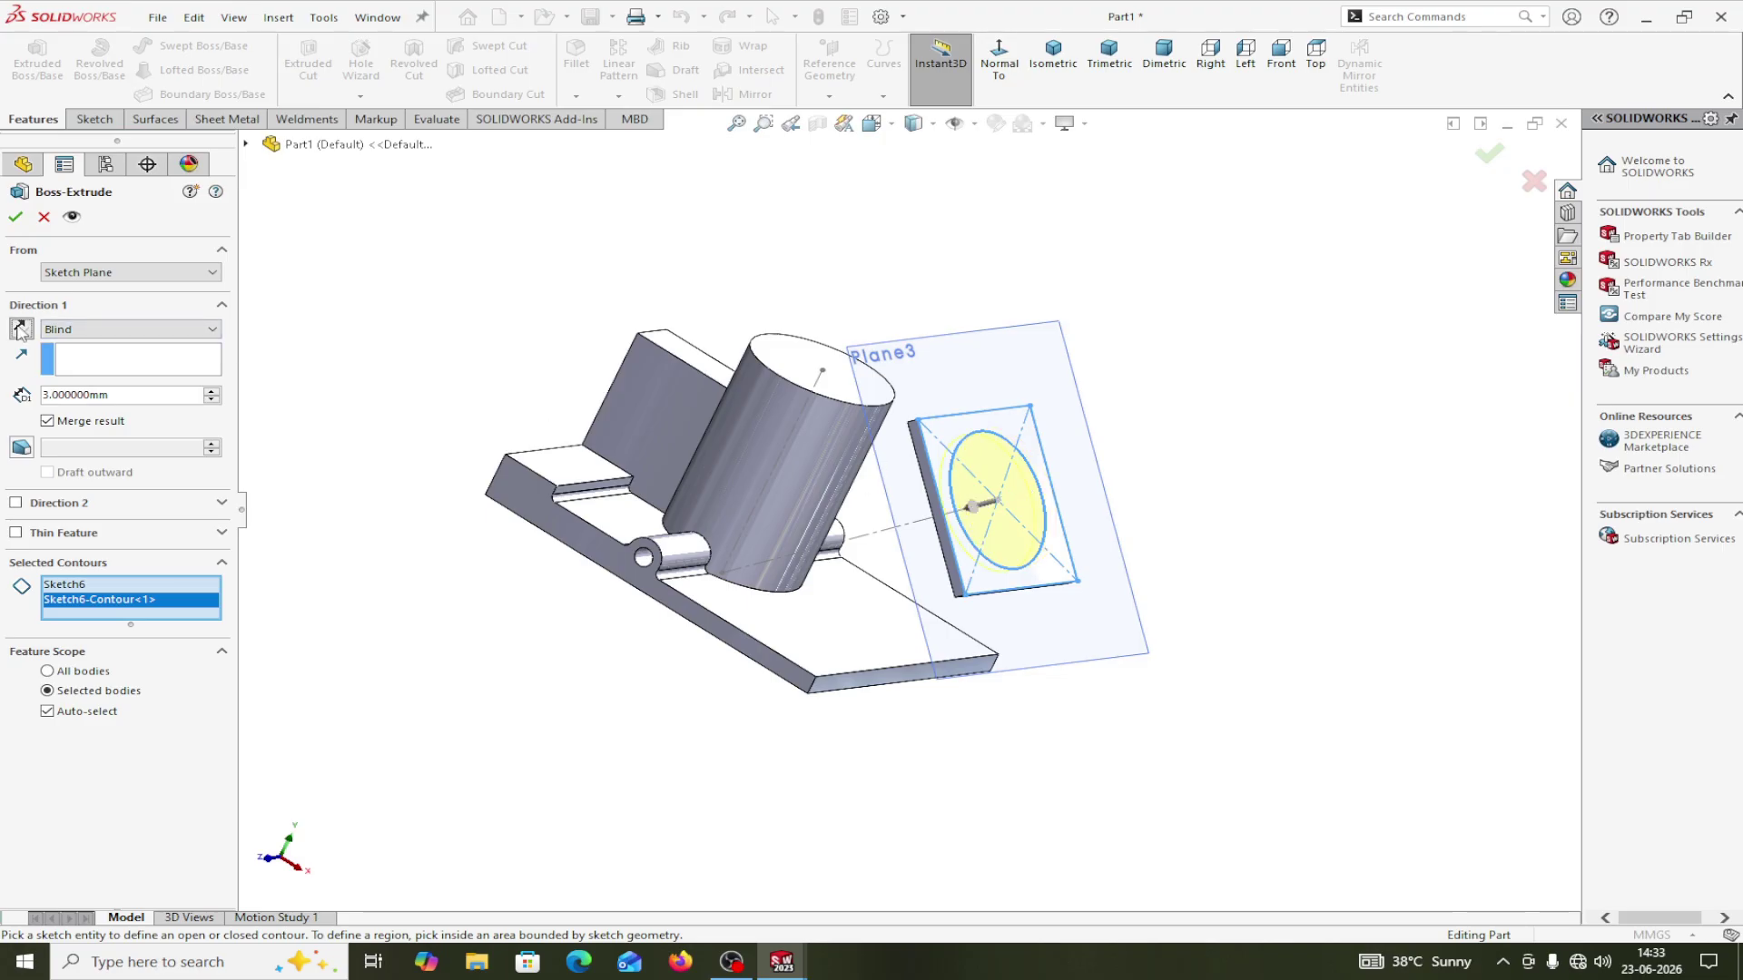
left_click(88, 335)
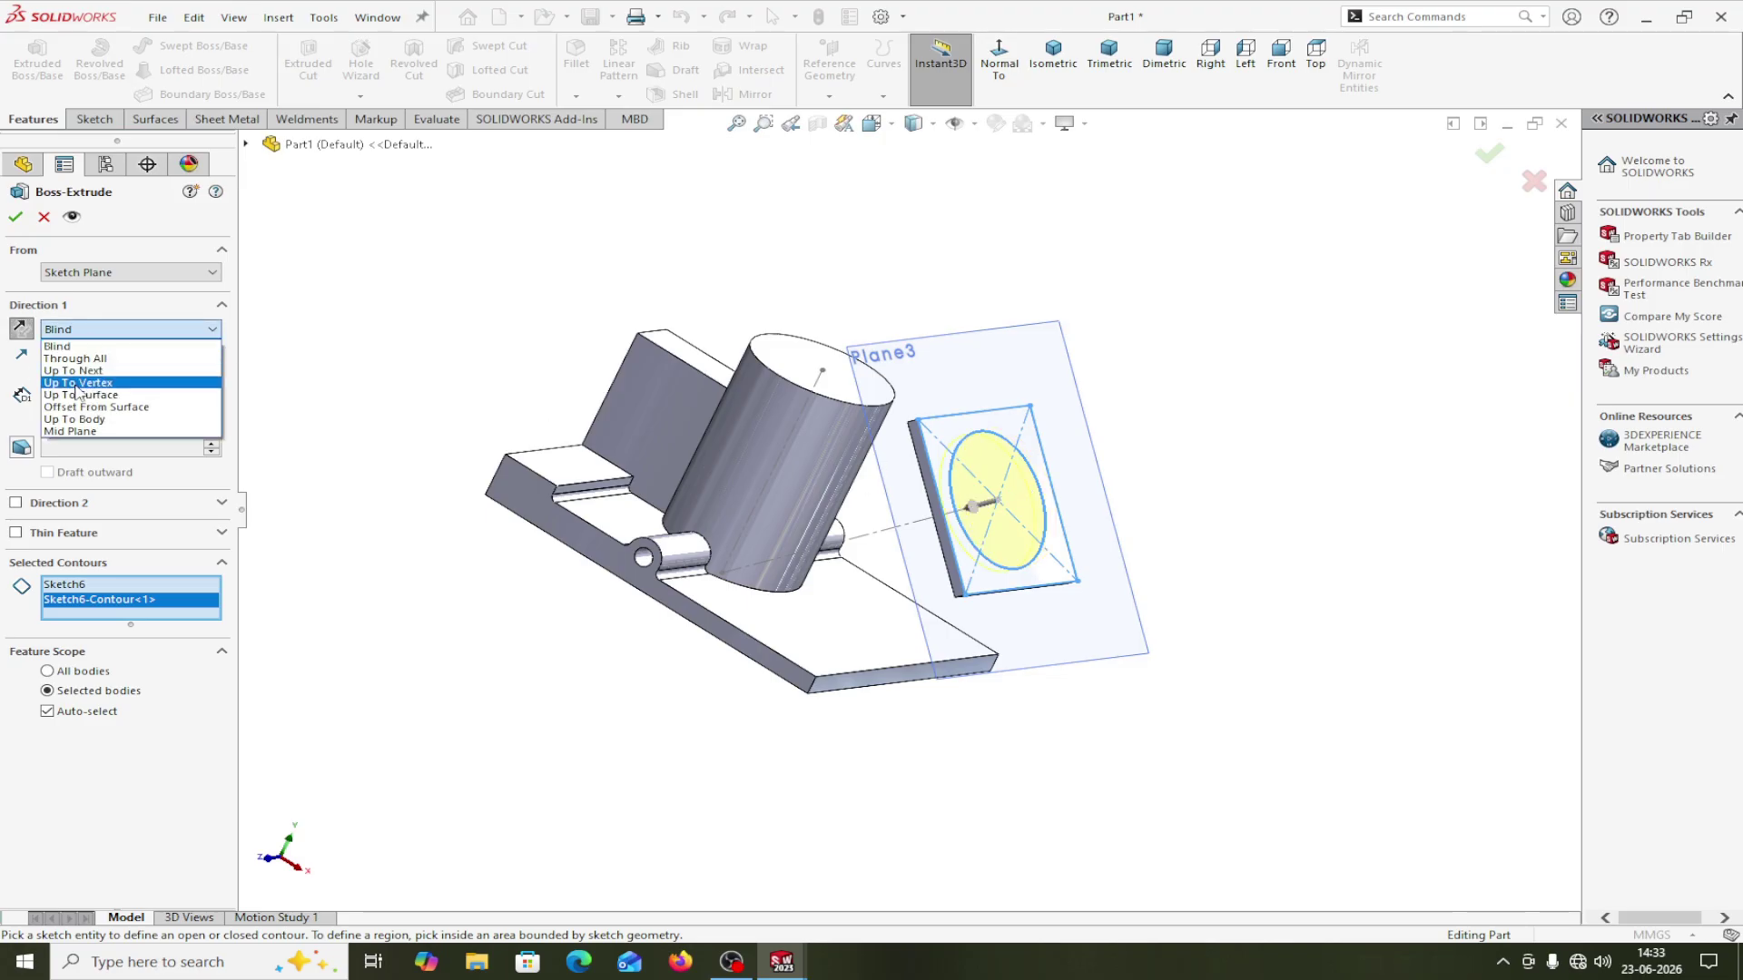
left_click(72, 422)
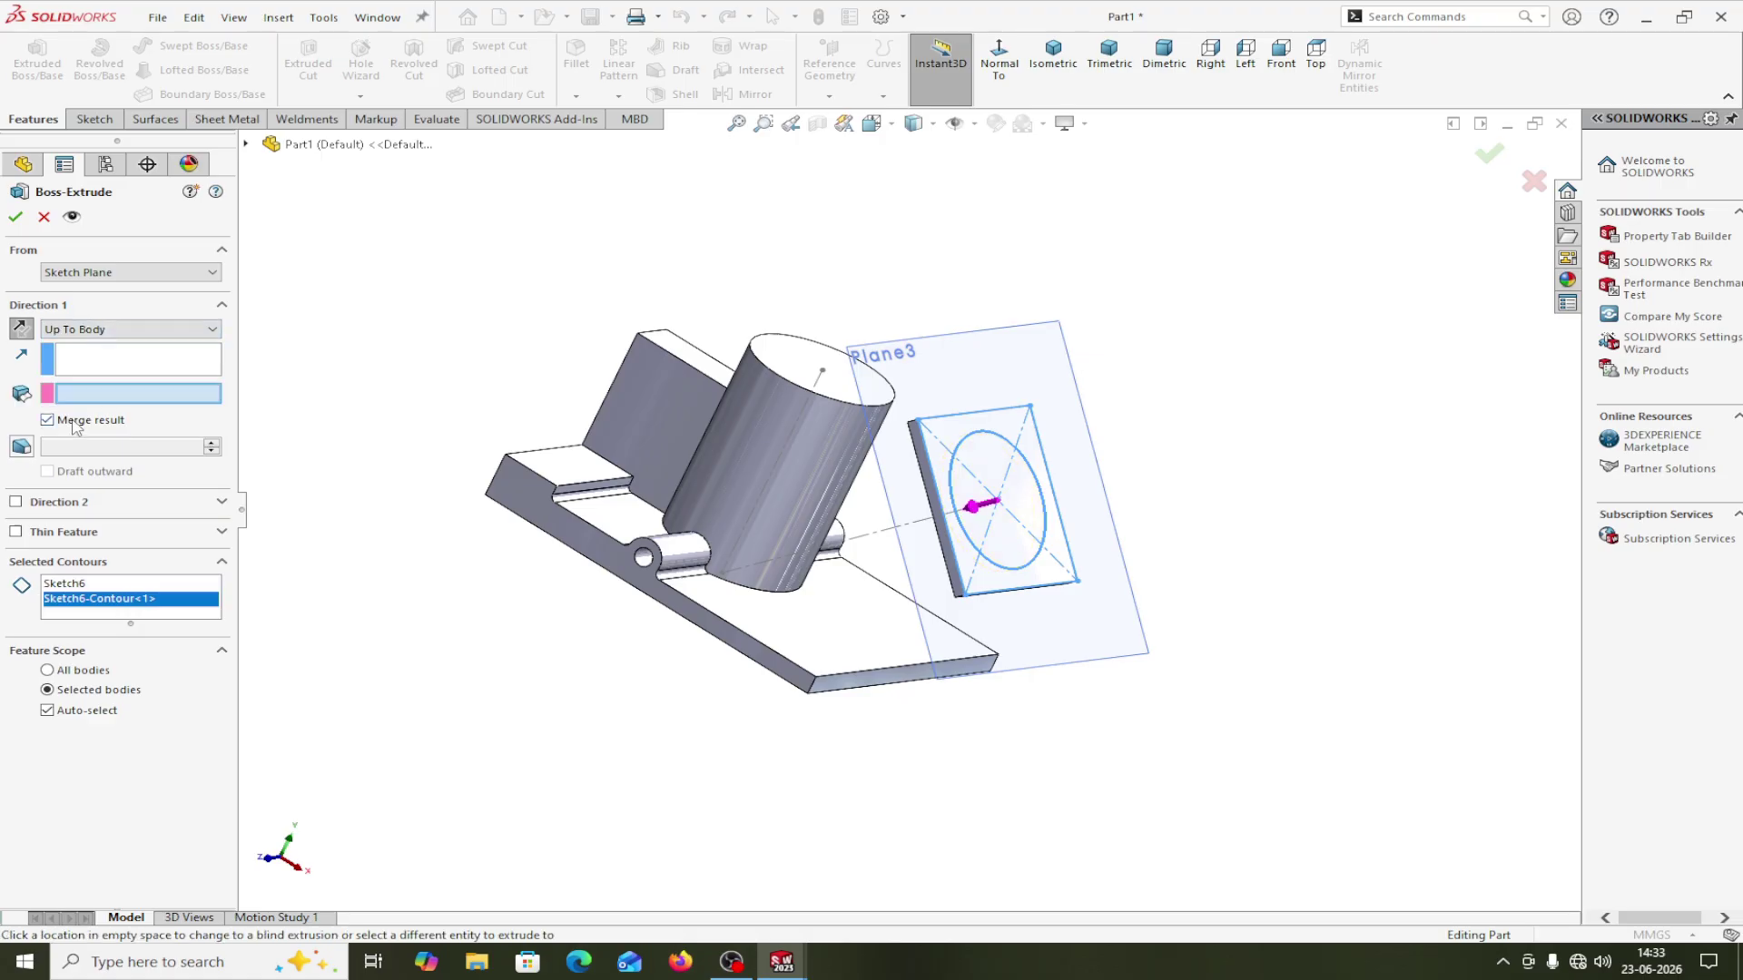
left_click(790, 494)
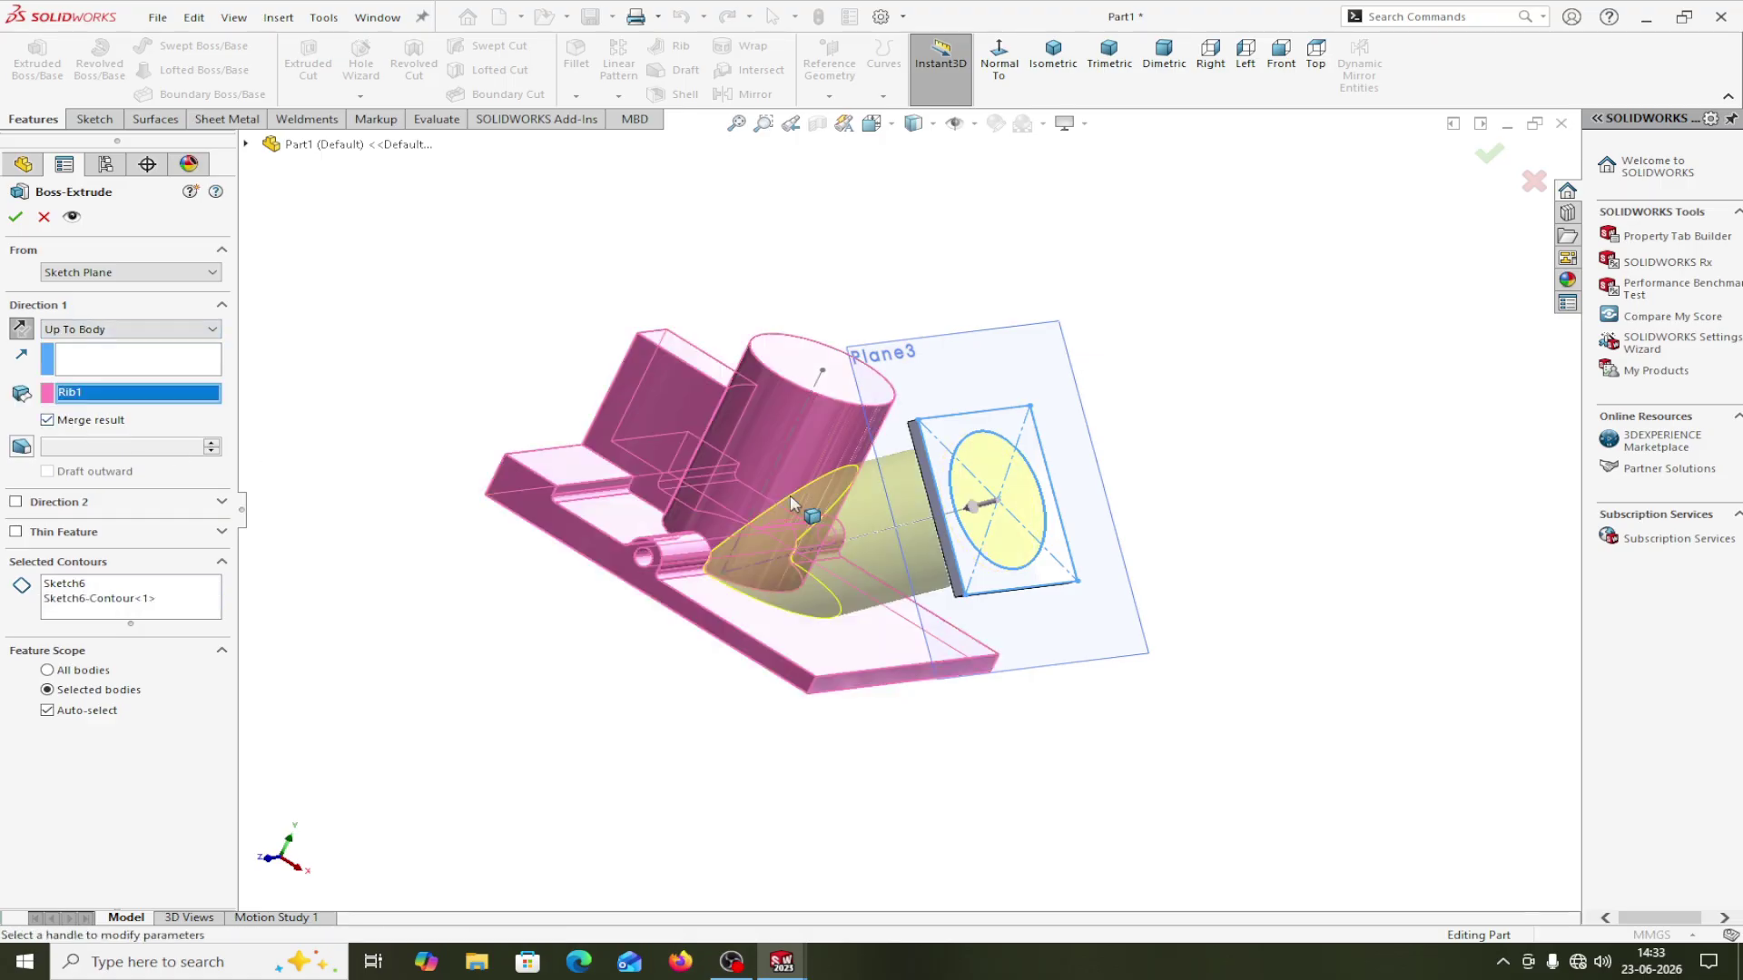
left_click(15, 218)
middle_click_drag(1151, 805, 1238, 653)
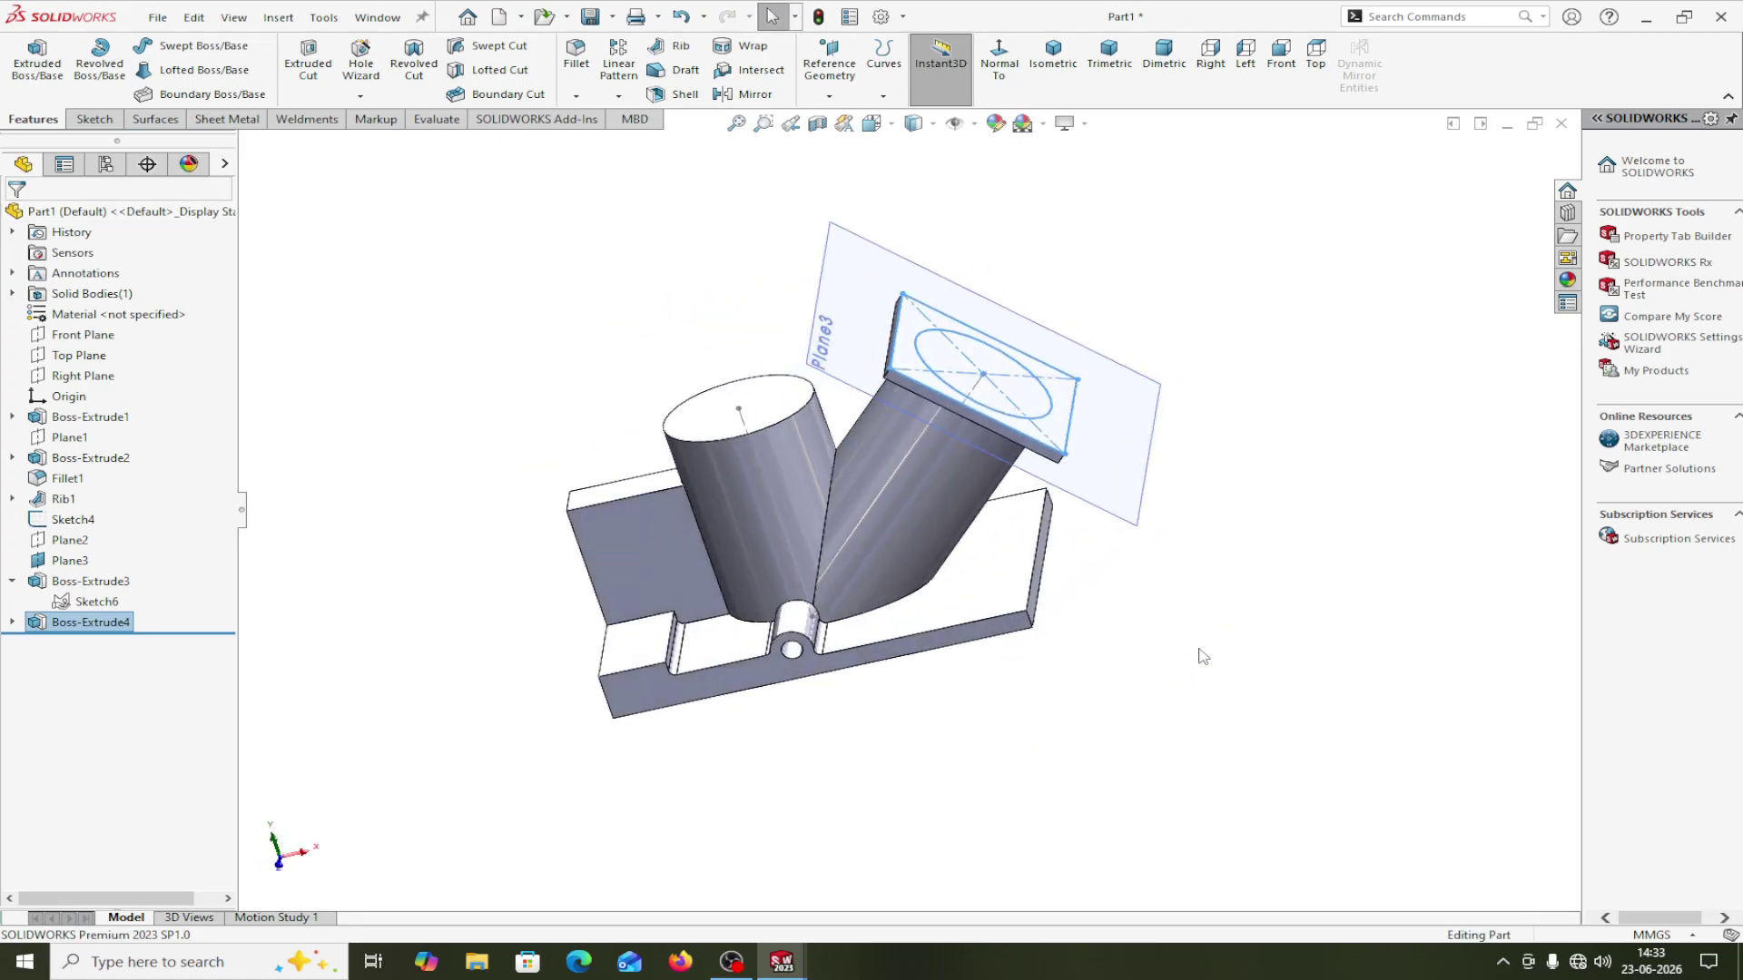
Switch to the exercise drawing sheet and examine the front view, Section A-A and Detail C for the lug beneath the angled flange.
left_click(378, 18)
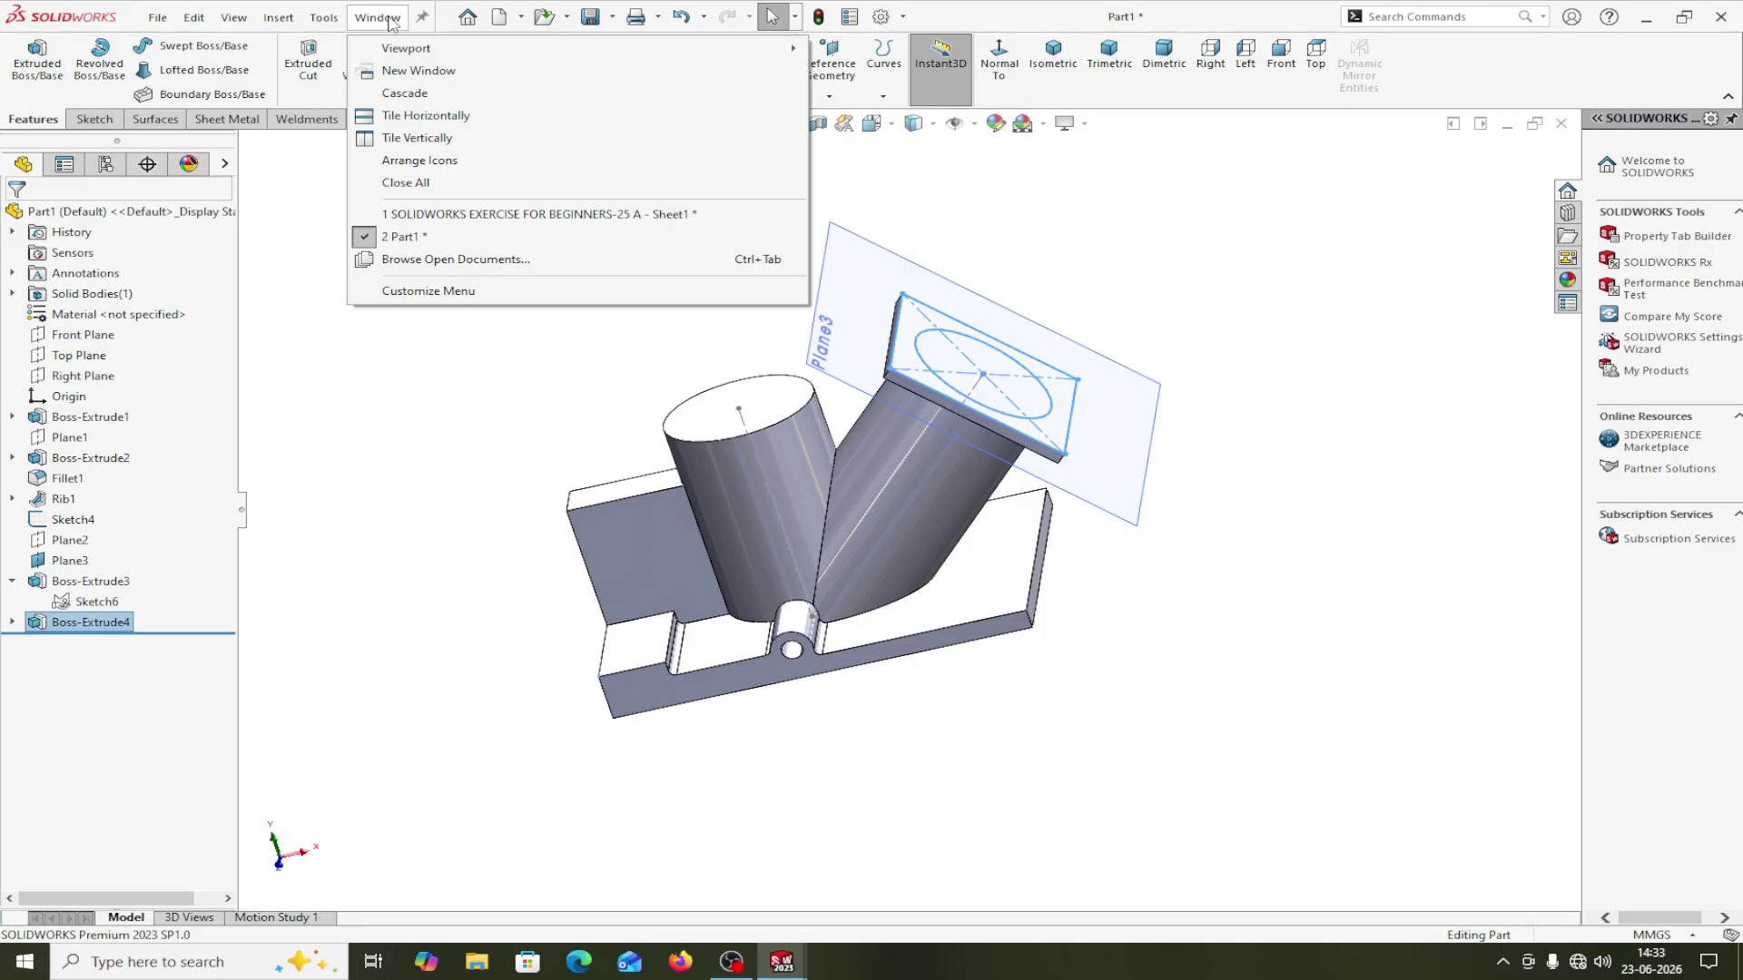
left_click(535, 215)
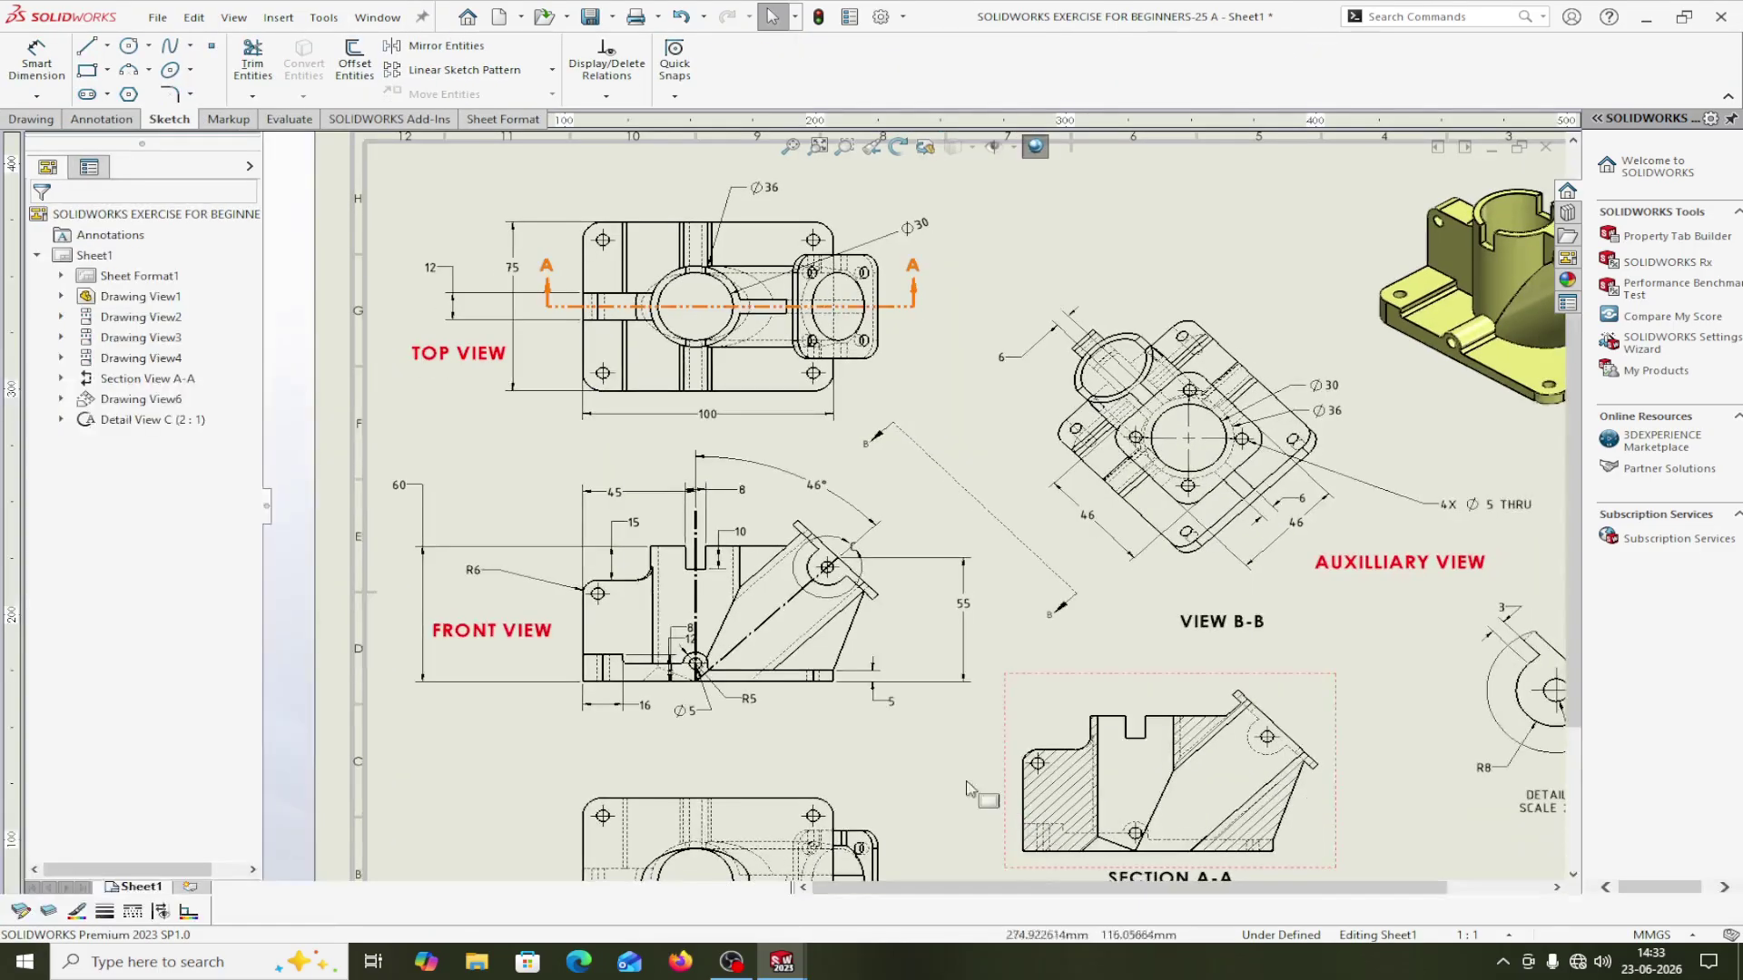
scroll(741, 726, "down", 2)
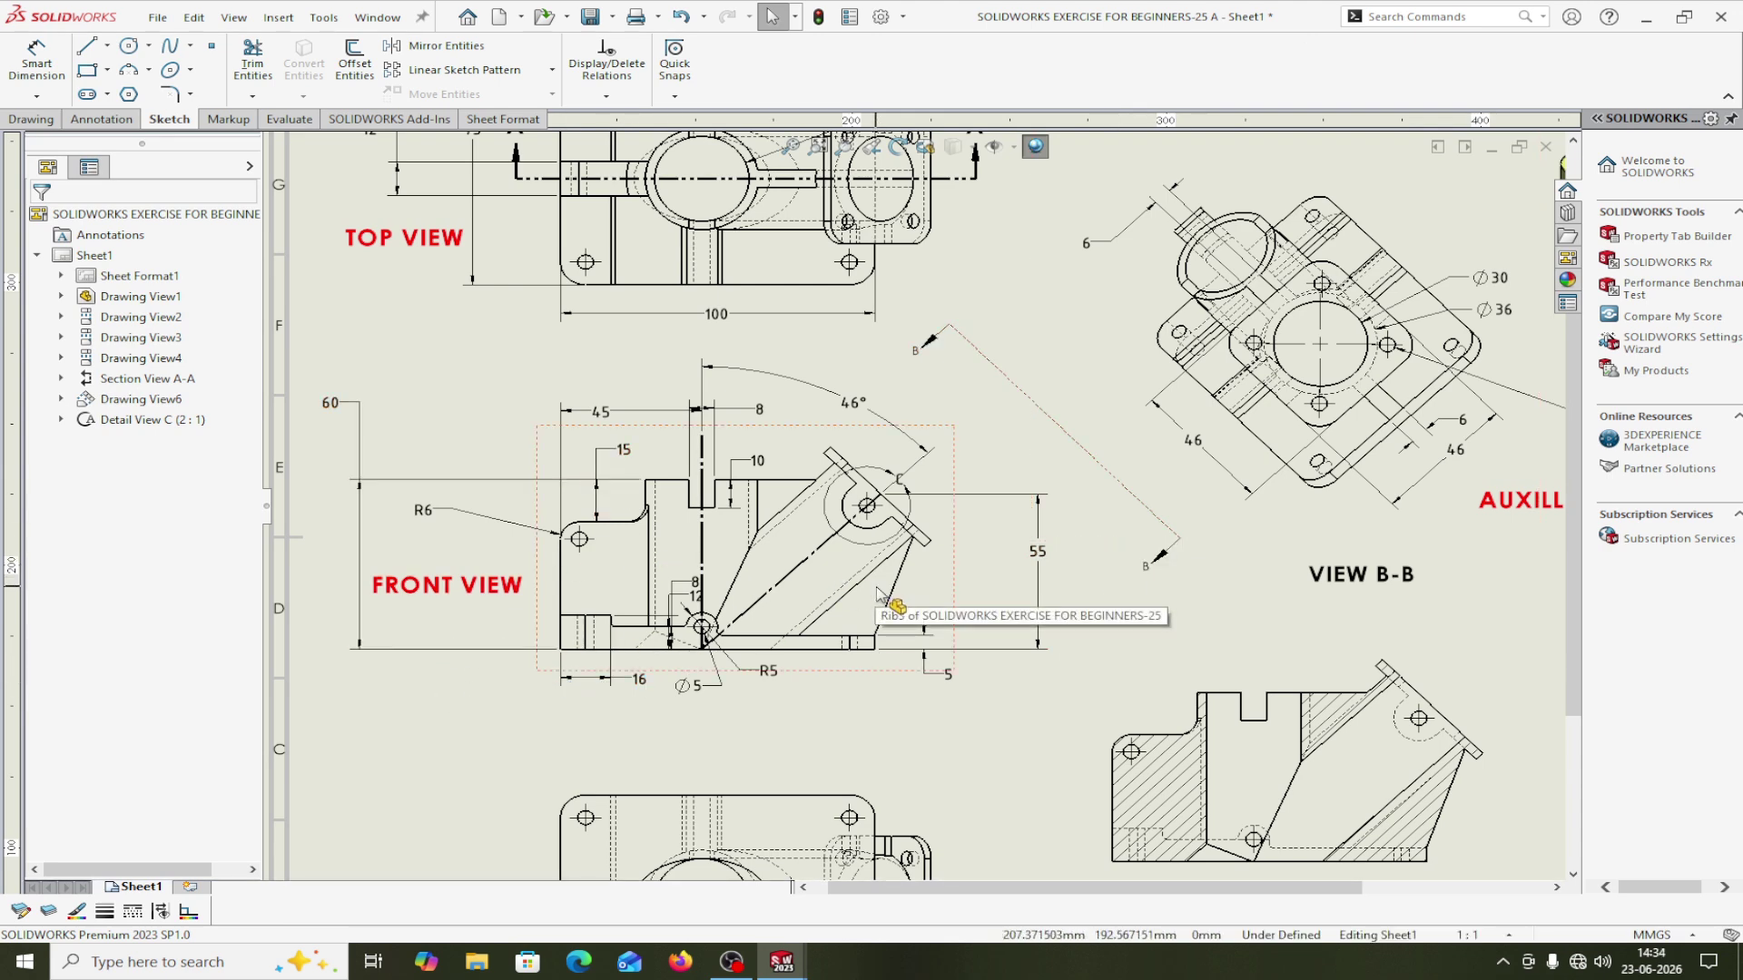
scroll(817, 454, "up", 3)
scroll(876, 405, "down", 2)
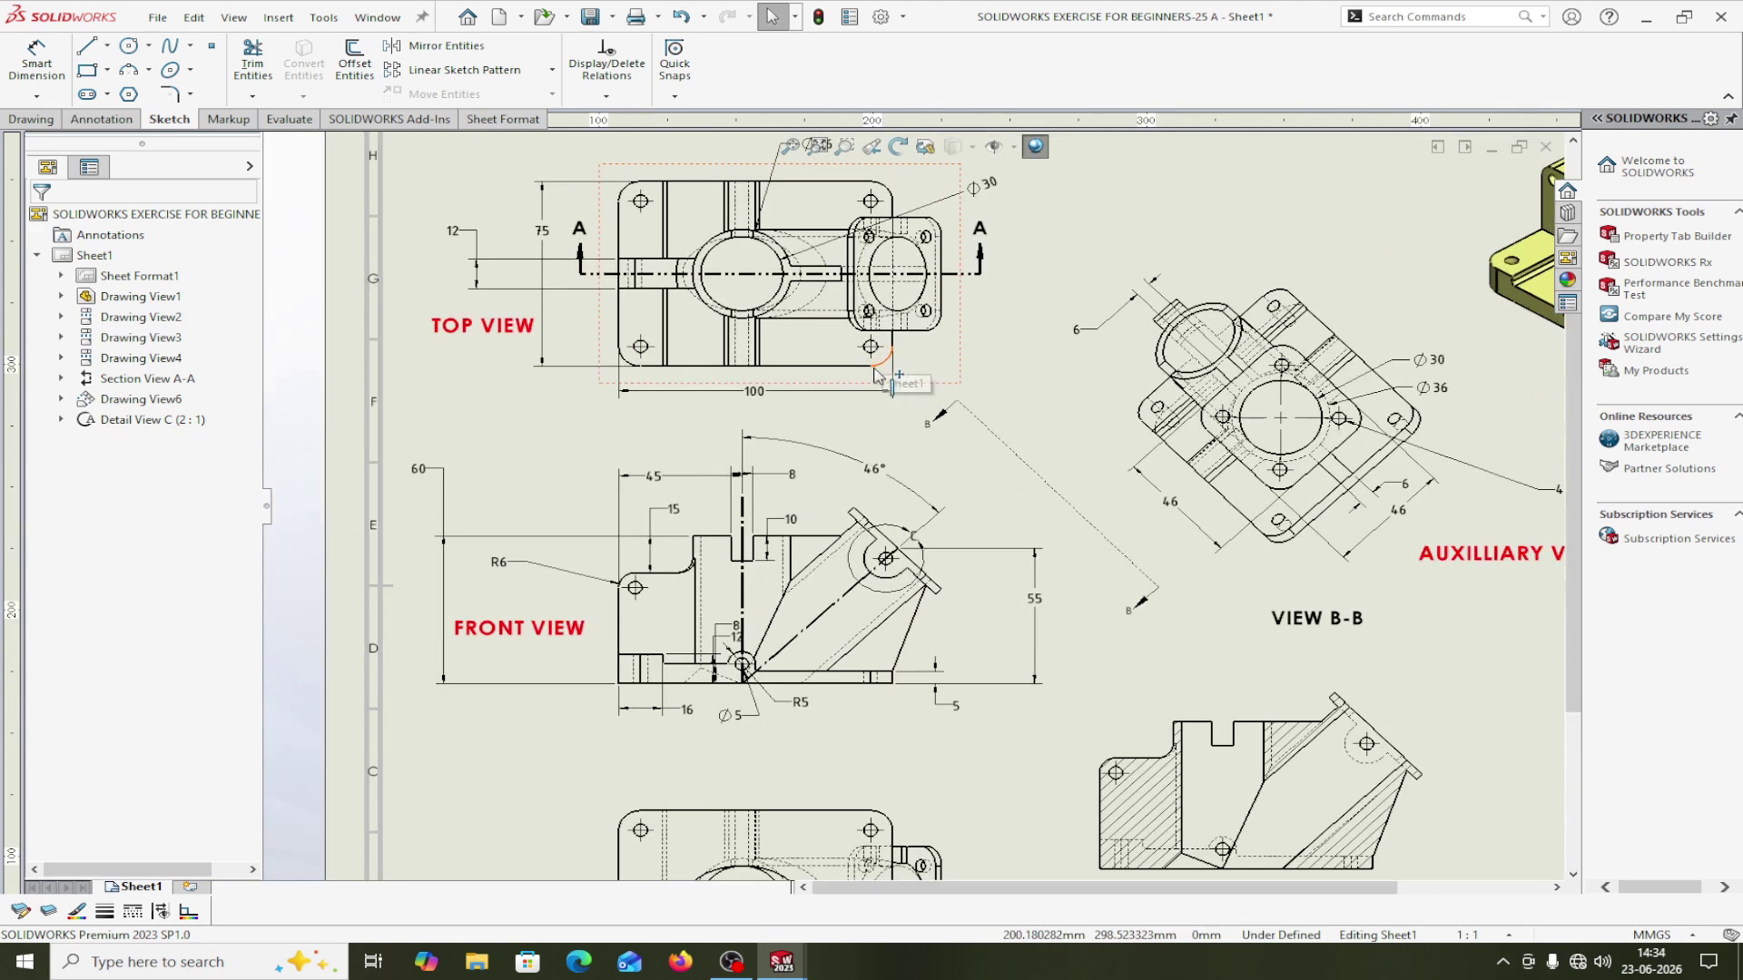
scroll(876, 406, "down", 1)
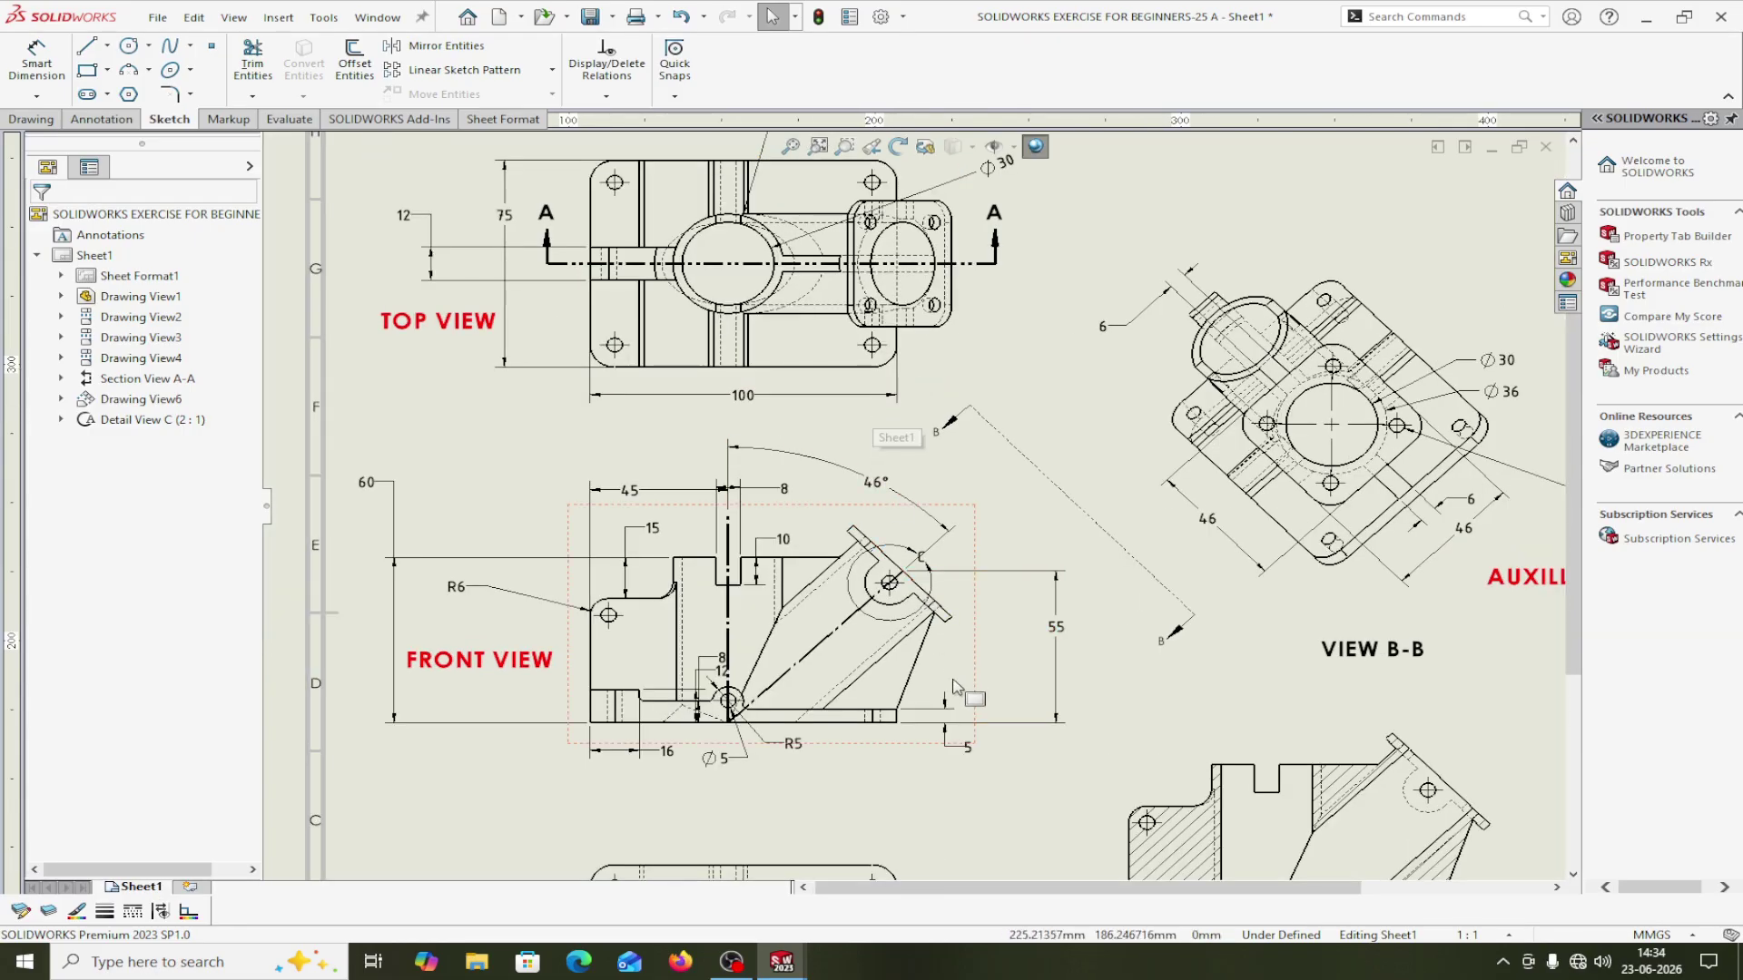
mouse_move(926, 702)
middle_mouse_down()
mouse_move(907, 721)
mouse_move(912, 701)
middle_mouse_up()
scroll(920, 724, "up", 3)
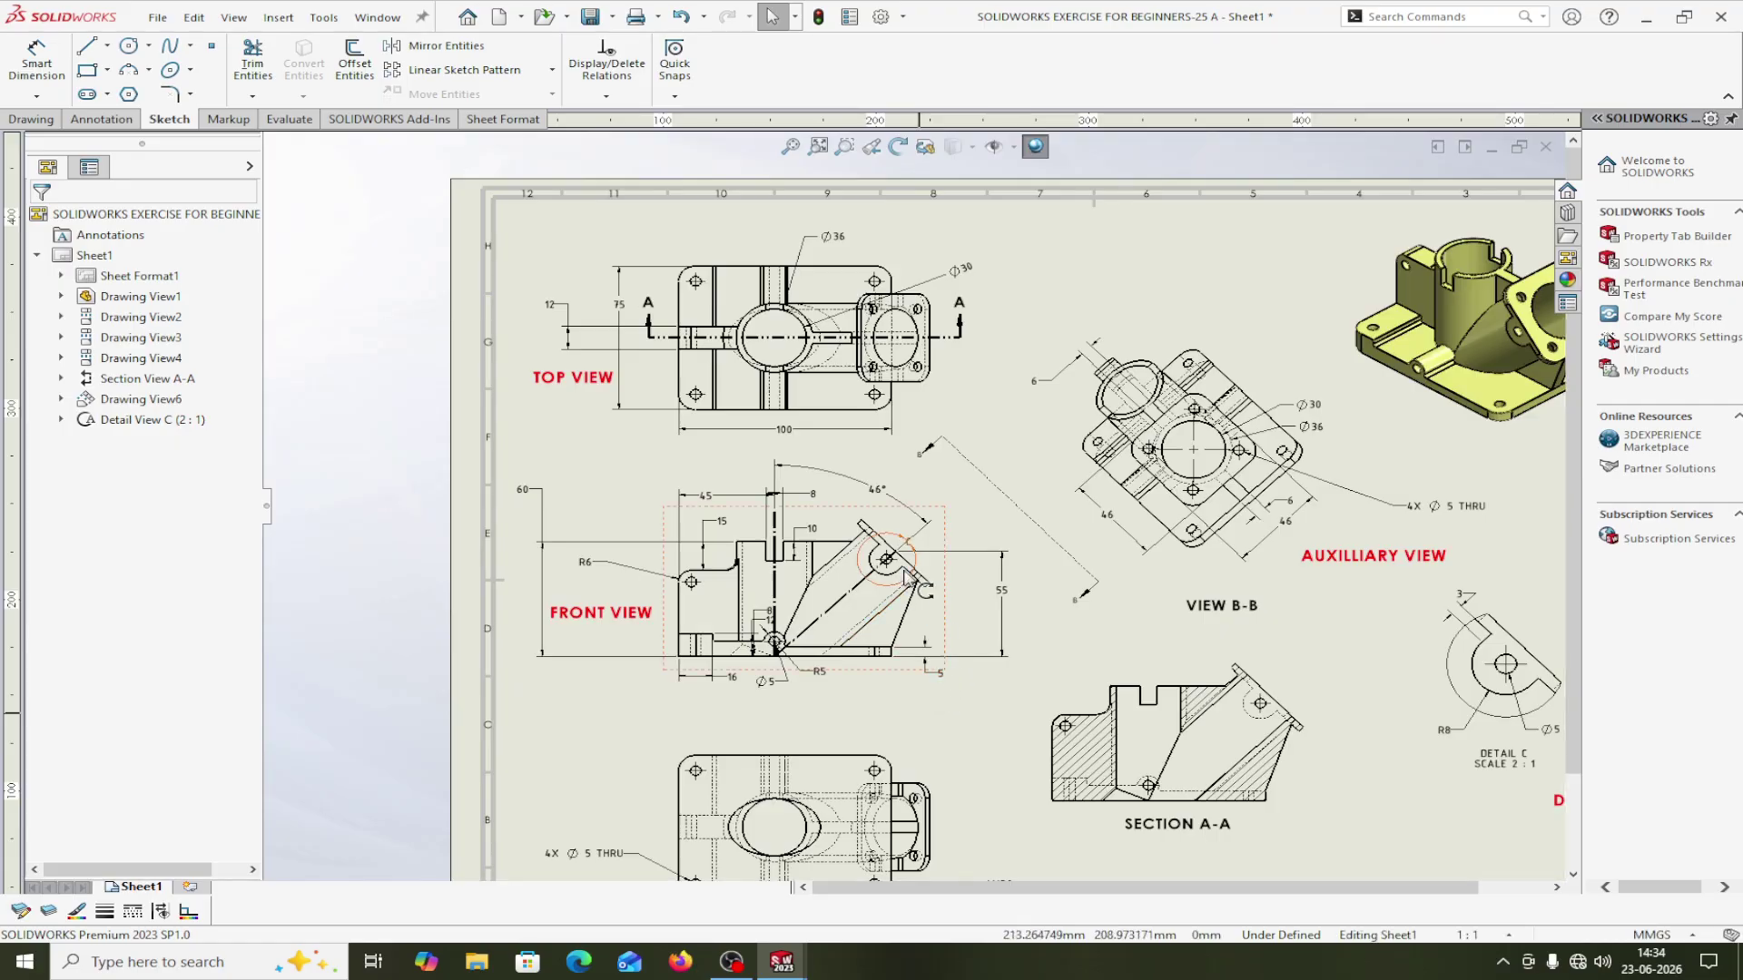
scroll(891, 586, "down", 3)
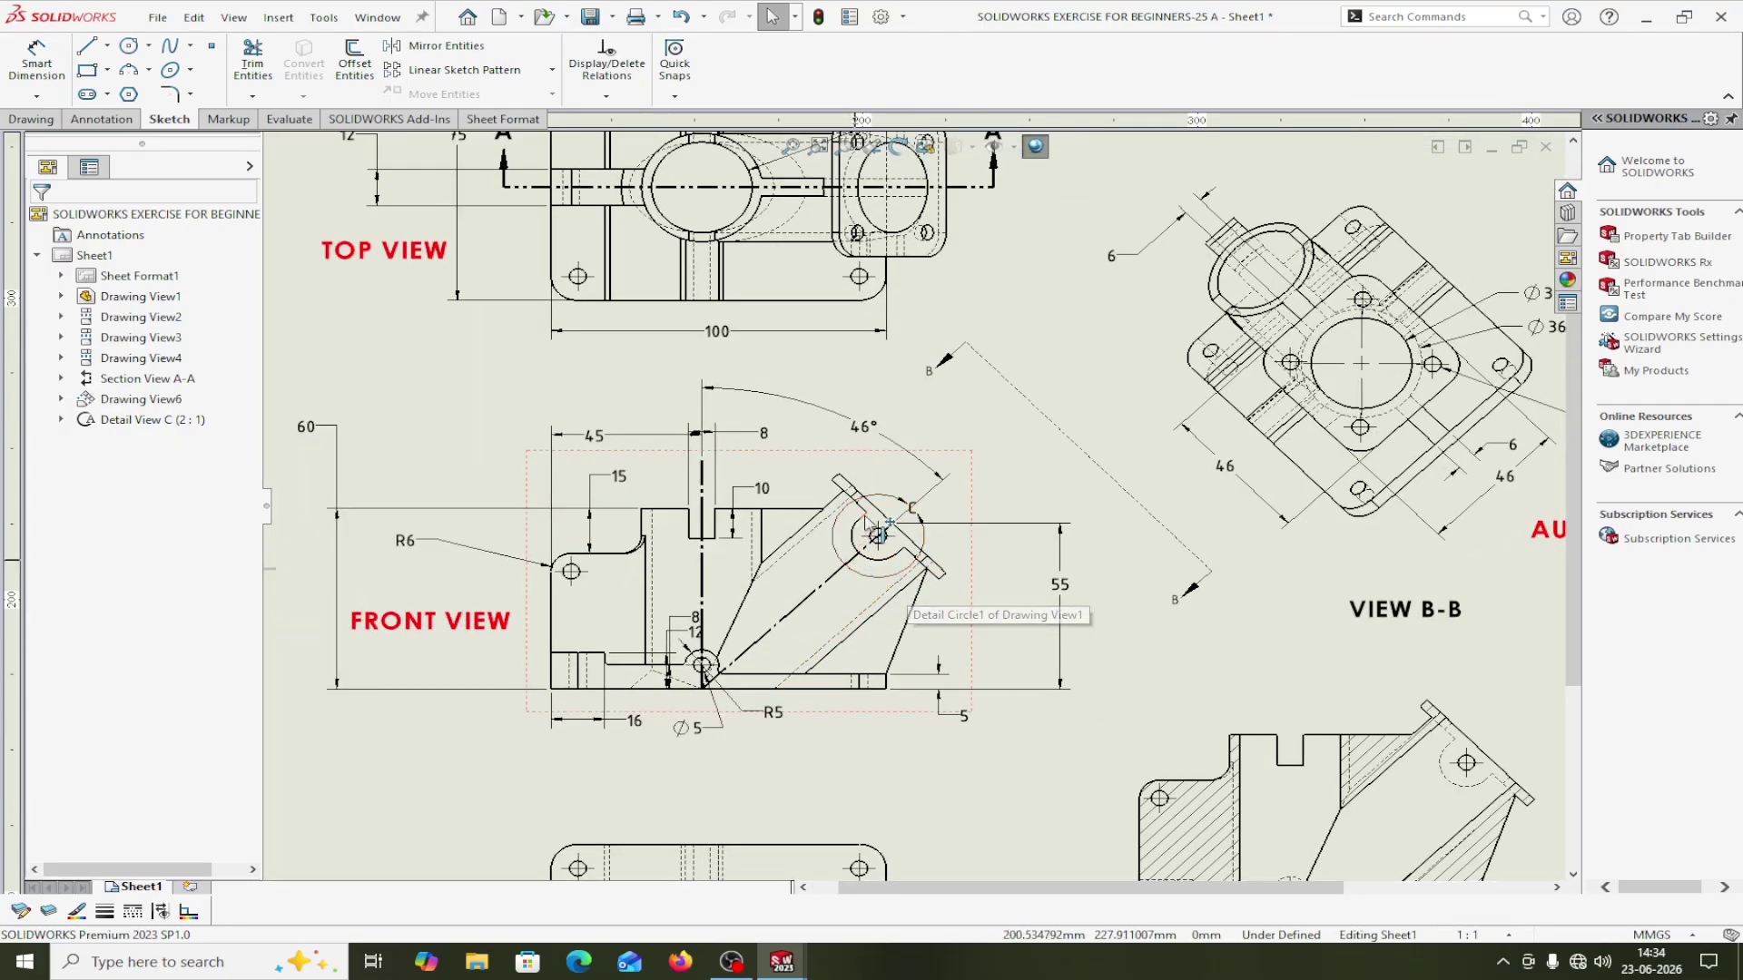
scroll(1113, 643, "up", 1)
mouse_move(1135, 658)
middle_mouse_down()
mouse_move(957, 417)
mouse_move(805, 342)
mouse_move(766, 404)
middle_mouse_up()
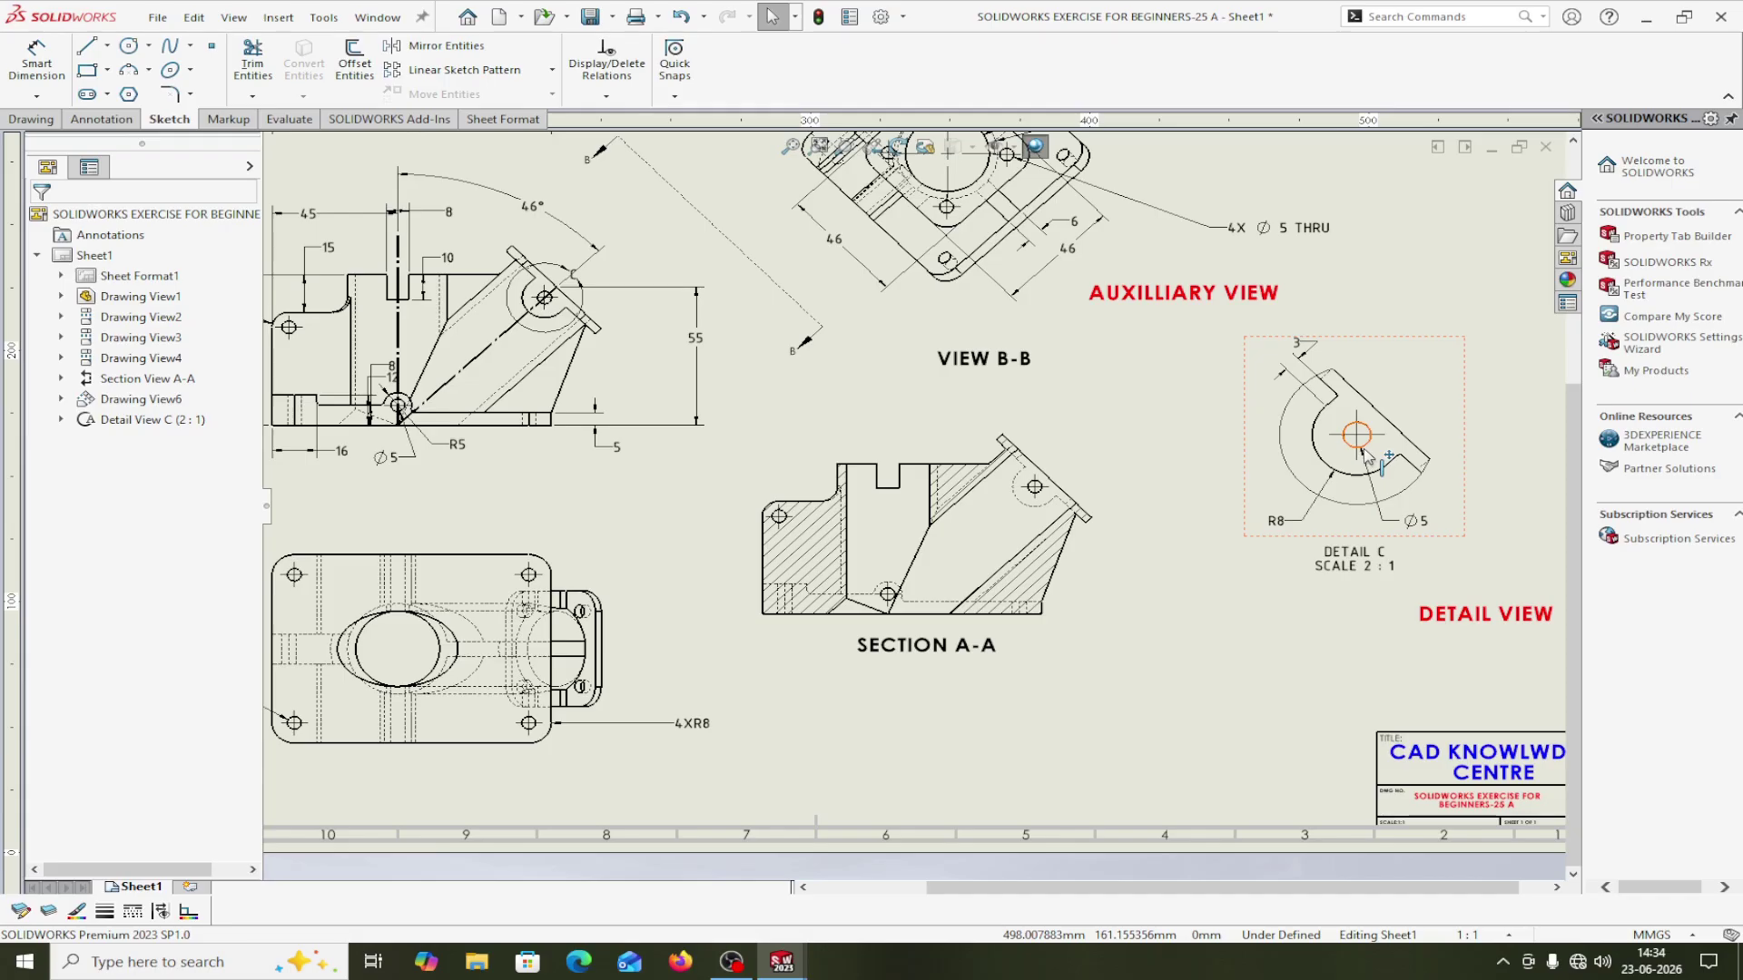
middle_click_drag(1261, 547, 1342, 625)
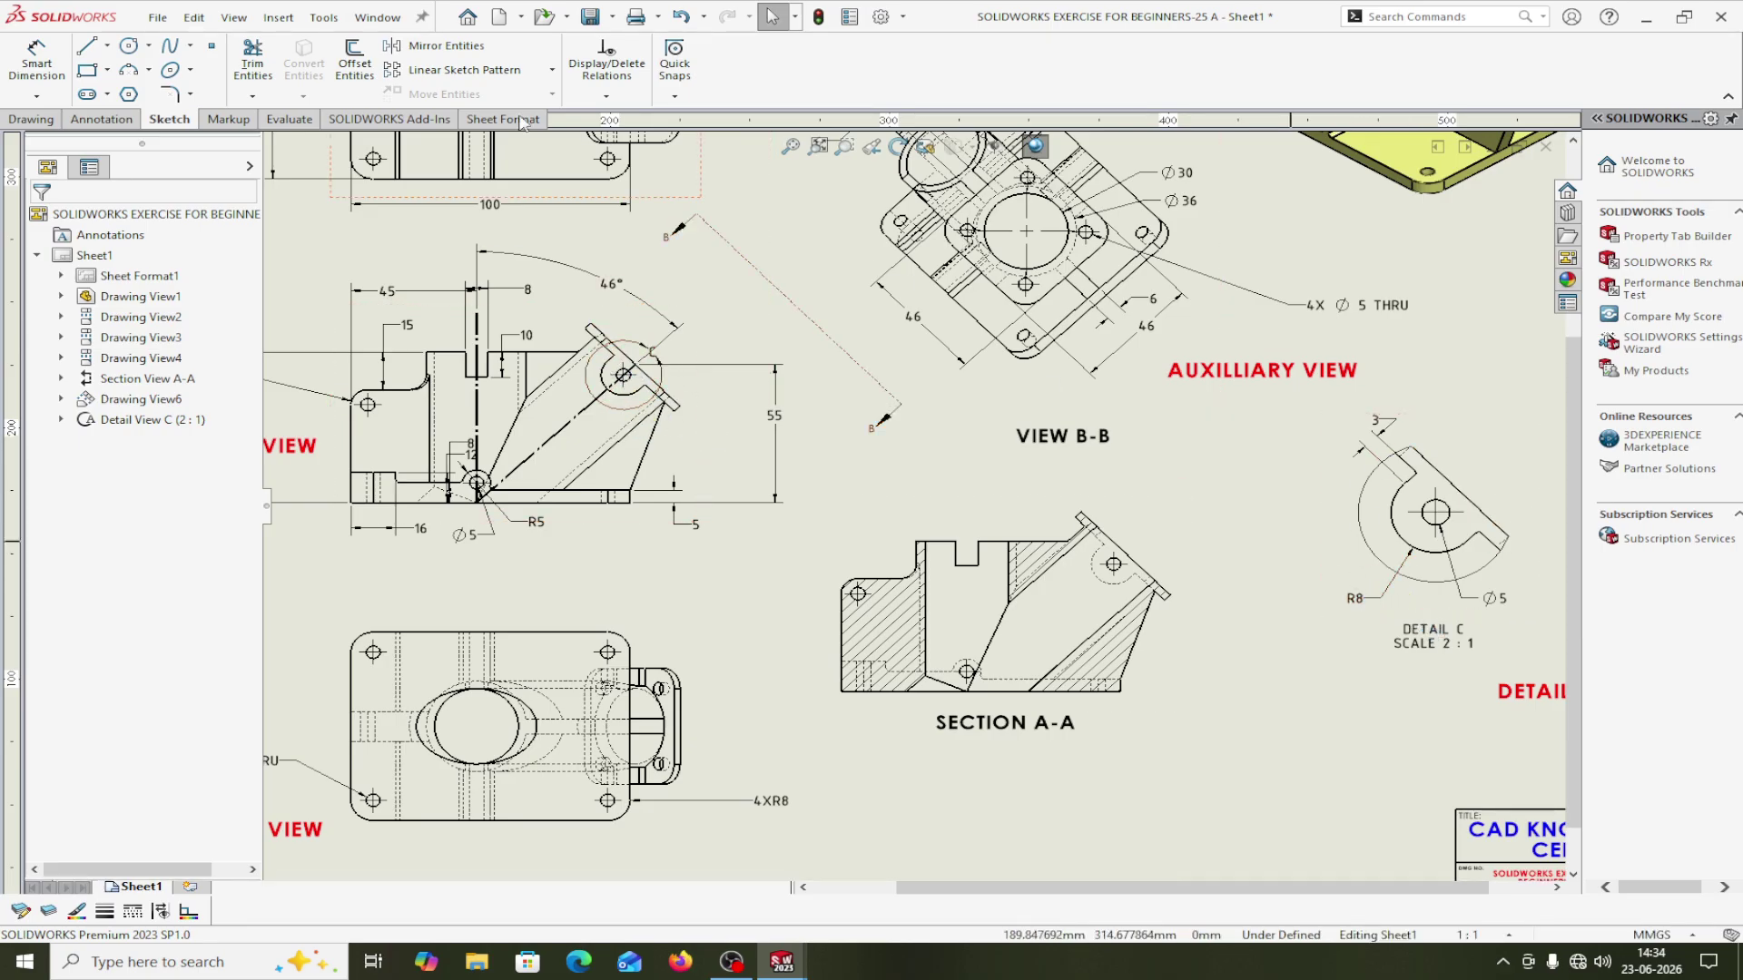
Return to the Part1 model and hide Plane3.
left_click(377, 17)
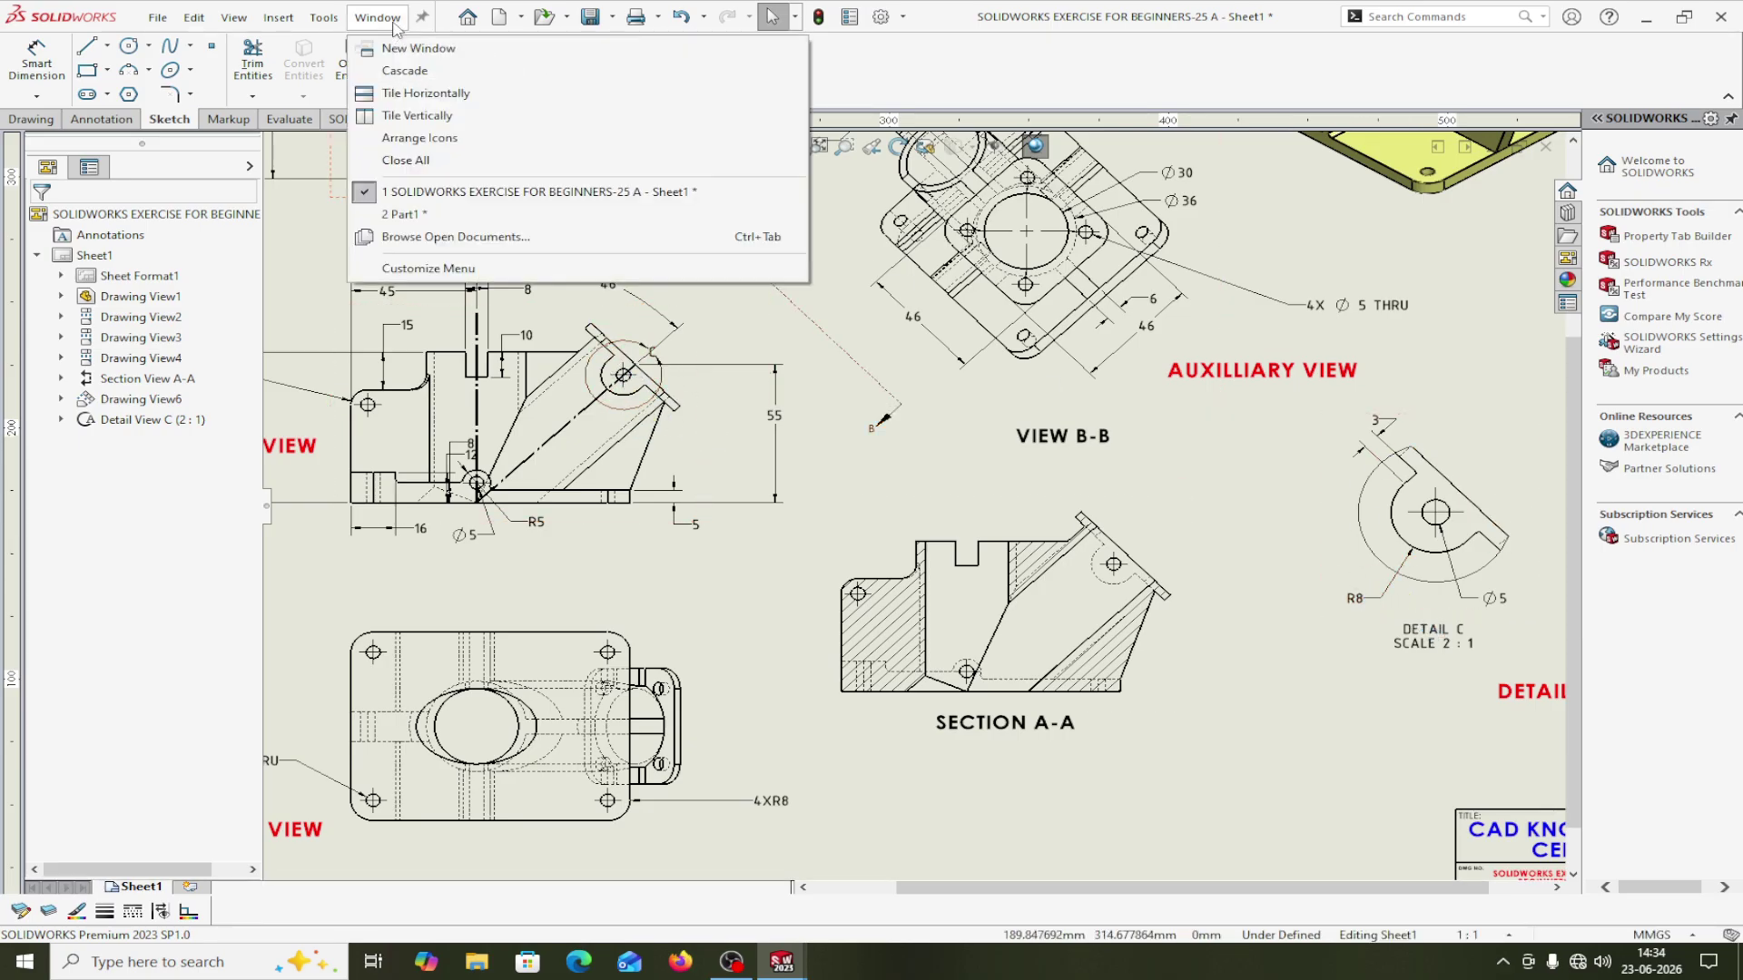
left_click(401, 216)
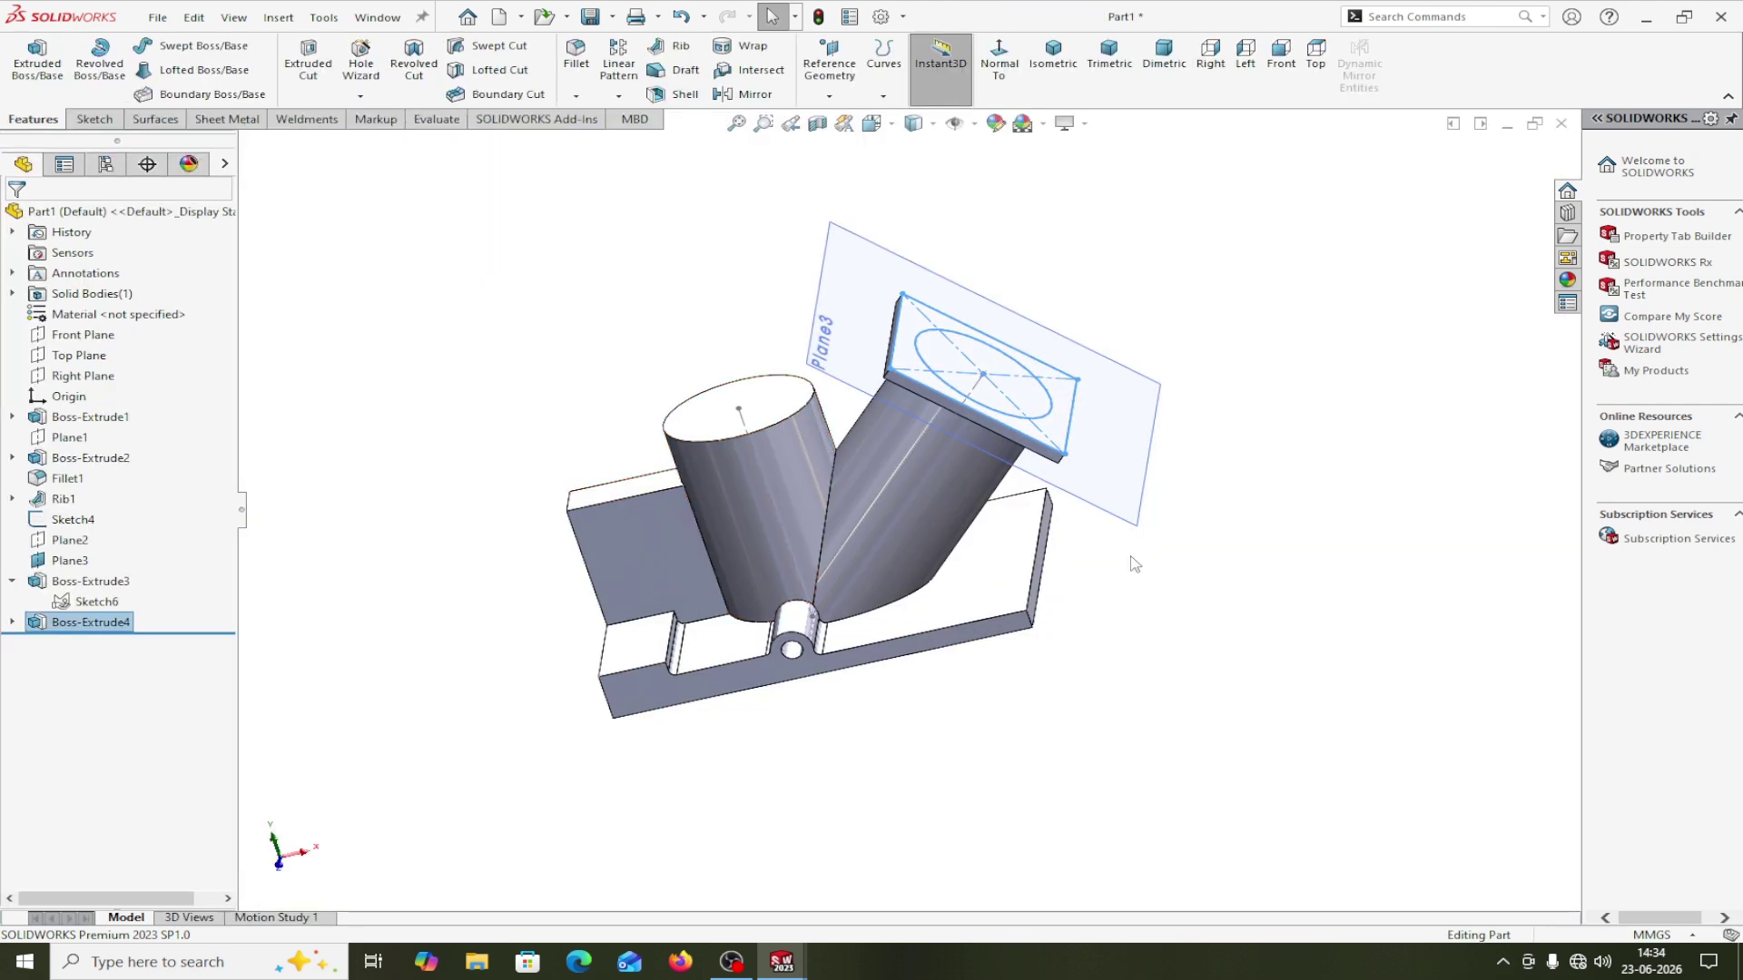
left_click(1145, 483)
left_click(1262, 414)
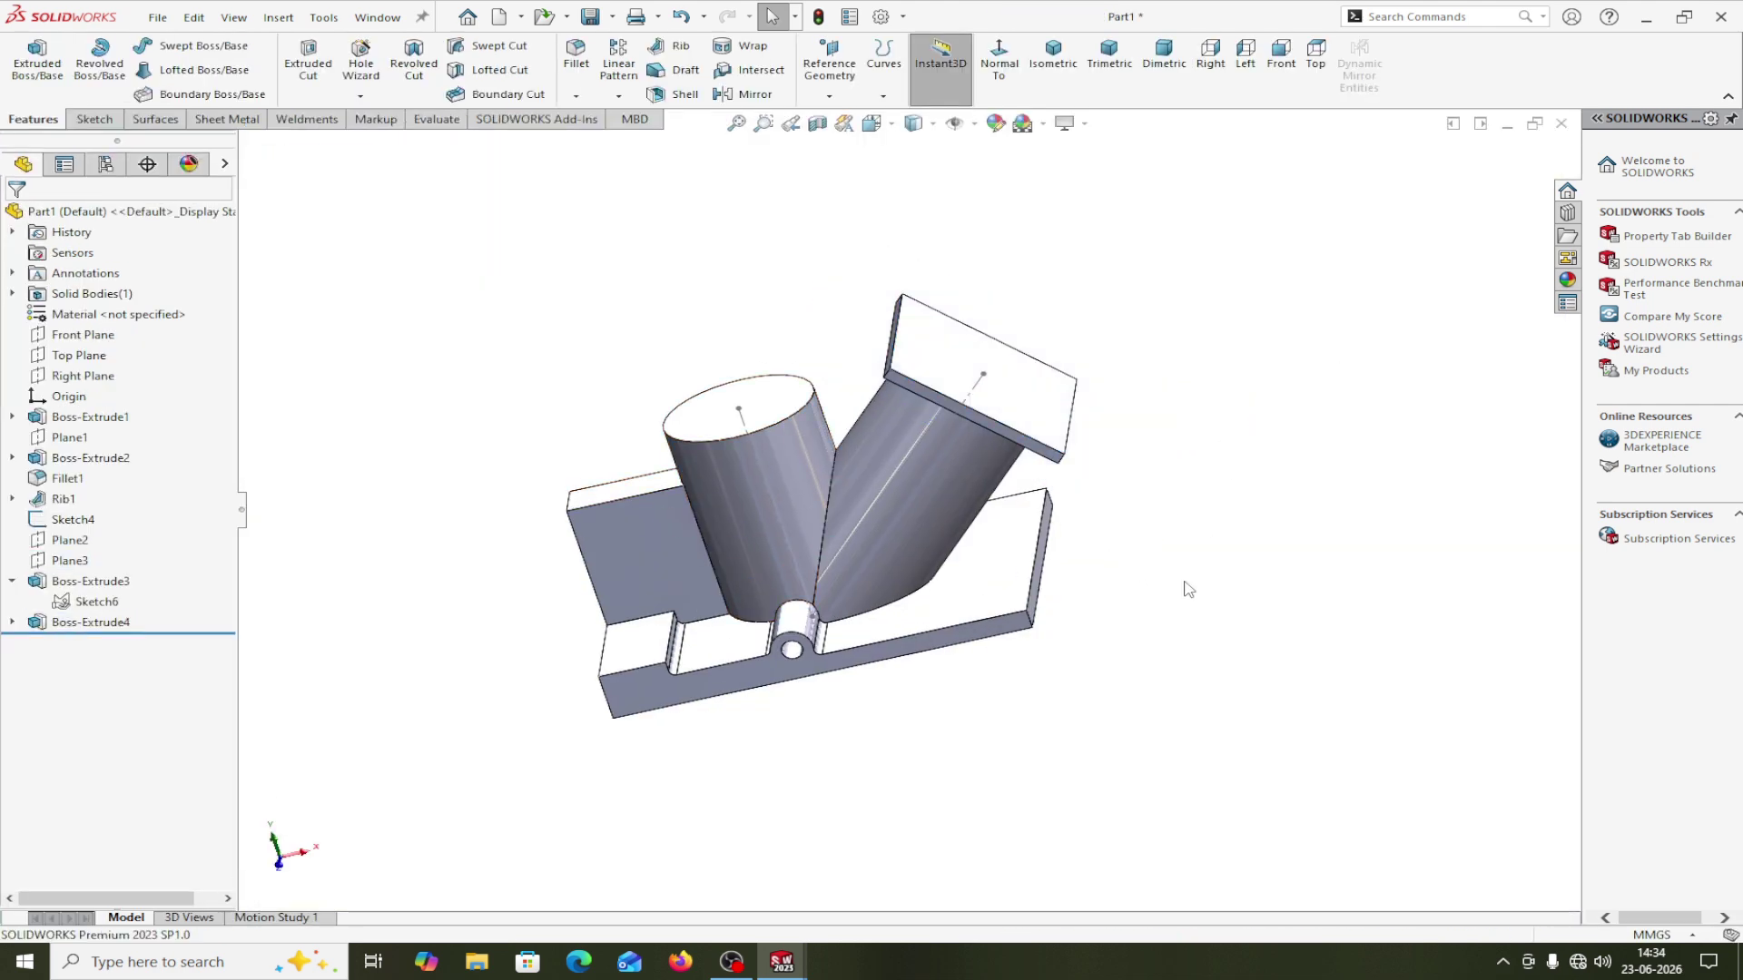
Start a sketch on the flange plate's narrow front side face and draw a centerline from the cylinder axis's base point to the flange's centre point.
scroll(1210, 530, "down", 2)
scroll(1015, 427, "down", 5)
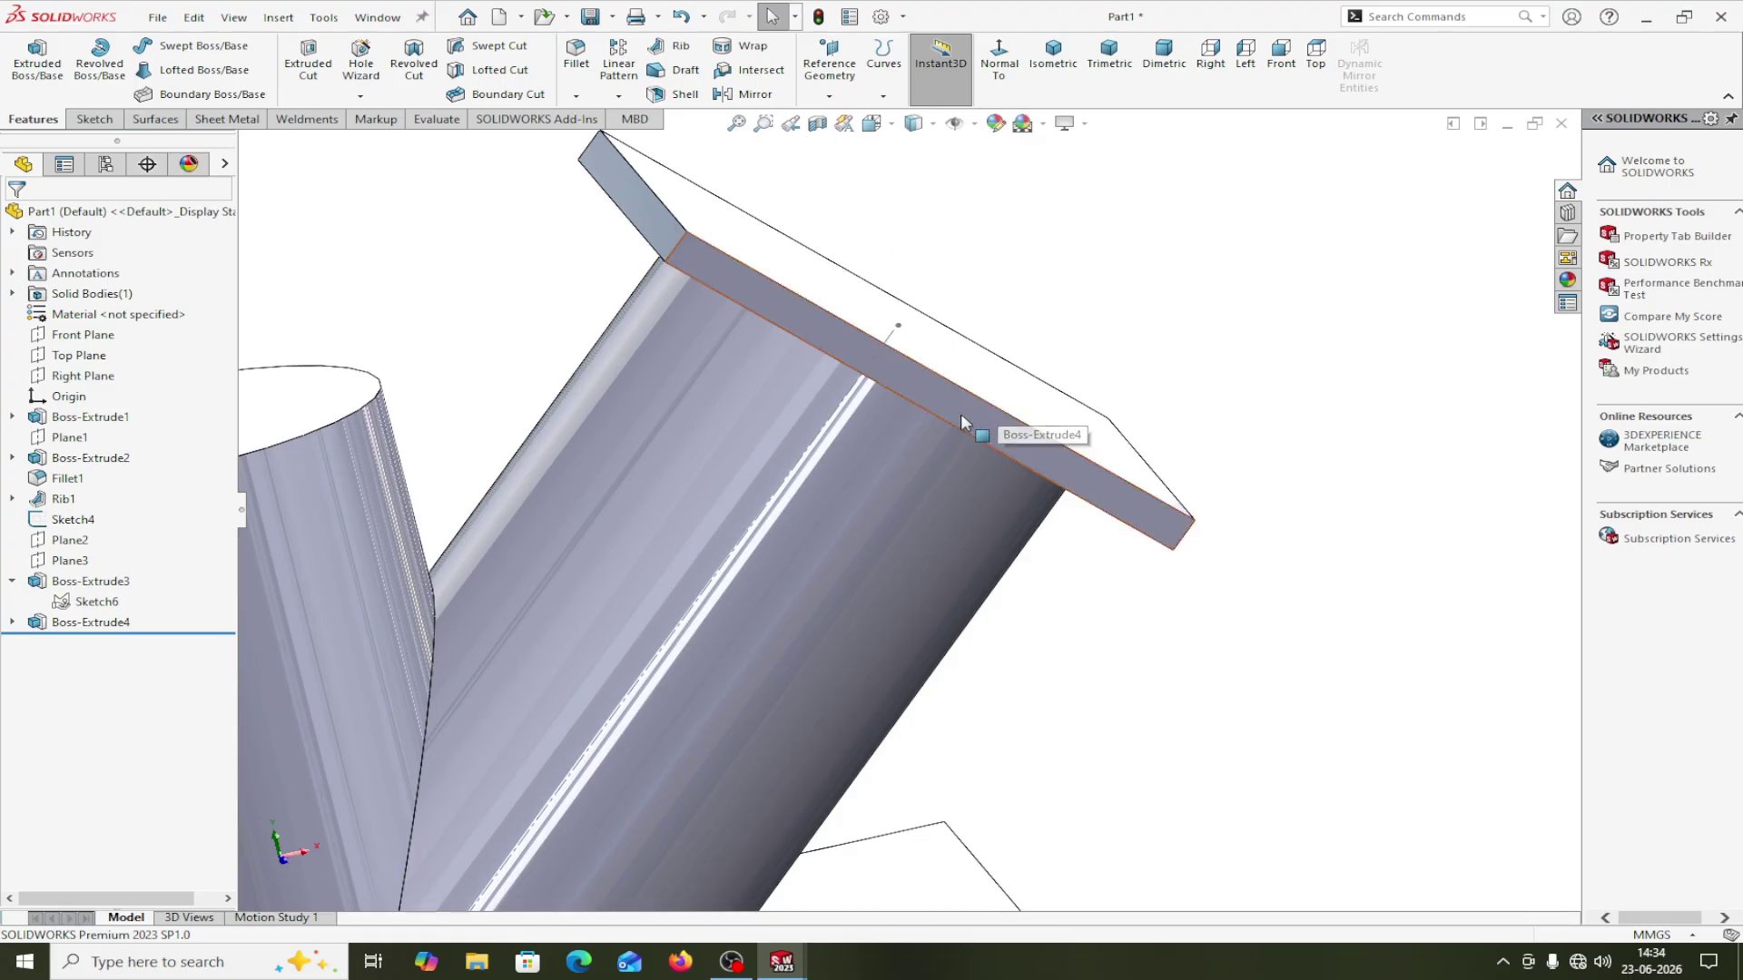
left_click(985, 423)
left_click(1051, 363)
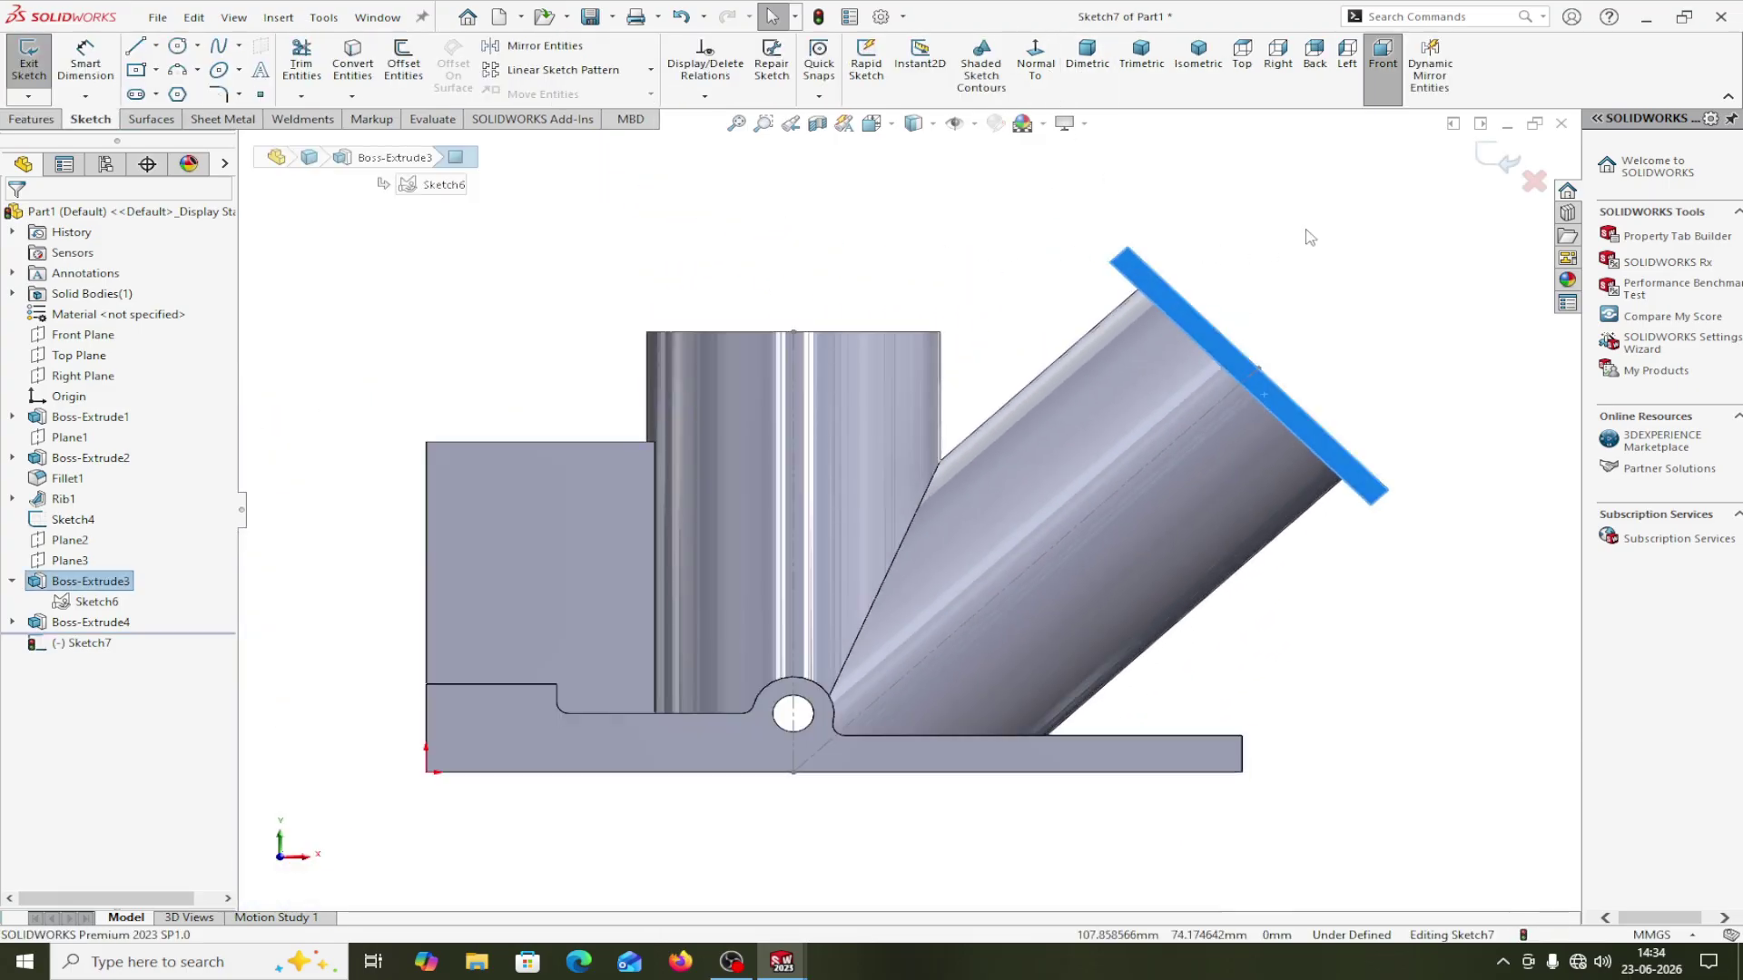
left_click(155, 45)
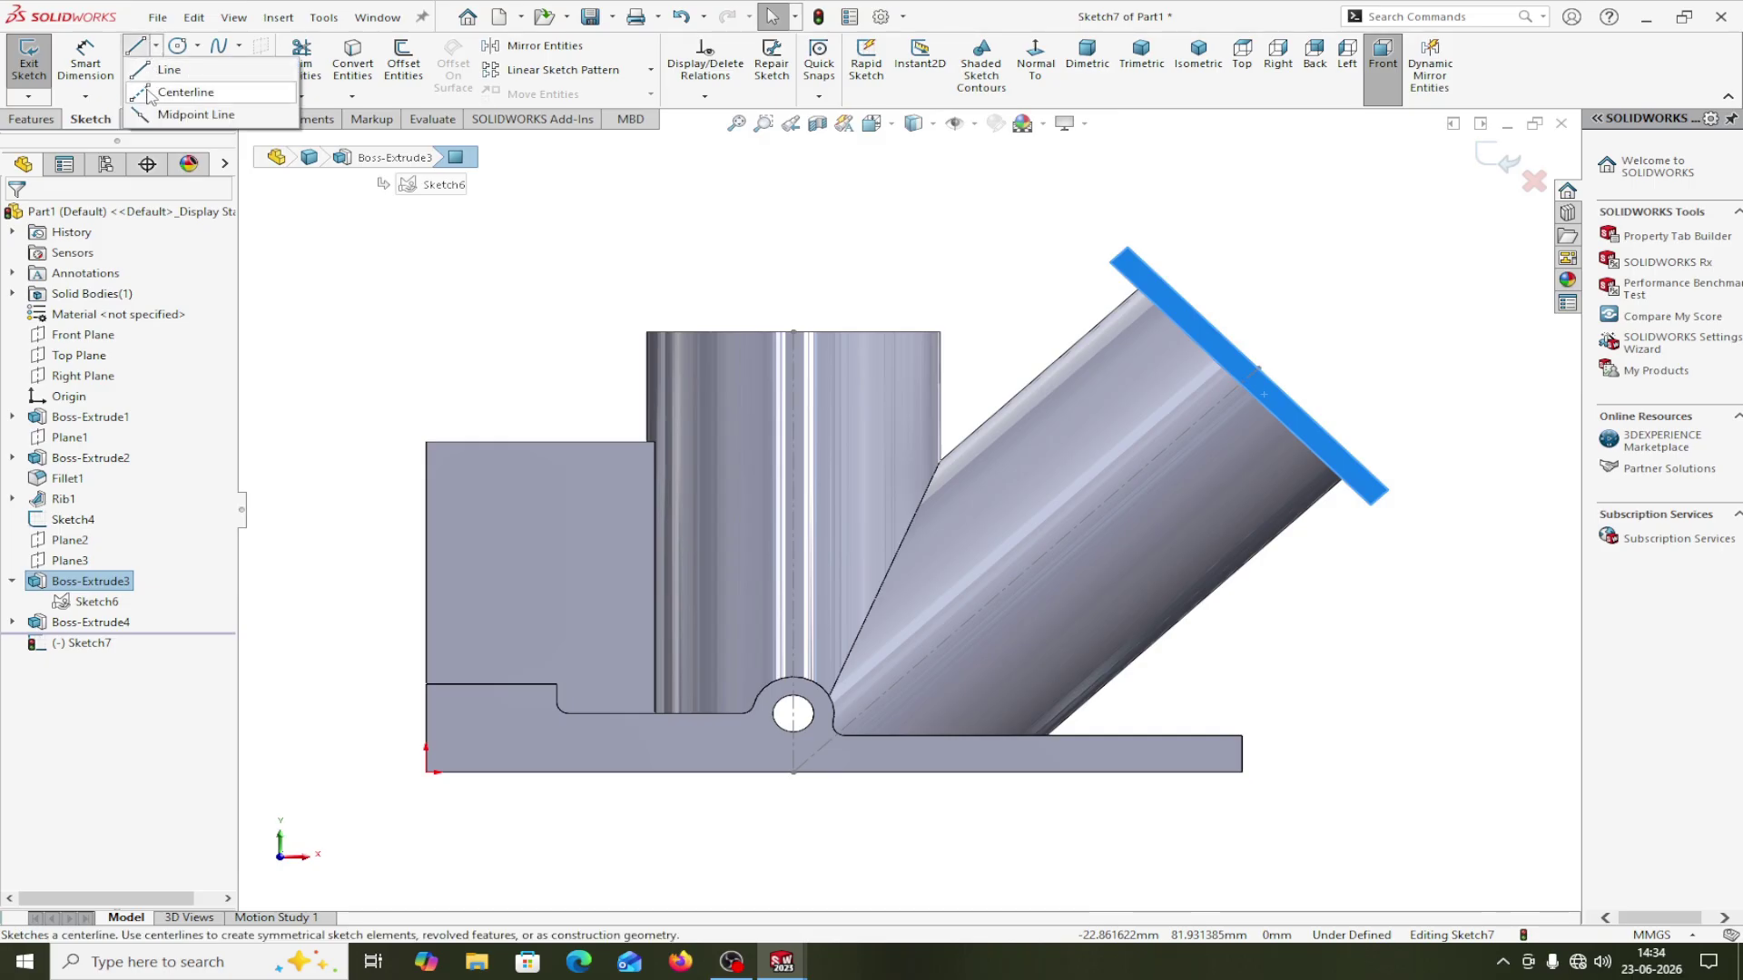
left_click(185, 91)
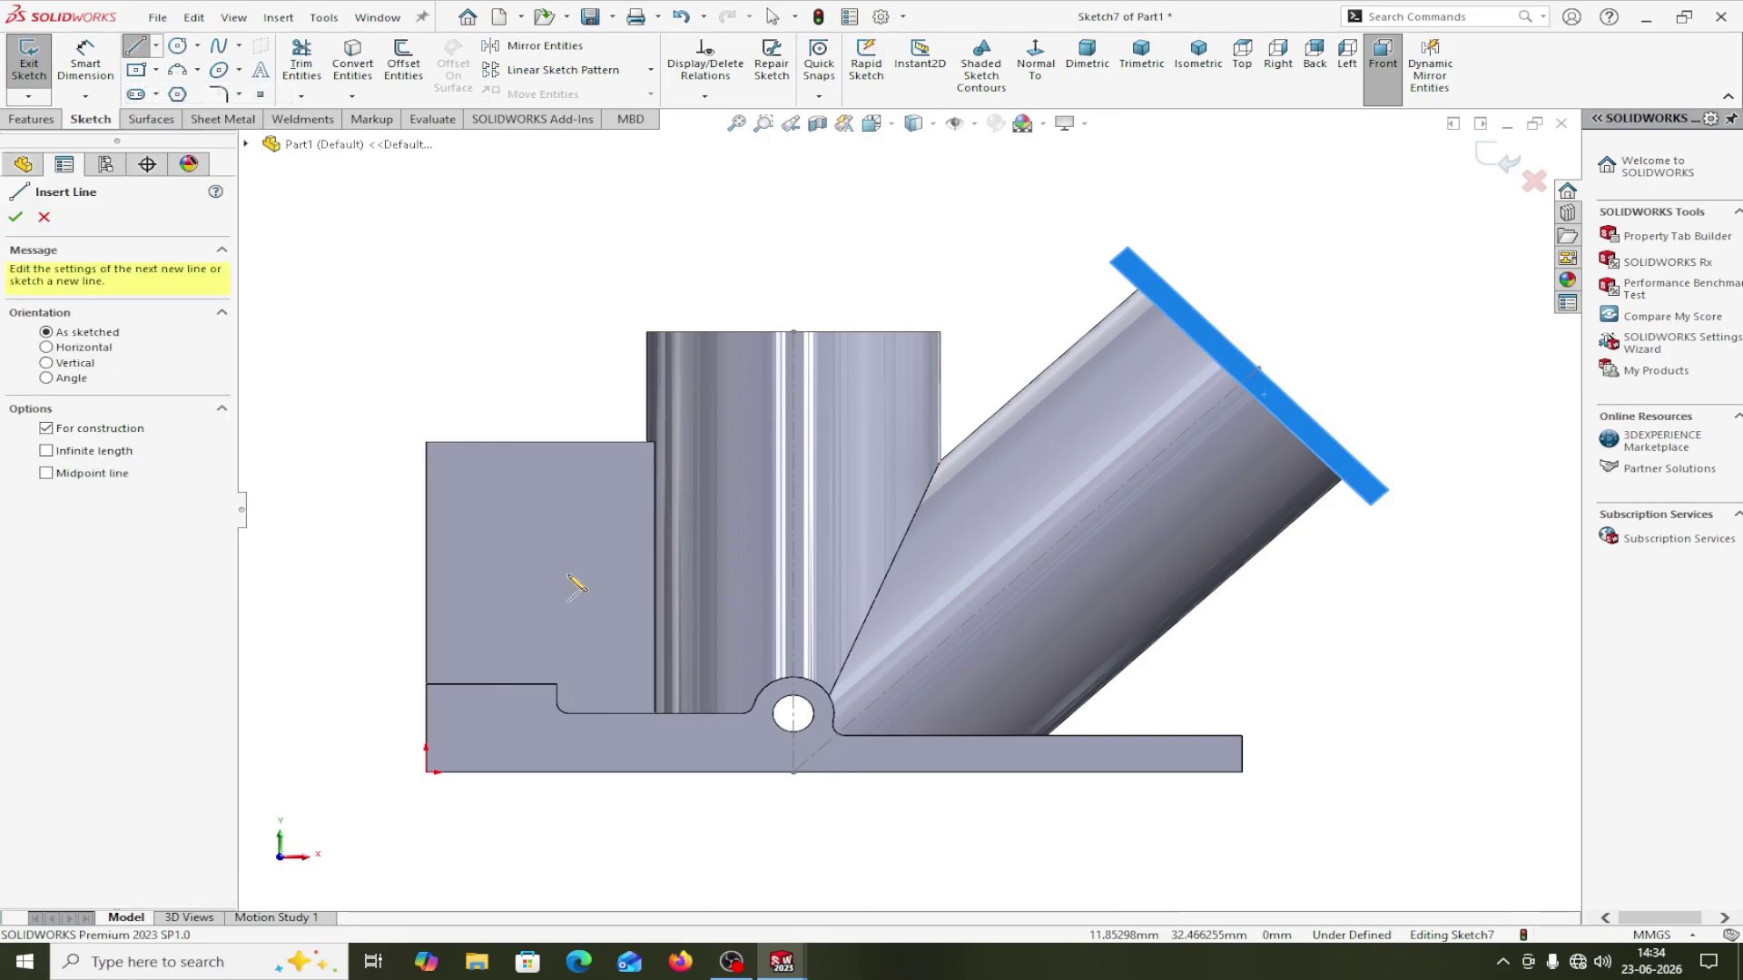
left_click(793, 772)
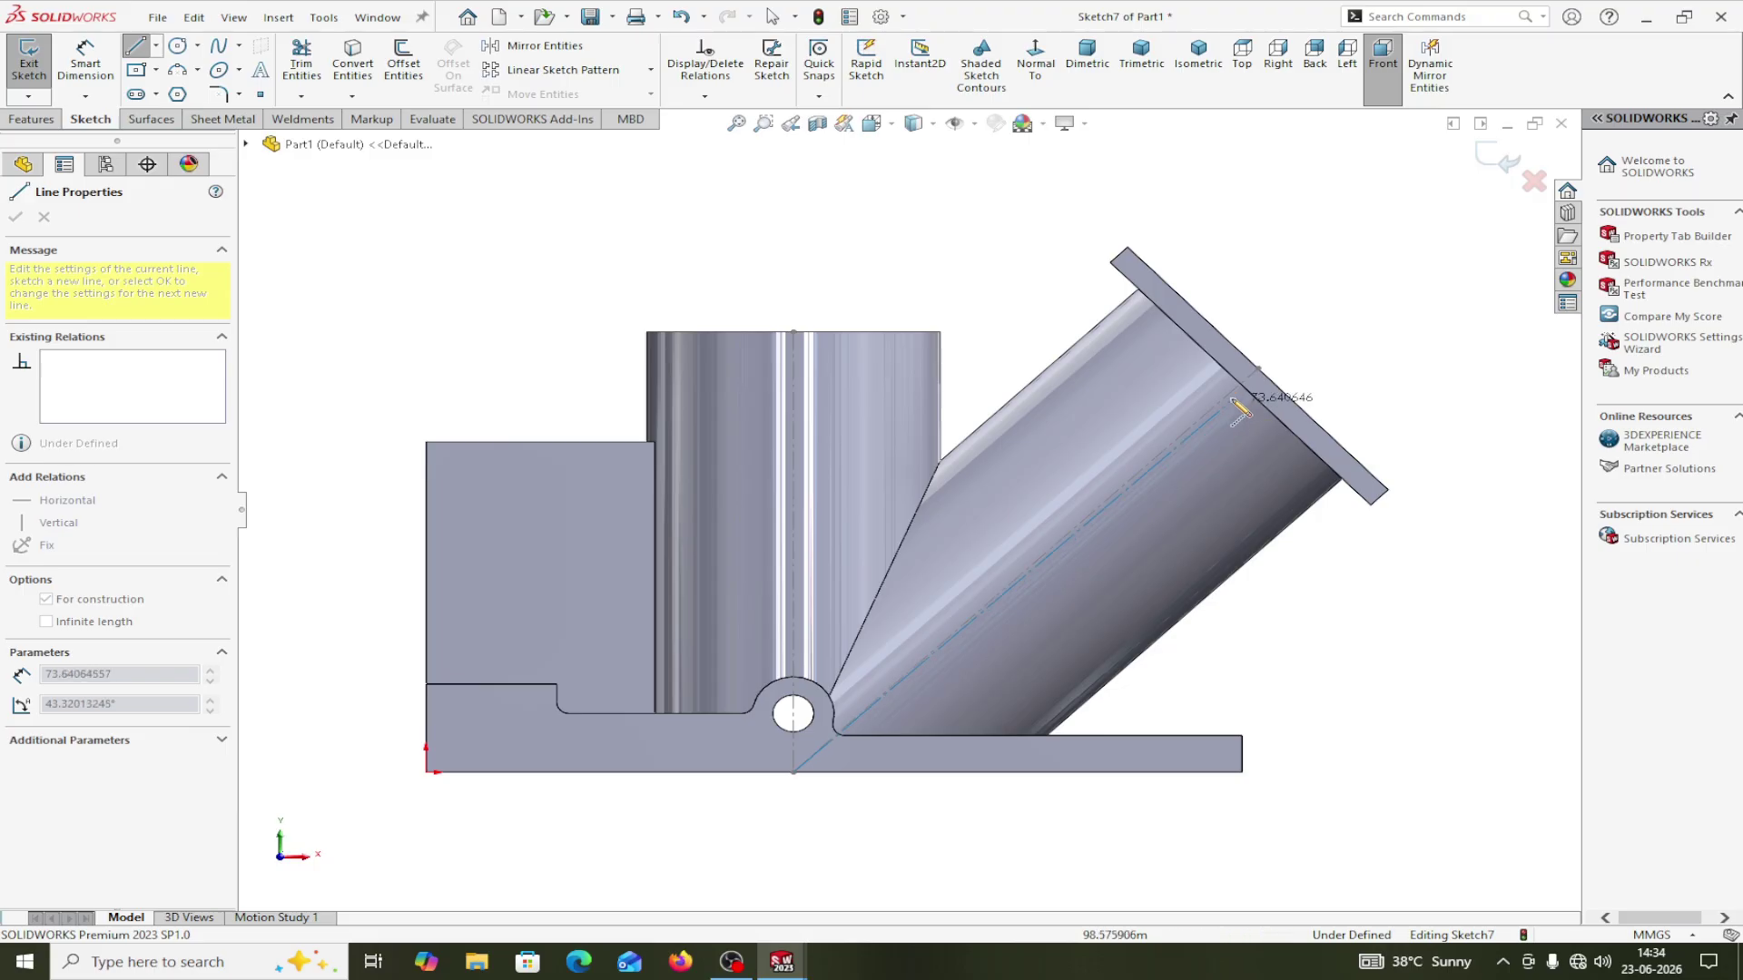
left_click(1257, 368)
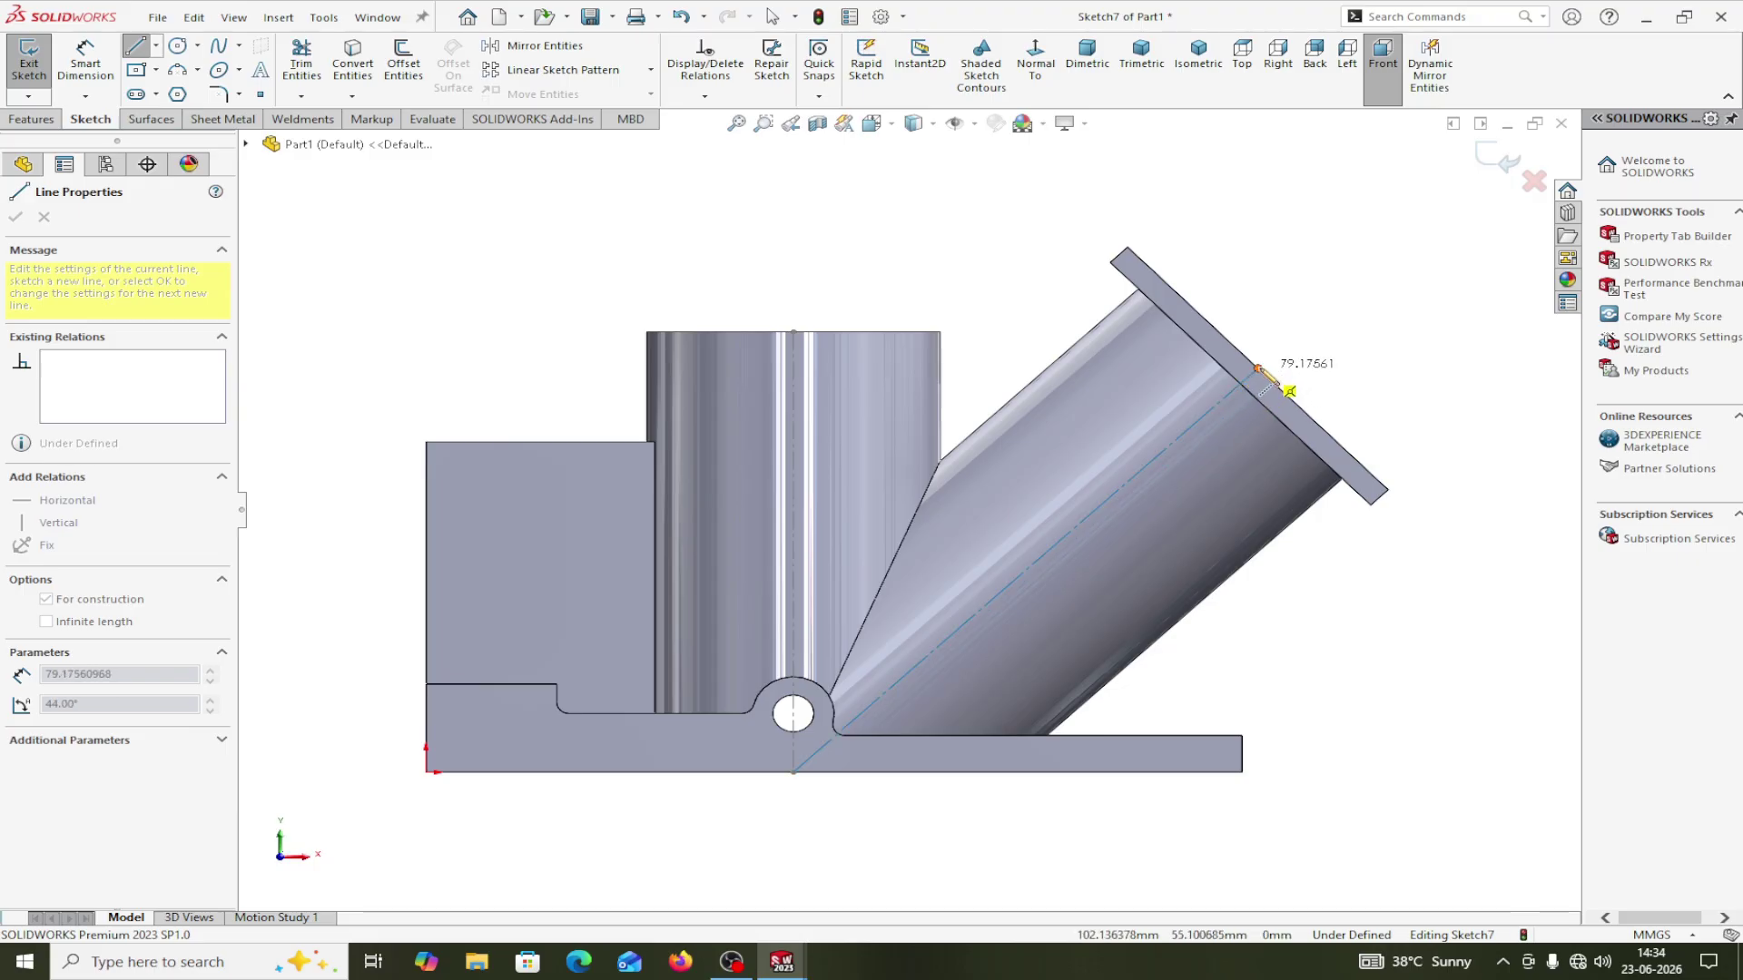
right_click(1262, 372)
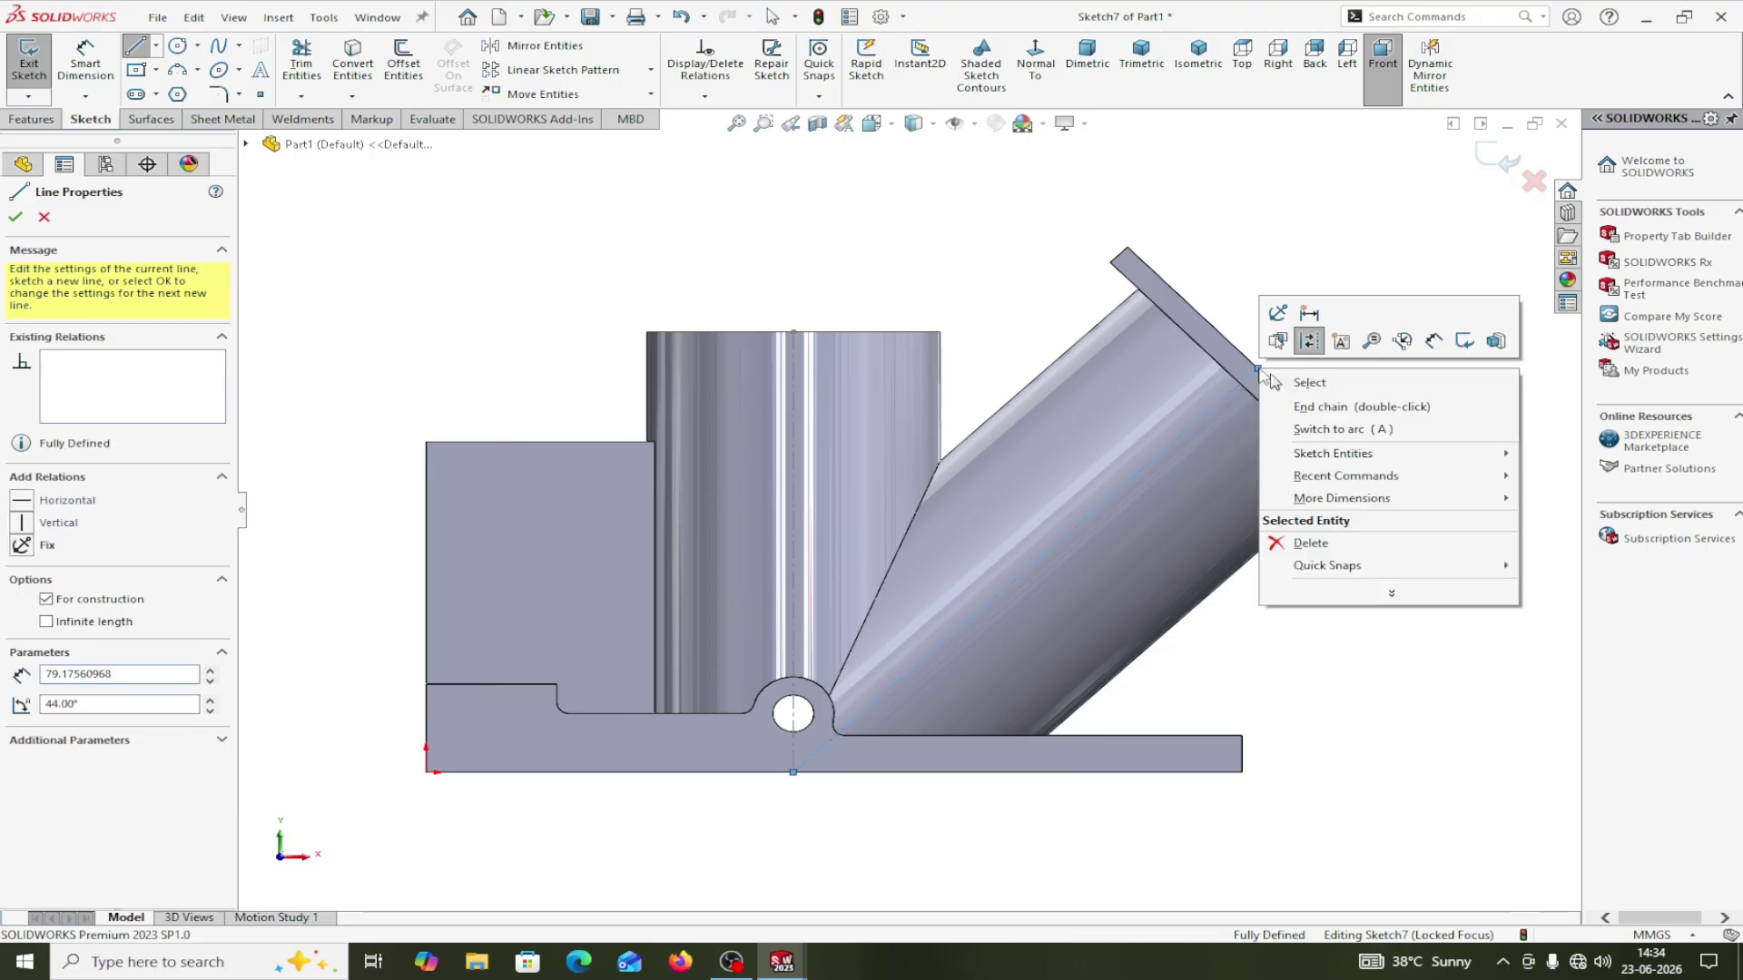
left_click(1316, 383)
Sketch a closed U-shaped profile on the flange's inner edge, with a tangent arc between two straight sides, the second about 7 mm long.
left_click(138, 47)
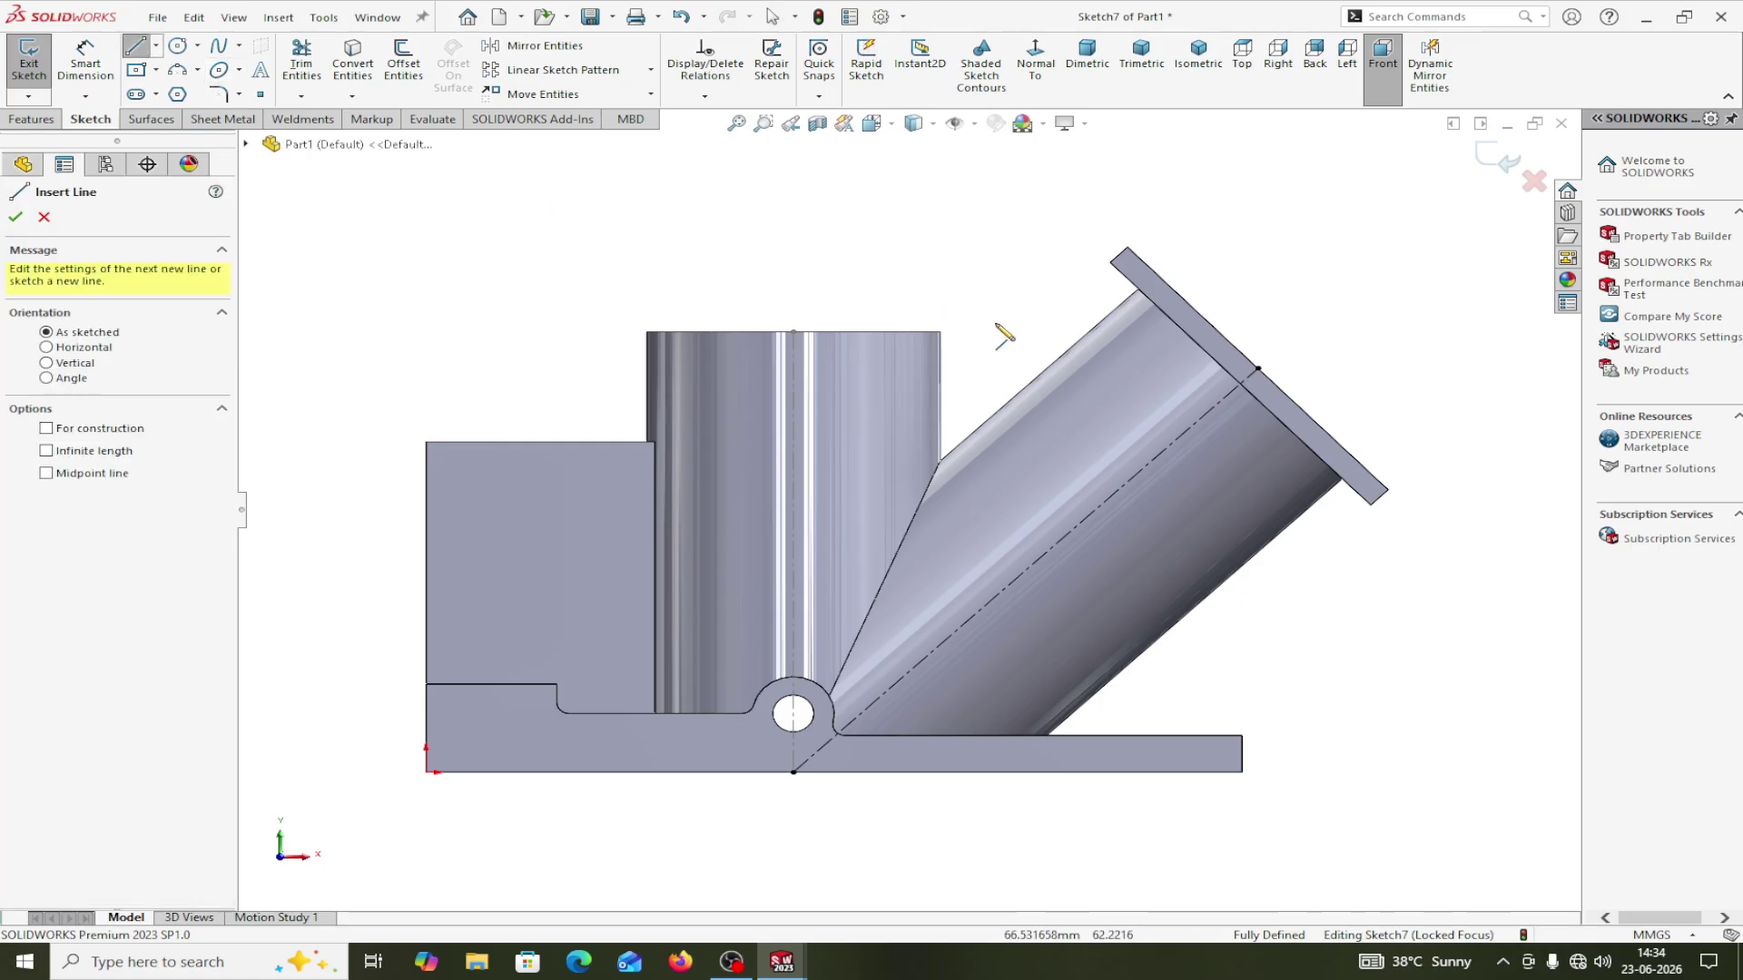
left_click(1211, 362)
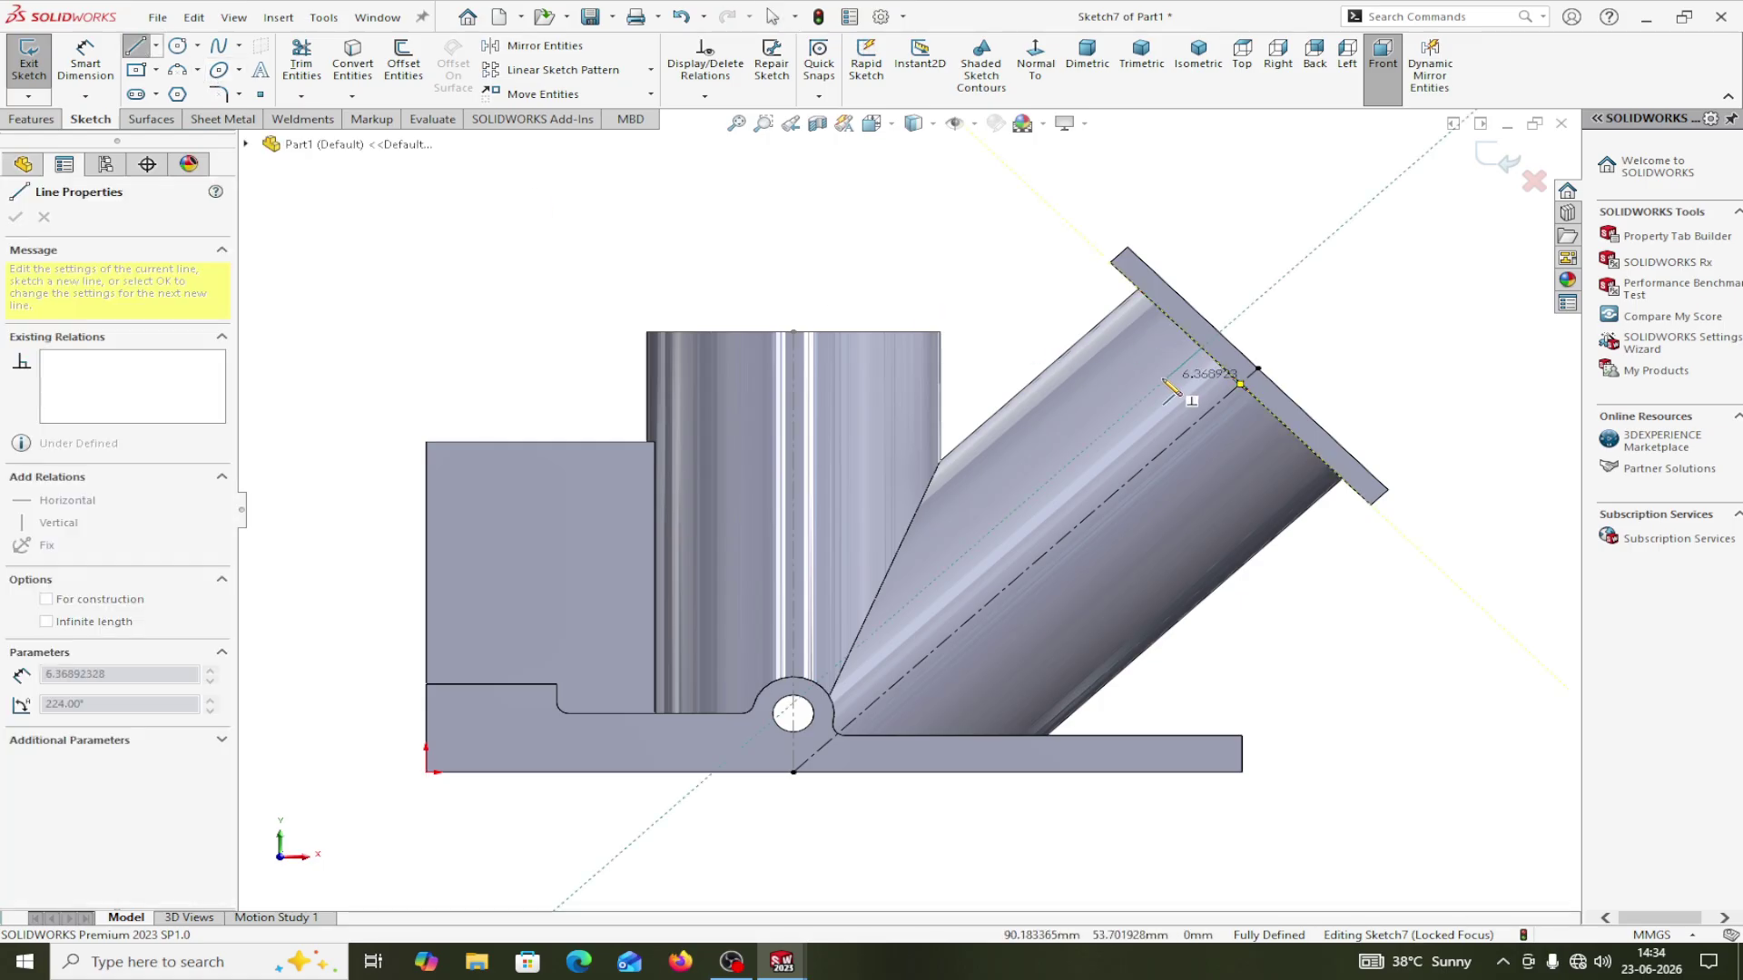
left_click(1163, 383)
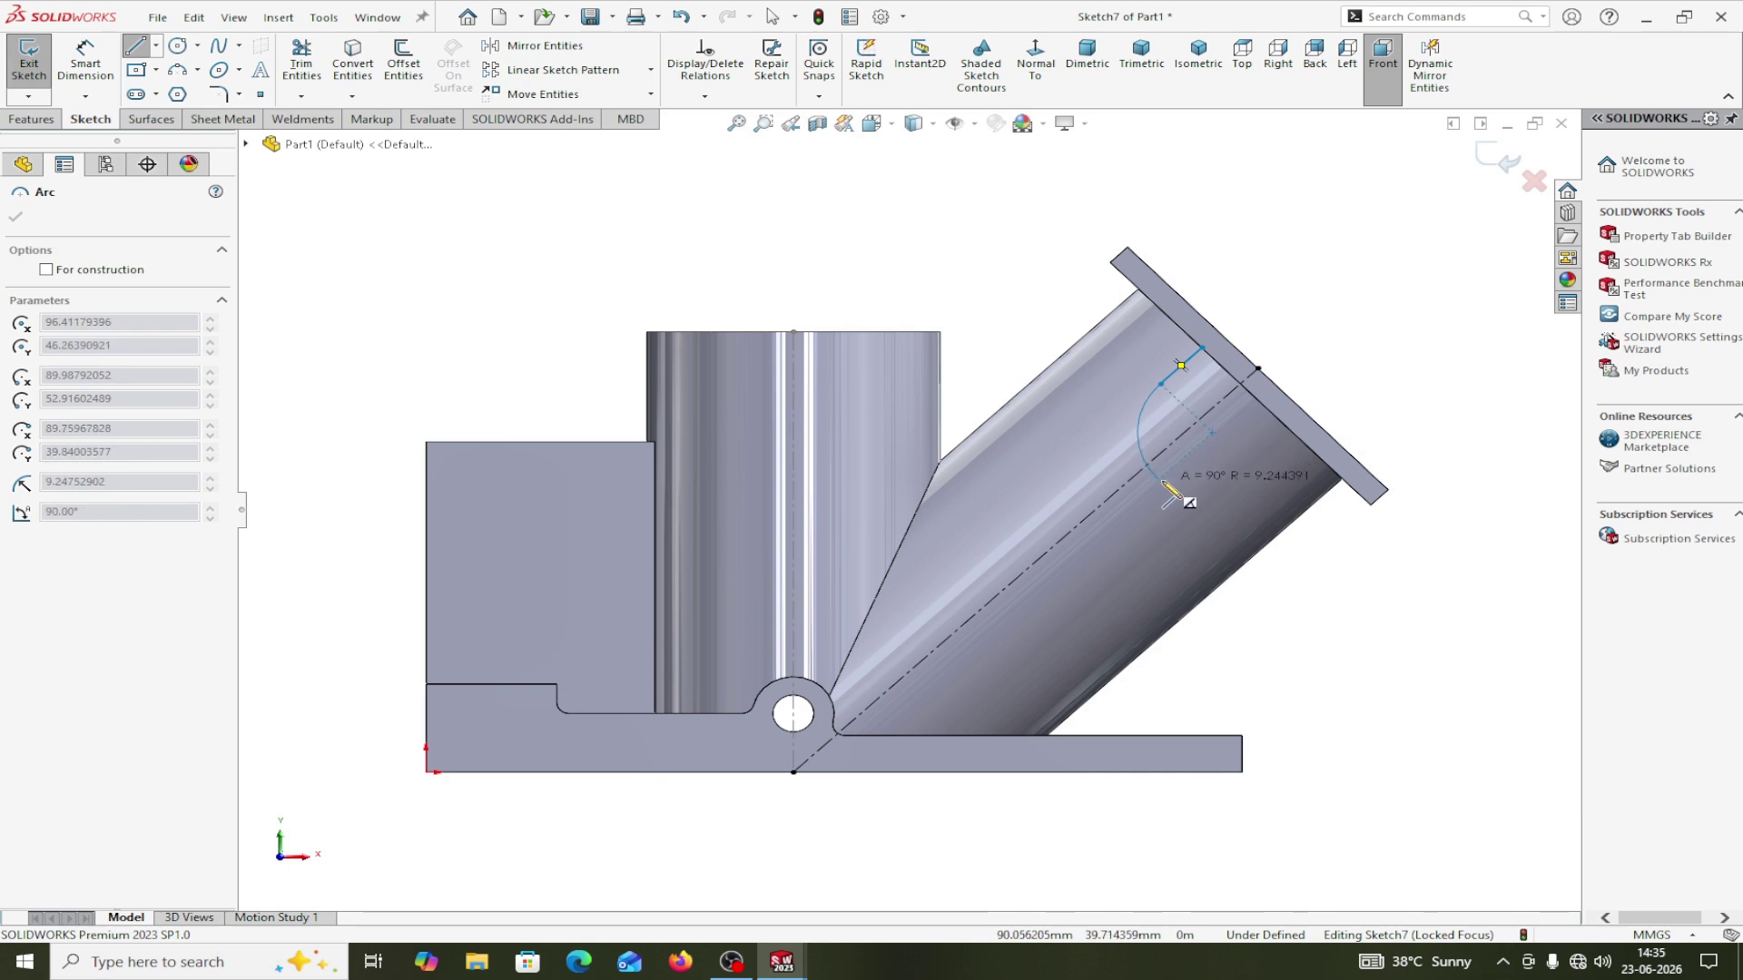
left_click(1244, 461)
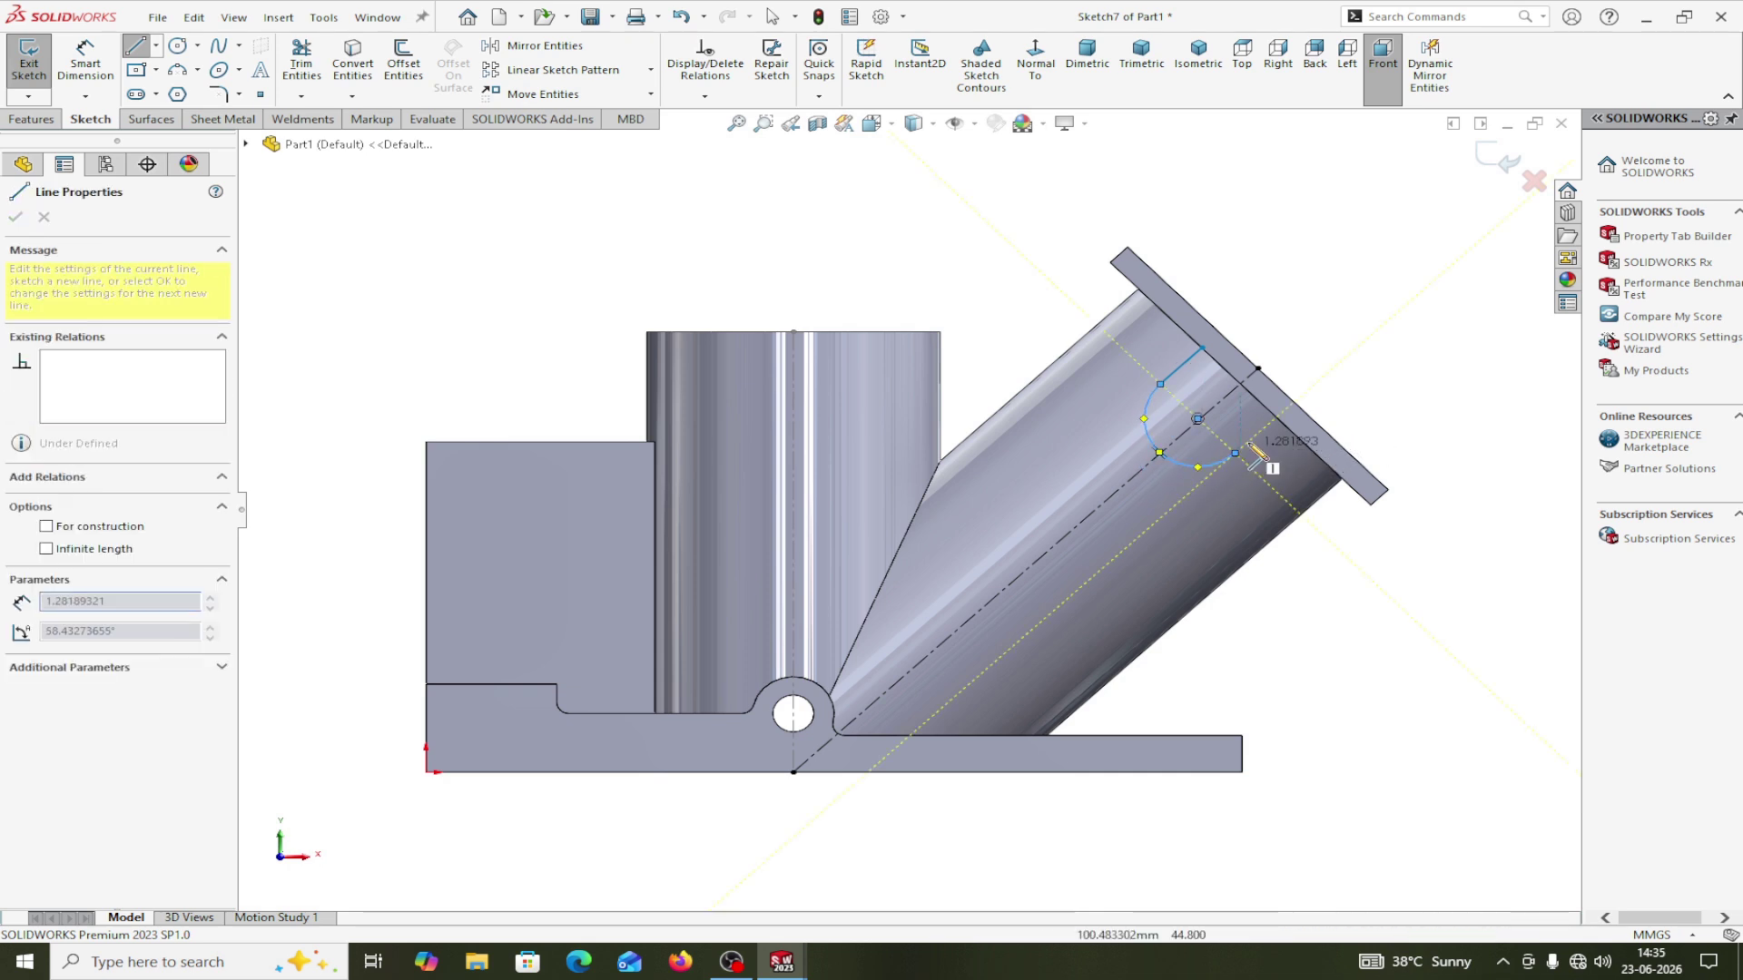
left_click(1276, 419)
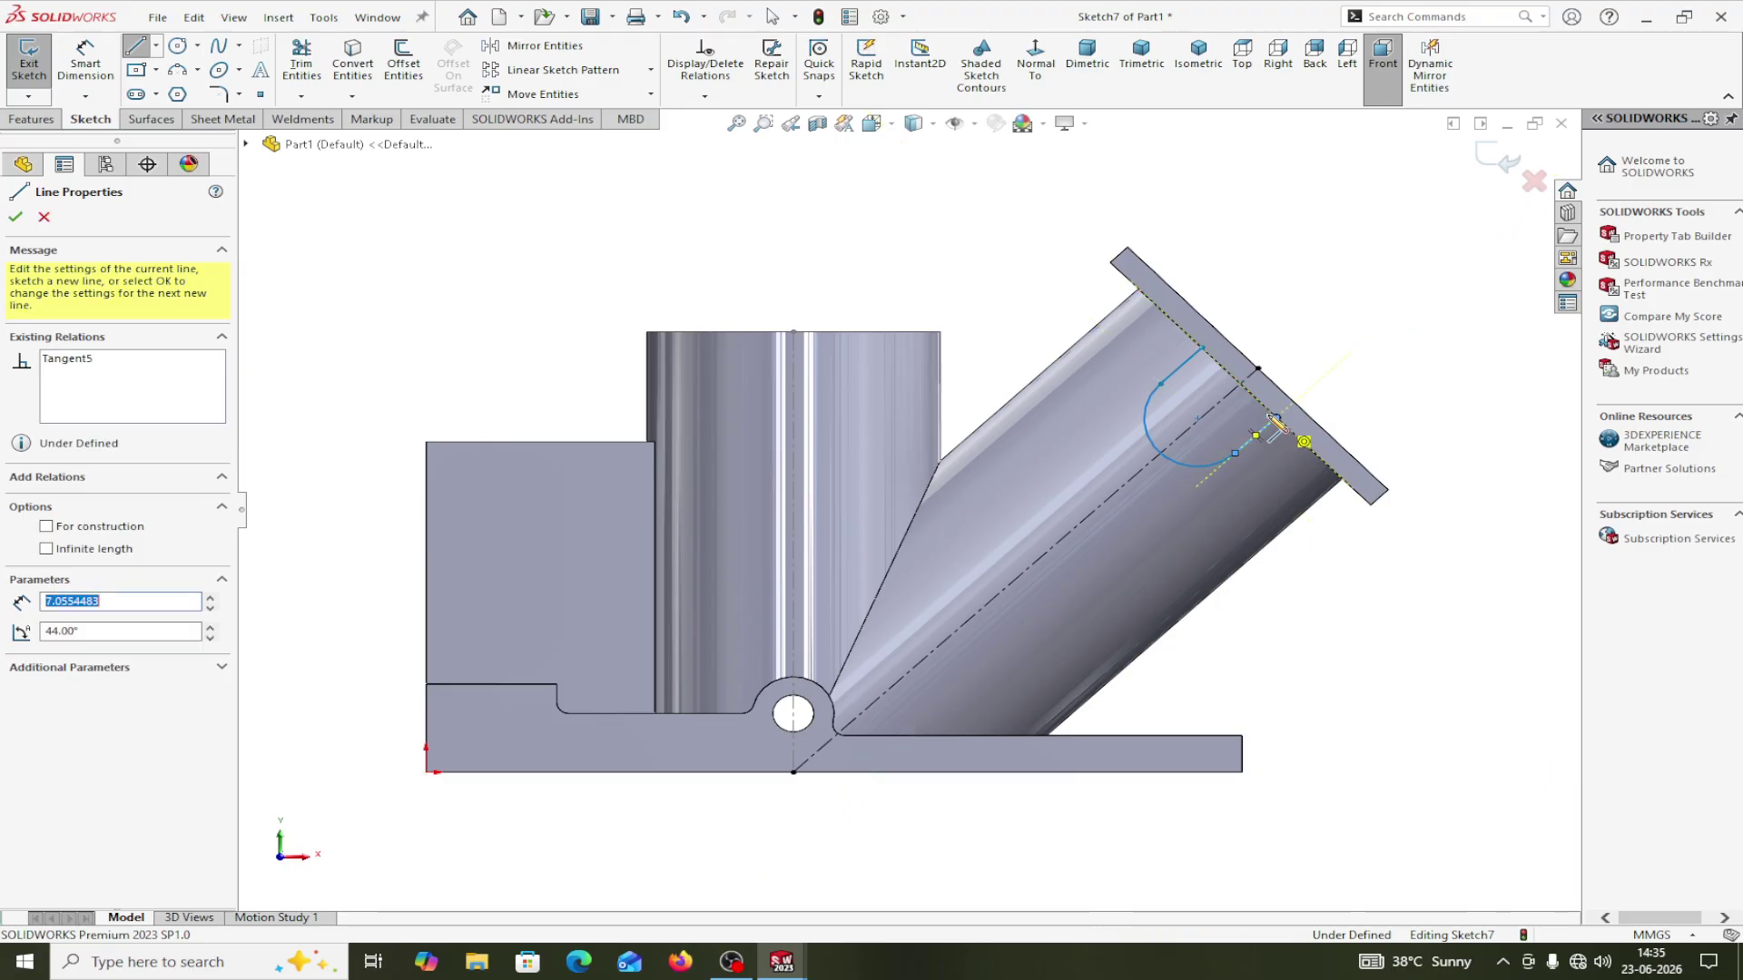
left_click(1202, 348)
right_click(1206, 348)
left_click(1239, 360)
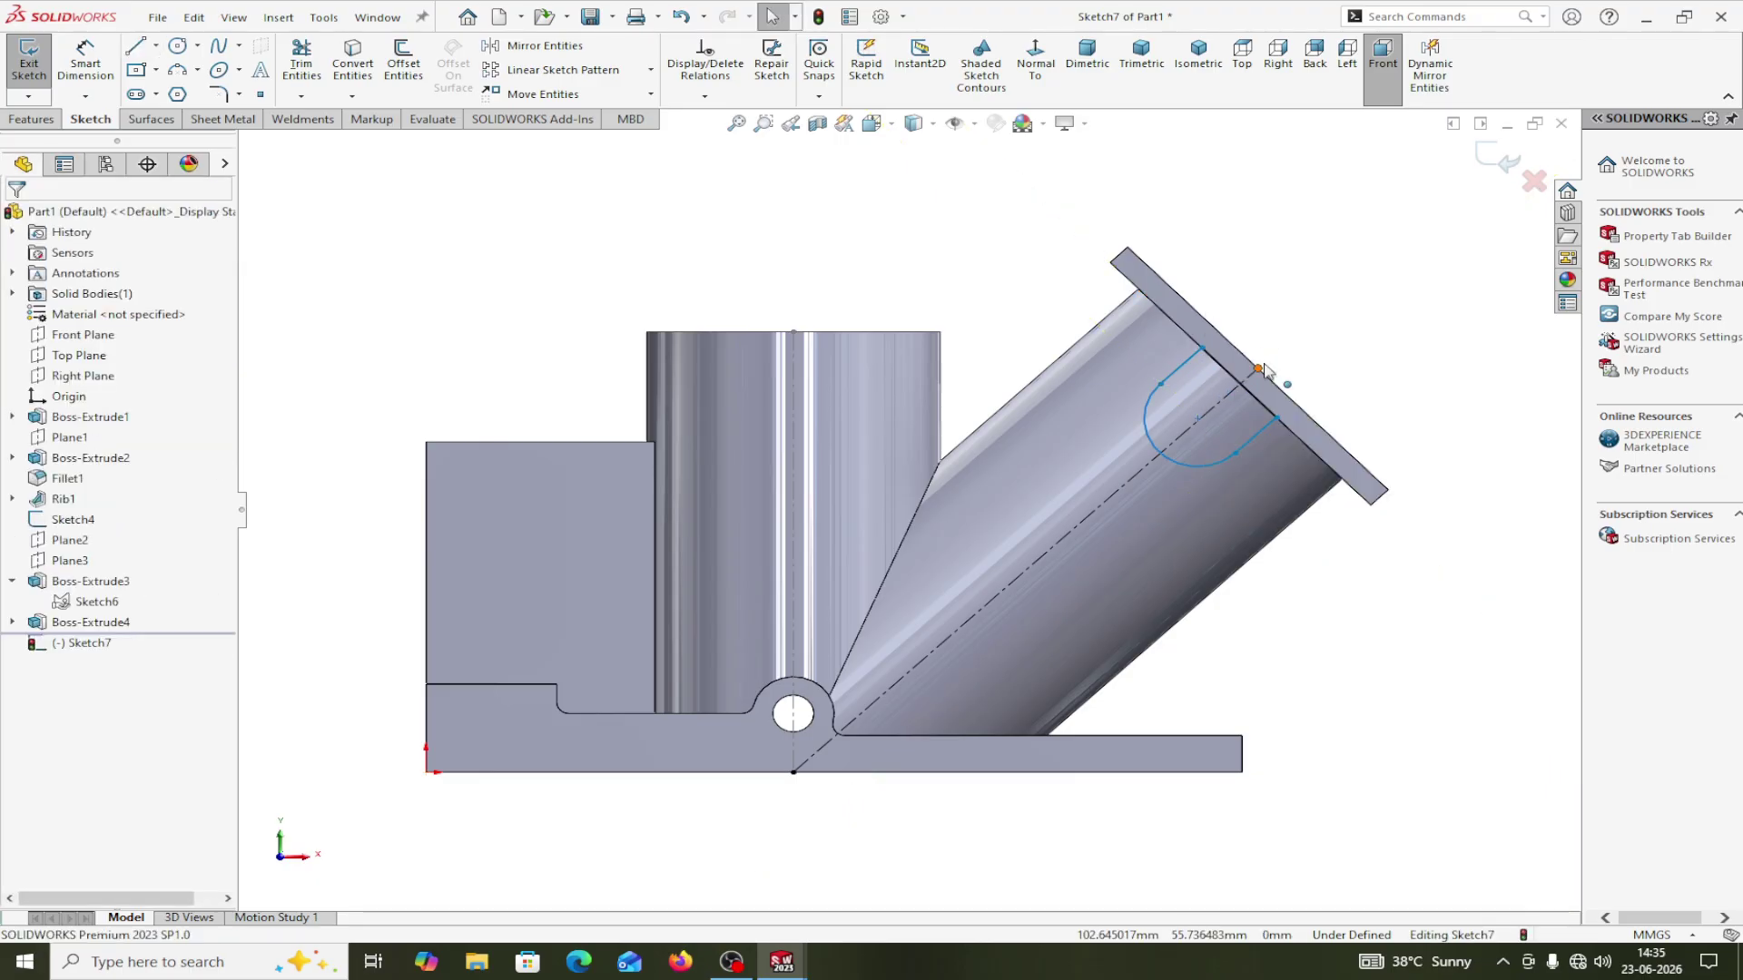
Make the U-profile's two straight sides symmetric about the angled centerline.
left_click(1180, 370)
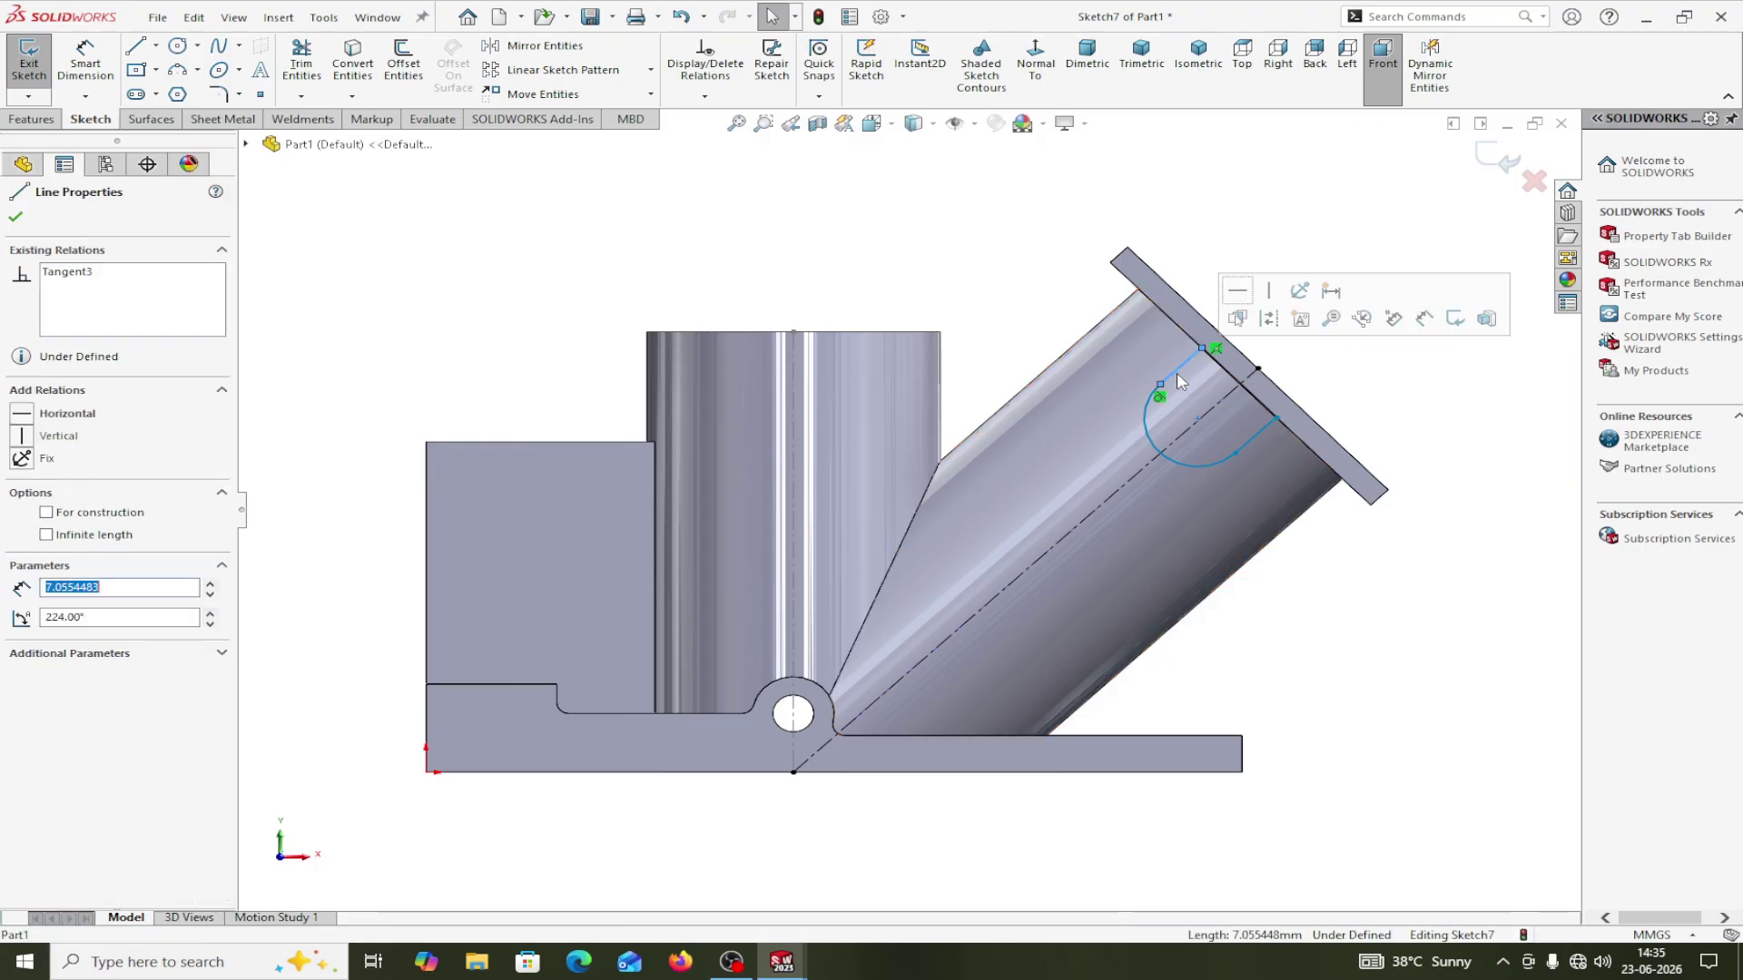
left_click(1209, 408, "ctrl")
left_click(1251, 445, "ctrl")
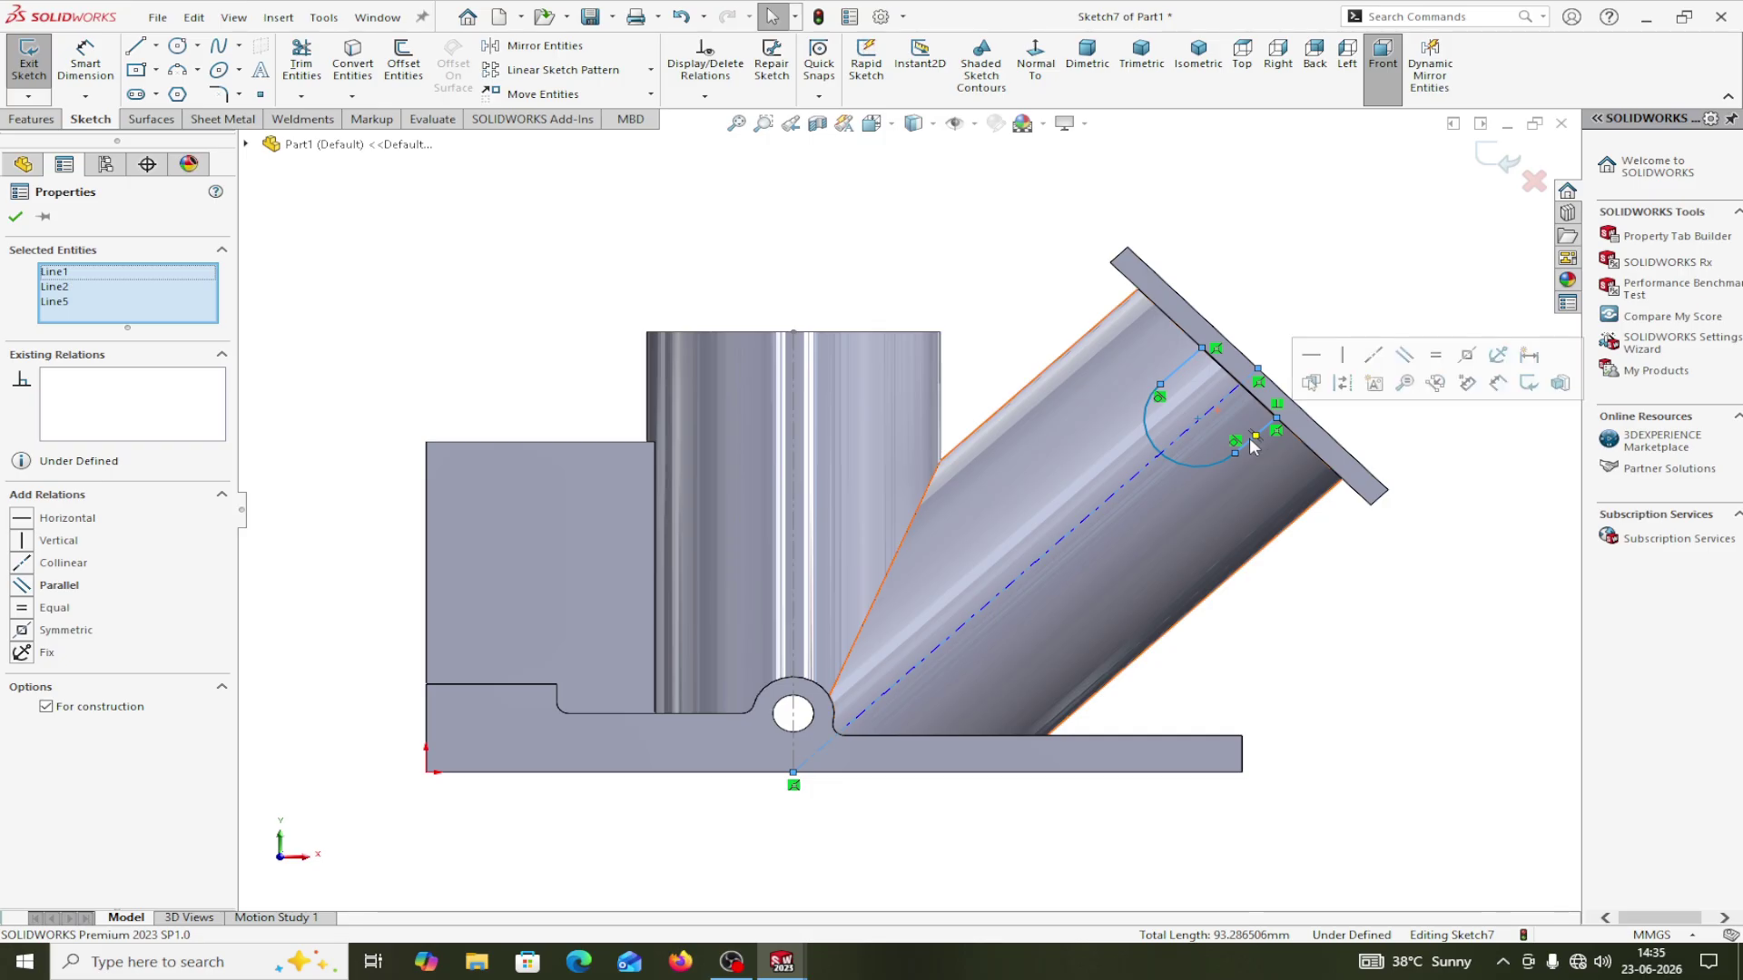
left_click(1468, 357)
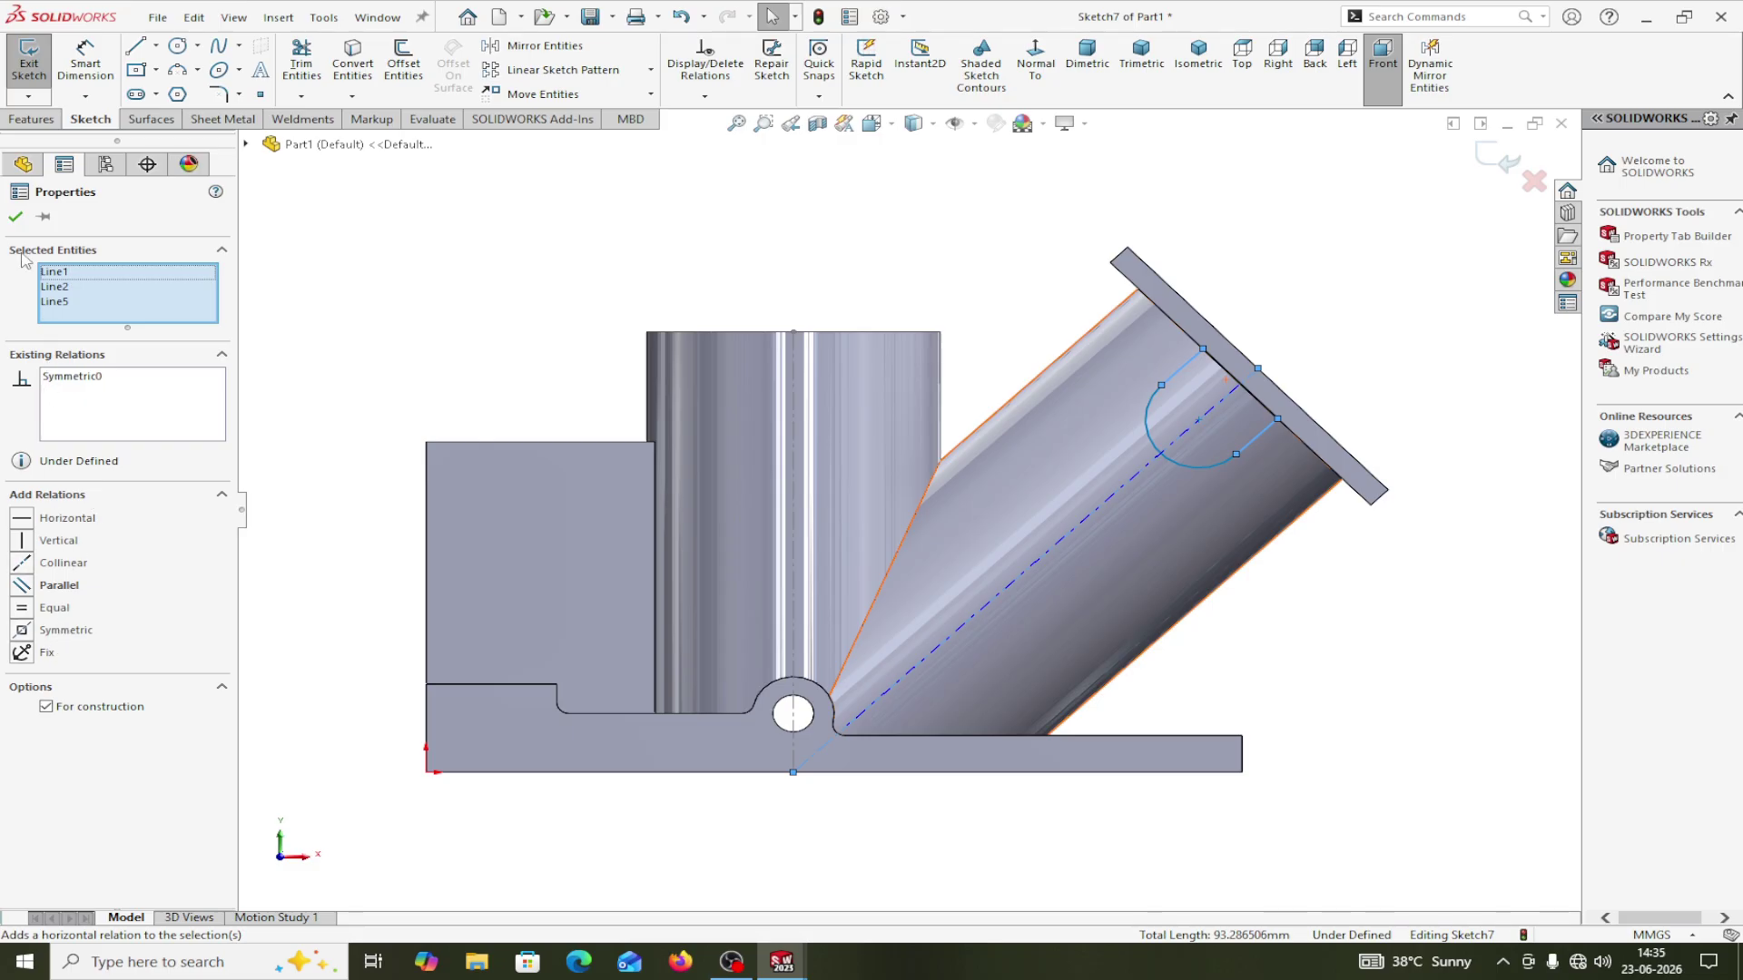
left_click(16, 218)
Dimension the U-profile's upper straight side to a length of 3 mm.
left_click(85, 62)
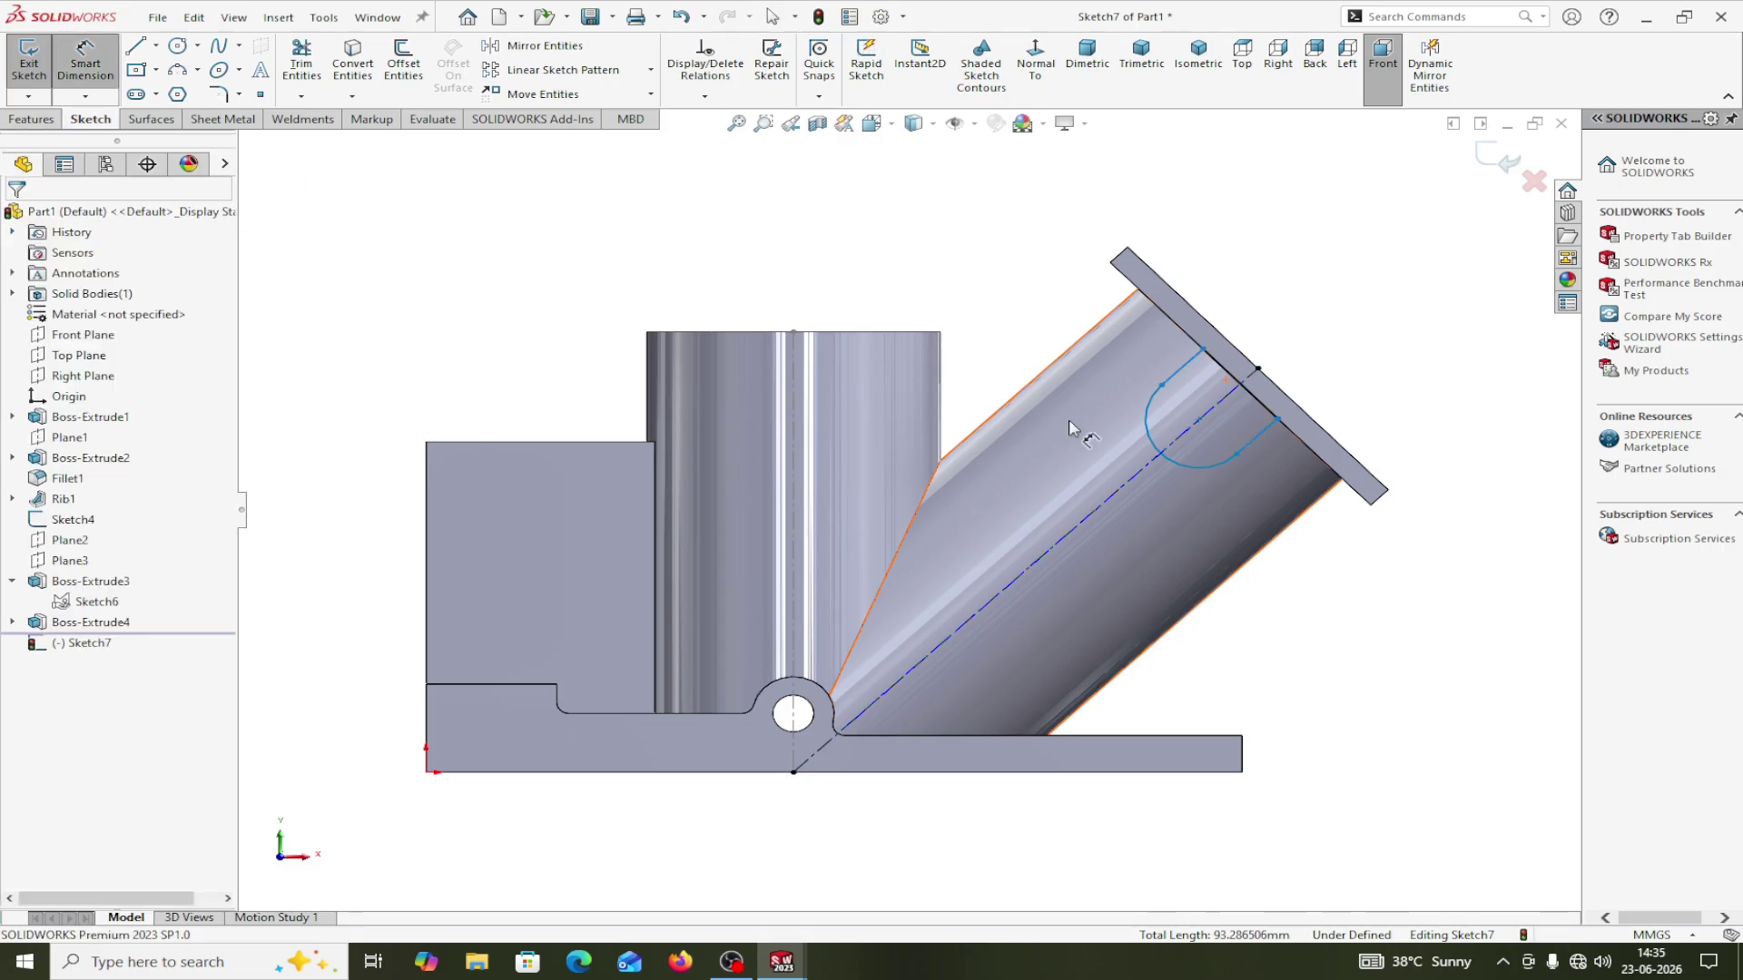
left_click(1162, 386)
left_click(1203, 349)
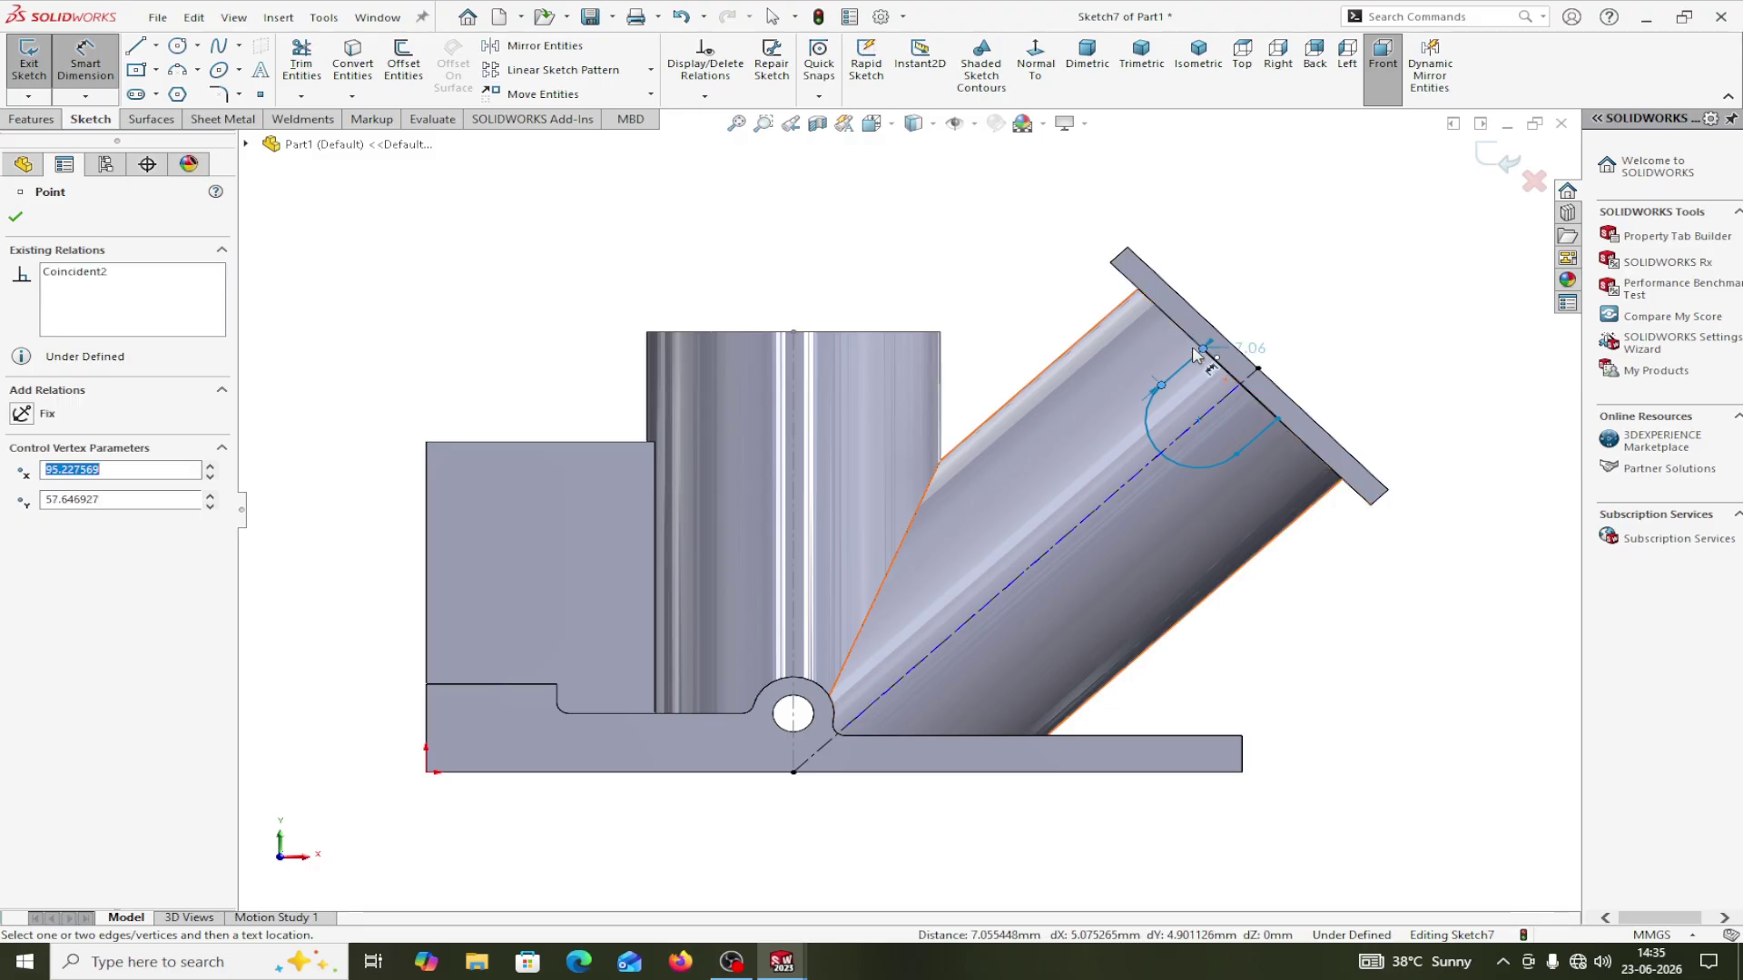
left_click(1113, 199)
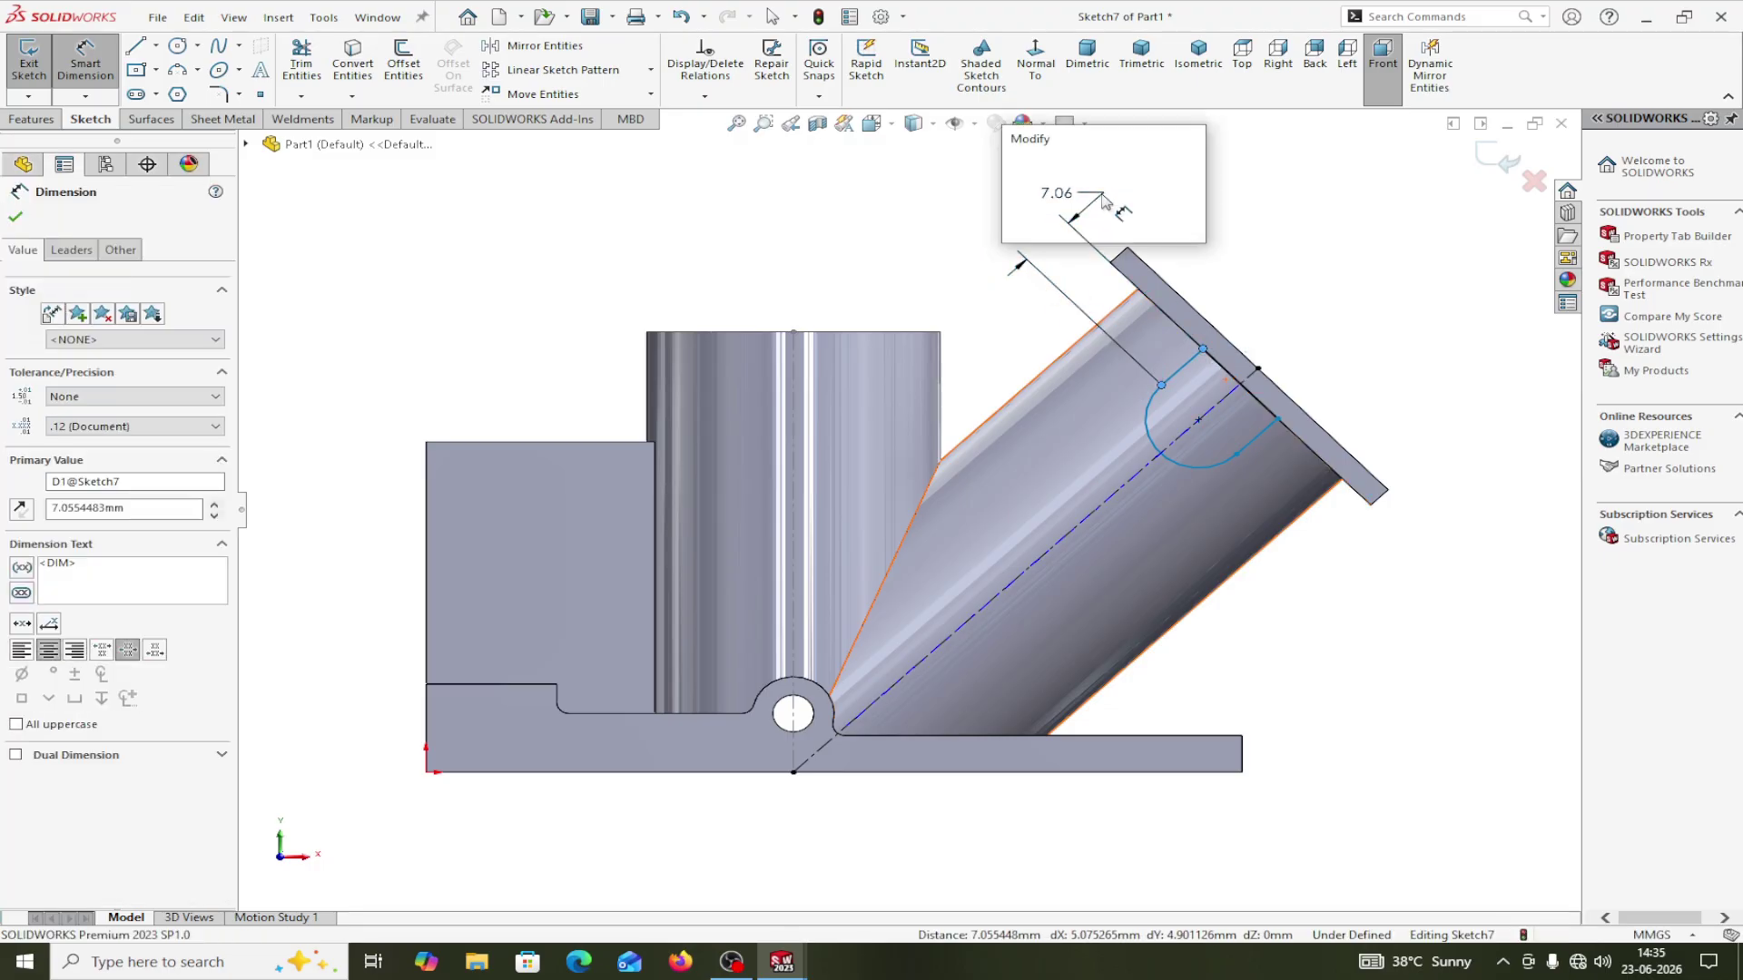
type("3")
left_click(1015, 168)
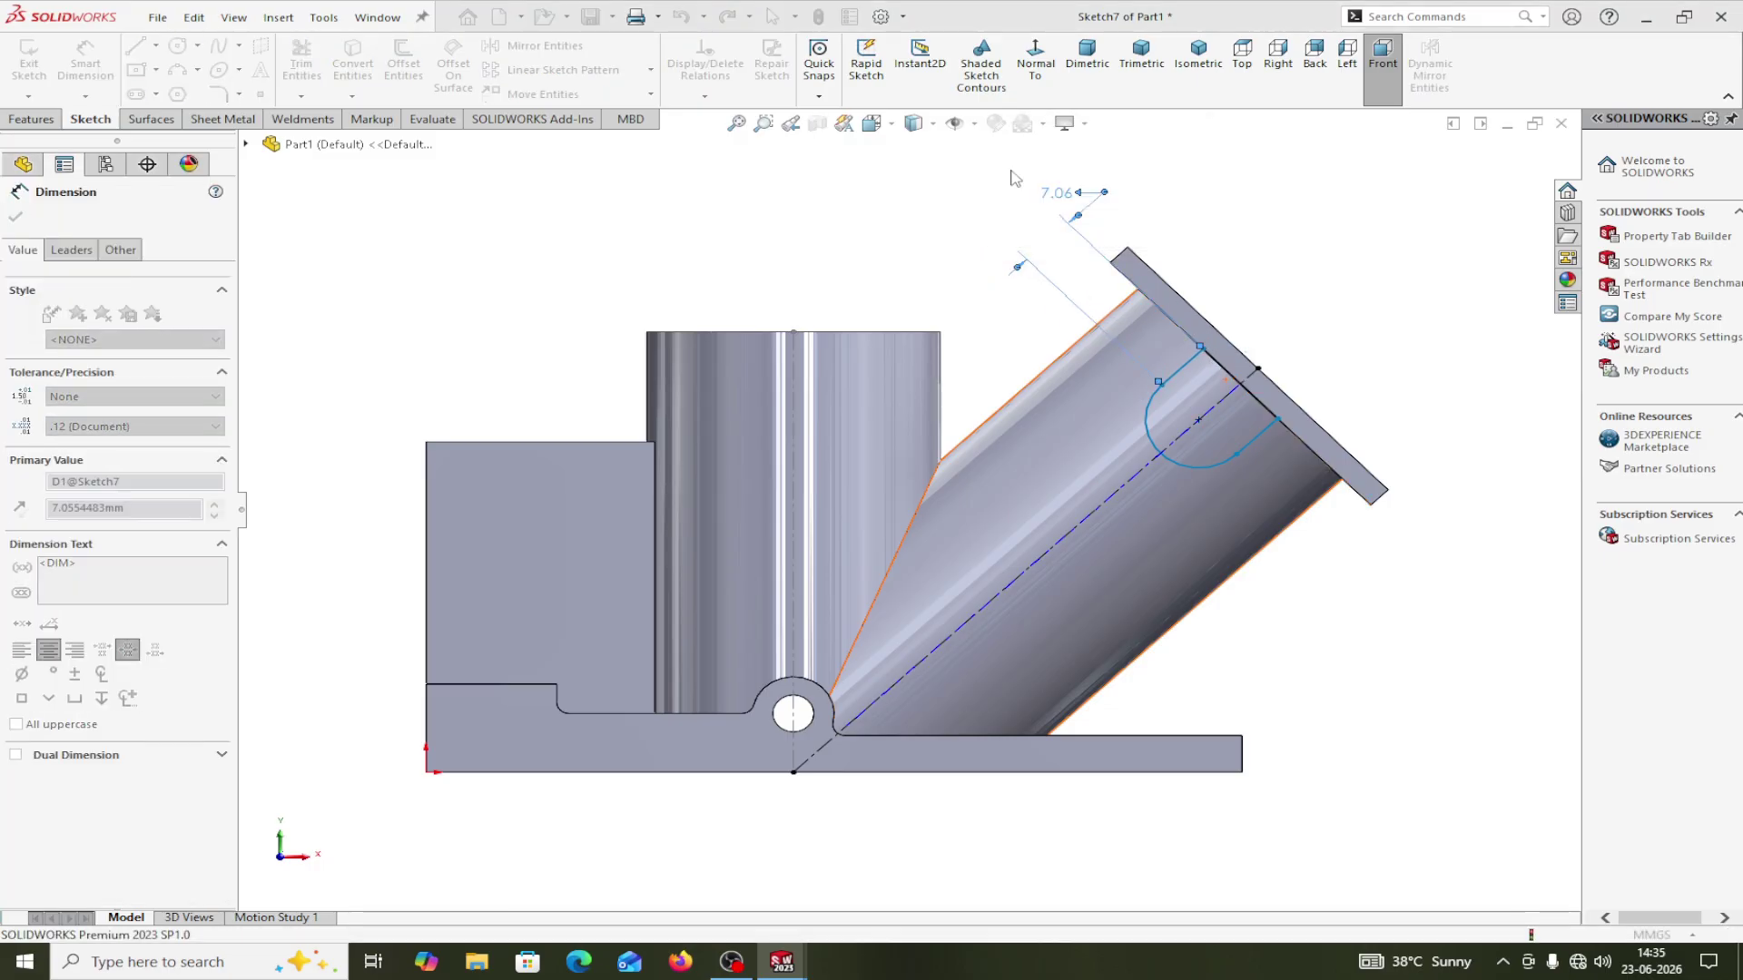
Dimension the U-profile's arc to a radius of 8 mm.
left_click(1235, 455)
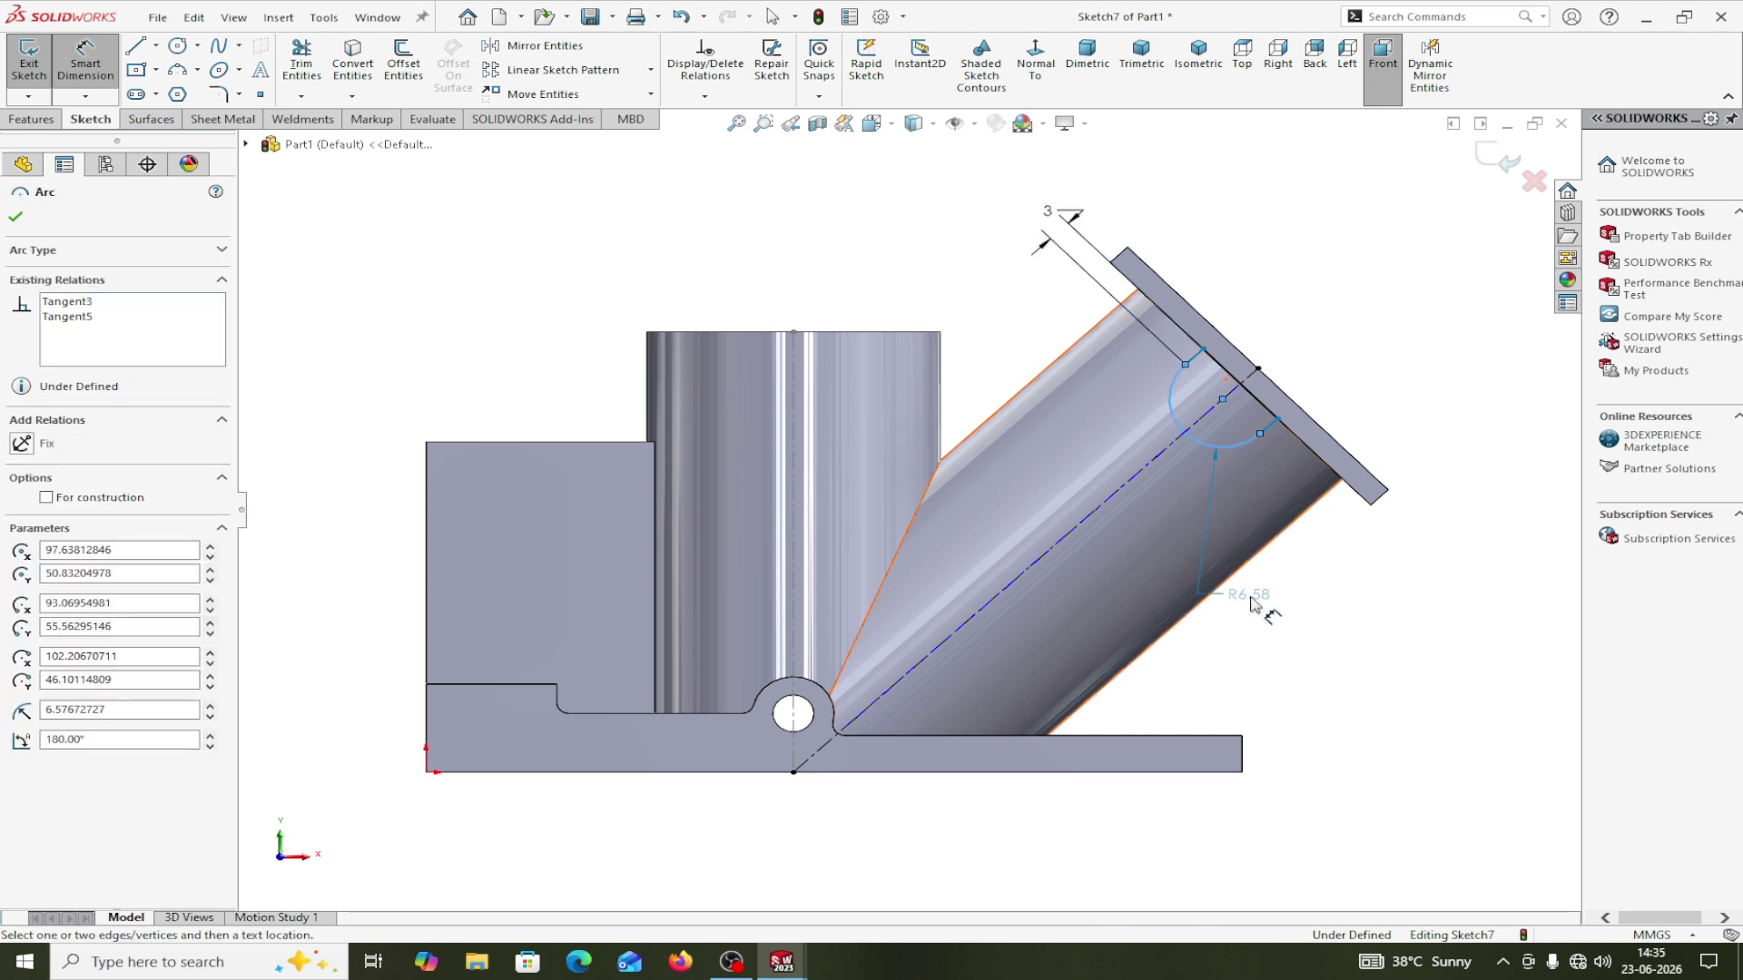
left_click(1235, 601)
type("8")
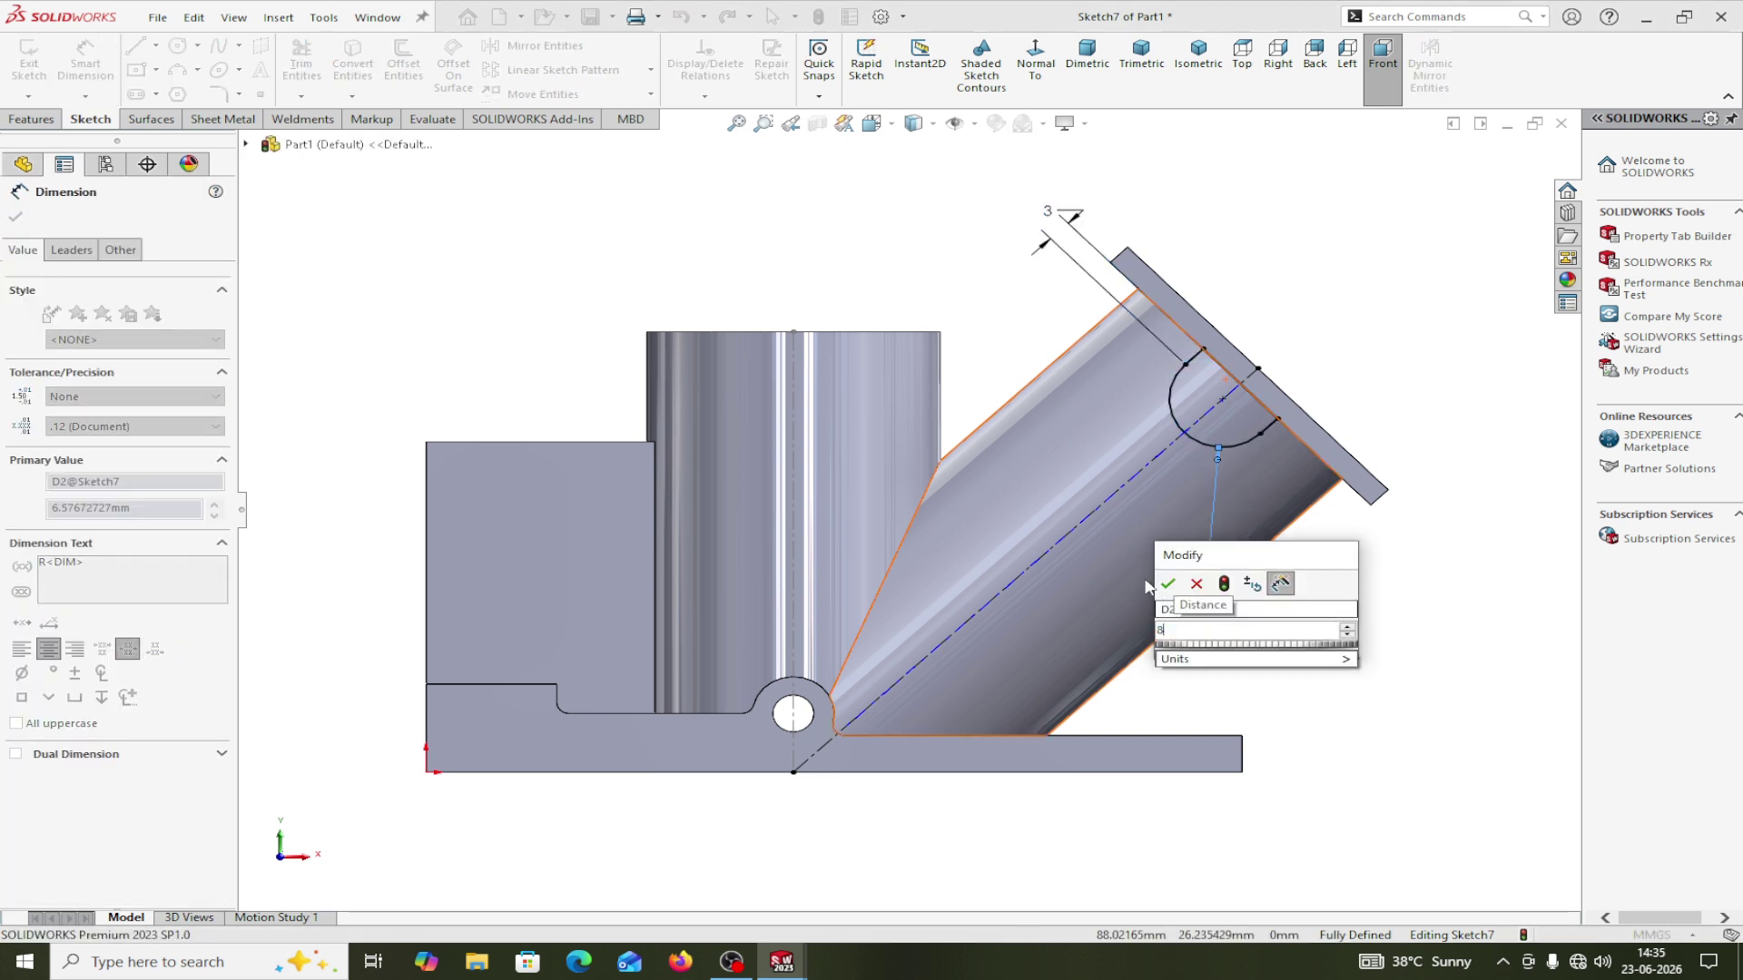
left_click(1167, 583)
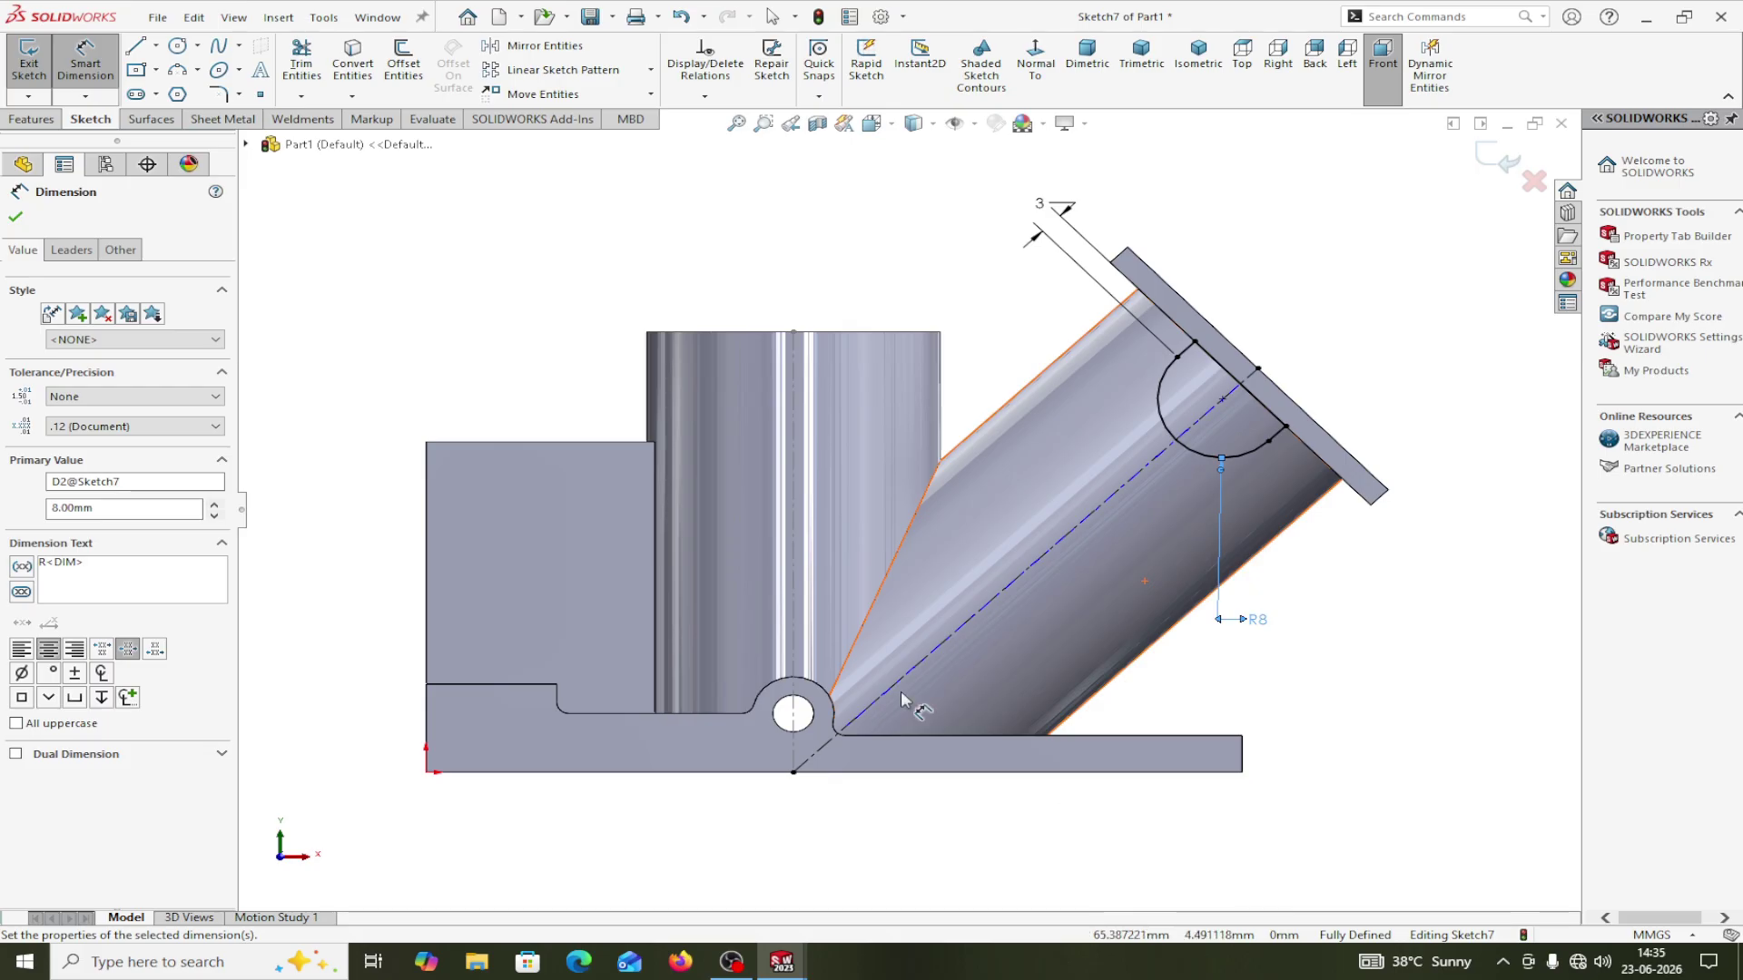
left_click(15, 218)
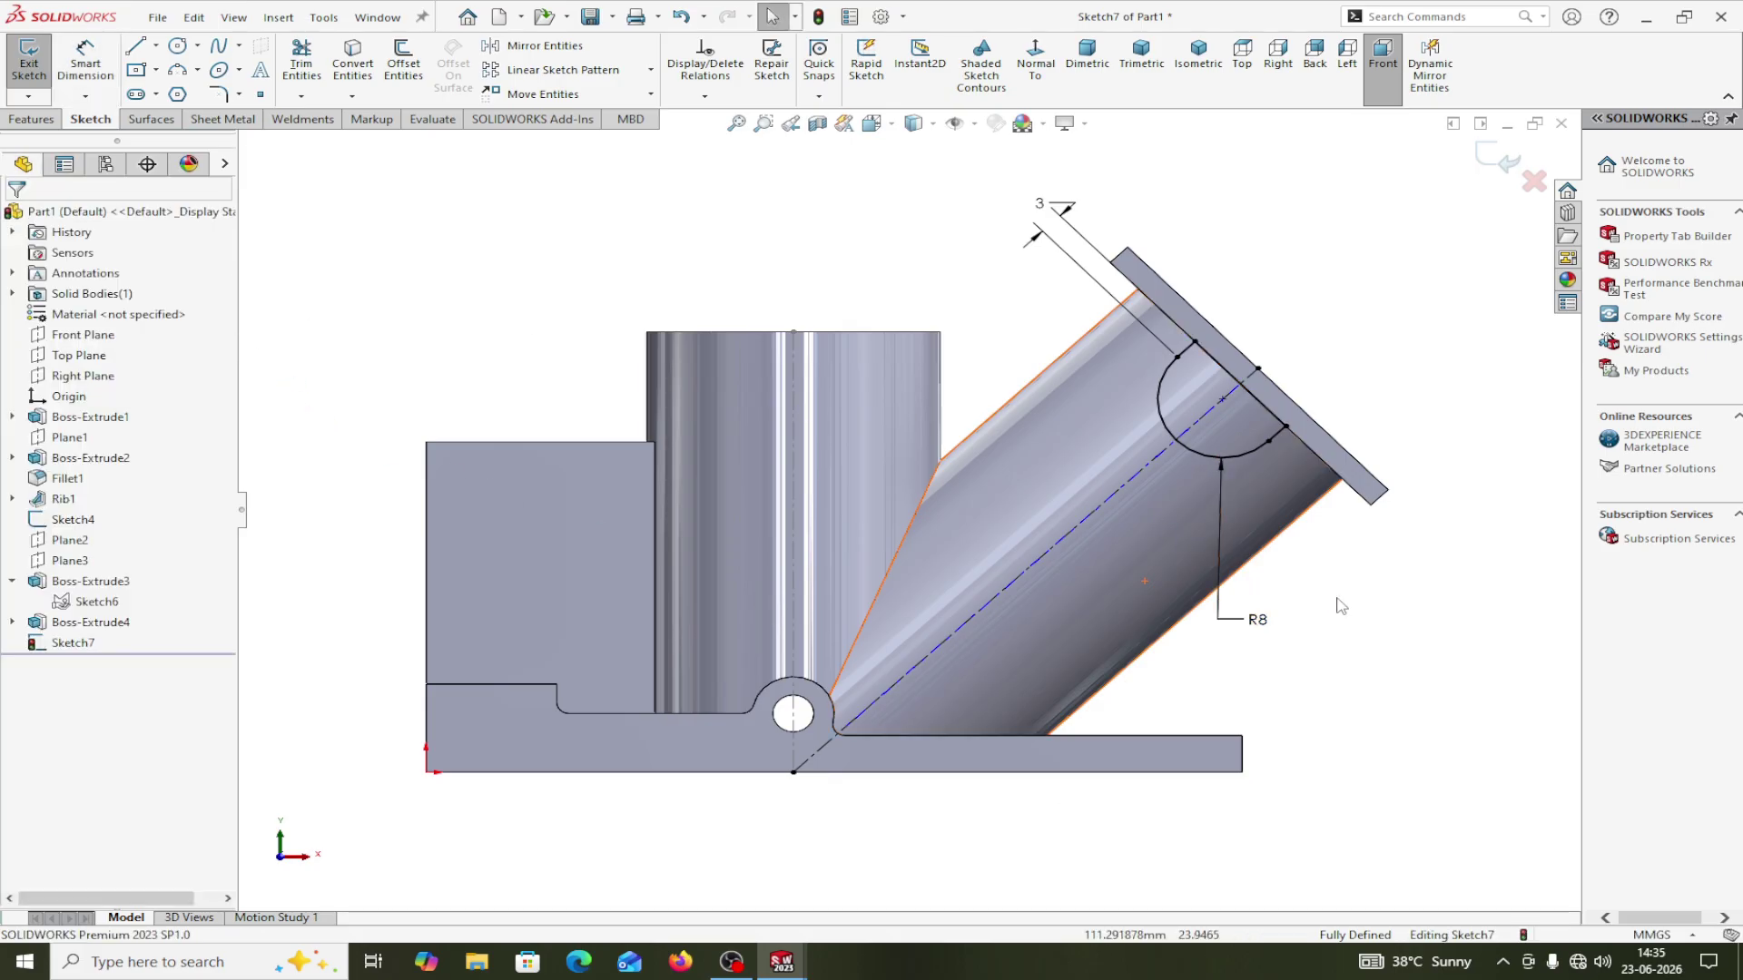
Extrude the U-profile beneath the angled flange Up To Surface, ending at the flange's opposite narrow side face, with the result merged.
left_click(31, 119)
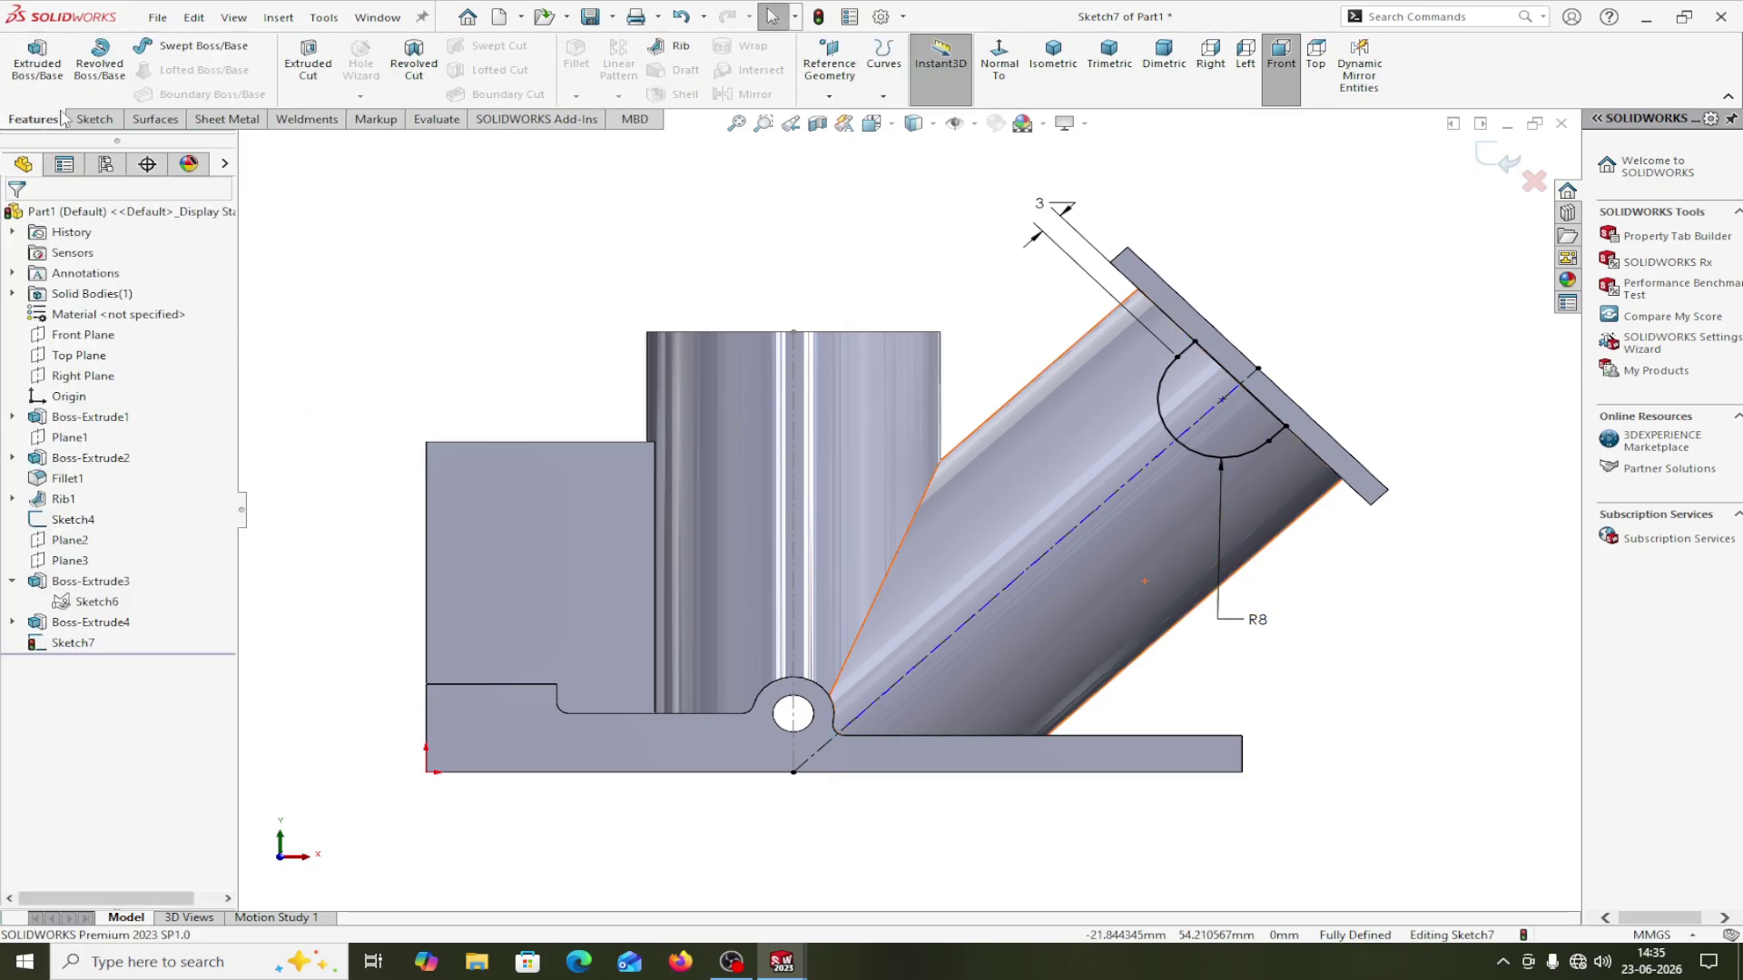
left_click(36, 62)
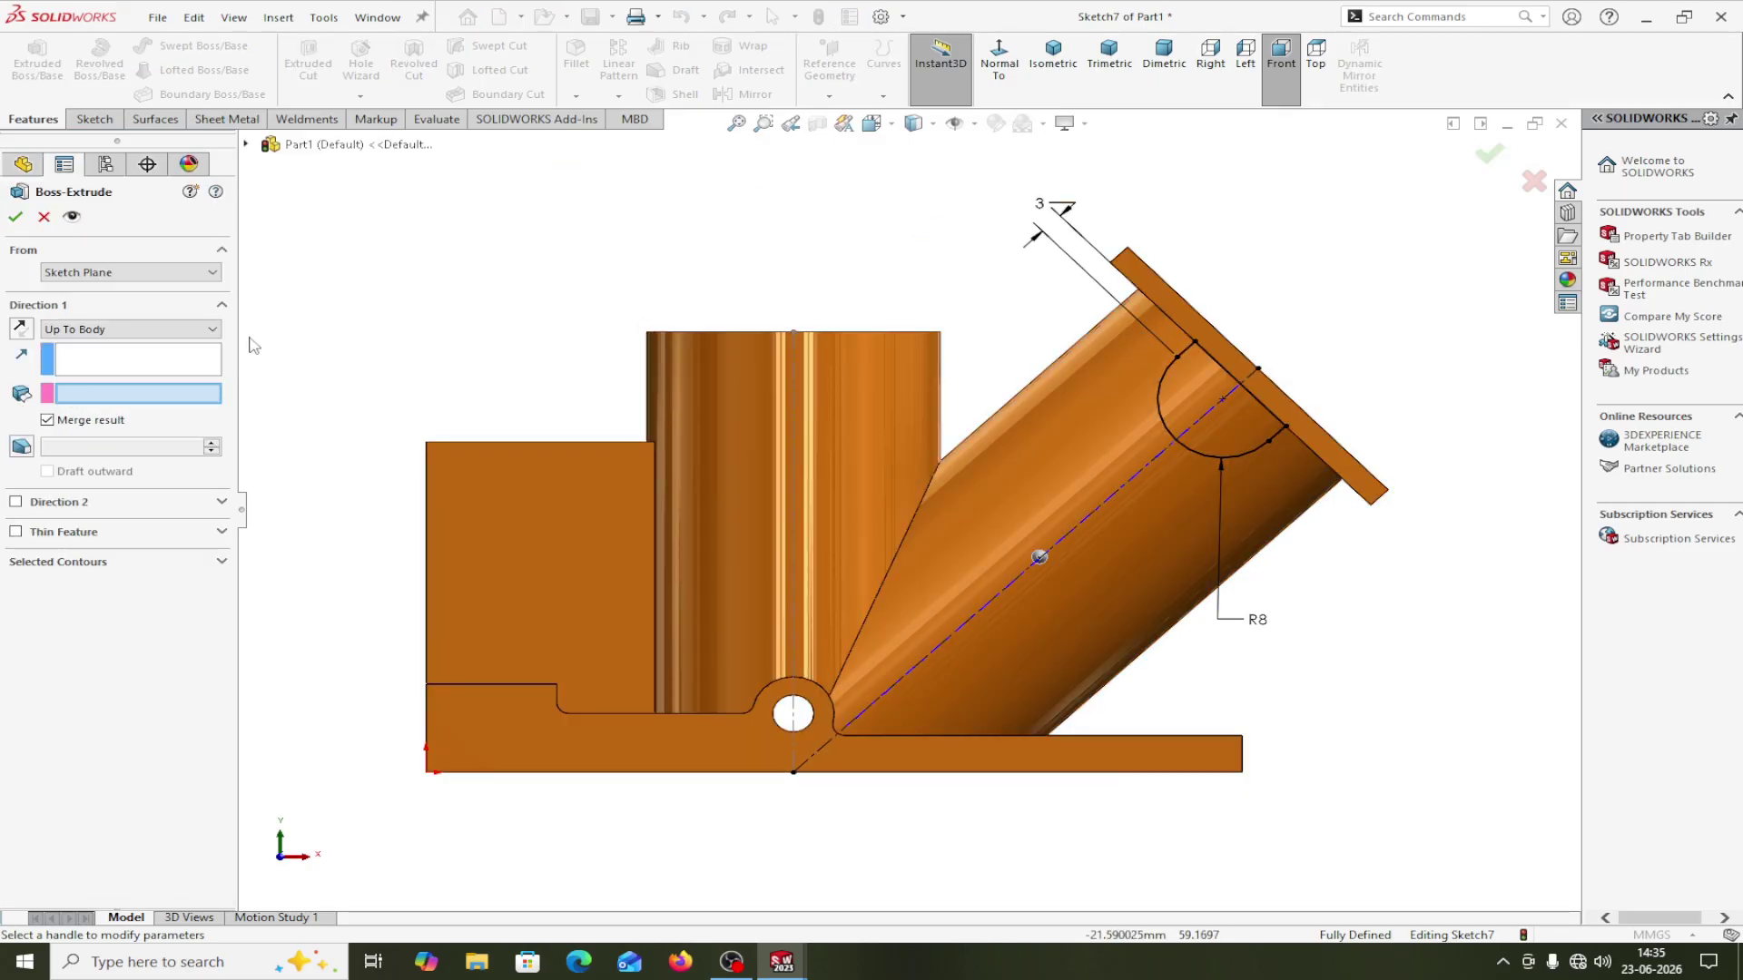
left_click(149, 330)
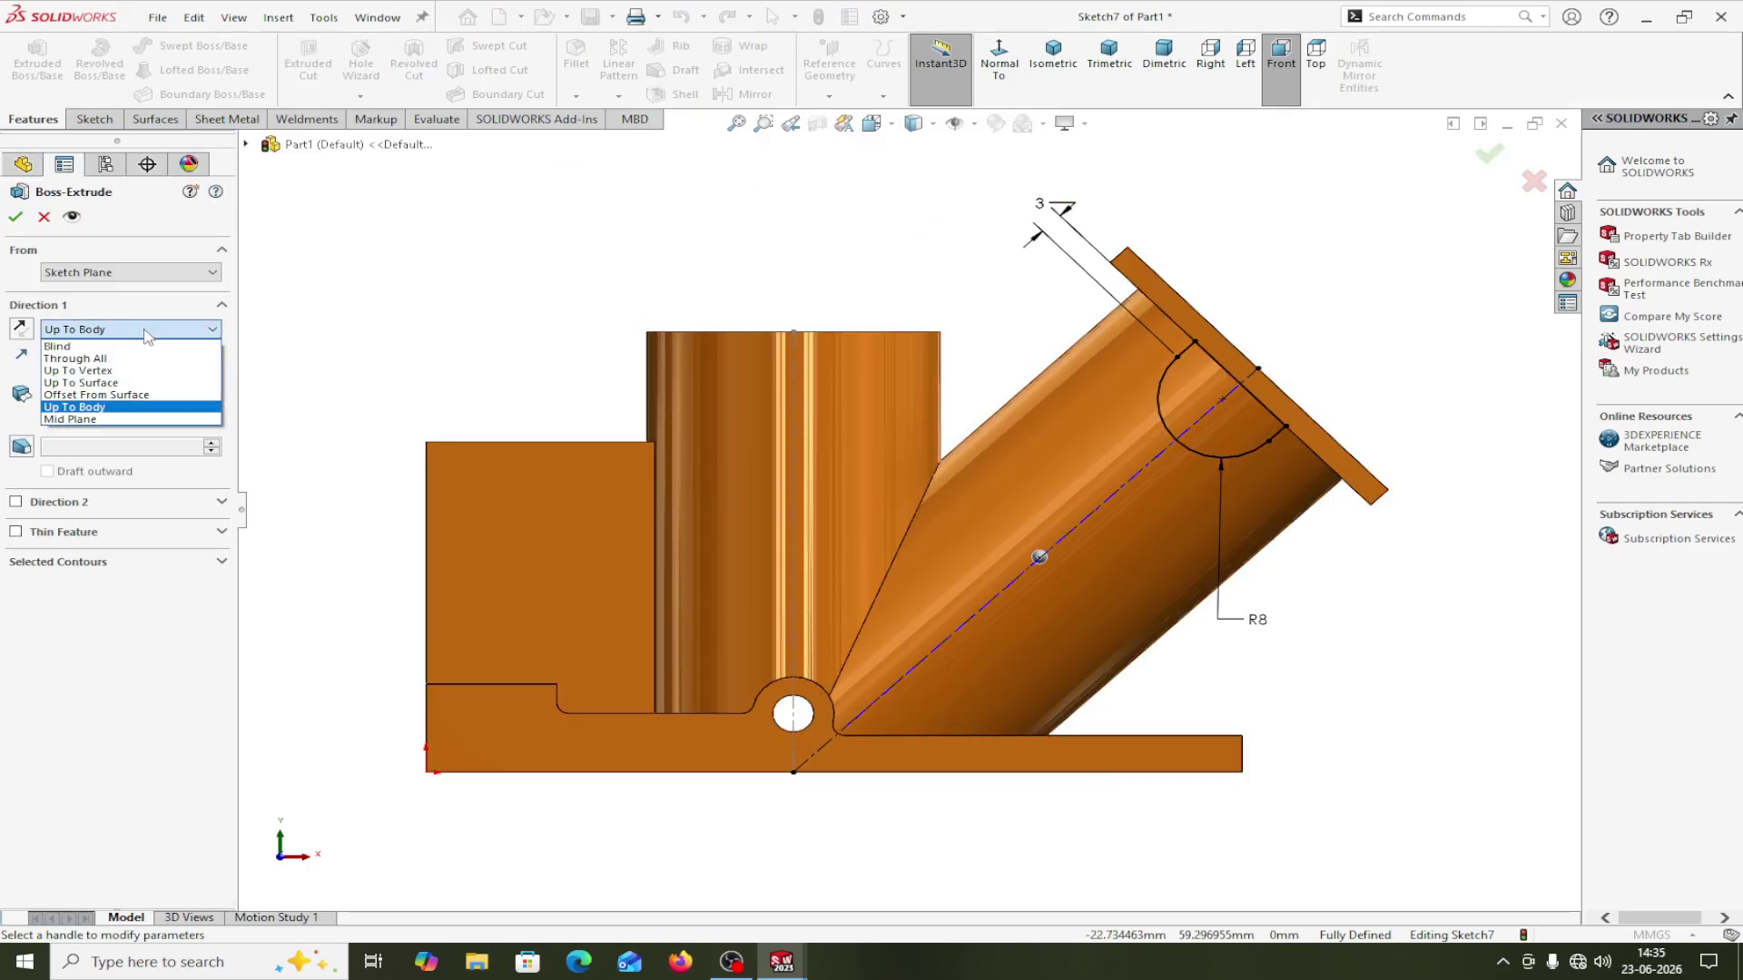
left_click(82, 382)
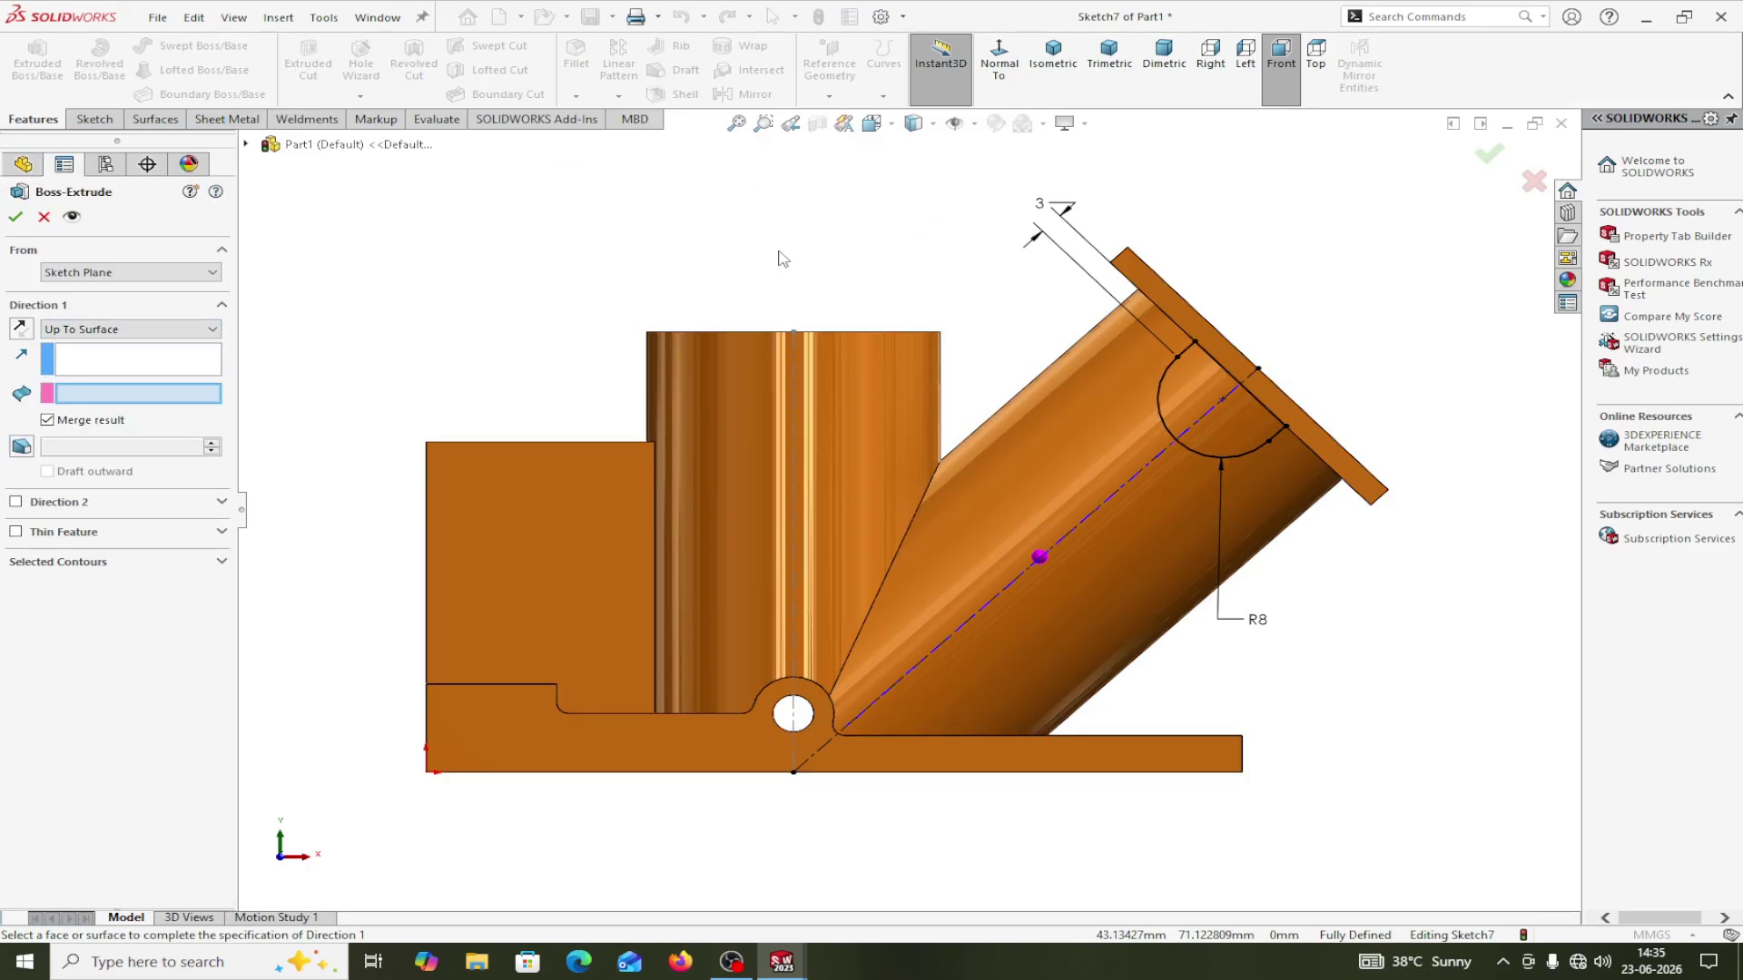
middle_click_drag(476, 307, 375, 371)
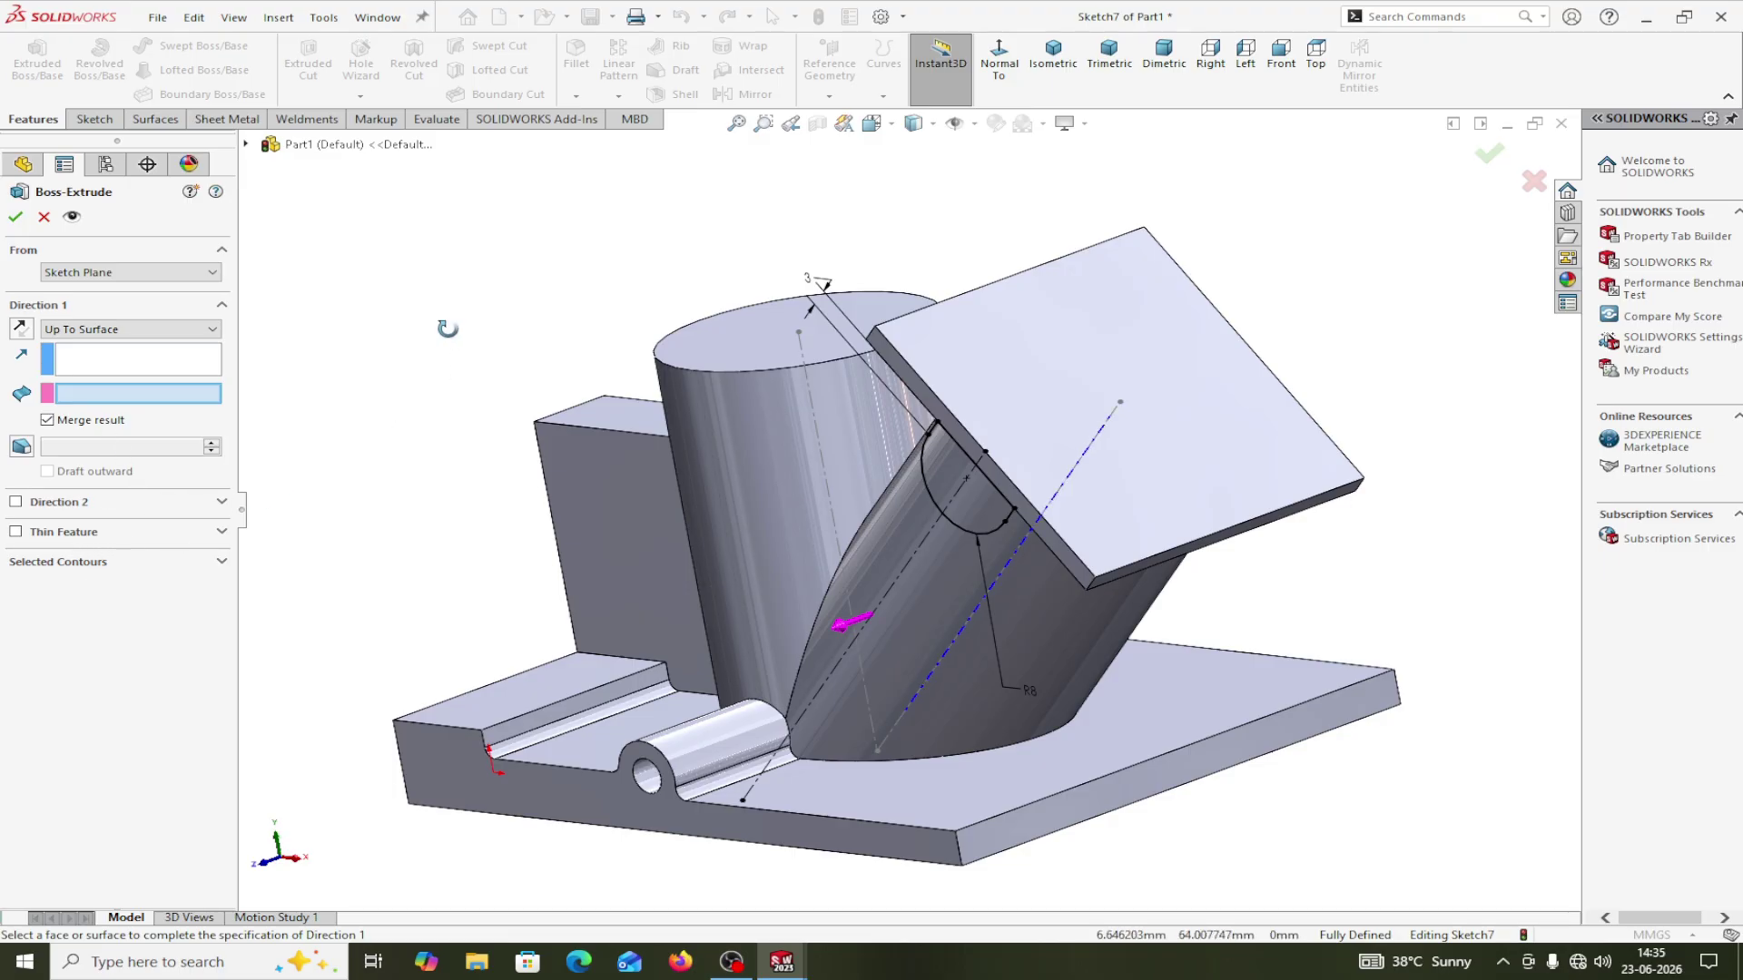
mouse_move(441, 325)
middle_mouse_down()
mouse_move(481, 322)
mouse_move(471, 288)
mouse_move(462, 315)
middle_mouse_up()
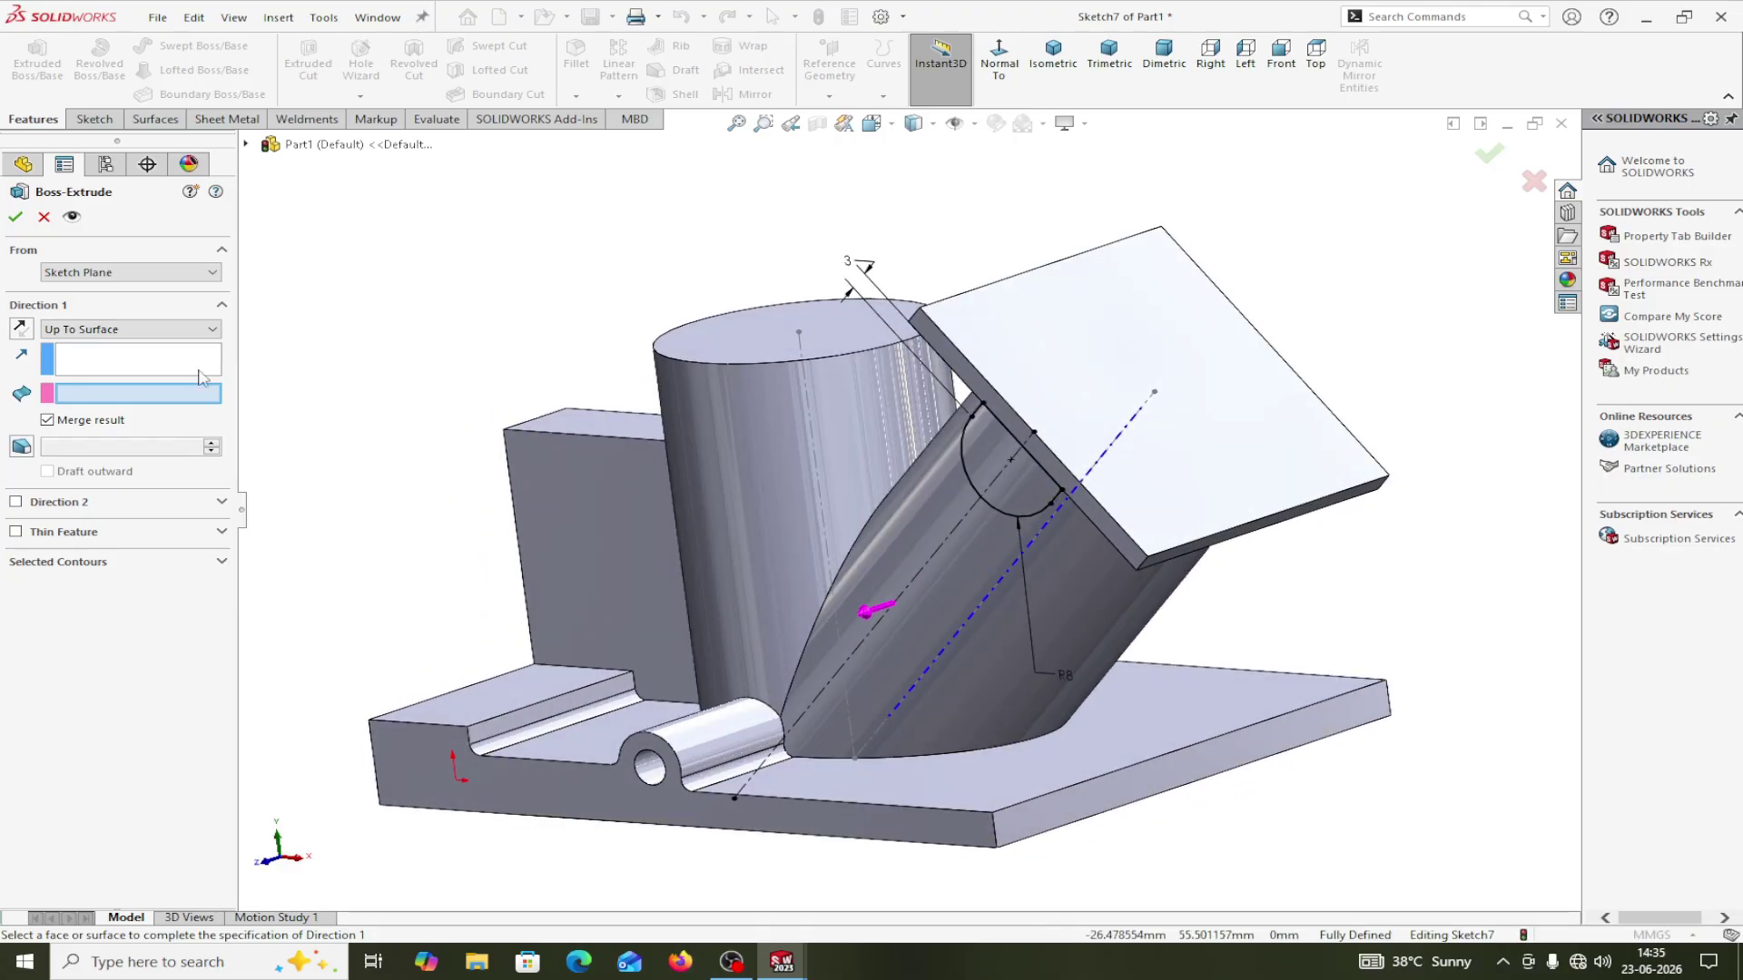
middle_click_drag(1370, 338, 1139, 370)
left_click(742, 417)
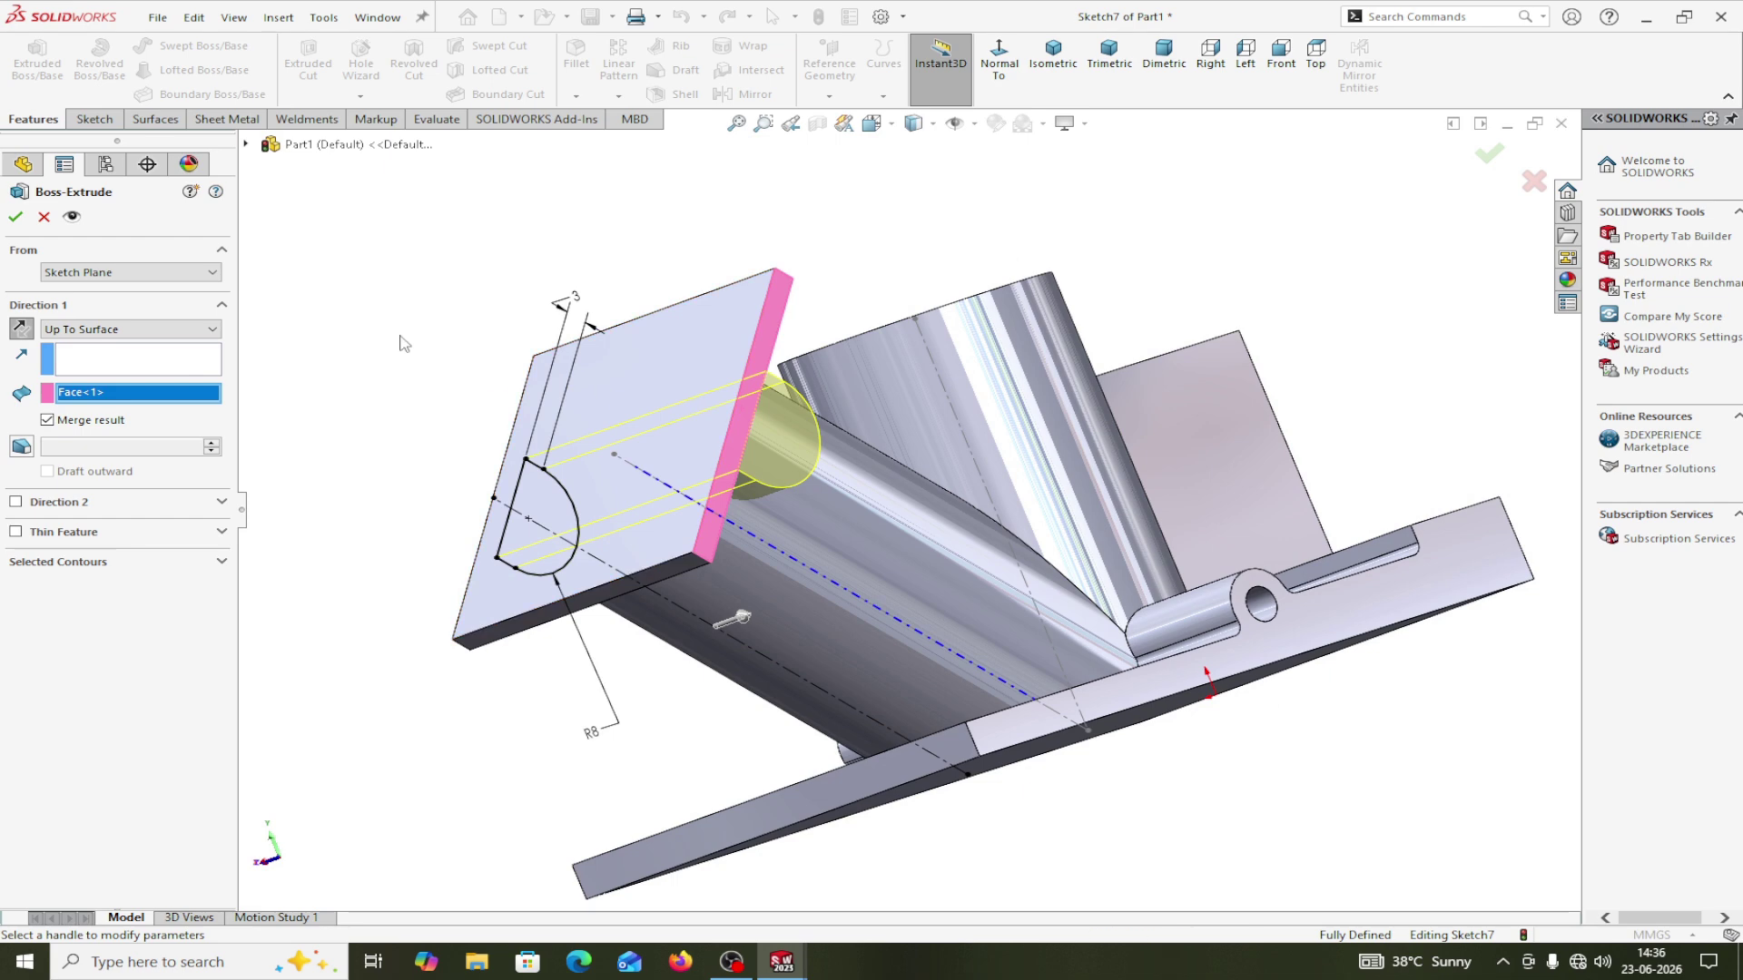
left_click(18, 218)
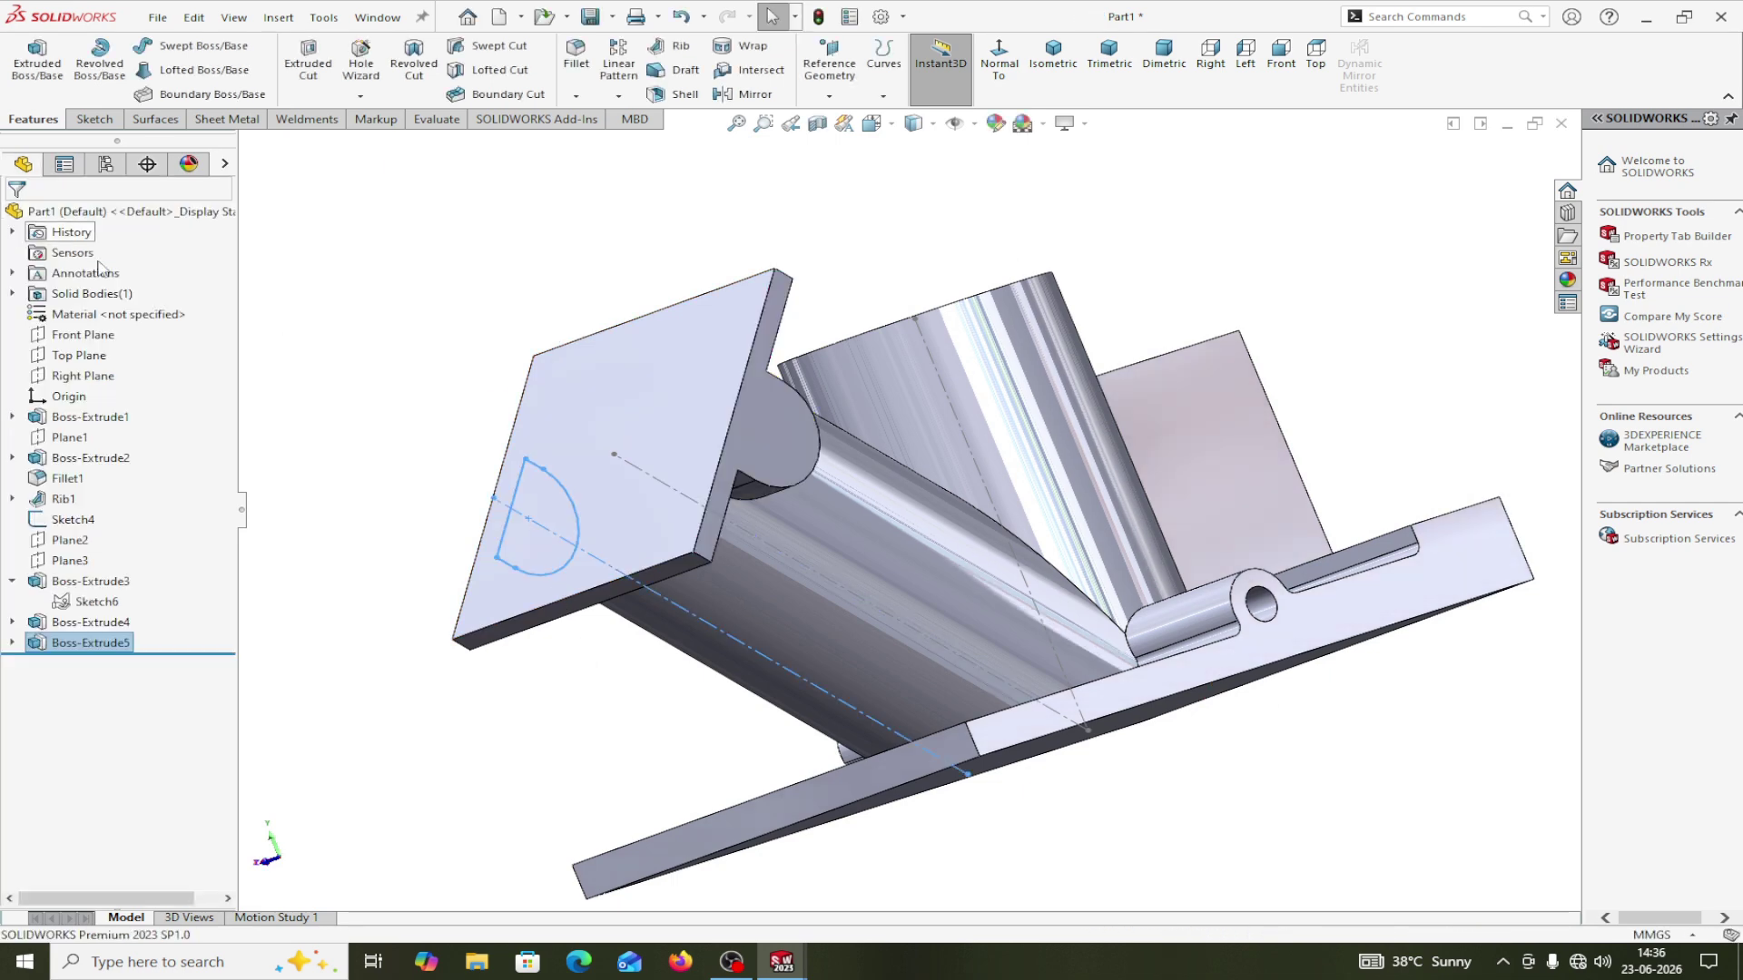
Start a constant-size fillet with multiple radii enabled, ready for picking the edges.
middle_click_drag(374, 313, 659, 243)
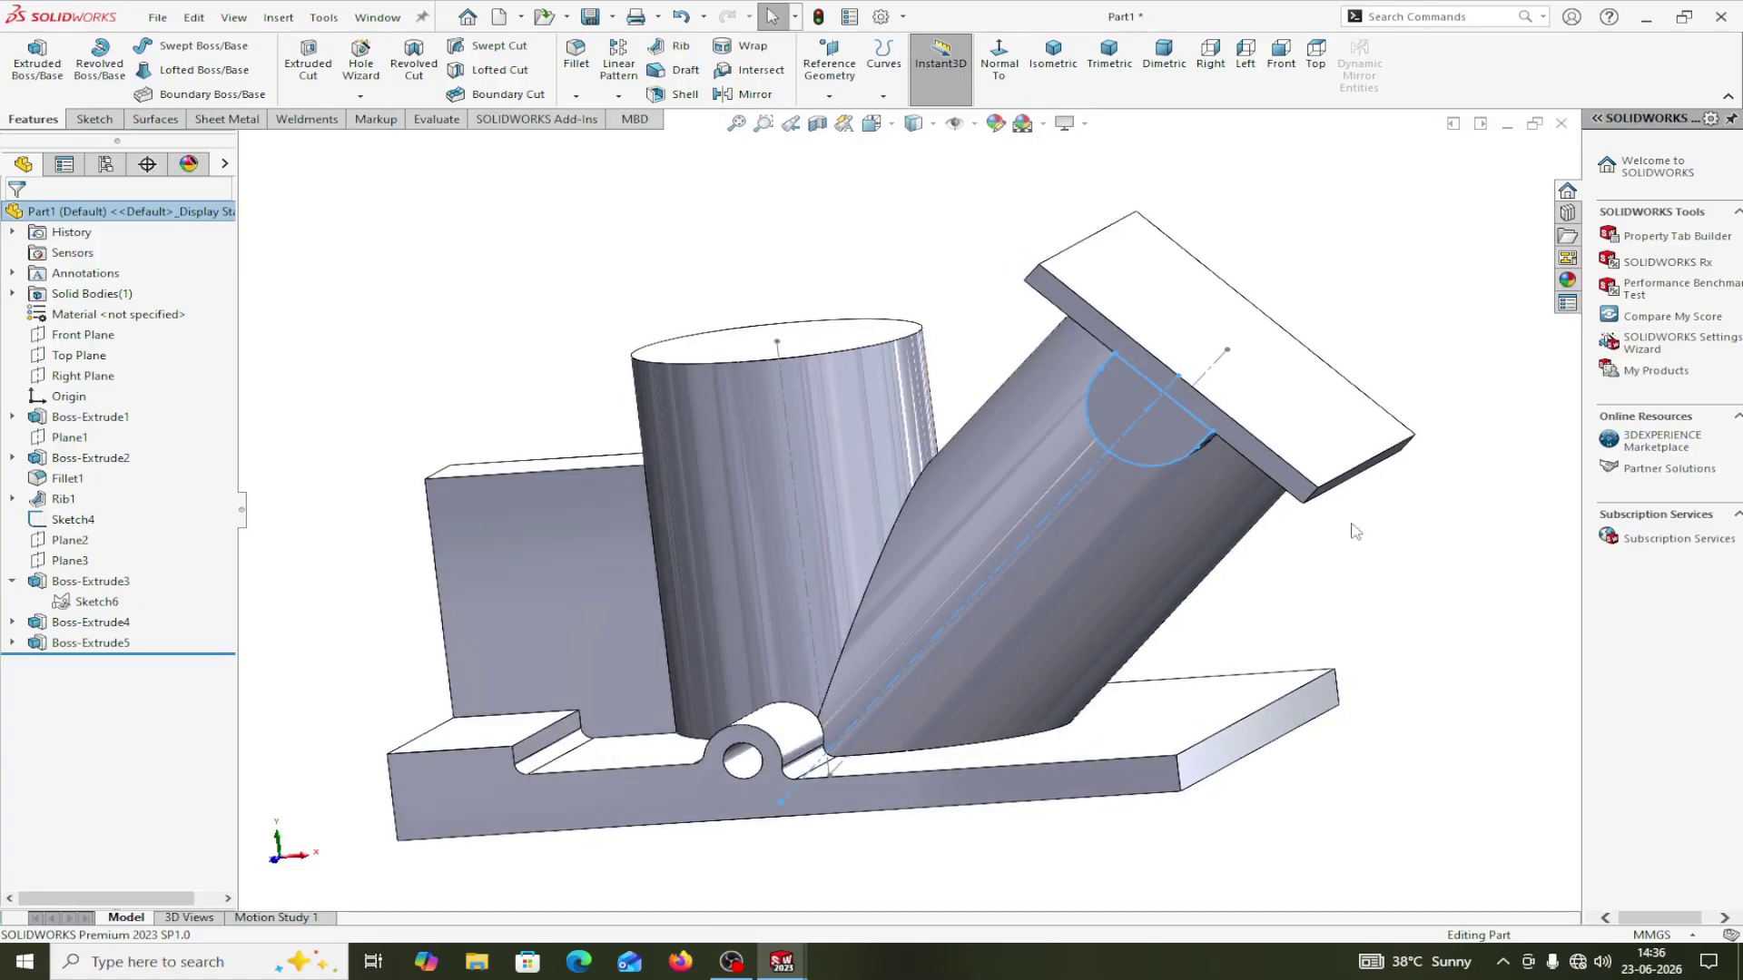
scroll(1353, 545, "down", 3)
middle_click_drag(1279, 544, 1168, 587)
scroll(1157, 533, "up", 3)
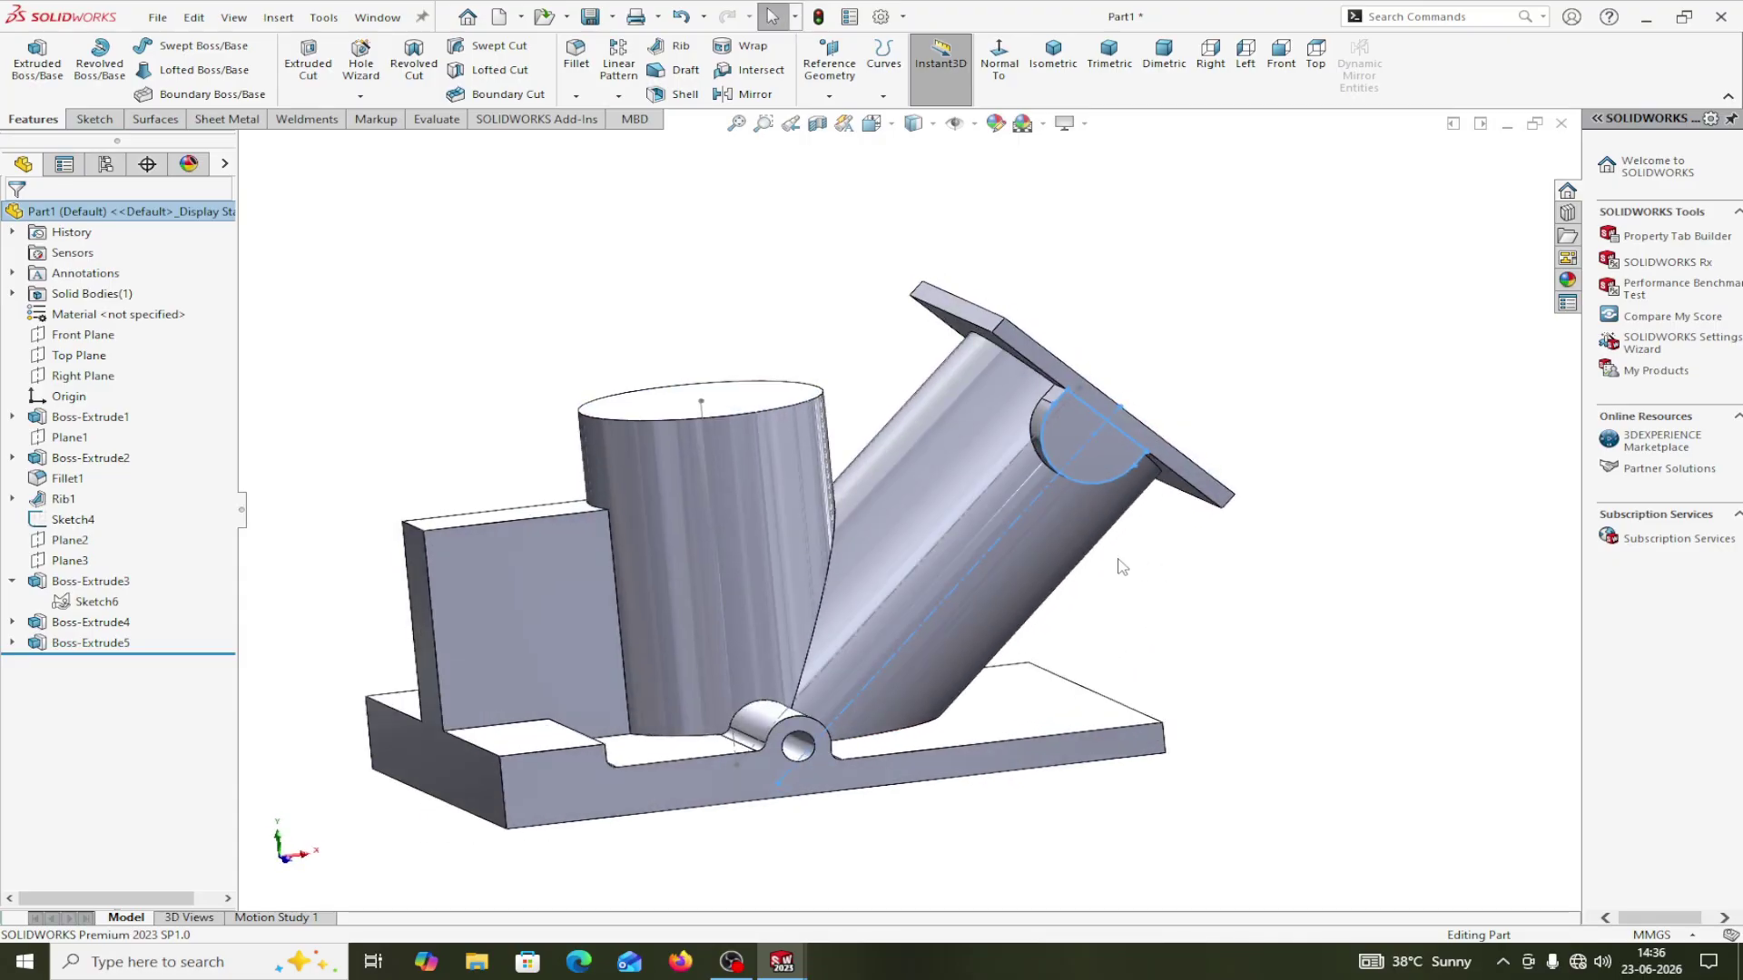
left_click(575, 97)
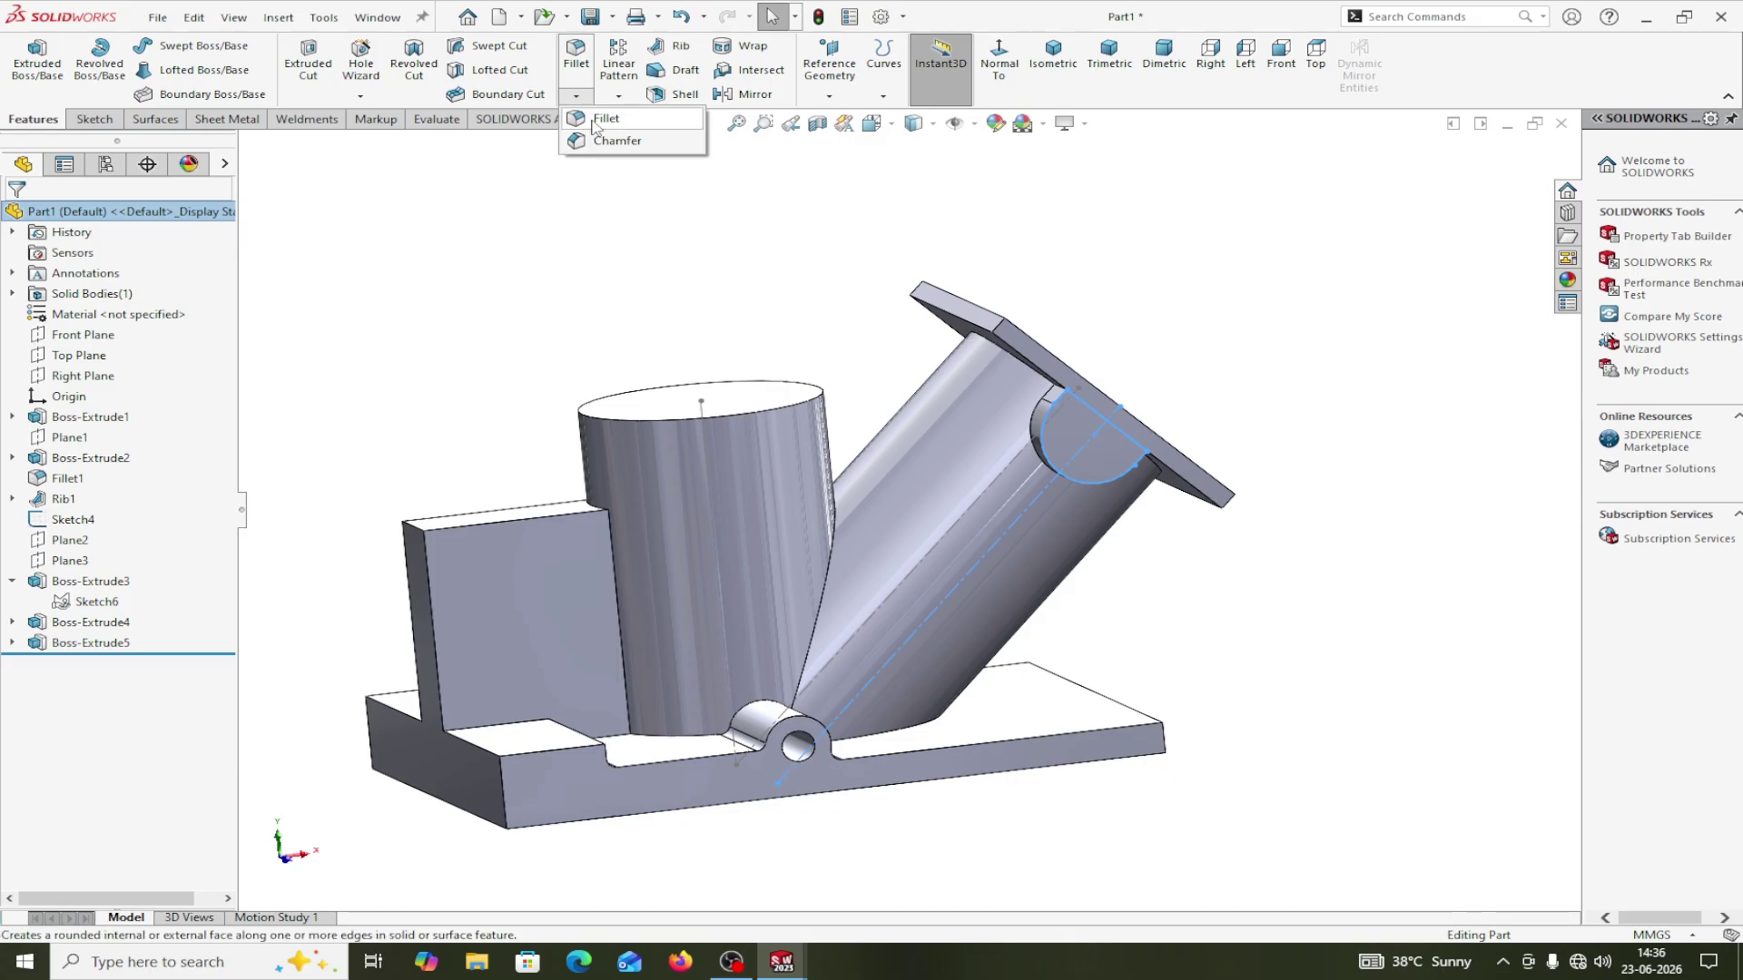
left_click(601, 119)
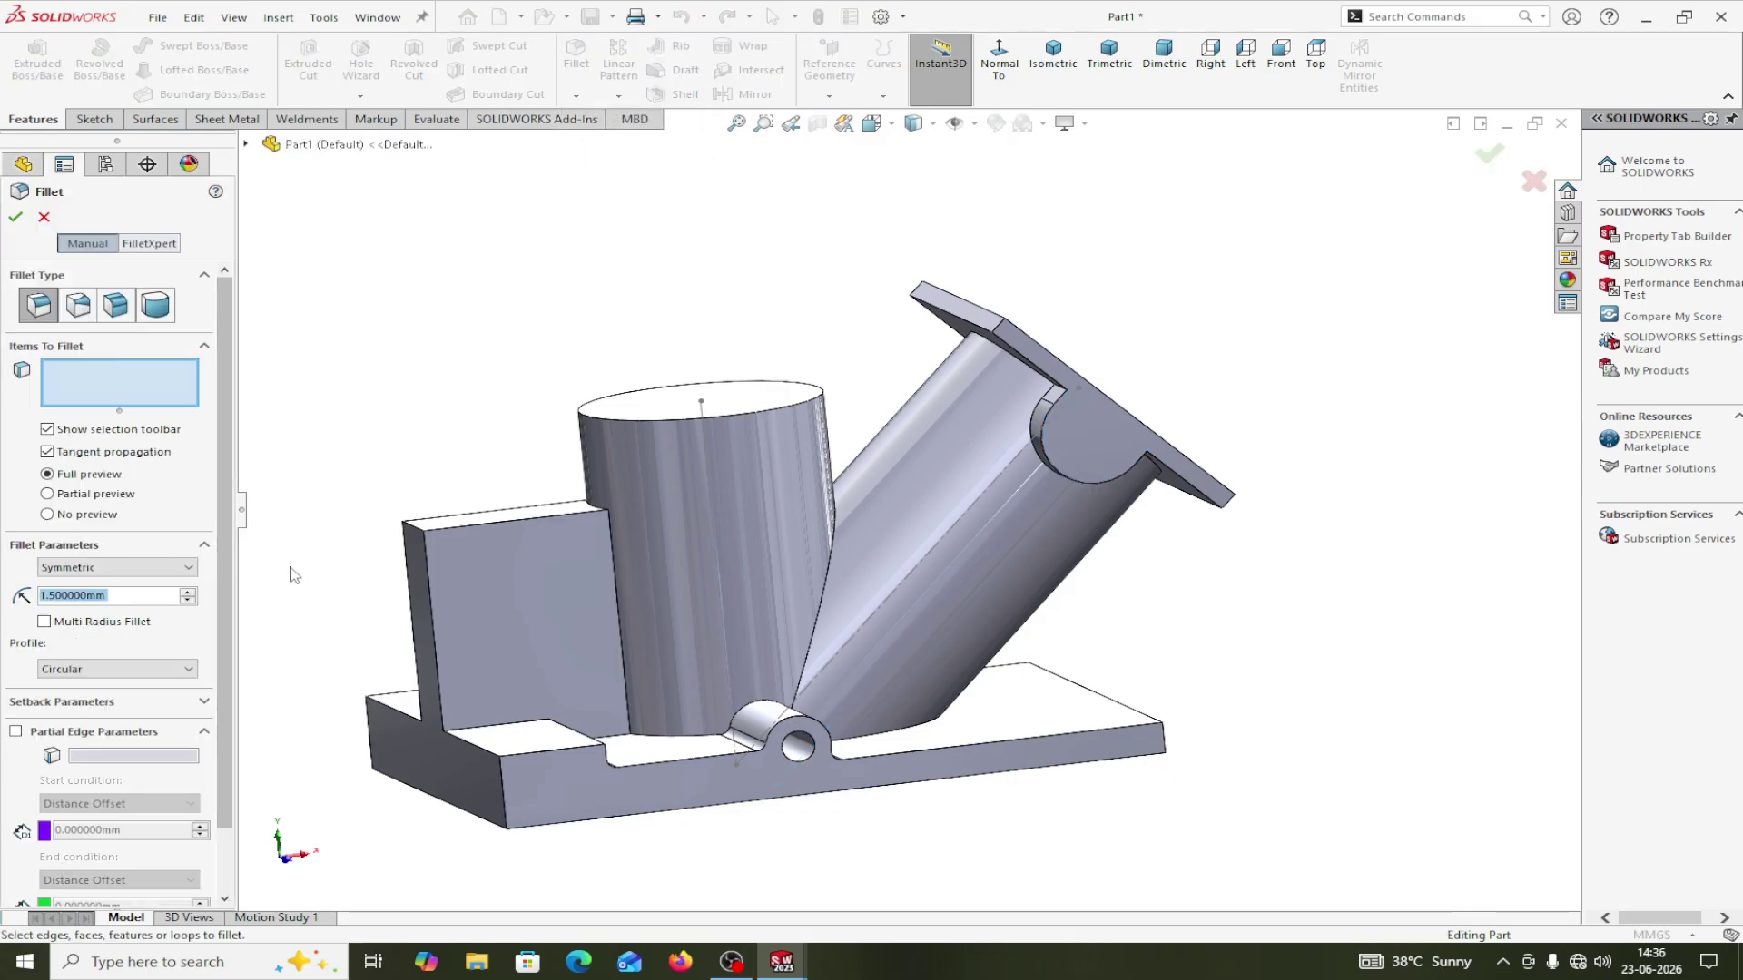
left_click(114, 598)
double_click(98, 597)
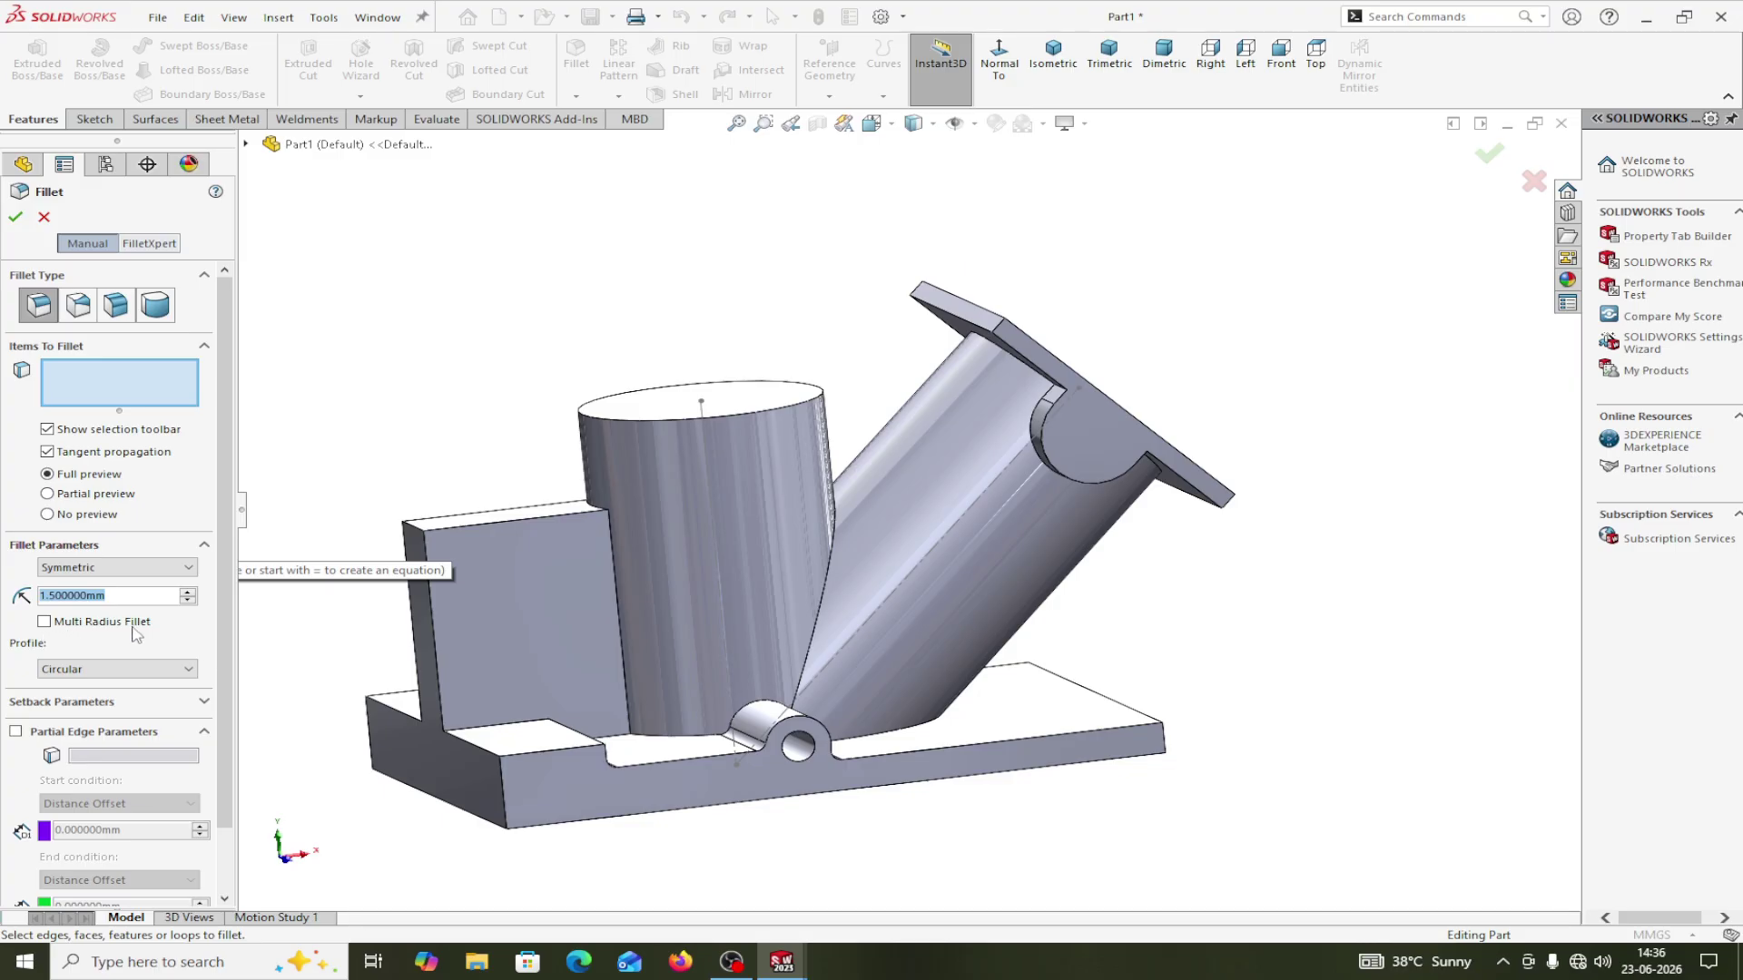
left_click(45, 623)
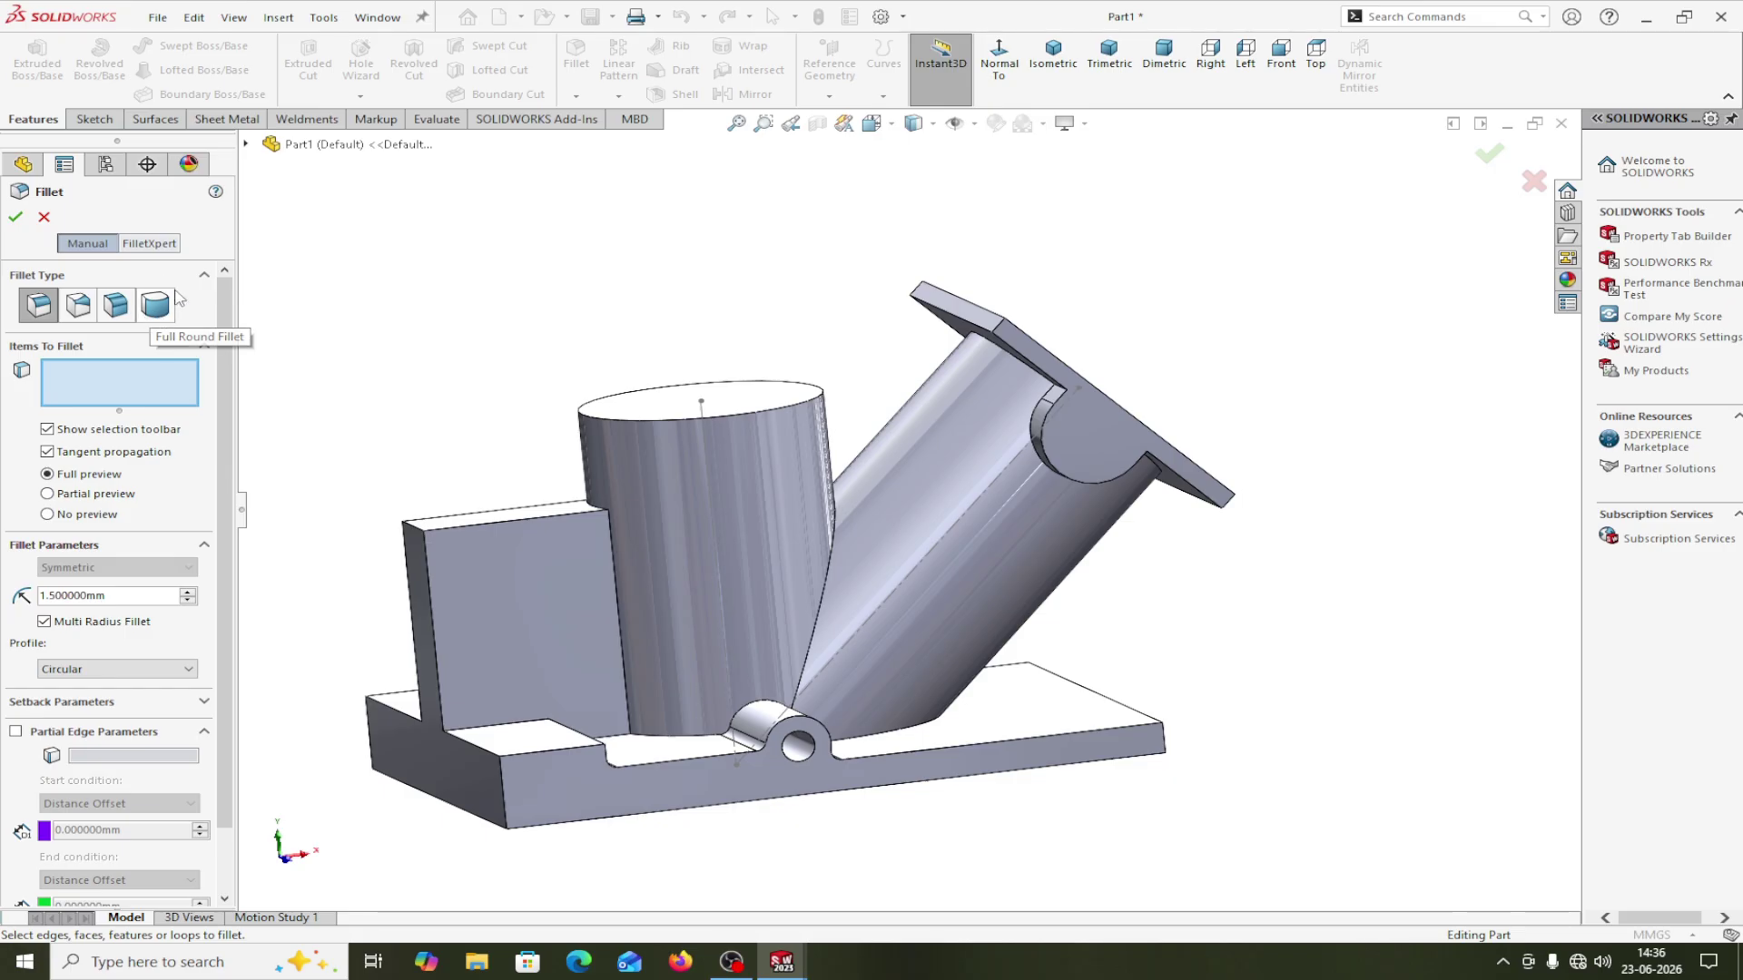
left_click(74, 393)
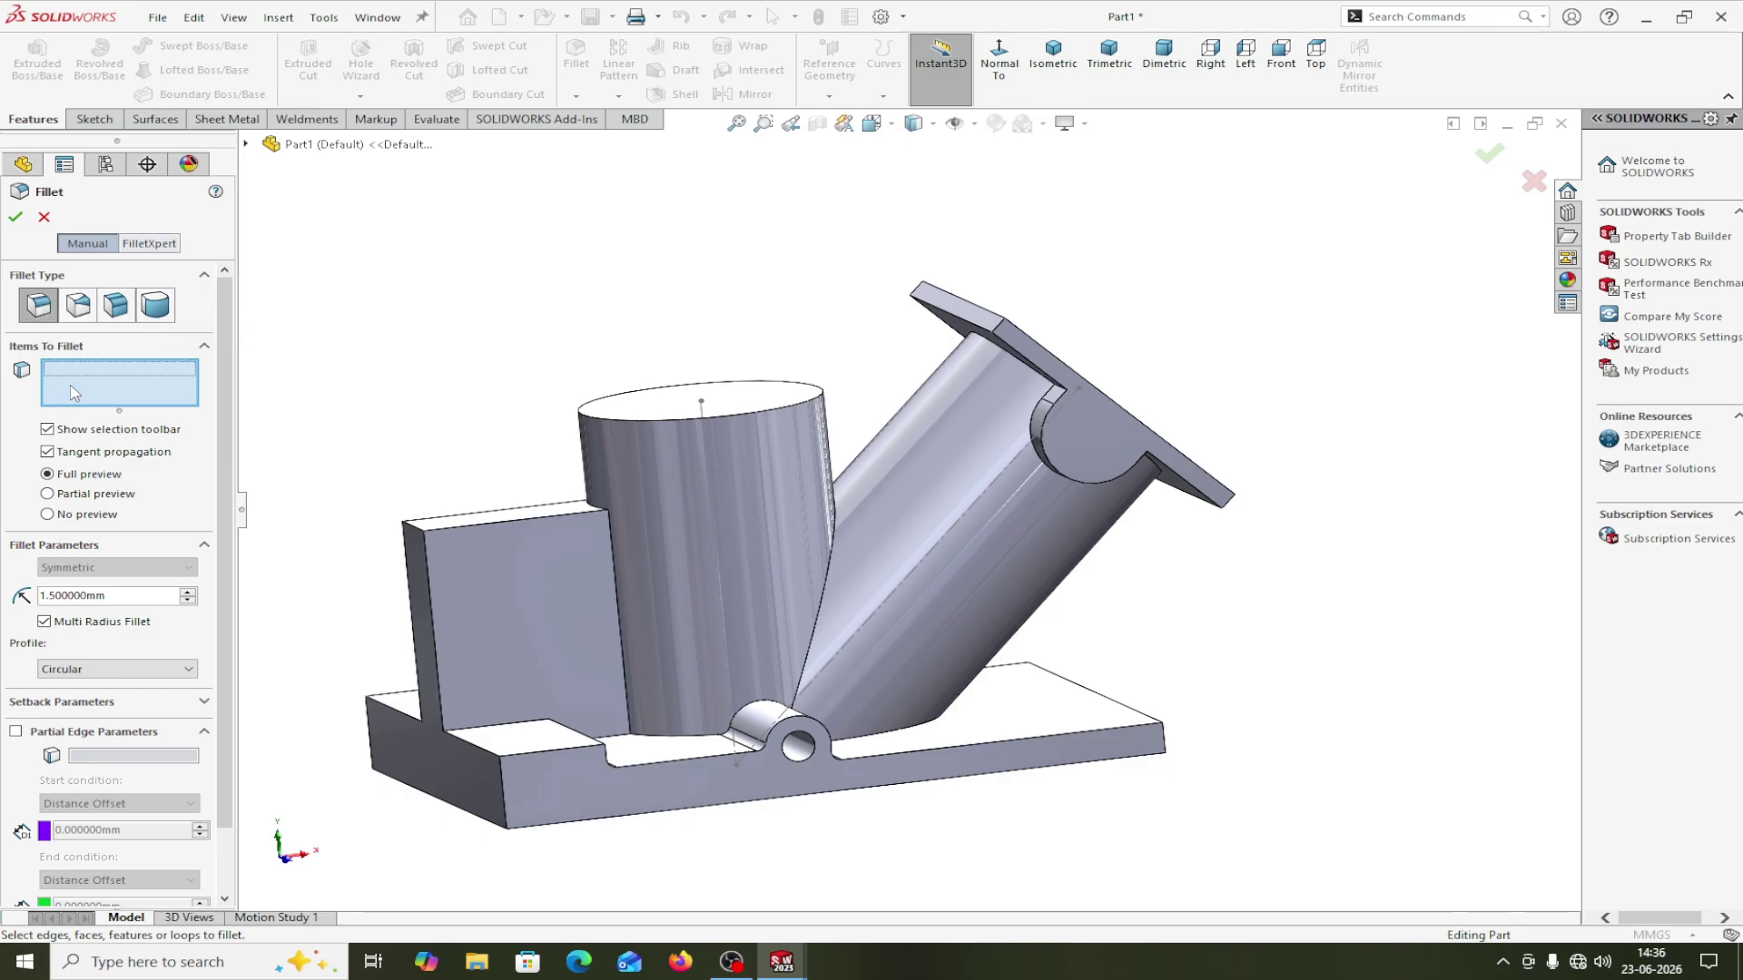
Select the upright wall's outer top edge, the base plate's four vertical corner edges and the wall's top edge against the upright cylinder for the fillet.
left_click(408, 581)
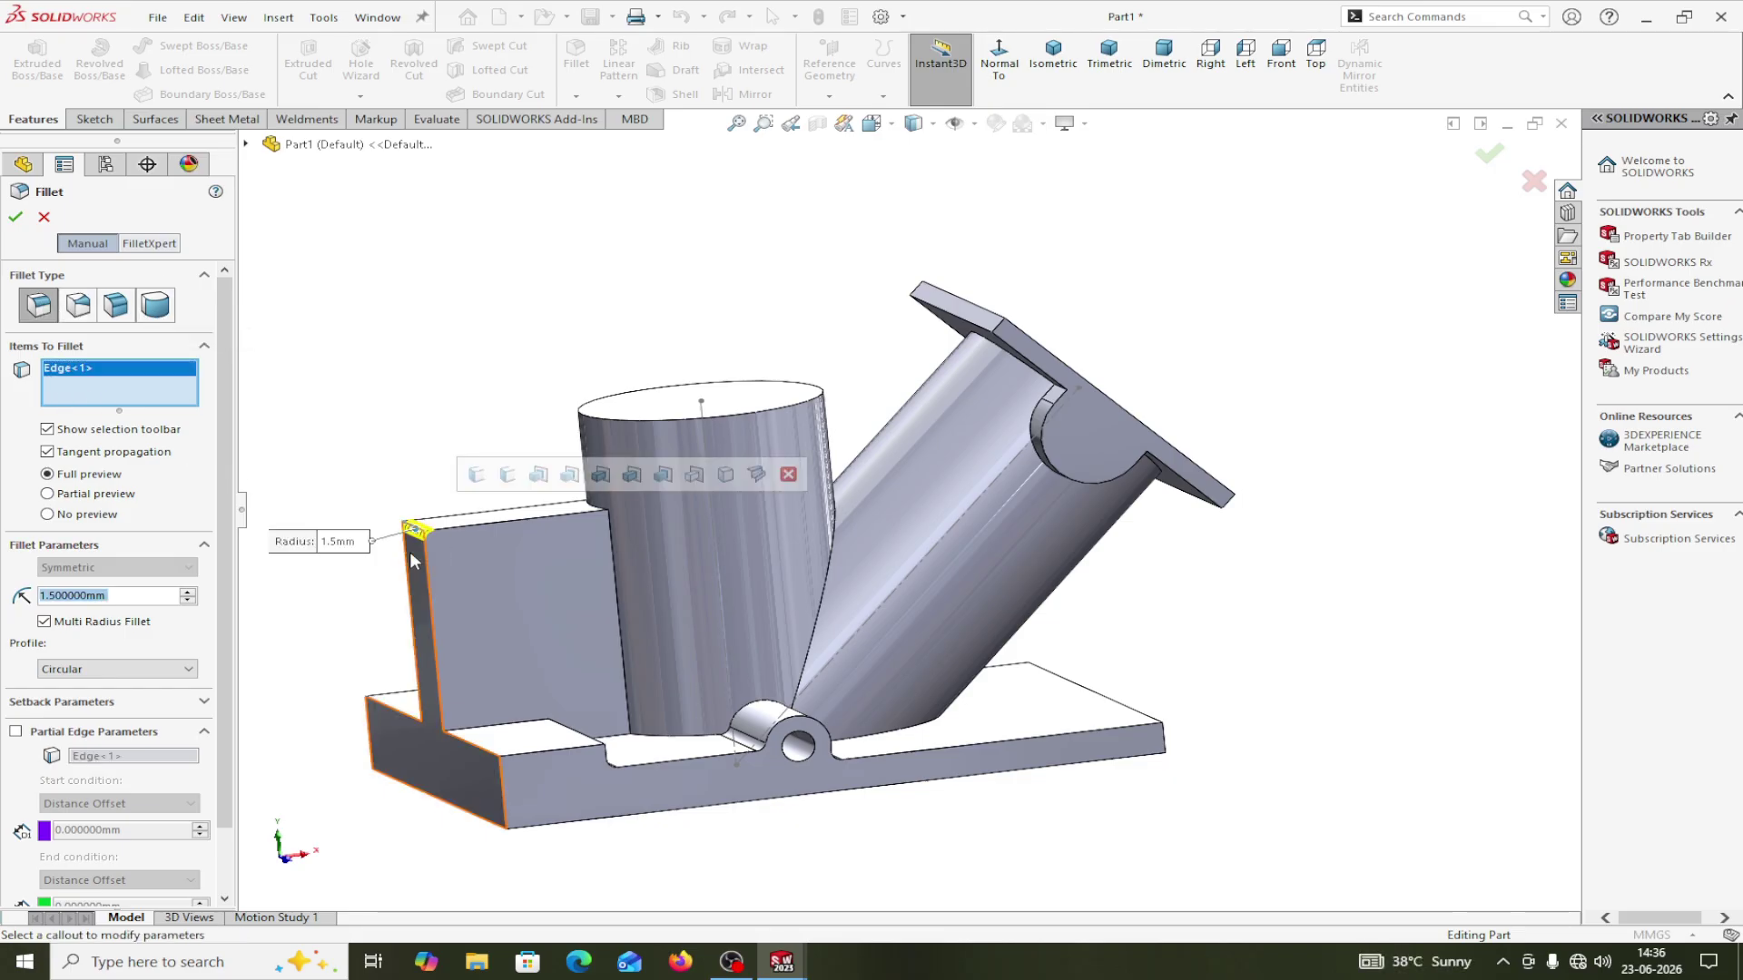
left_click(501, 783)
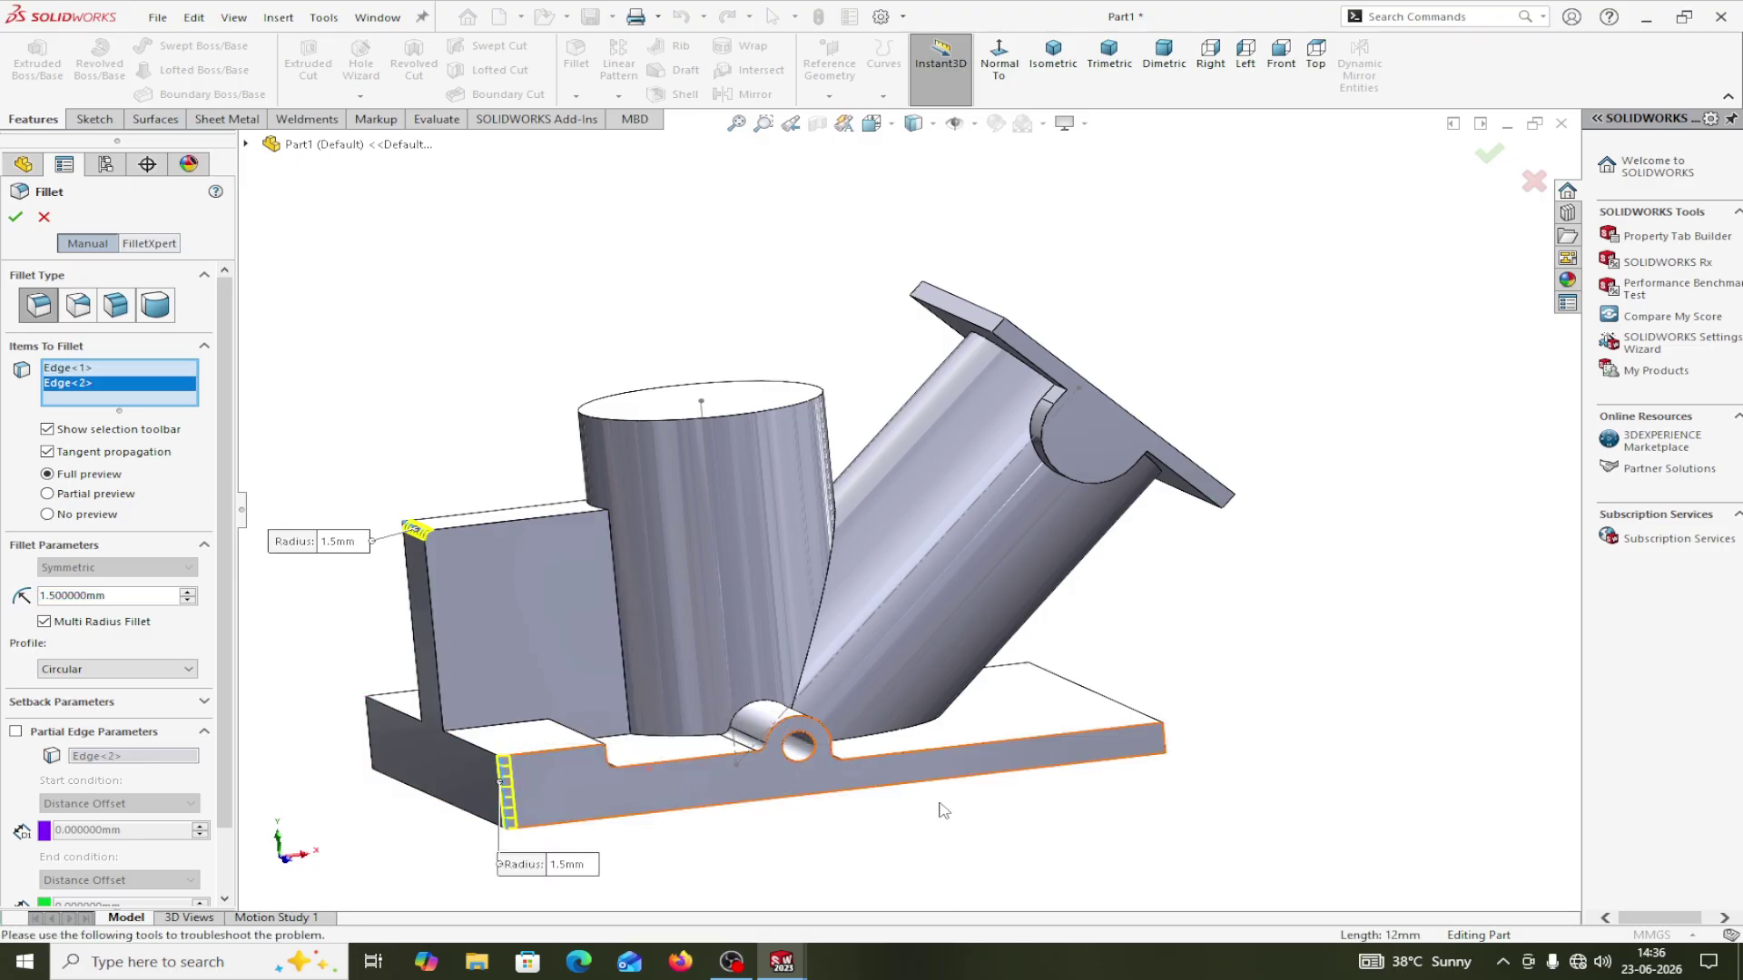
left_click(1161, 737)
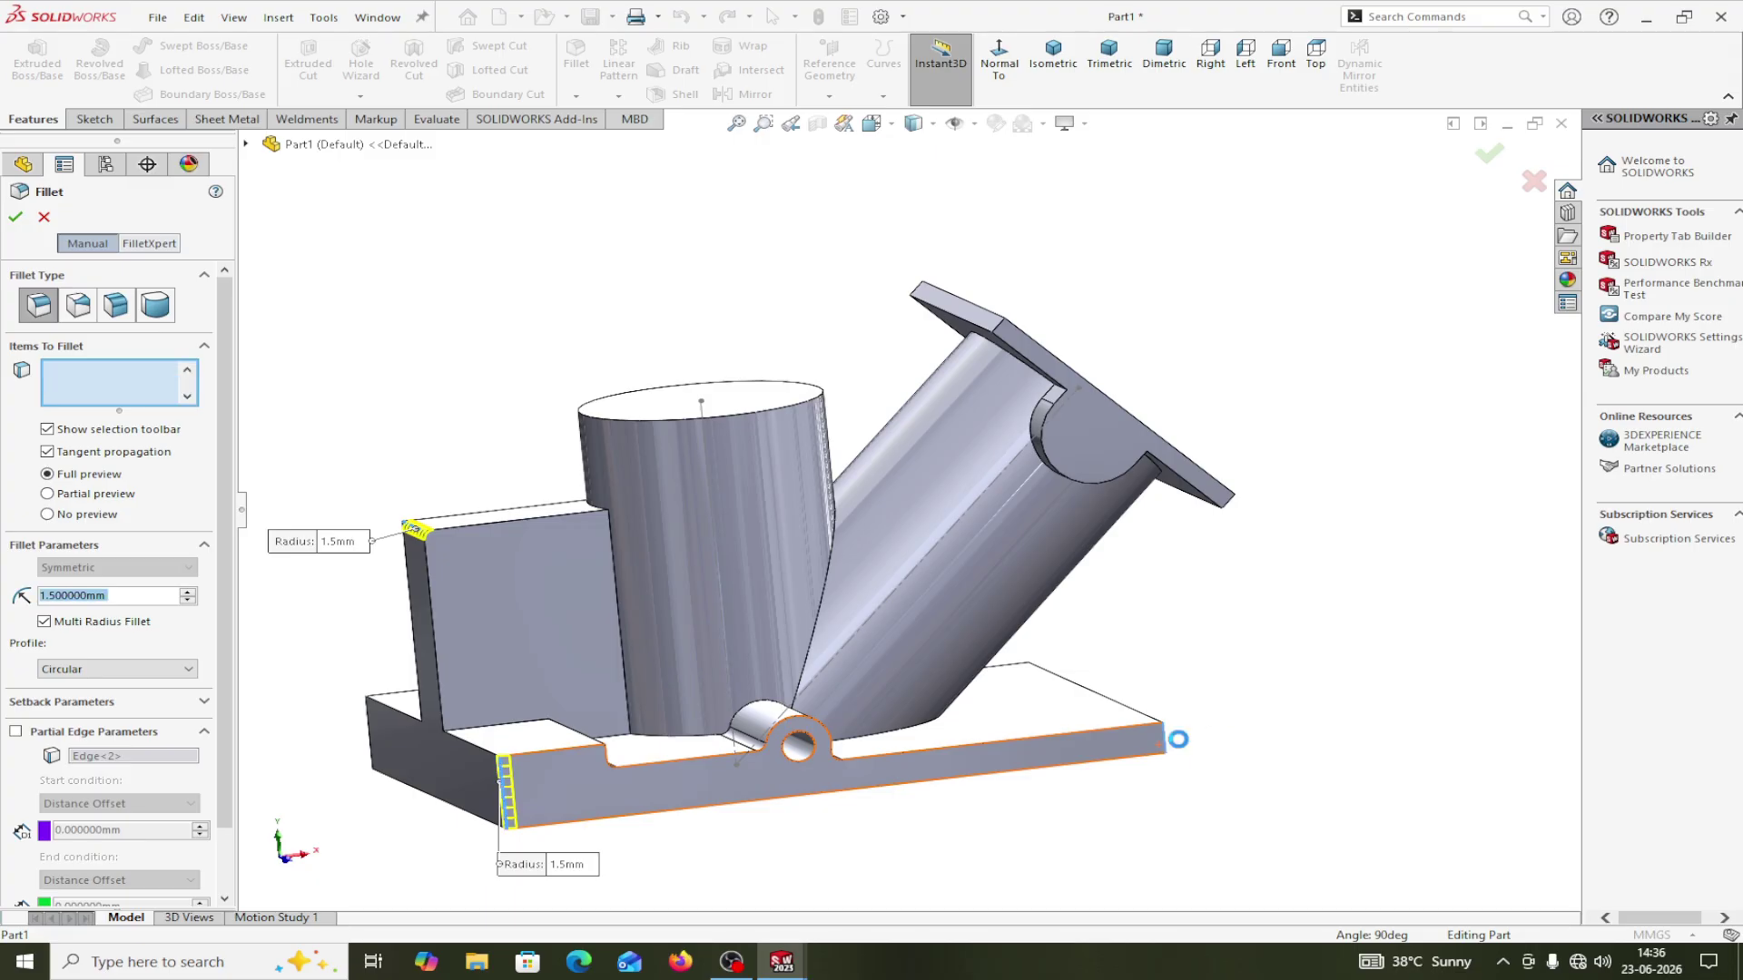
middle_click_drag(1307, 640, 1225, 592)
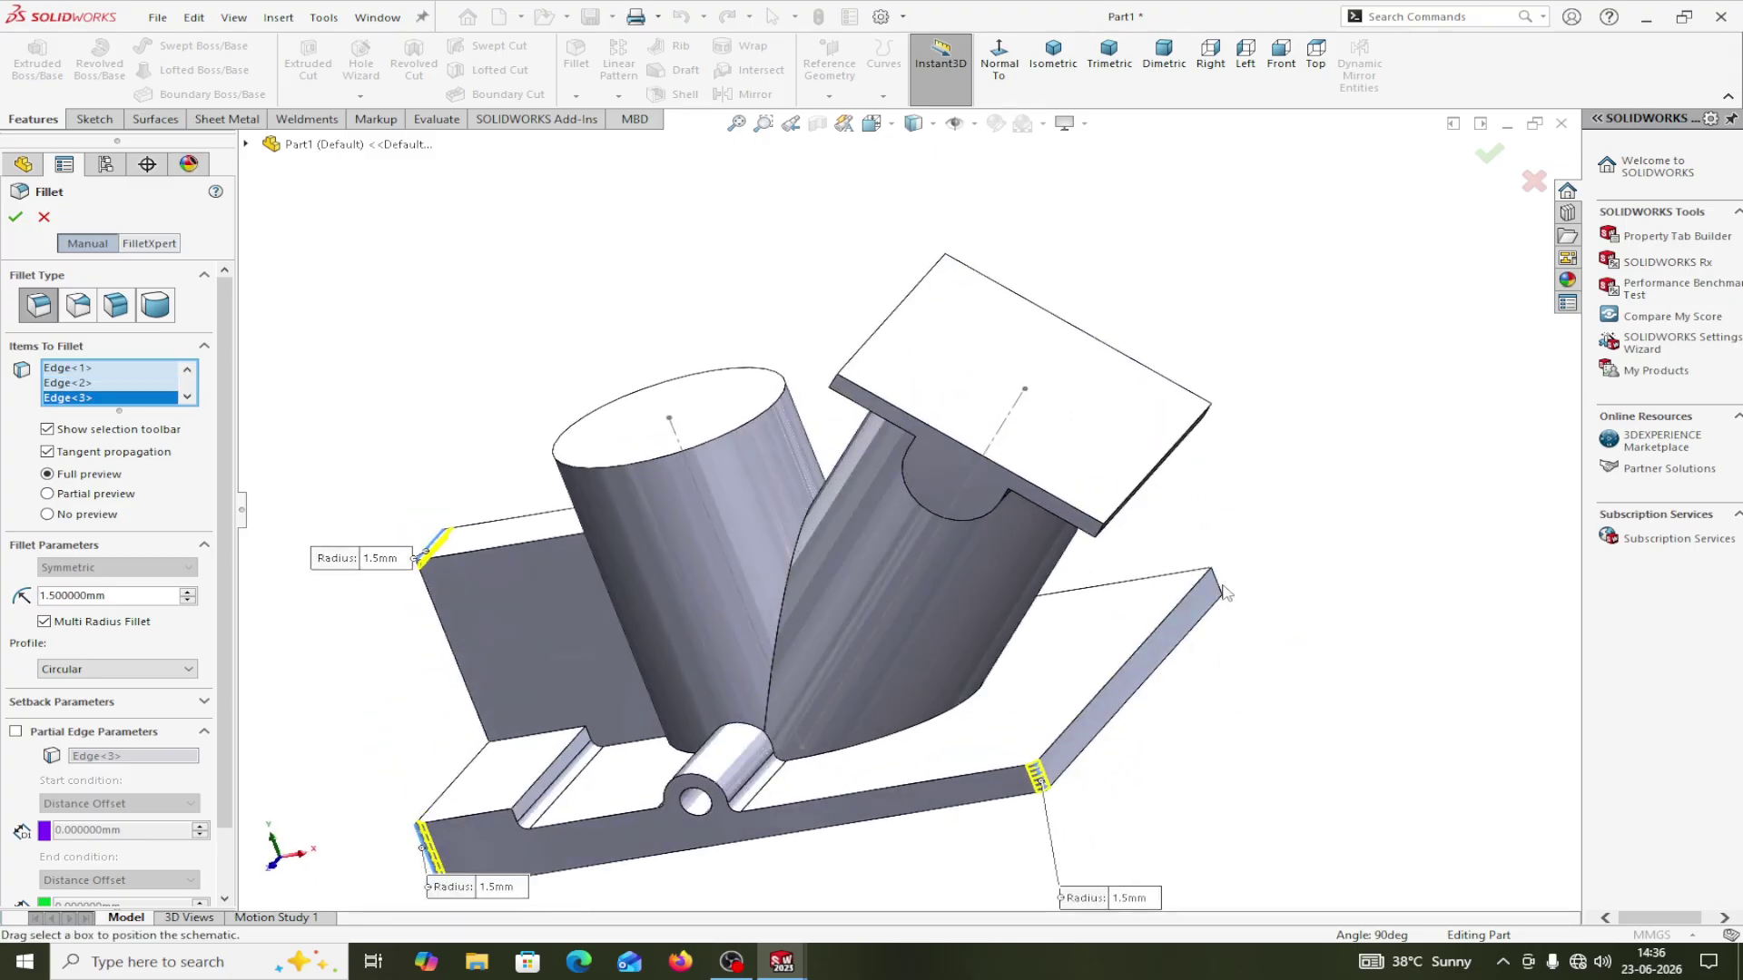
left_click(1221, 590)
middle_click_drag(1237, 727, 1271, 681)
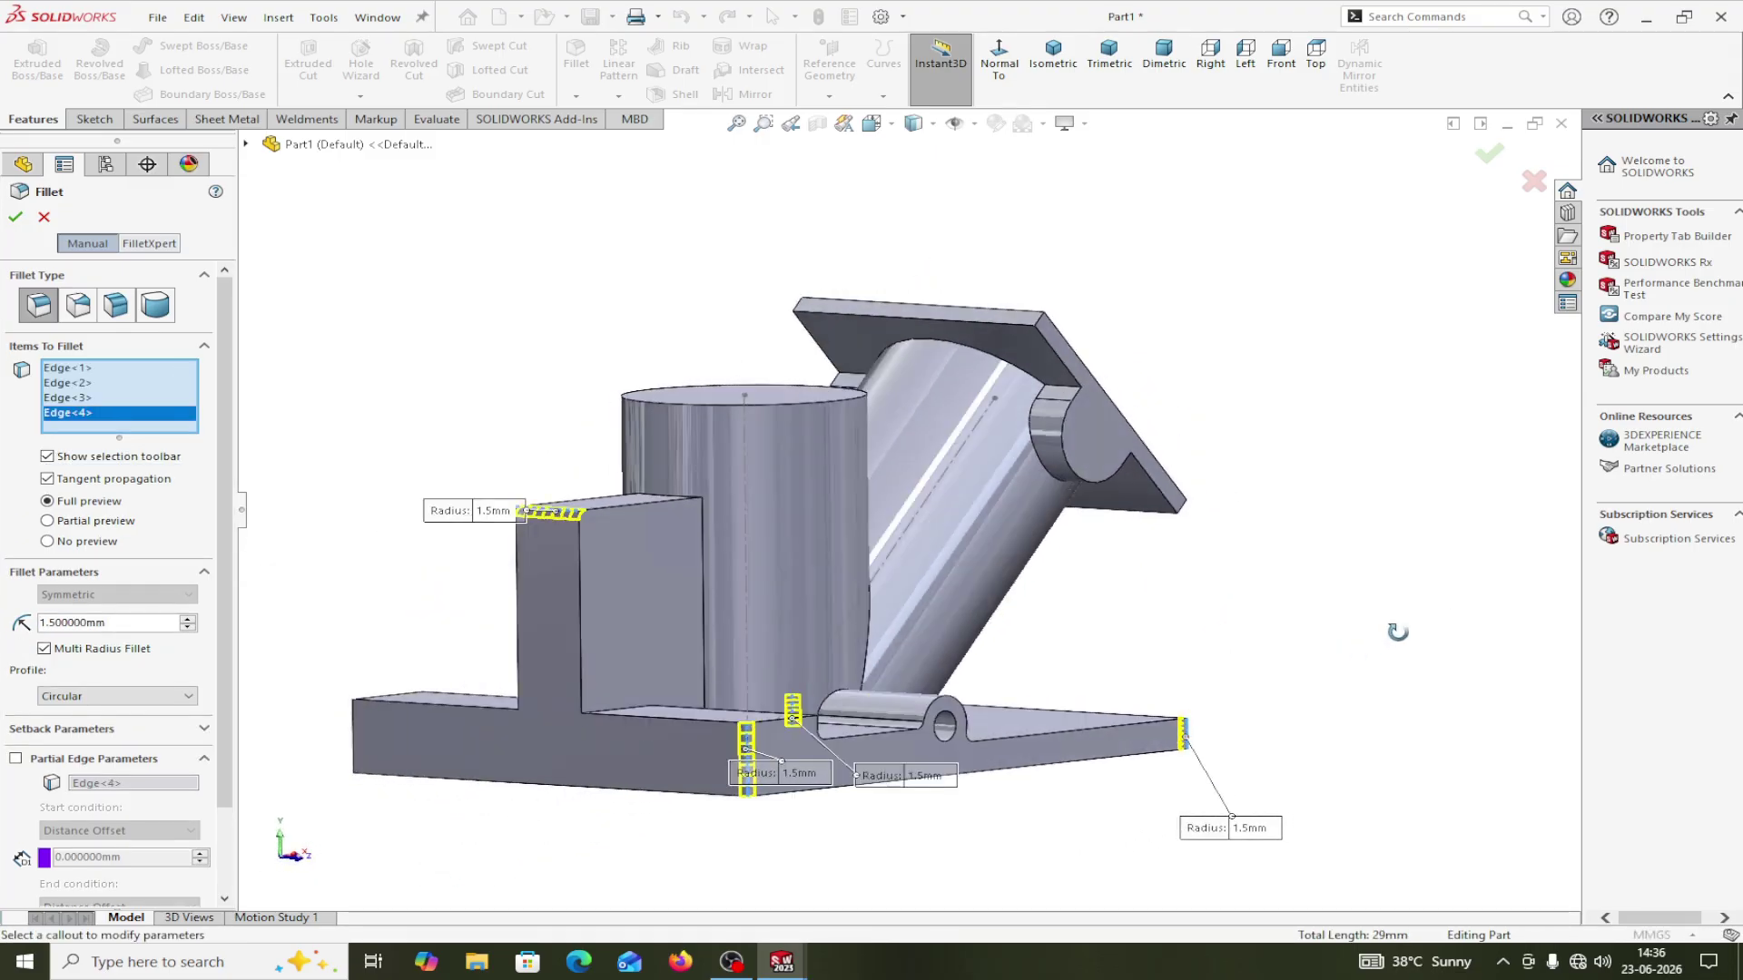
left_click(356, 740)
middle_click_drag(1384, 584, 1324, 613)
scroll(671, 550, "down", 10)
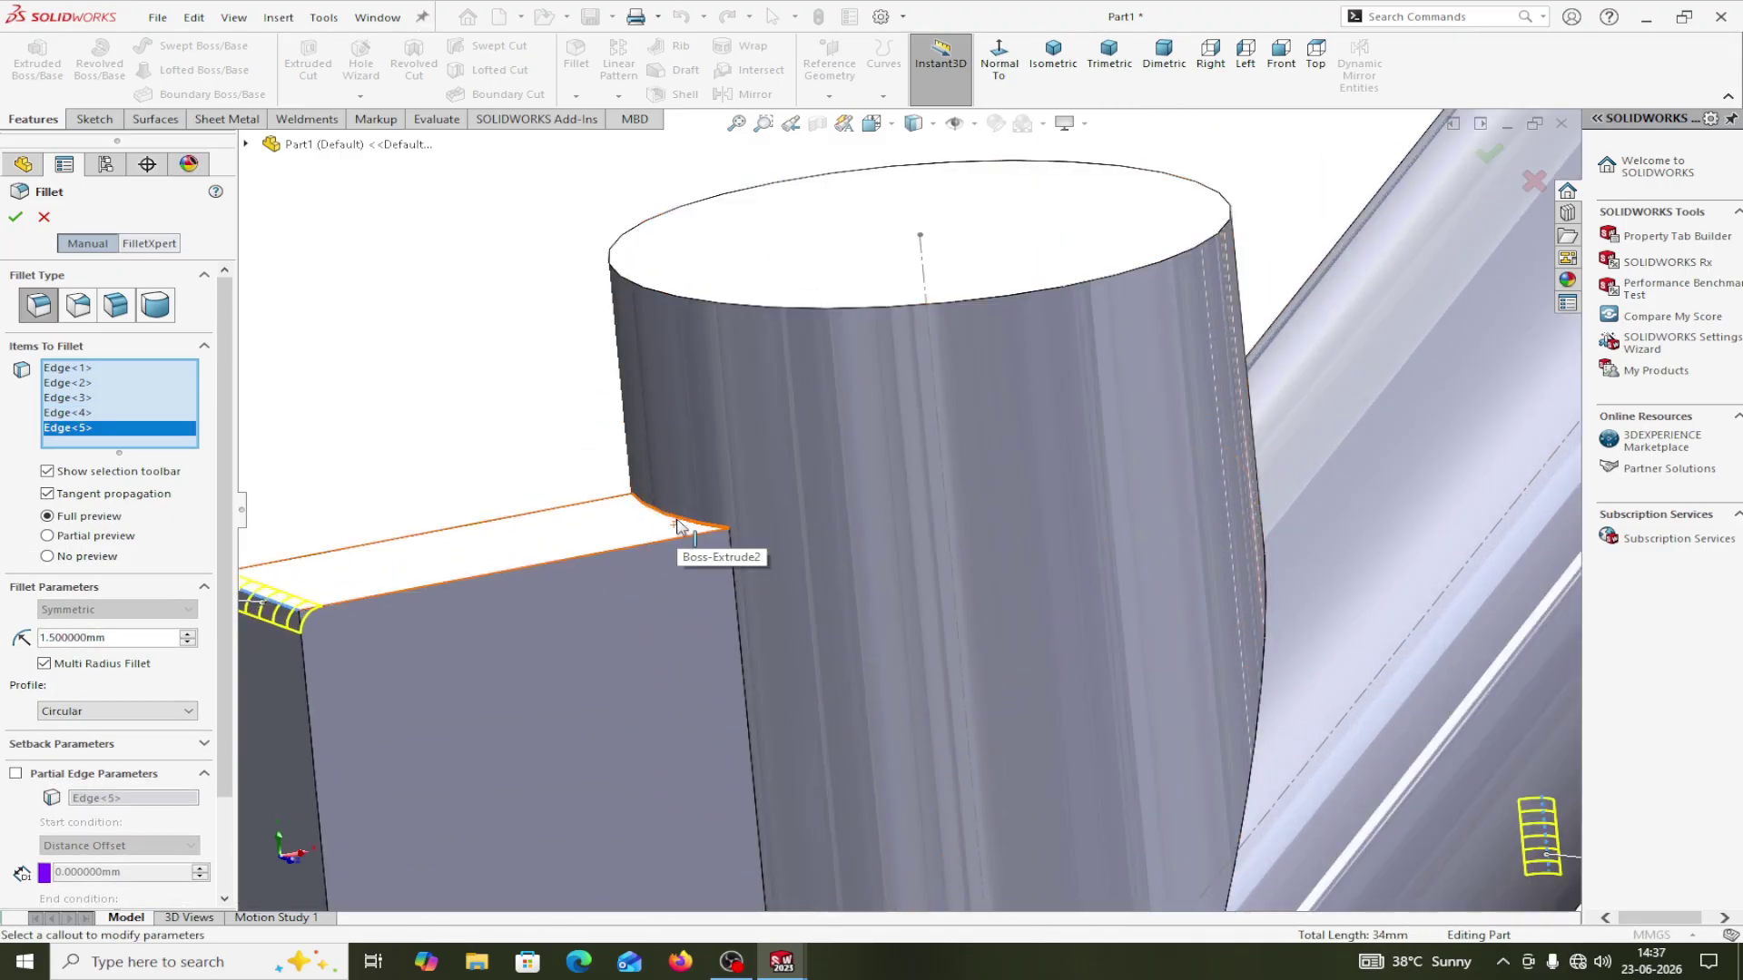
left_click(676, 524)
Set the fillet radius of the base plate's front corner edge at the upright wall's end to 8 mm.
scroll(953, 695, "up", 10)
middle_click_drag(950, 678, 1244, 832)
scroll(1244, 832, "up", 3)
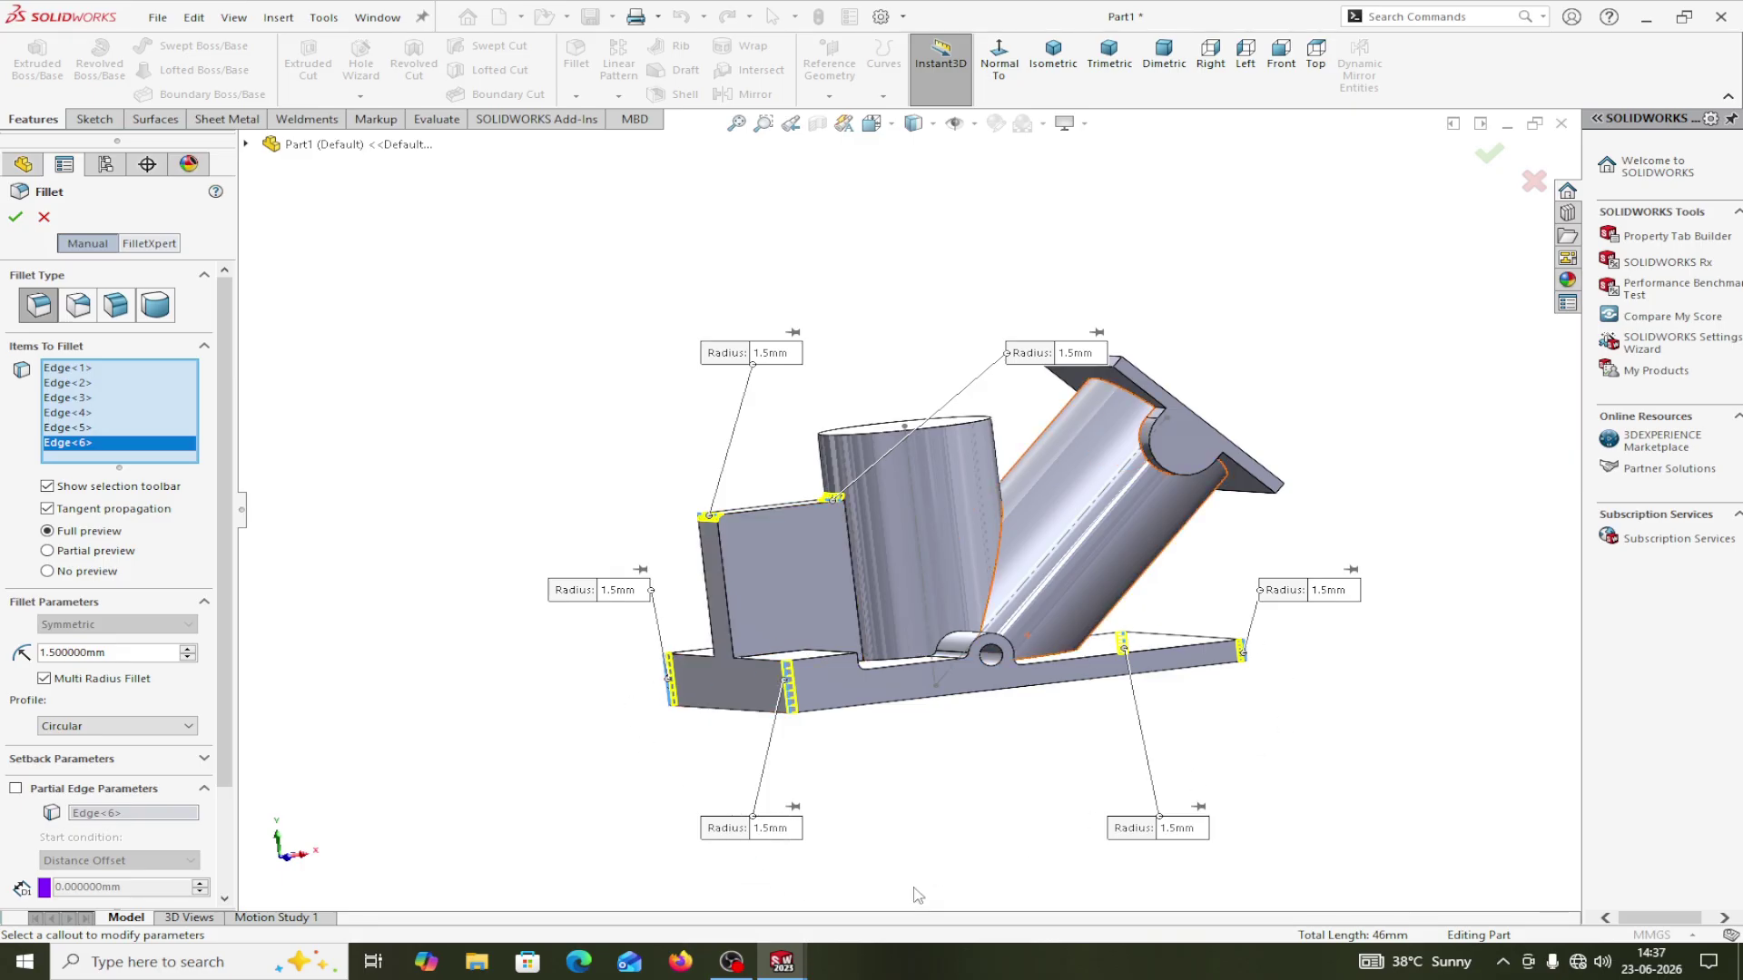
left_click(773, 828)
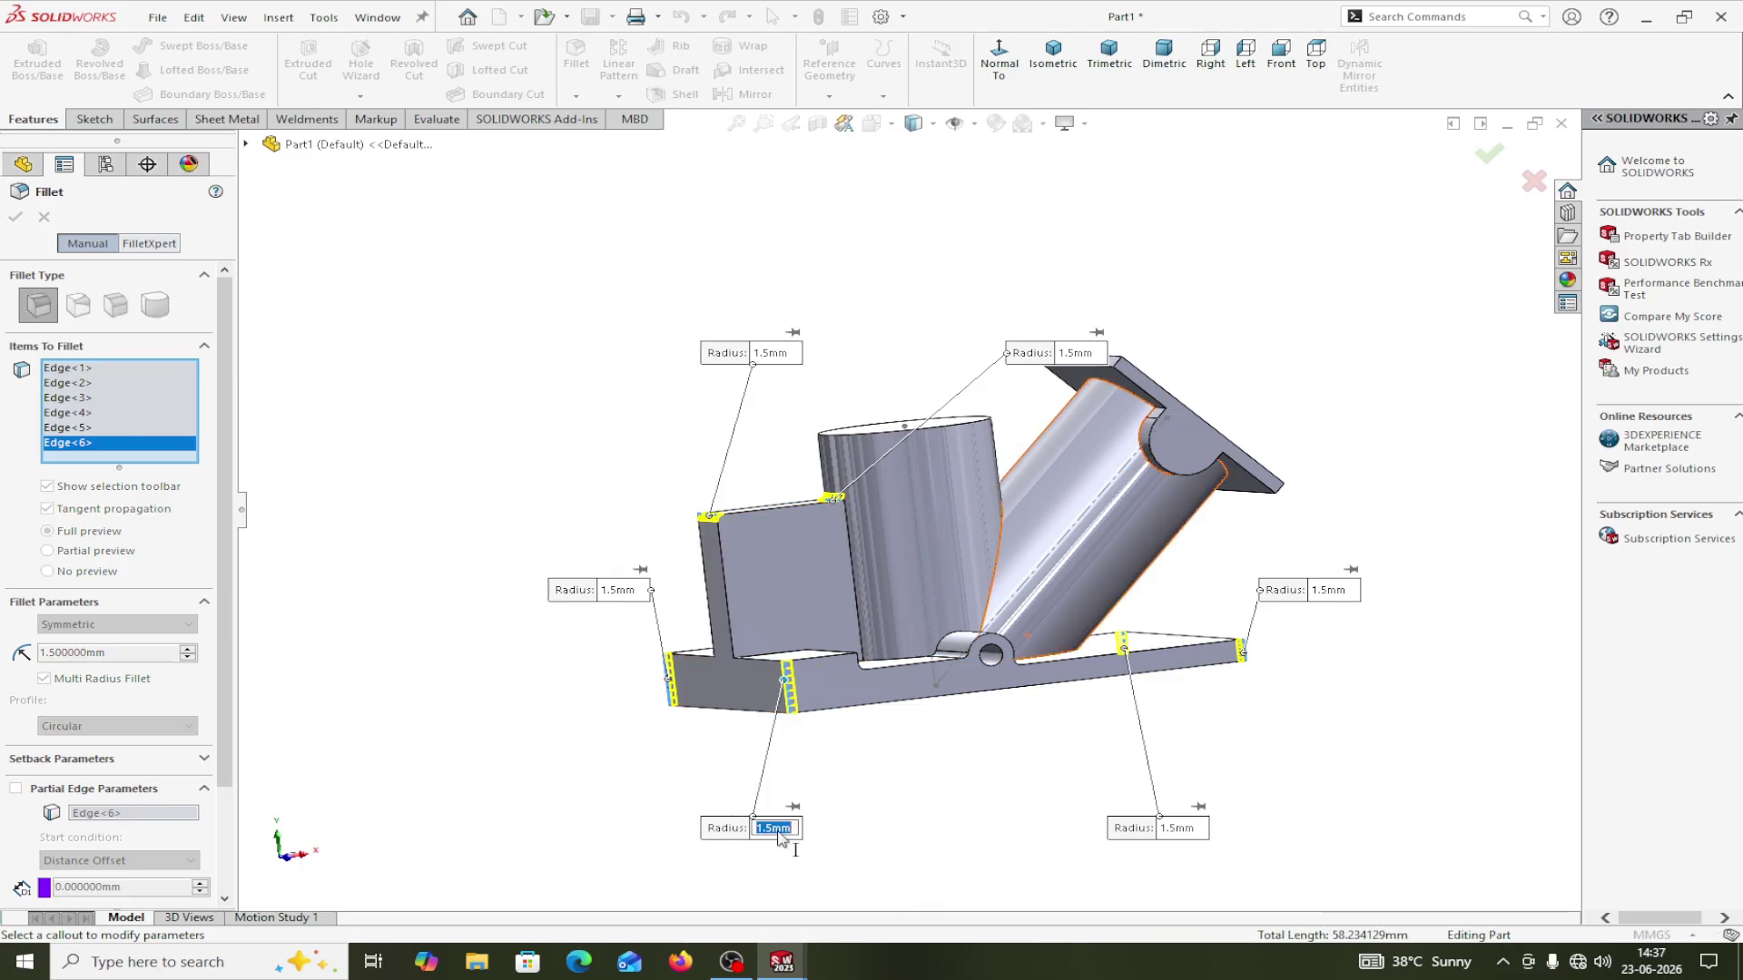
type("8")
key("Return")
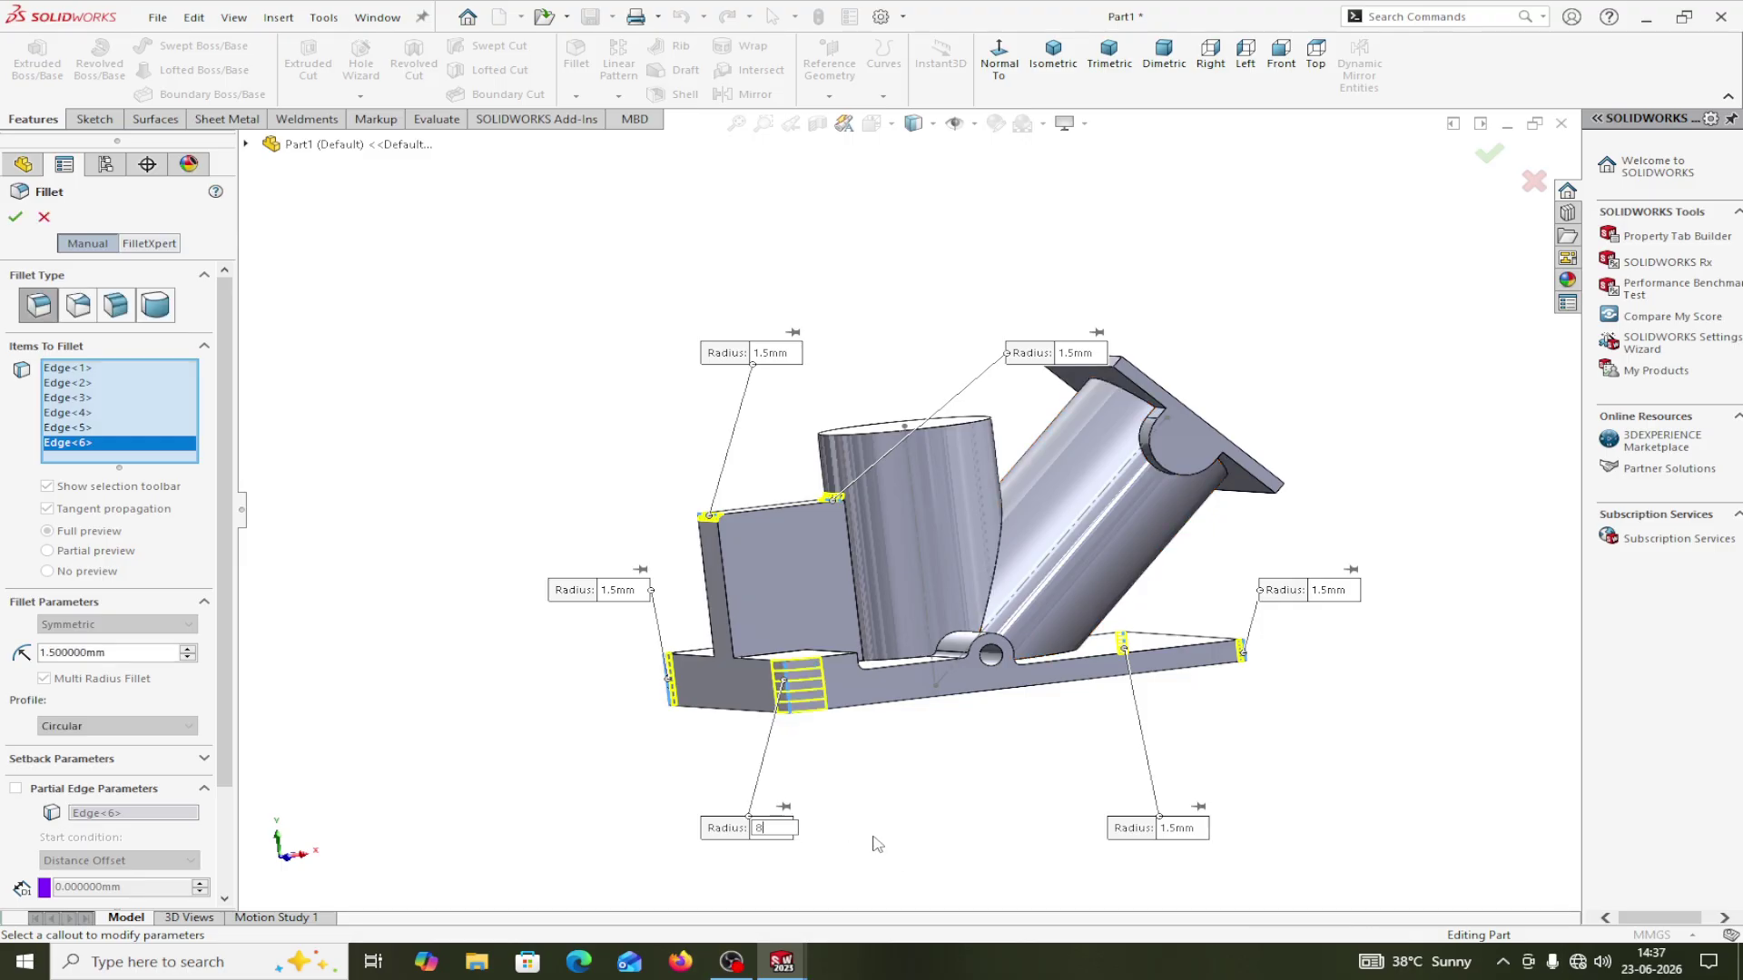
Set the fillet radius of the base plate's other three vertical corner edges to 8 mm.
left_click(1180, 827)
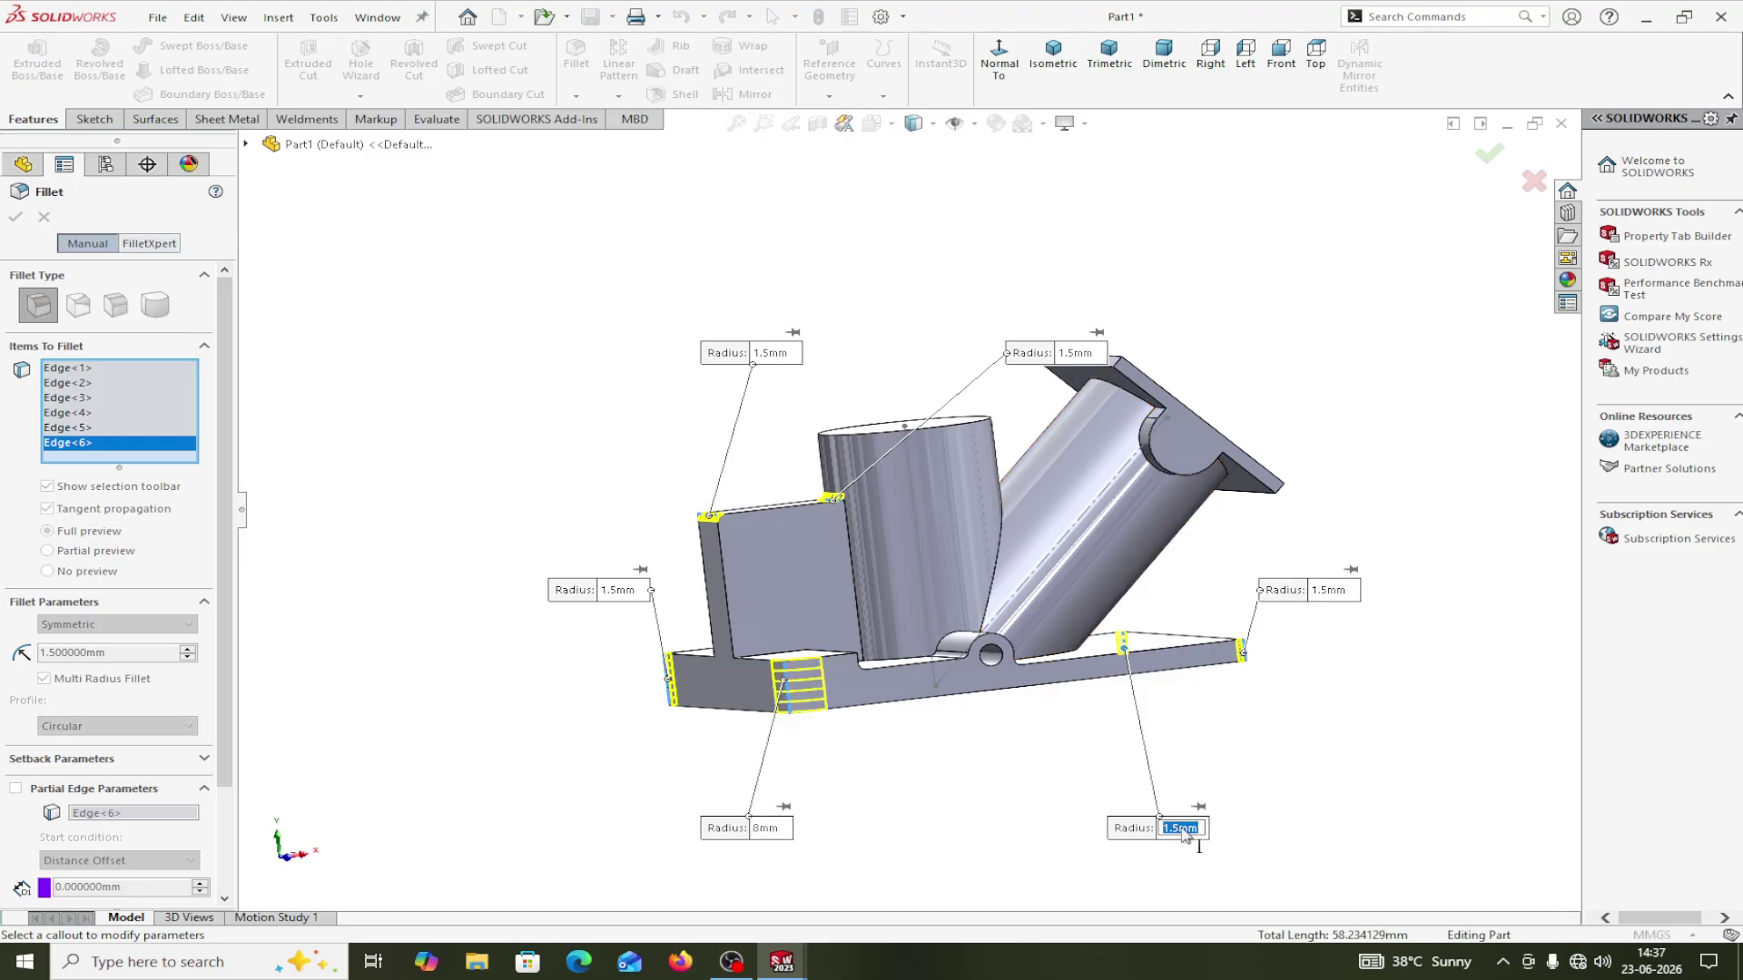
type("8")
key("Return")
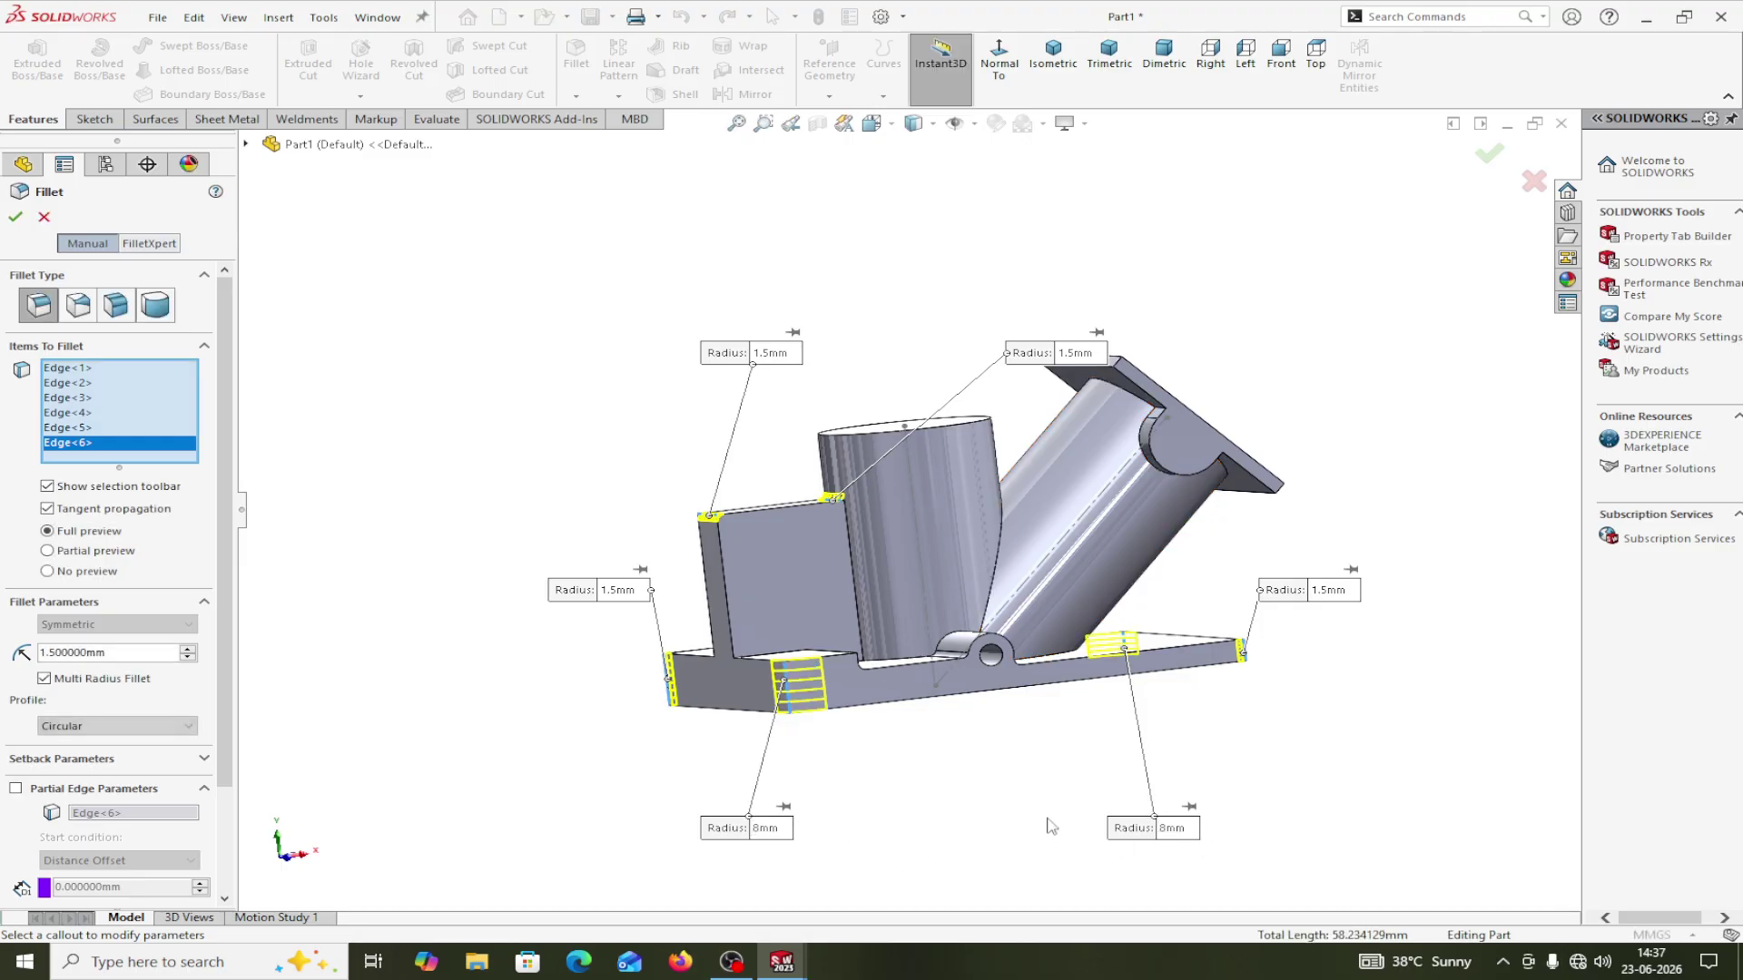
left_click(1327, 591)
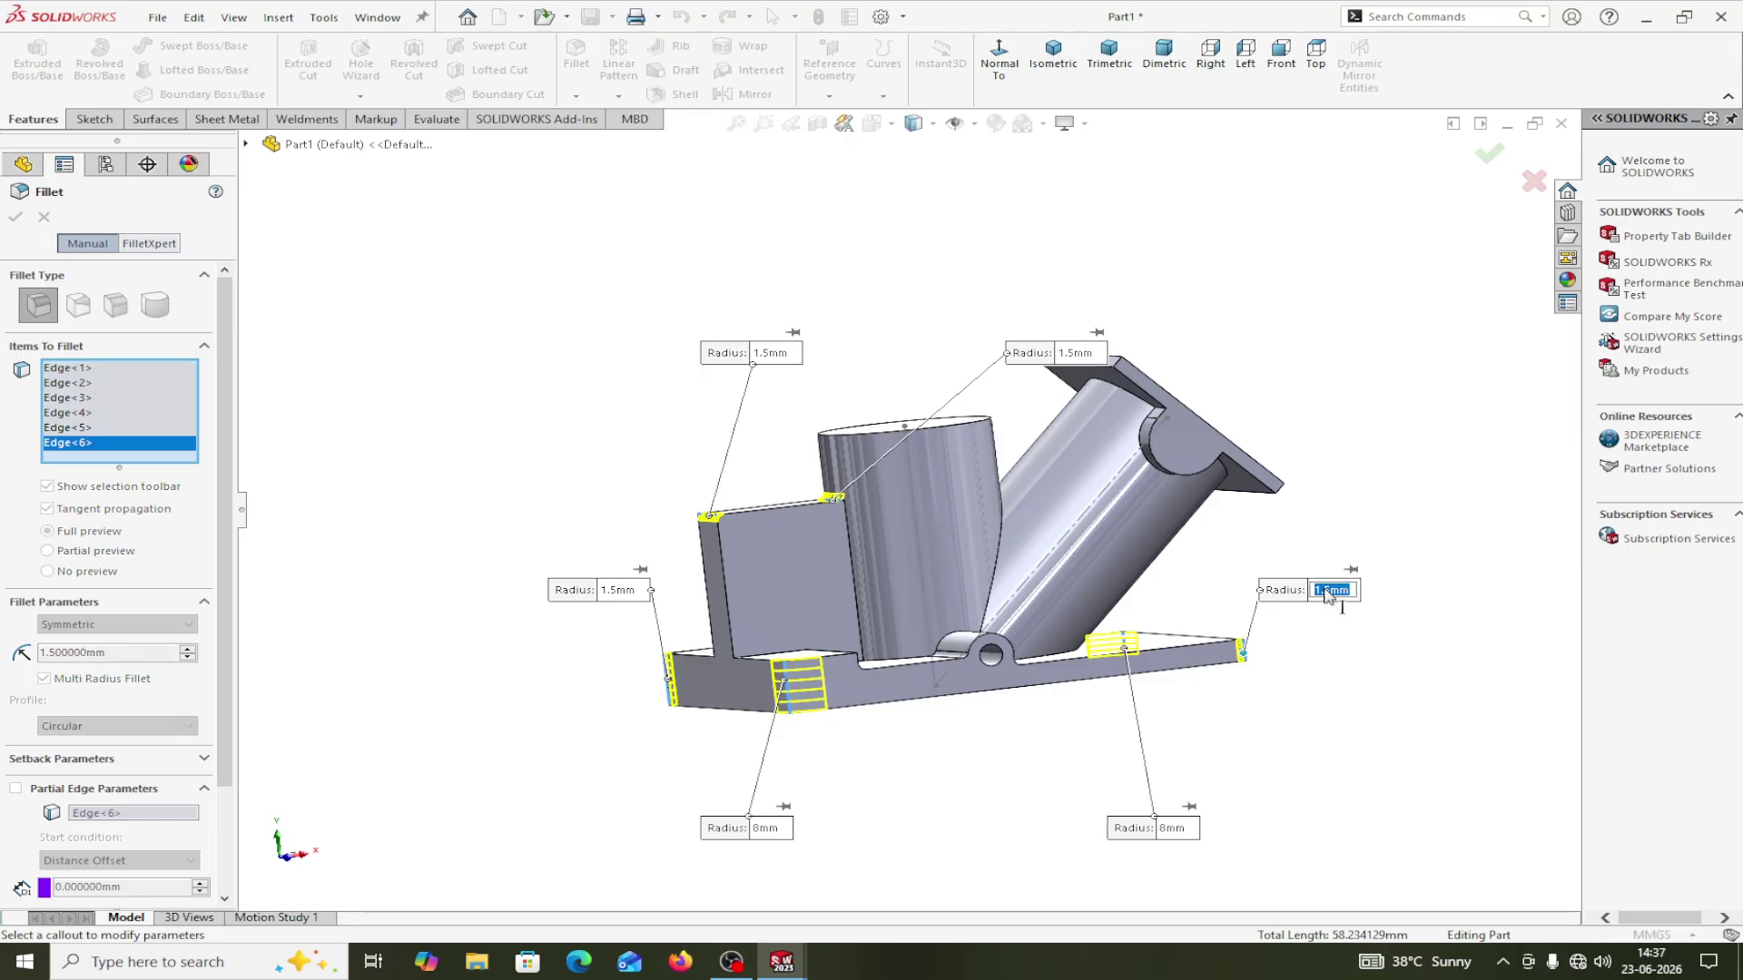
type("8")
key("Return")
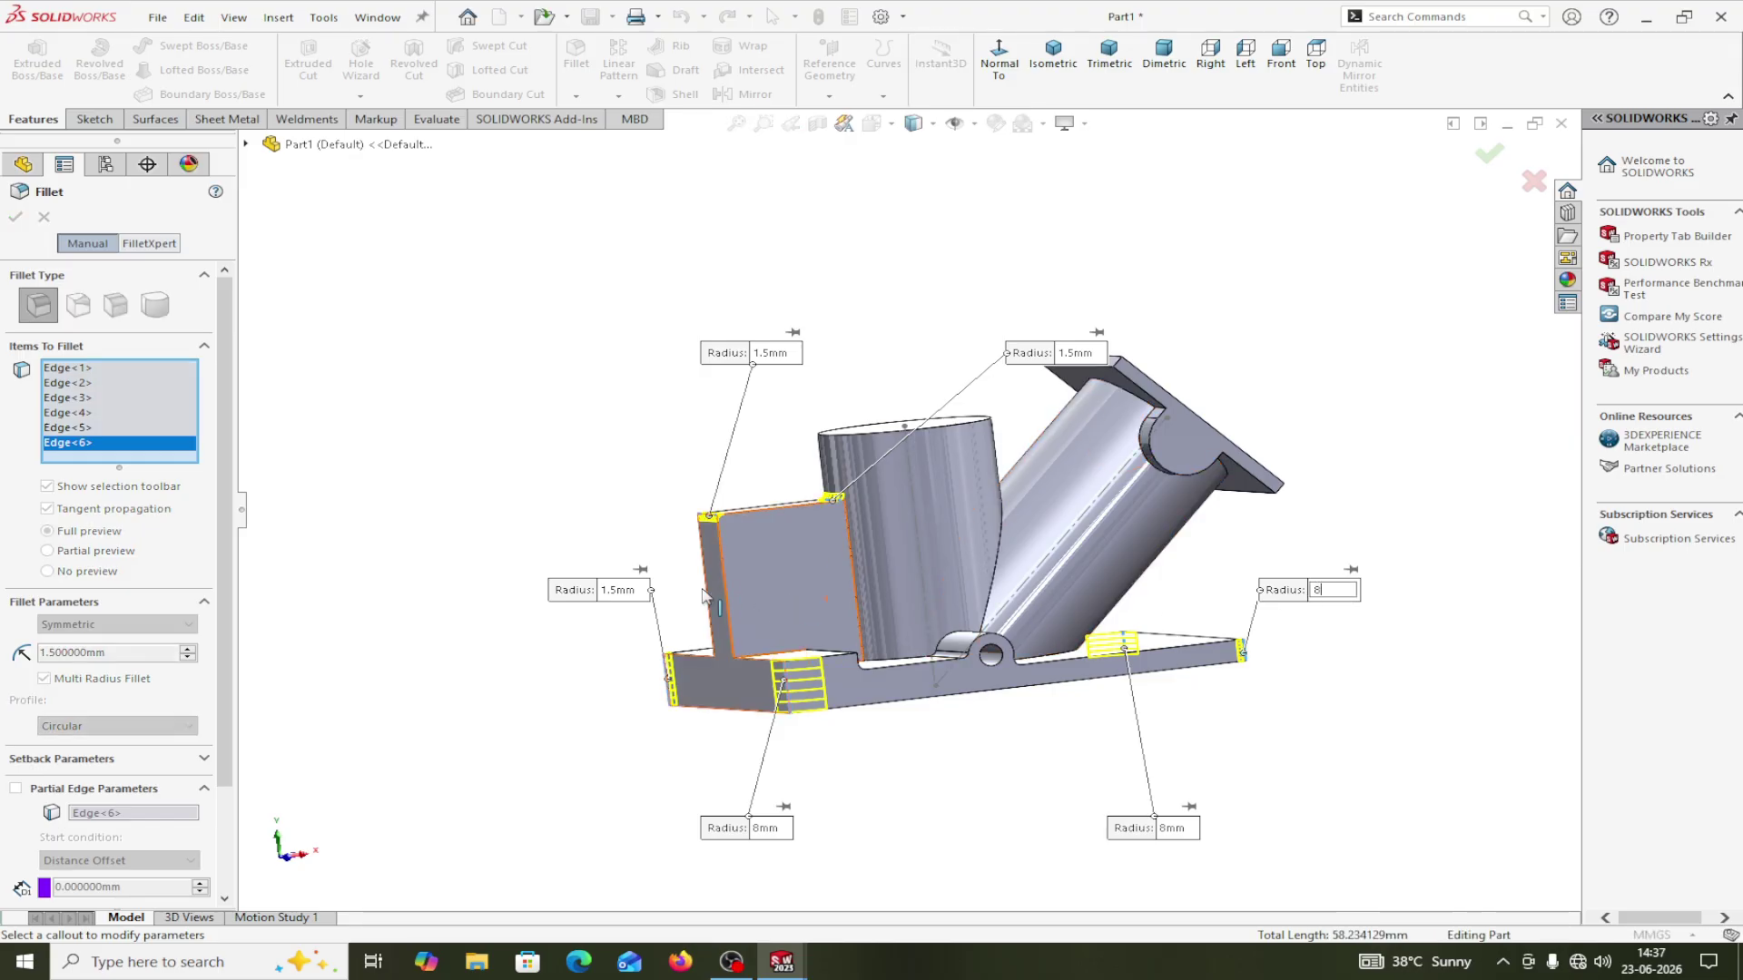
left_click(625, 598)
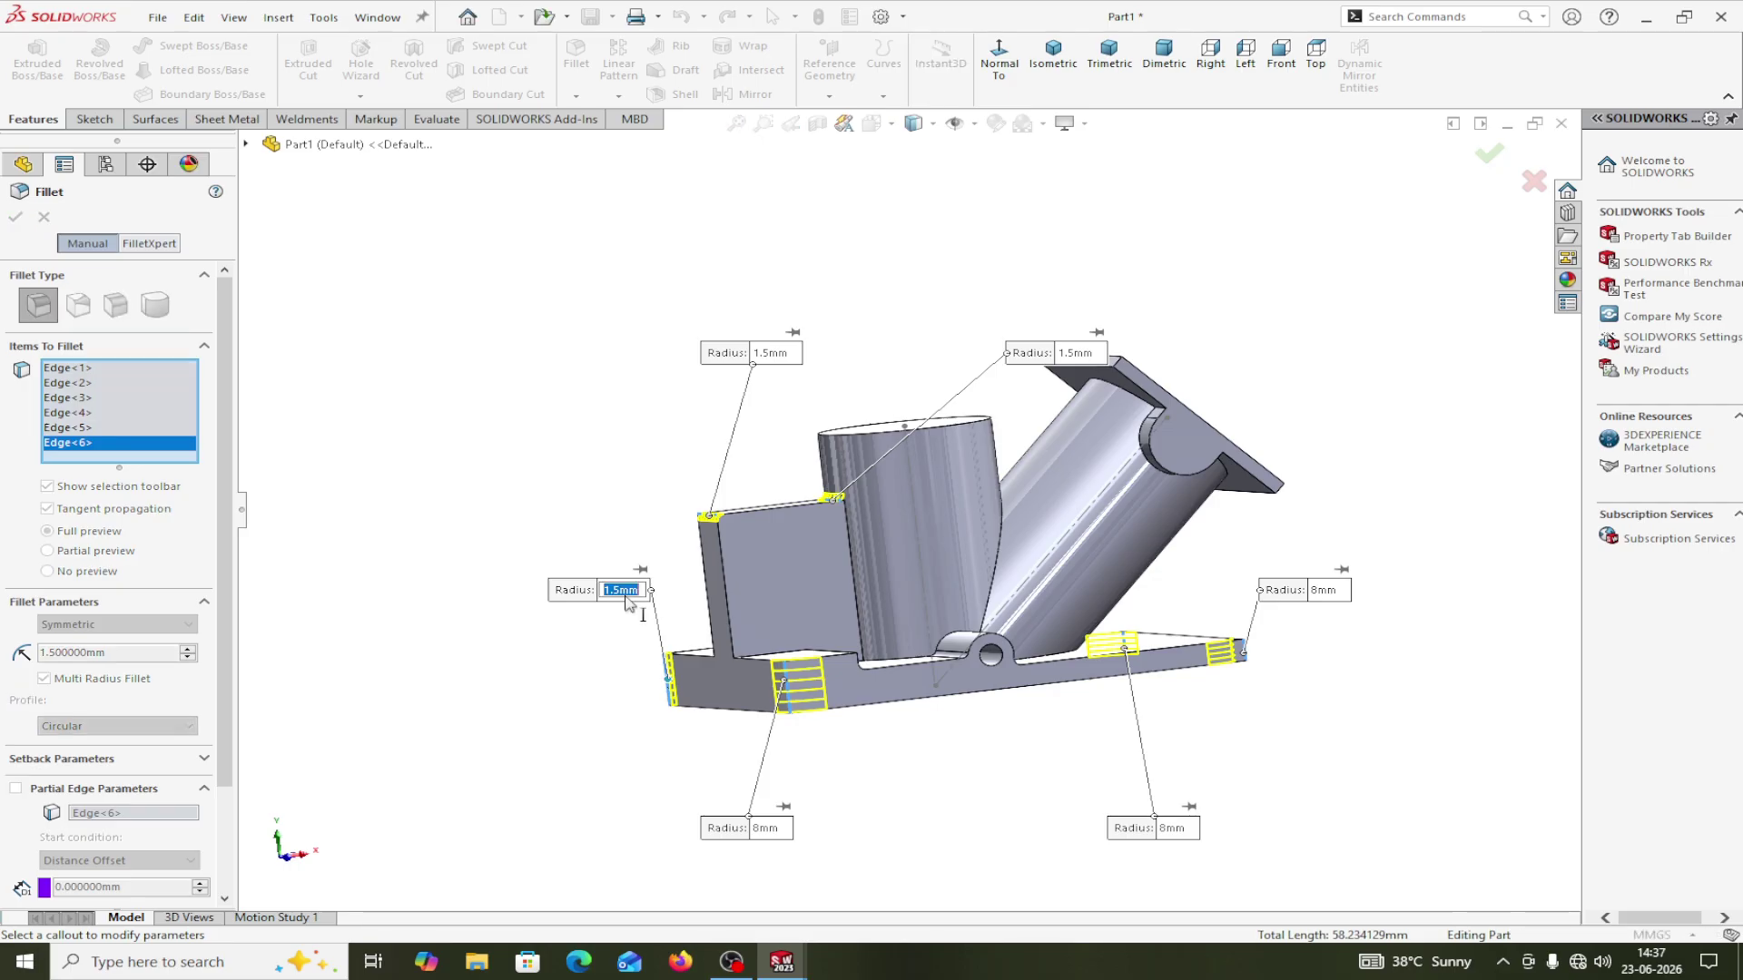
type("8")
key("Return")
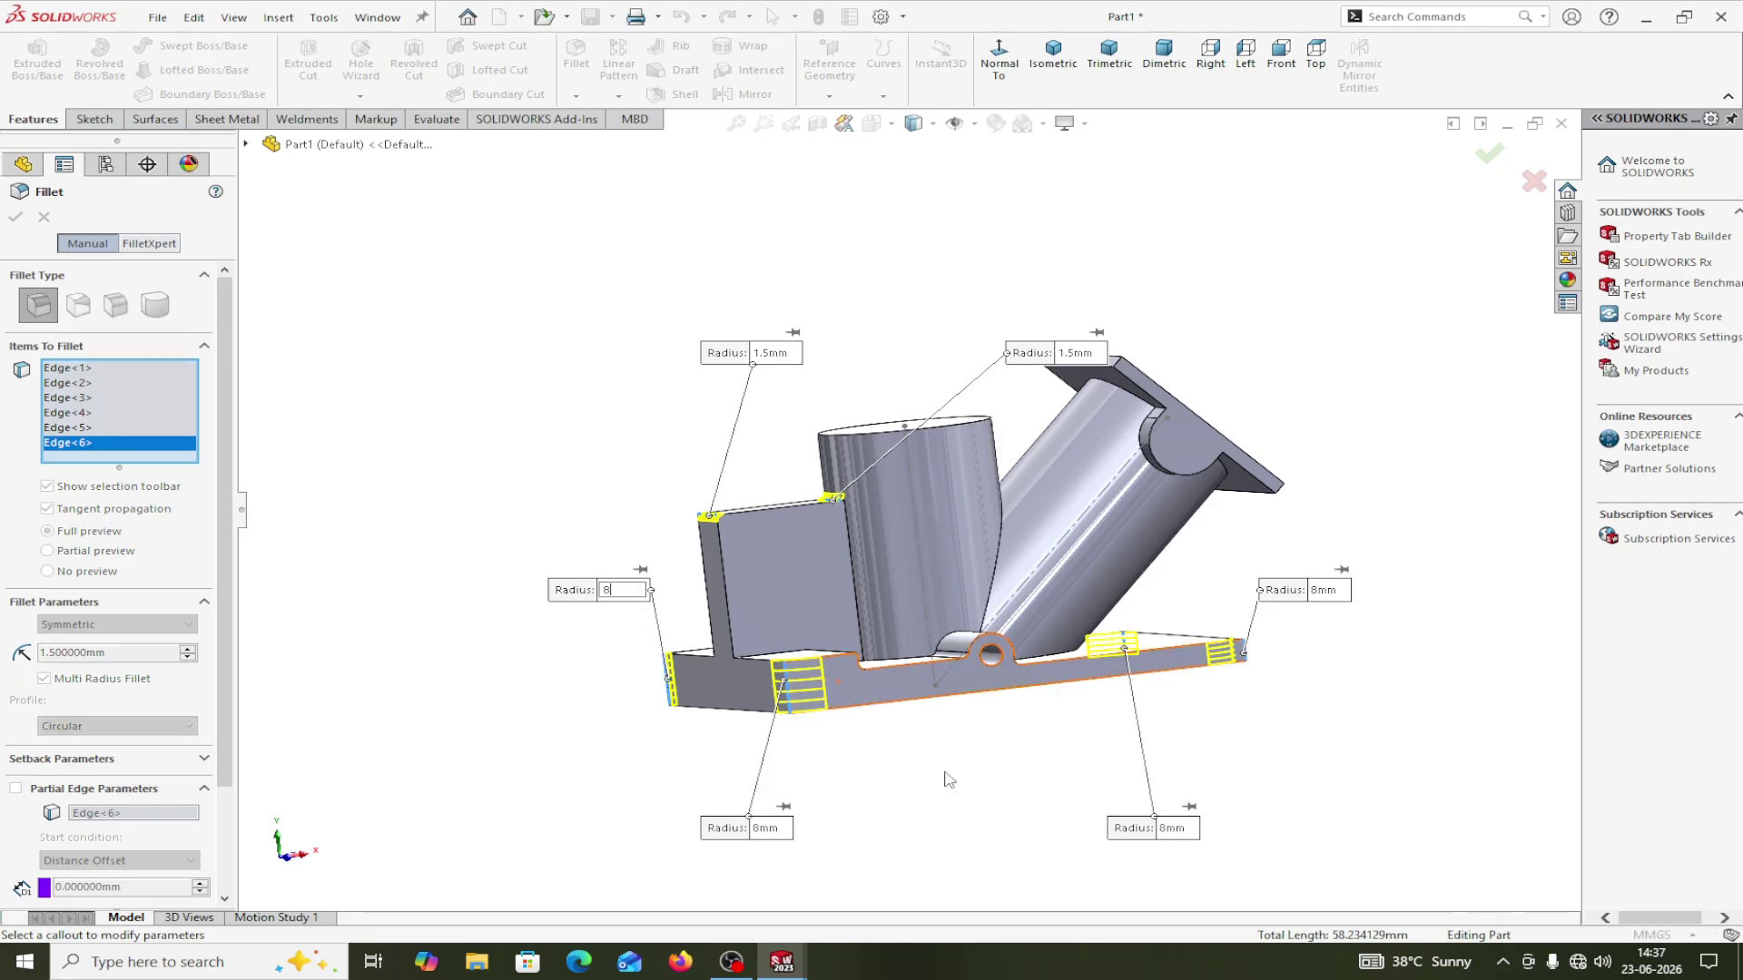
Set the fillet radius of the upright wall's outer top edge to 6 mm.
middle_click_drag(944, 782, 1004, 820)
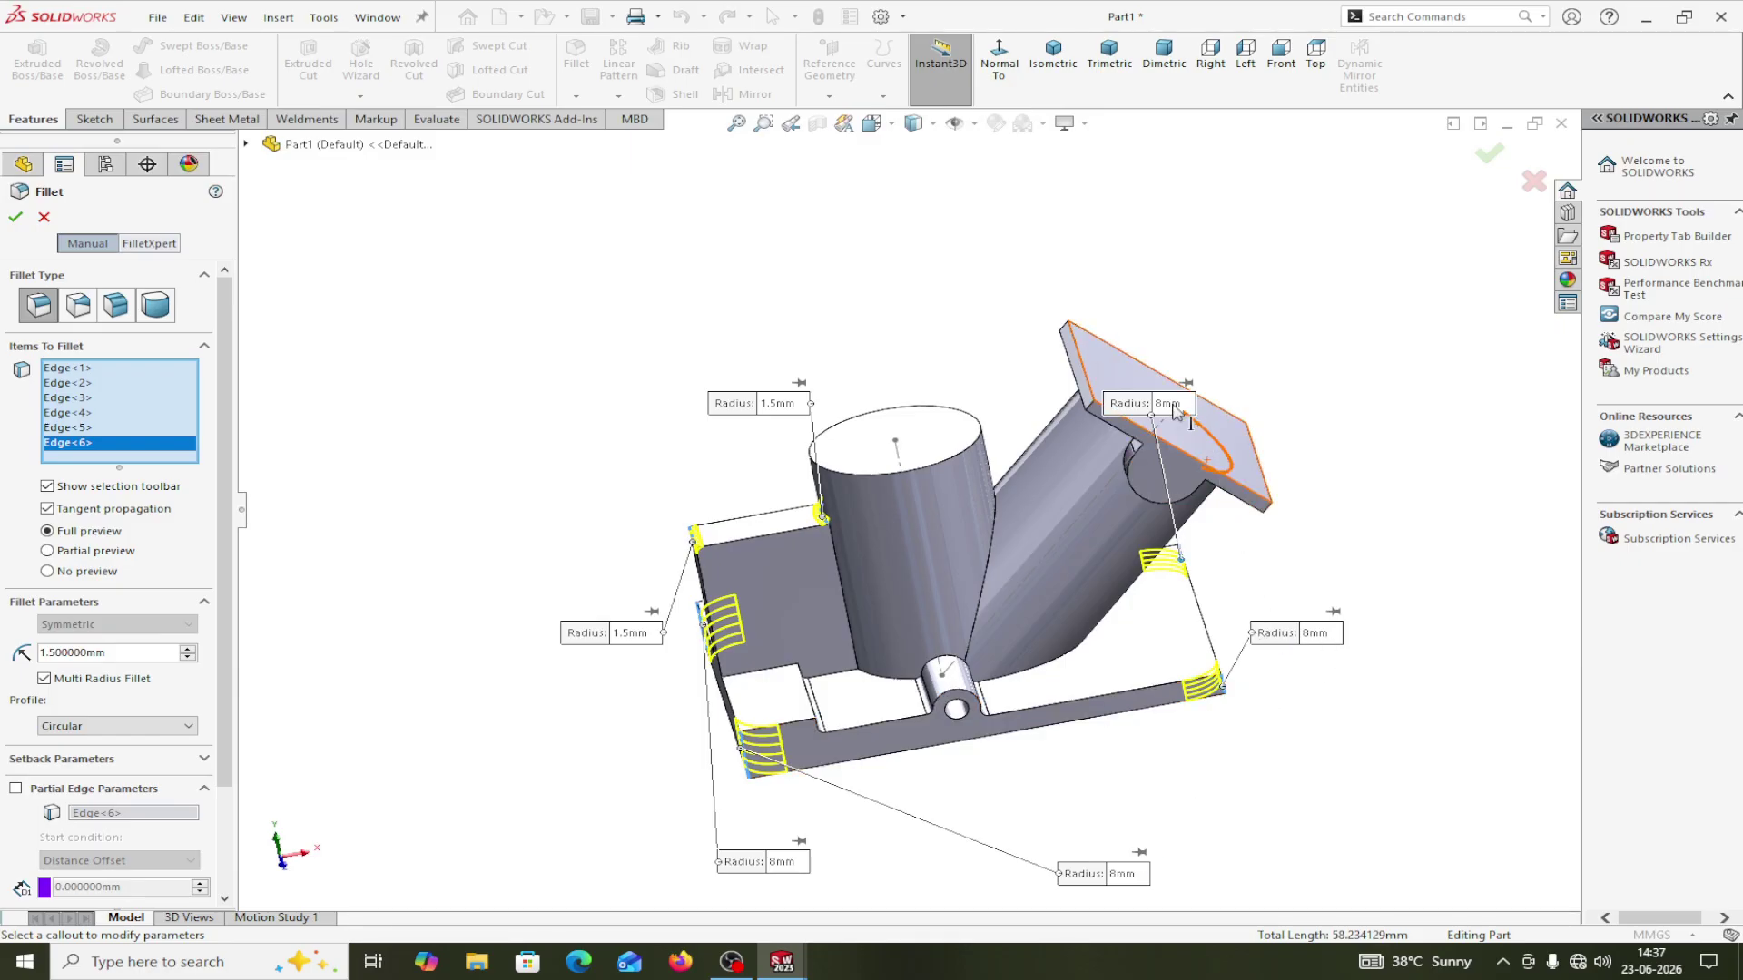
left_click_drag(646, 633, 623, 638)
left_click(624, 637)
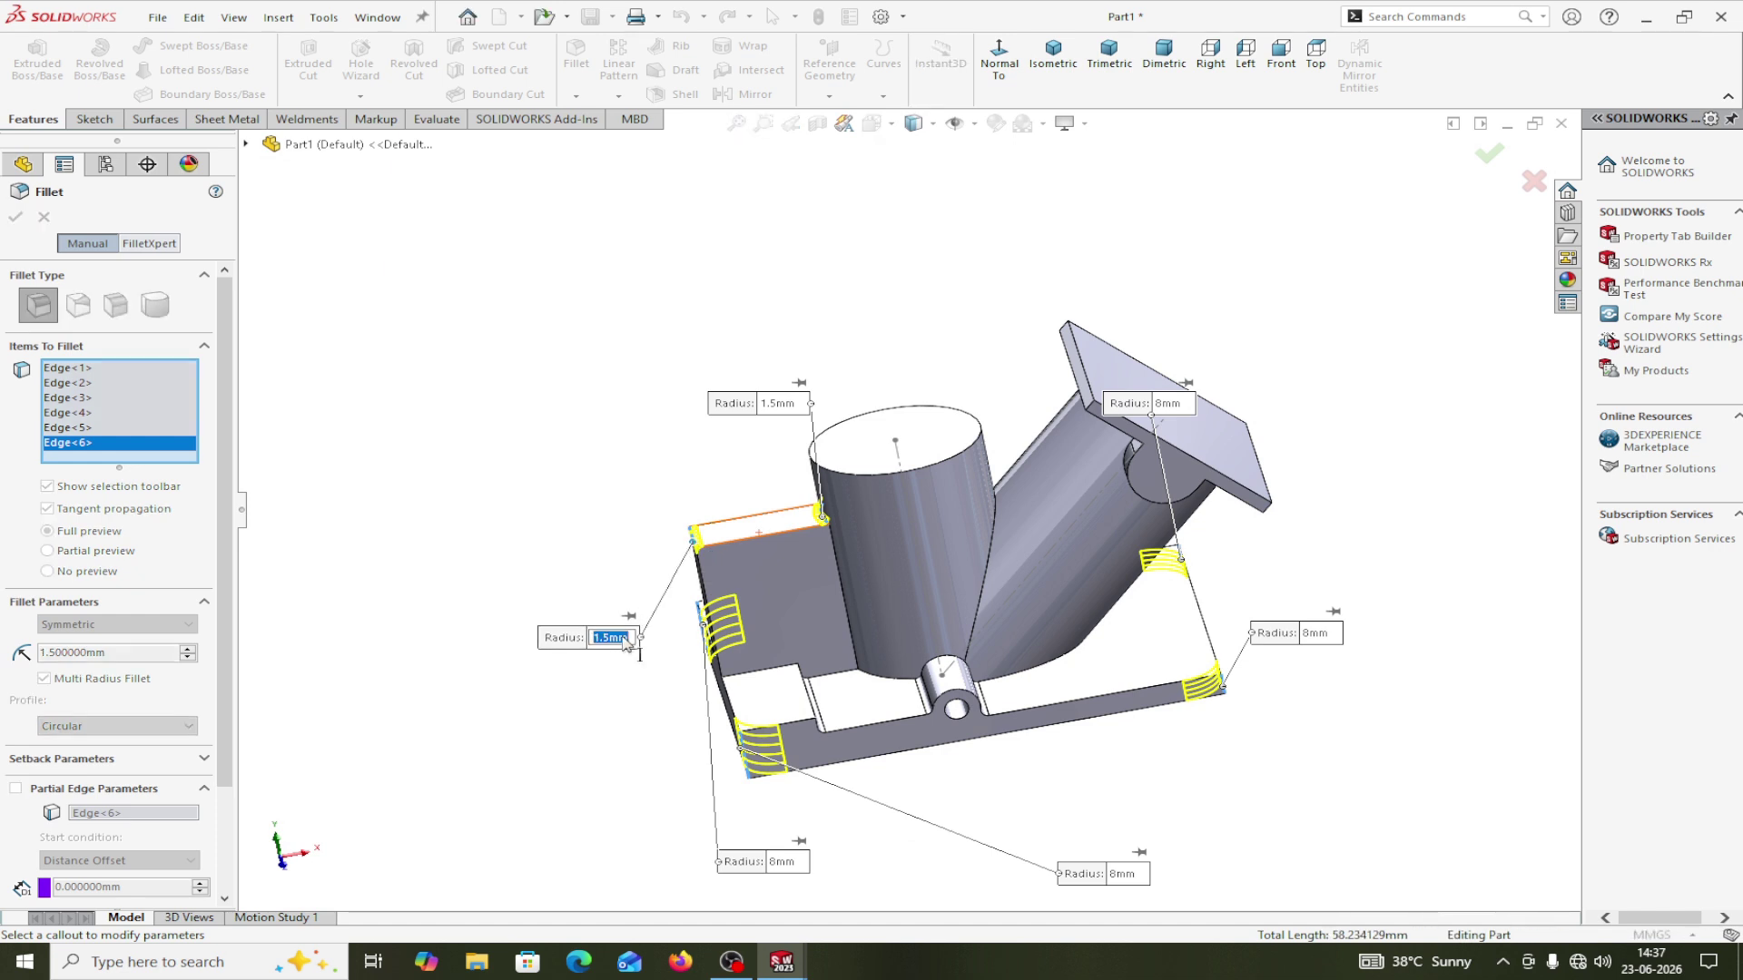
type("6")
key("Return")
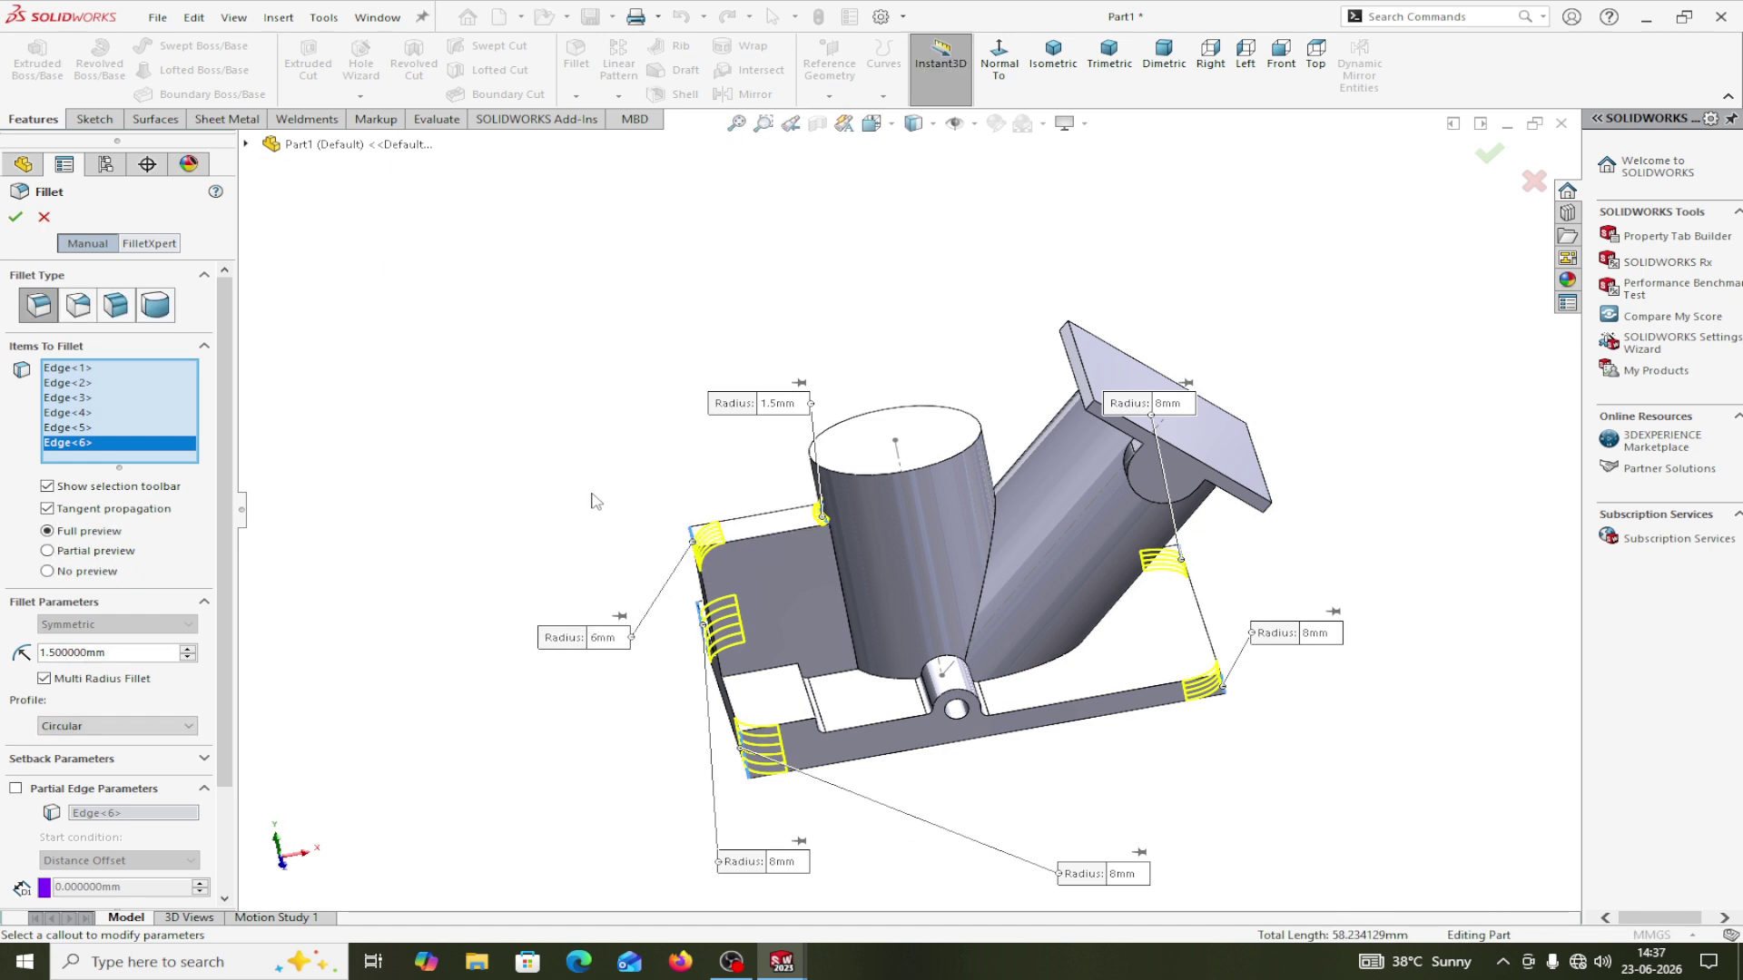
Set the radius of the wall's top edge against the upright cylinder to 2 mm and apply the fillet.
left_click(792, 408)
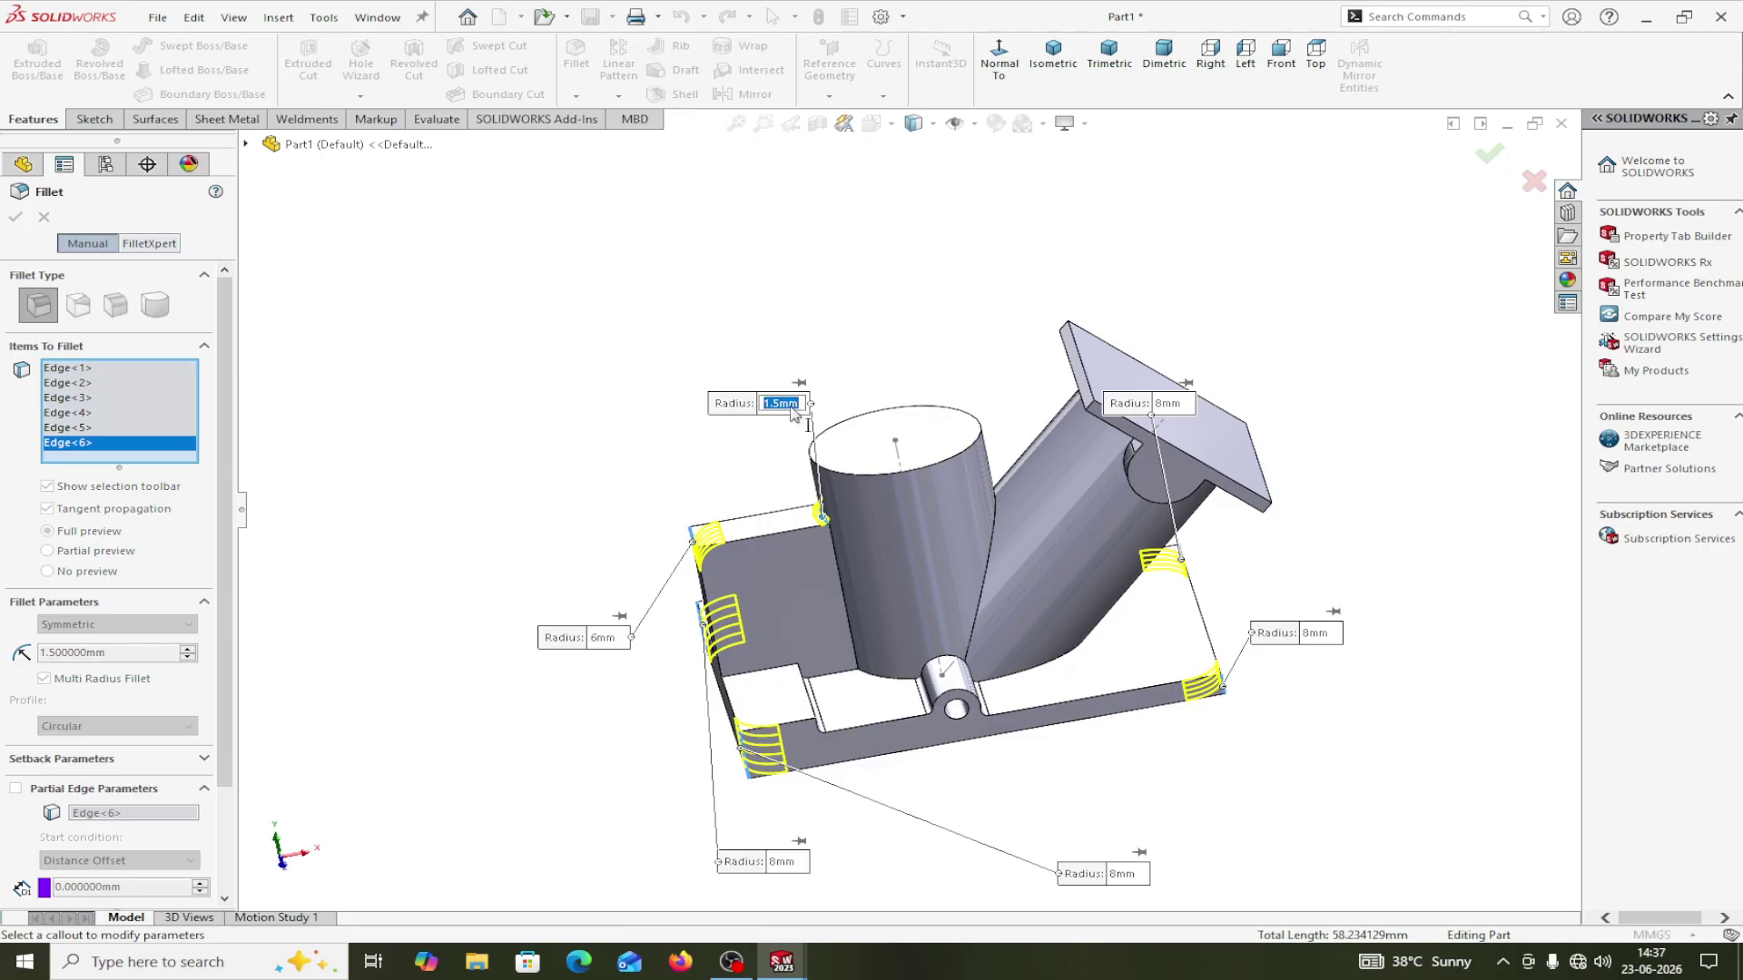
type("6")
key("Return")
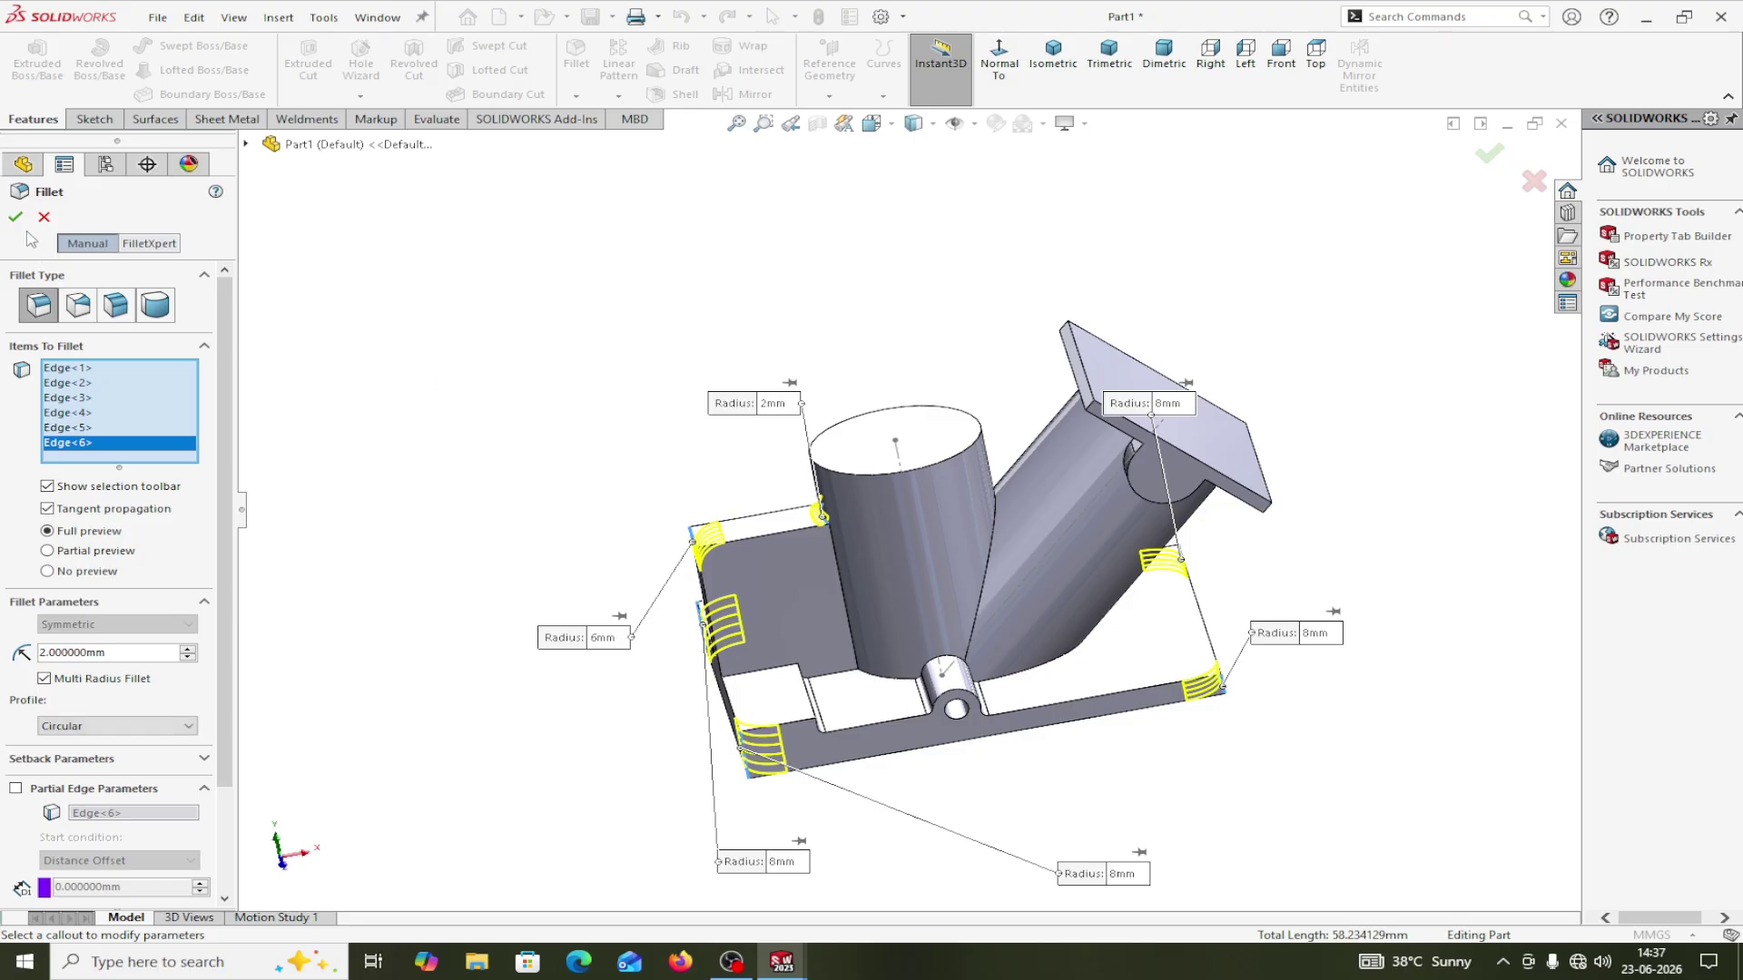
left_click(15, 220)
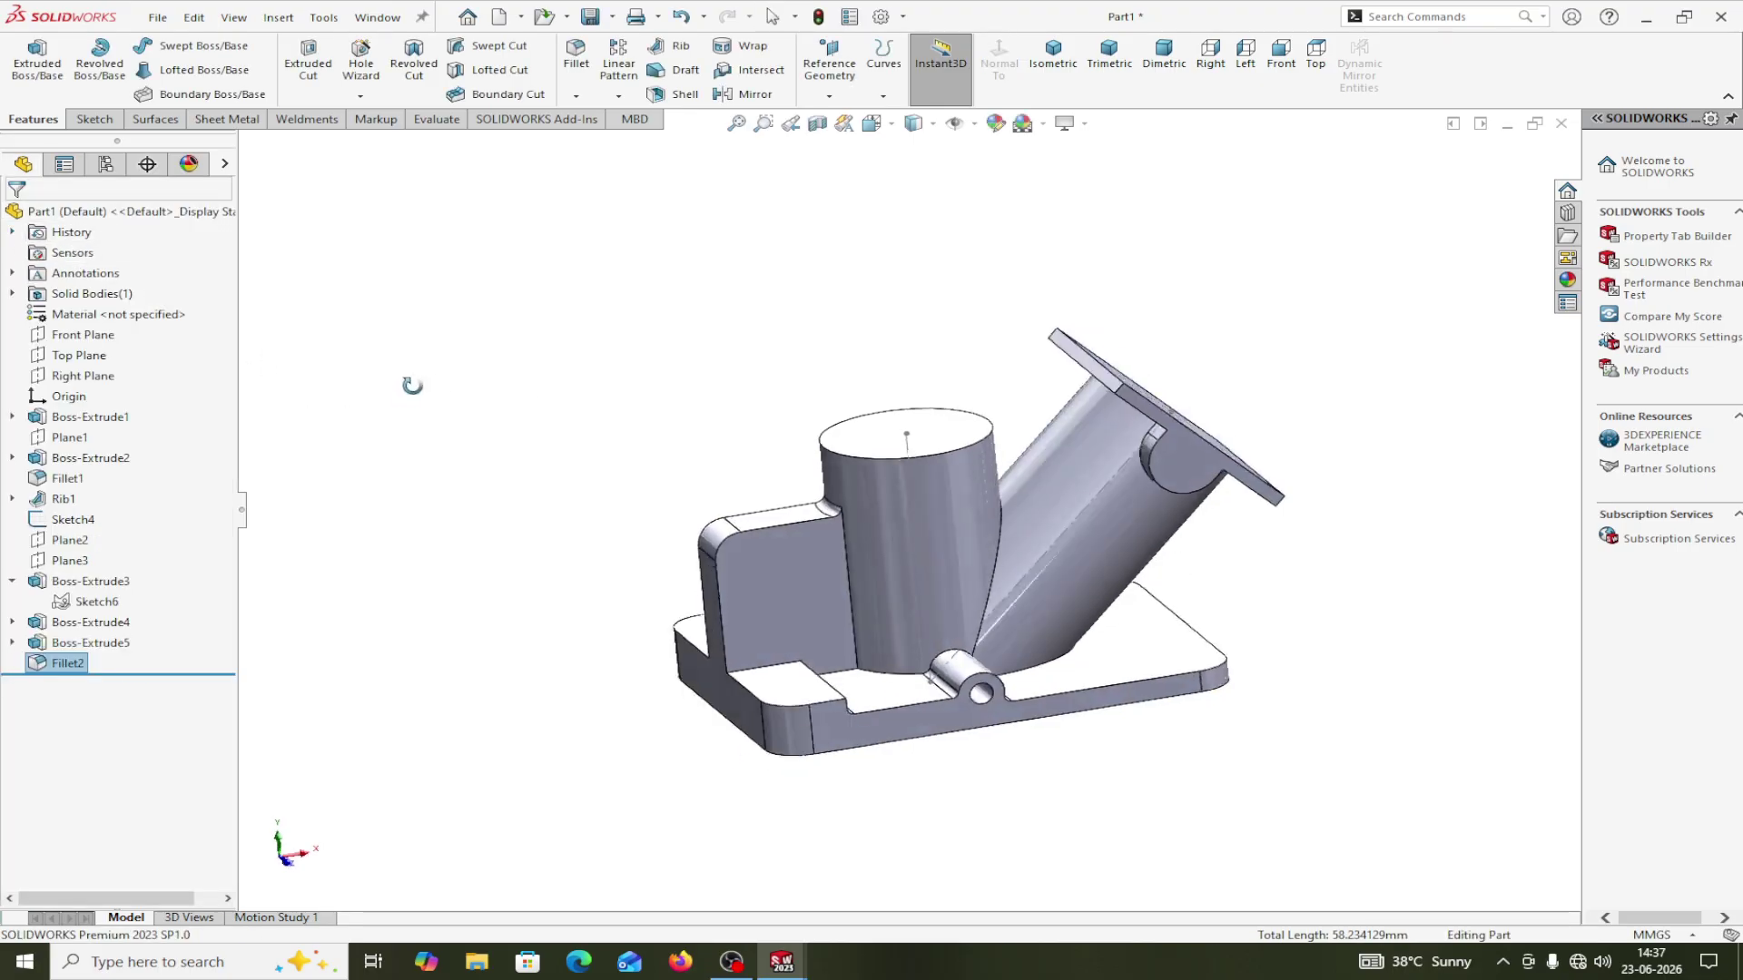
Edit the multi-radius fillet, setting the radius of the wall's top edge against the upright cylinder to 6 mm.
middle_click_drag(414, 373, 385, 373)
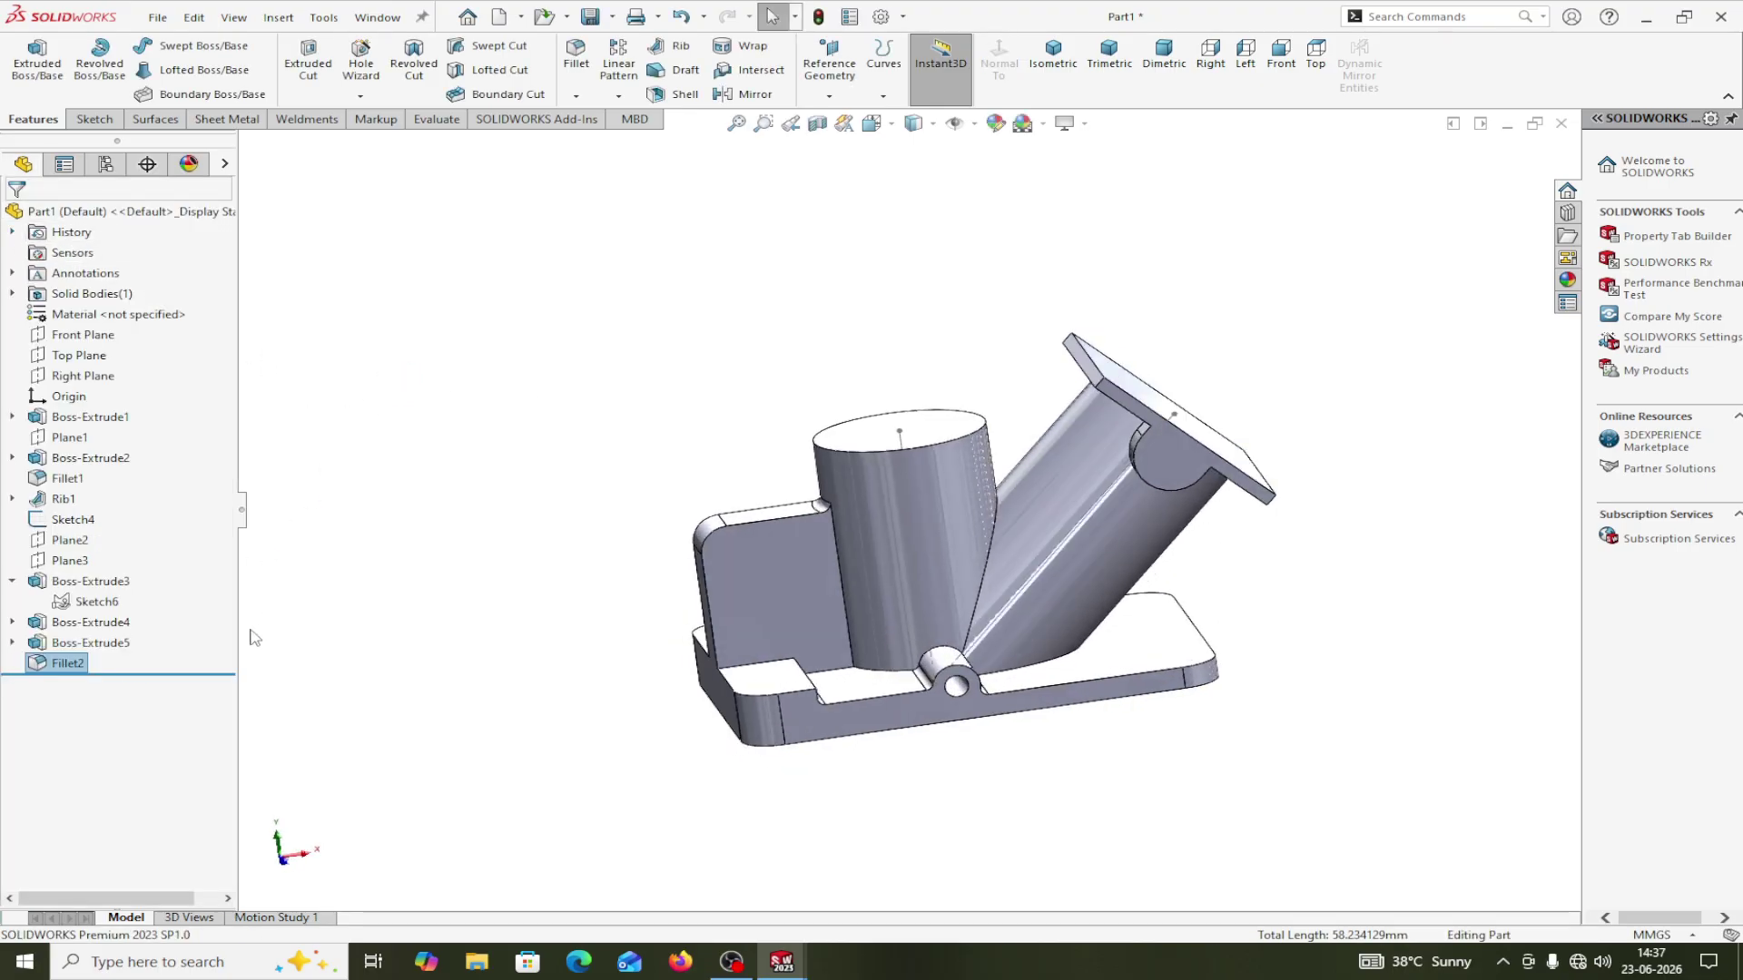
right_click(75, 665)
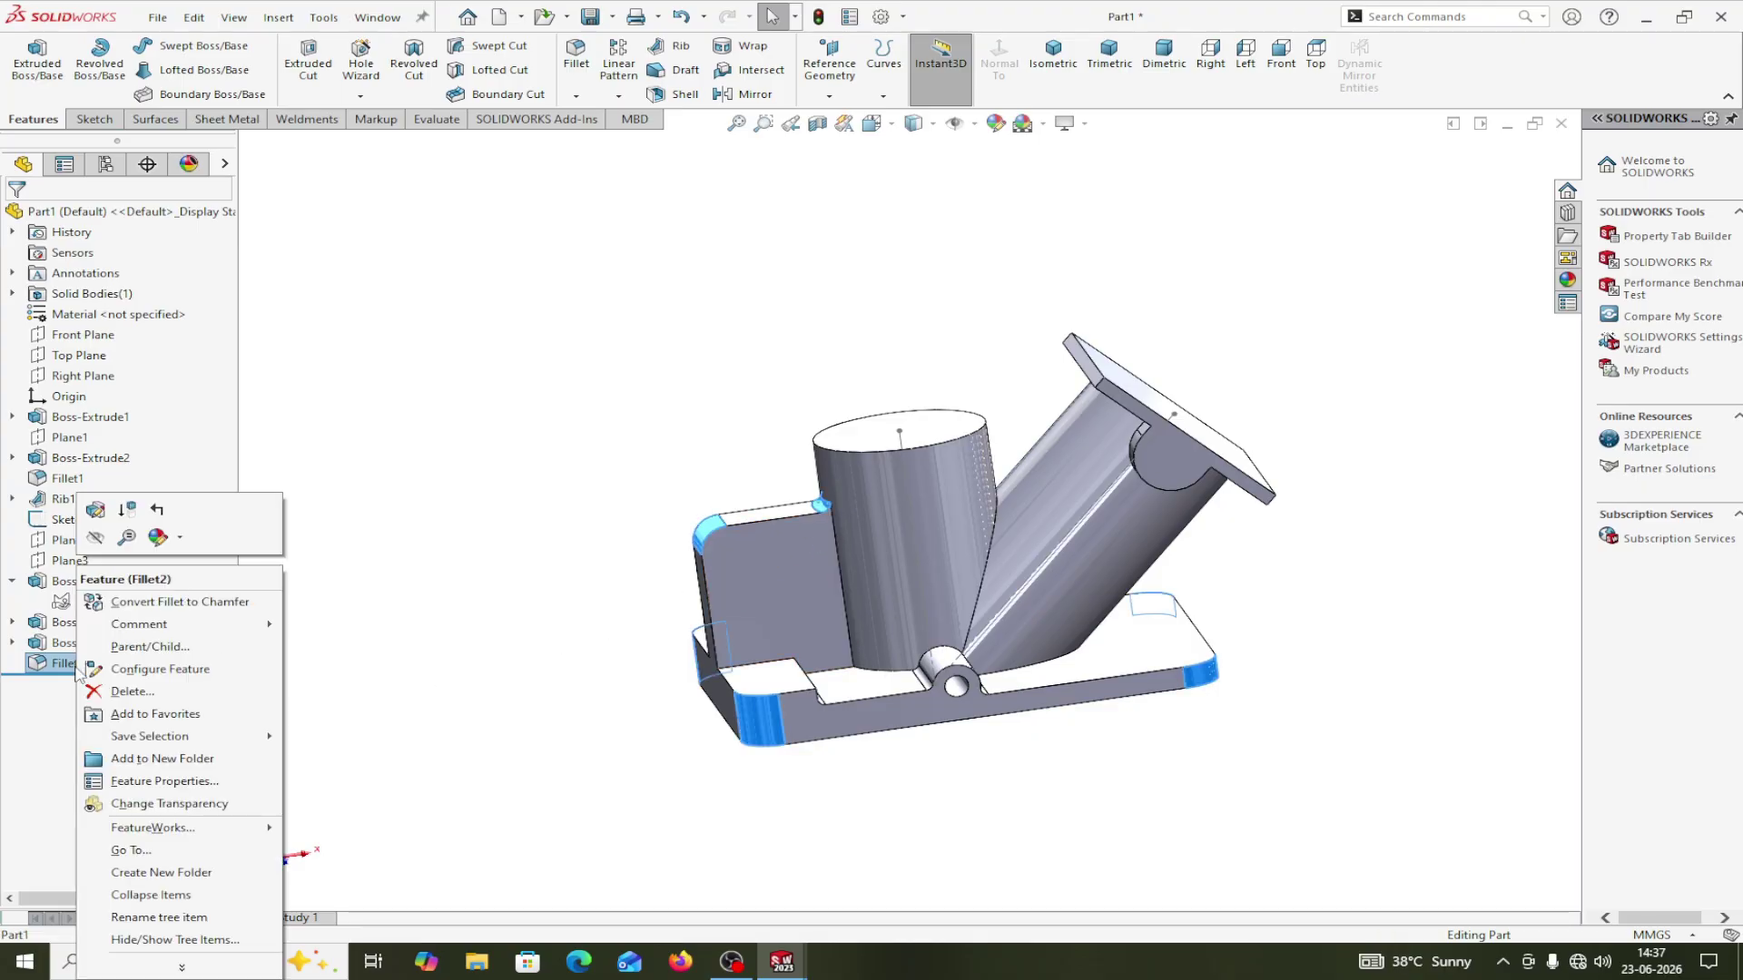
left_click(97, 516)
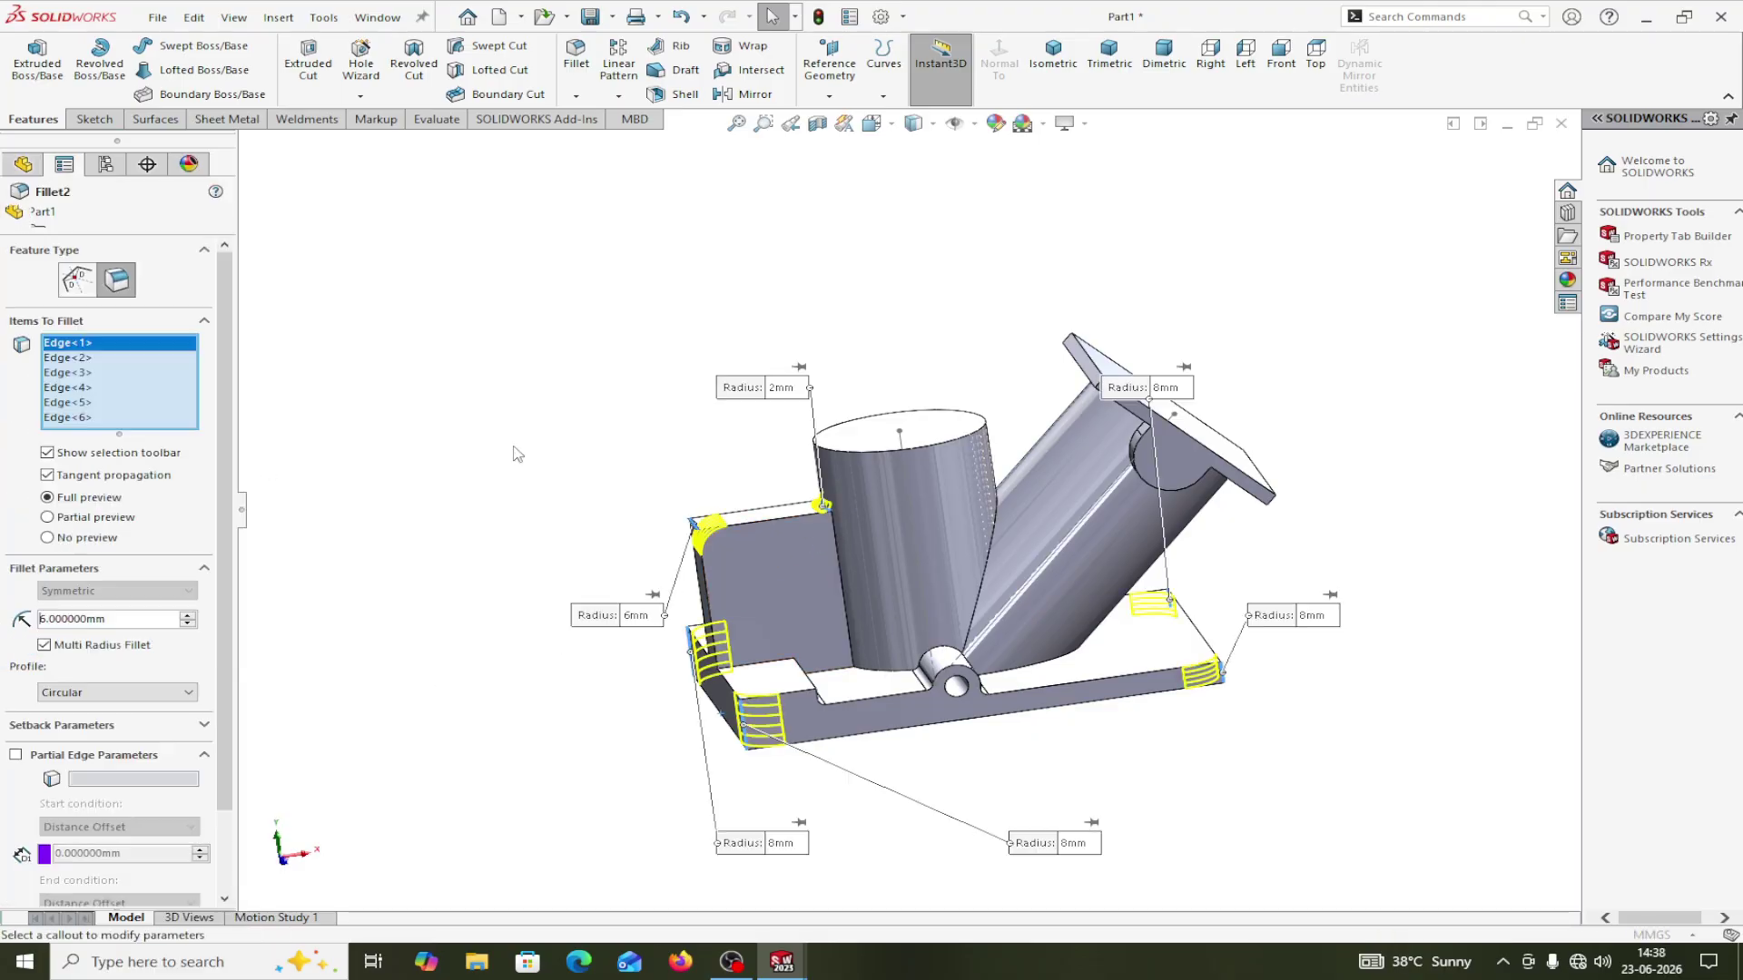
left_click(790, 396)
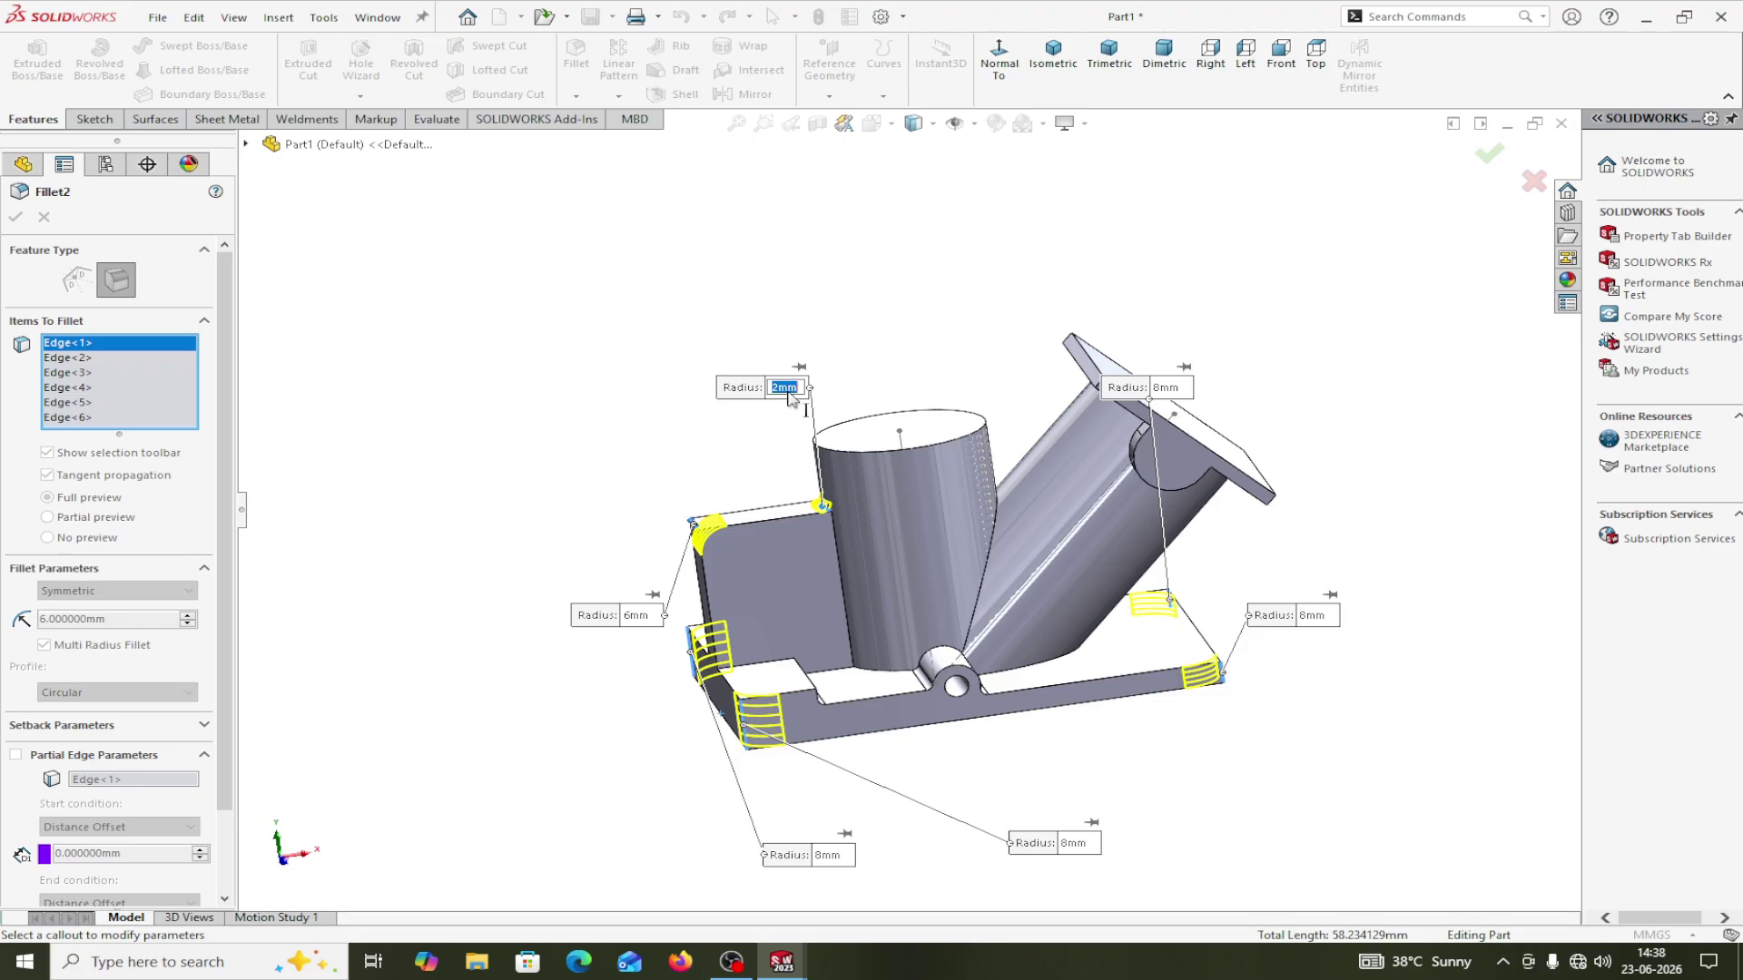
type("6")
key("Return")
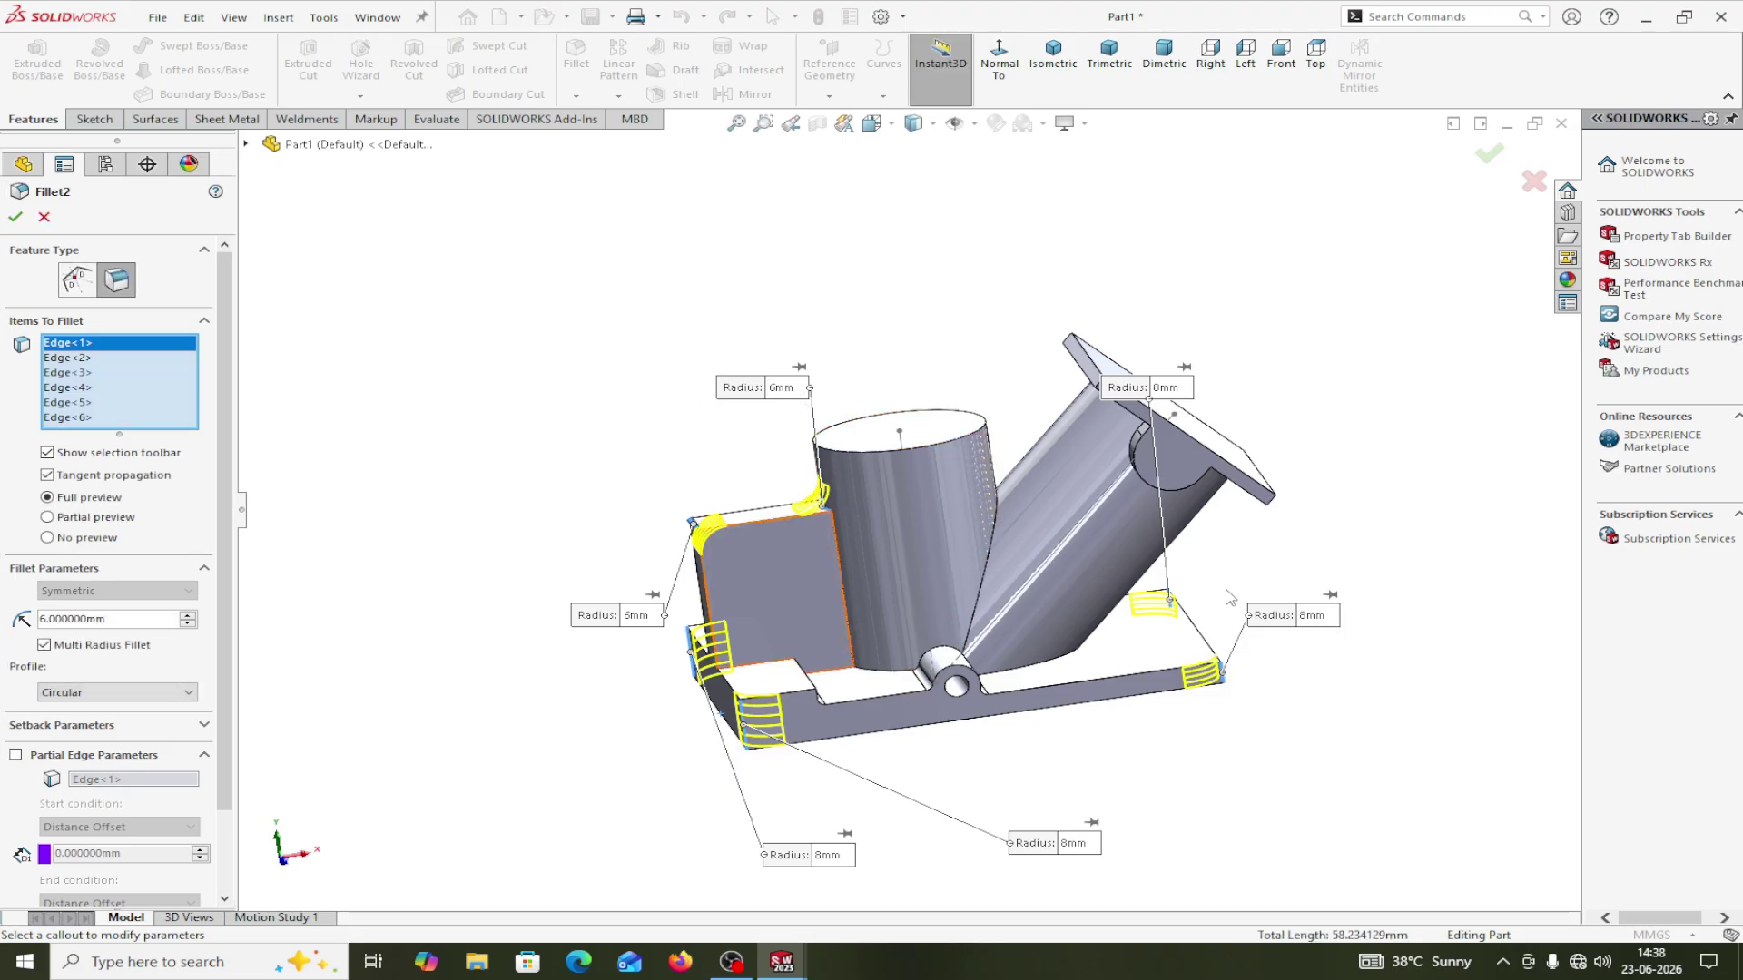
left_click(15, 218)
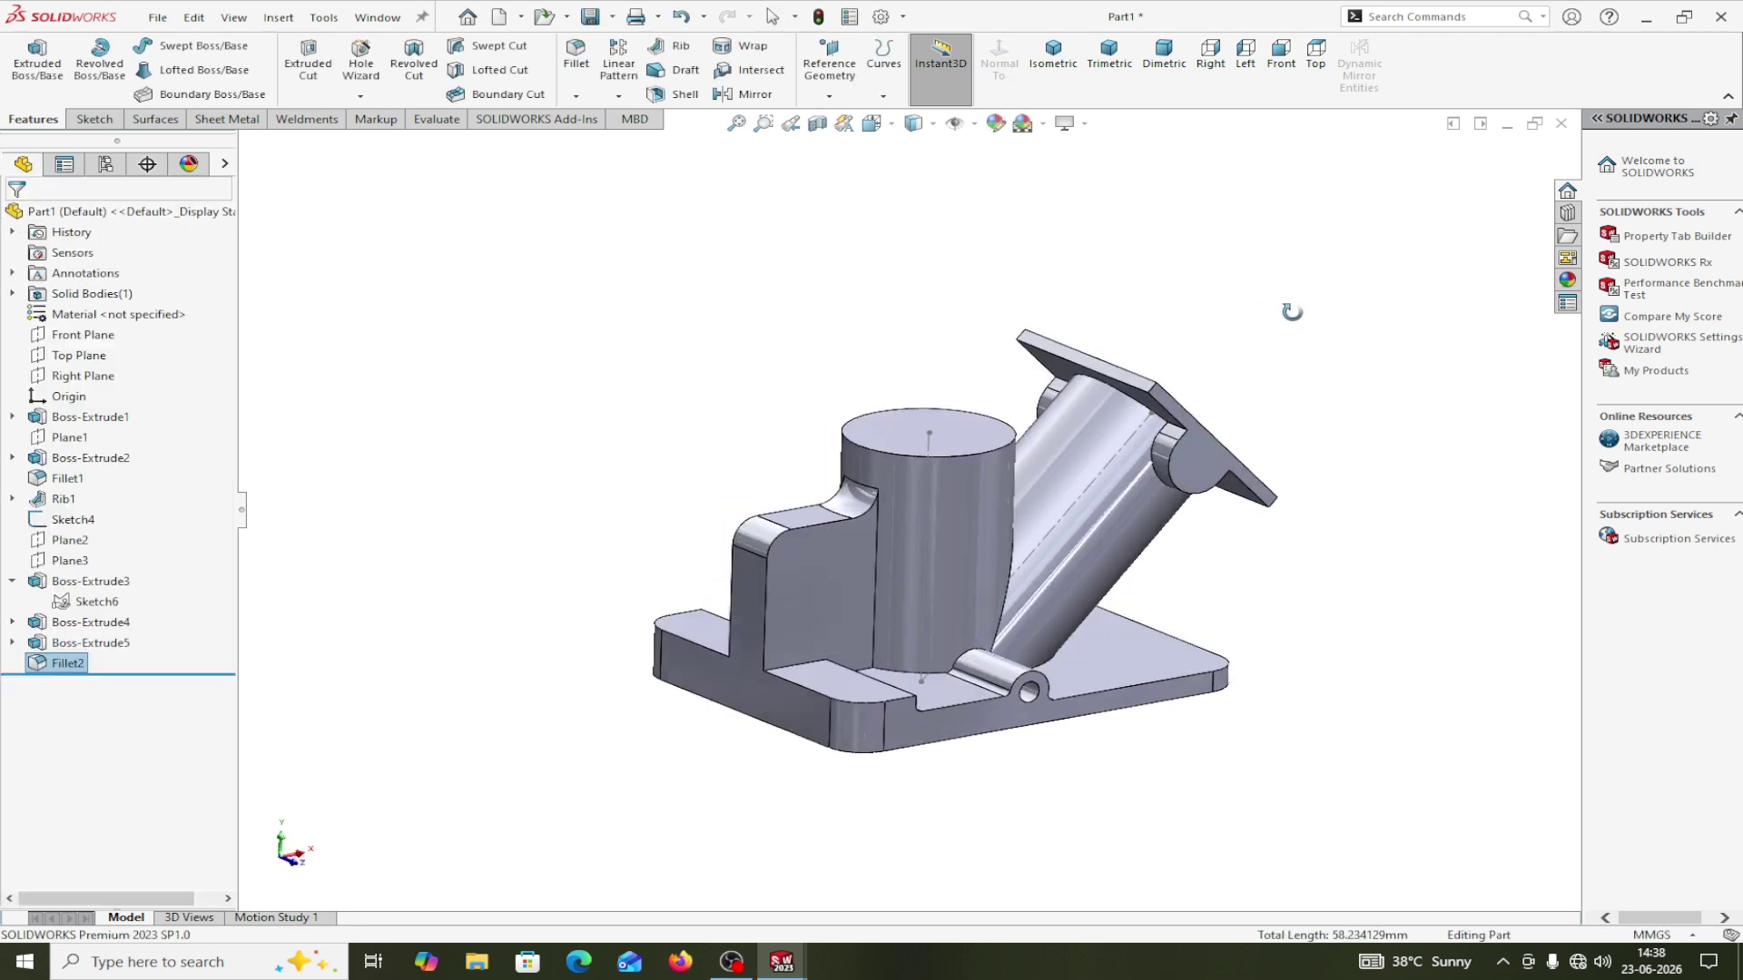
Start another constant-size fillet, ready for picking the angled flange's corner edges.
middle_click_drag(1292, 312, 1129, 338)
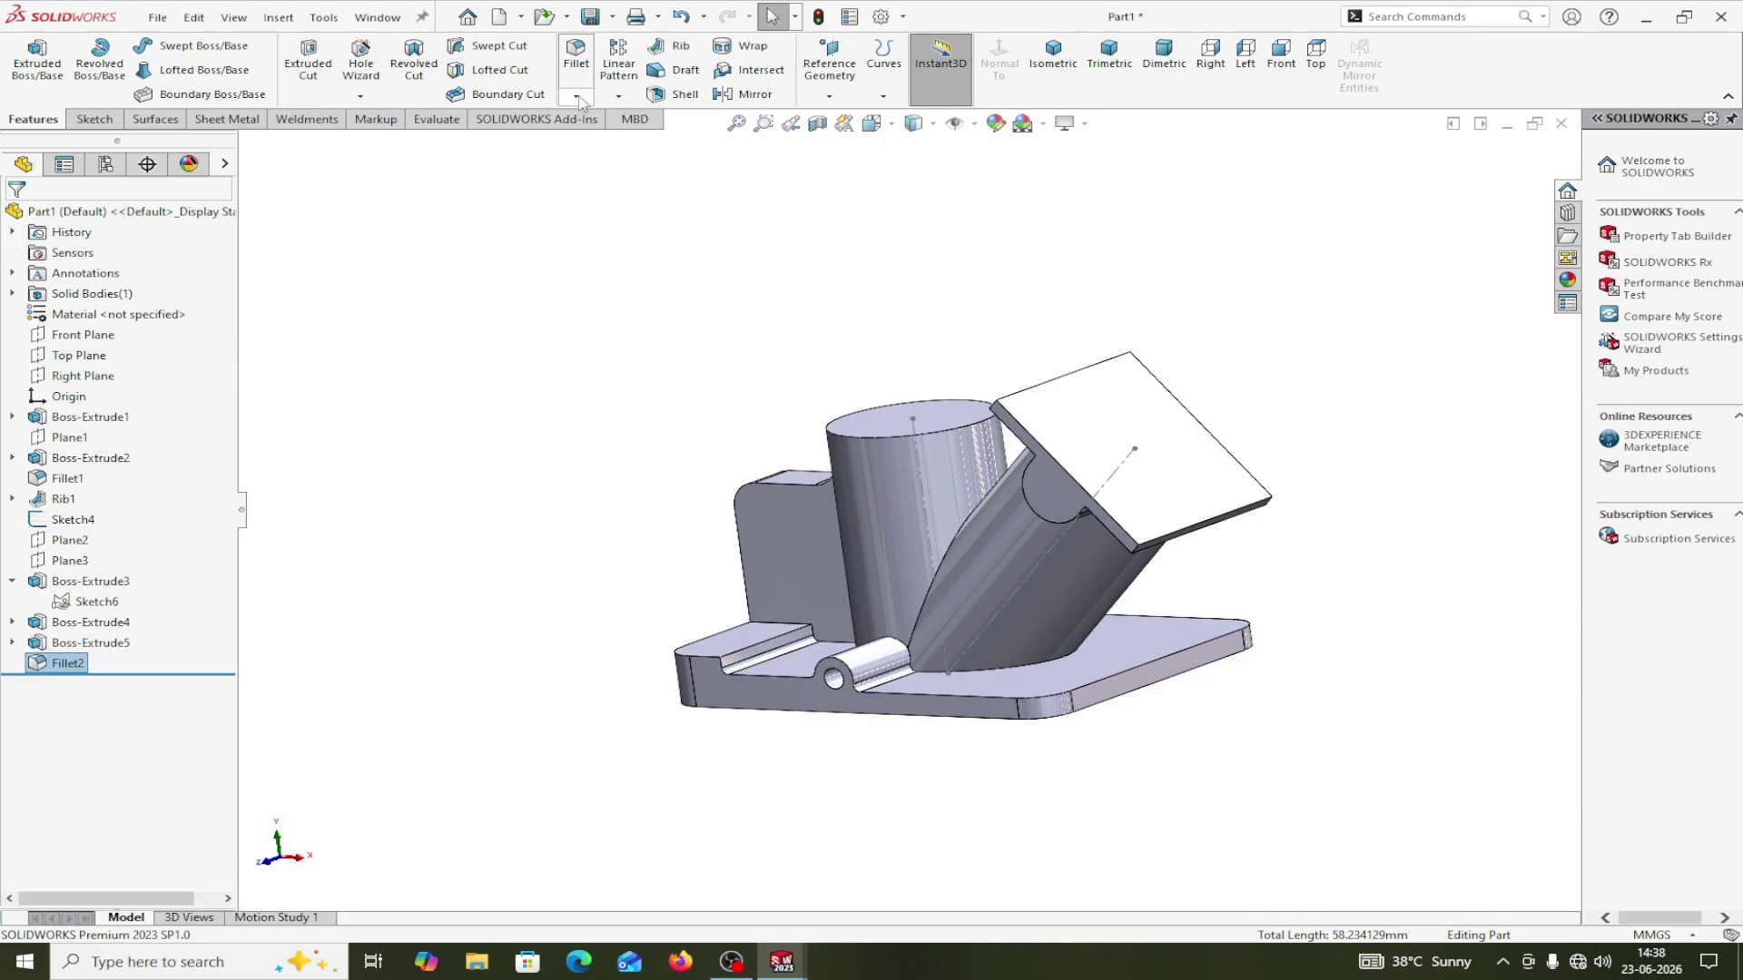
left_click(576, 97)
left_click(610, 117)
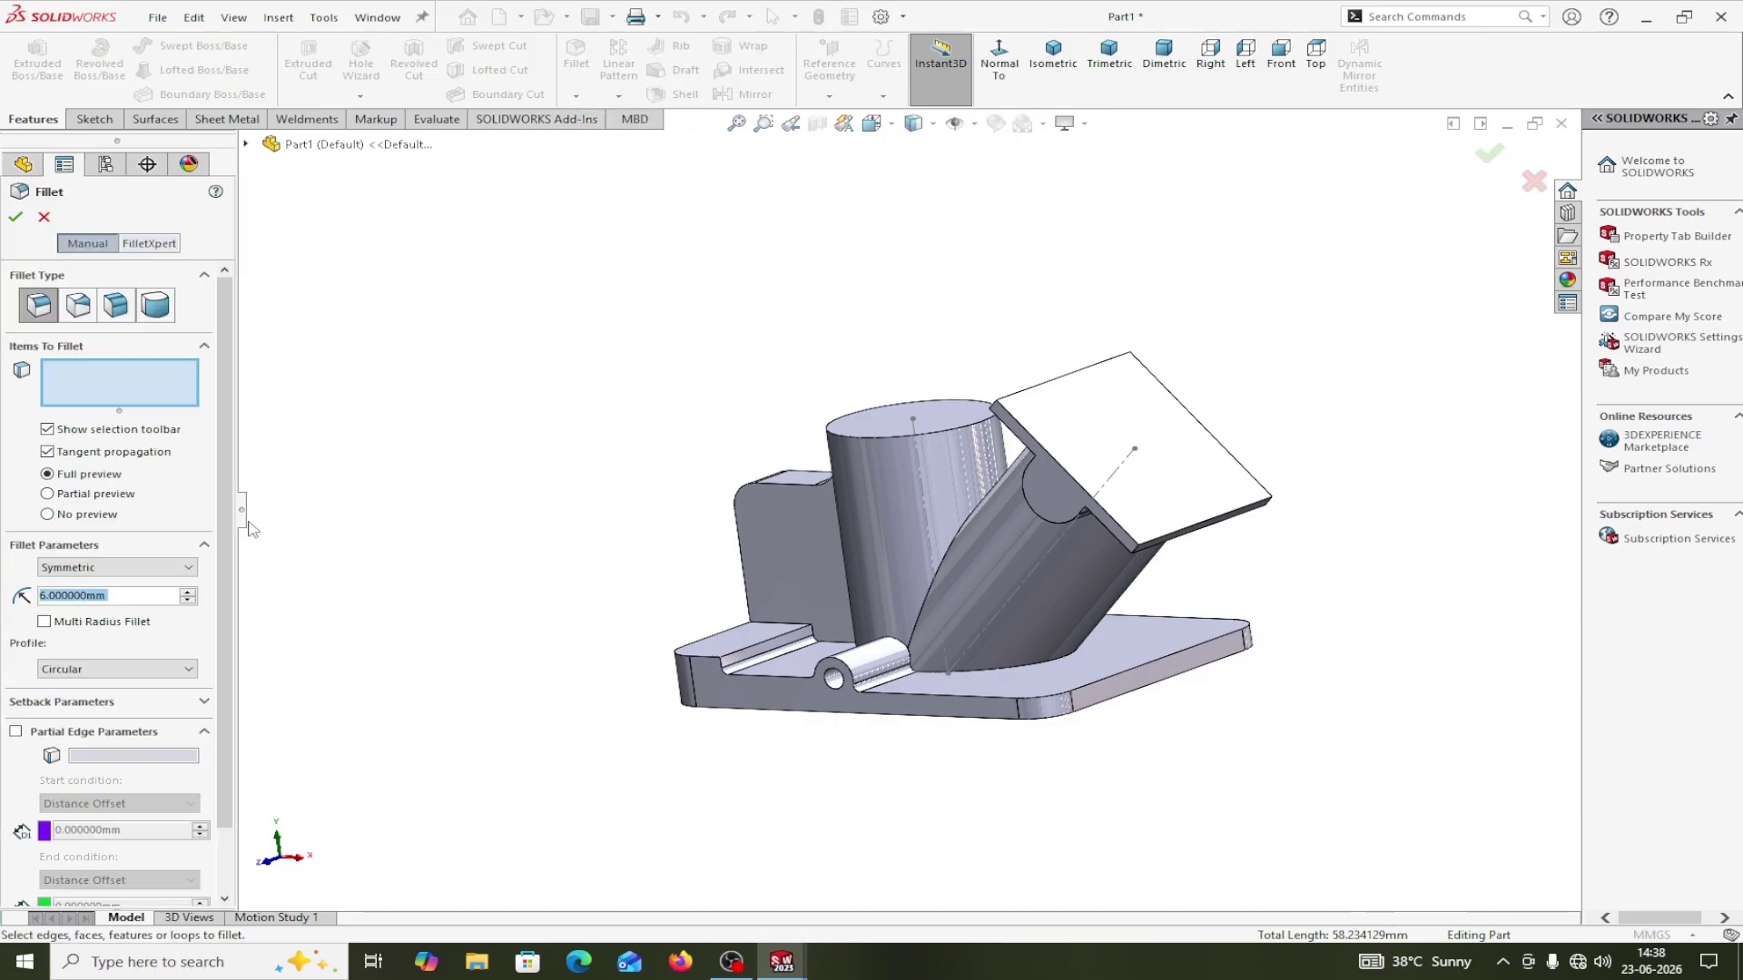
left_click(93, 384)
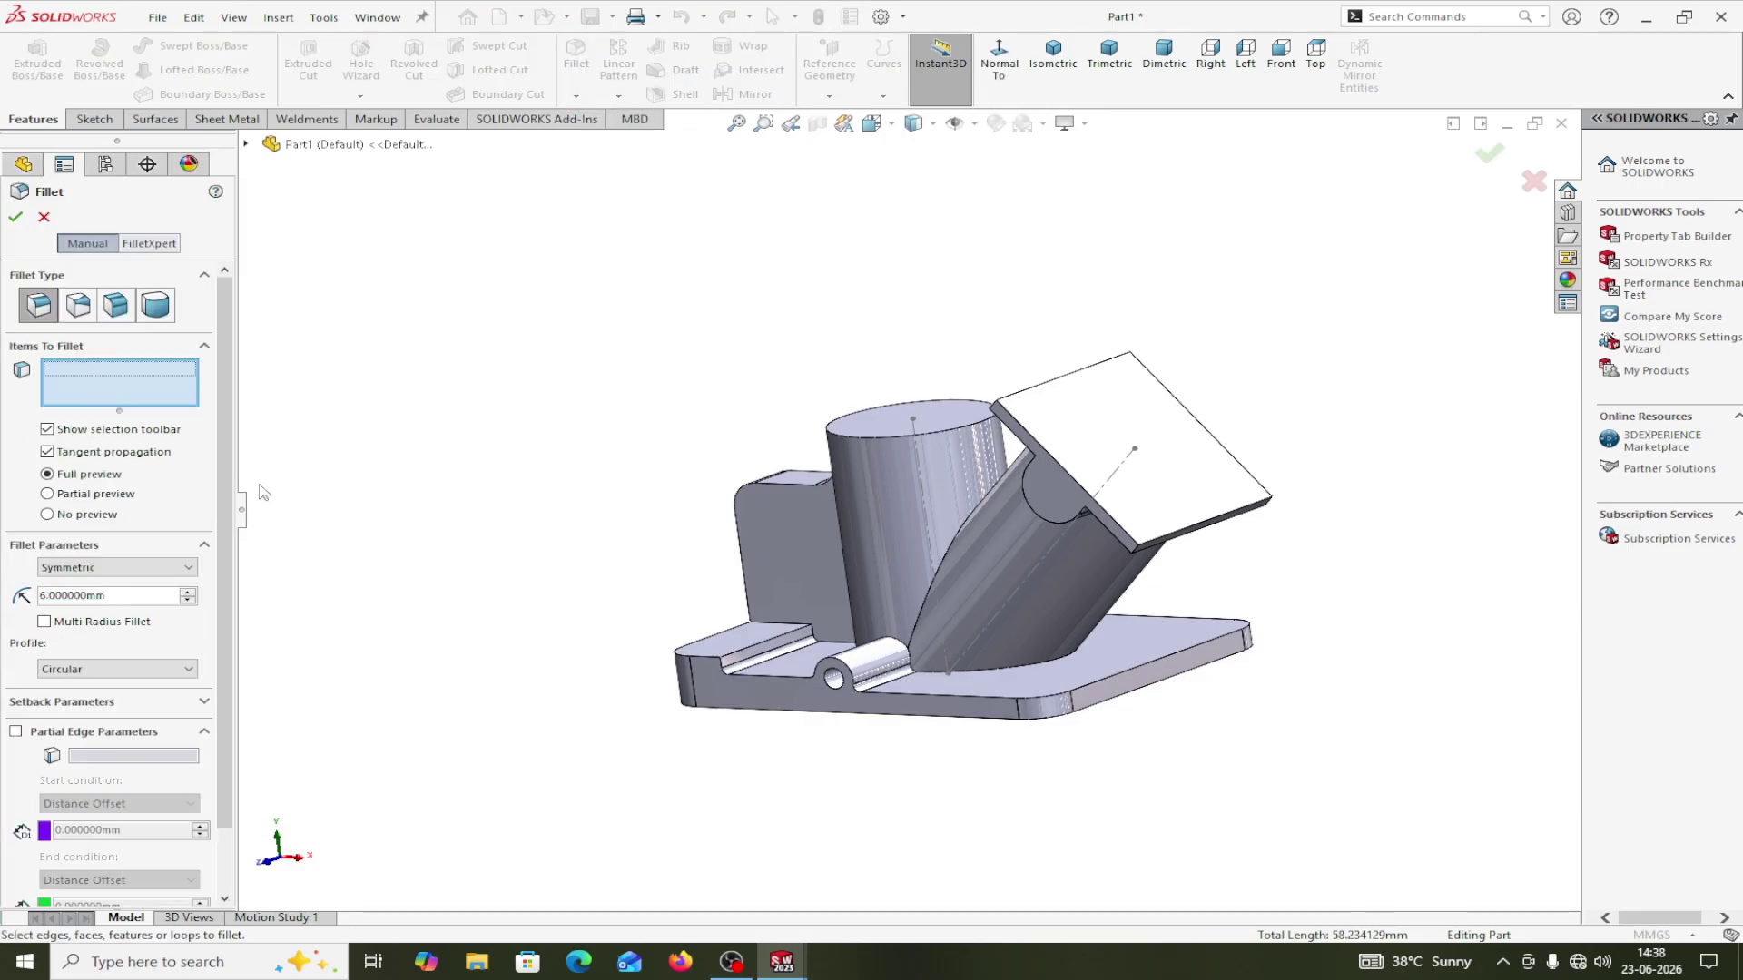
middle_click_drag(1161, 712, 1272, 576)
scroll(1233, 554, "down", 3)
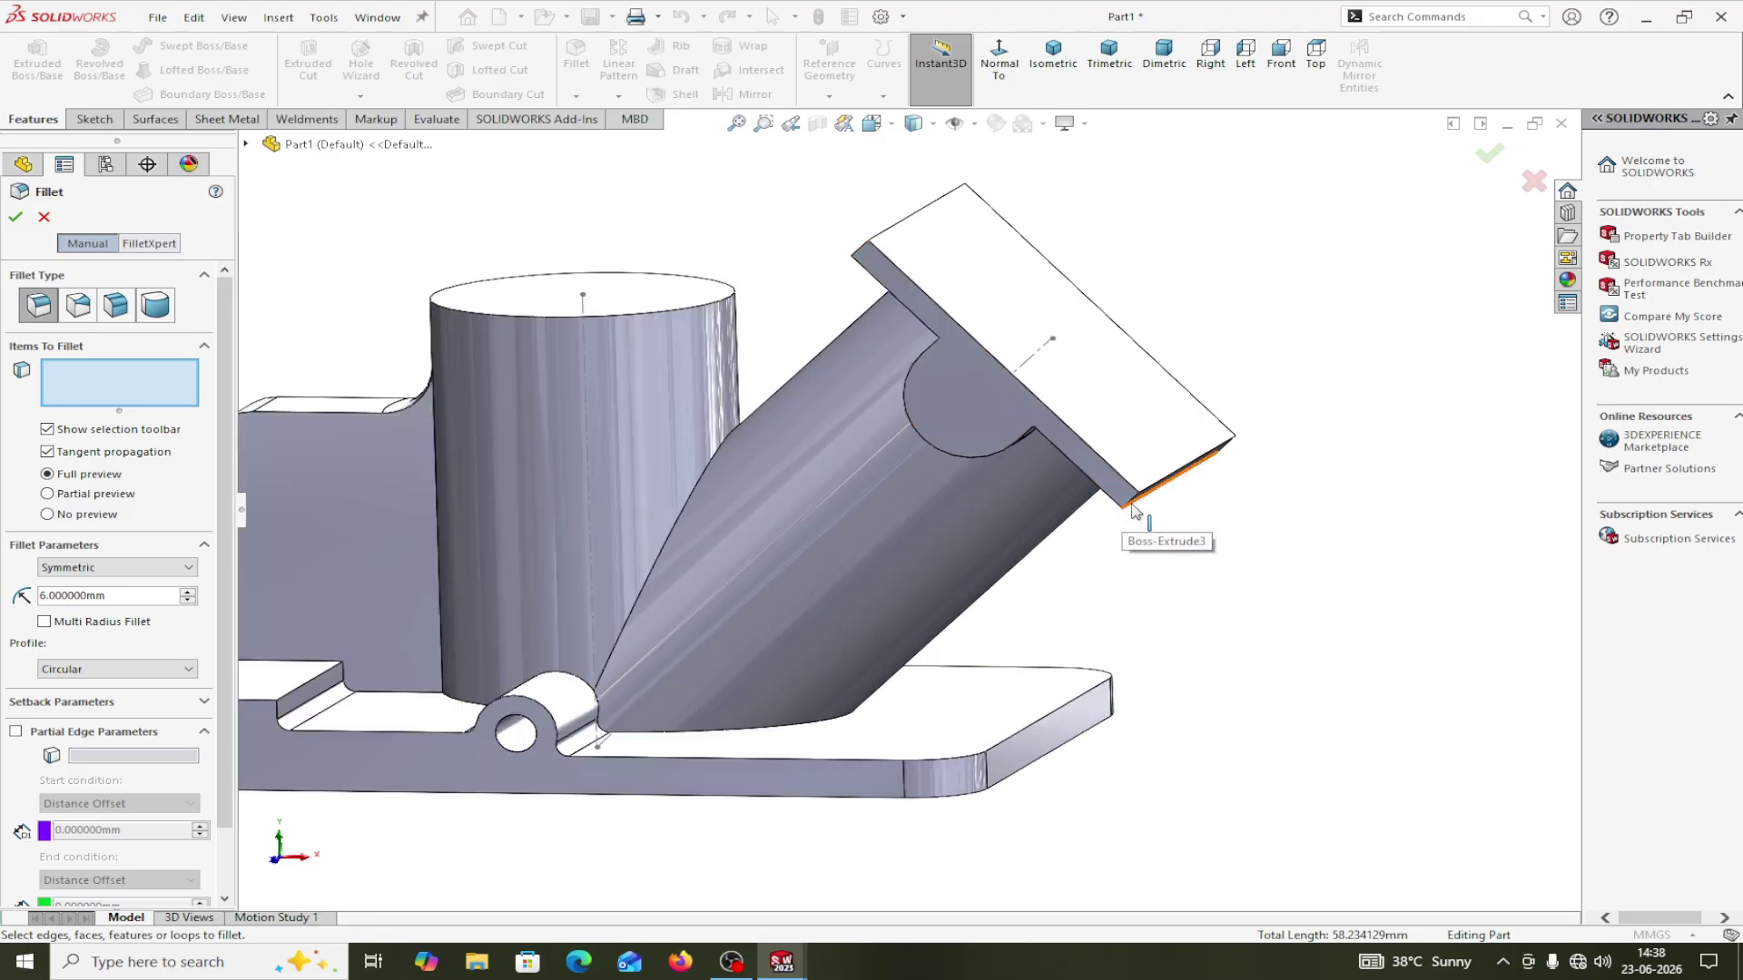
scroll(1132, 510, "down", 3)
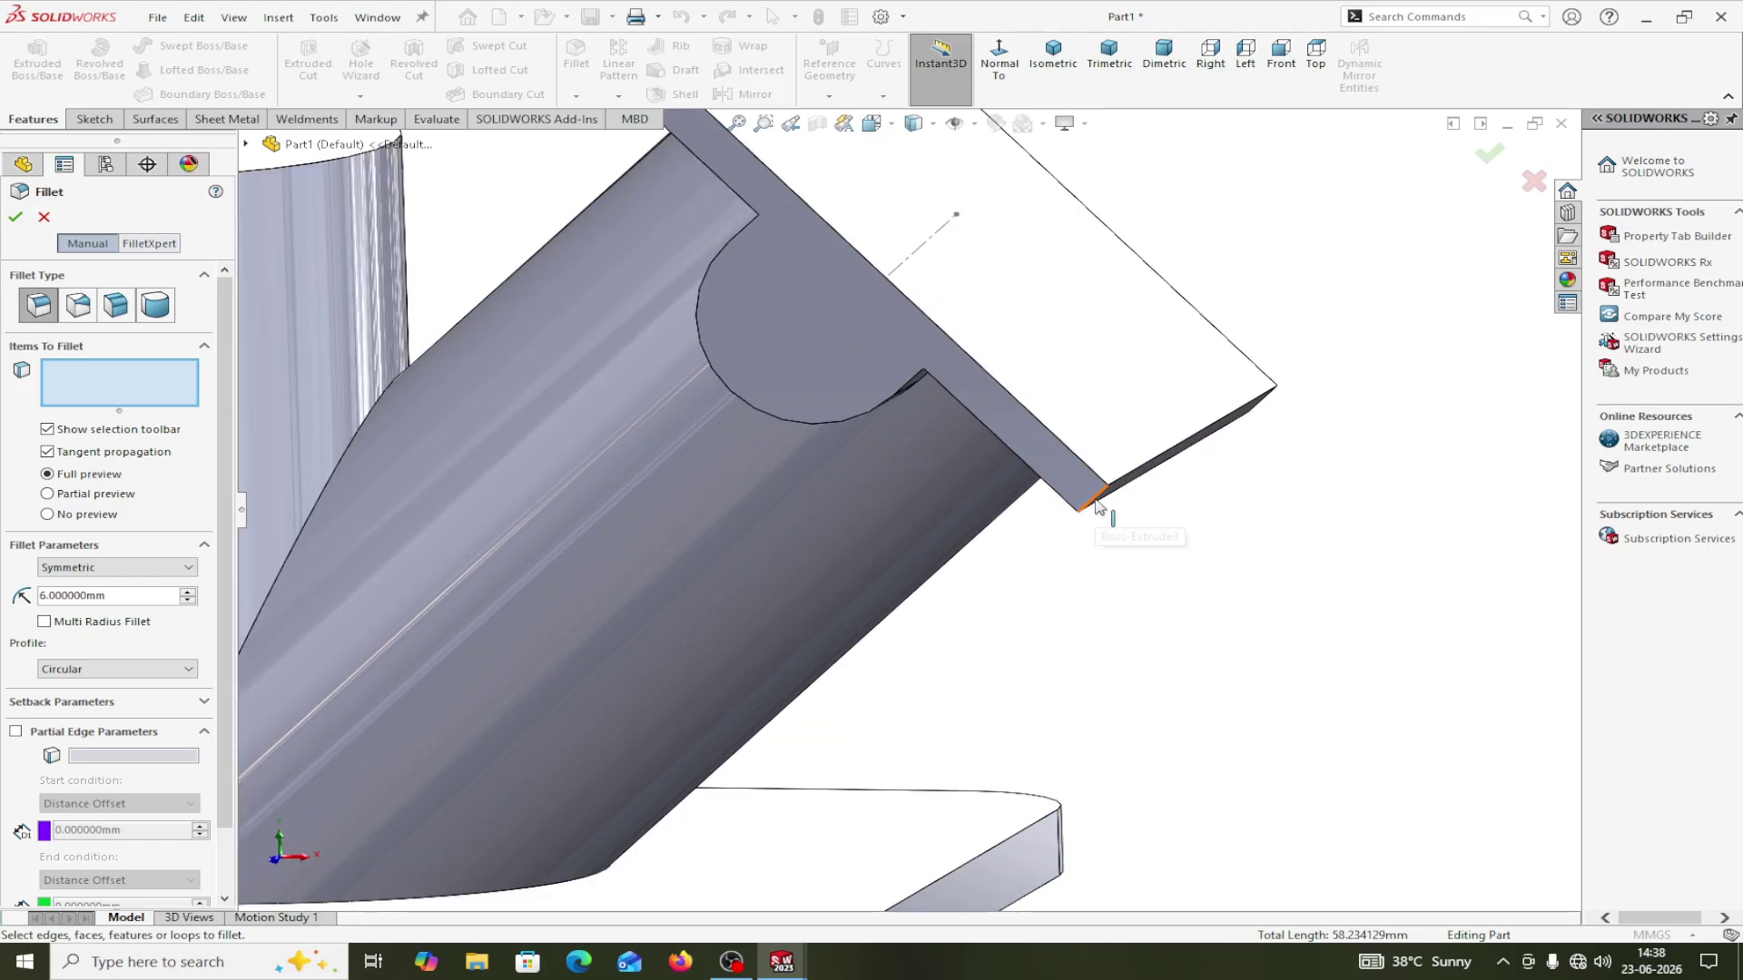
left_click(1095, 505)
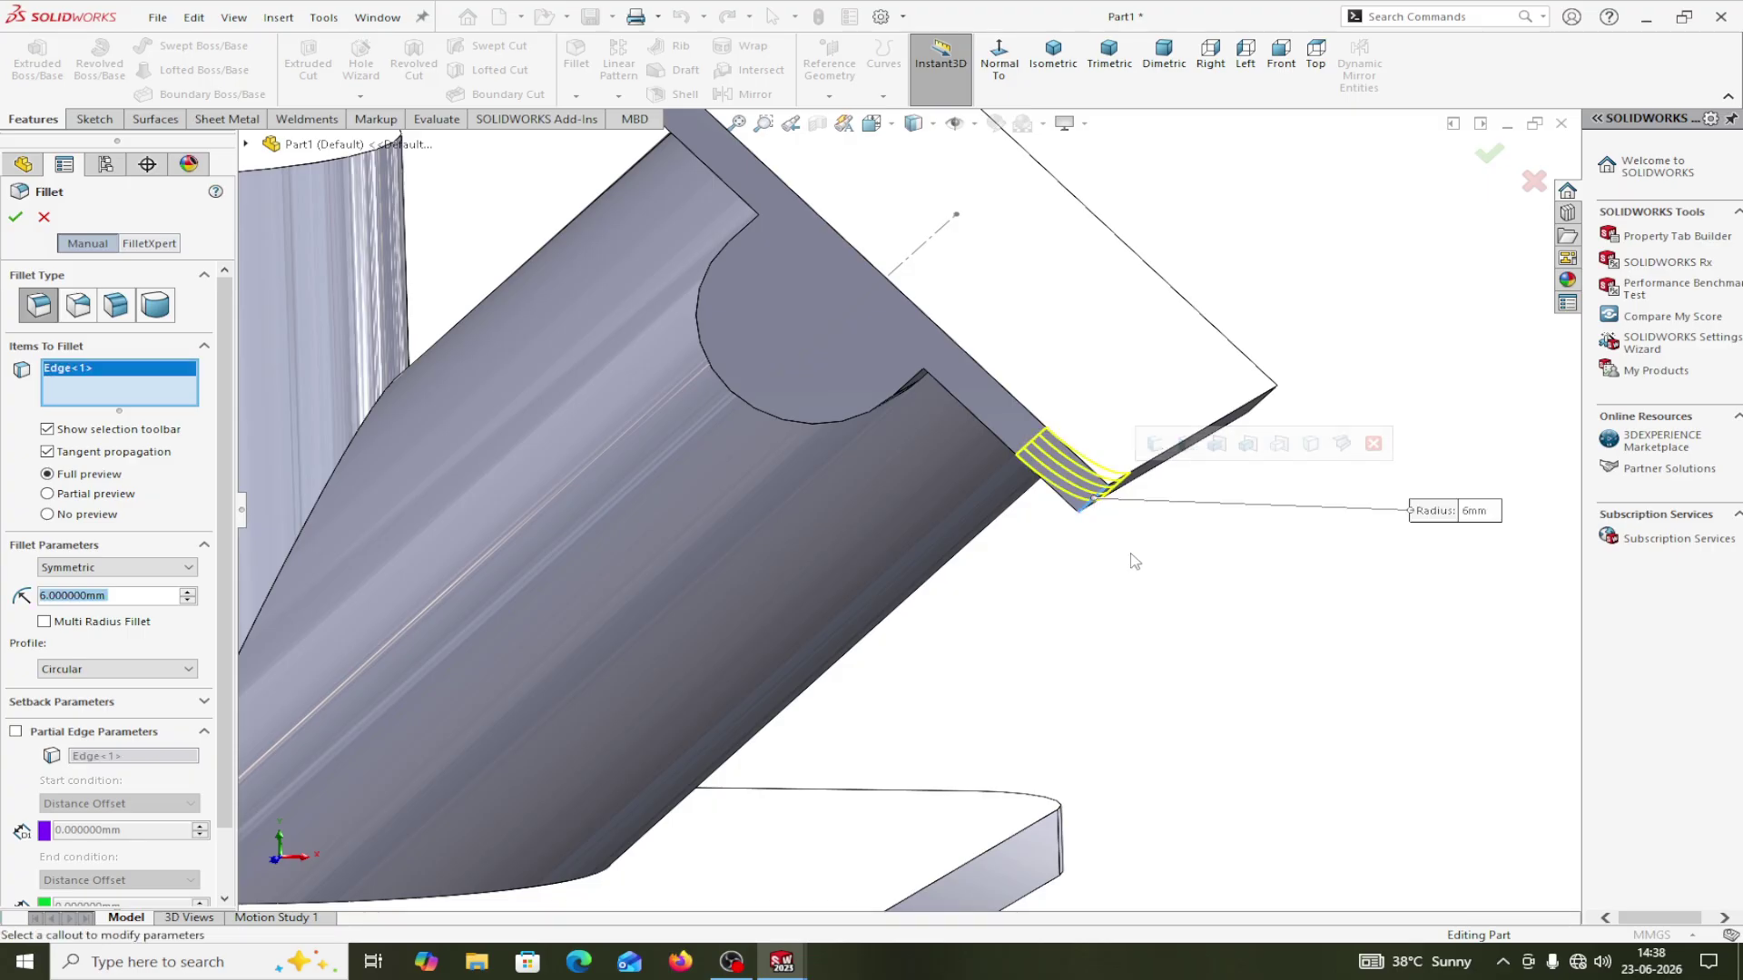
left_click(1156, 444)
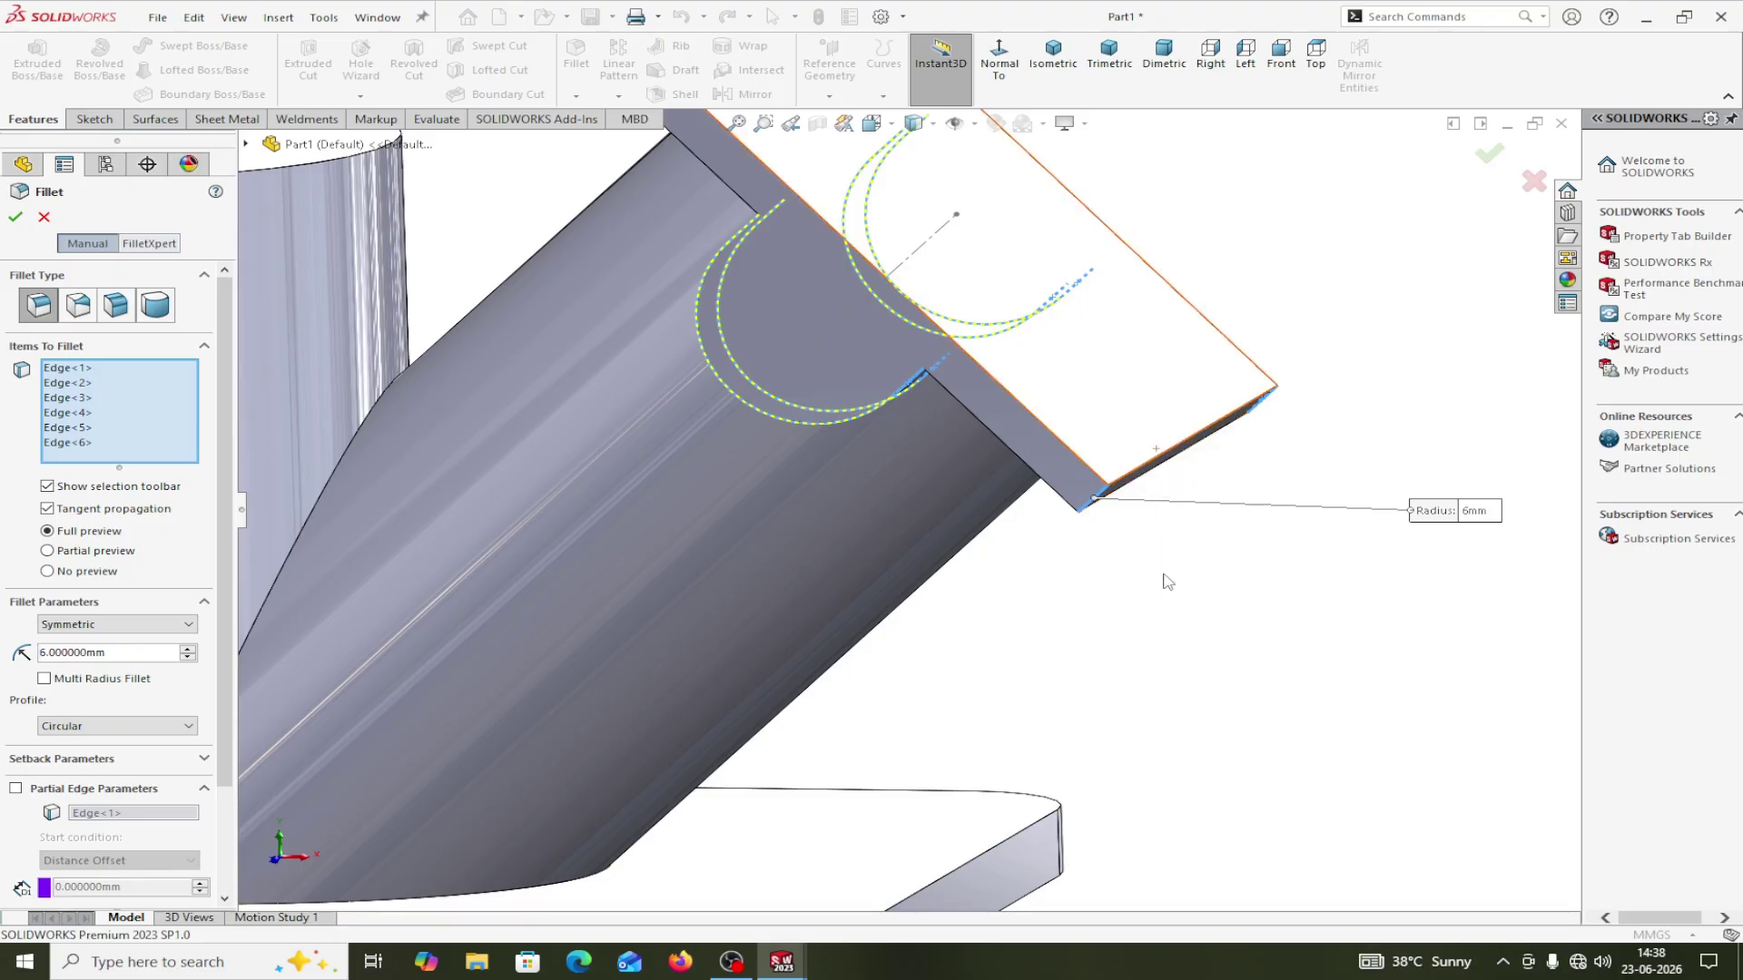
right_click(96, 412)
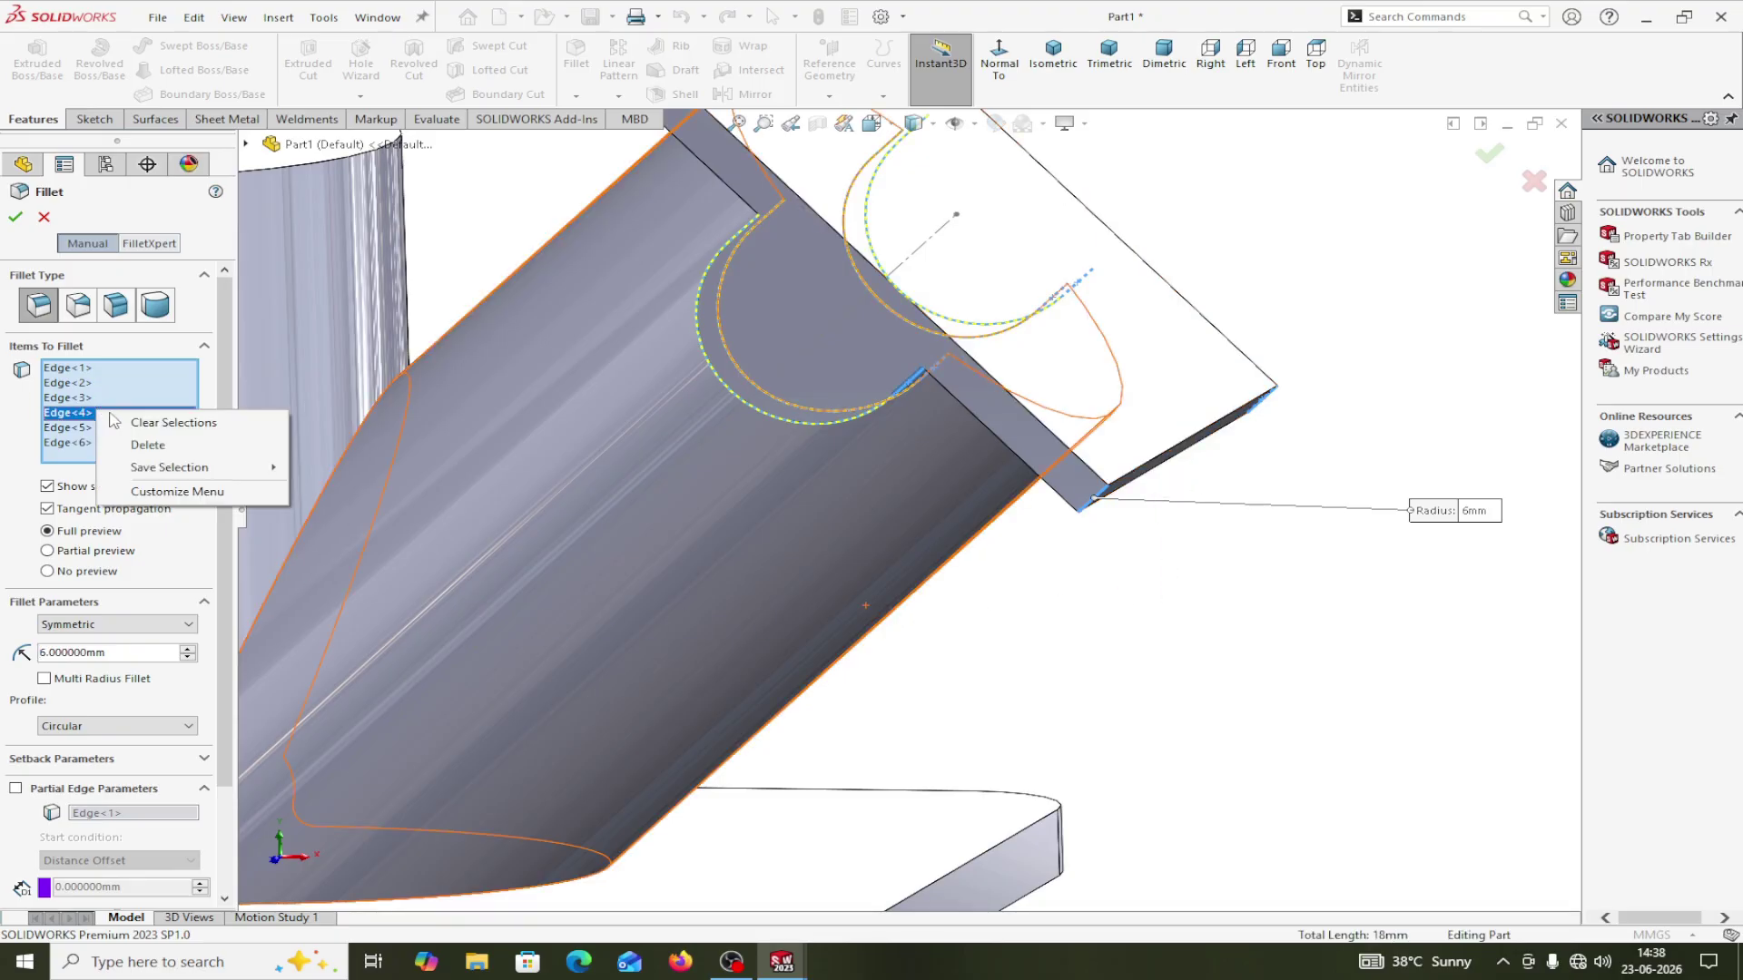
left_click(148, 425)
Select the angled flange's upper corner edge nearest the upright cylinder and set the fillet radius to 8 mm.
scroll(1159, 590, "up", 4)
mouse_move(1159, 591)
middle_mouse_down()
mouse_move(1179, 595)
mouse_move(1151, 568)
middle_mouse_up()
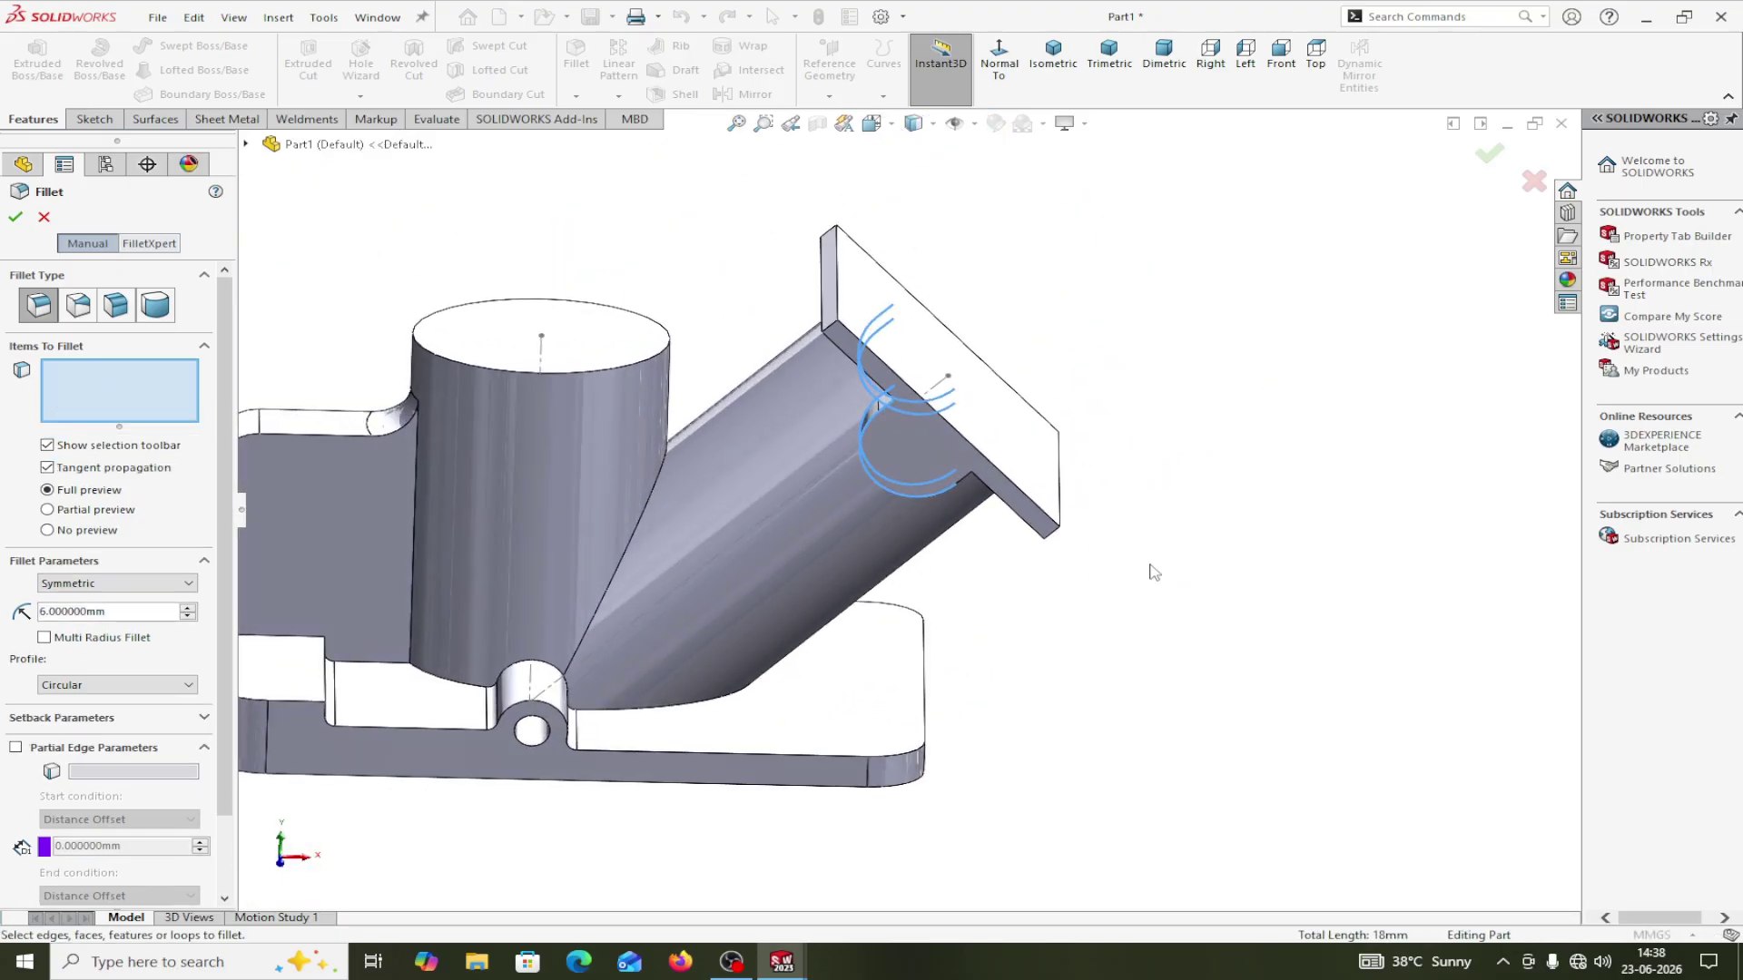
scroll(964, 341, "down", 3)
left_click(733, 354)
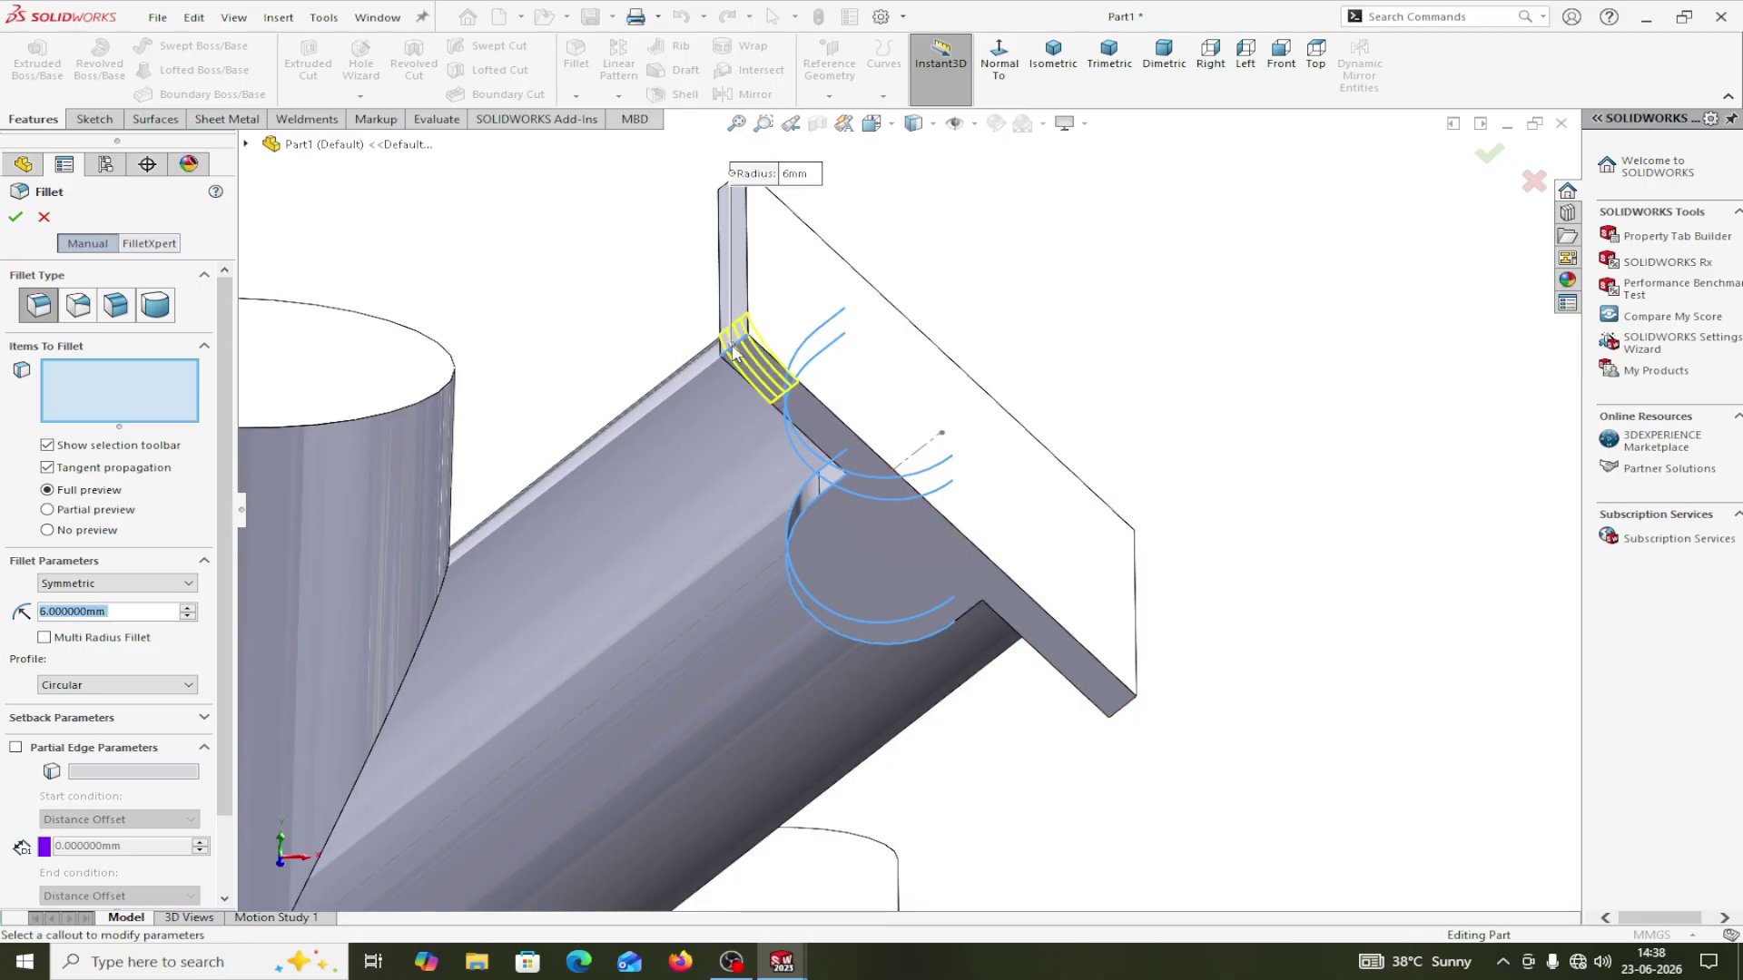
middle_click_drag(1171, 348, 887, 627)
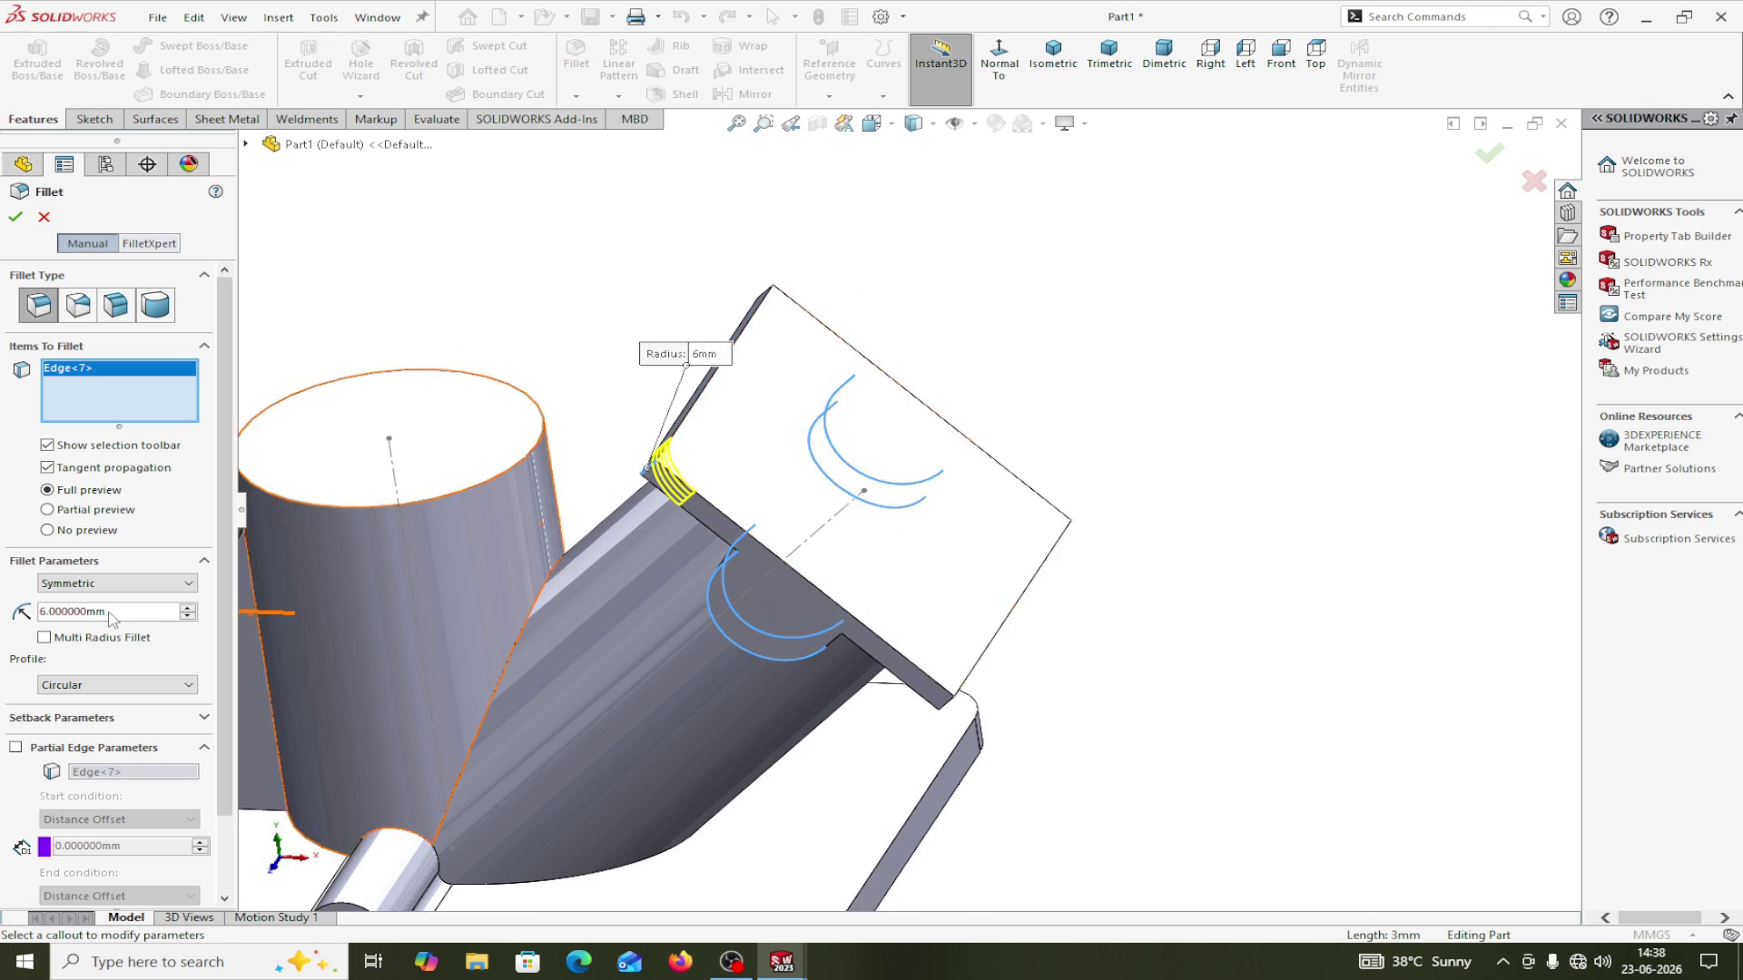
left_click_drag(110, 613, 25, 620)
type("8")
key("Return")
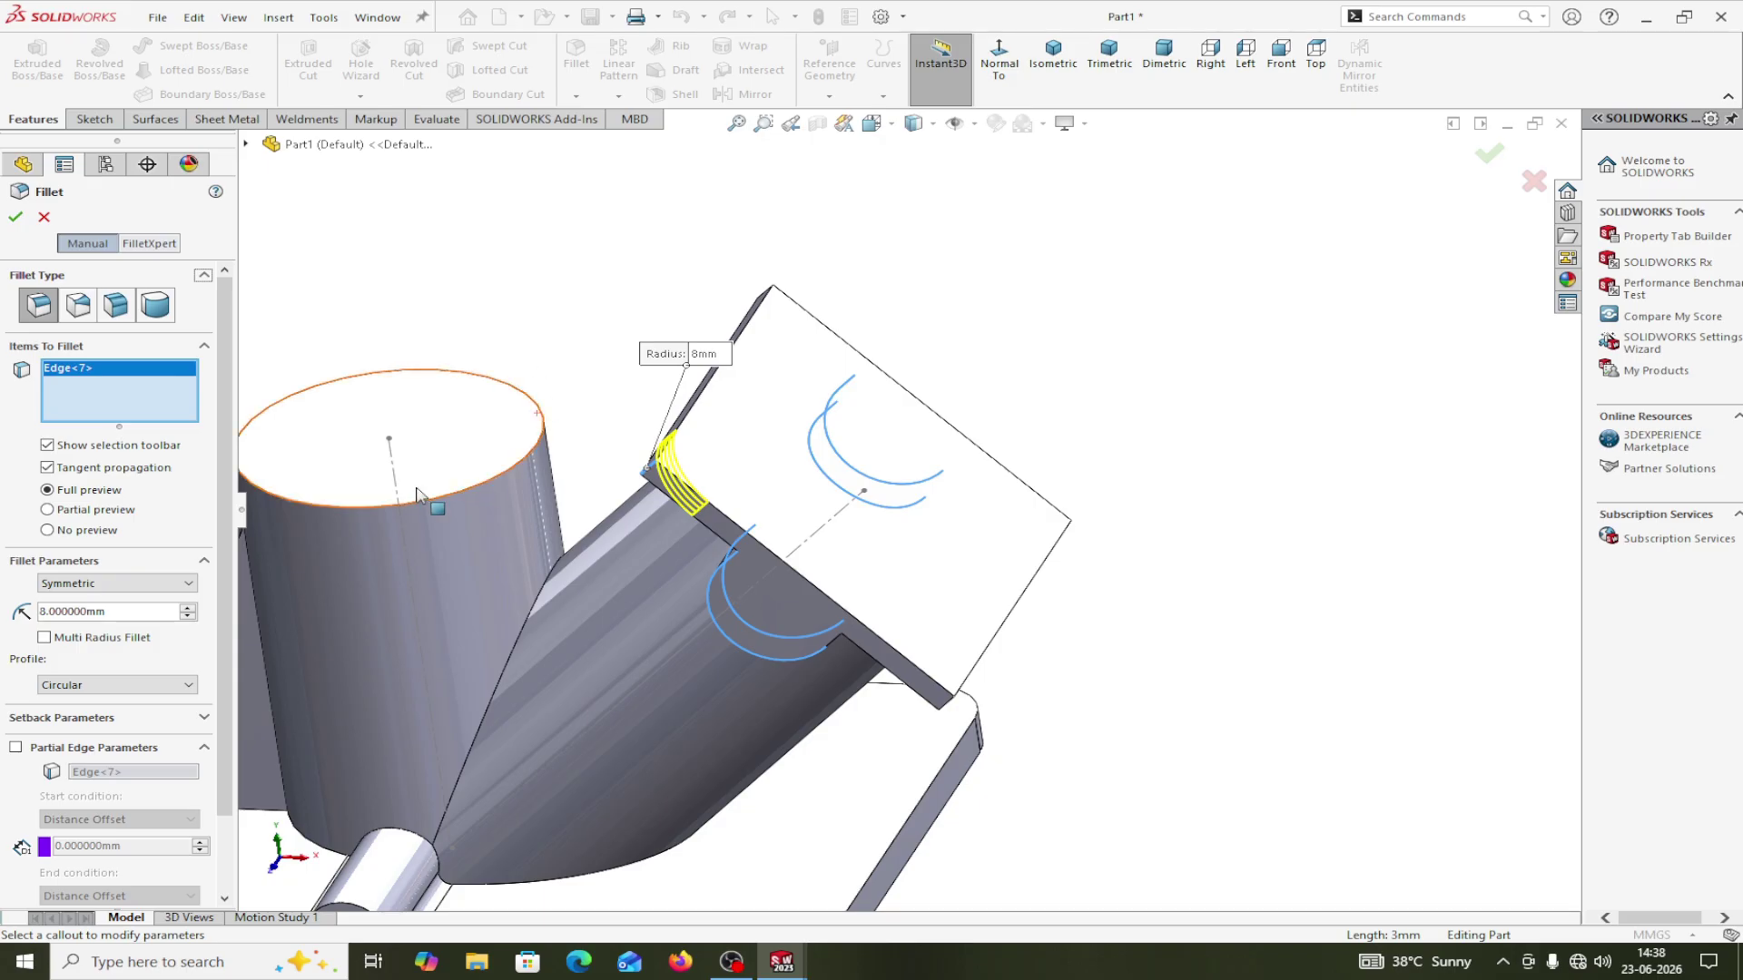
Try to apply the 8 mm fillet after adding the flange's lower corner edge and the five edges connected to its start face.
left_click(952, 706)
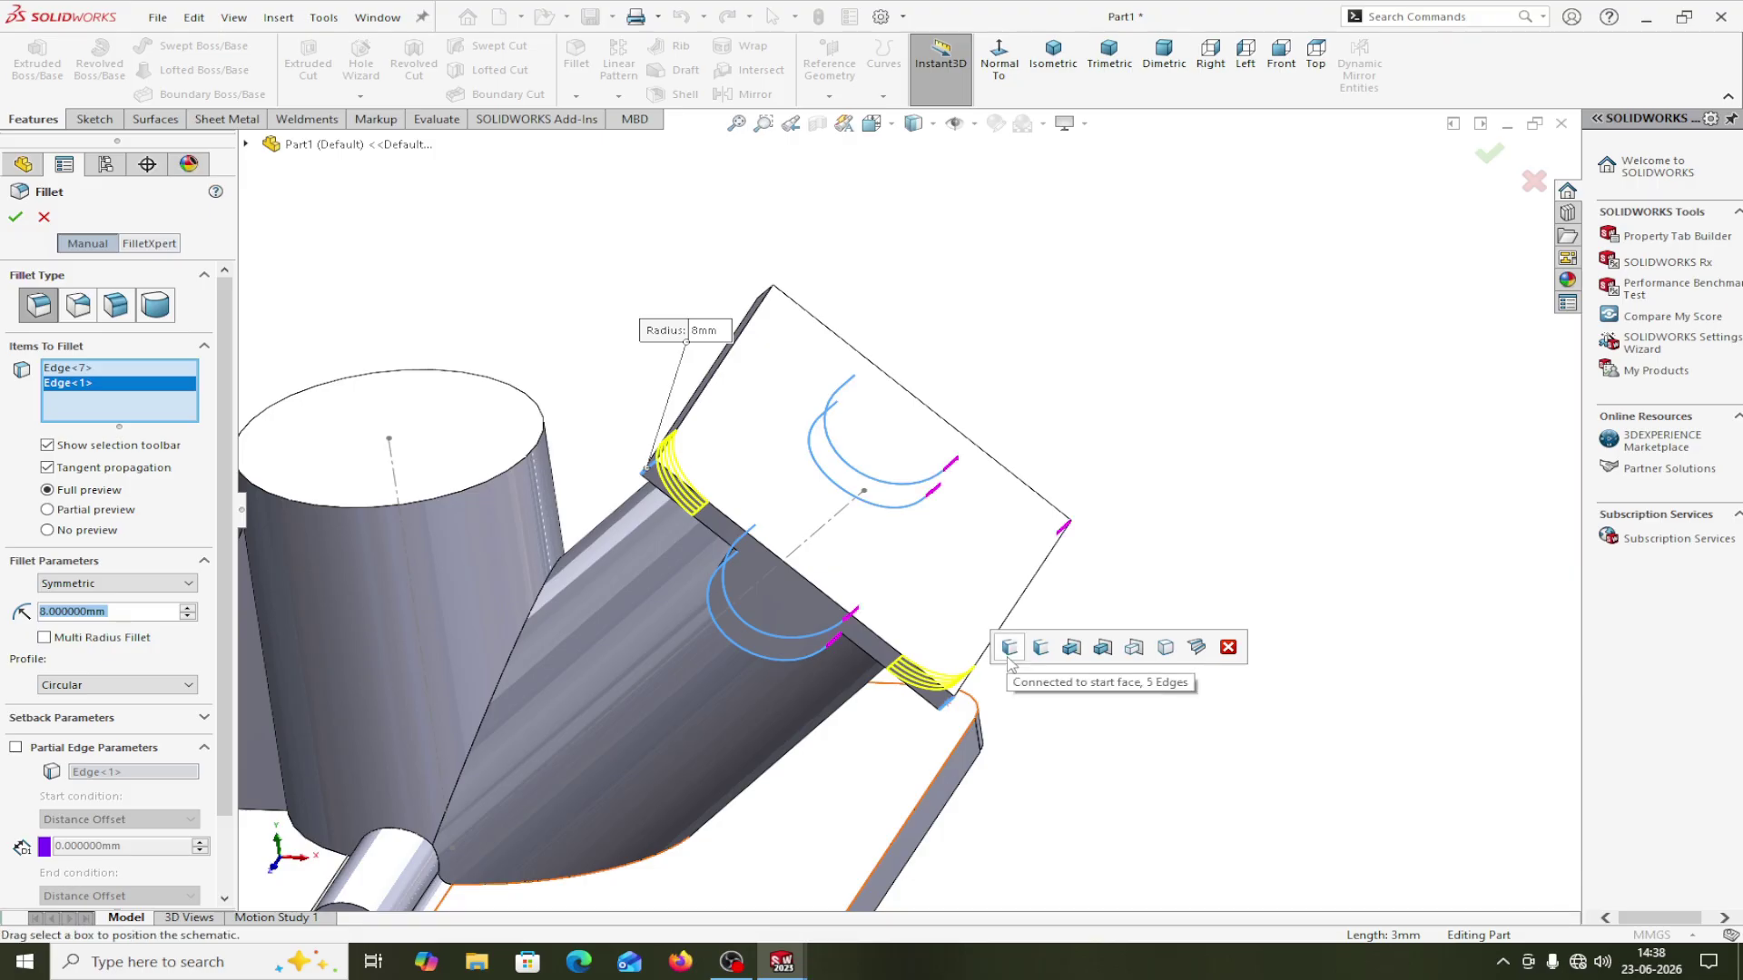
left_click(1008, 652)
middle_click_drag(1124, 726, 1023, 692)
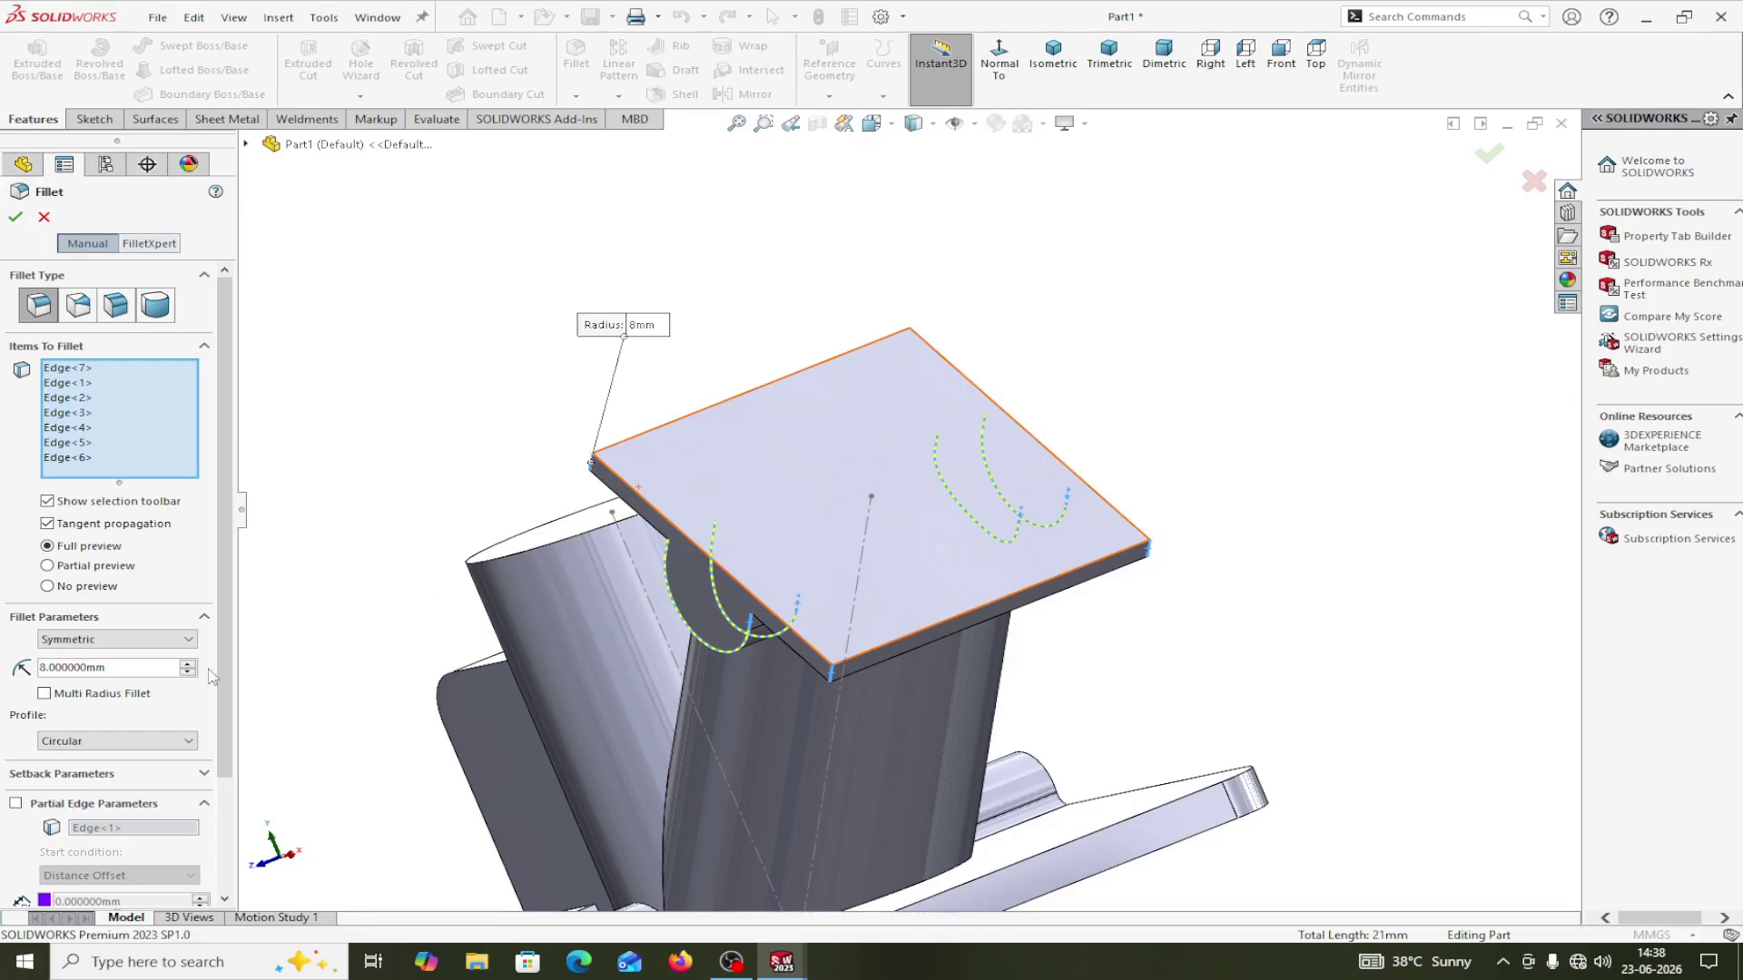
left_click(17, 218)
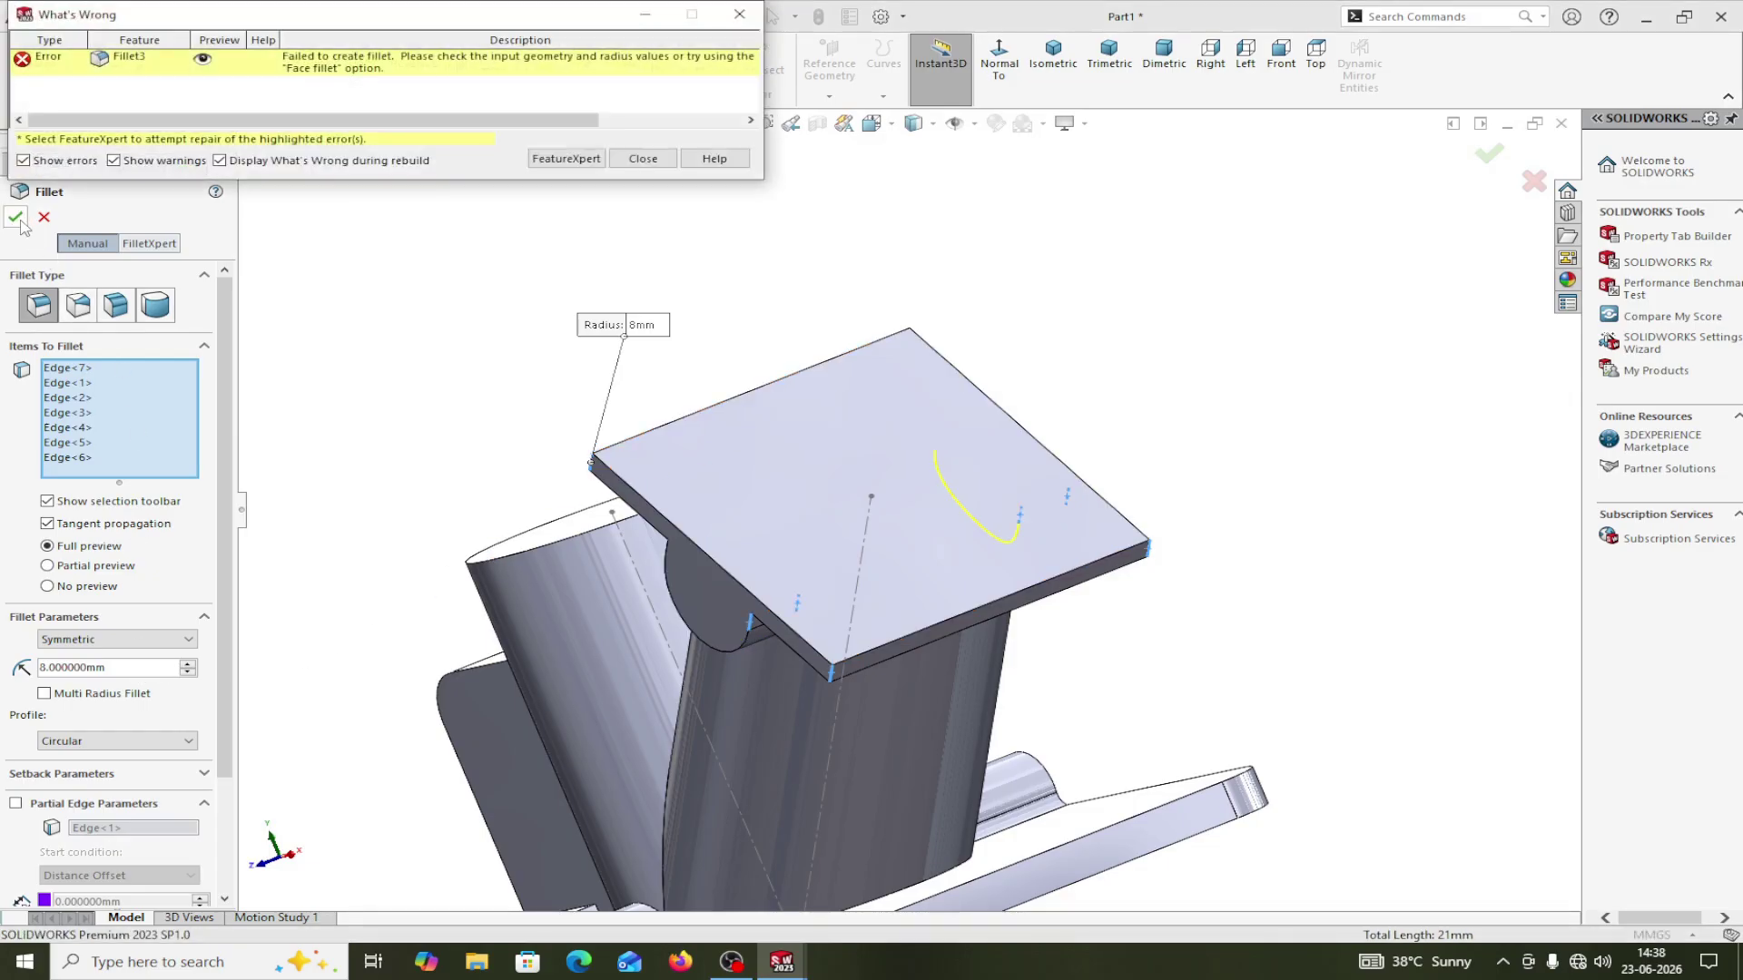
left_click(740, 14)
scroll(1137, 331, "up", 3)
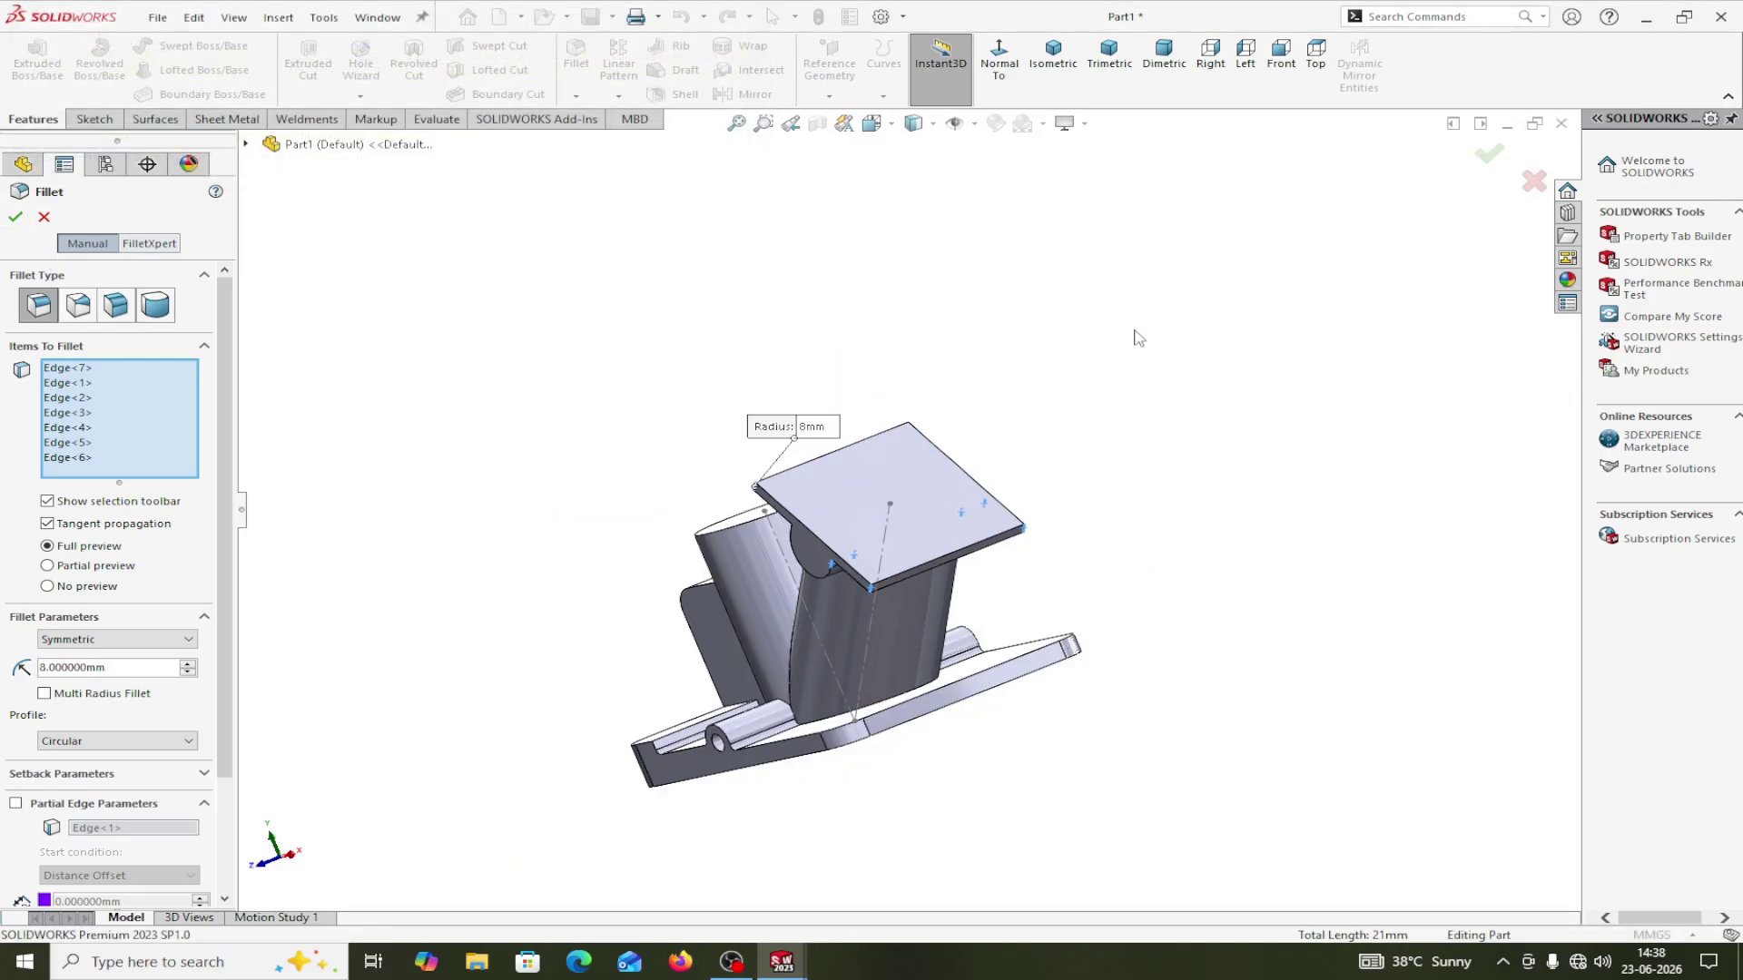
middle_click_drag(1156, 331, 1050, 339)
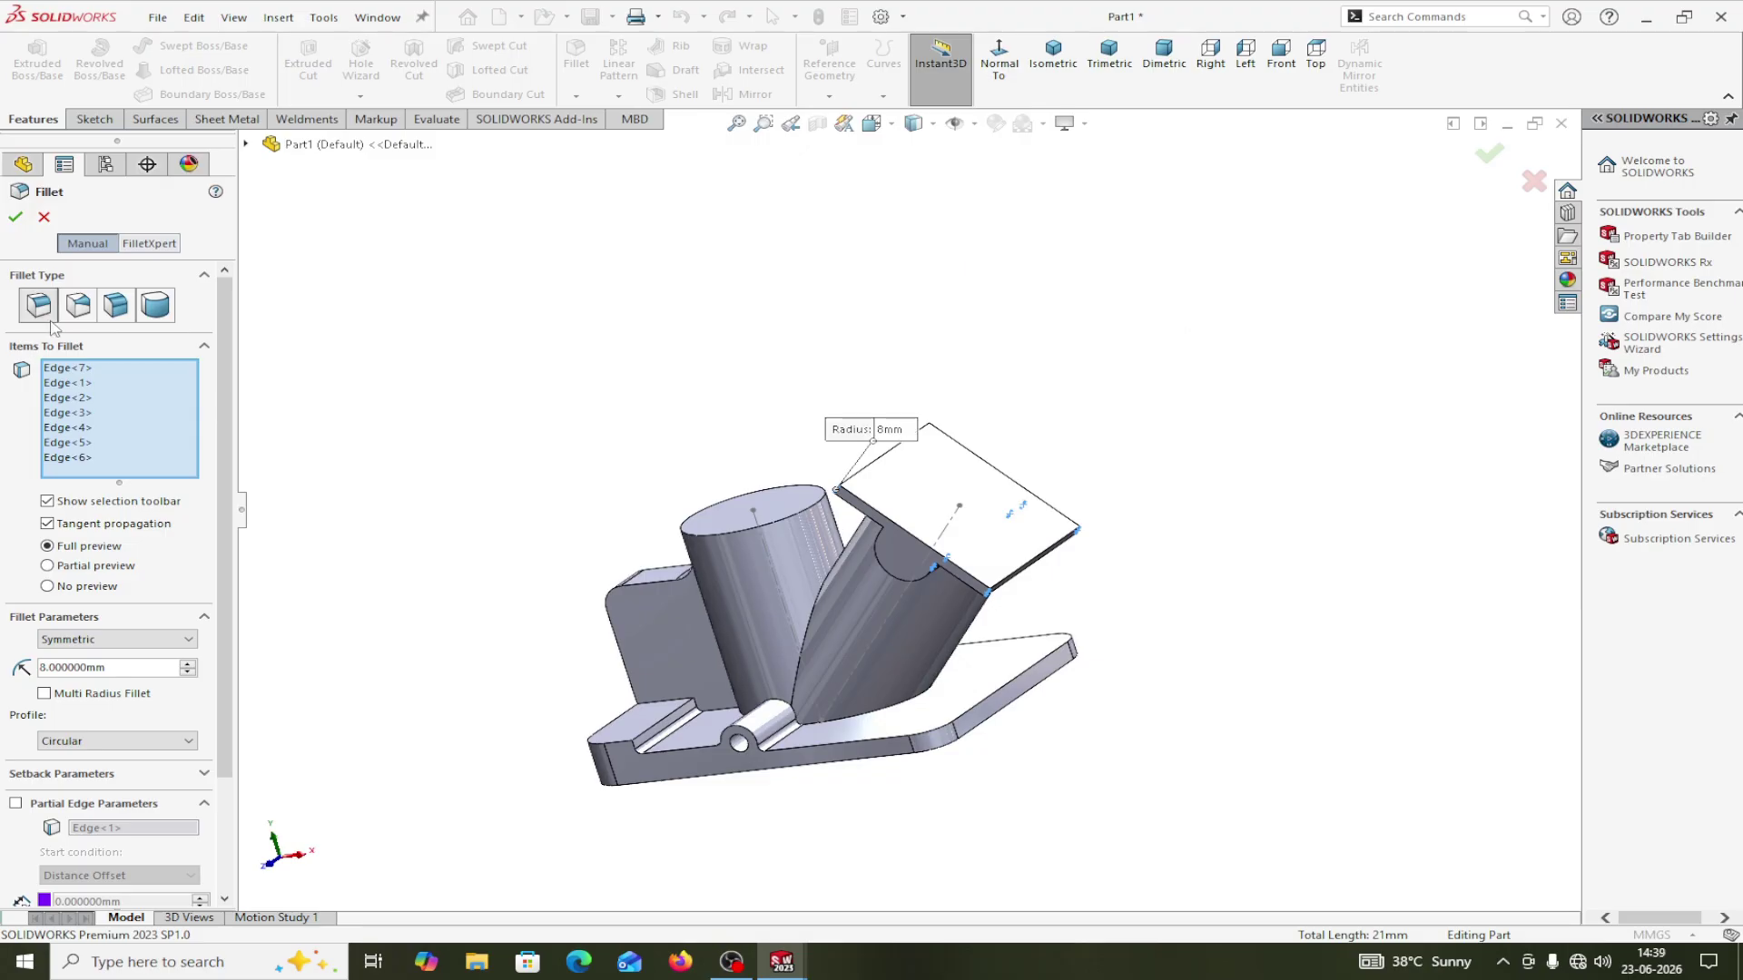
Clear the fillet's edge selection, pick only the angled flange's four corner edges, and apply the 8 mm fillet.
right_click(93, 393)
left_click(116, 406)
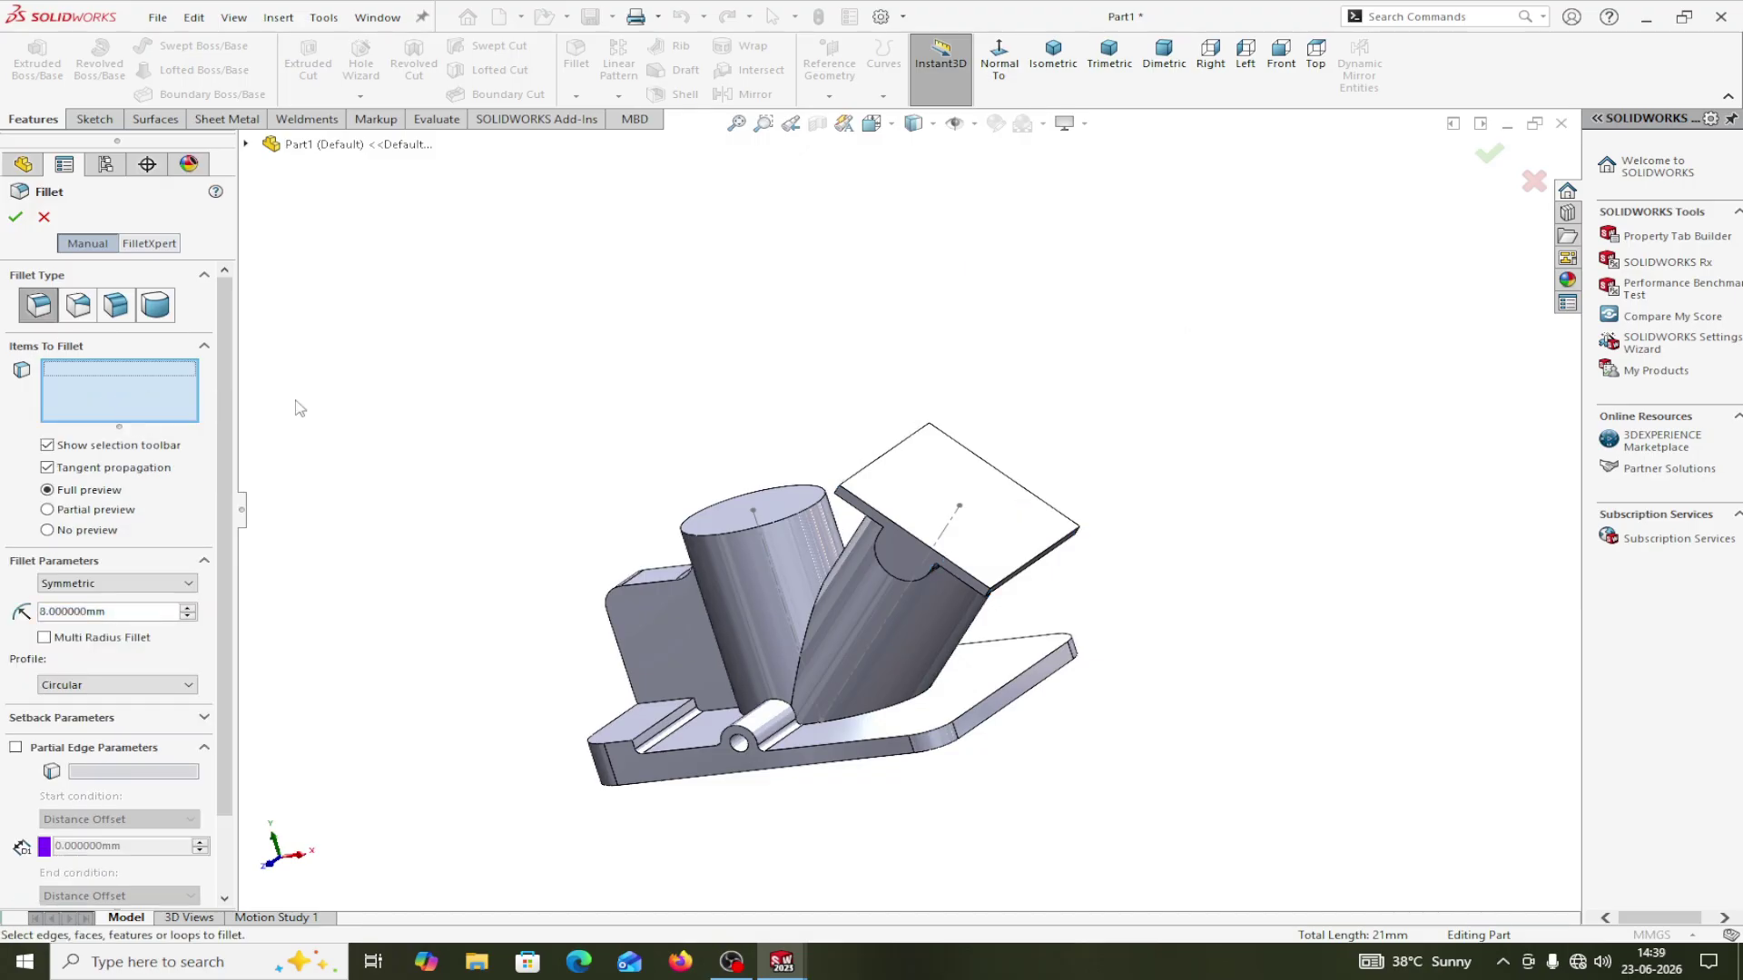
scroll(758, 488, "down", 5)
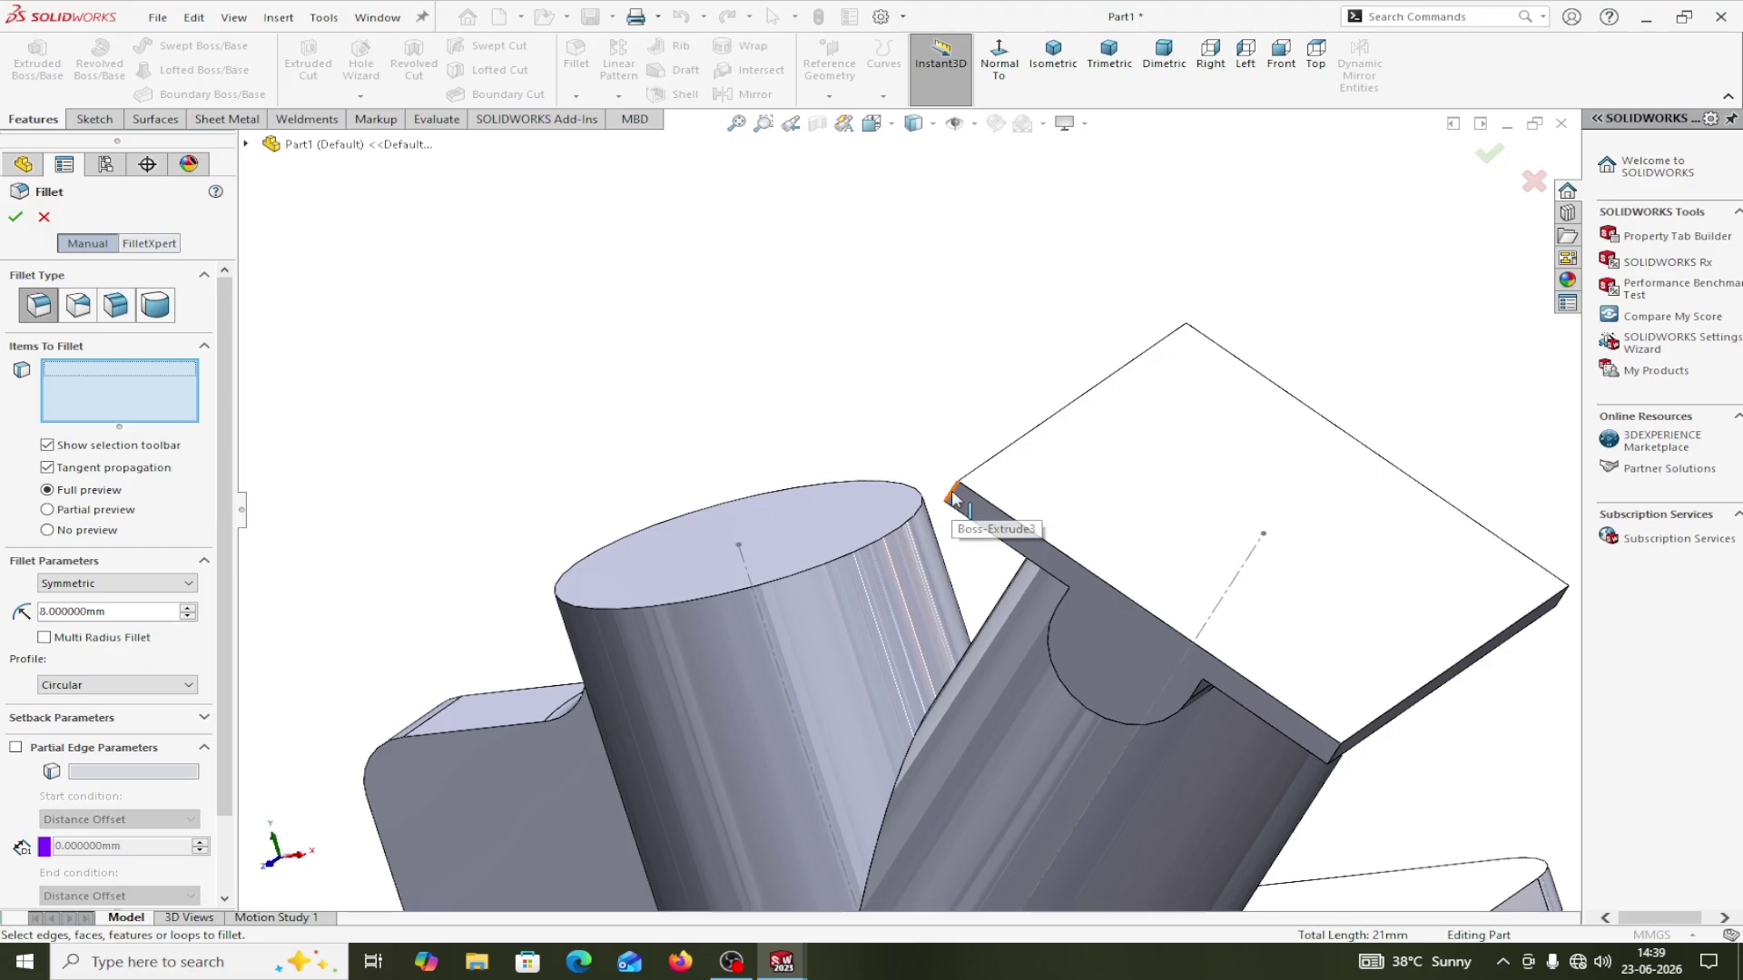
left_click(954, 494)
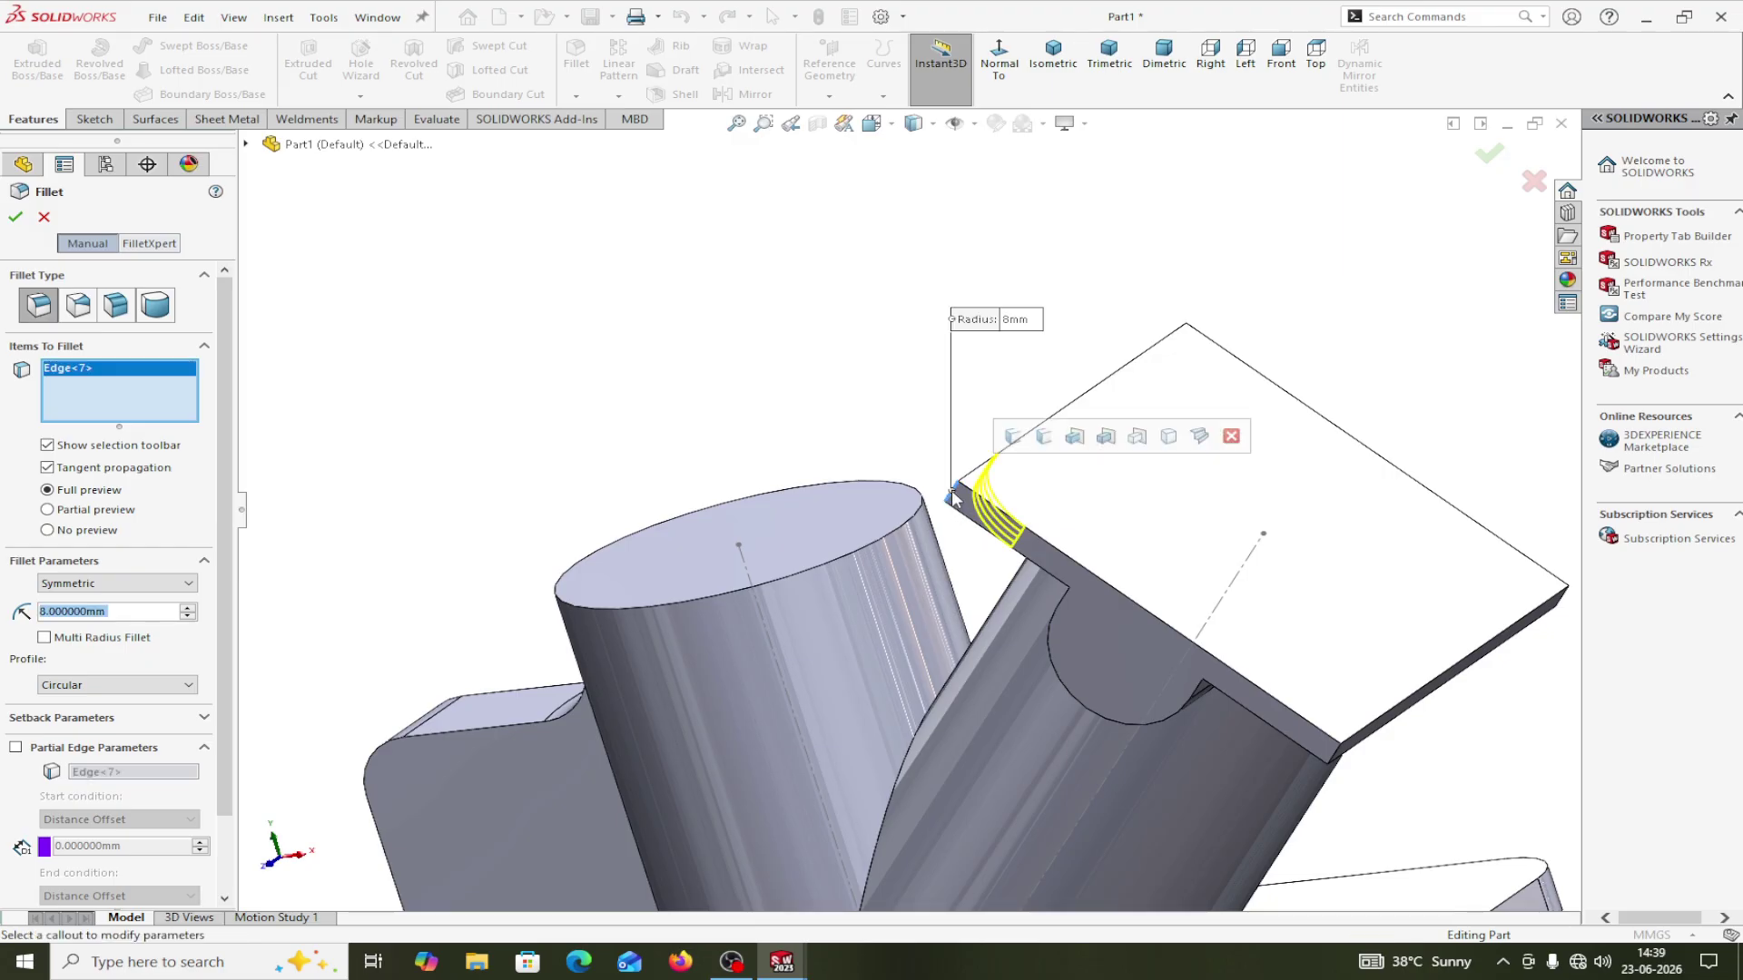
left_click(1045, 445)
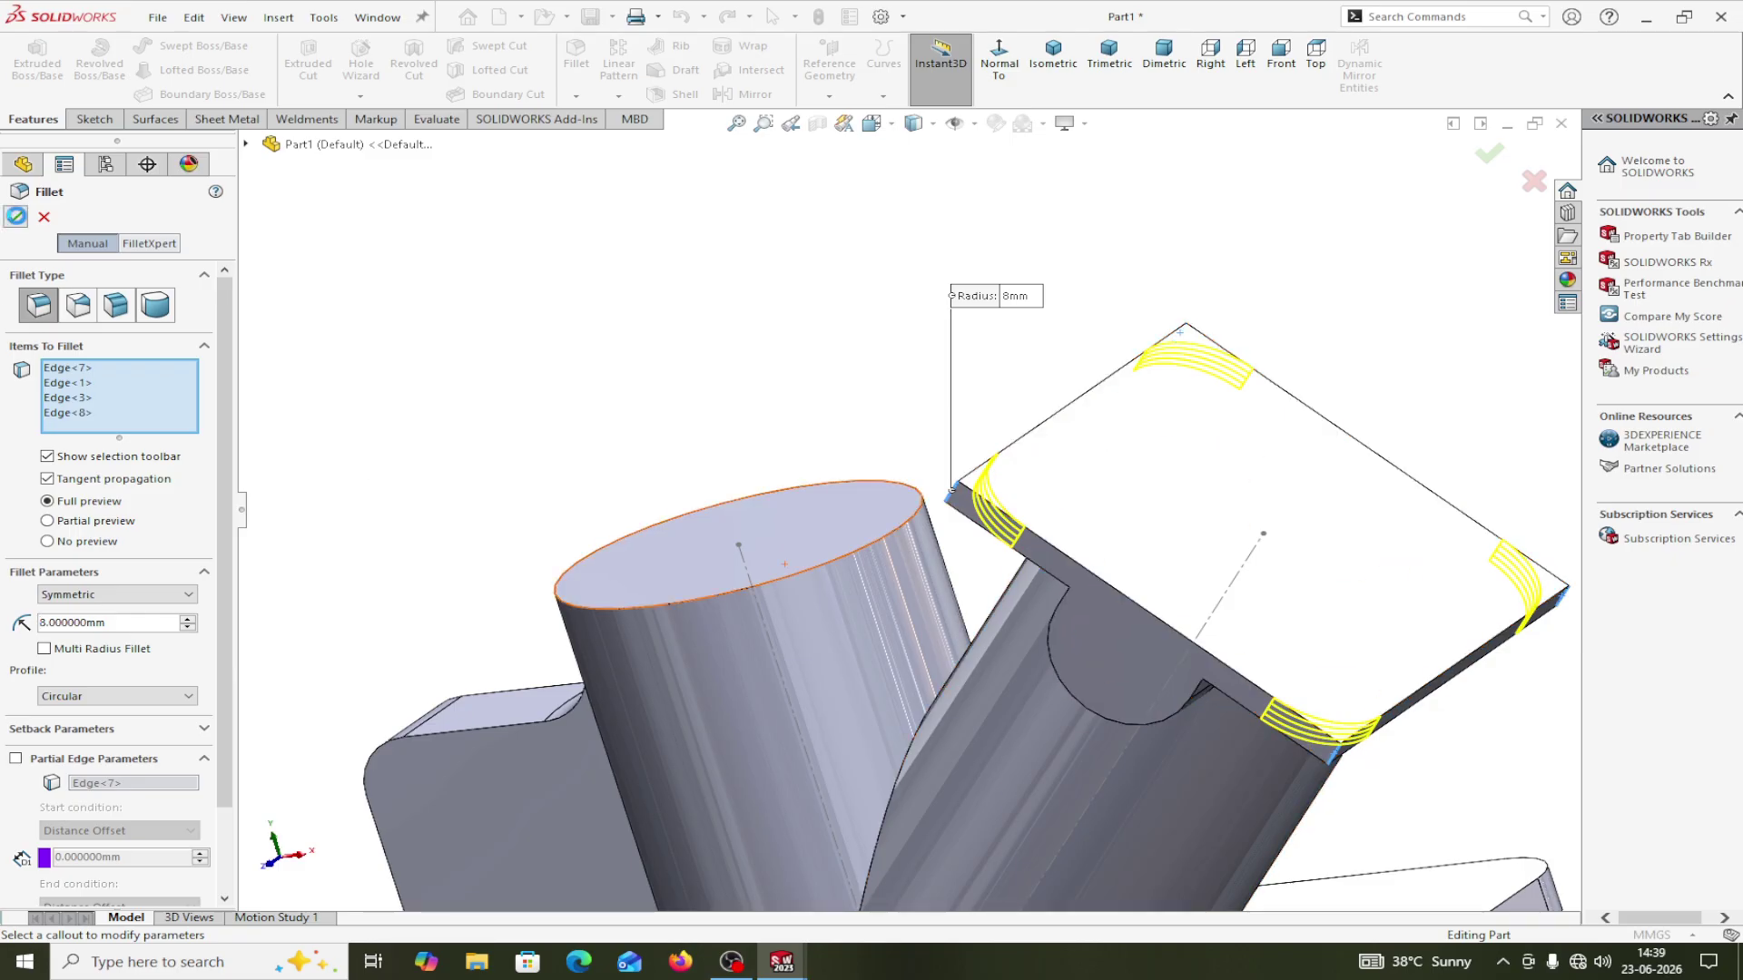
scroll(601, 393, "up", 5)
middle_click_drag(603, 393, 699, 371)
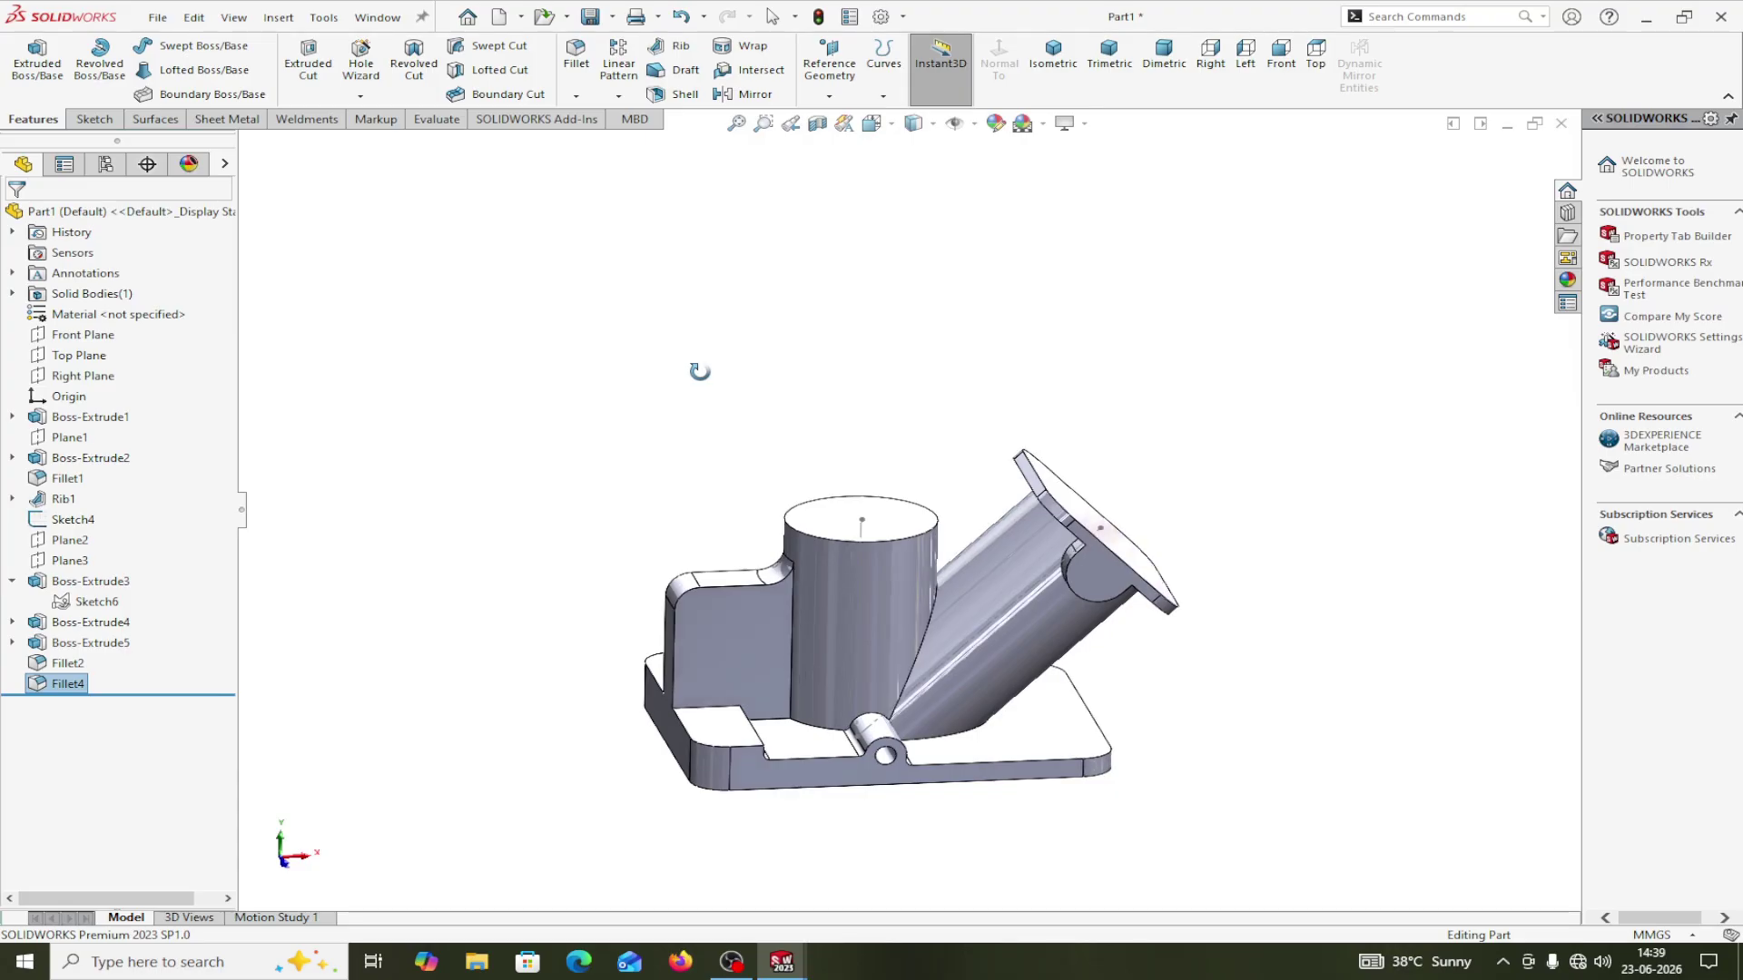
middle_click_drag(1172, 757, 1163, 784)
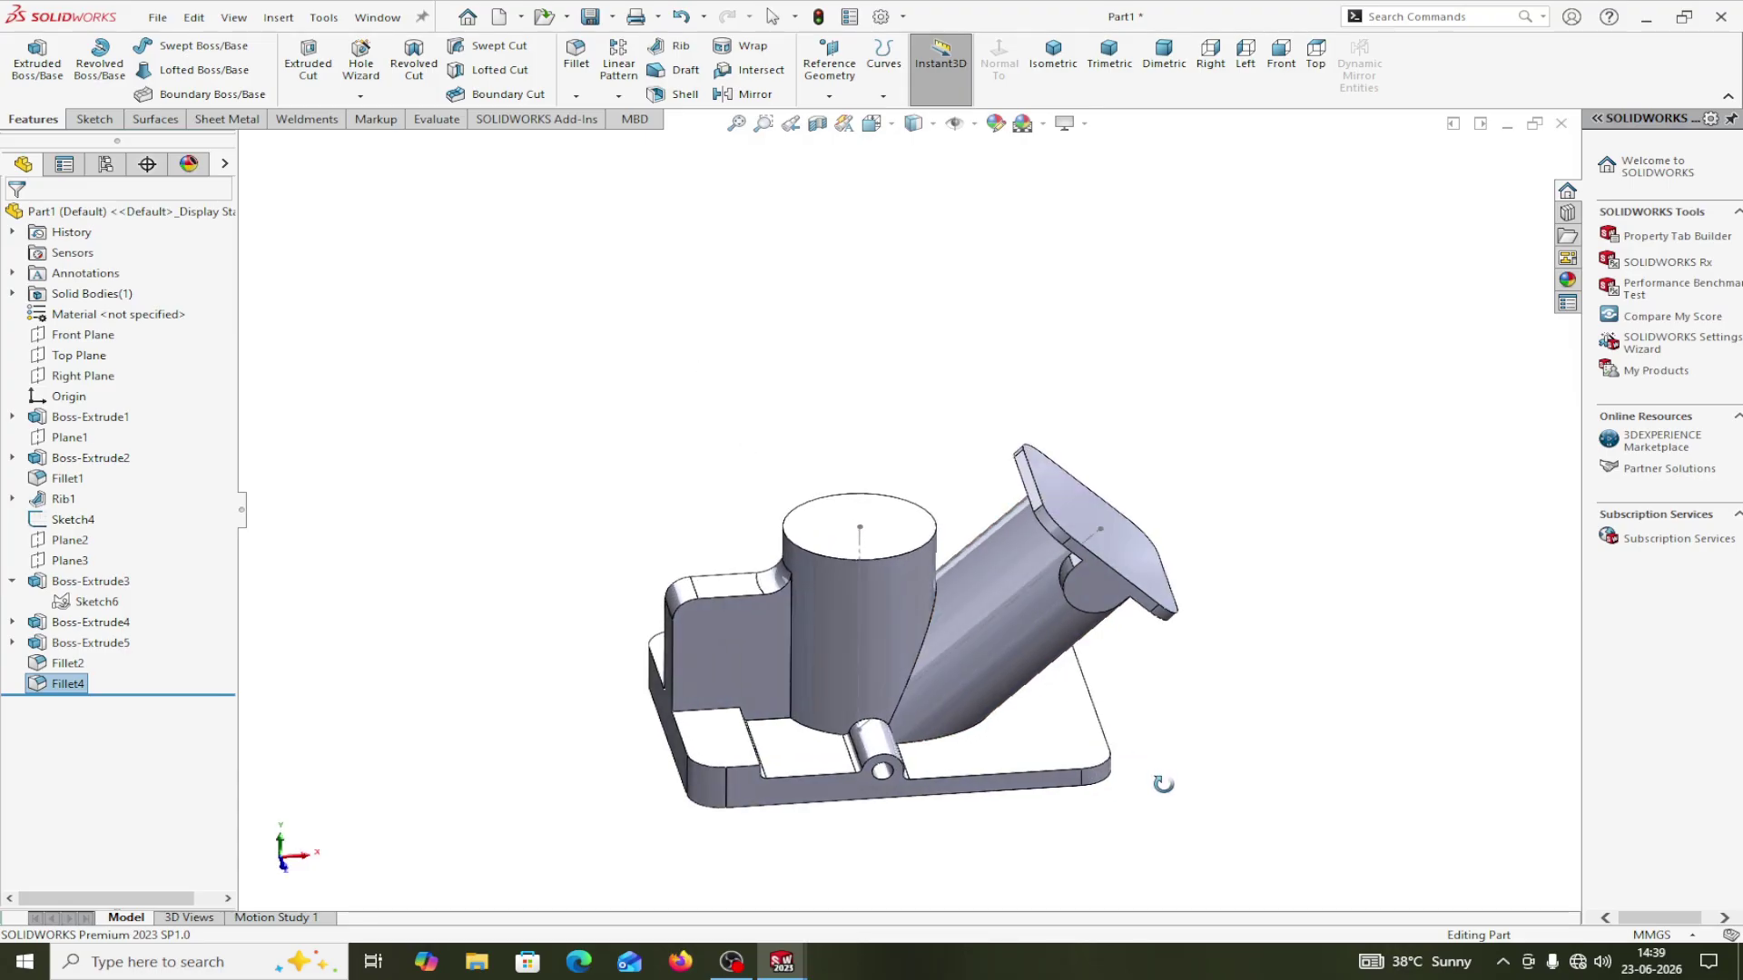
Examine the exercise drawing's top, front and auxiliary views for the bore dimensions of both cylinders, and return to the part.
left_click(377, 17)
left_click(422, 216)
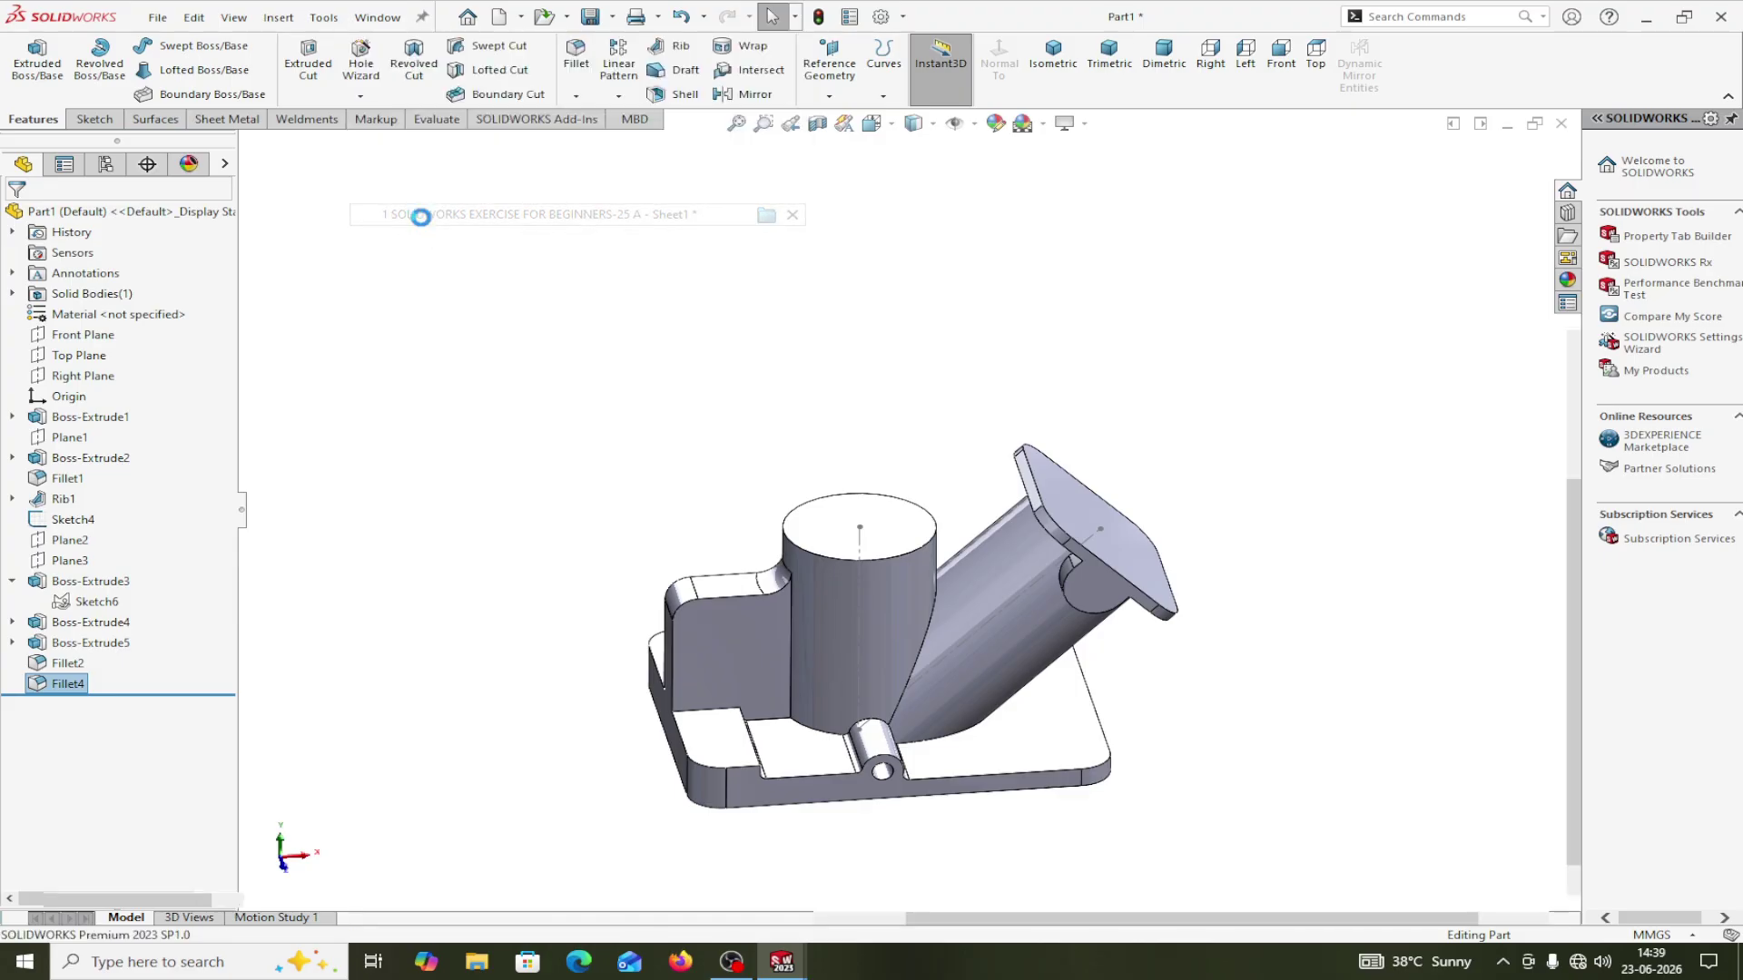
scroll(620, 307, "down", 3)
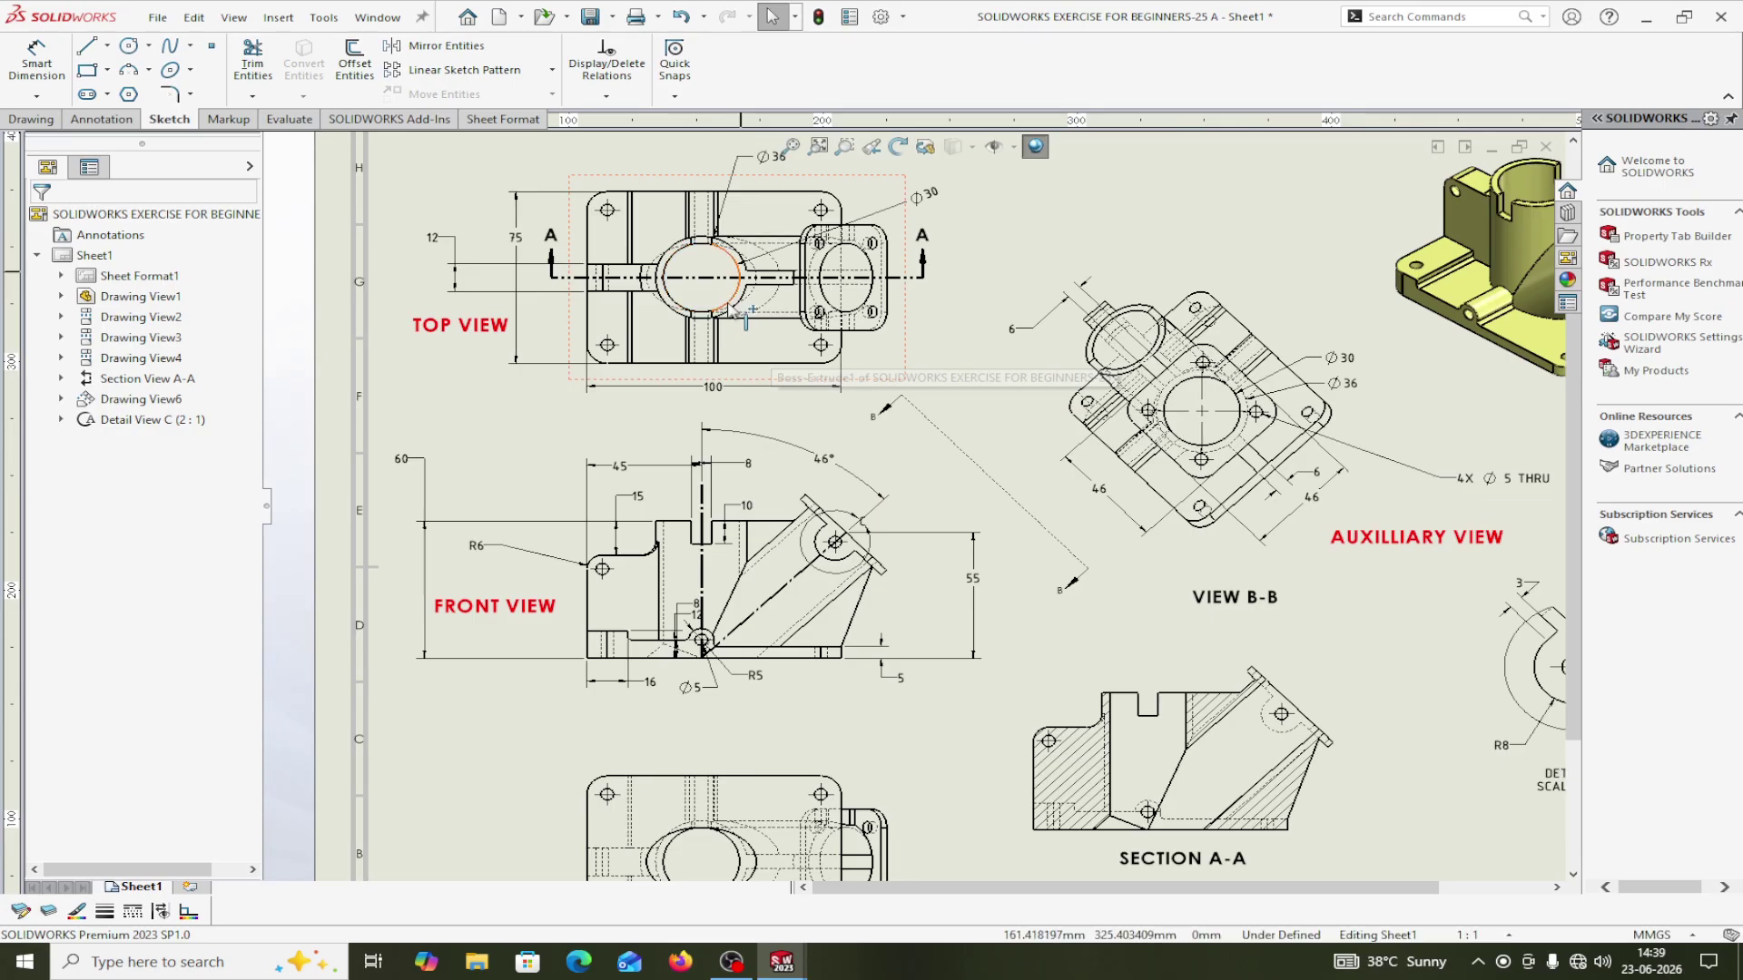
key("f")
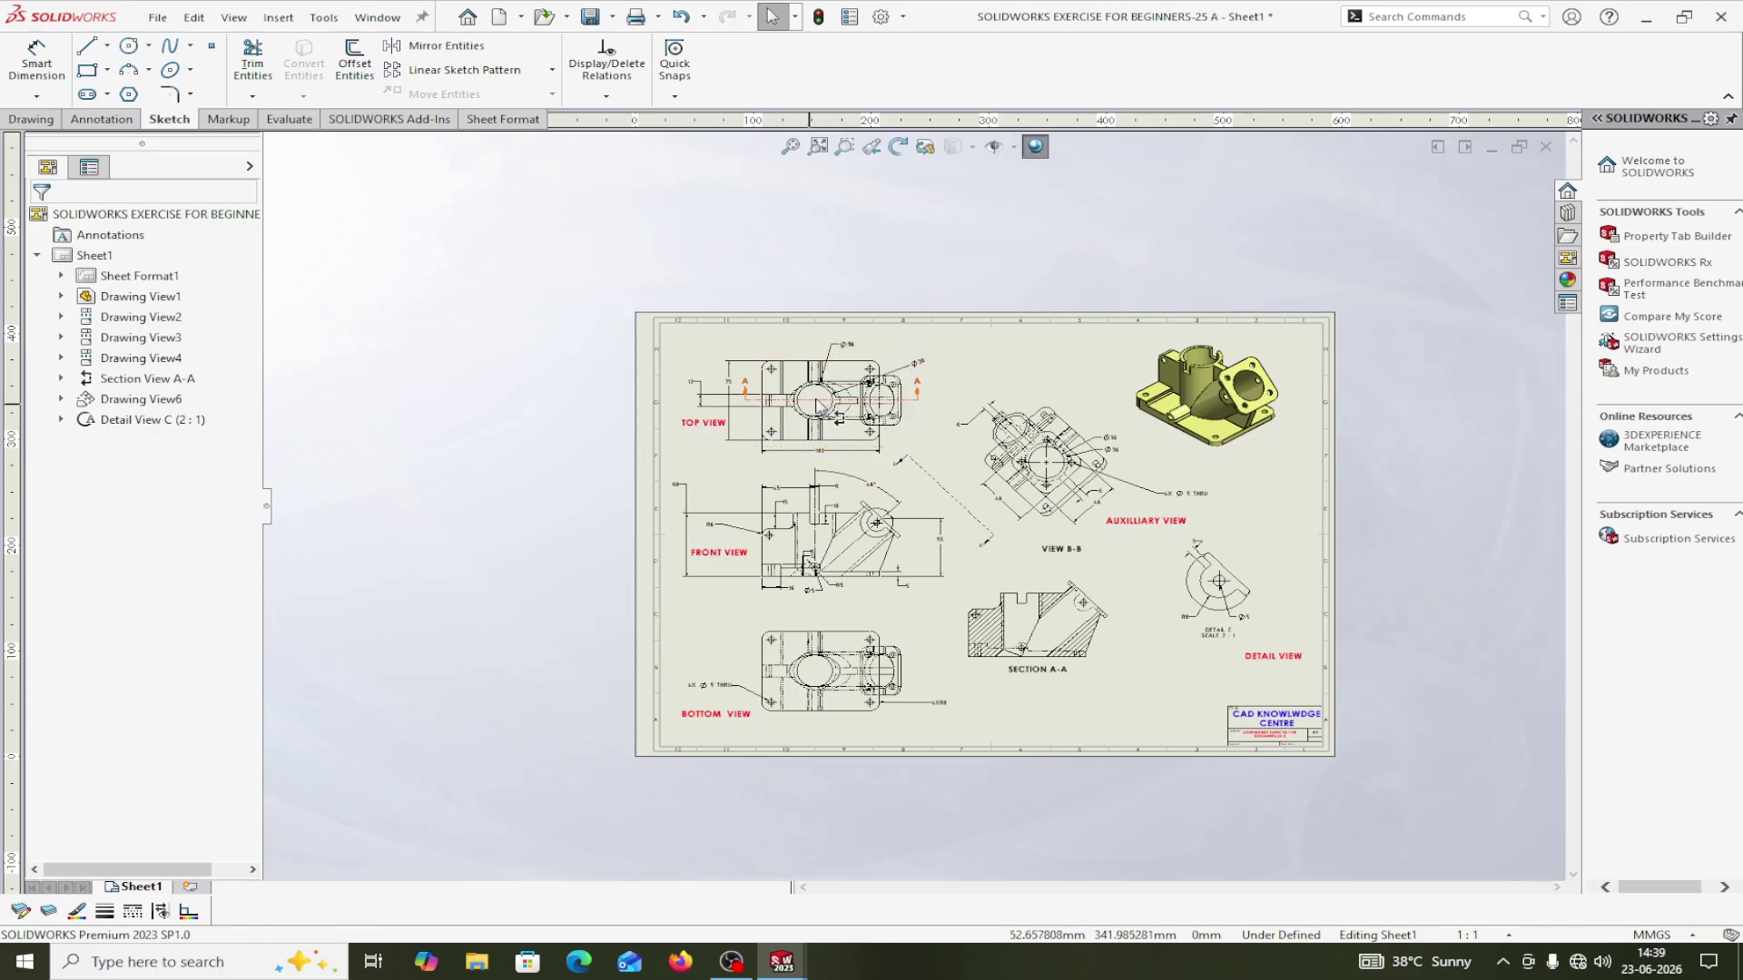
scroll(885, 458, "up", 3)
scroll(895, 459, "down", 5)
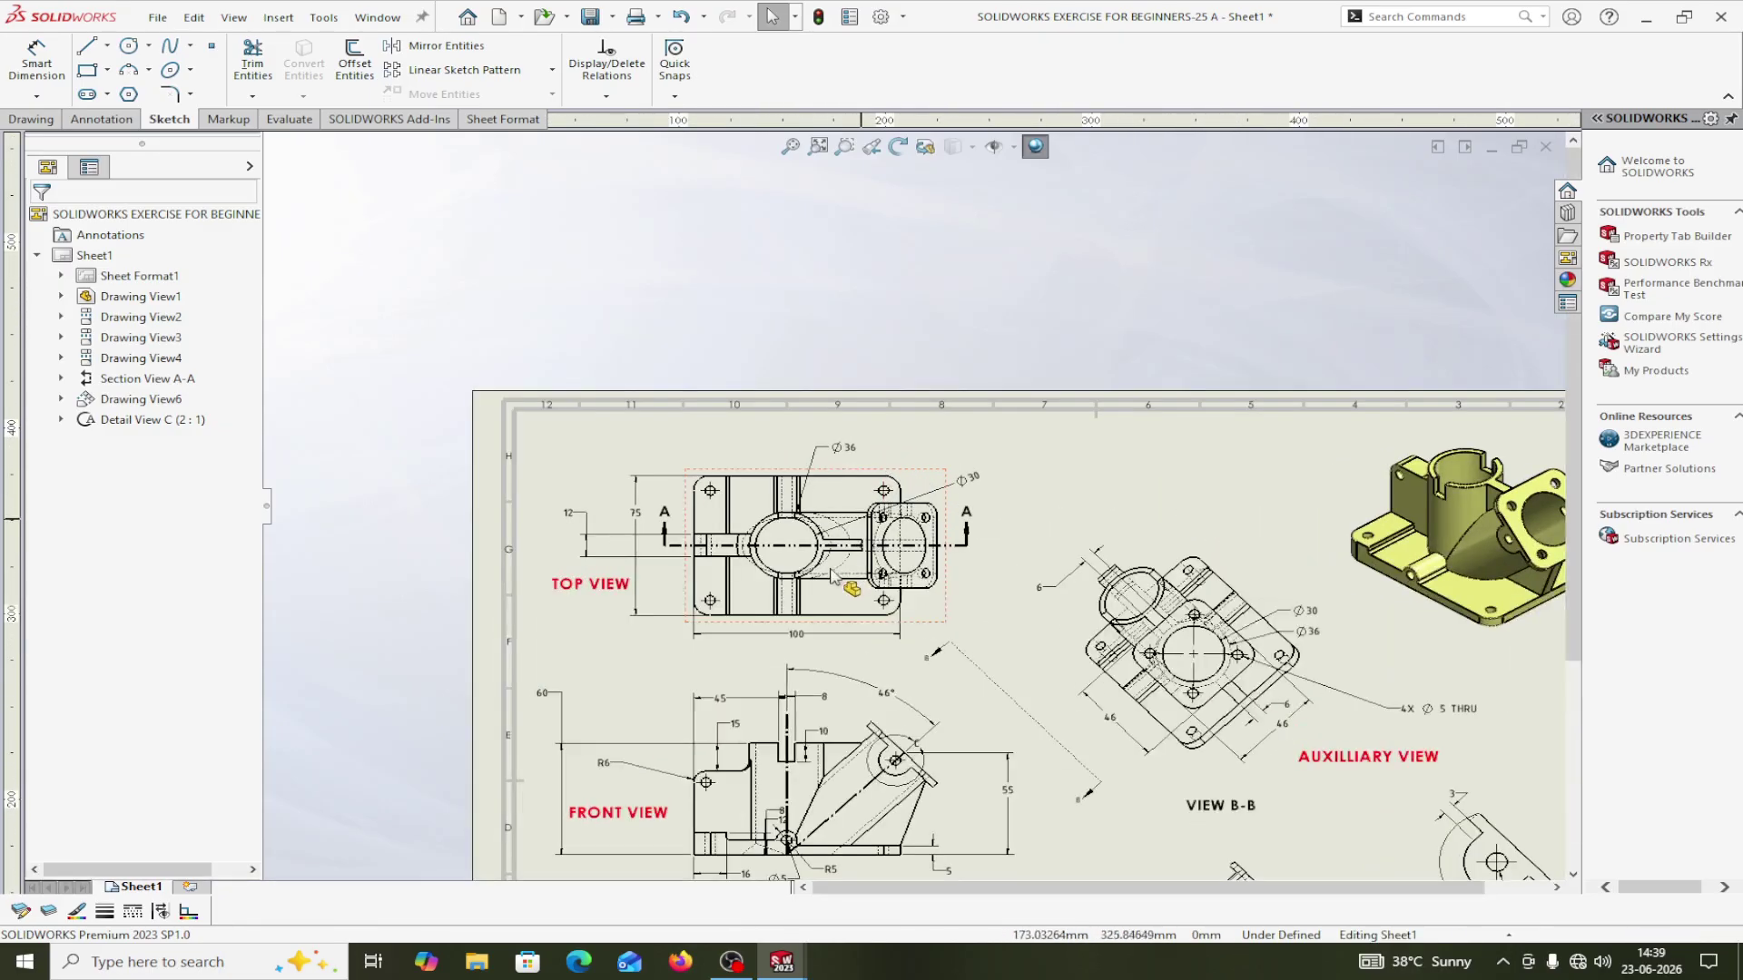
scroll(1012, 606, "up", 2)
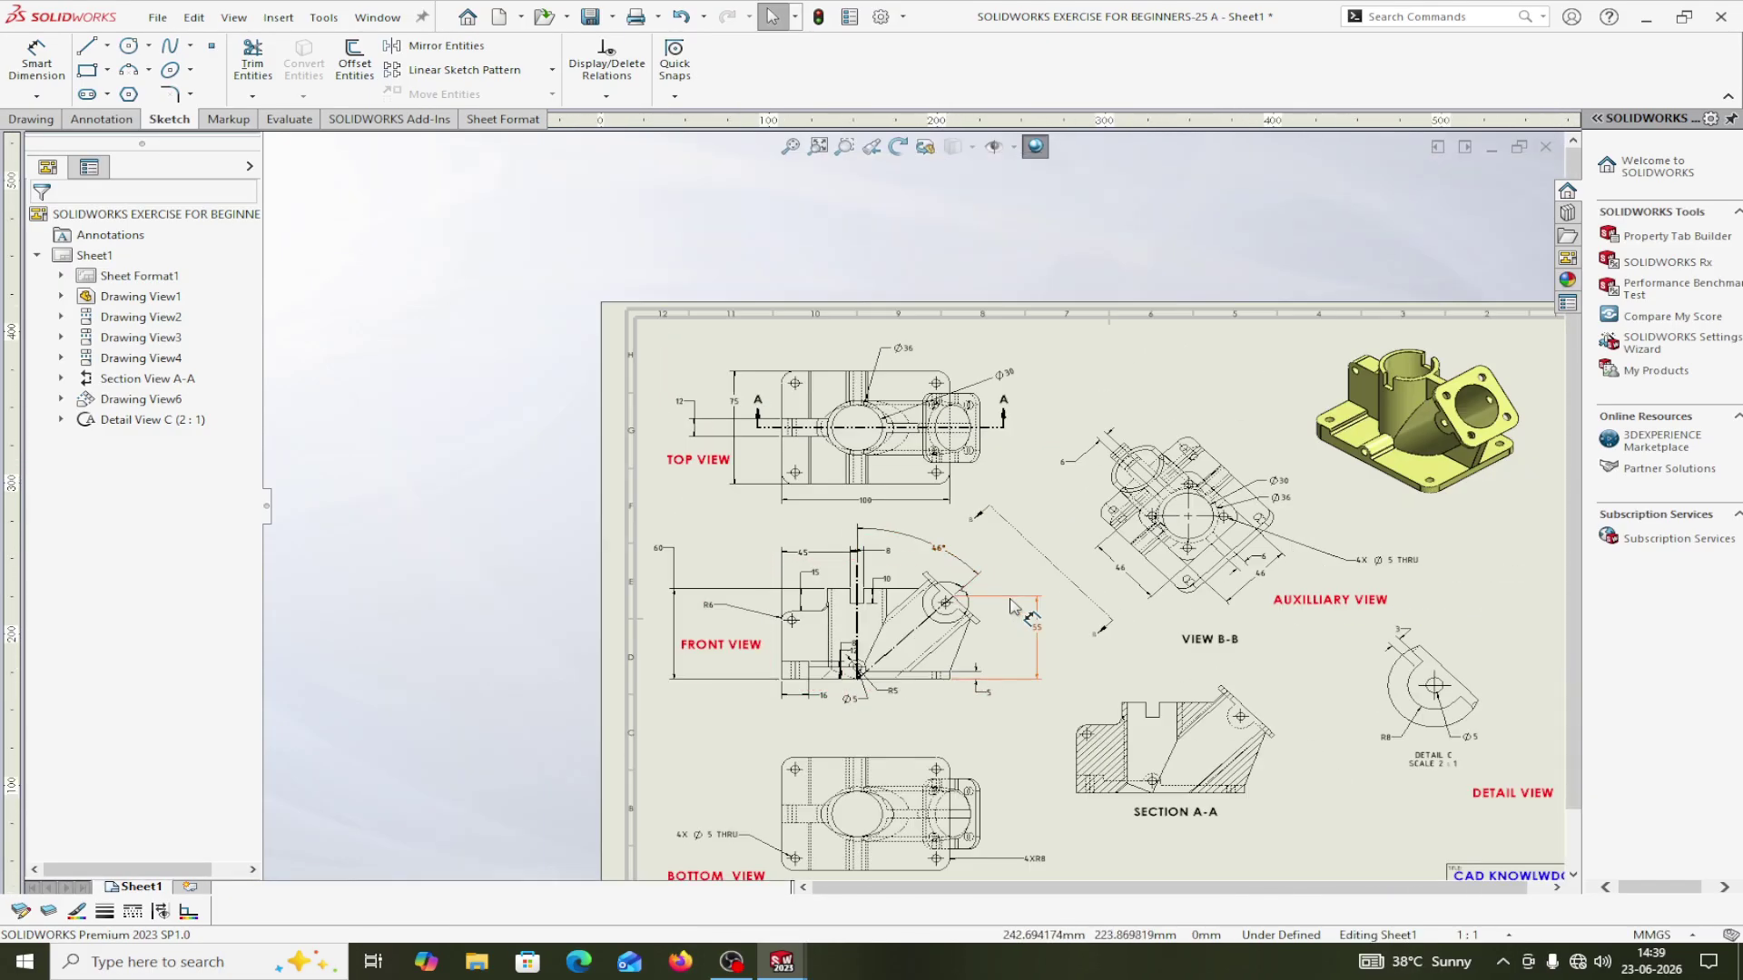
scroll(1201, 625, "down", 2)
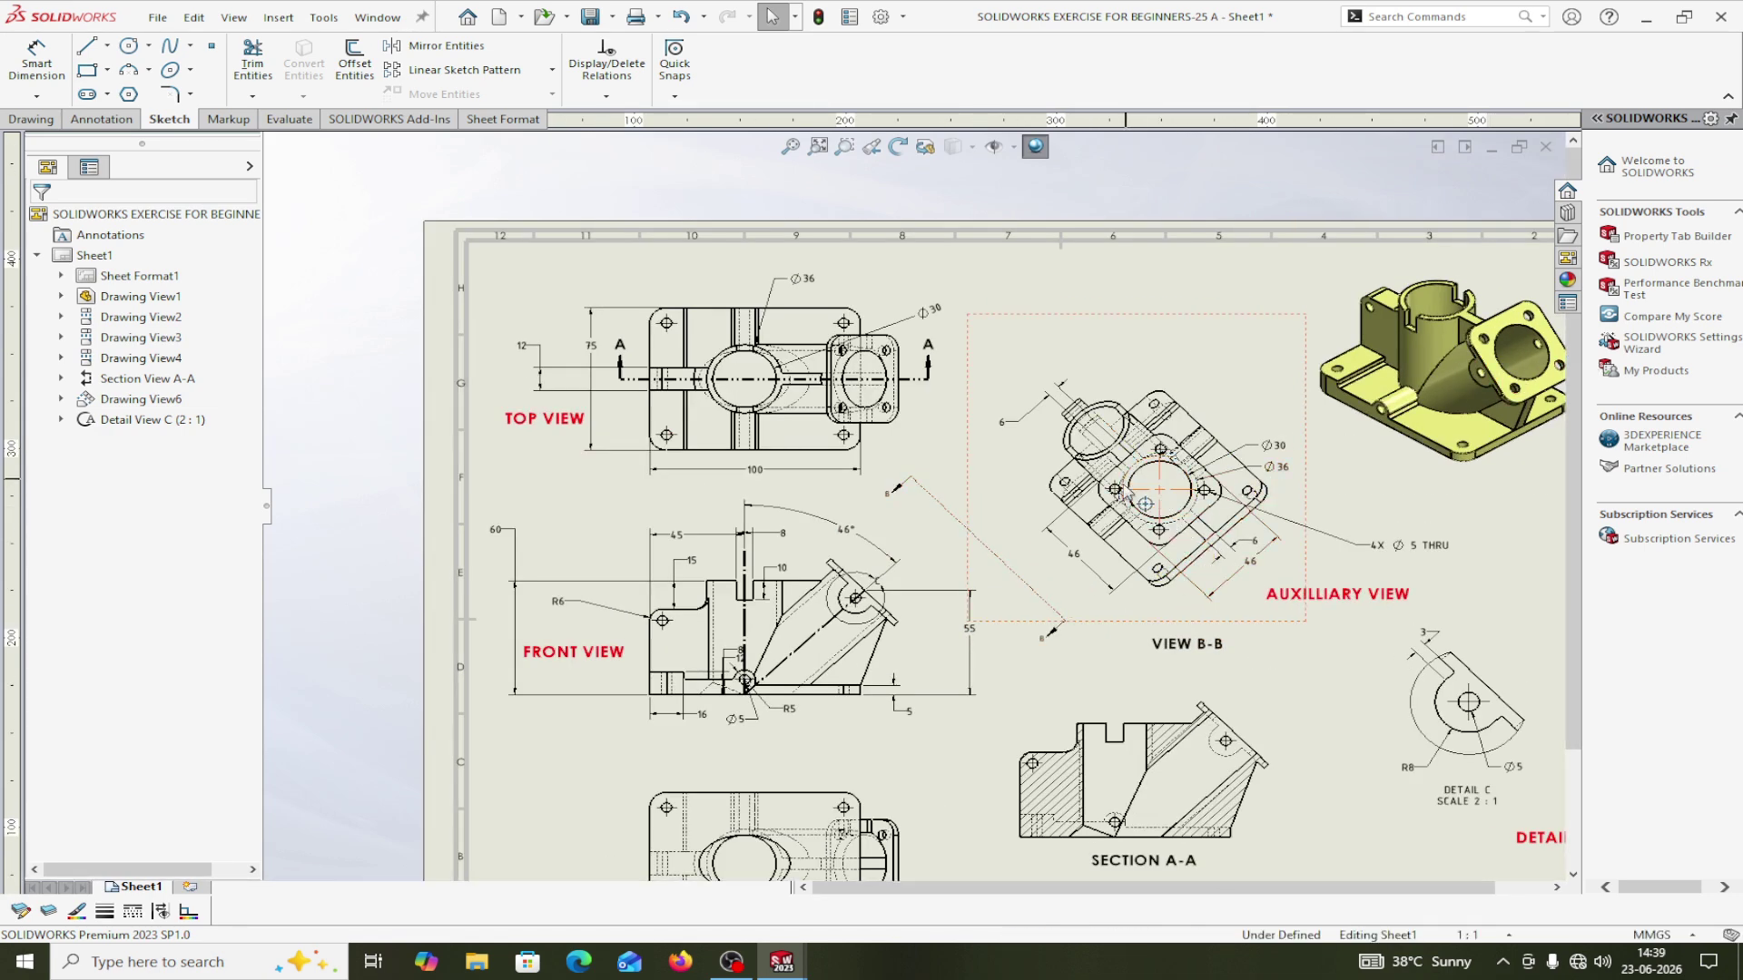
left_click(376, 17)
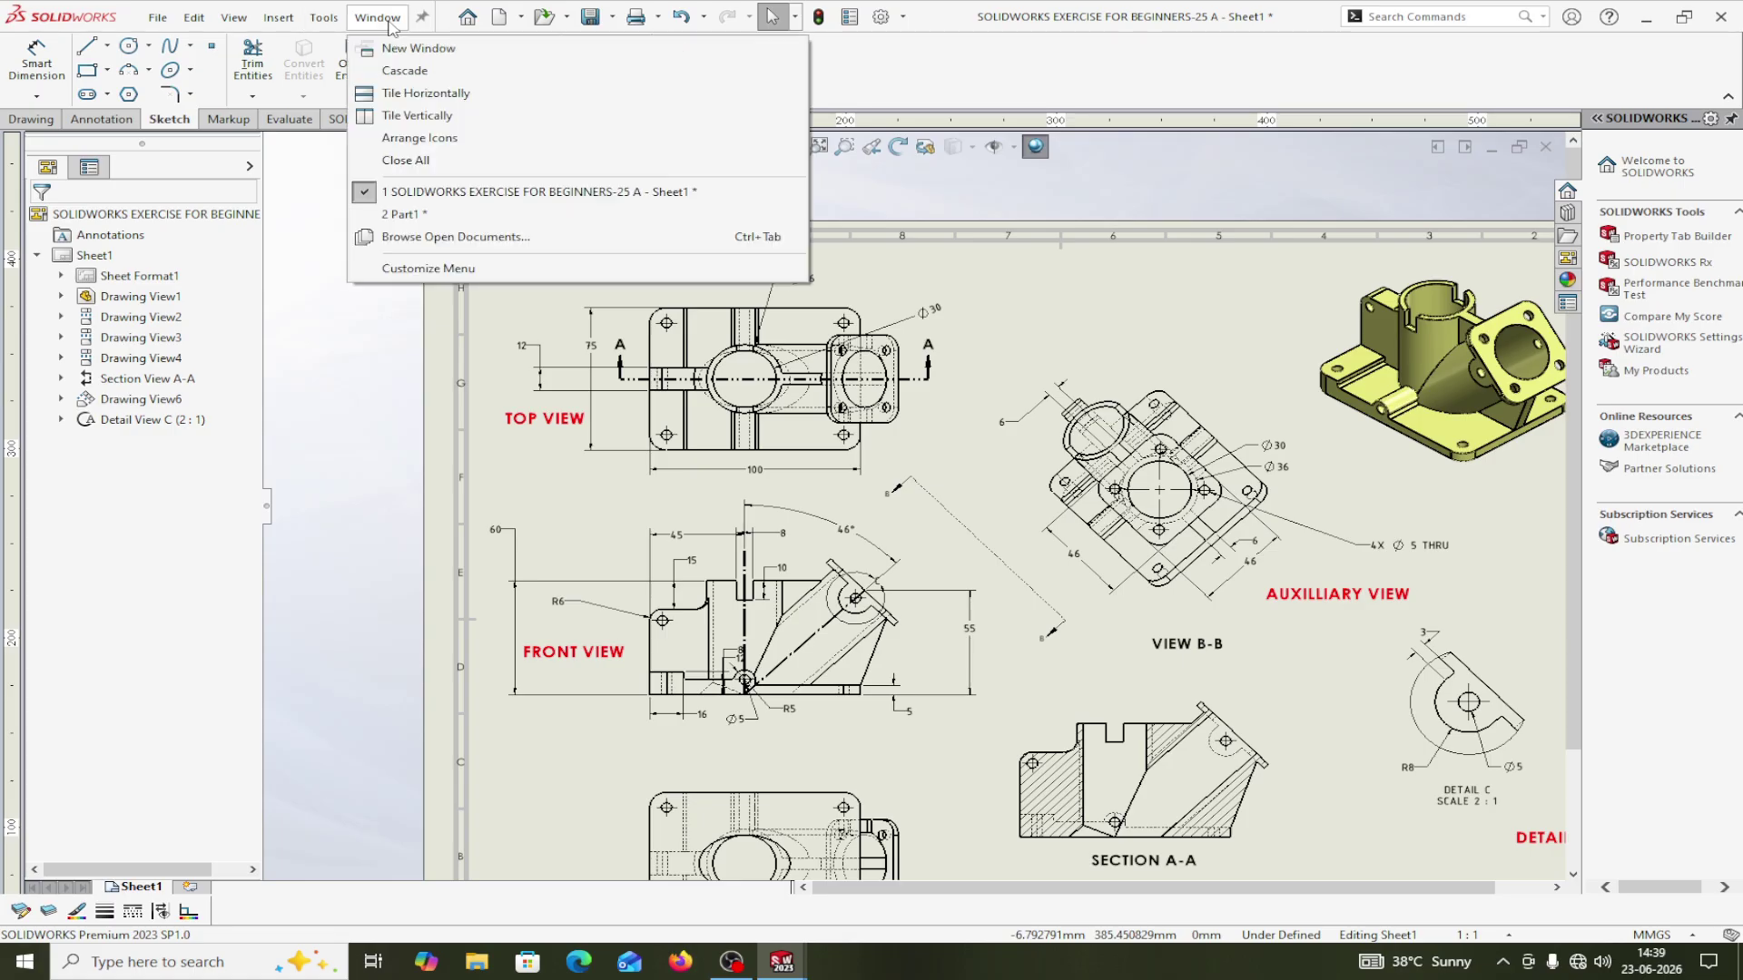
left_click(418, 216)
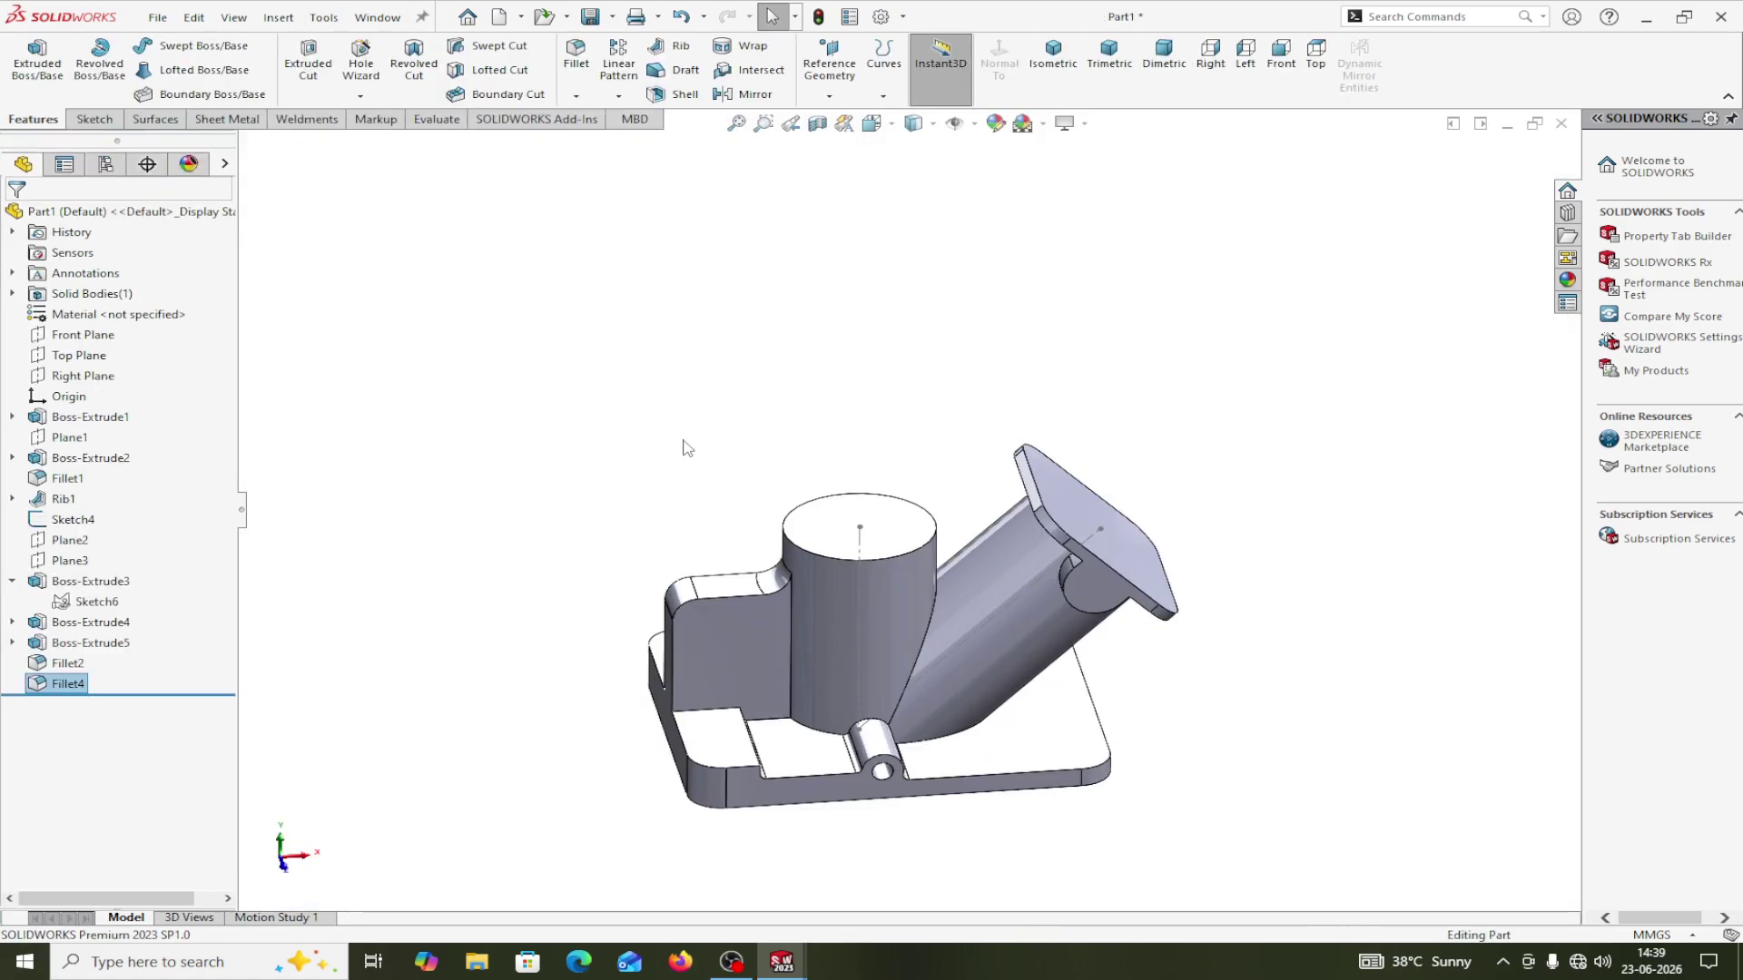
Start a sketch on the upright cylinder's top face and draw a concentric circle about 23 mm in diameter.
left_click(886, 529)
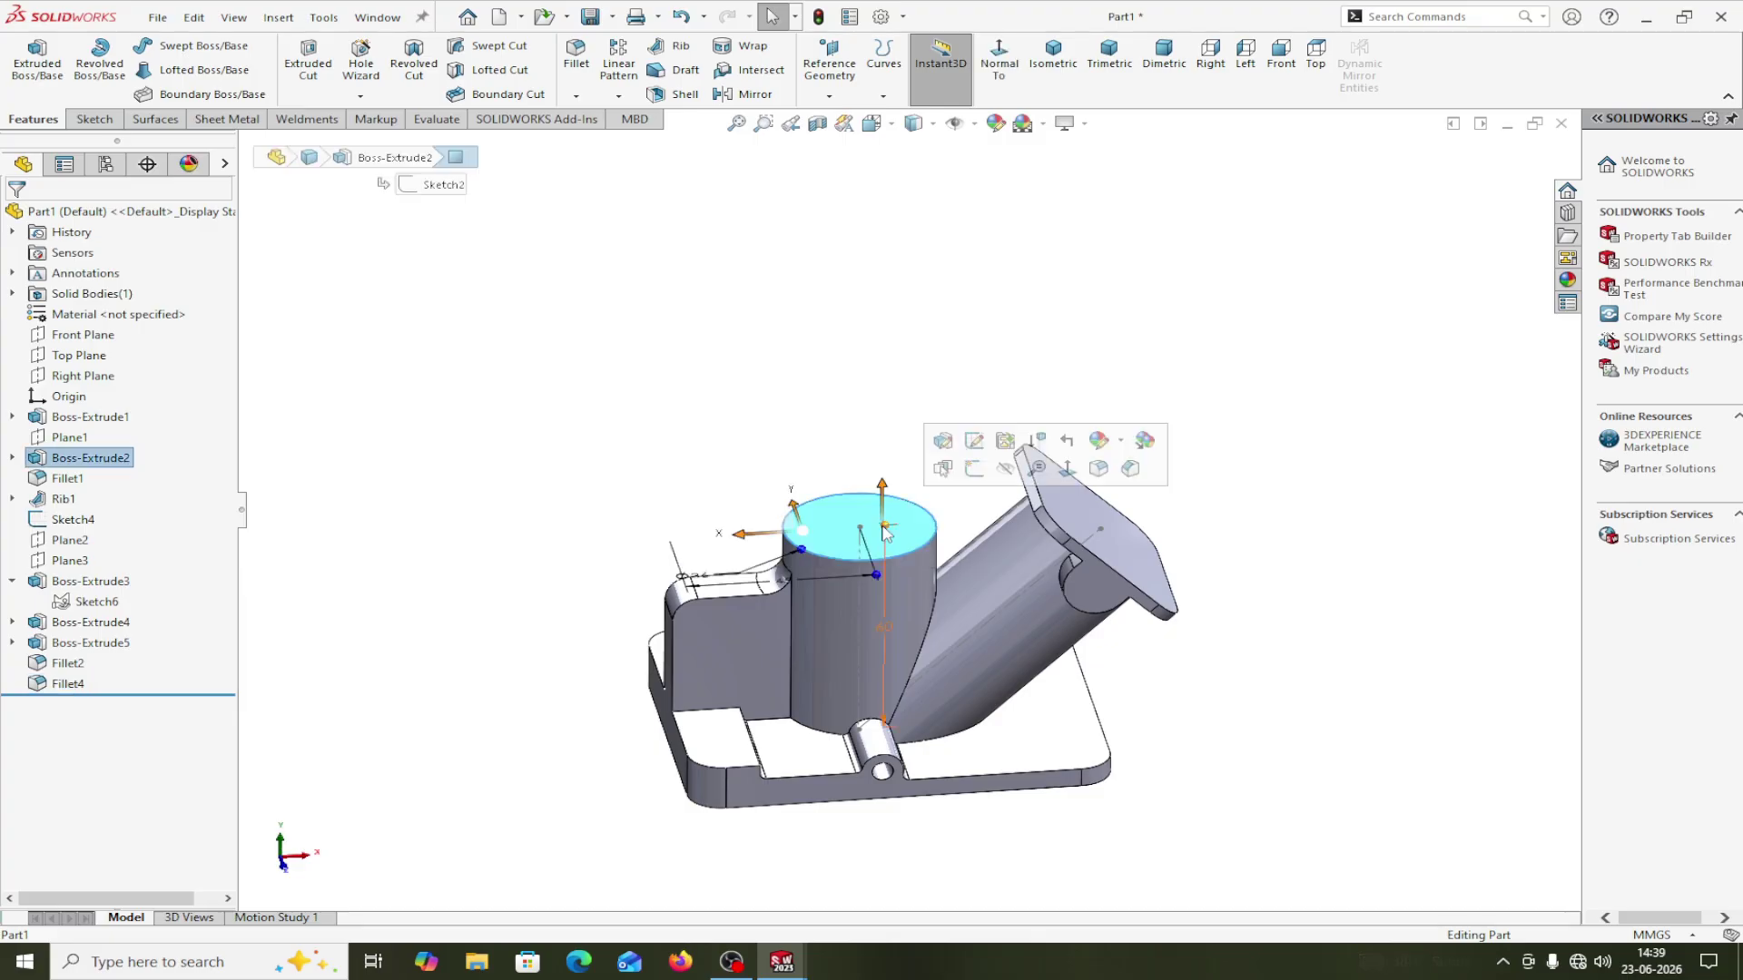
left_click(972, 470)
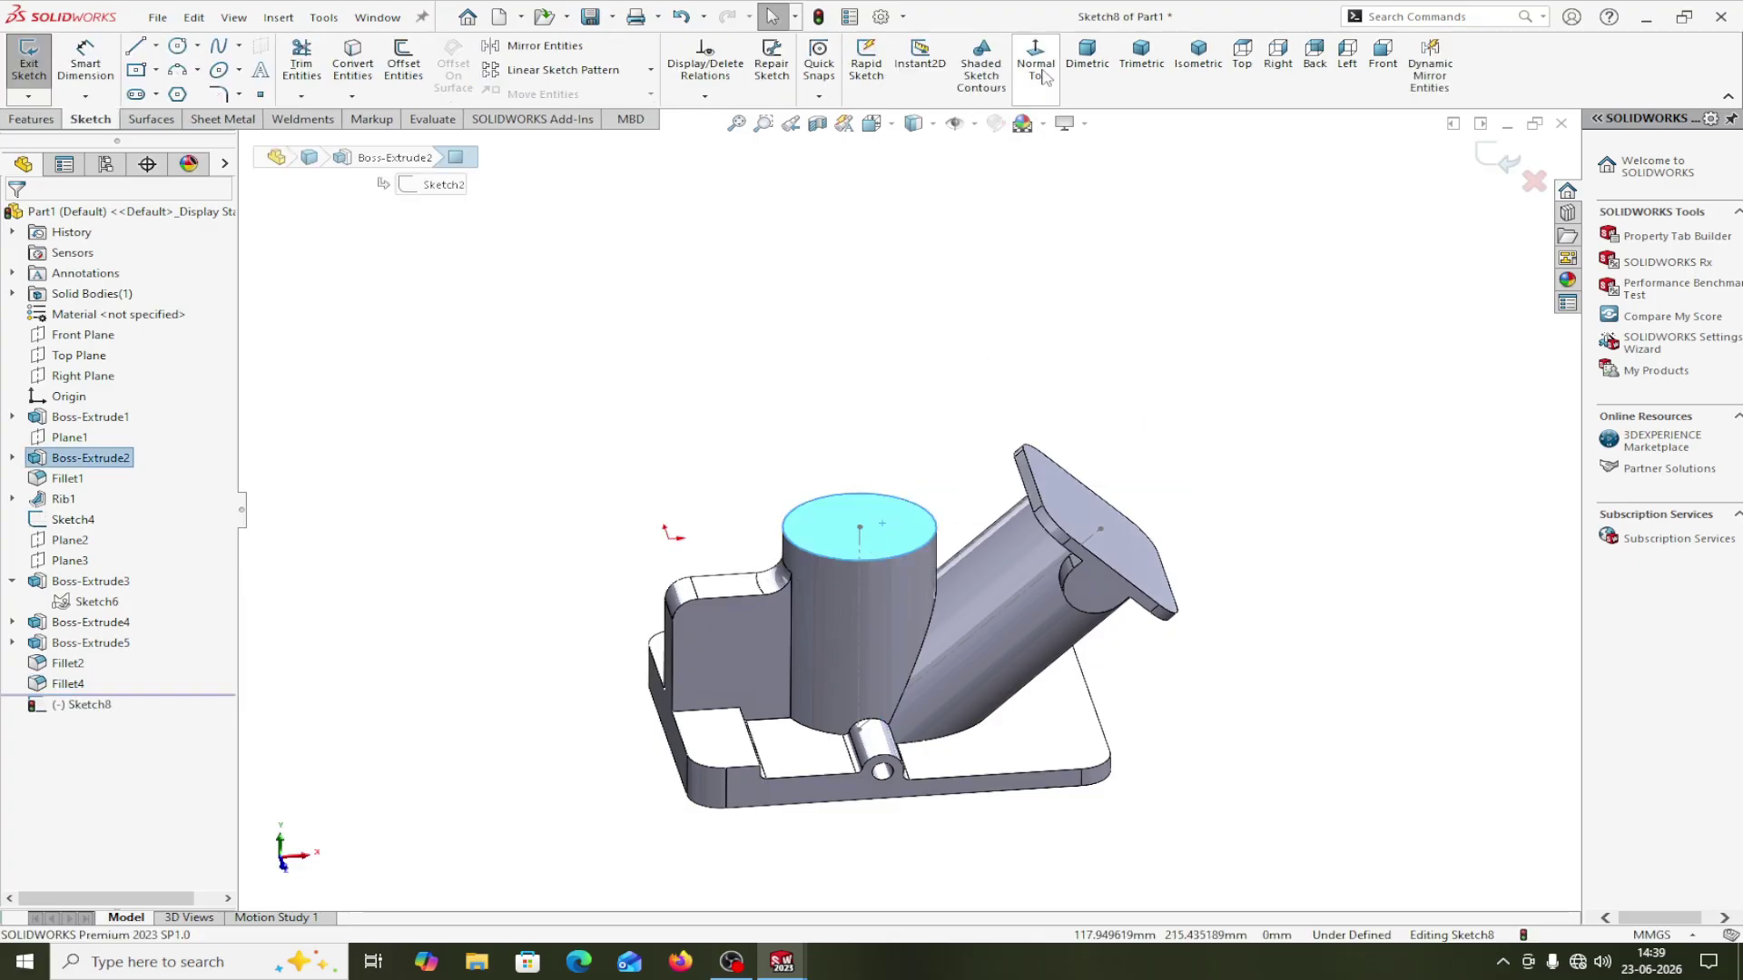
left_click(178, 45)
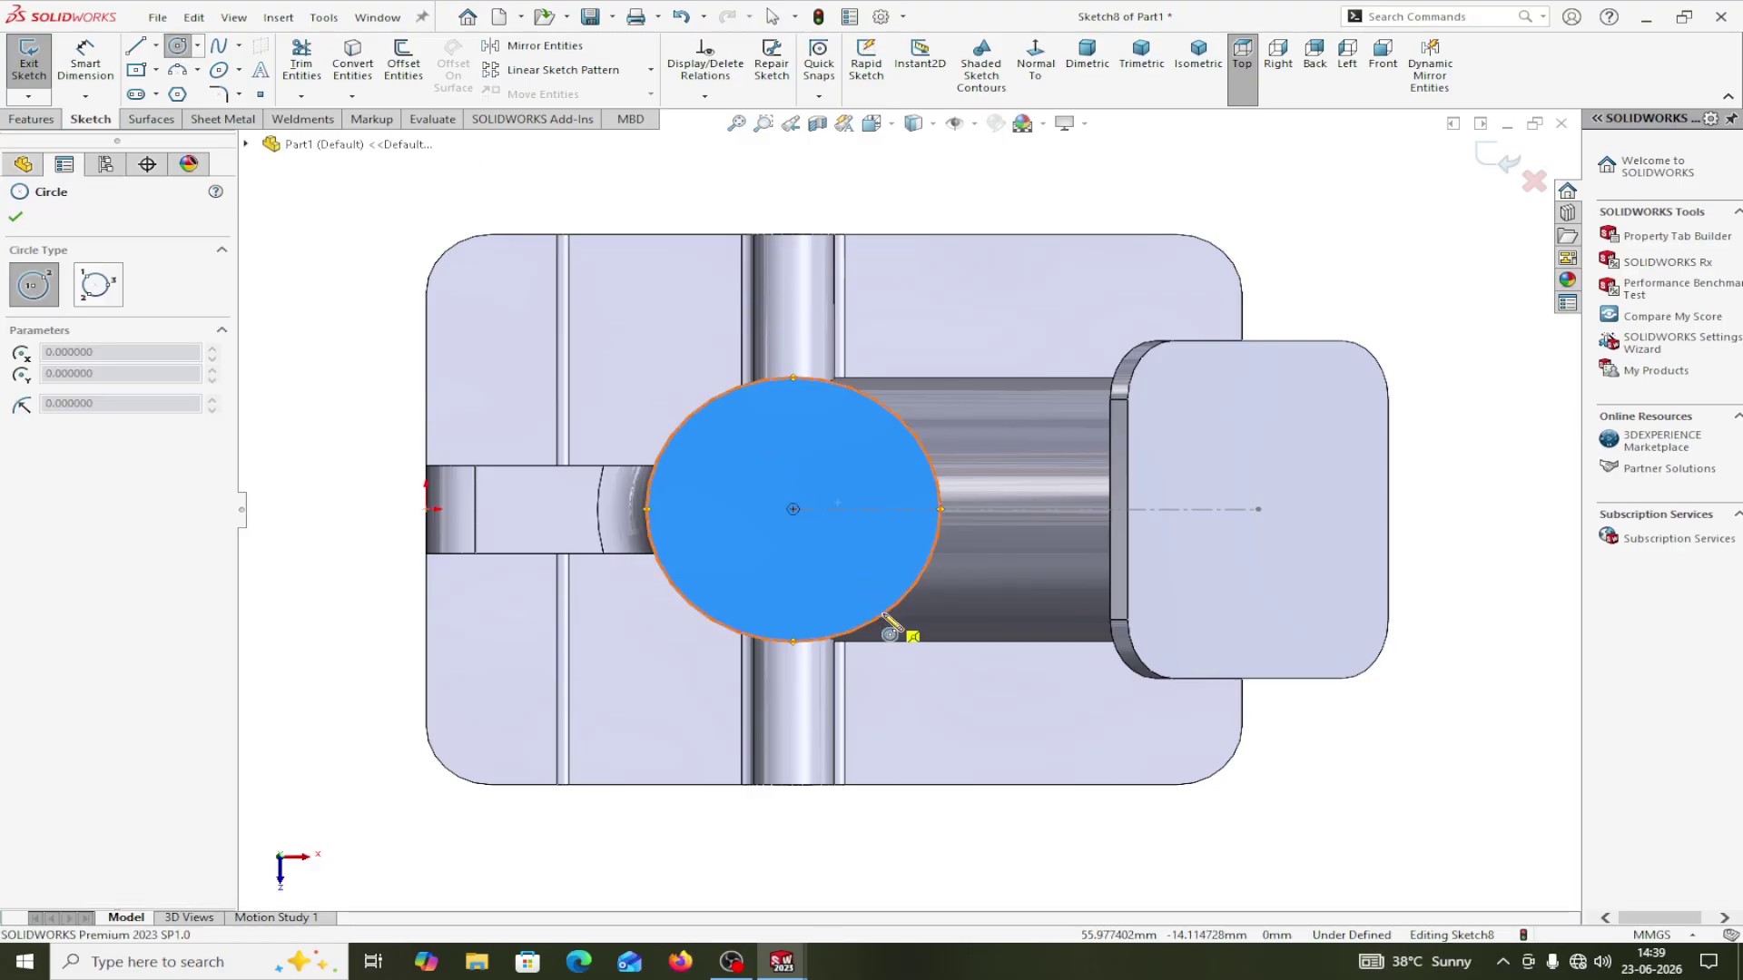
left_click(792, 509)
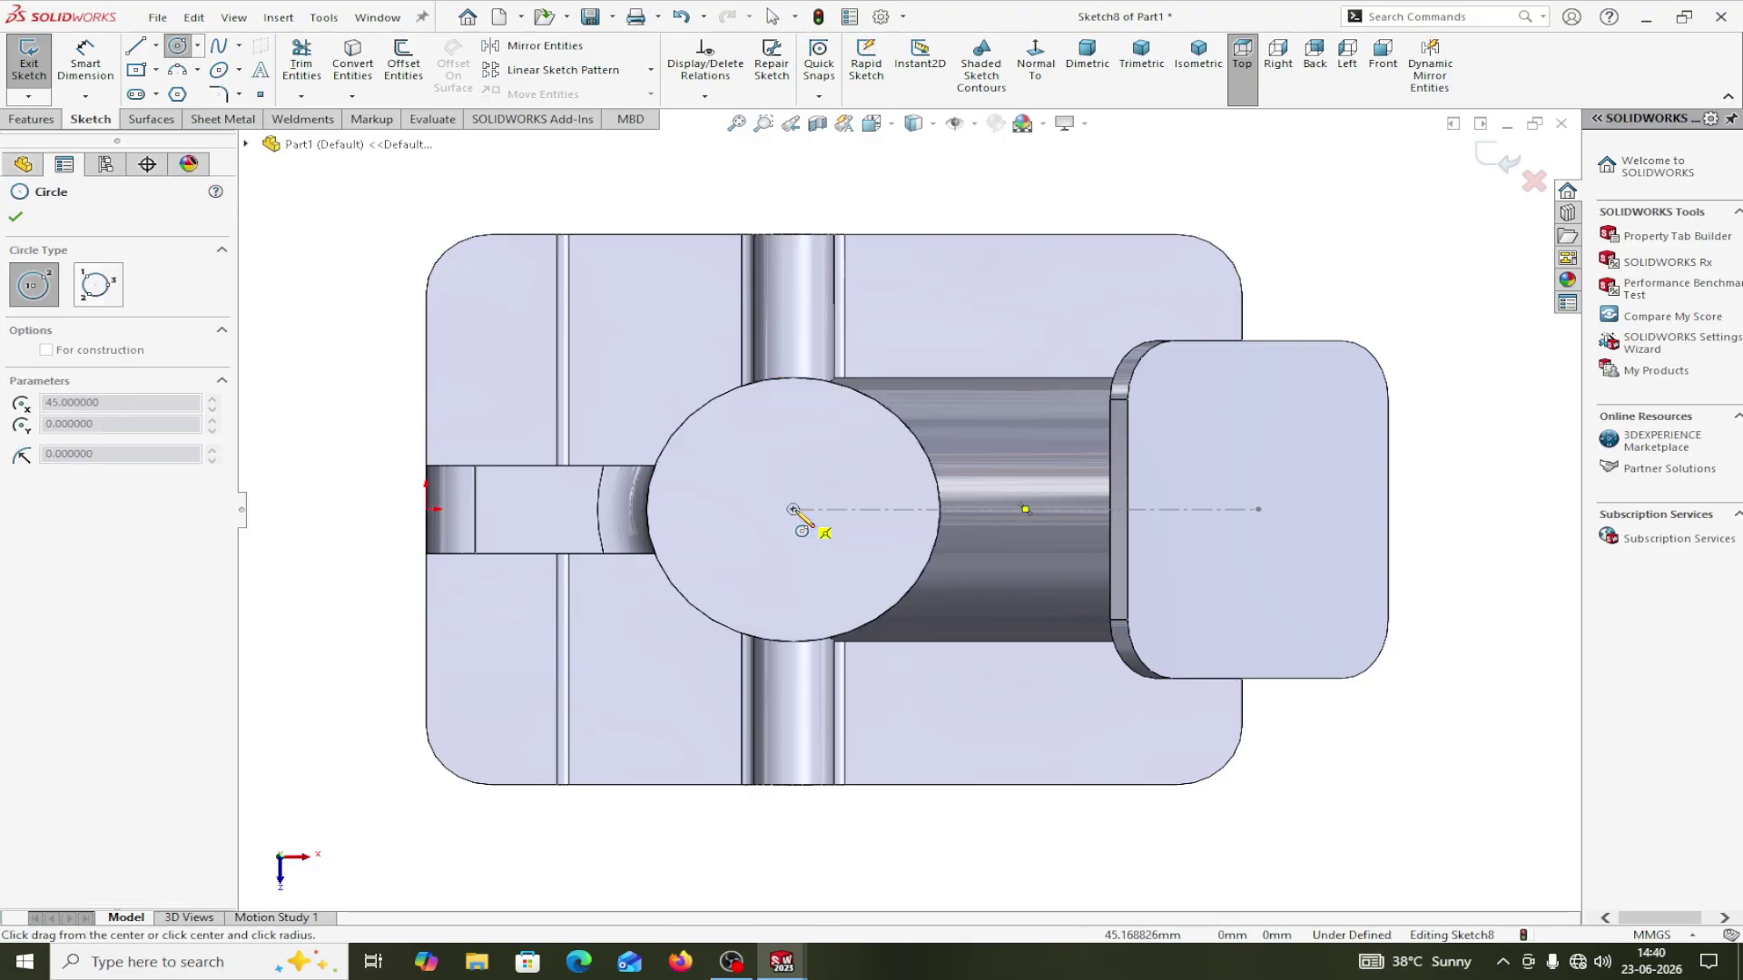
left_click(849, 432)
right_click(837, 437)
left_click(894, 452)
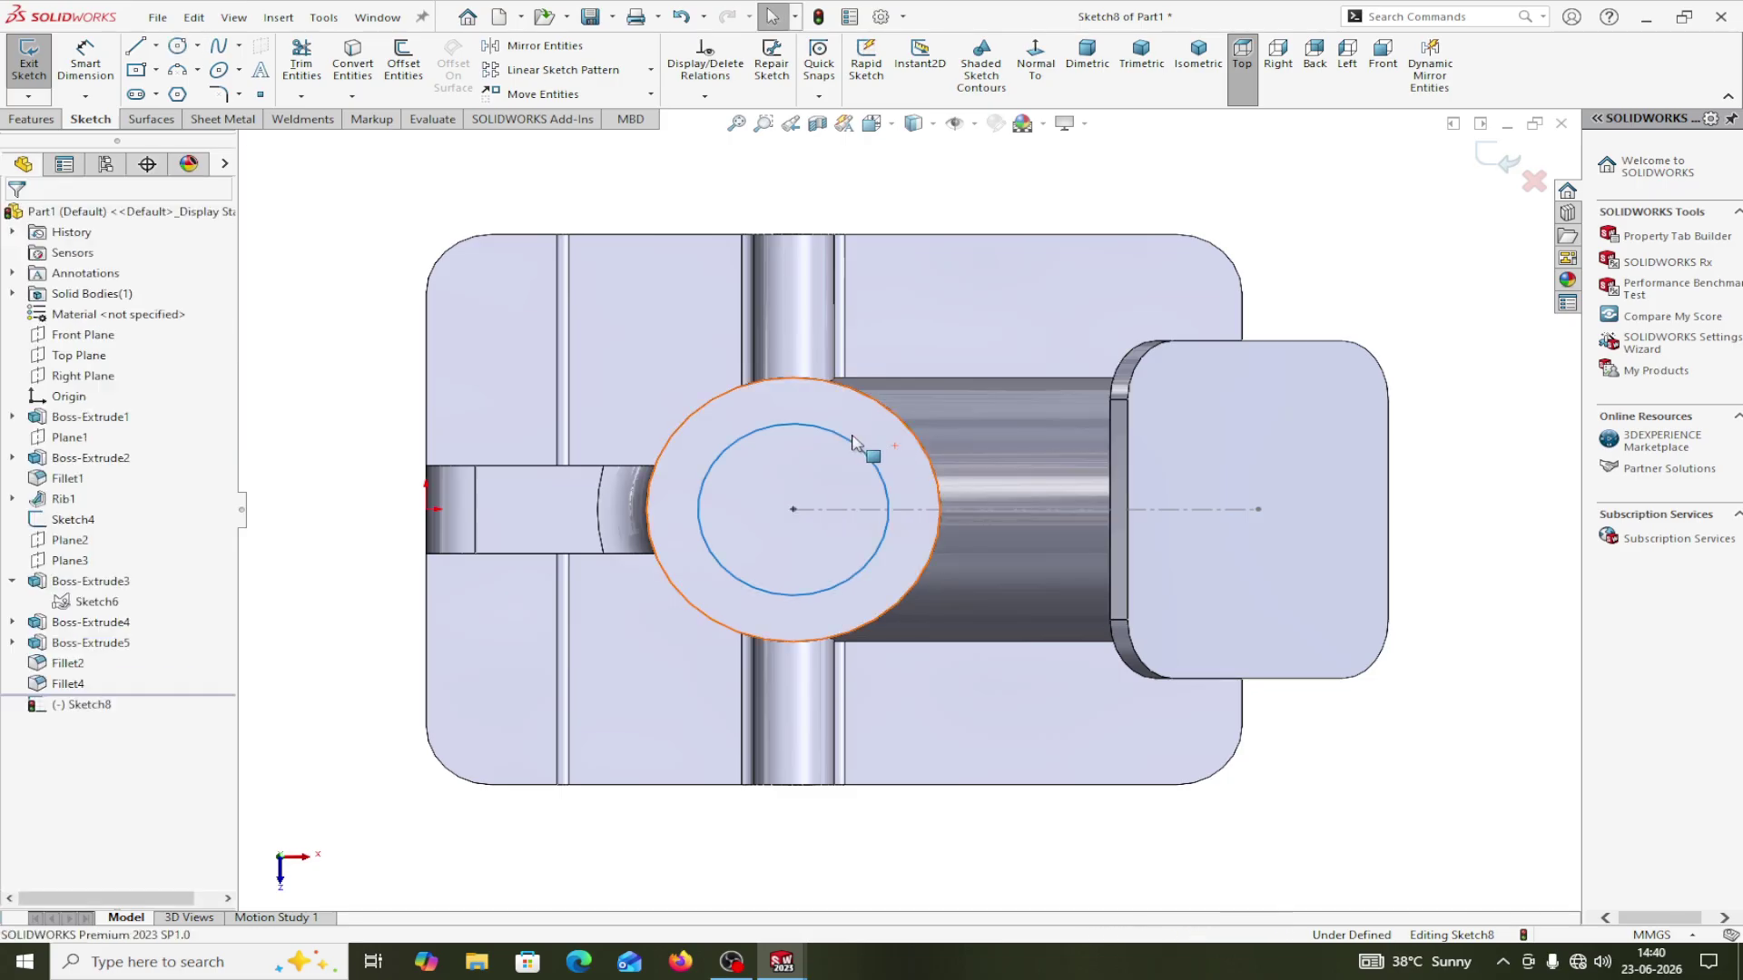
Dimension the circle on the upright cylinder's top face and set its diameter to 30 mm.
left_click(105, 79)
left_click(817, 593)
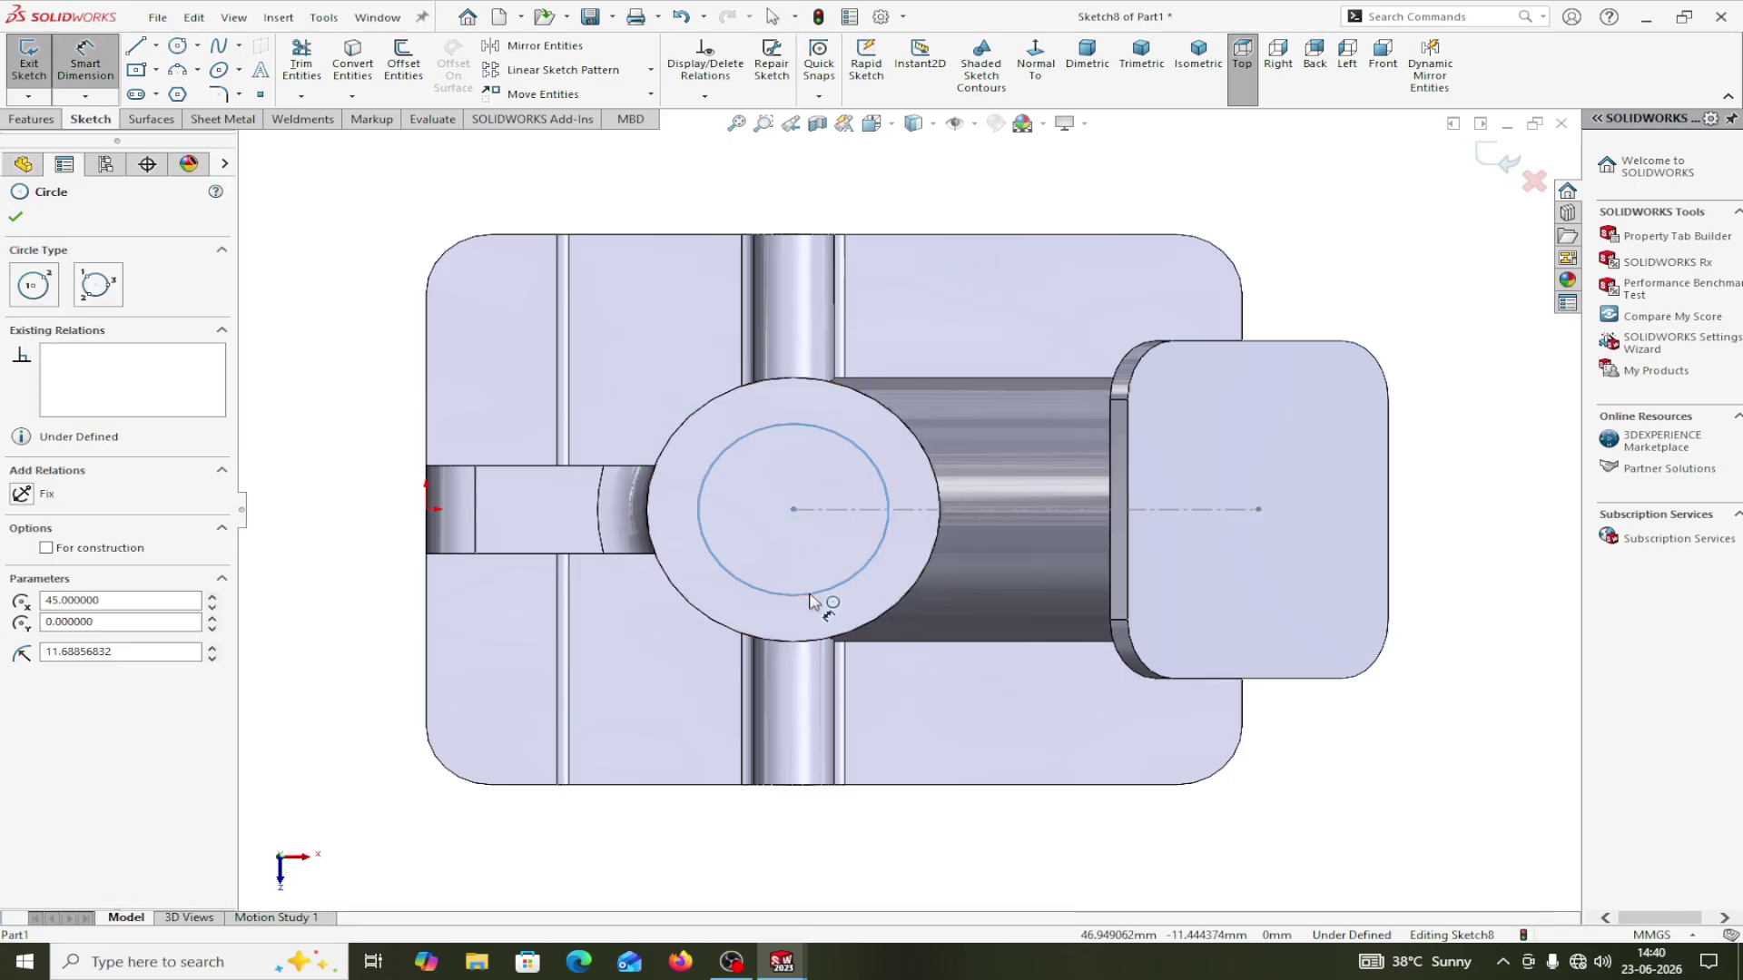
left_click(363, 731)
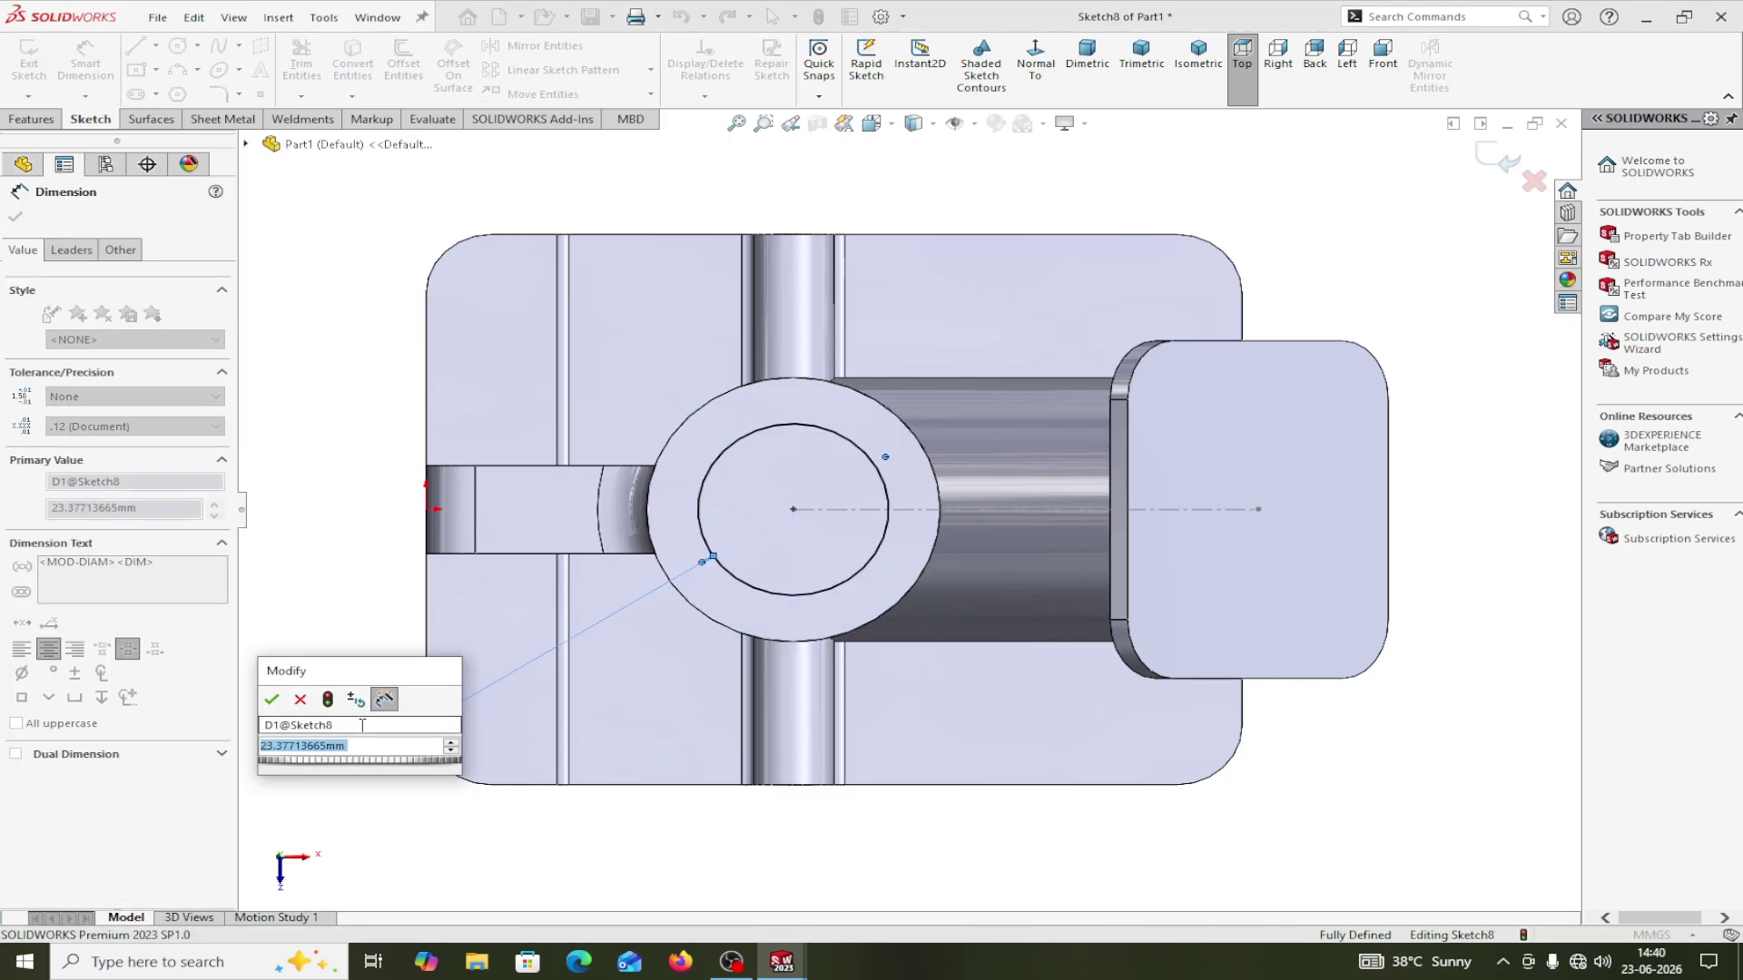
type("30")
left_click(272, 700)
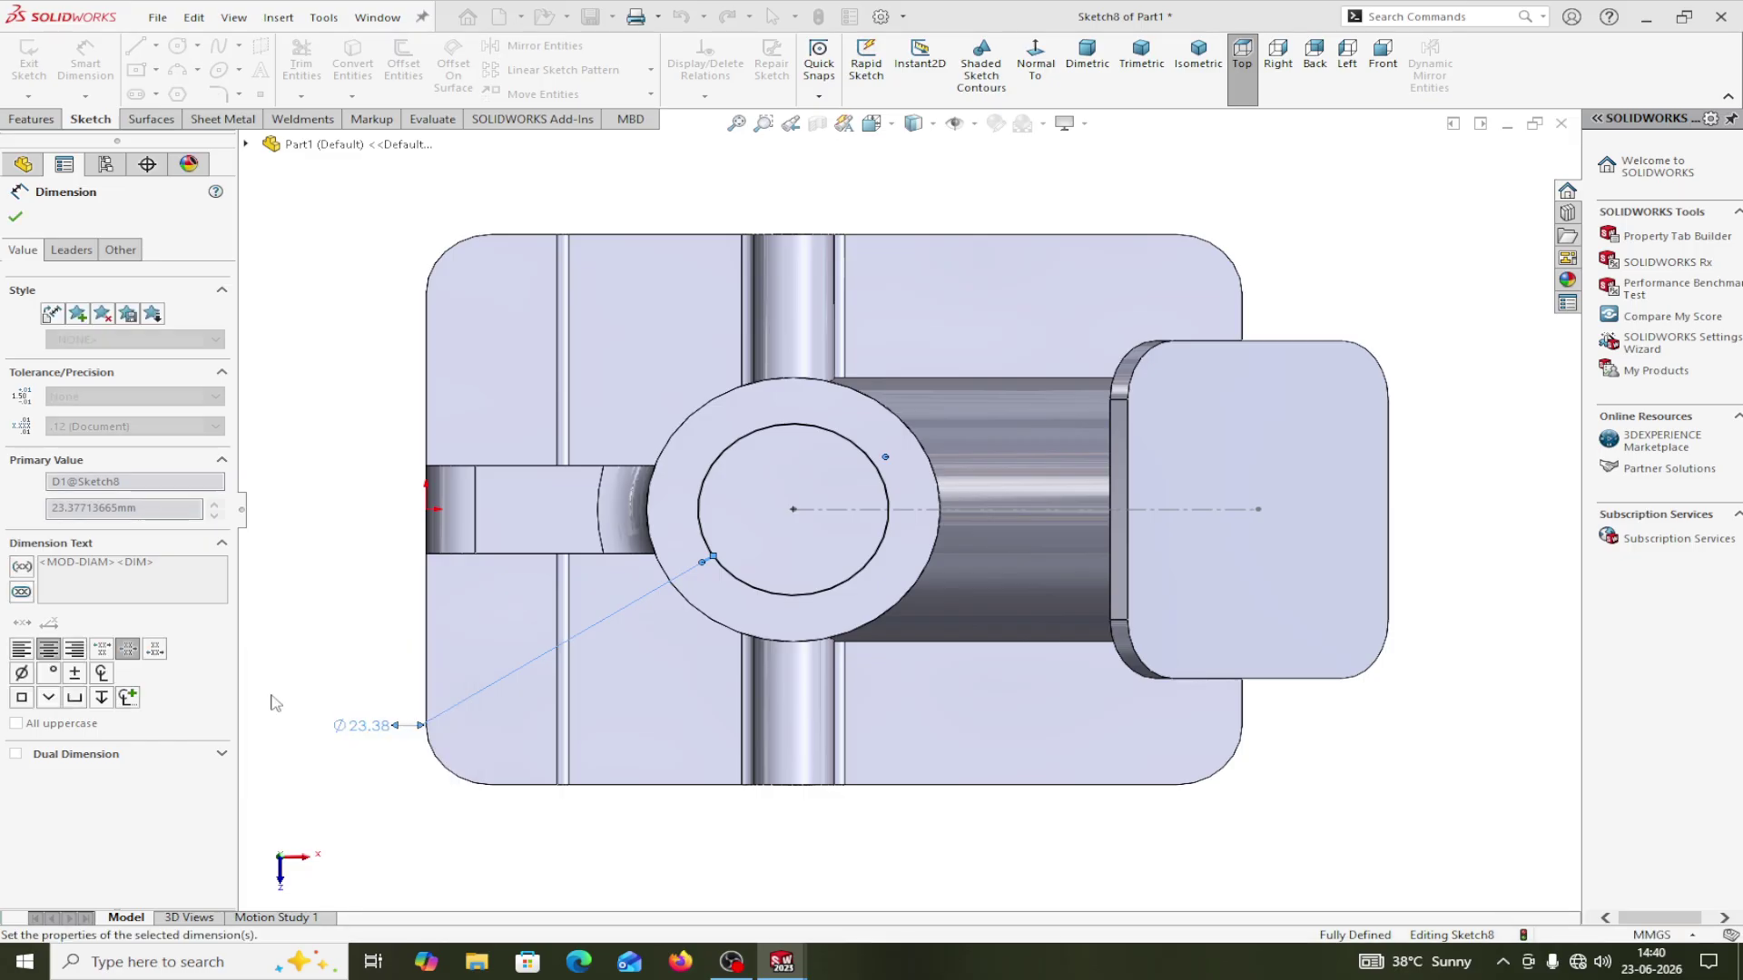
left_click(17, 218)
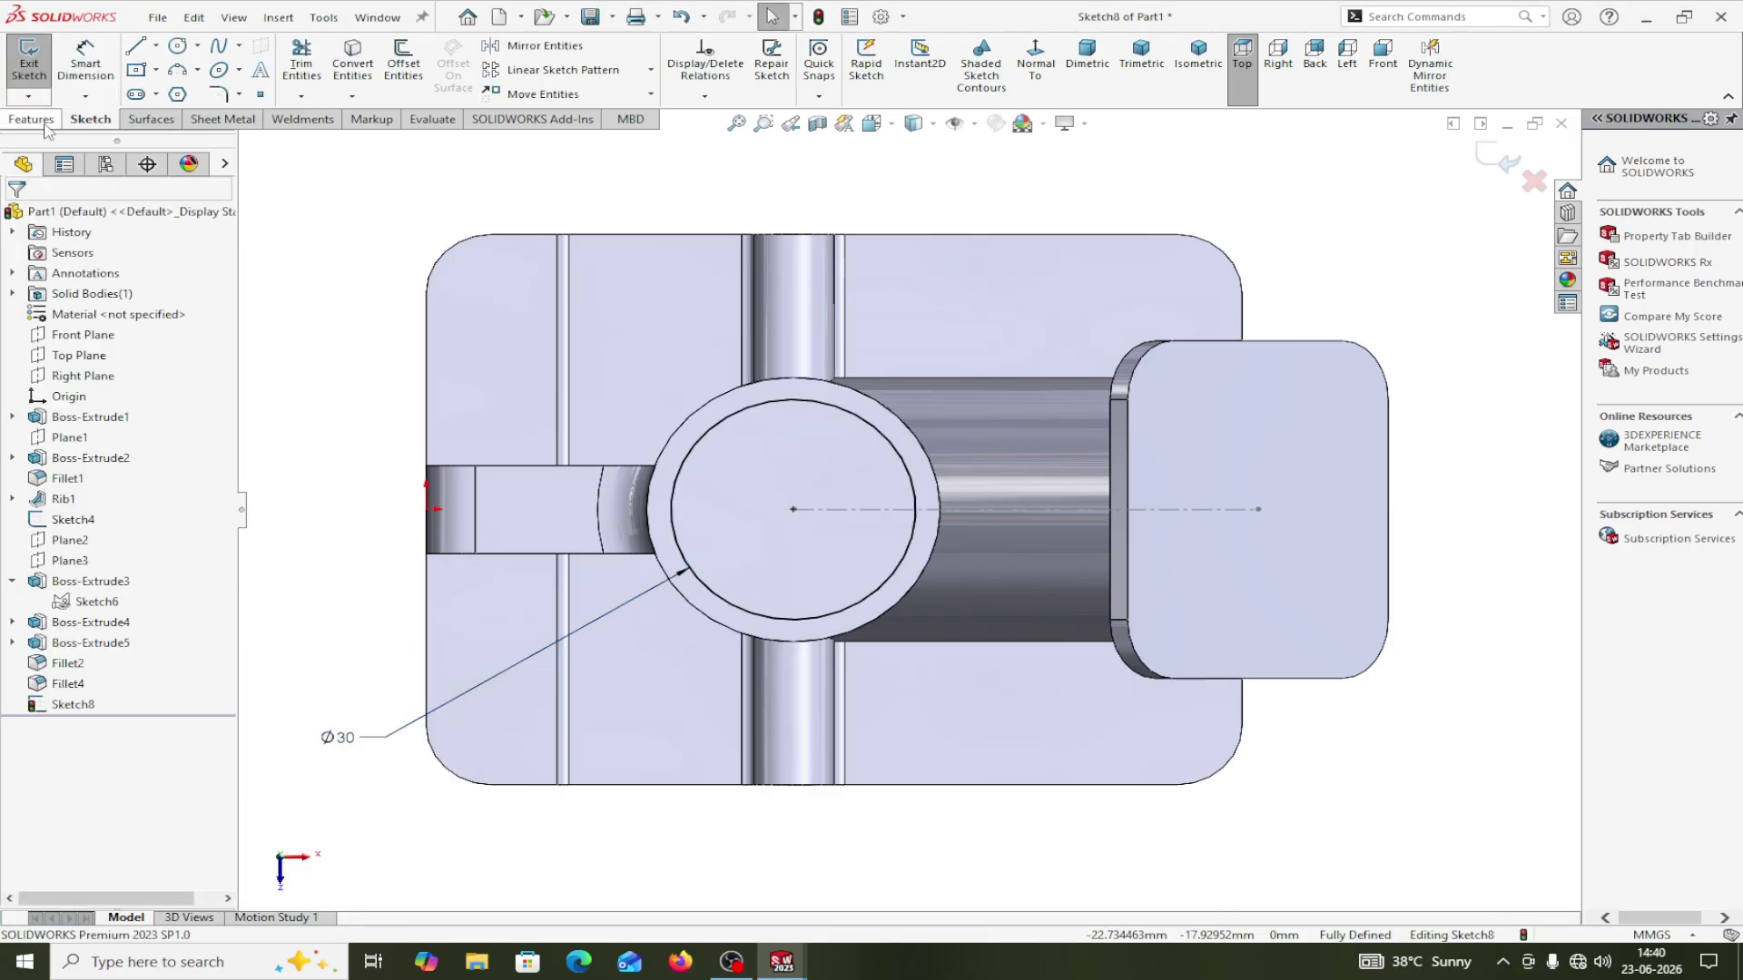
Extrude-cut the 30 mm circle Through All to bore the upright cylinder.
left_click(36, 120)
left_click(308, 56)
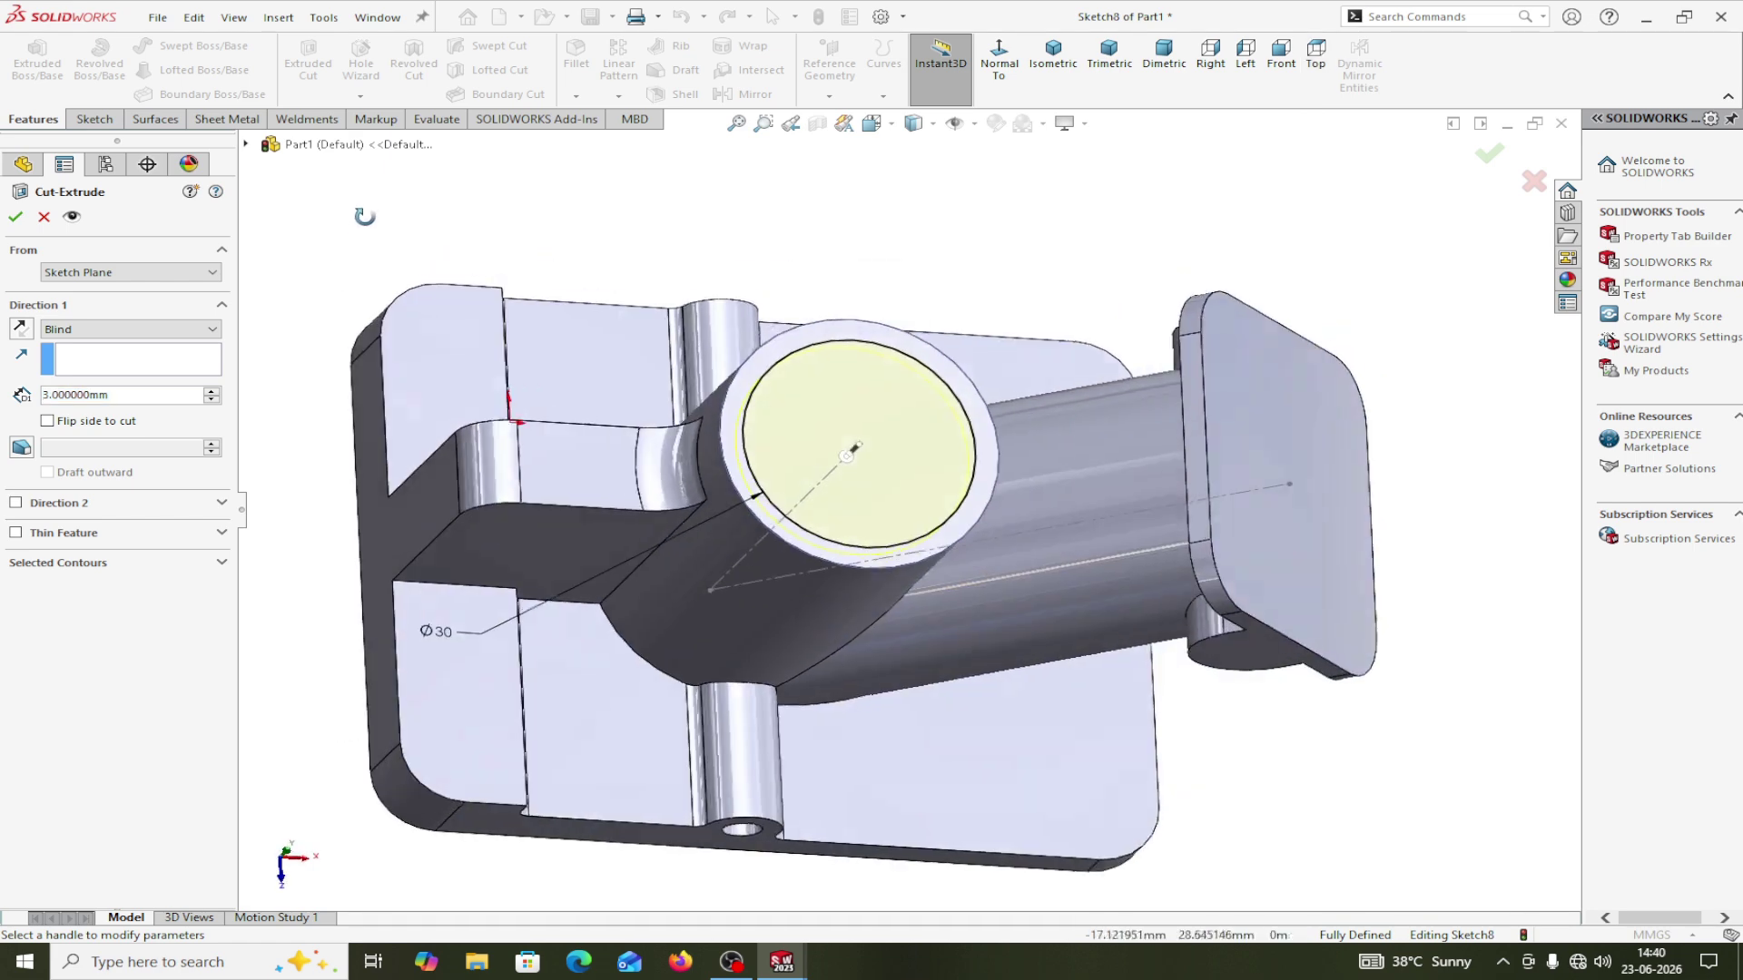
left_click(133, 333)
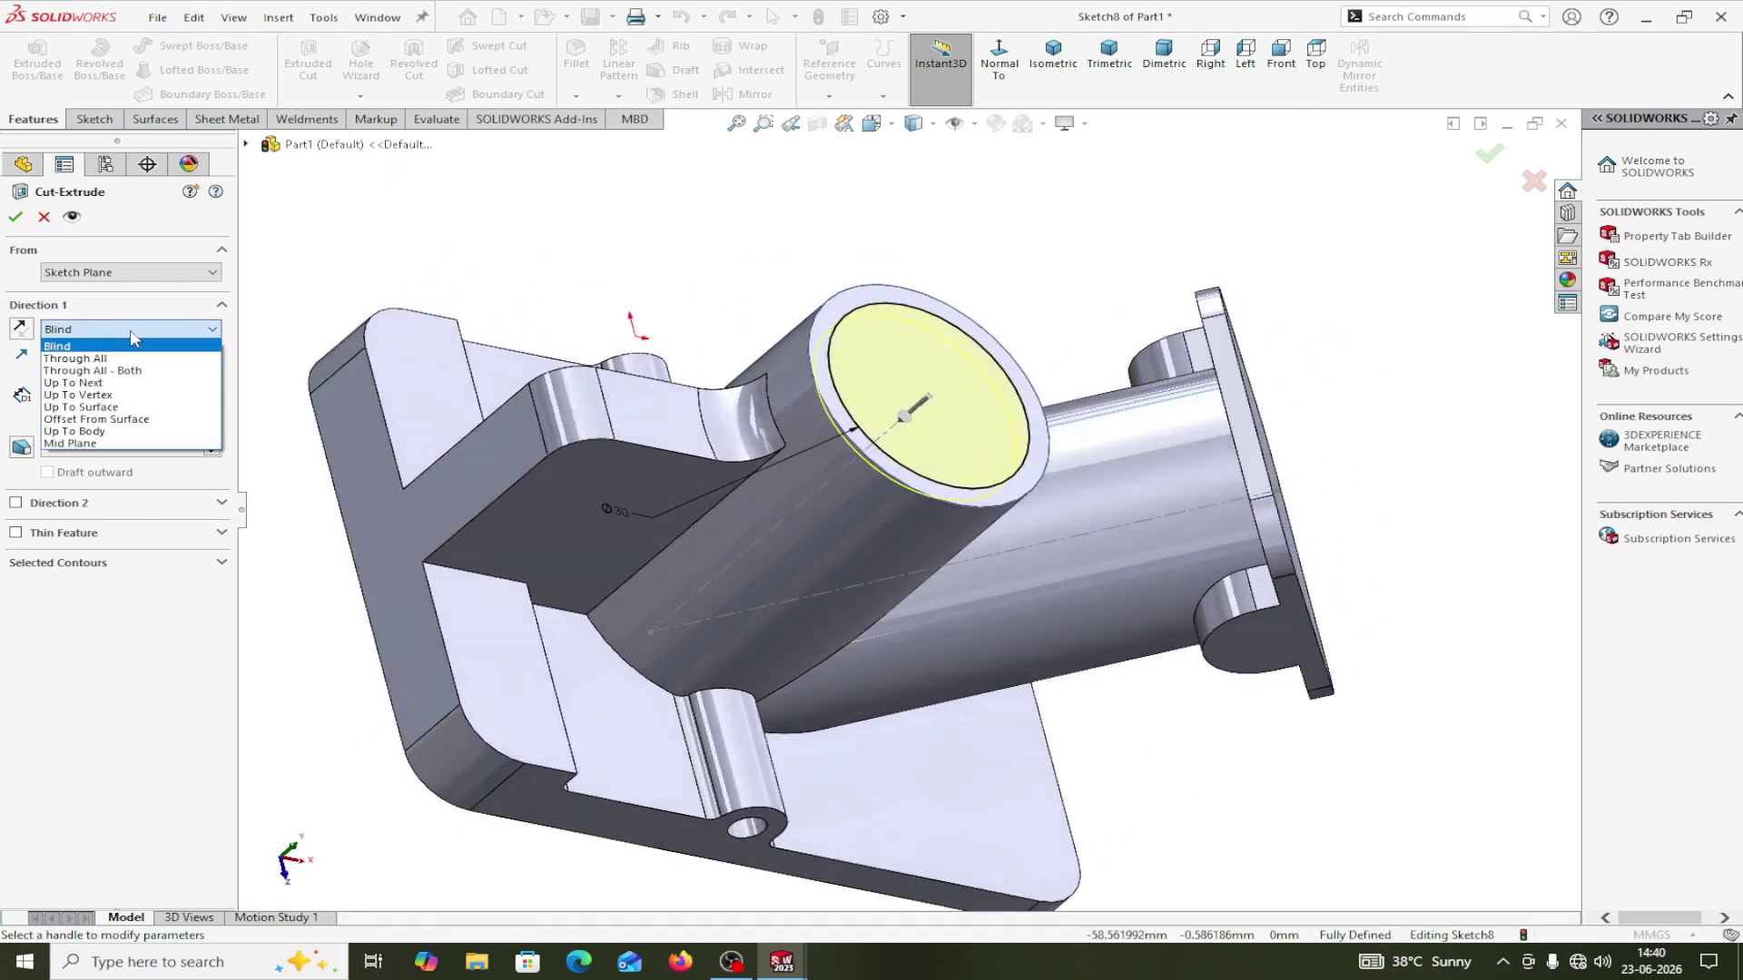
left_click(107, 359)
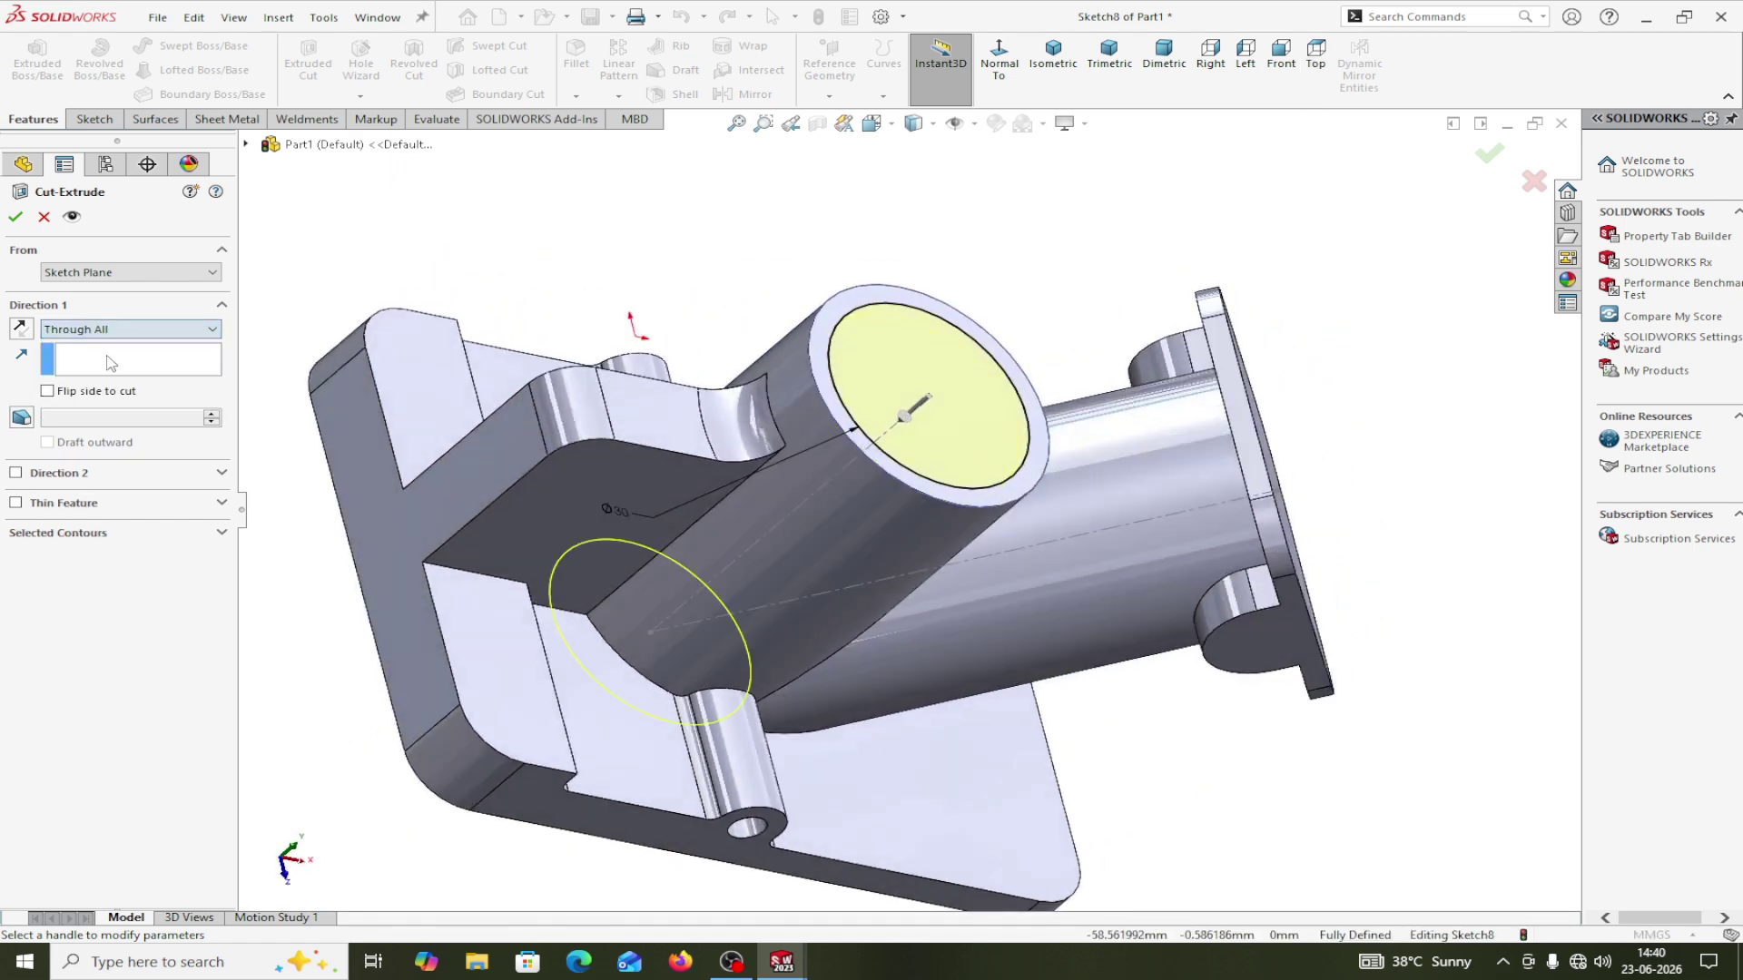
left_click(16, 218)
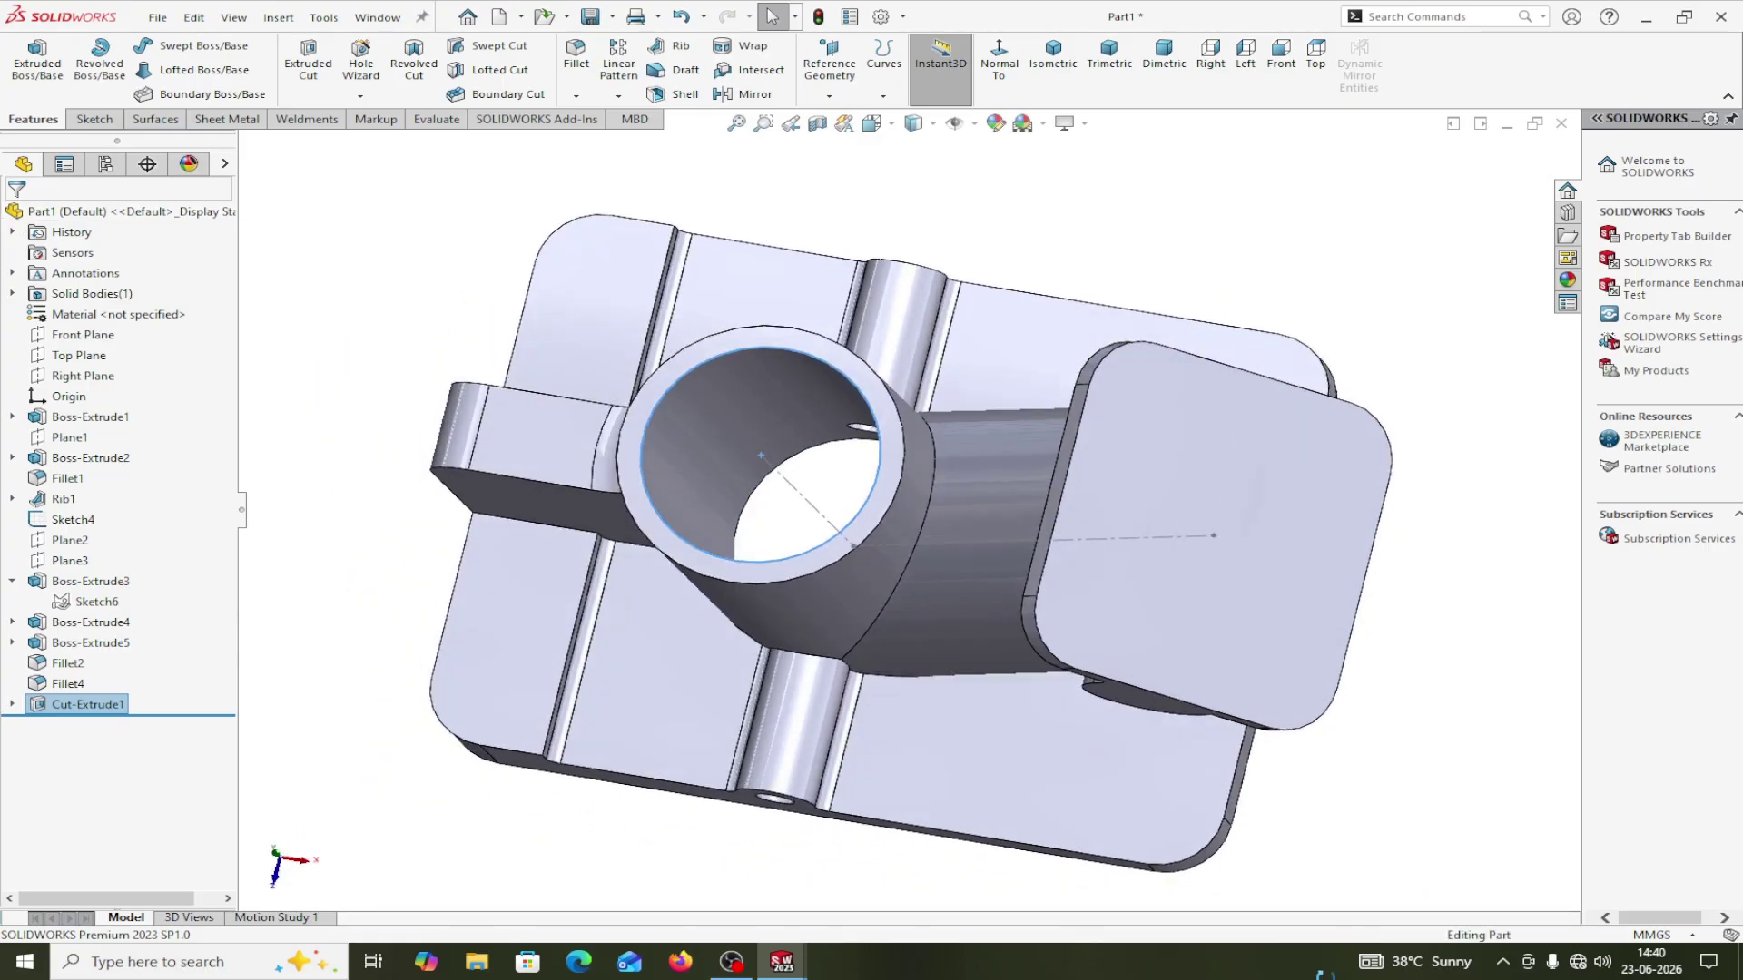
Start a sketch on the angled flange's outer face and draw a circle about 28 mm in diameter centred on the cylinder axis.
middle_click_drag(1325, 976, 1261, 610)
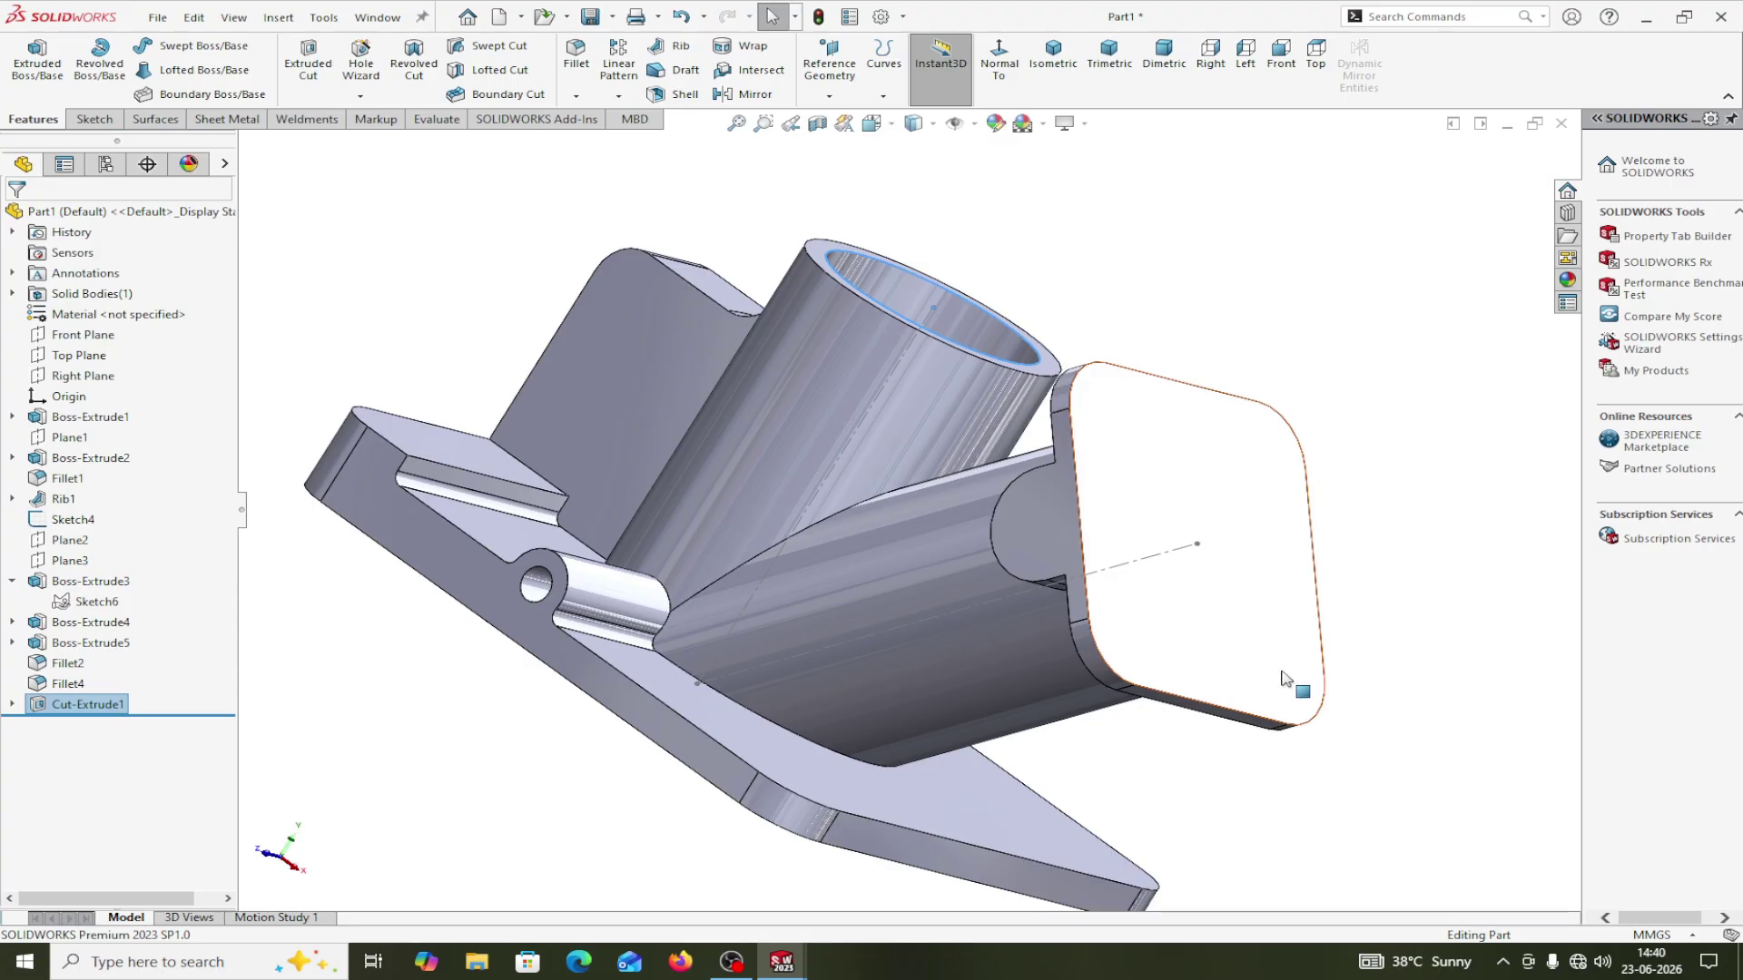
left_click(1205, 455)
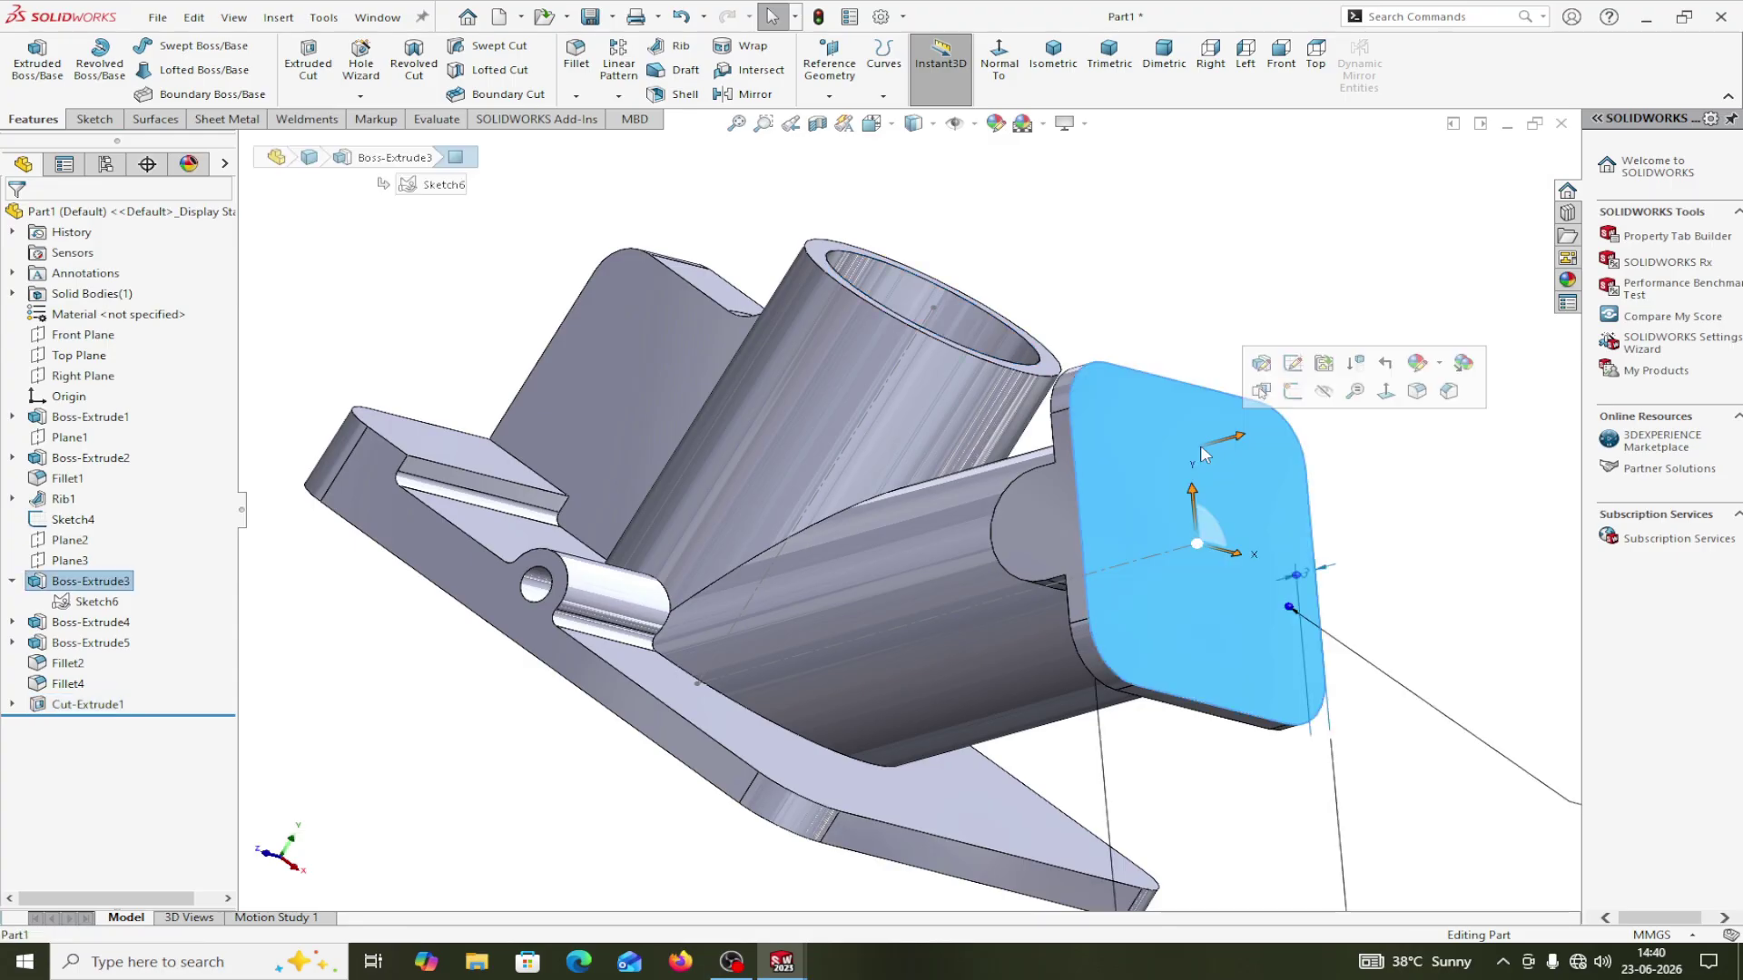
left_click(1293, 391)
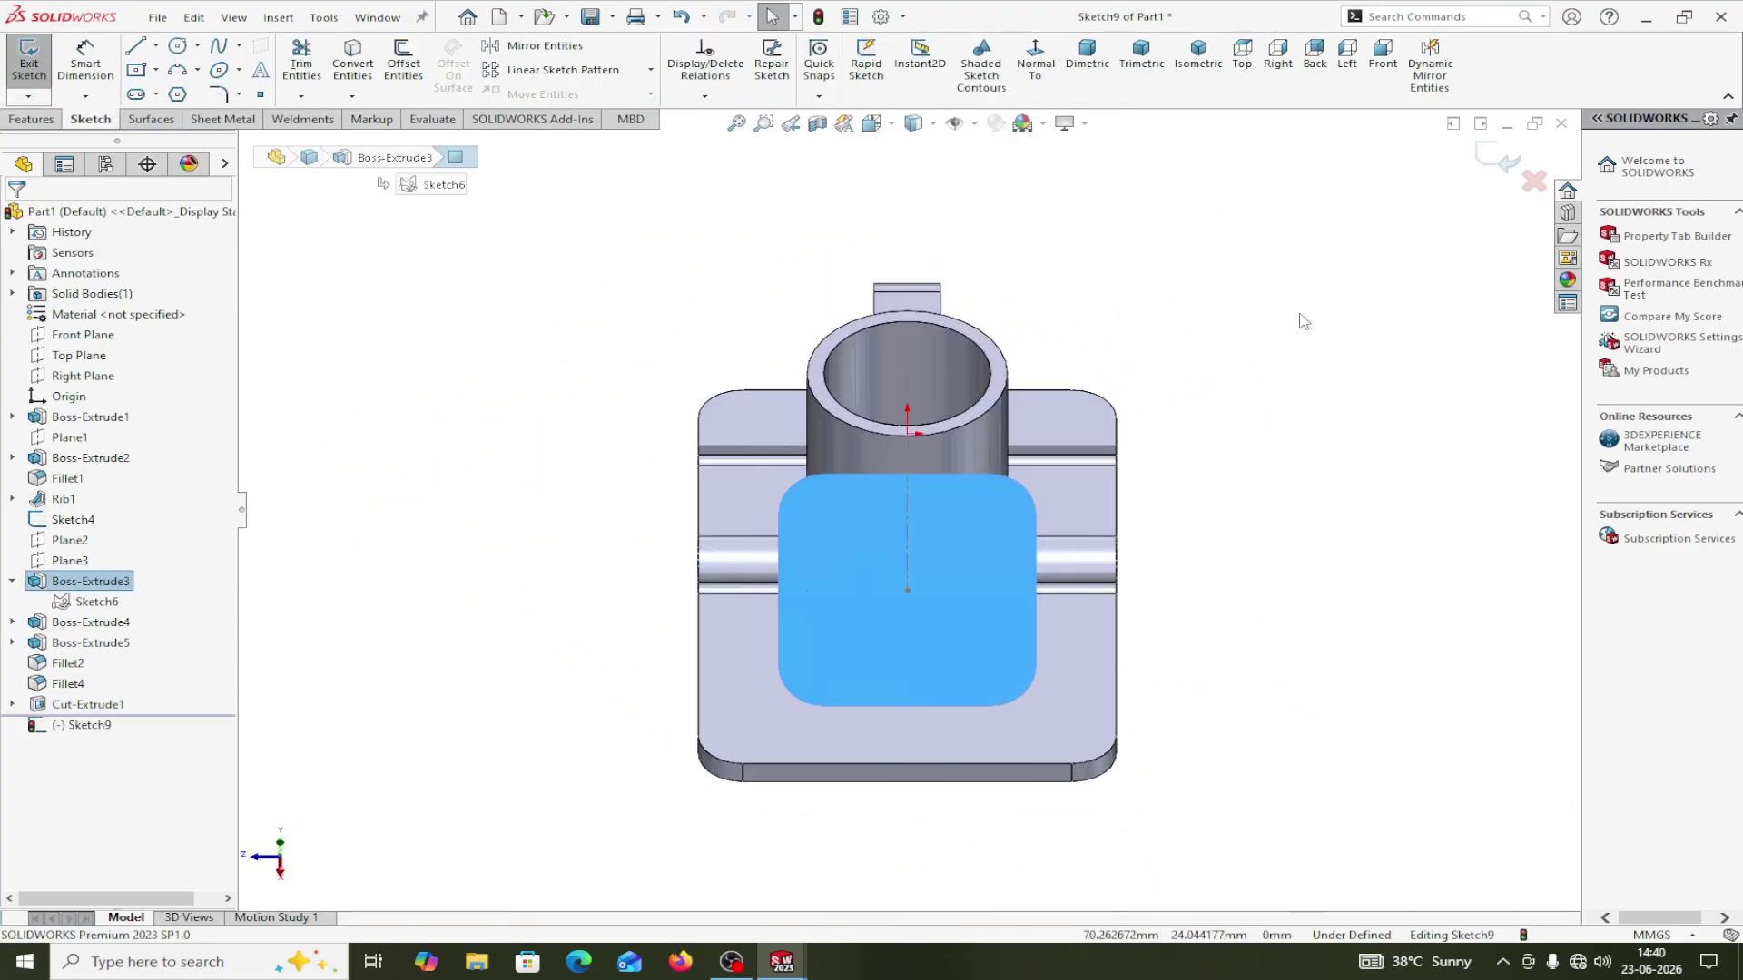
left_click(178, 47)
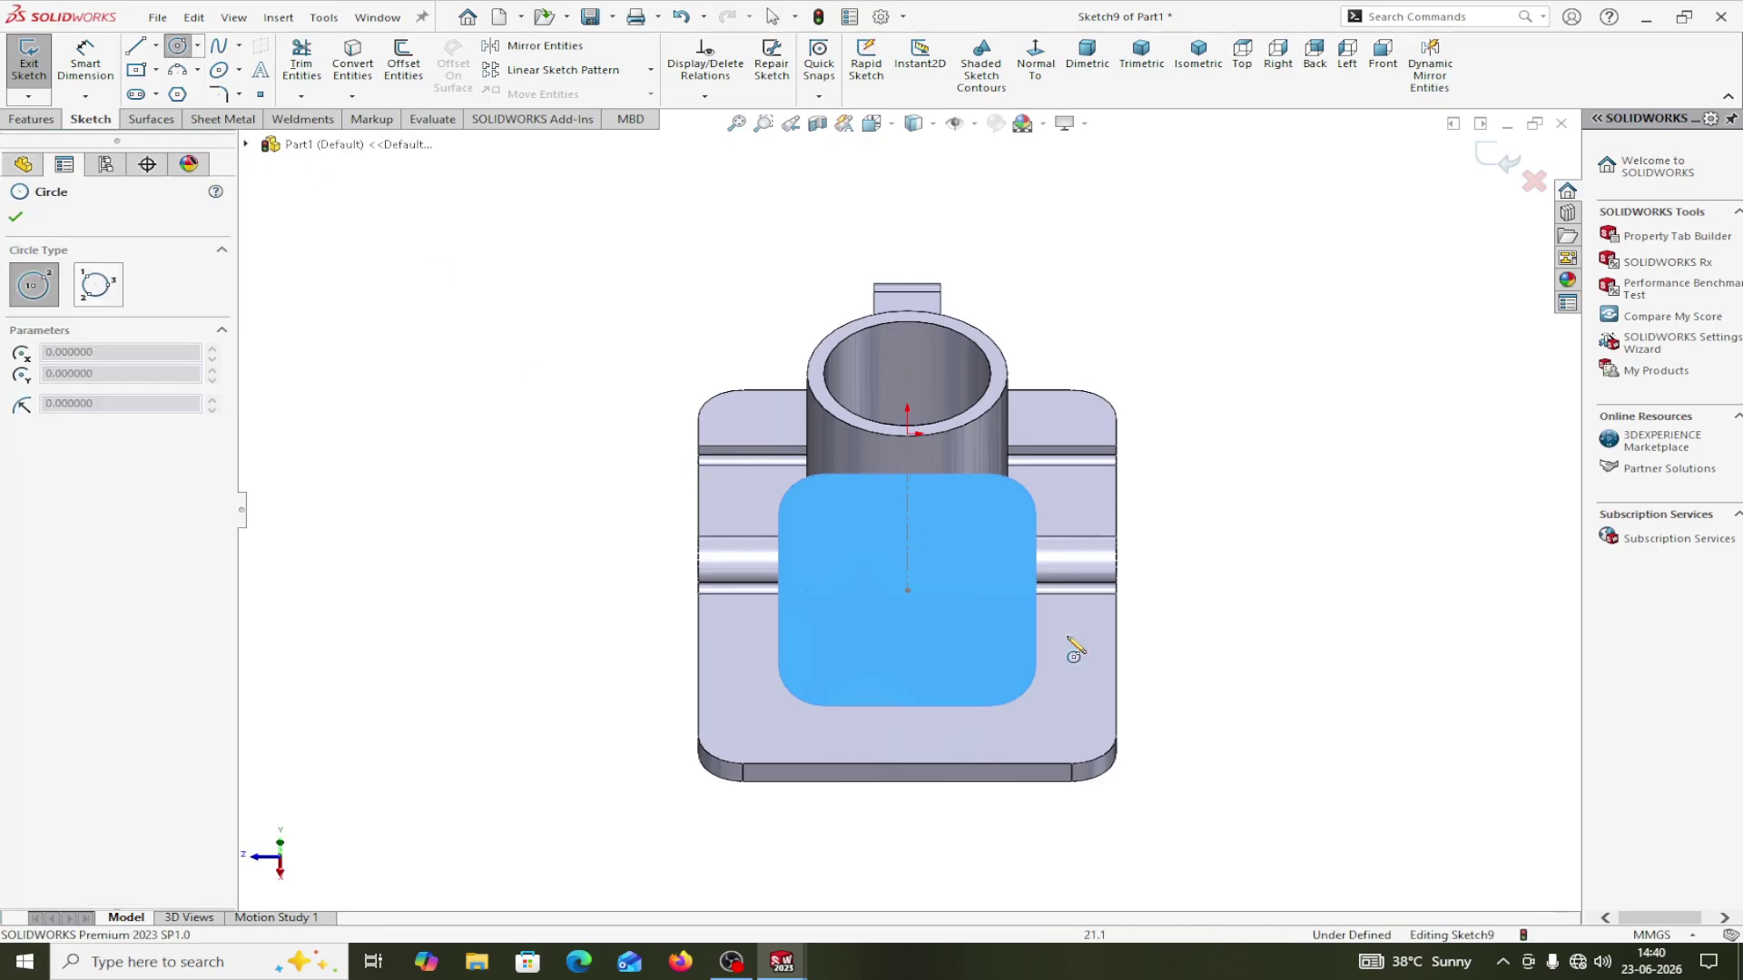
mouse_move(1073, 645)
middle_mouse_down()
mouse_move(1198, 653)
mouse_move(1167, 642)
mouse_move(1171, 576)
mouse_move(960, 527)
mouse_move(1284, 596)
mouse_move(1058, 597)
mouse_move(1215, 572)
middle_mouse_up()
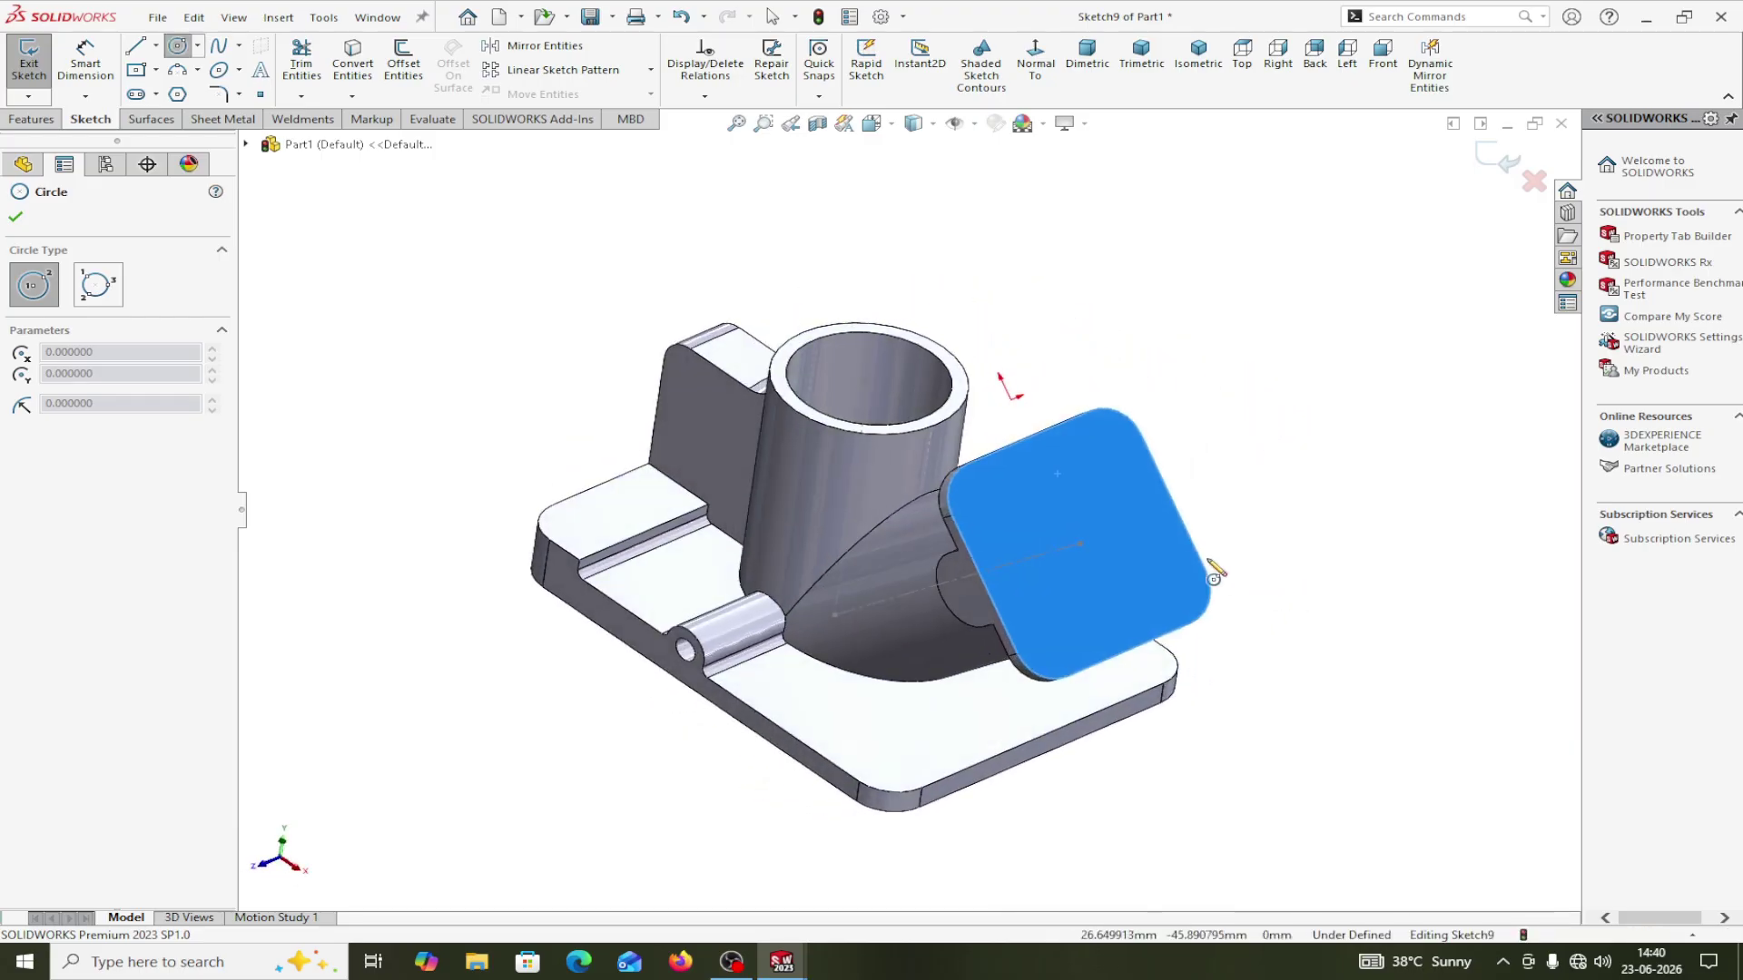
left_click(1078, 544)
left_click(1119, 493)
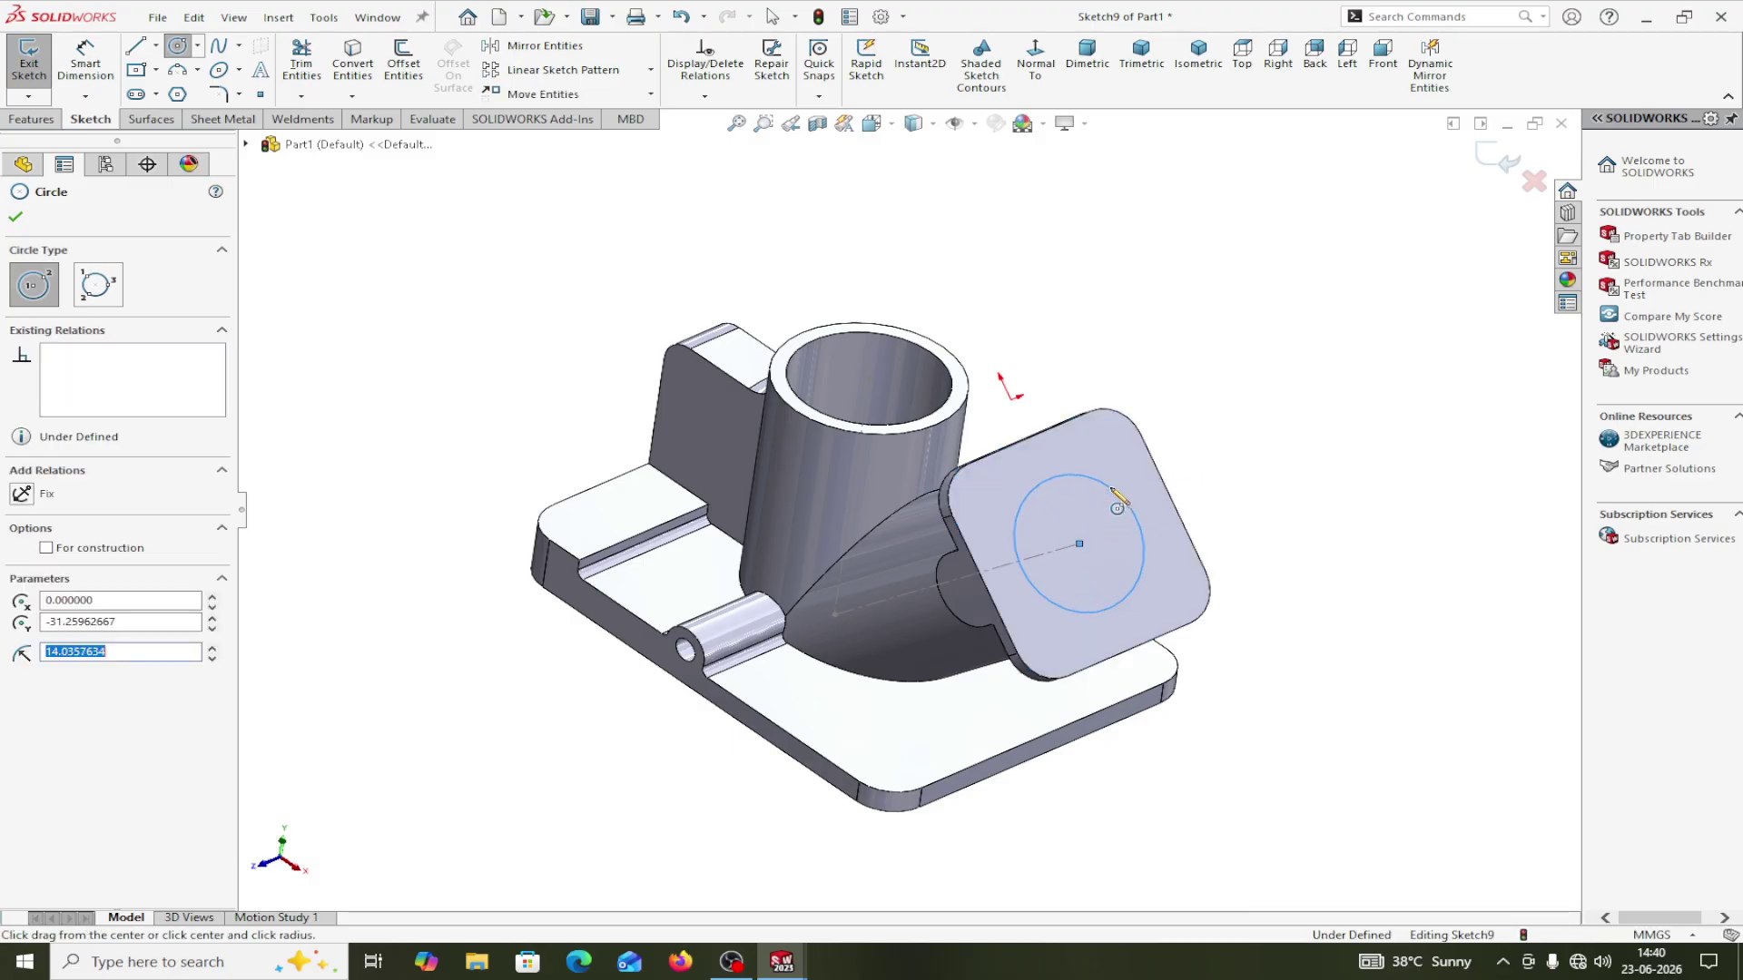
right_click(1120, 493)
left_click(1159, 502)
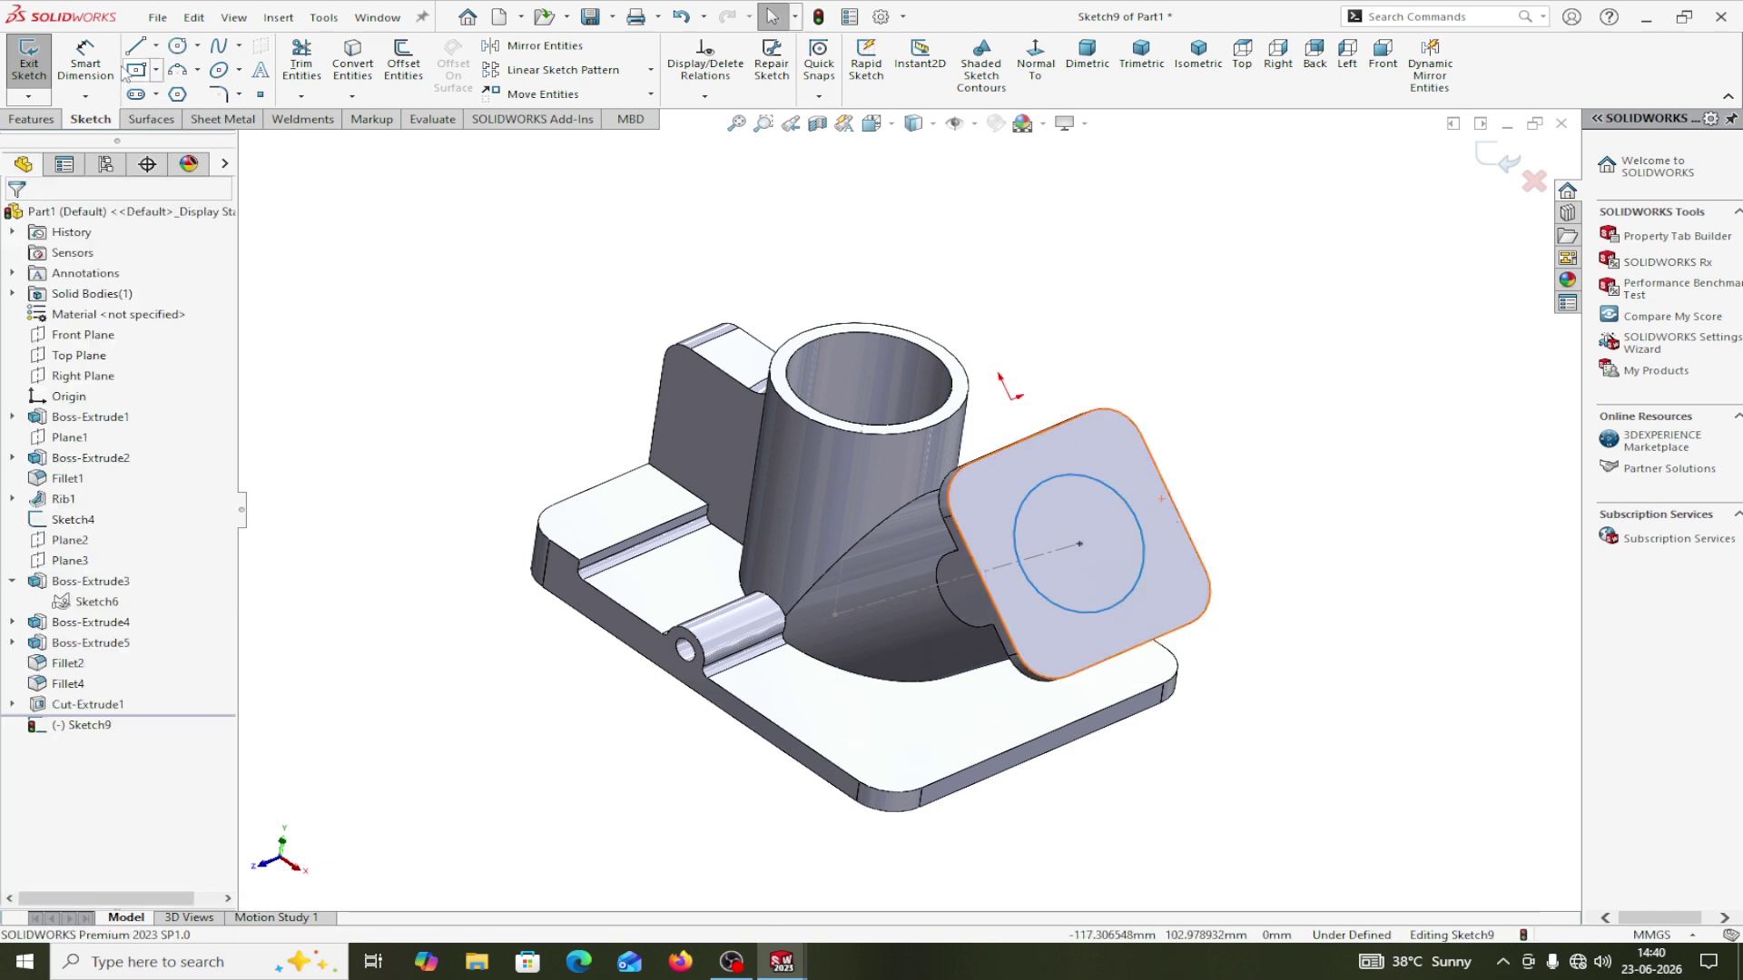
Dimension the circle on the angled flange's outer face and set its diameter to 30 mm.
left_click(87, 63)
left_click(1119, 614)
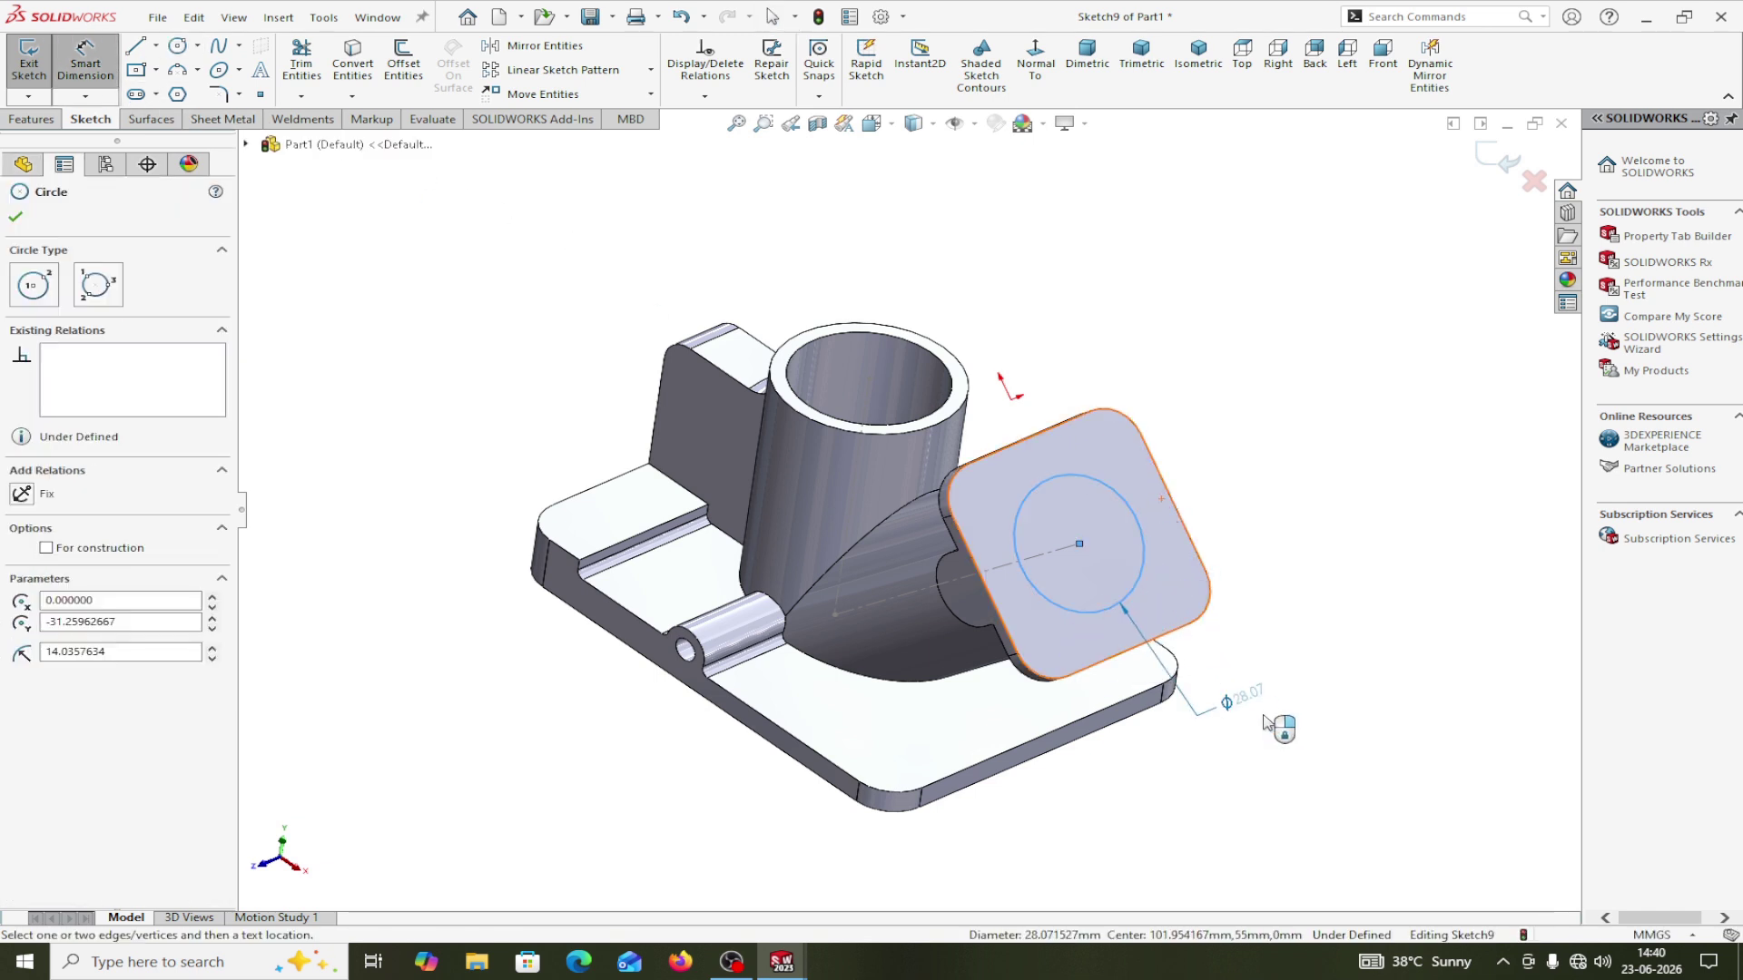
left_click(1327, 788)
type("30")
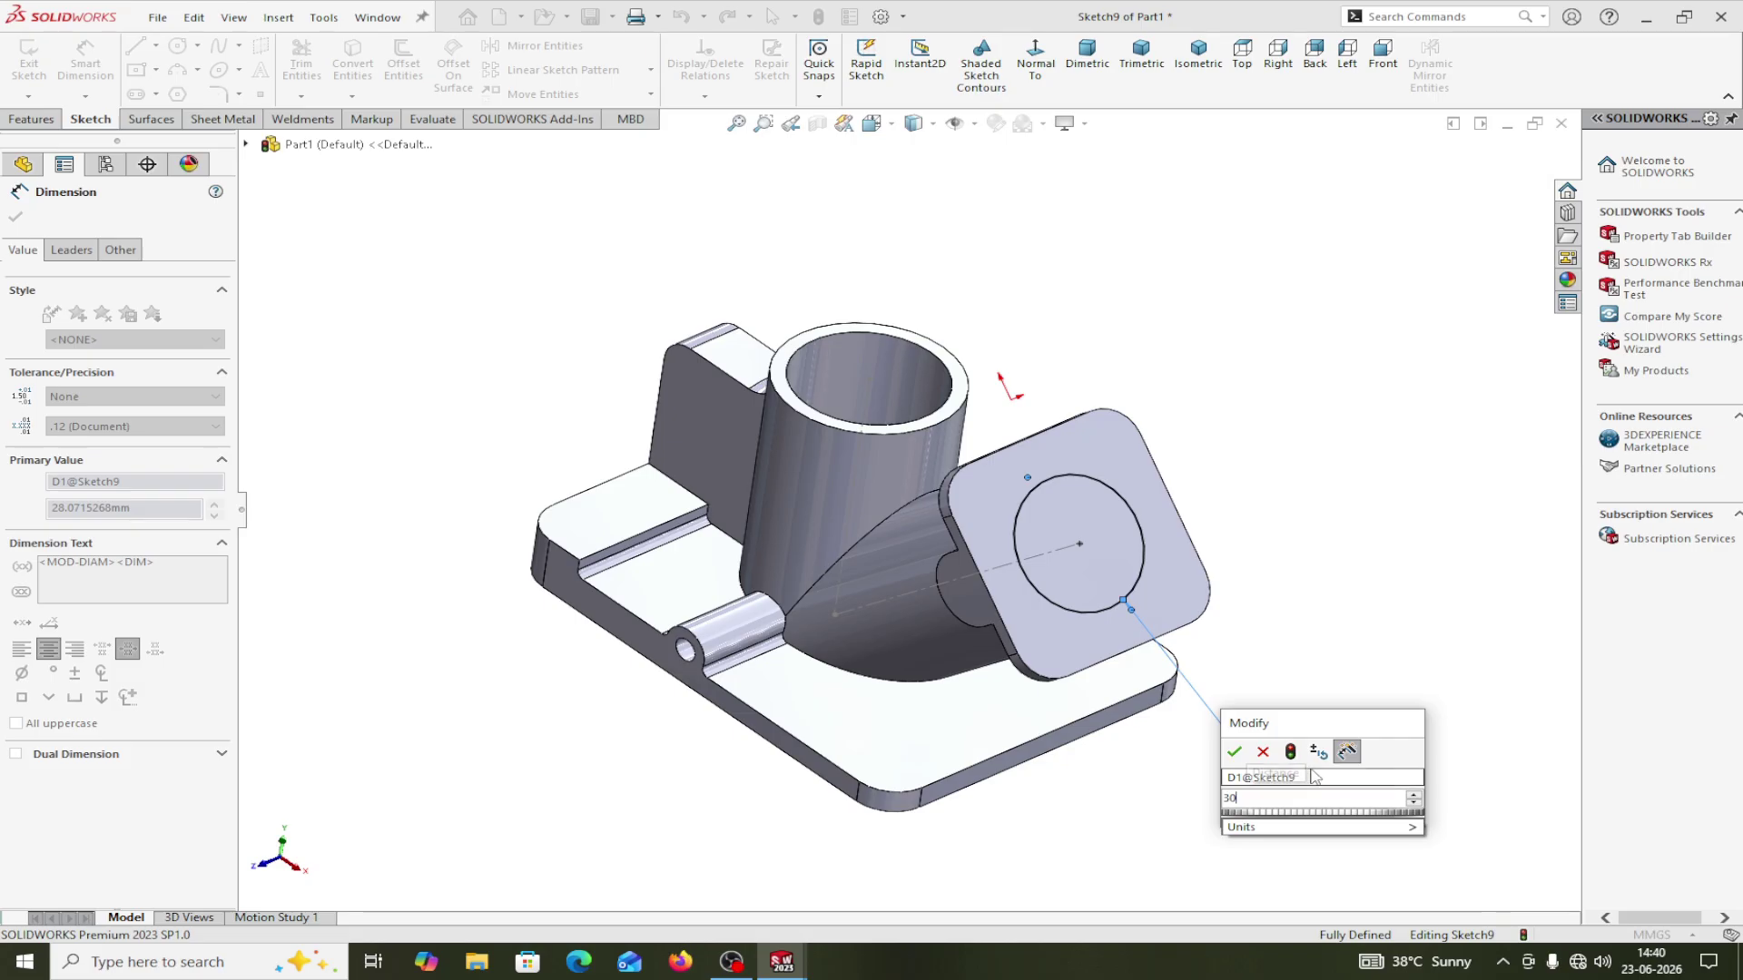
left_click(1234, 753)
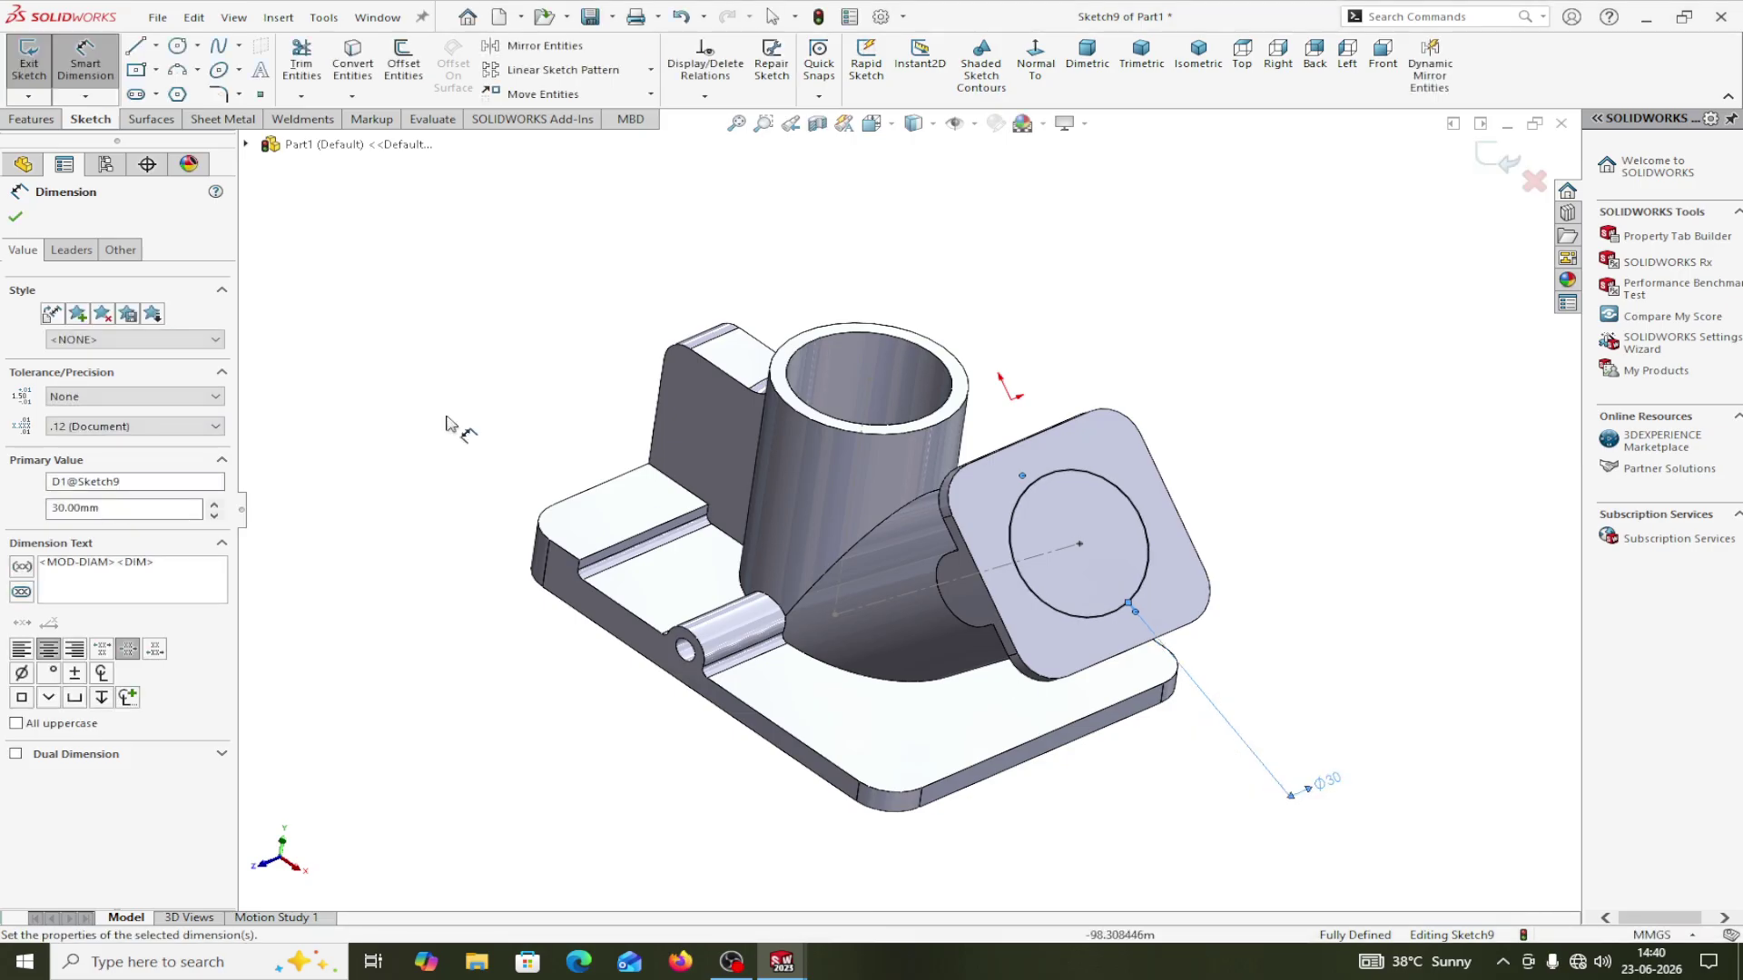
left_click(15, 217)
Extrude-cut the 30 mm circle through the angled cylinder and out through the base plate.
left_click(30, 119)
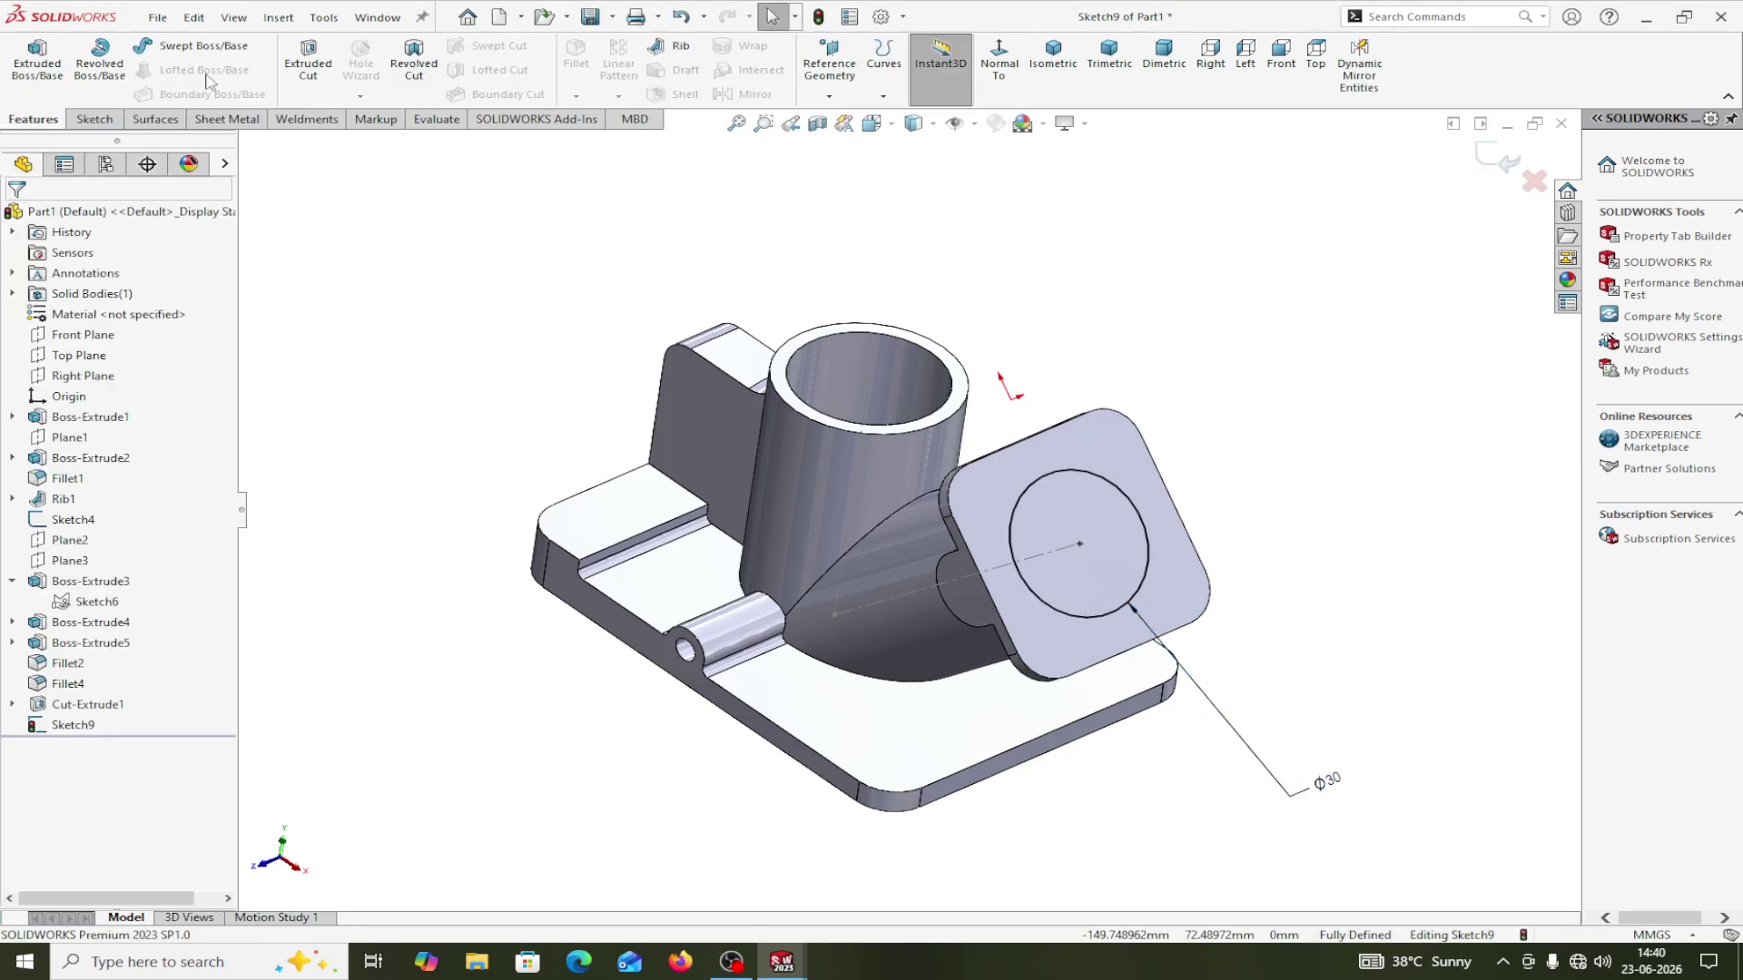
left_click(302, 79)
middle_click_drag(529, 739, 661, 617)
left_click(15, 217)
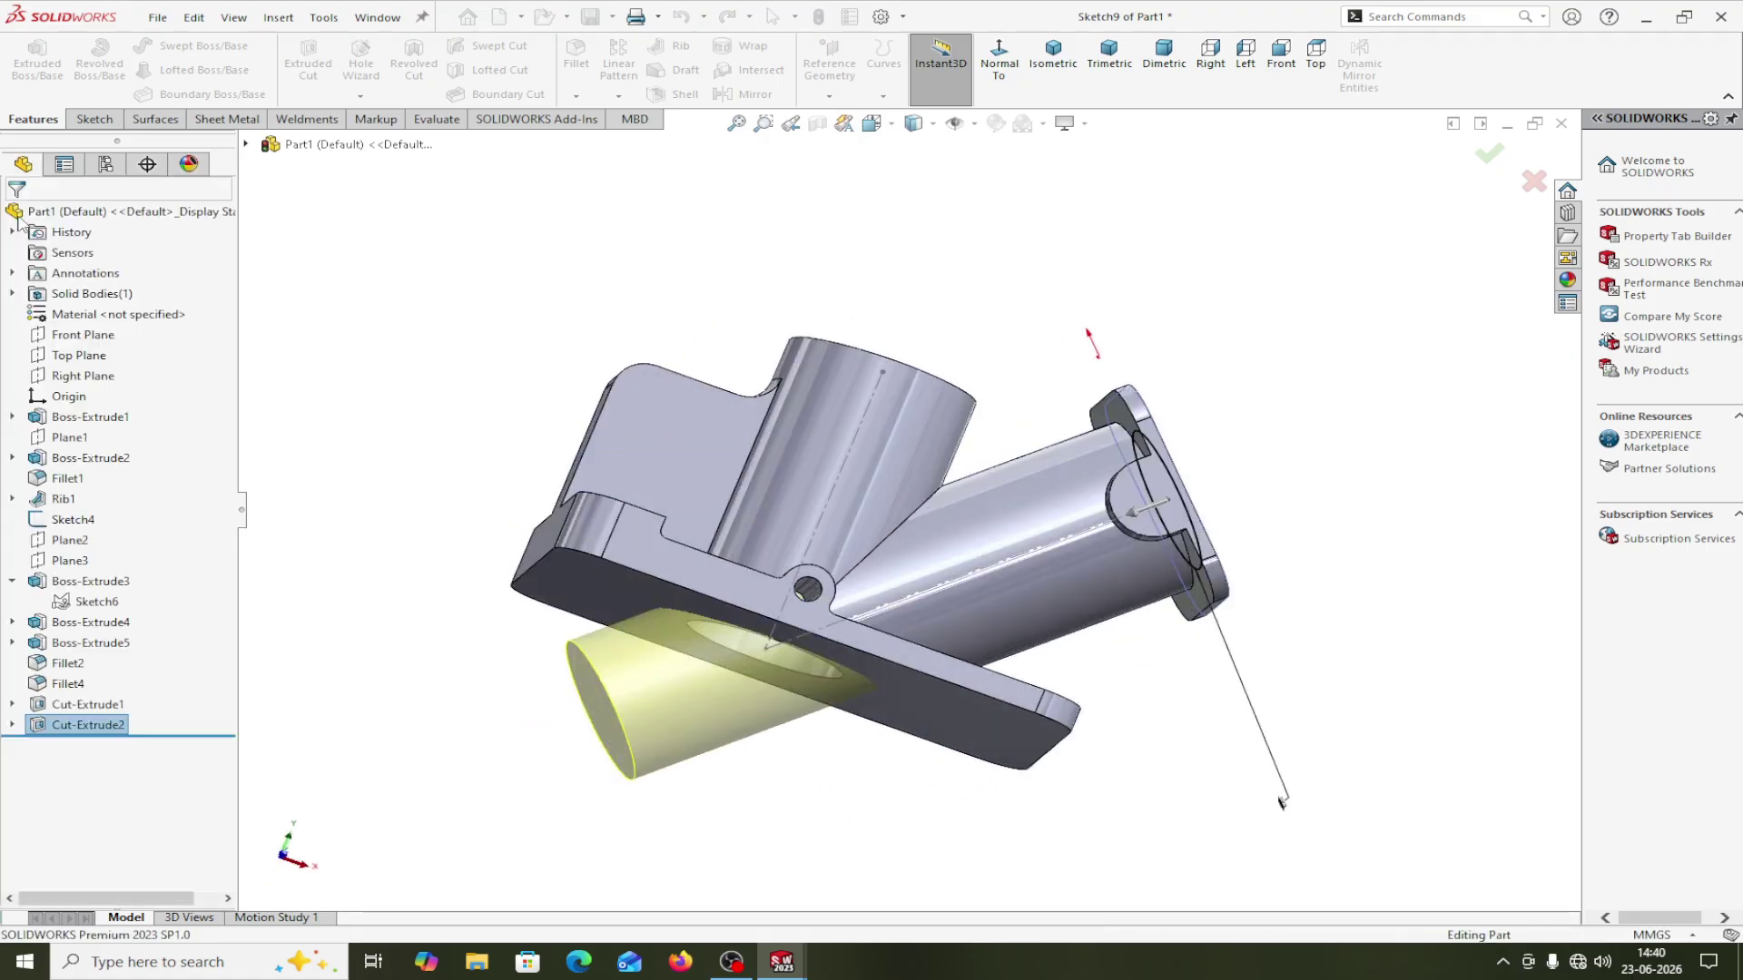
middle_click_drag(676, 784, 779, 360)
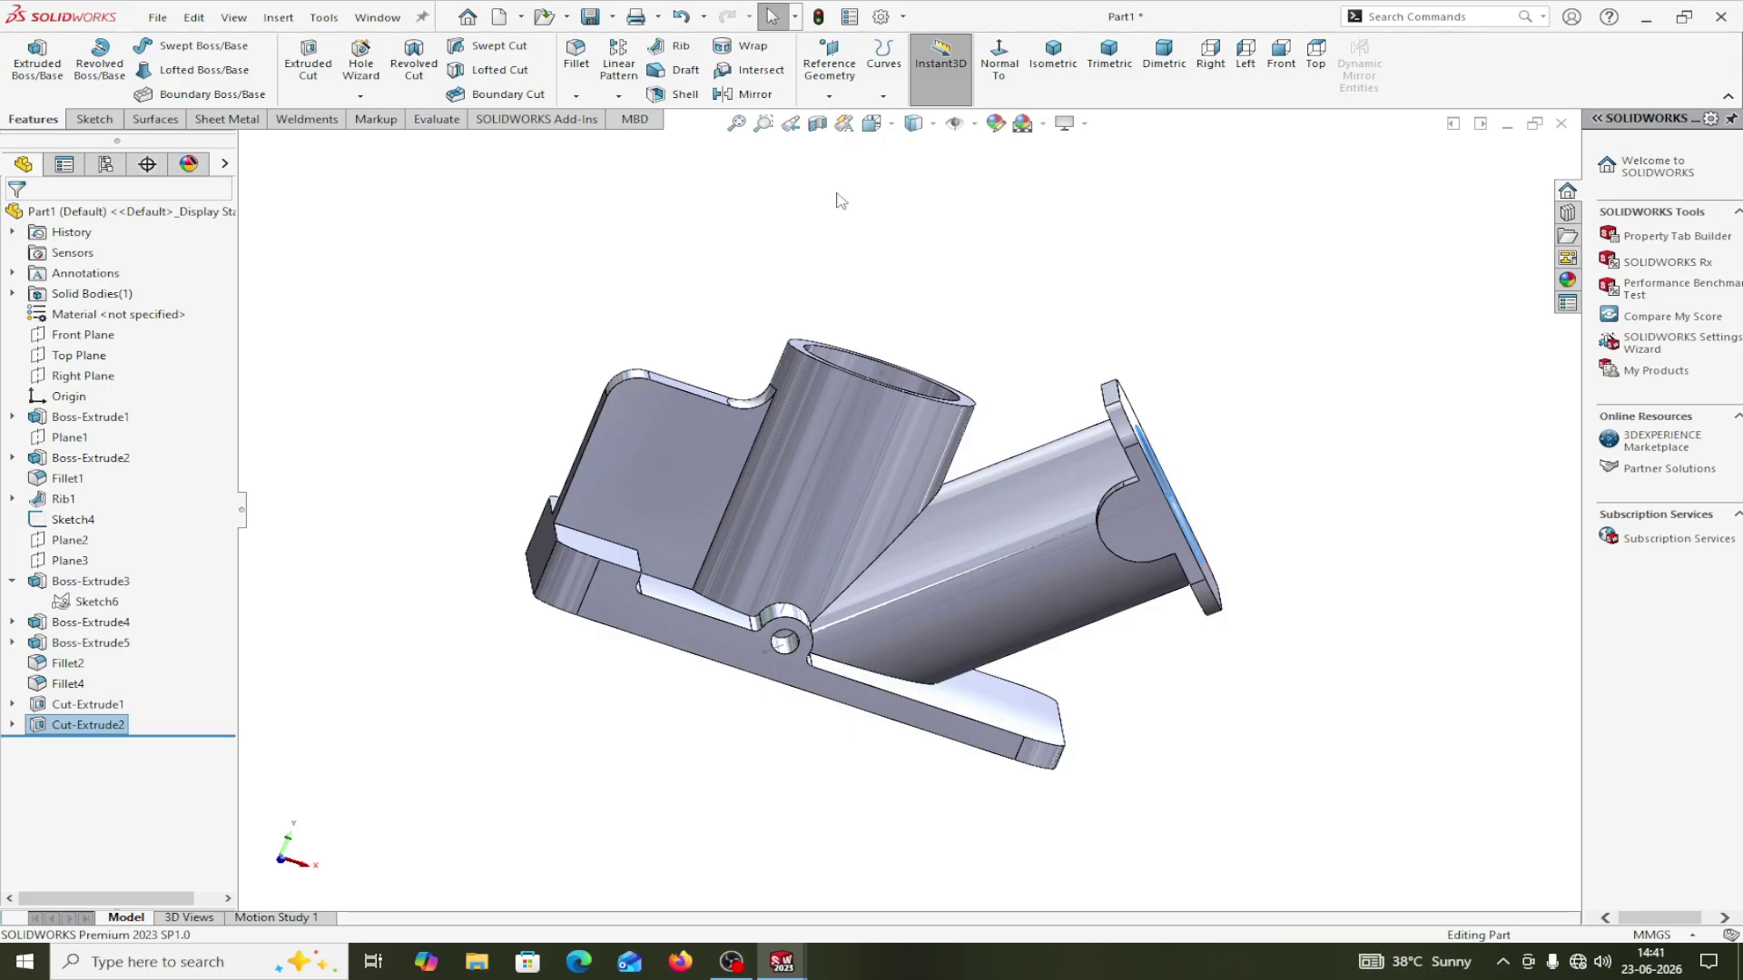
middle_click_drag(1280, 366, 864, 214)
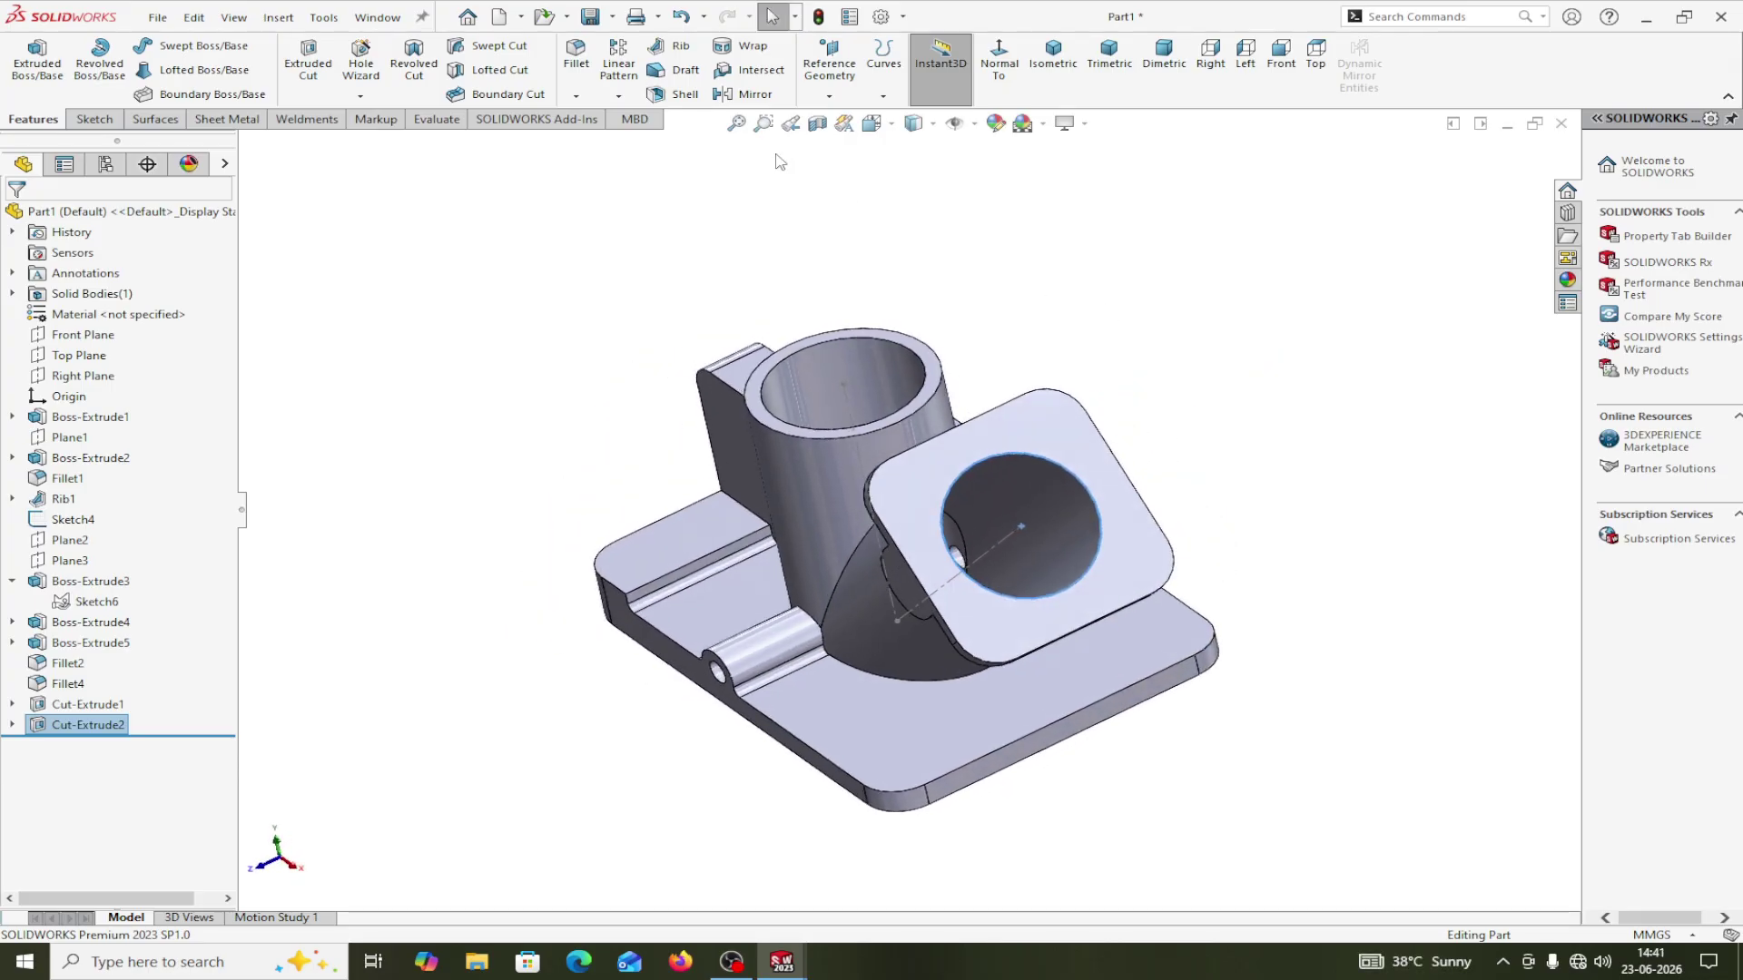
Inspect both bores in a section view cut on the Front Plane, then turn the section view off.
left_click(823, 130)
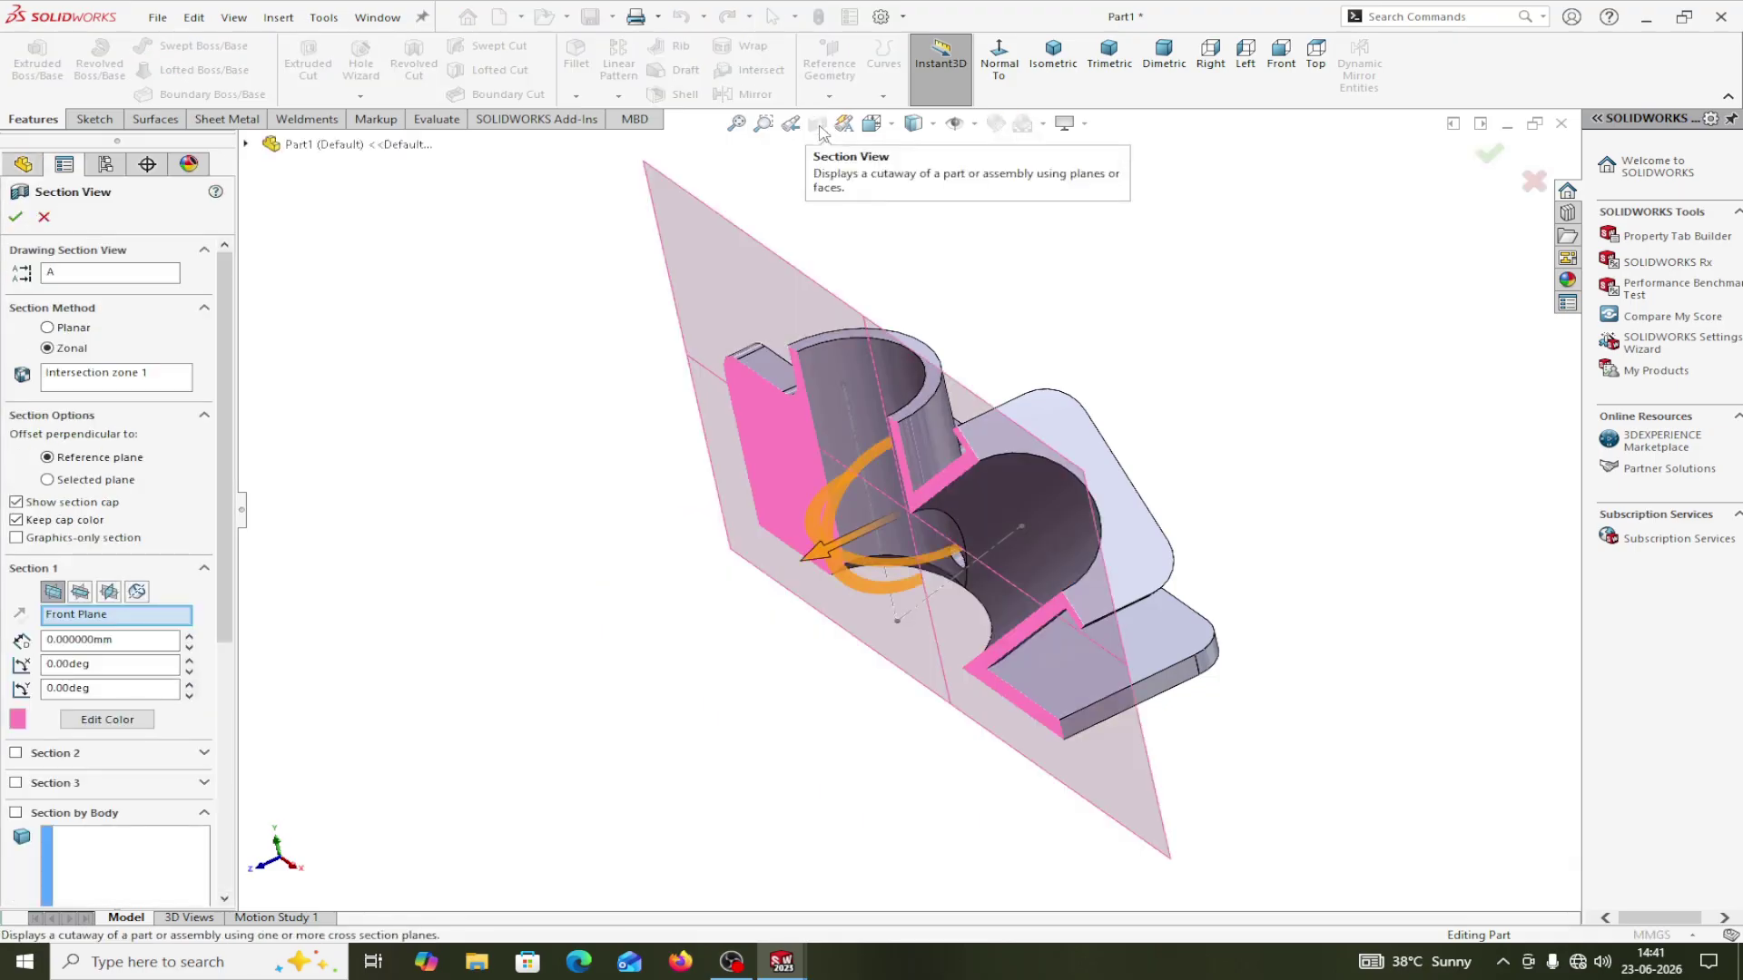
middle_click_drag(1067, 339, 1173, 177)
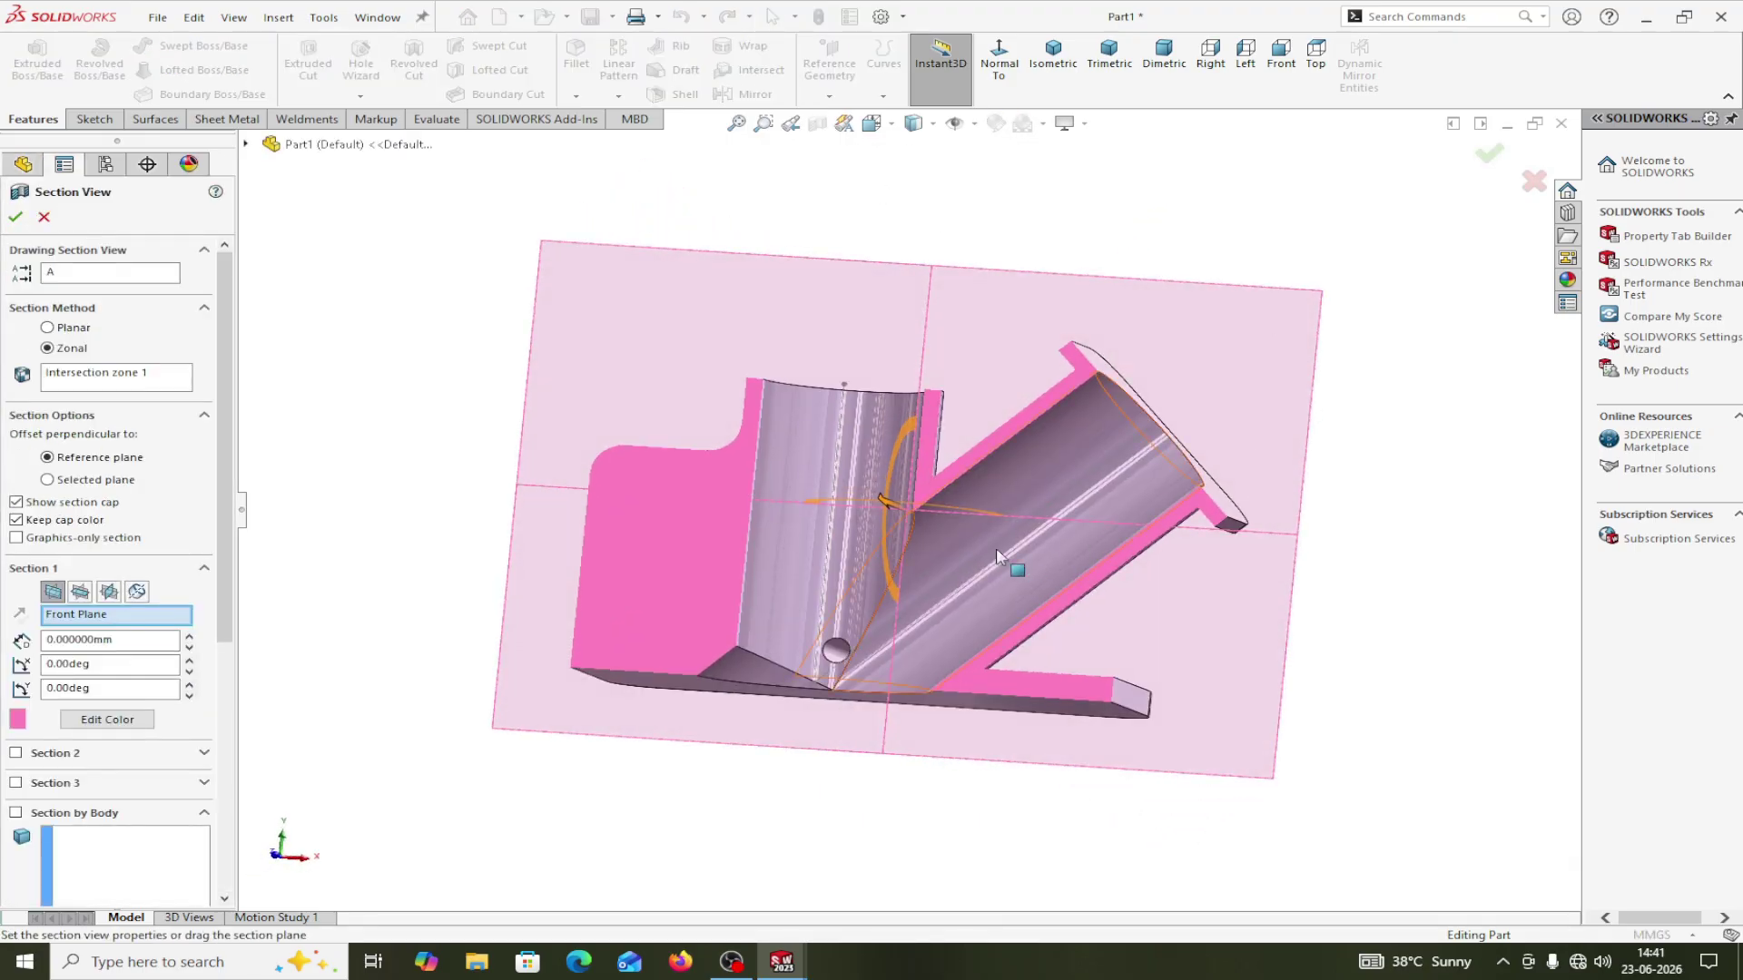
mouse_move(885, 510)
left_mouse_down()
mouse_move(843, 503)
mouse_move(891, 505)
left_mouse_up()
middle_click_drag(1459, 436, 1434, 479)
left_click(16, 217)
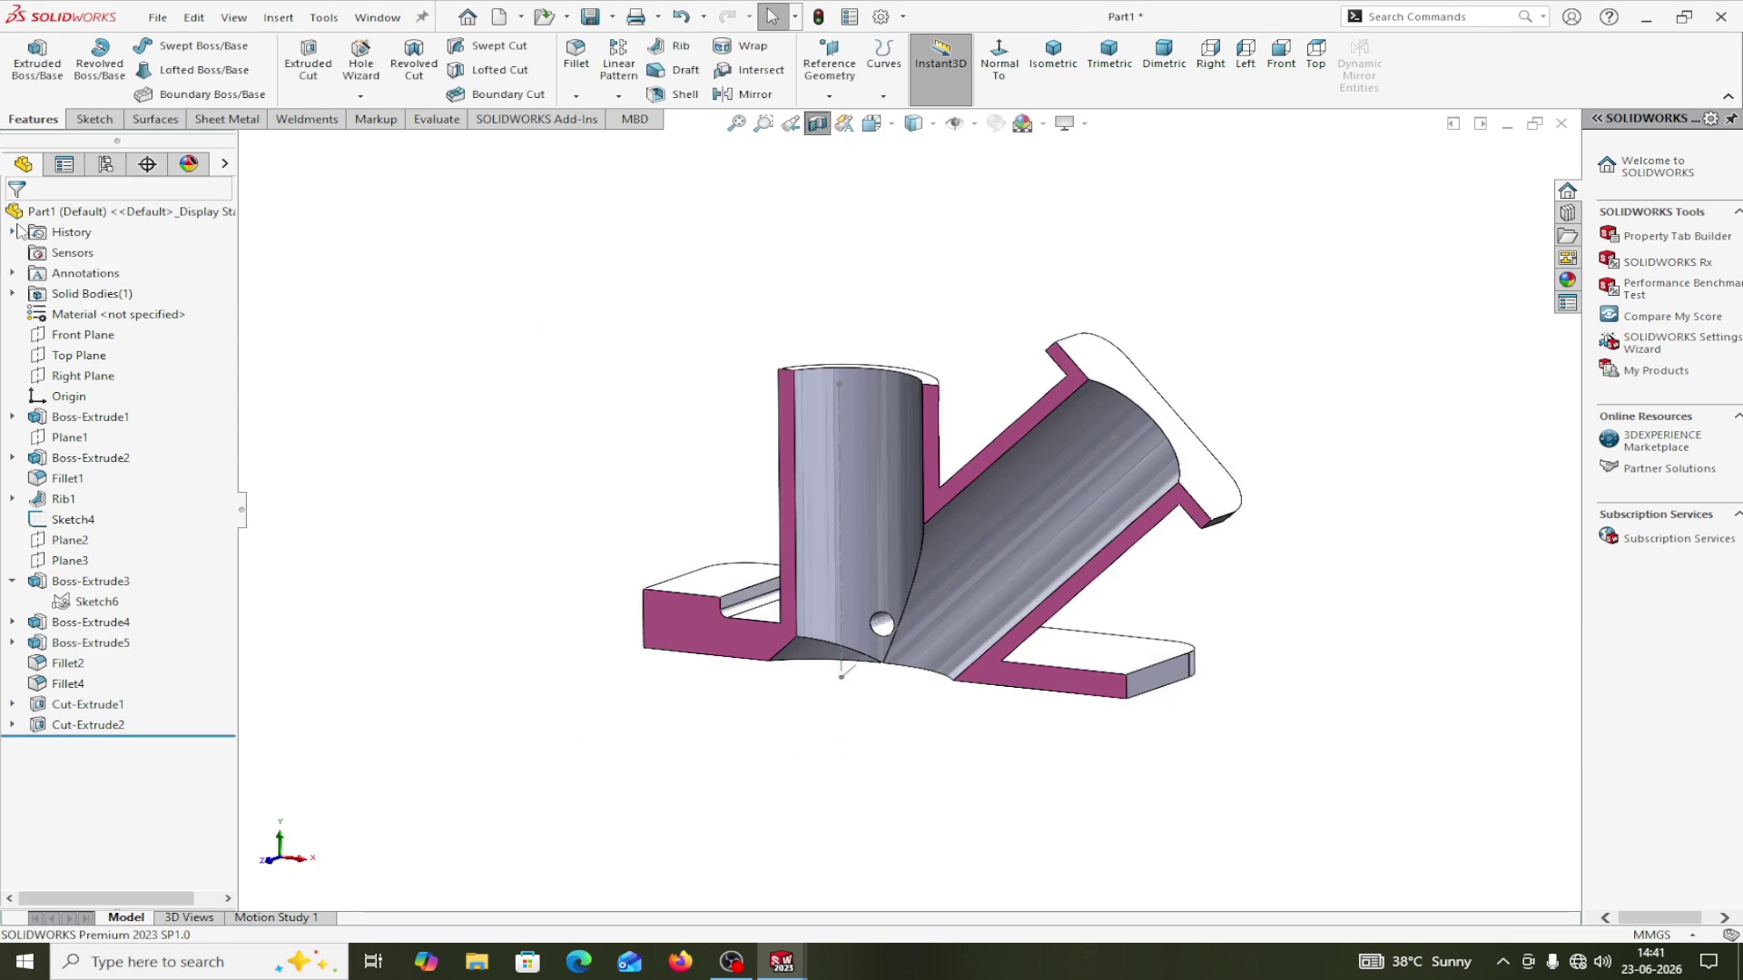
left_click(817, 122)
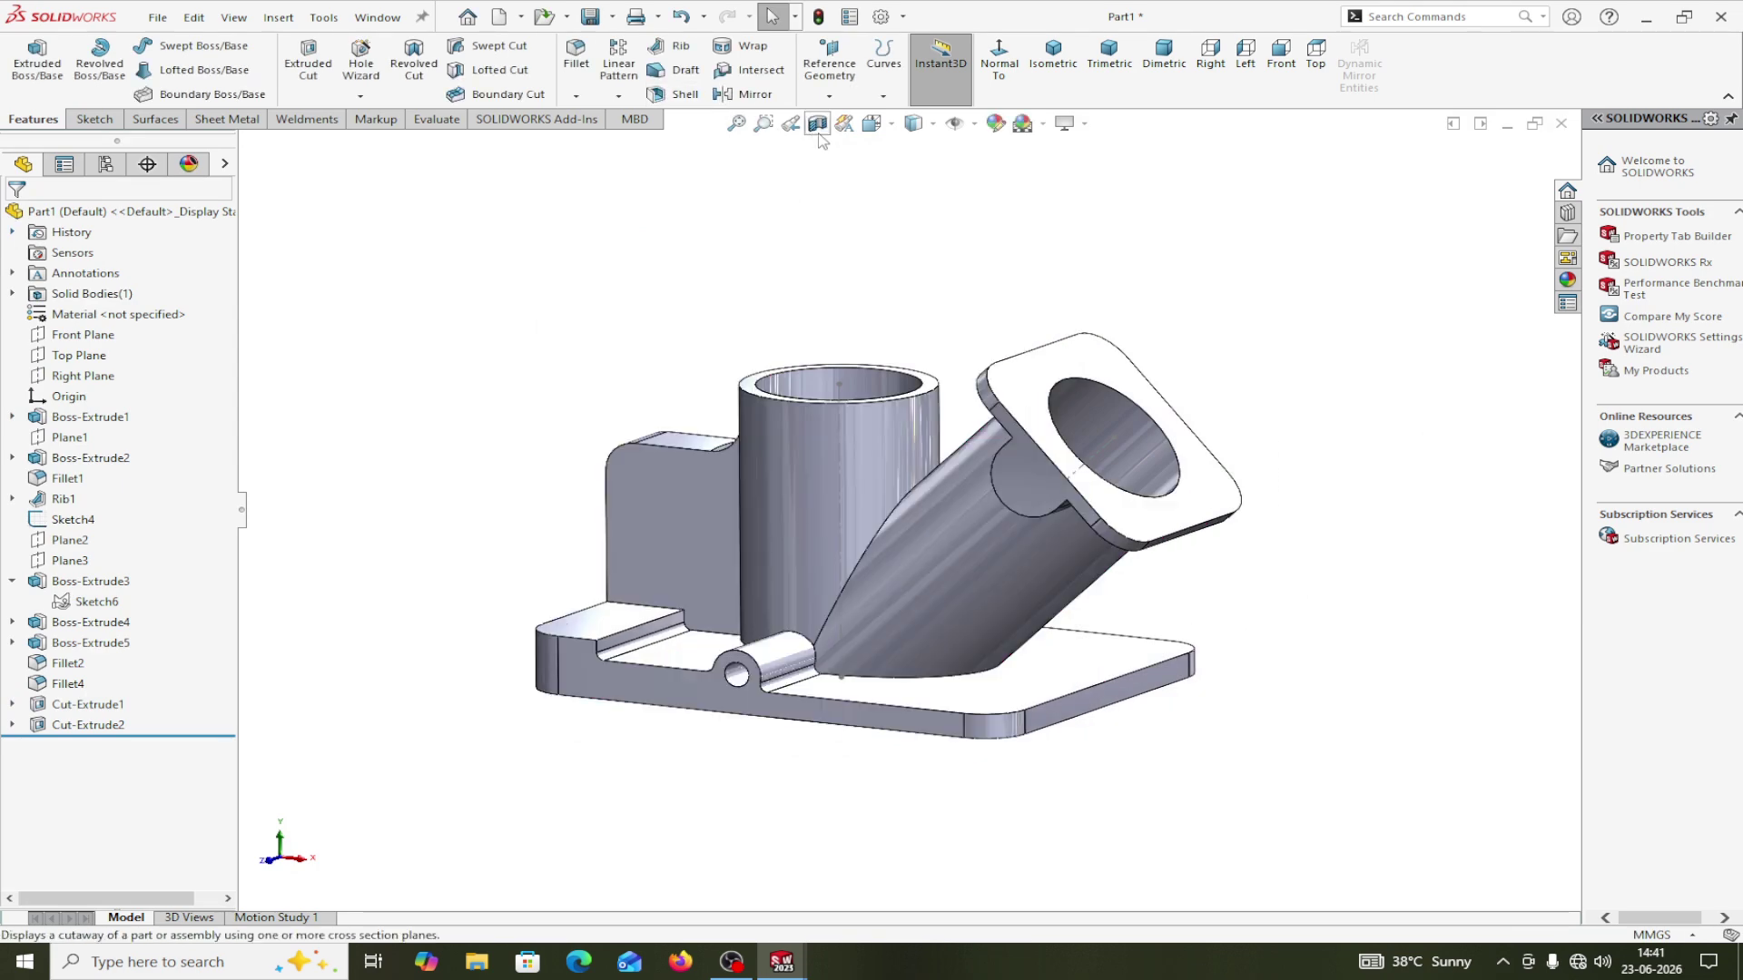
Consult the exercise drawing SOLIDWORKS EXERCISE FOR BEGINNERS-25 A and return to the part.
middle_click_drag(1294, 471, 1375, 509)
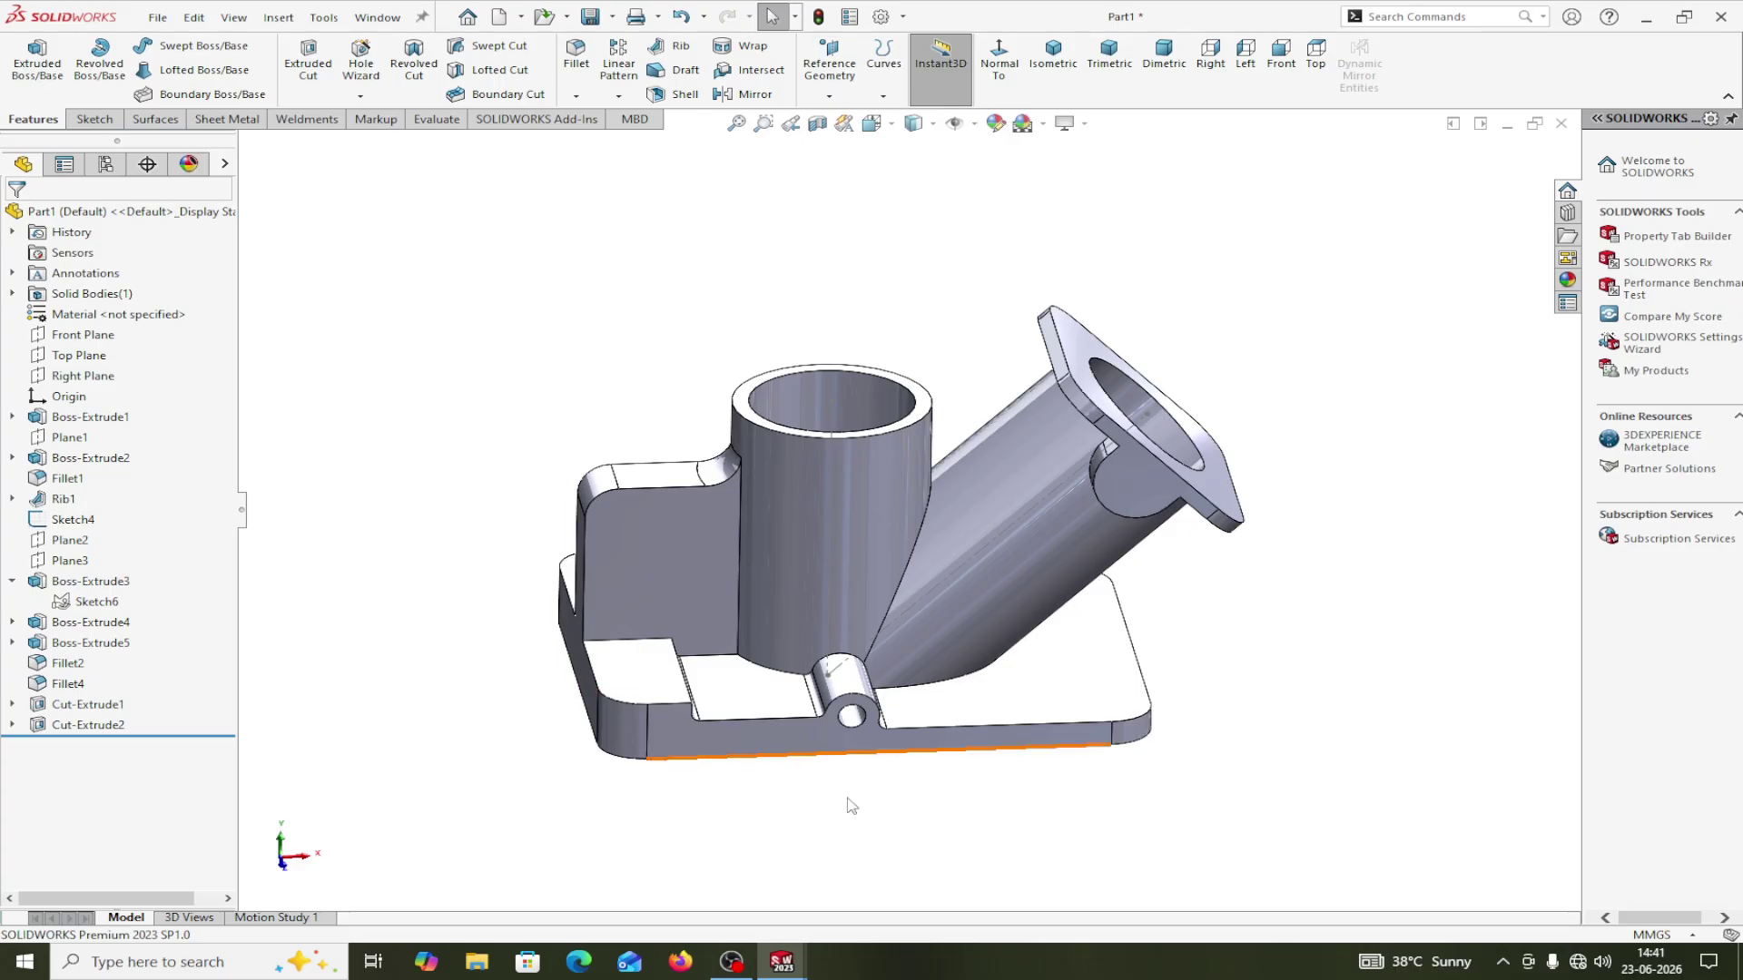
middle_click_drag(1330, 744, 1274, 802)
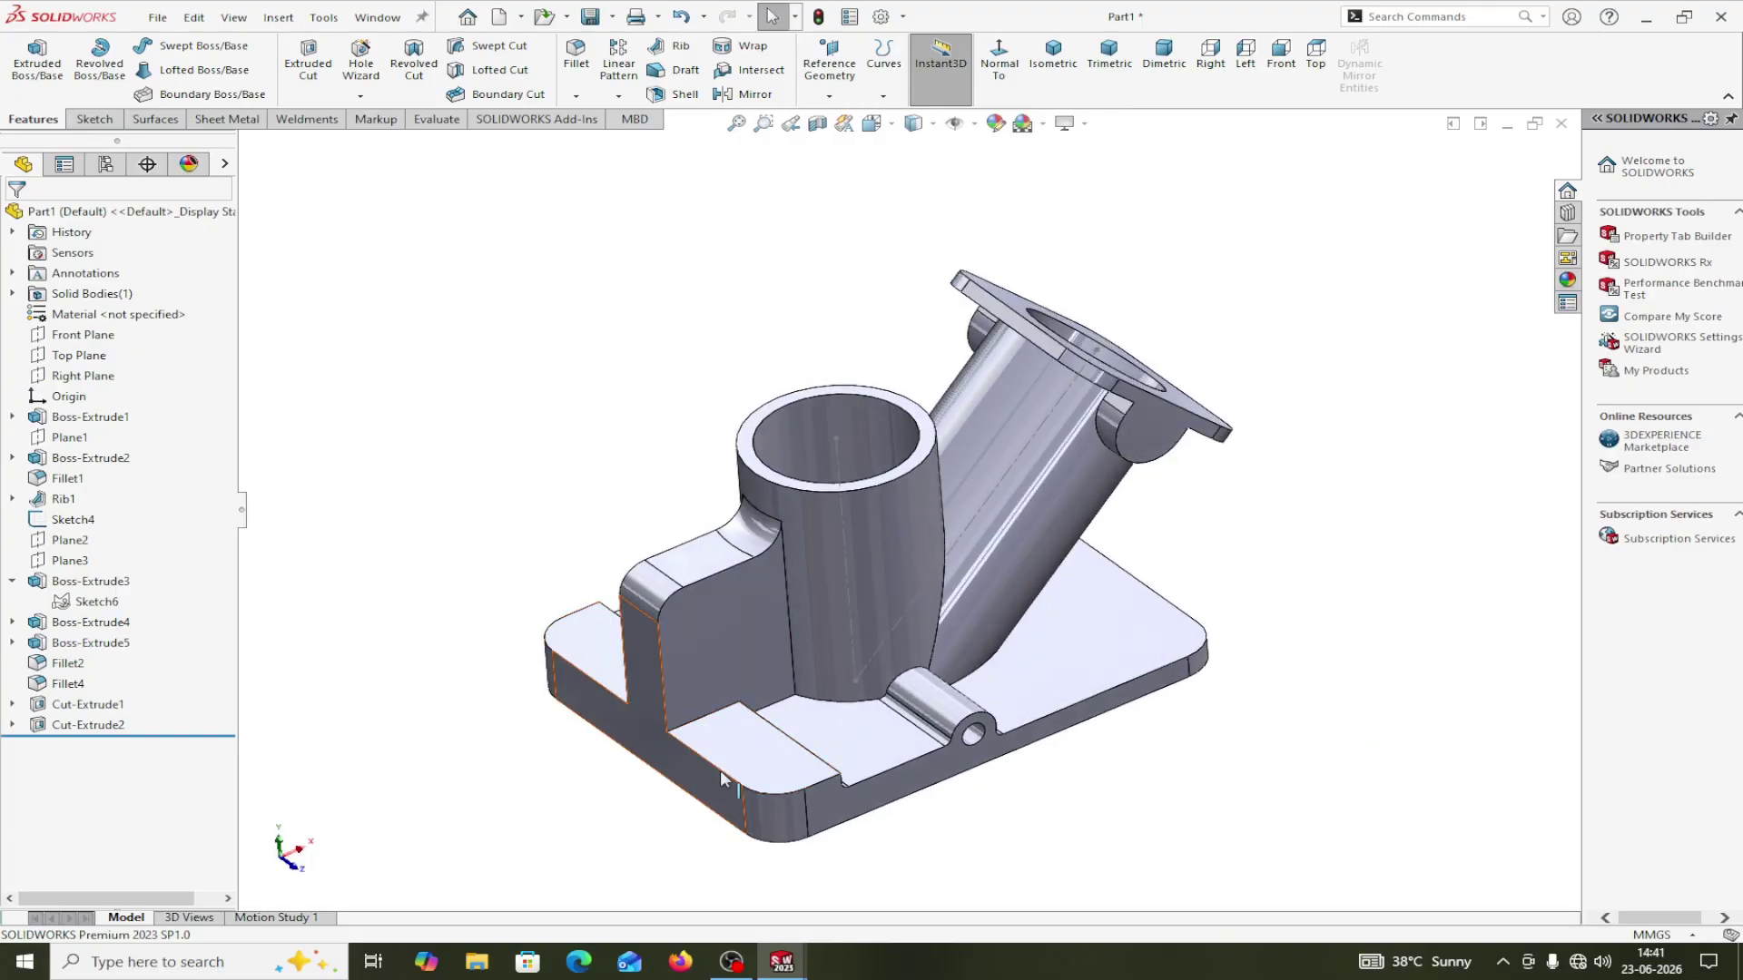
left_click(377, 17)
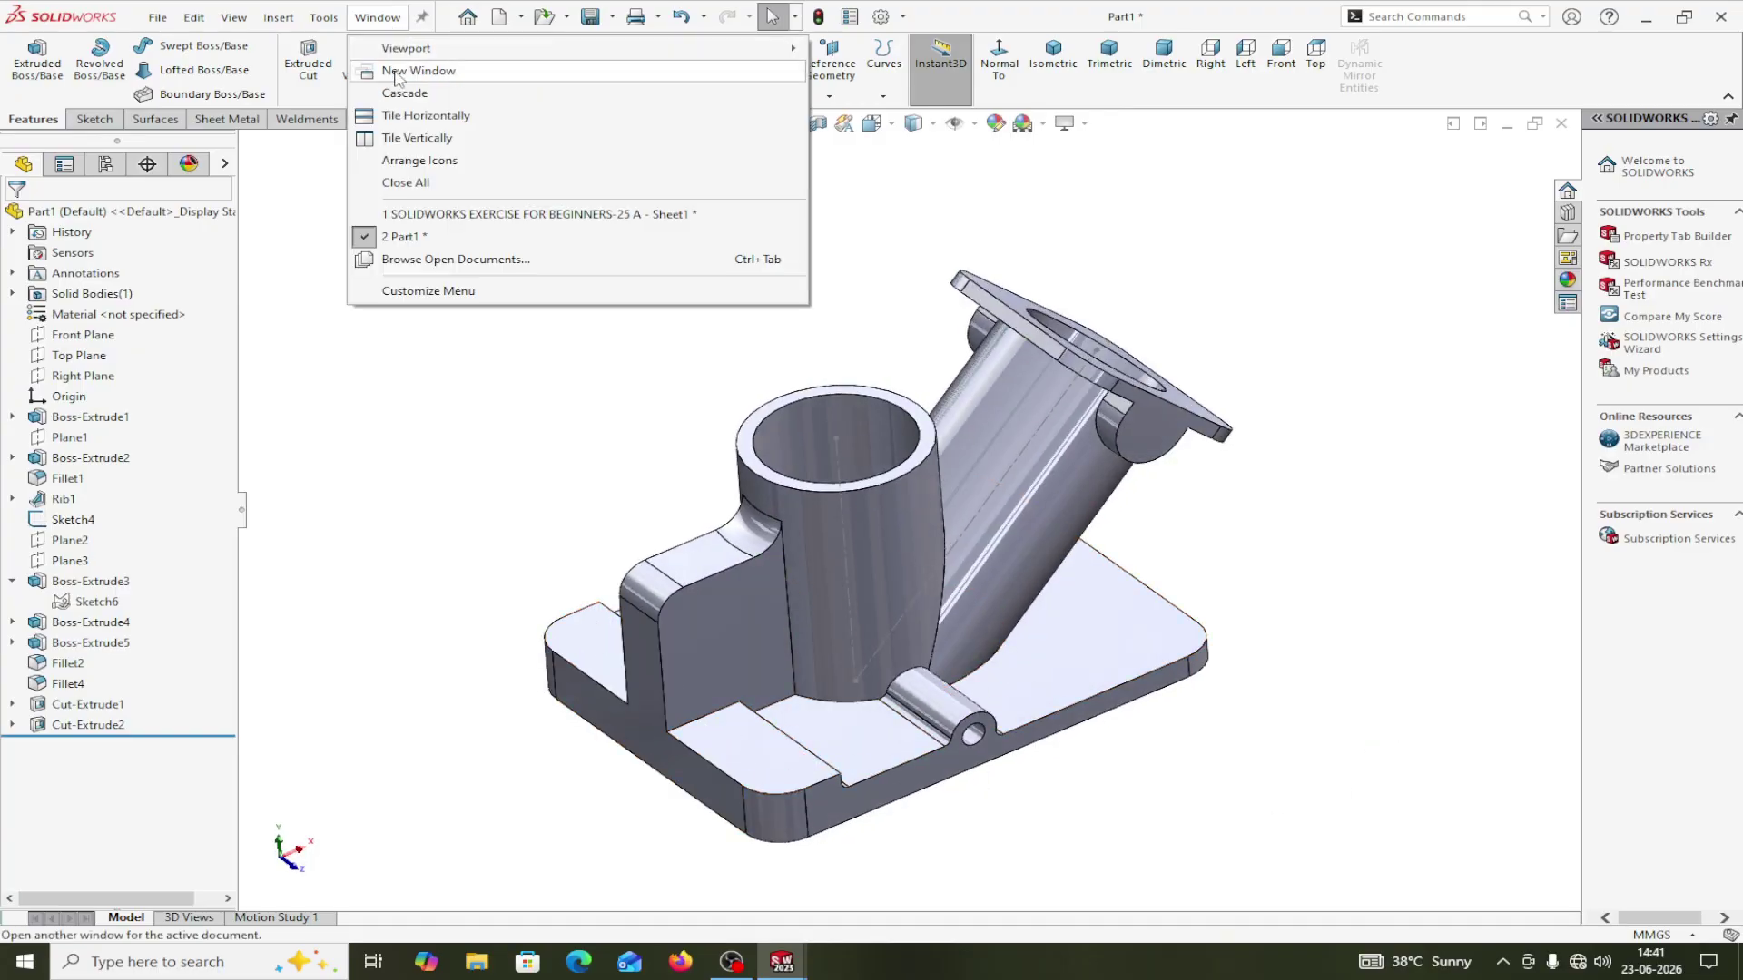
left_click(436, 218)
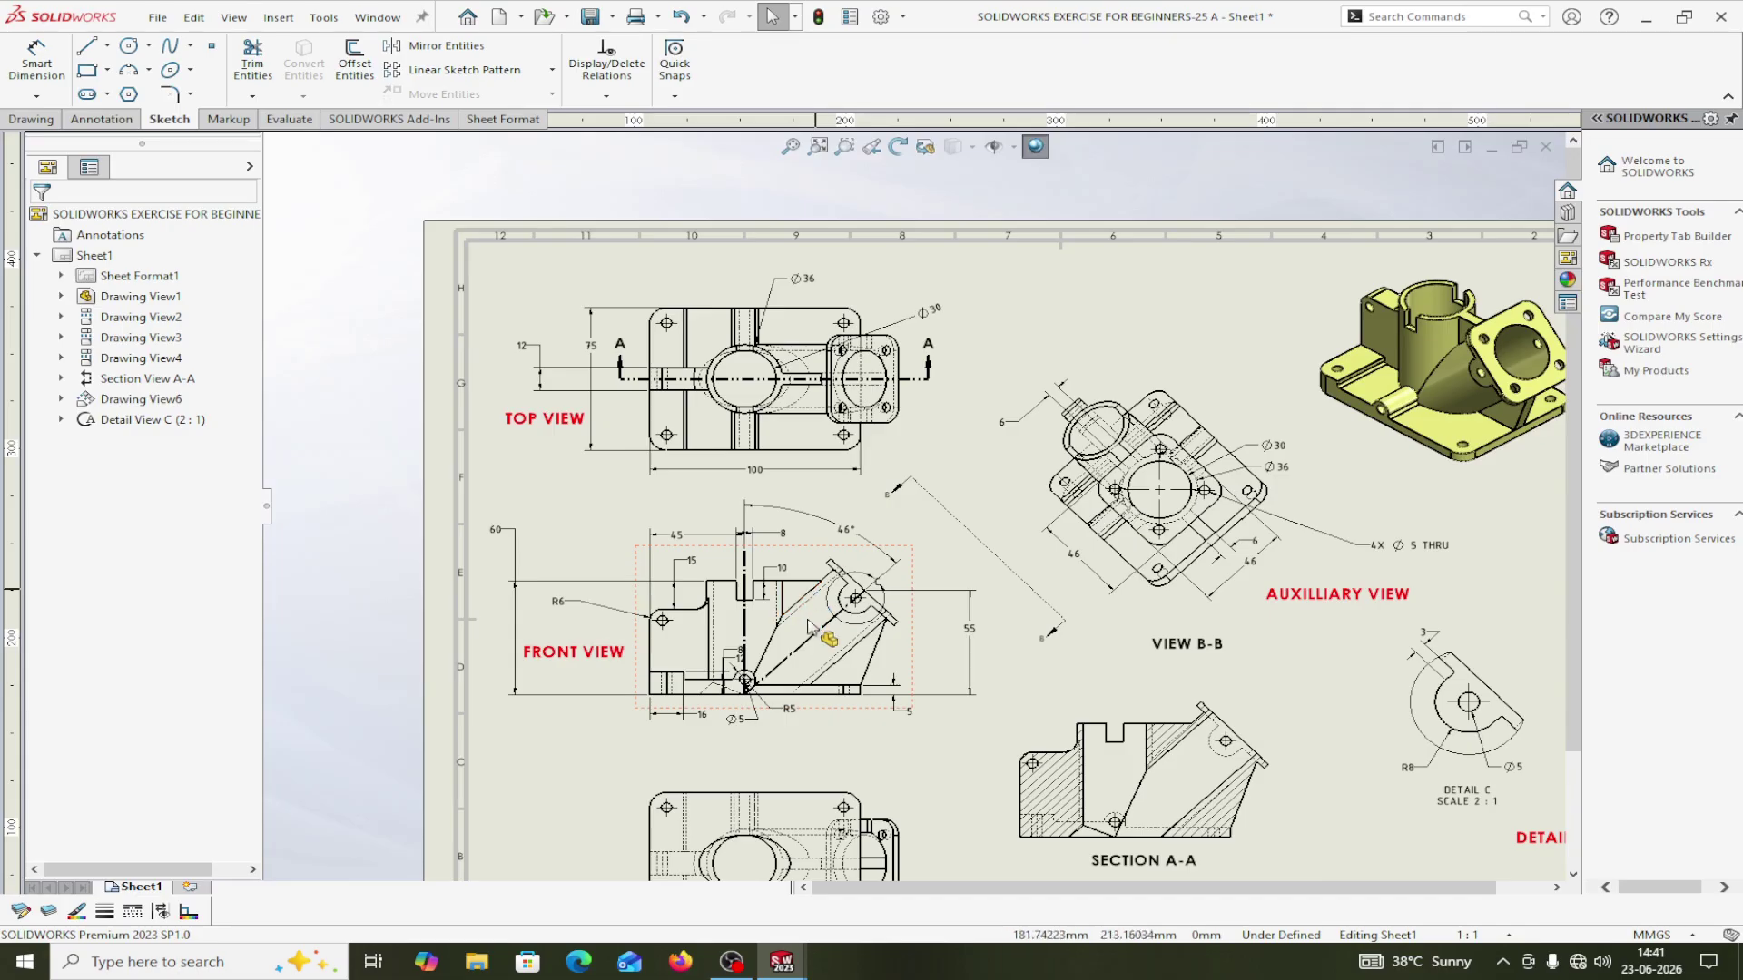
left_click(378, 17)
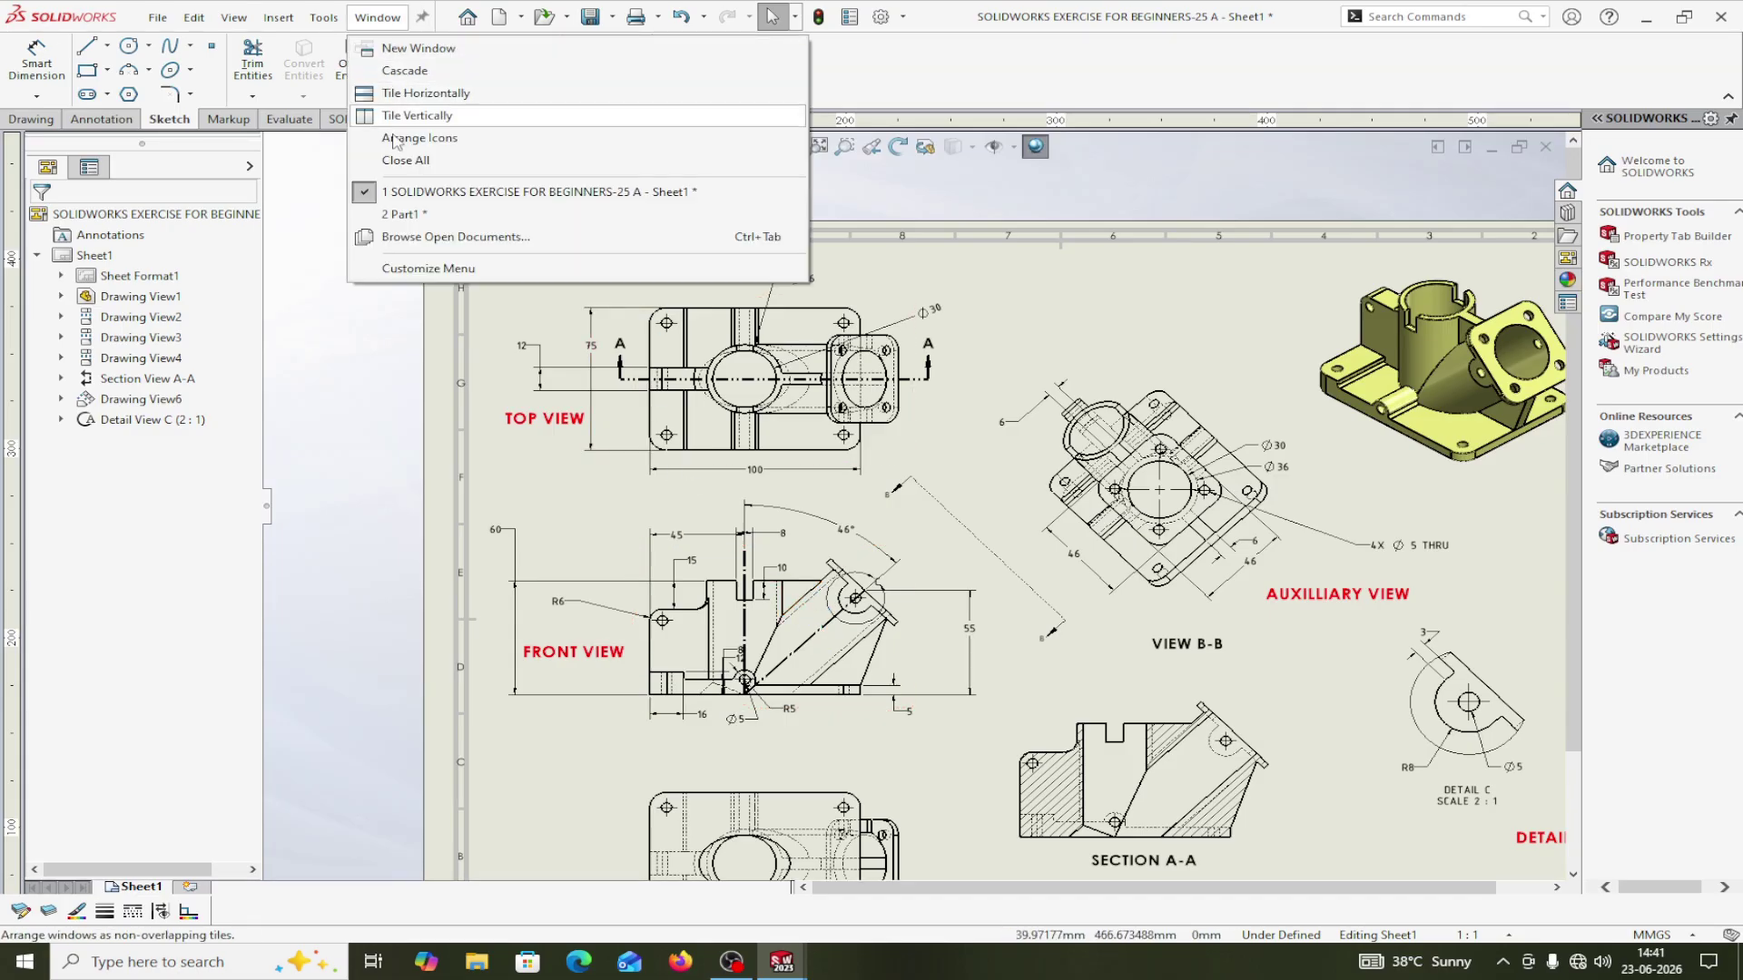
left_click(400, 214)
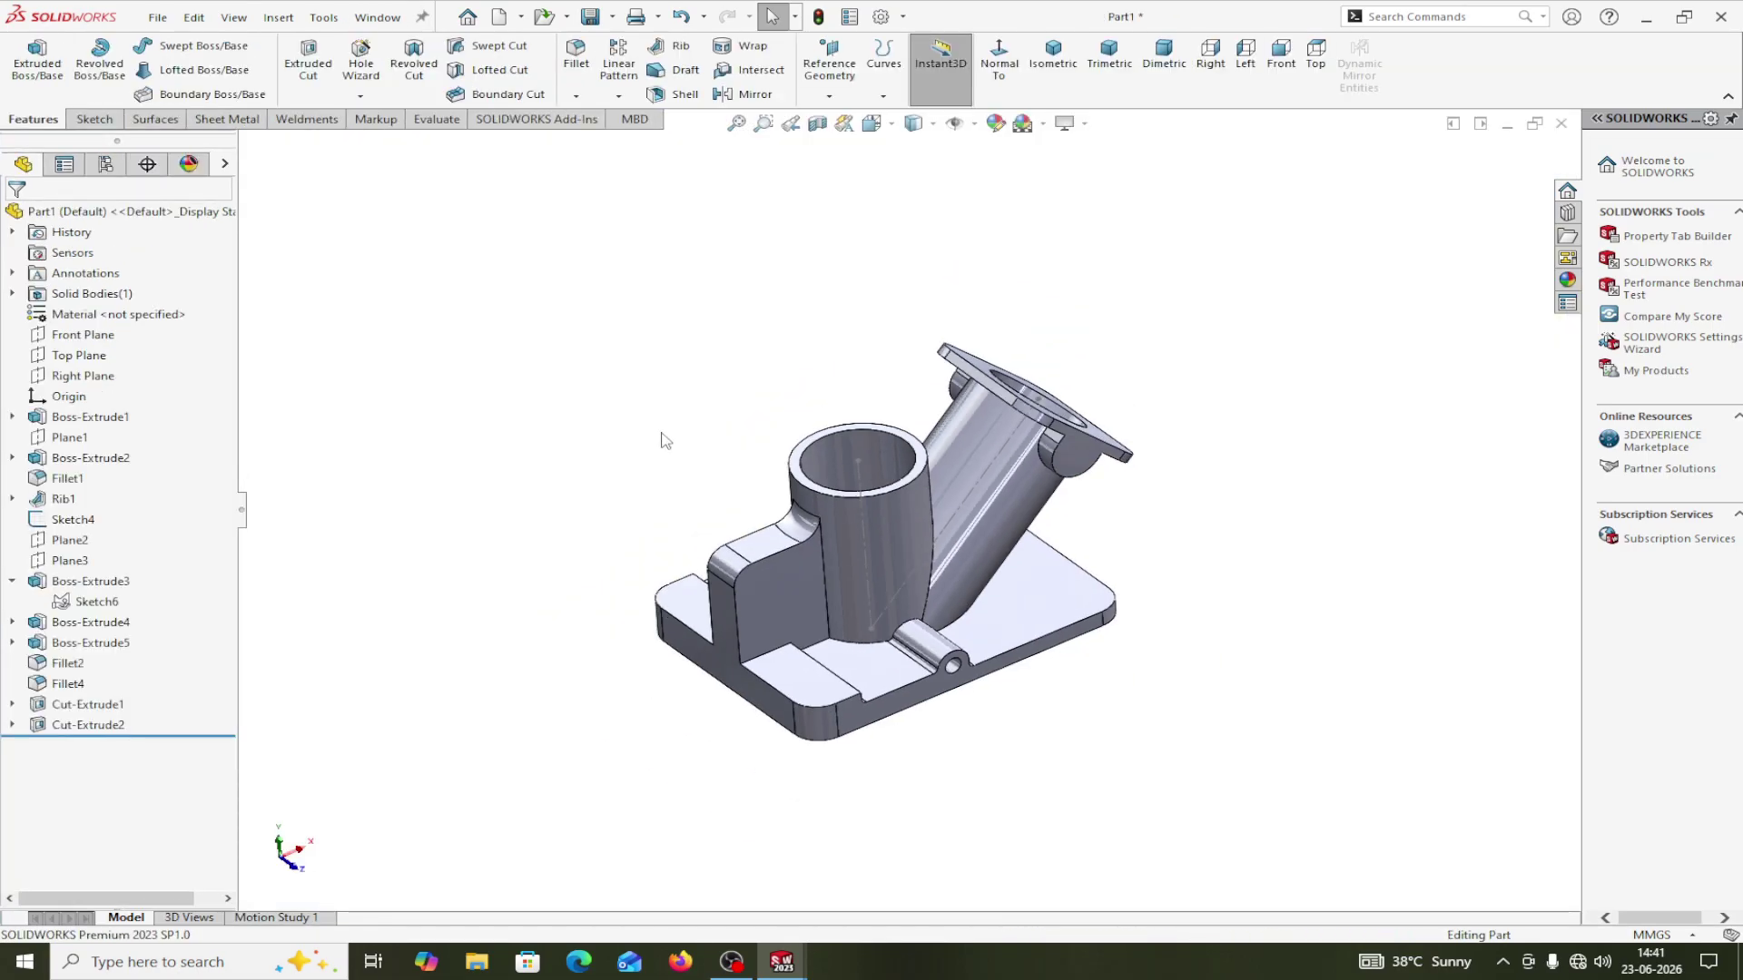
Start a sketch on the Front Plane and draw a horizontal line about 11 mm long from the upright cylinder's top corner towards the angled cylinder.
middle_click_drag(1280, 660, 1189, 643)
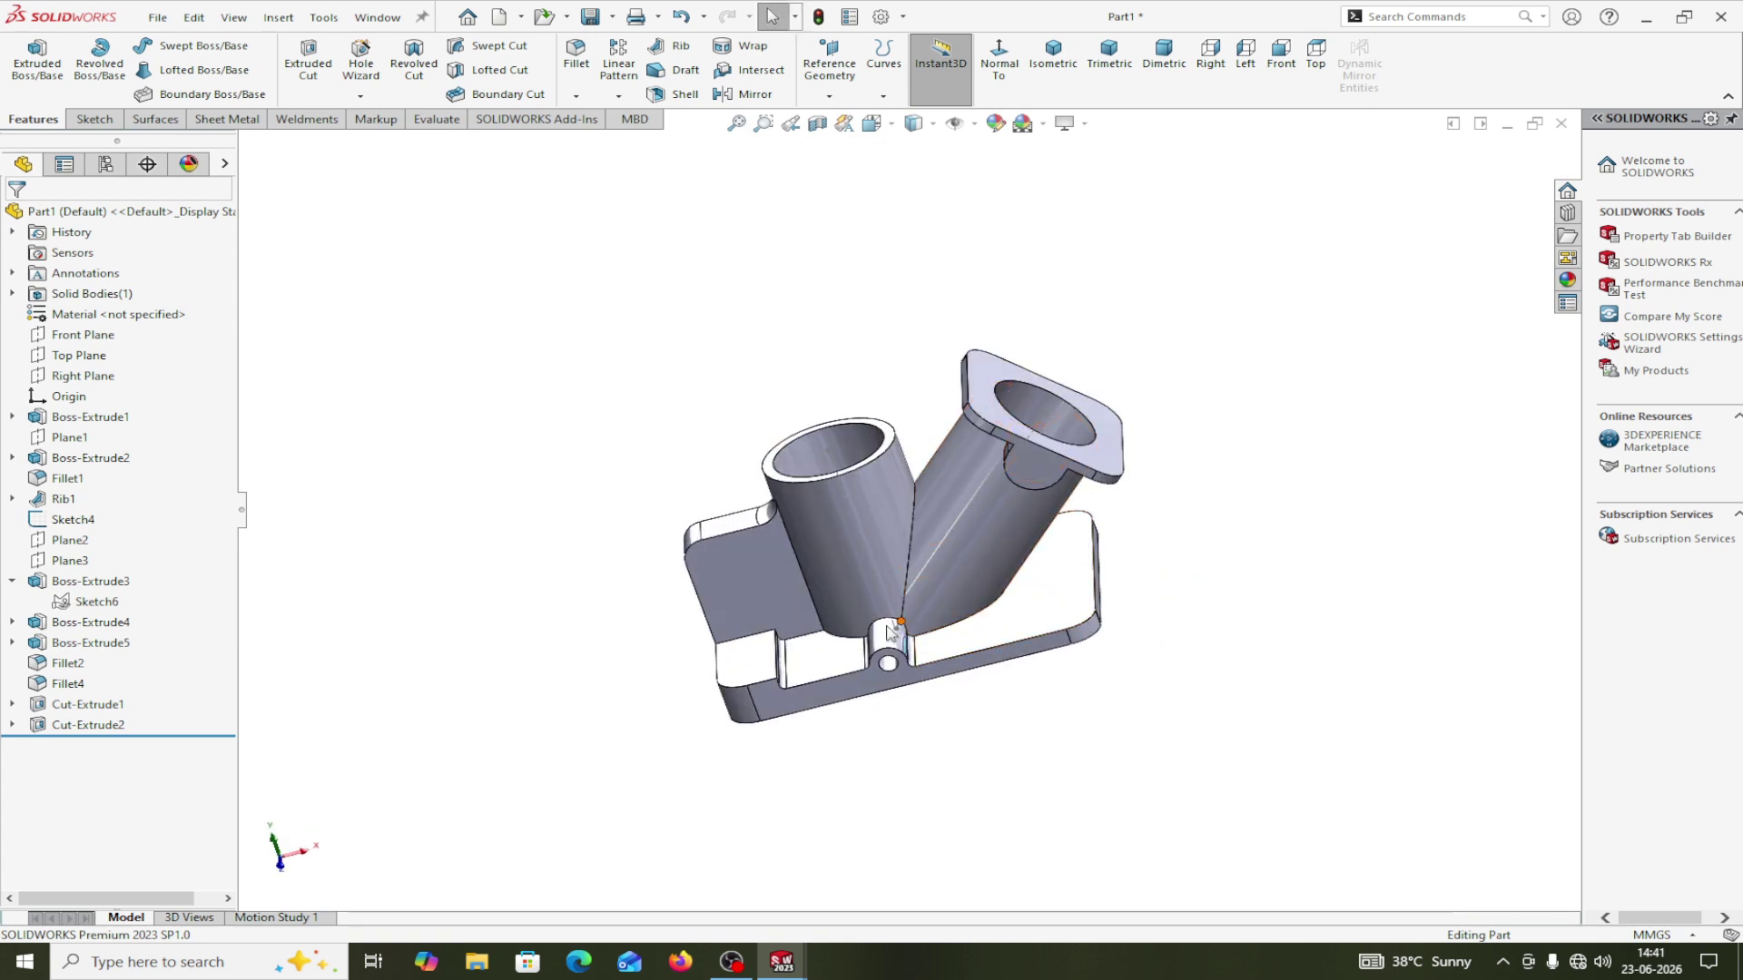
left_click(91, 335)
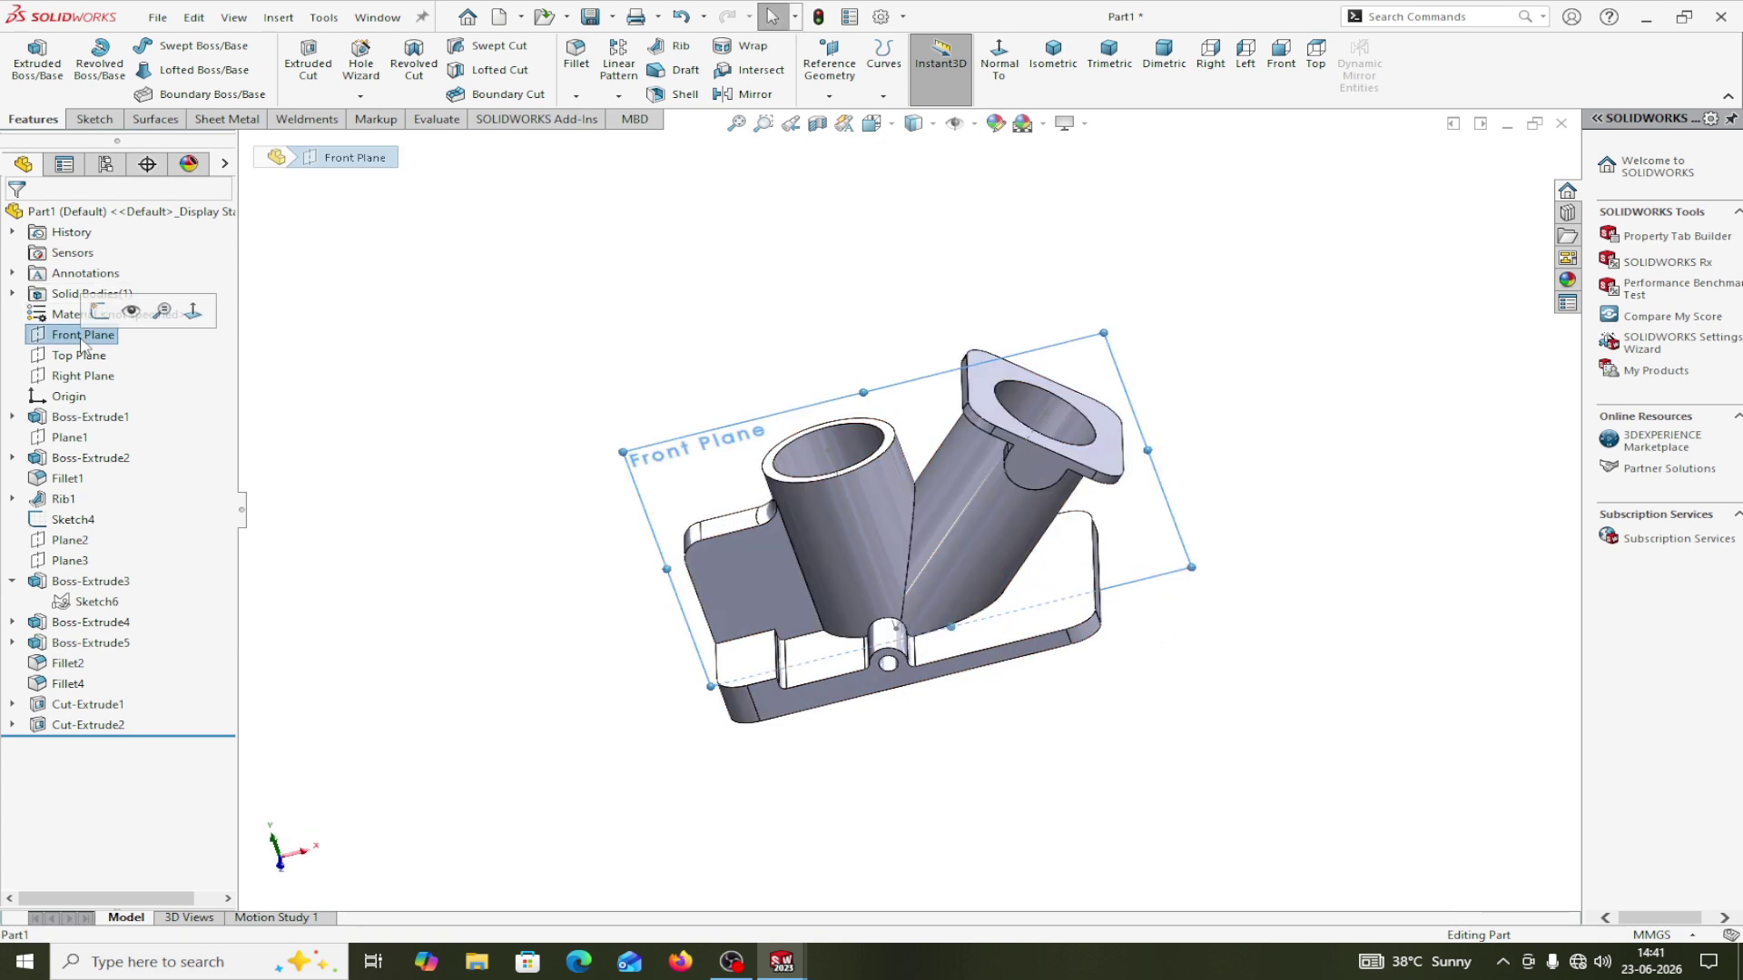
left_click(100, 312)
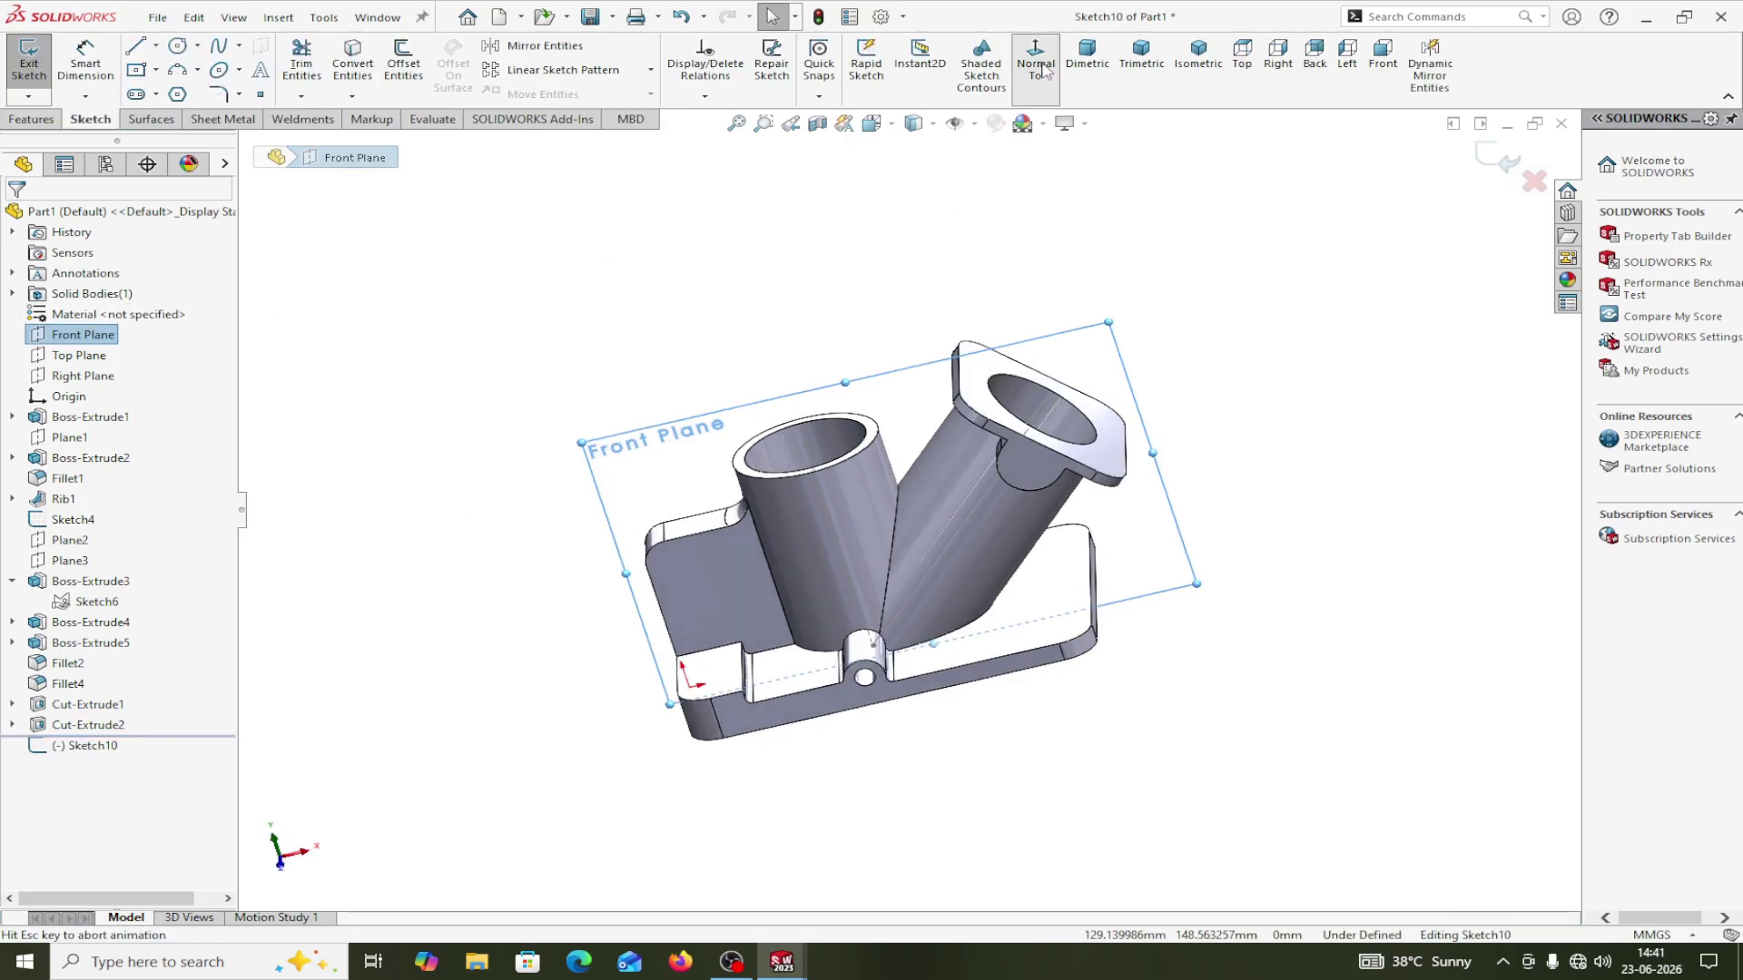
left_click(138, 50)
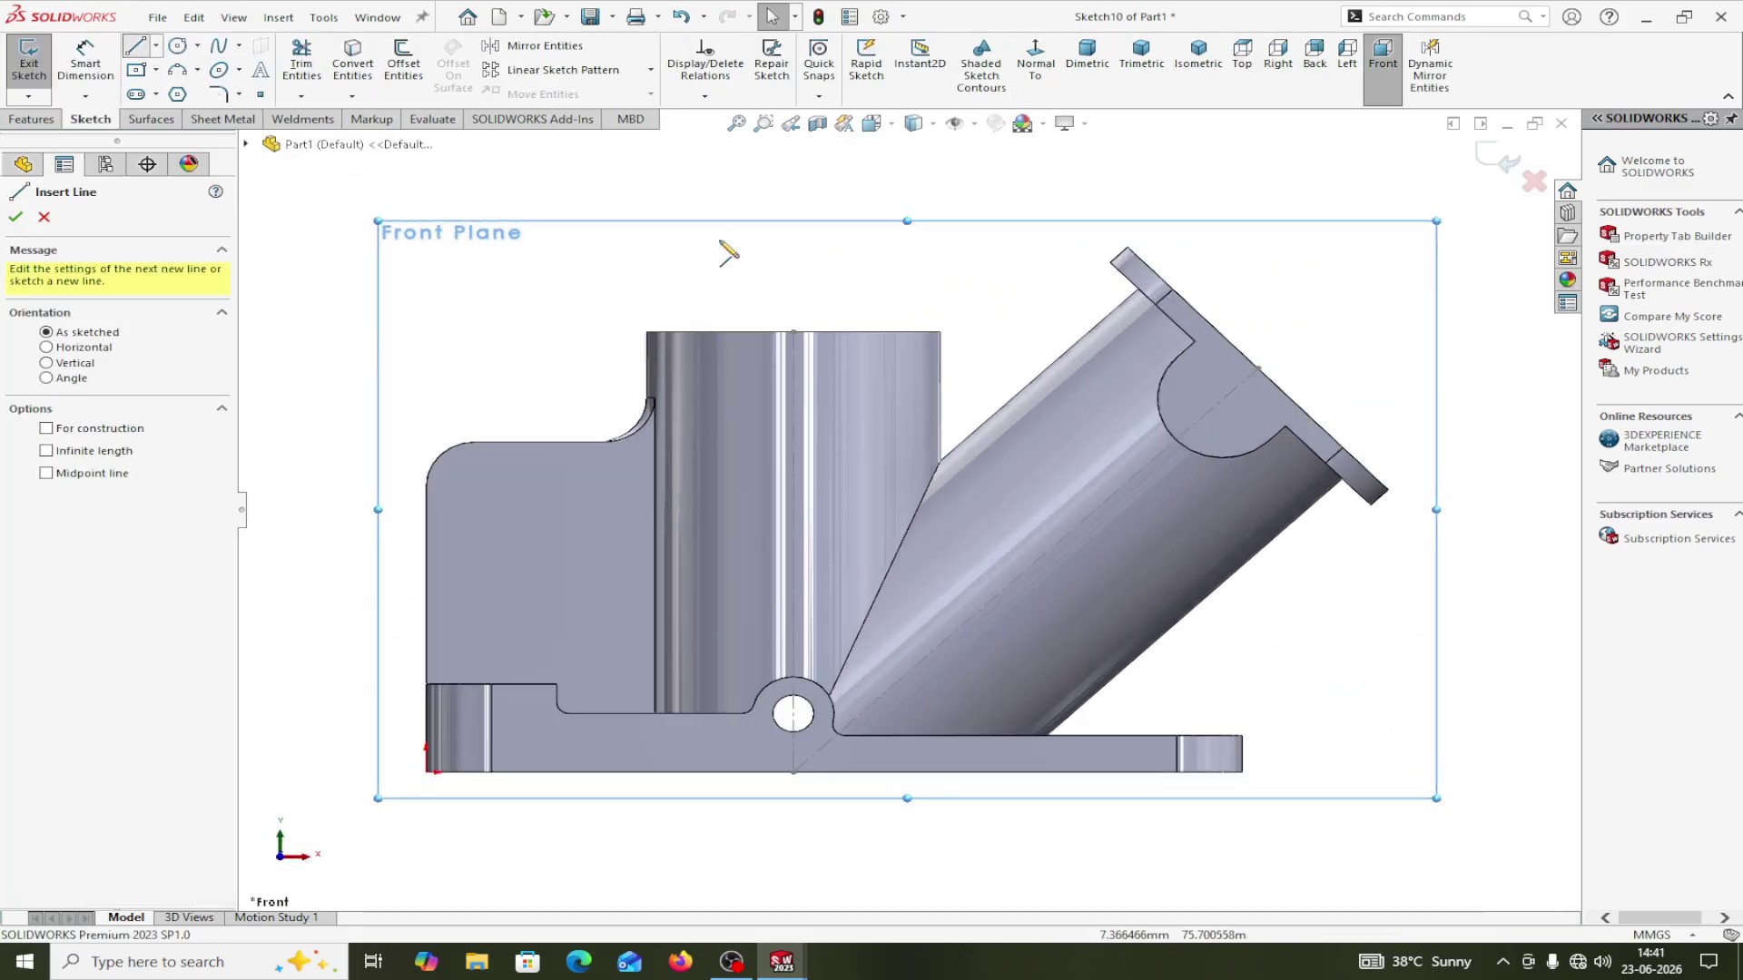
left_click(940, 332)
left_click(1034, 343)
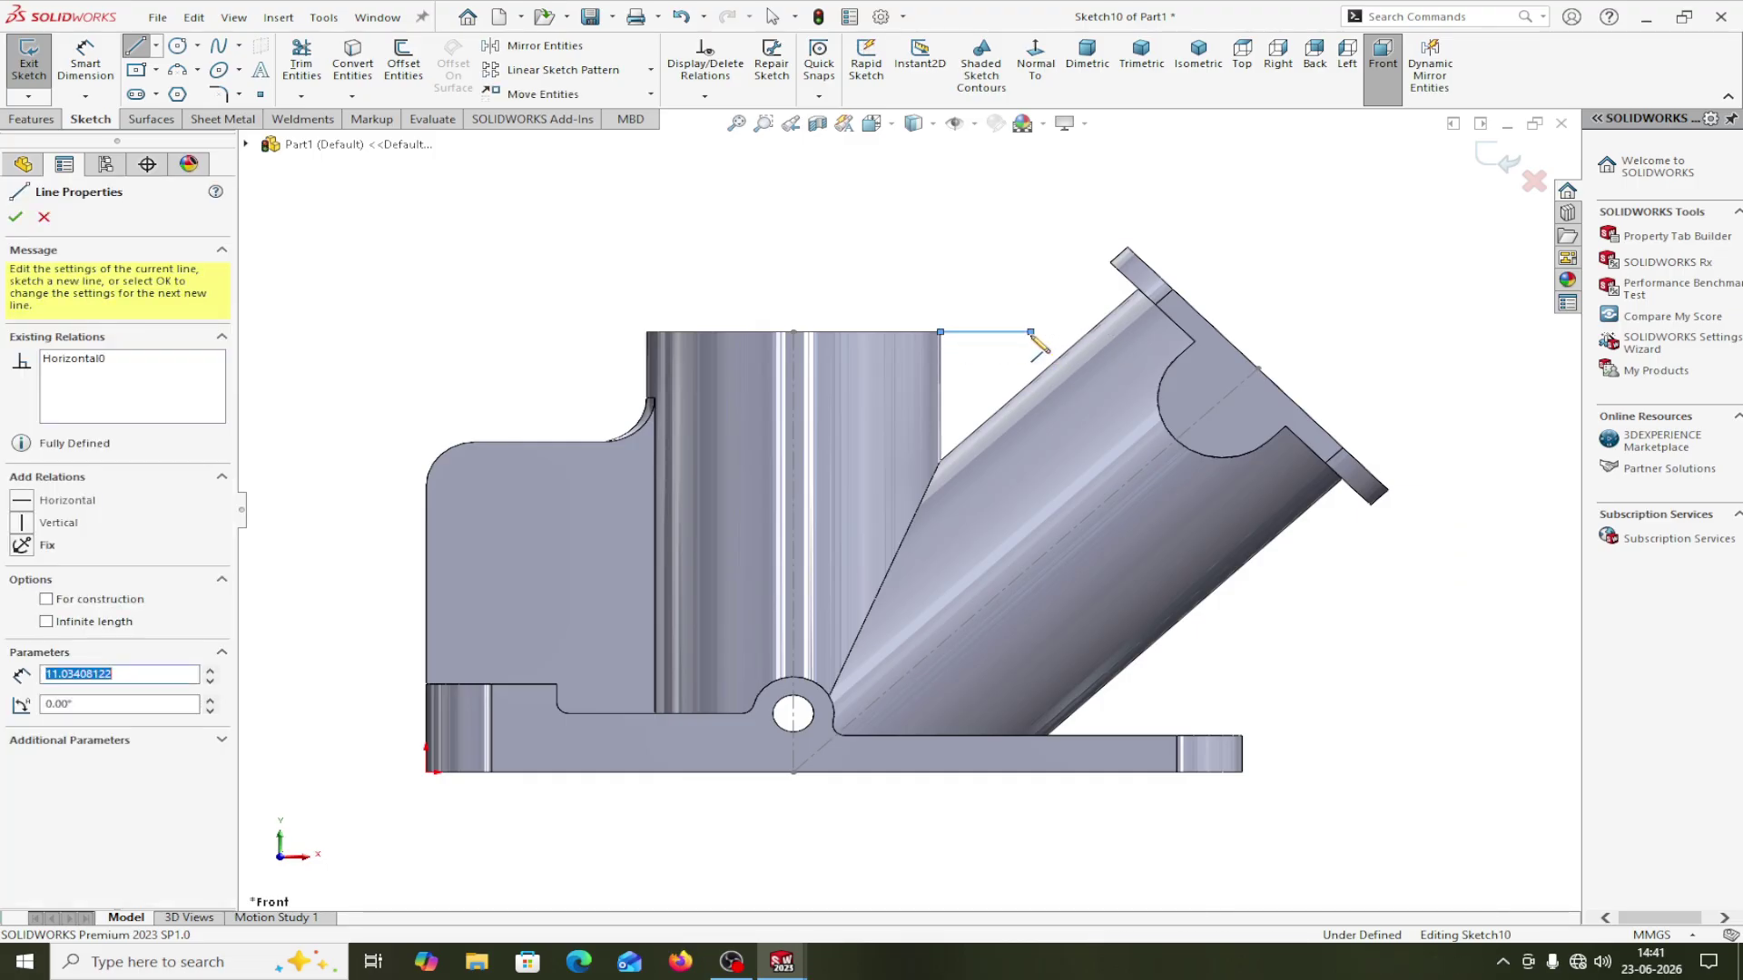
right_click(1035, 339)
left_click(1058, 347)
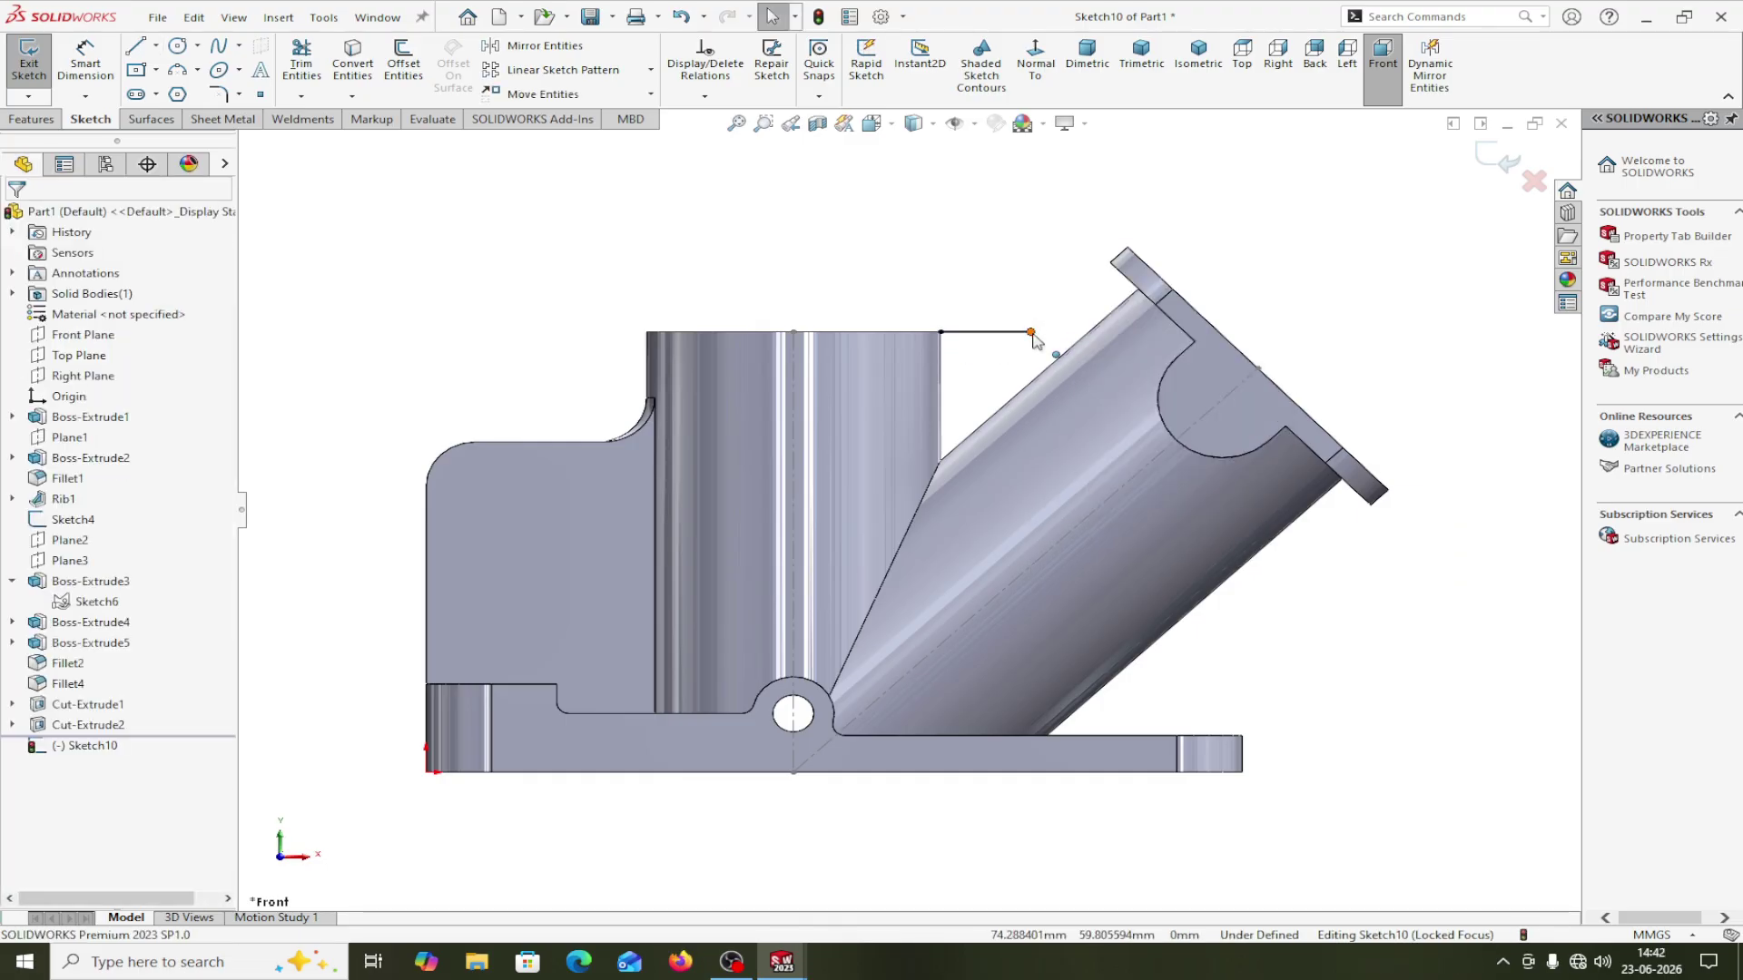
Make the line's free endpoint coincident with the angled cylinder's upper silhouette edge.
left_click(1033, 334)
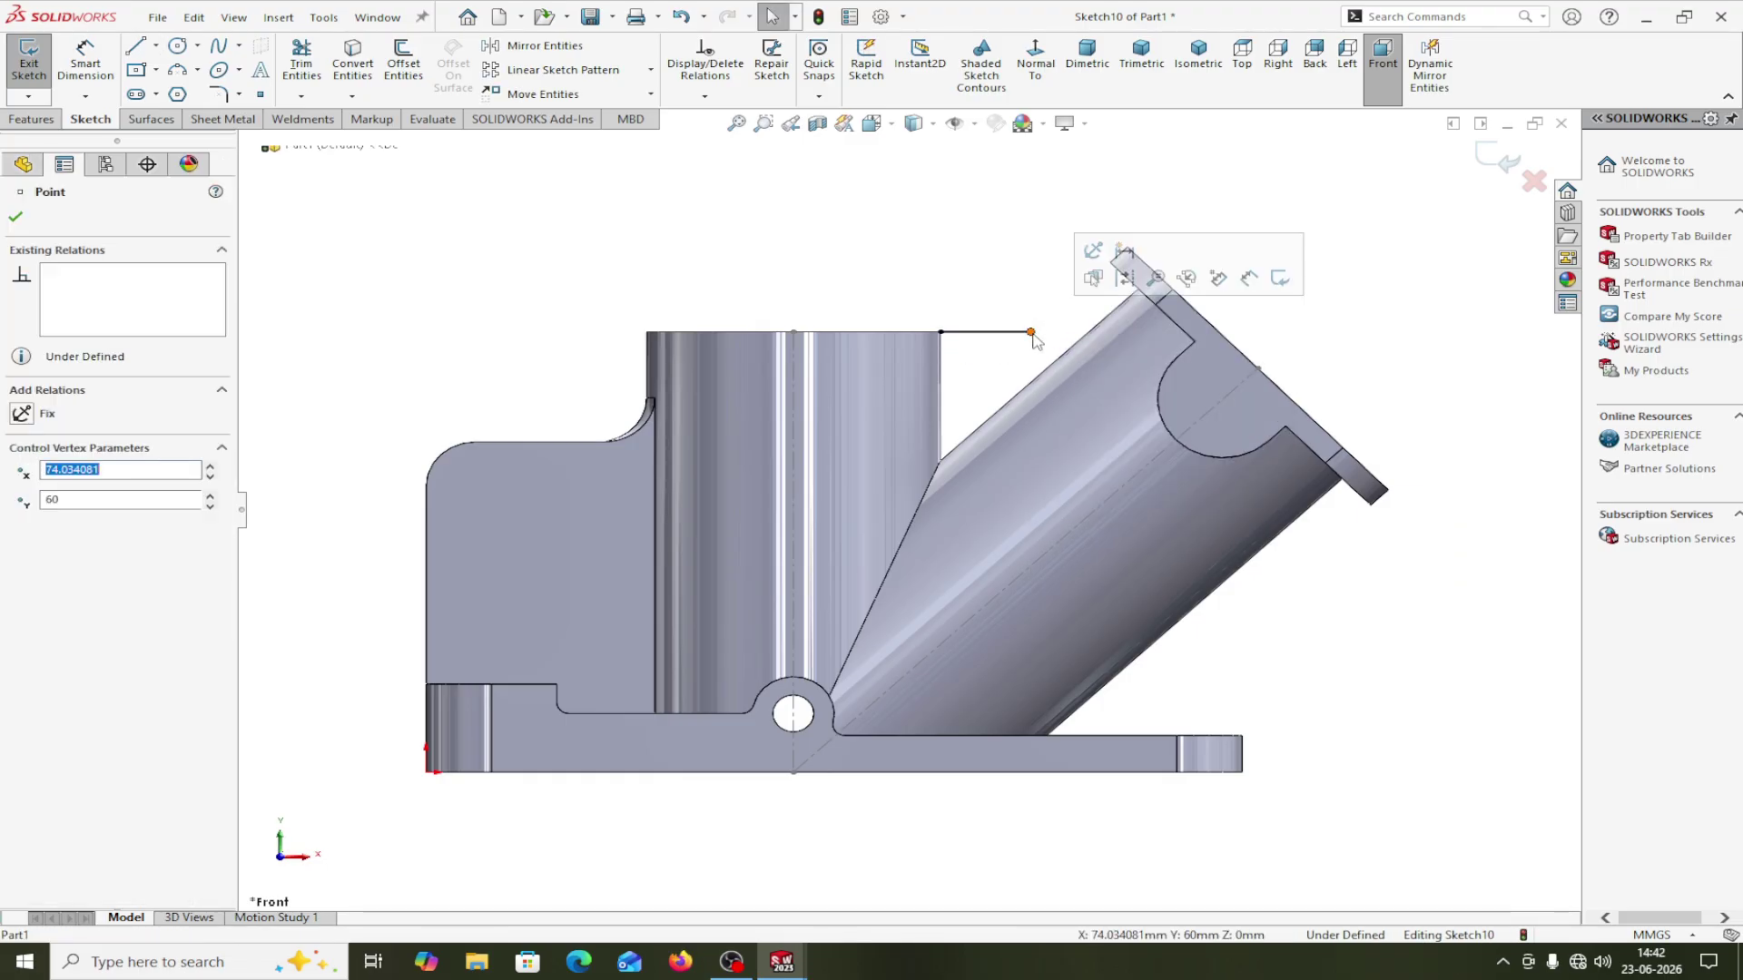
left_click(1126, 307, "ctrl")
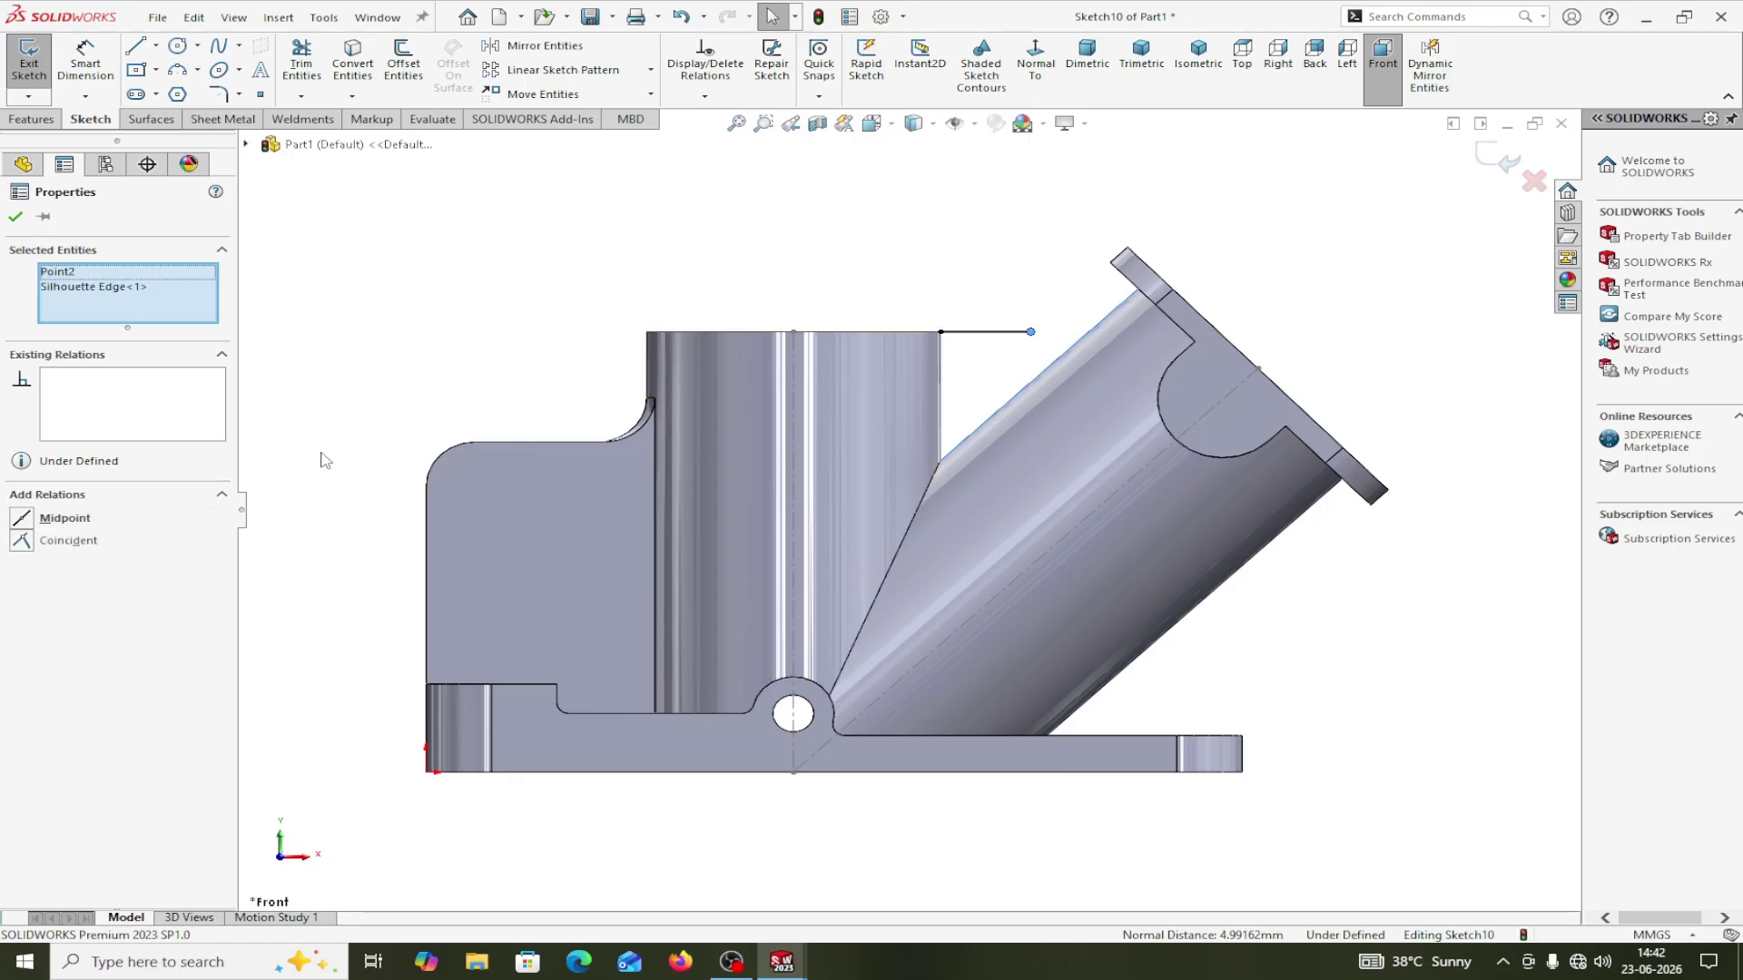
left_click(22, 541)
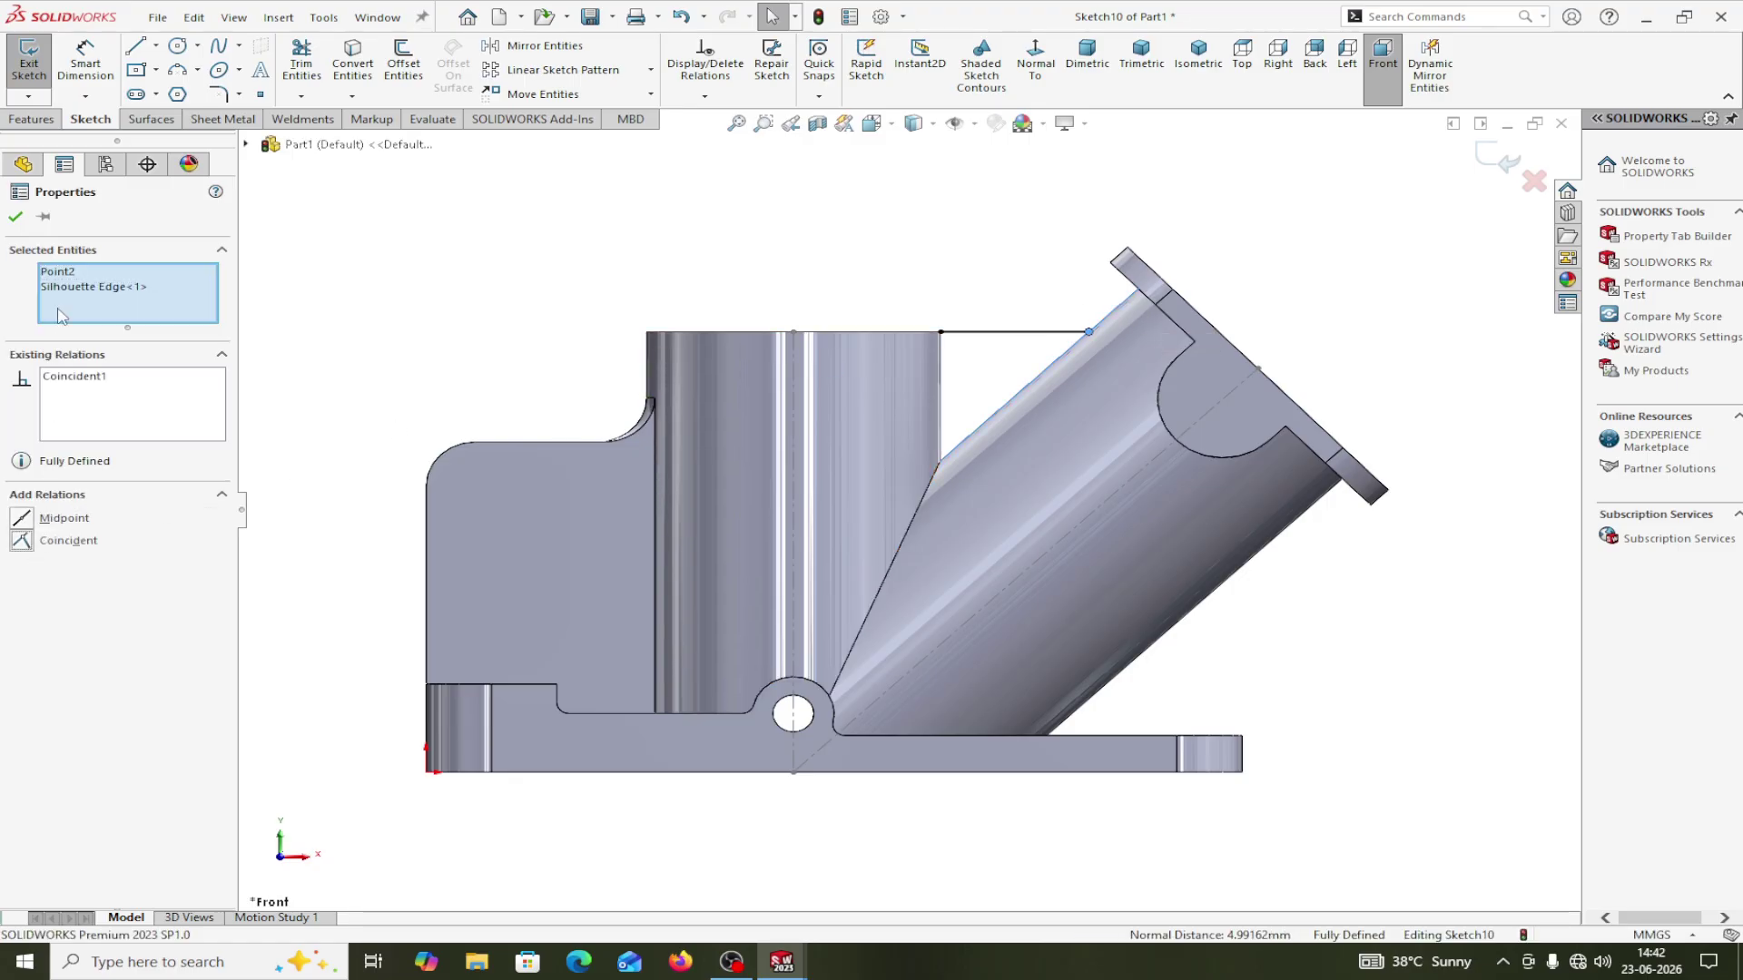
left_click(15, 219)
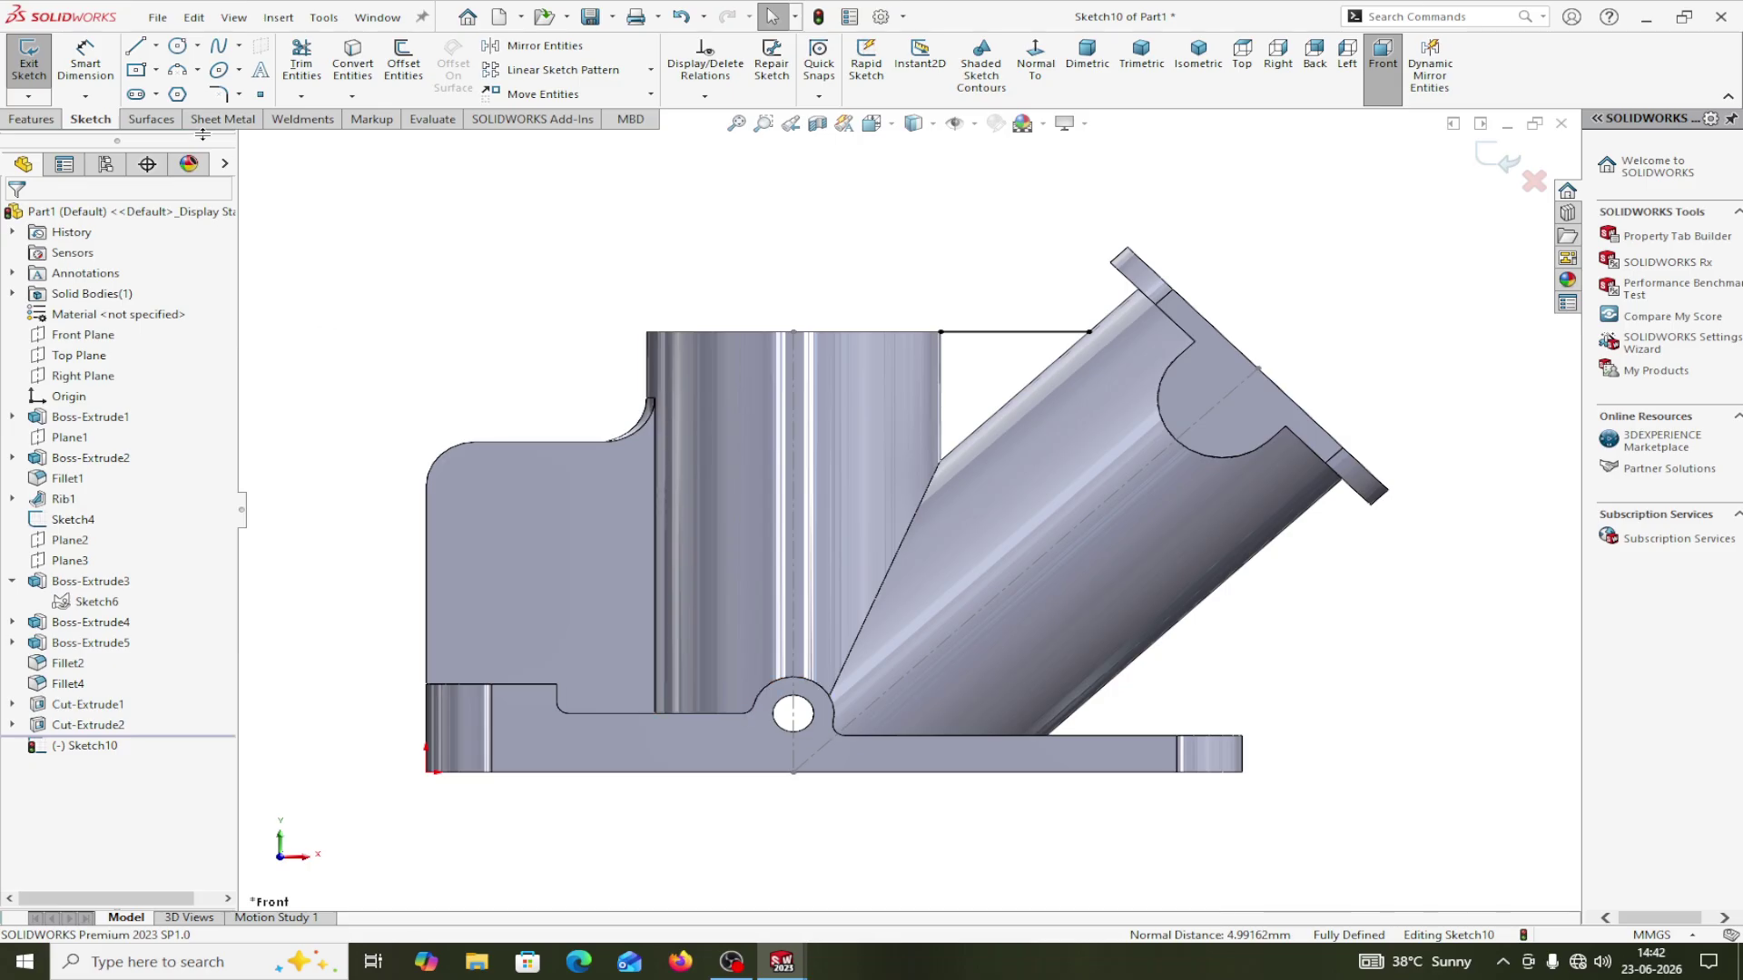
Create a 6 mm thick rib from the line, filling the gap between the upright and angled cylinders.
left_click(33, 121)
left_click(680, 50)
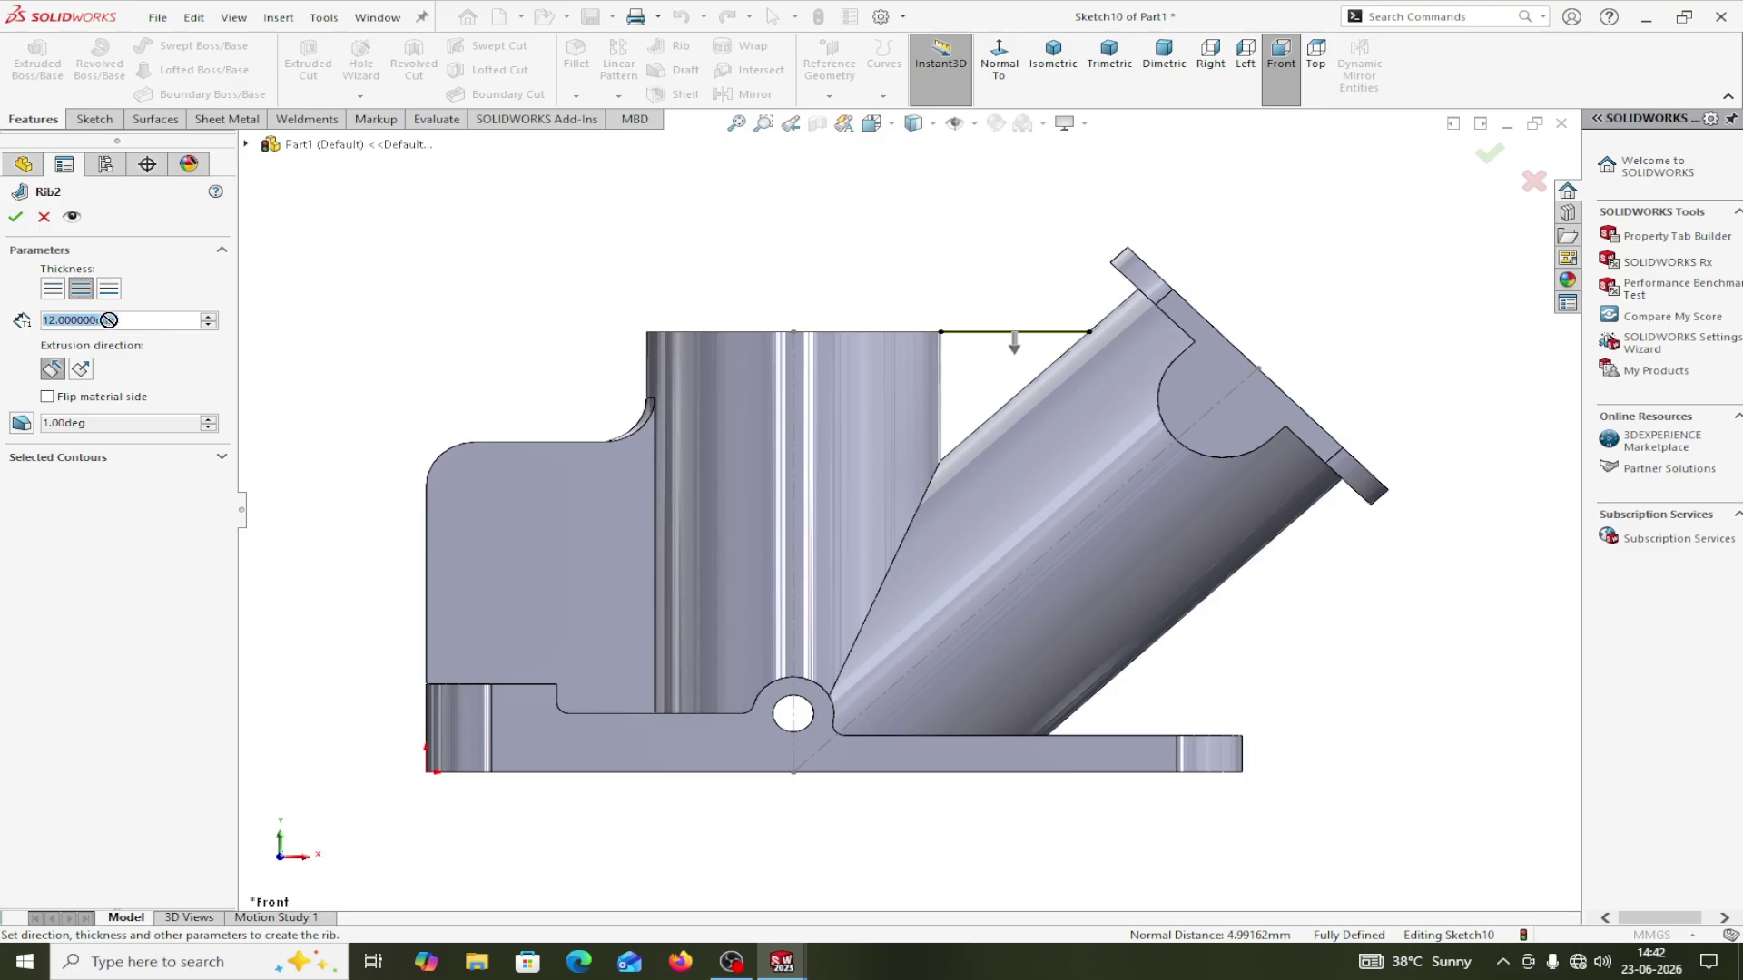
type("6")
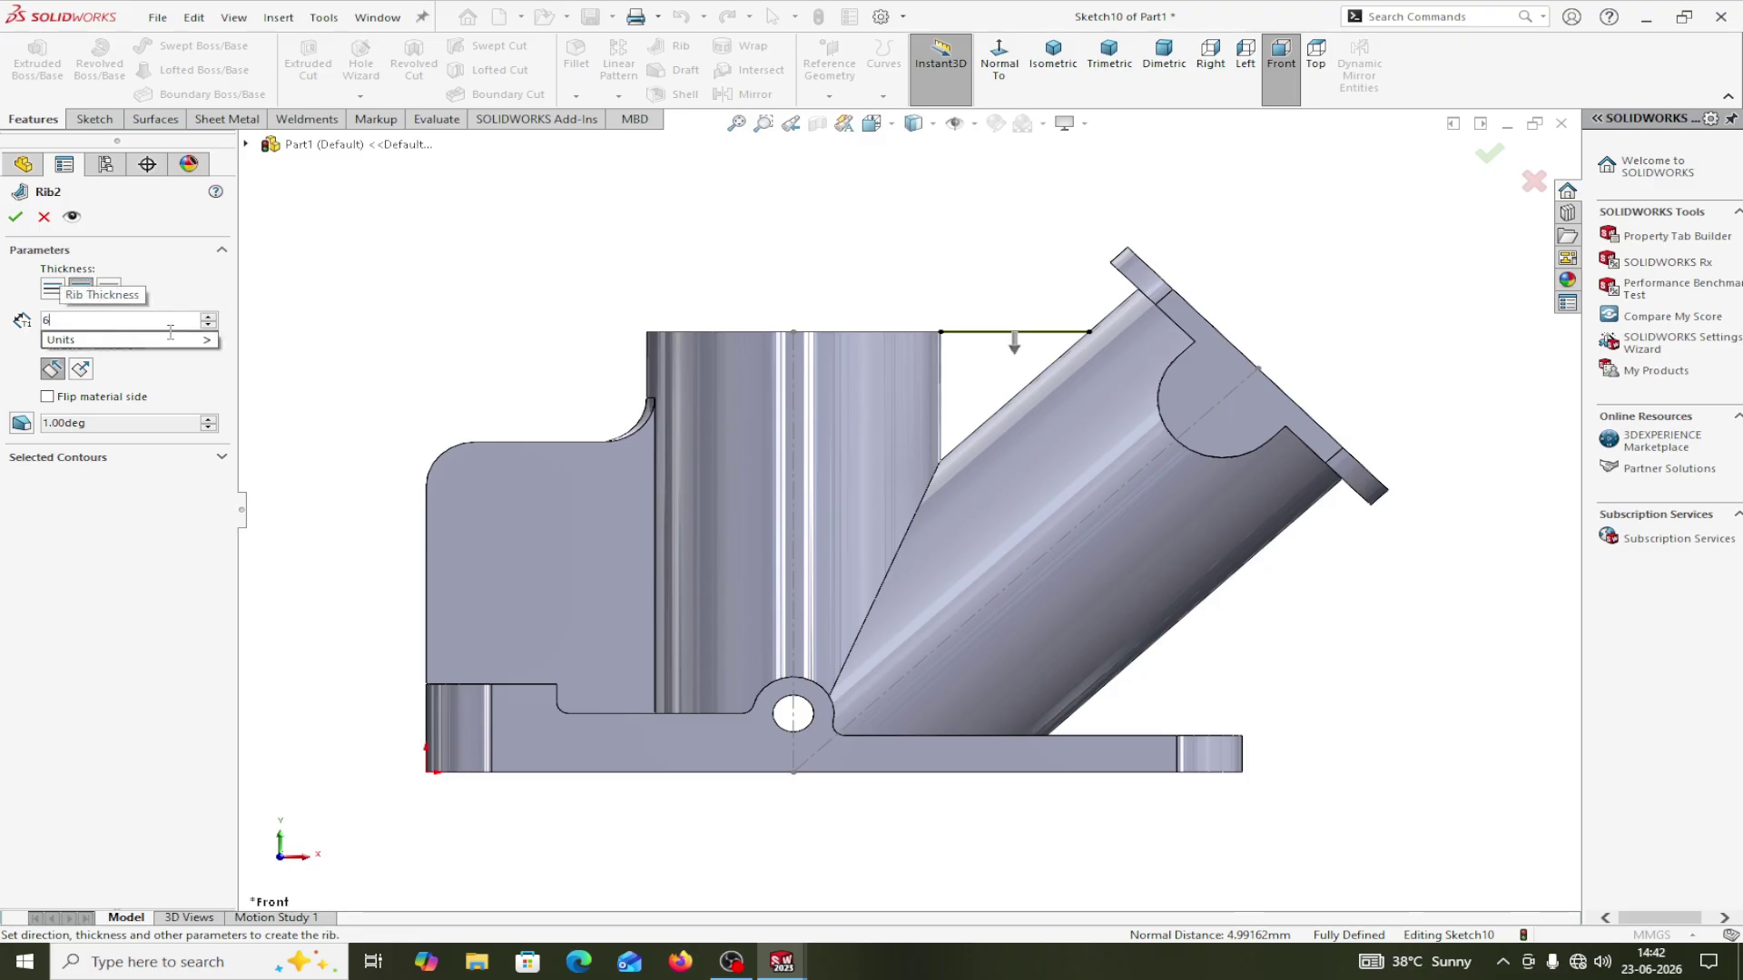
key("Return")
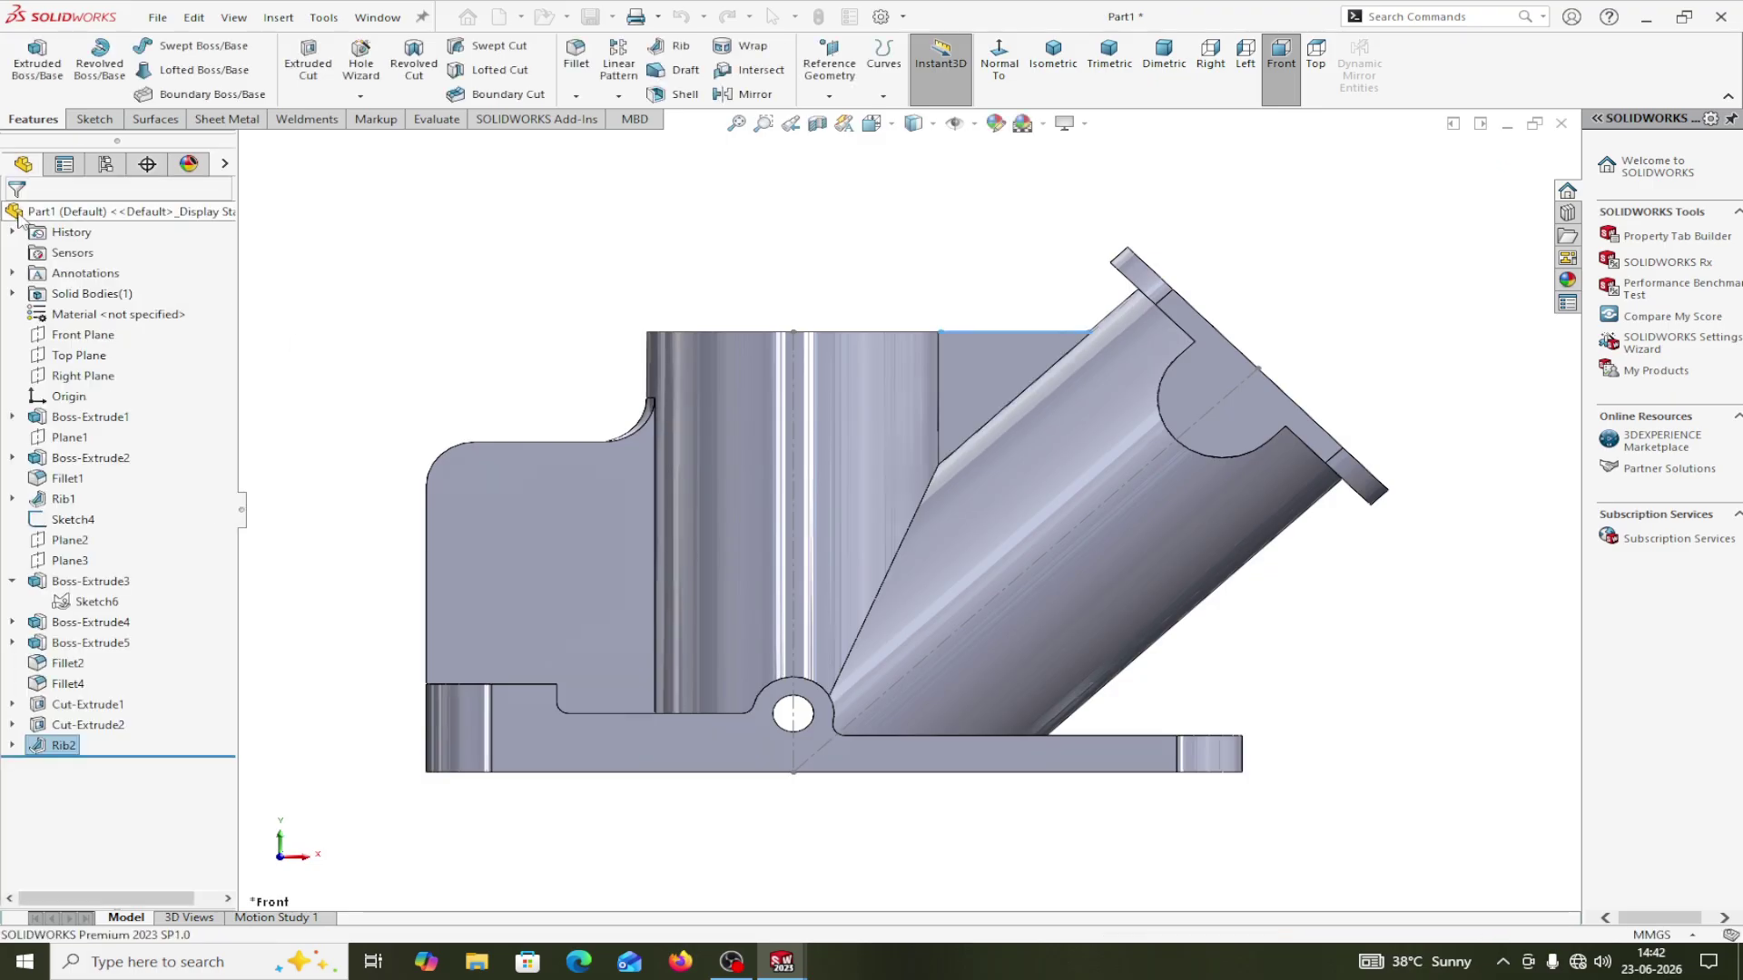
middle_click_drag(1309, 689, 1304, 590)
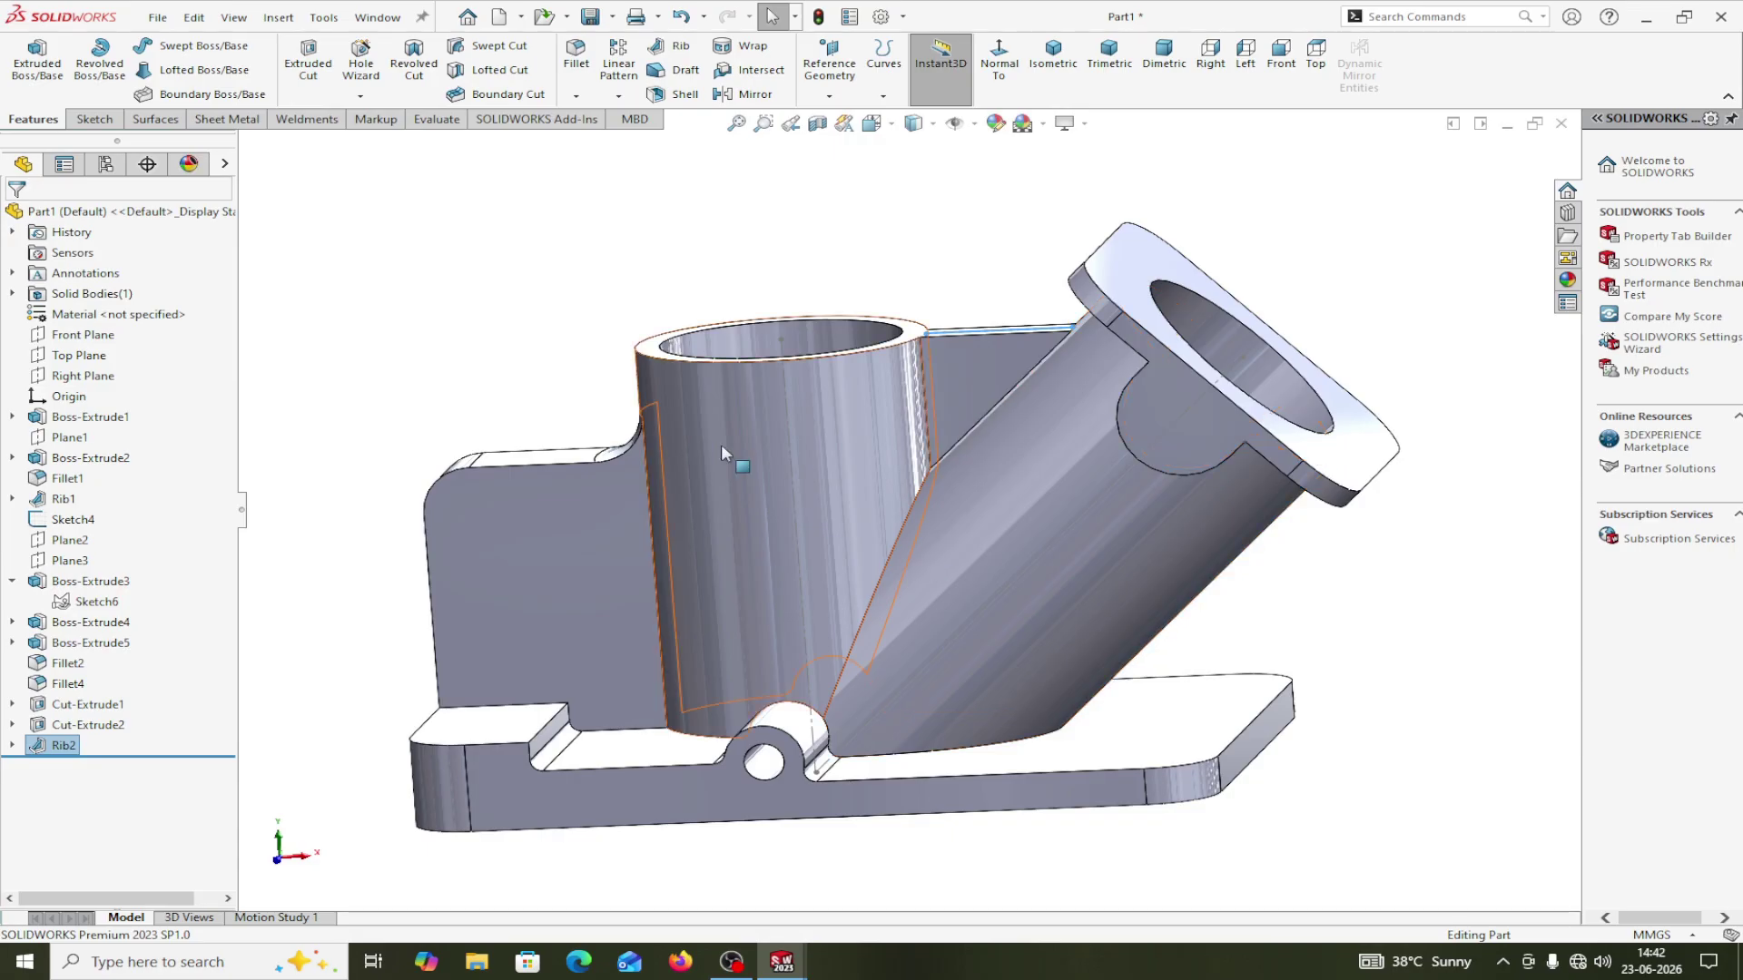
Start a sketch on the Front Plane and draw a line about 37 mm long from the base's upper outer corner to the angled cylinder's flange underside.
left_click(75, 336)
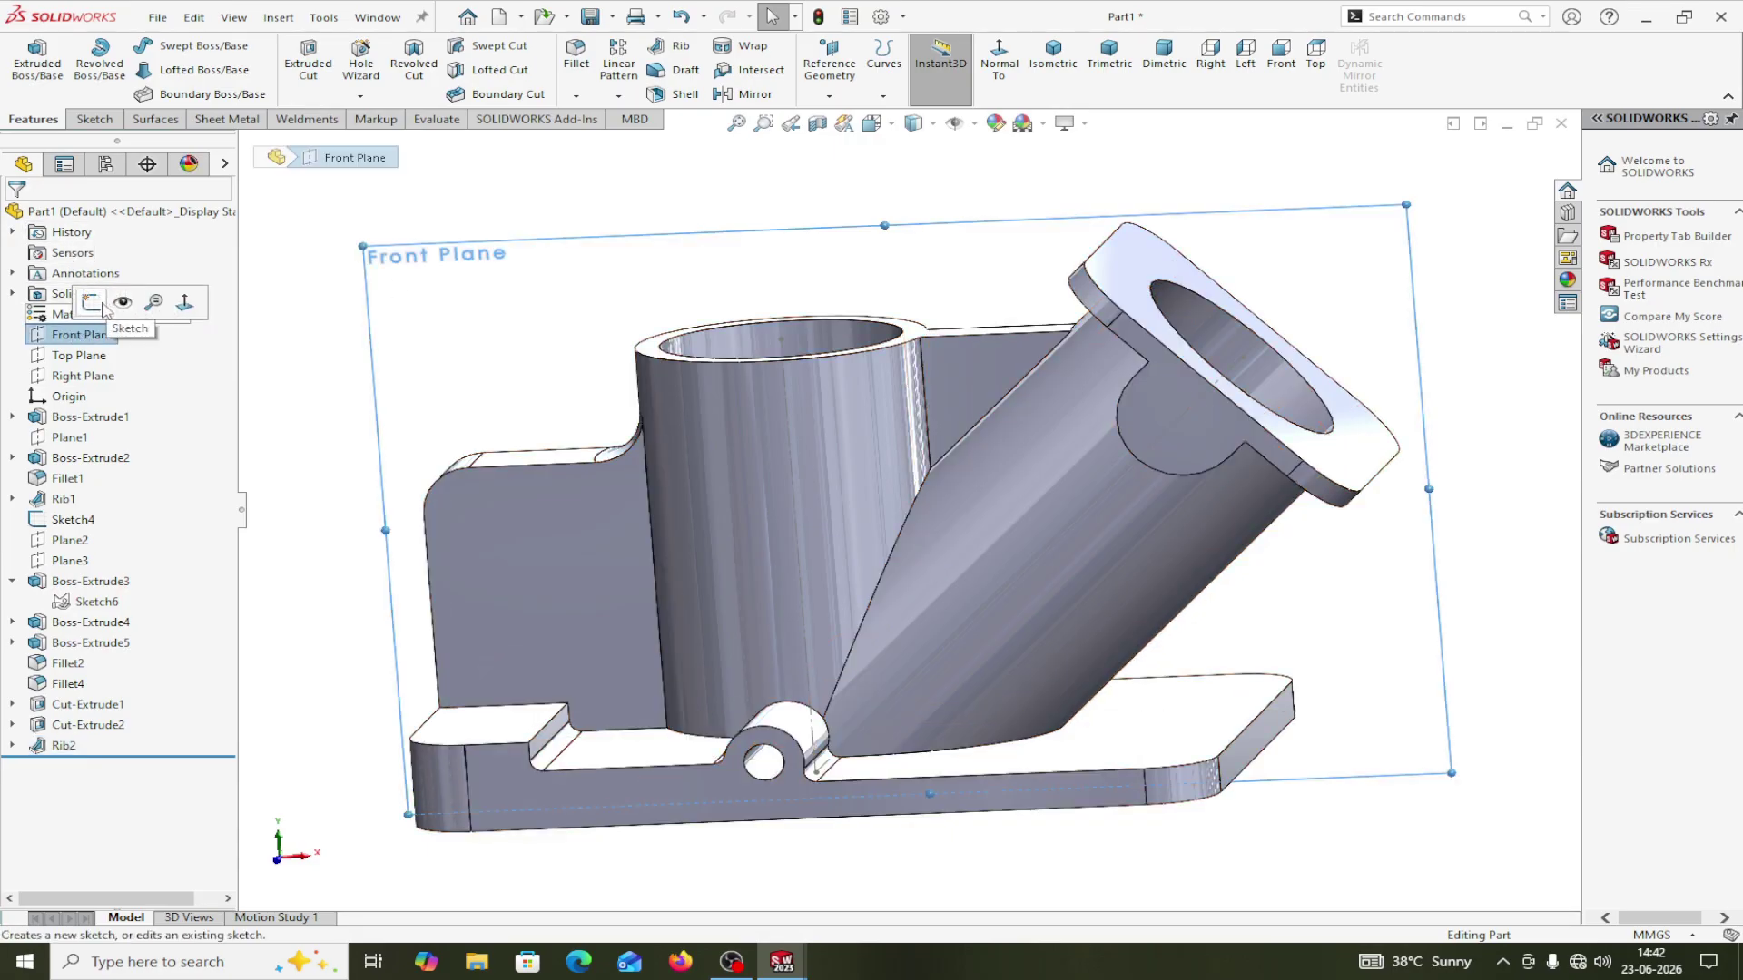
left_click(106, 311)
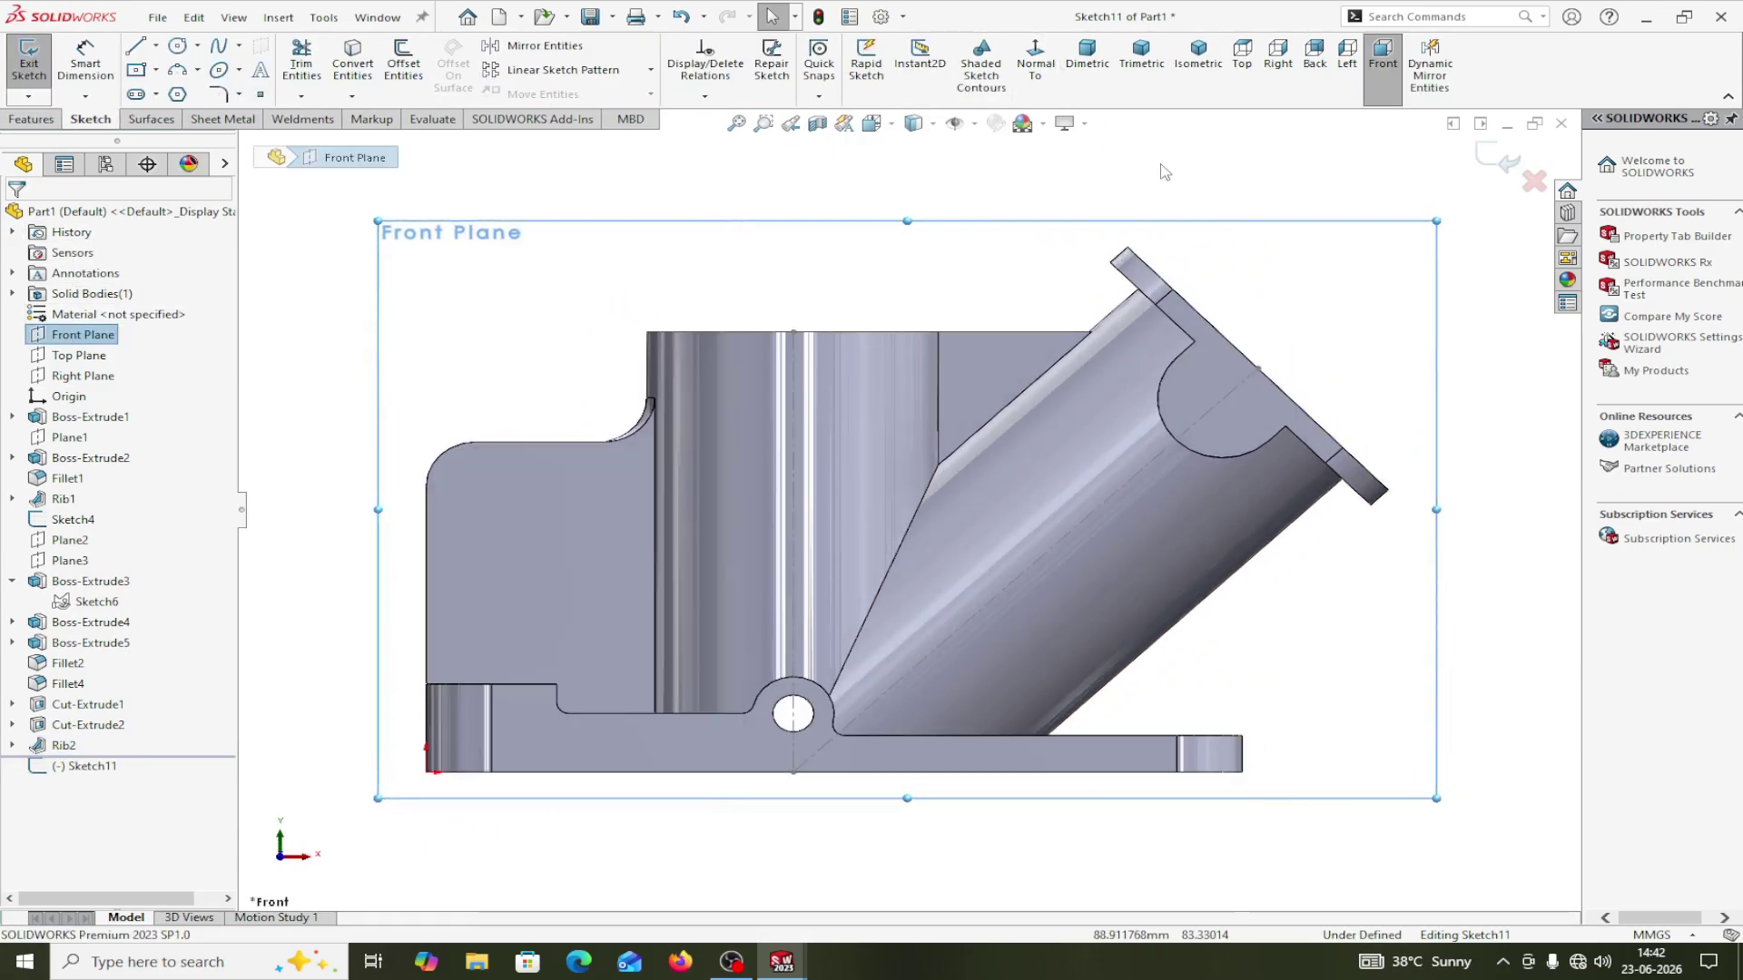
left_click(135, 45)
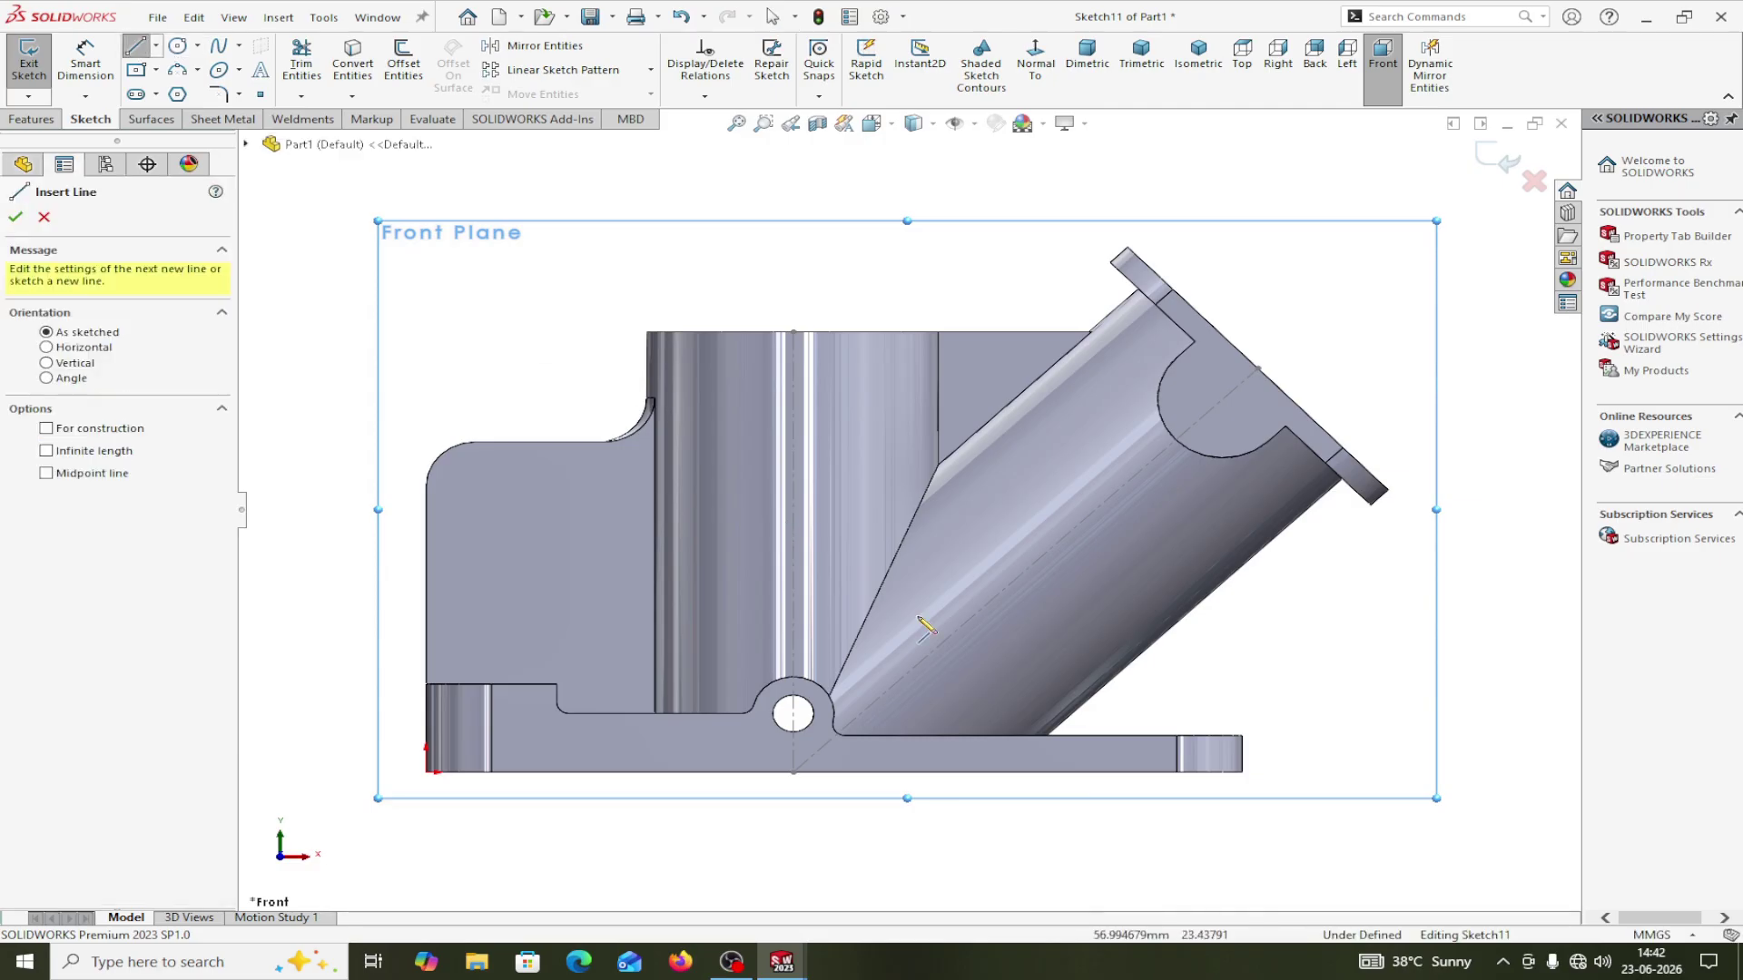
left_click(1261, 759)
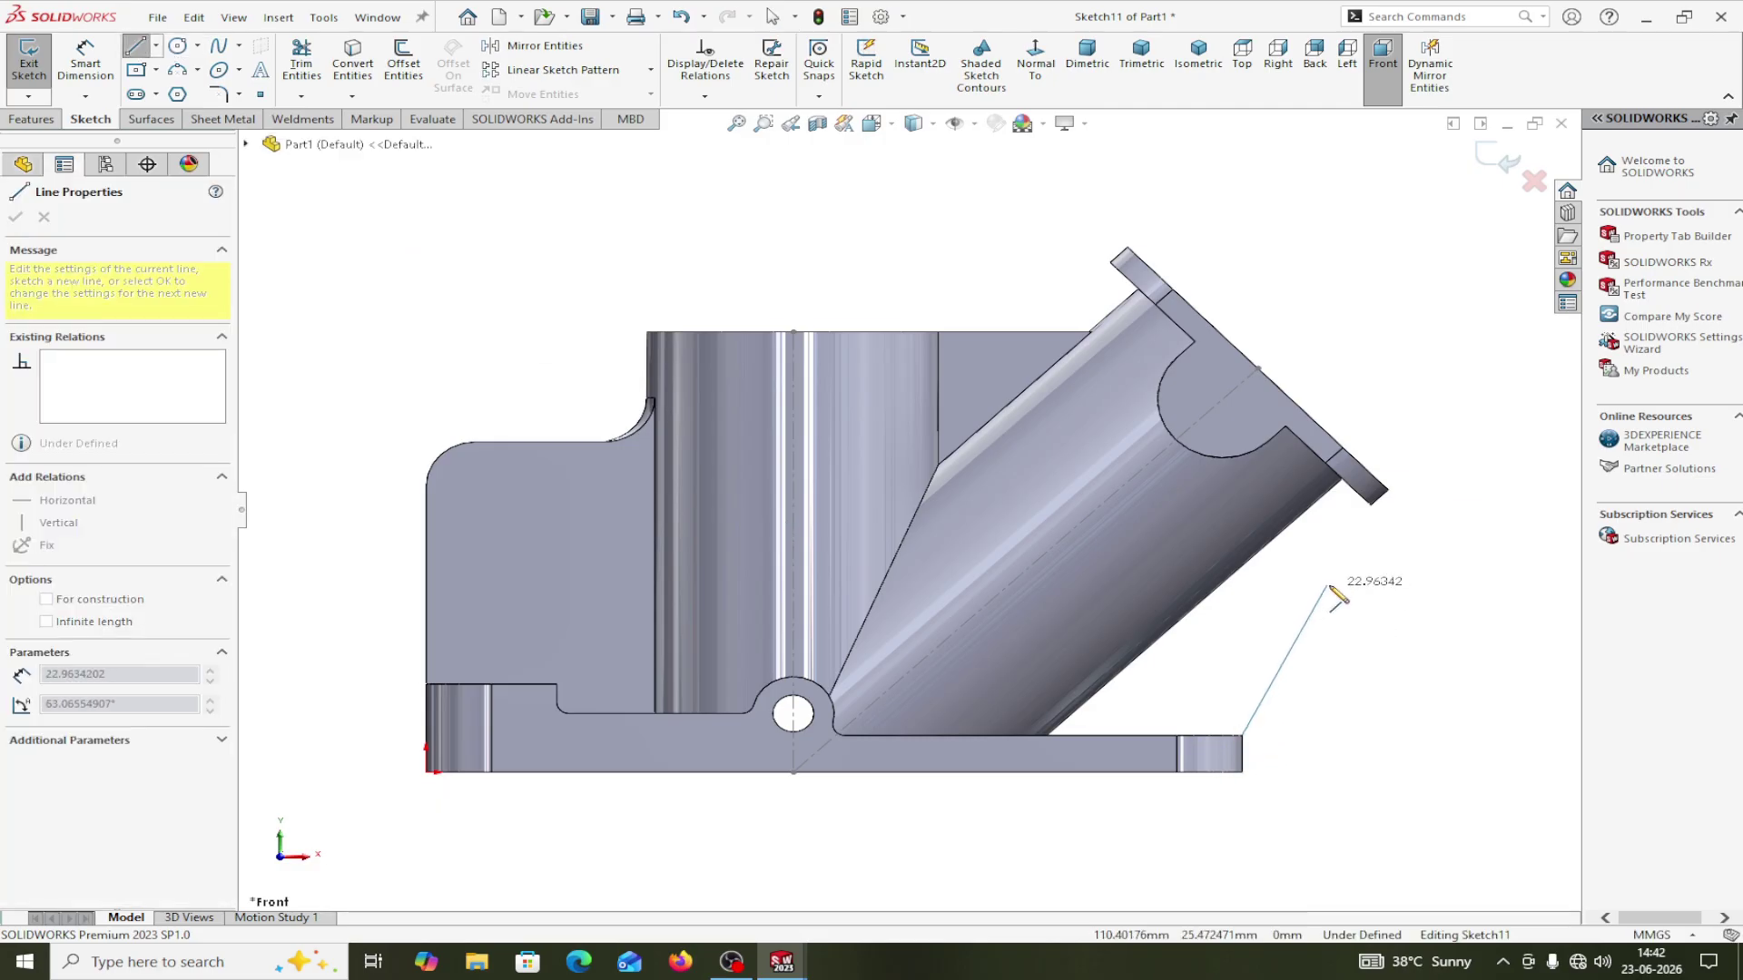
middle_click_drag(1341, 576, 1337, 568)
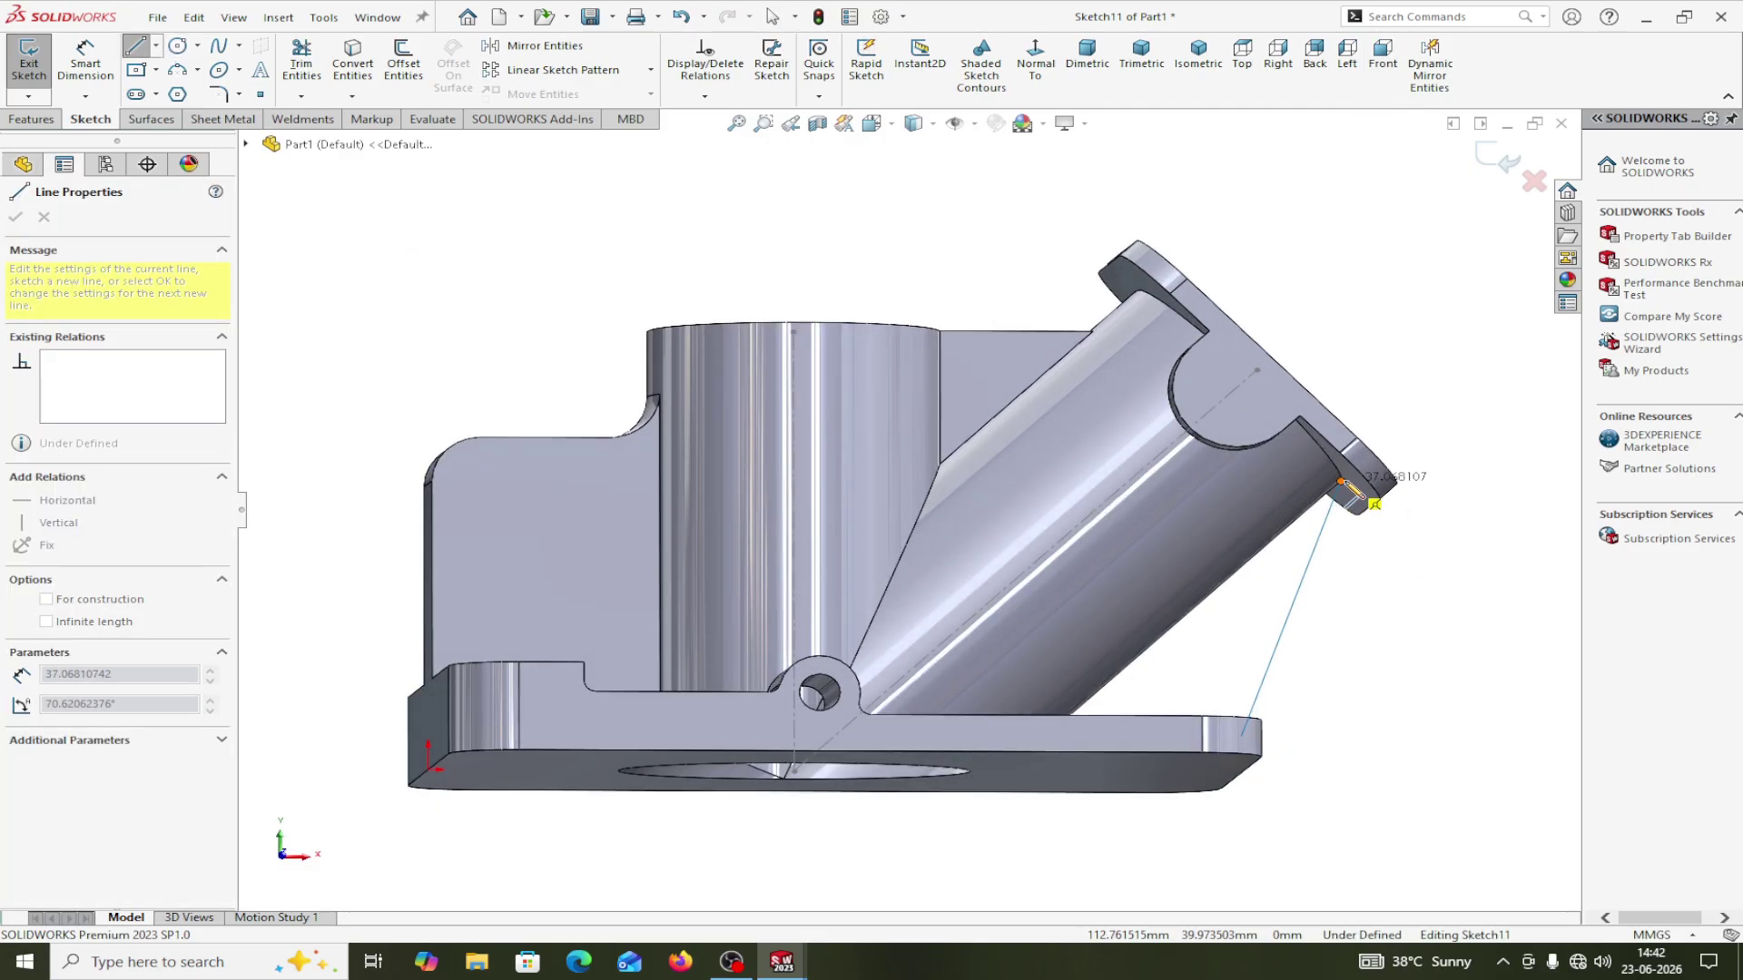
left_click(1342, 482)
right_click(1353, 491)
left_click(1366, 497)
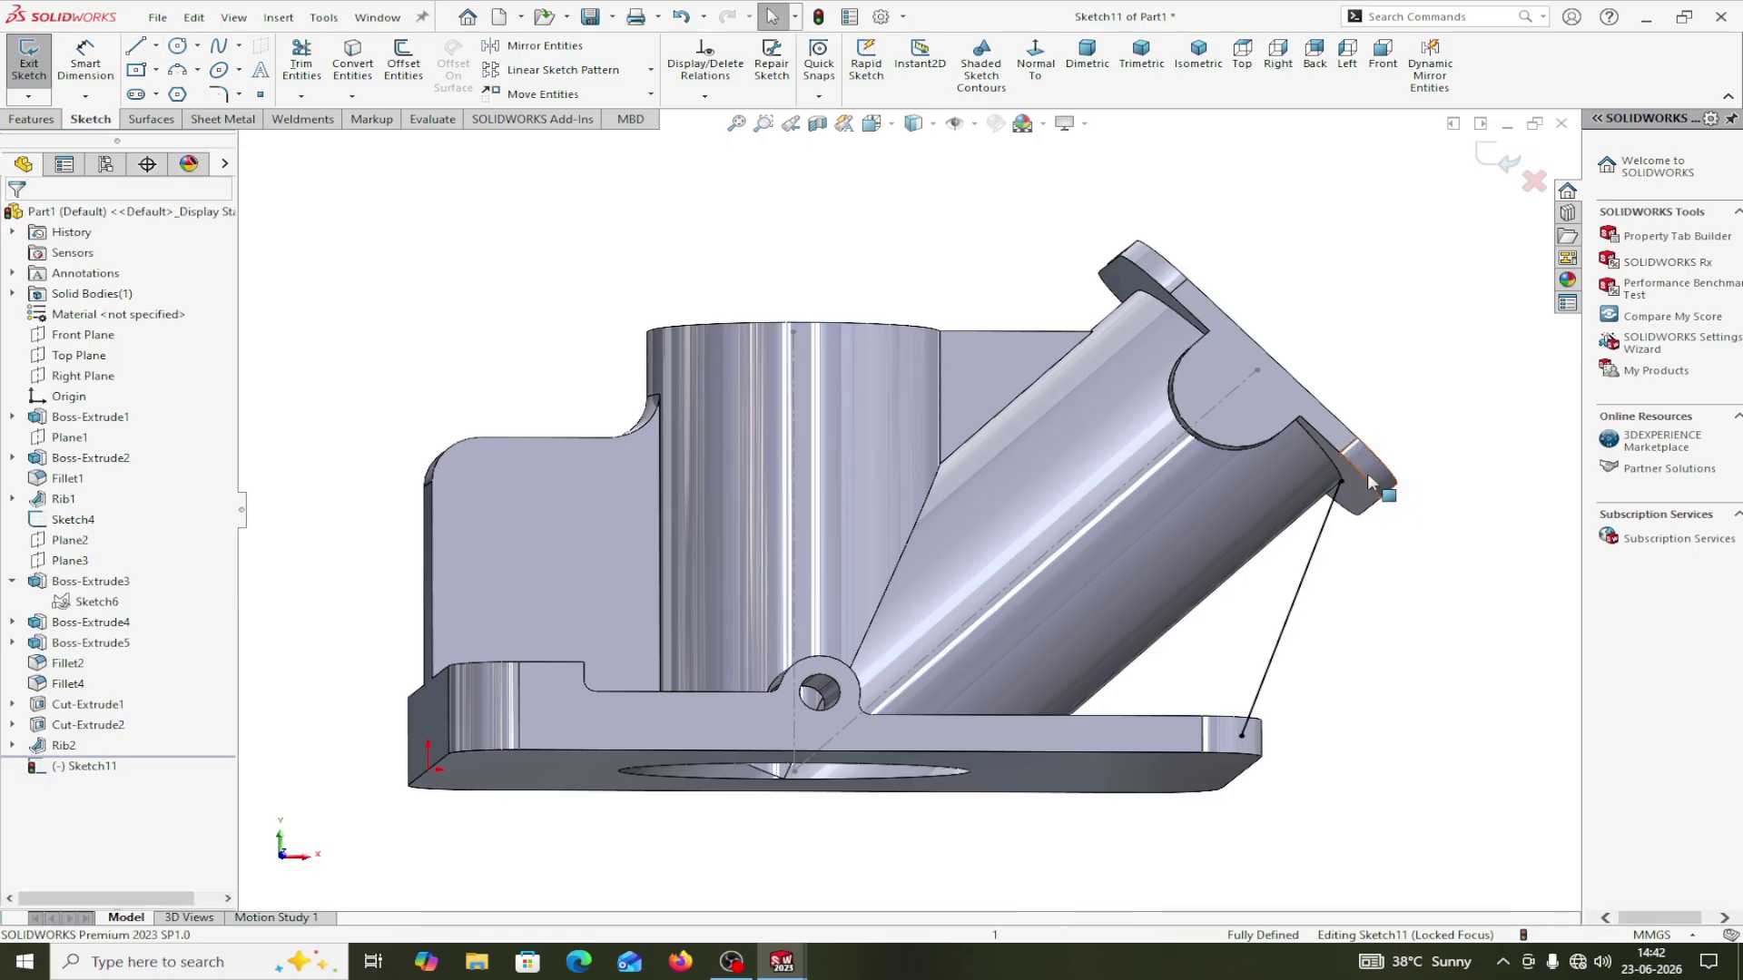
left_click(1035, 57)
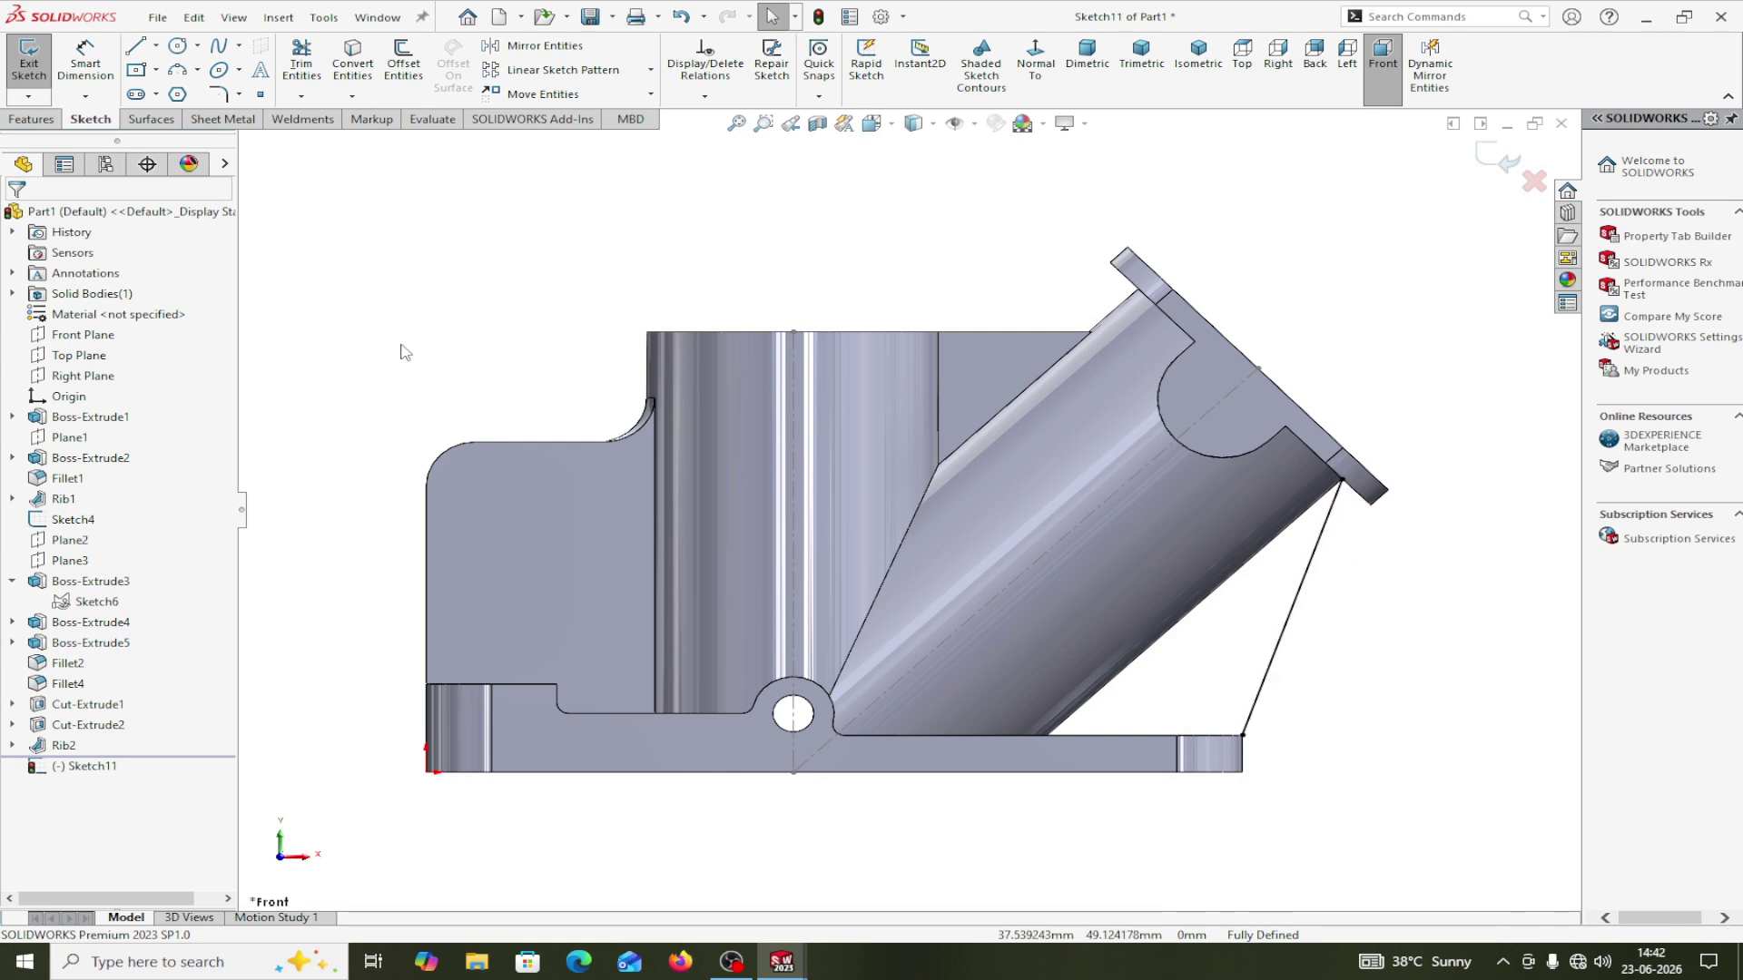
Create a 6 mm thick rib from the line, filling the gap between the base plate and the angled cylinder's underside.
left_click(34, 119)
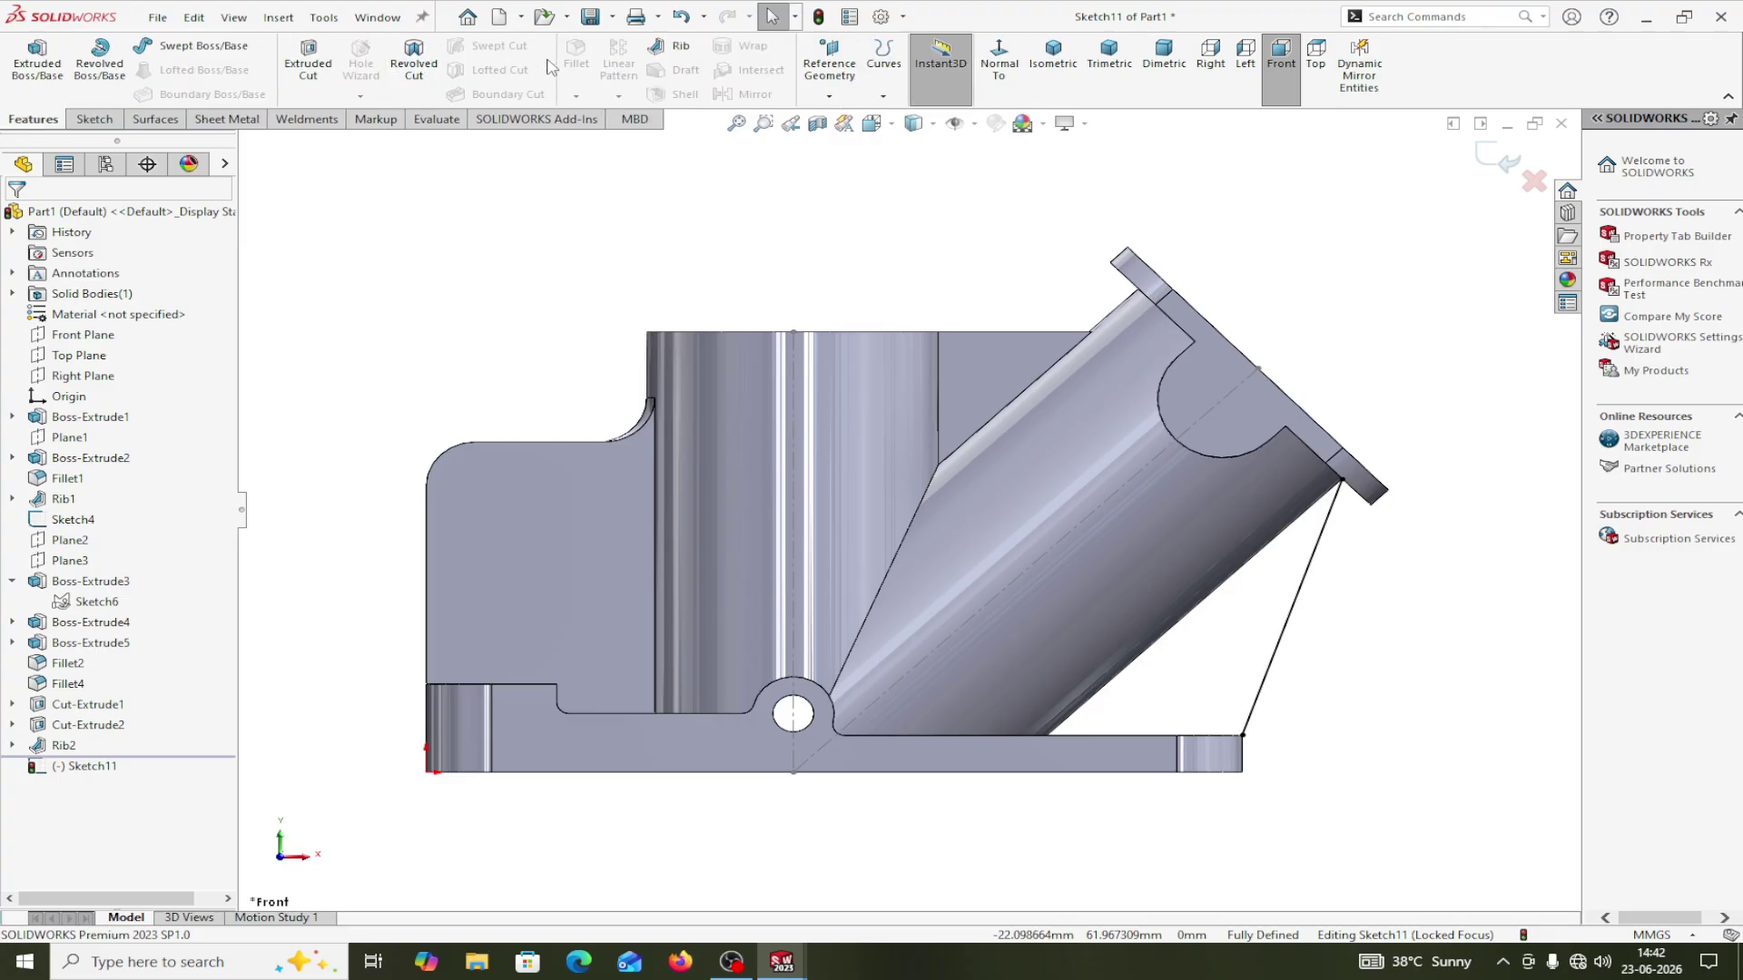
left_click(673, 50)
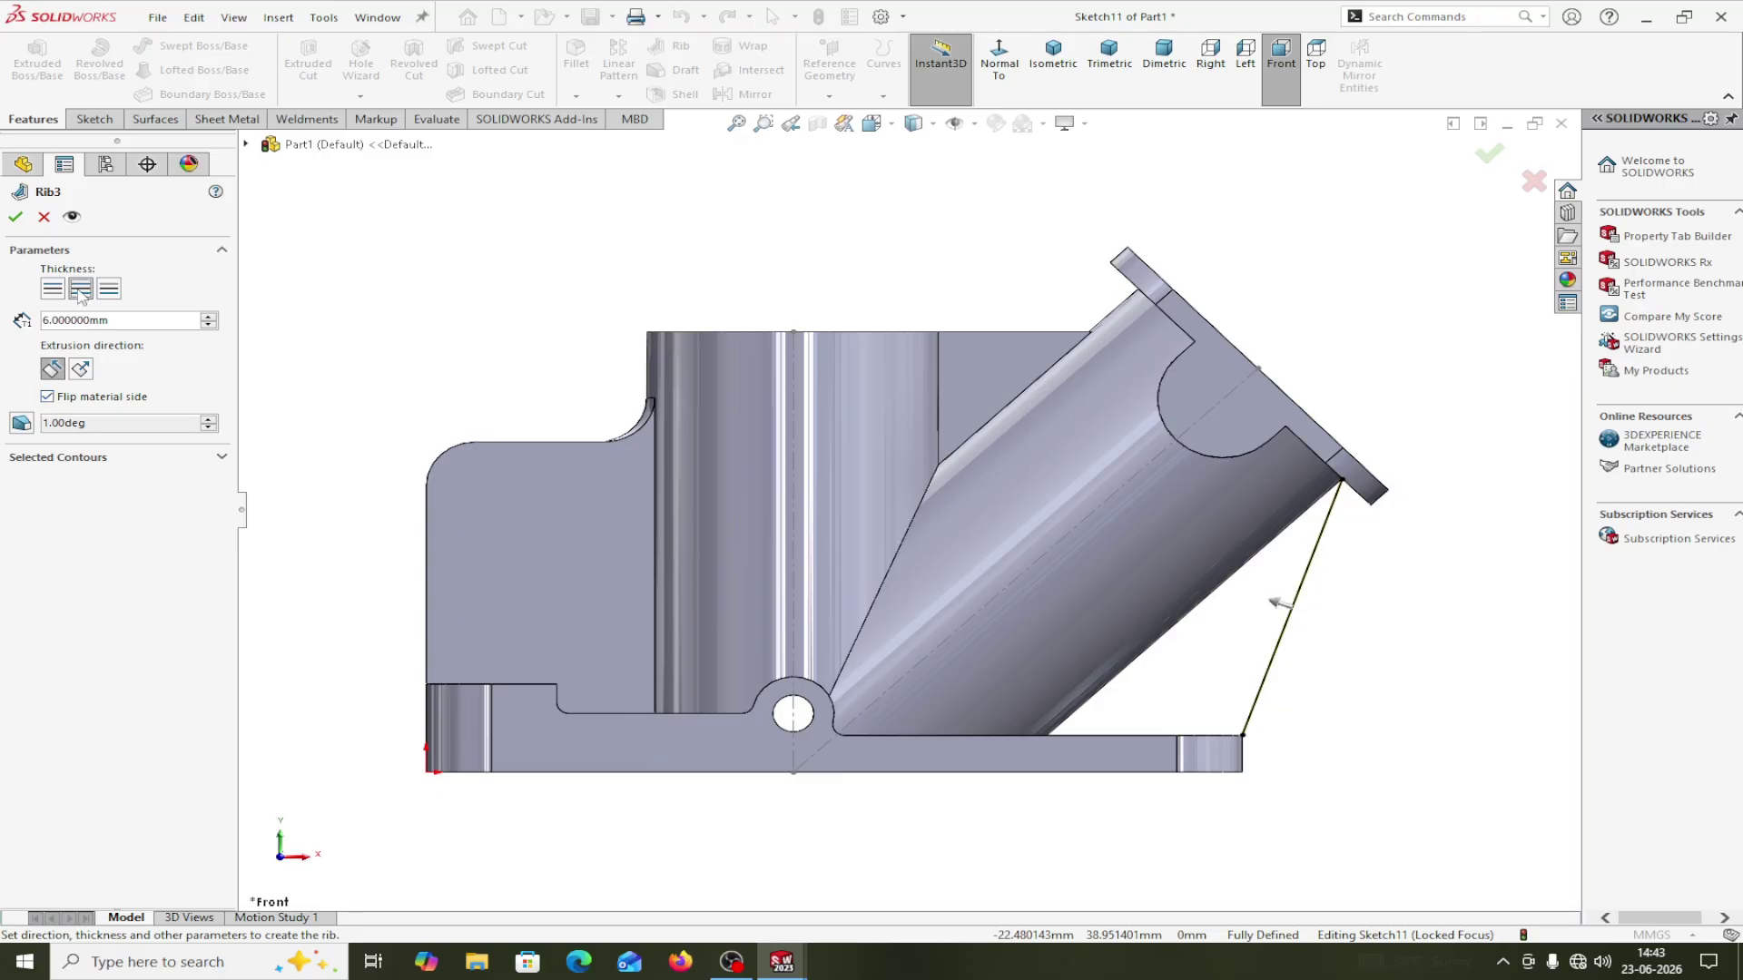
left_click(13, 218)
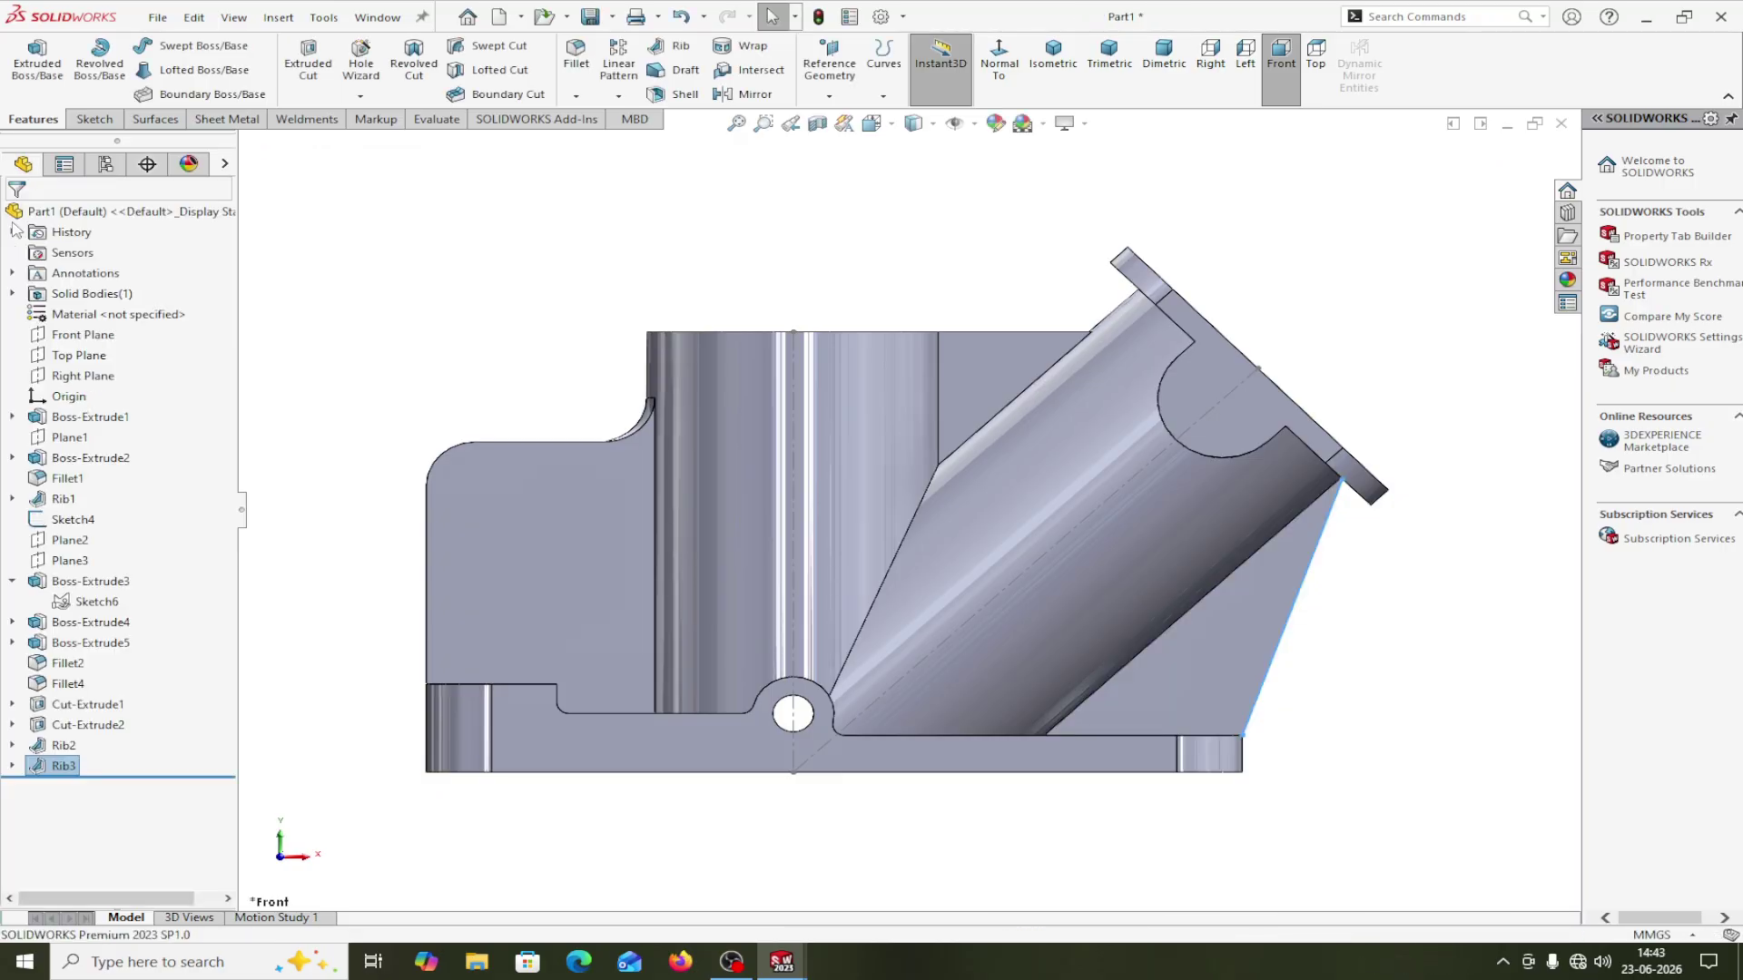
middle_click_drag(1139, 749, 737, 386)
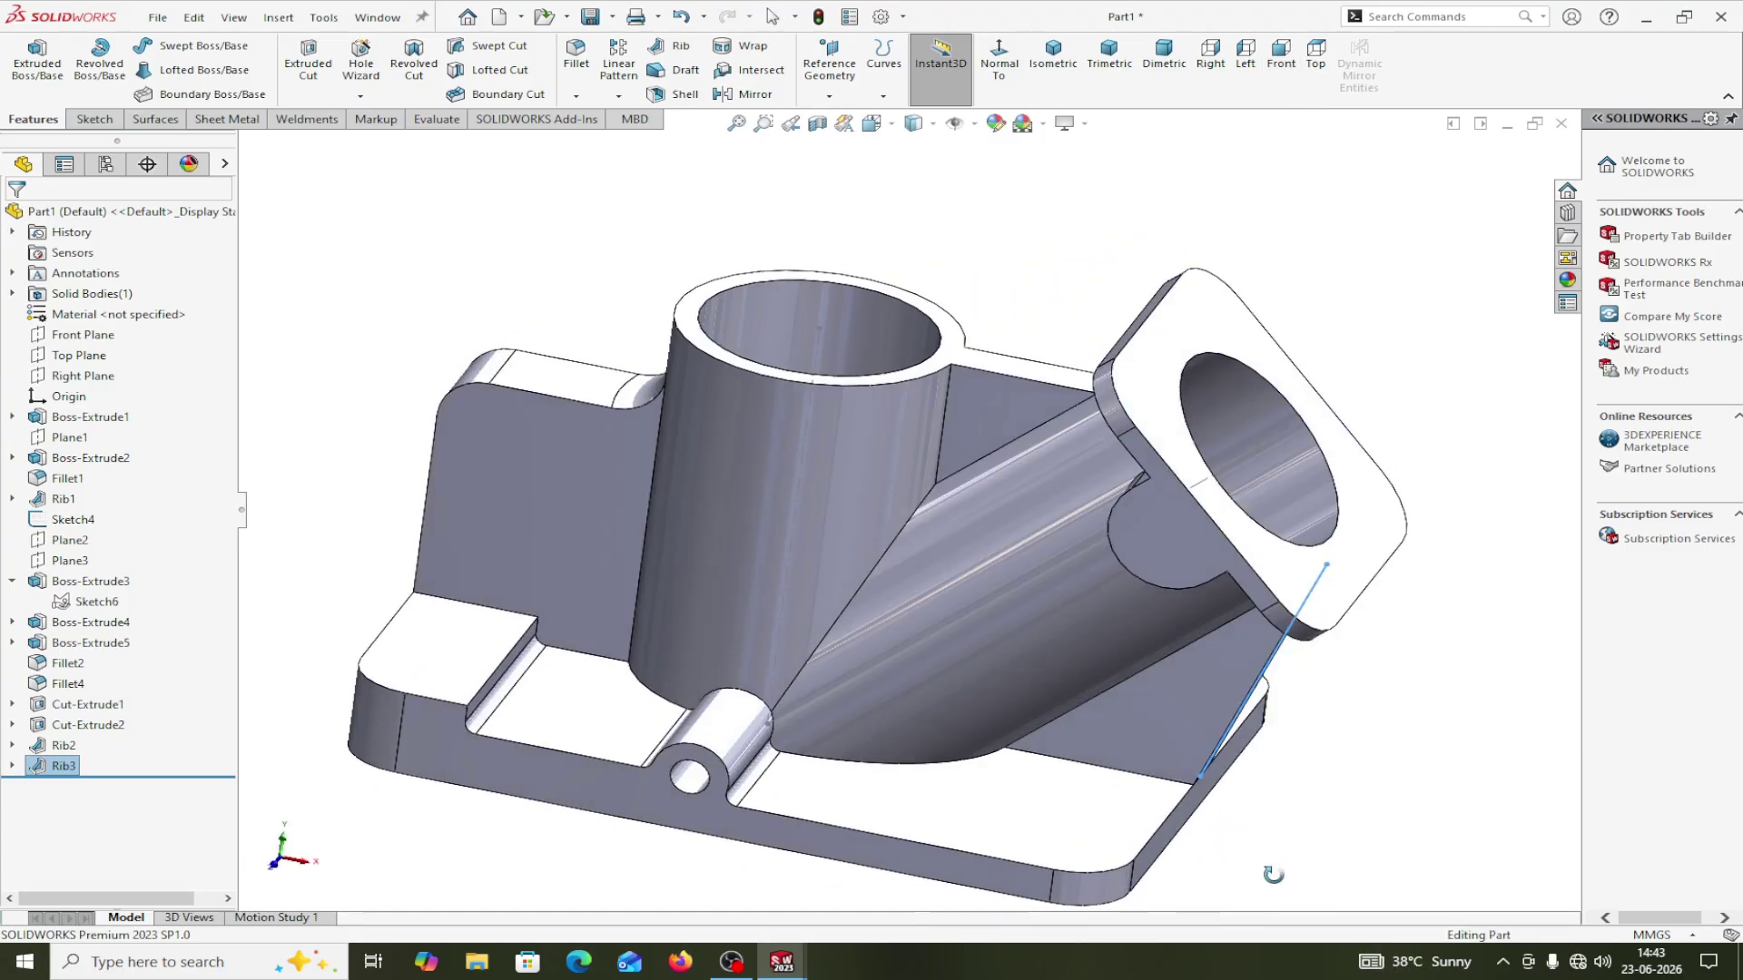
Measure the distance between the two side faces of the rib joining the upright and angled cylinders.
left_click(436, 119)
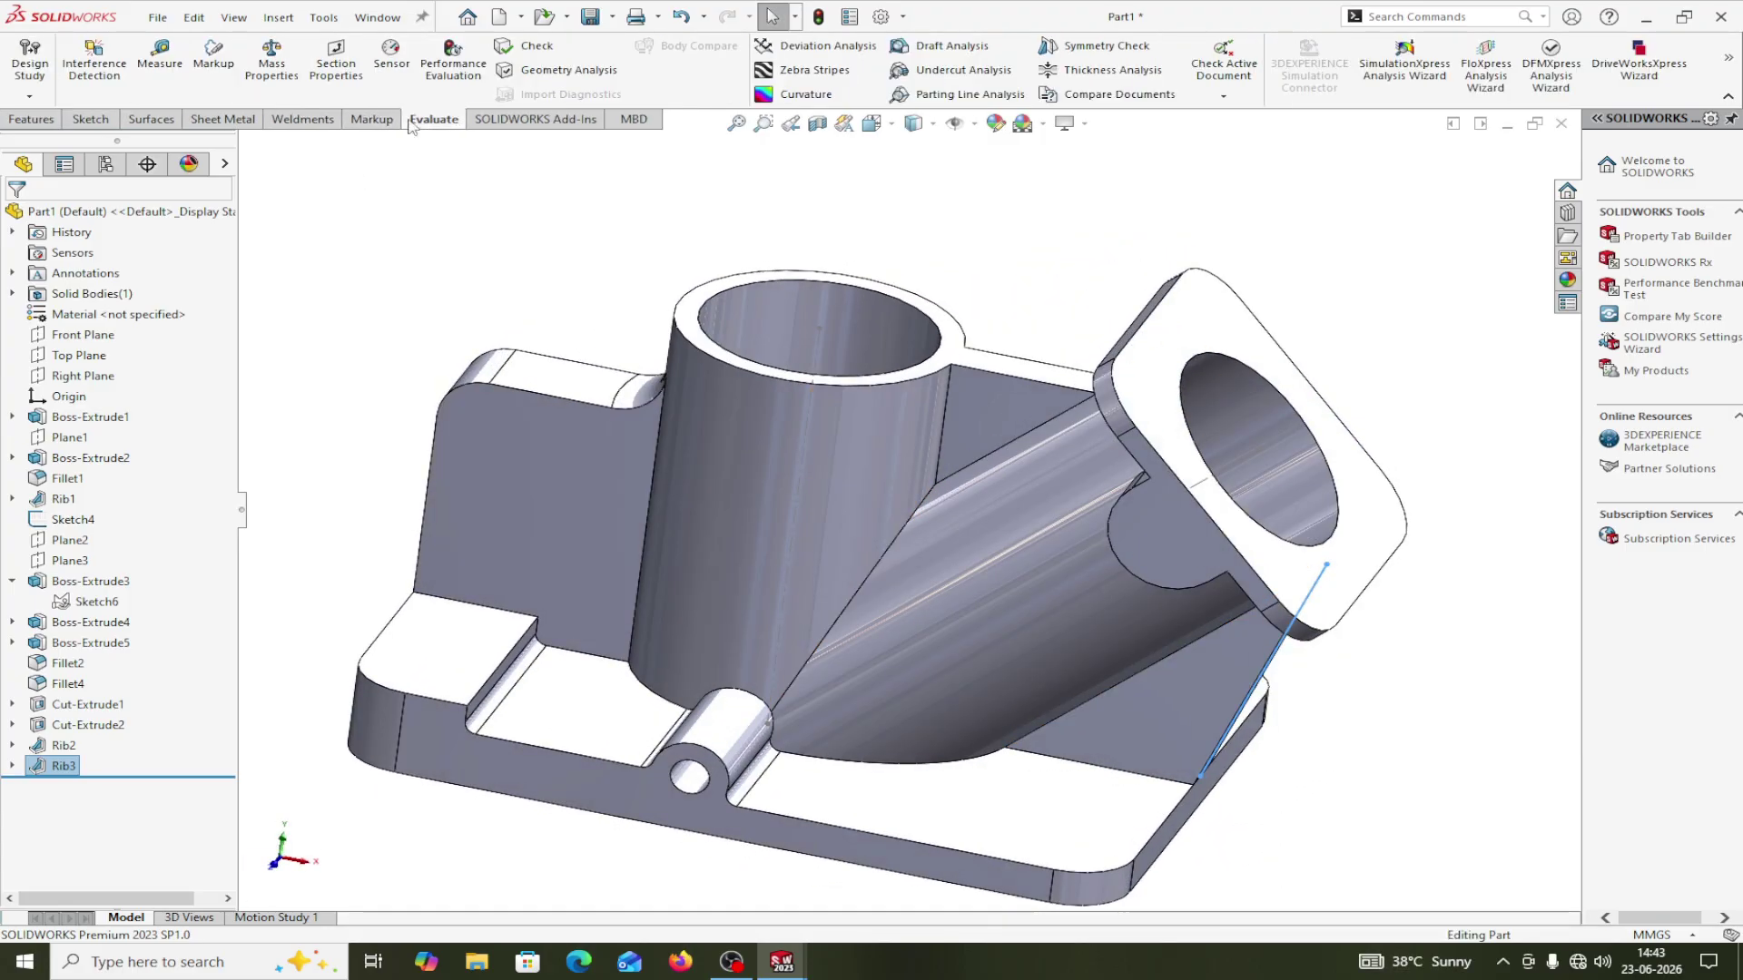
left_click(176, 69)
left_click(1027, 399)
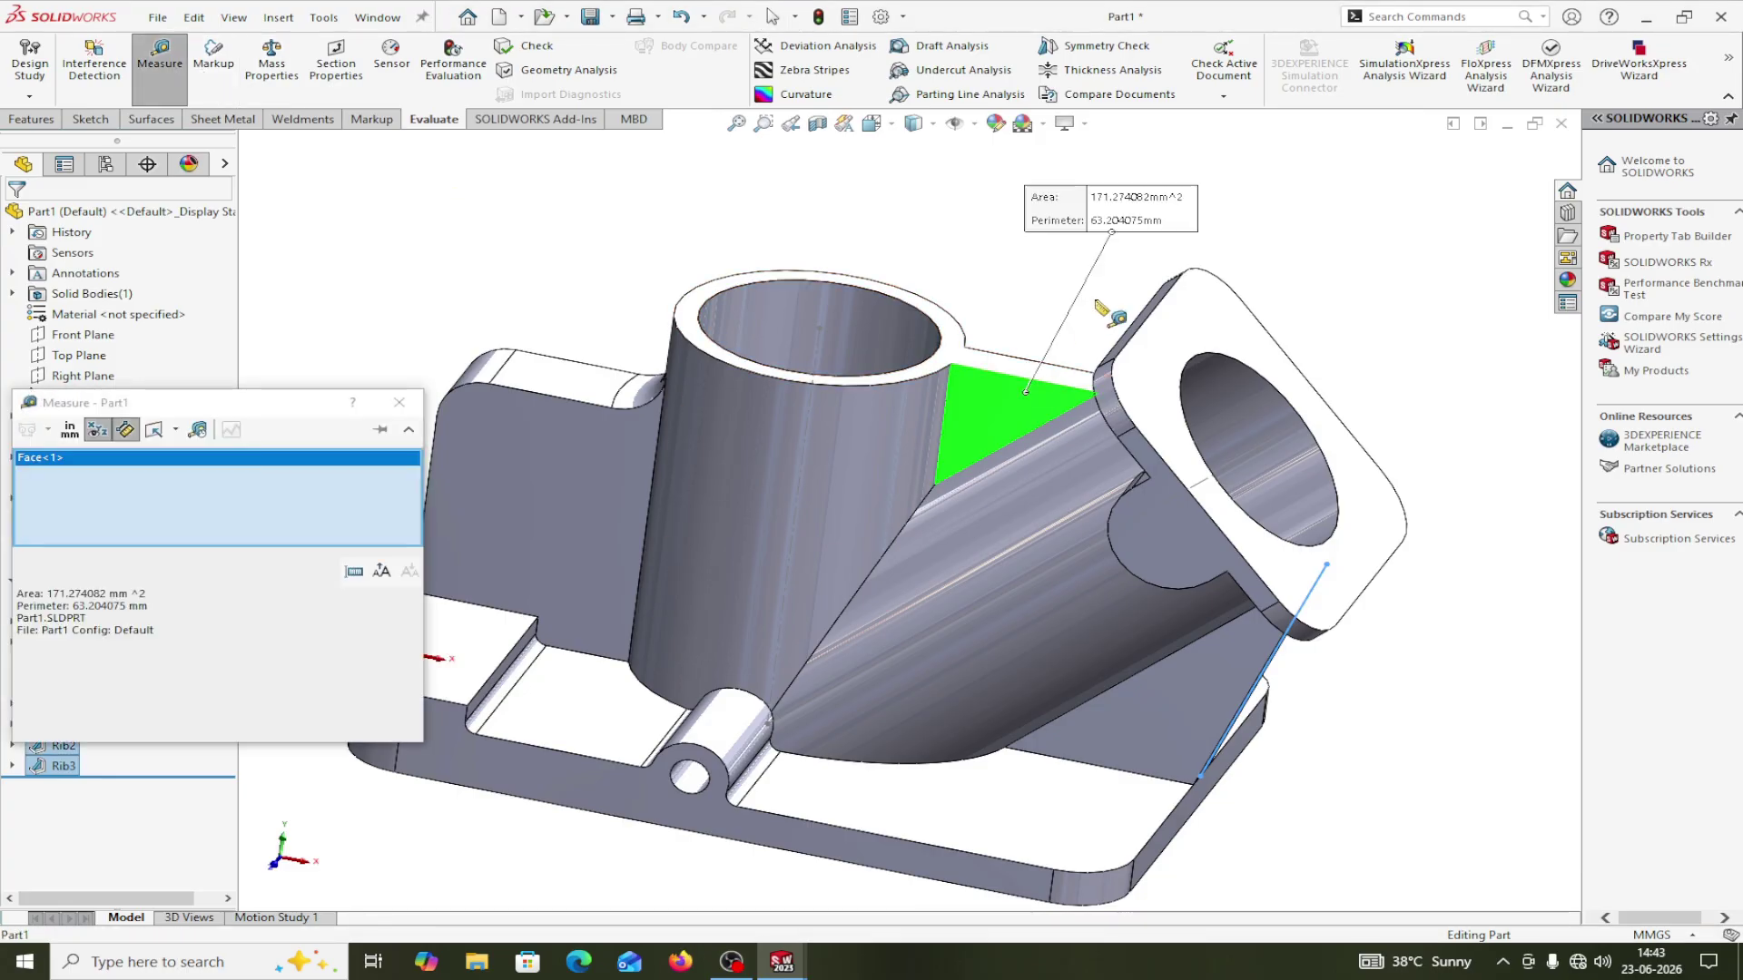
middle_click_drag(1113, 296, 853, 522)
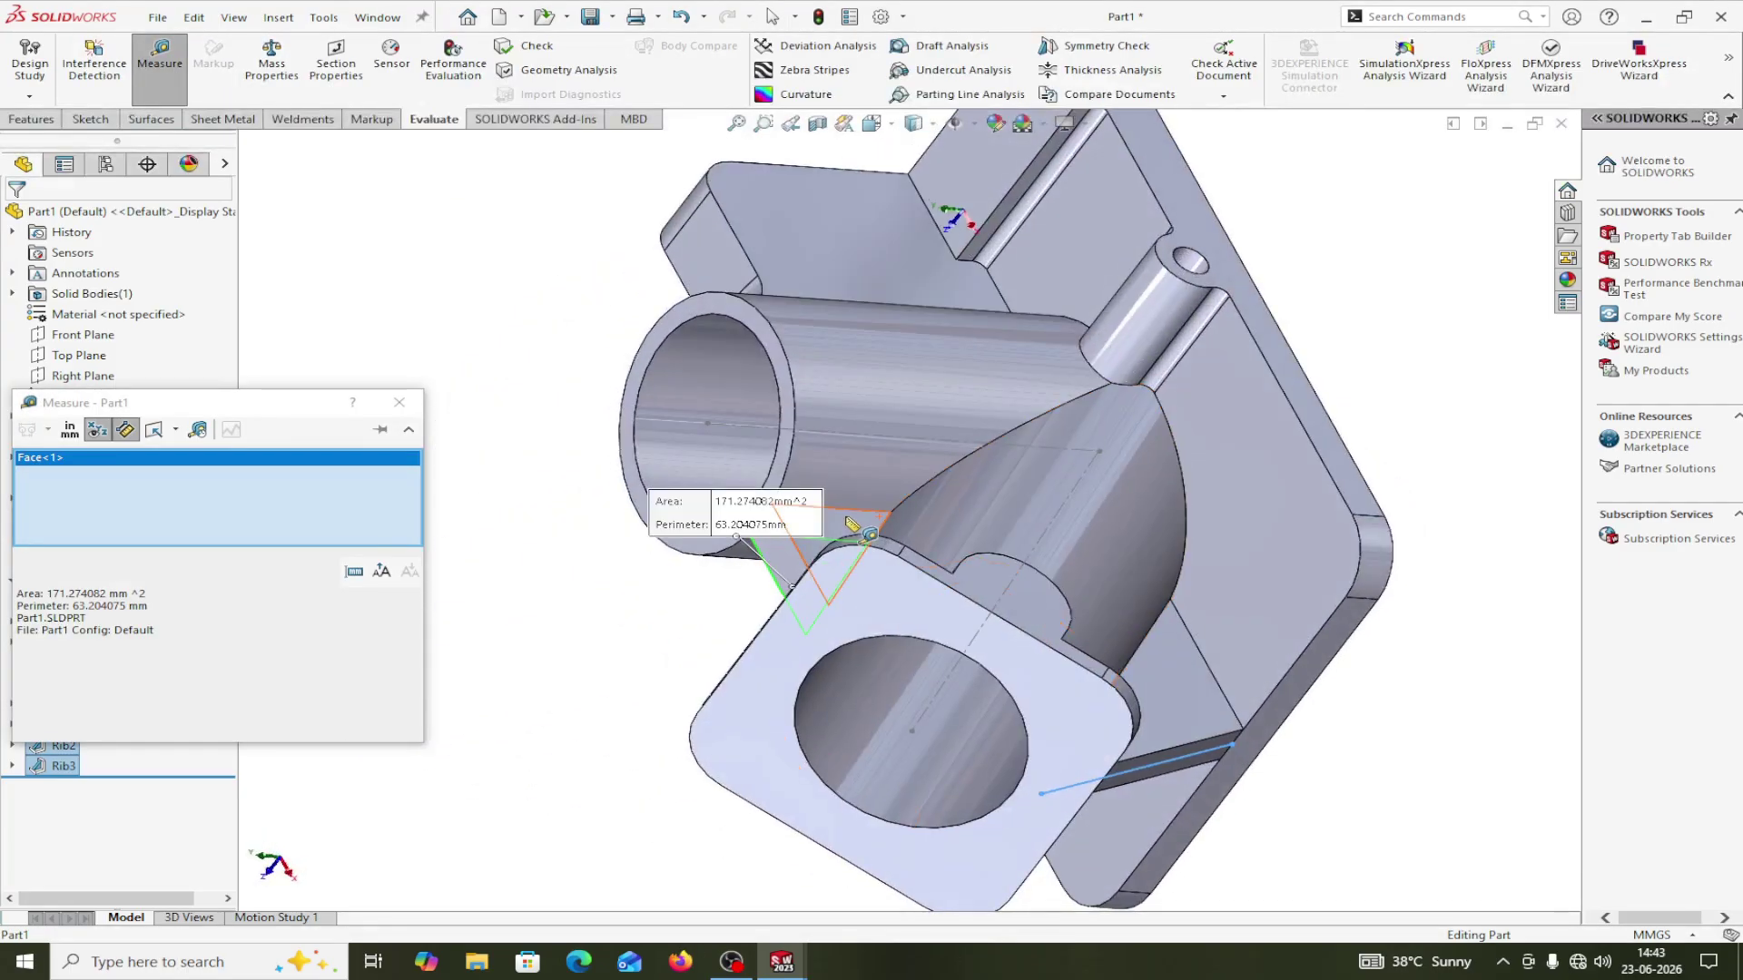
left_click(852, 519)
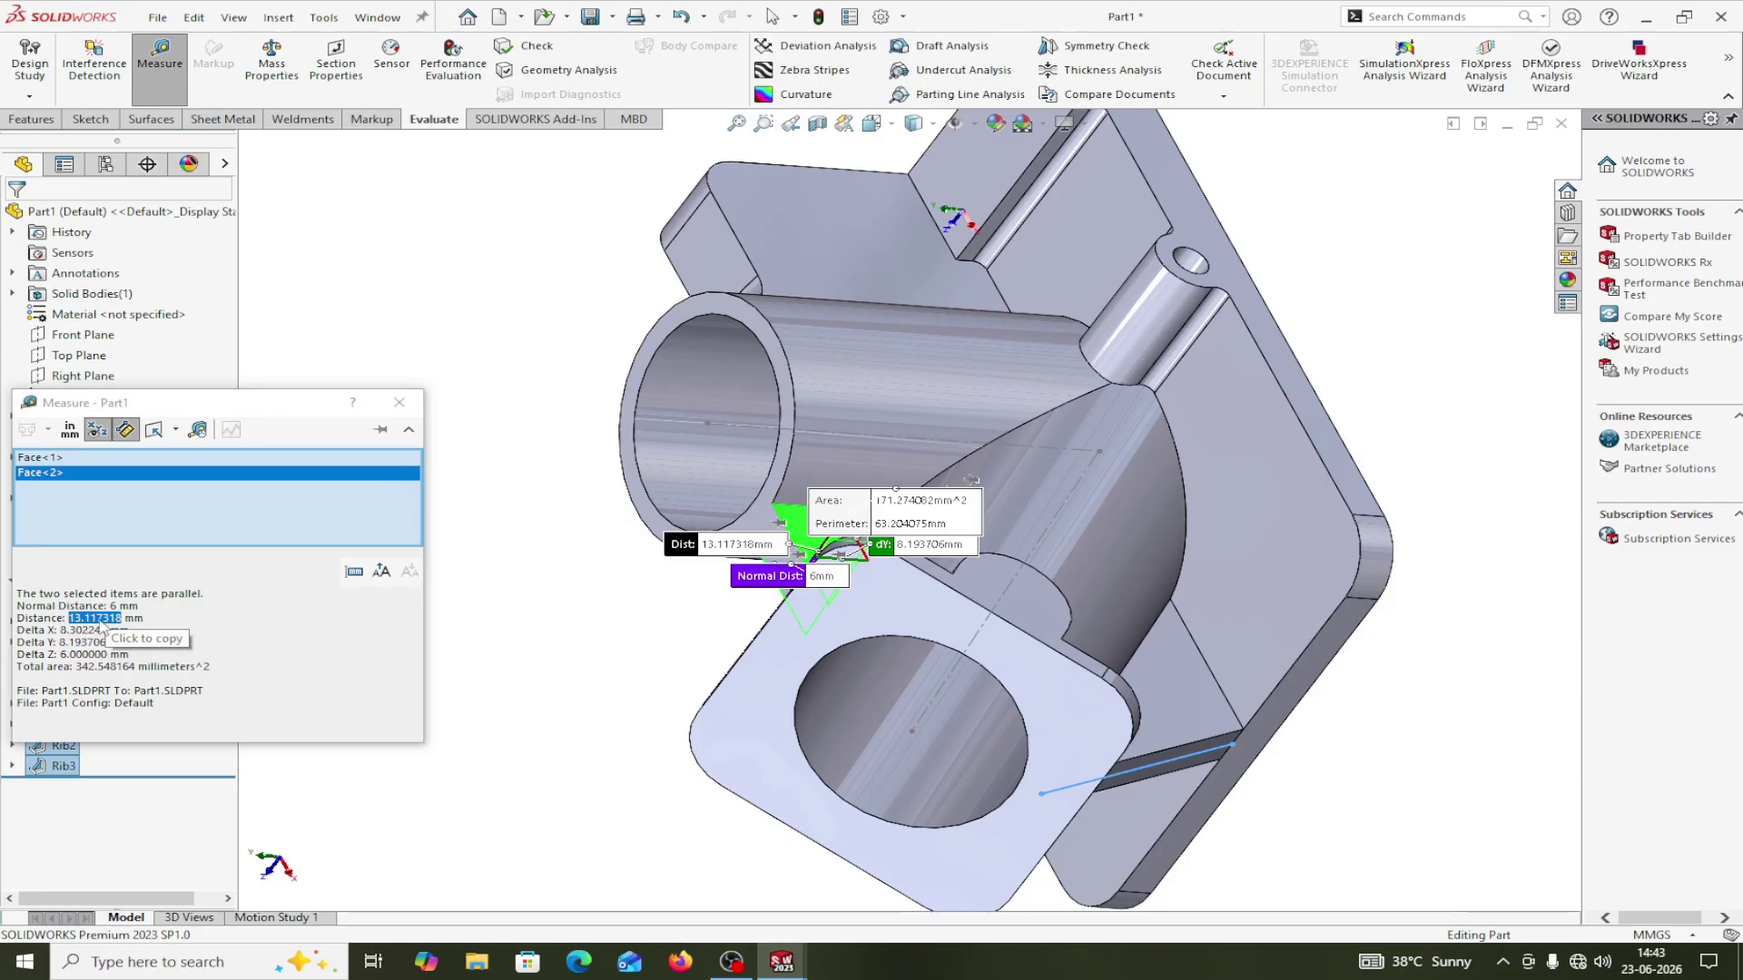
left_click(399, 403)
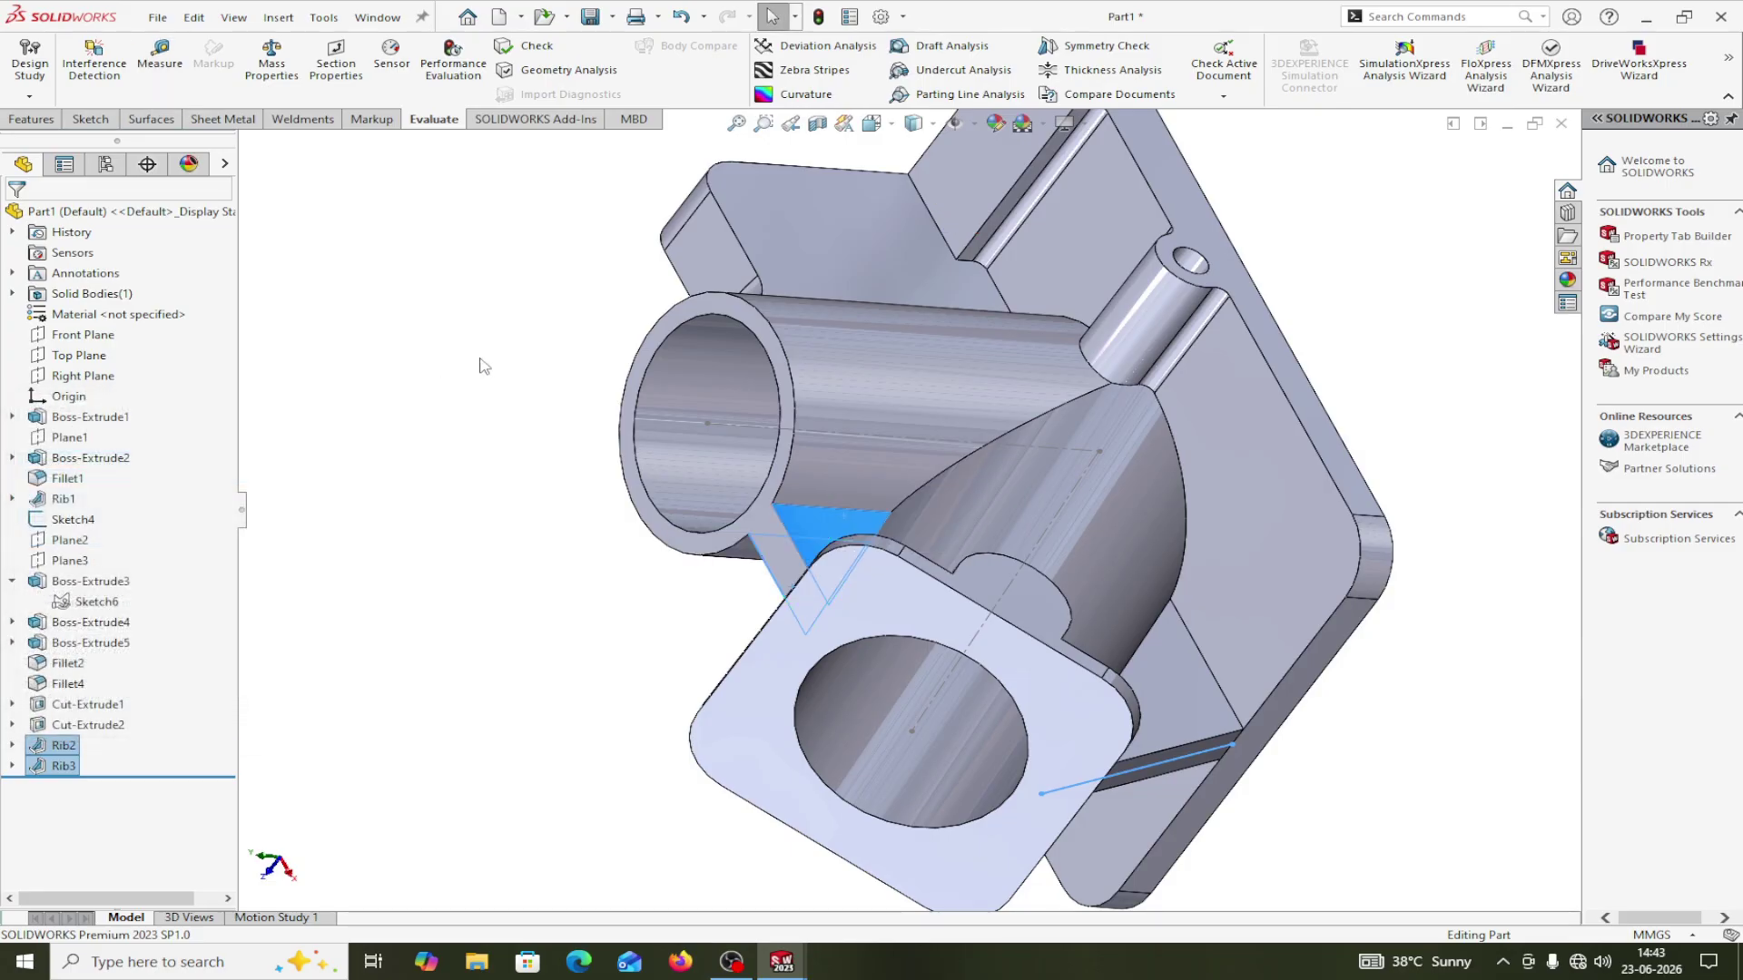
middle_click_drag(482, 367, 658, 295)
scroll(880, 518, "up", 3)
middle_click_drag(1265, 736, 1312, 625)
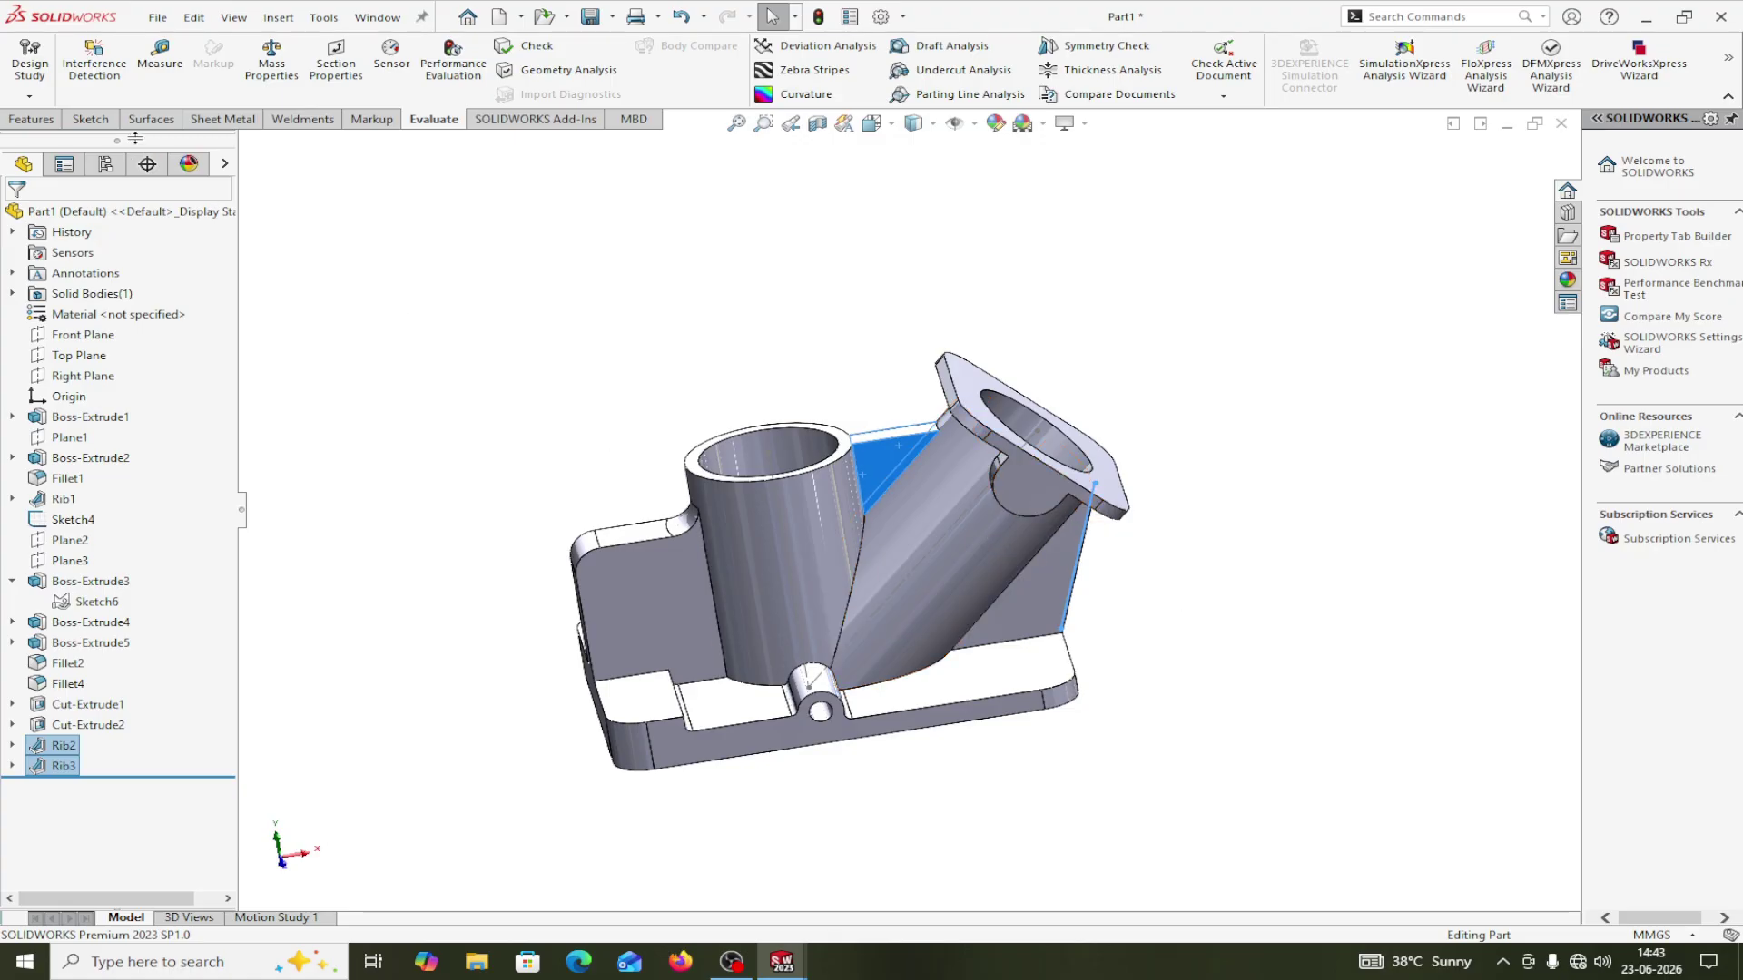
left_click(37, 119)
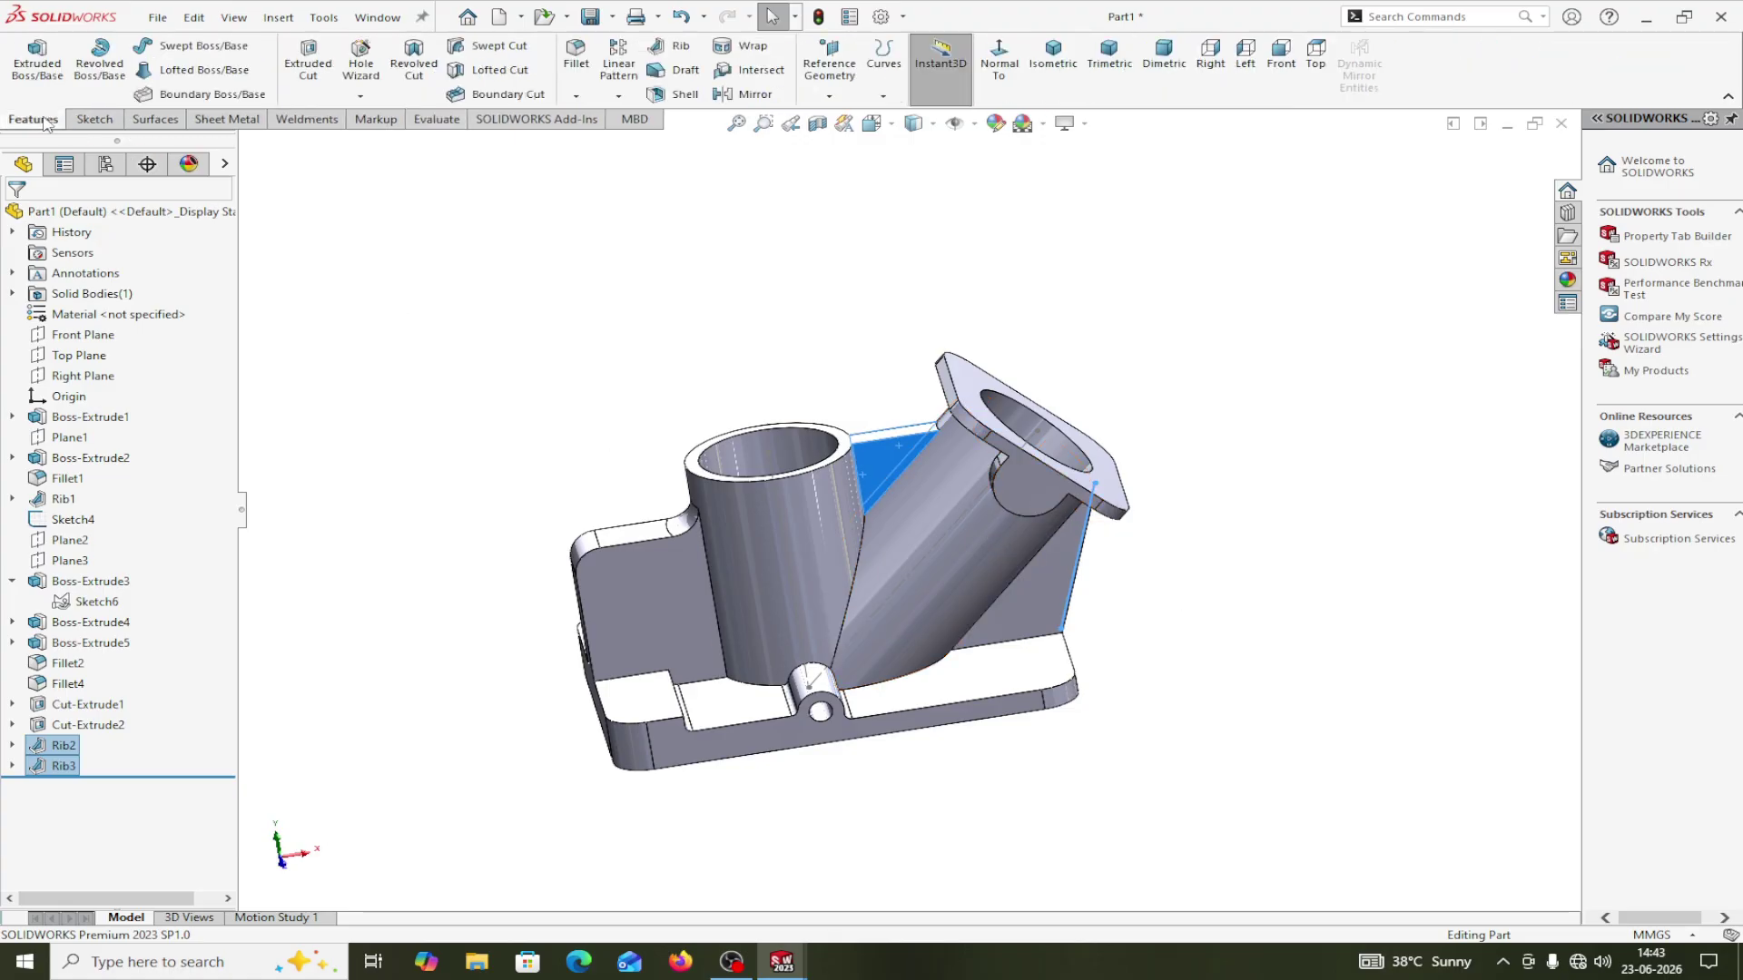
left_click(354, 97)
left_click(380, 116)
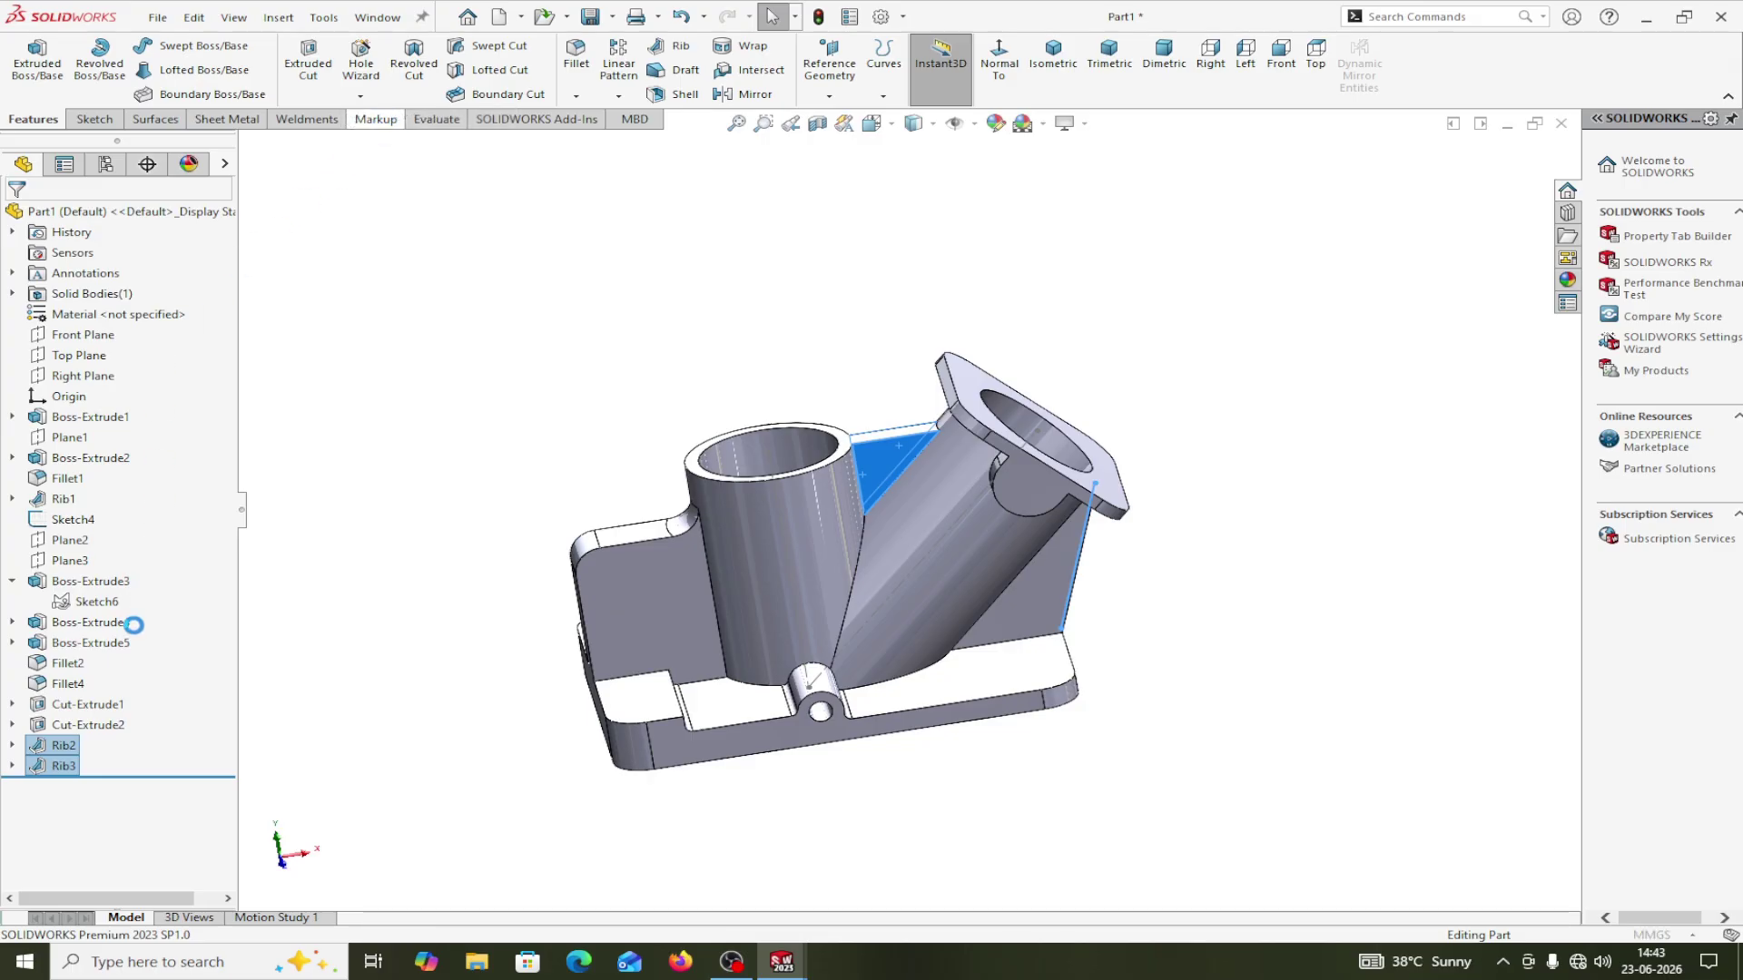
left_click(156, 416)
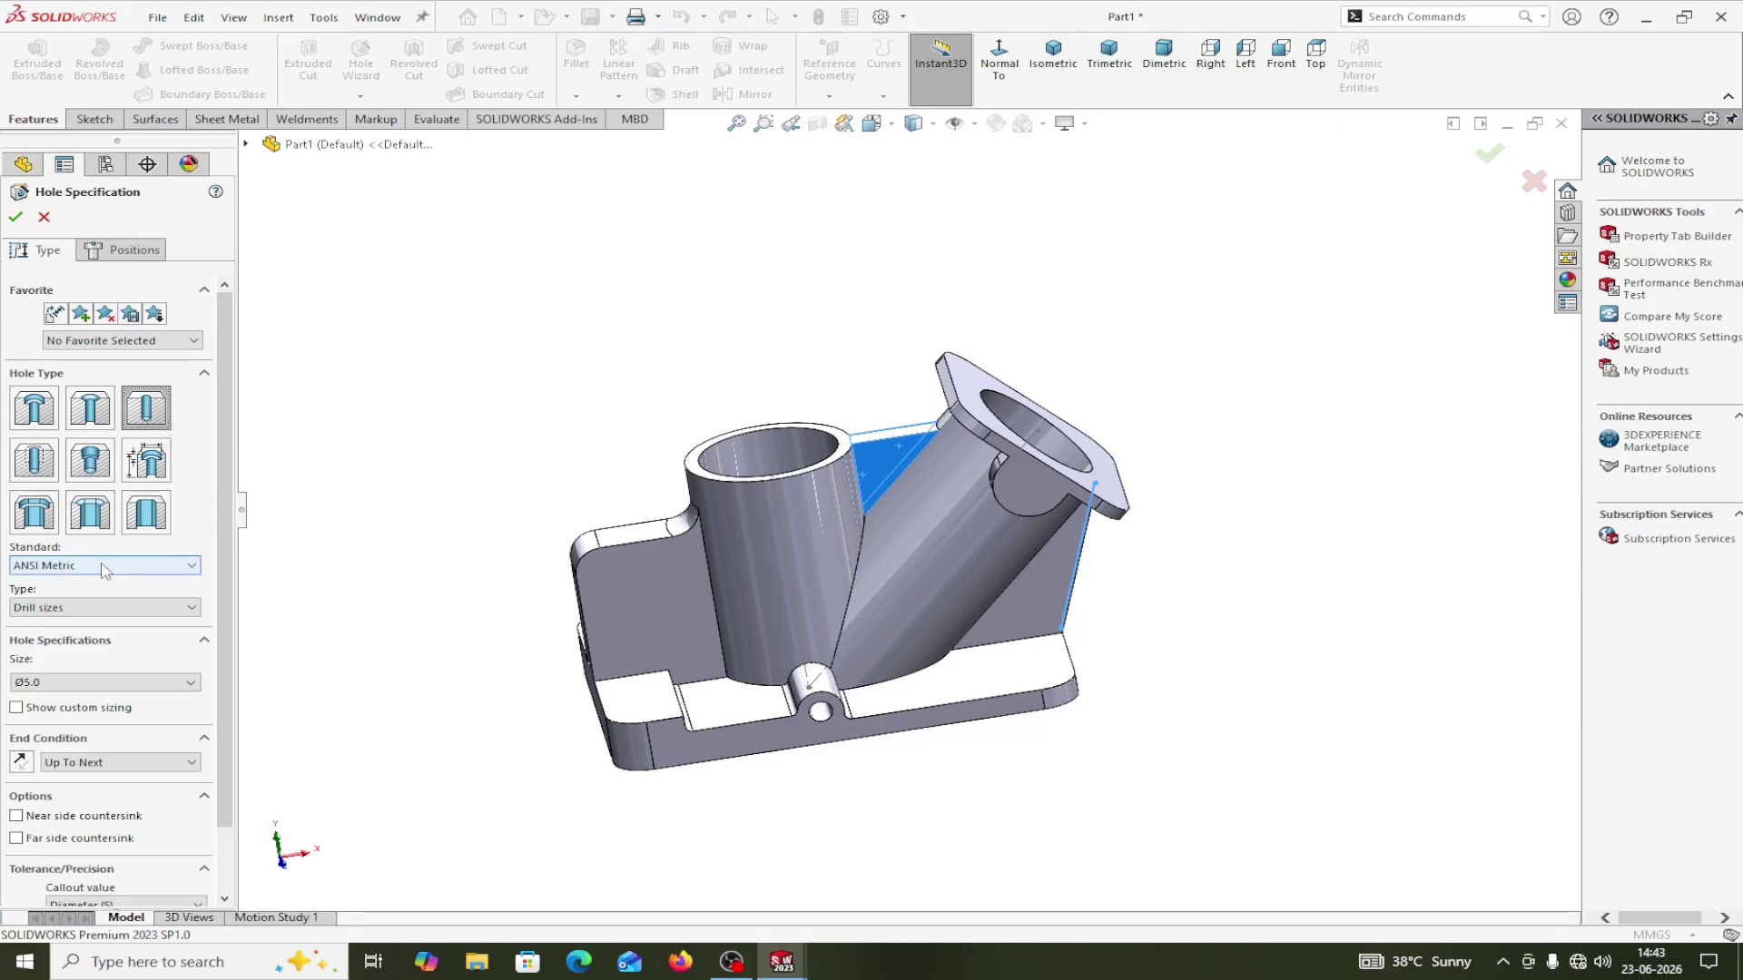
left_click(145, 572)
left_click(87, 575)
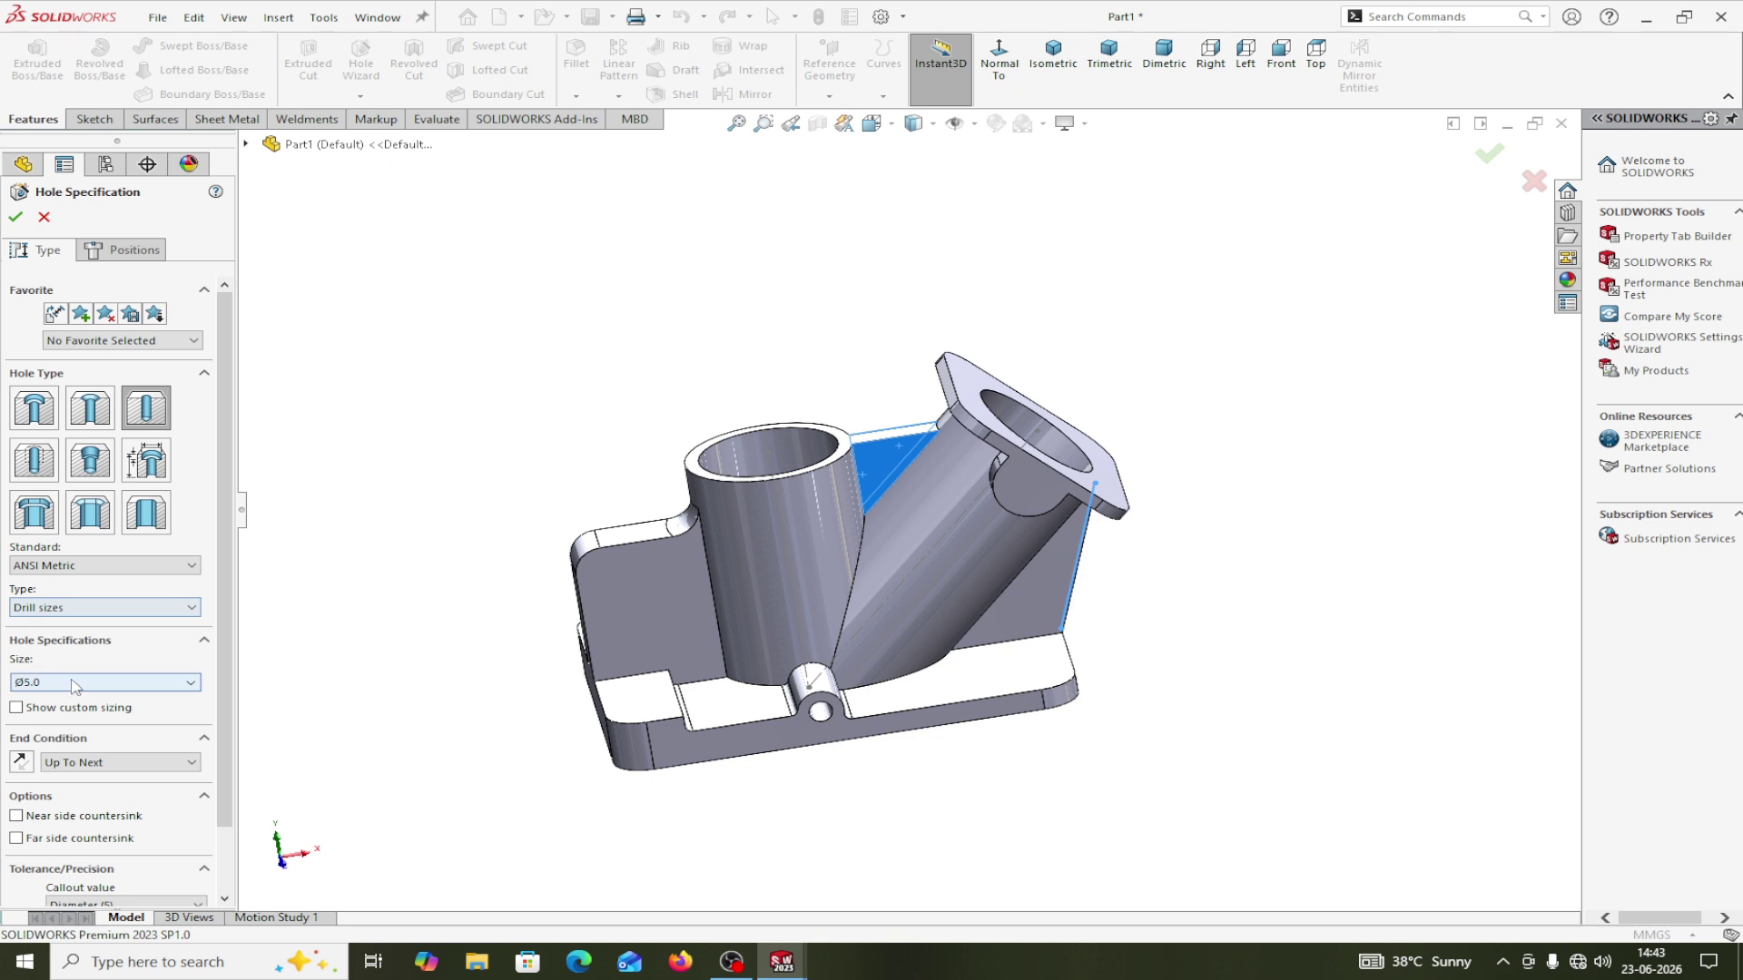
left_click_drag(219, 661, 216, 747)
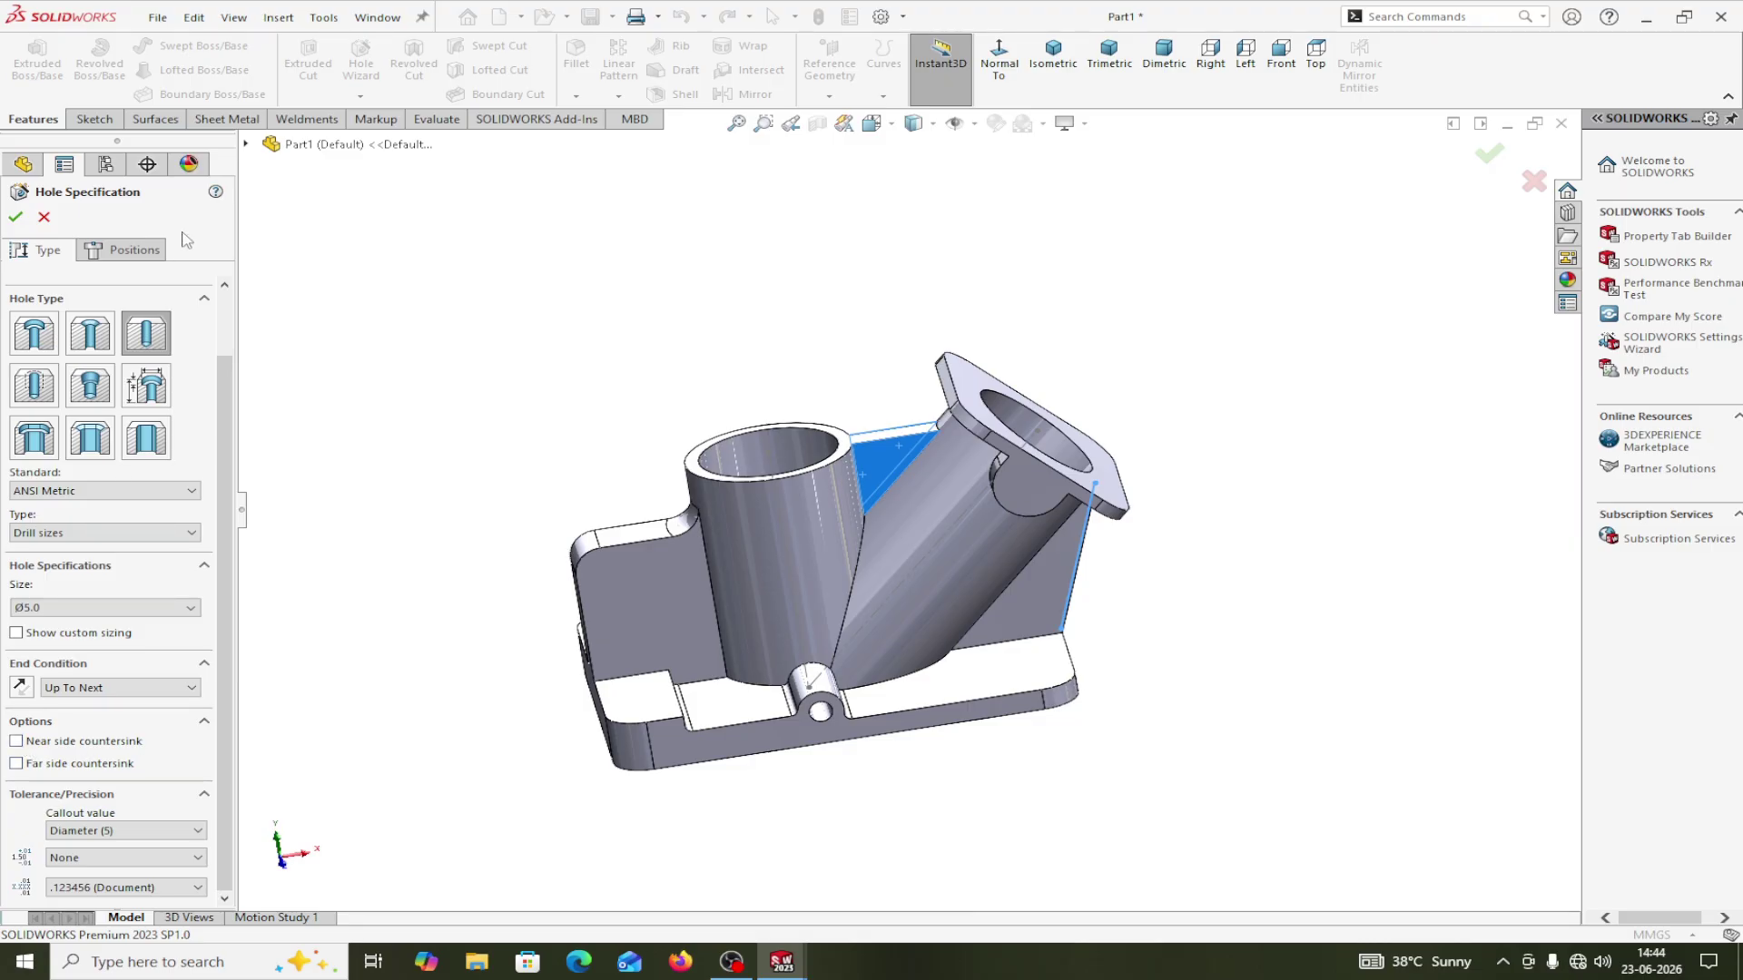
left_click(152, 252)
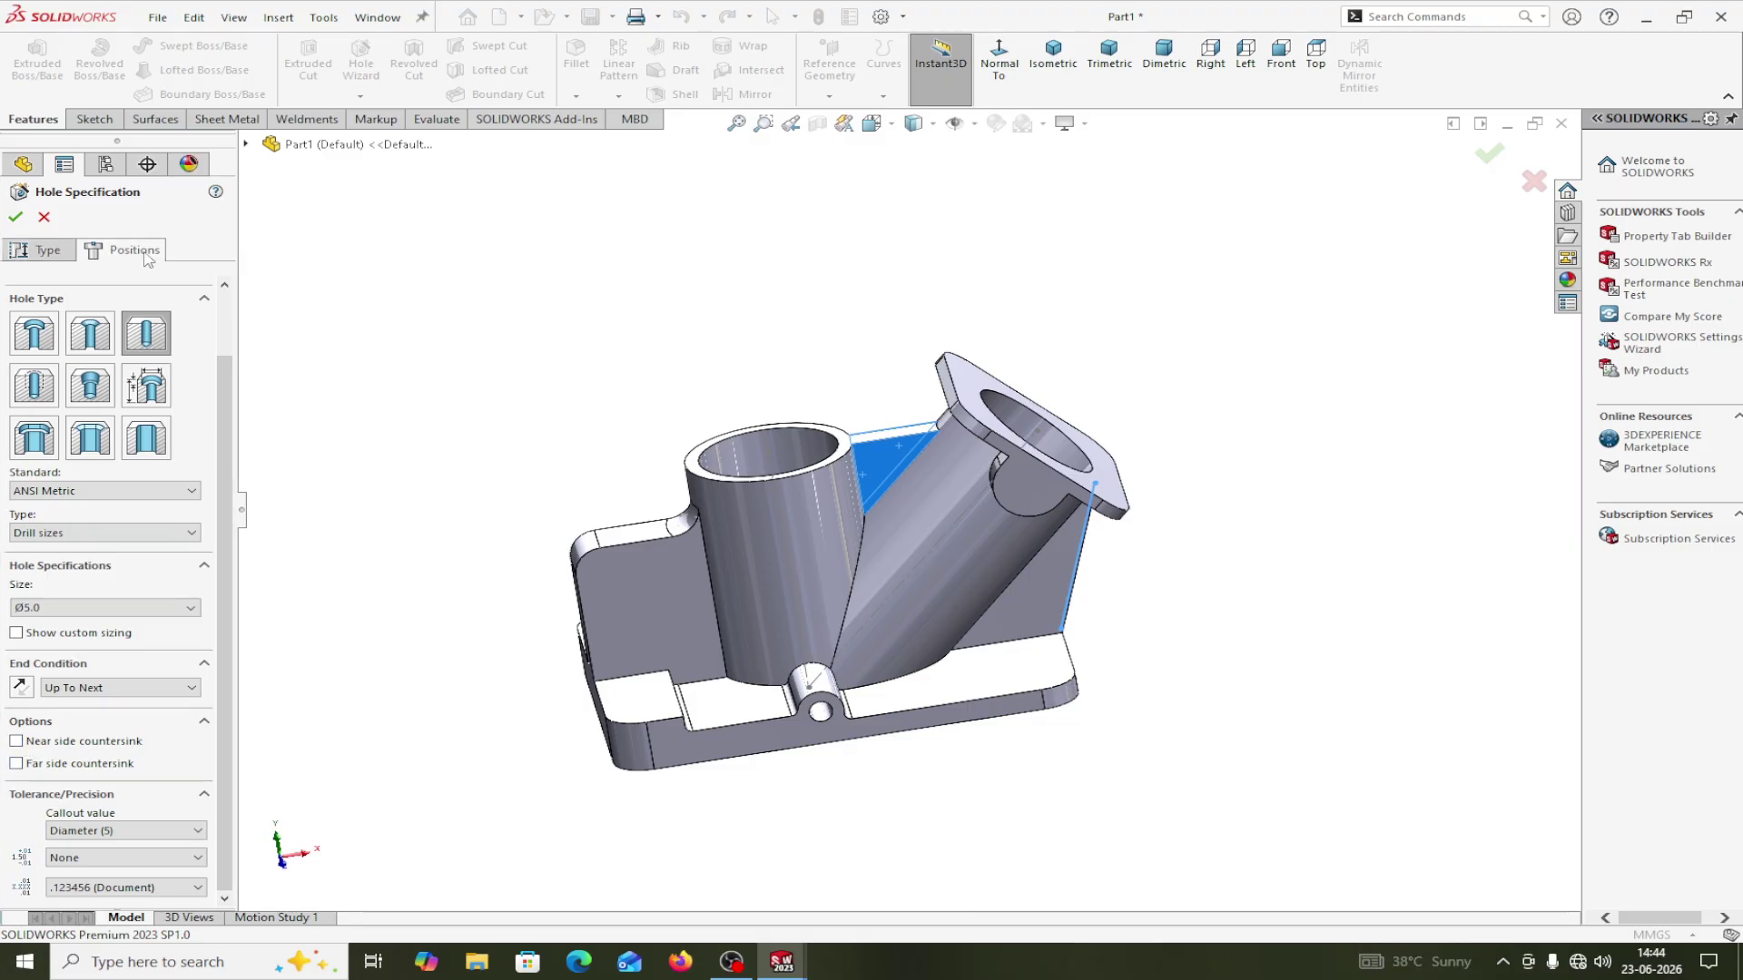
left_click(632, 696)
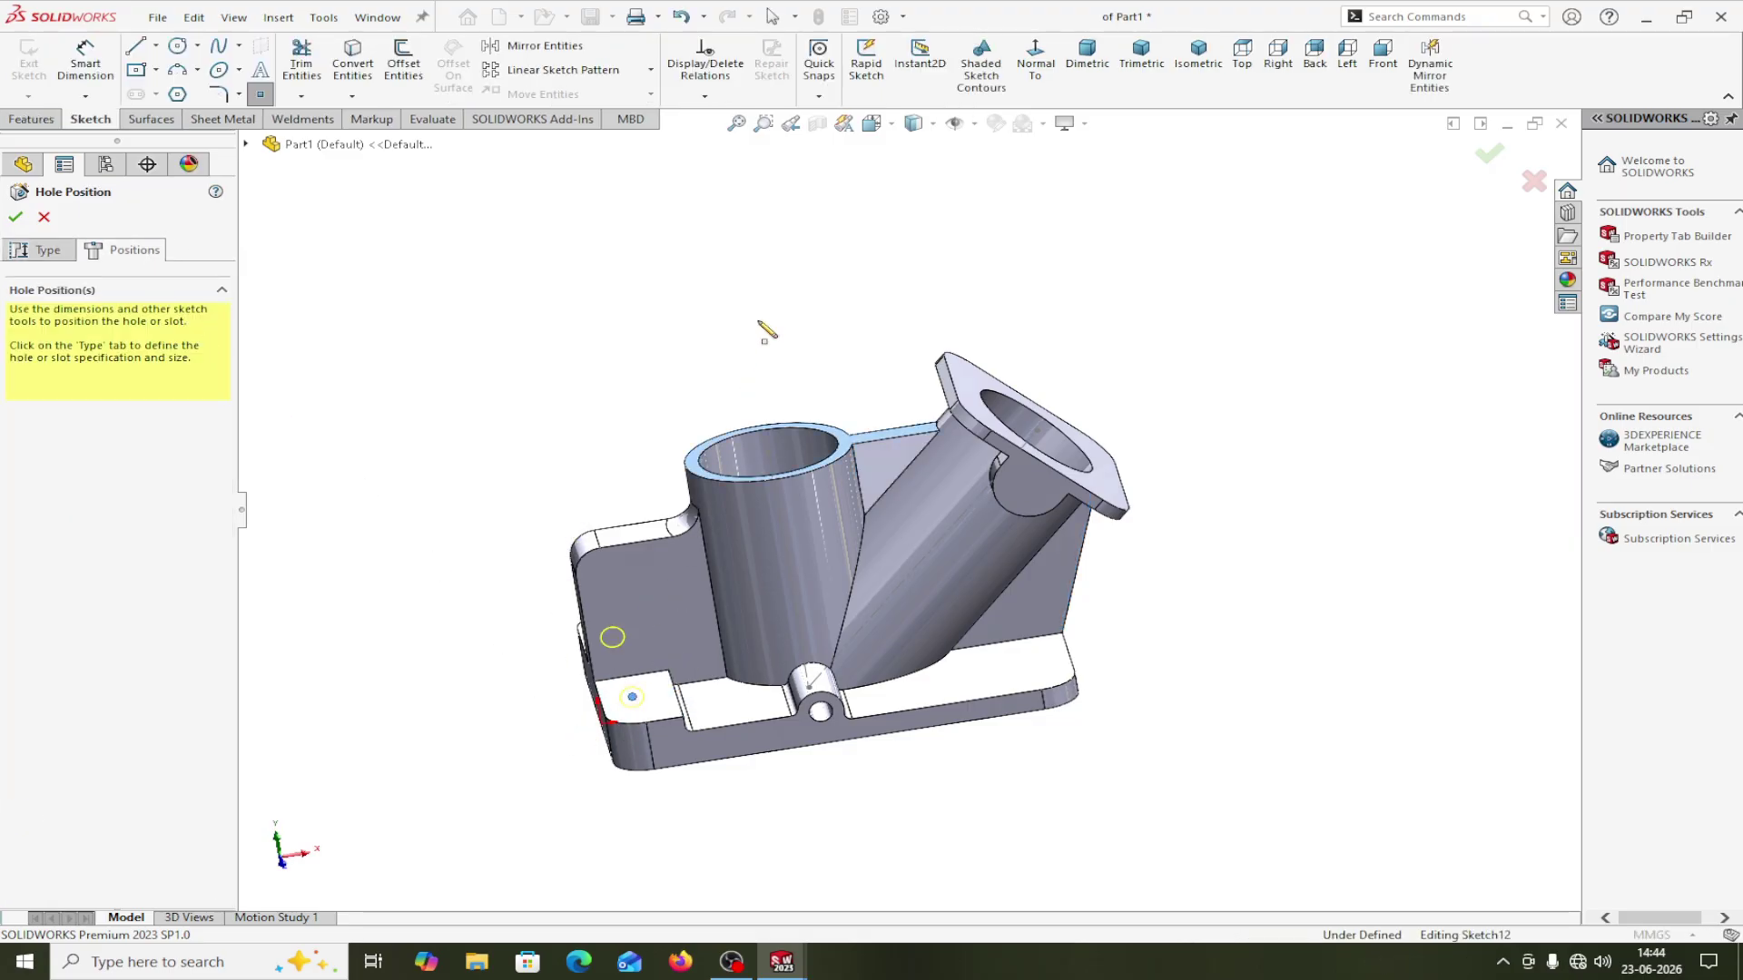
left_click(1034, 73)
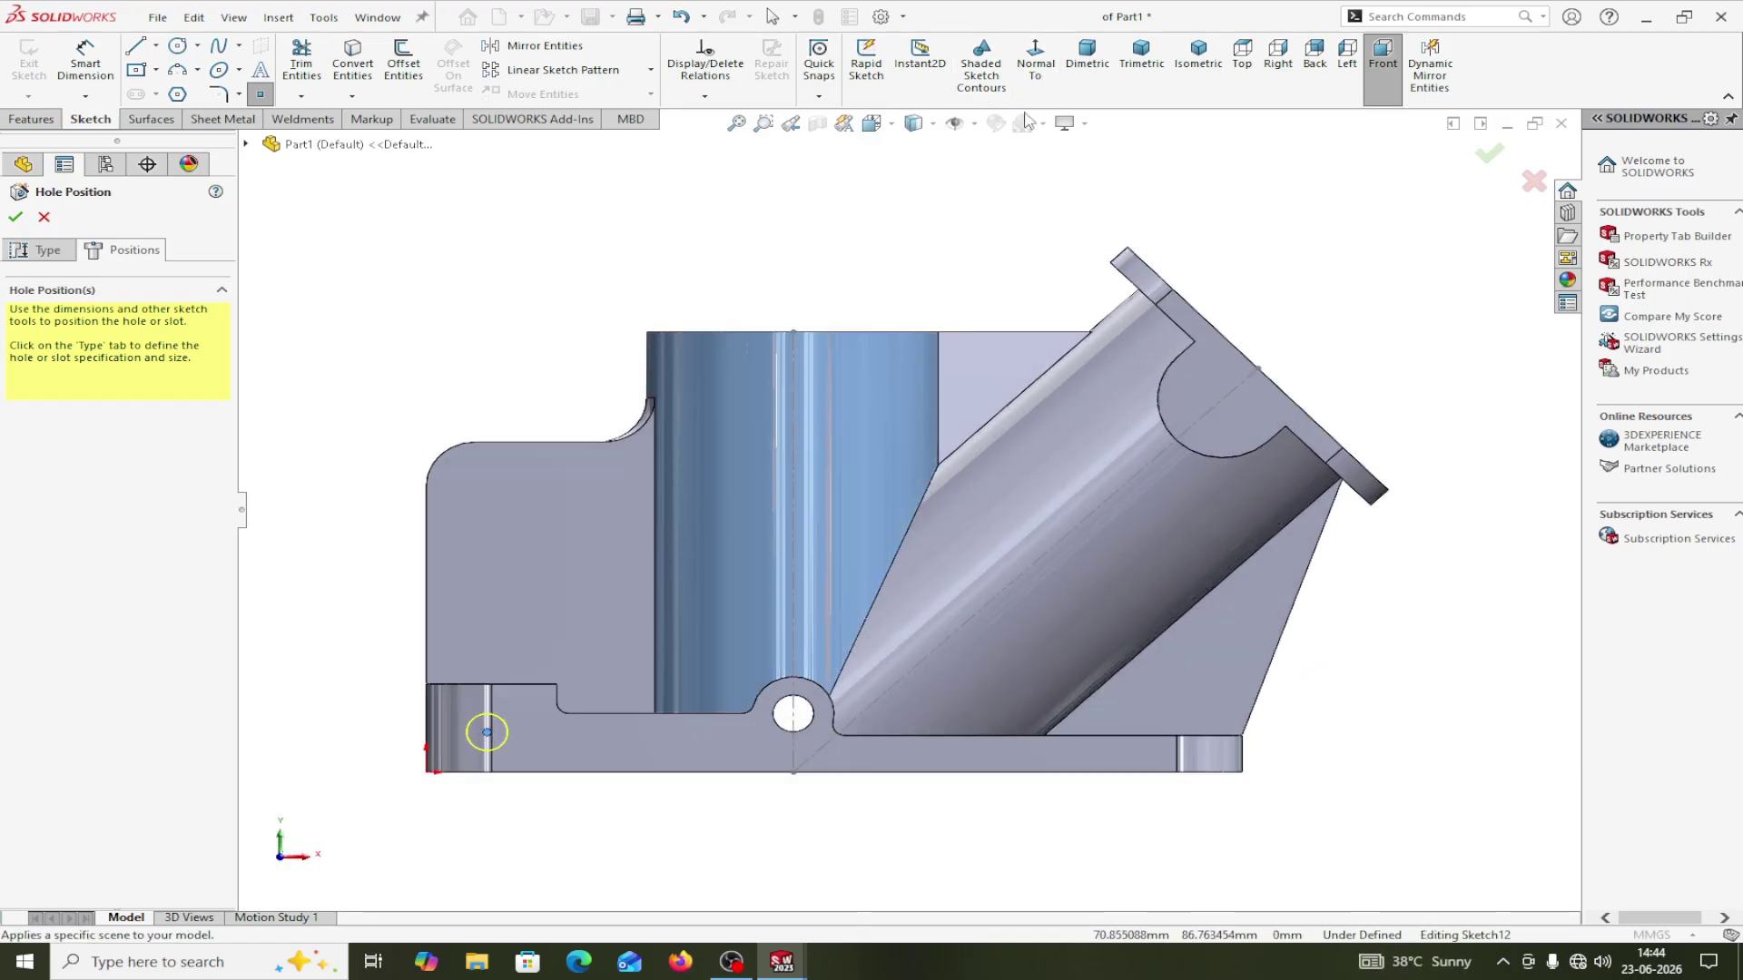
left_click(45, 217)
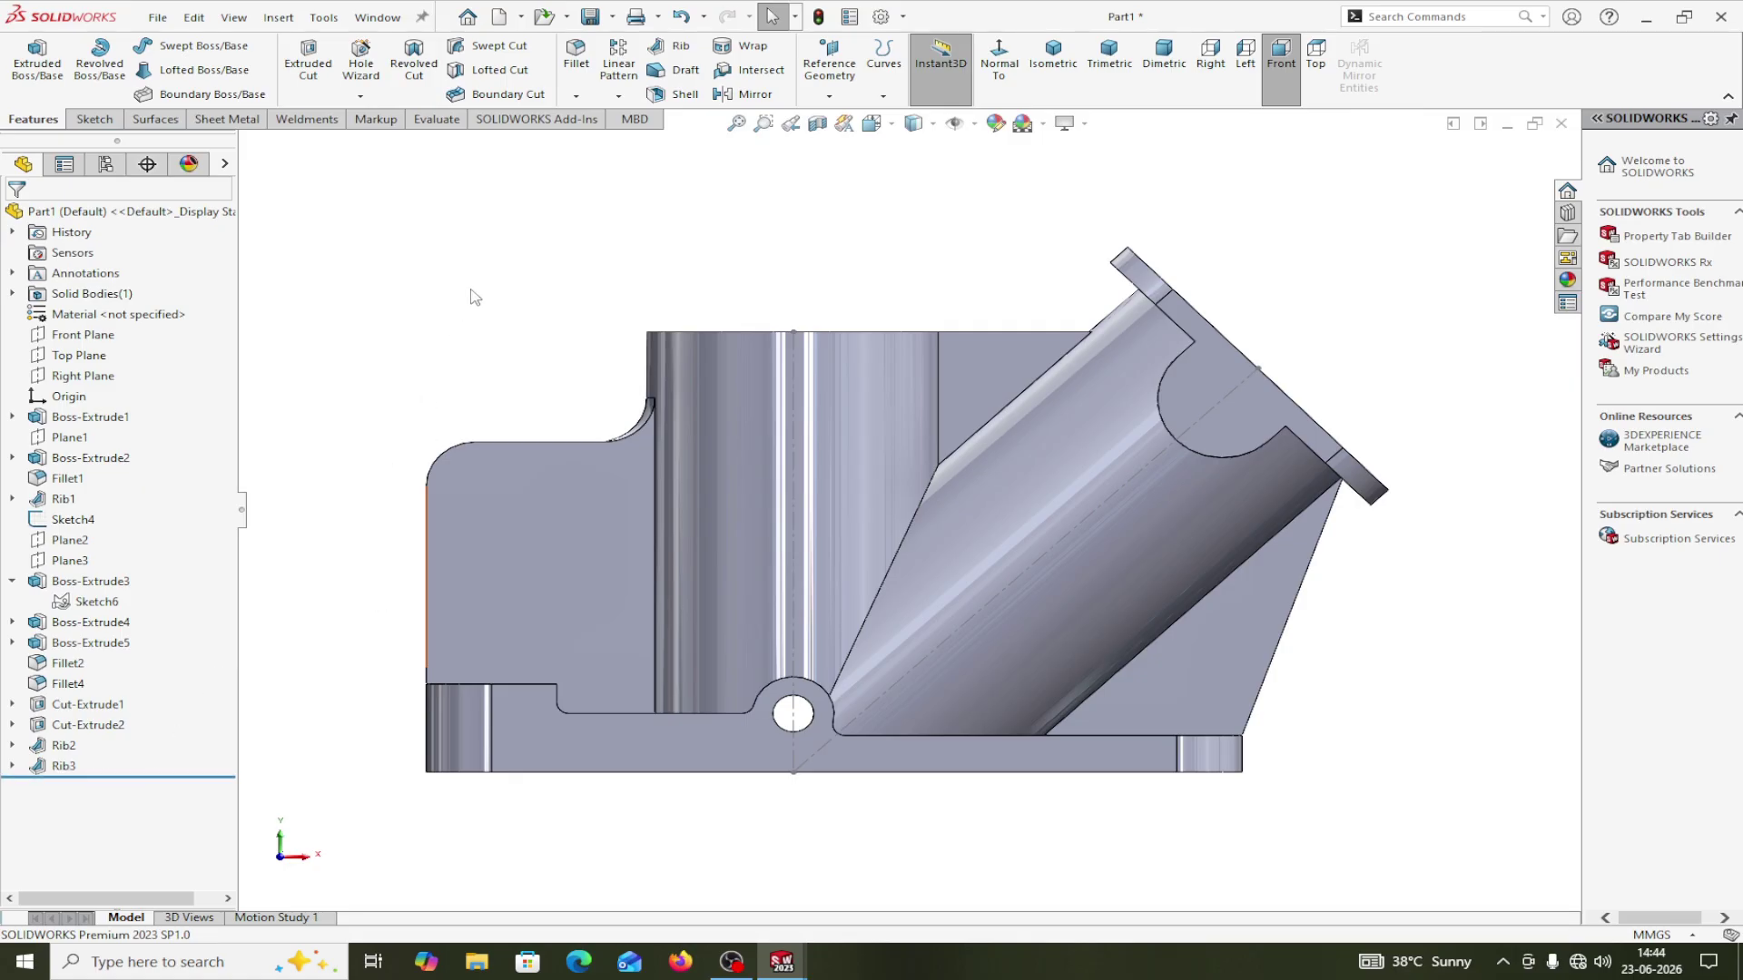
Create Ø5.0 ANSI Metric drill-size holes with the Up To Next end condition at the four corner arc centres of the base plate's top.
left_click(360, 96)
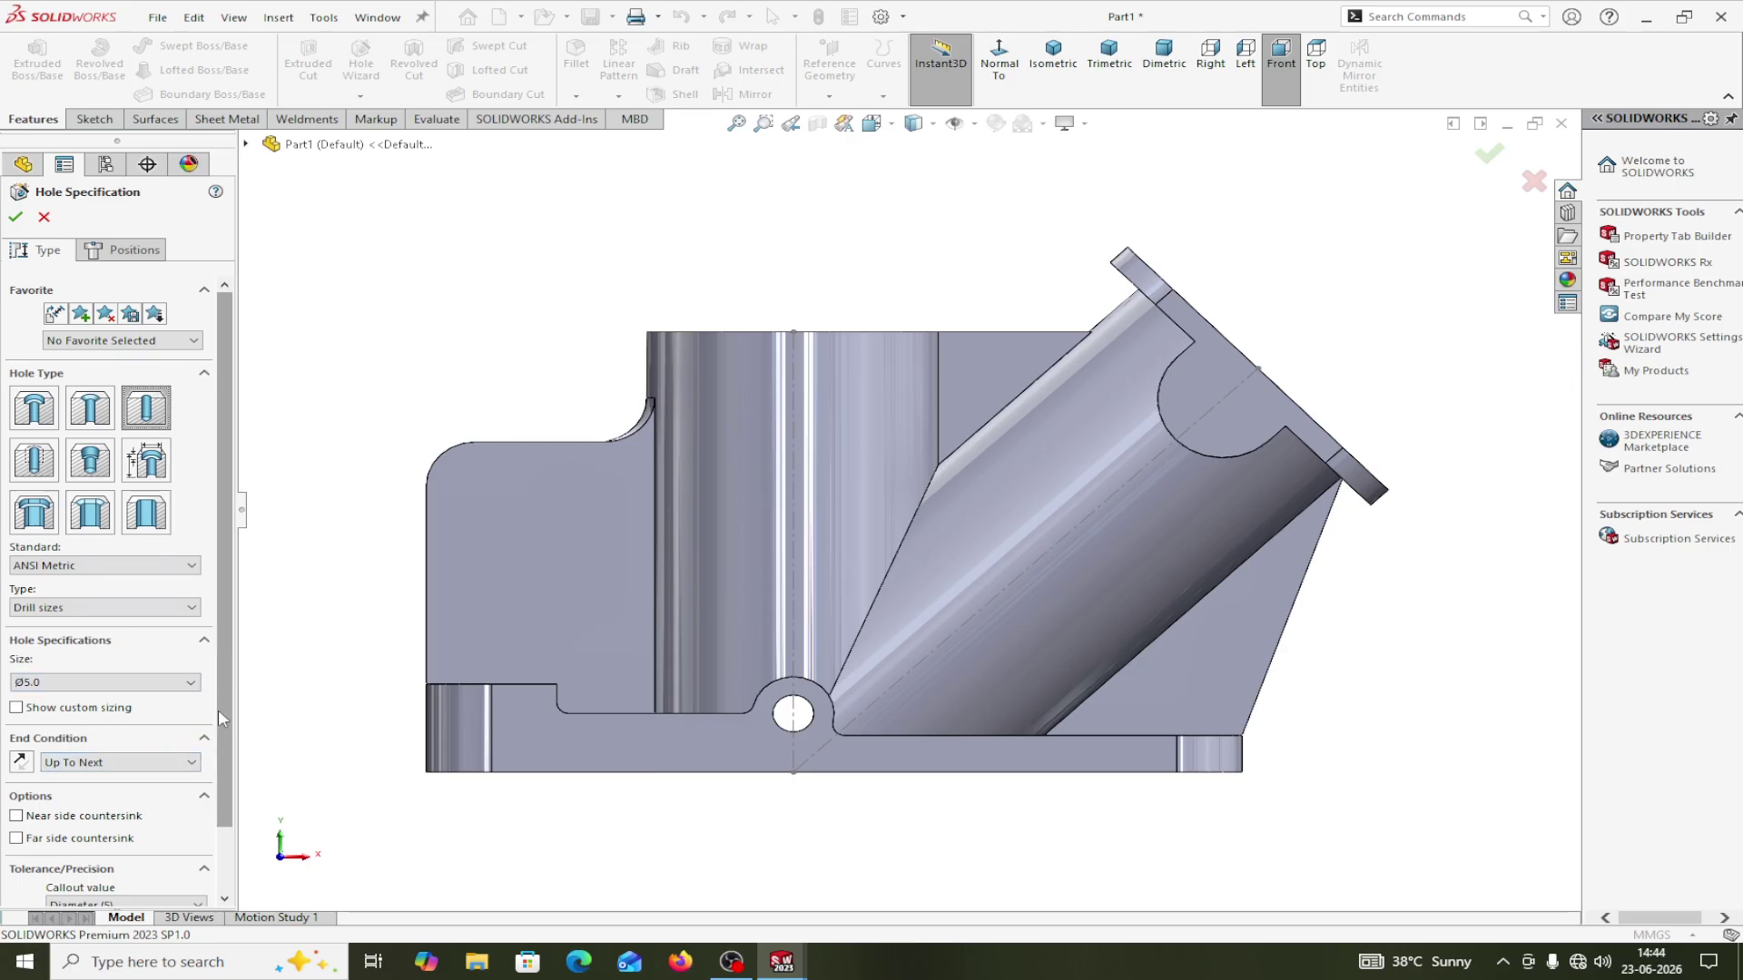
left_click(125, 250)
middle_click_drag(405, 271, 402, 445)
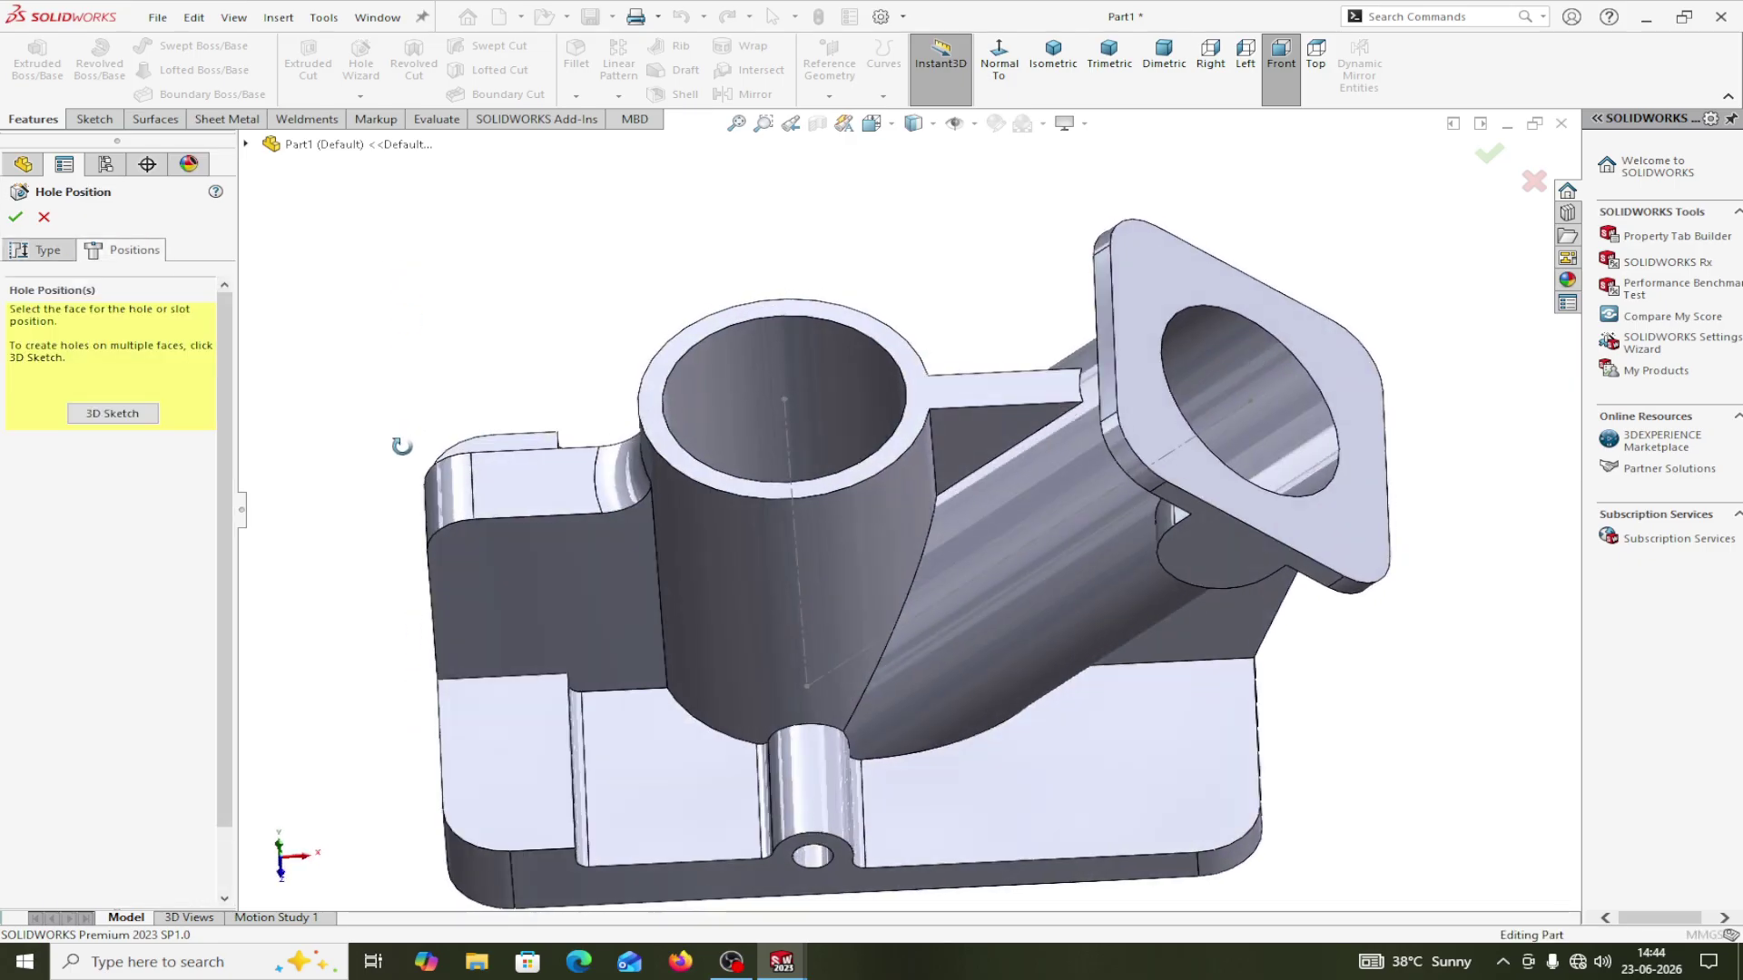
left_click(472, 726)
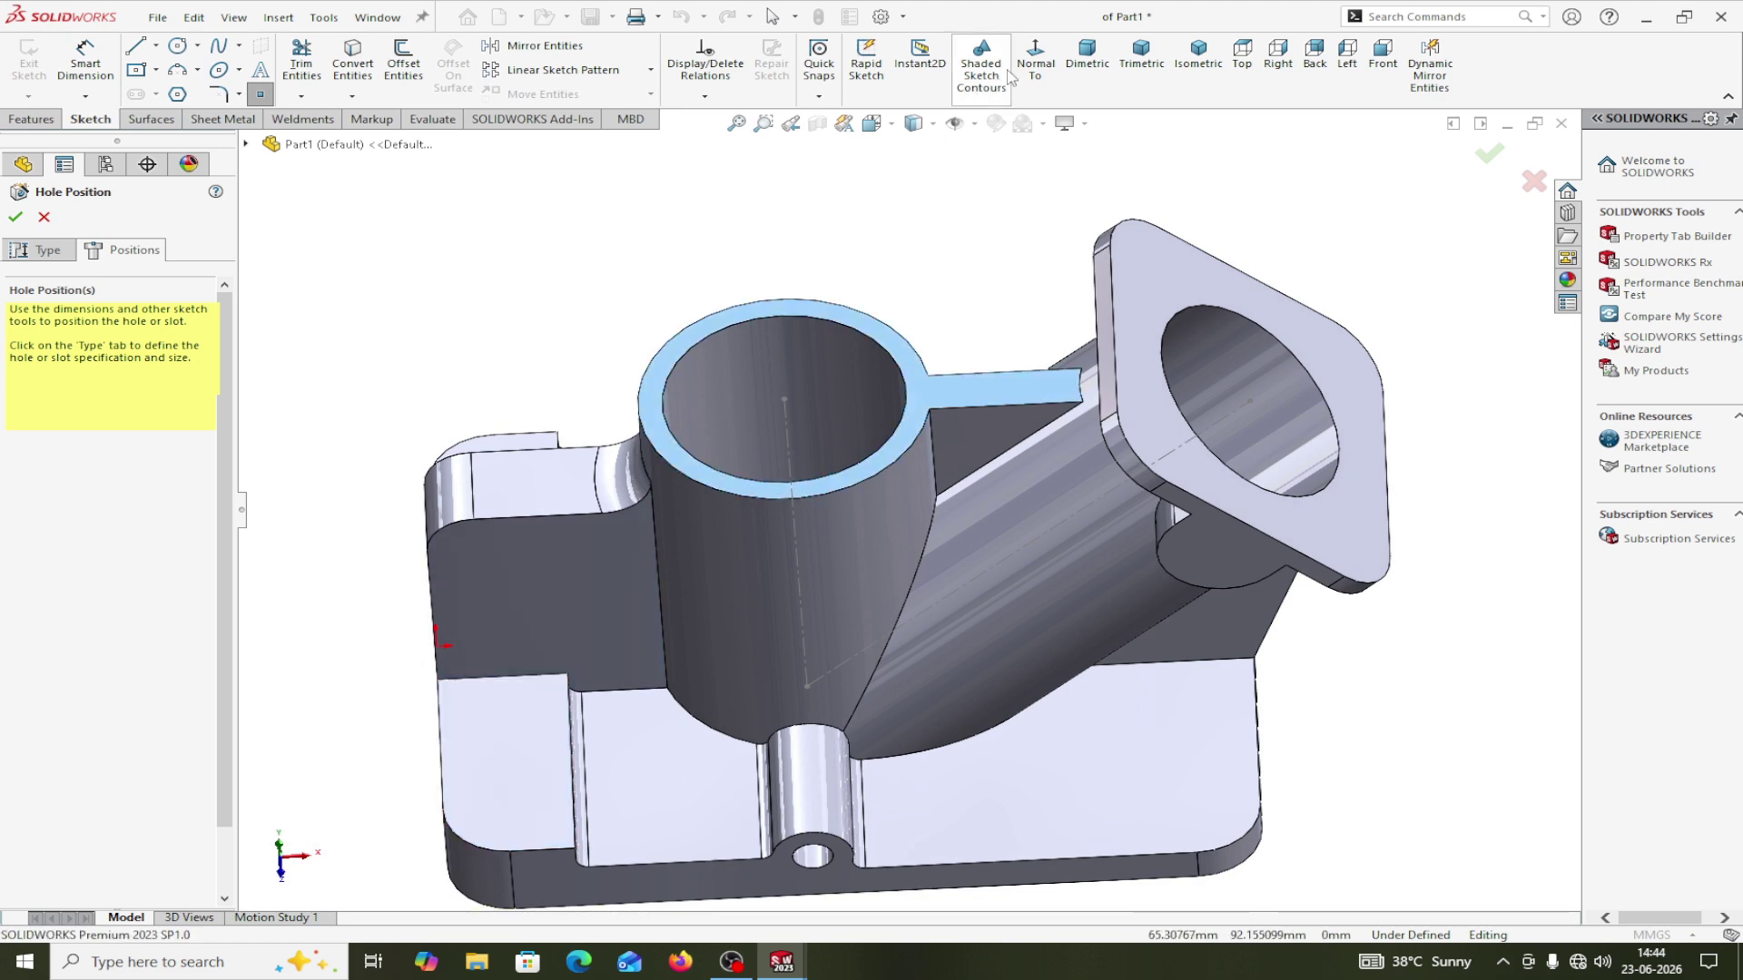
left_click(1036, 62)
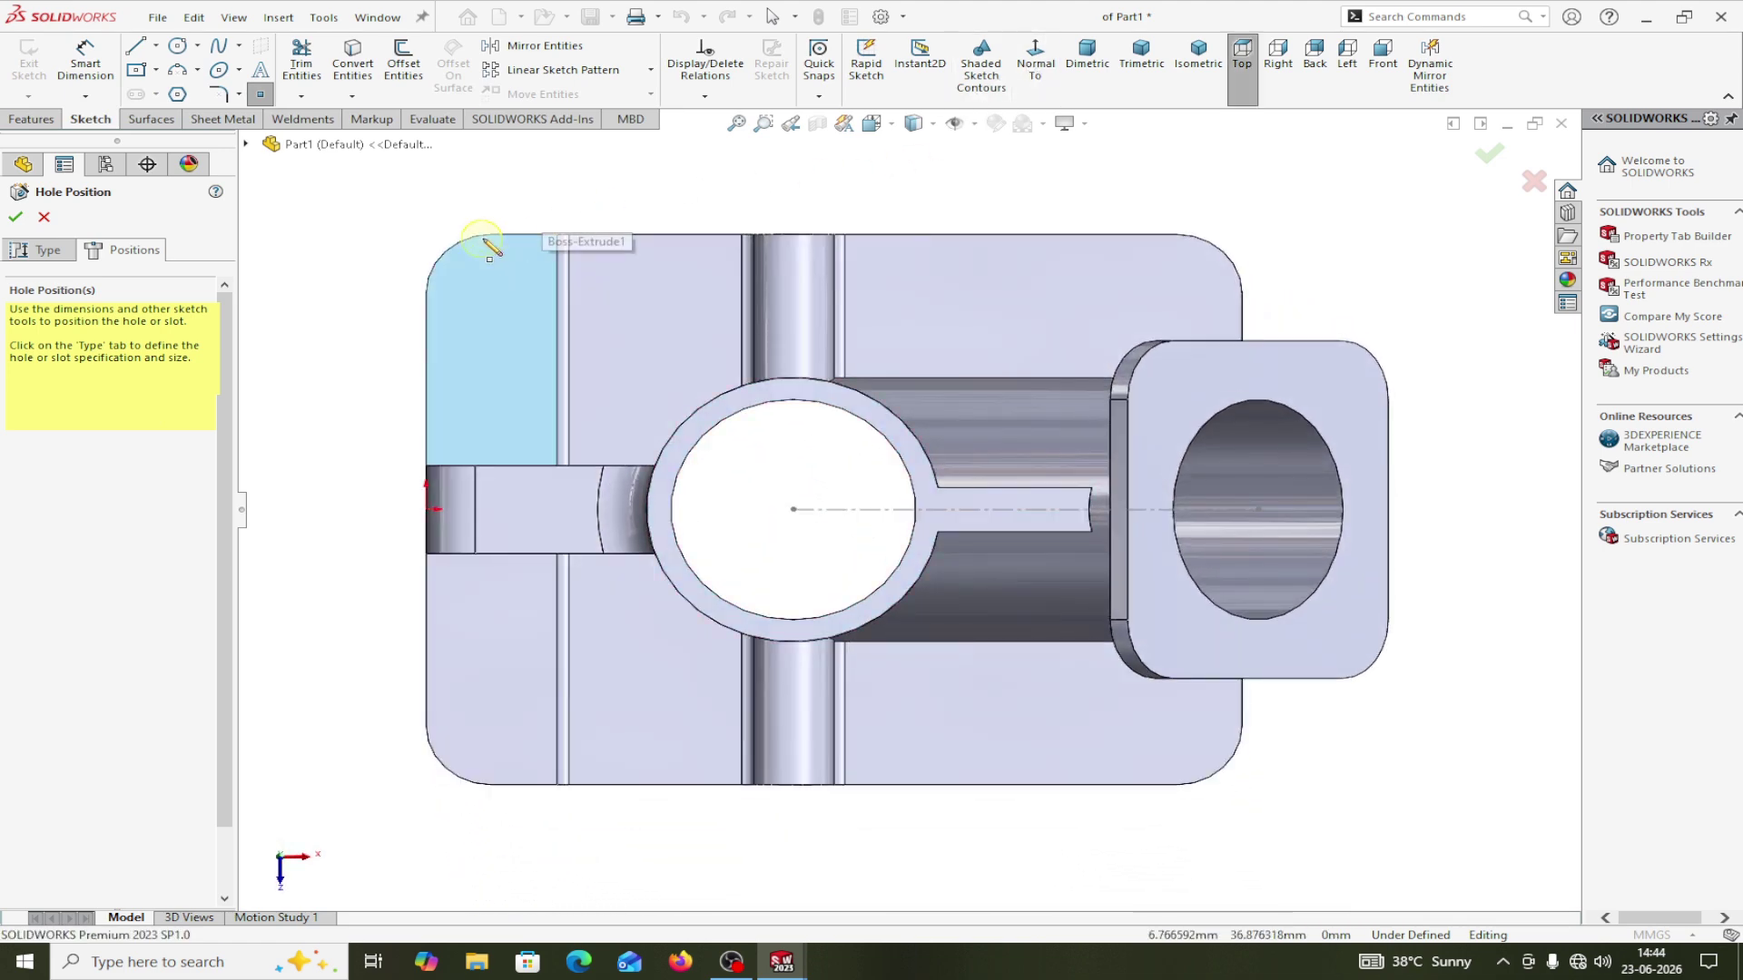
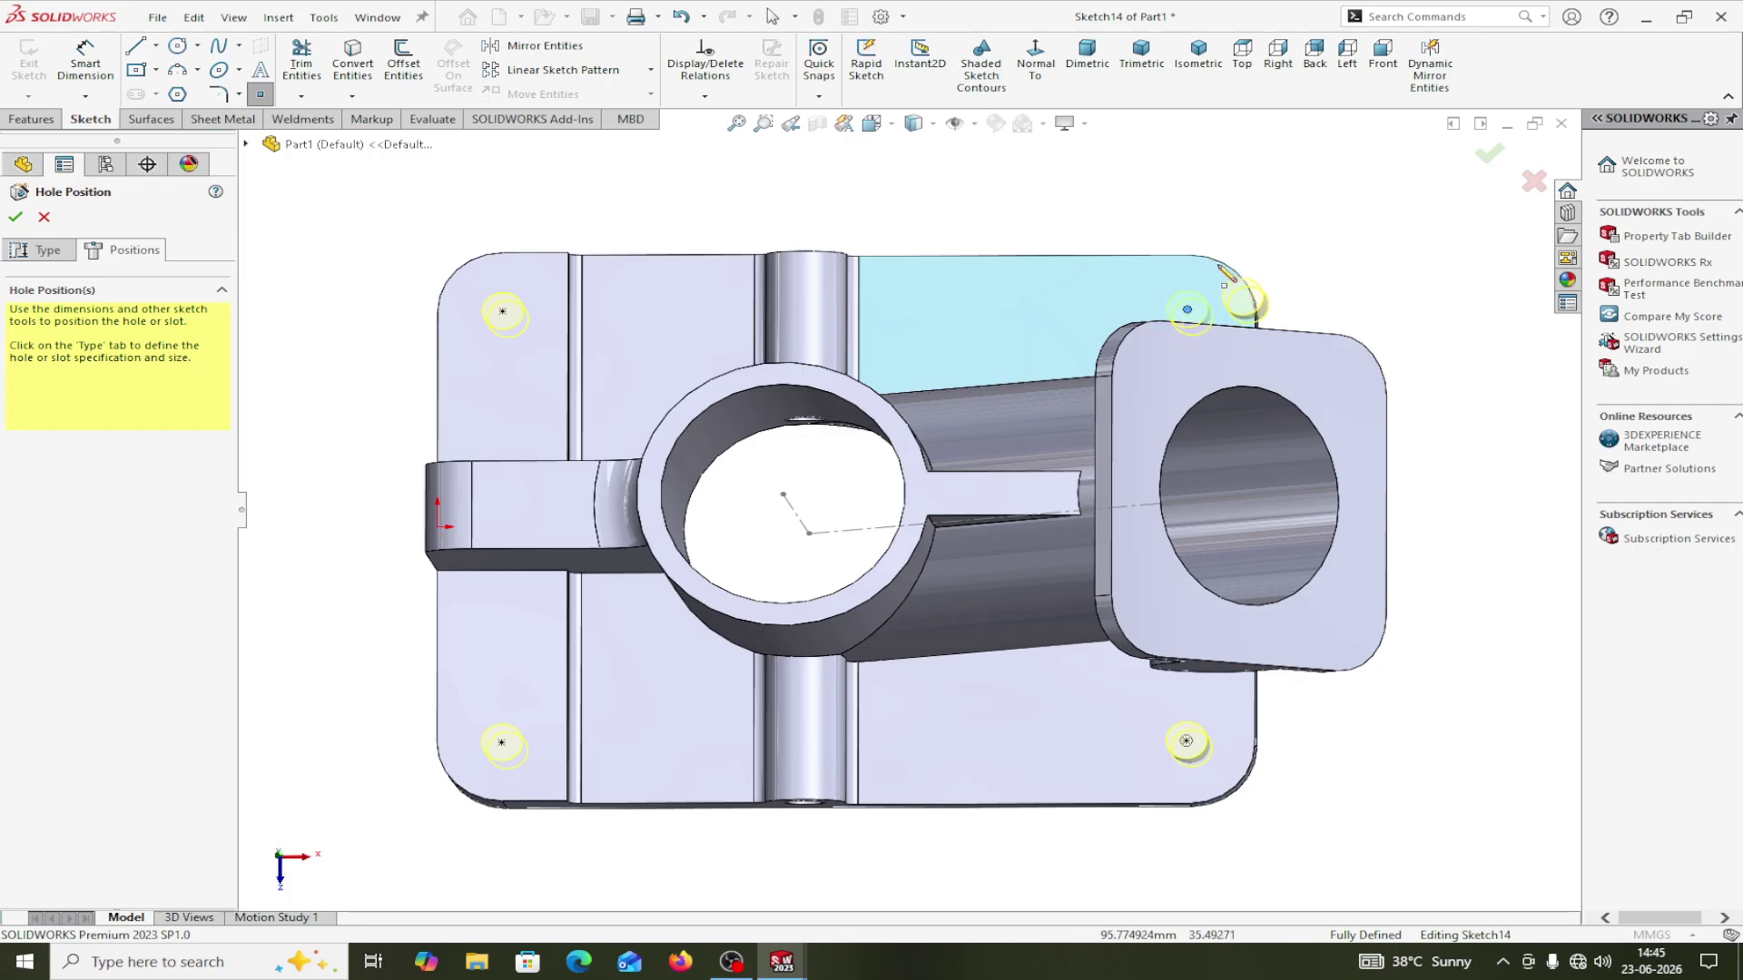
left_click(1188, 311)
left_click(16, 218)
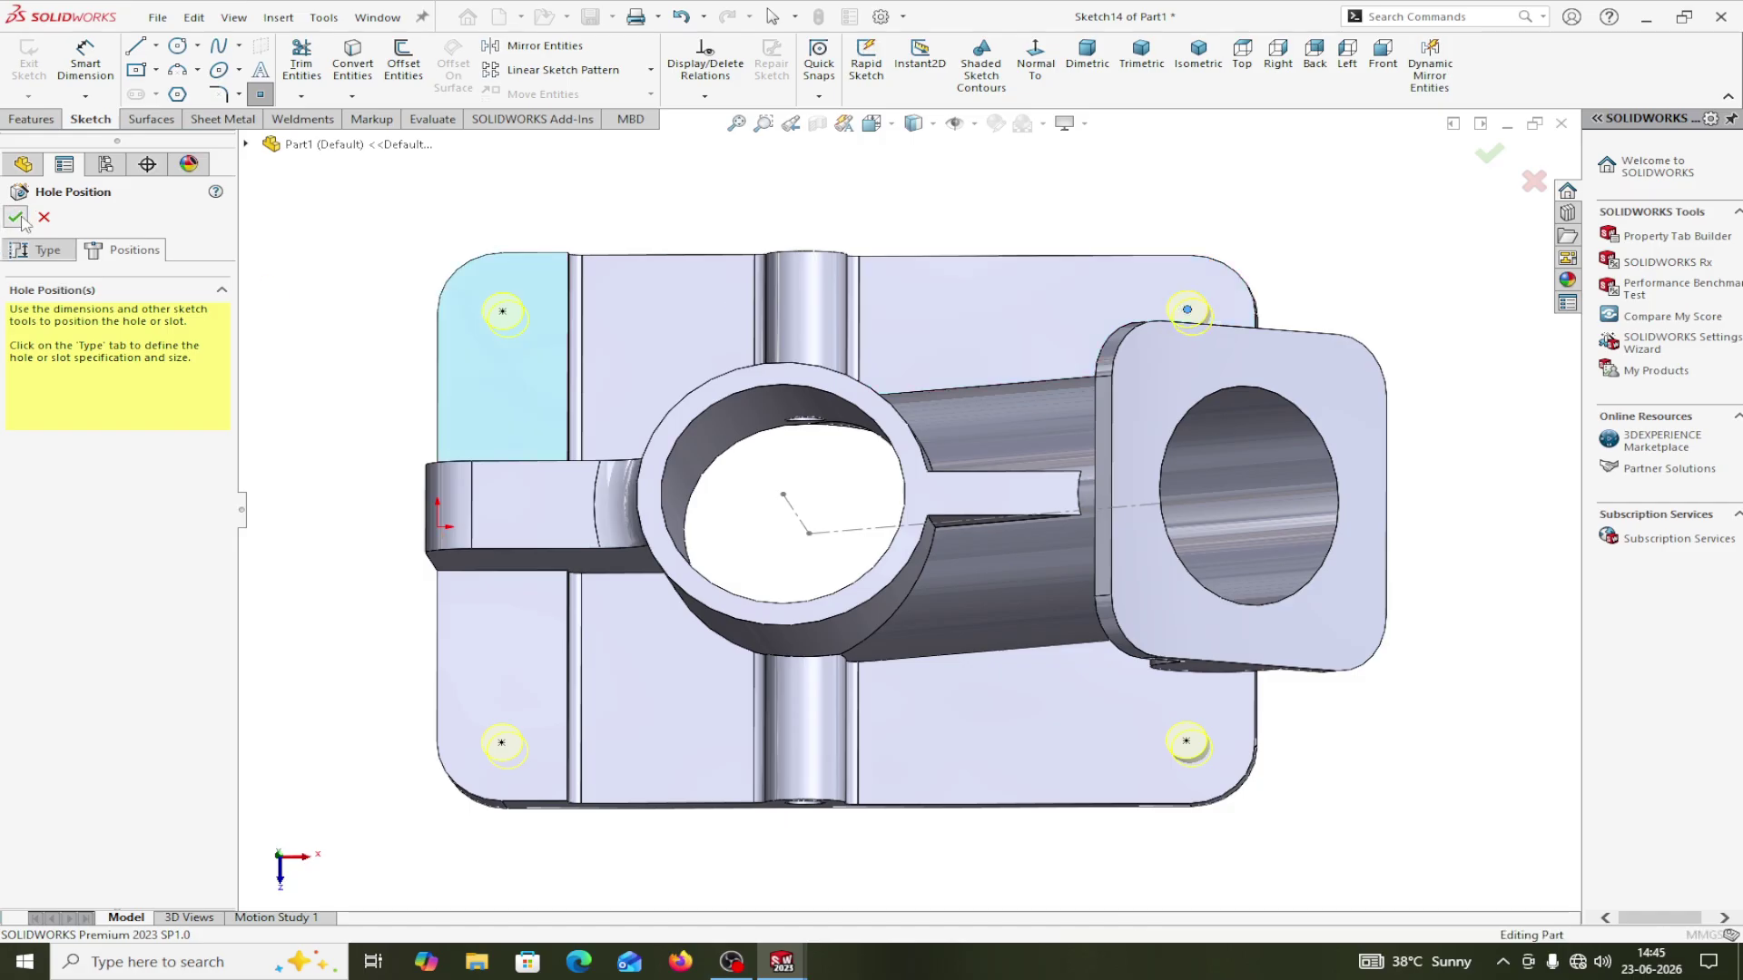
middle_click_drag(1480, 636, 1497, 510)
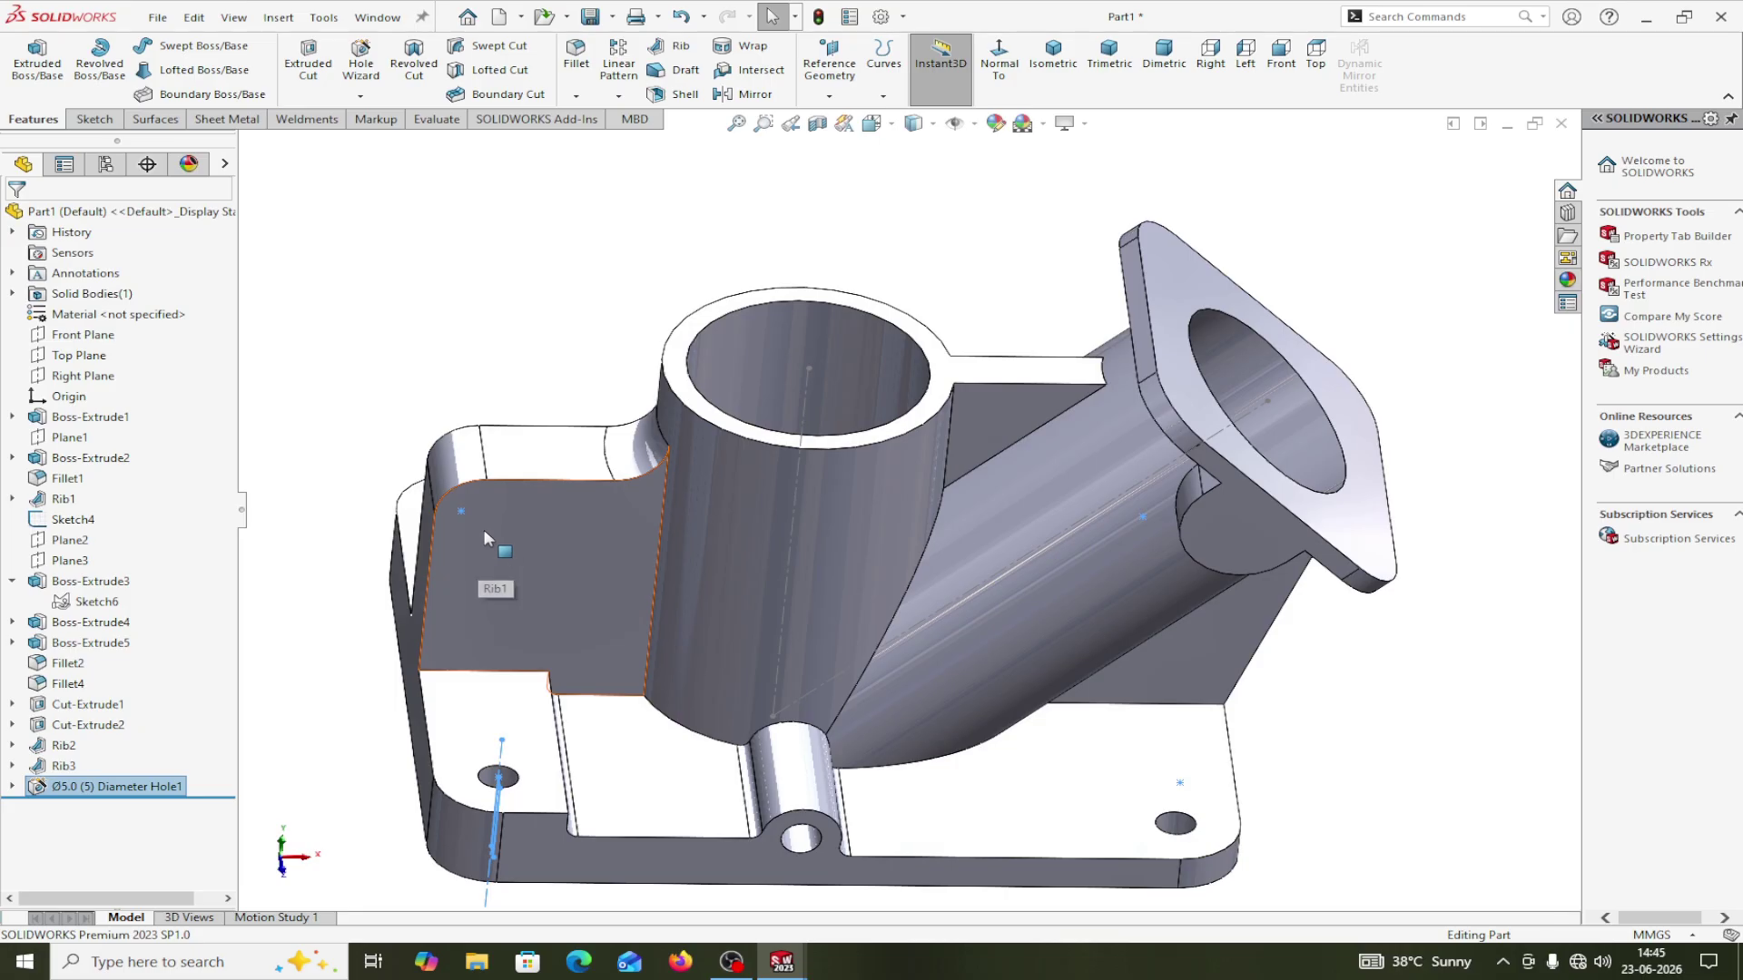
Create a Ø5.0 ANSI Metric drill-size hole with the Up To Next end condition at the rounded outer corner's arc centre on the upright cylinder's side rib.
left_click(361, 96)
left_click(373, 118)
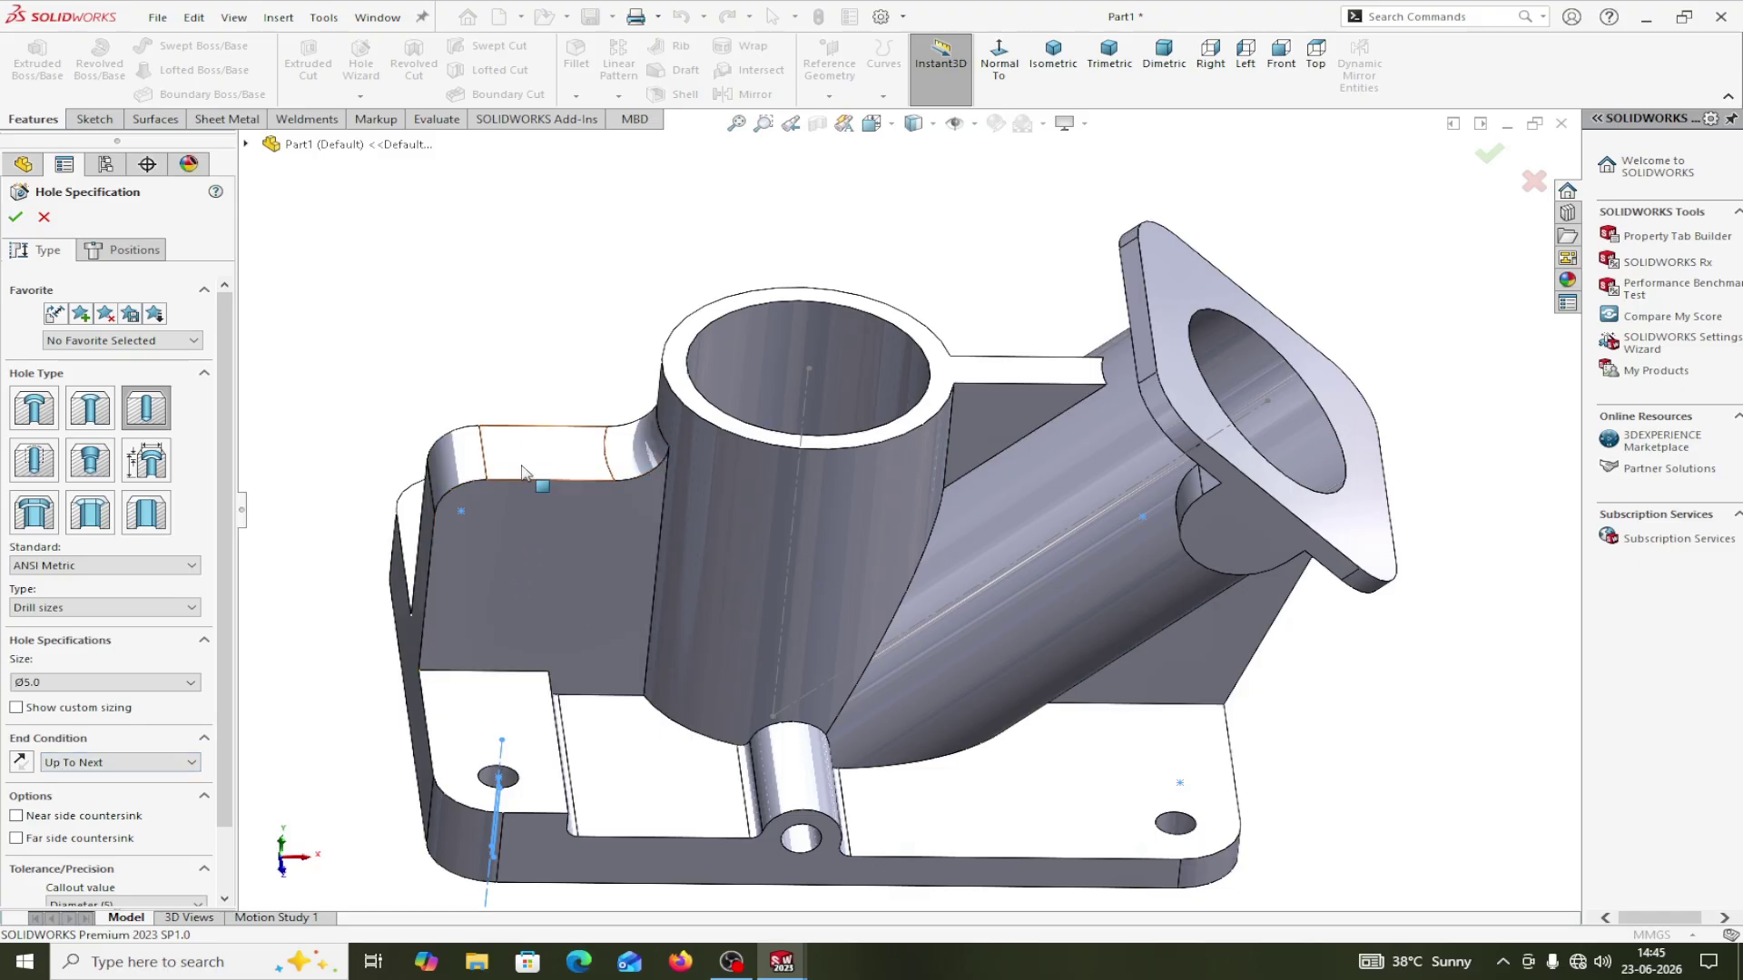
left_click(123, 251)
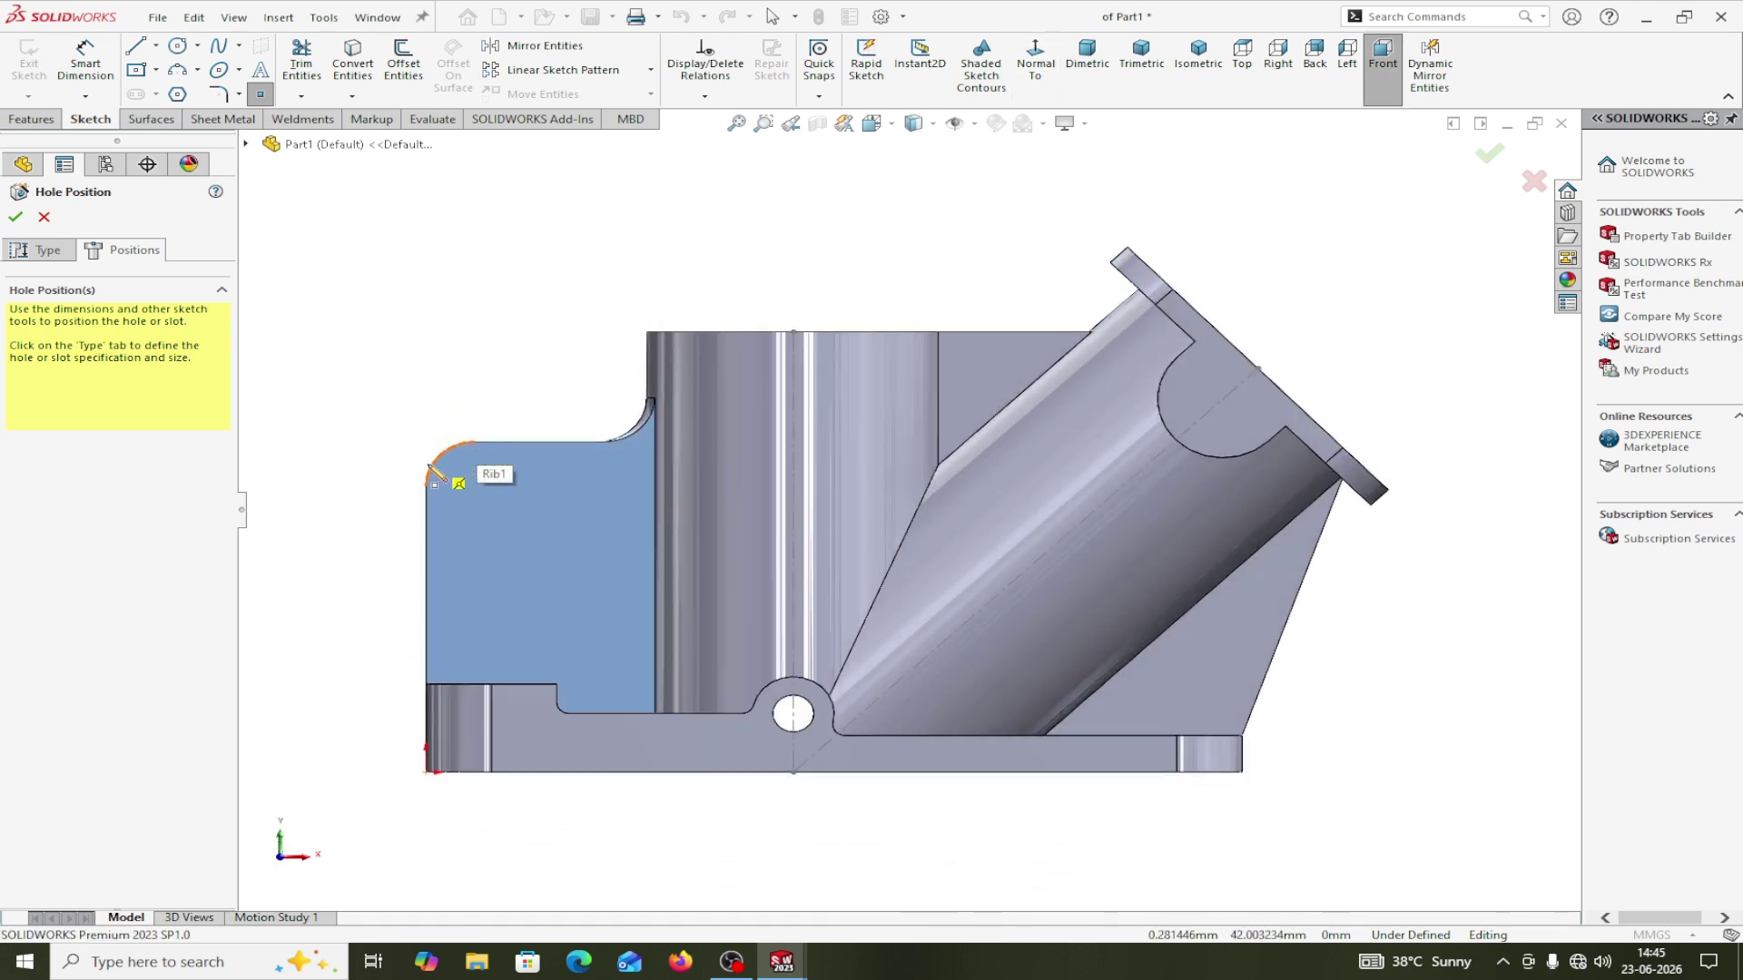
middle_click_drag(381, 430, 443, 500)
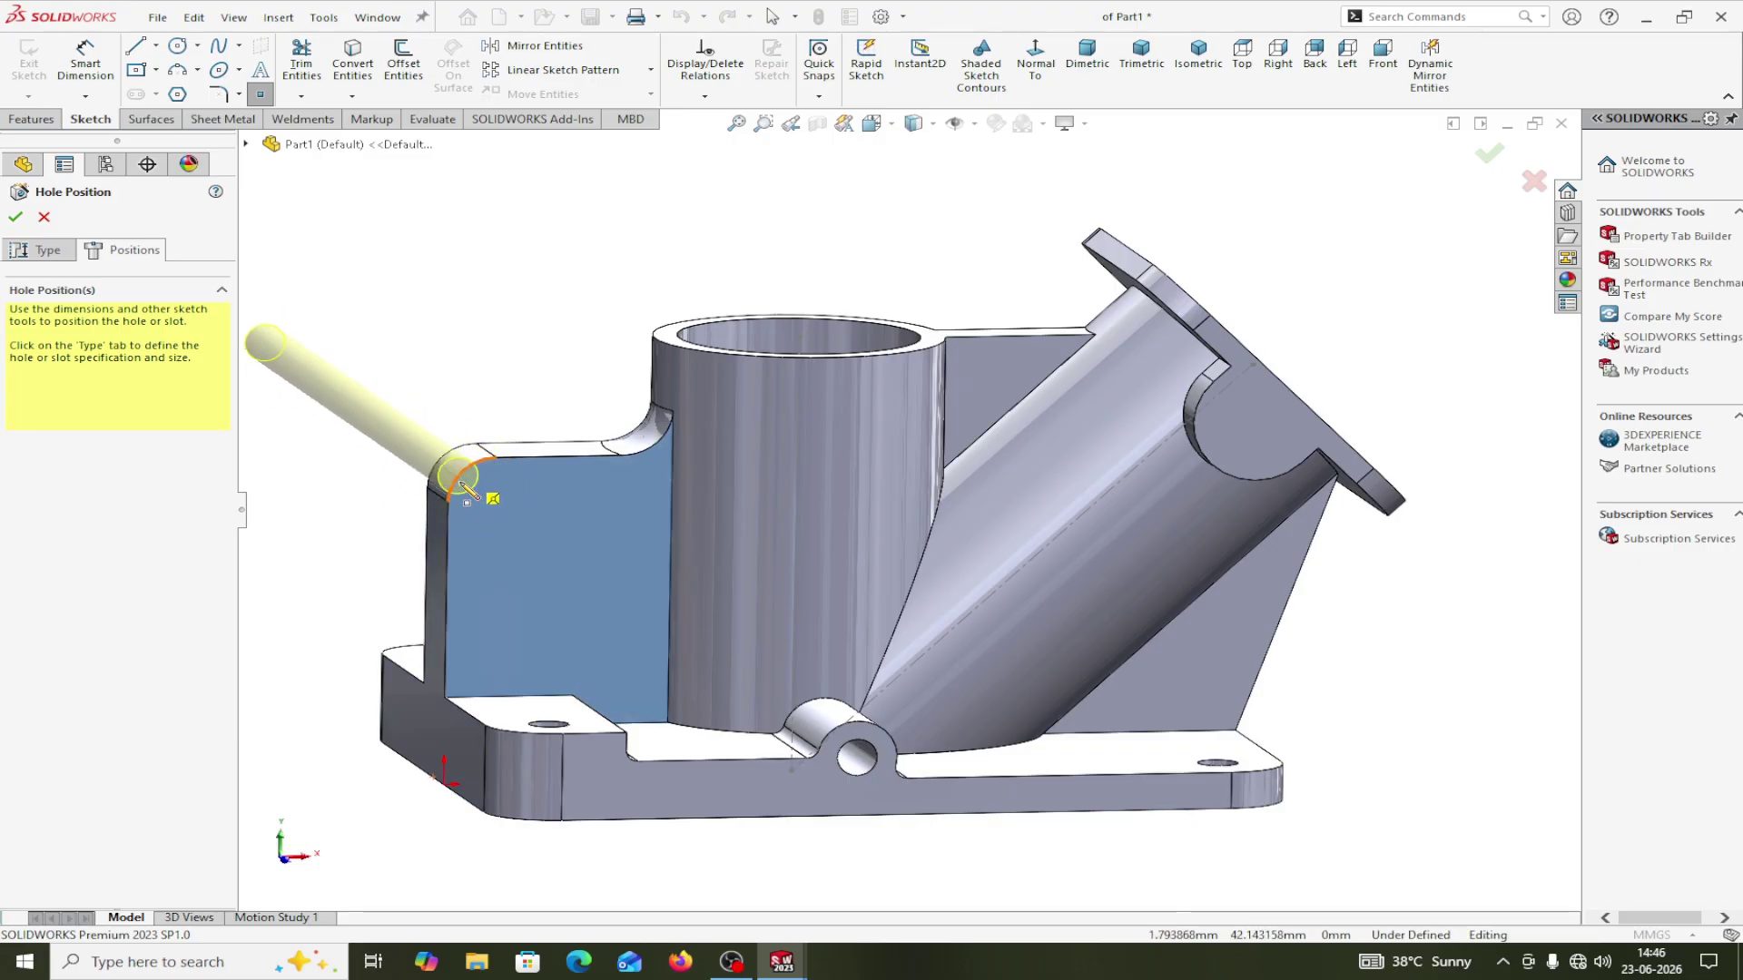
middle_click_drag(490, 374, 502, 421)
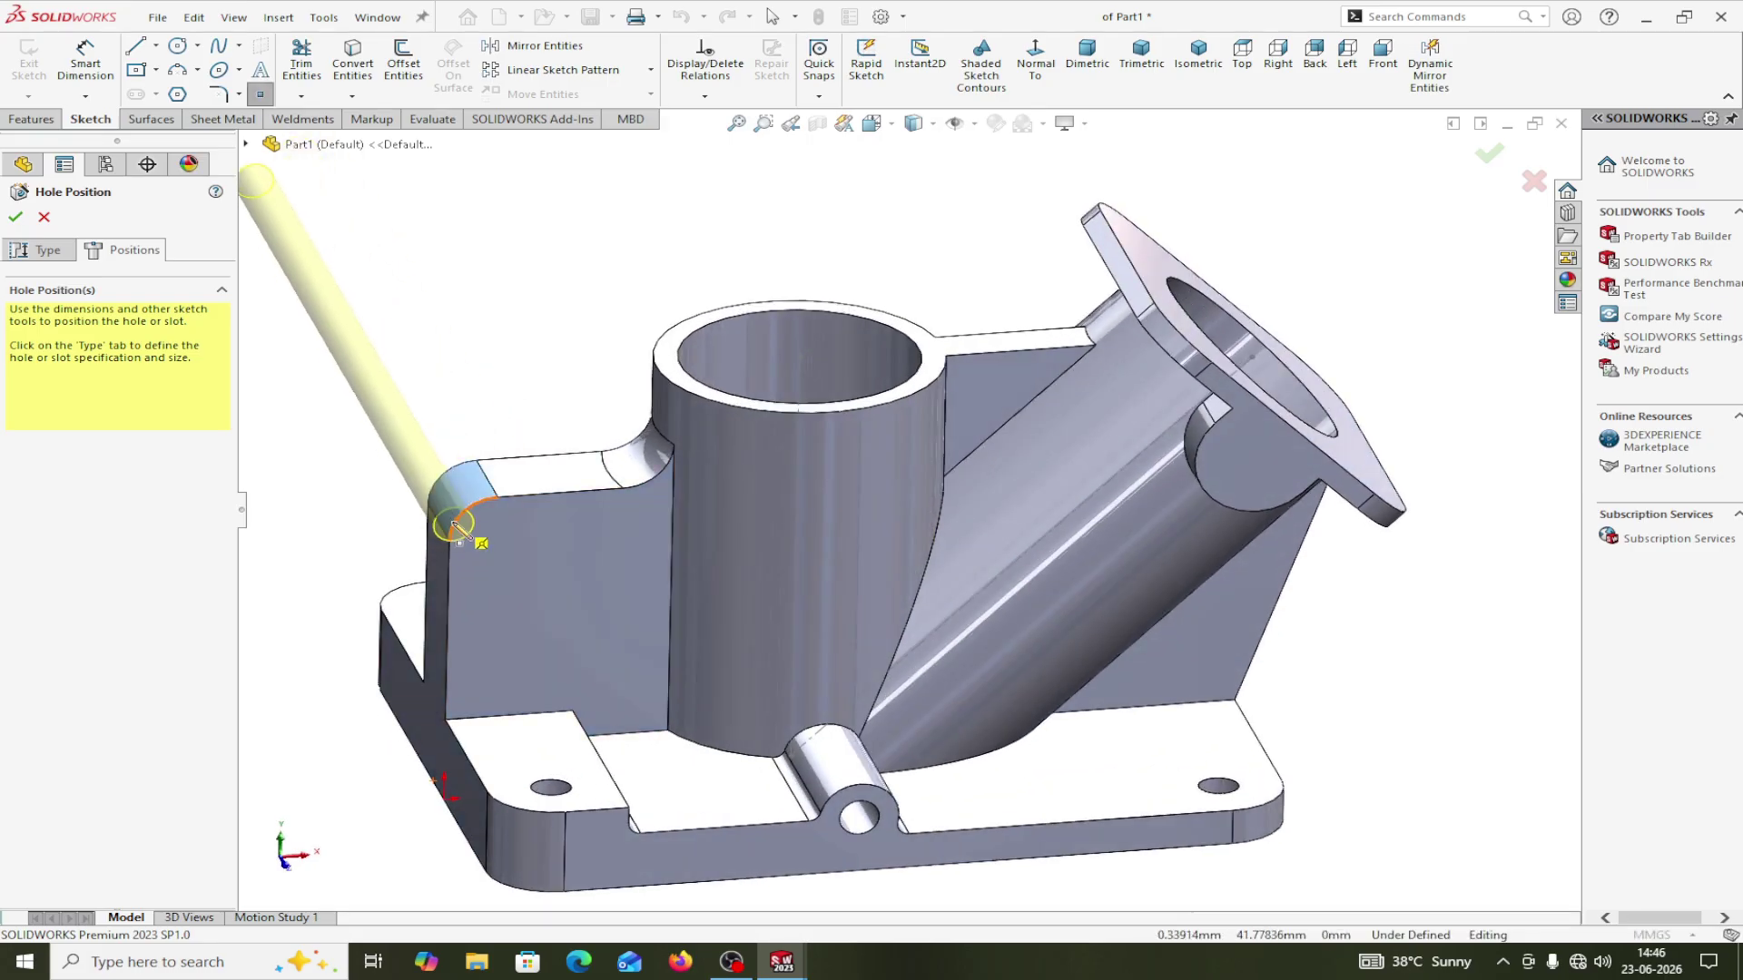
left_click(497, 537)
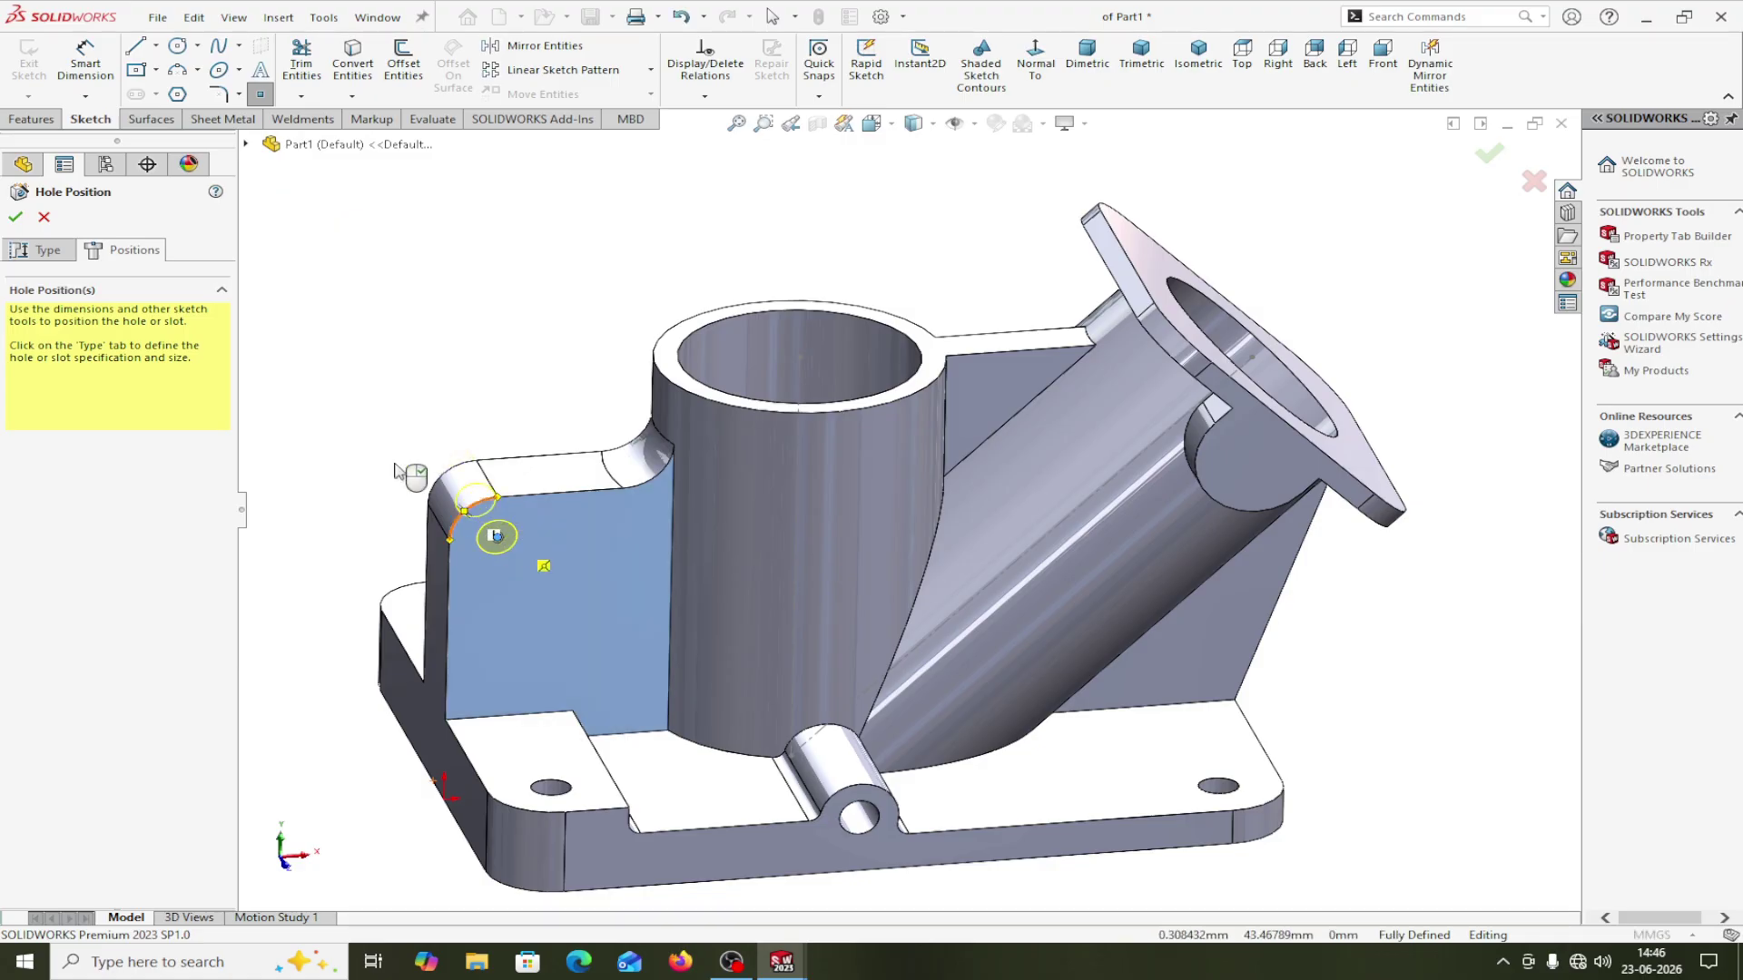
left_click(16, 217)
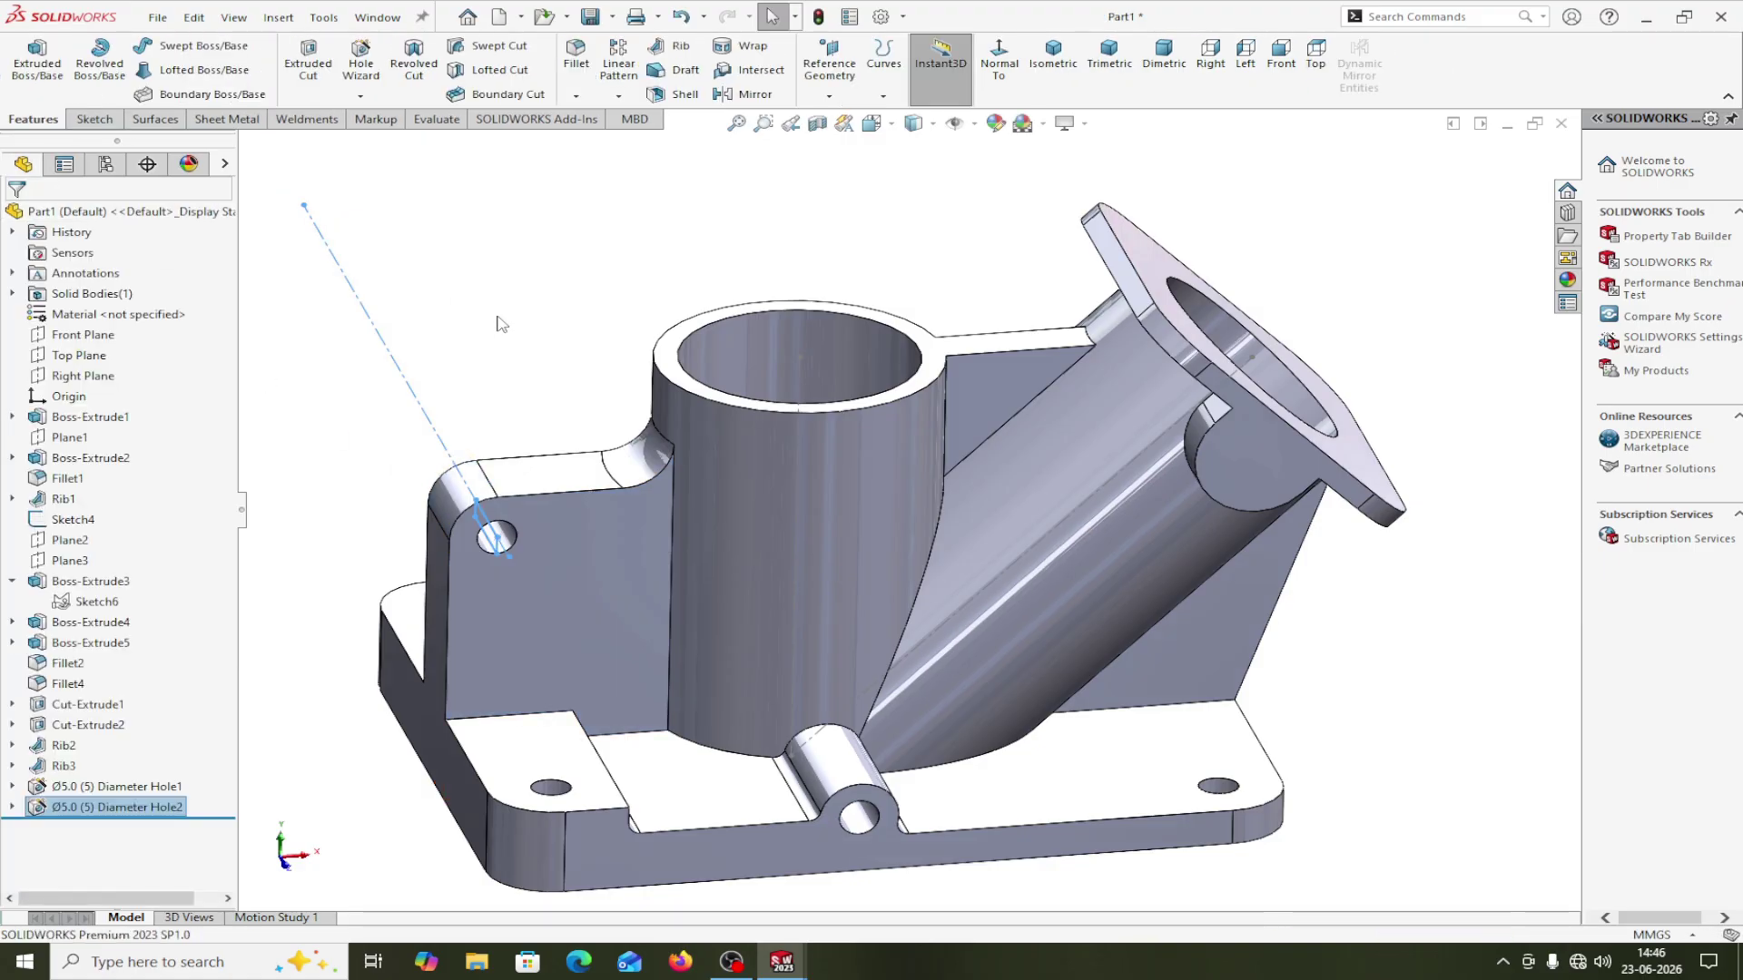
Create a Ø5.0 ANSI Metric drill-size hole with the Up To Next end condition at the arc centre of the rounded lug below the angled flange.
middle_click_drag(498, 318, 444, 292)
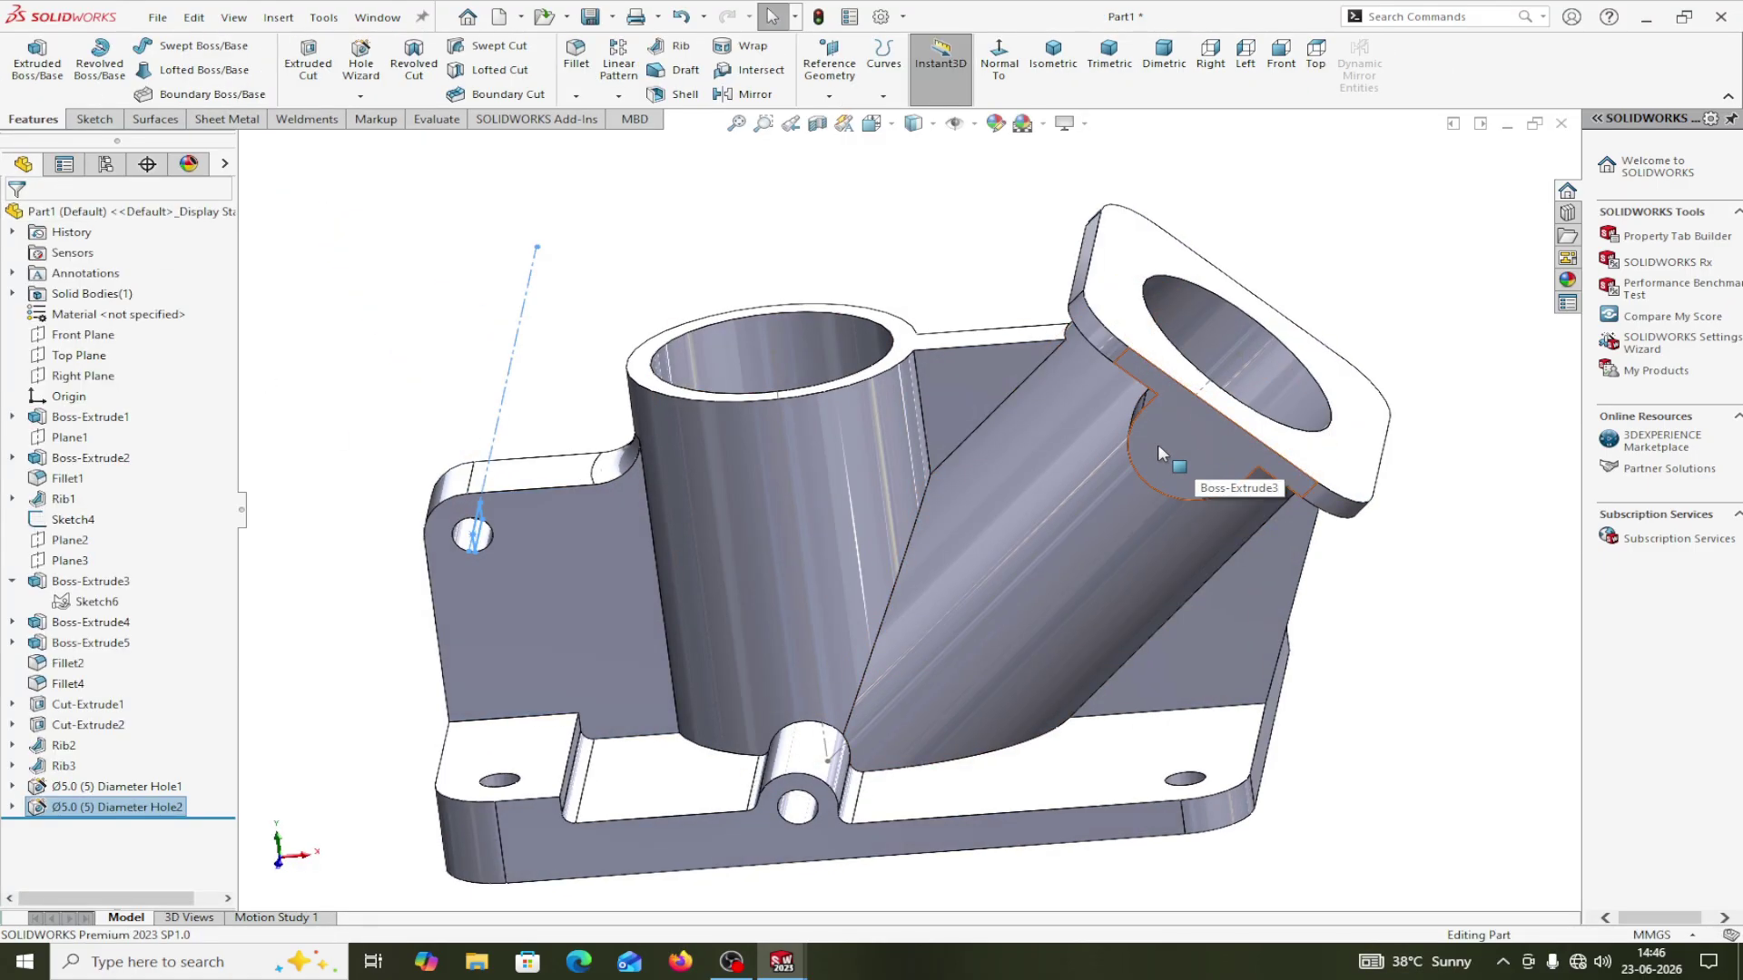
left_click(360, 96)
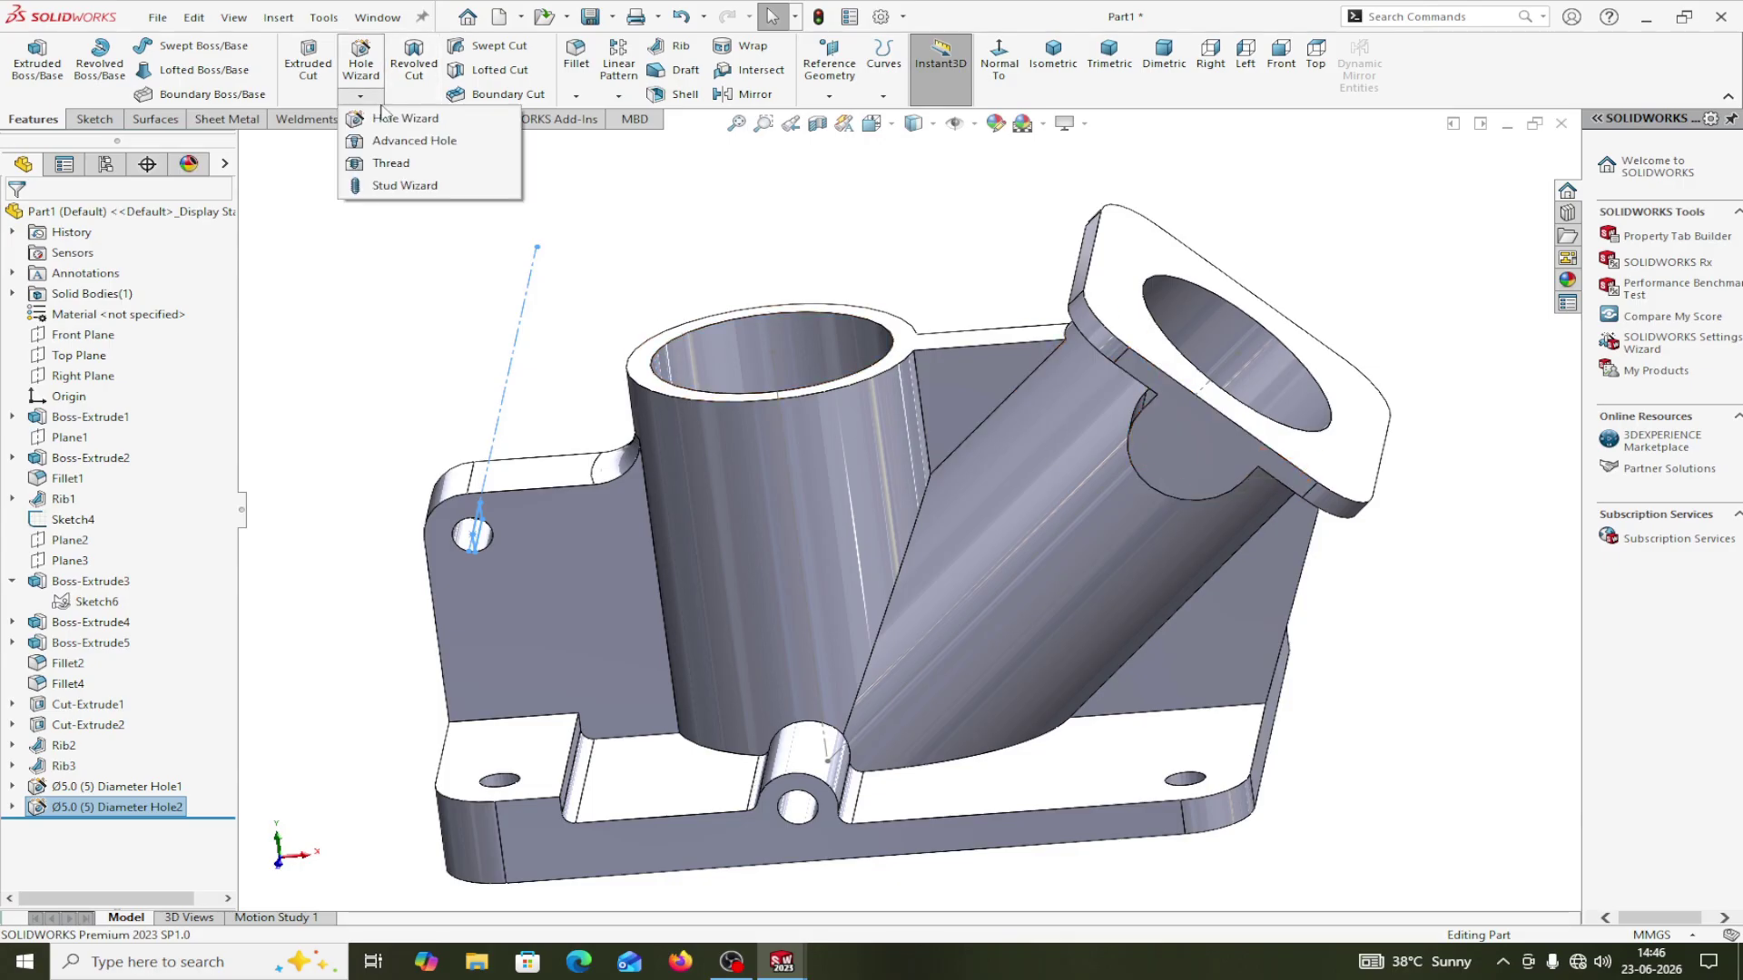
left_click(384, 116)
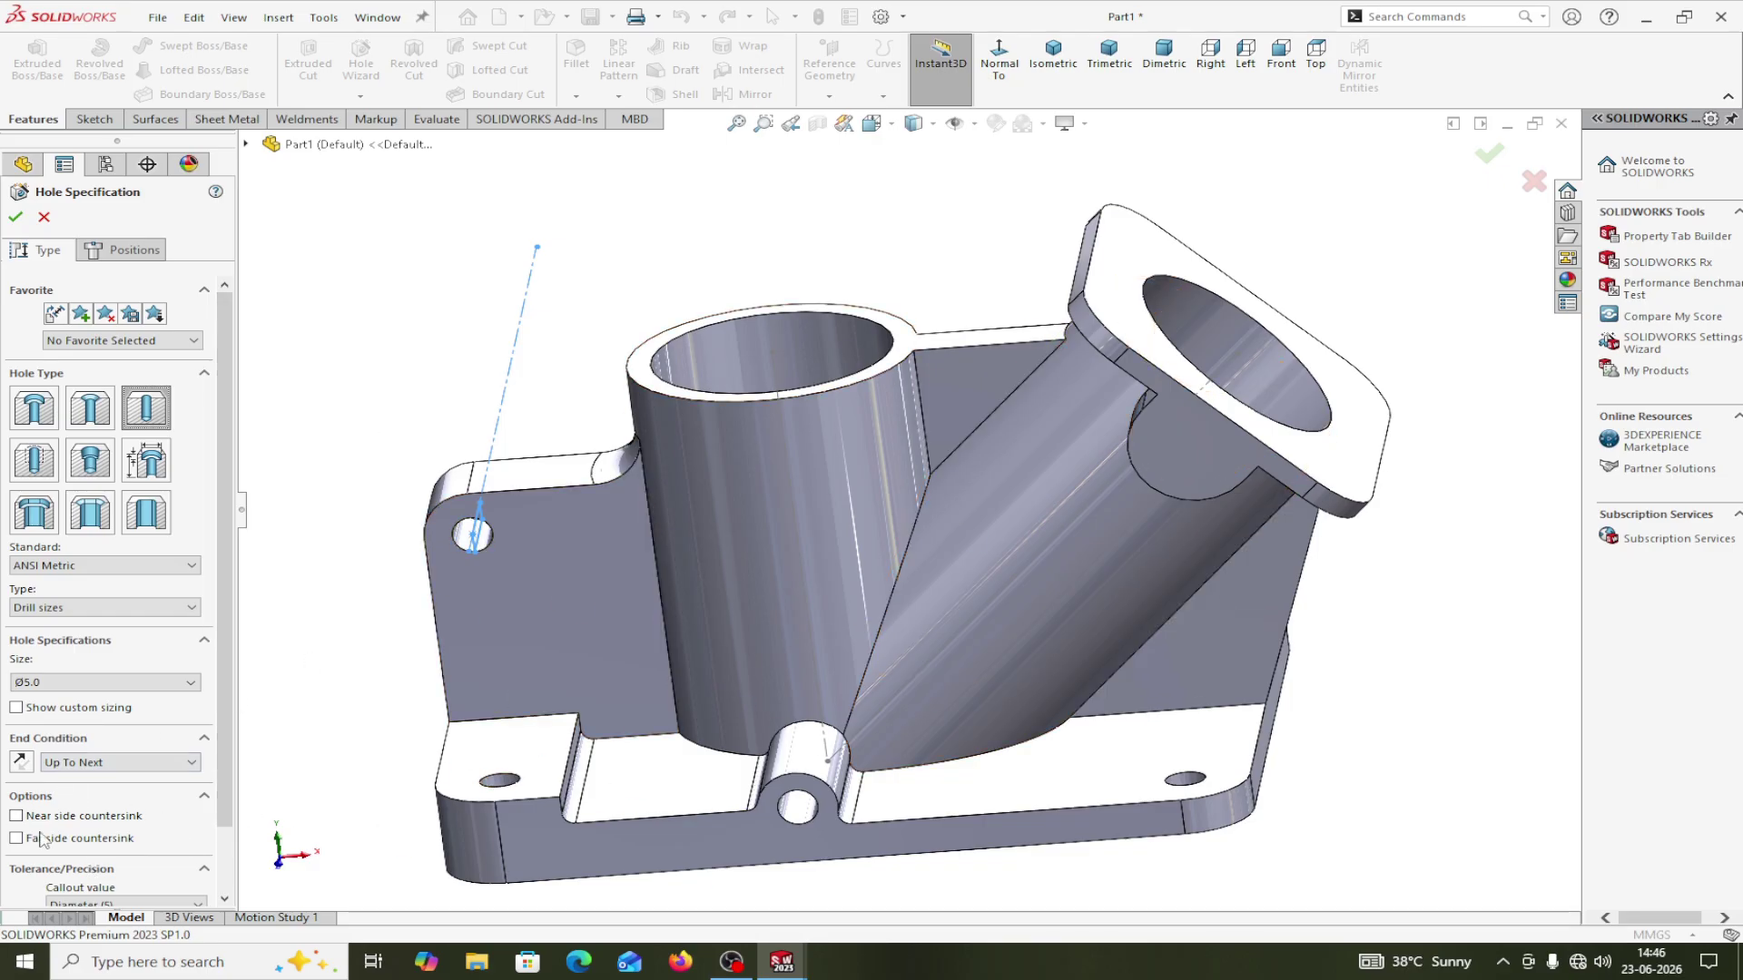
left_click(134, 253)
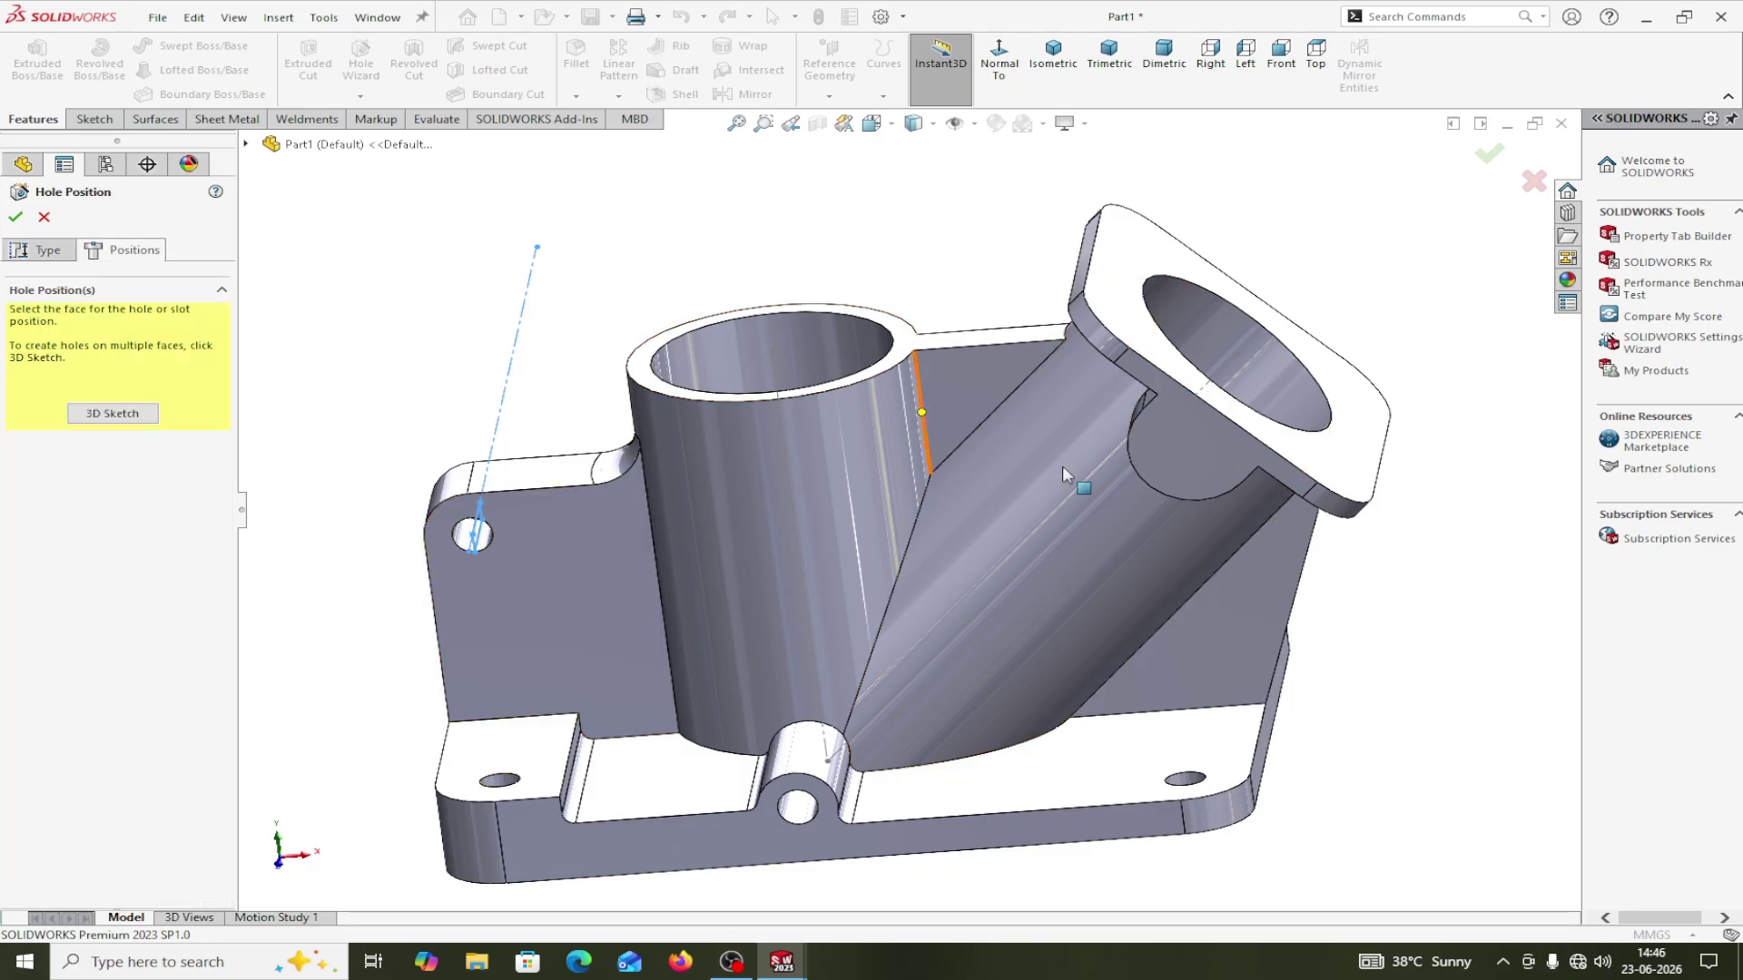
left_click(1215, 452)
left_click(1036, 69)
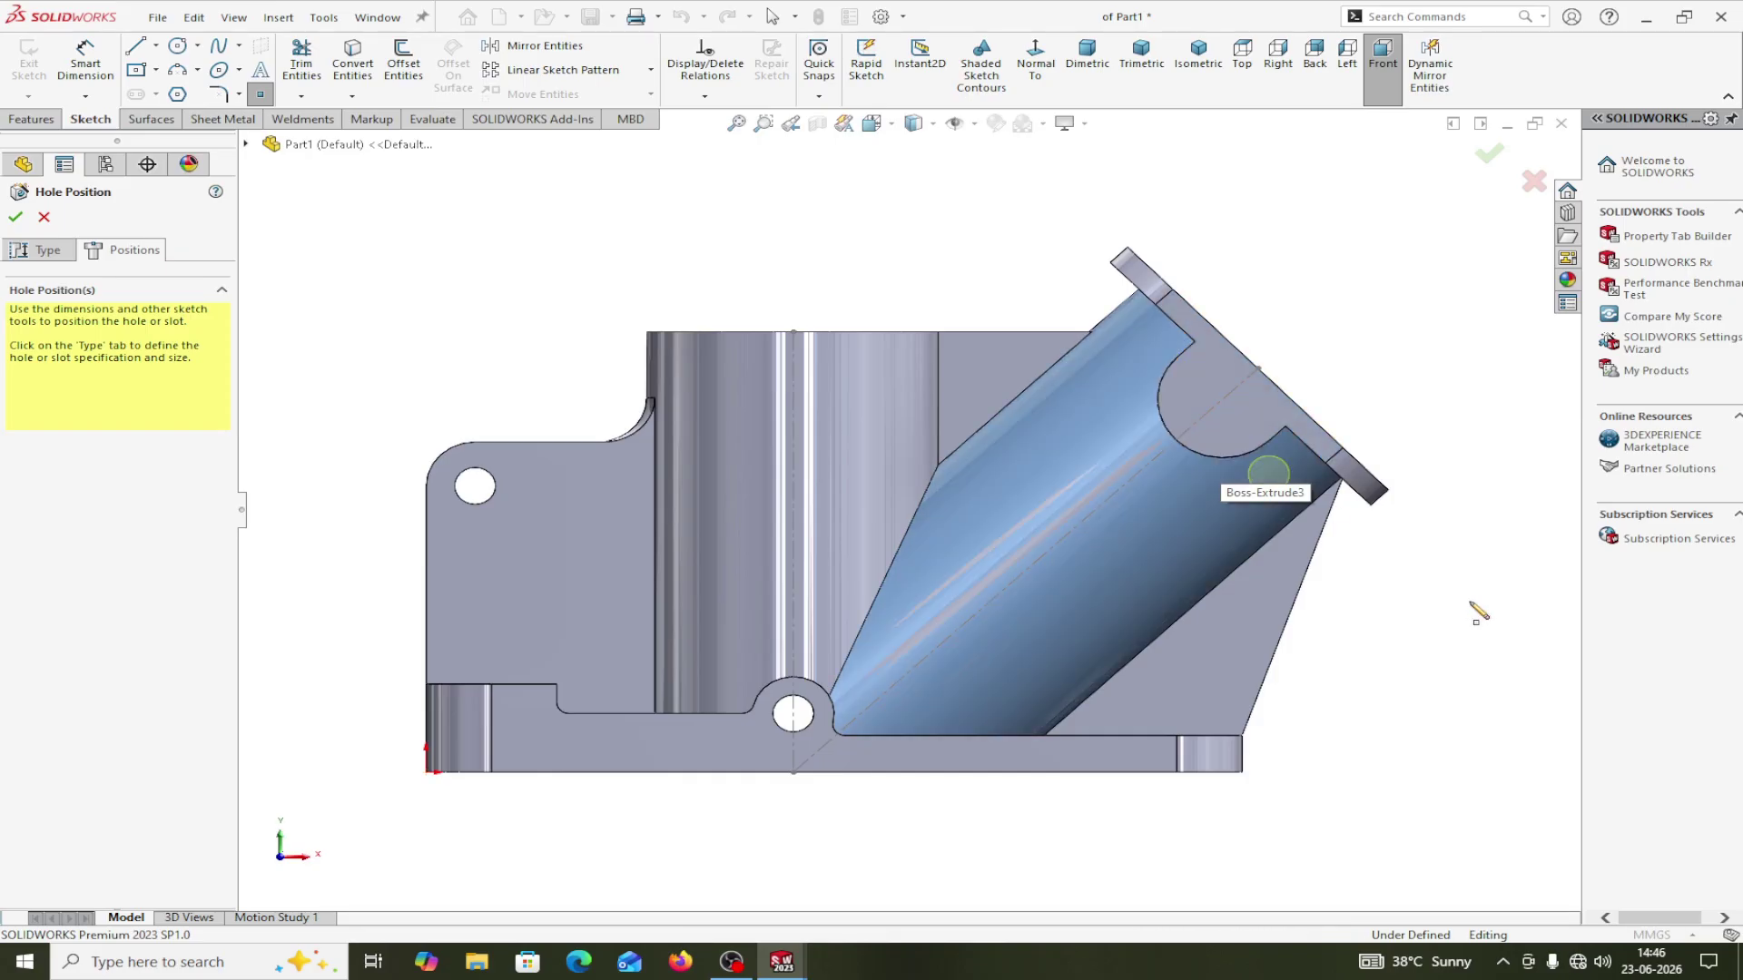
middle_click_drag(1473, 601, 1446, 605)
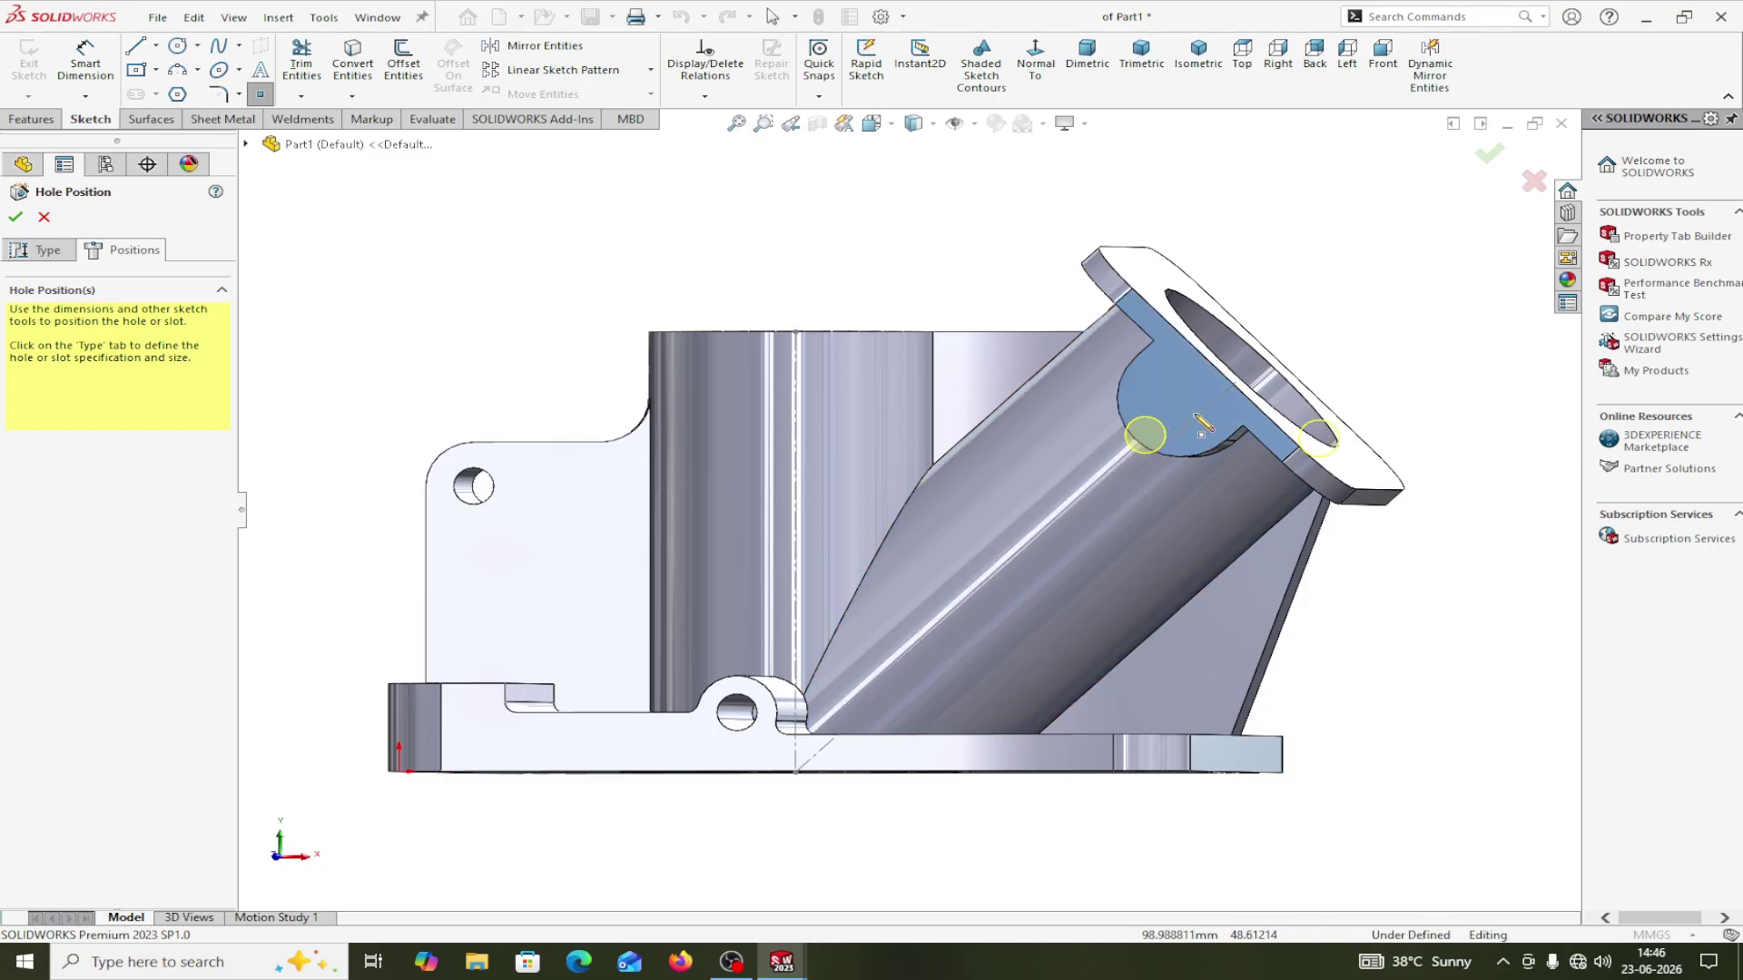
middle_click_drag(1207, 436, 1264, 488)
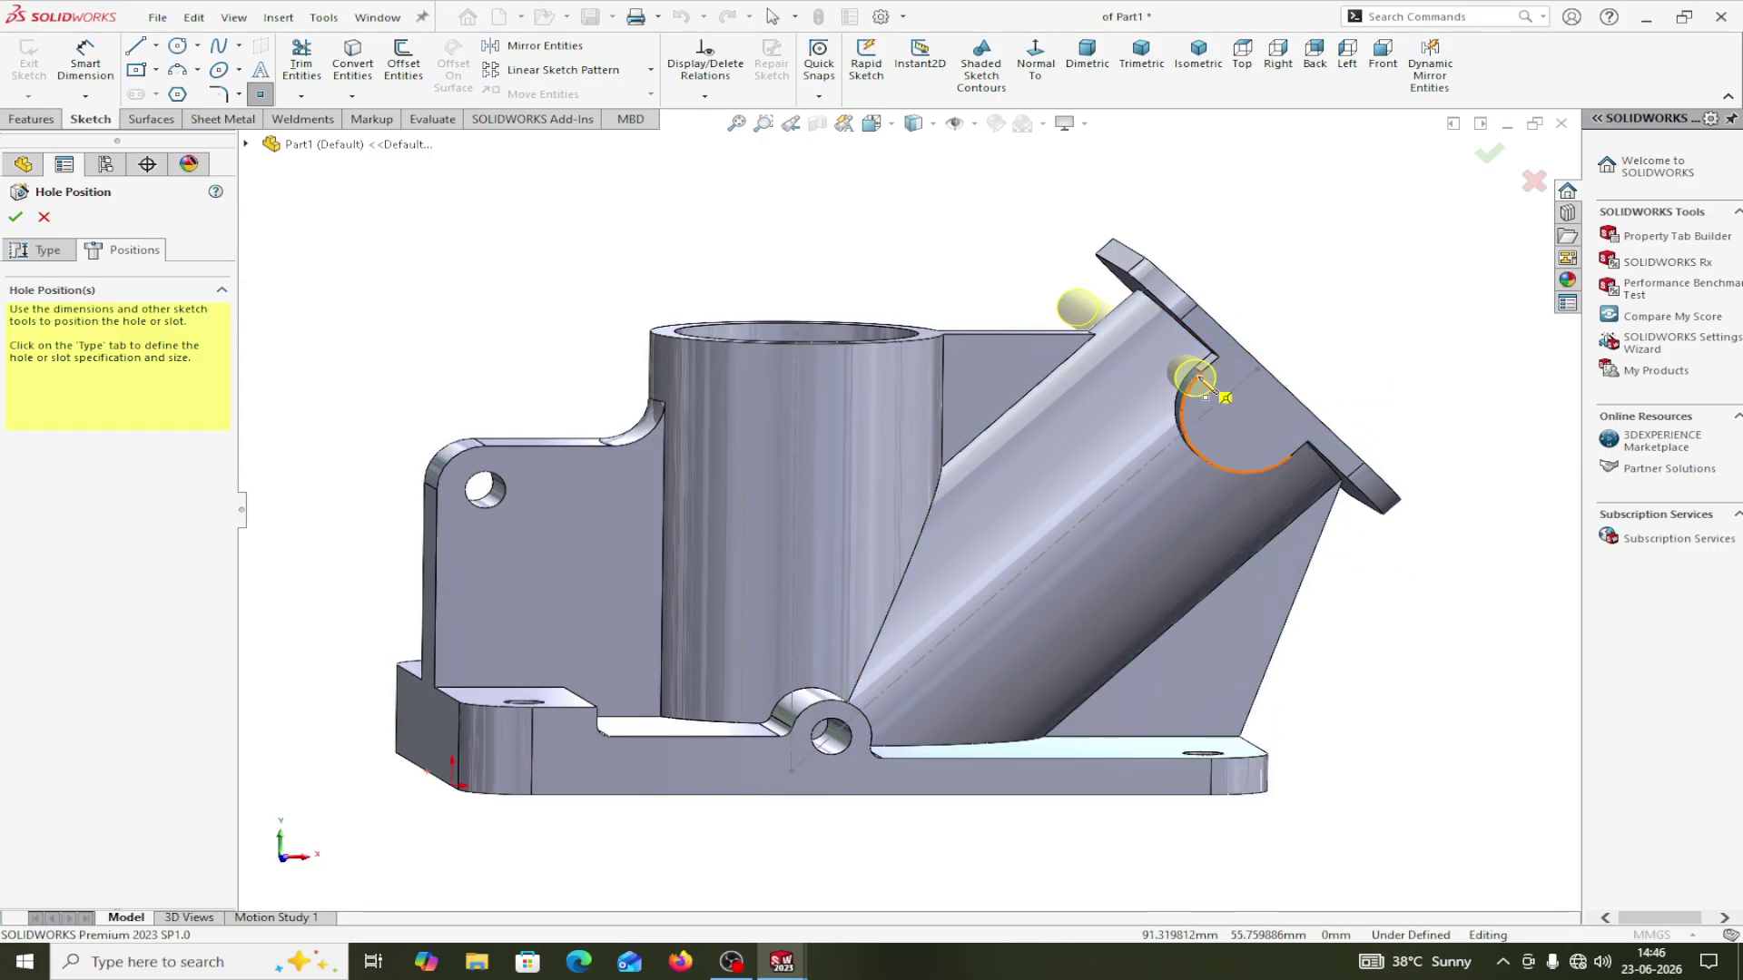
middle_click_drag(1208, 381, 1297, 568)
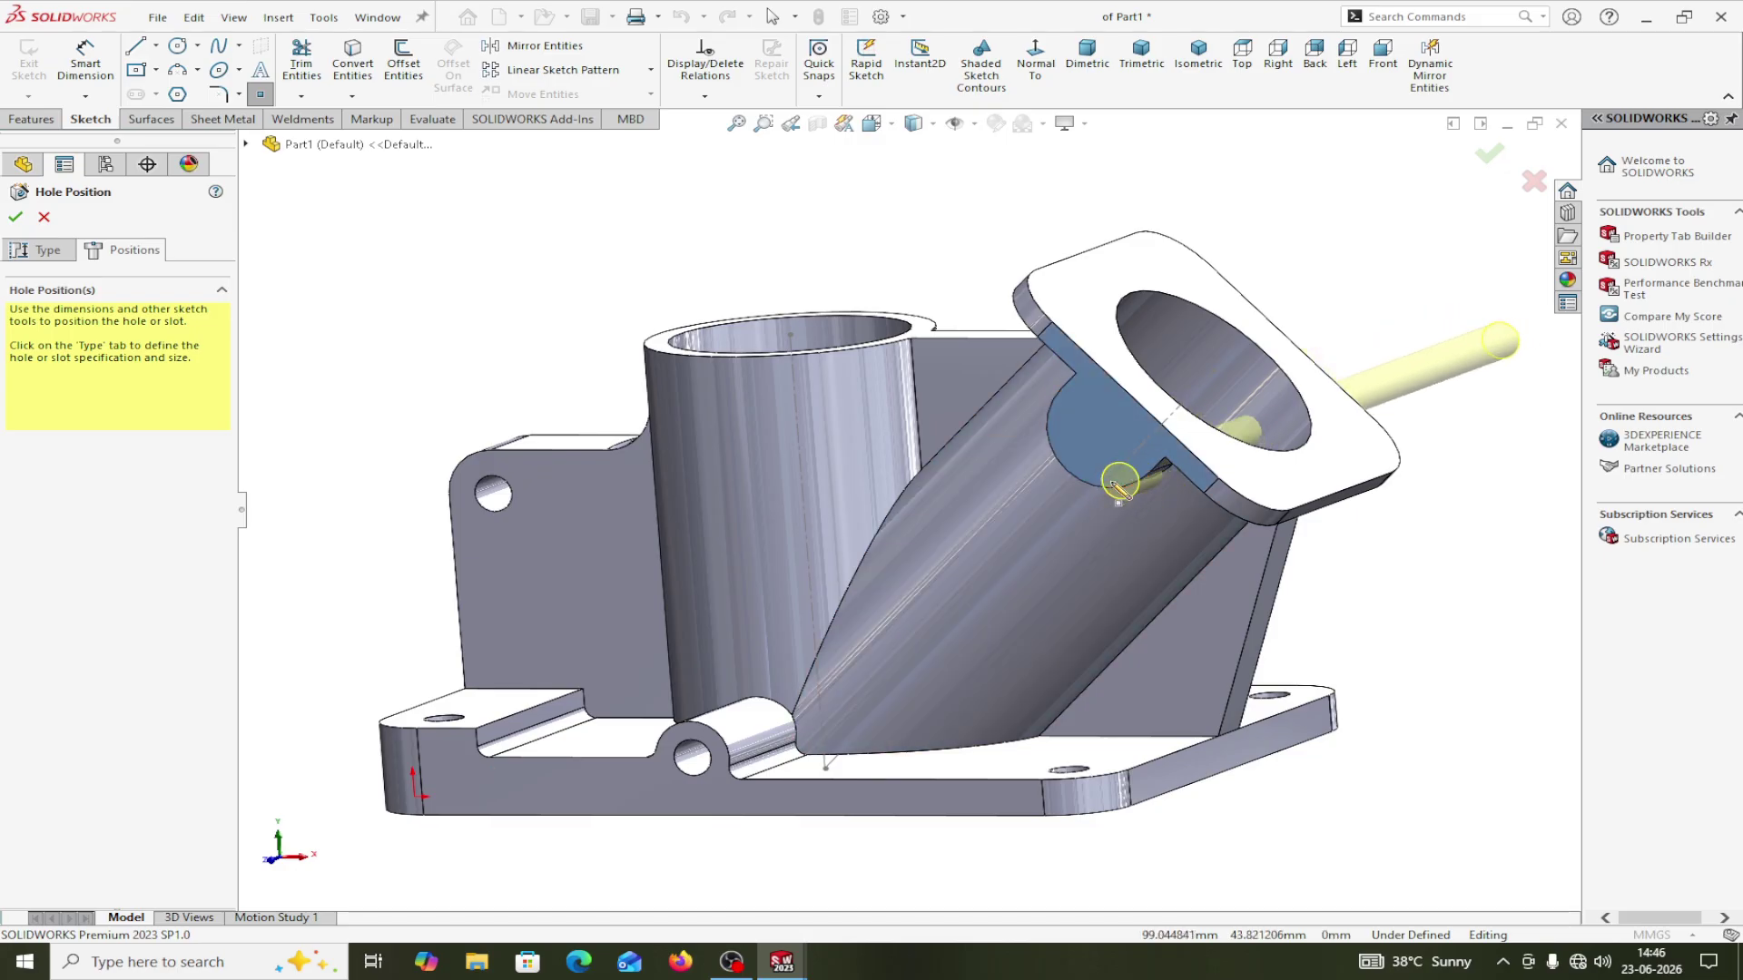
middle_click_drag(1205, 521, 1350, 528)
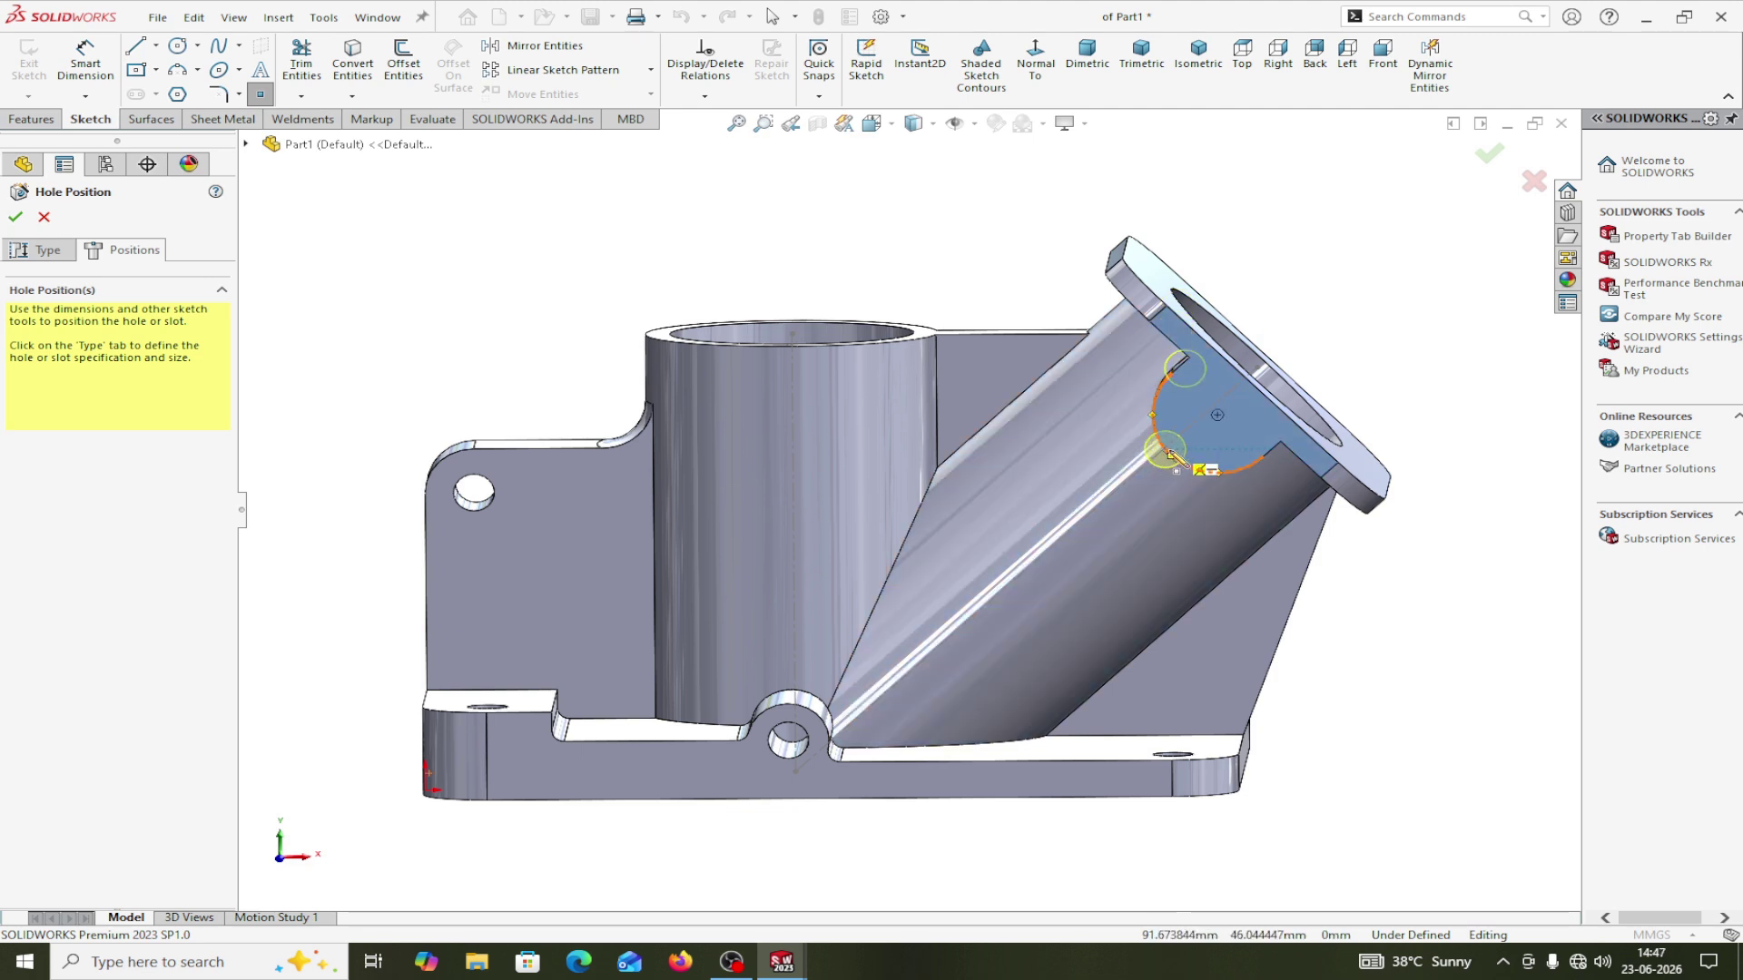
left_click(1218, 415)
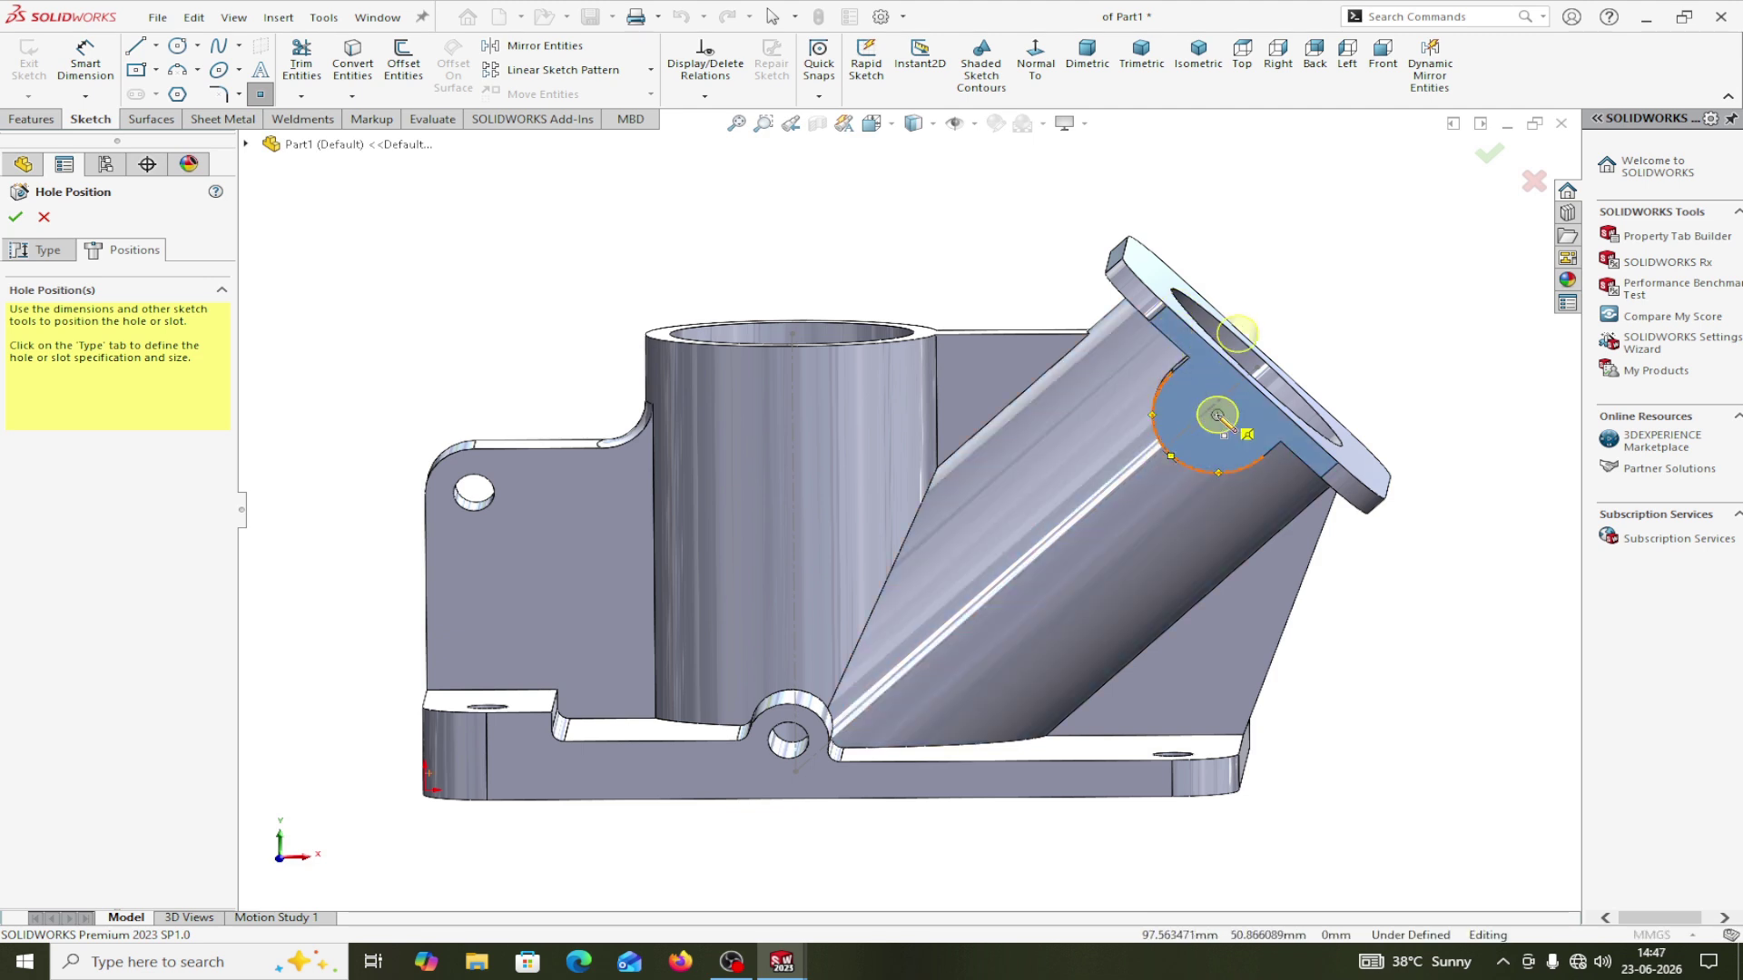
left_click(17, 218)
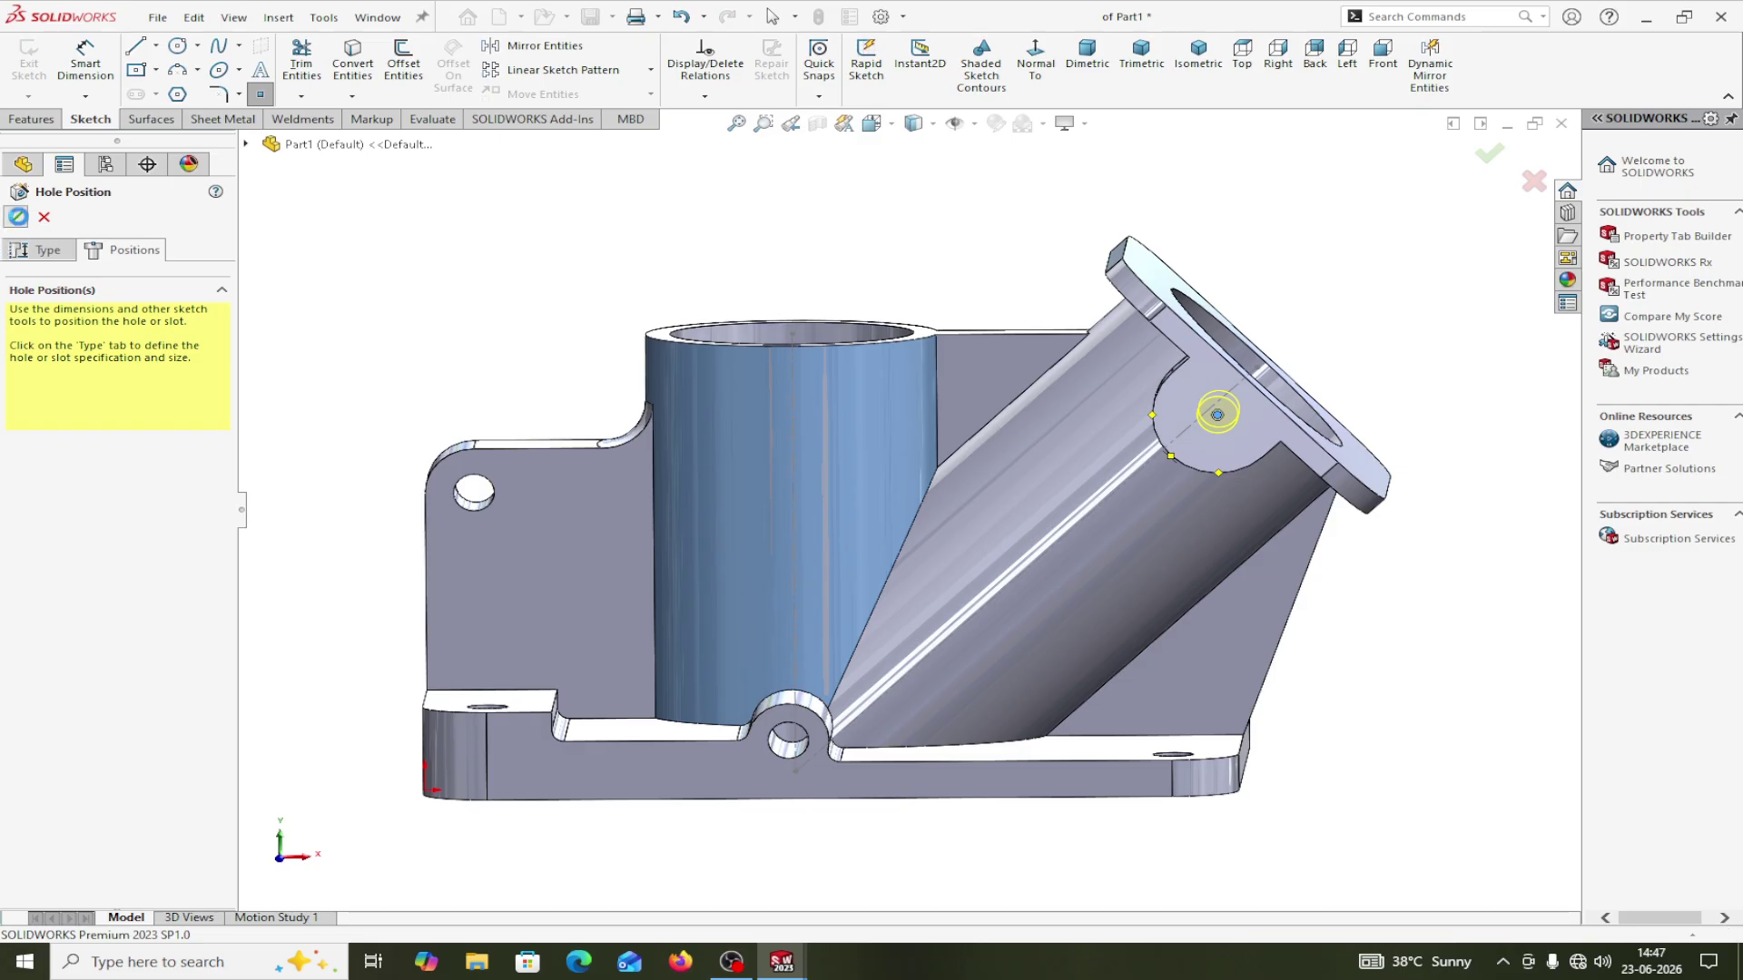
Change the end condition of the angled cylinder's lug hole to Through All.
middle_click_drag(1361, 638, 1216, 749)
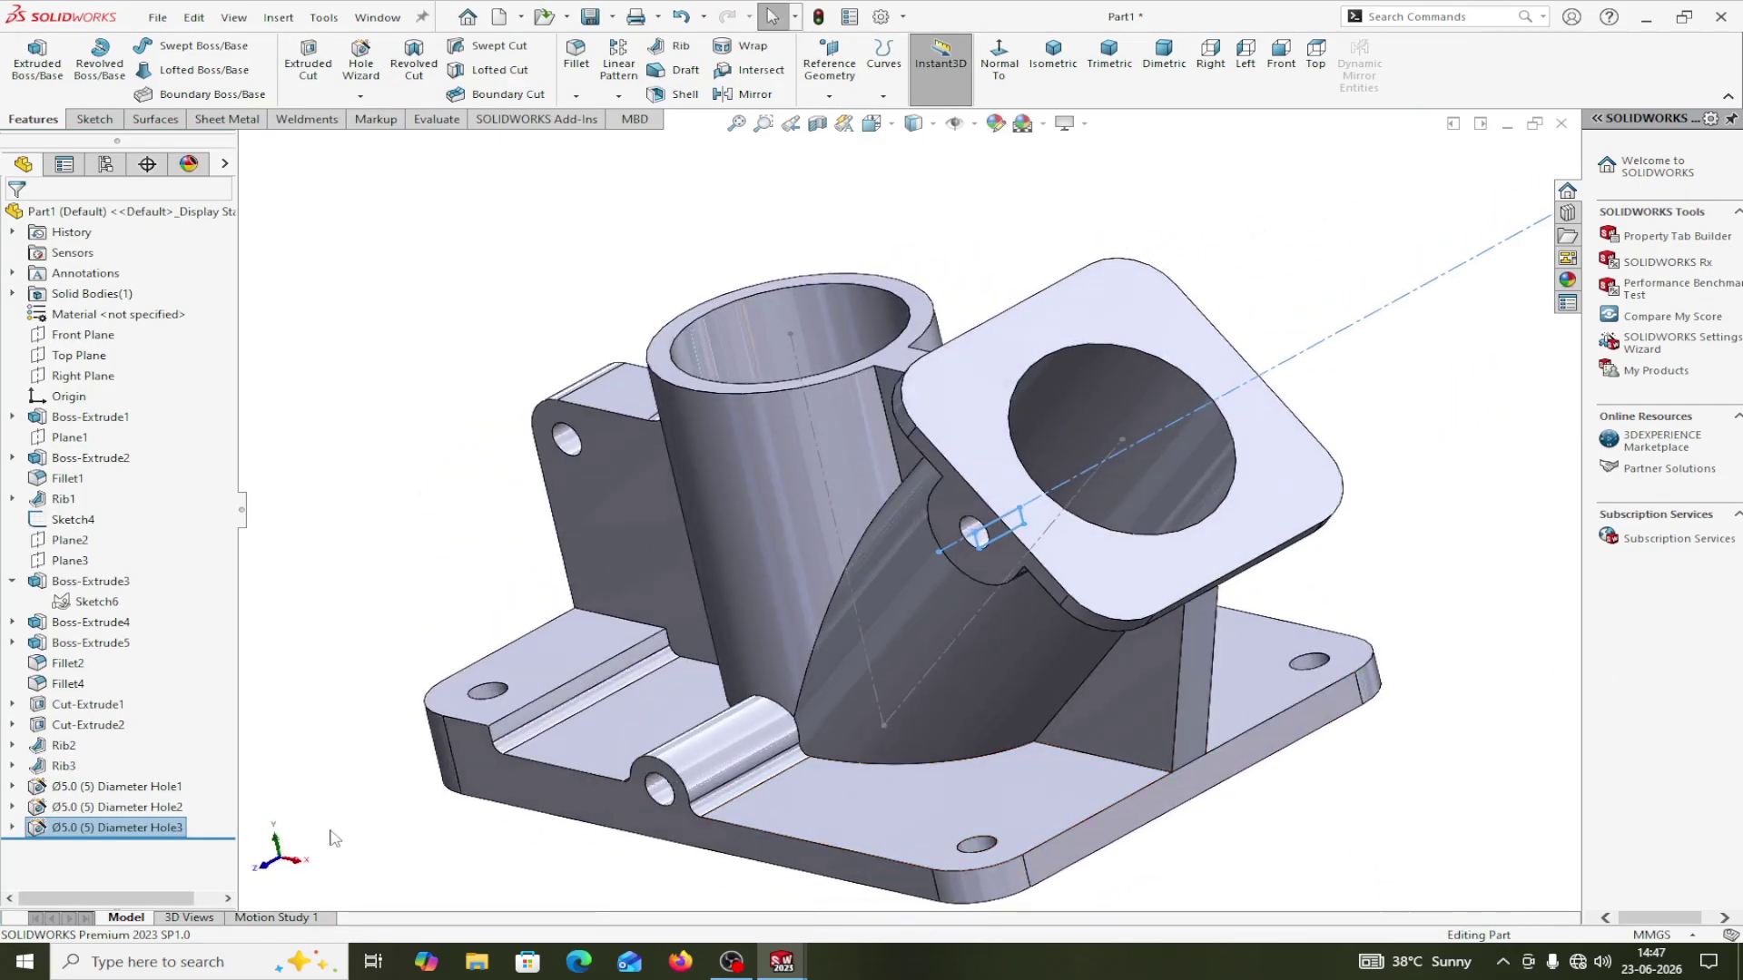
right_click(132, 828)
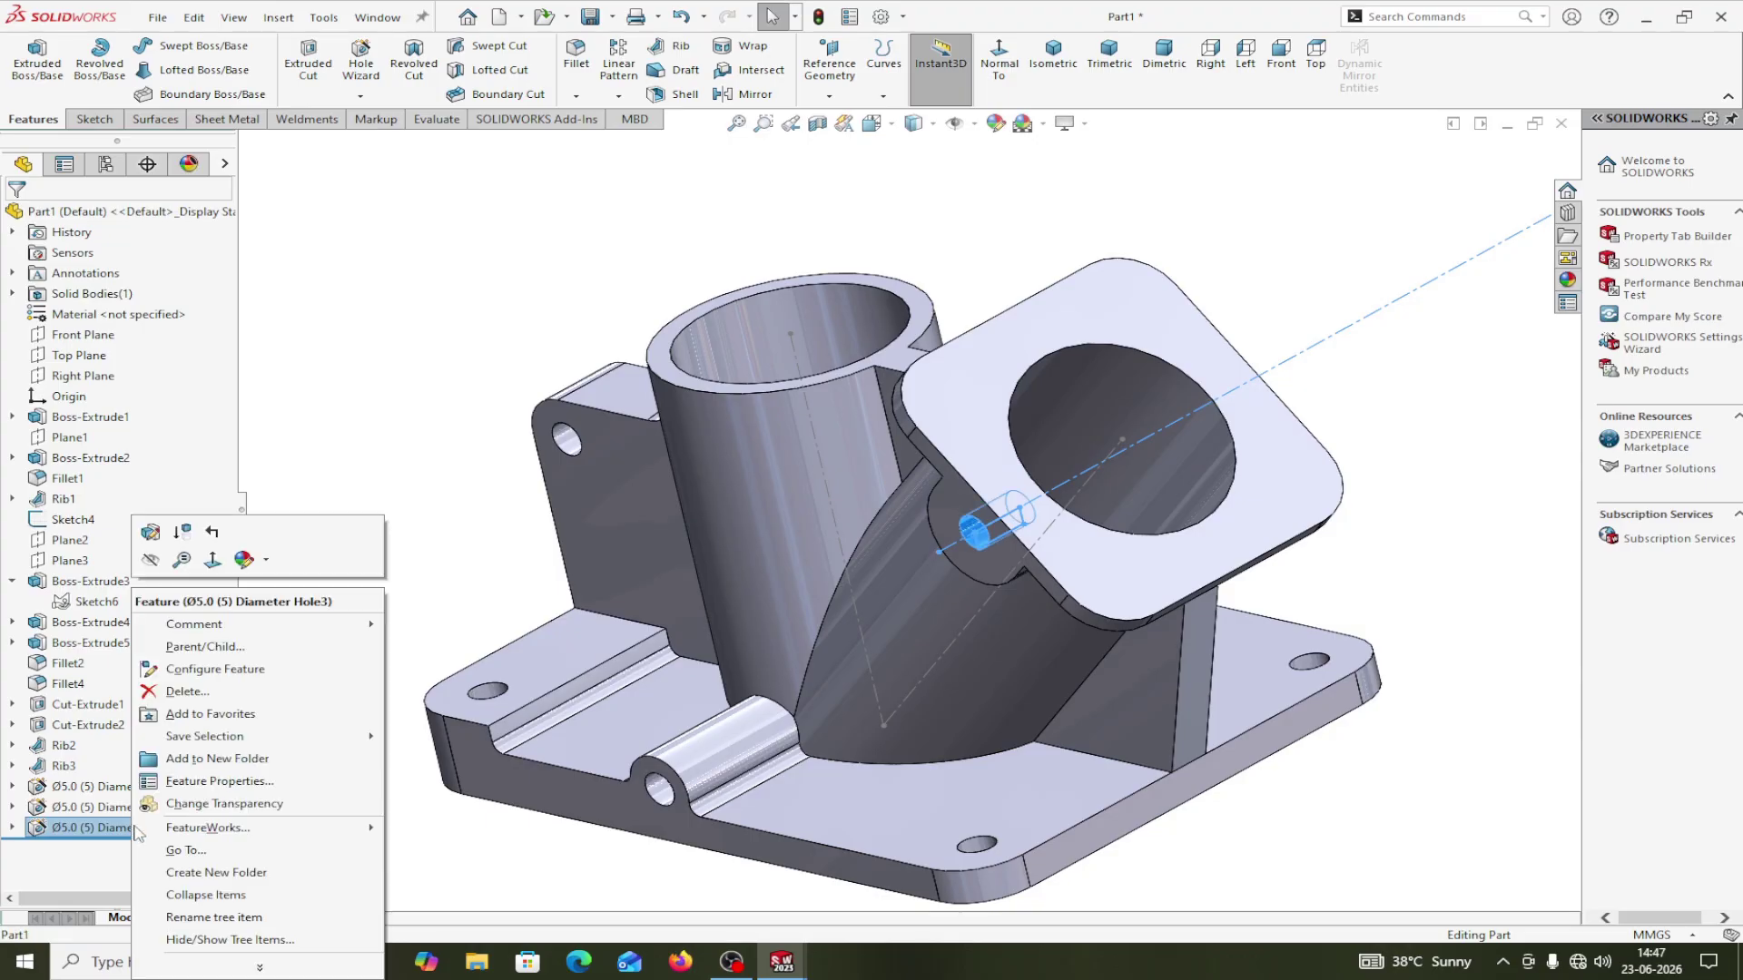
left_click(150, 531)
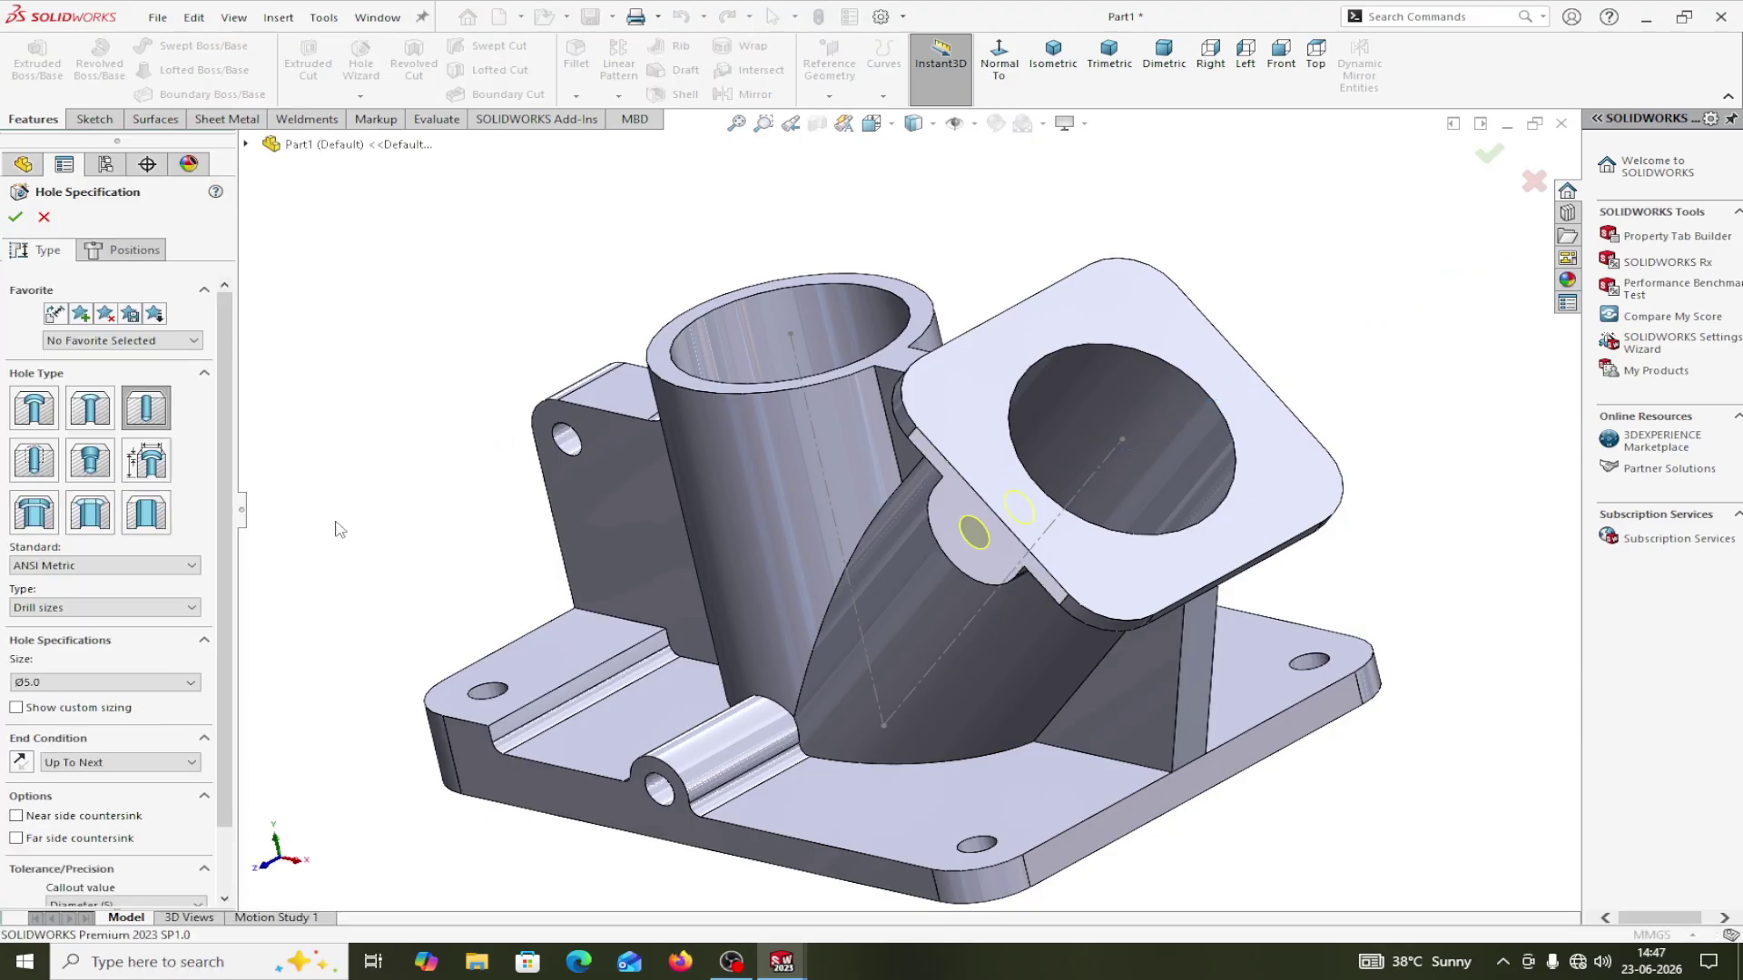
left_click(156, 764)
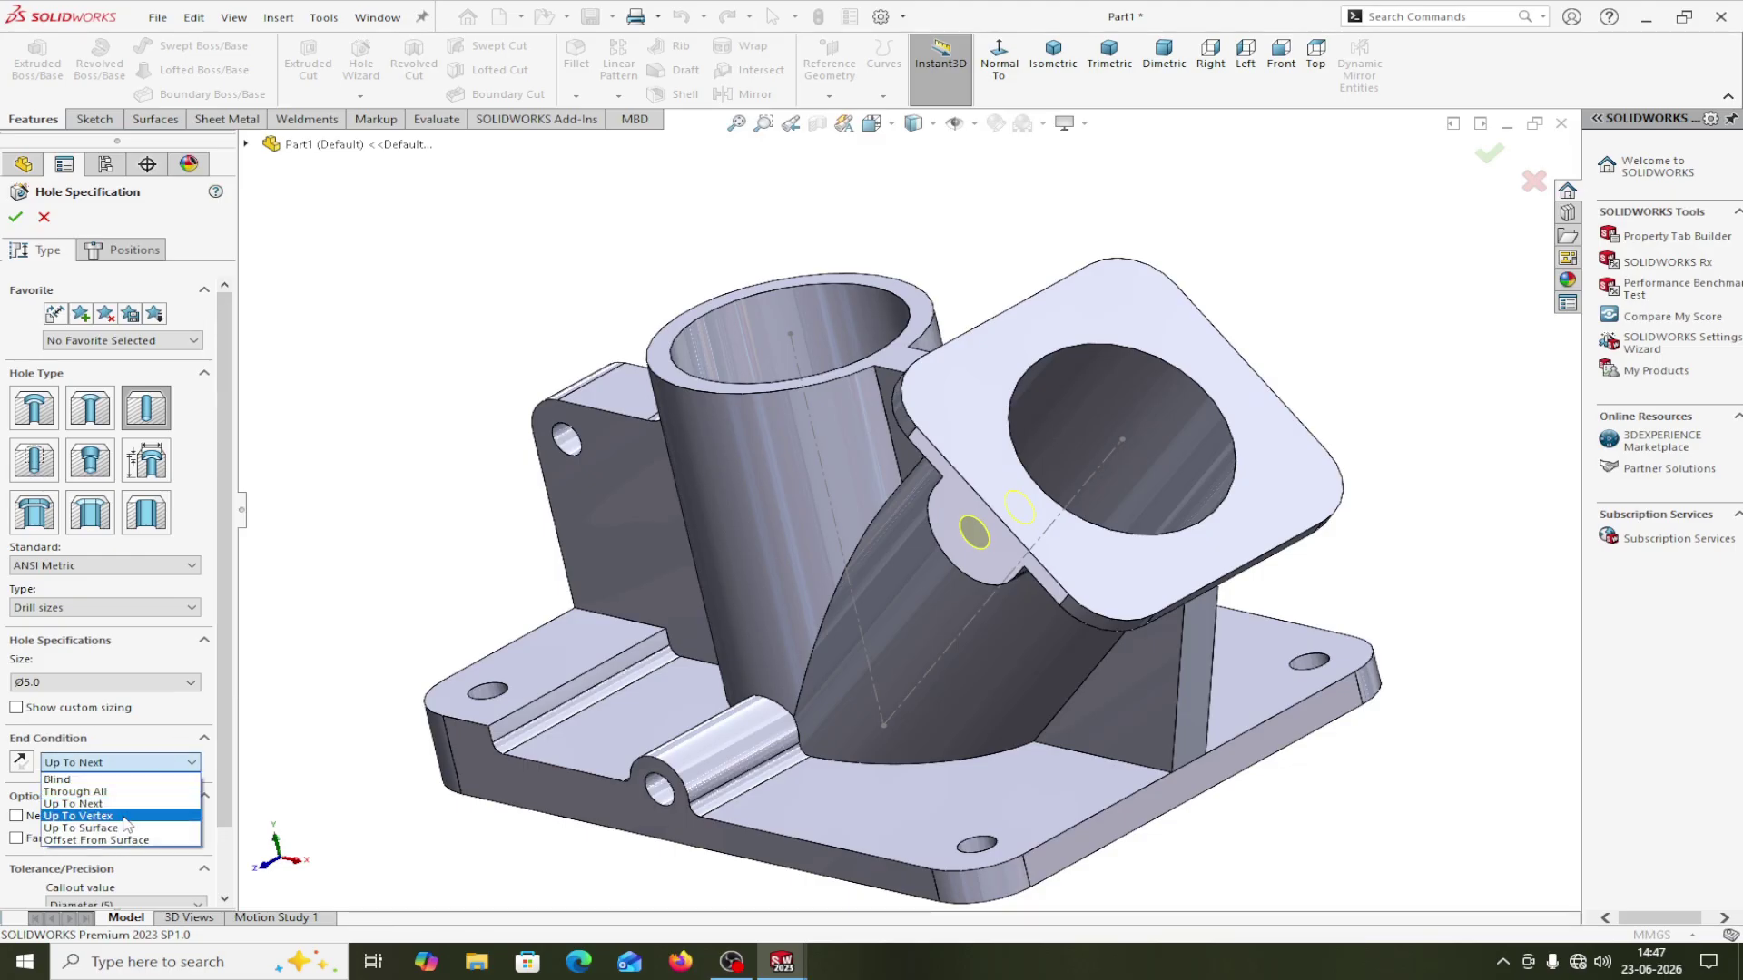
left_click(84, 792)
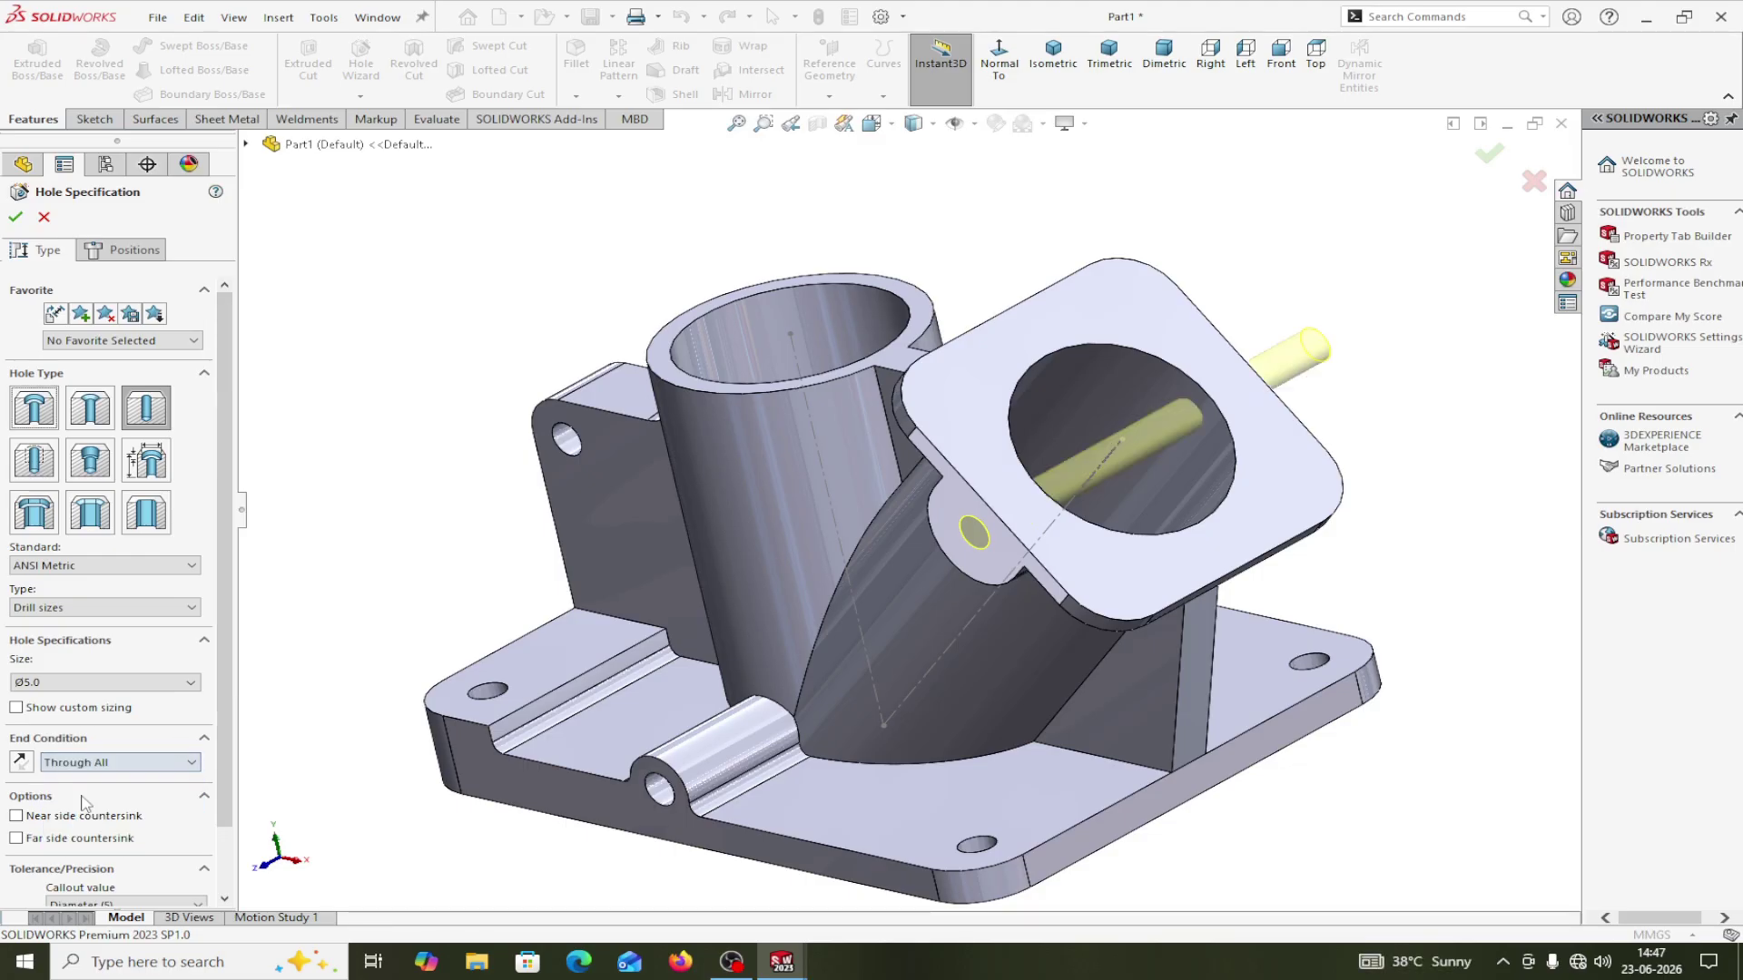
left_click(16, 217)
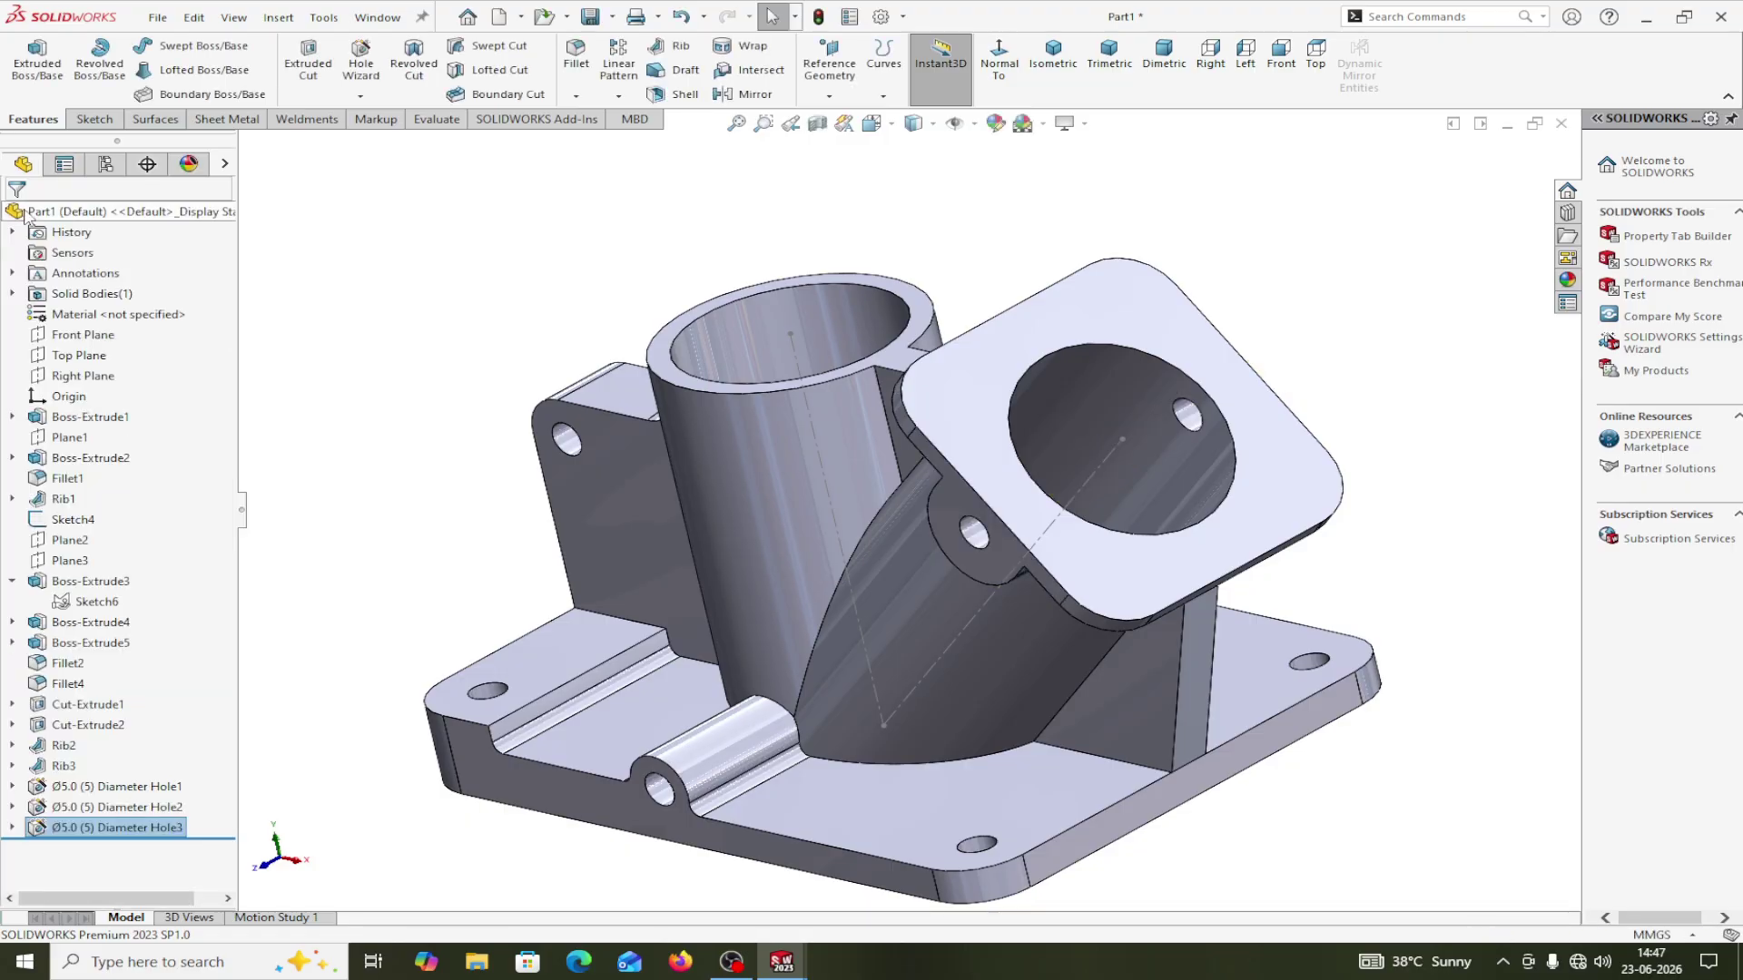
middle_click_drag(1368, 391, 1416, 381)
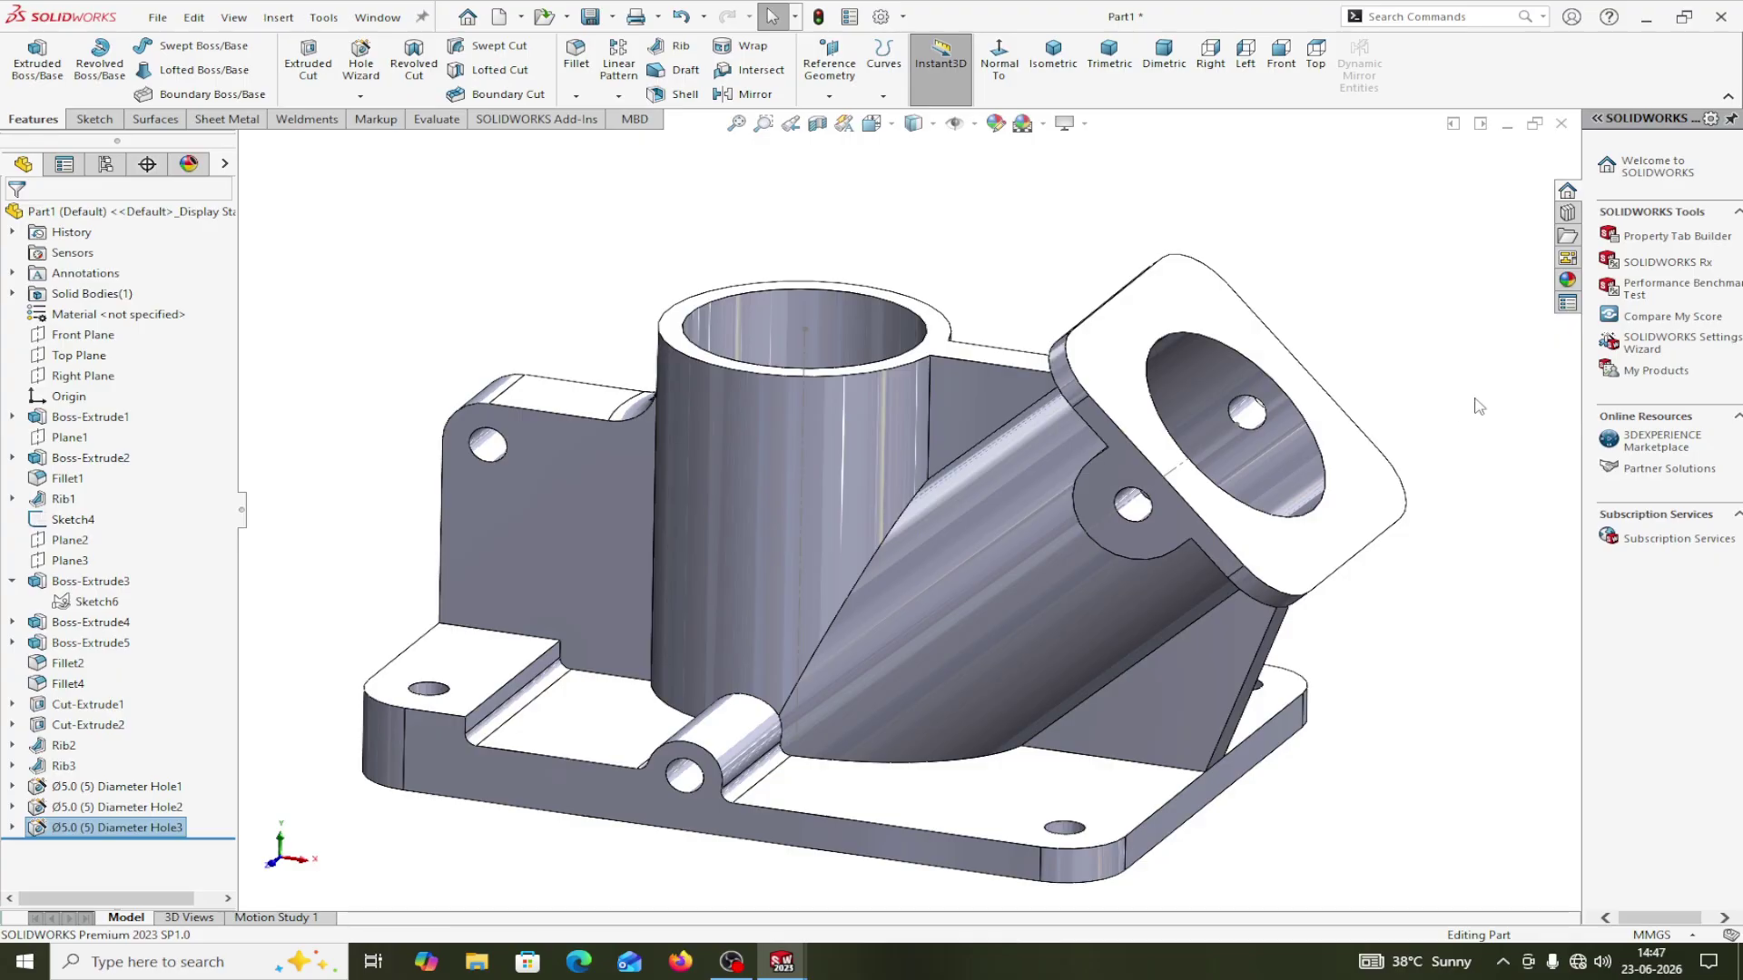
middle_click_drag(1476, 402, 1044, 490)
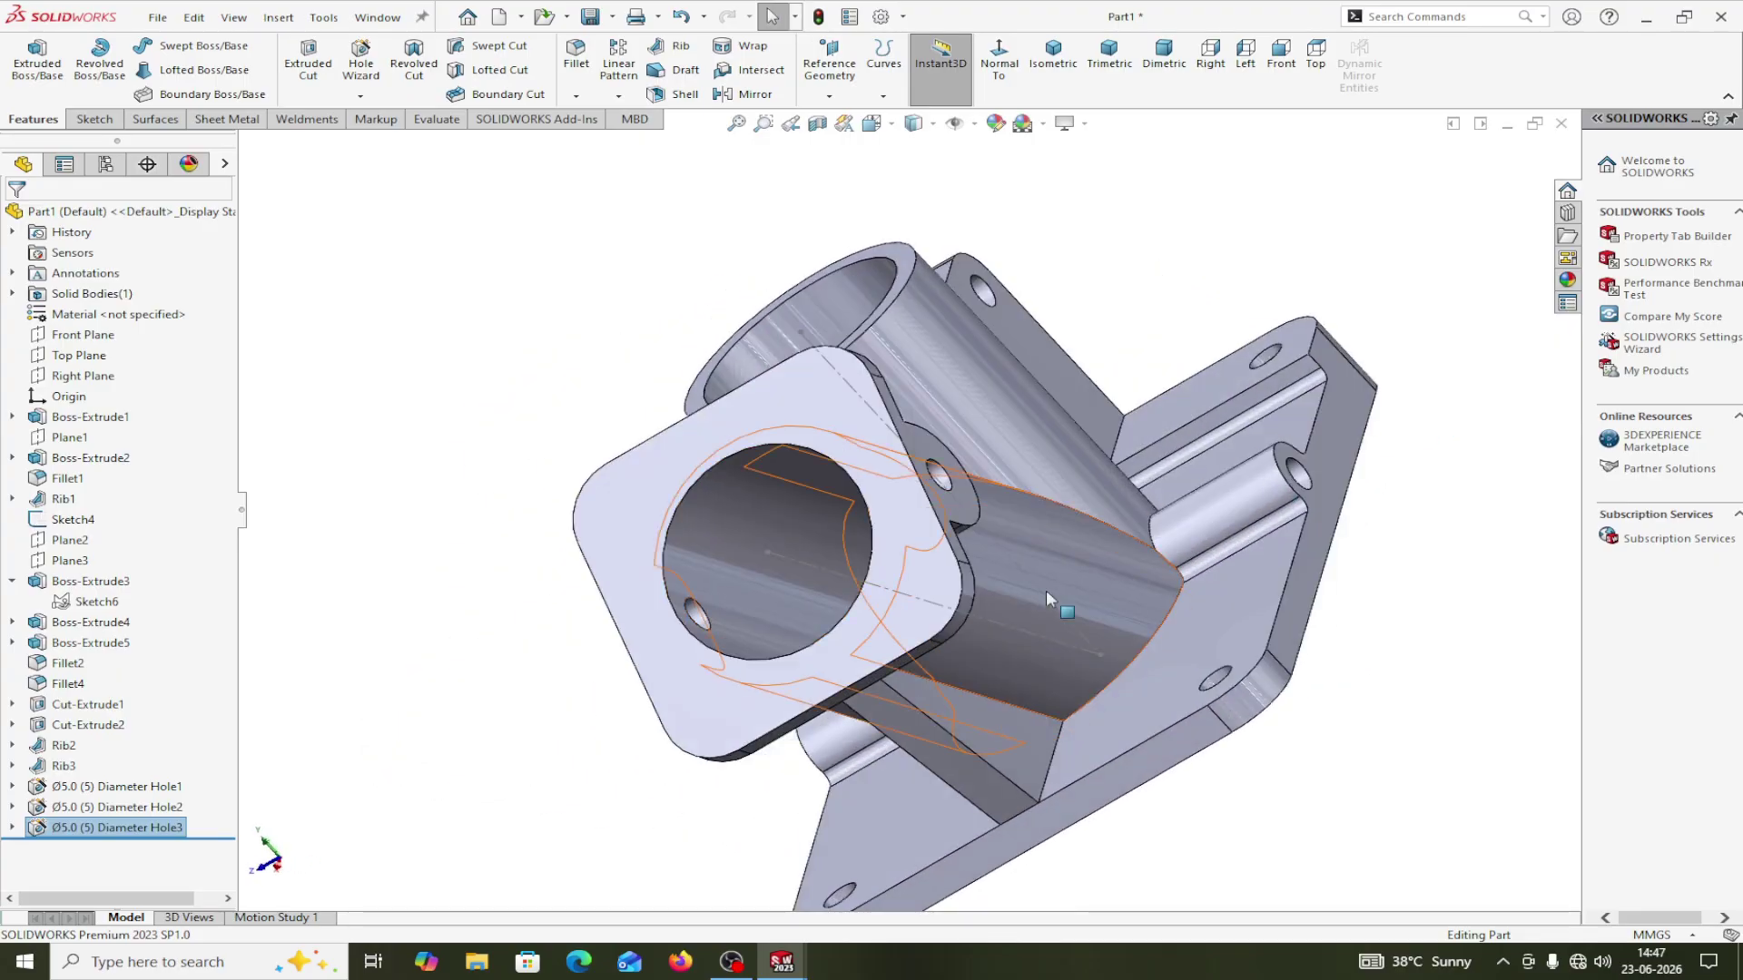
middle_click_drag(1449, 624, 1218, 767)
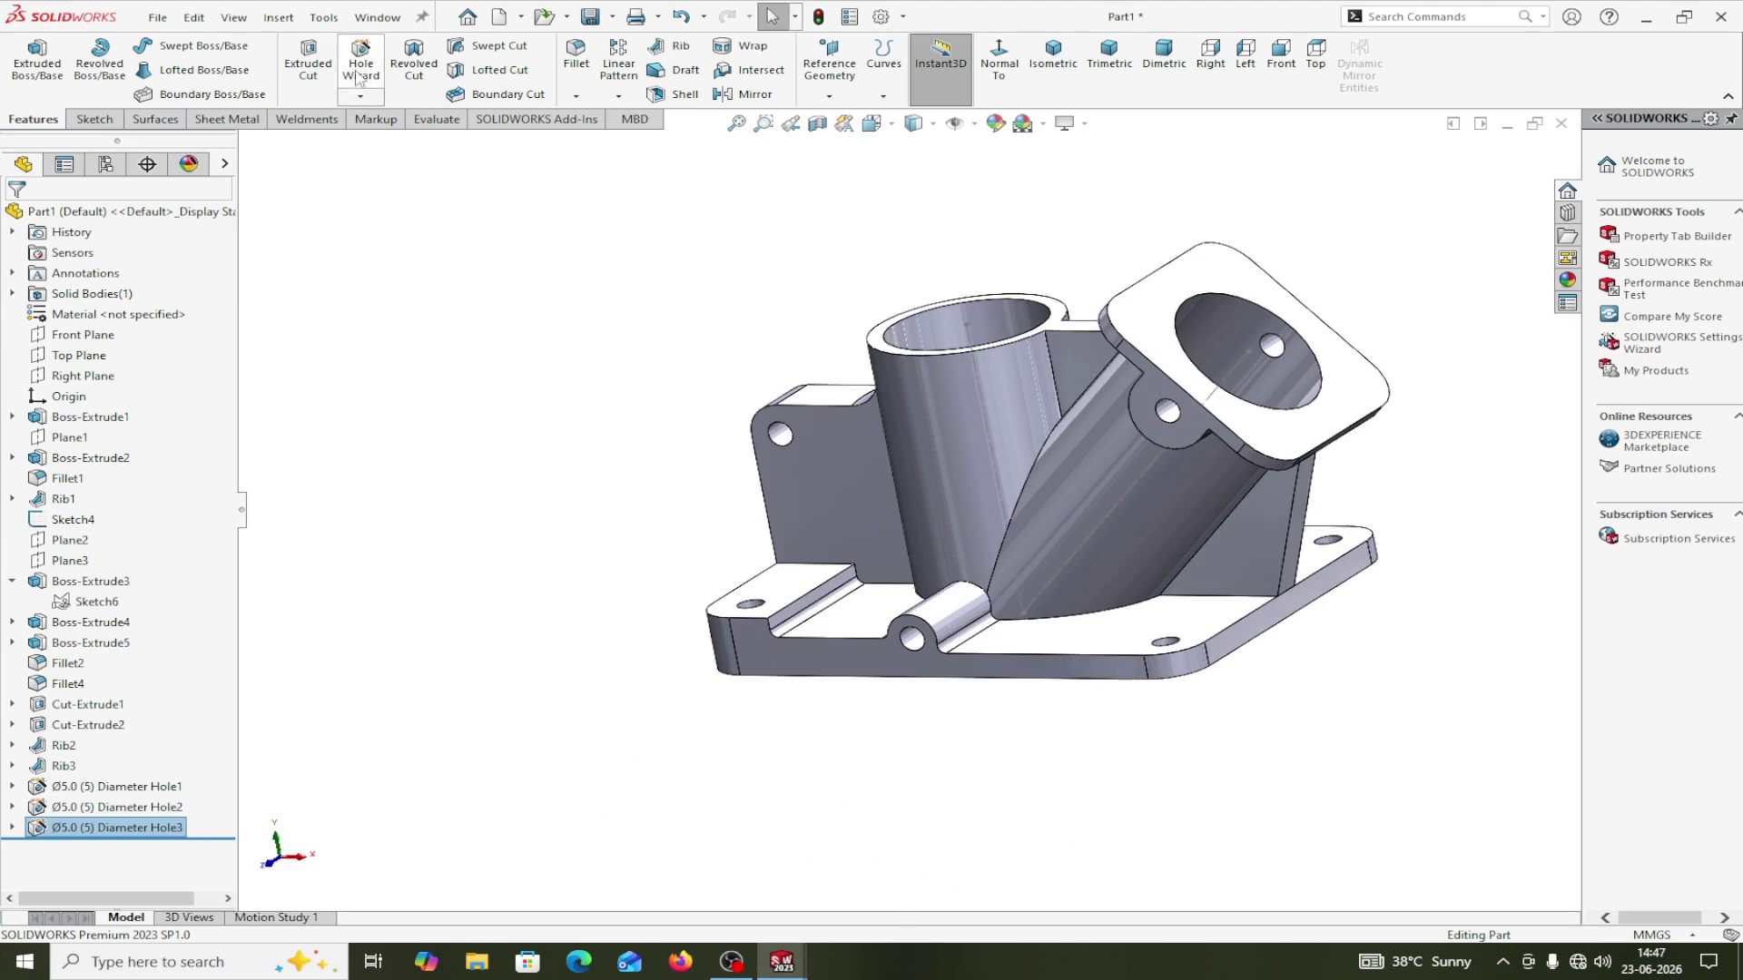
Check the slot dimensions on the upright cylinder in the exercise drawing's front view and return to the part.
left_click(377, 17)
left_click(452, 222)
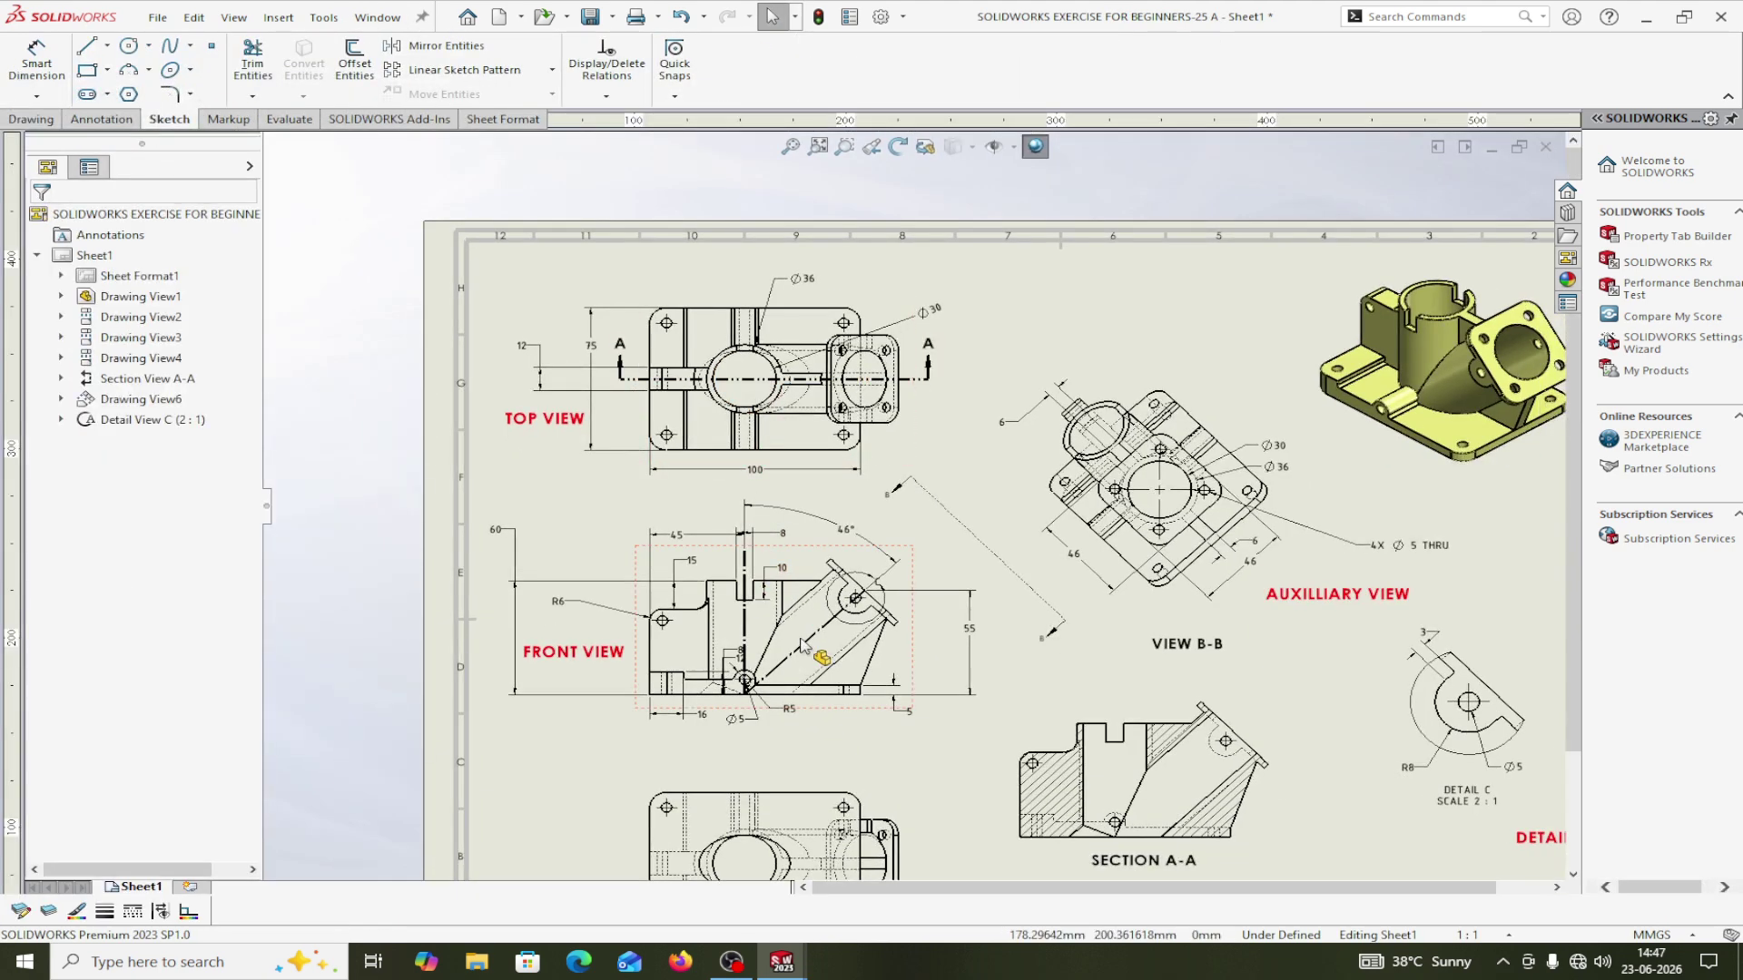
scroll(802, 646, "up", 2)
scroll(781, 581, "down", 6)
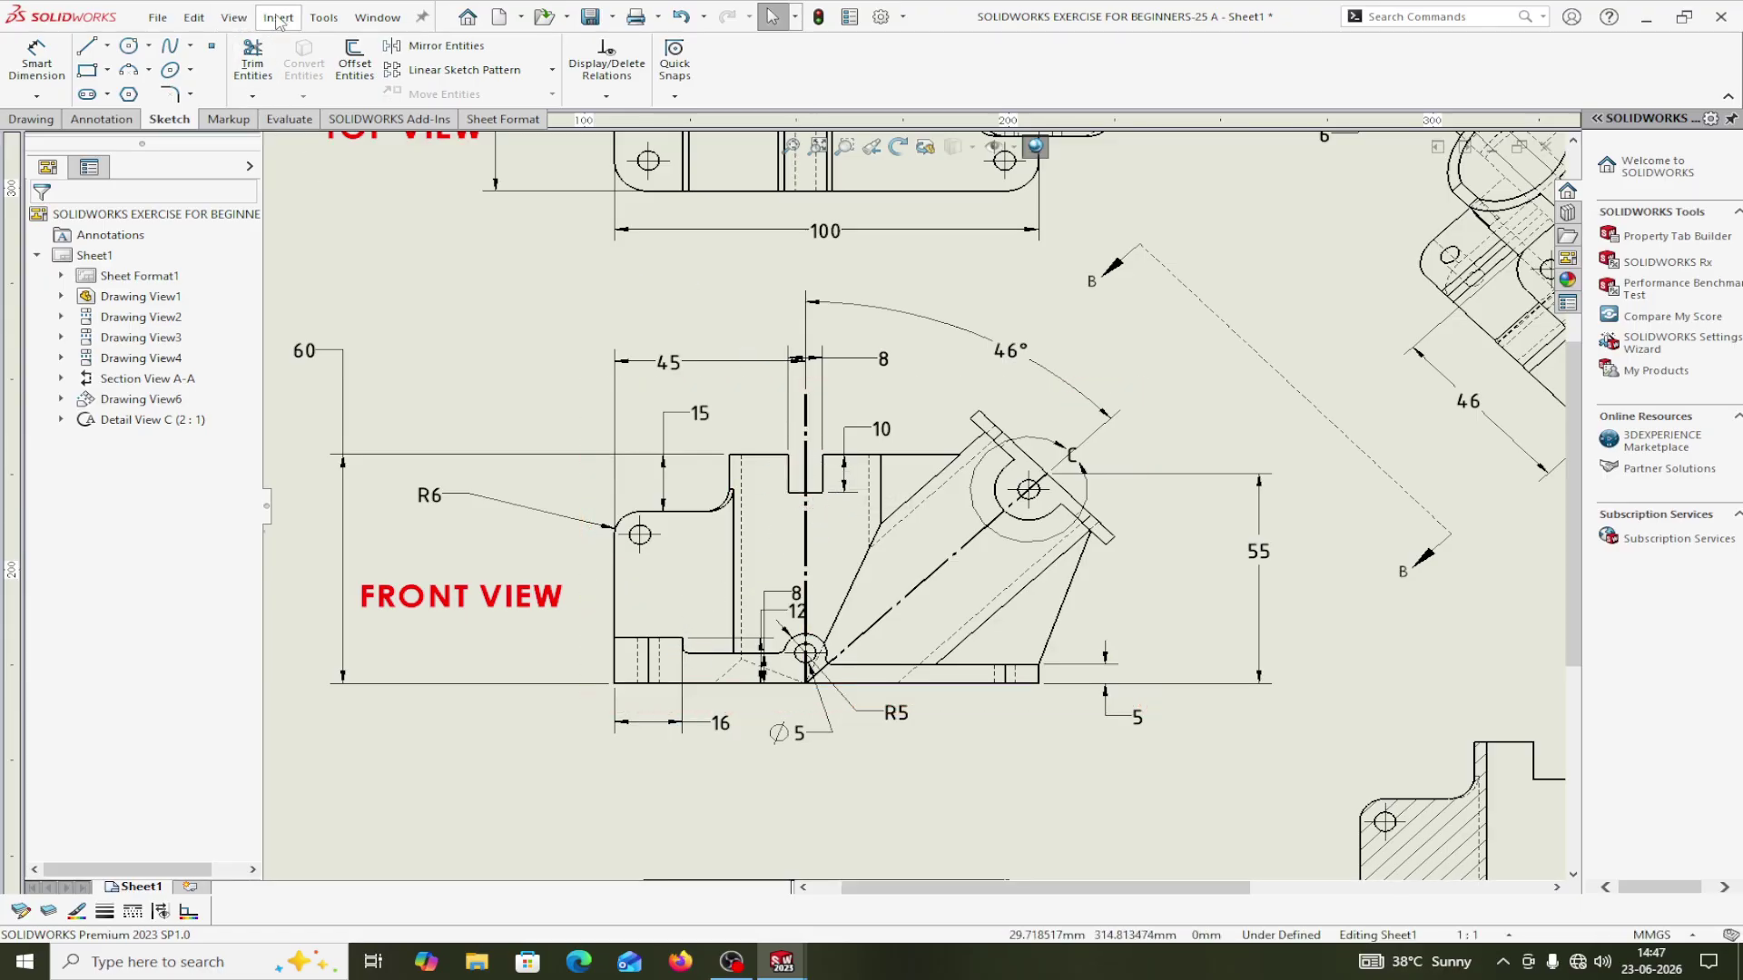
left_click(394, 20)
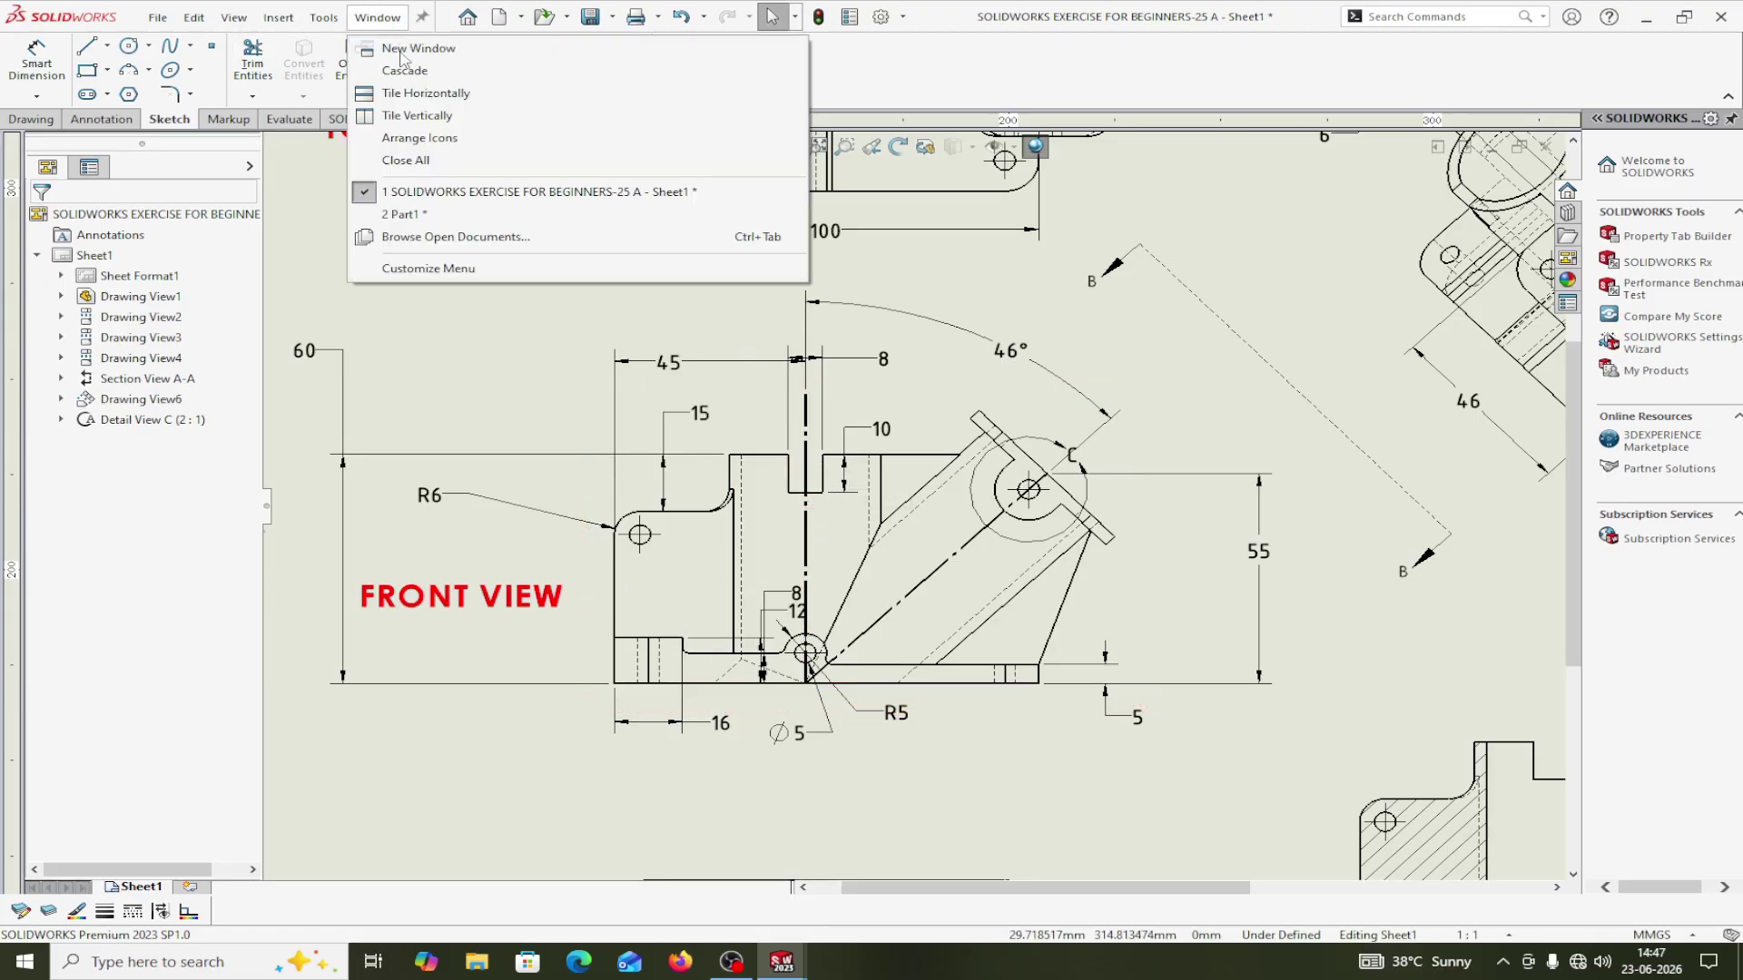
left_click(423, 216)
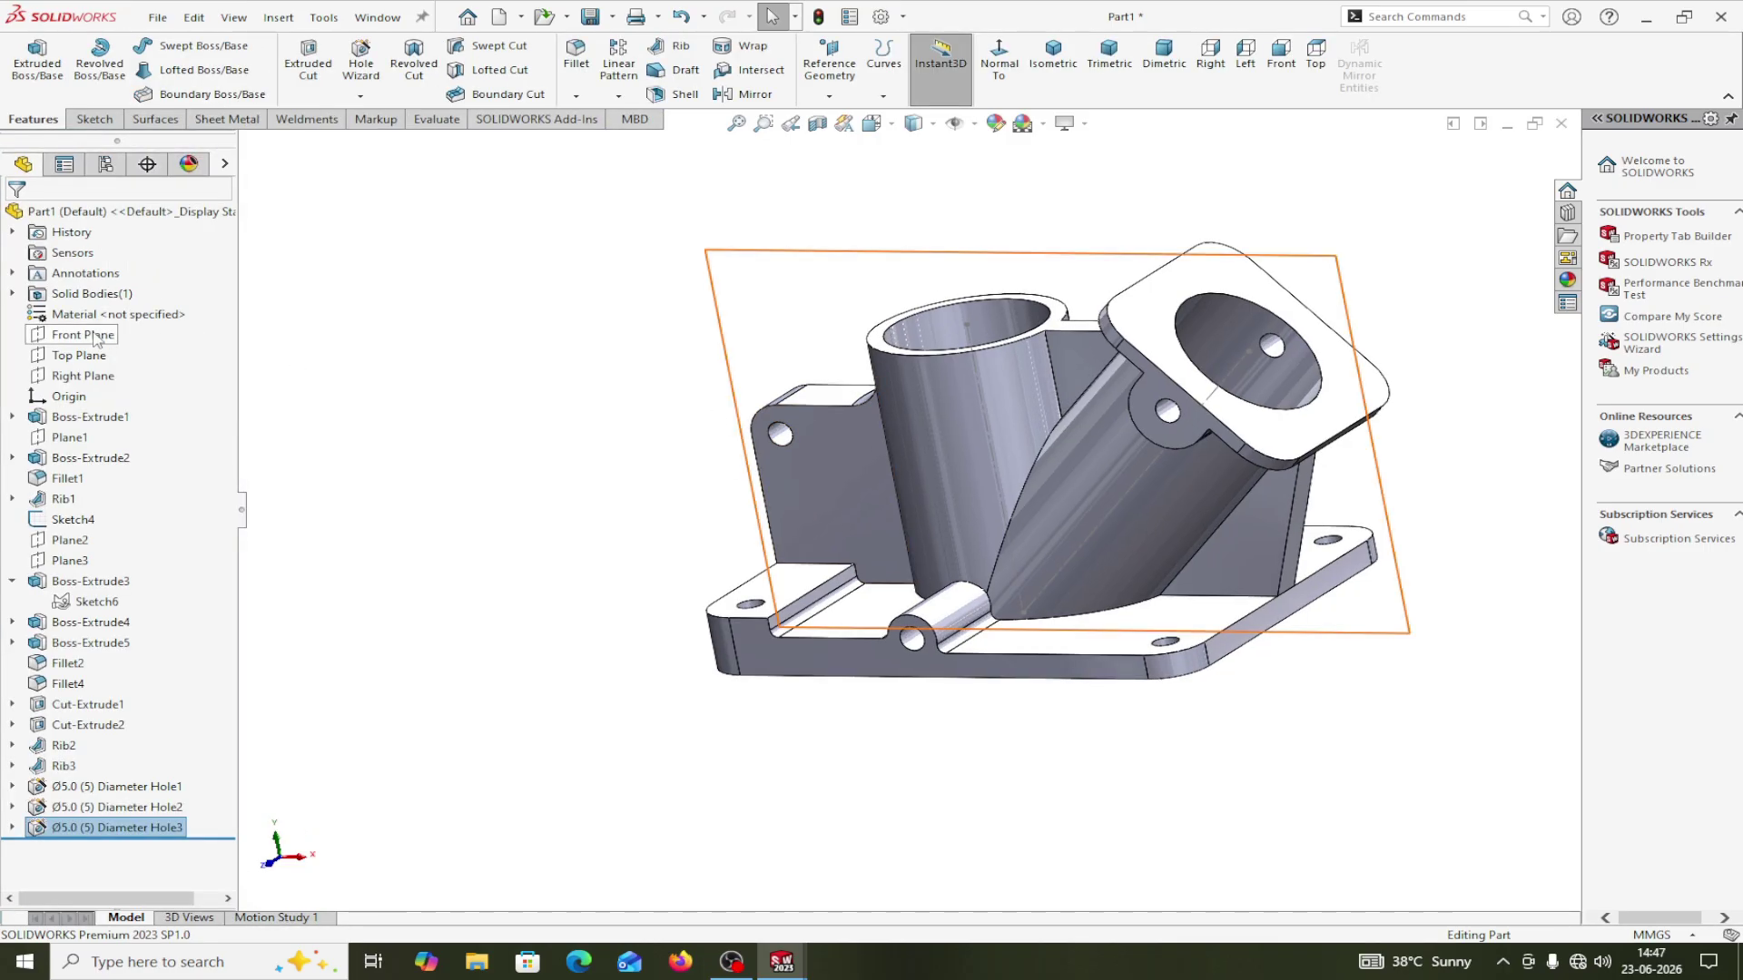
Start a sketch on the Front Plane and draw a vertical centerline from the upright cylinder's top centre to the base's bottom edge.
left_click(95, 336)
left_click(118, 323)
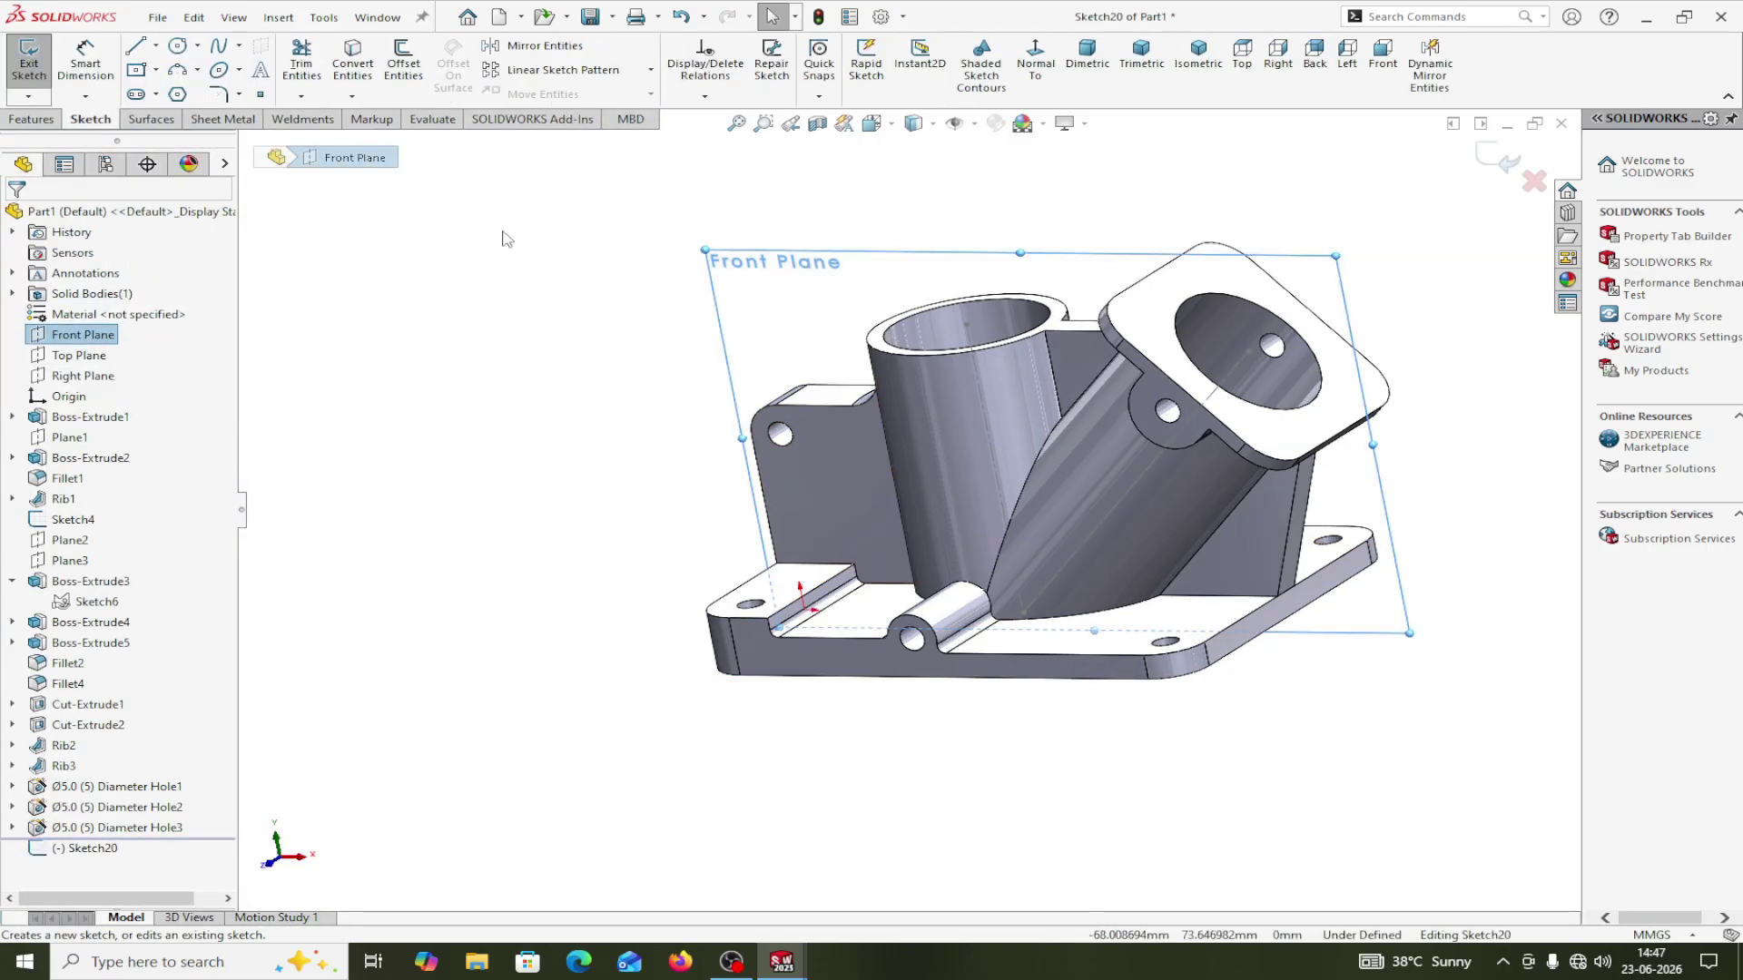
left_click(1036, 61)
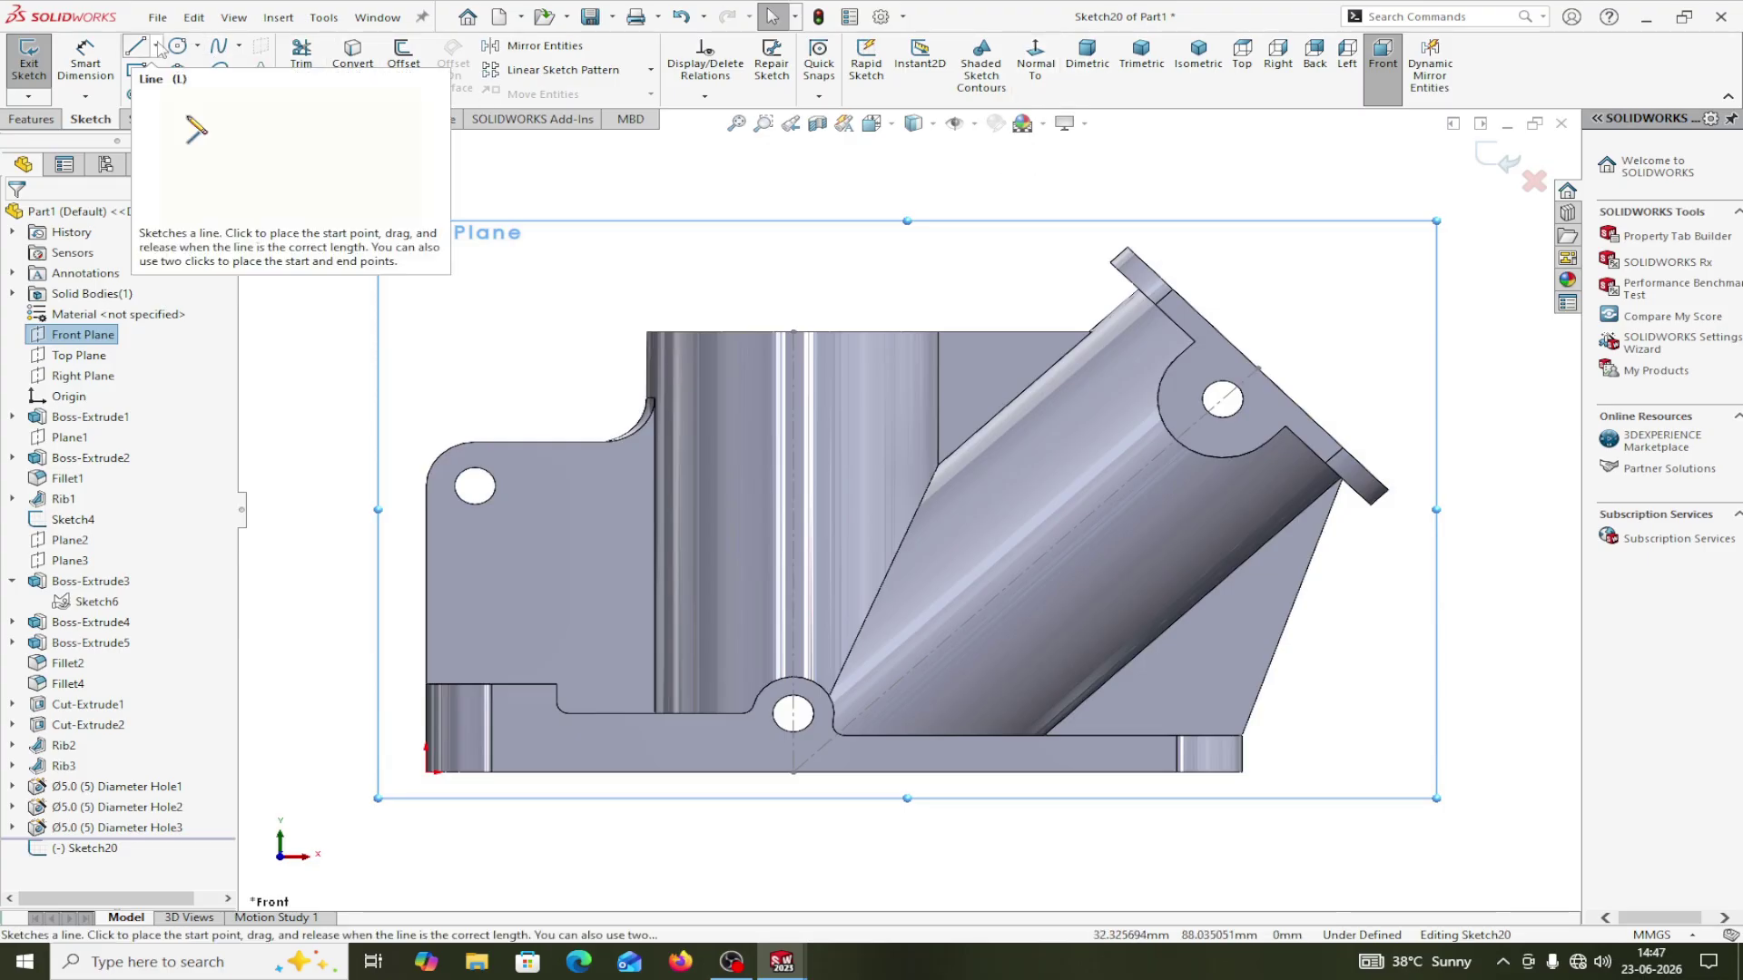
left_click(155, 47)
left_click(165, 97)
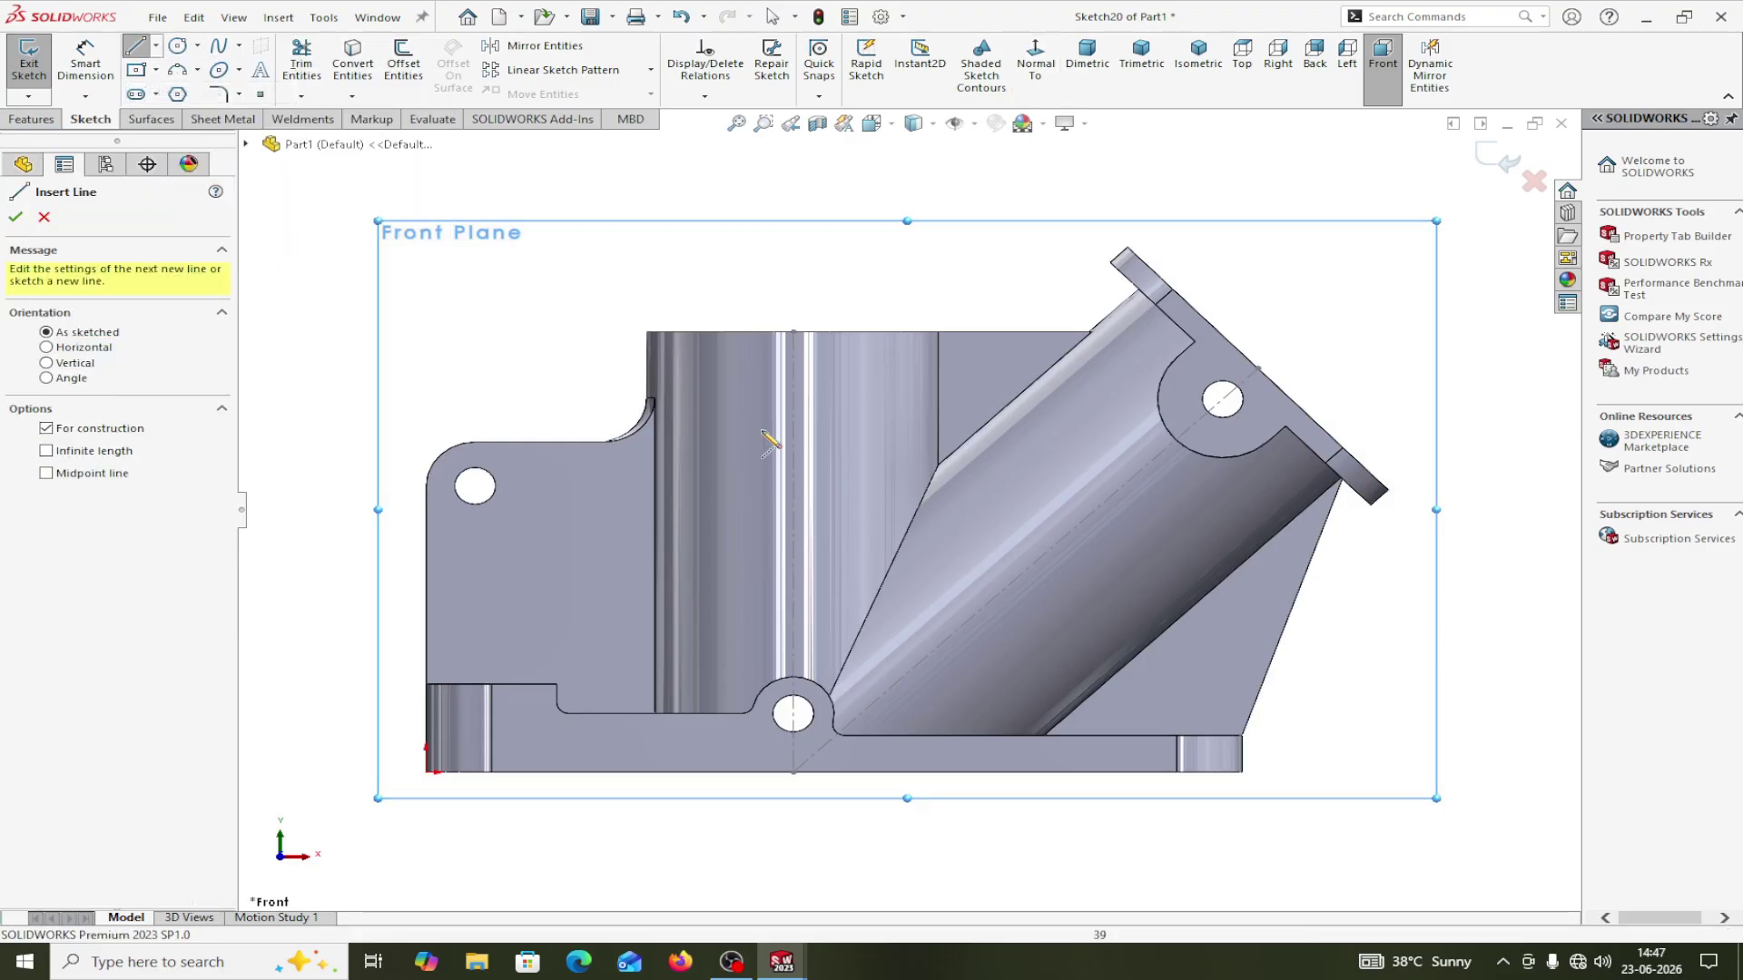
left_click(795, 333)
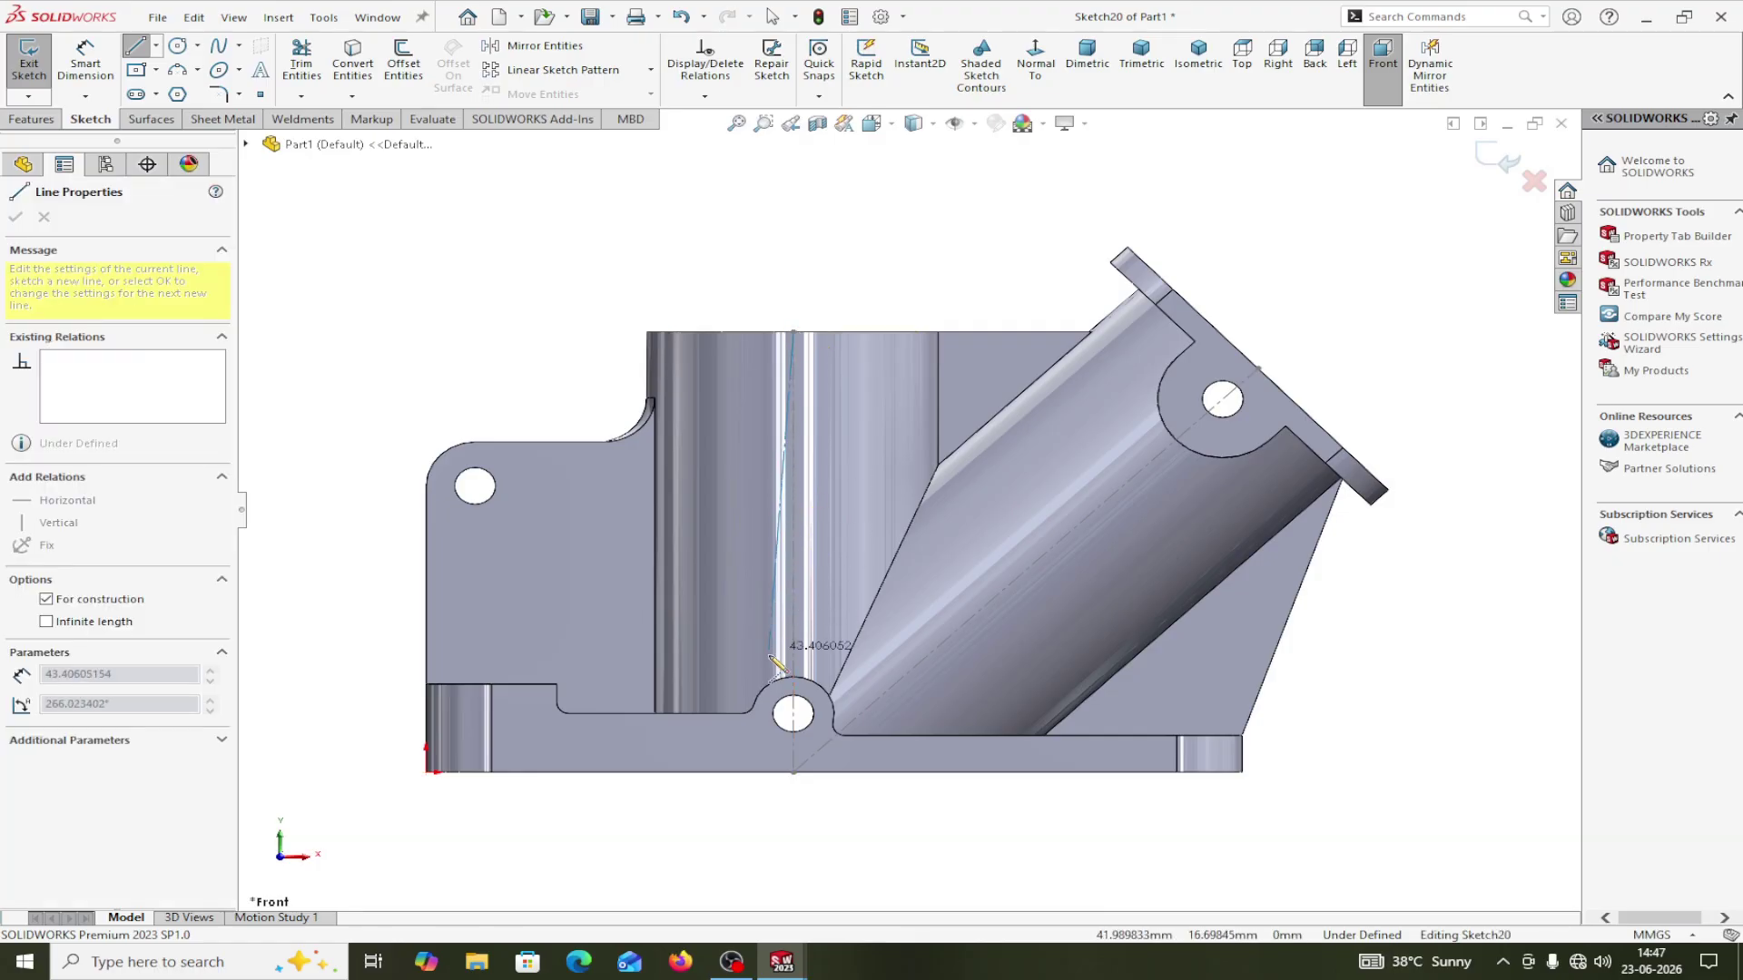
left_click(792, 773)
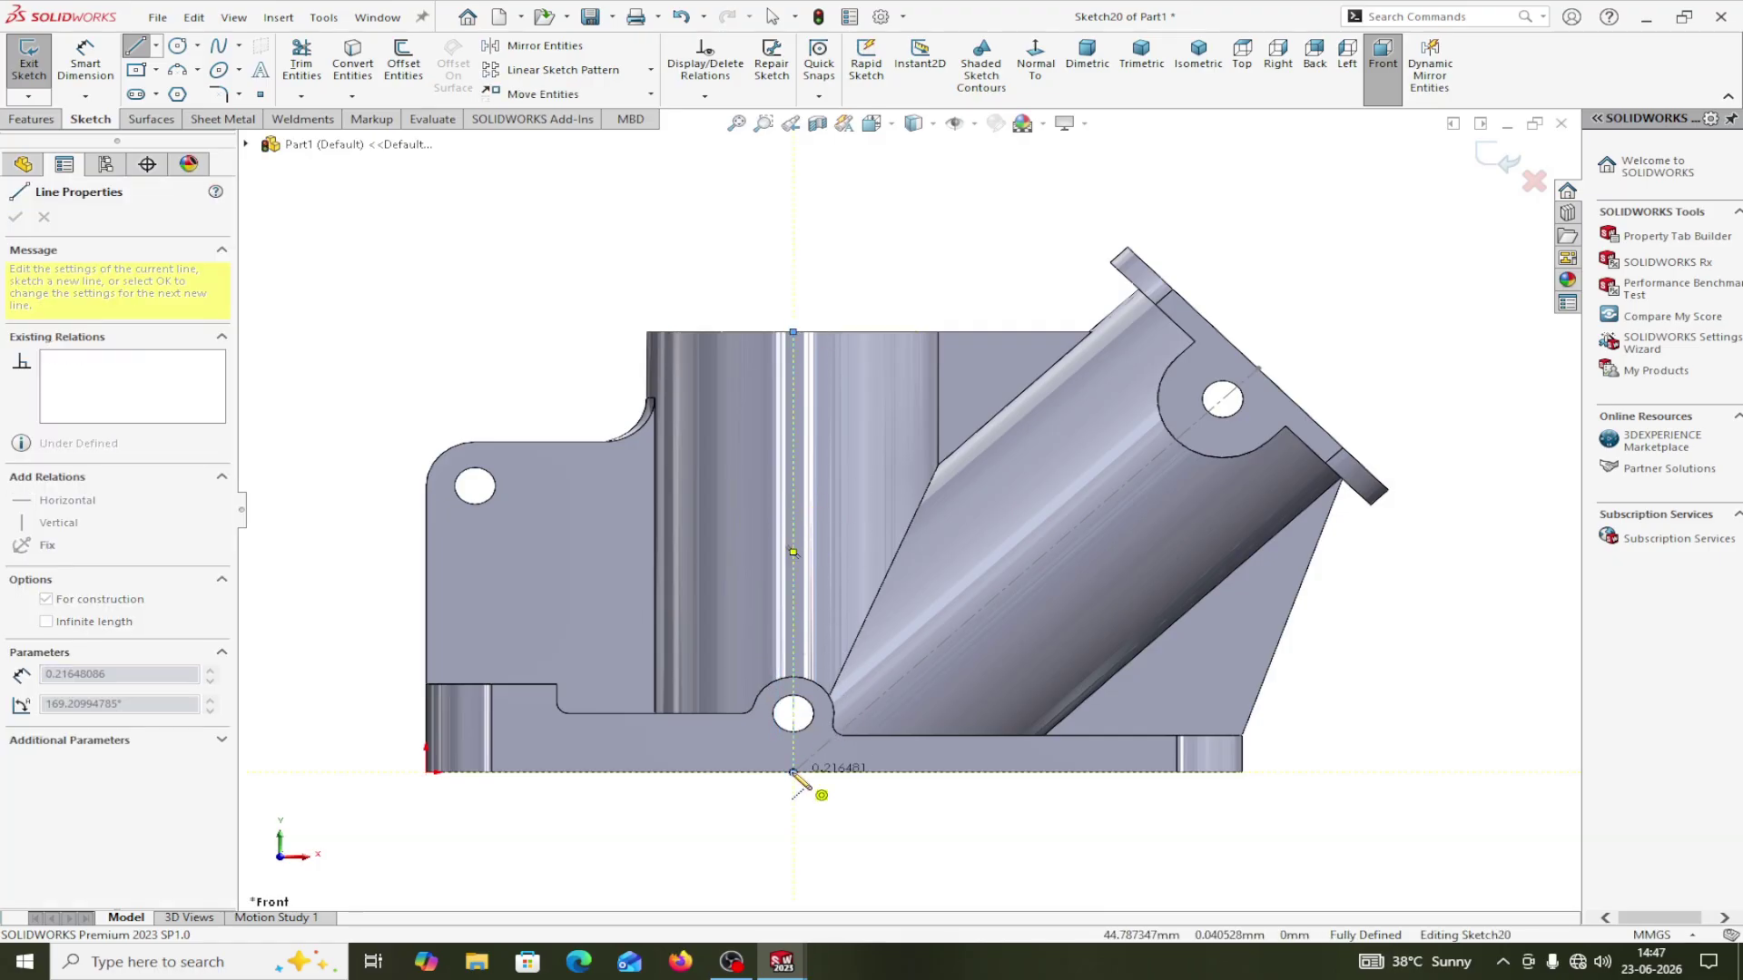
Sketch a corner rectangle about 8.2 mm wide and 10.4 mm tall across the centerline, hanging from the upright cylinder's top edge.
right_click(794, 773)
left_click(850, 779)
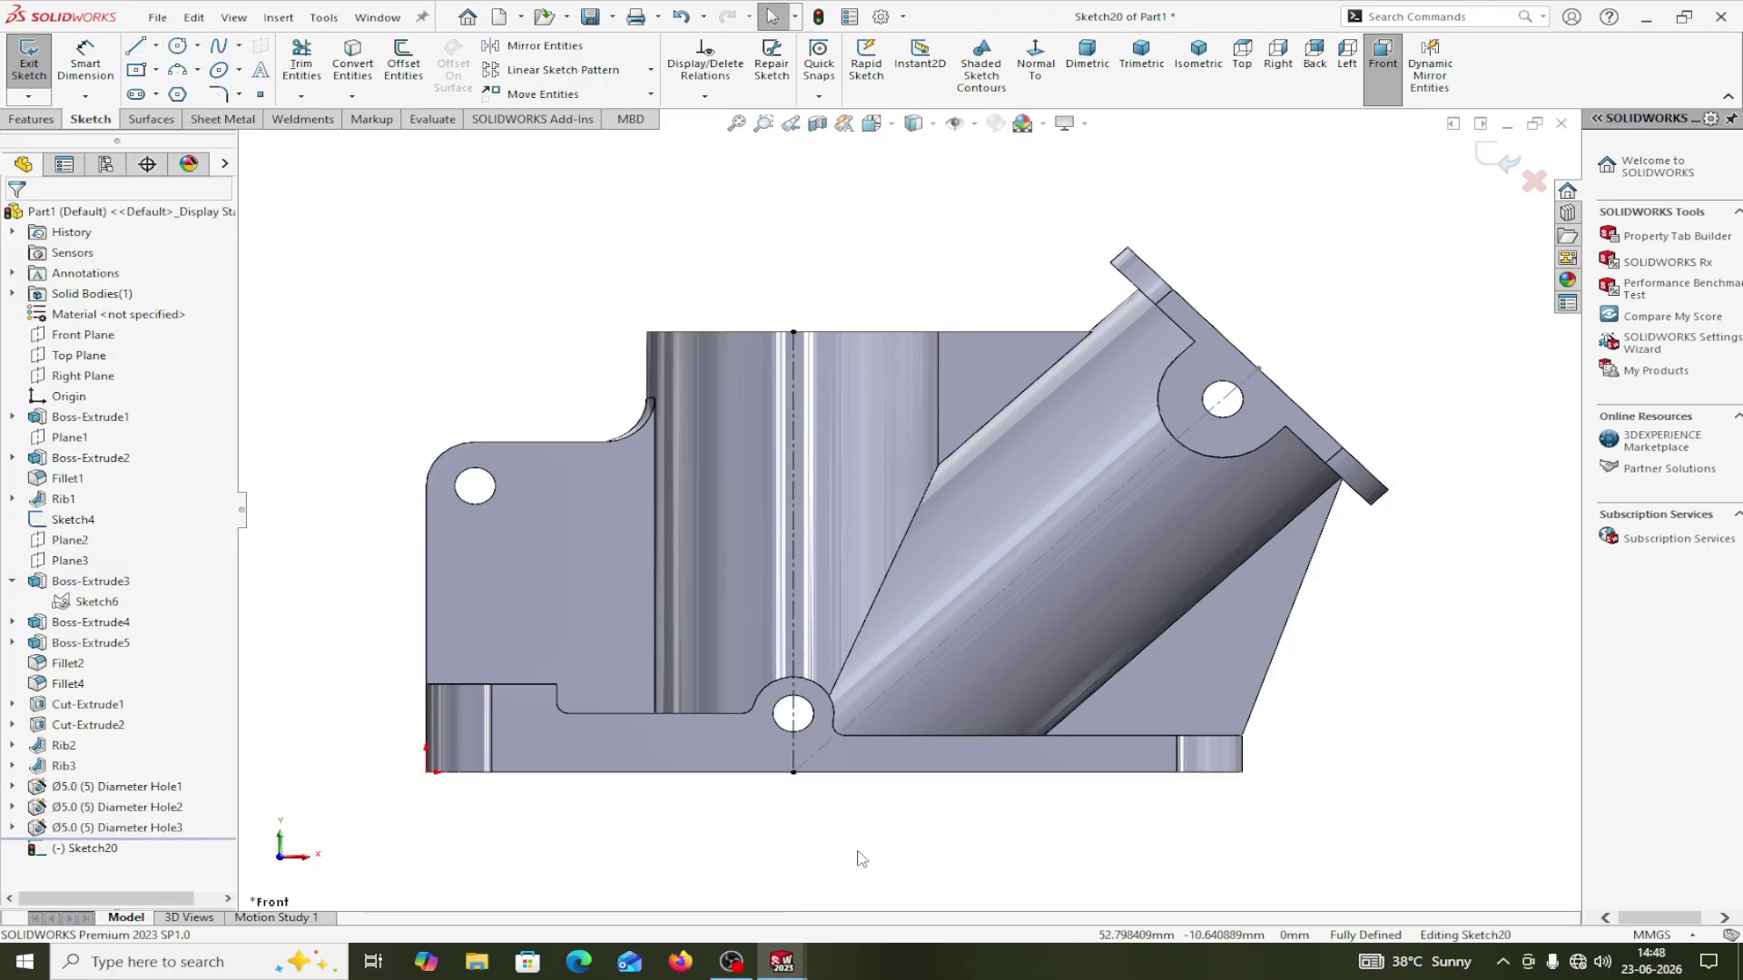
left_click(157, 70)
left_click(191, 82)
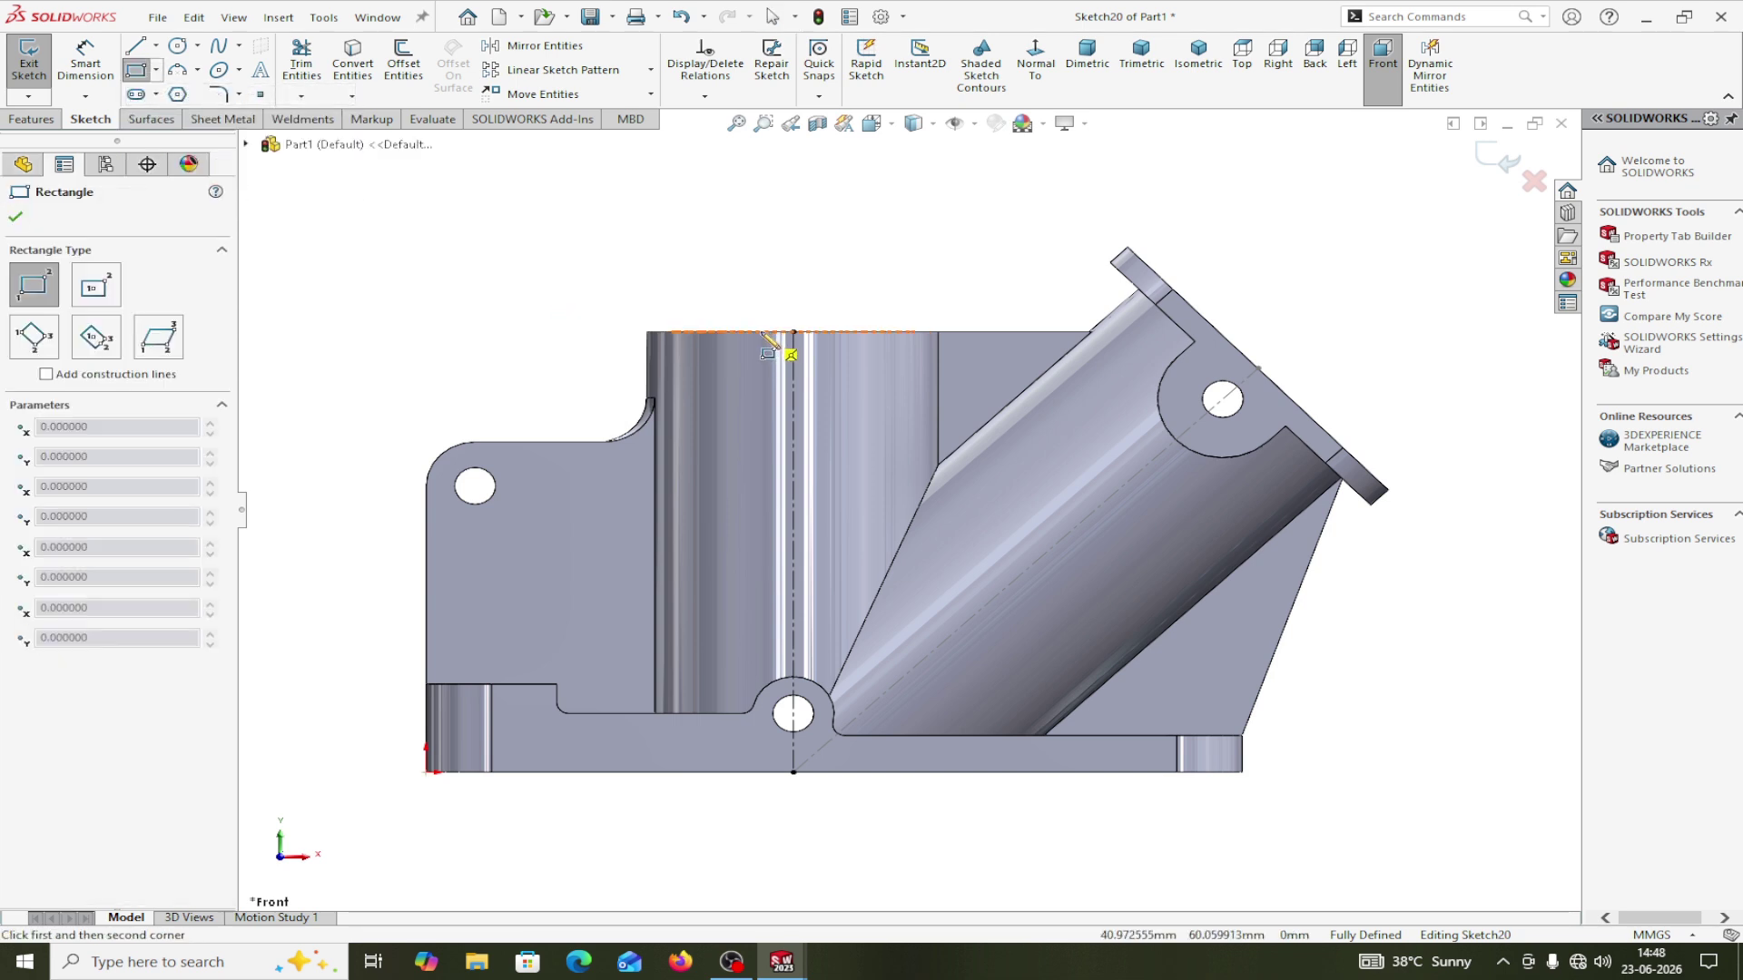
left_click(761, 332)
left_click(827, 408)
right_click(829, 411)
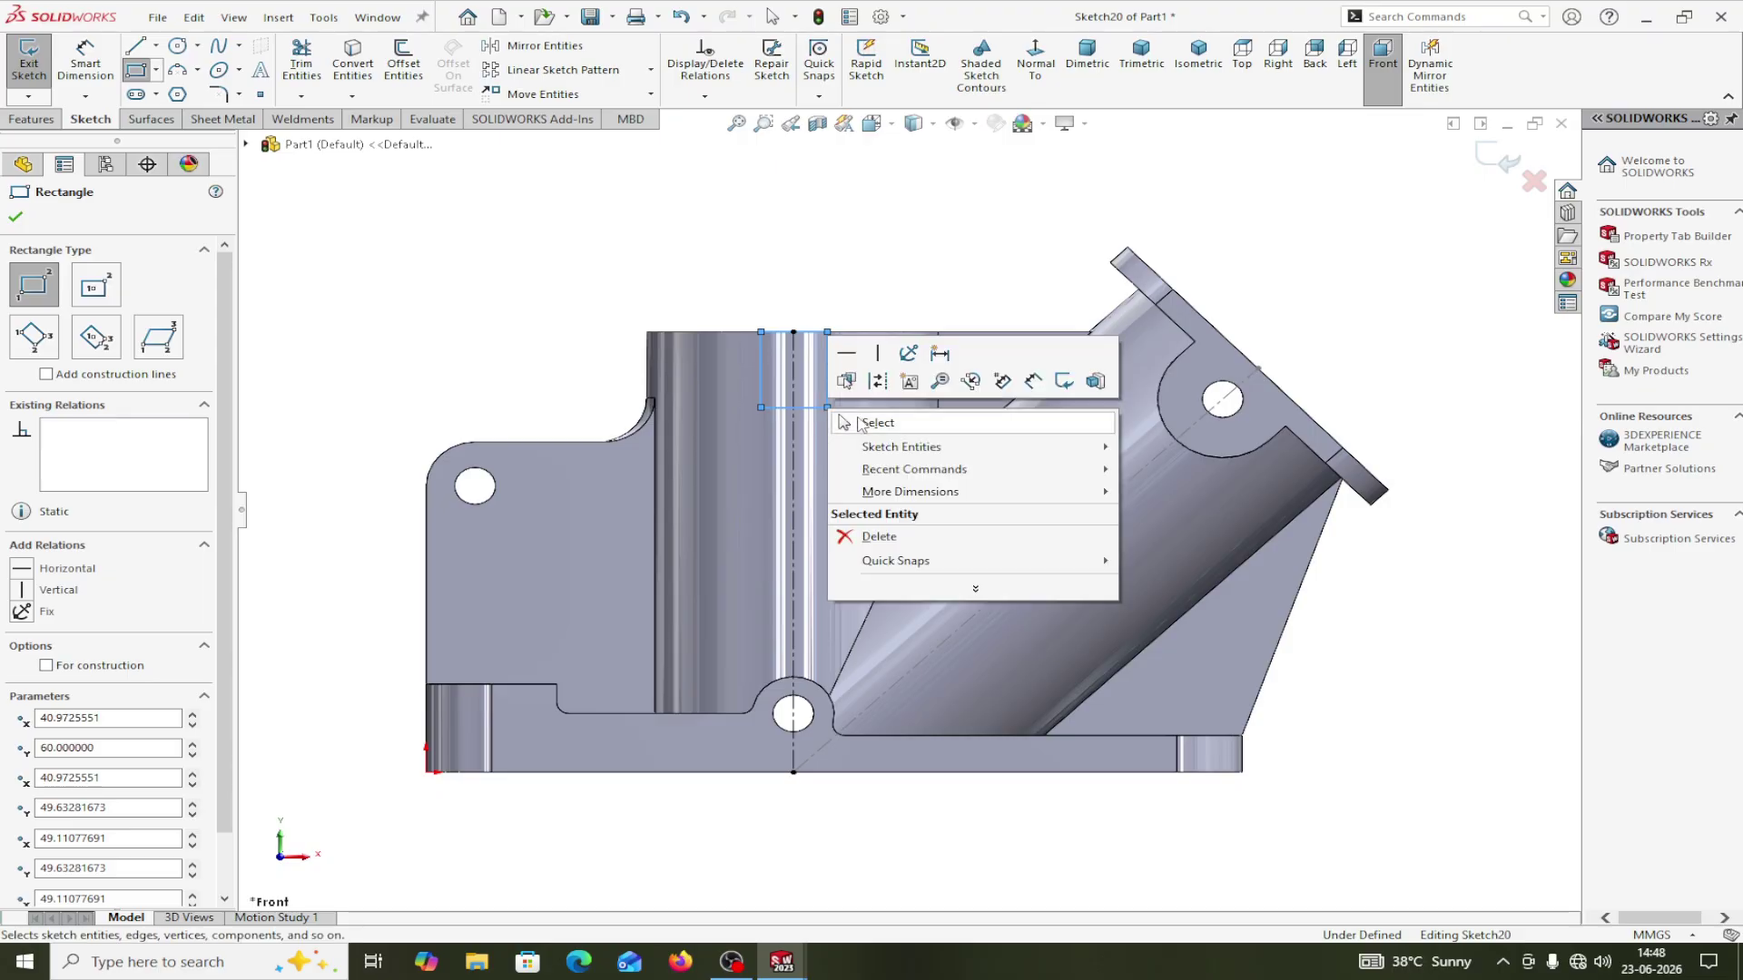
left_click(859, 422)
Make the rectangle's two vertical sides symmetric about the vertical centerline.
left_click(761, 389)
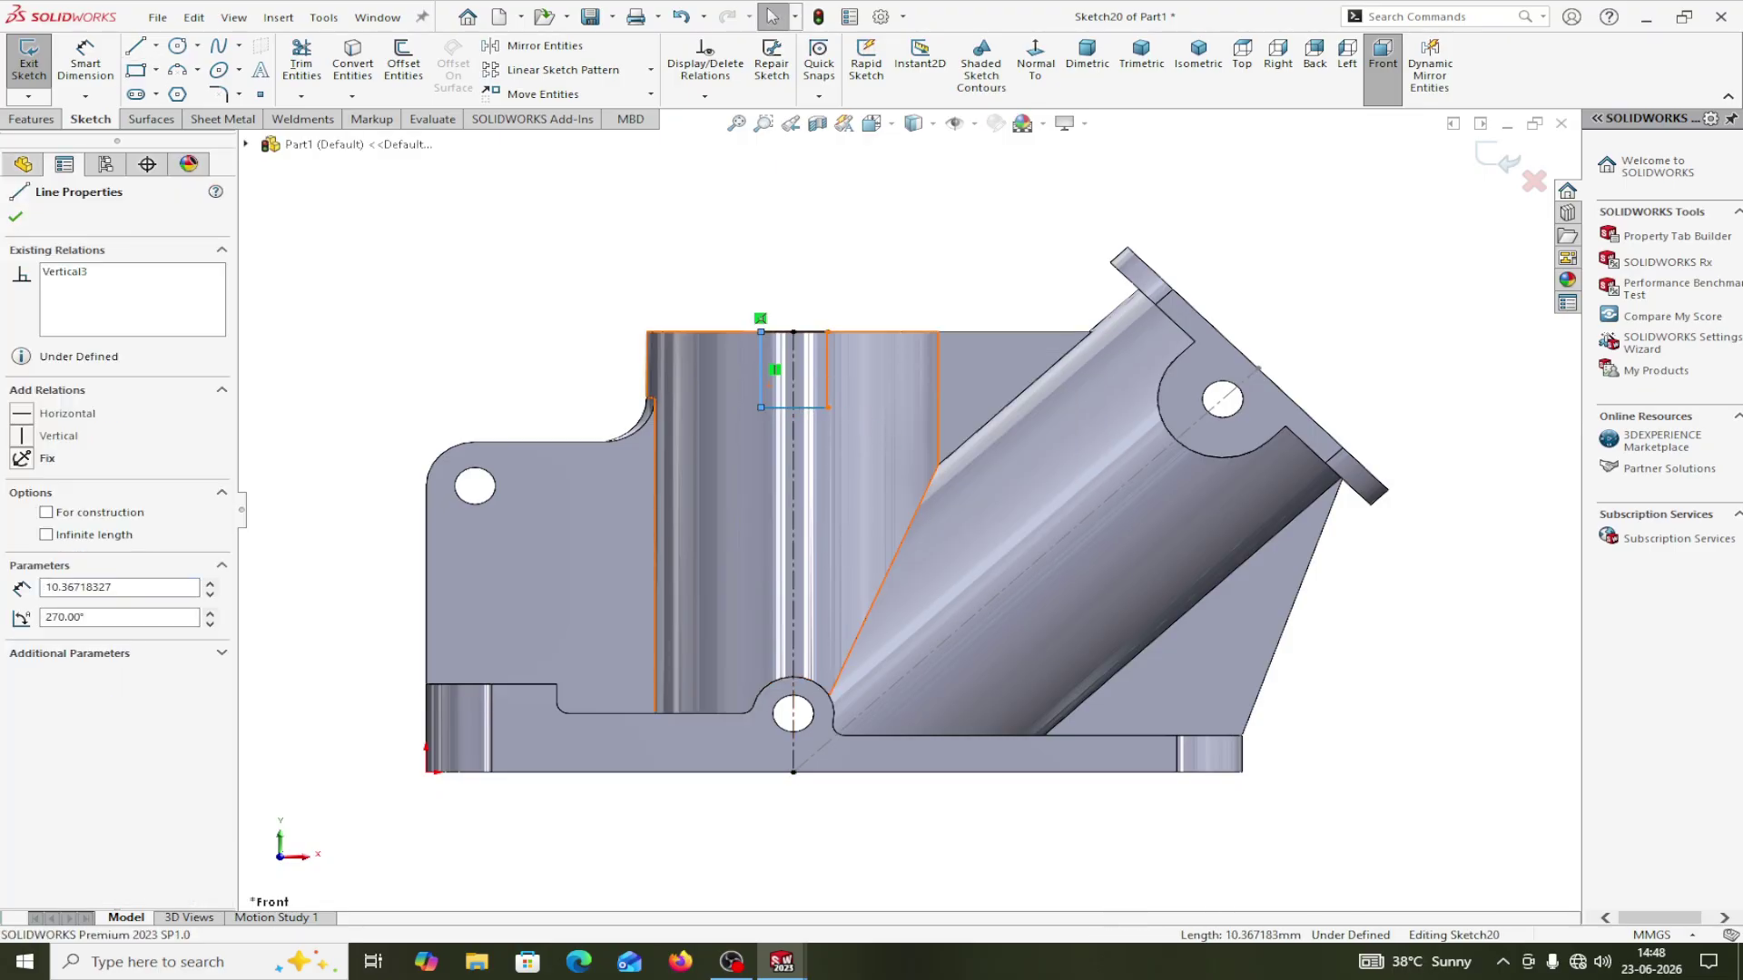
left_click(826, 383, "ctrl")
left_click(796, 385, "ctrl")
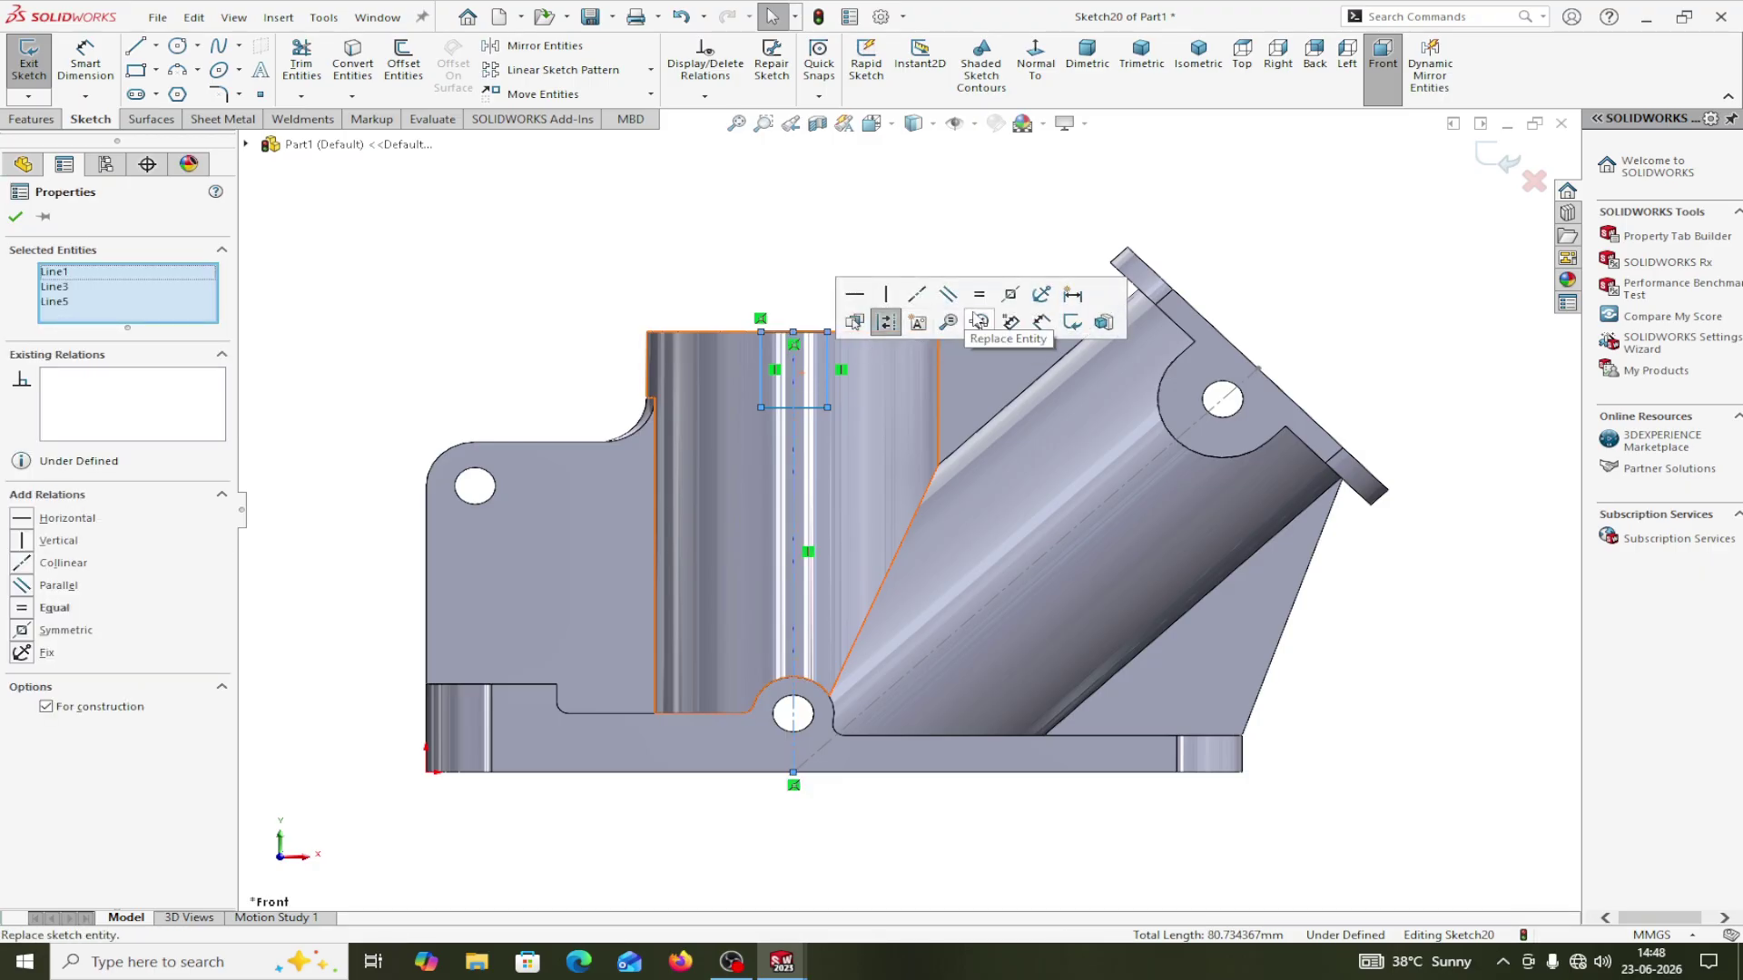
left_click(15, 217)
Dimension the rectangle's height between its upper and lower edges as 10 mm.
left_click(85, 62)
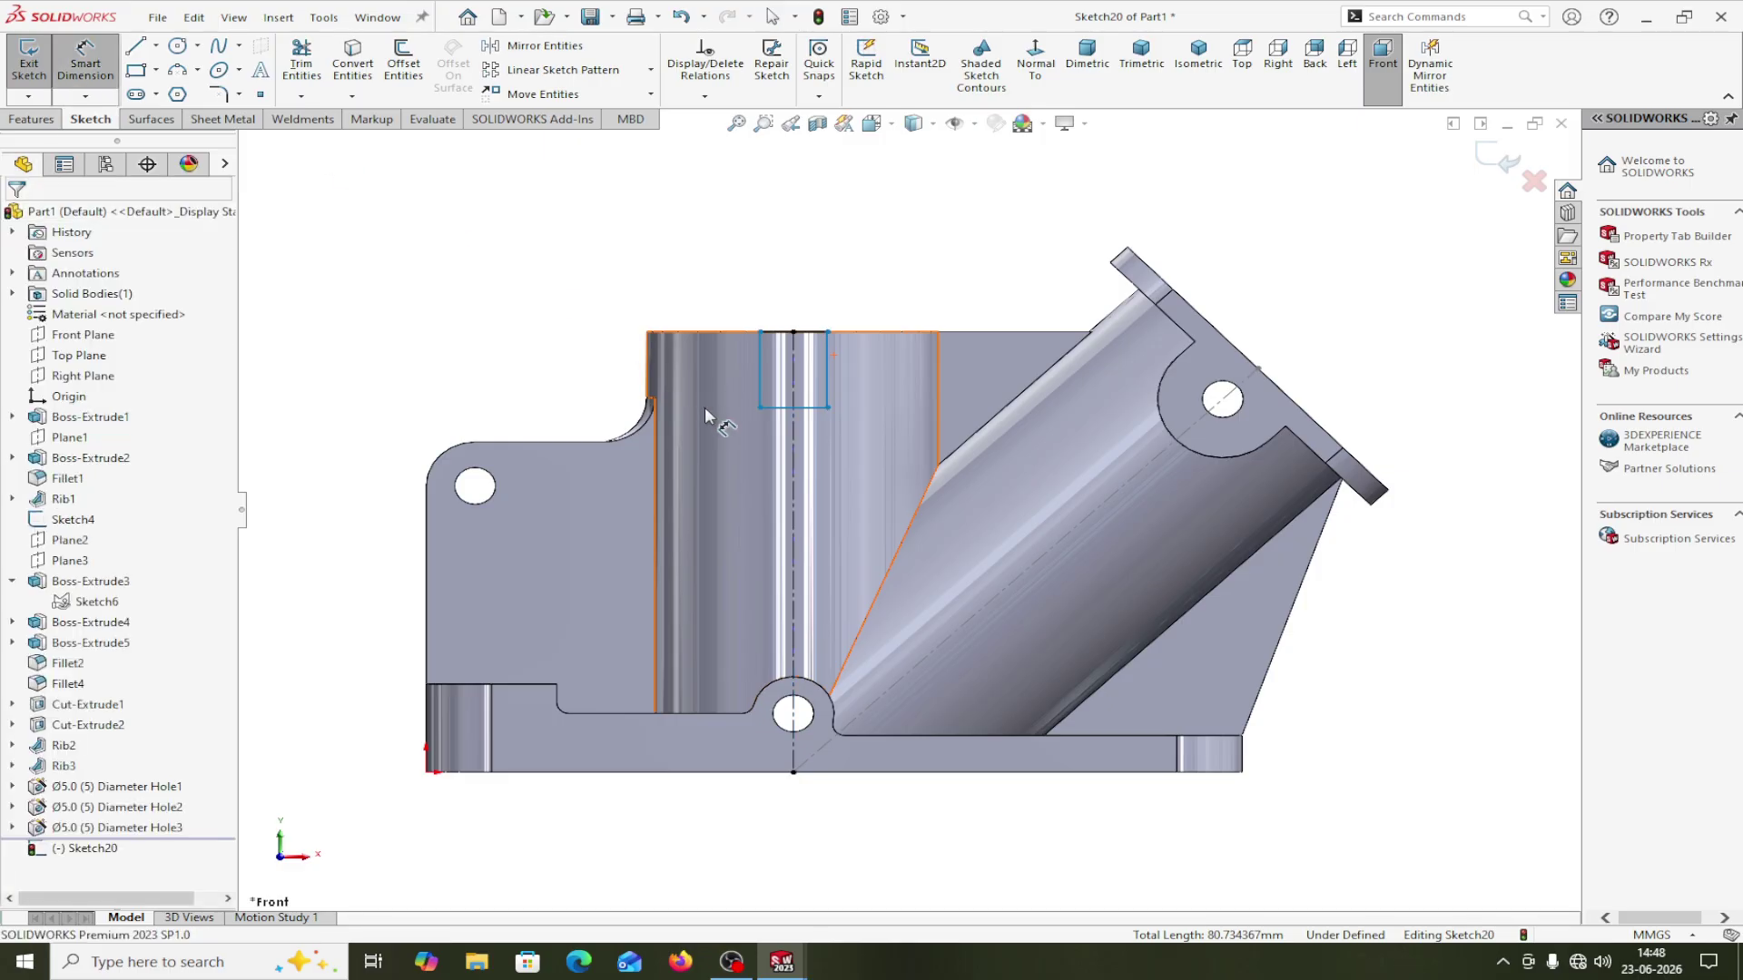
left_click(761, 407)
left_click(788, 332)
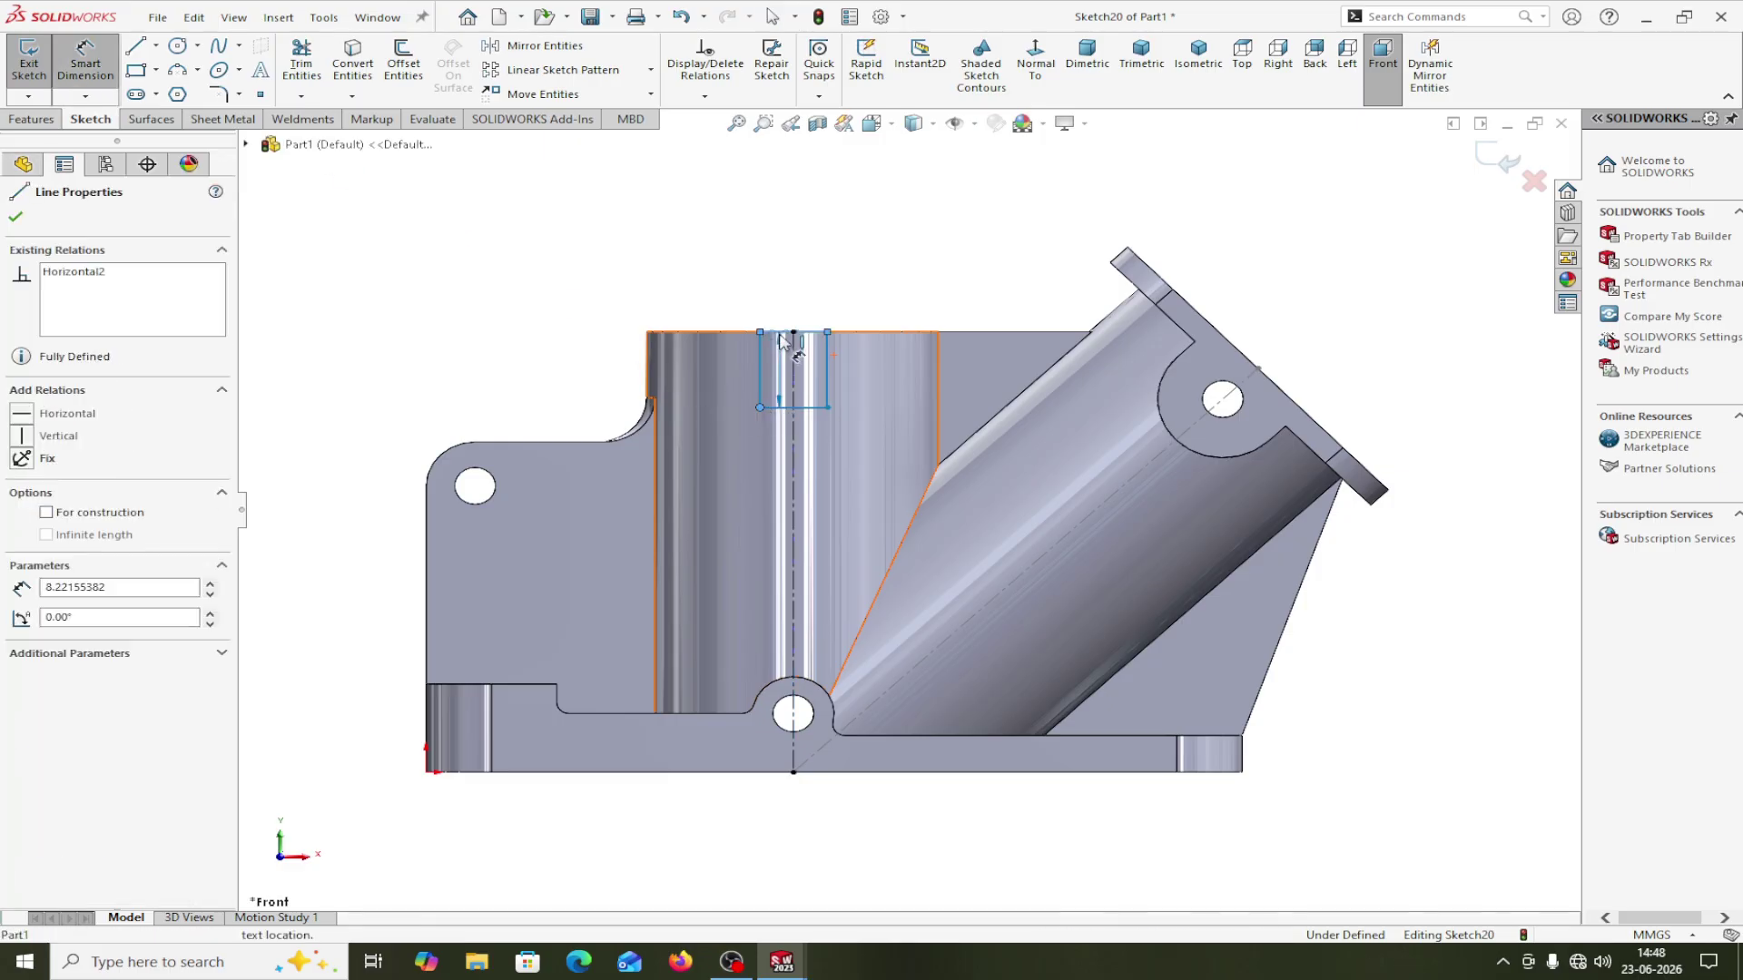
left_click(655, 277)
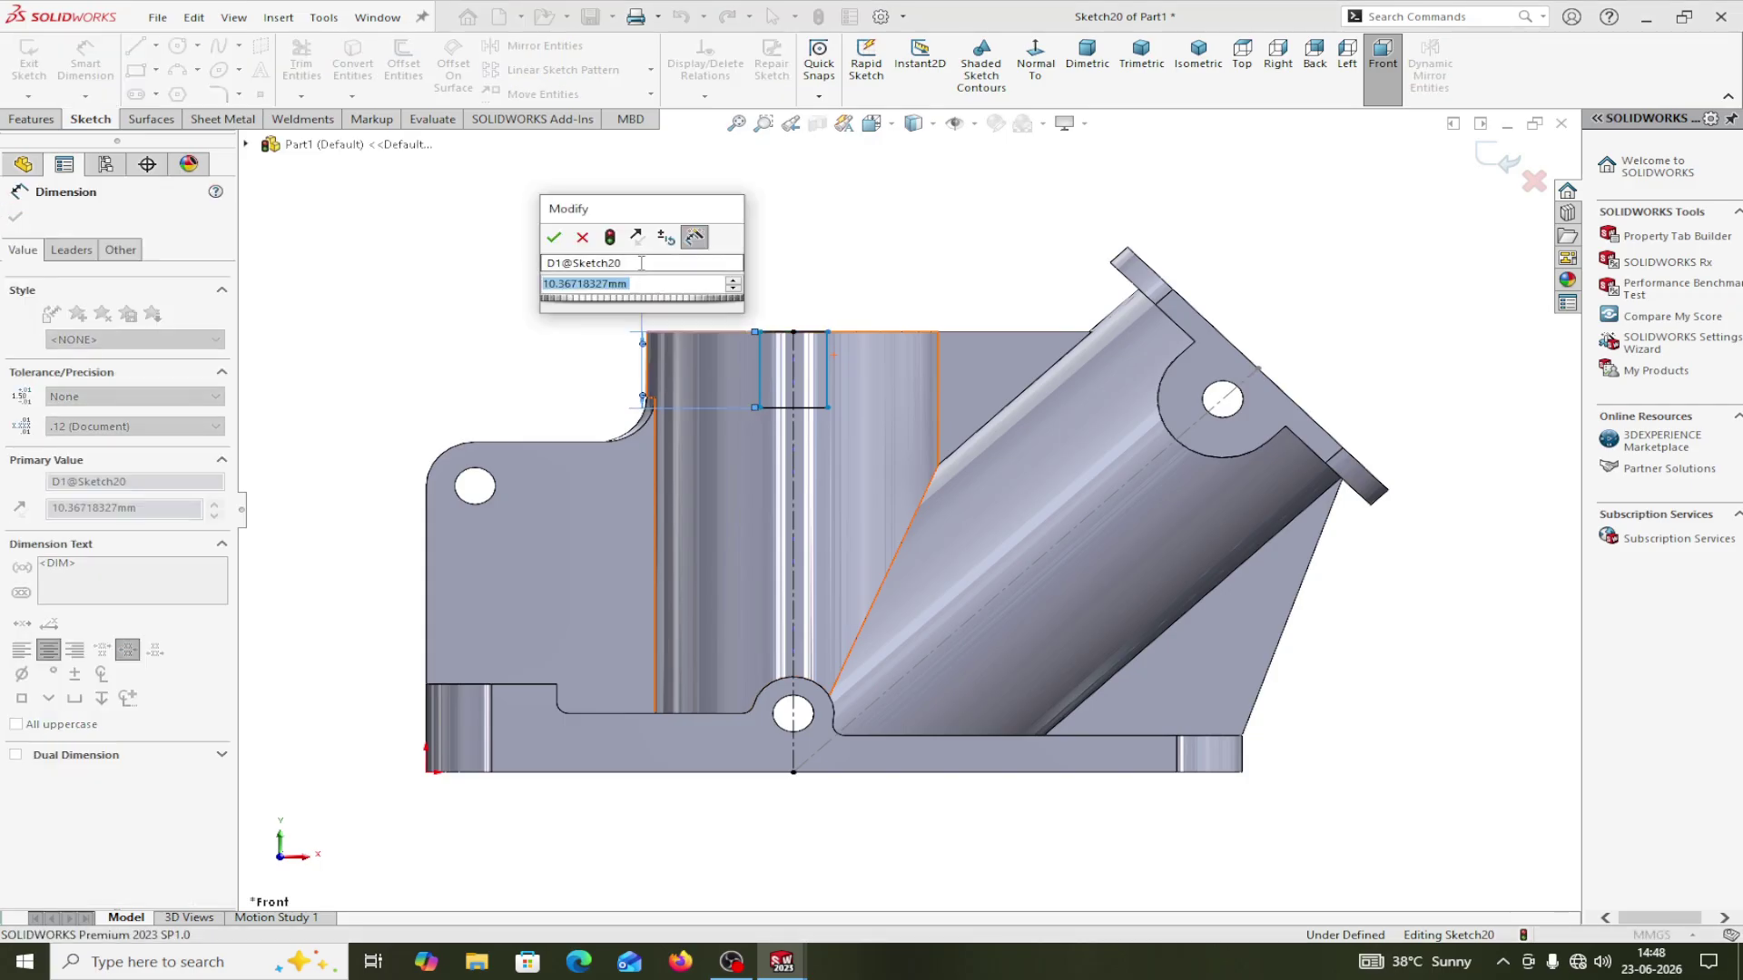
type("10")
left_click(552, 237)
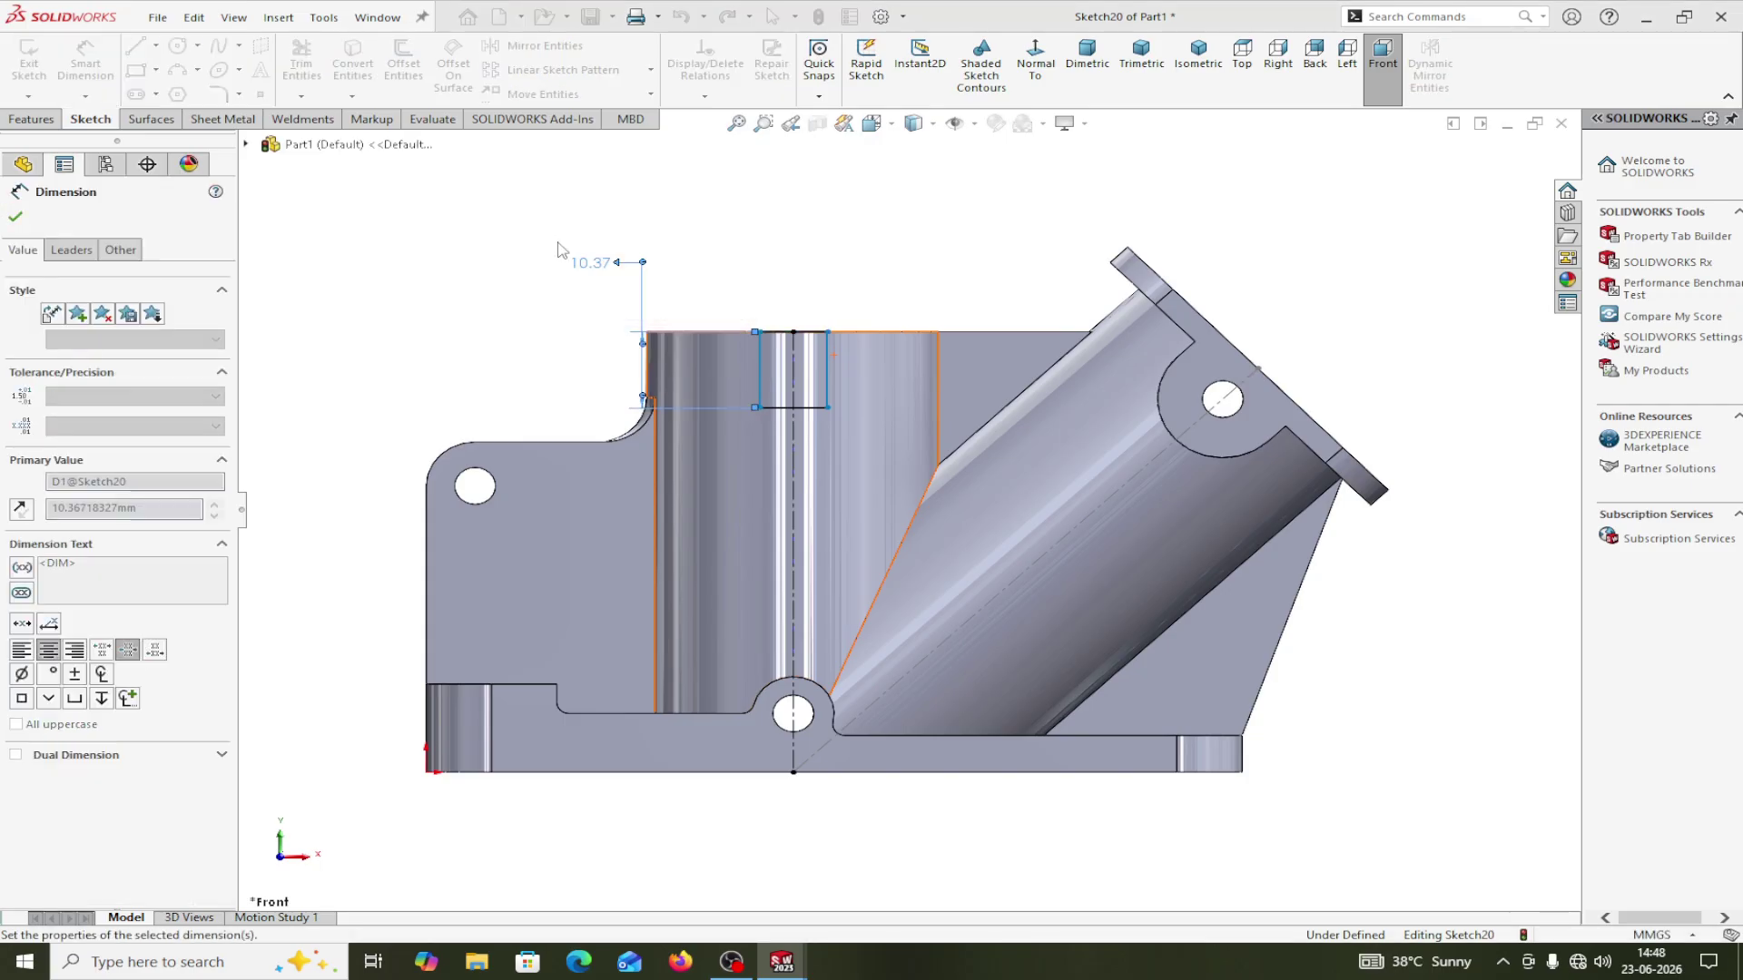
Dimension the rectangle's width between its two vertical sides as 8 mm.
left_click(758, 364)
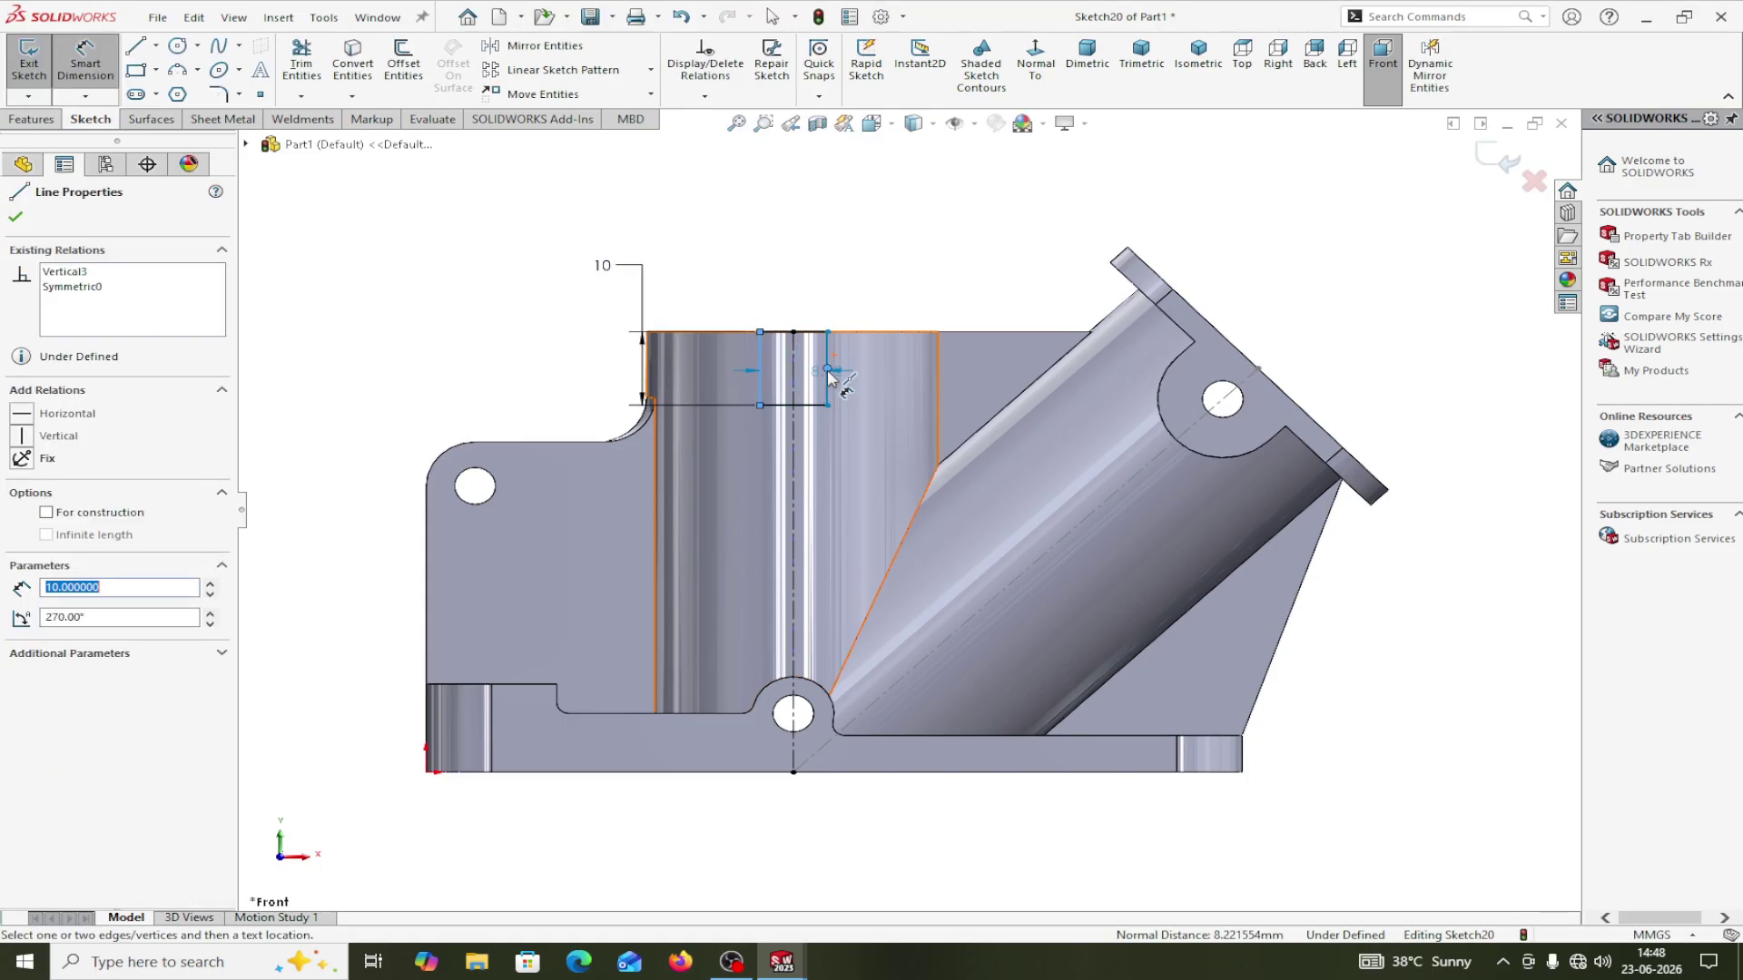
left_click(831, 275)
type("1")
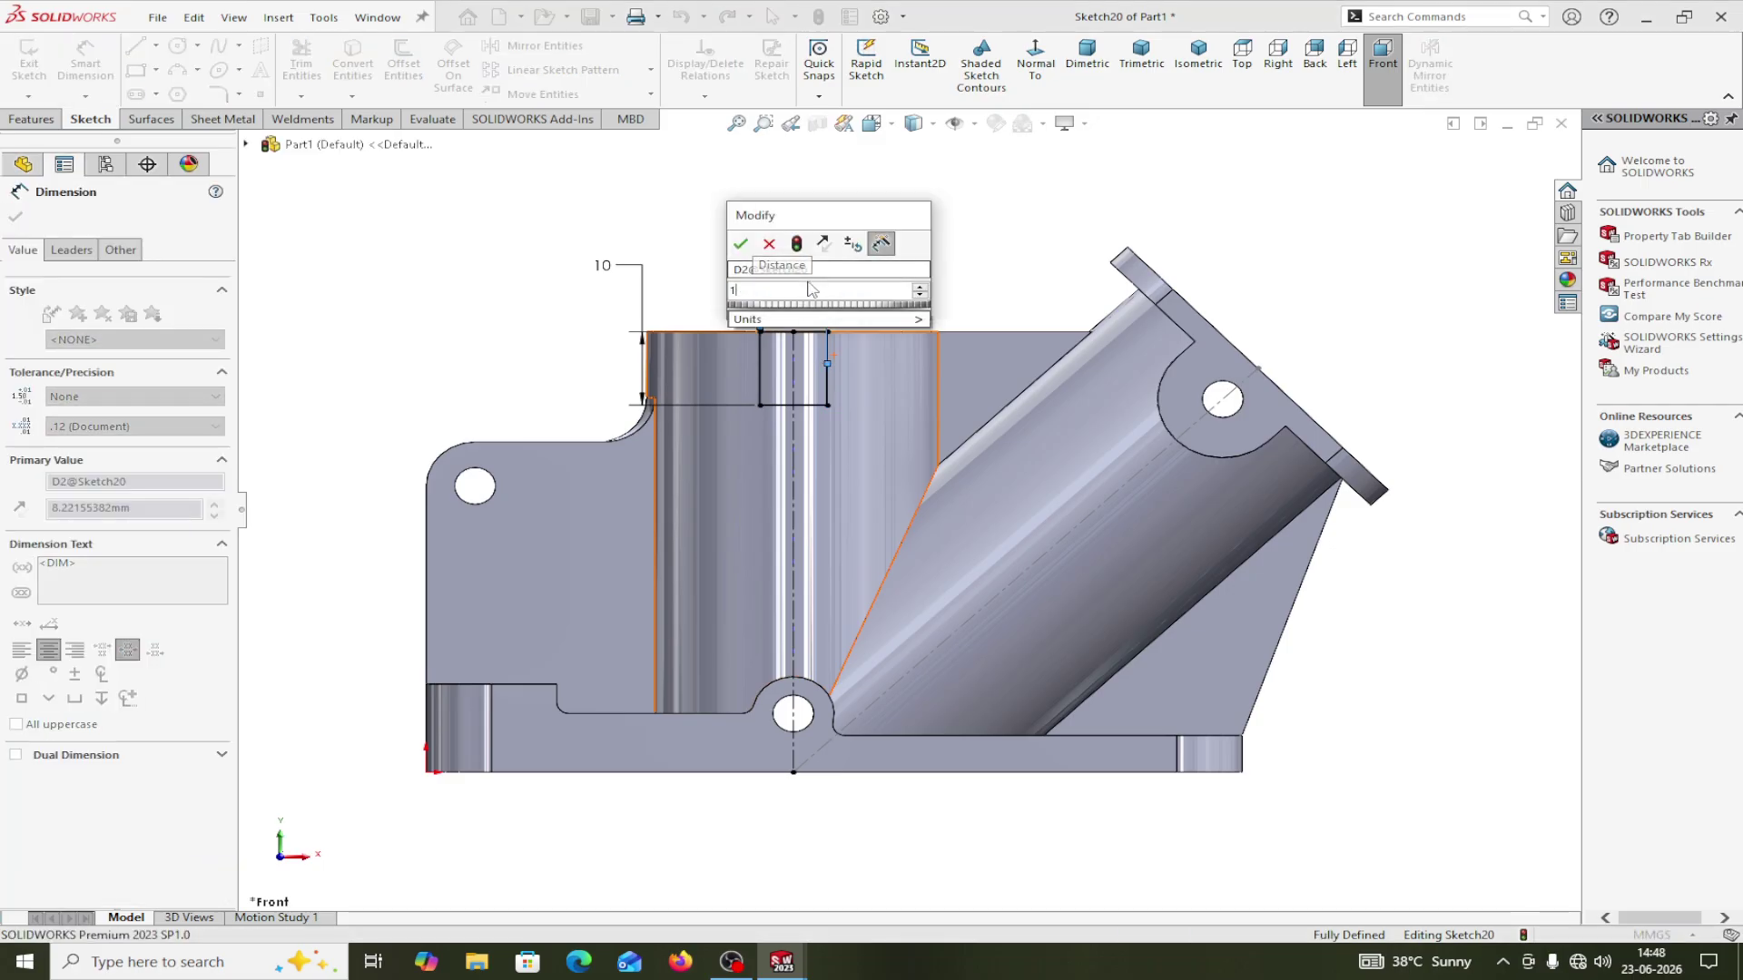
key("BackSpace")
type("8")
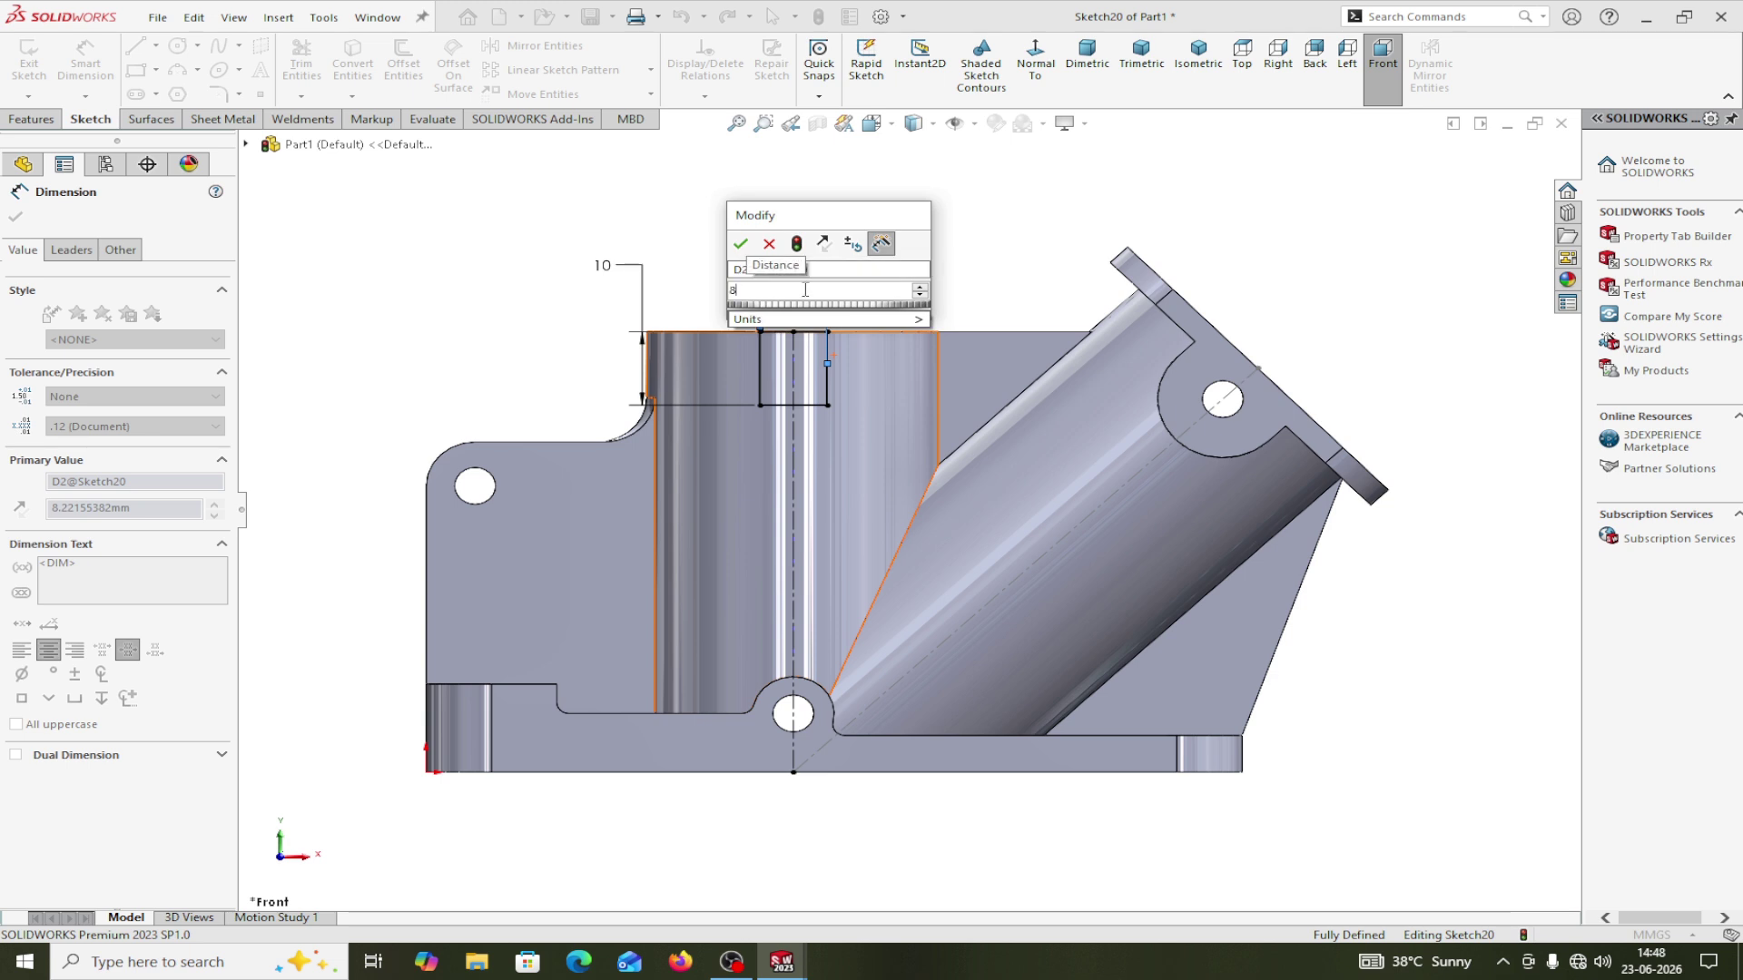
left_click(740, 244)
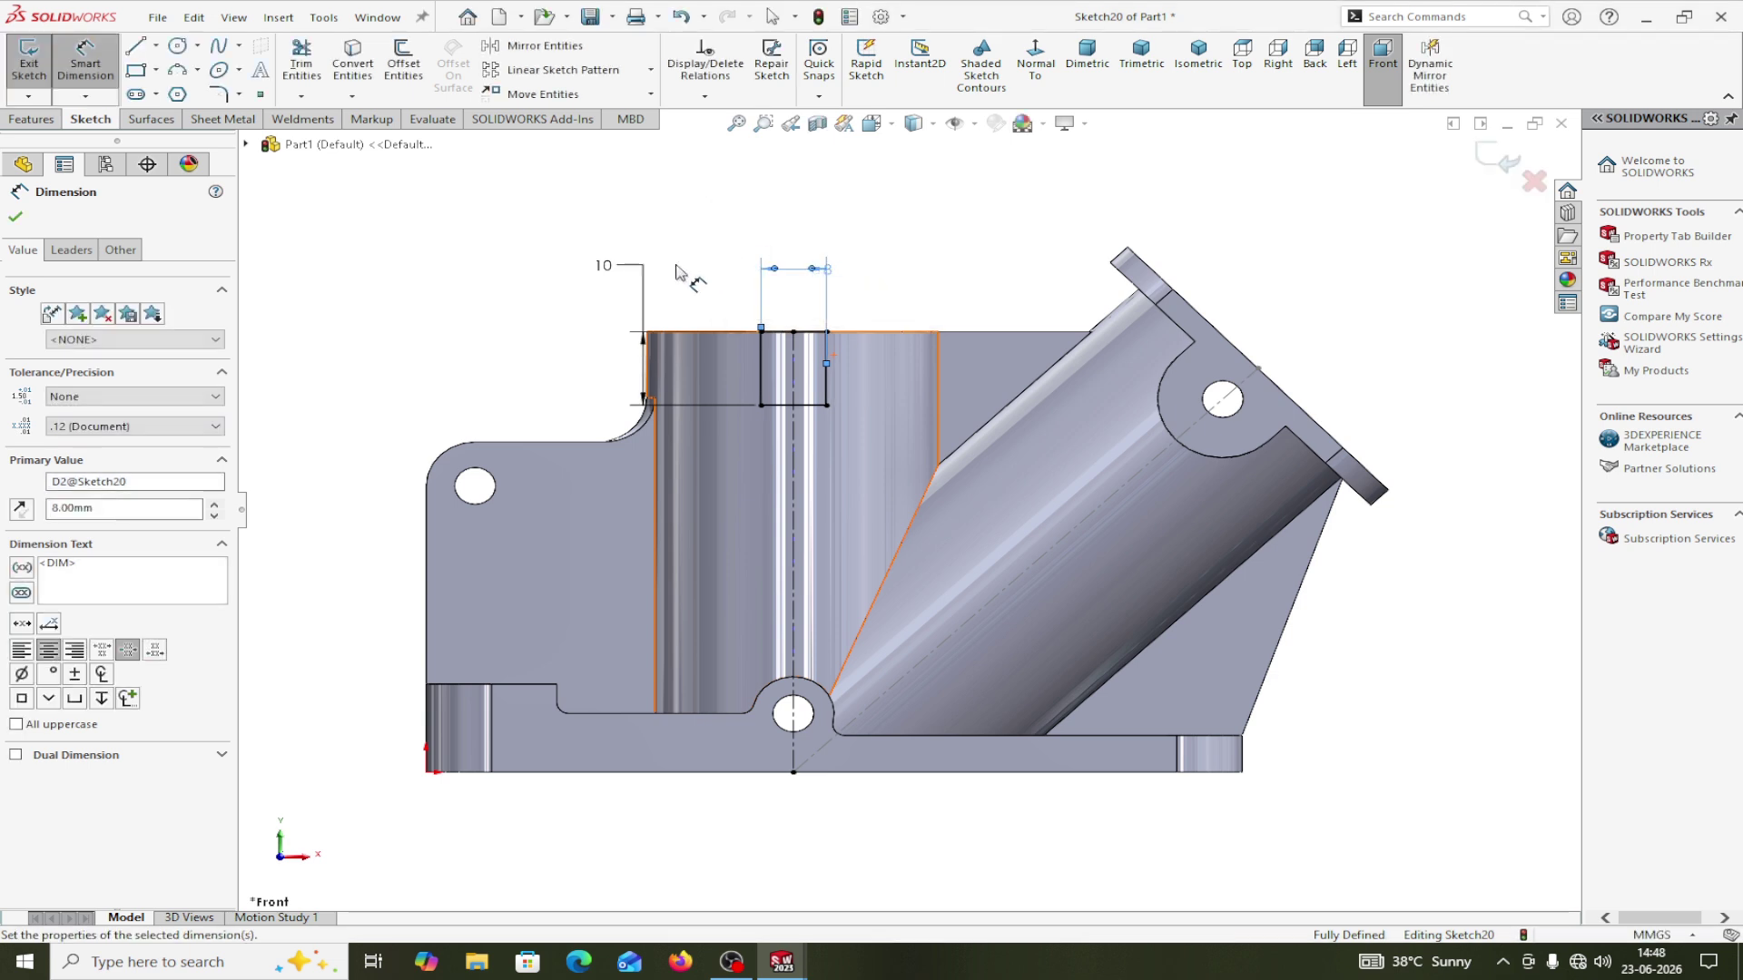
left_click(15, 217)
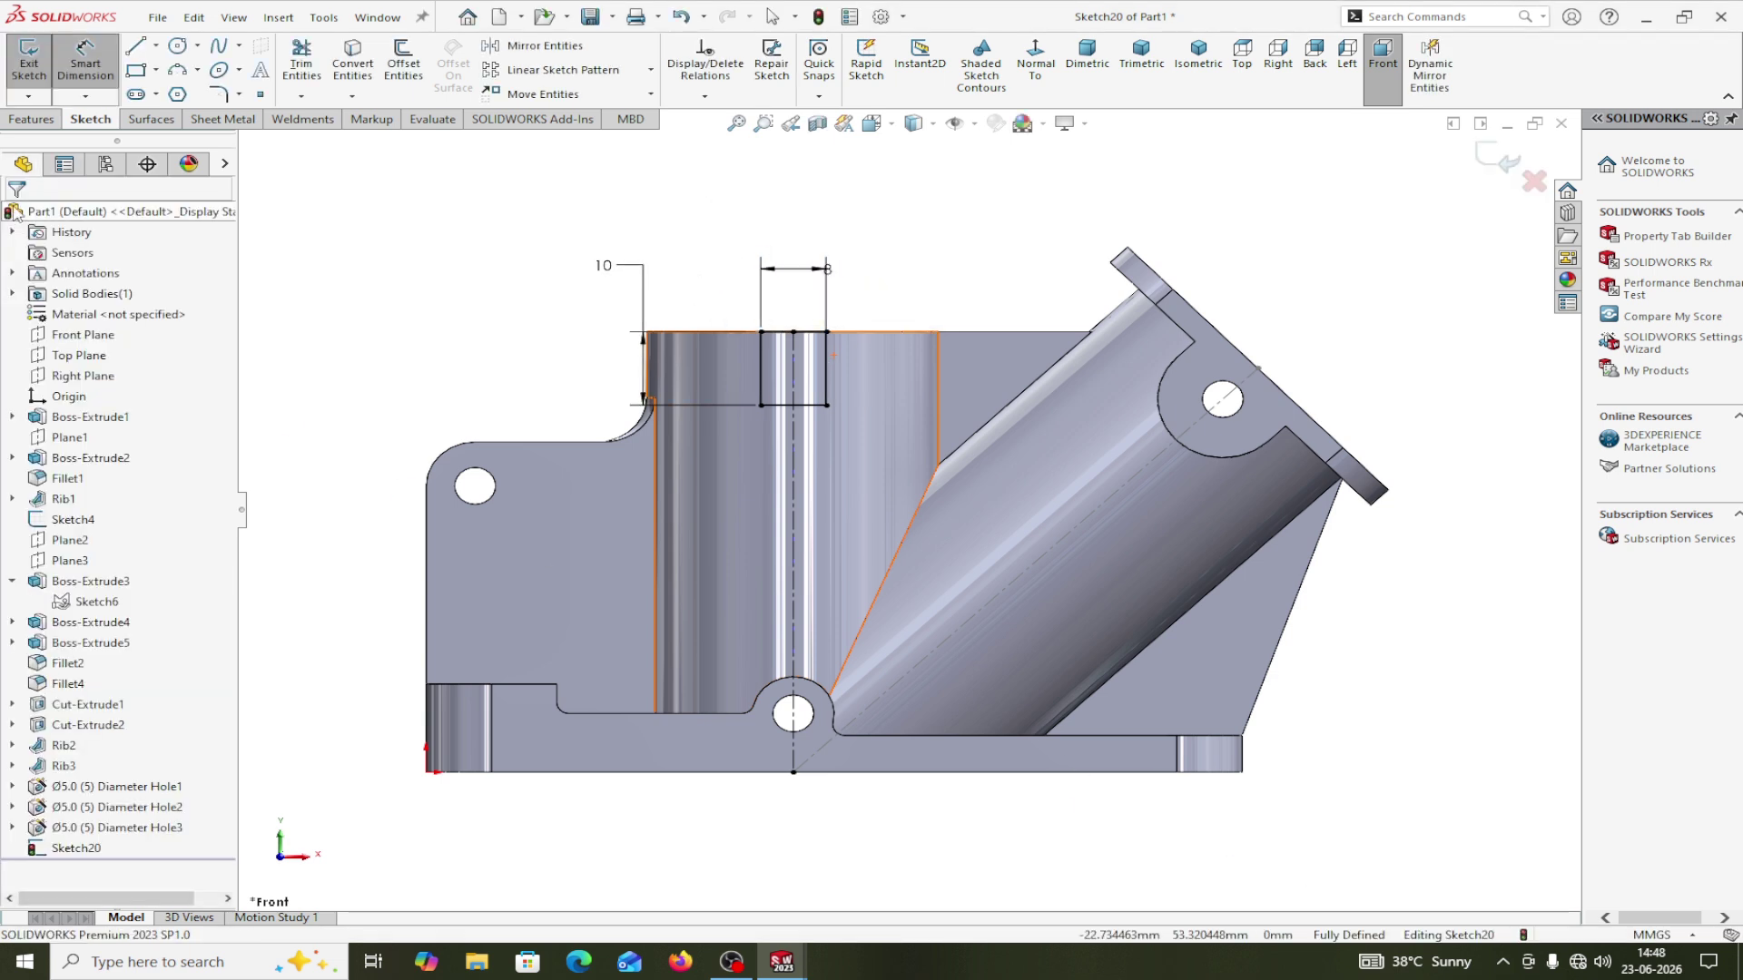
Cut-extrude the rectangle with the Through All - Both end condition to slot both walls of the upright cylinder.
left_click(32, 119)
left_click(308, 59)
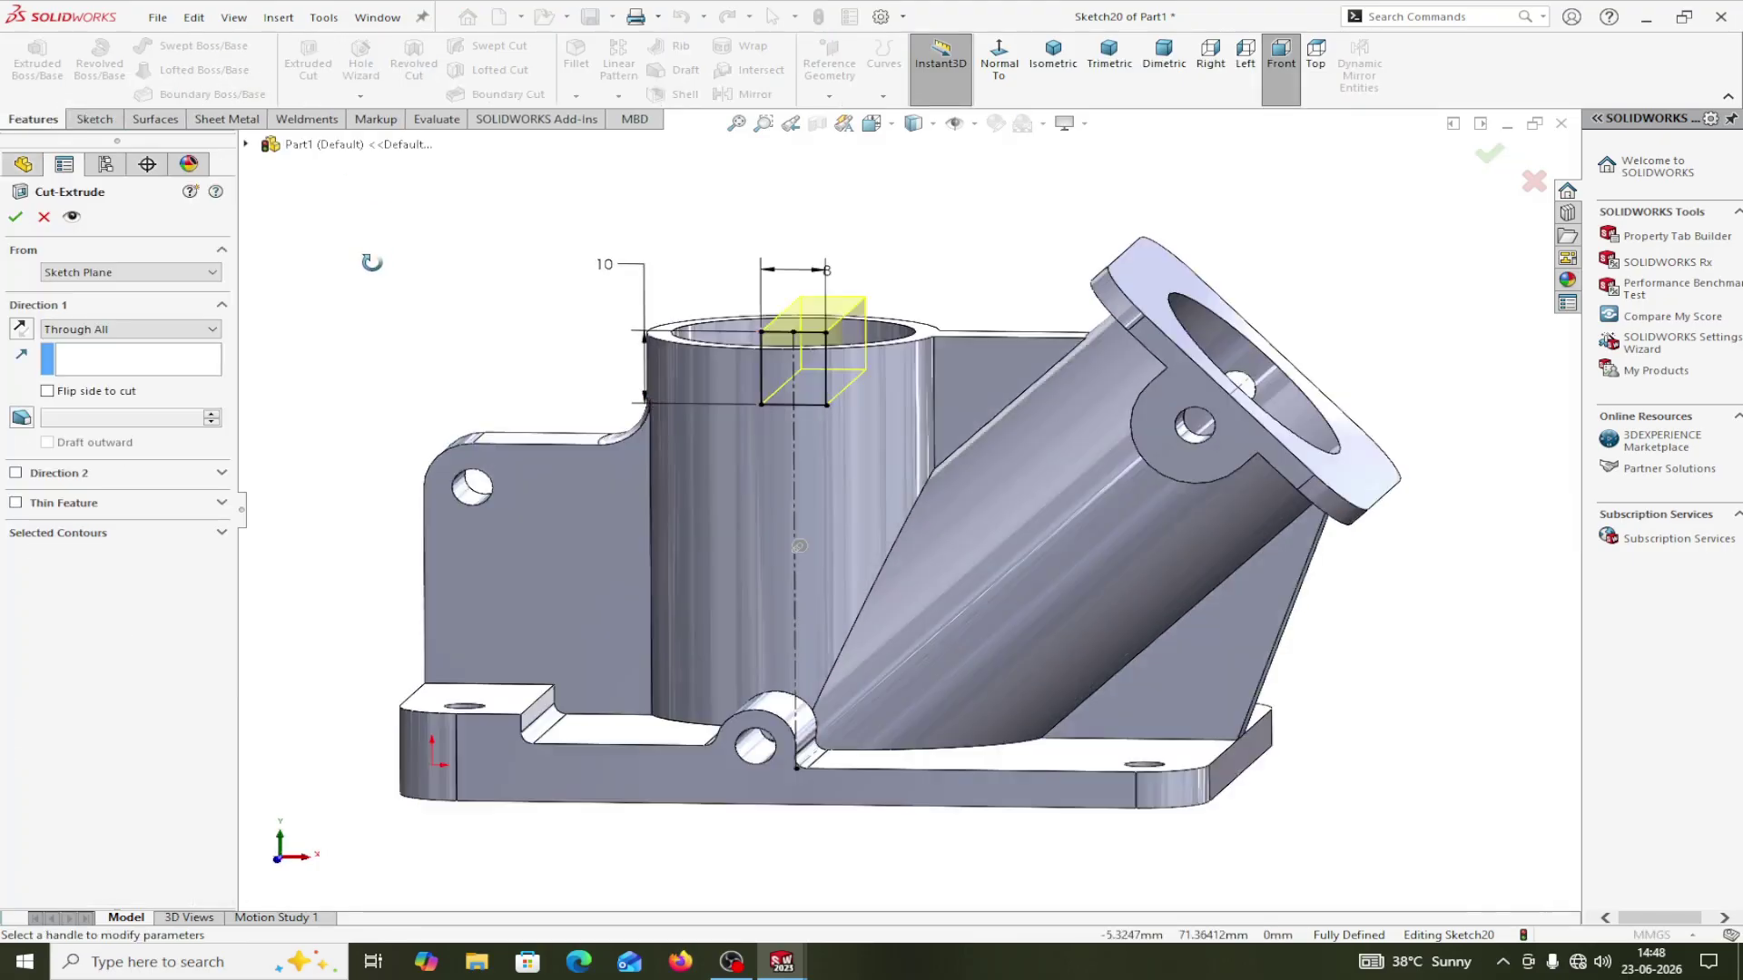
left_click(163, 332)
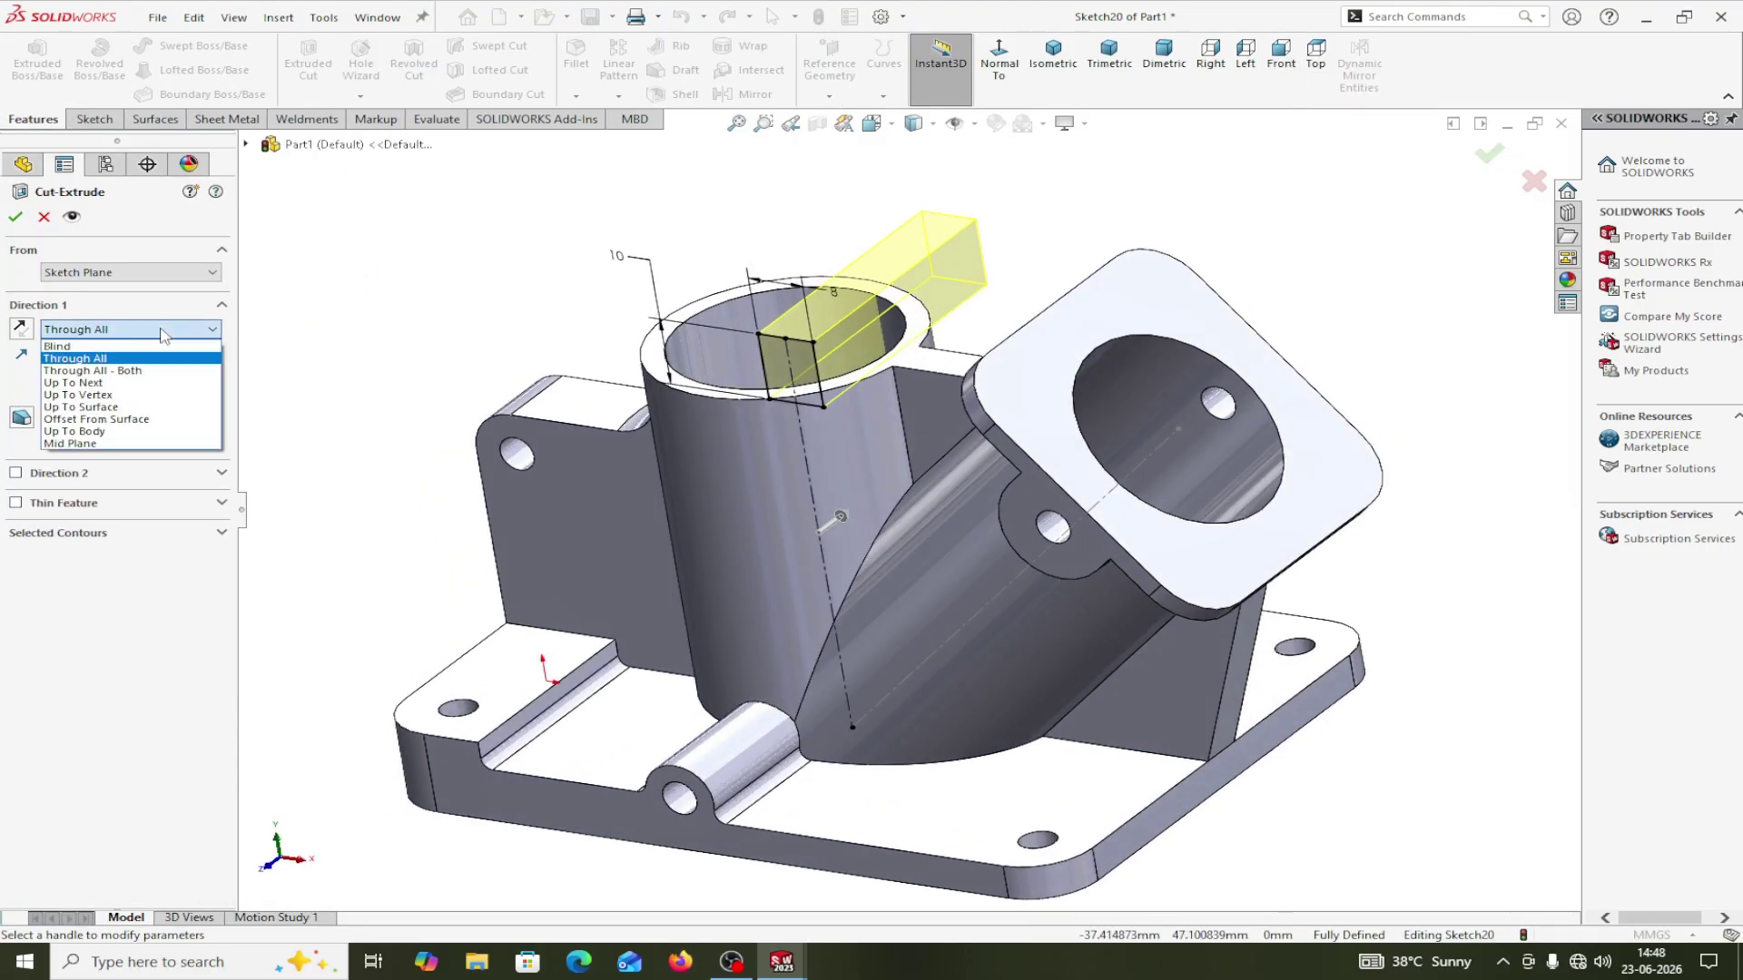
left_click(118, 382)
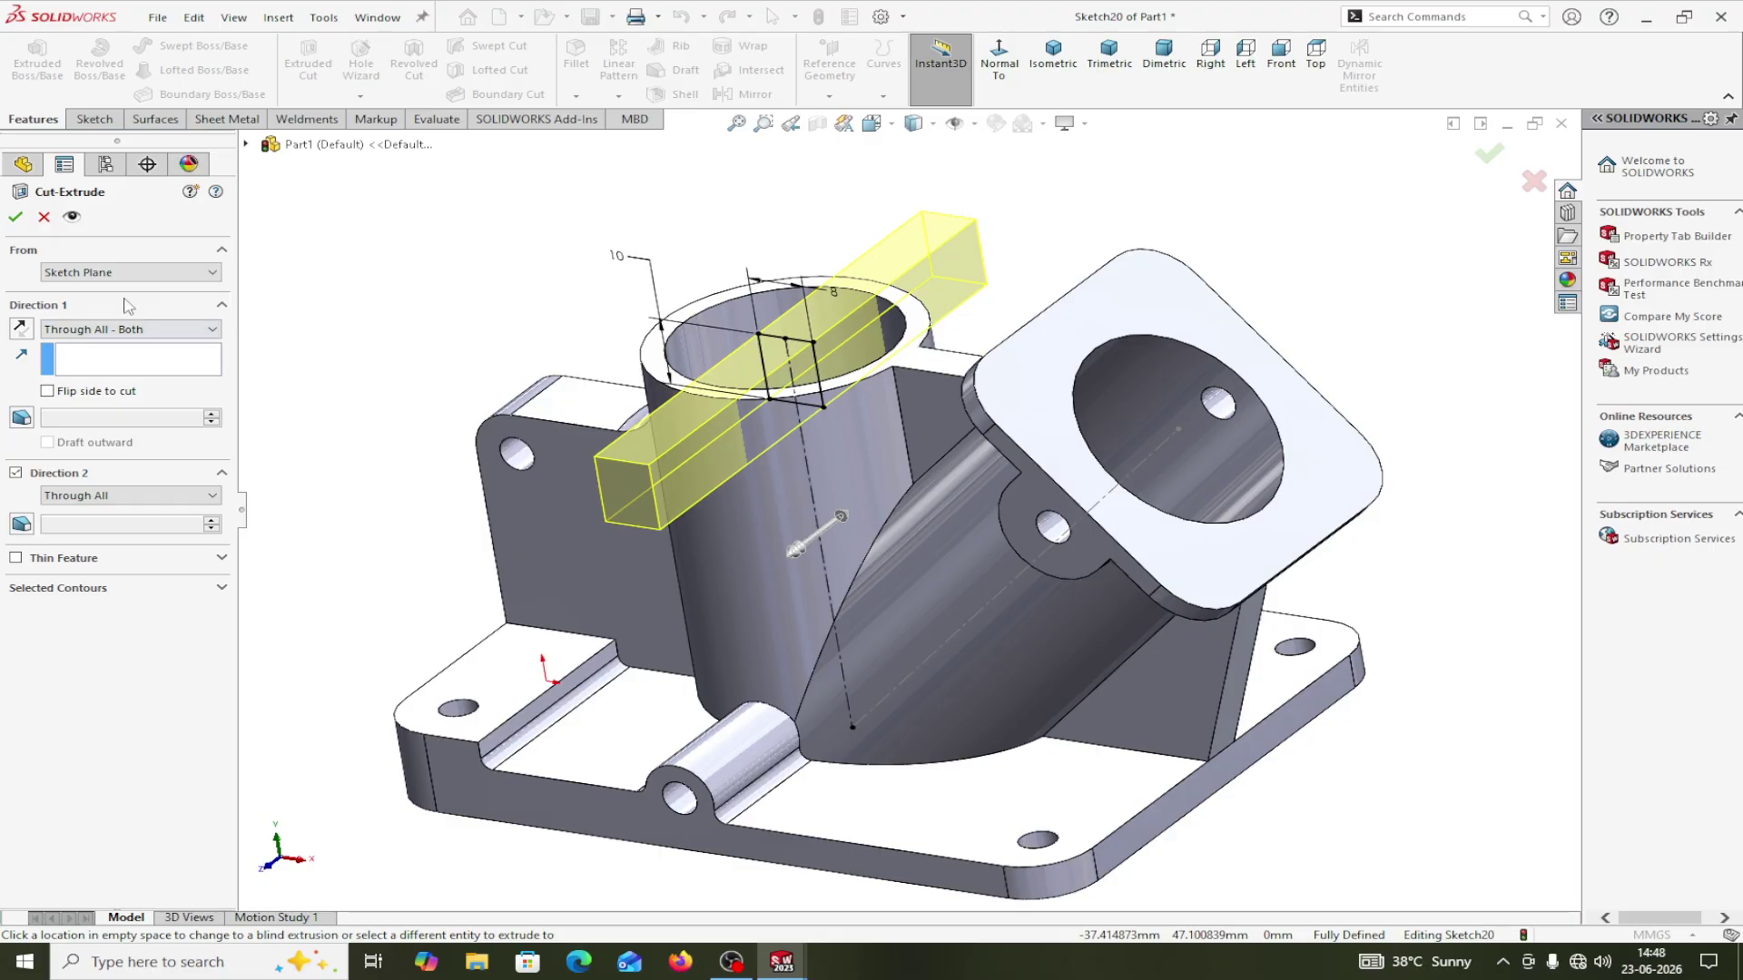
left_click(17, 216)
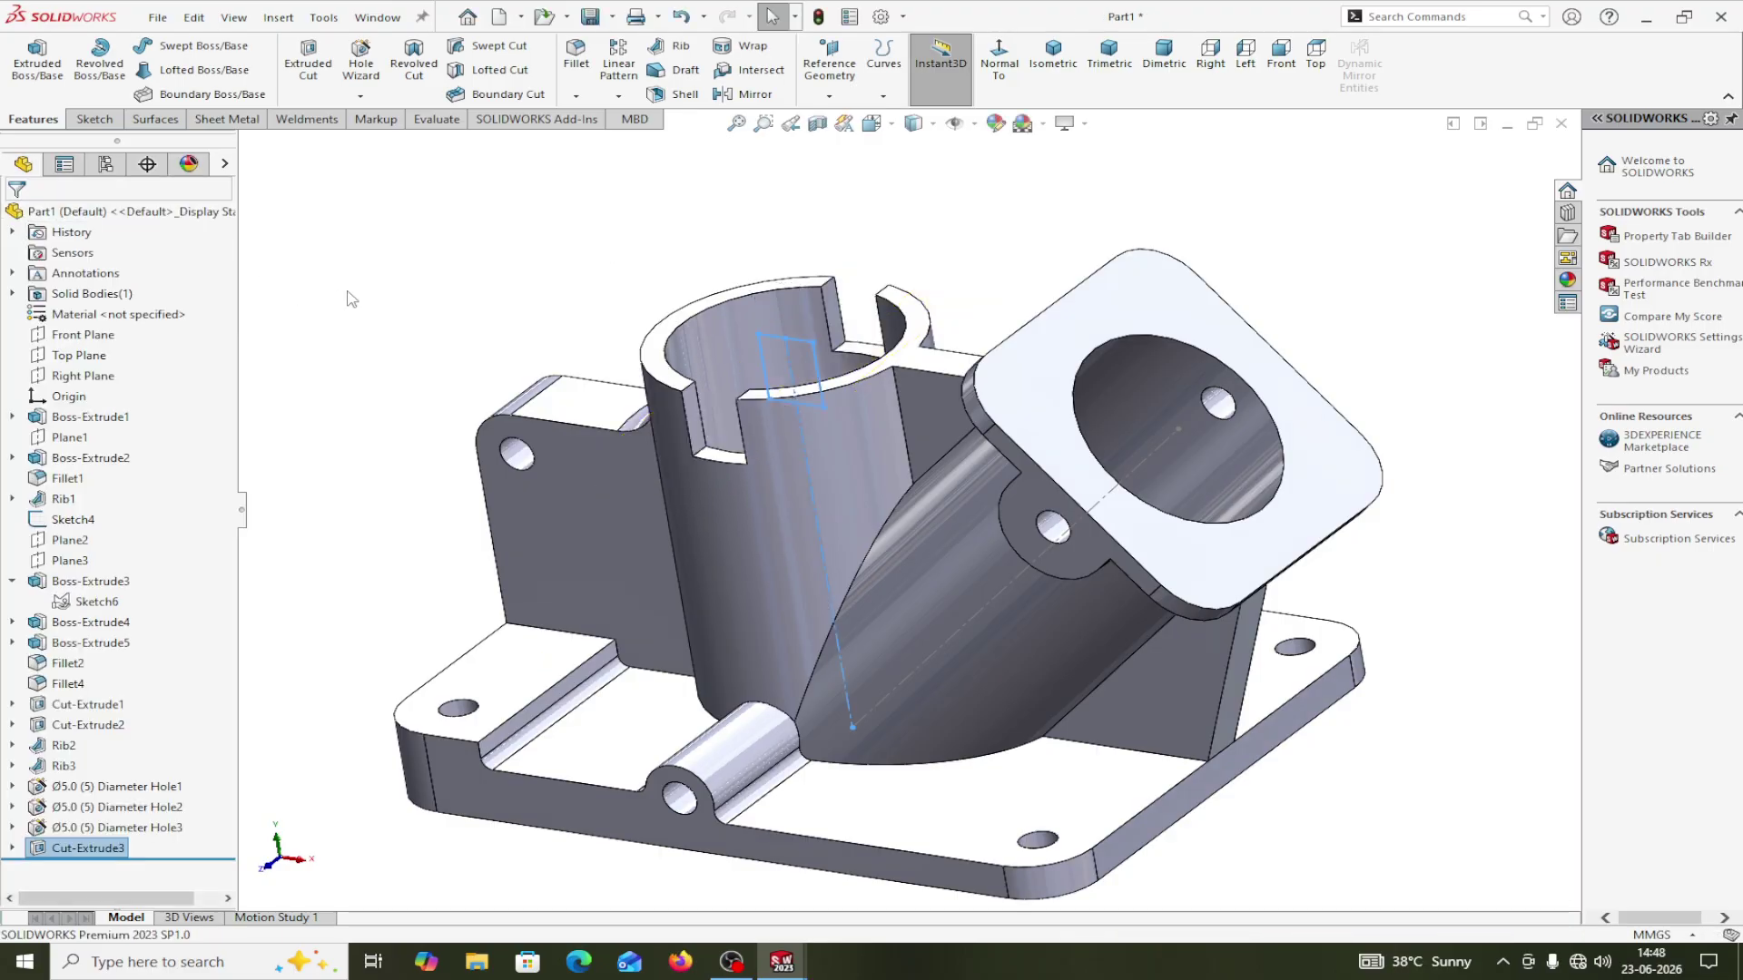
Assign the AISI 304 steel material to the part.
scroll(352, 300, "up", 3)
middle_click_drag(467, 296, 600, 237)
middle_click_drag(536, 239, 481, 765)
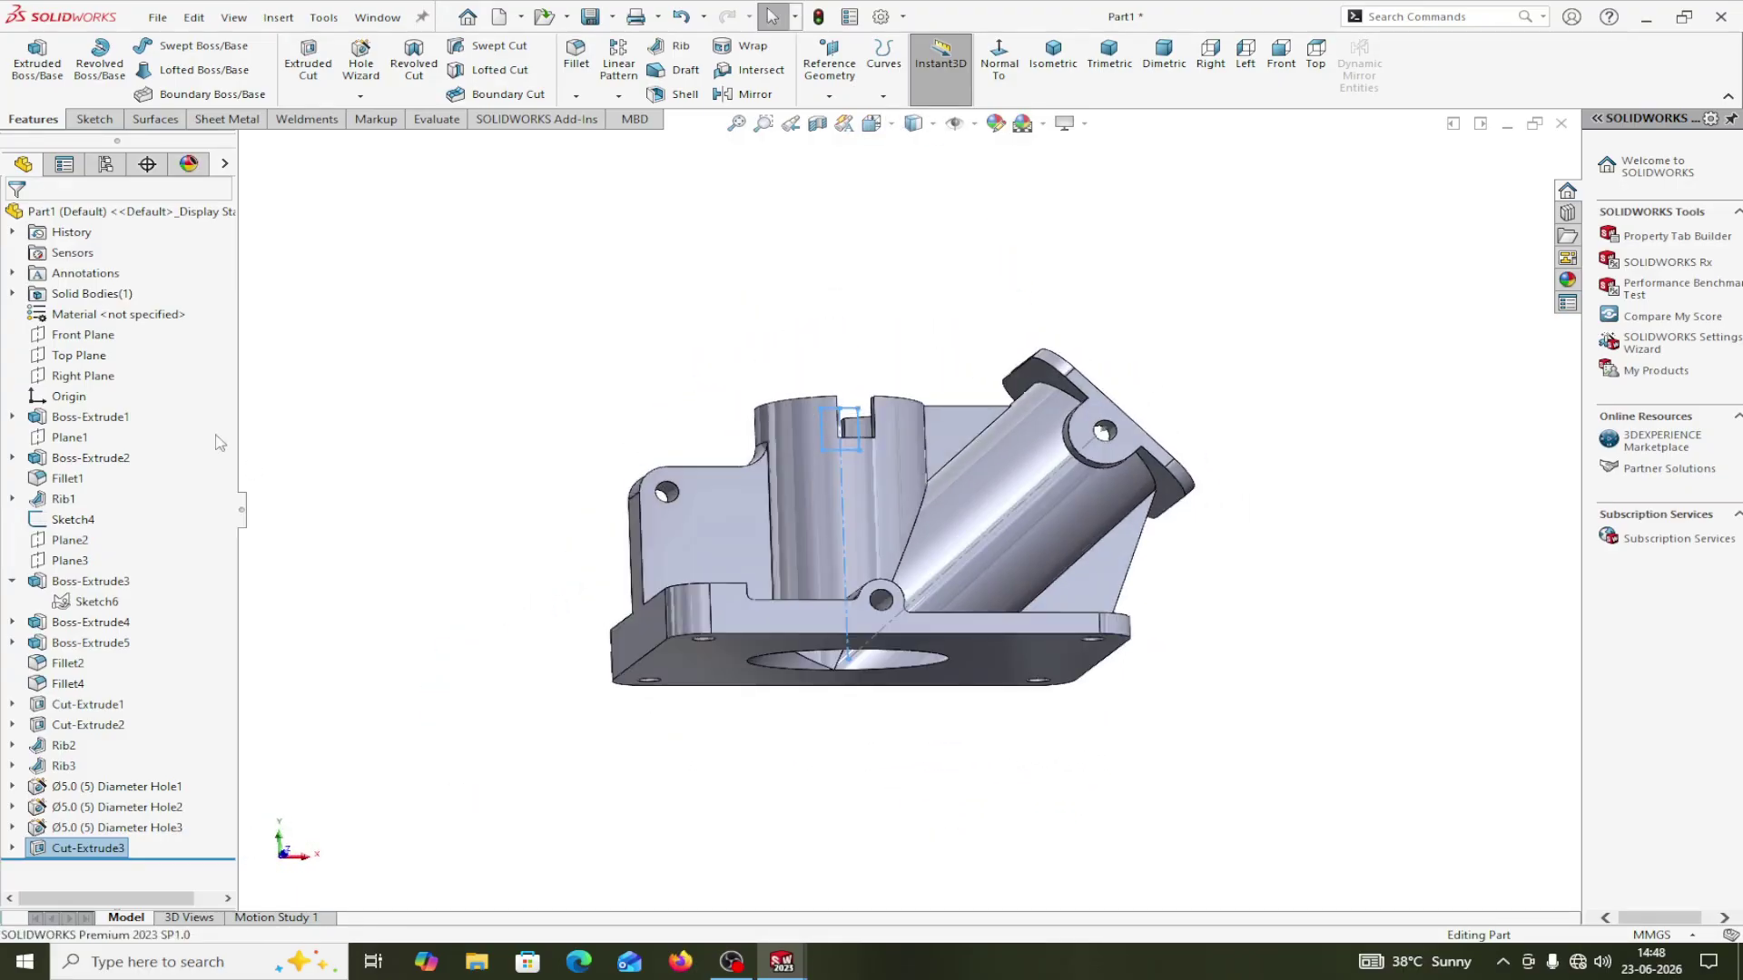
right_click(107, 320)
left_click(143, 329)
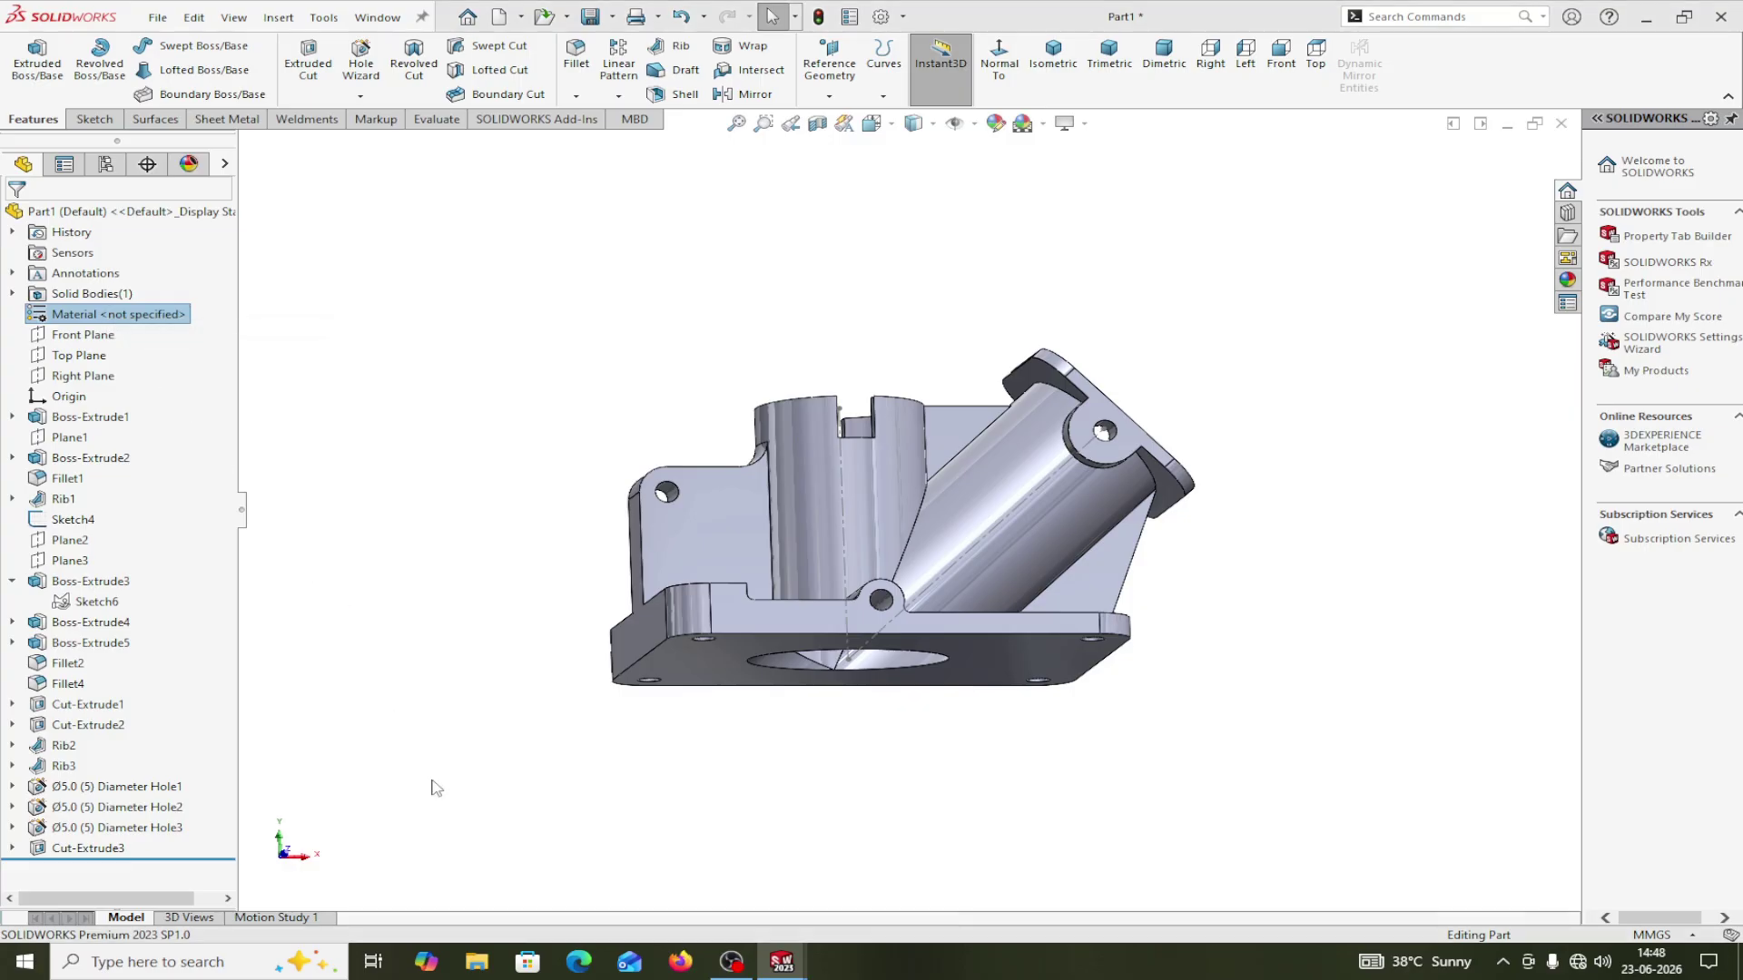
left_click(581, 505)
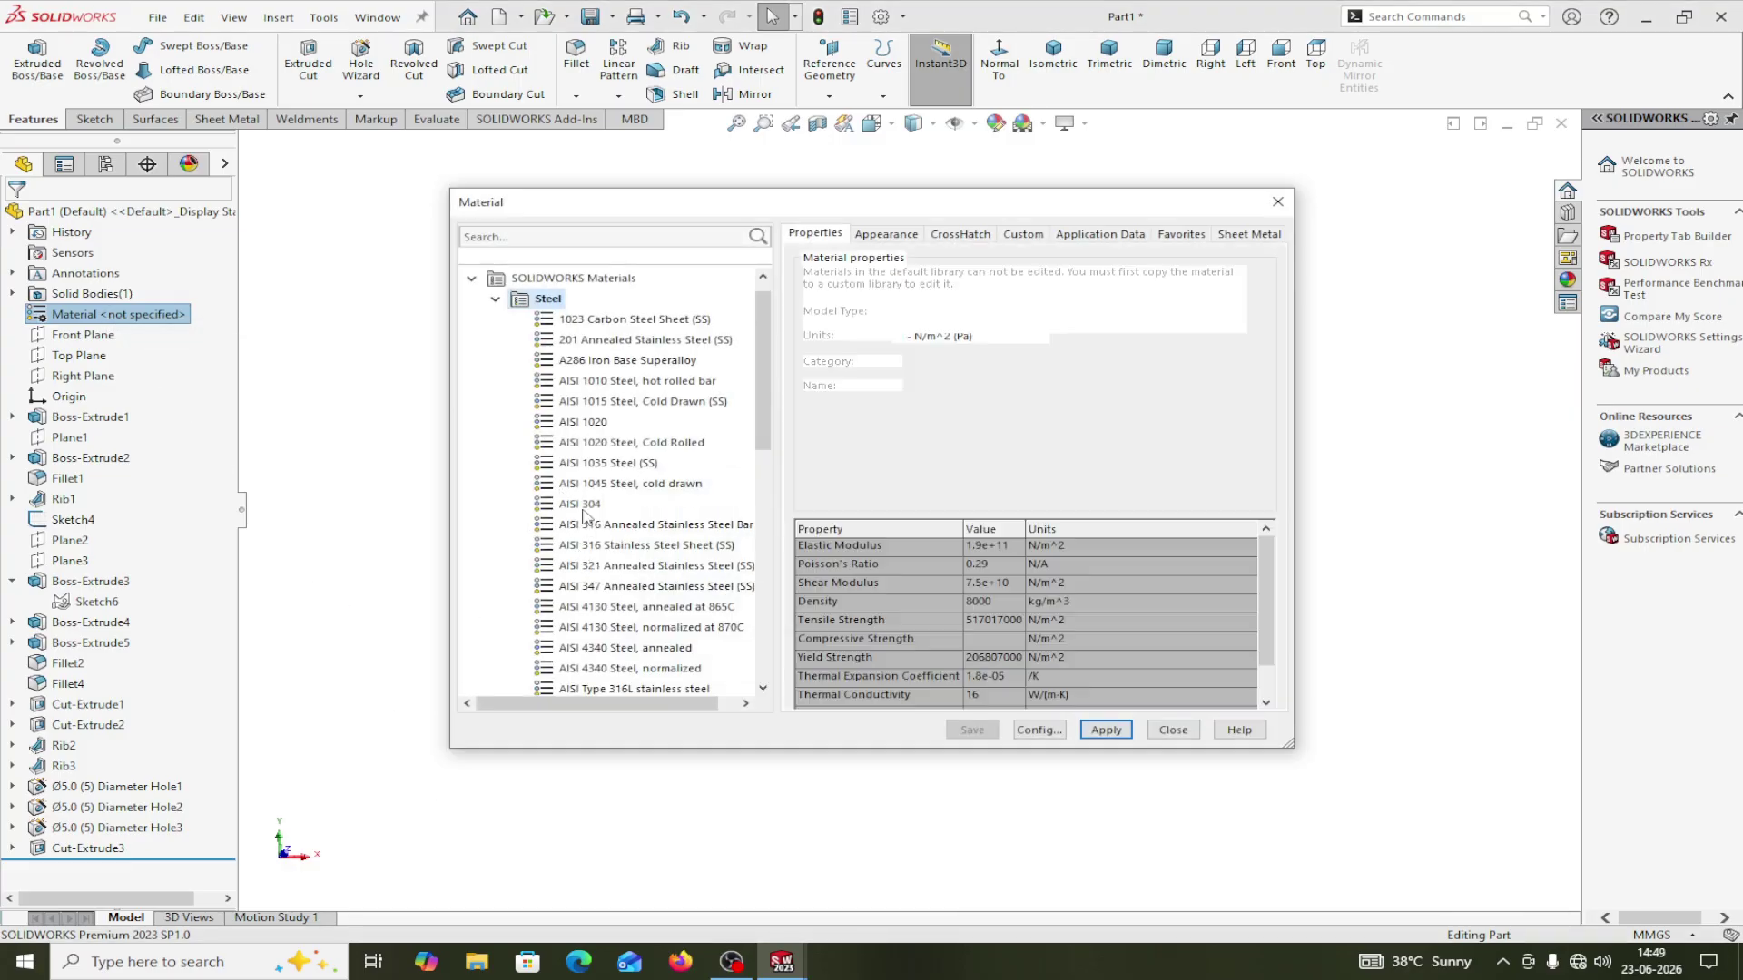
left_click(1173, 731)
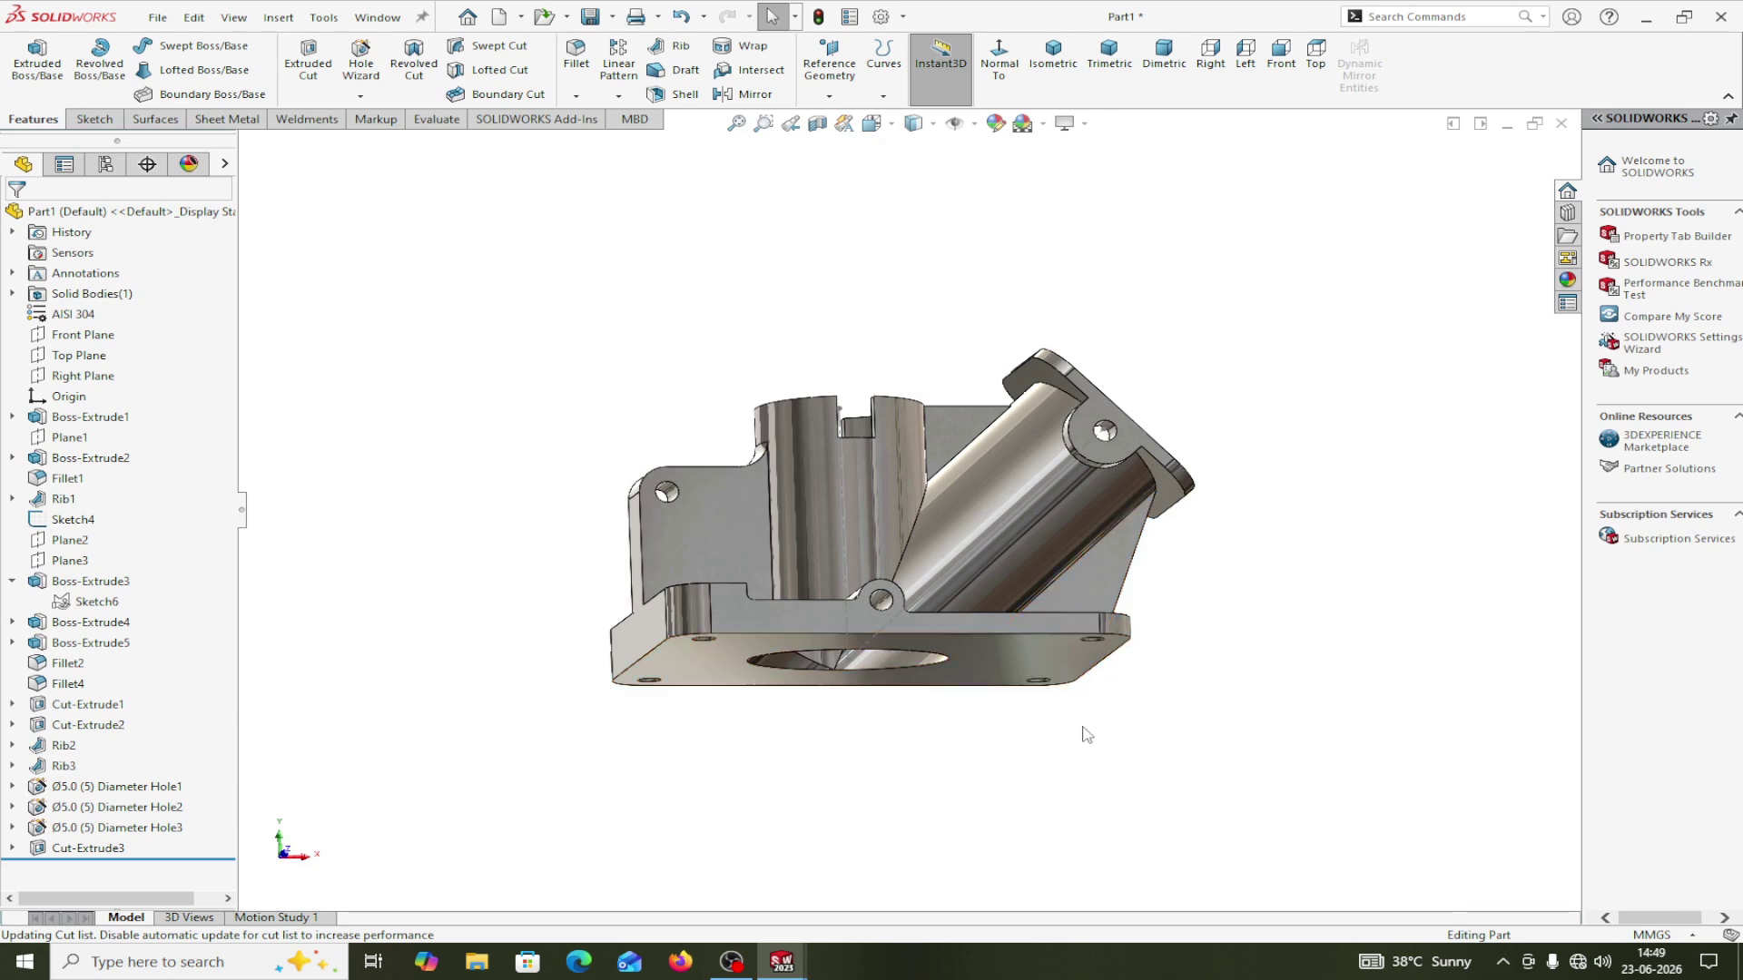
Change the whole part's appearance color to light yellow, RGB 255, 255, 128.
middle_click_drag(1086, 734, 1024, 740)
left_click(1044, 126)
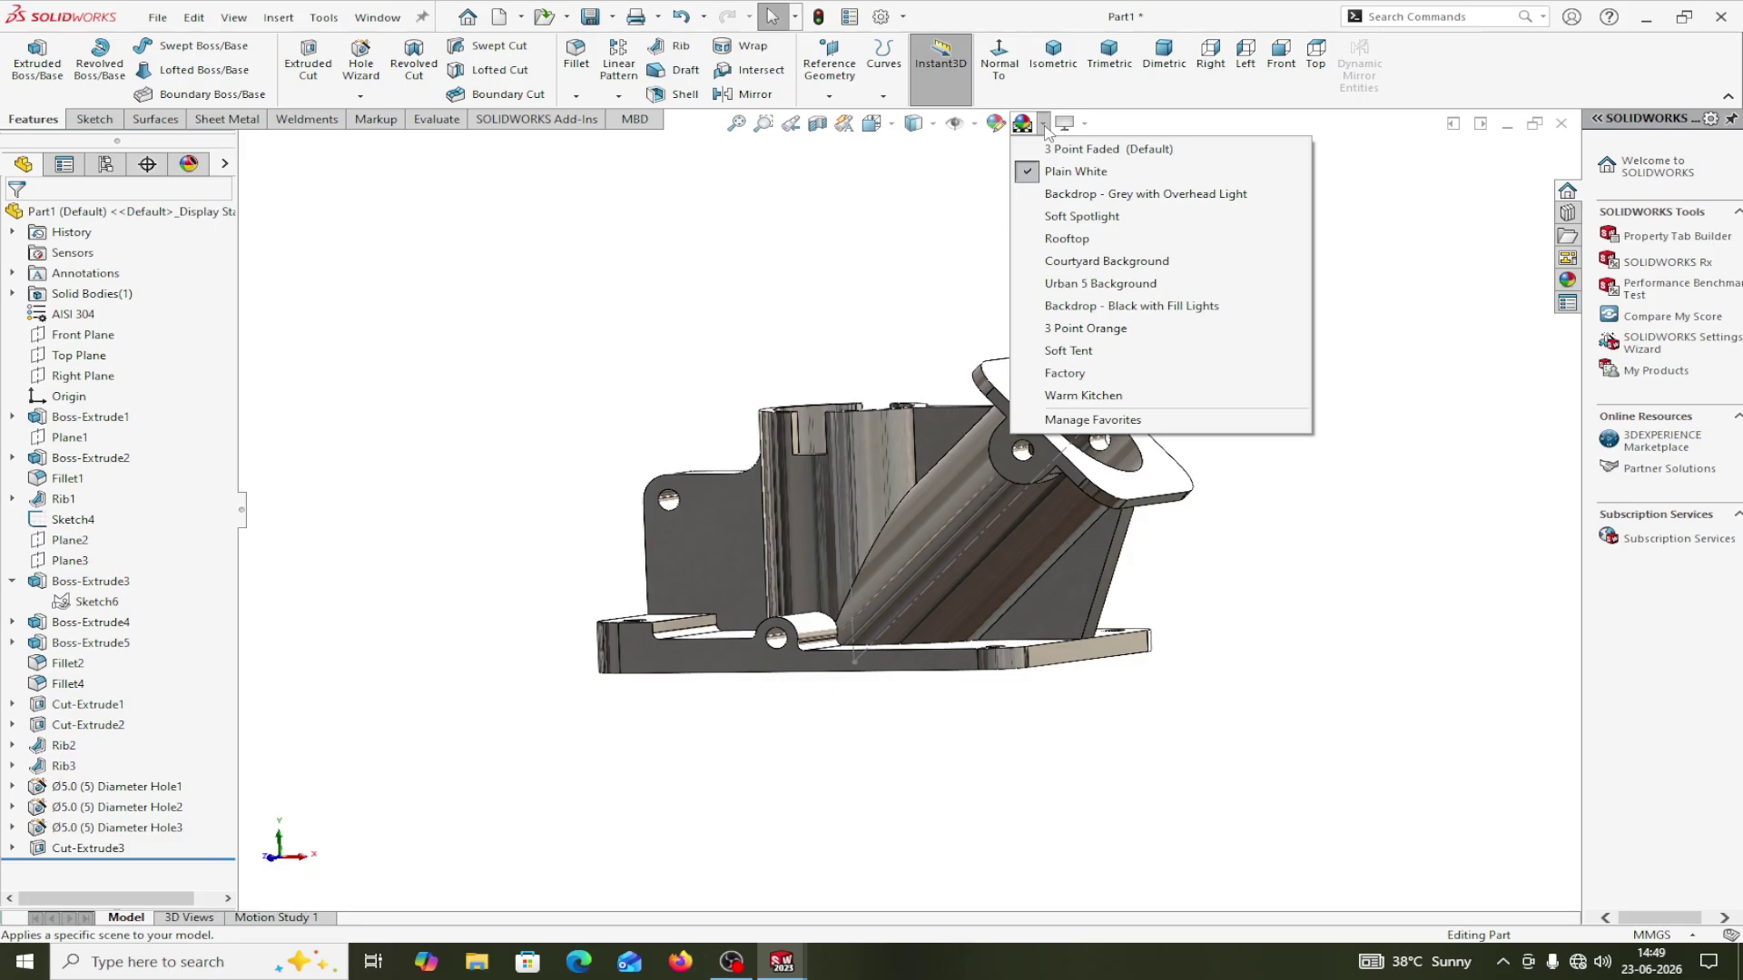
left_click(997, 126)
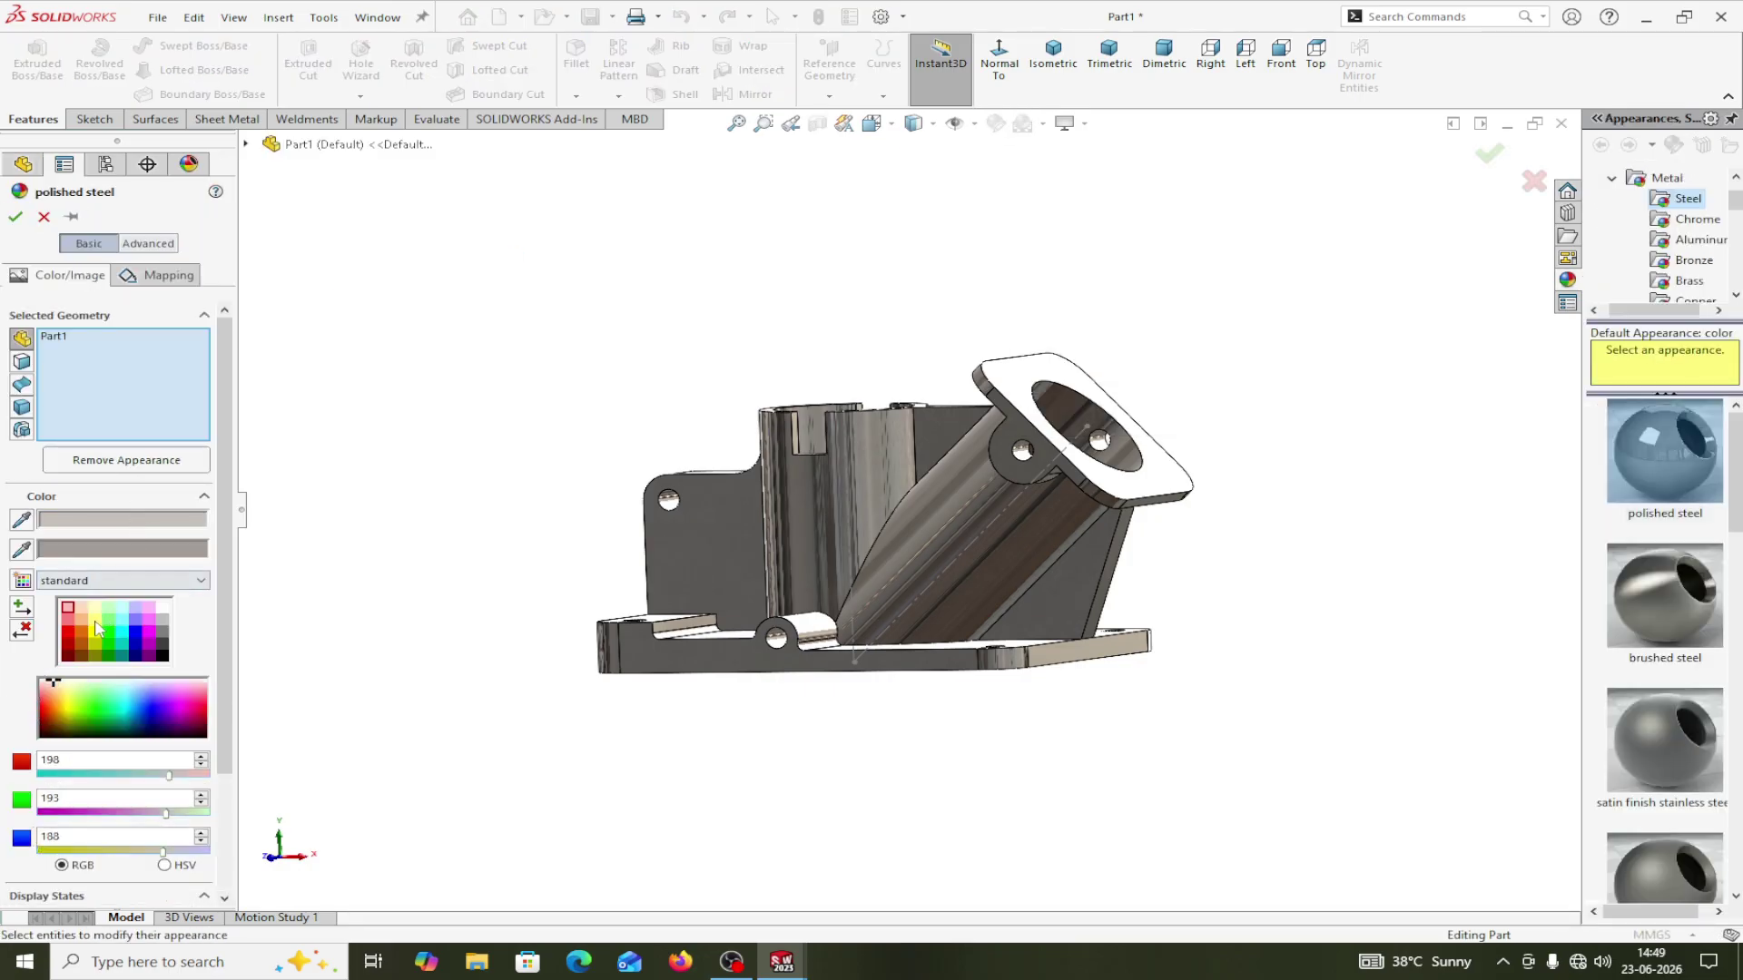
left_click(95, 624)
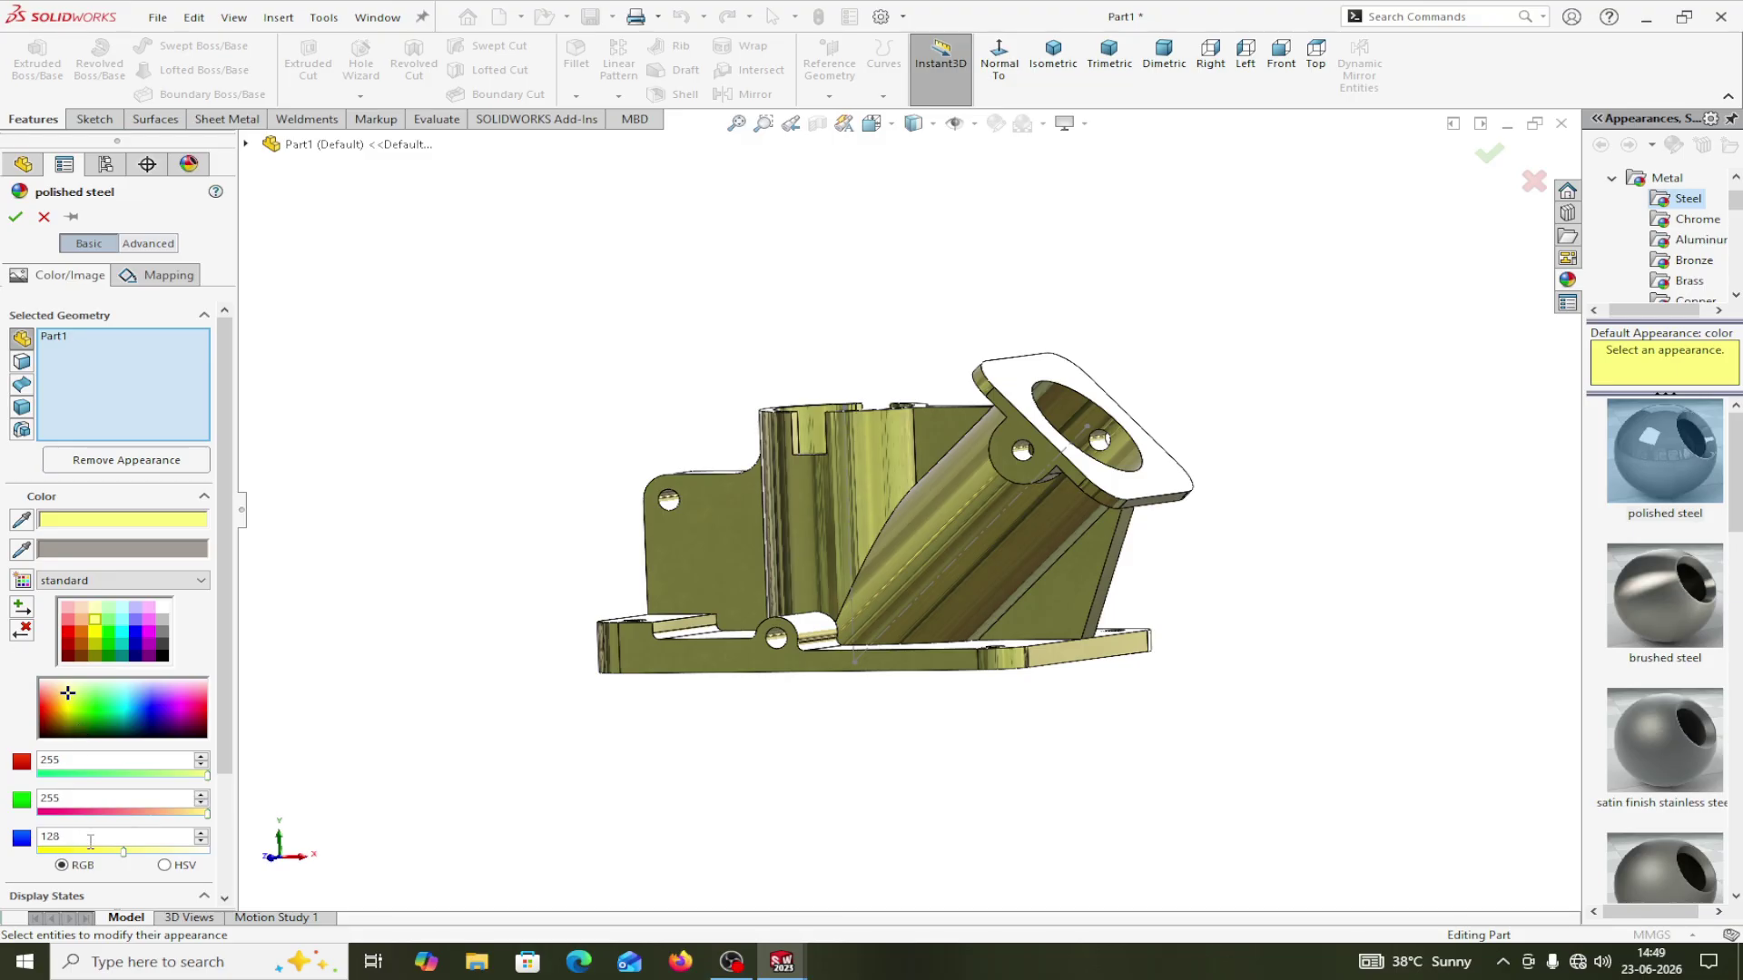
left_click(16, 217)
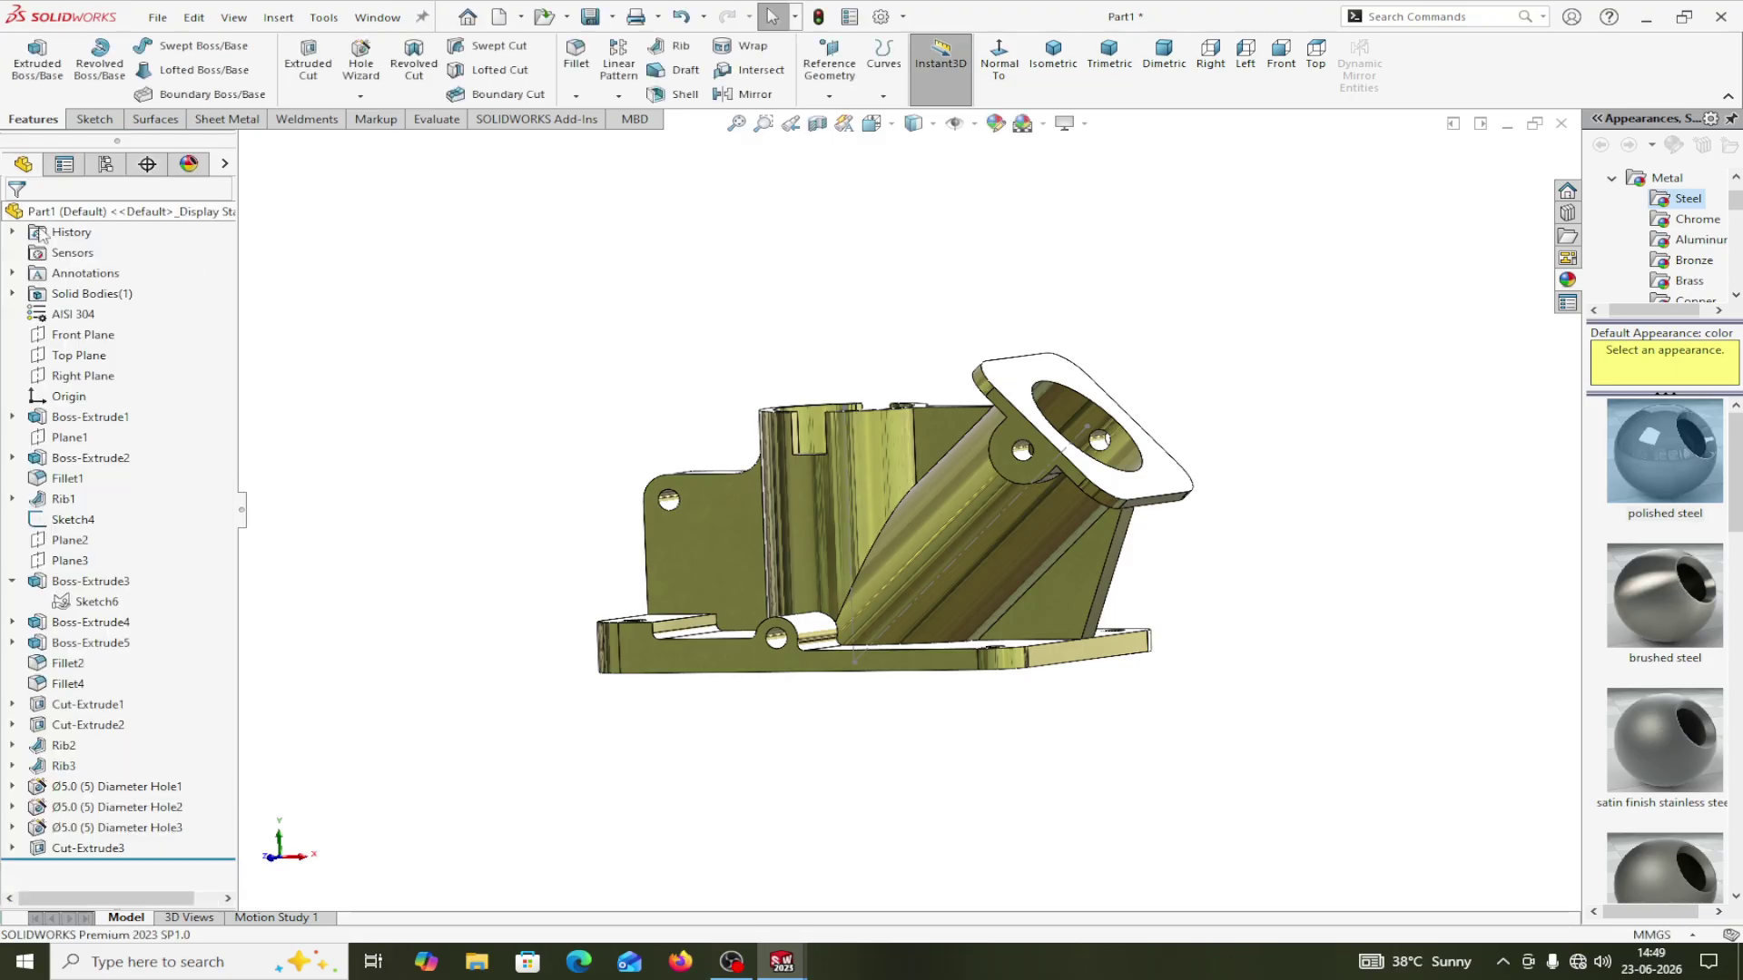
middle_click_drag(506, 278, 1043, 802)
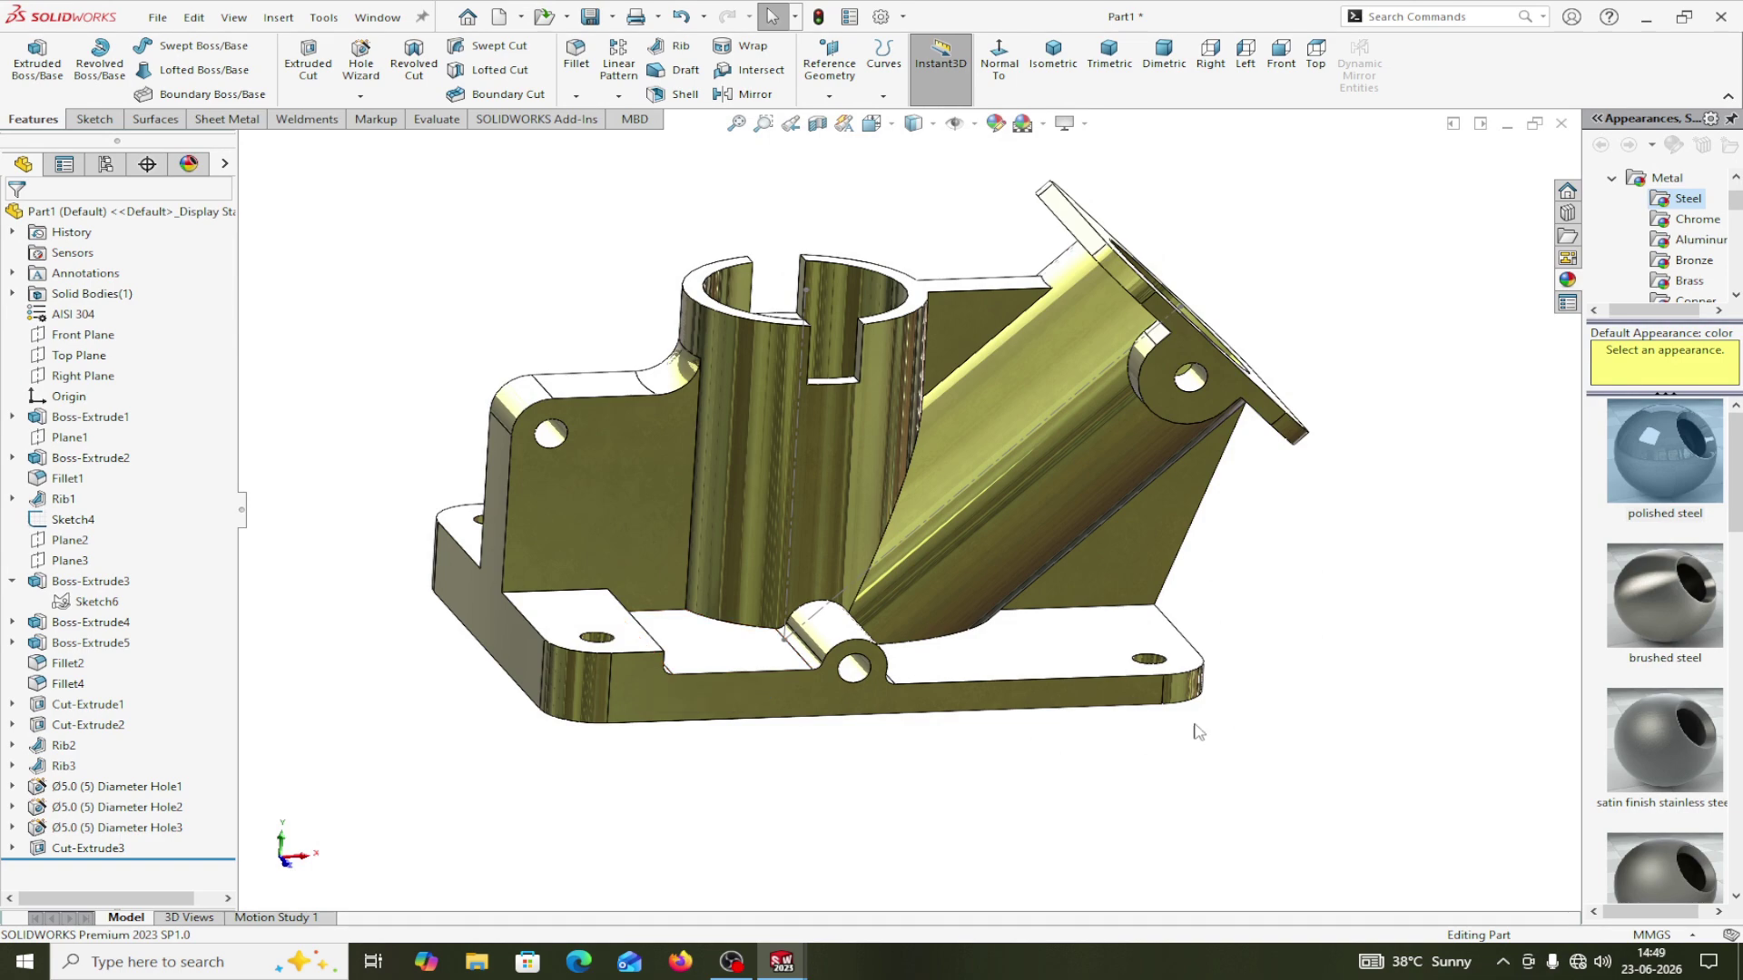
middle_click_drag(1391, 720, 1184, 772)
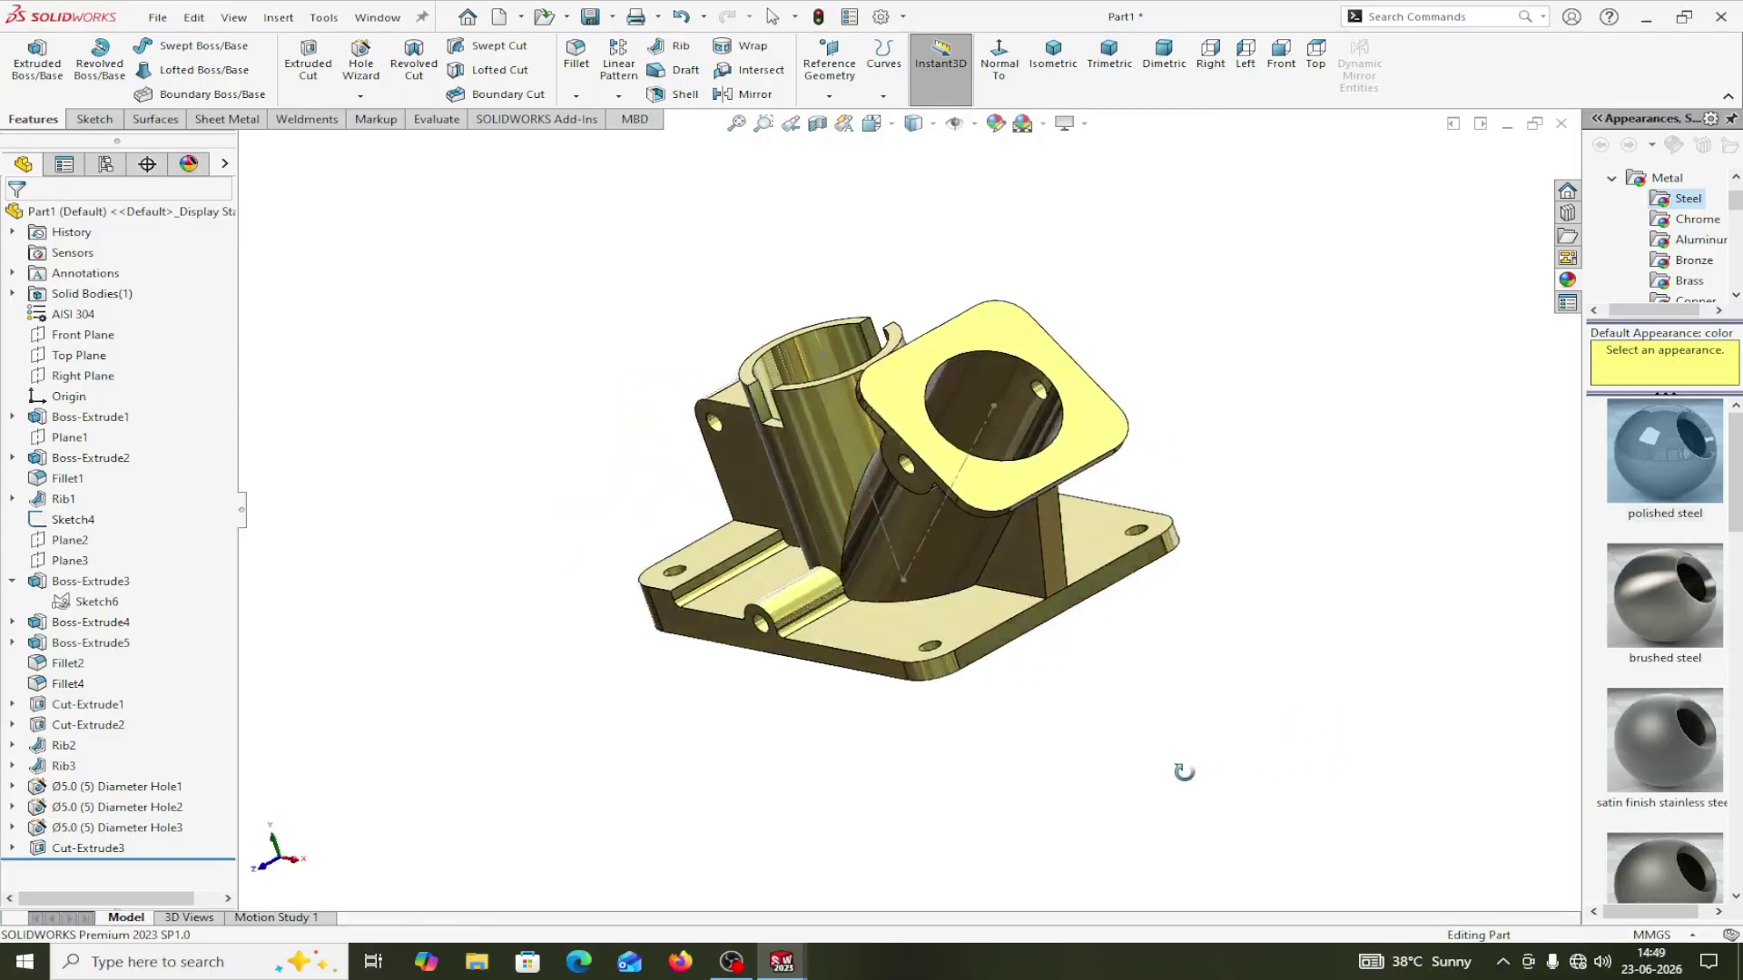